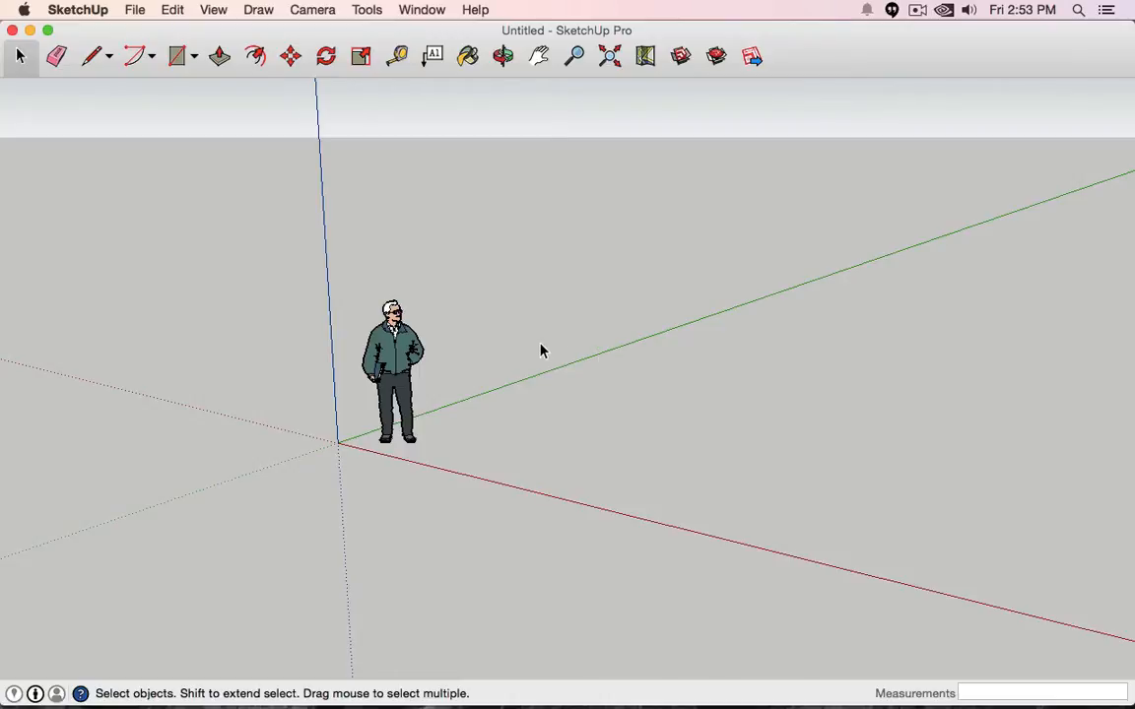
# - Orbit and pan the view around the standing figure and the axes' origin
pyautogui.press('o')
pyautogui.moveTo(540, 350); pyautogui.dragTo(594, 335)
pyautogui.press('space')
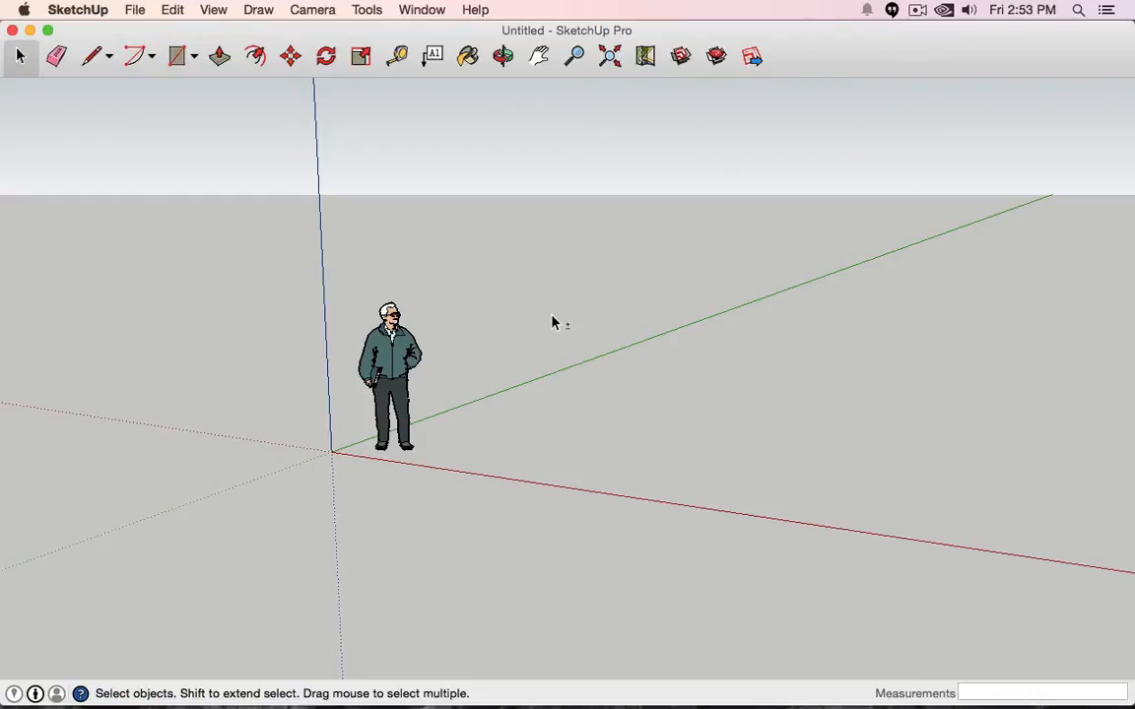
pyautogui.press('o')
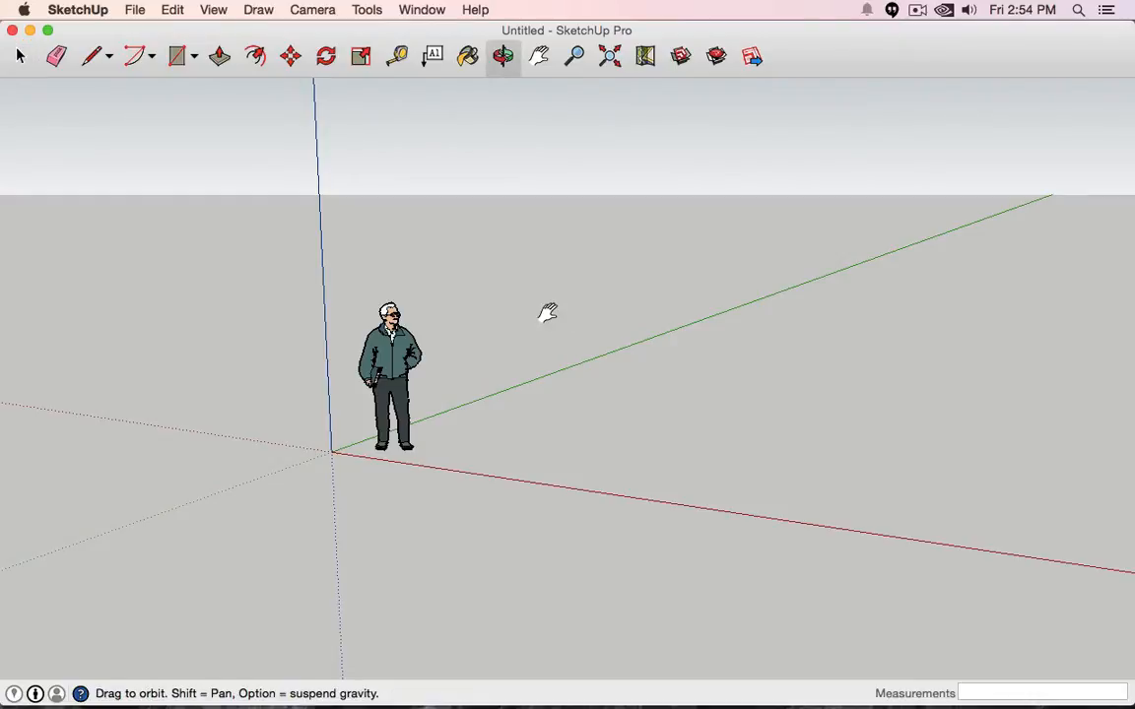
pyautogui.keyDown('shift'); pyautogui.moveTo(548, 313); pyautogui.dragTo(675, 427); pyautogui.keyUp('shift')
pyautogui.press('space')
pyautogui.press('o')
pyautogui.press('space')
# - Zoom in and out on the standing figure several times
pyautogui.scroll(3, 532, 393)
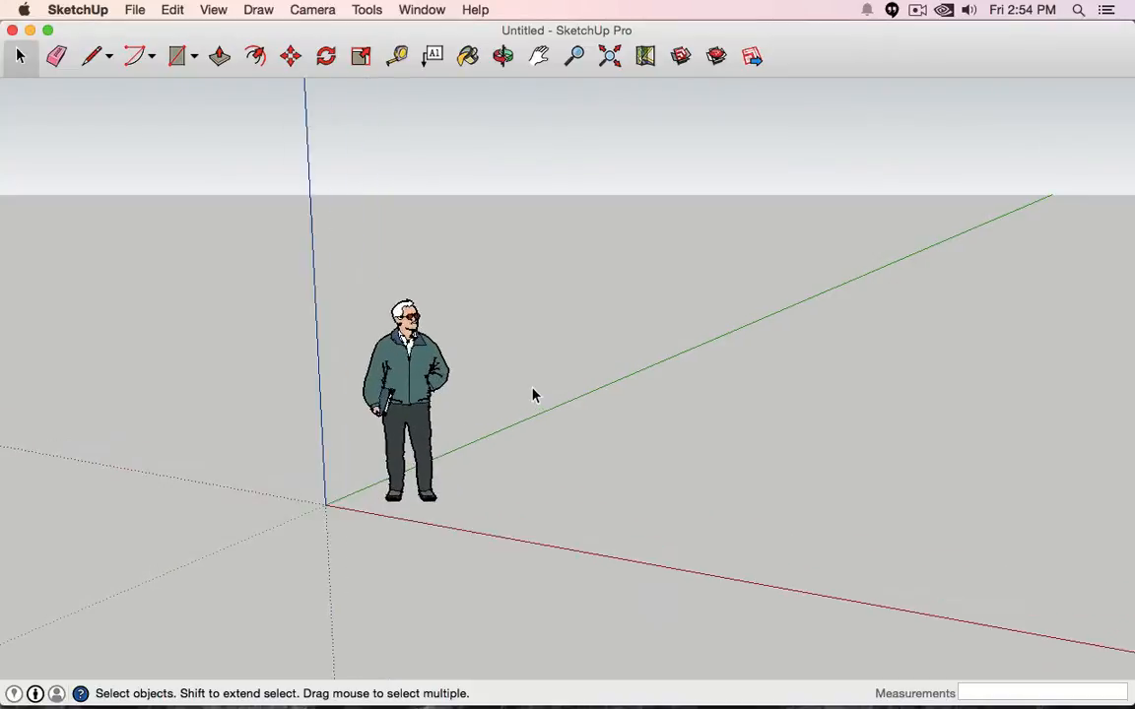
pyautogui.scroll(-3, 532, 393)
pyautogui.scroll(5, 531, 395)
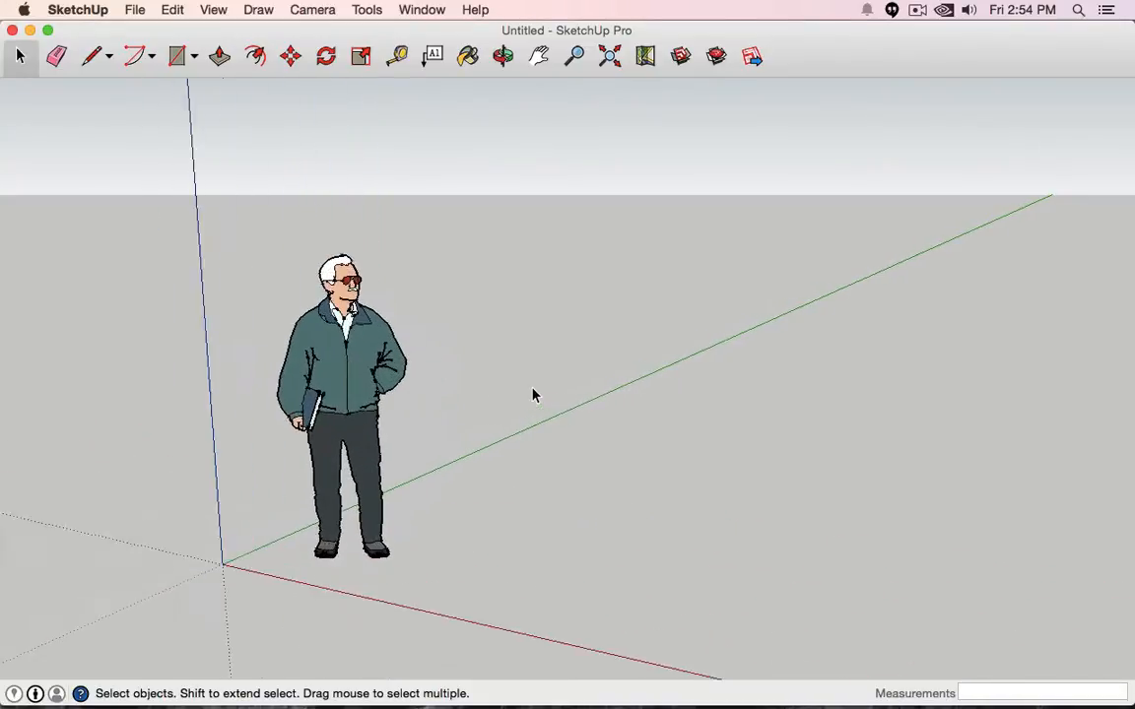
pyautogui.scroll(-4, 532, 395)
pyautogui.scroll(4, 532, 395)
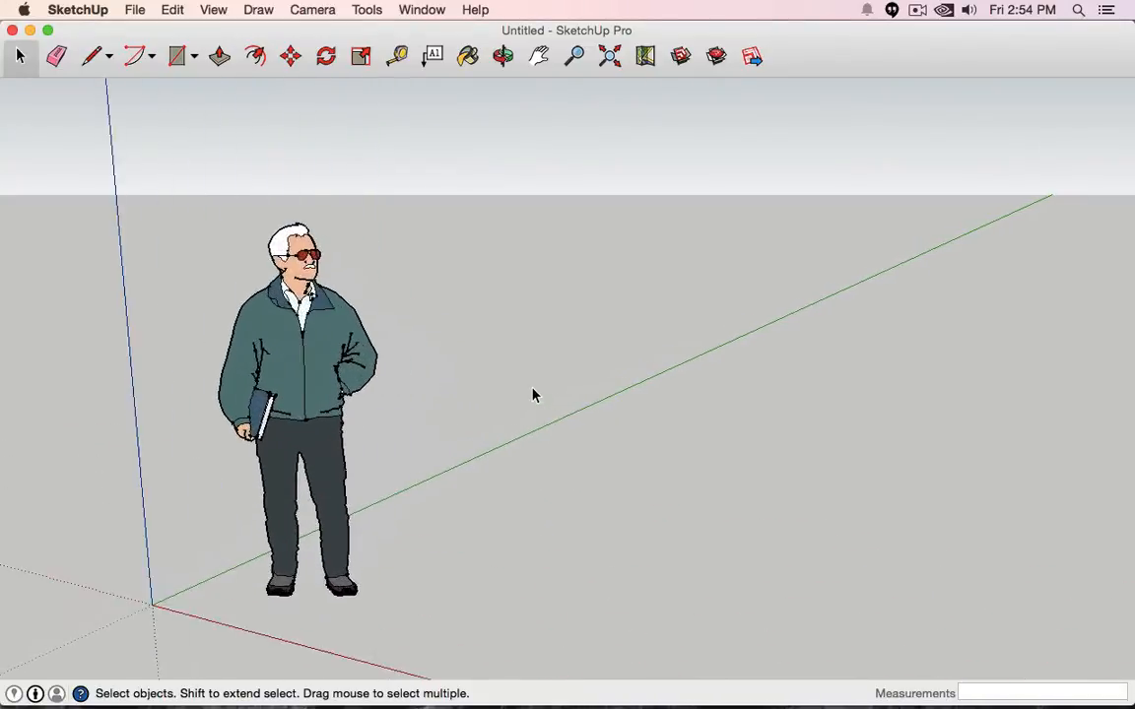
pyautogui.scroll(-5, 492, 409)
# - Pan and orbit around the figure while keeping the Select tool active
pyautogui.keyDown('shift'); pyautogui.moveTo(350, 400); pyautogui.dragTo(553, 365, button='middle'); pyautogui.keyUp('shift')
pyautogui.moveTo(843, 377)
pyautogui.mouseDown(button='middle')
pyautogui.moveTo(608, 463)
pyautogui.moveTo(573, 565)
pyautogui.mouseUp(button='middle')
pyautogui.moveTo(640, 449)
pyautogui.keyDown('shift'); pyautogui.mouseDown(button='middle')
pyautogui.moveTo(648, 342)
pyautogui.moveTo(653, 559)
pyautogui.moveTo(879, 405)
pyautogui.moveTo(992, 360)
pyautogui.mouseUp(button='middle'); pyautogui.keyUp('shift')
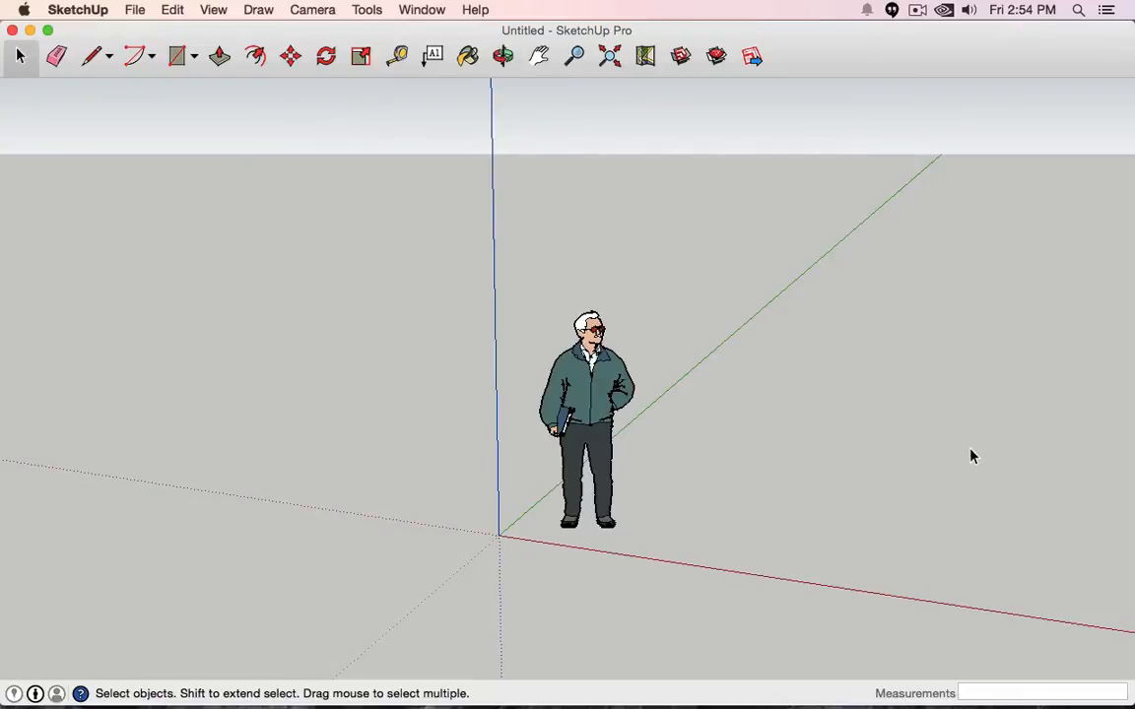
pyautogui.keyDown('shift'); pyautogui.moveTo(931, 433); pyautogui.dragTo(777, 332, button='middle'); pyautogui.keyUp('shift')
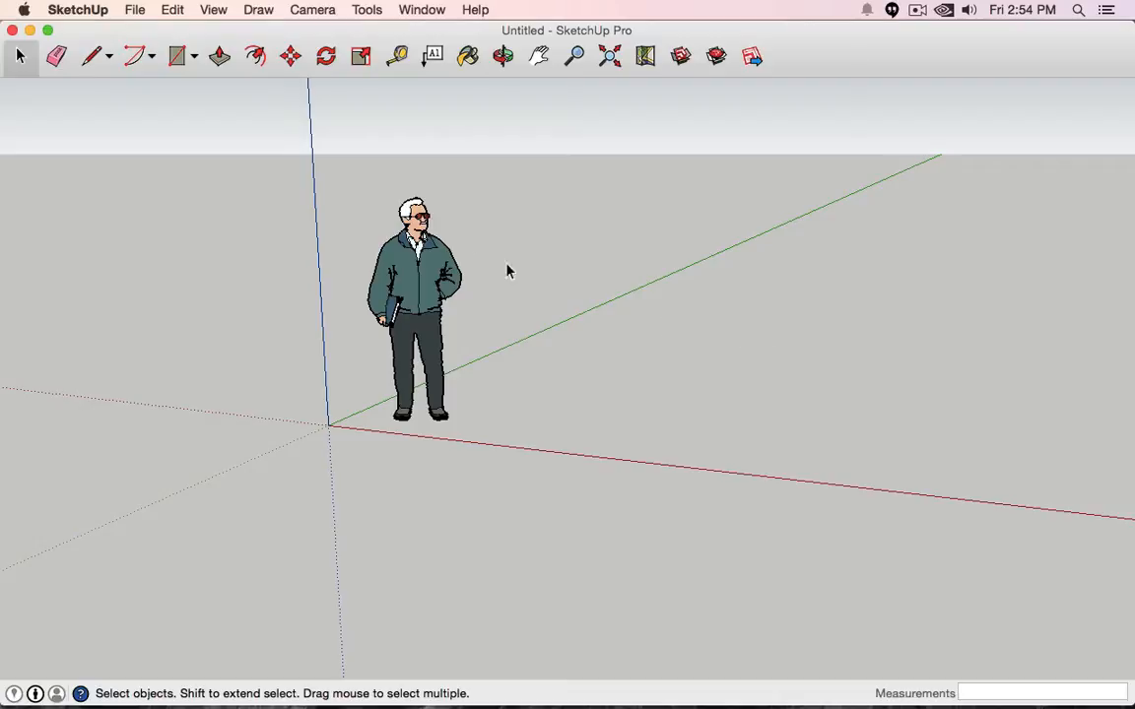
# - Show the model in the Top standard view and in the Front standard view
pyautogui.click(313, 9)
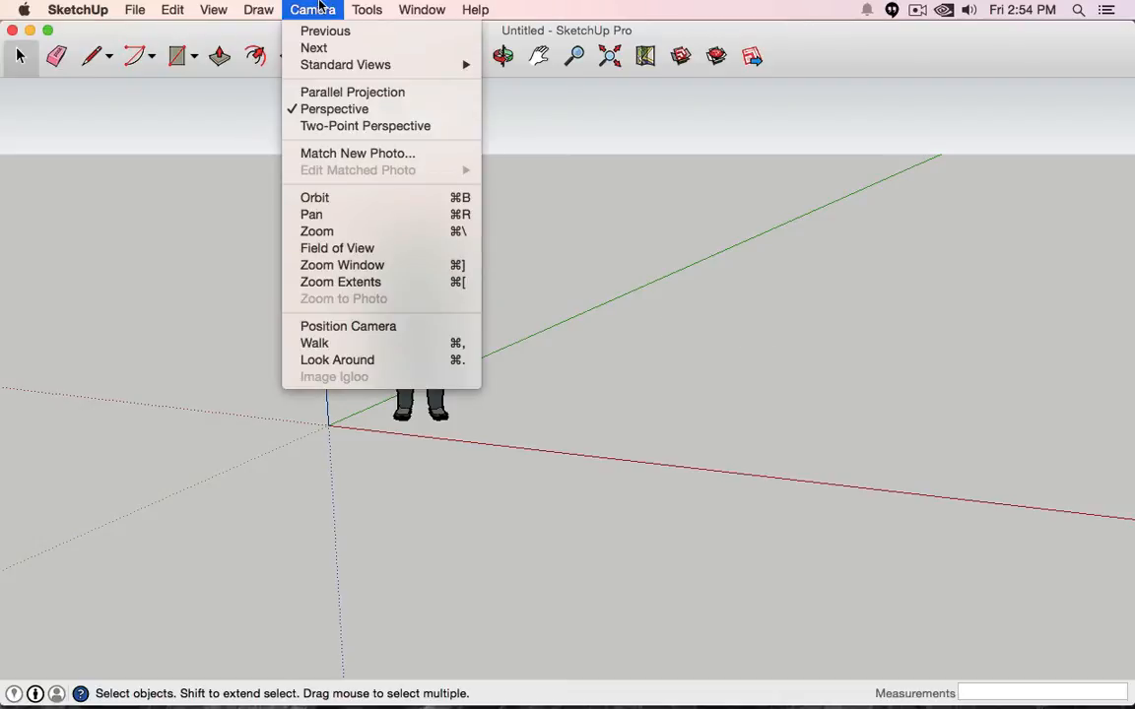
pyautogui.moveTo(315, 64)
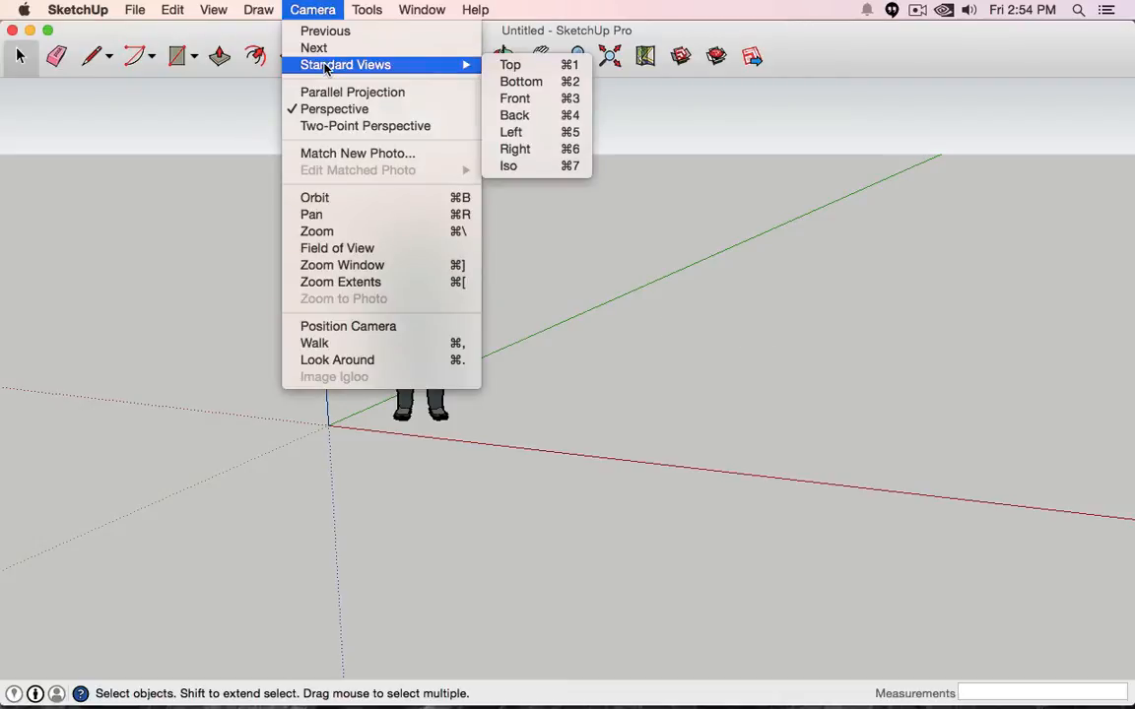
pyautogui.click(529, 64)
pyautogui.click(301, 8)
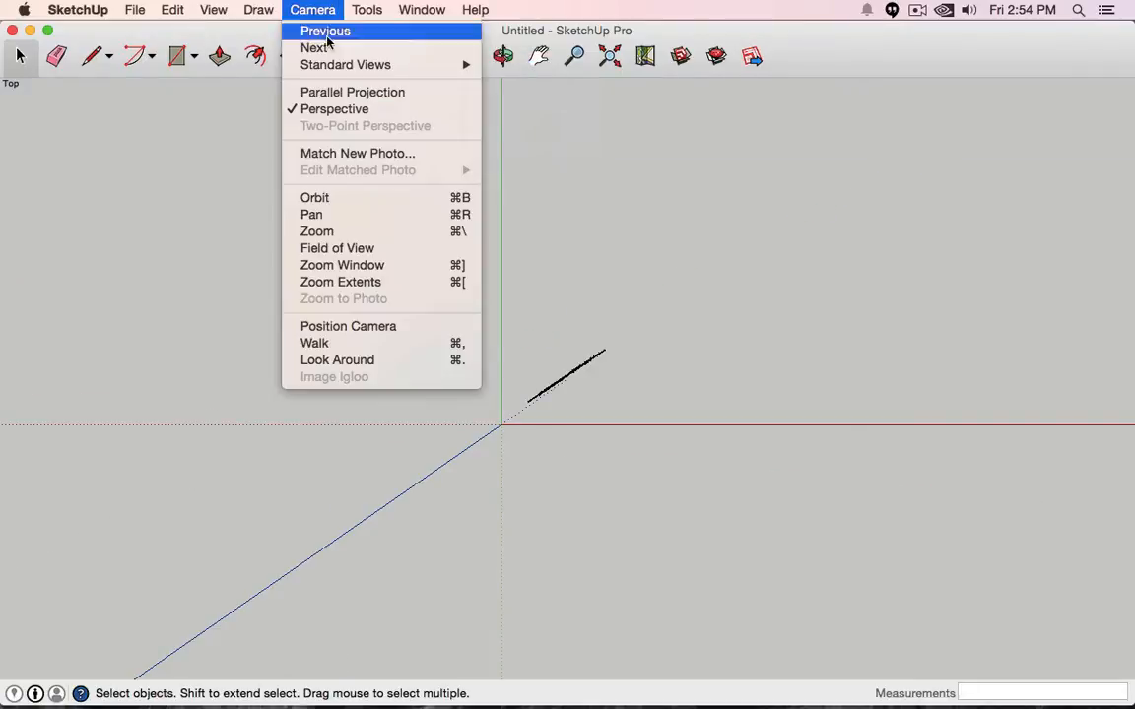
pyautogui.moveTo(299, 65)
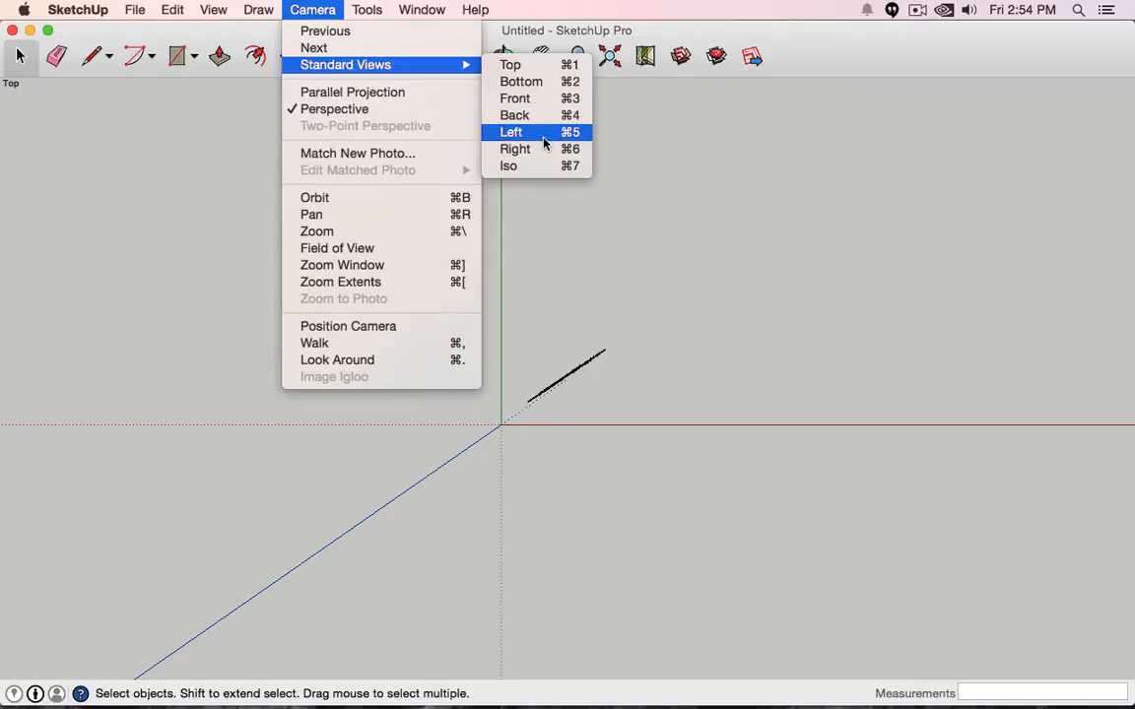
pyautogui.click(547, 99)
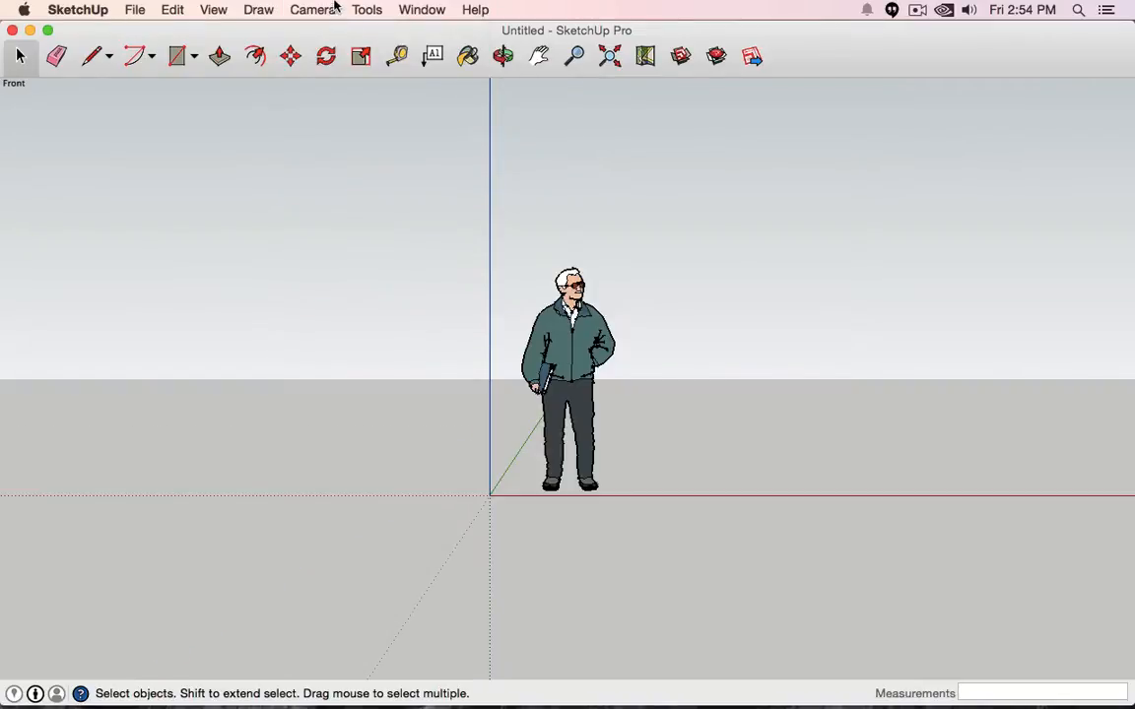
# - Return the camera to the Top standard view
pyautogui.click(334, 9)
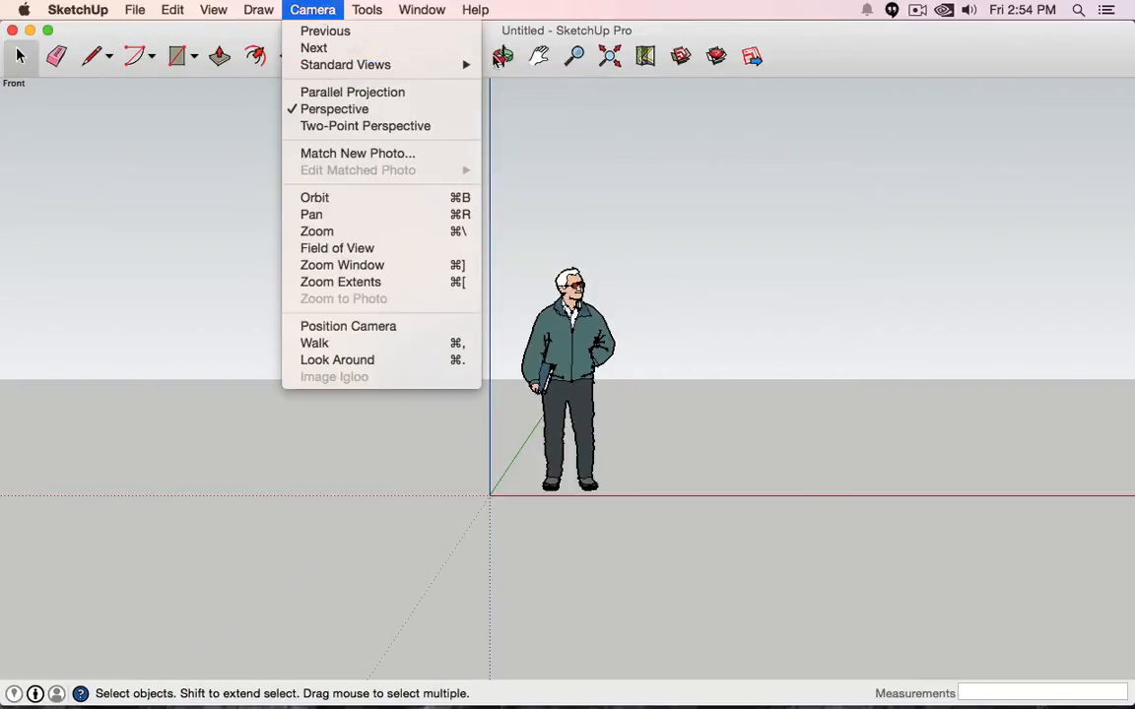
pyautogui.moveTo(462, 64)
pyautogui.click(522, 64)
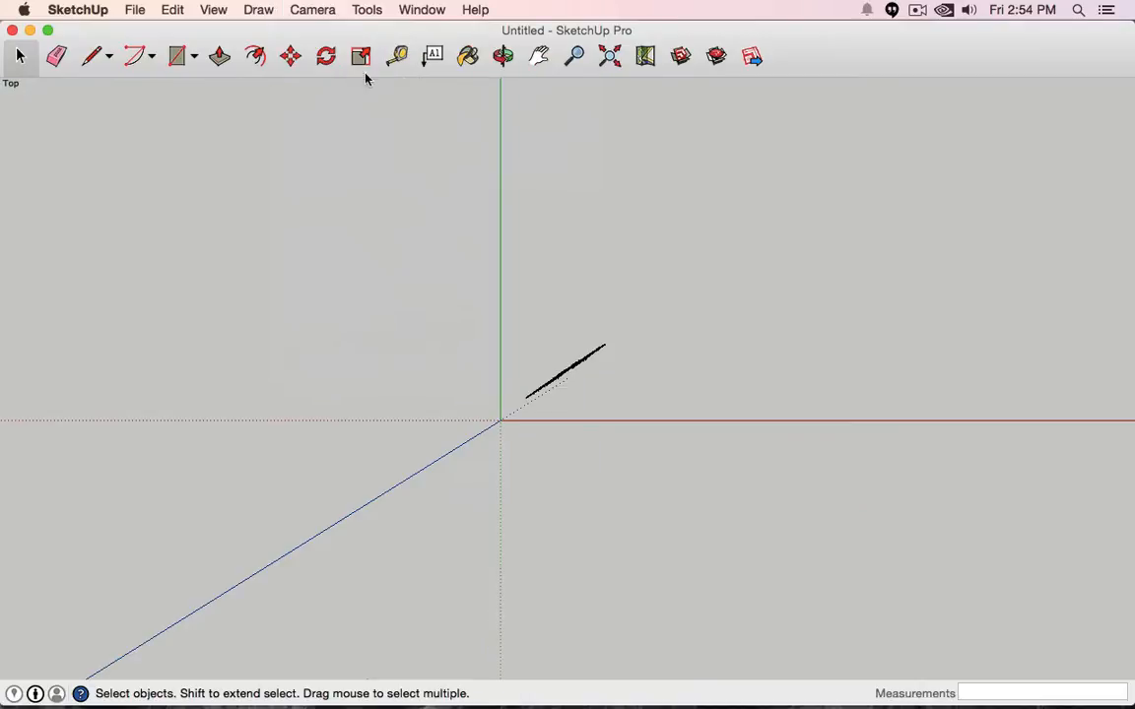
pyautogui.click(326, 8)
pyautogui.moveTo(295, 65)
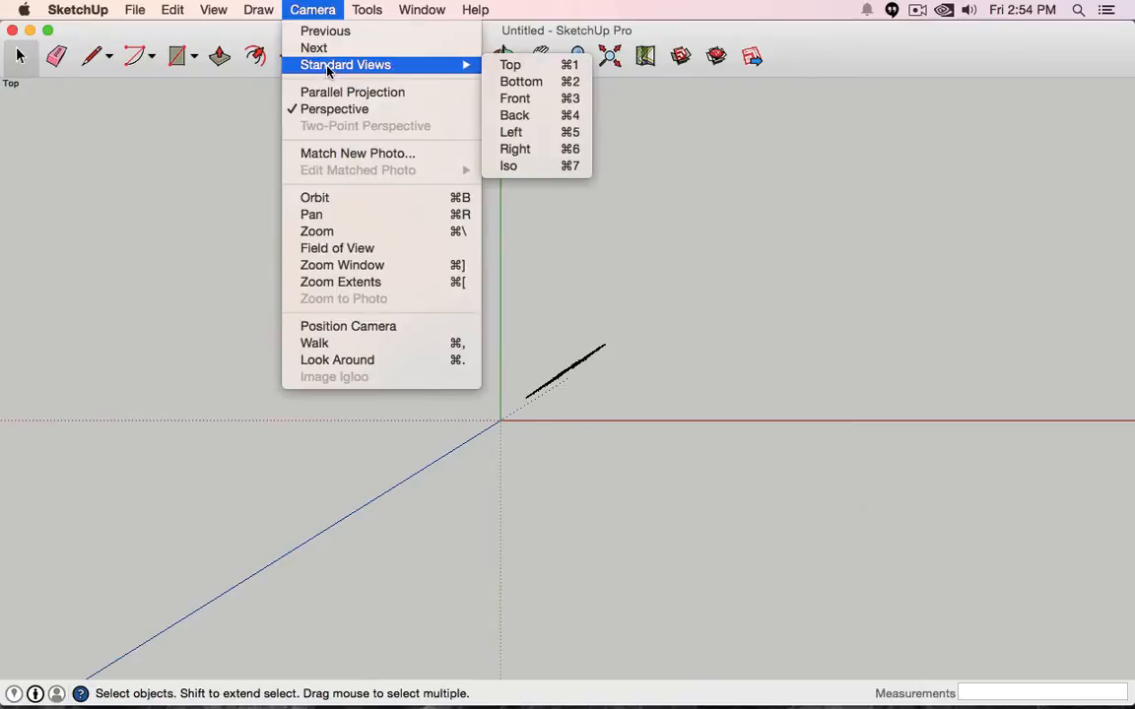
pyautogui.click(506, 69)
# - Show the model in the Bottom standard view and return to the Top view
pyautogui.click(316, 9)
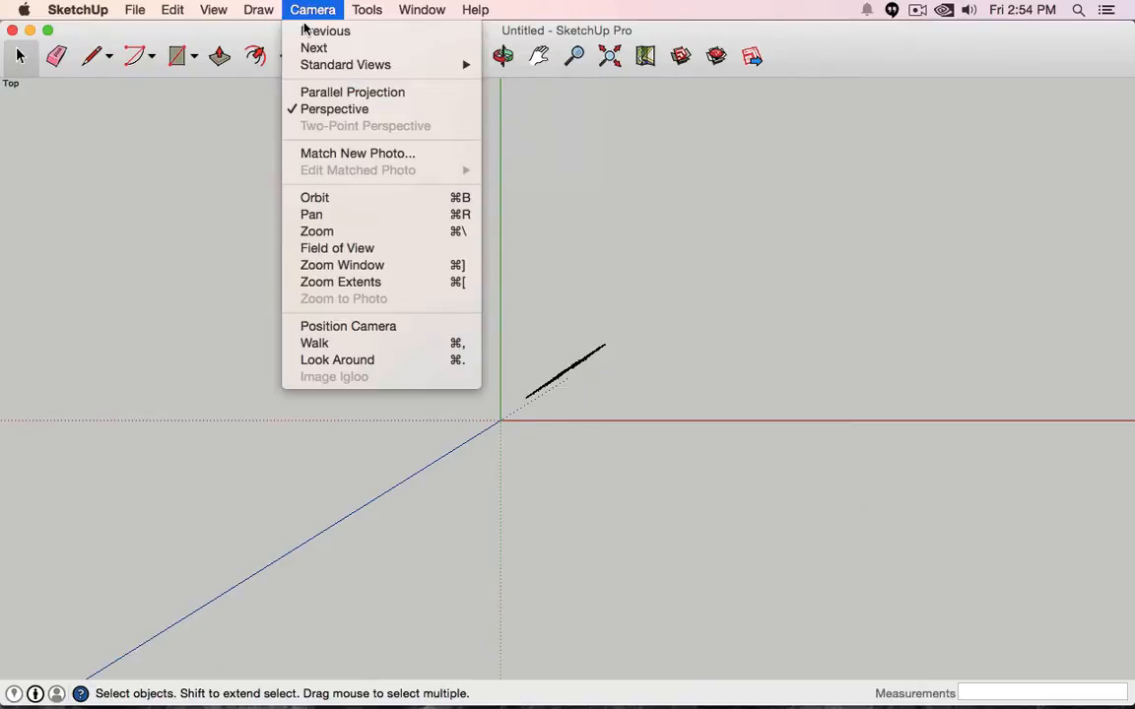
pyautogui.moveTo(458, 65)
pyautogui.click(507, 80)
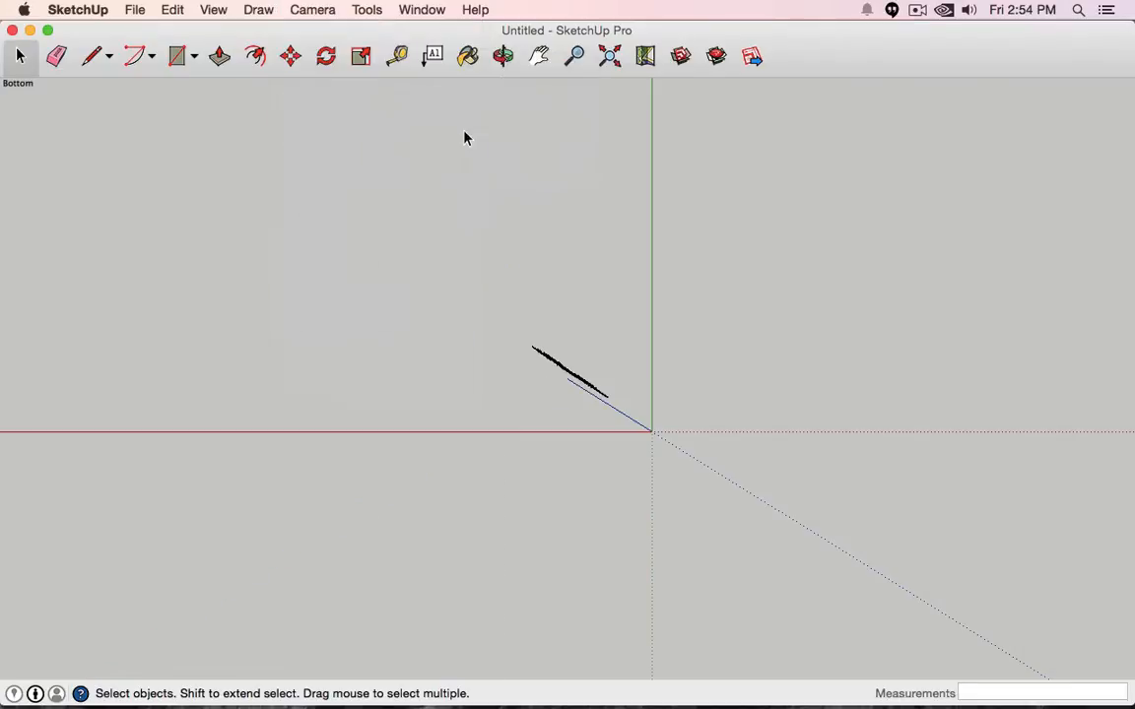
pyautogui.click(335, 8)
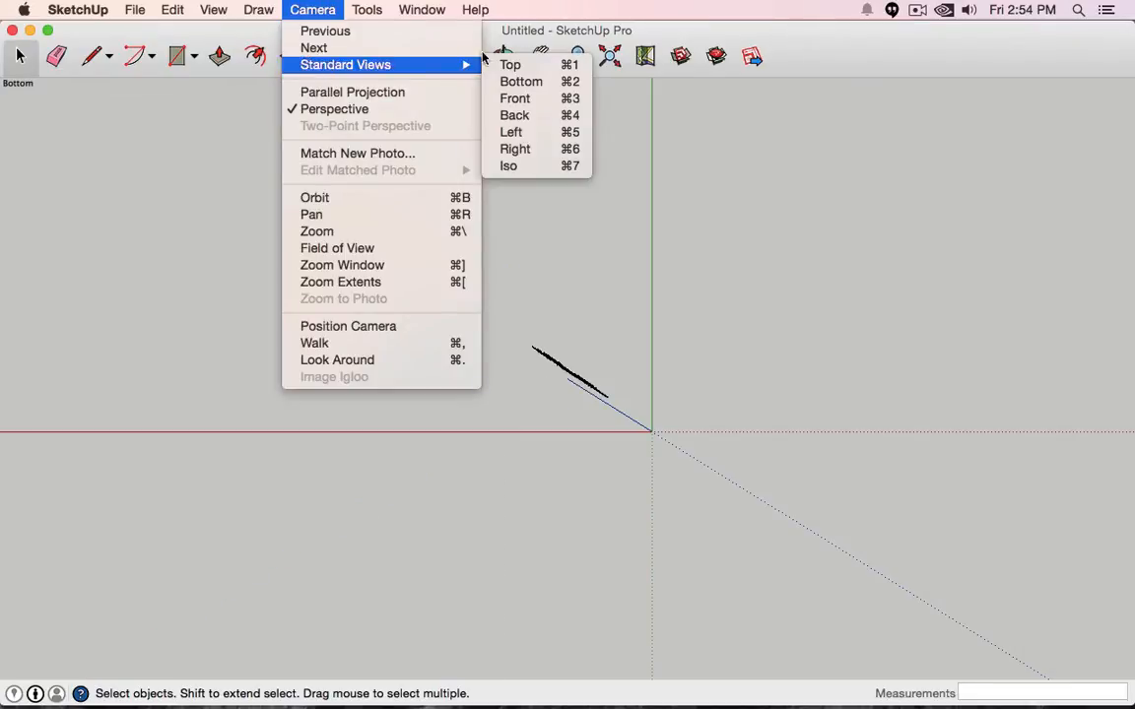
pyautogui.click(504, 65)
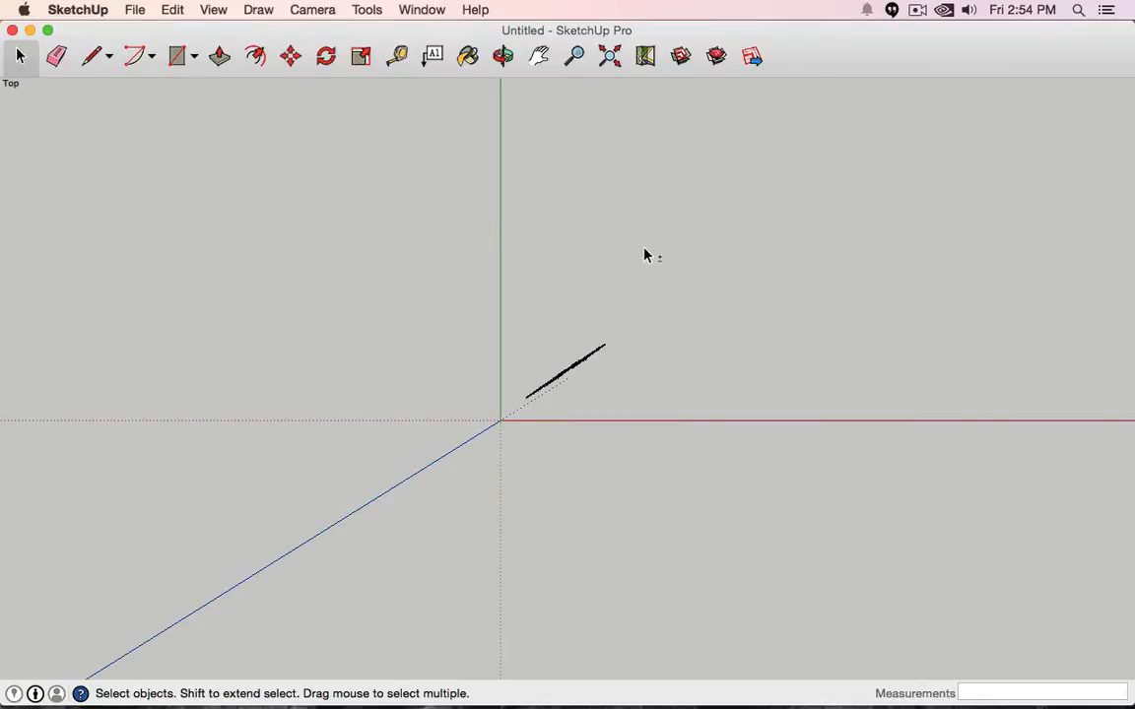
# - Switch the camera to Parallel Projection while in the Top view
pyautogui.press('o')
pyautogui.moveTo(628, 233); pyautogui.dragTo(647, 258)
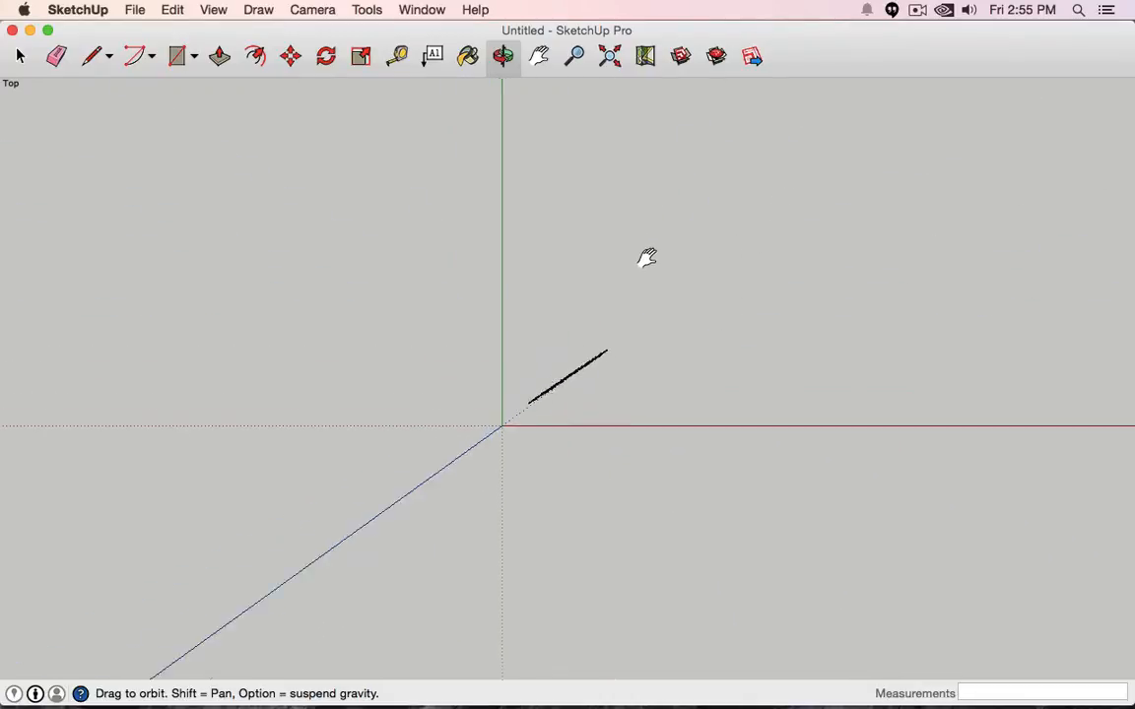
pyautogui.press('space')
pyautogui.click(328, 8)
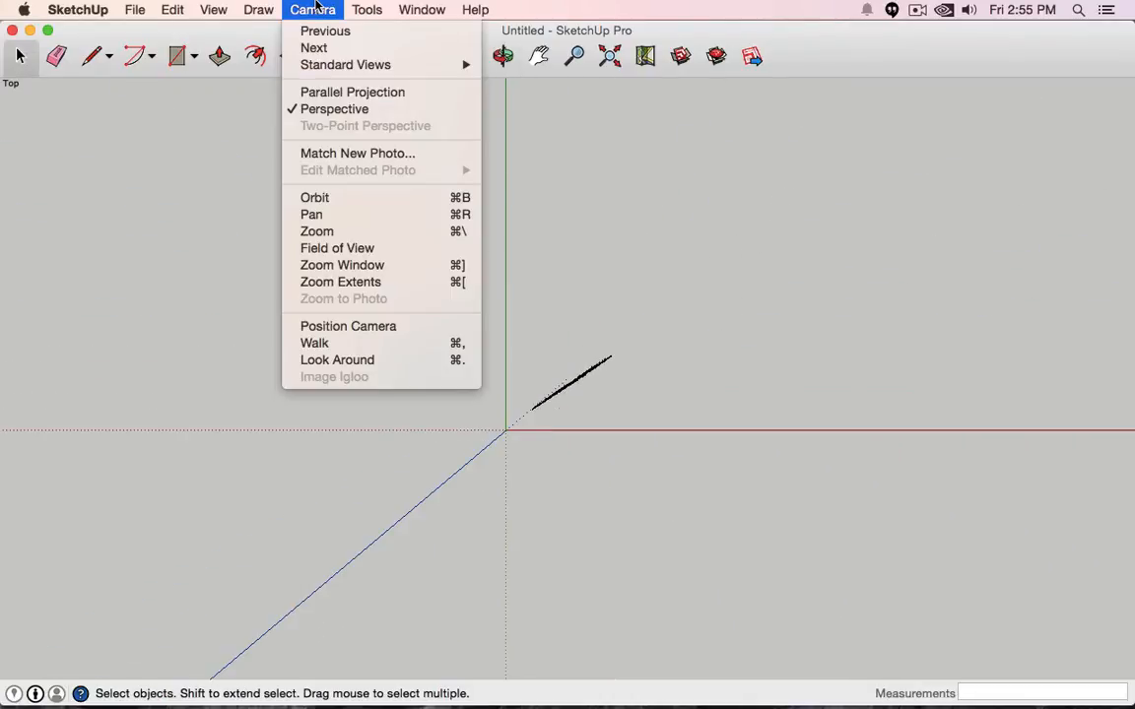
pyautogui.click(370, 95)
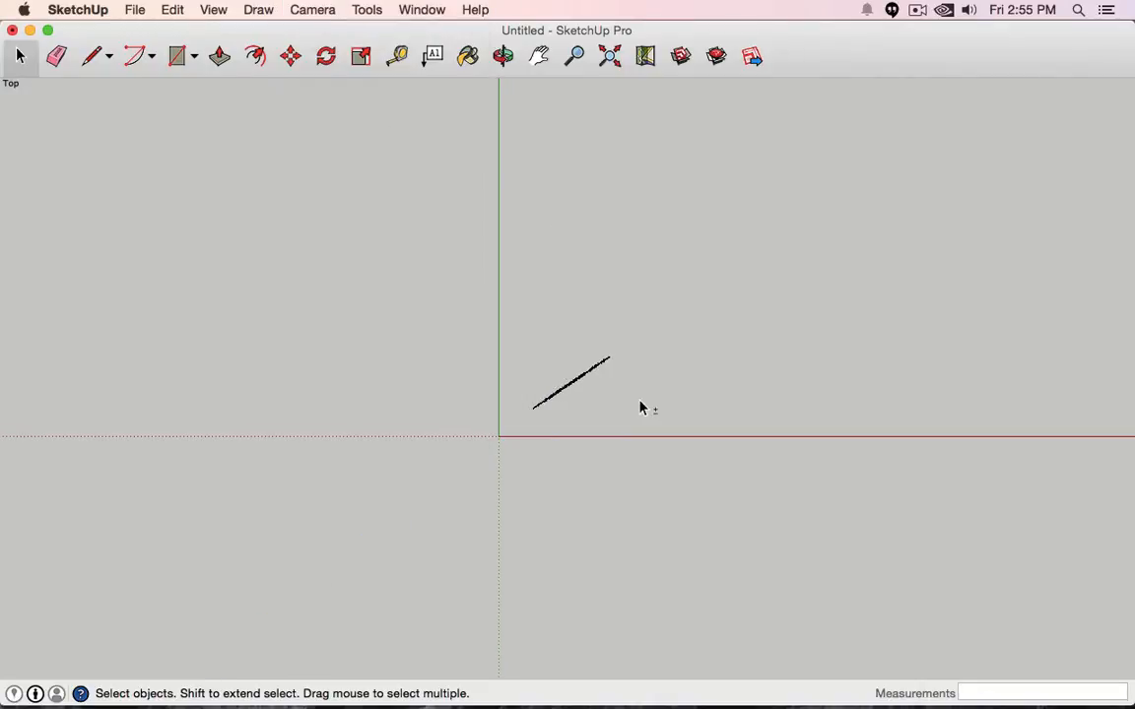
# - Show the figure in the Front standard view and examine it at different zoom levels
pyautogui.keyDown('shift'); pyautogui.moveTo(641, 408); pyautogui.dragTo(522, 474, button='middle'); pyautogui.keyUp('shift')
pyautogui.click(312, 9)
pyautogui.moveTo(330, 64)
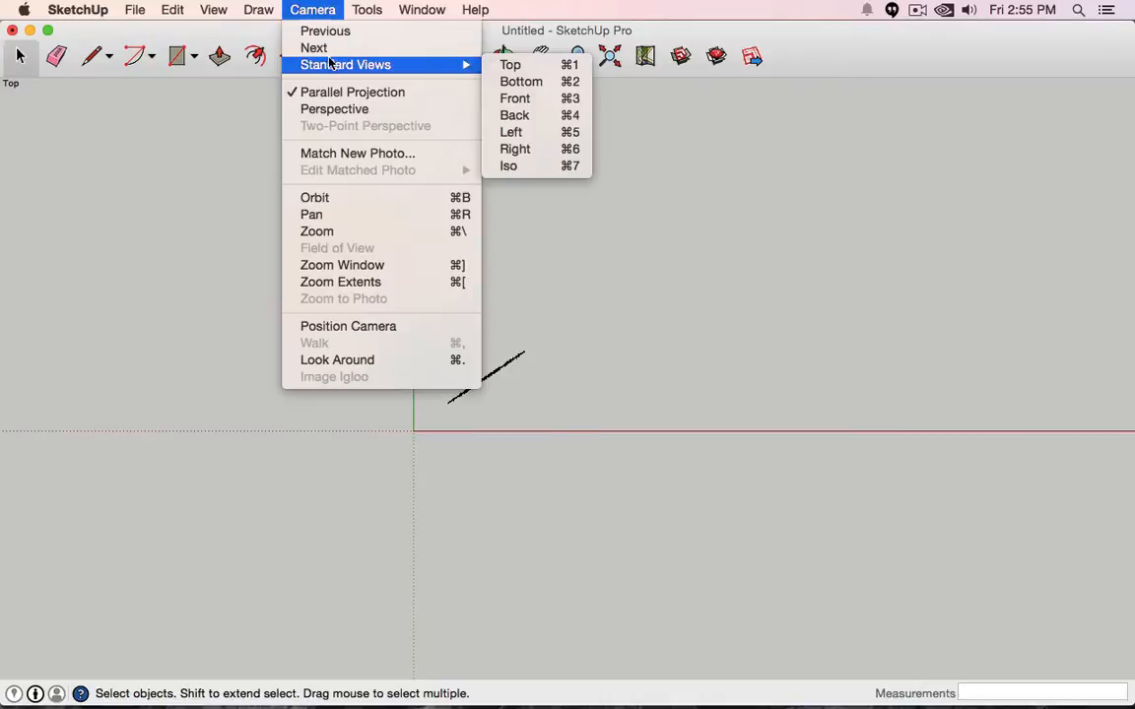
pyautogui.click(516, 98)
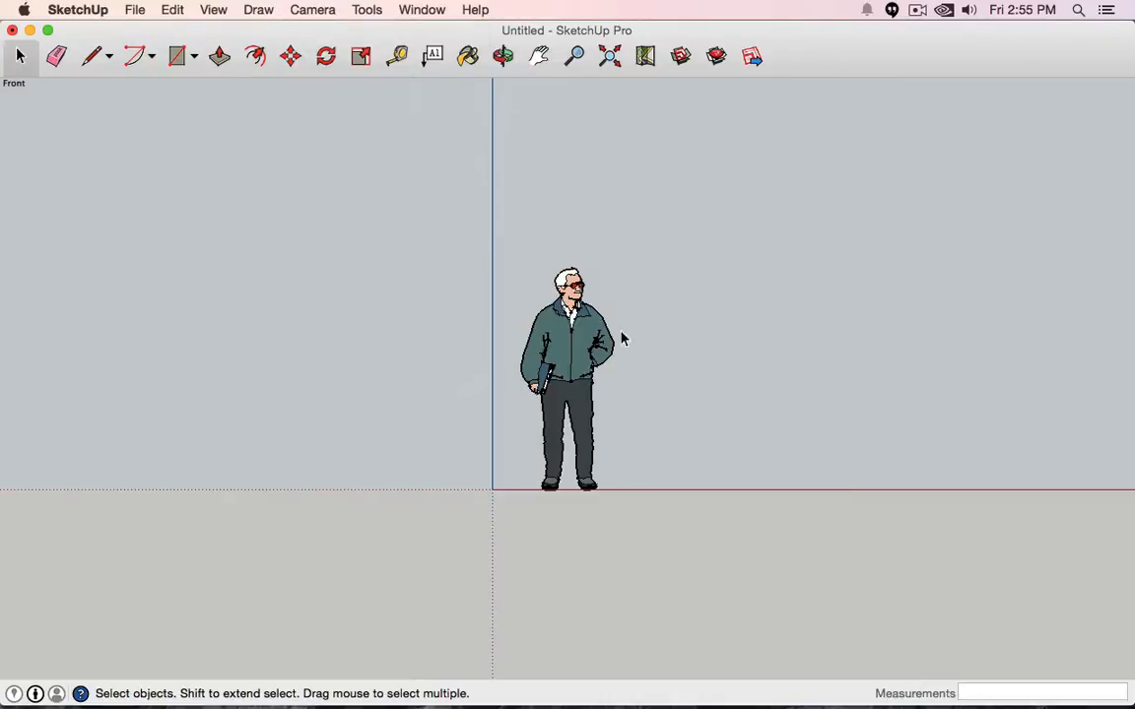
pyautogui.scroll(-5, 675, 358)
pyautogui.scroll(6, 676, 358)
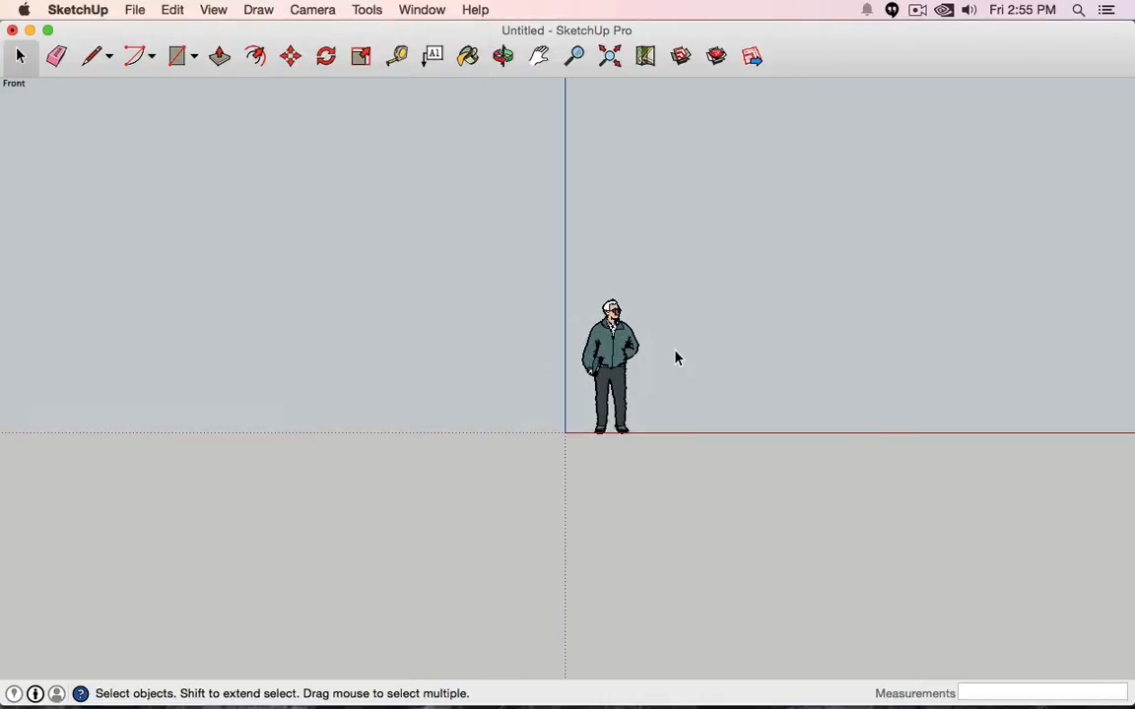
pyautogui.scroll(-2, 676, 358)
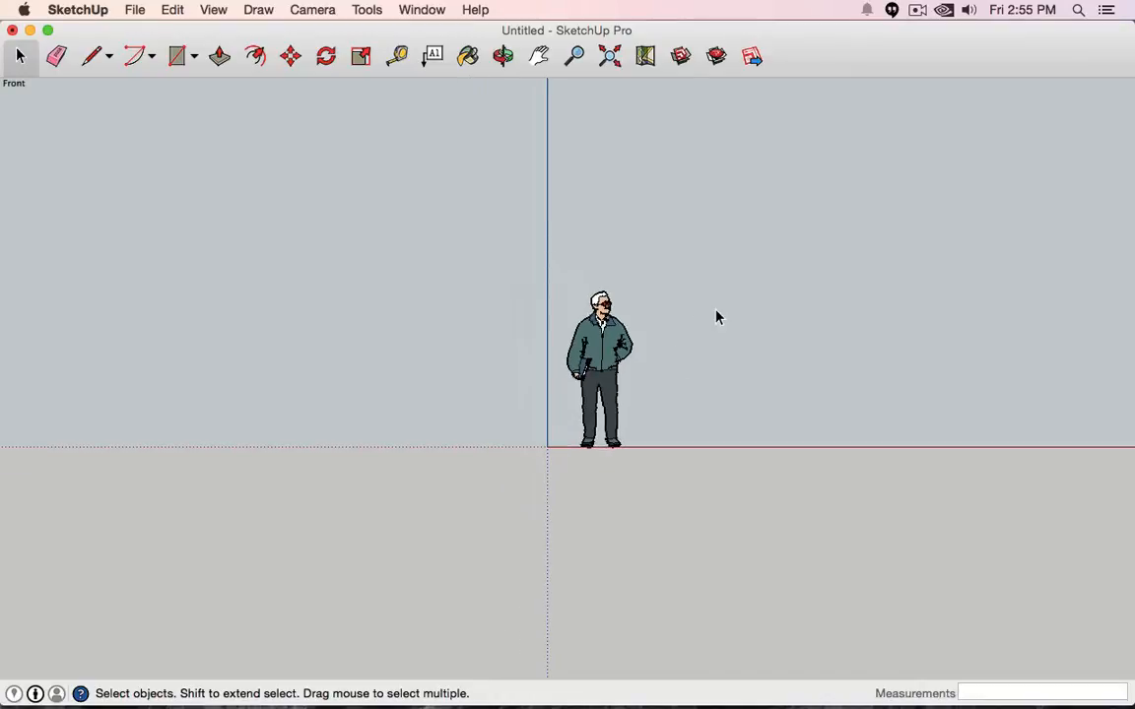
# - Orbit from the front view to an angled 3D view and switch the camera to Perspective
pyautogui.moveTo(752, 245); pyautogui.dragTo(522, 347, button='middle')
pyautogui.moveTo(522, 347); pyautogui.dragTo(376, 364)
pyautogui.press('space')
pyautogui.click(304, 9)
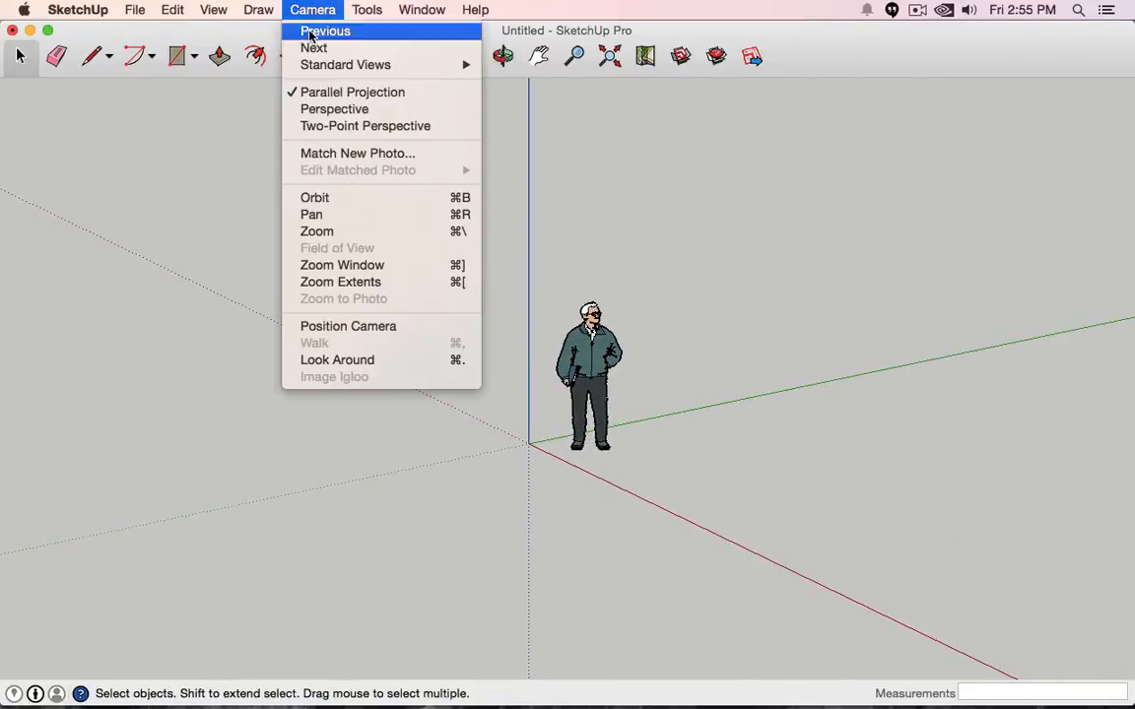
pyautogui.click(305, 114)
# - Switch the camera to Two-Point Perspective and bring the whole figure into view
pyautogui.click(313, 9)
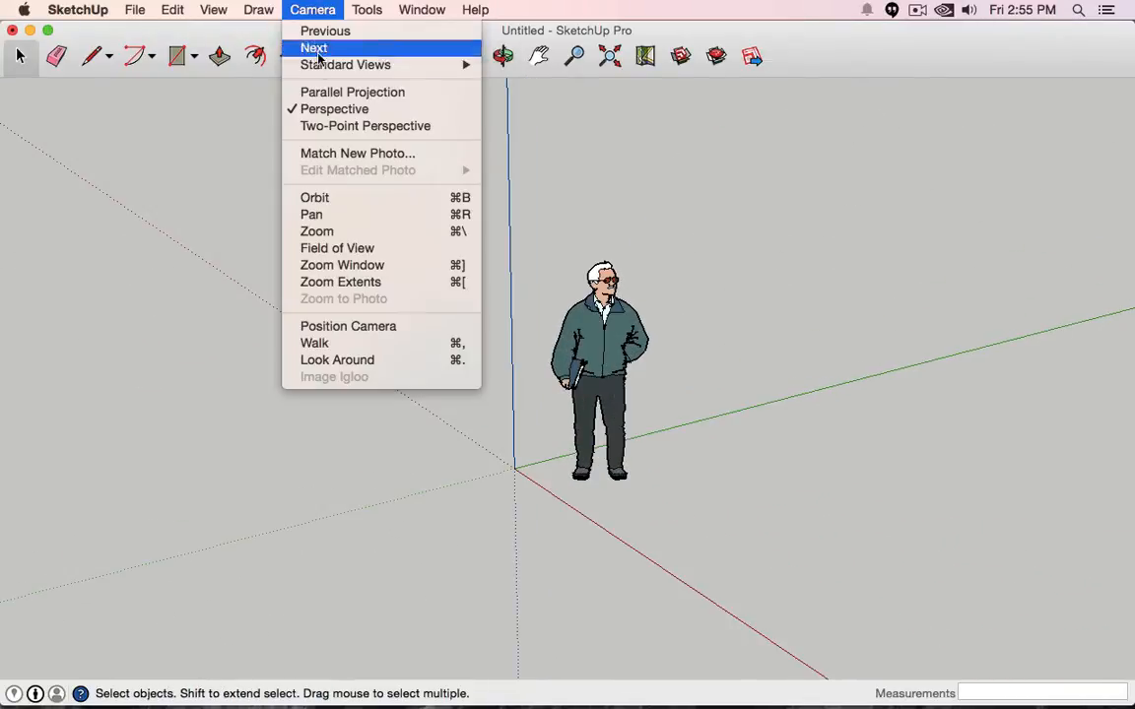
pyautogui.click(316, 126)
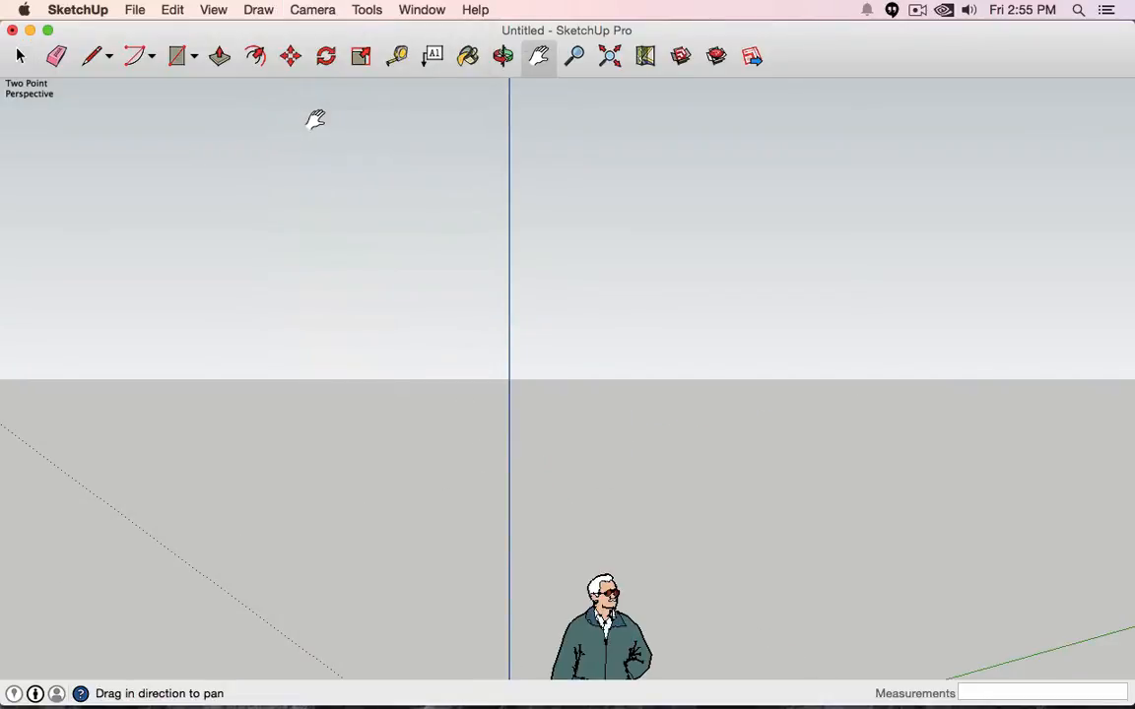
pyautogui.moveTo(405, 309)
pyautogui.mouseDown()
pyautogui.moveTo(452, 347)
pyautogui.moveTo(409, 313)
pyautogui.mouseUp()
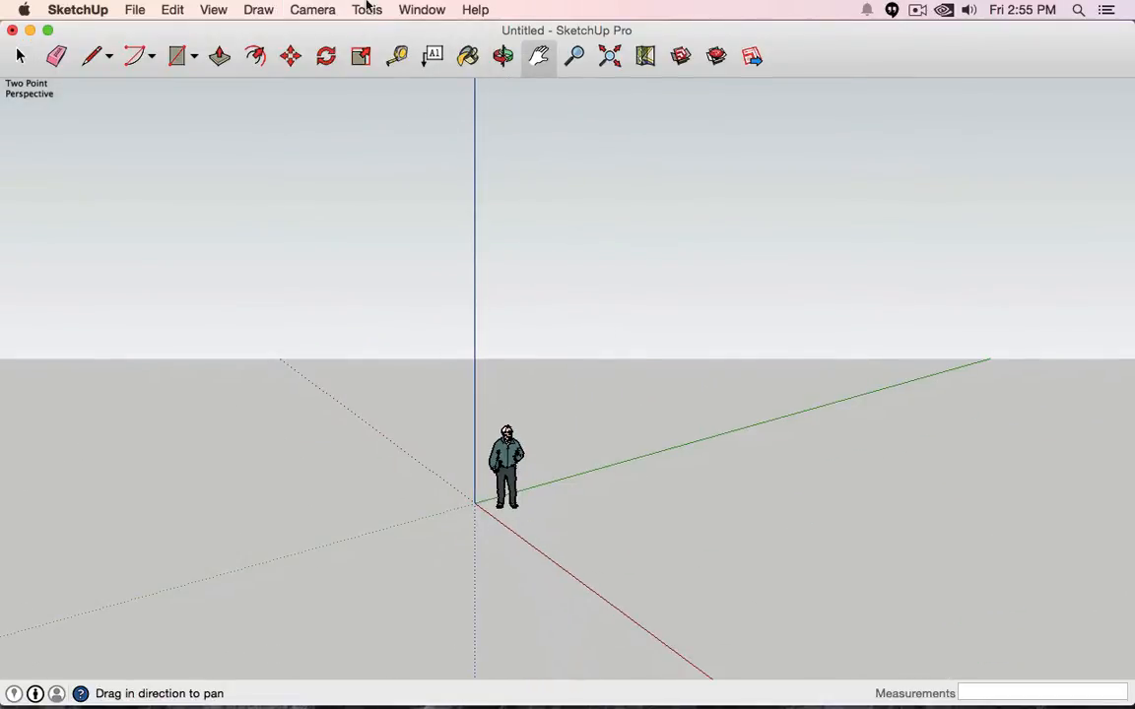
# - Set the camera back to Perspective and recentre the figure in the view
pyautogui.click(294, 9)
pyautogui.click(325, 110)
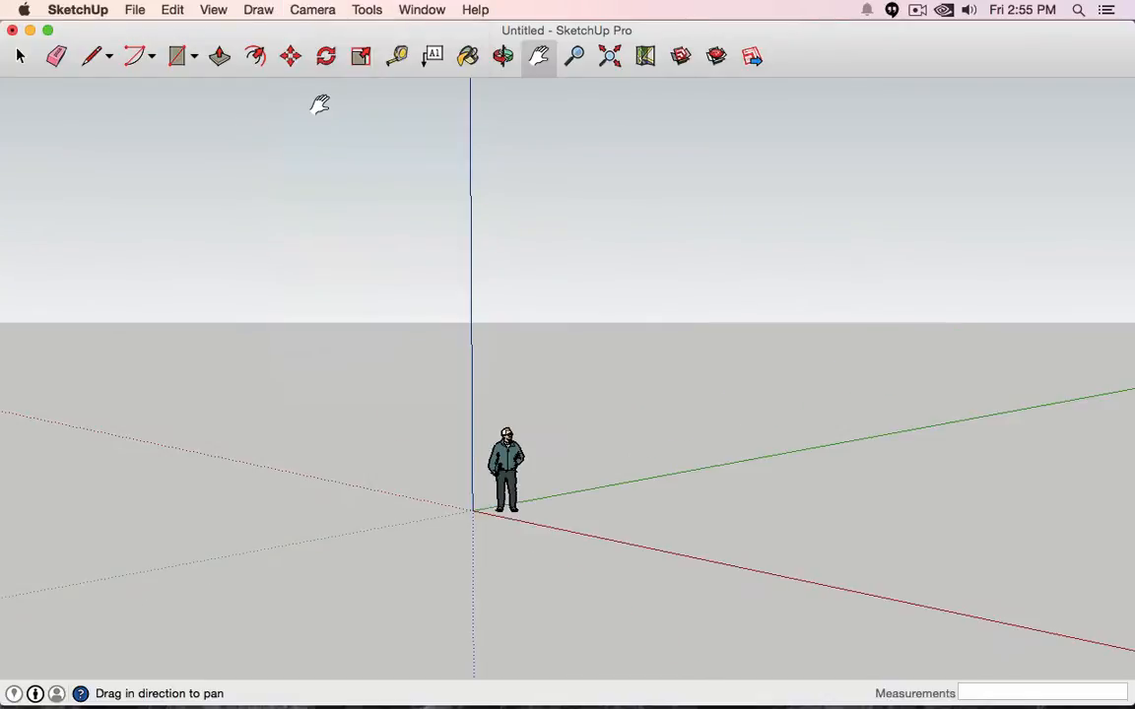
pyautogui.keyDown('shift'); pyautogui.moveTo(770, 392); pyautogui.dragTo(818, 356, button='middle'); pyautogui.keyUp('shift')
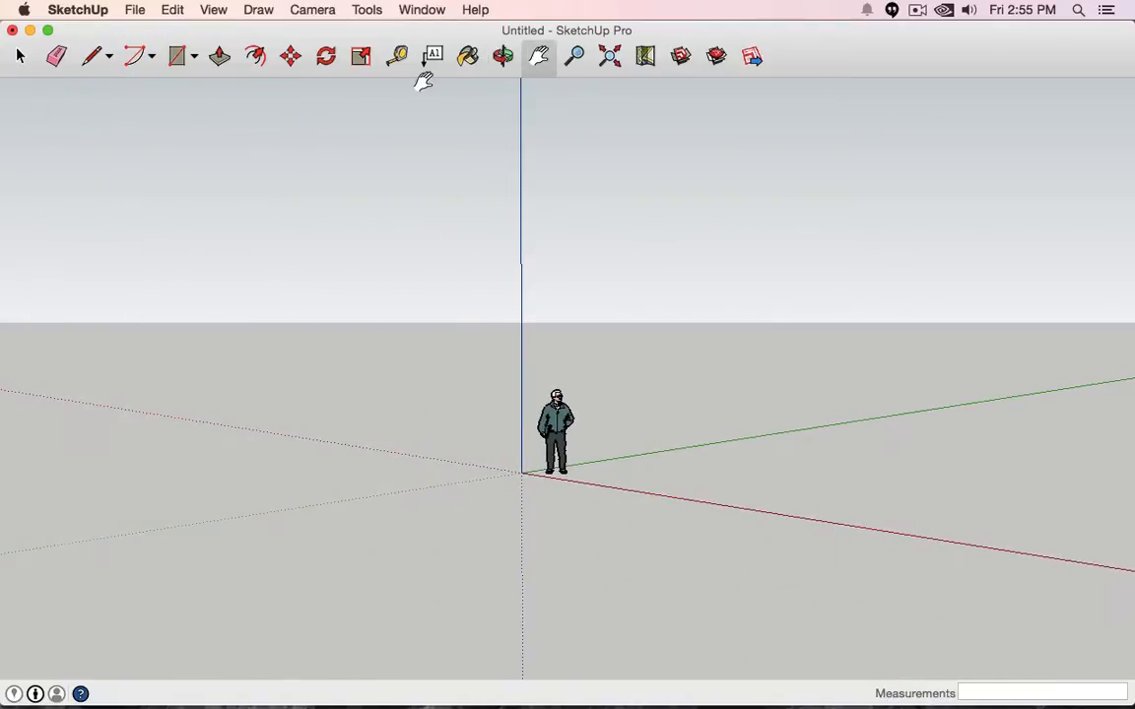
# - Show the model in the Top standard view while in Perspective
pyautogui.click(326, 6)
pyautogui.moveTo(331, 75)
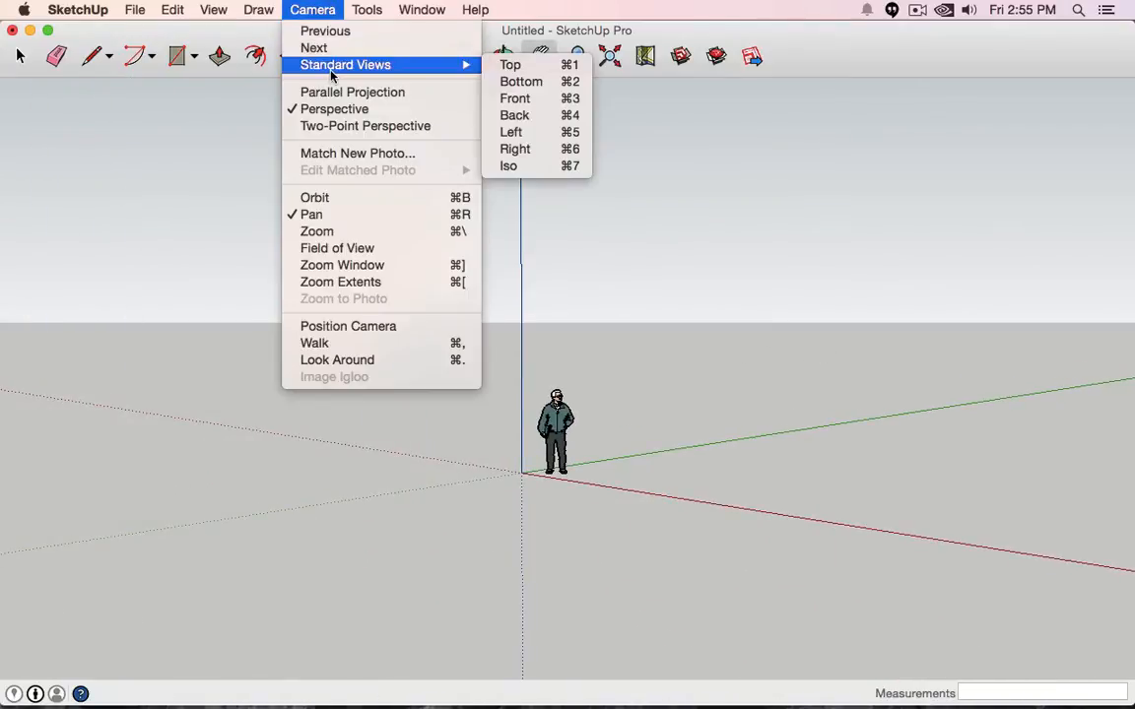
pyautogui.click(510, 65)
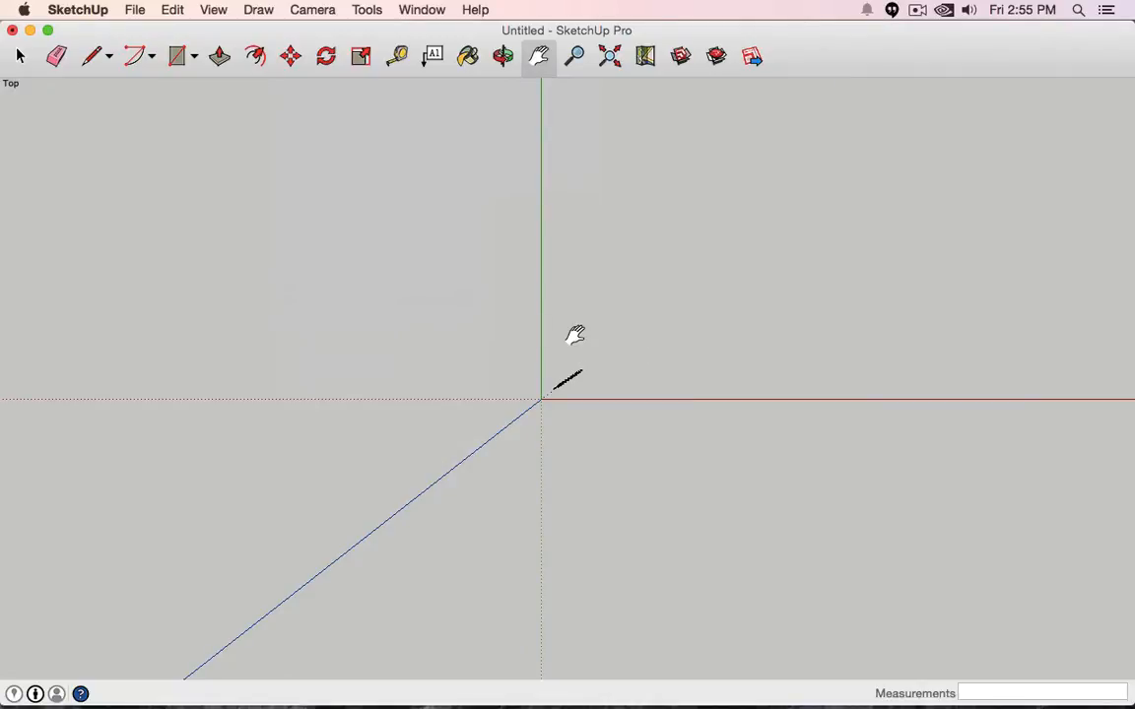
# - Show the model in the Iso standard view
pyautogui.click(317, 6)
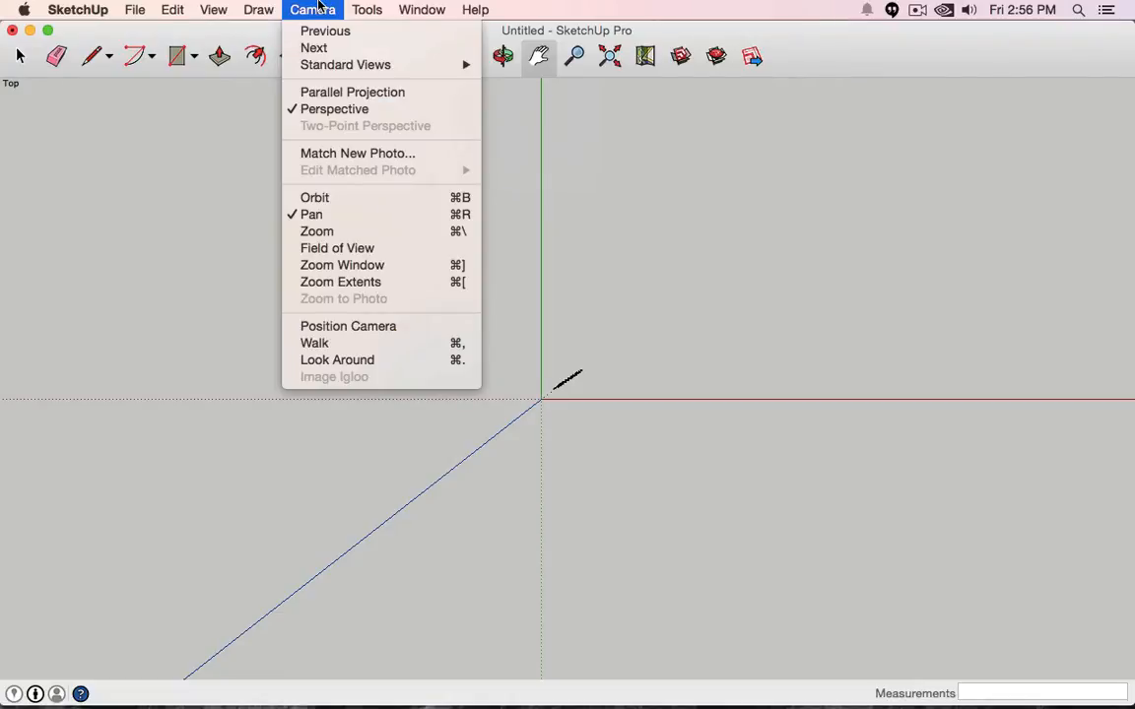
pyautogui.moveTo(328, 67)
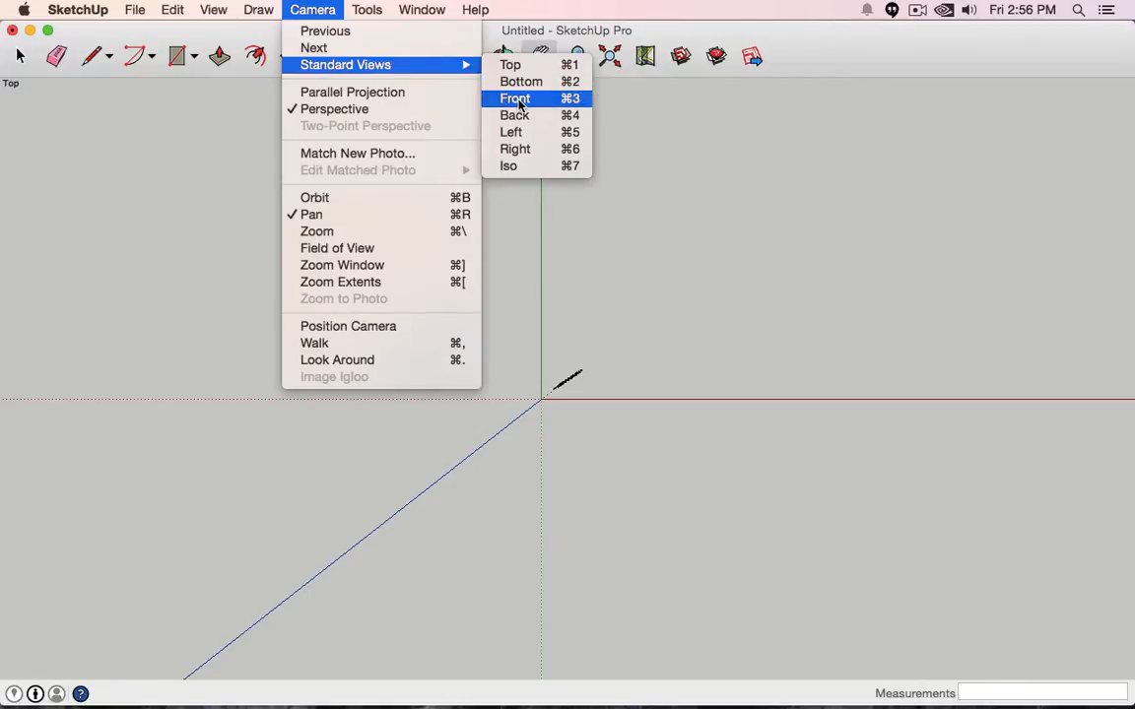
pyautogui.click(525, 167)
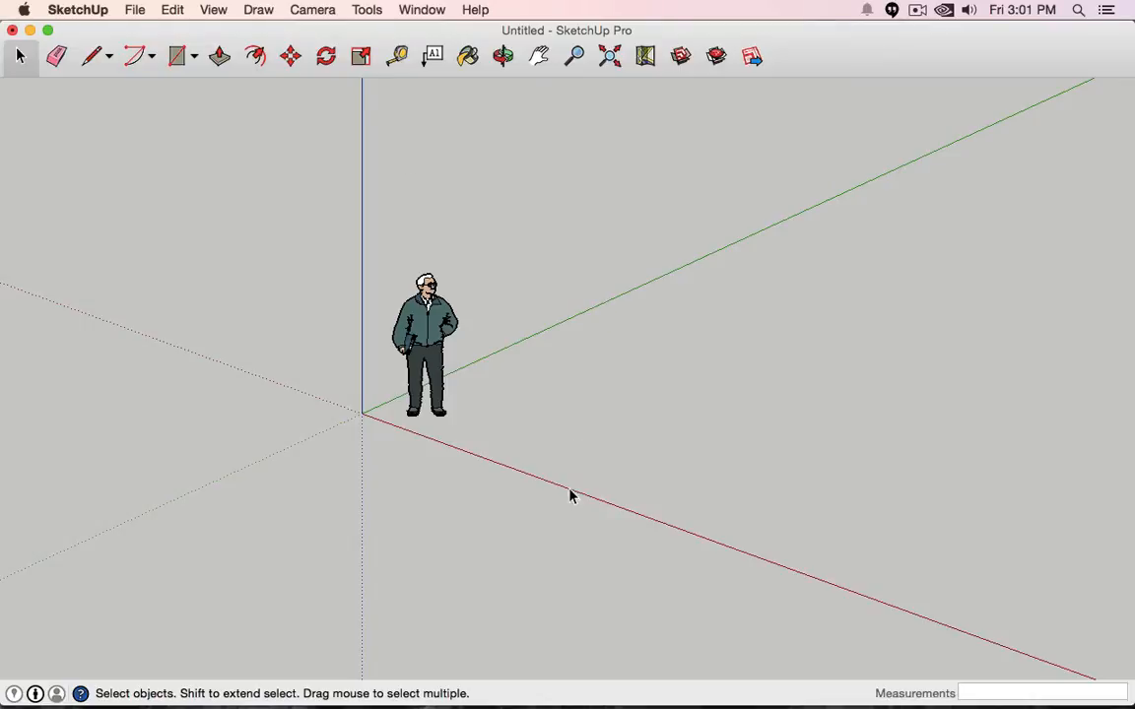
# - Draw a vertical line along the blue axis beside the standing figure, rising well above its head
pyautogui.click(93, 58)
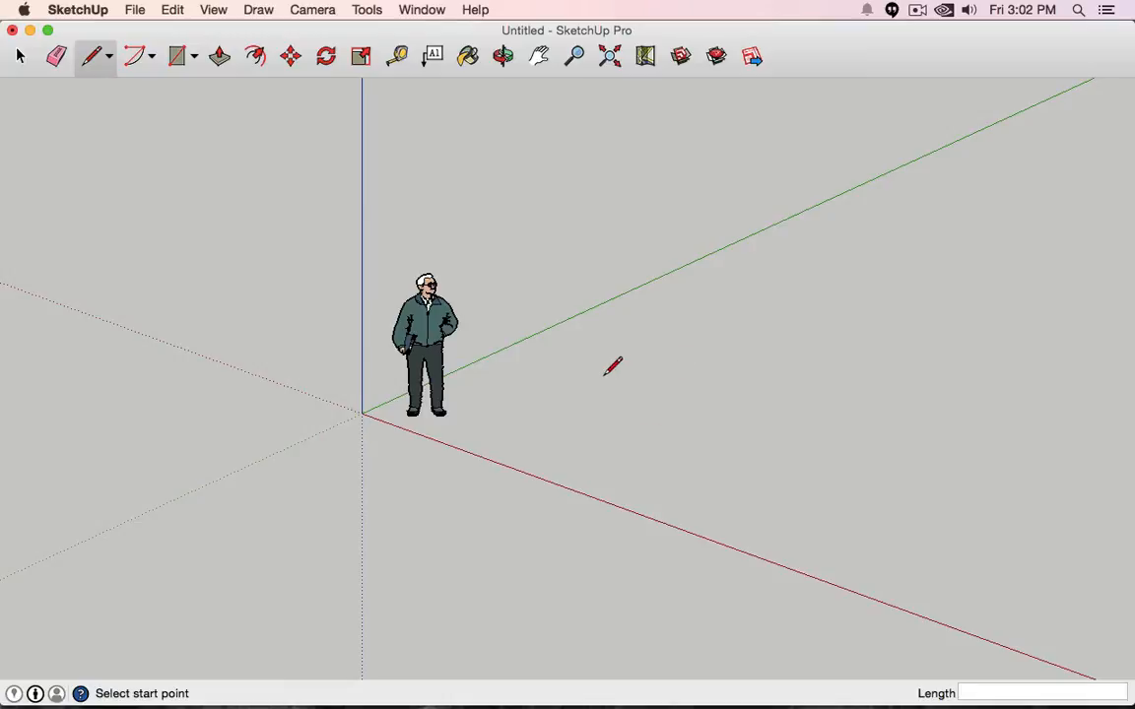
pyautogui.click(606, 402)
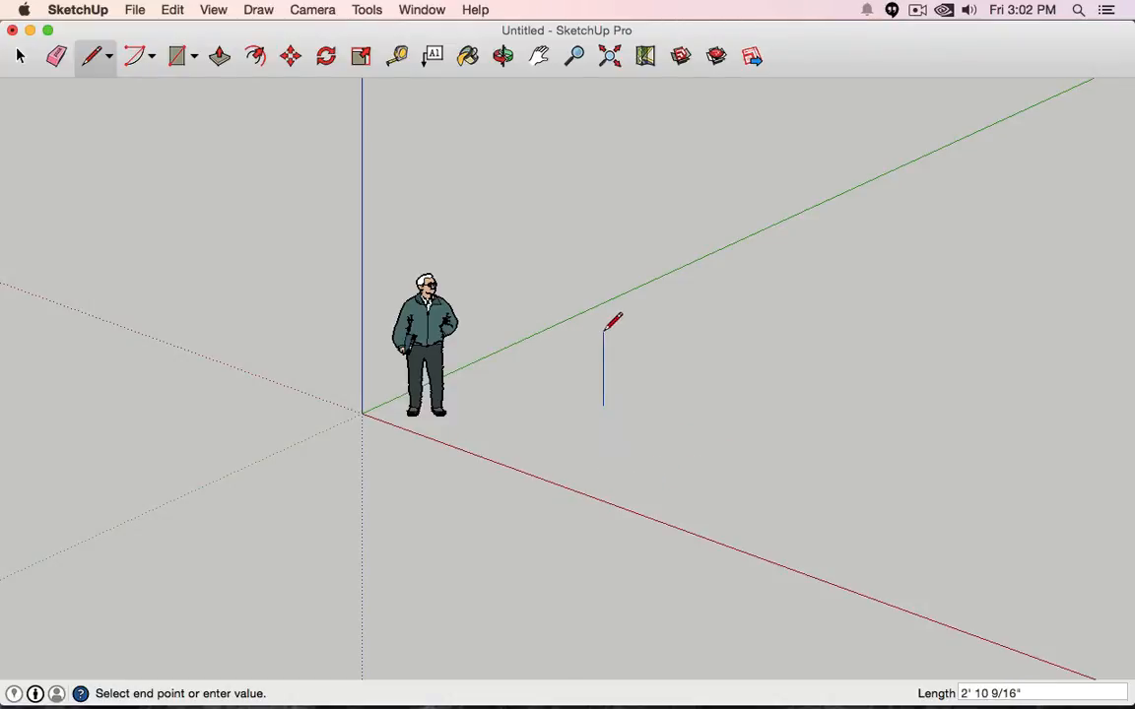
pyautogui.click(621, 132)
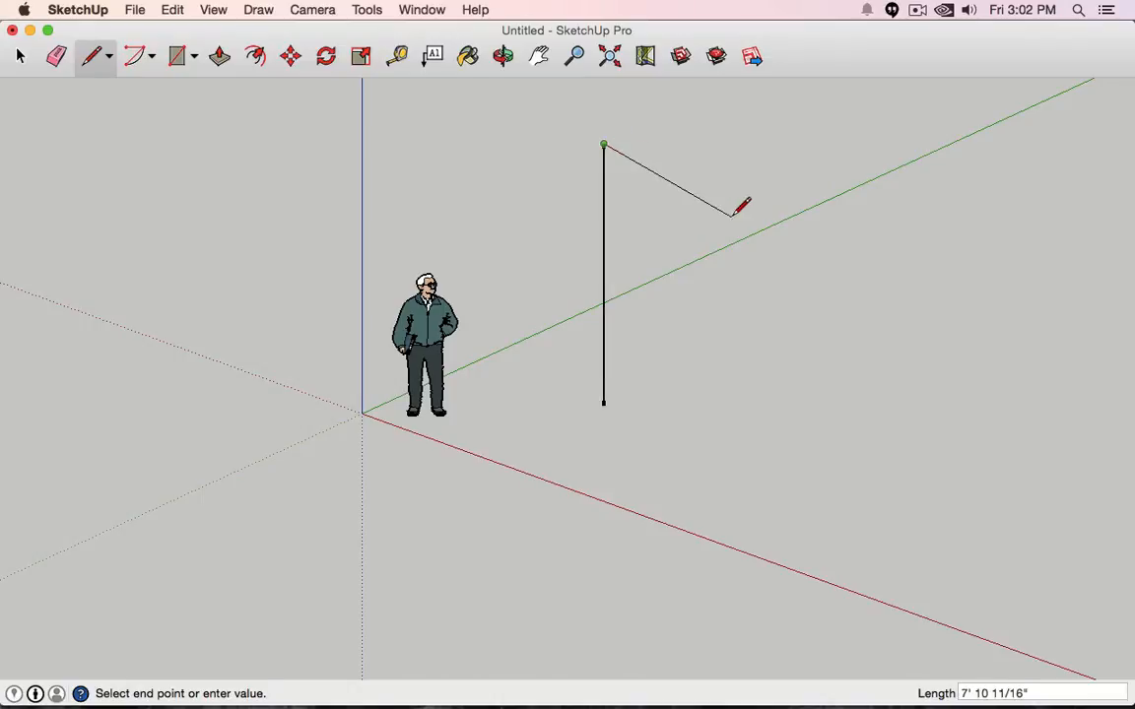
# - Draw a horizontal rectangle about 13' 11" by 10' 4" from the vertical line's upper end, with edges along the red and green axes
pyautogui.press('o')
pyautogui.moveTo(737, 203); pyautogui.dragTo(714, 235)
pyautogui.press('l')
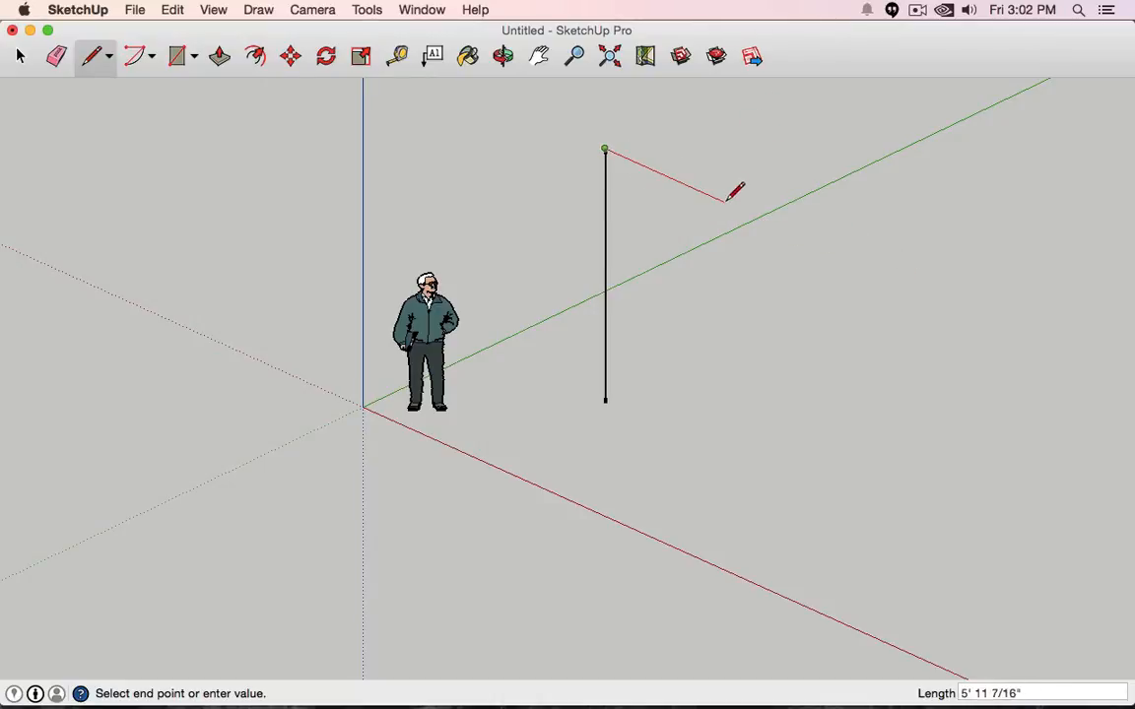
pyautogui.click(884, 273)
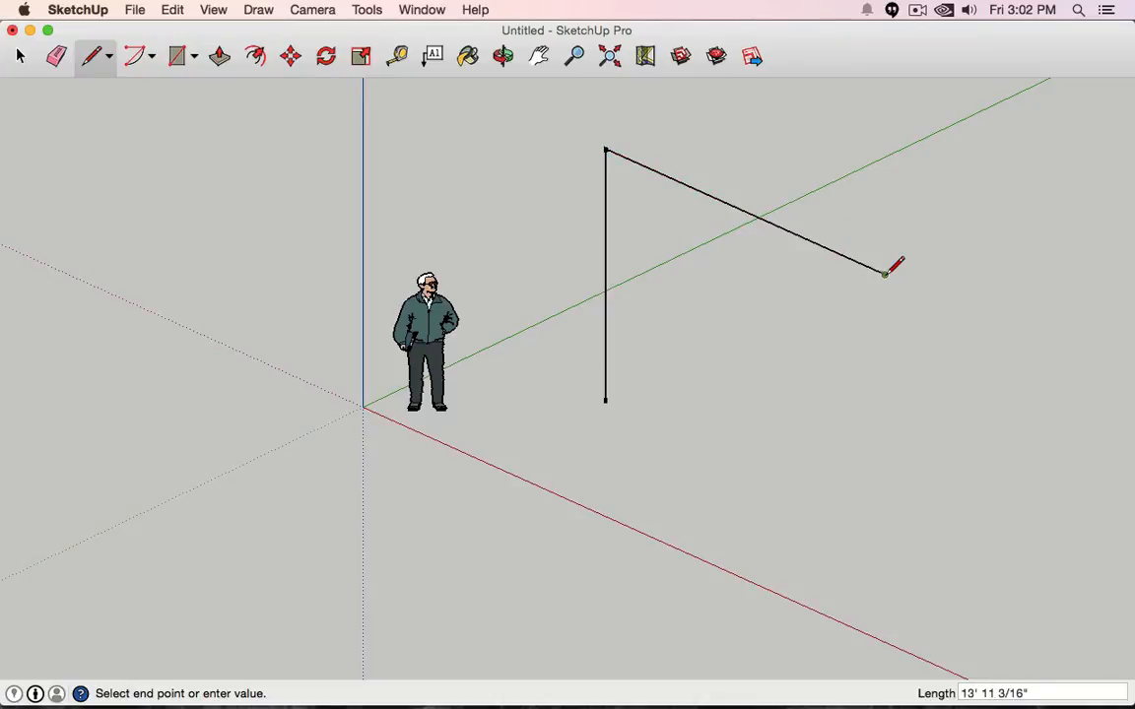
pyautogui.moveTo(906, 360); pyautogui.dragTo(869, 327, button='middle')
pyautogui.scroll(3, 869, 327)
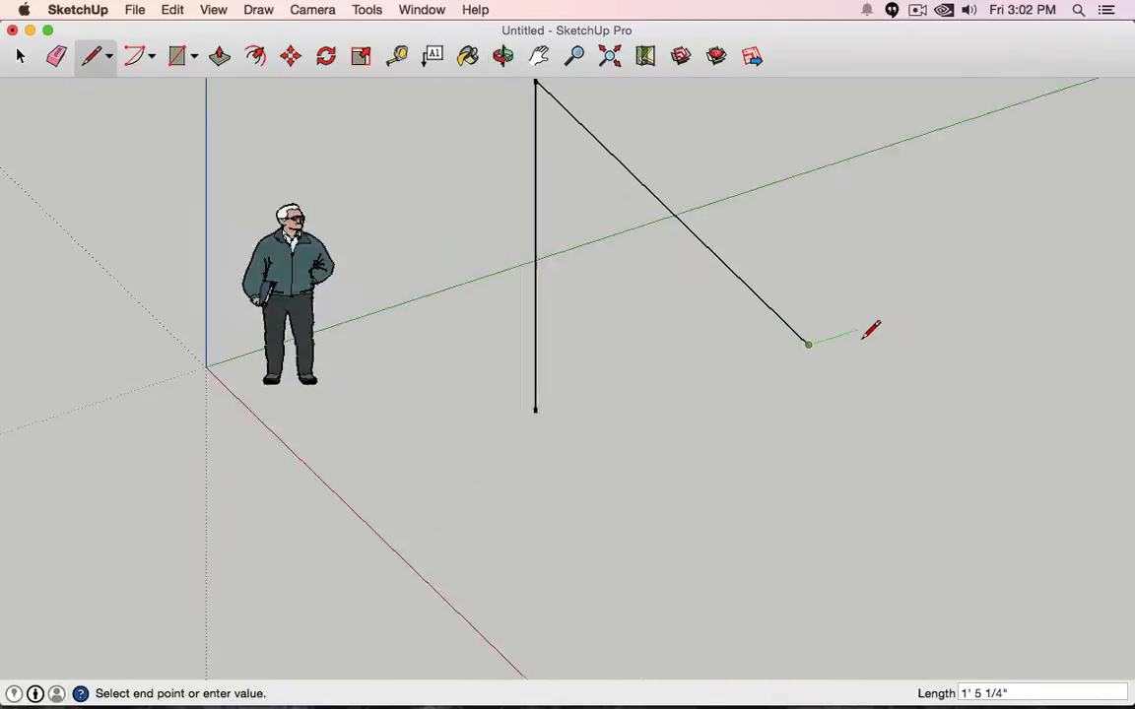
pyautogui.scroll(-3, 871, 329)
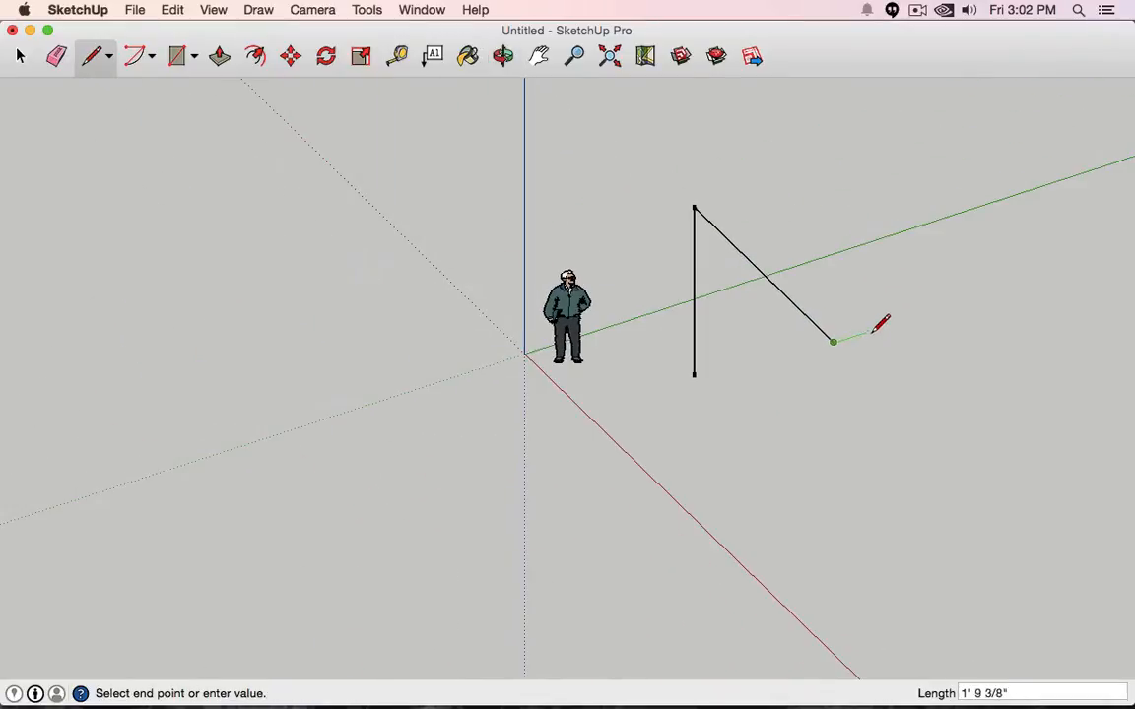
pyautogui.click(1014, 284)
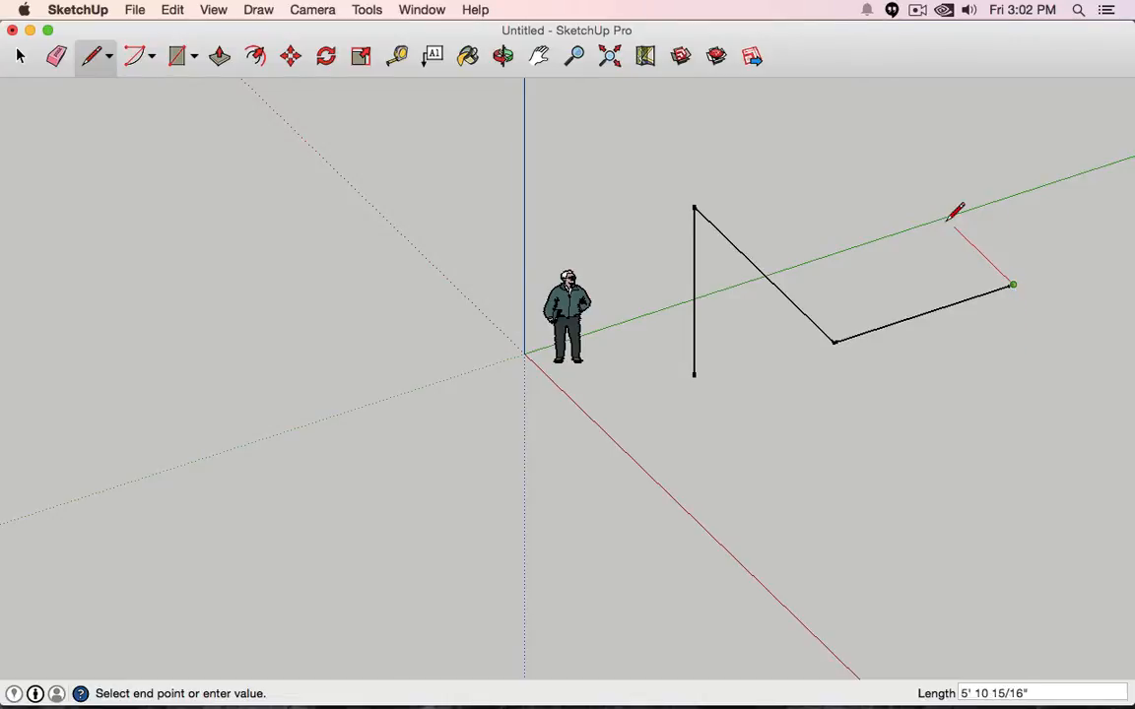
pyautogui.moveTo(904, 241)
pyautogui.mouseDown(button='middle')
pyautogui.moveTo(998, 256)
pyautogui.moveTo(1041, 221)
pyautogui.mouseUp(button='middle')
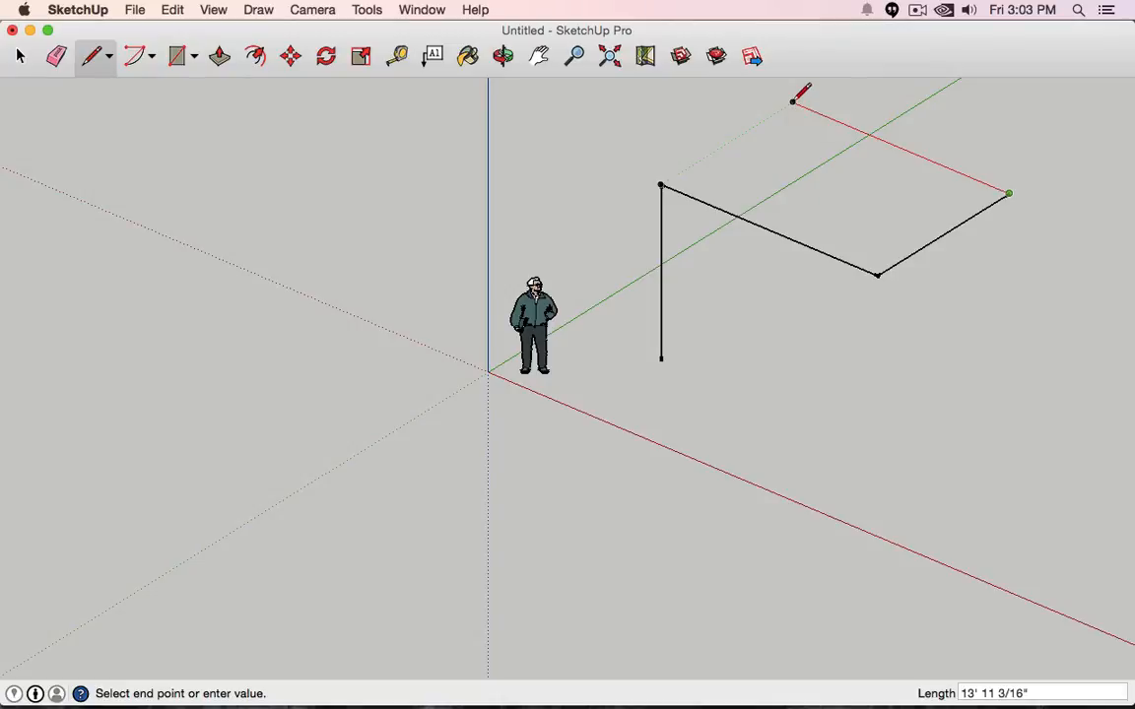
pyautogui.click(792, 102)
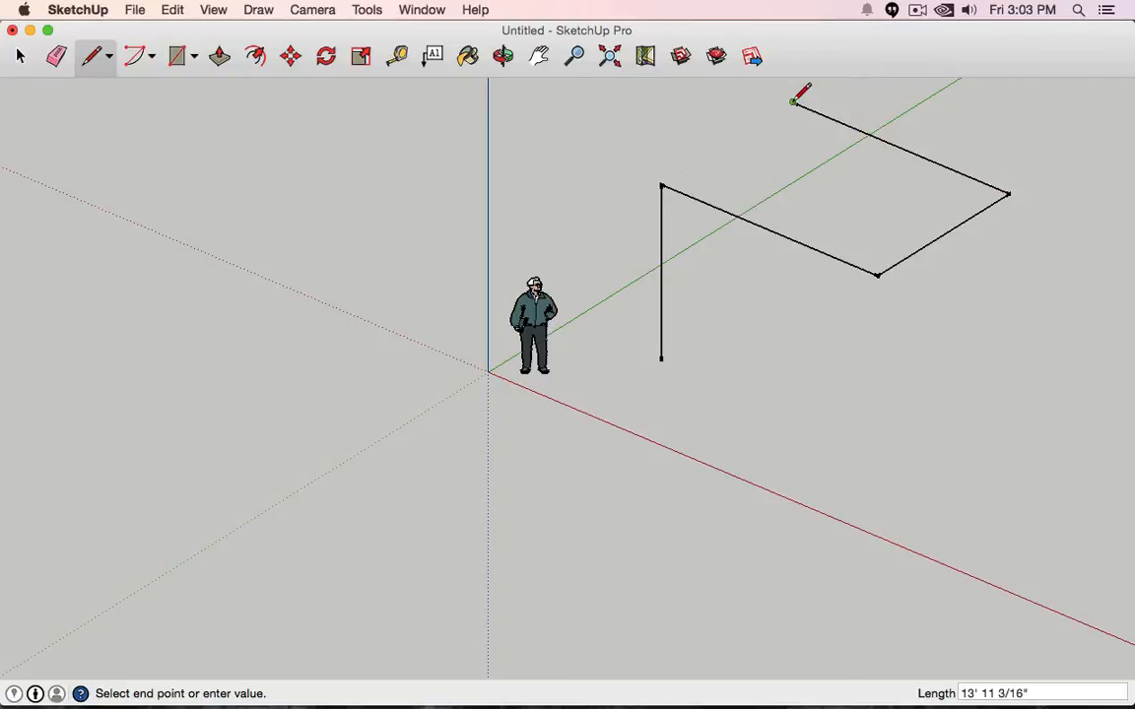
pyautogui.click(662, 184)
# - Draw a vertical rectangular face below the raised rectangle's short edge, closing it at the foot of the existing vertical line
pyautogui.moveTo(835, 384)
pyautogui.mouseDown(button='middle')
pyautogui.moveTo(891, 337)
pyautogui.moveTo(816, 208)
pyautogui.moveTo(493, 375)
pyautogui.moveTo(318, 368)
pyautogui.moveTo(777, 276)
pyautogui.moveTo(953, 263)
pyautogui.moveTo(909, 290)
pyautogui.mouseUp(button='middle')
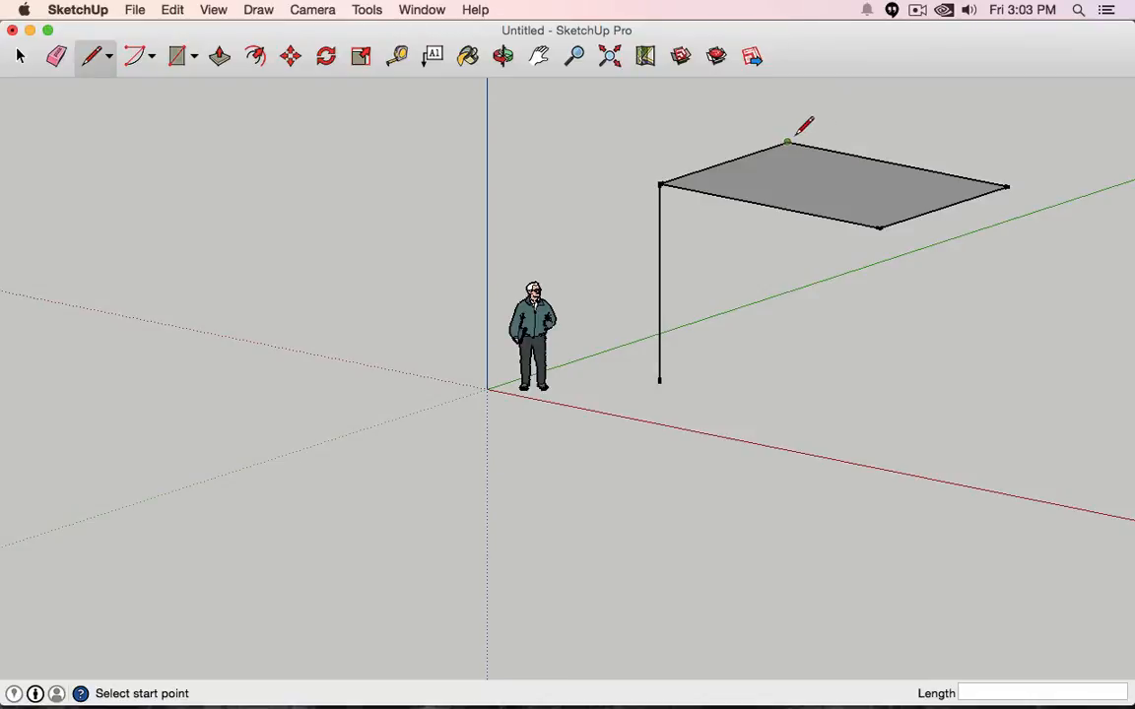
pyautogui.click(787, 143)
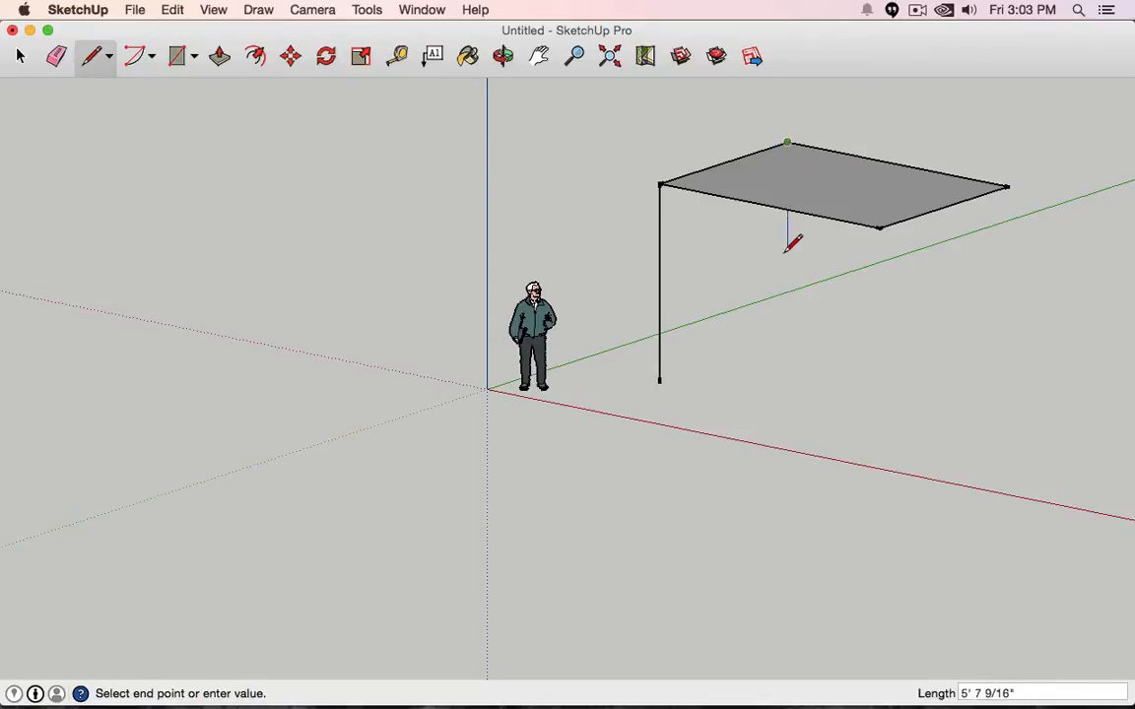
pyautogui.click(787, 340)
pyautogui.click(660, 382)
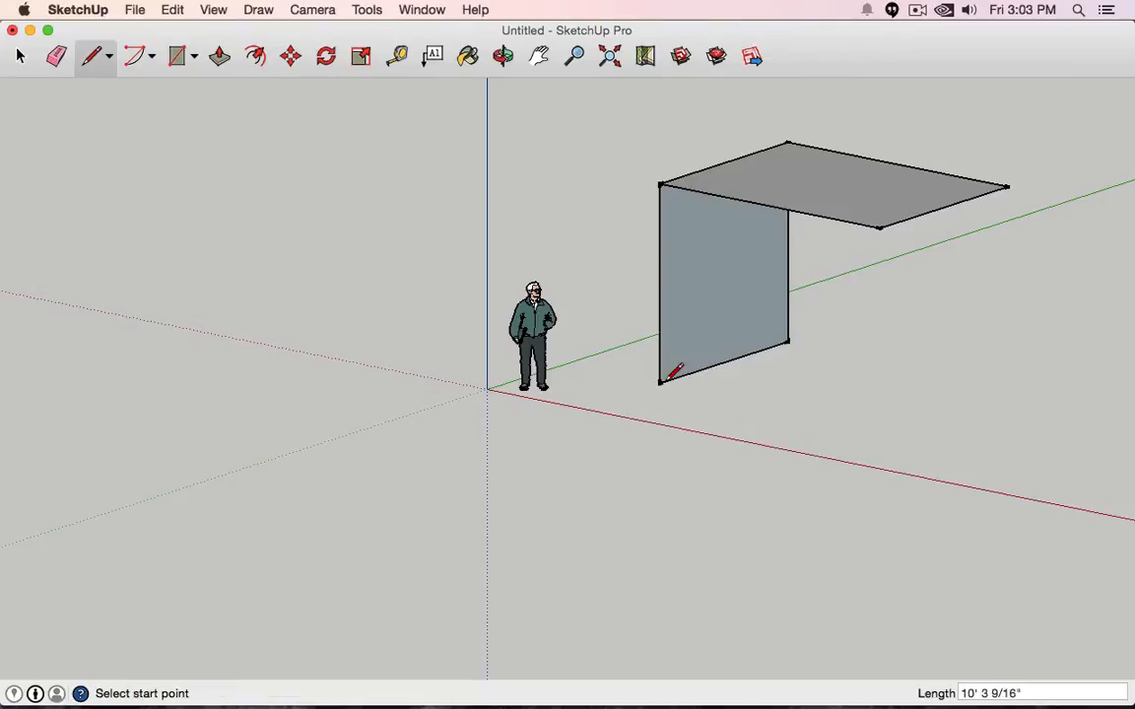
# - Draw a line along the red axis from the vertical face's lower corner and end it with a ground rectangle about 8' 4" by 8' 2"
pyautogui.moveTo(914, 325)
pyautogui.mouseDown(button='middle')
pyautogui.moveTo(306, 435)
pyautogui.moveTo(468, 434)
pyautogui.moveTo(541, 403)
pyautogui.moveTo(203, 451)
pyautogui.moveTo(815, 411)
pyautogui.moveTo(754, 433)
pyautogui.moveTo(688, 483)
pyautogui.moveTo(687, 455)
pyautogui.mouseUp(button='middle')
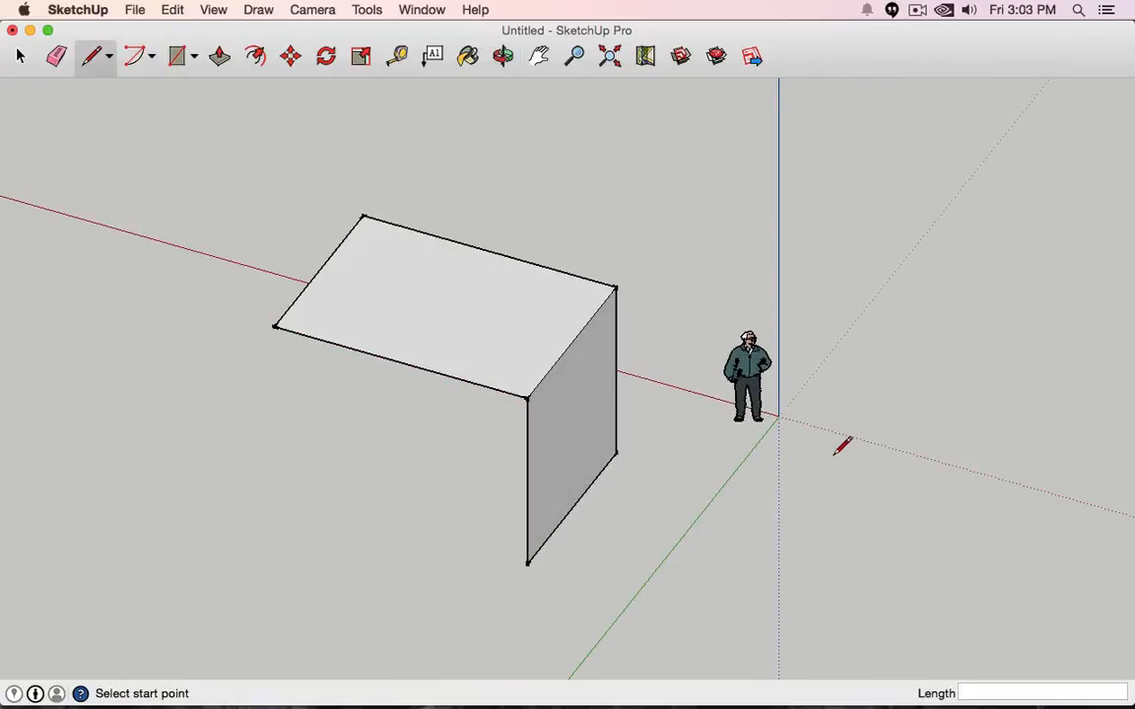
pyautogui.moveTo(840, 446)
pyautogui.mouseDown(button='middle')
pyautogui.moveTo(866, 407)
pyautogui.moveTo(790, 298)
pyautogui.moveTo(780, 359)
pyautogui.moveTo(610, 360)
pyautogui.mouseUp(button='middle')
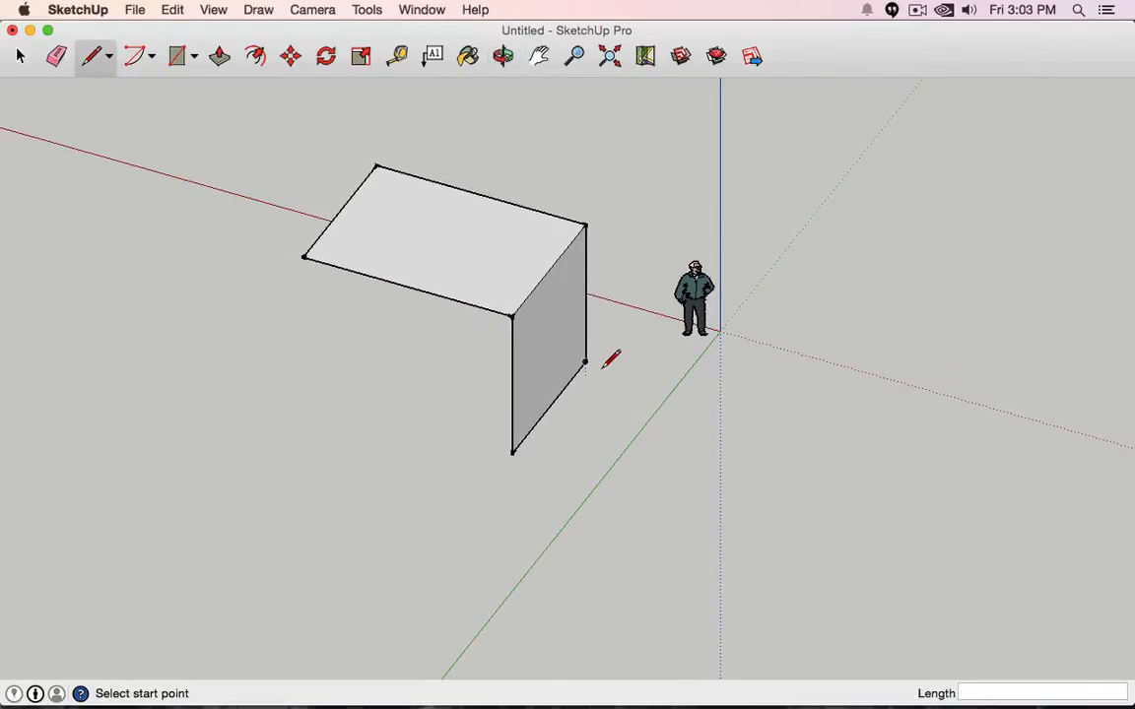
pyautogui.click(586, 362)
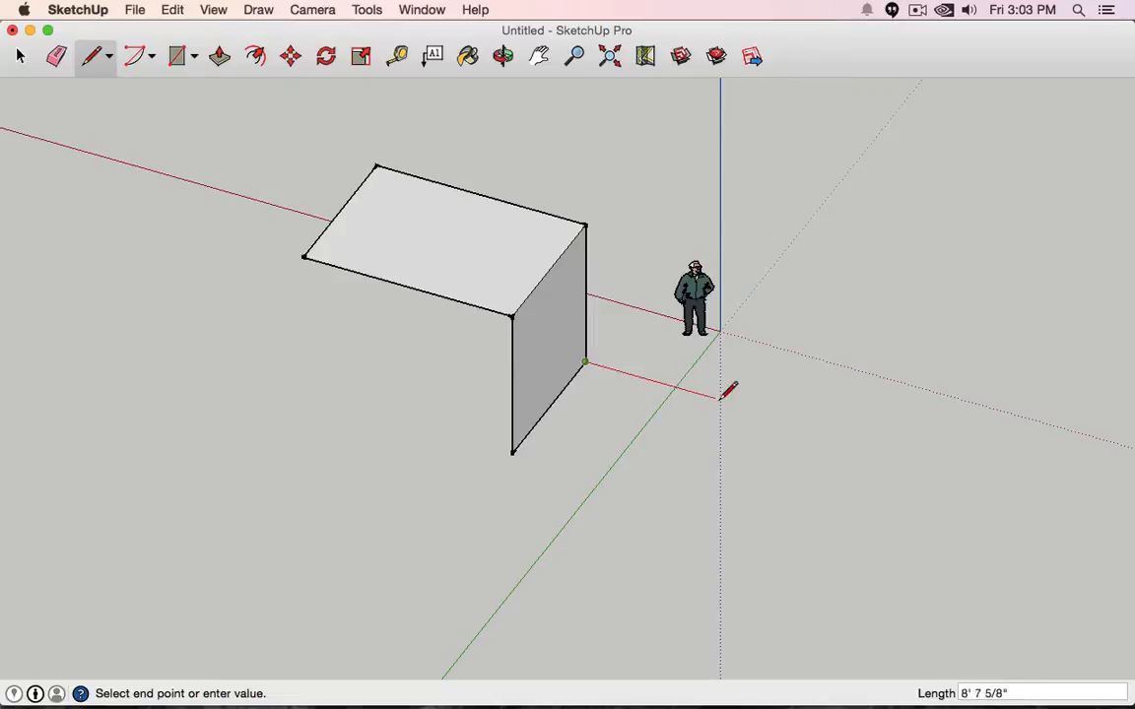
pyautogui.click(758, 408)
pyautogui.click(815, 339)
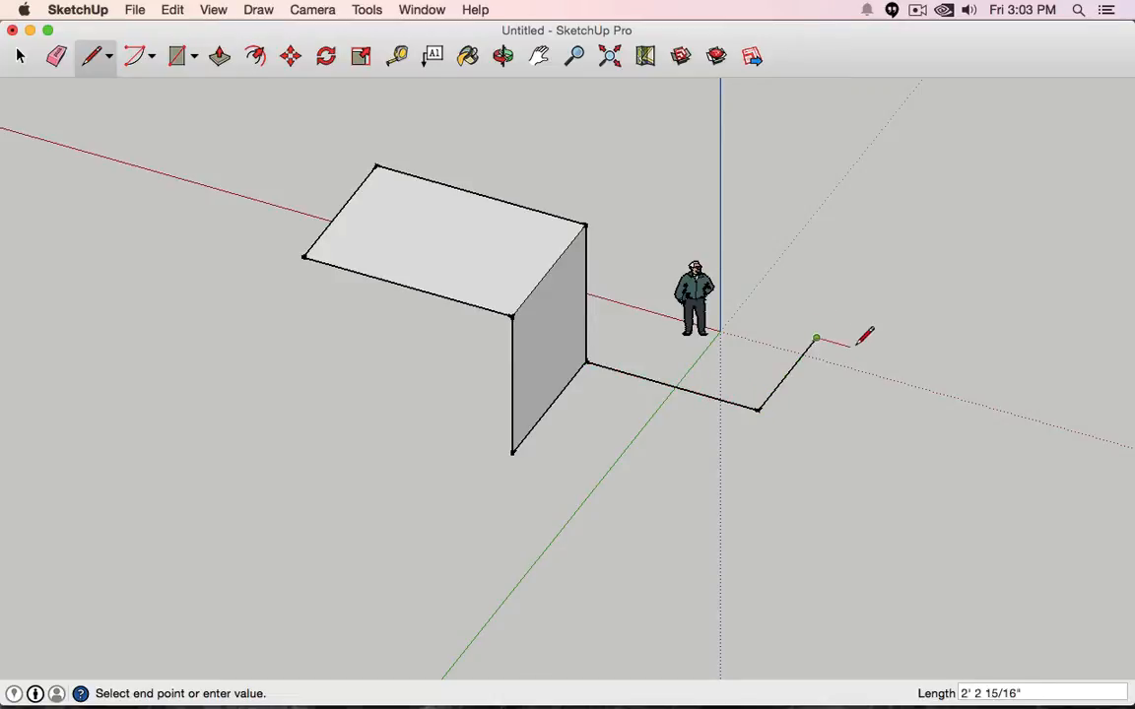
pyautogui.click(940, 373)
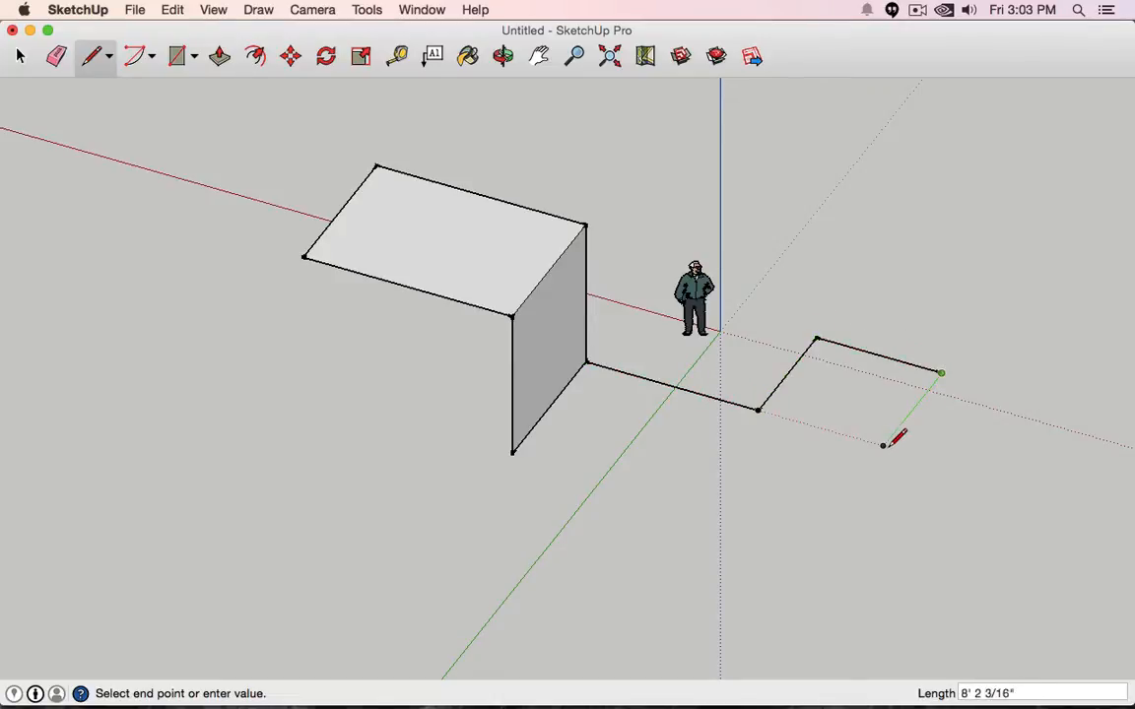
pyautogui.click(882, 445)
pyautogui.click(757, 408)
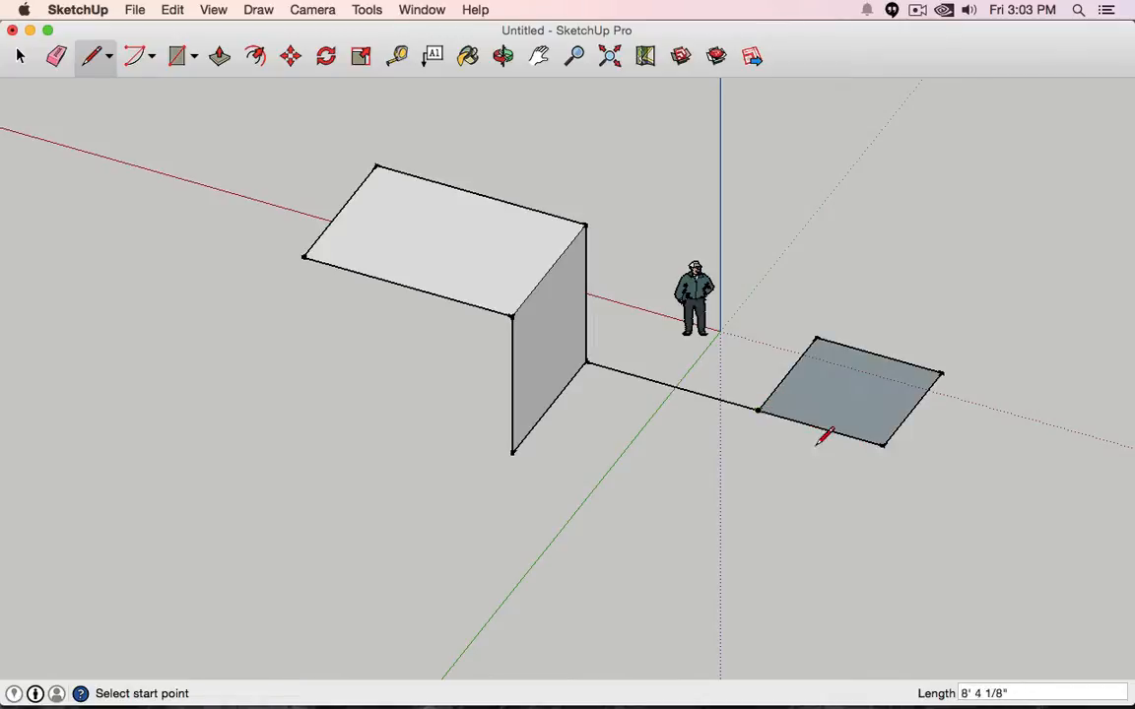
# - Draw two lines from the ground rectangle's corner to the vertical face's other lower corner, closing a larger adjoining ground face
pyautogui.click(883, 446)
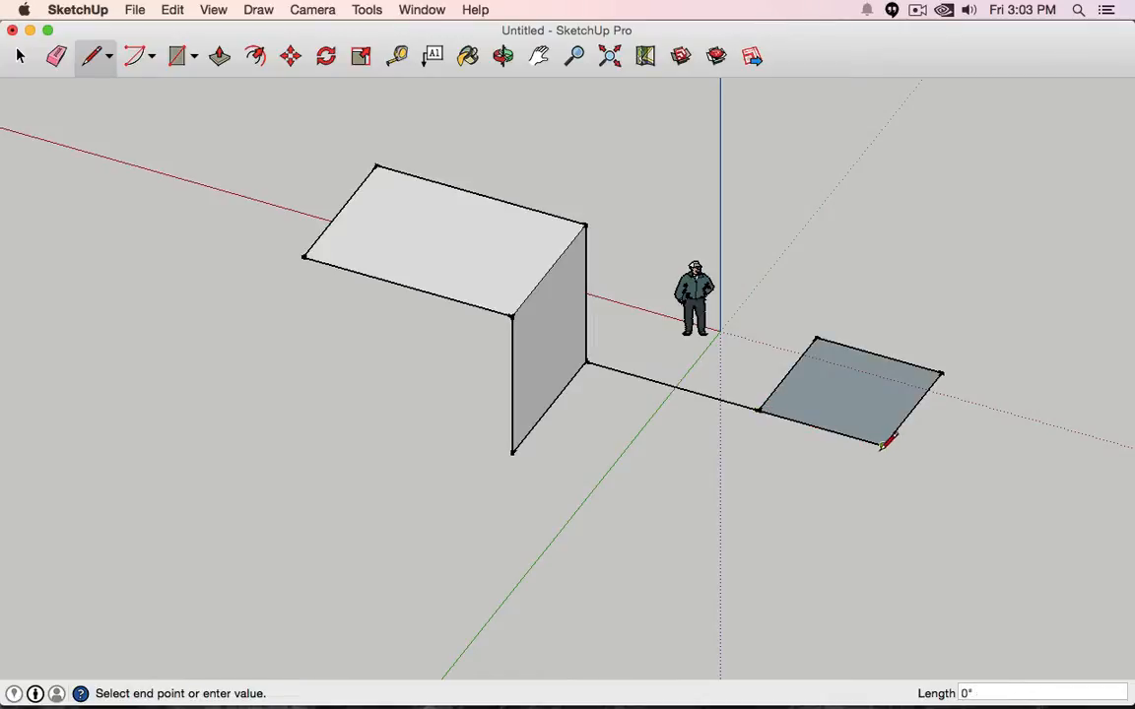
pyautogui.click(809, 535)
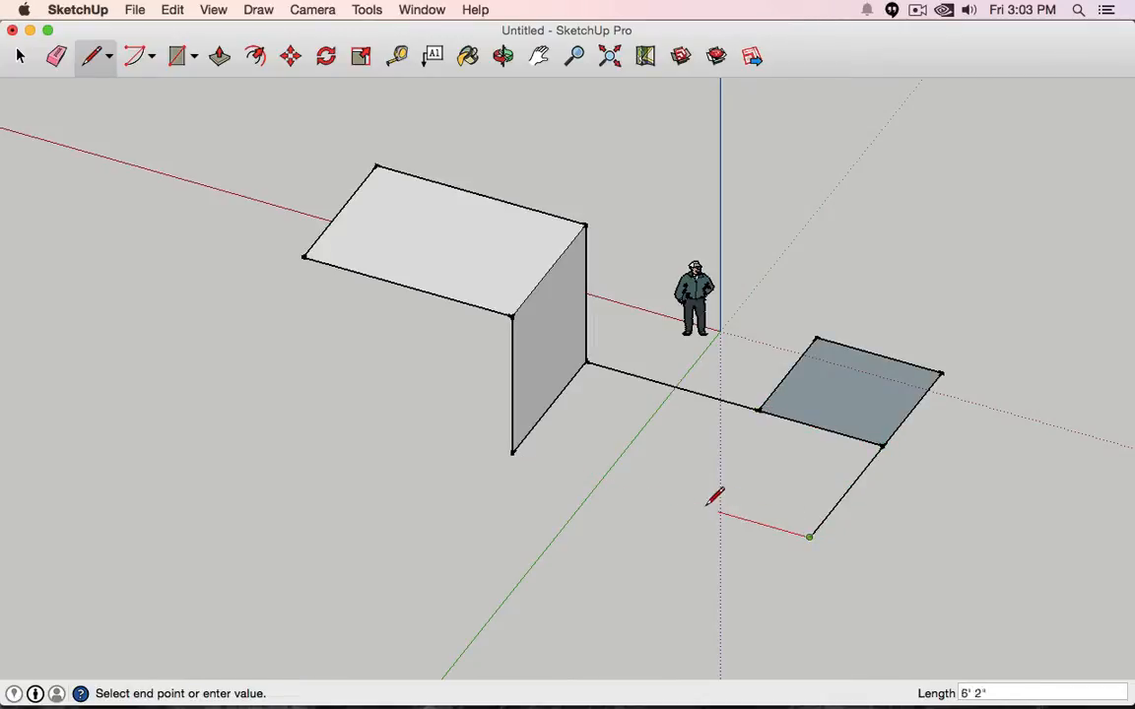
pyautogui.click(513, 452)
# - Draw a diagonal line about 13' 6" long from near the top of the vertical face's edge to the ground face's edge, closing a triangle
pyautogui.moveTo(914, 446)
pyautogui.mouseDown(button='middle')
pyautogui.moveTo(892, 425)
pyautogui.moveTo(382, 380)
pyautogui.moveTo(600, 374)
pyautogui.moveTo(886, 423)
pyautogui.moveTo(892, 519)
pyautogui.moveTo(1001, 474)
pyautogui.moveTo(1005, 522)
pyautogui.moveTo(966, 528)
pyautogui.moveTo(935, 426)
pyautogui.mouseUp(button='middle')
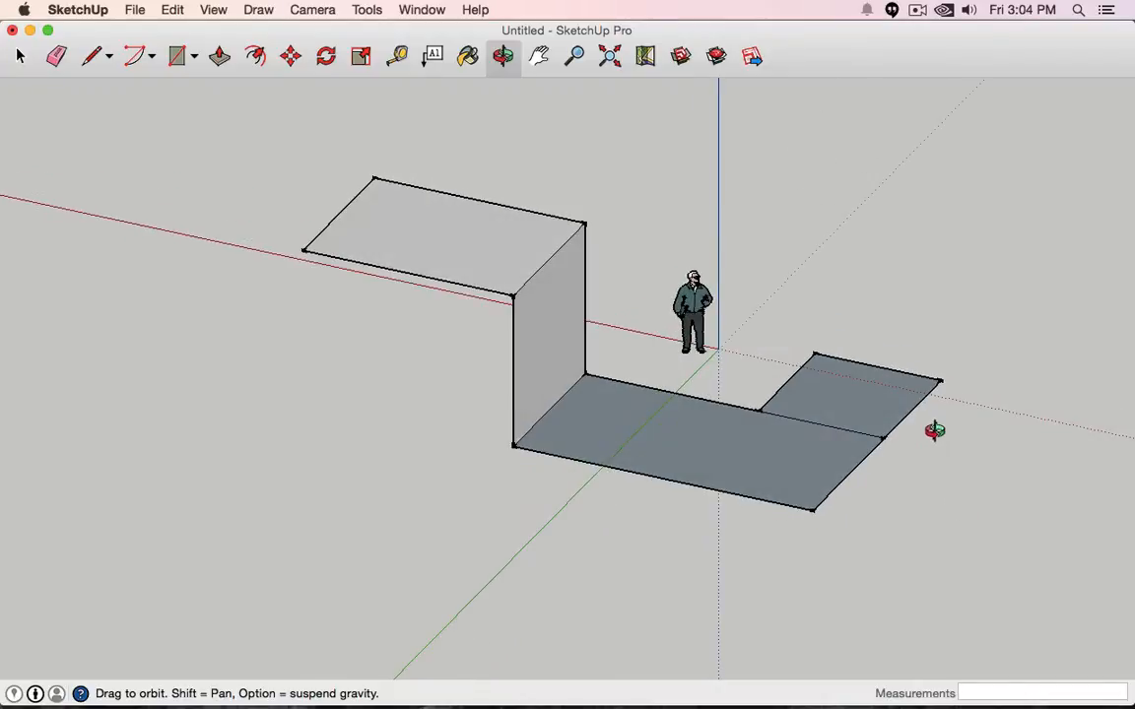
pyautogui.press('l')
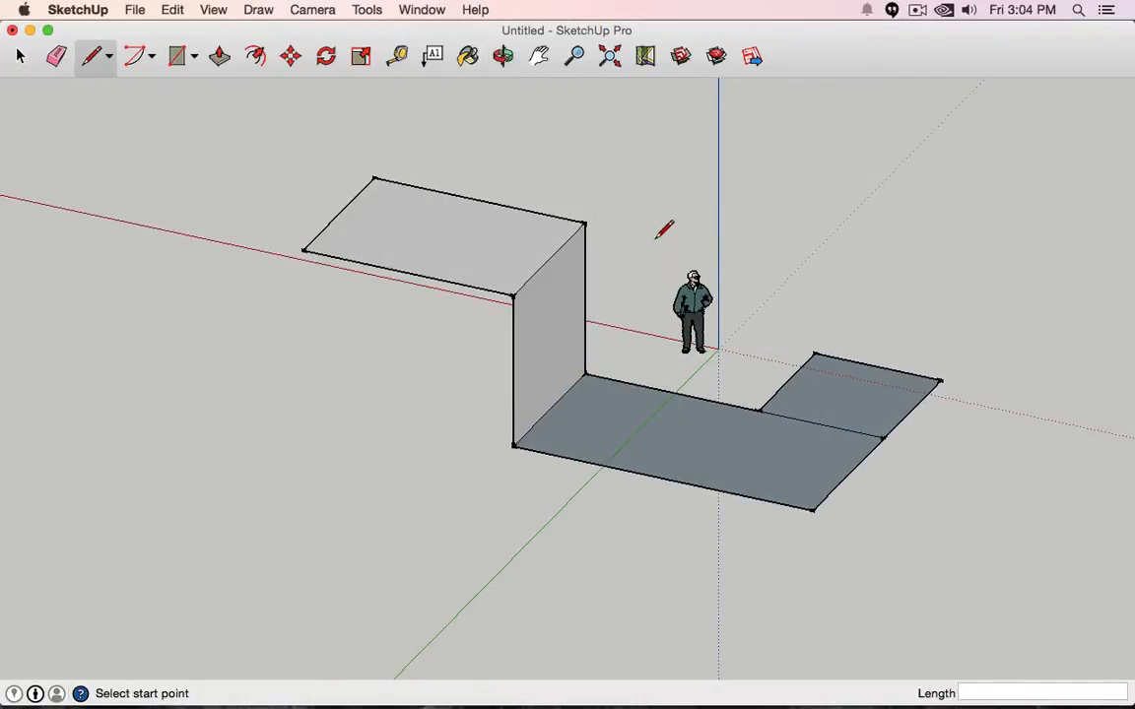
pyautogui.click(584, 247)
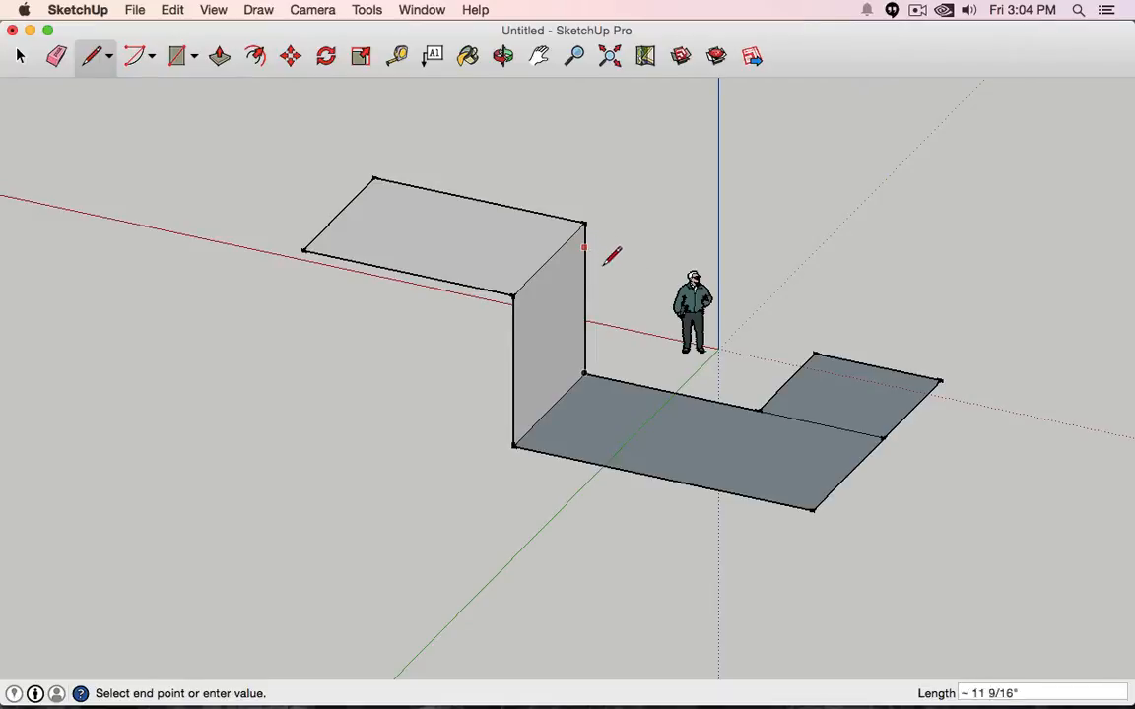
pyautogui.click(744, 406)
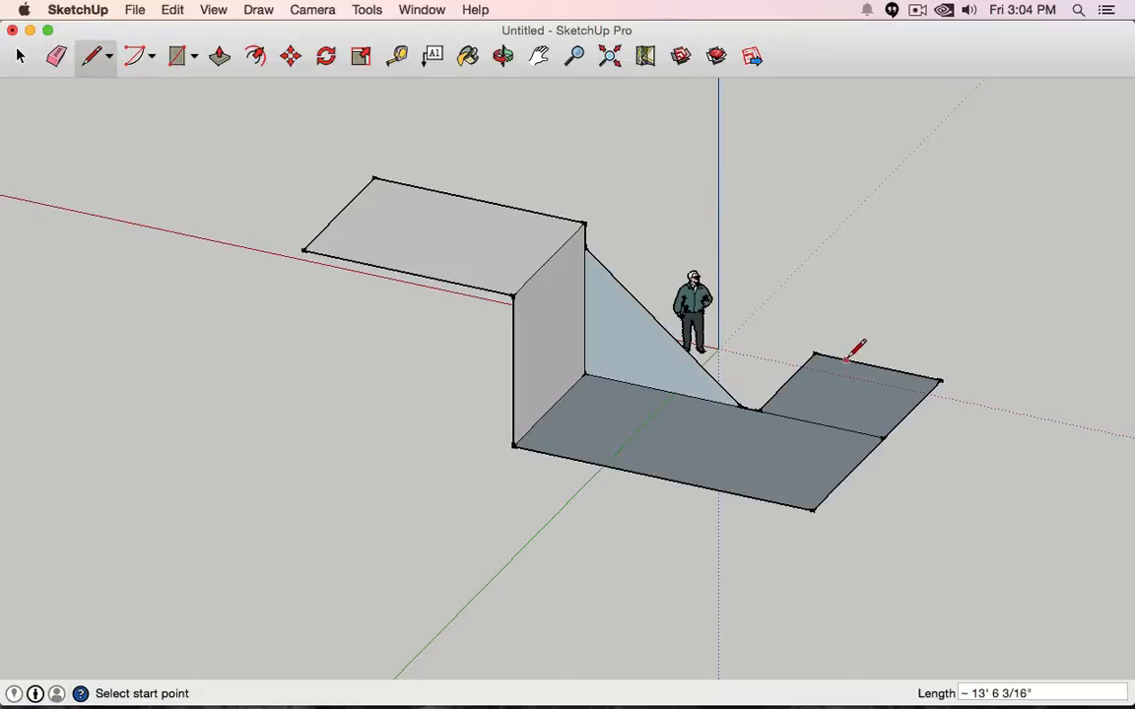
# - Draw a vertical line up from the small ground face's outer edge and a line about 4' 2" along the red axis, ending above the corner
pyautogui.click(877, 367)
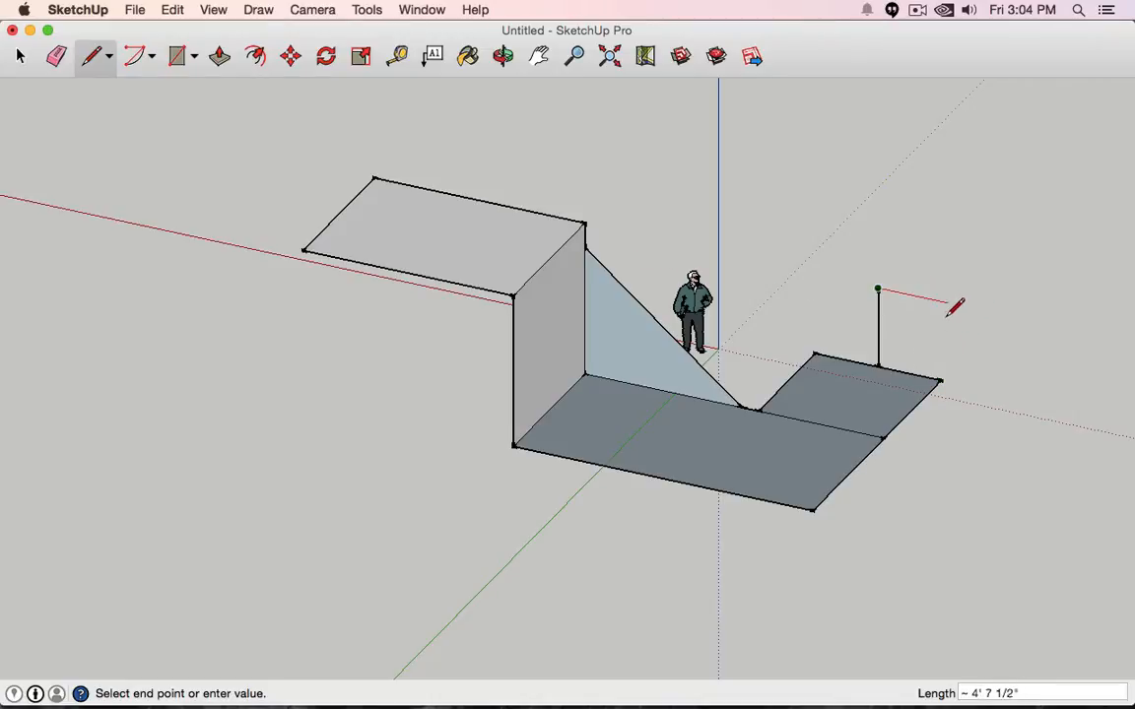
pyautogui.press('o')
pyautogui.moveTo(942, 327); pyautogui.dragTo(663, 328)
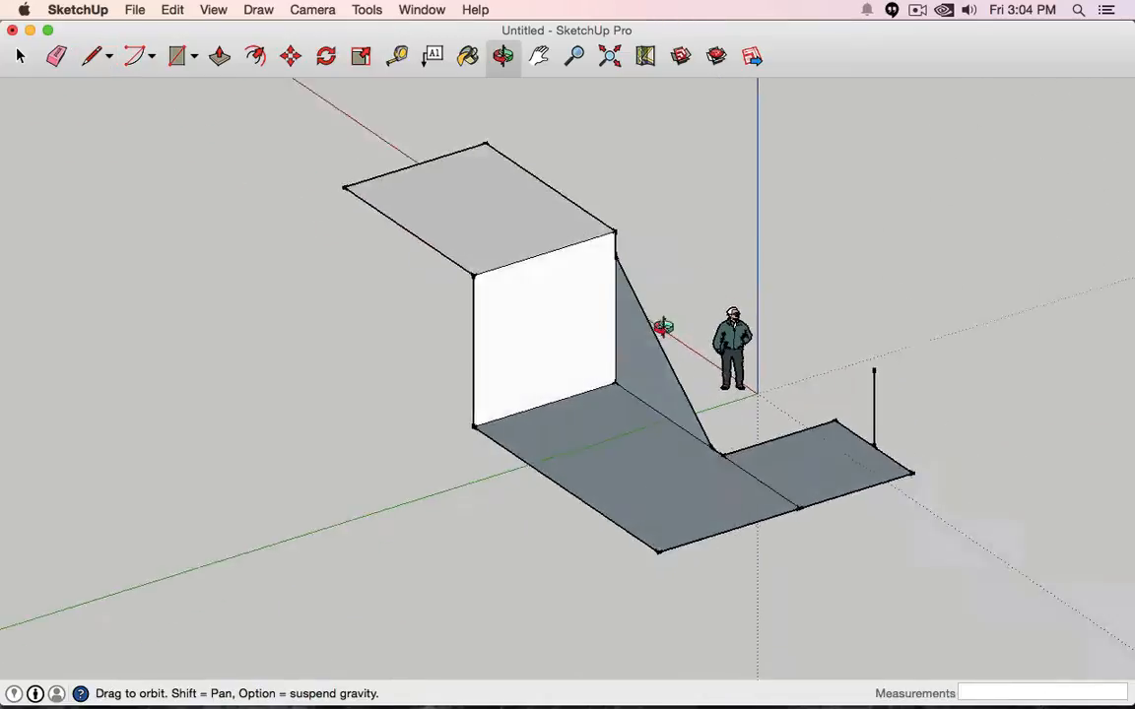
pyautogui.moveTo(662, 328)
pyautogui.mouseDown(button='middle')
pyautogui.moveTo(695, 313)
pyautogui.moveTo(203, 344)
pyautogui.moveTo(252, 362)
pyautogui.mouseUp(button='middle')
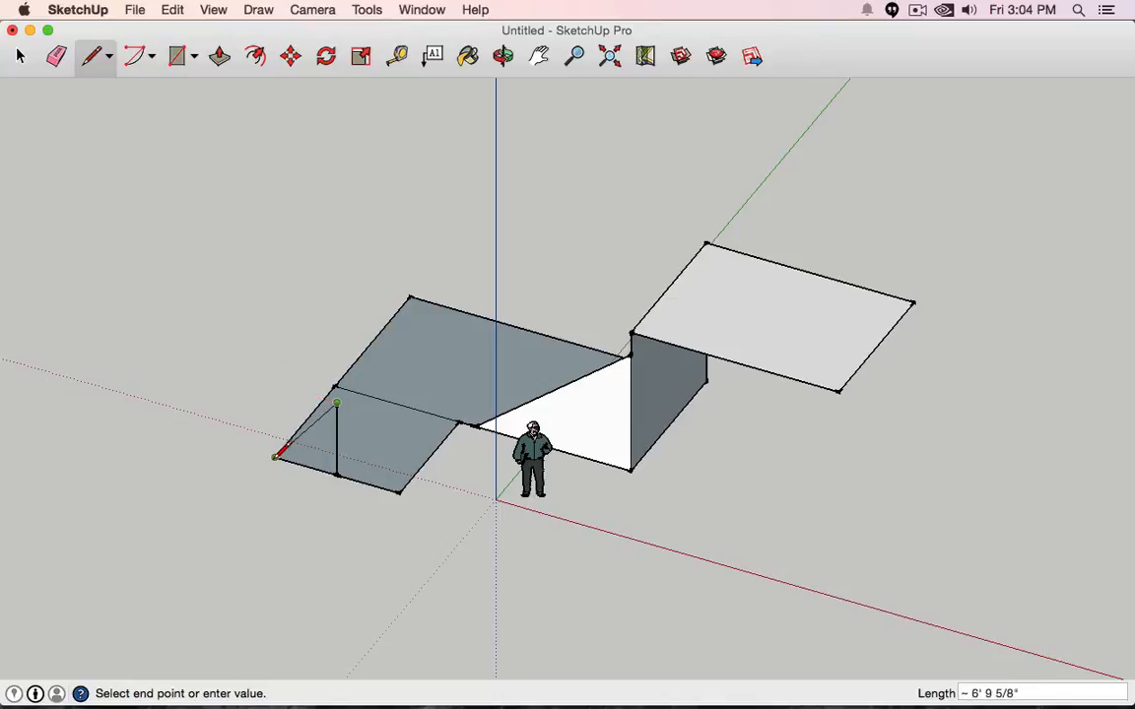
pyautogui.scroll(6, 285, 380)
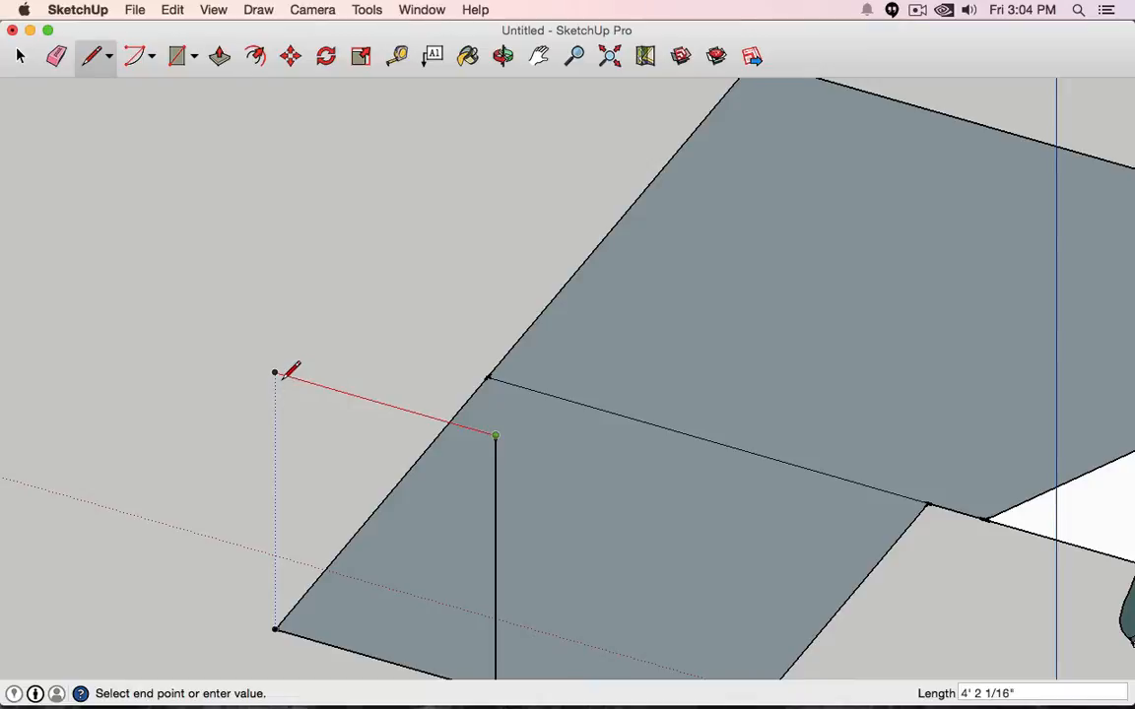
pyautogui.click(275, 373)
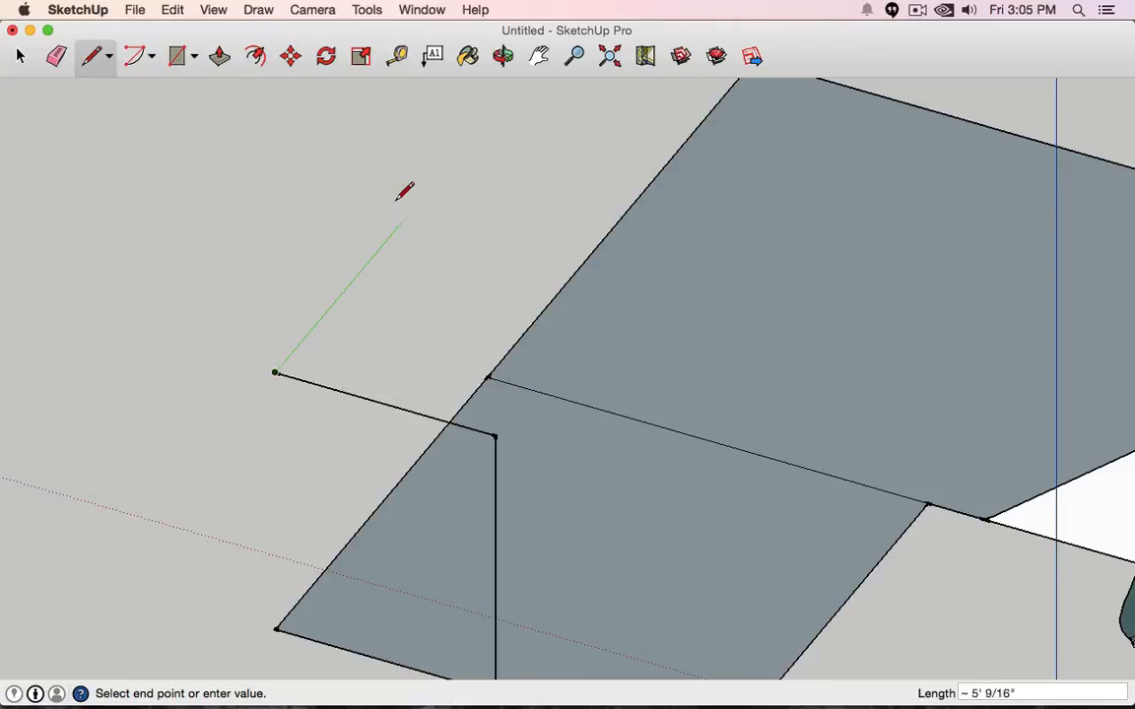
# - Draw two consecutive lines along the green axis, the second about 10' 4" long, ending directly above the large ground face's outer corner
pyautogui.click(486, 119)
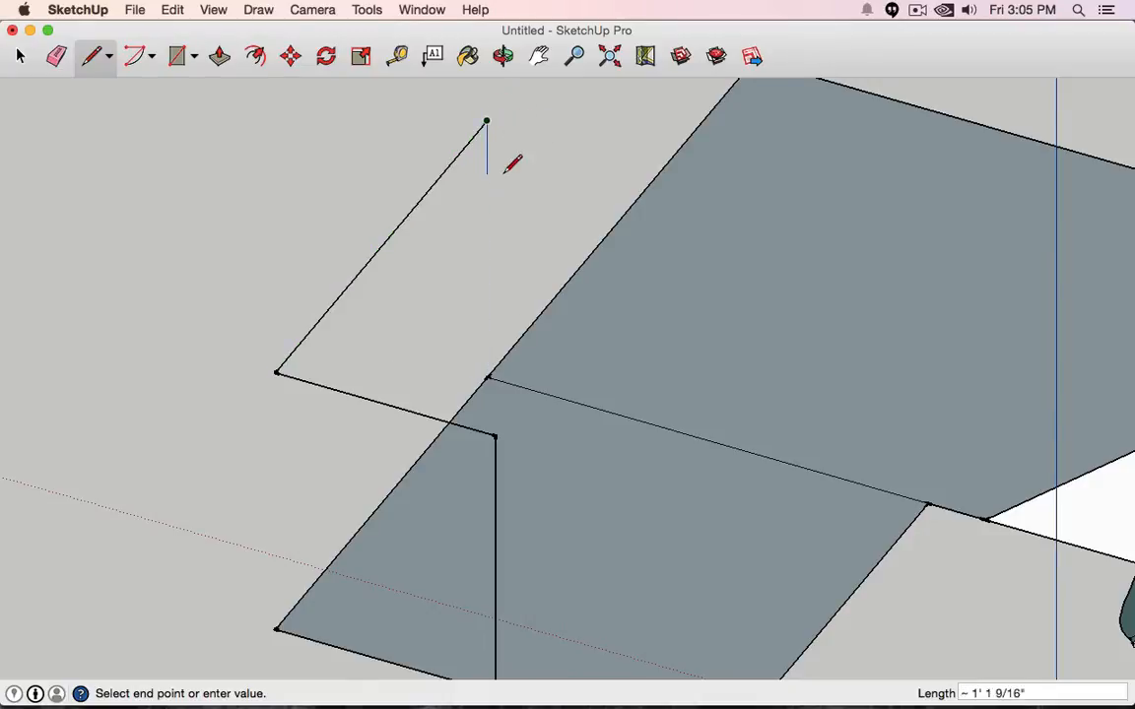
pyautogui.moveTo(514, 160); pyautogui.dragTo(377, 354, button='middle')
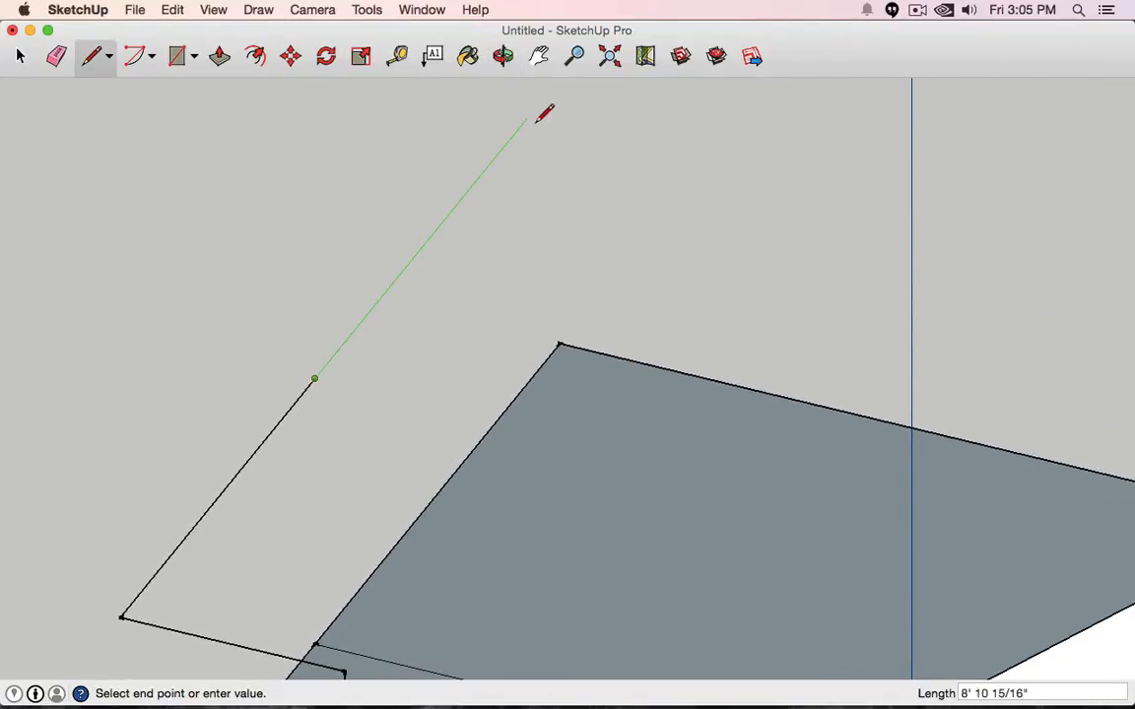
pyautogui.scroll(2, 567, 91)
pyautogui.scroll(-5, 569, 98)
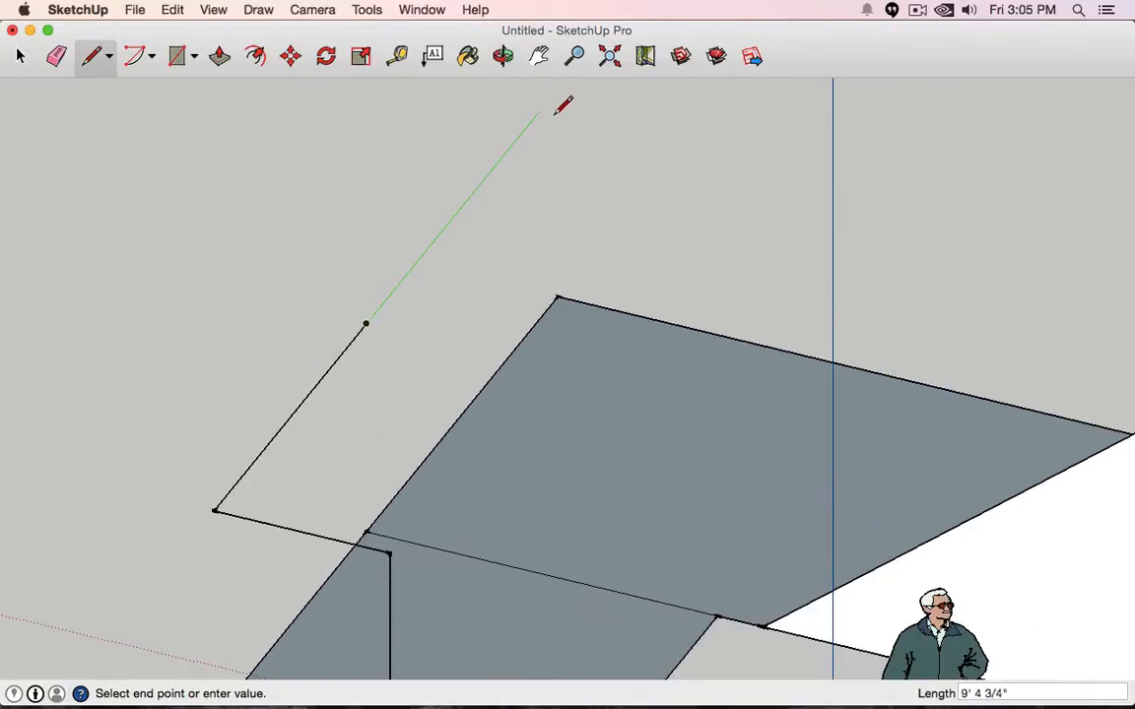
pyautogui.scroll(3, 571, 118)
pyautogui.scroll(-5, 563, 167)
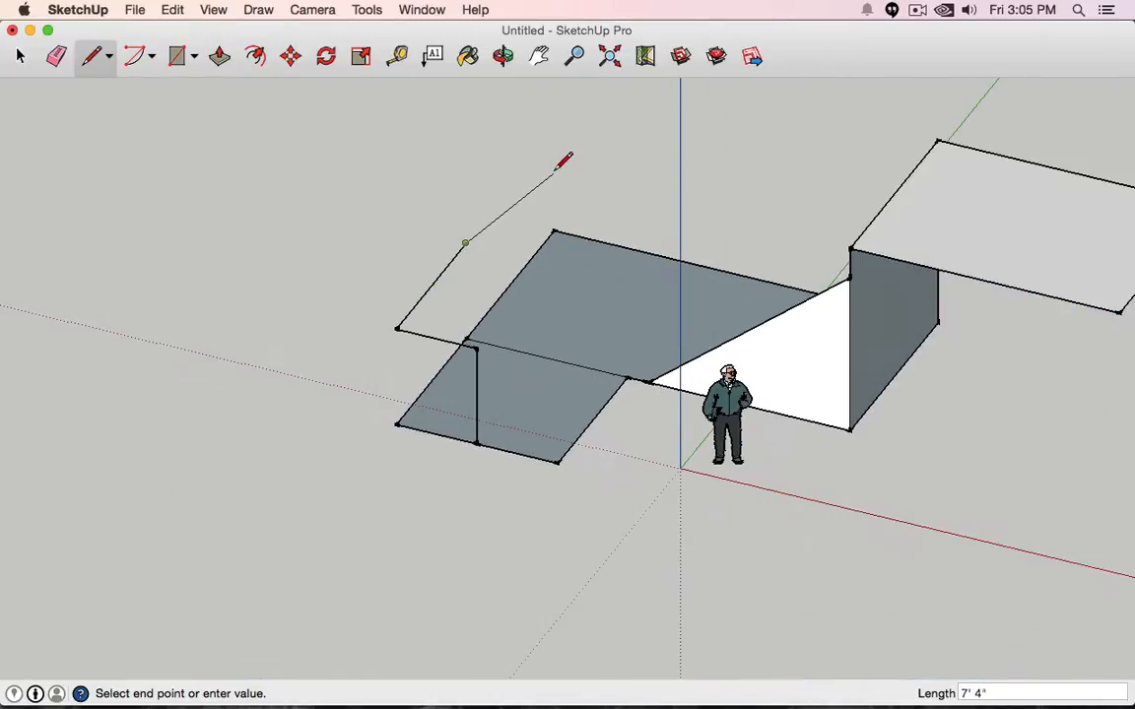
pyautogui.moveTo(562, 160); pyautogui.dragTo(540, 258, button='middle')
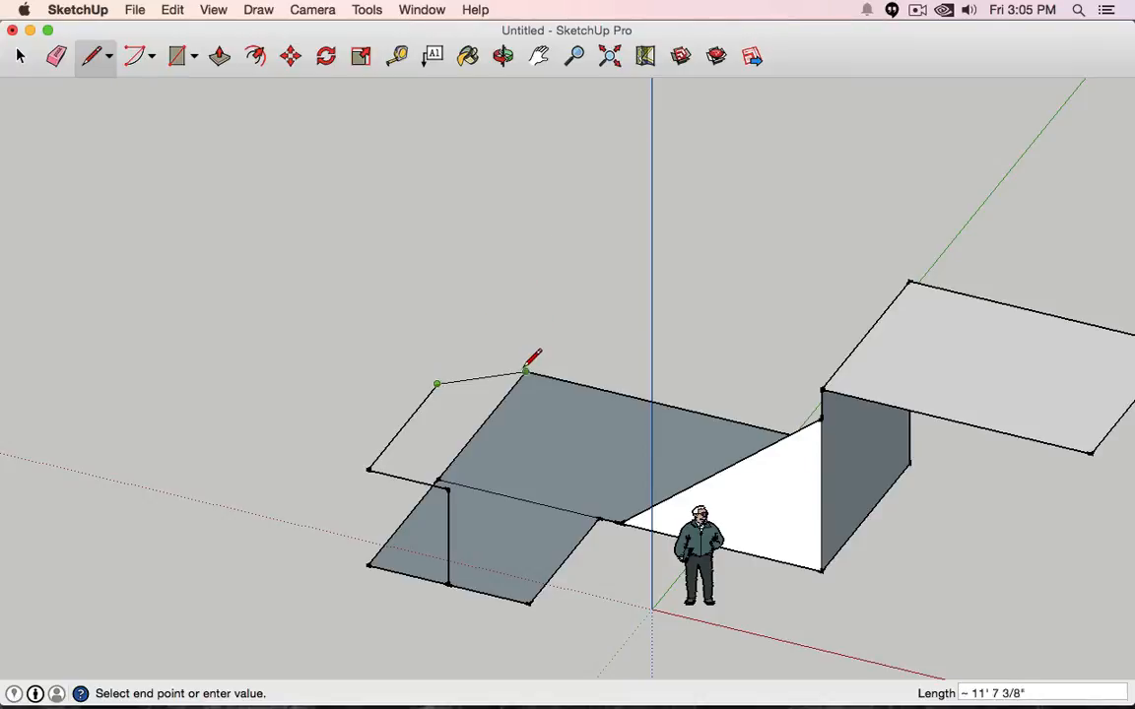
pyautogui.scroll(6, 532, 366)
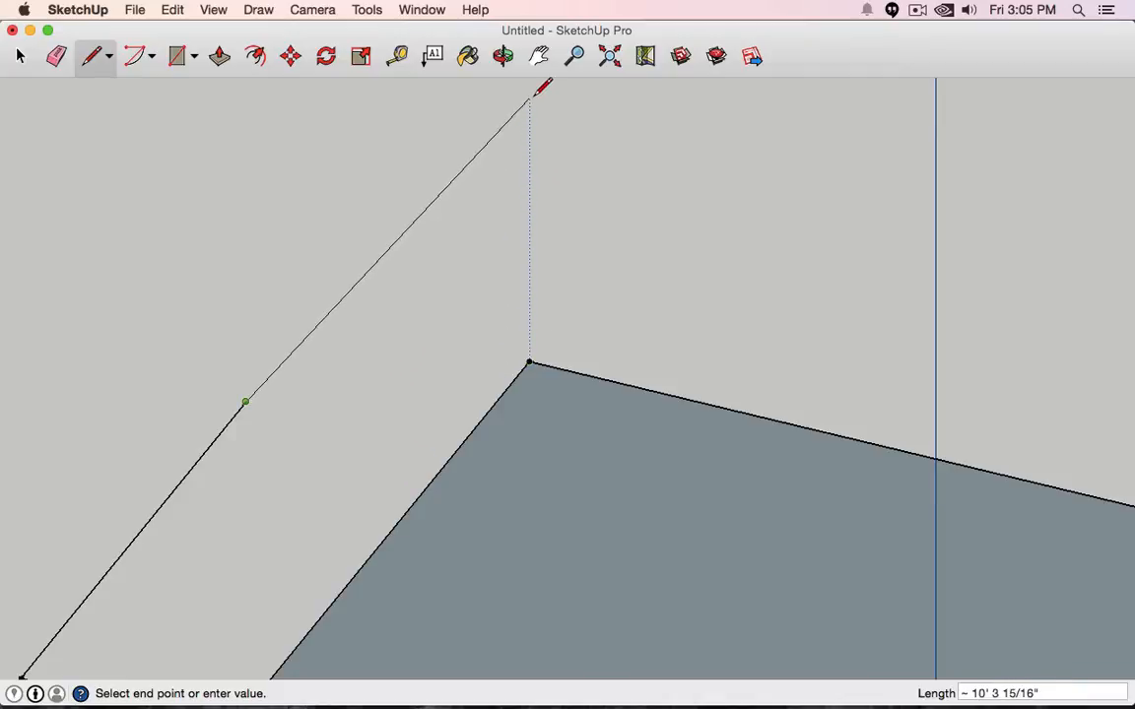
pyautogui.scroll(-5, 539, 88)
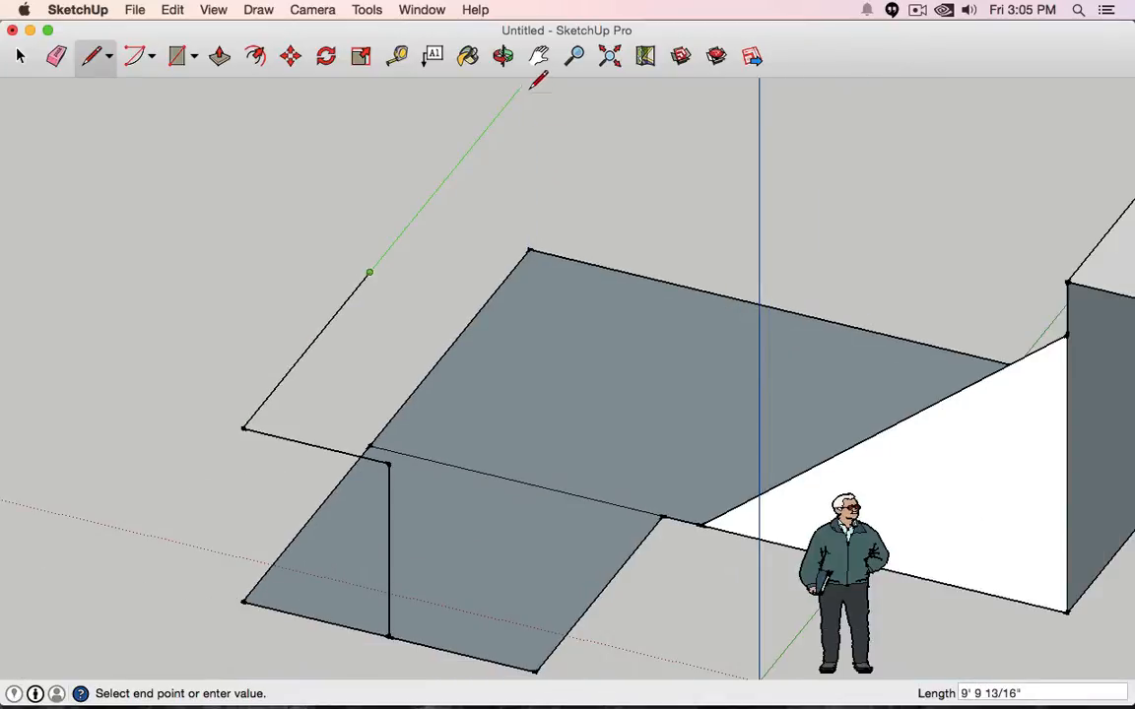
pyautogui.moveTo(529, 101); pyautogui.dragTo(484, 319, button='middle')
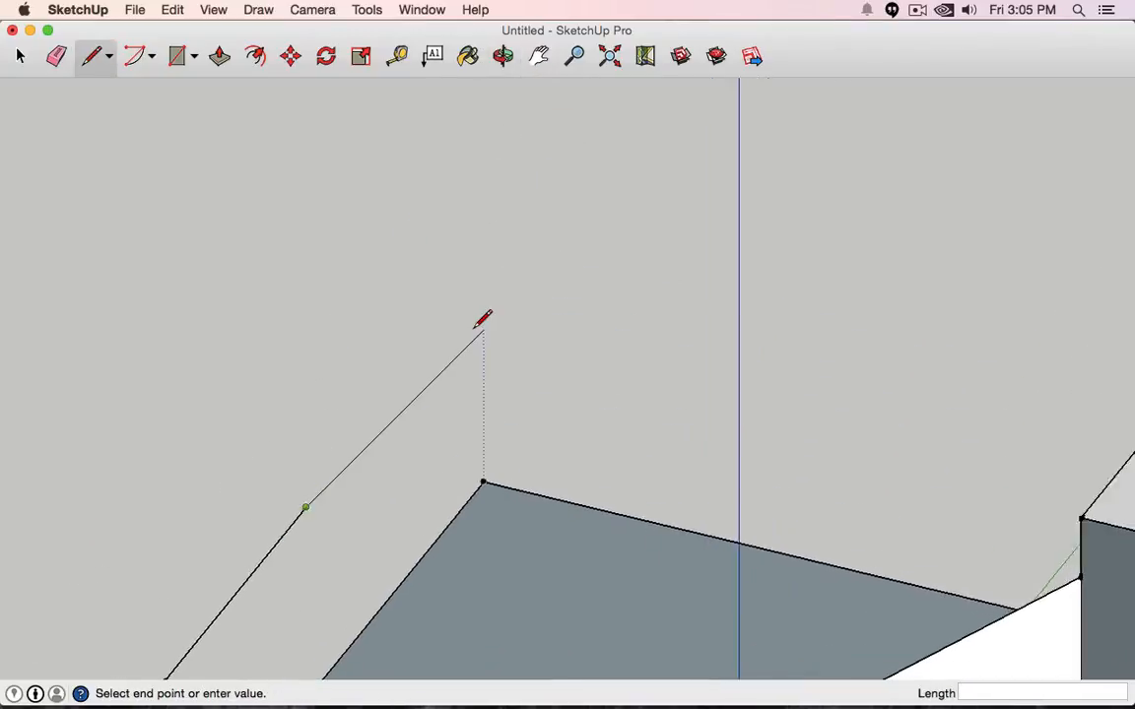
pyautogui.scroll(2, 481, 330)
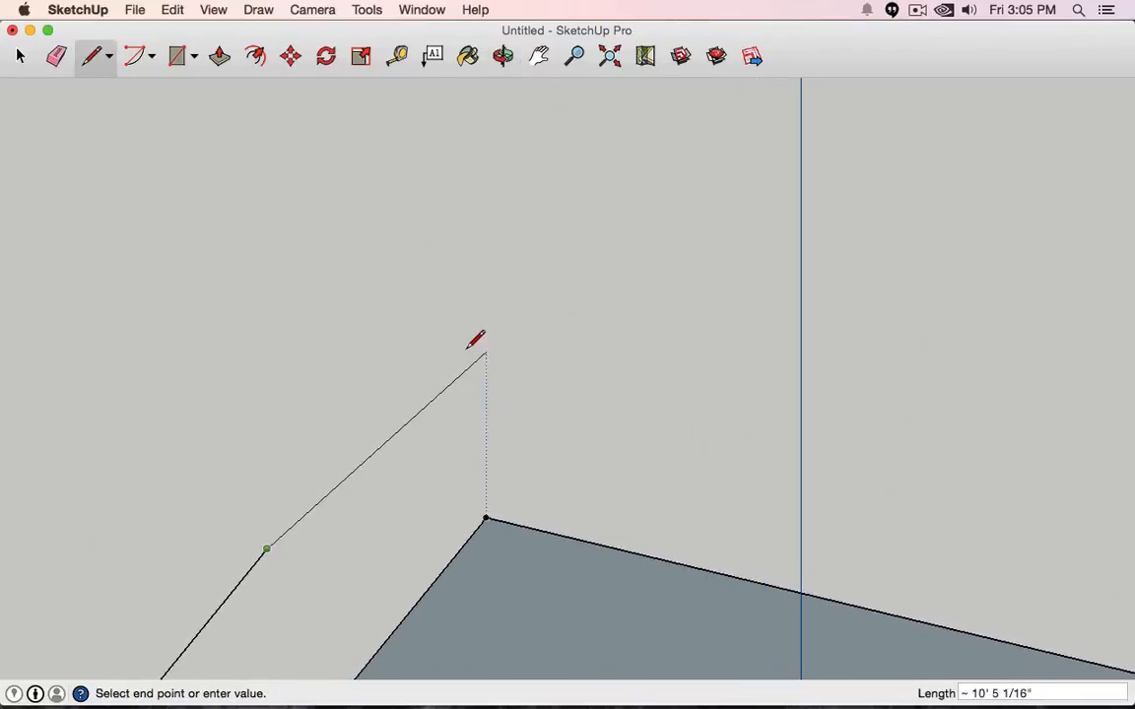
pyautogui.click(486, 278)
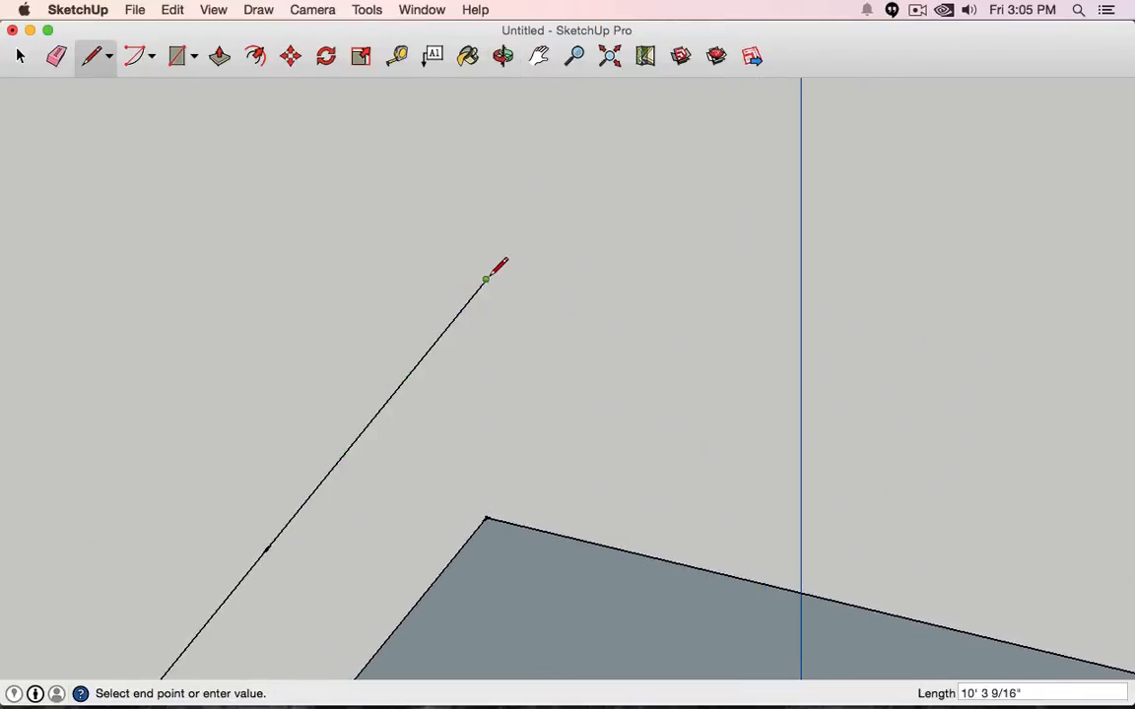
# - Draw vertical lines from the raised line's three endpoints down to the ground faces' corners, closing the upright faces along that side
pyautogui.click(488, 520)
pyautogui.scroll(-5, 513, 502)
pyautogui.moveTo(548, 477)
pyautogui.mouseDown(button='middle')
pyautogui.moveTo(635, 336)
pyautogui.moveTo(580, 496)
pyautogui.moveTo(542, 337)
pyautogui.moveTo(481, 435)
pyautogui.moveTo(793, 475)
pyautogui.moveTo(805, 529)
pyautogui.moveTo(729, 433)
pyautogui.mouseUp(button='middle')
pyautogui.press('Escape')
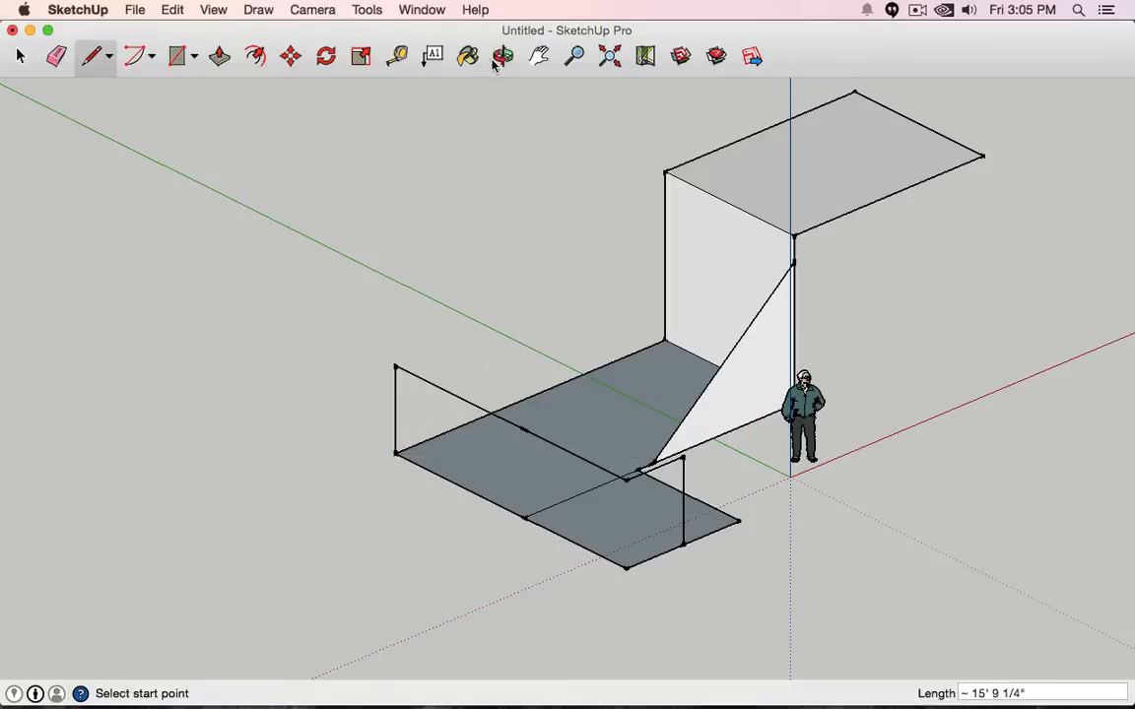
pyautogui.click(524, 427)
pyautogui.click(524, 516)
pyautogui.click(626, 479)
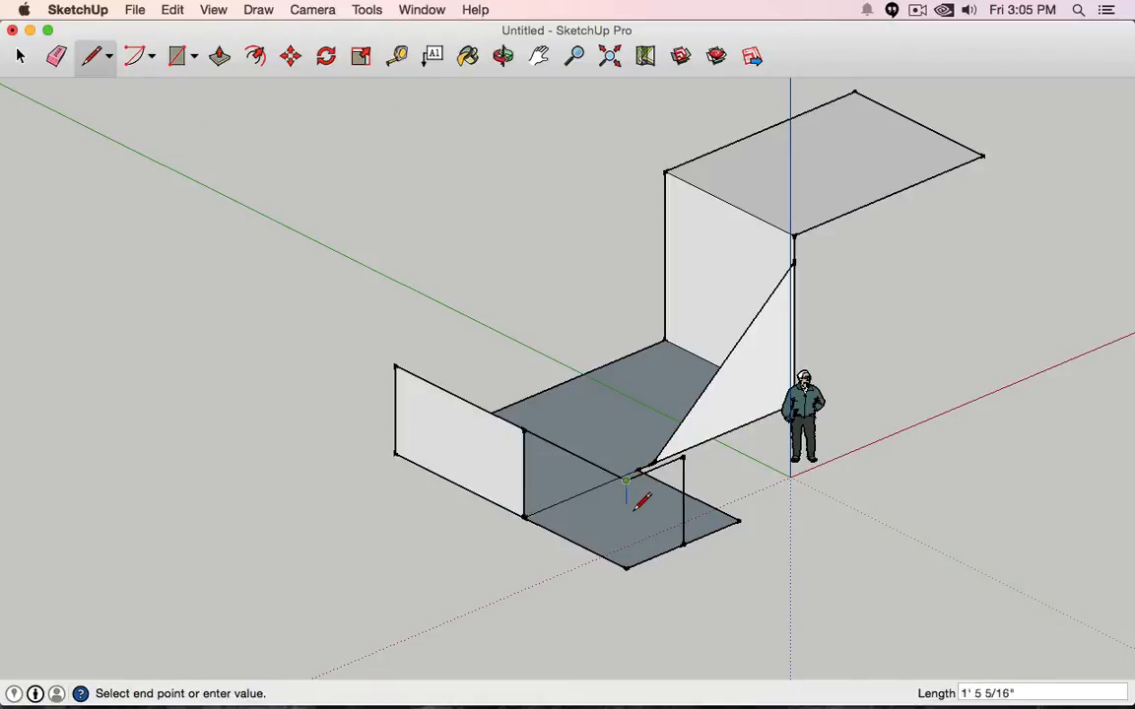
pyautogui.click(627, 568)
# - Build a side wall on the small ground face: a vertical line from its inner corner, an 8' 2" green-axis line, and a vertical to the outer corner
pyautogui.moveTo(742, 496)
pyautogui.mouseDown(button='middle')
pyautogui.moveTo(653, 488)
pyautogui.moveTo(376, 501)
pyautogui.moveTo(433, 514)
pyautogui.mouseUp(button='middle')
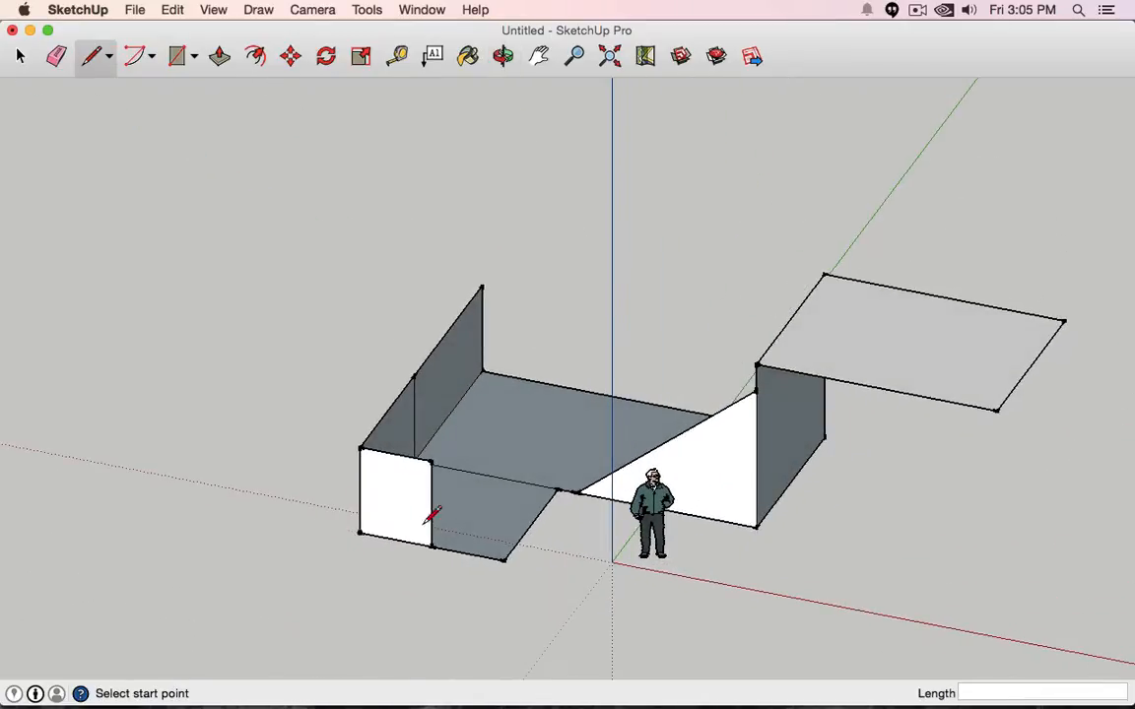
pyautogui.click(558, 489)
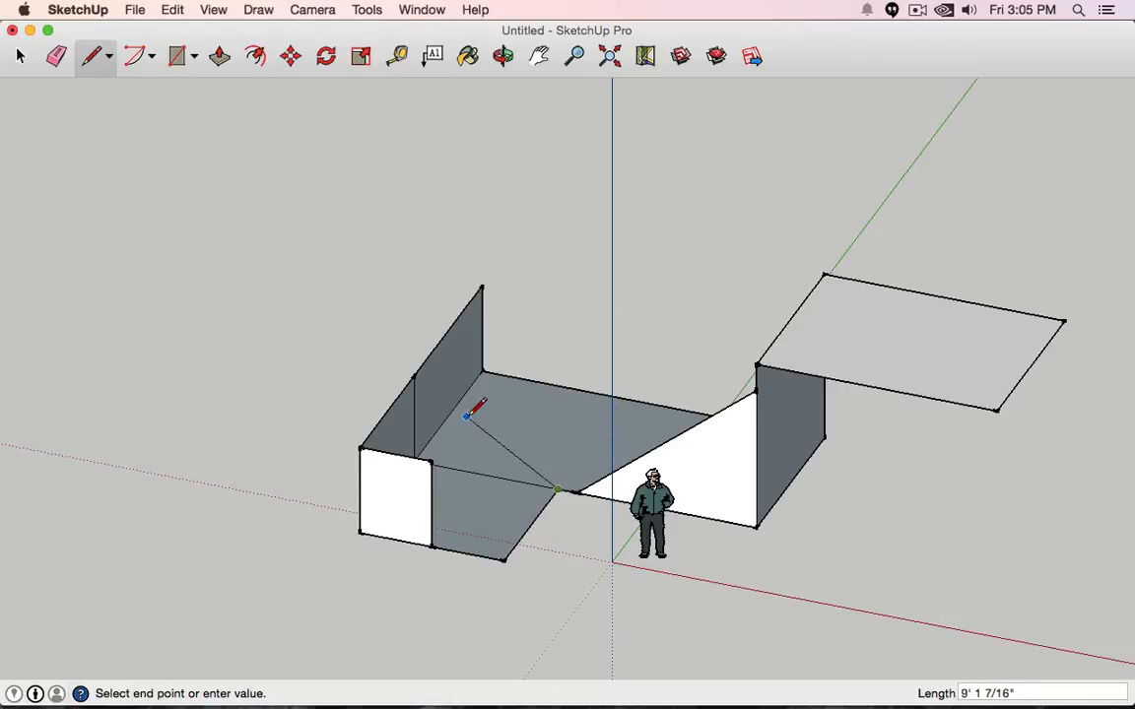
pyautogui.click(558, 403)
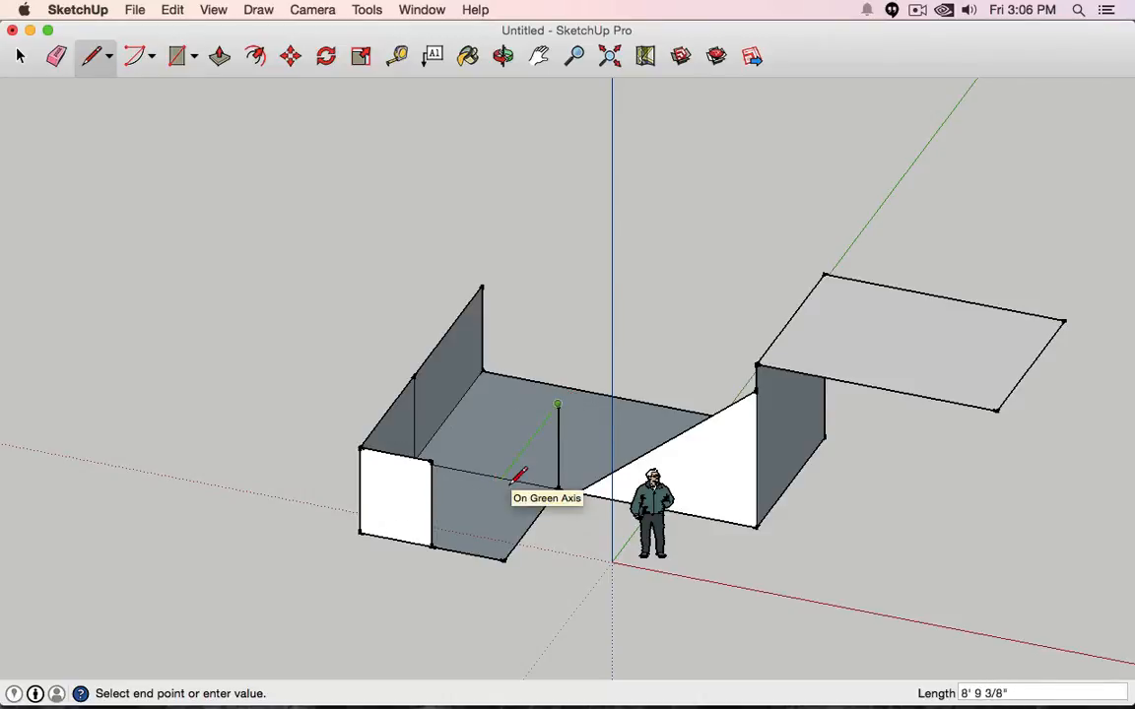
pyautogui.scroll(3, 502, 496)
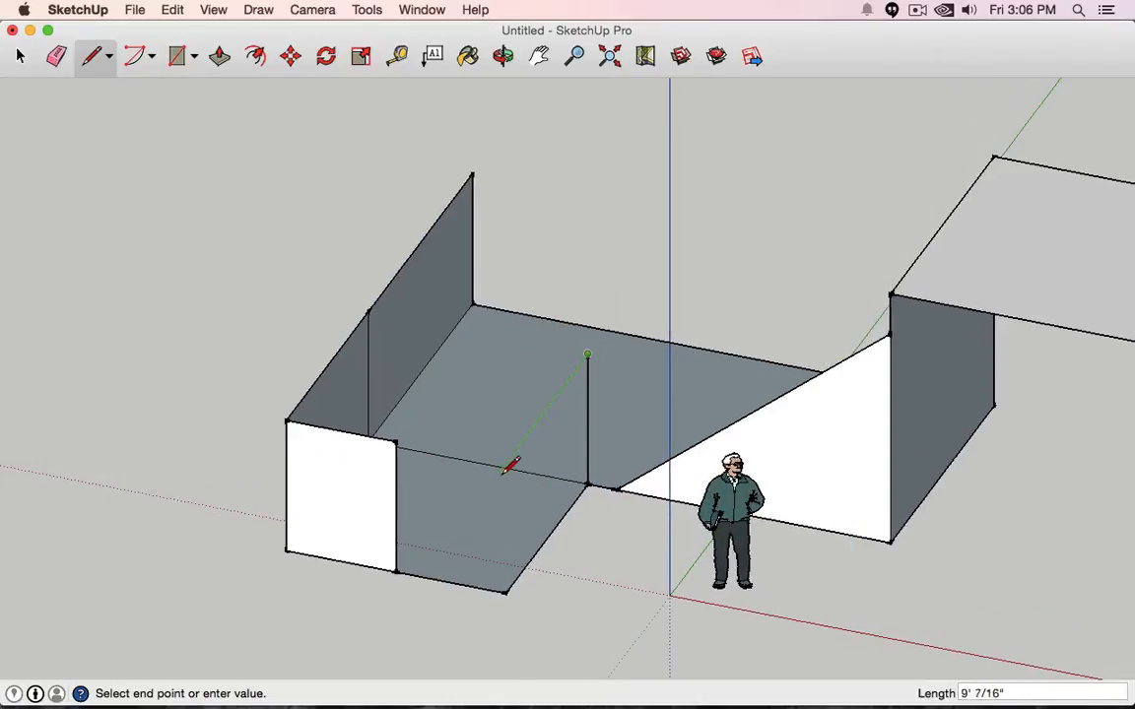
pyautogui.click(505, 463)
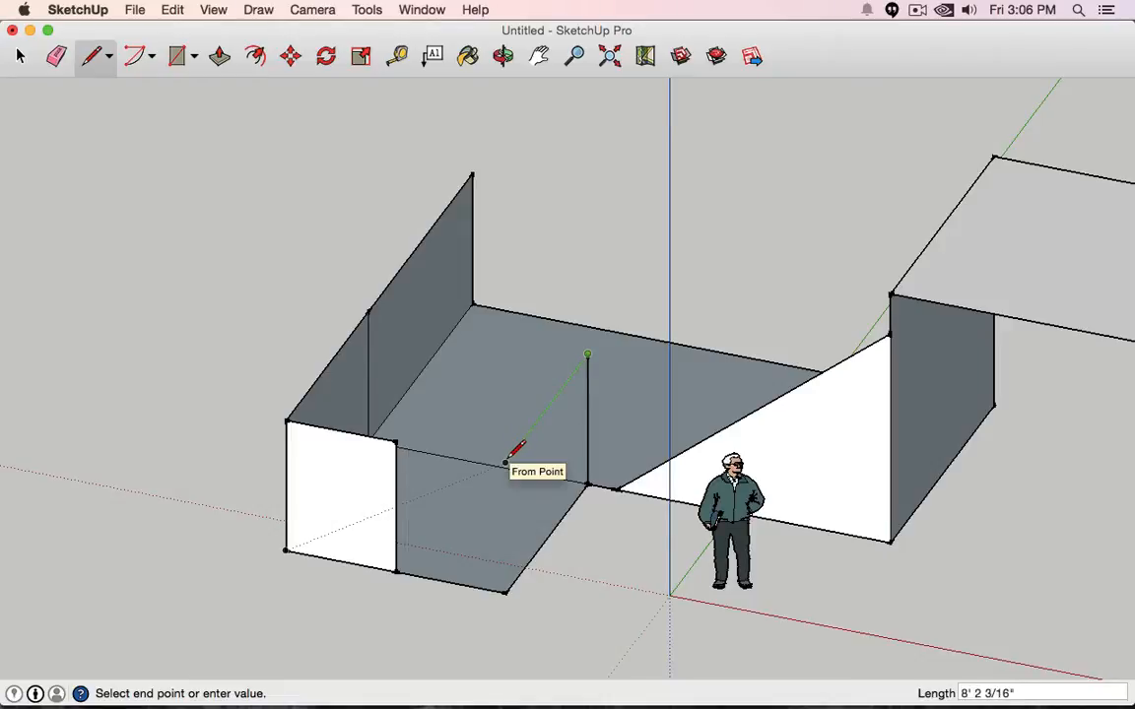
pyautogui.click(504, 591)
# - Close the gap in the end wall with a top edge and draw a sloped line about 11' 11" from the side wall to the triangle's apex
pyautogui.click(505, 463)
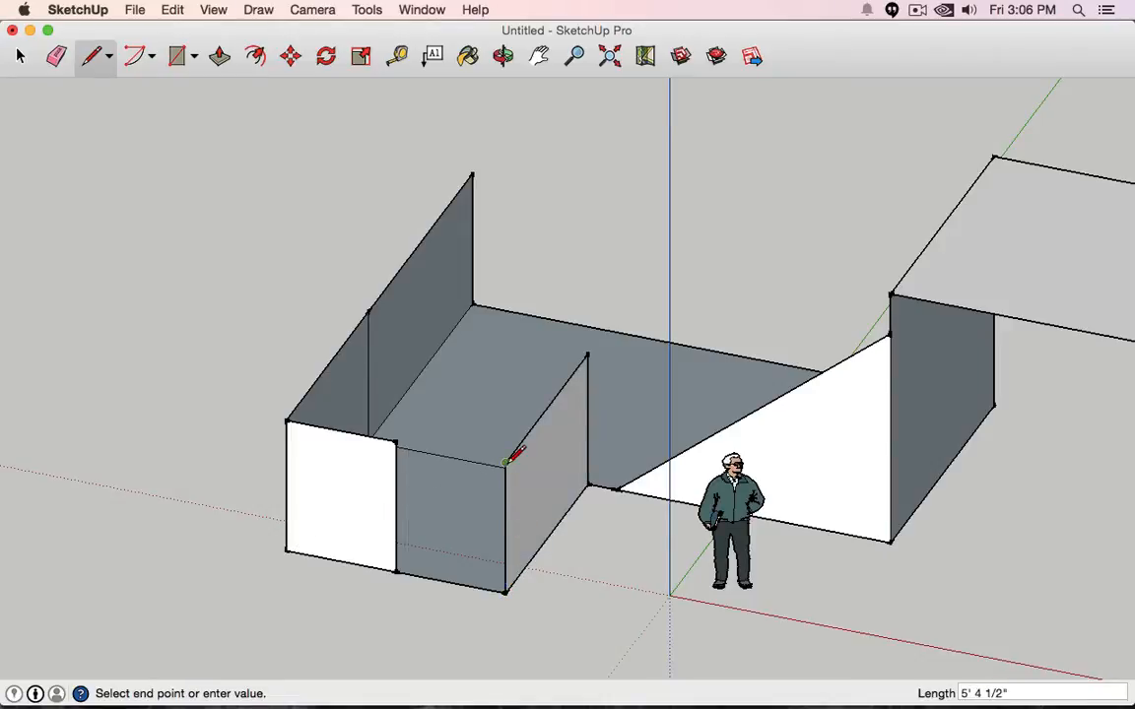
pyautogui.click(399, 442)
pyautogui.moveTo(562, 492)
pyautogui.mouseDown(button='middle')
pyautogui.moveTo(666, 342)
pyautogui.moveTo(307, 440)
pyautogui.moveTo(530, 369)
pyautogui.moveTo(696, 398)
pyautogui.moveTo(497, 435)
pyautogui.moveTo(686, 405)
pyautogui.moveTo(580, 379)
pyautogui.mouseUp(button='middle')
pyautogui.click(544, 391)
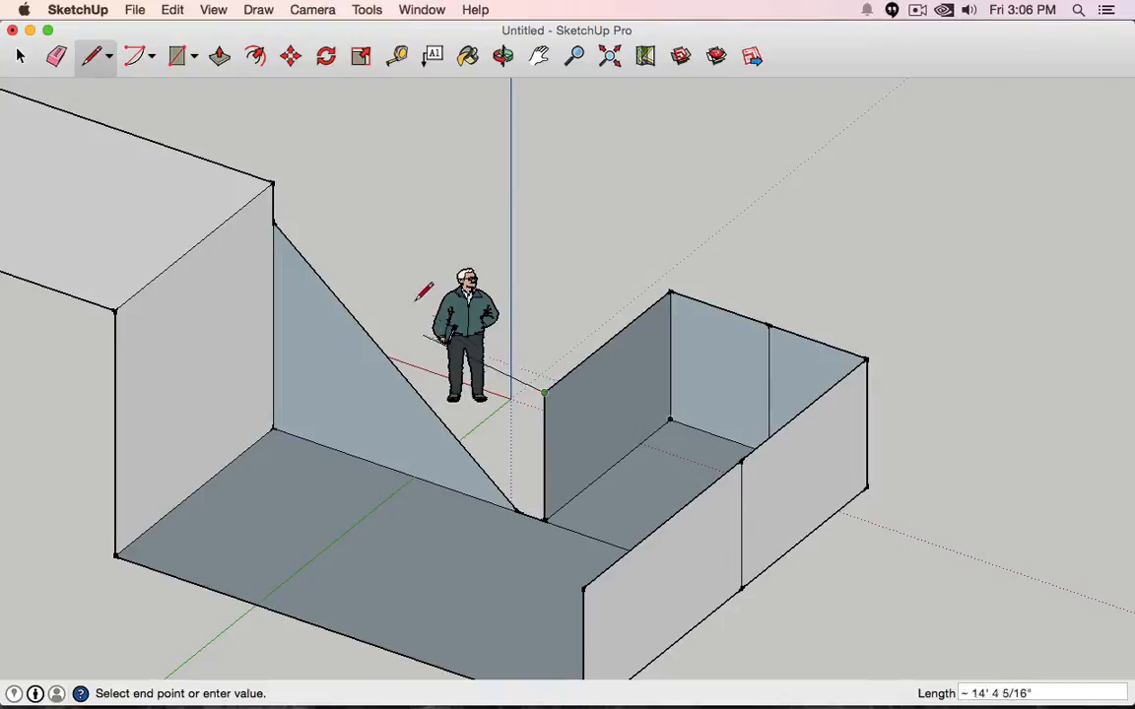
pyautogui.click(275, 223)
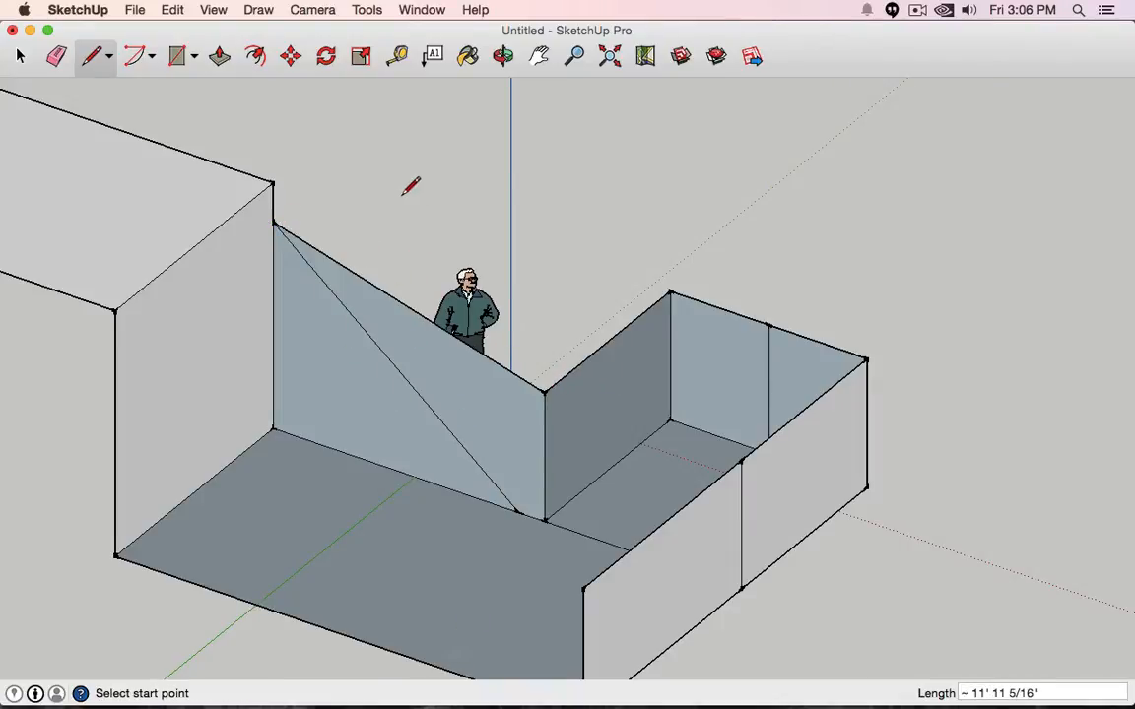
# - Try erasing the raised horizontal face's outer edges with the Eraser and undo the erasures
pyautogui.click(18, 52)
pyautogui.scroll(2, 394, 157)
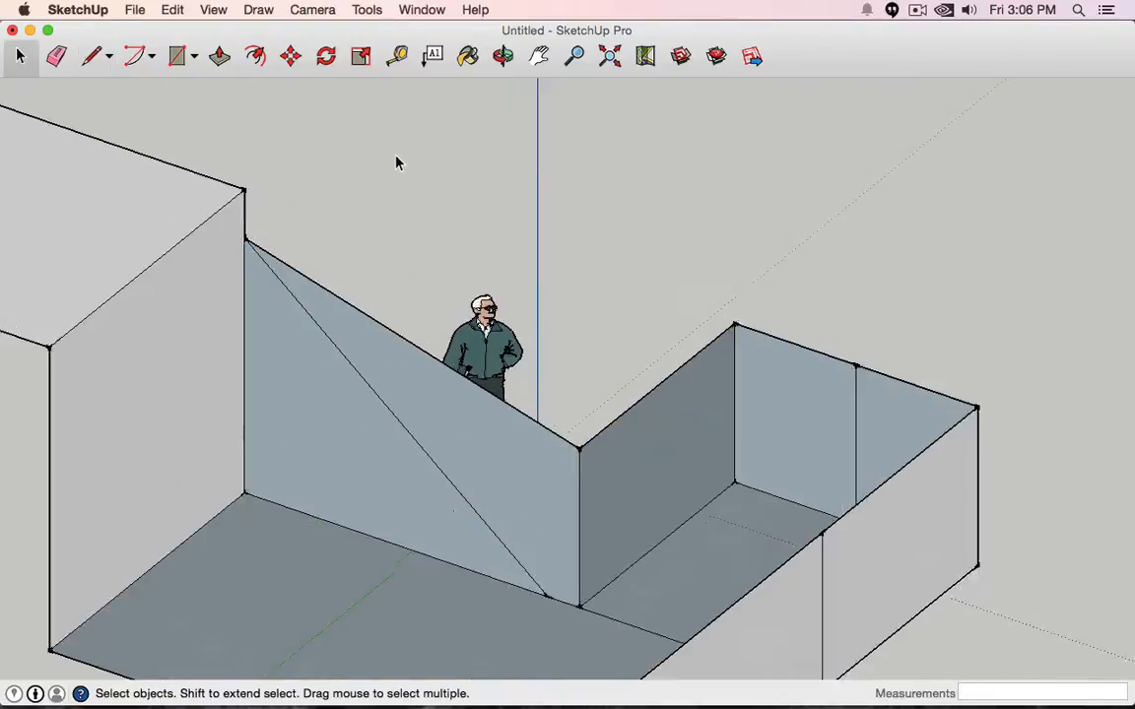
pyautogui.scroll(-7, 395, 156)
pyautogui.moveTo(397, 156)
pyautogui.mouseDown(button='middle')
pyautogui.moveTo(499, 155)
pyautogui.moveTo(223, 152)
pyautogui.moveTo(622, 208)
pyautogui.mouseUp(button='middle')
pyautogui.scroll(2, 621, 209)
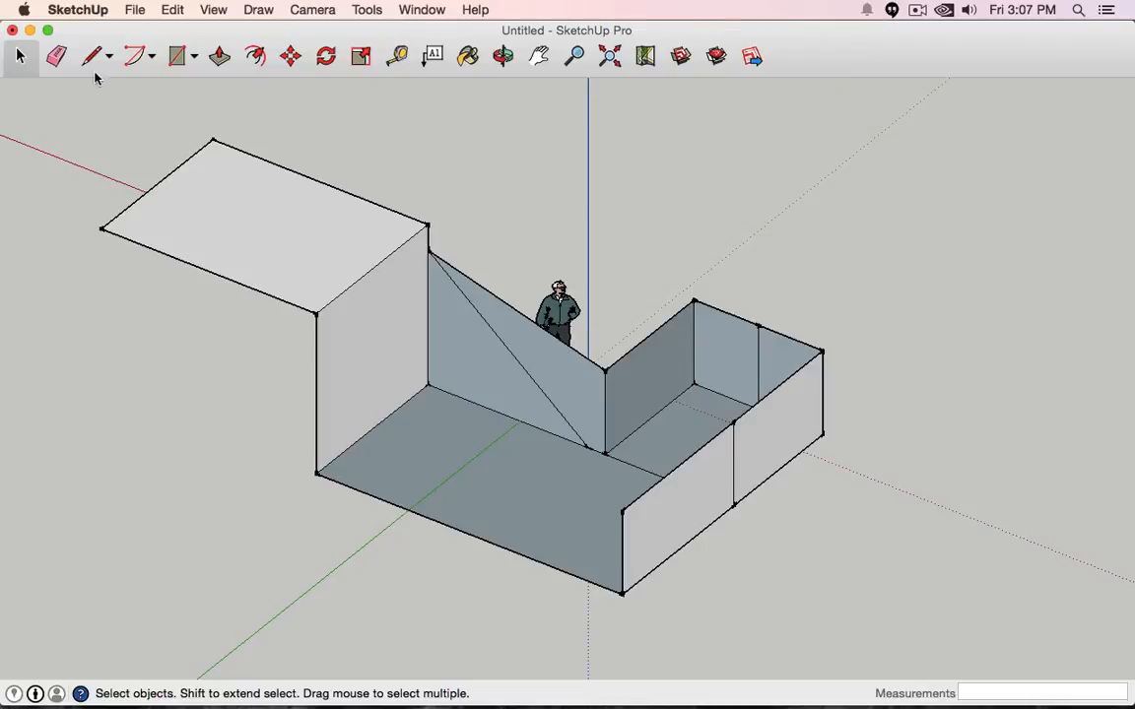
pyautogui.click(56, 57)
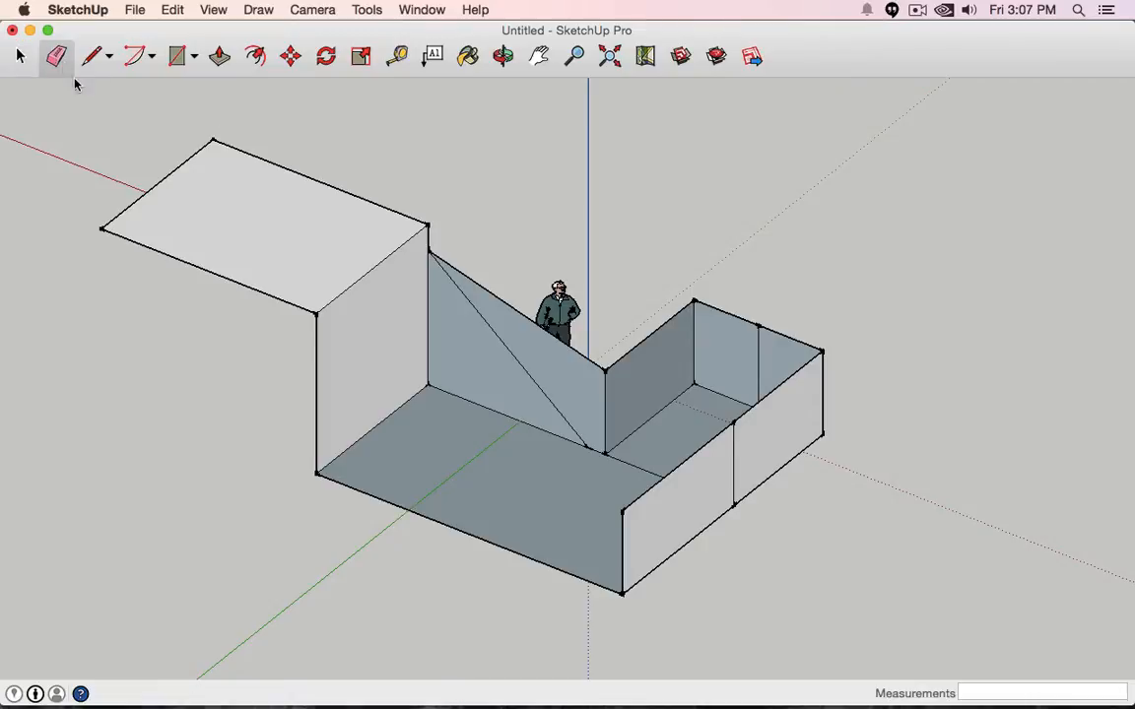
pyautogui.click(163, 181)
pyautogui.moveTo(264, 154)
pyautogui.mouseDown()
pyautogui.moveTo(254, 130)
pyautogui.moveTo(110, 246)
pyautogui.moveTo(98, 297)
pyautogui.mouseUp()
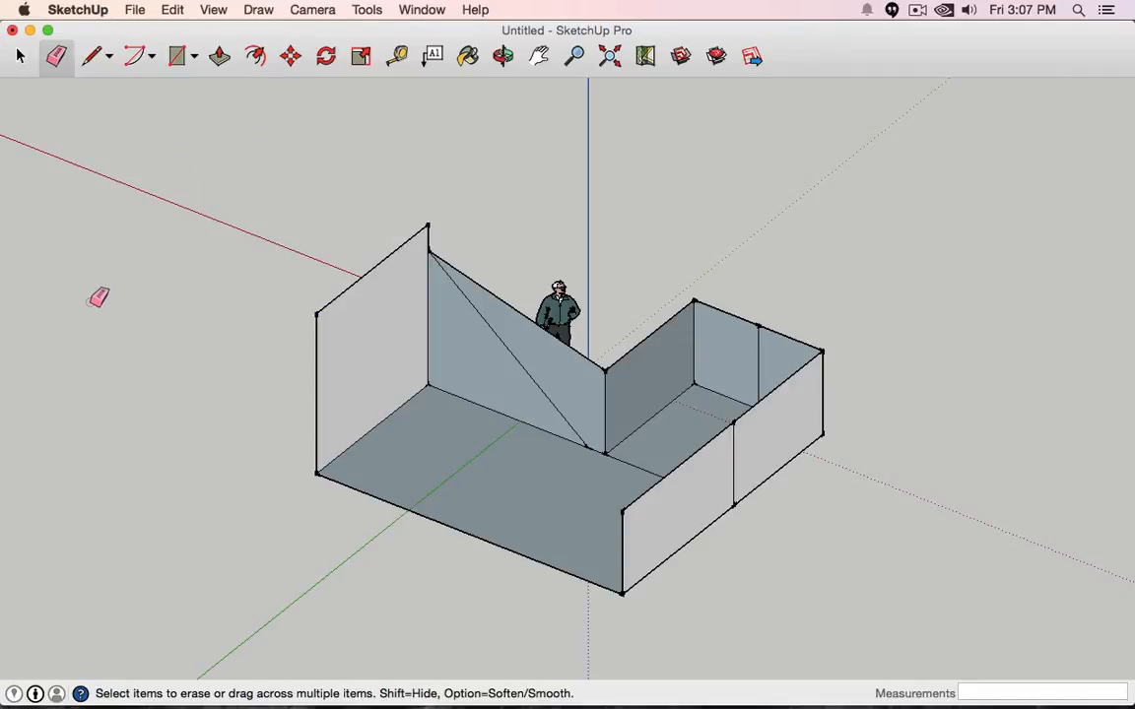
pyautogui.press('super+z')
pyautogui.press('super+z')
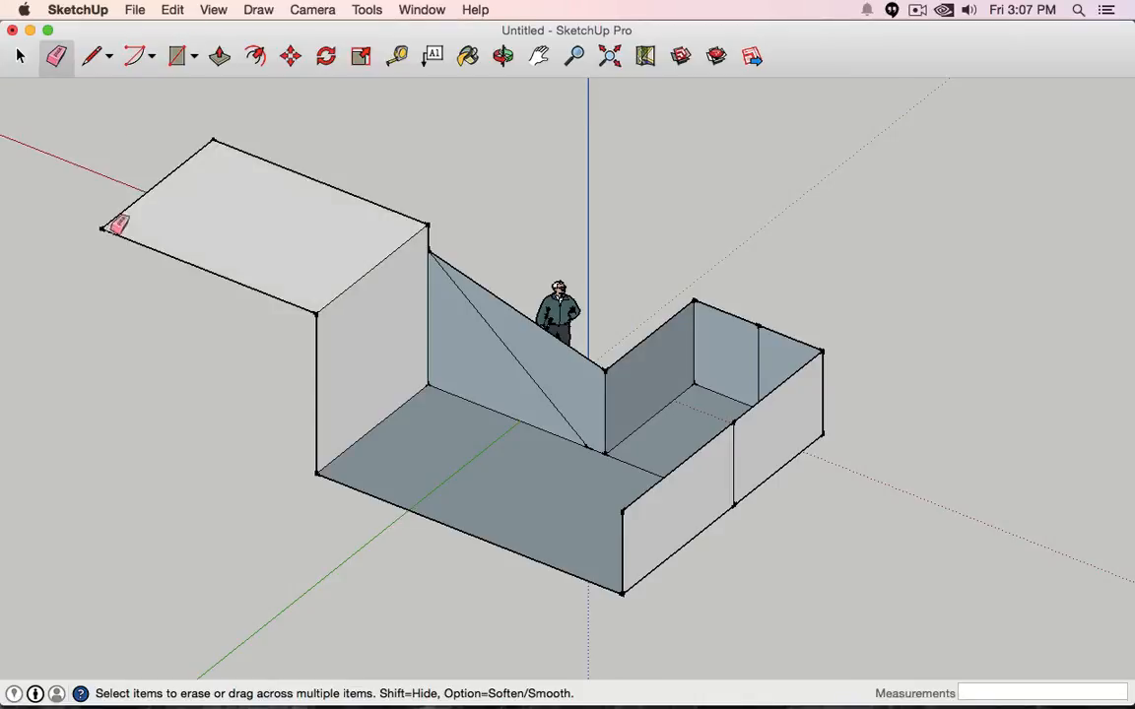
# - Erase the raised horizontal face's outer edges, the sloped wall's inner diagonal, and the vertical edge where the sloped and side walls meet
pyautogui.moveTo(139, 145)
pyautogui.mouseDown()
pyautogui.moveTo(170, 180)
pyautogui.moveTo(210, 182)
pyautogui.moveTo(281, 158)
pyautogui.moveTo(251, 145)
pyautogui.moveTo(168, 203)
pyautogui.moveTo(114, 330)
pyautogui.moveTo(120, 344)
pyautogui.mouseUp()
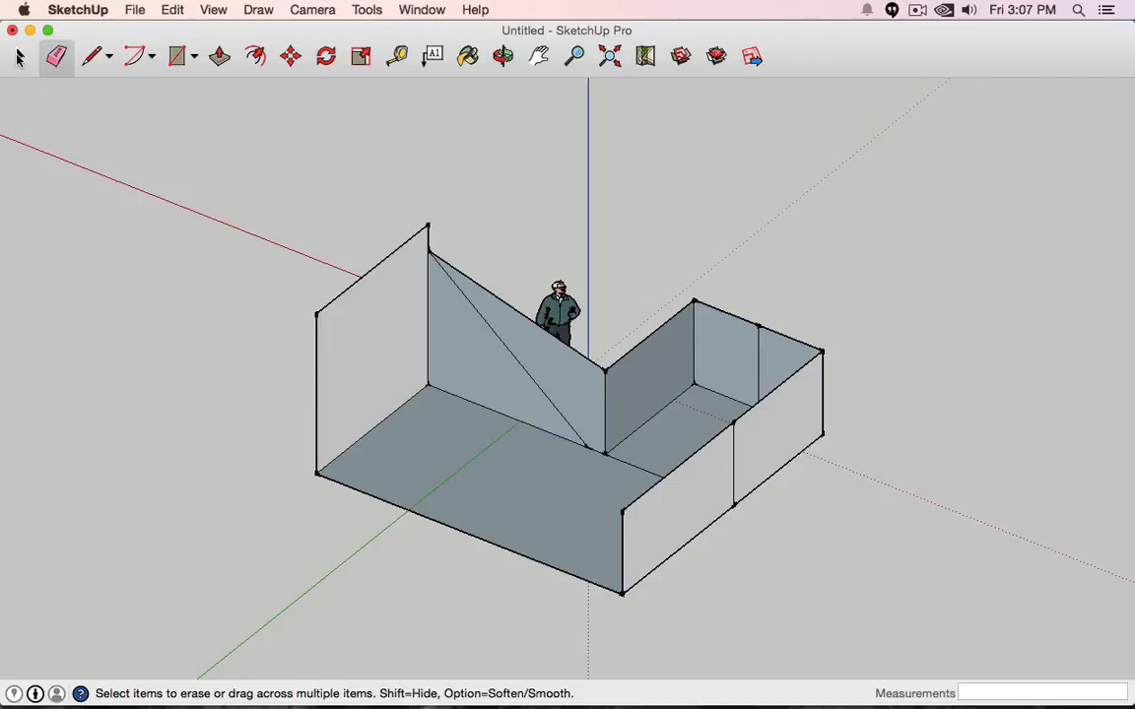
pyautogui.click(478, 311)
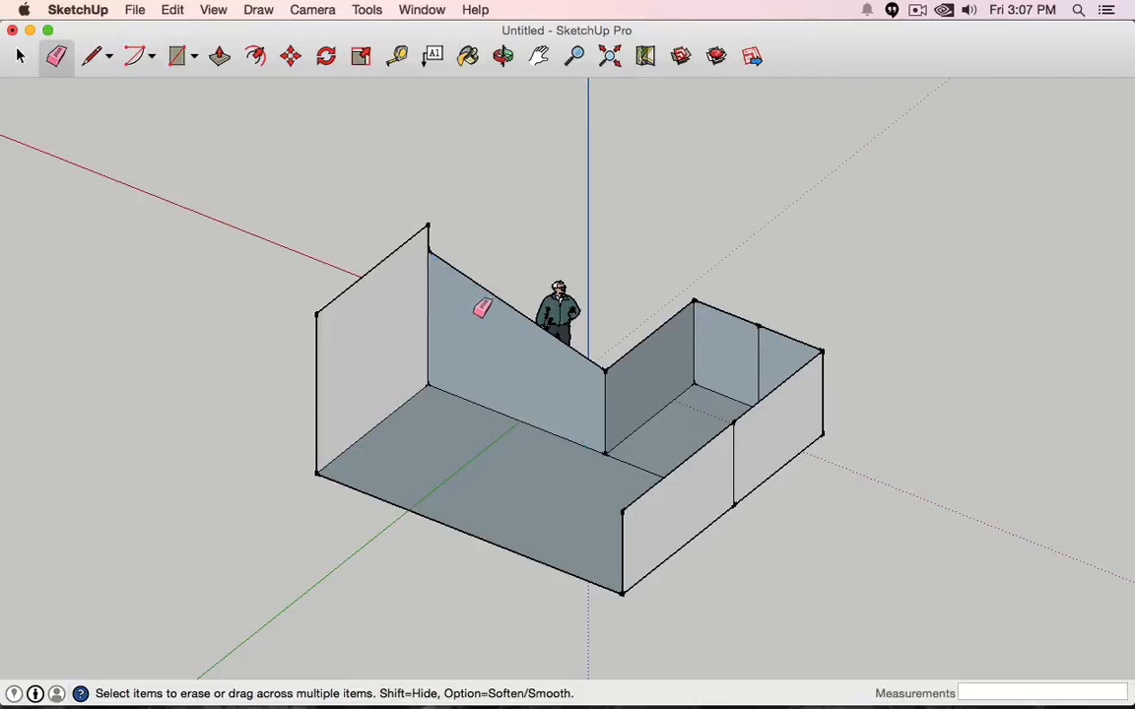
pyautogui.click(607, 396)
pyautogui.moveTo(791, 285)
pyautogui.mouseDown(button='middle')
pyautogui.moveTo(807, 119)
pyautogui.moveTo(482, 236)
pyautogui.moveTo(947, 246)
pyautogui.moveTo(798, 254)
pyautogui.mouseUp(button='middle')
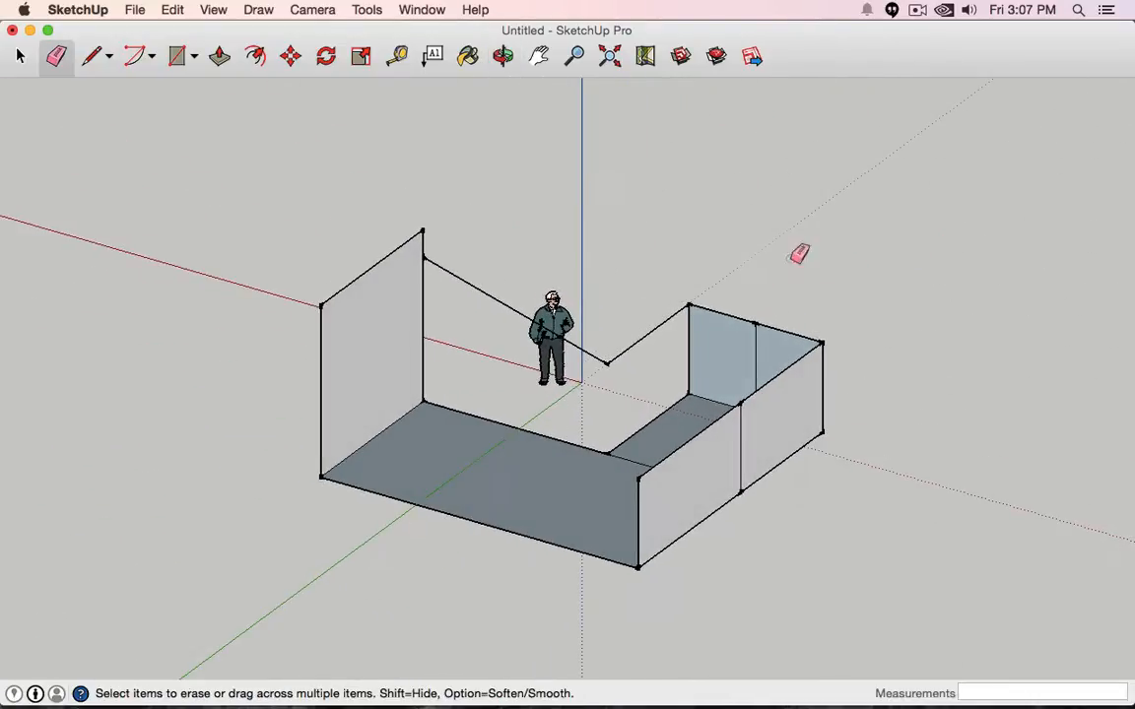
# - Redraw the vertical line from the sloped edge's lower end to the ground corner below, restoring both adjoining wall faces
pyautogui.click(92, 57)
pyautogui.click(607, 362)
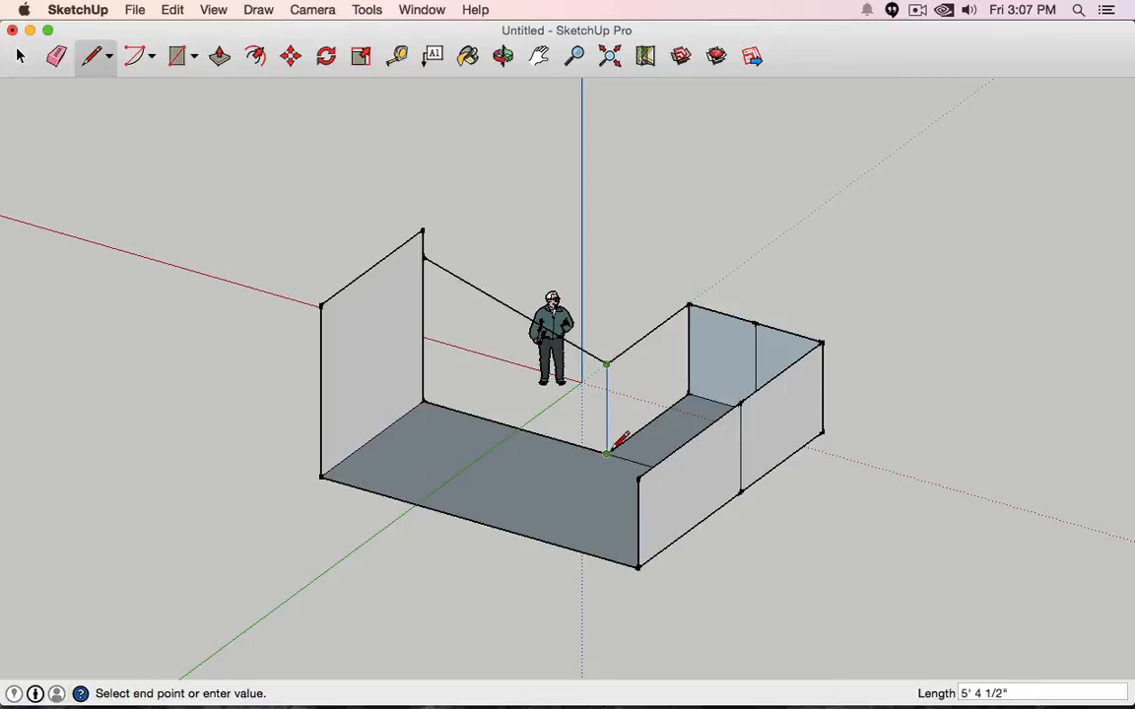
pyautogui.click(607, 452)
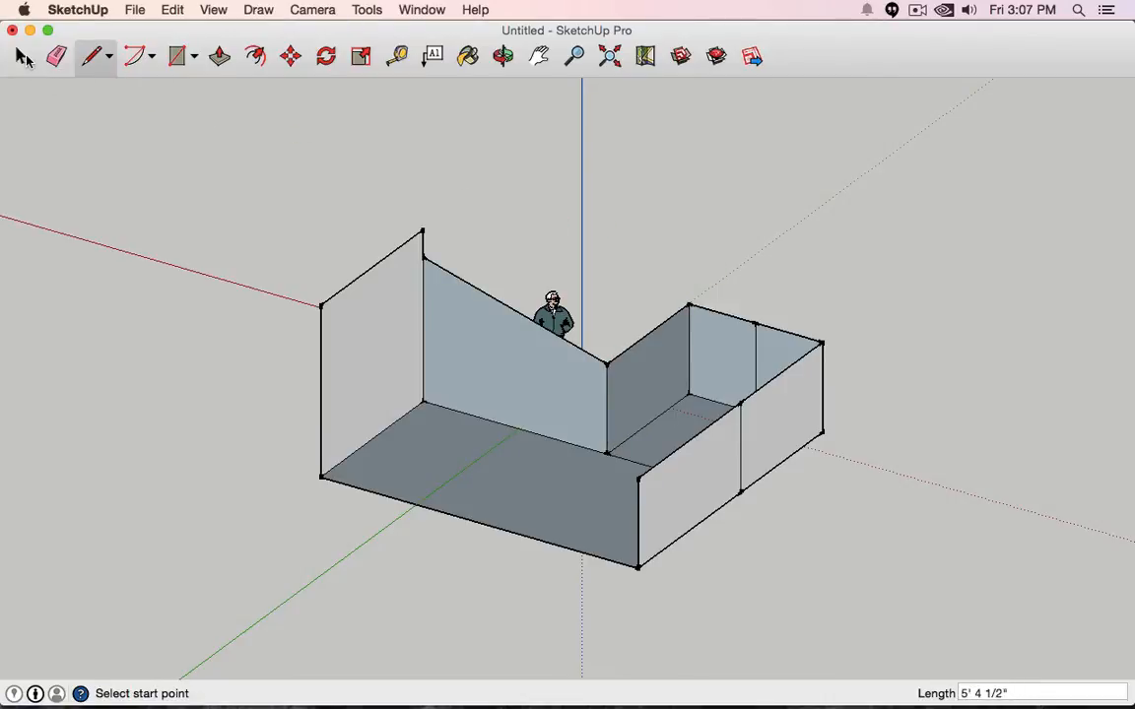
# - Select and delete the vertical edge shared by the sloped wall and the side wall
pyautogui.click(22, 57)
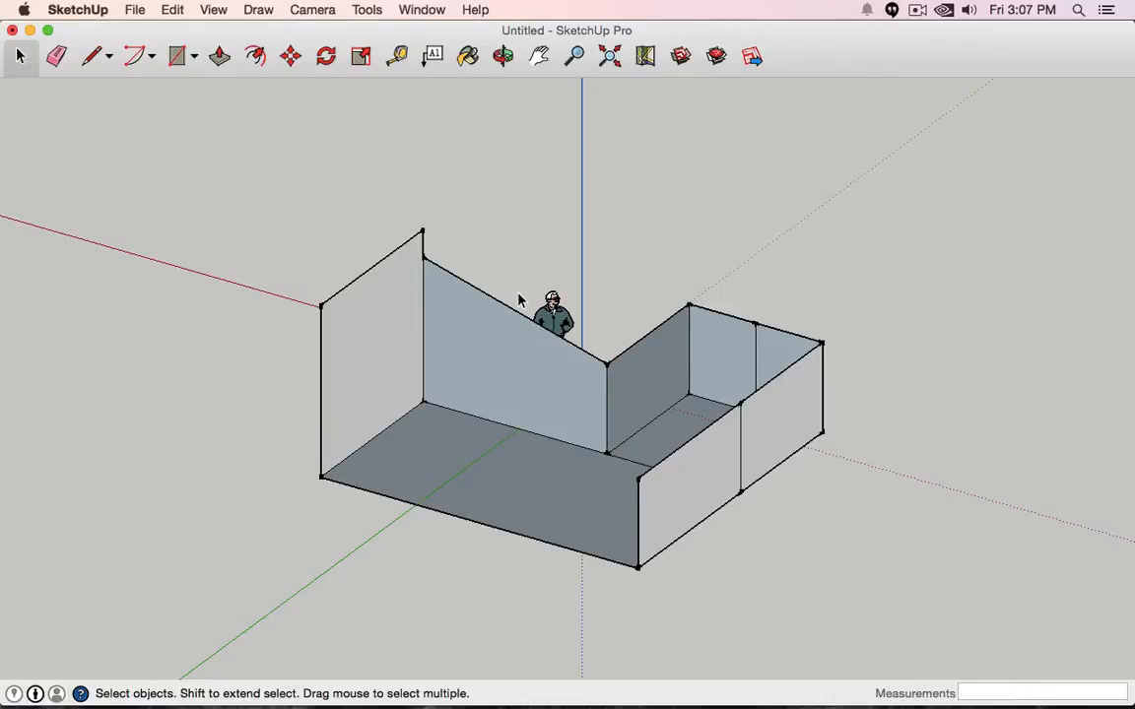
pyautogui.click(607, 394)
pyautogui.press('Delete')
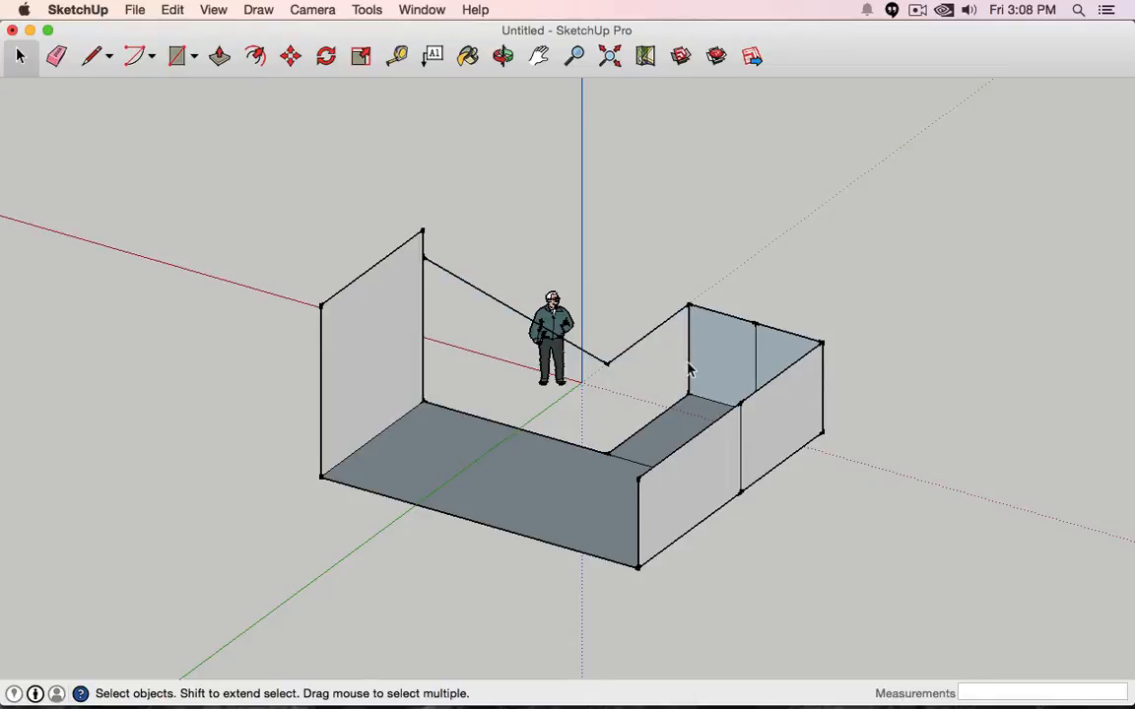
# - Delete the tall vertical face and the large ground face, leaving their boundary edges in place
pyautogui.click(375, 313)
pyautogui.press('Delete')
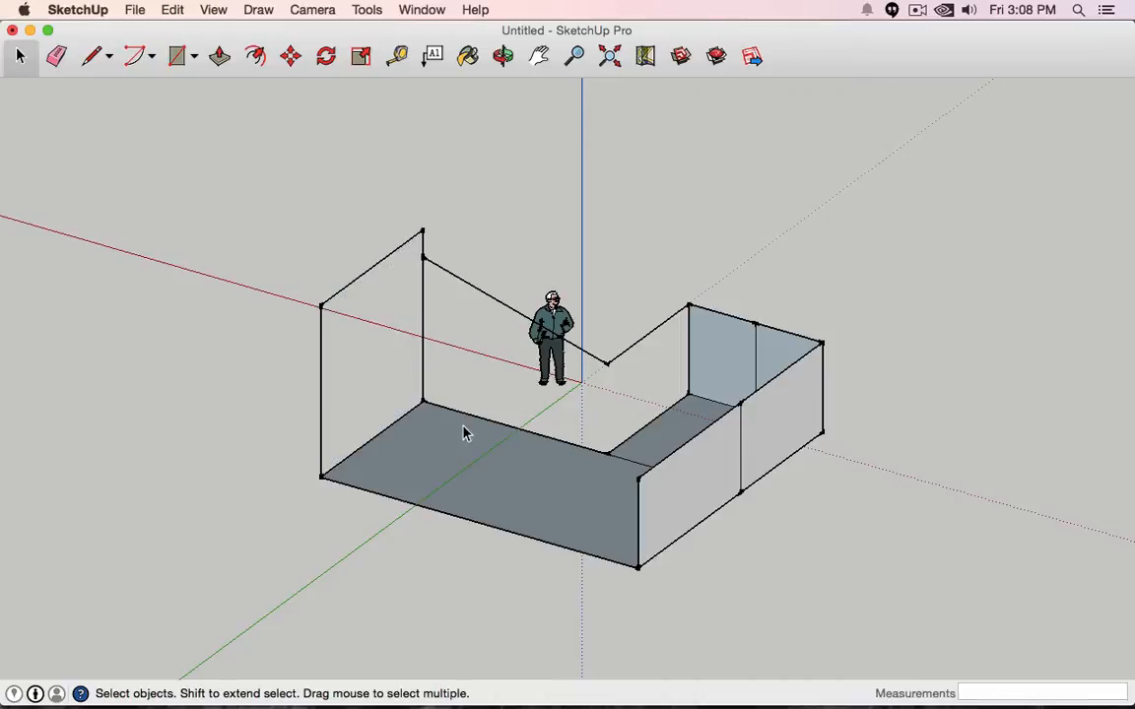
pyautogui.click(463, 480)
pyautogui.press('Delete')
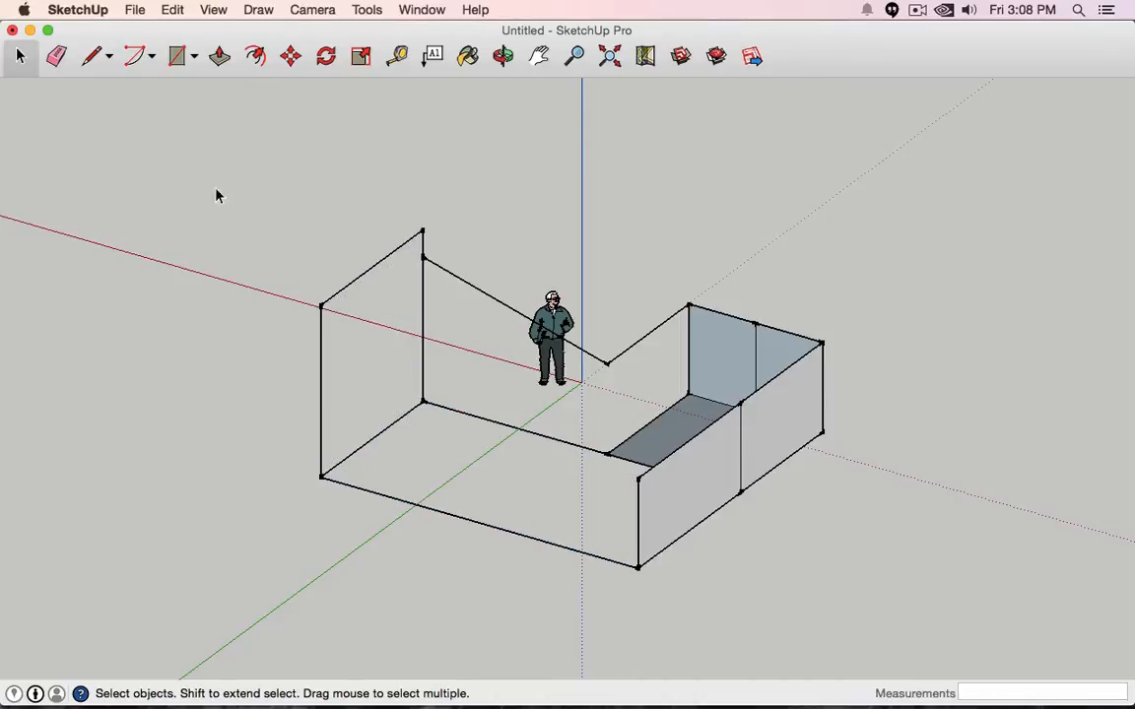
# - Delete all remaining edges and faces of the box shape, along with the scale figure, in three successive window selections
pyautogui.moveTo(197, 152); pyautogui.dragTo(453, 518)
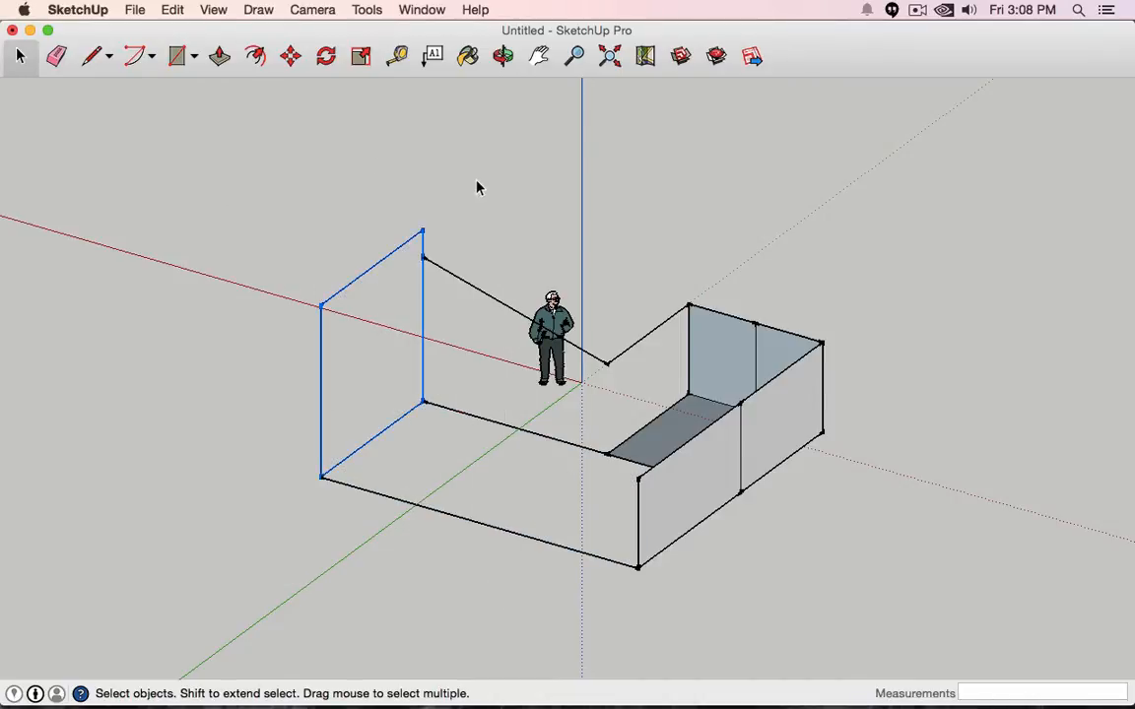
pyautogui.press('Delete')
pyautogui.moveTo(286, 193); pyautogui.dragTo(651, 601)
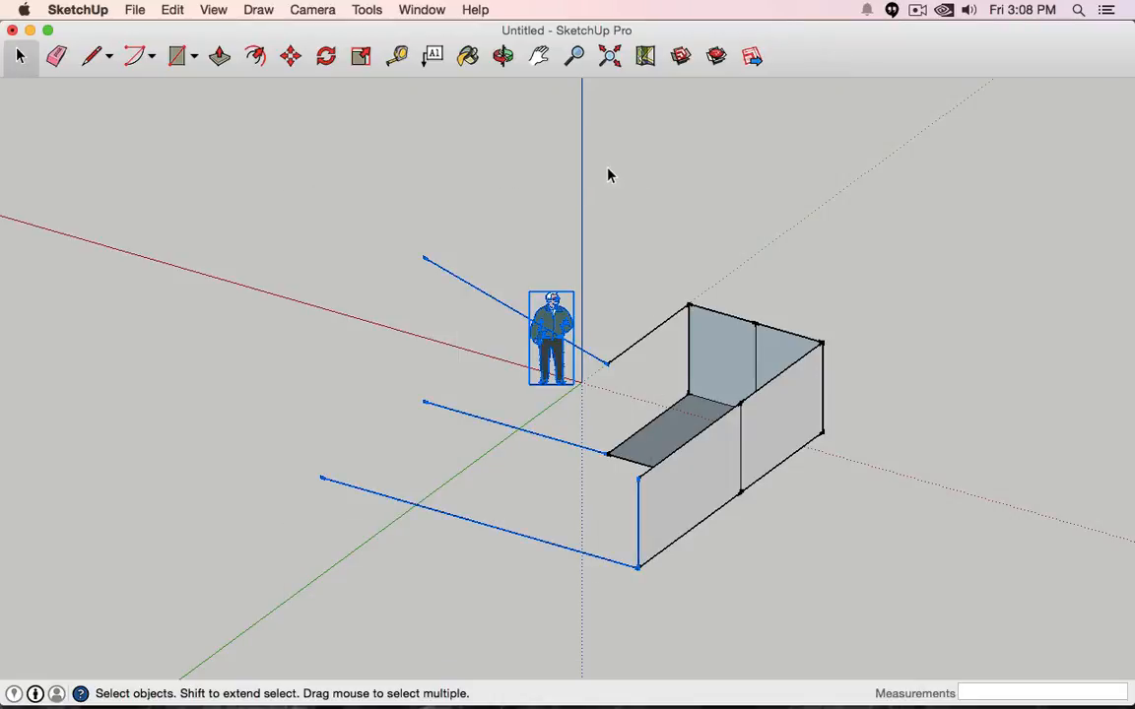
pyautogui.press('Delete')
pyautogui.moveTo(522, 168); pyautogui.dragTo(915, 484)
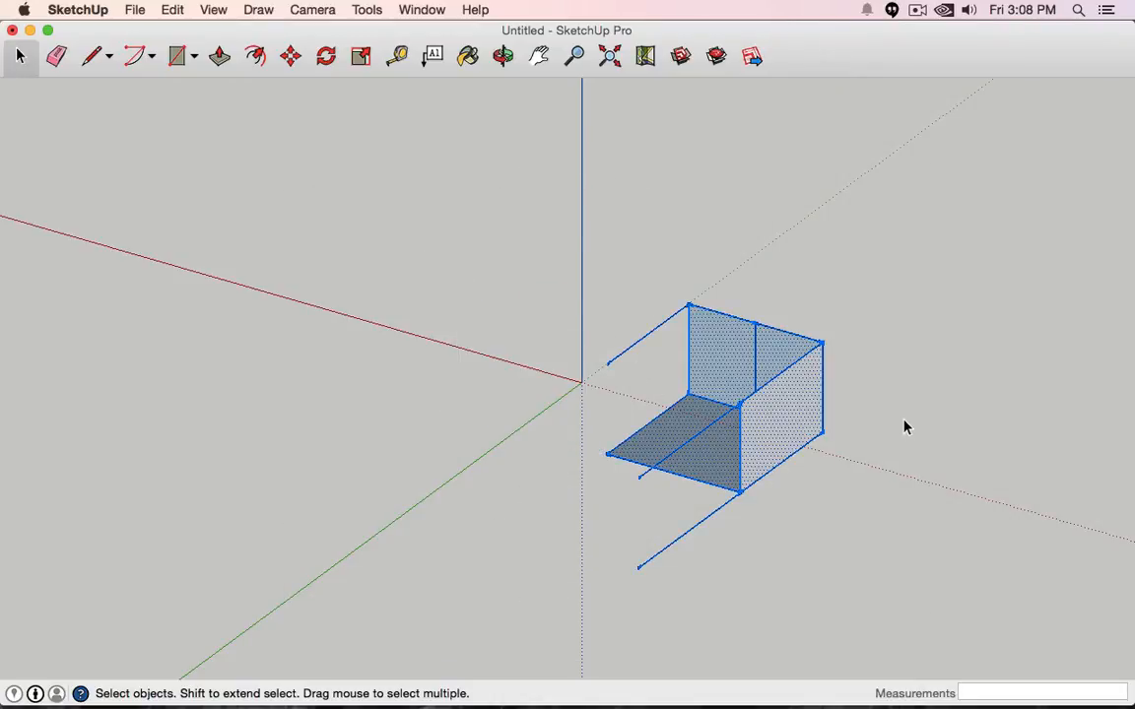
pyautogui.press('Delete')
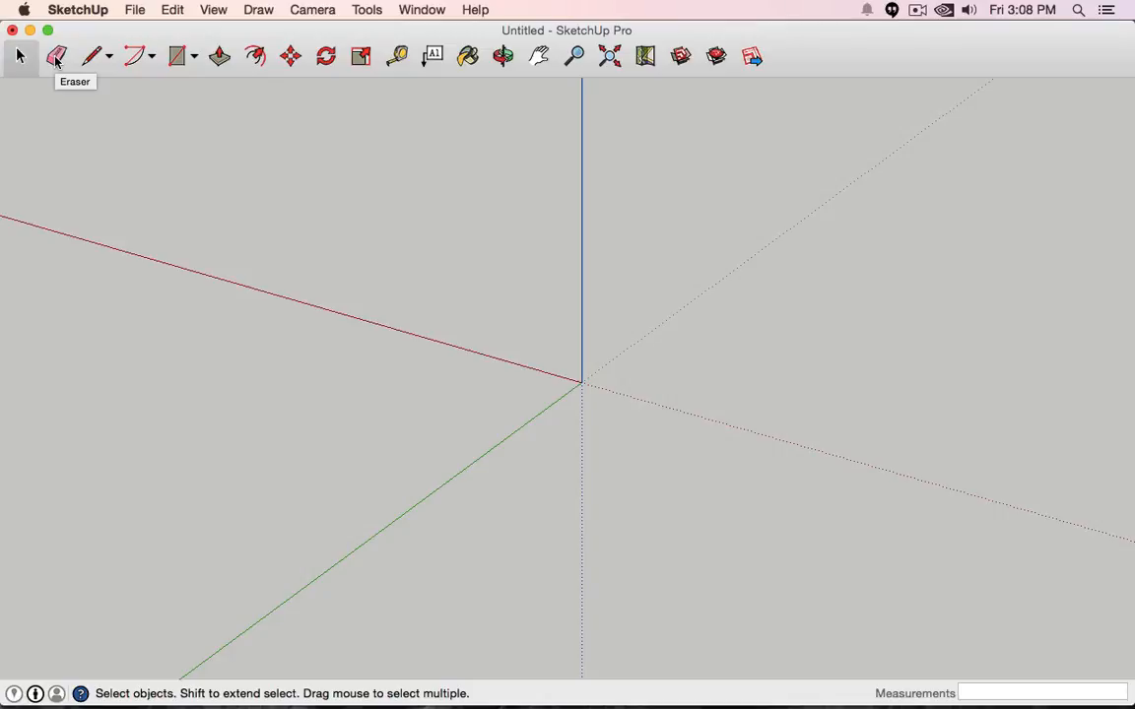
# - Draw a vertical 2 Point Arc with both ends on the ground and a bulge of about 5' 9" along the blue axis
pyautogui.click(149, 59)
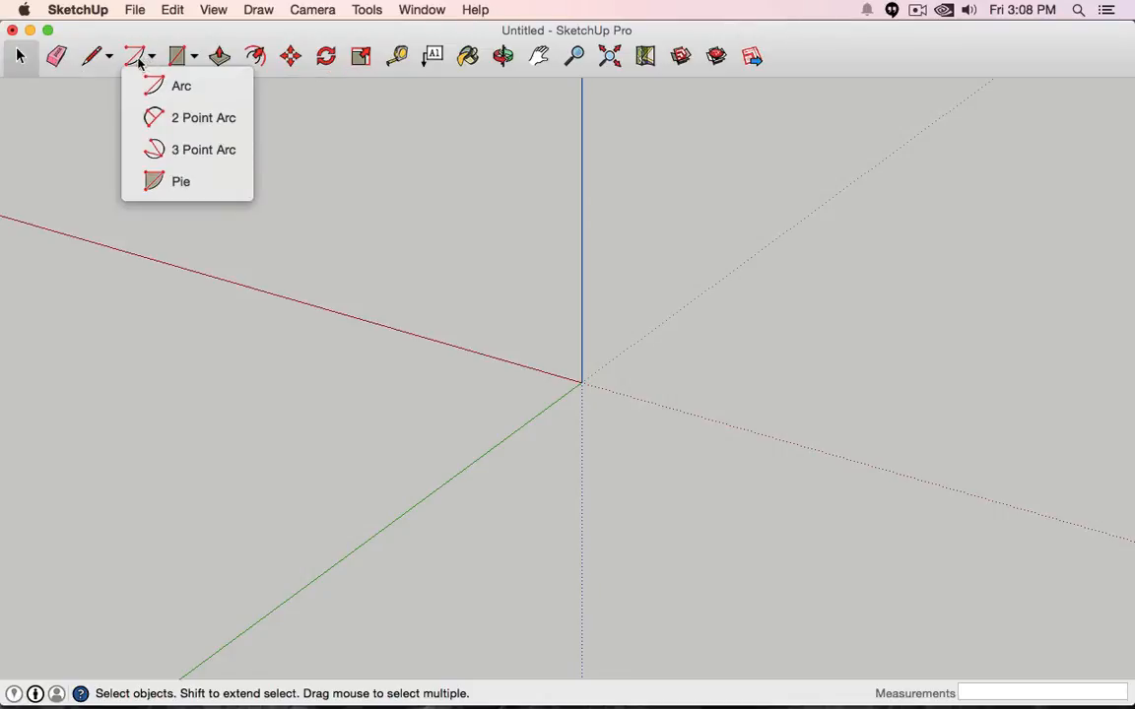
pyautogui.click(191, 120)
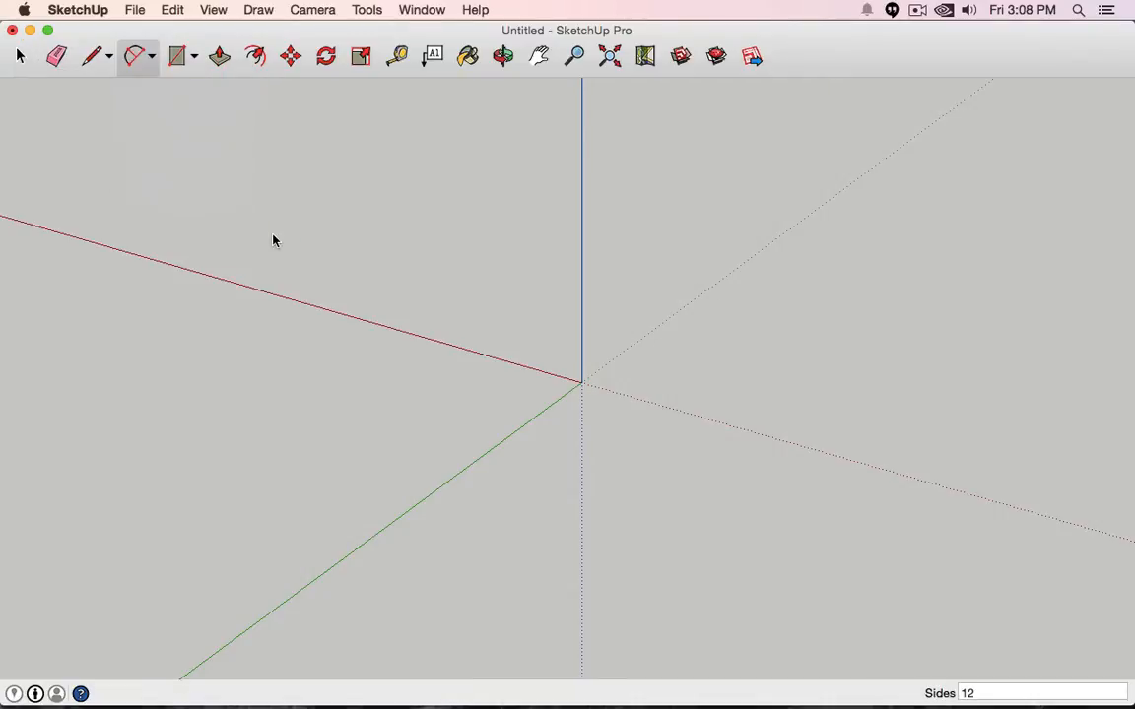
pyautogui.click(205, 405)
pyautogui.click(299, 336)
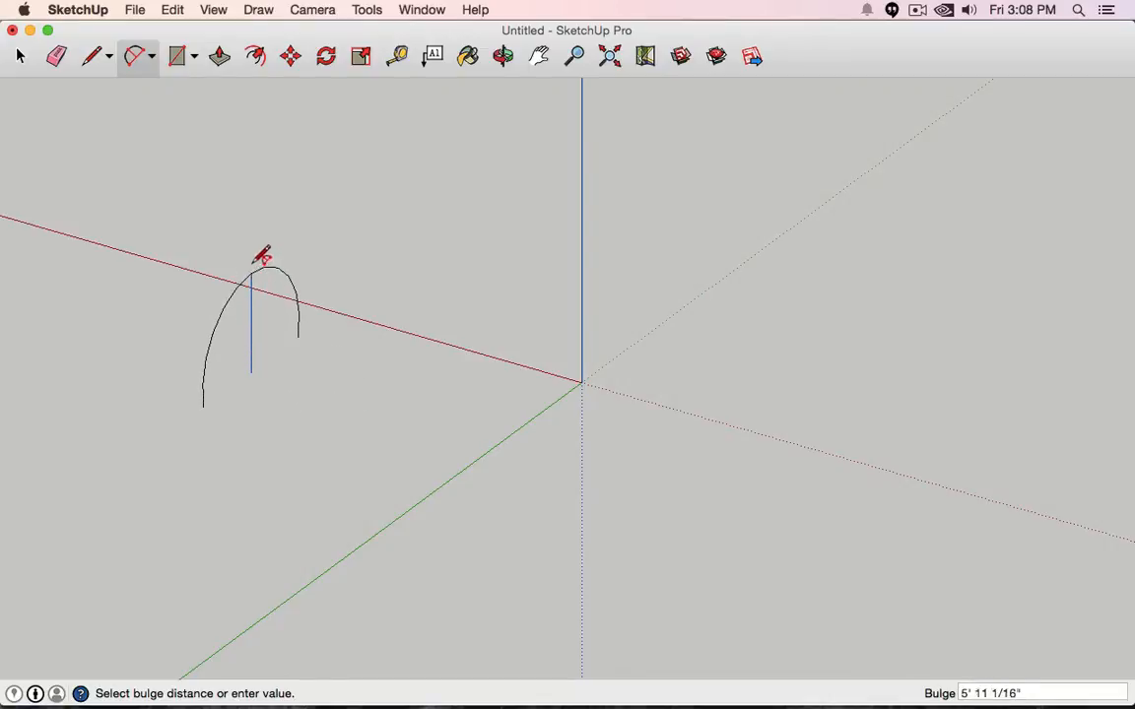
pyautogui.click(262, 260)
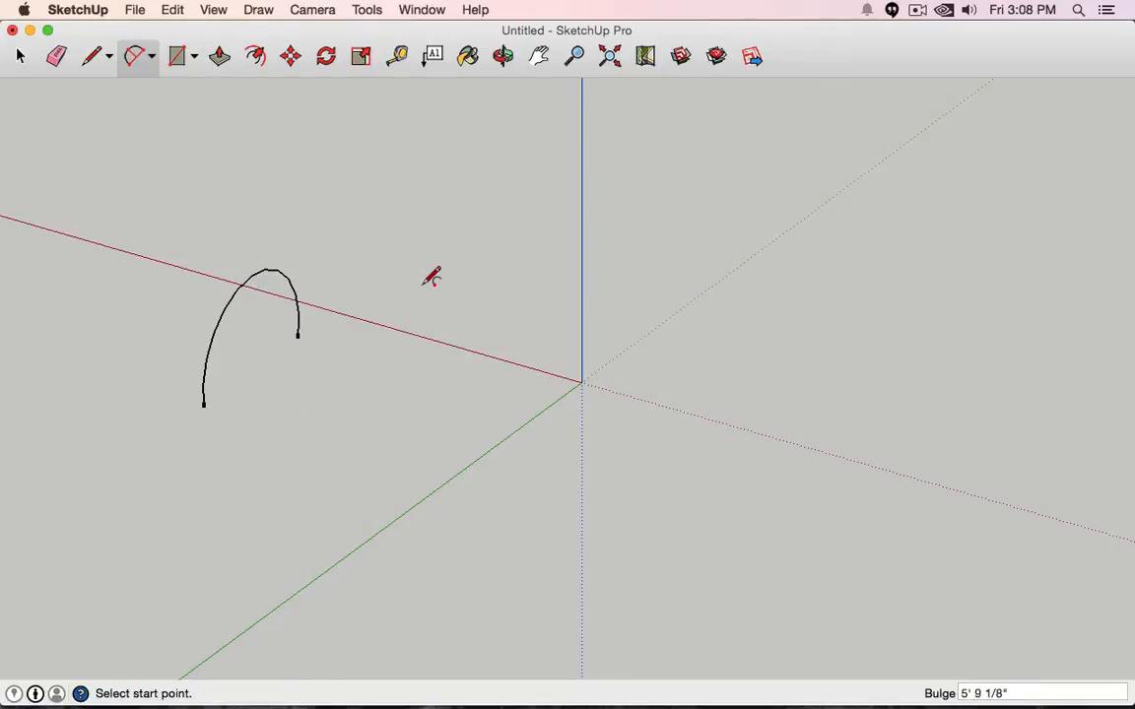
# - Draw a 90-degree centre-point Arc flat on the ground between the vertical arc and the green axis
pyautogui.click(153, 61)
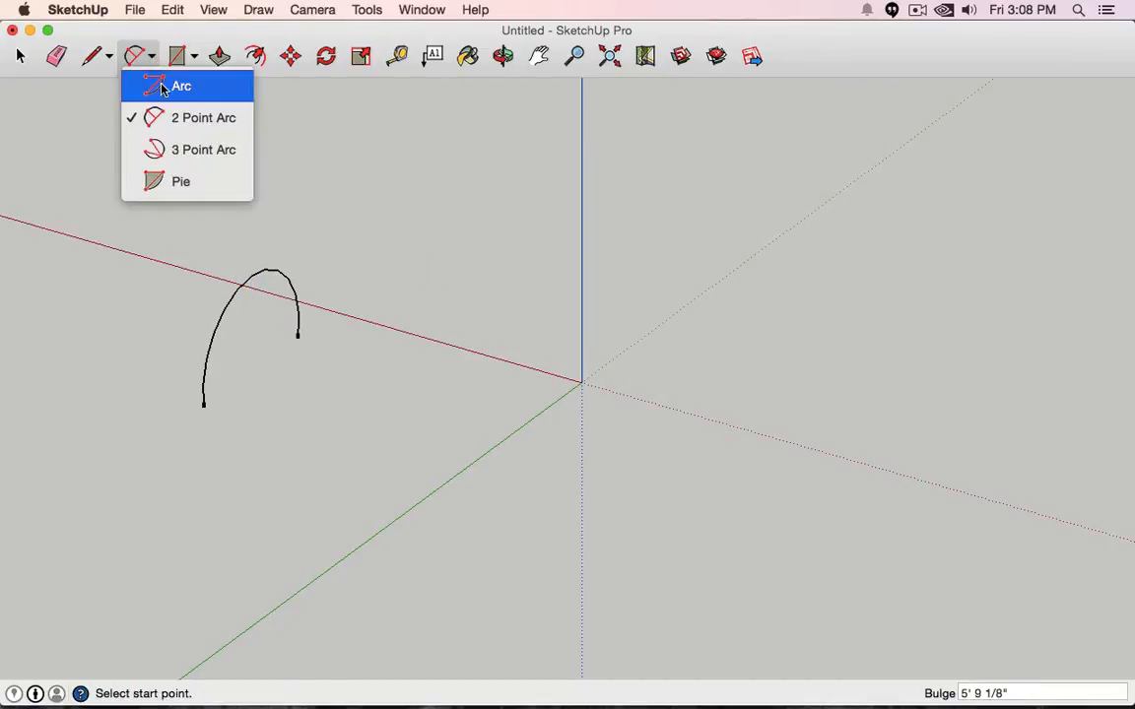
pyautogui.click(221, 86)
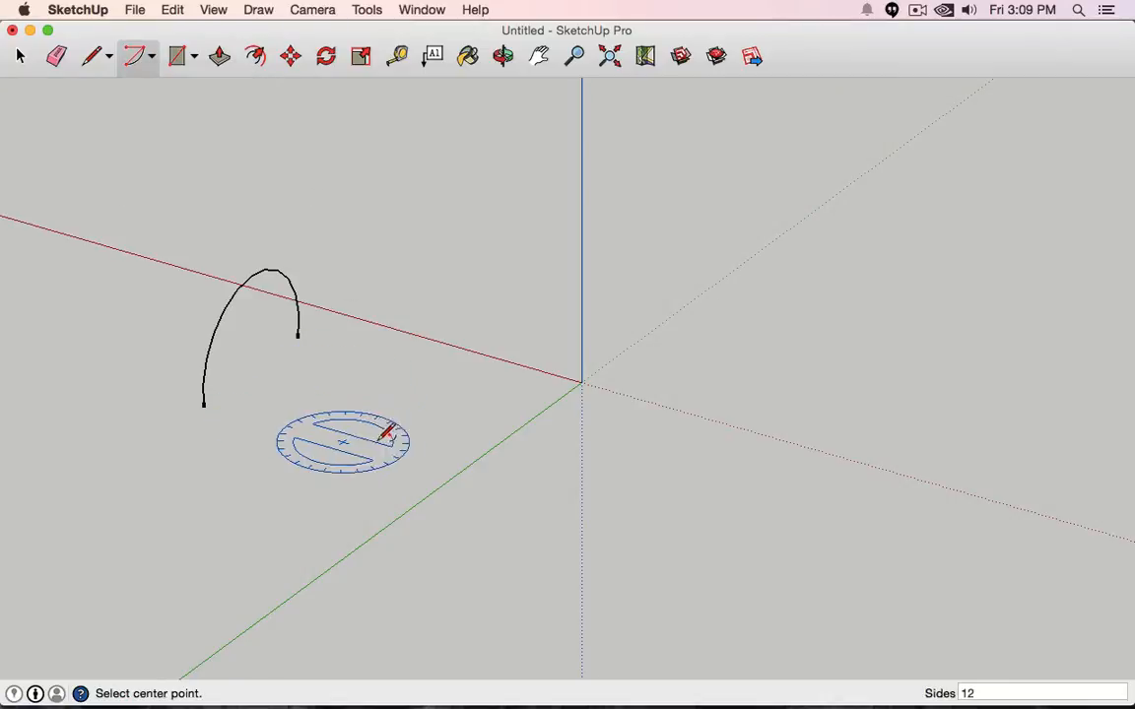
pyautogui.click(346, 429)
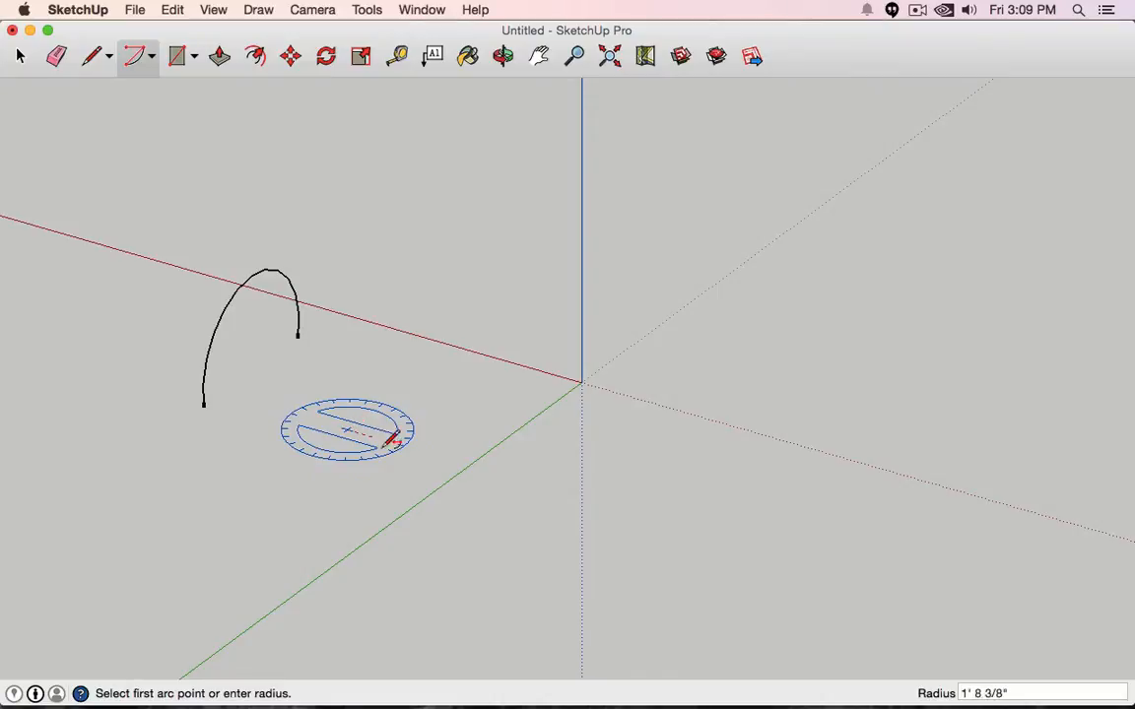
pyautogui.click(448, 457)
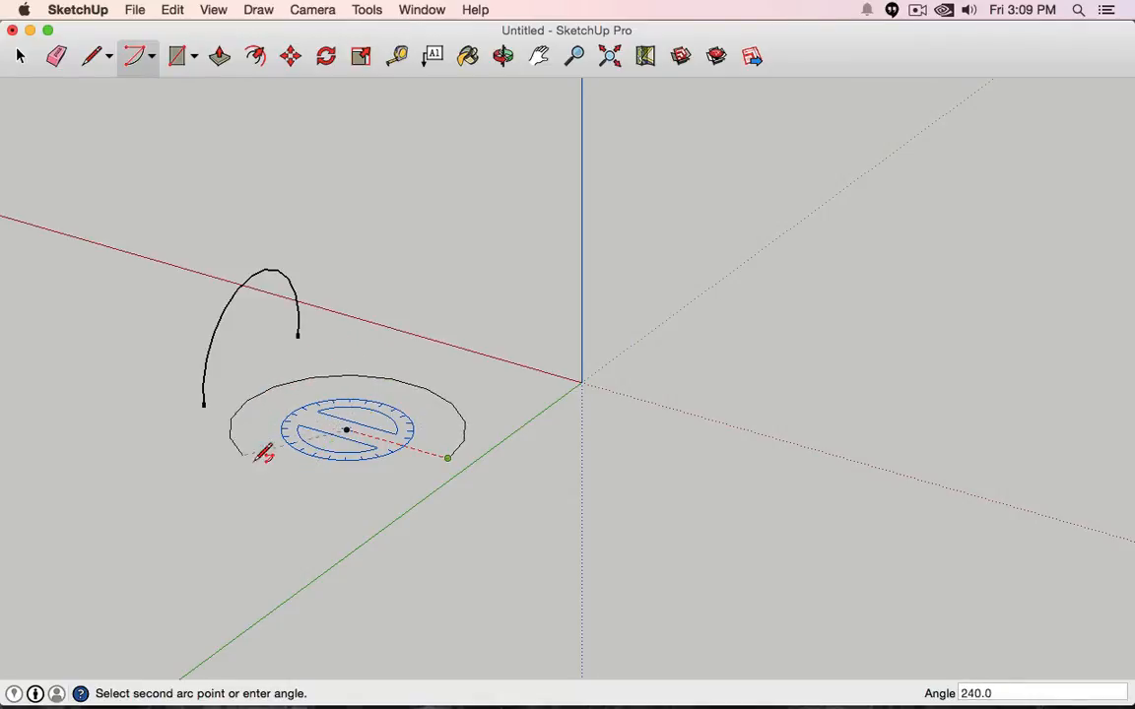
pyautogui.click(411, 384)
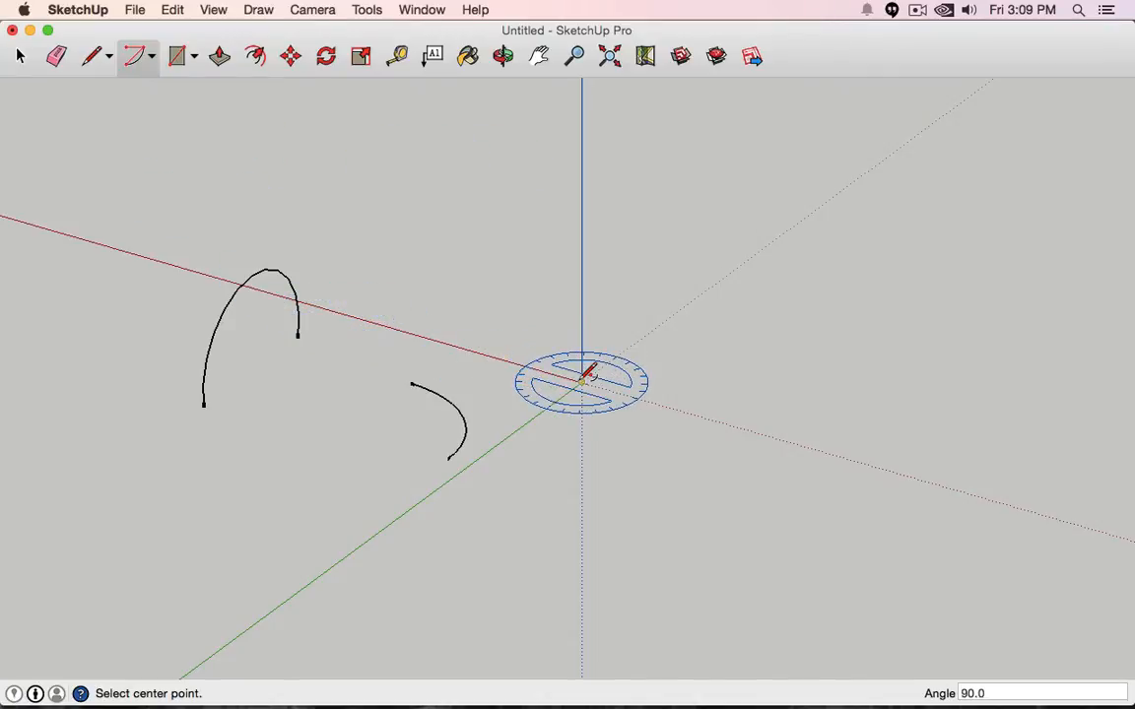
# - Draw two ground rectangles beside the origin, the farther one about 7' 5" by 16' 11"
pyautogui.click(150, 57)
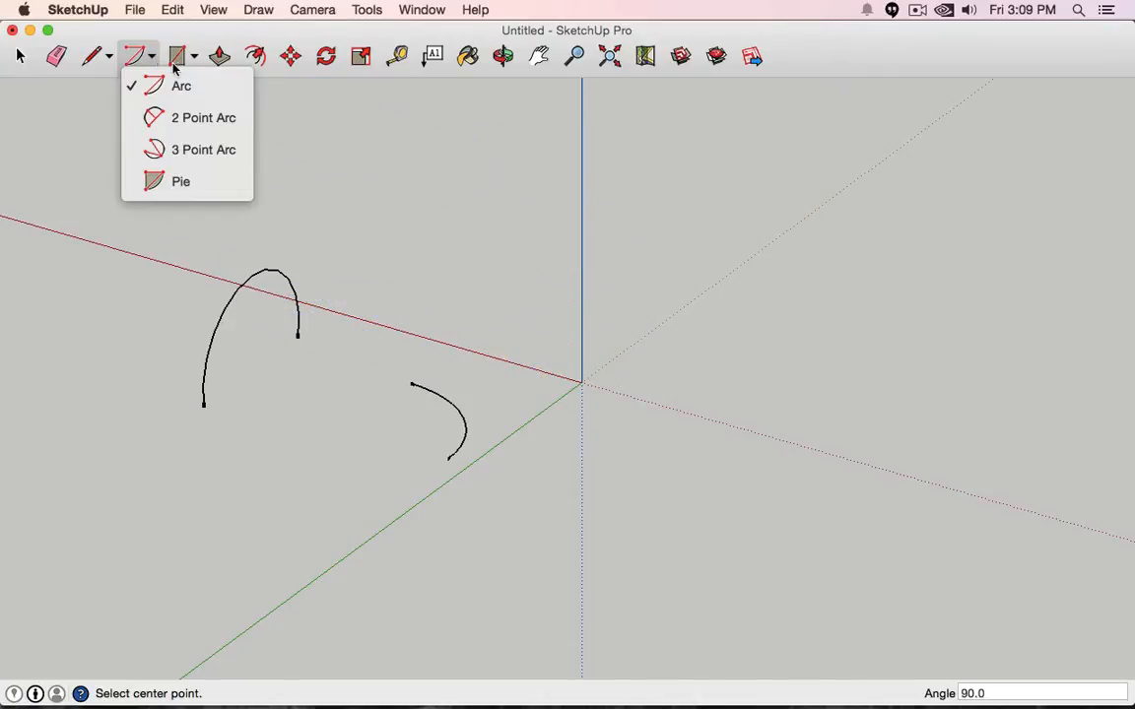
pyautogui.click(192, 53)
pyautogui.click(195, 57)
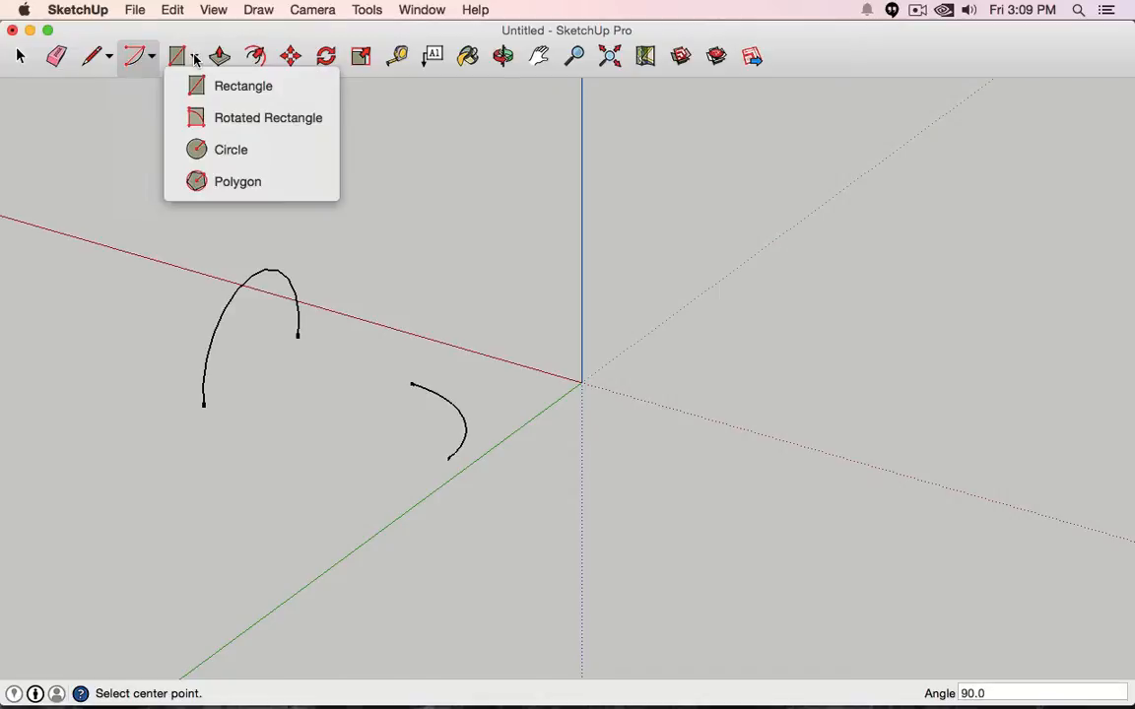
pyautogui.click(237, 86)
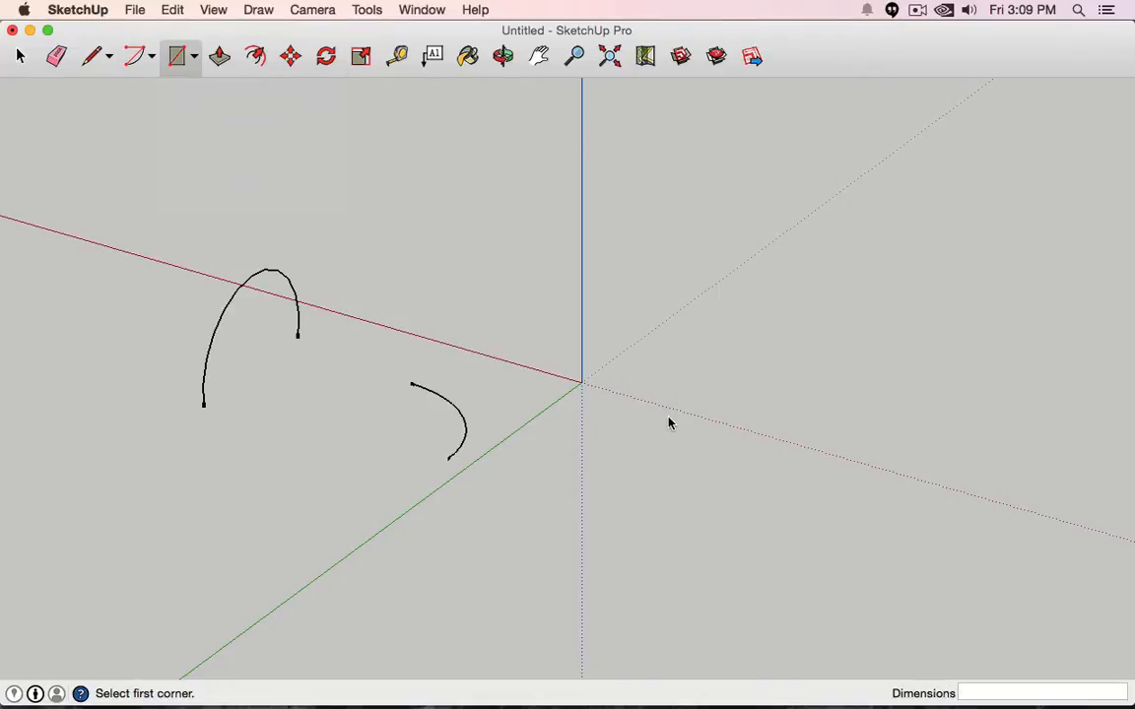
pyautogui.click(598, 414)
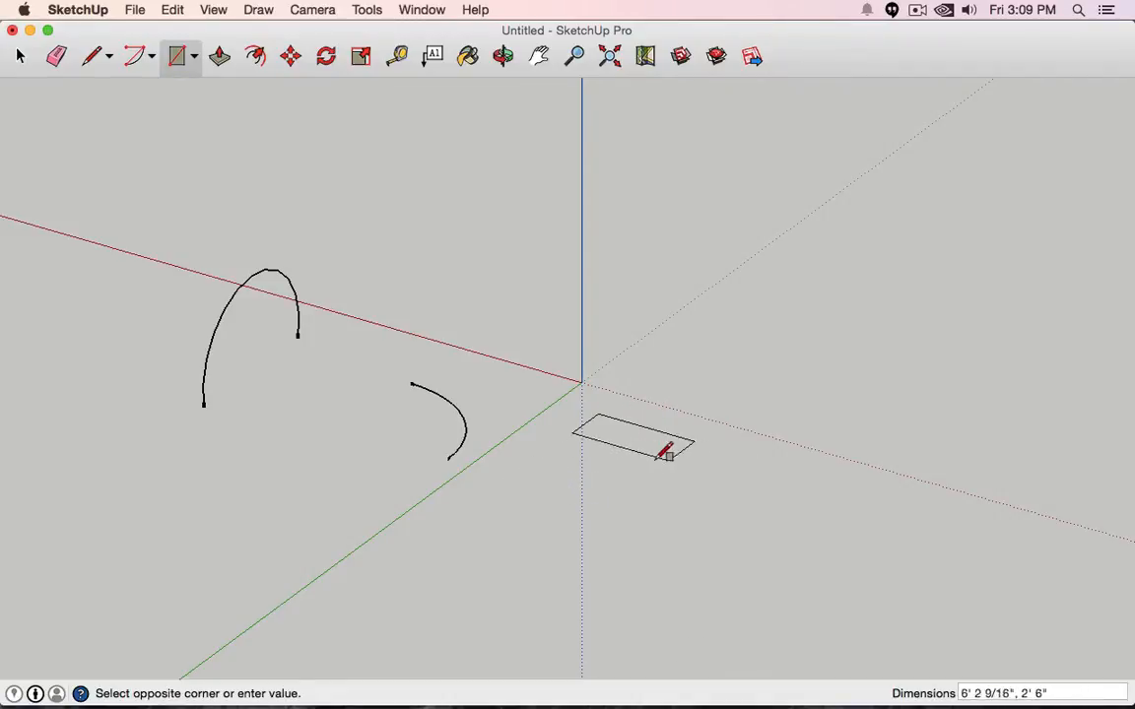
pyautogui.click(645, 504)
pyautogui.click(642, 385)
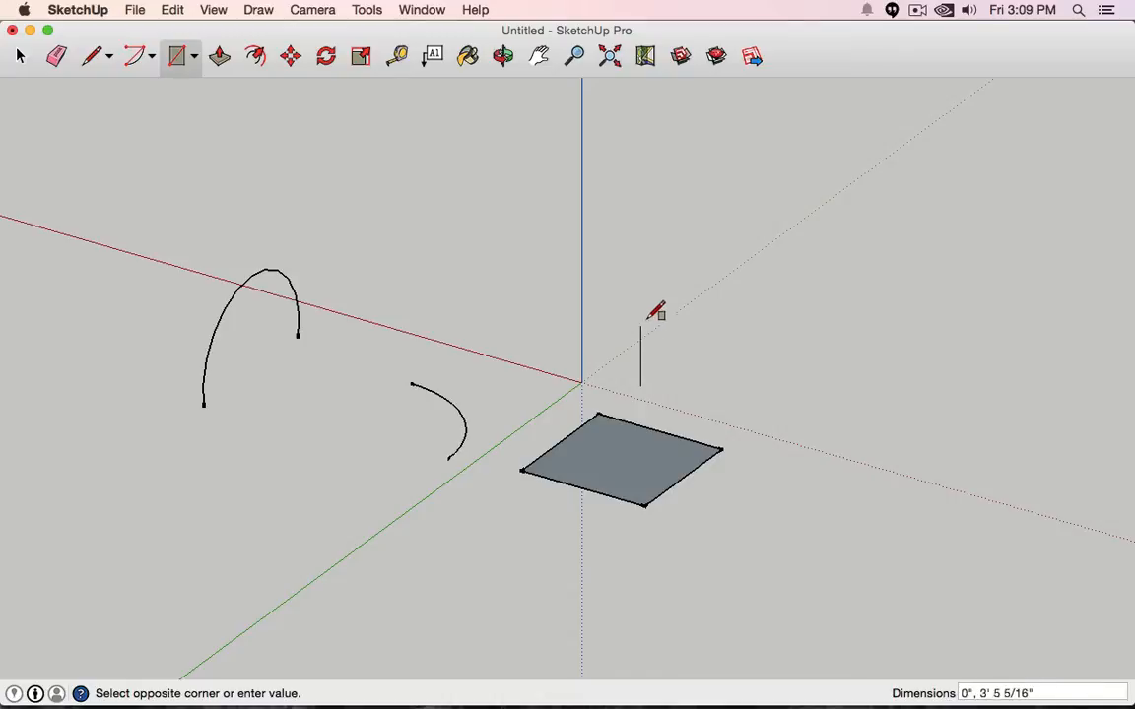
pyautogui.click(930, 297)
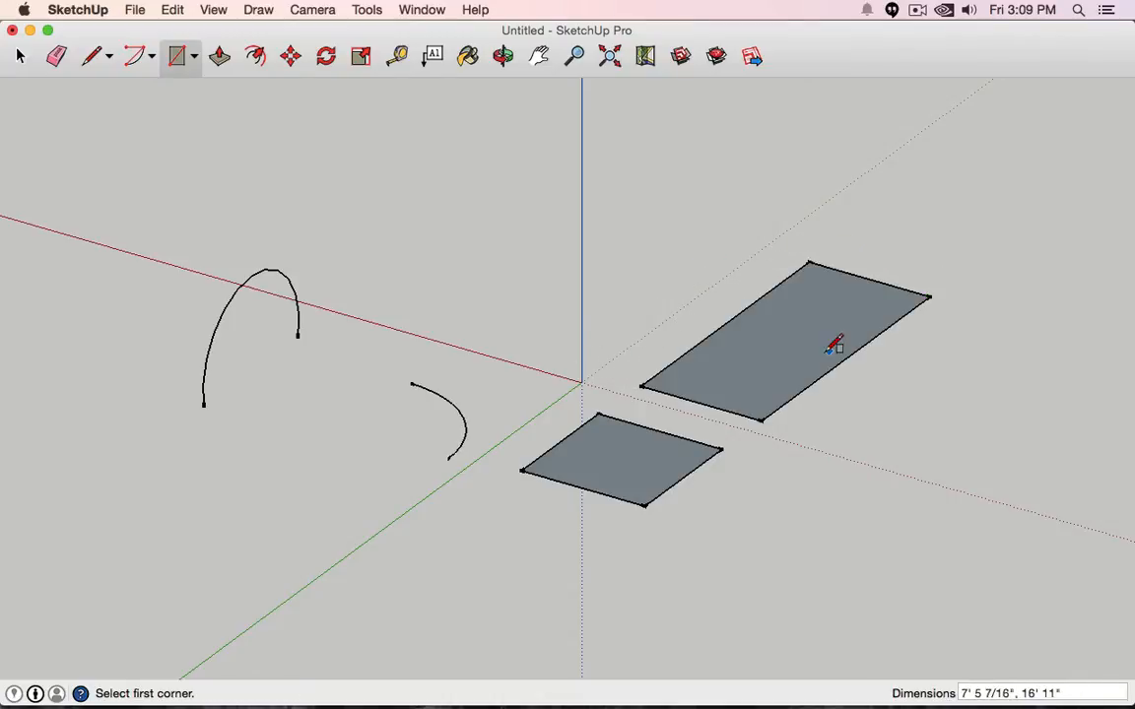
# - Draw two upright rectangles on opposite sides of the blue axis, about 5' 3" by 11' 5" and 6' by 12' 2"
pyautogui.moveTo(732, 535); pyautogui.dragTo(894, 356, button='middle')
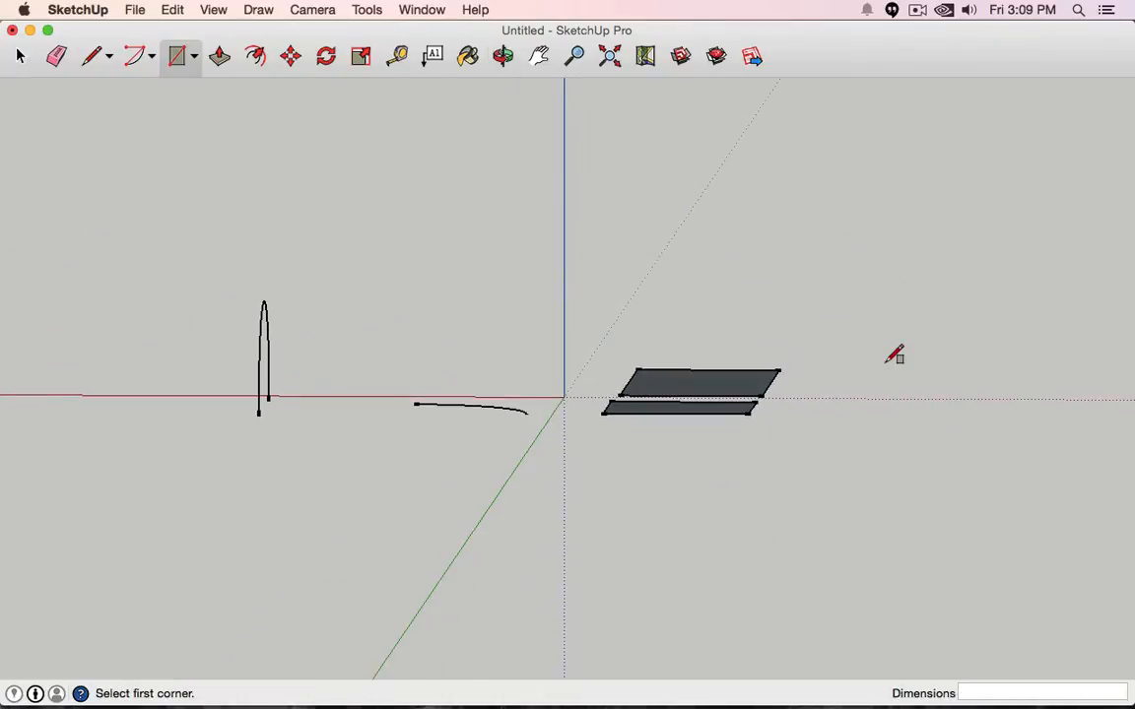
pyautogui.click(906, 375)
pyautogui.click(805, 162)
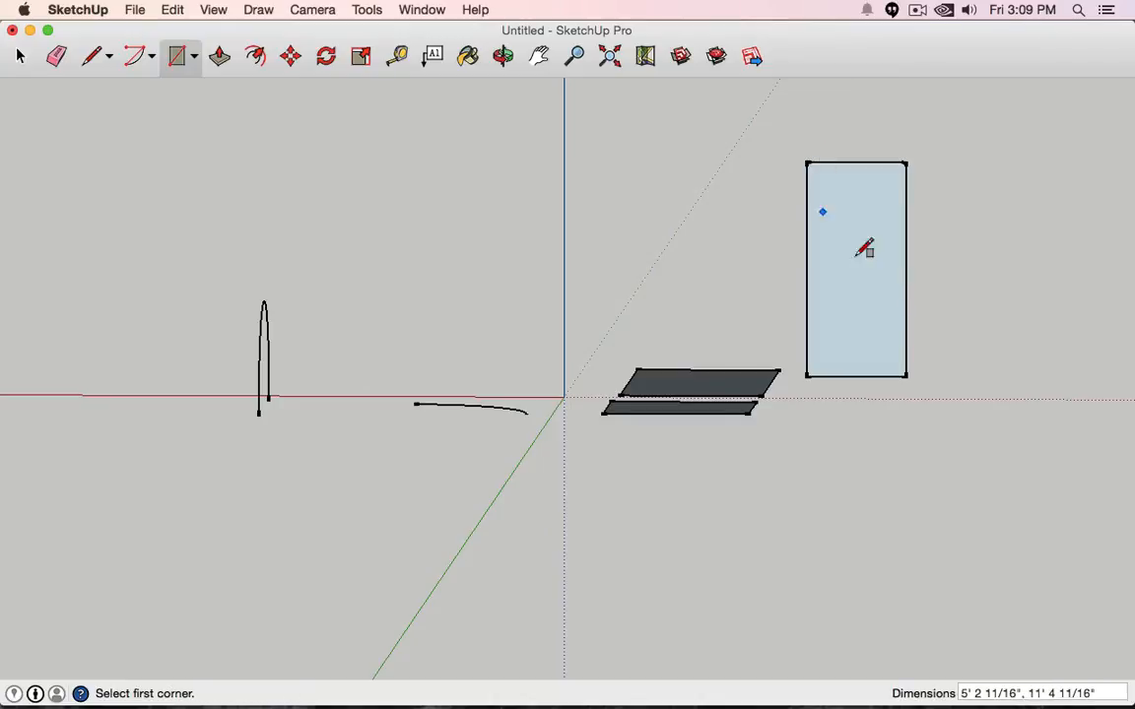
pyautogui.click(528, 377)
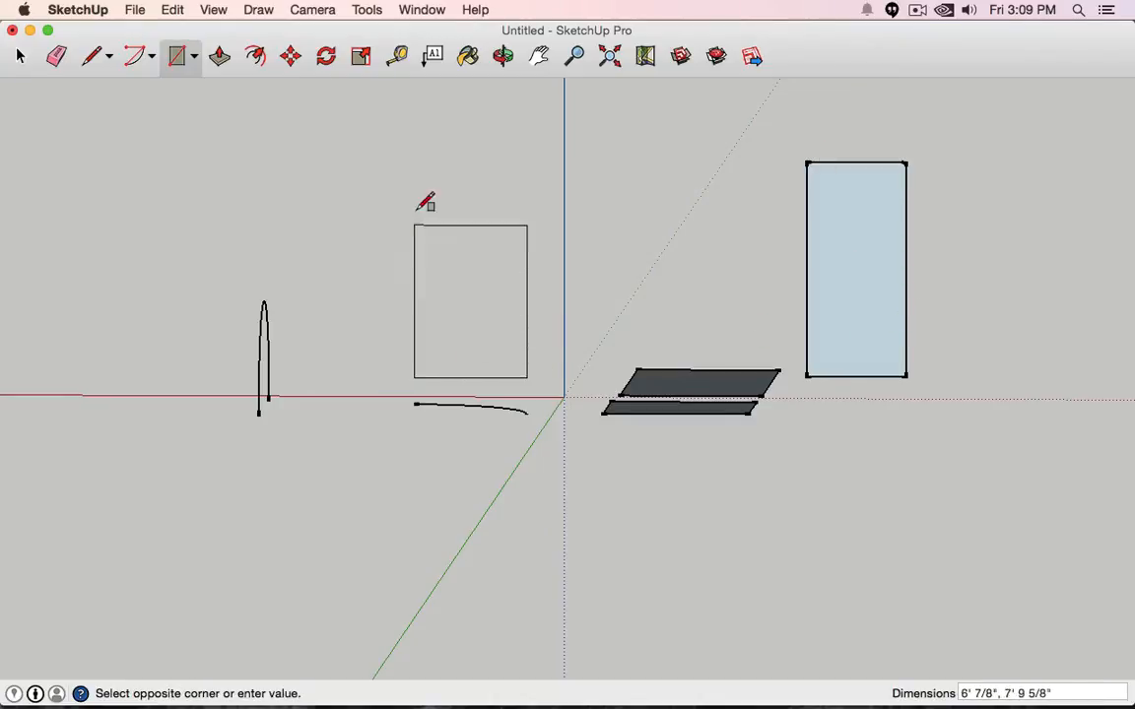
pyautogui.click(412, 150)
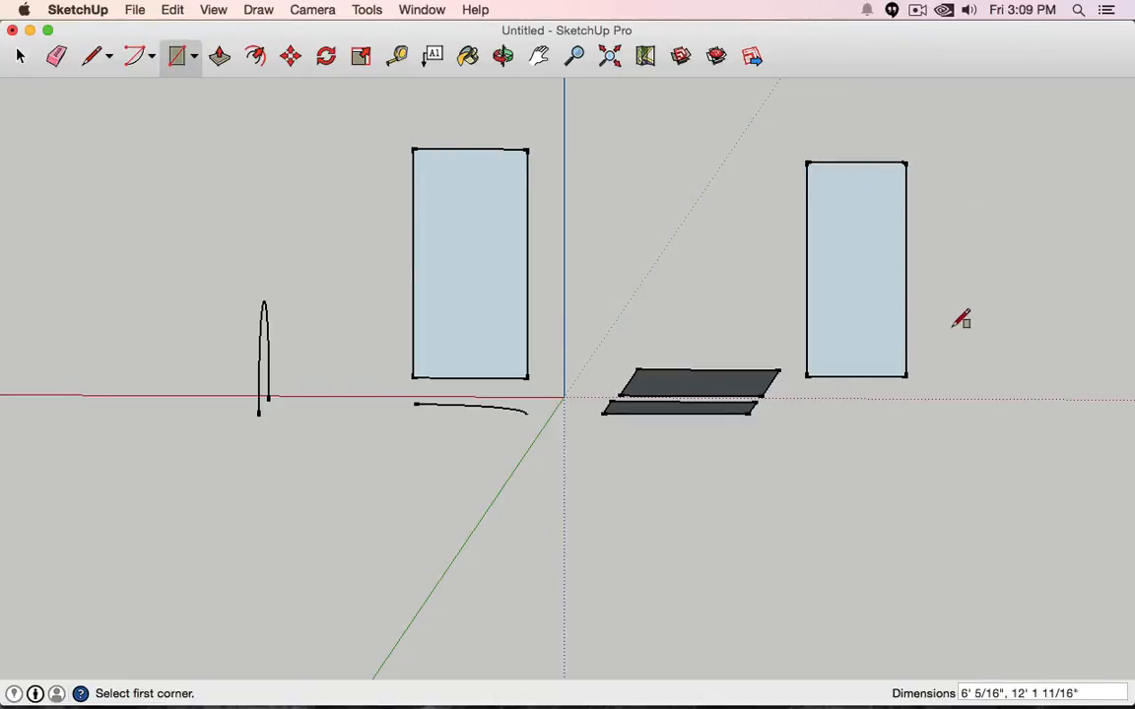
# - Draw another rectangle flat on the ground beside the smaller ground rectangle, farther out along the dotted red axis
pyautogui.moveTo(961, 318)
pyautogui.mouseDown(button='middle')
pyautogui.moveTo(970, 271)
pyautogui.moveTo(957, 294)
pyautogui.moveTo(608, 279)
pyautogui.moveTo(567, 451)
pyautogui.moveTo(749, 625)
pyautogui.moveTo(736, 203)
pyautogui.moveTo(799, 357)
pyautogui.mouseUp(button='middle')
pyautogui.press('r')
pyautogui.click(820, 430)
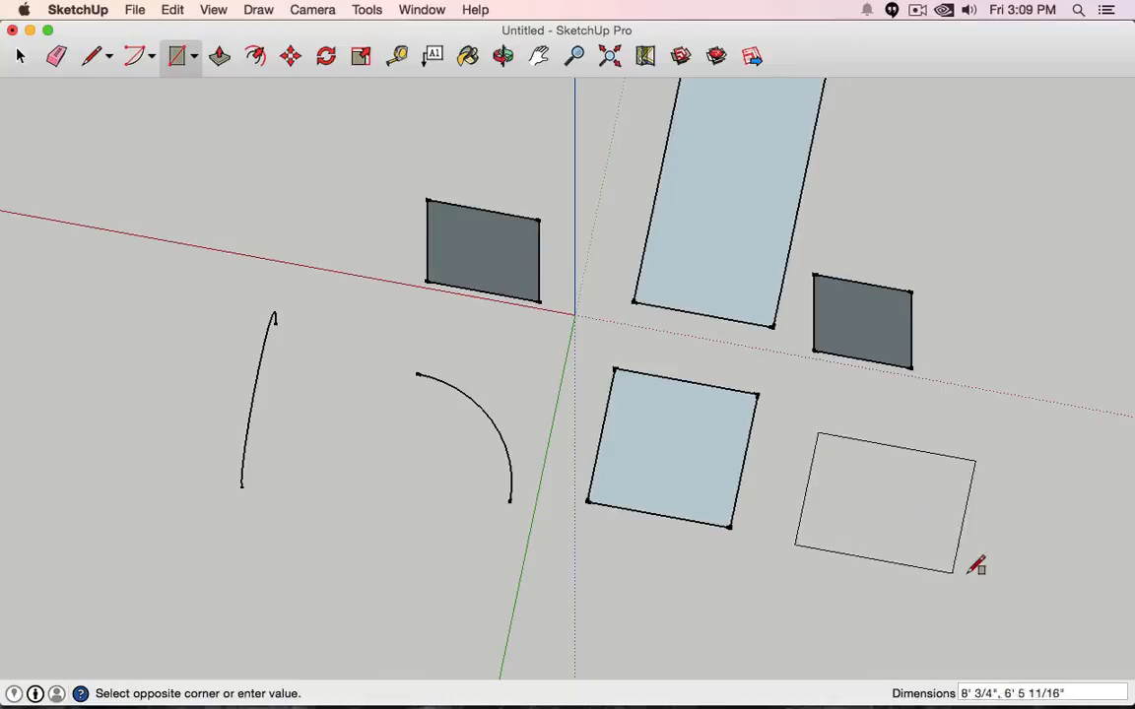
pyautogui.click(975, 572)
# - Add a horizontal rectangle and an upright rectangle beyond the existing upright one along the dotted red axis
pyautogui.moveTo(970, 524)
pyautogui.mouseDown(button='middle')
pyautogui.moveTo(963, 395)
pyautogui.moveTo(1020, 116)
pyautogui.mouseUp(button='middle')
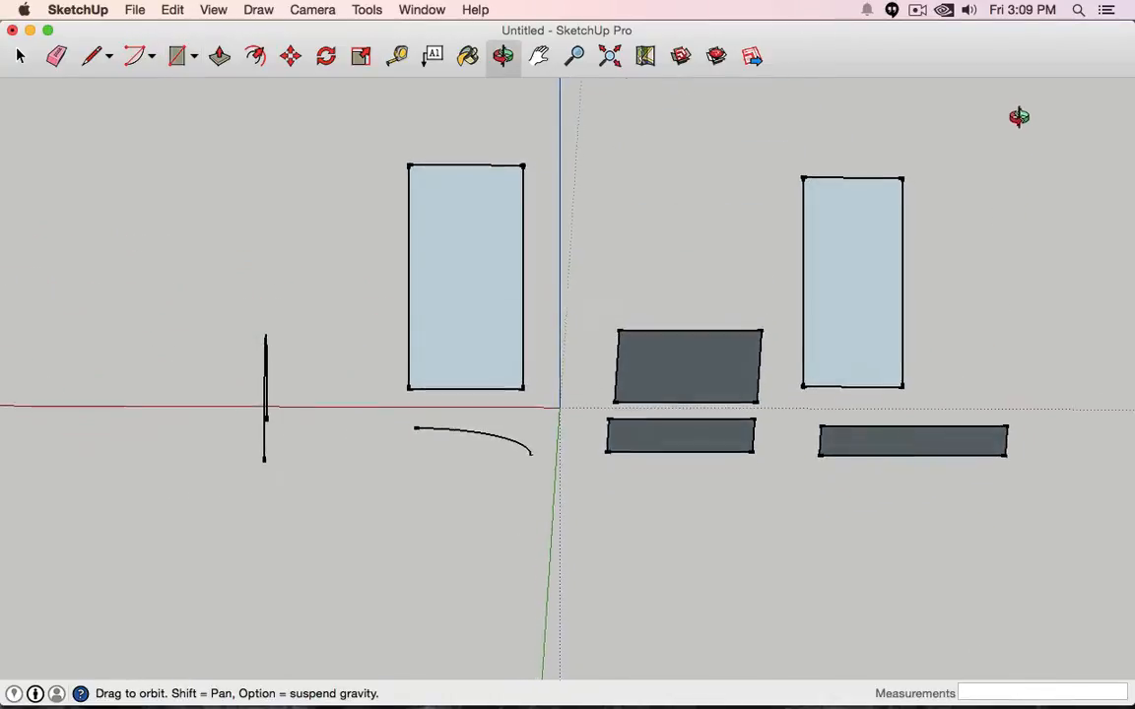
pyautogui.click(1091, 147)
pyautogui.click(952, 332)
pyautogui.moveTo(952, 331); pyautogui.dragTo(1007, 263, button='middle')
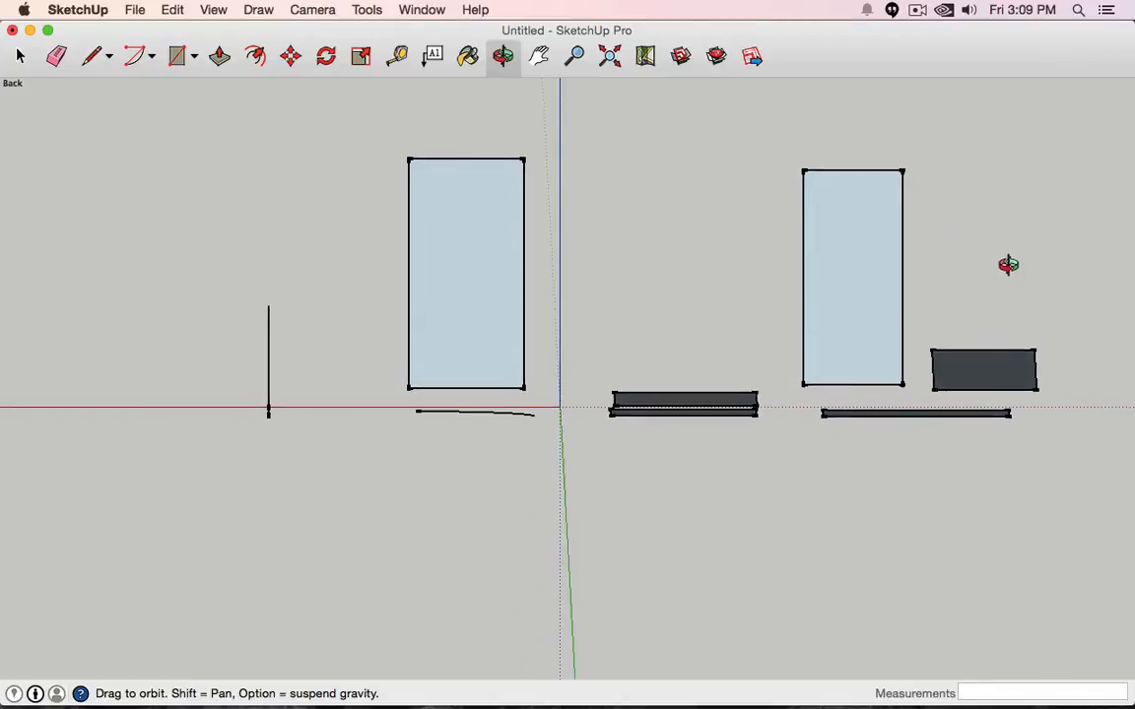
pyautogui.scroll(1, 1004, 263)
pyautogui.click(925, 139)
# - Draw a ground rectangle of about 8' 5" by 9' 10" between the solid red axis and the dotted green axis
pyautogui.moveTo(1073, 316); pyautogui.dragTo(728, 295, button='middle')
pyautogui.click(762, 123)
pyautogui.click(983, 297)
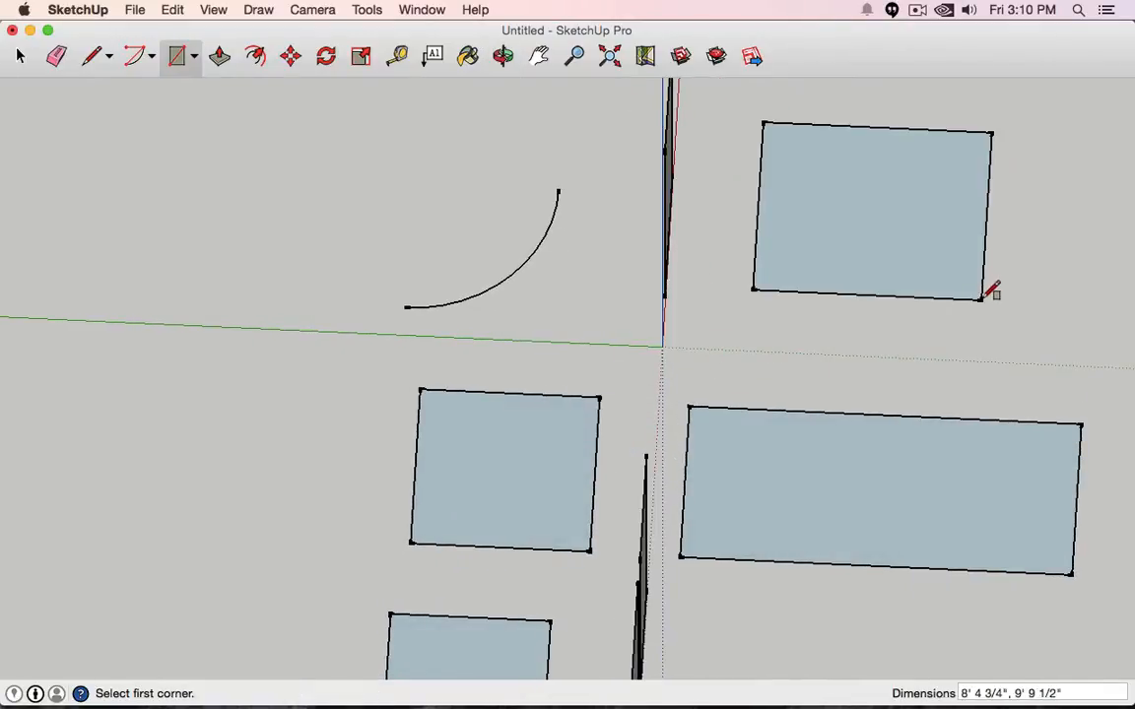
# - Select all arcs and rectangles in the model with one window selection and delete them
pyautogui.moveTo(549, 431); pyautogui.dragTo(793, 212, button='middle')
pyautogui.scroll(-3, 800, 223)
pyautogui.scroll(3, 638, 248)
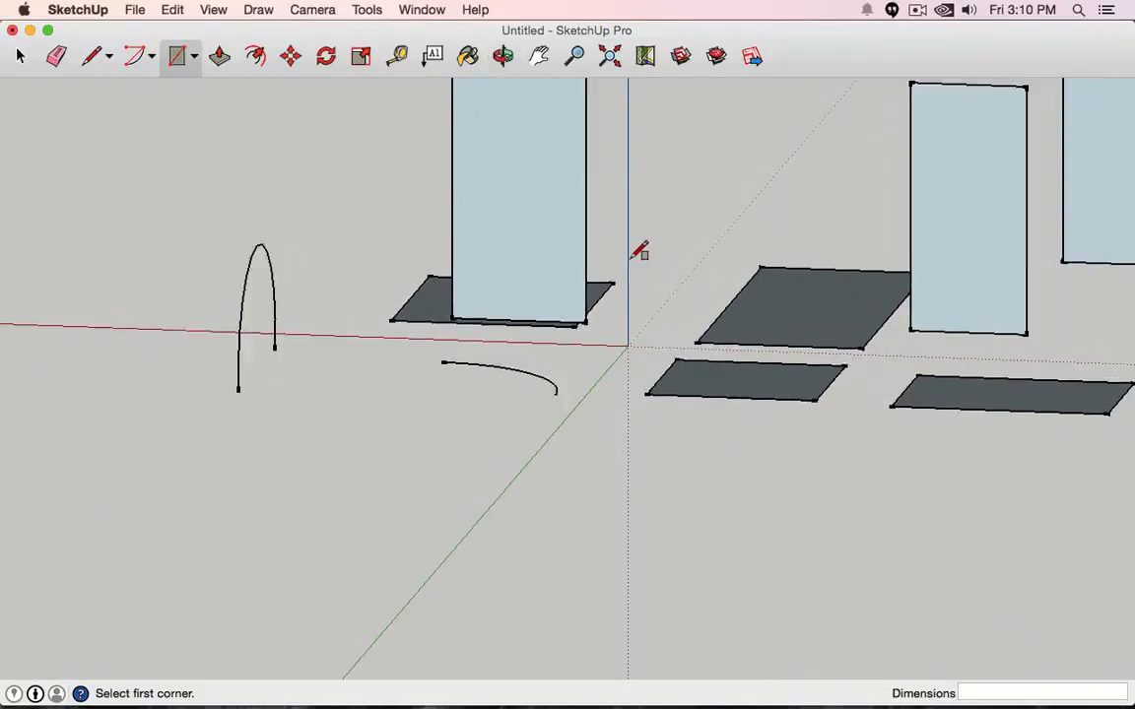
pyautogui.scroll(-4, 619, 245)
pyautogui.scroll(2, 399, 162)
pyautogui.click(17, 58)
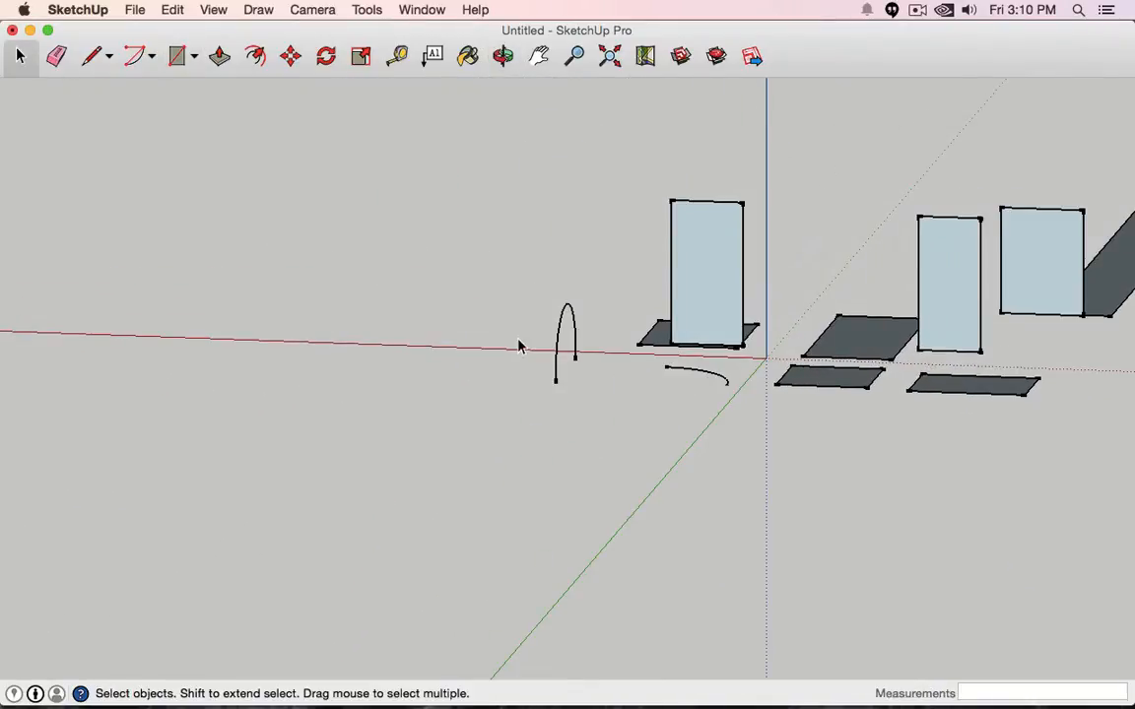
pyautogui.scroll(-2, 532, 295)
pyautogui.moveTo(453, 159); pyautogui.dragTo(1113, 514)
pyautogui.press('Delete')
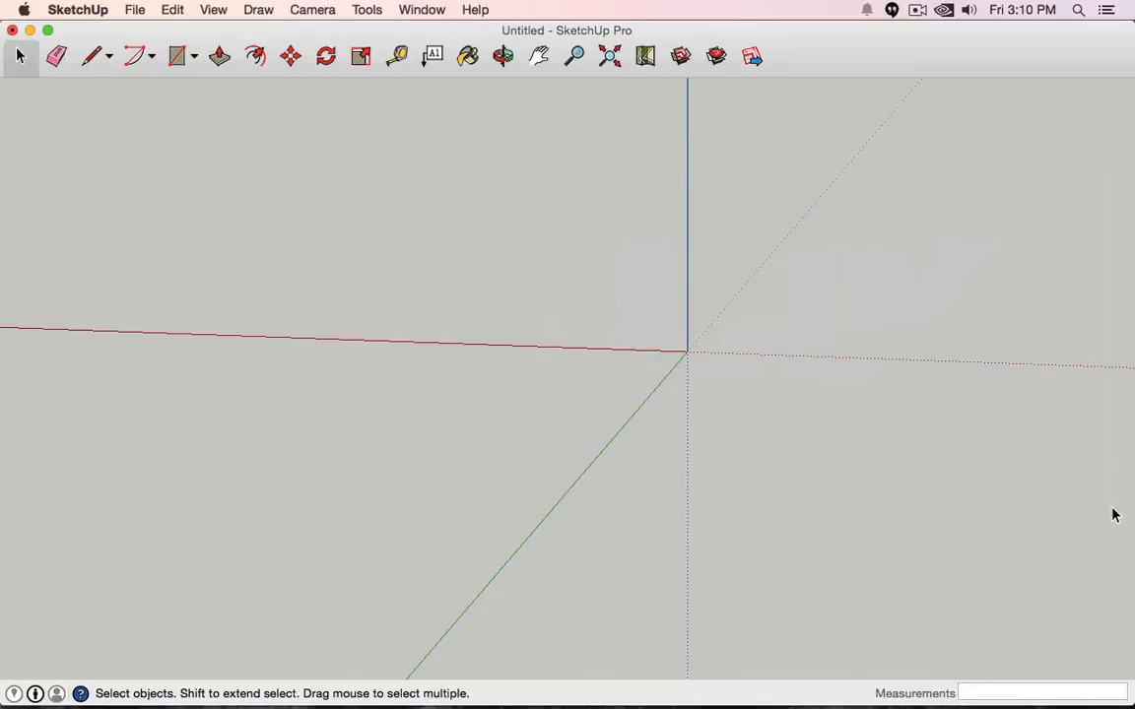
# - Draw an upright circle facing the green axis, centred above the dotted red axis near the origin
pyautogui.click(194, 56)
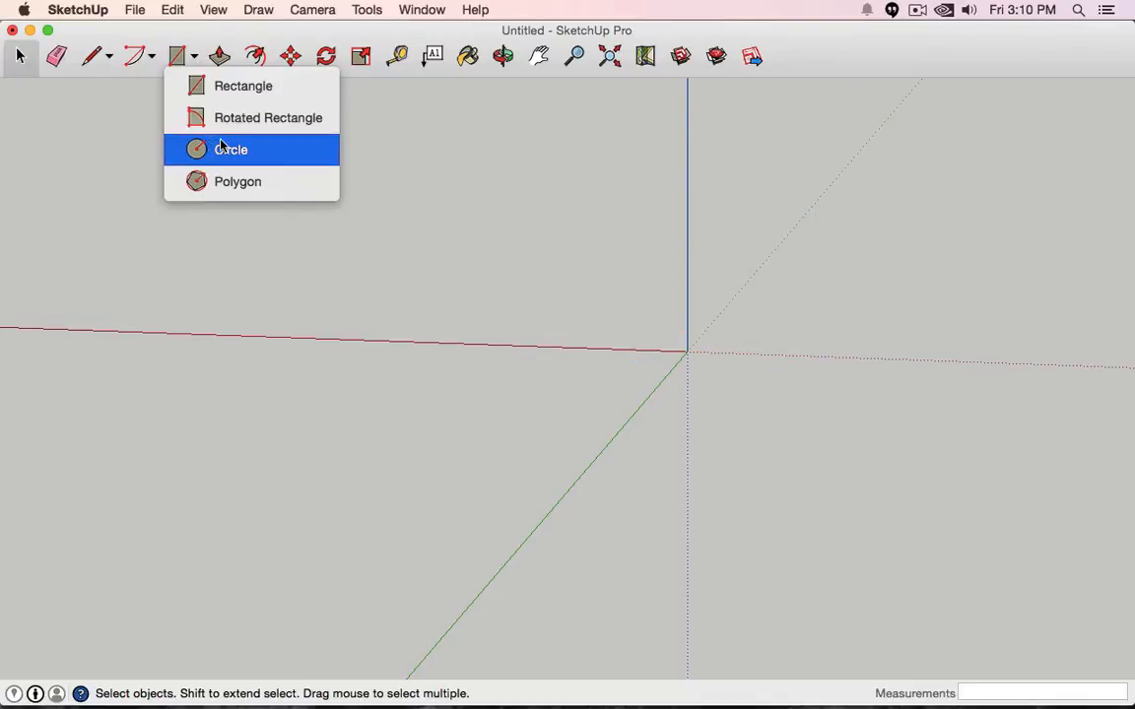
pyautogui.click(224, 157)
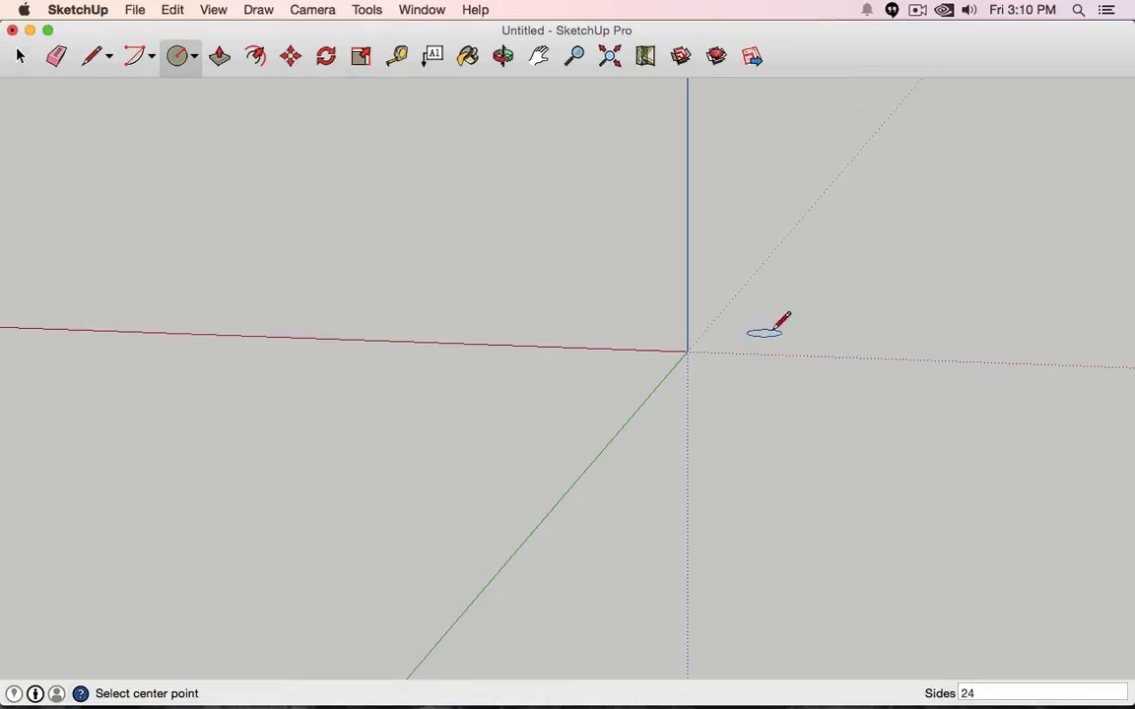
pyautogui.moveTo(772, 324); pyautogui.dragTo(810, 240, button='middle')
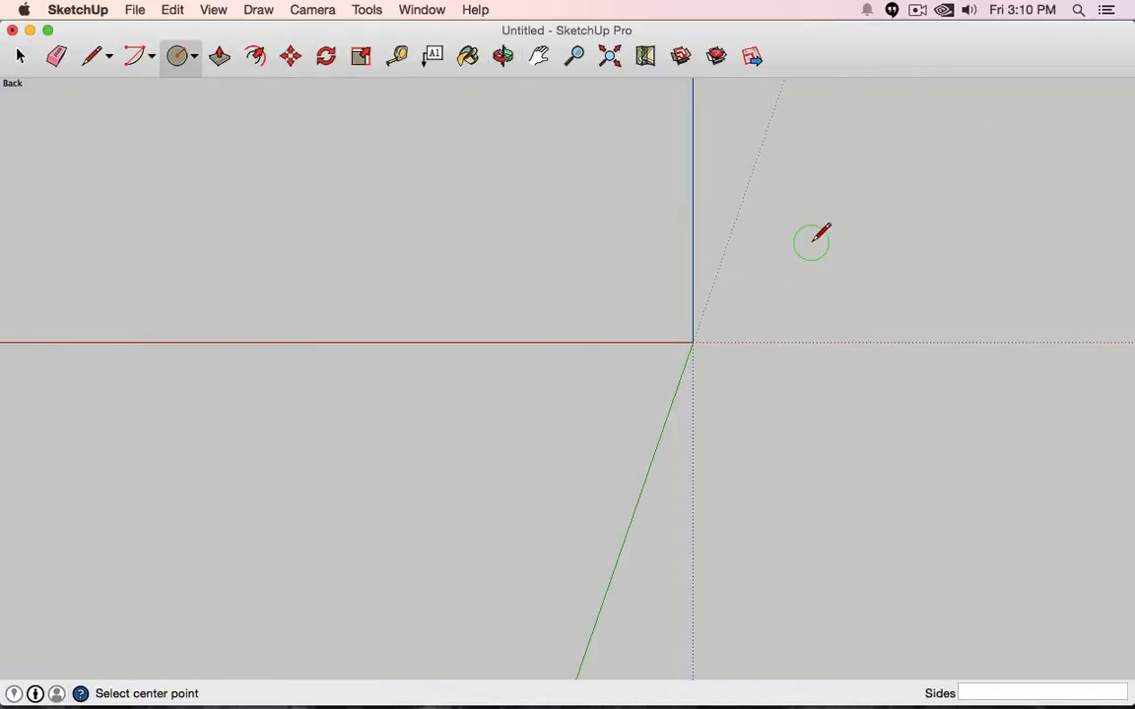
pyautogui.click(811, 241)
pyautogui.click(817, 306)
# - Draw a flat circle on the ground between the solid red and solid green axes
pyautogui.moveTo(911, 251); pyautogui.dragTo(430, 404, button='middle')
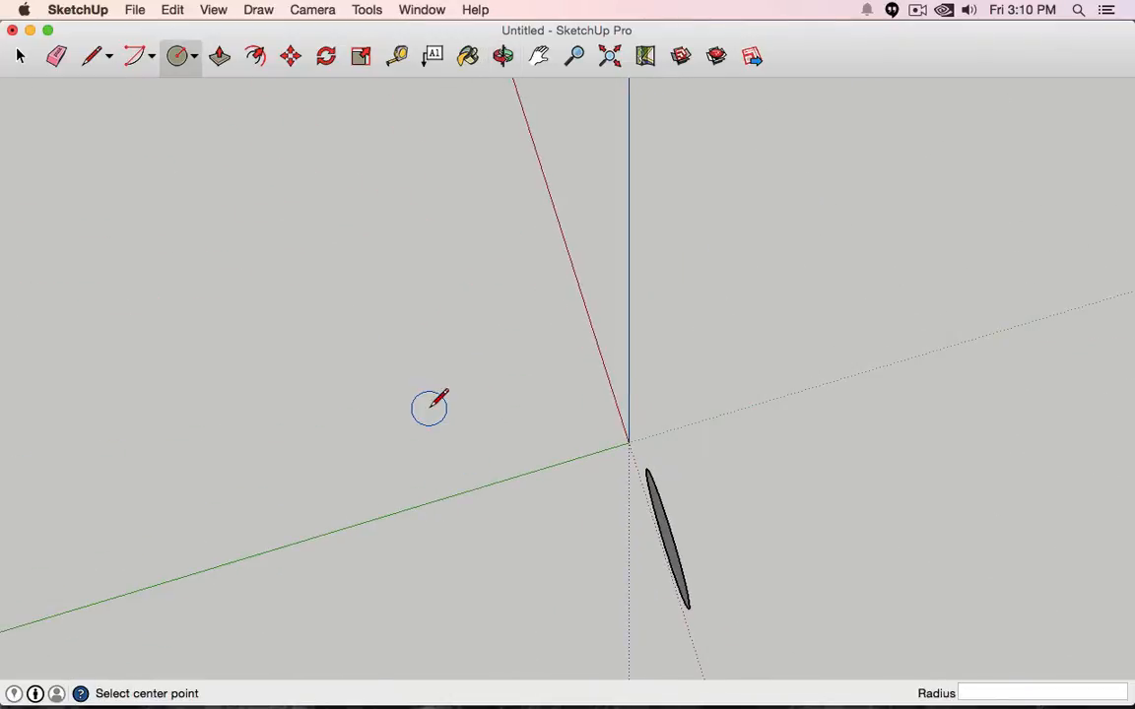
pyautogui.click(437, 406)
pyautogui.click(505, 372)
# - Draw an upright circle facing the red axis beside the blue axis, with a radius of about 12' 3"
pyautogui.moveTo(711, 519); pyautogui.dragTo(609, 182, button='middle')
pyautogui.click(687, 357)
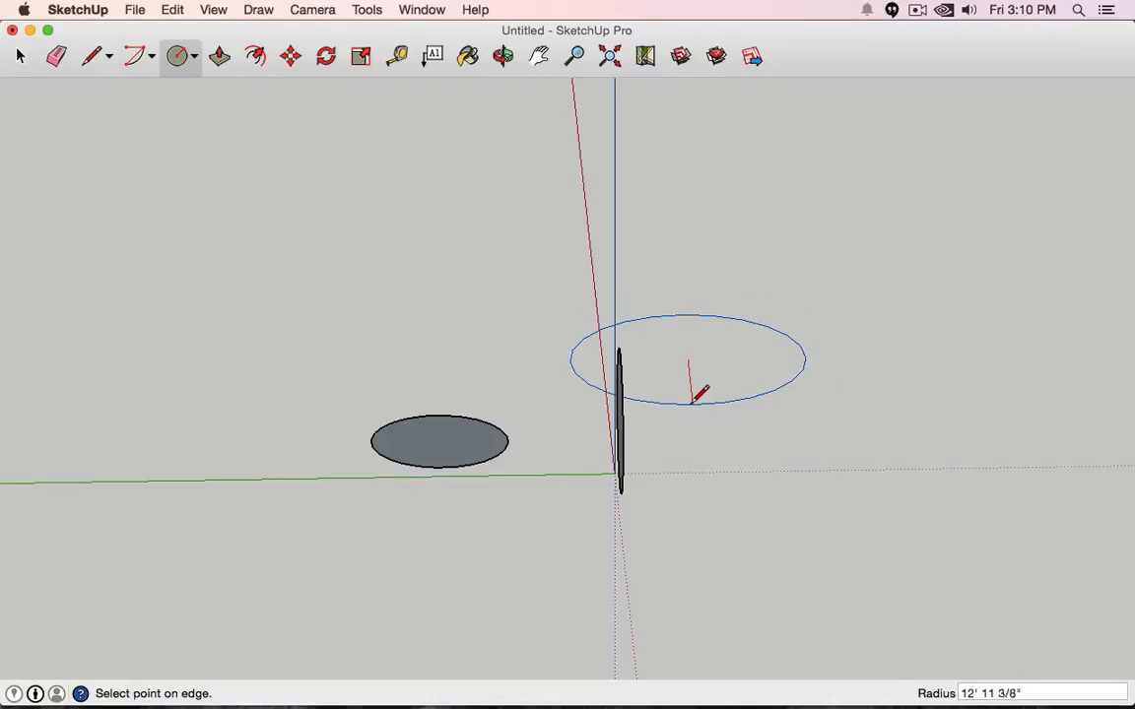
pyautogui.moveTo(699, 392); pyautogui.dragTo(729, 463, button='middle')
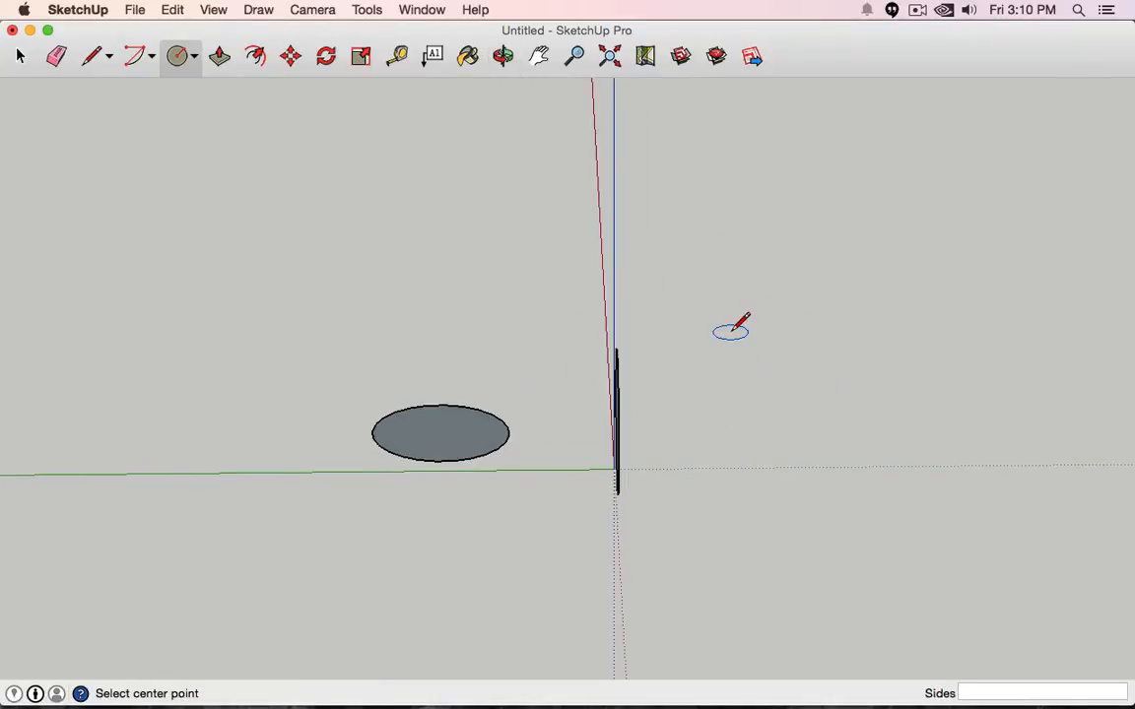
pyautogui.moveTo(730, 330); pyautogui.dragTo(706, 309, button='middle')
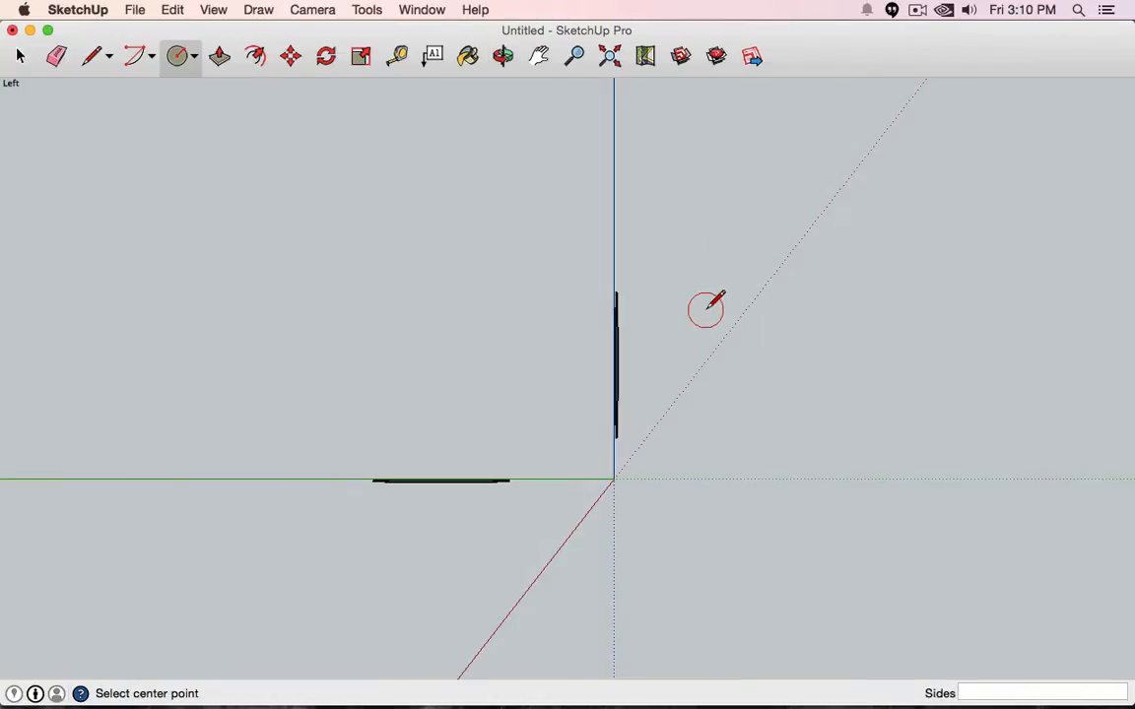
pyautogui.click(735, 342)
pyautogui.click(818, 266)
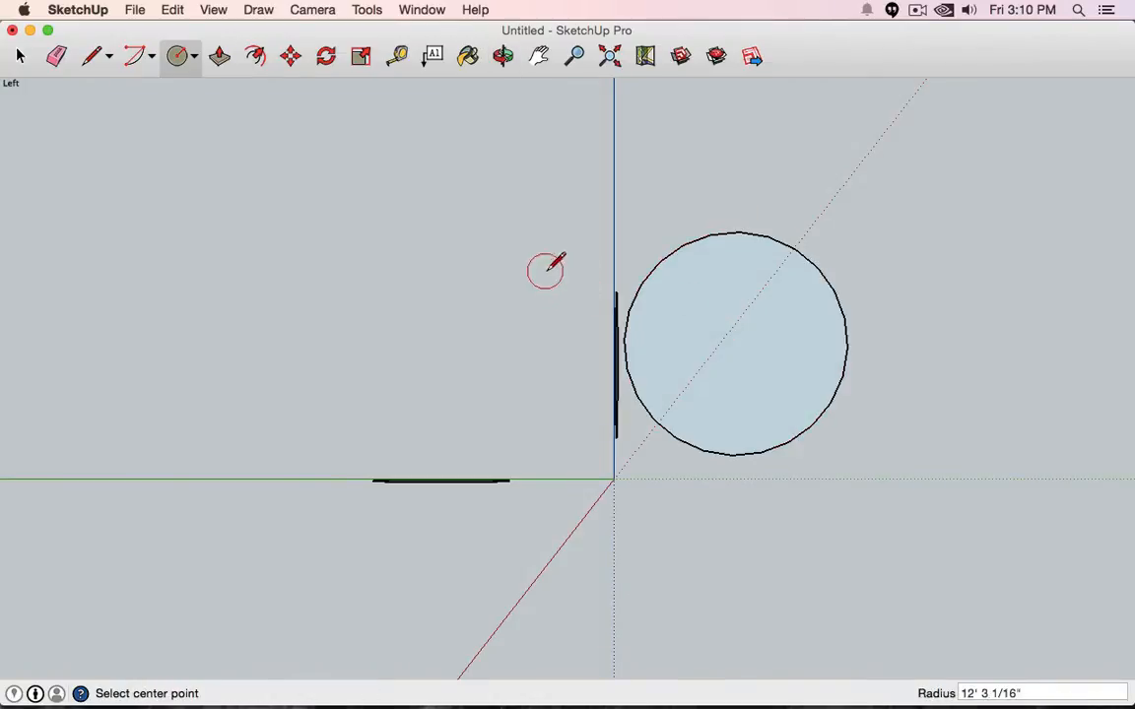
pyautogui.moveTo(544, 269)
pyautogui.mouseDown(button='middle')
pyautogui.moveTo(709, 355)
pyautogui.moveTo(955, 425)
pyautogui.moveTo(1013, 458)
pyautogui.moveTo(936, 575)
pyautogui.moveTo(765, 469)
pyautogui.moveTo(464, 421)
pyautogui.moveTo(216, 420)
pyautogui.moveTo(443, 487)
pyautogui.moveTo(919, 504)
pyautogui.moveTo(842, 530)
pyautogui.mouseUp(button='middle')
pyautogui.press('c')
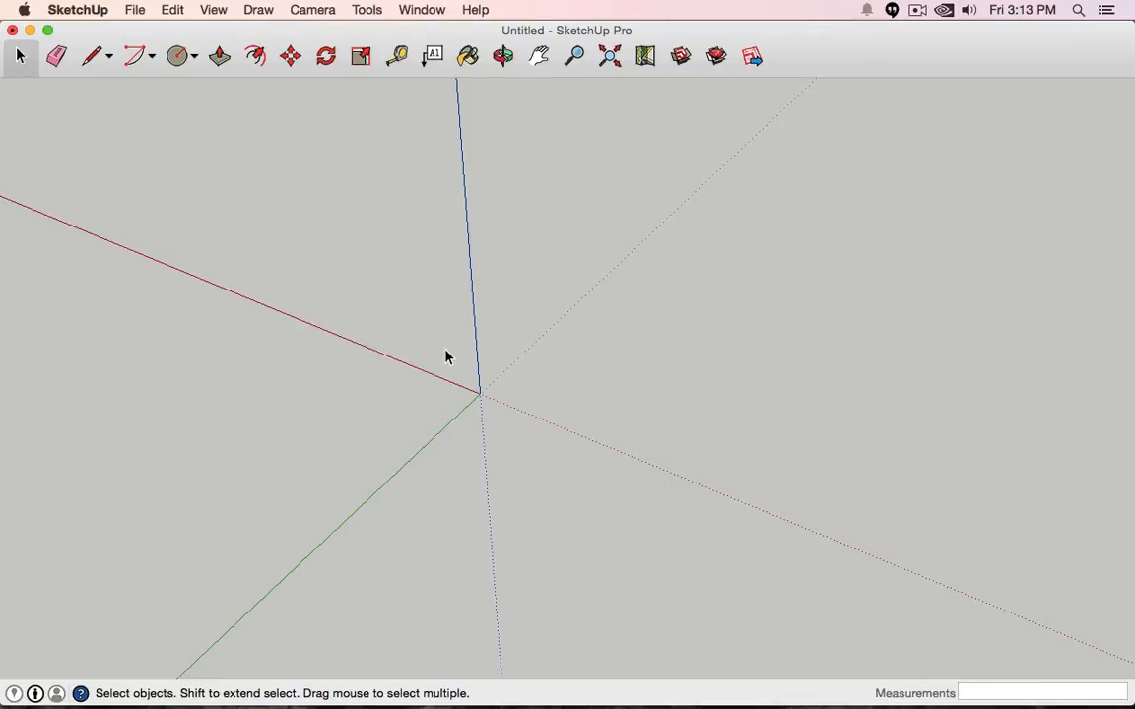
# - Draw a ground square of about 1053' per side between the dotted red and dotted green axes, near the origin
pyautogui.click(196, 57)
pyautogui.click(202, 85)
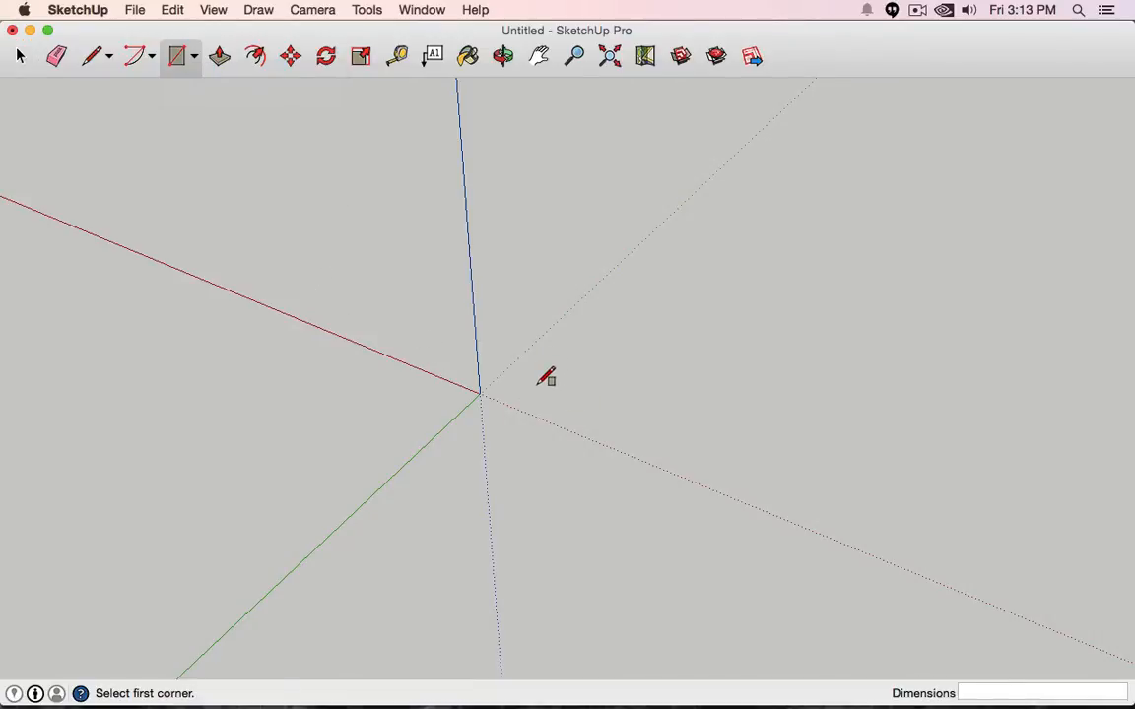
pyautogui.click(537, 386)
pyautogui.click(912, 326)
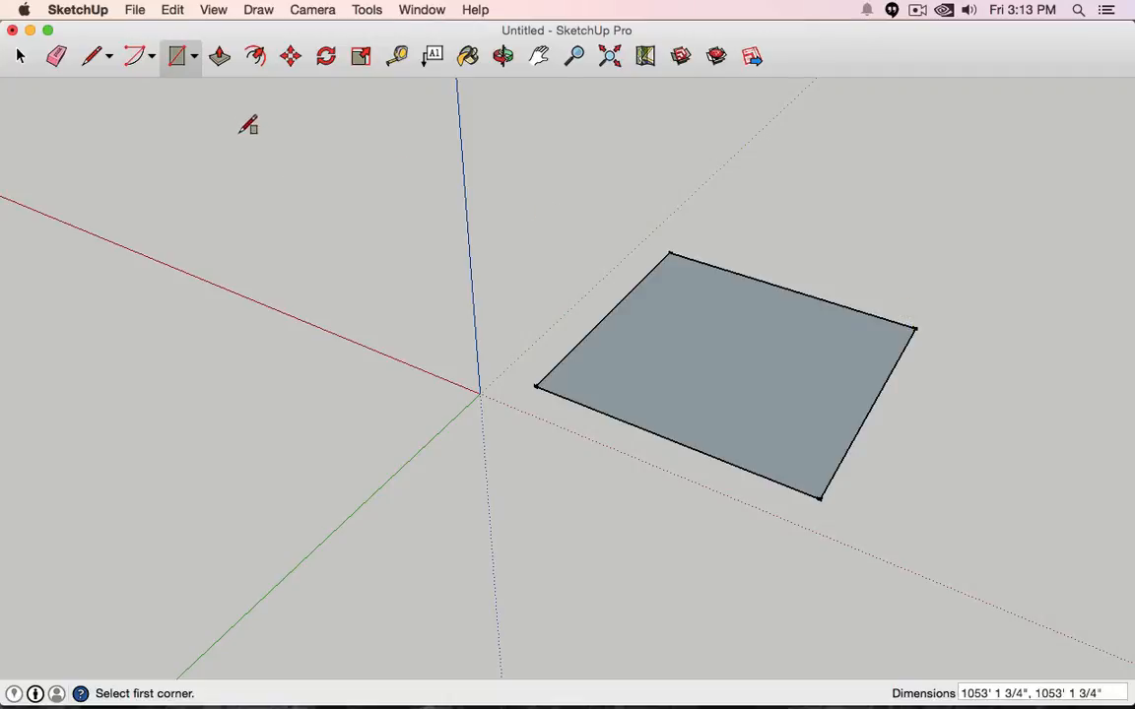
# - Draw a smaller rectangle of about 780' by 538' inside the ground square
pyautogui.click(661, 307)
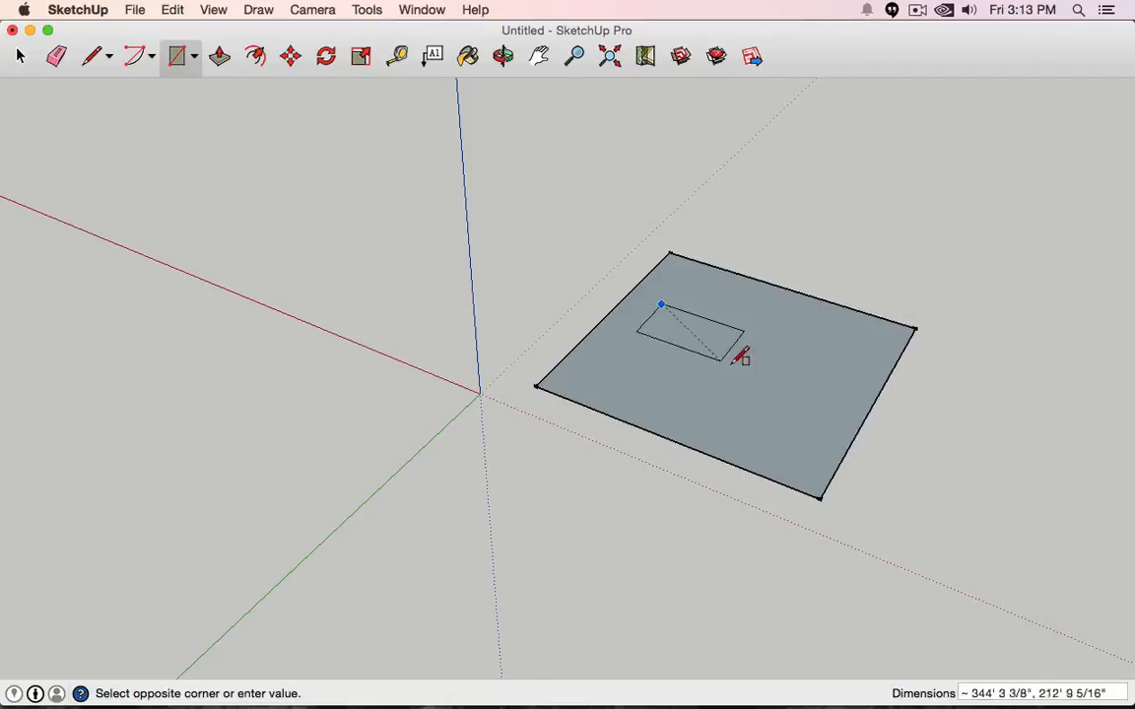
pyautogui.click(799, 454)
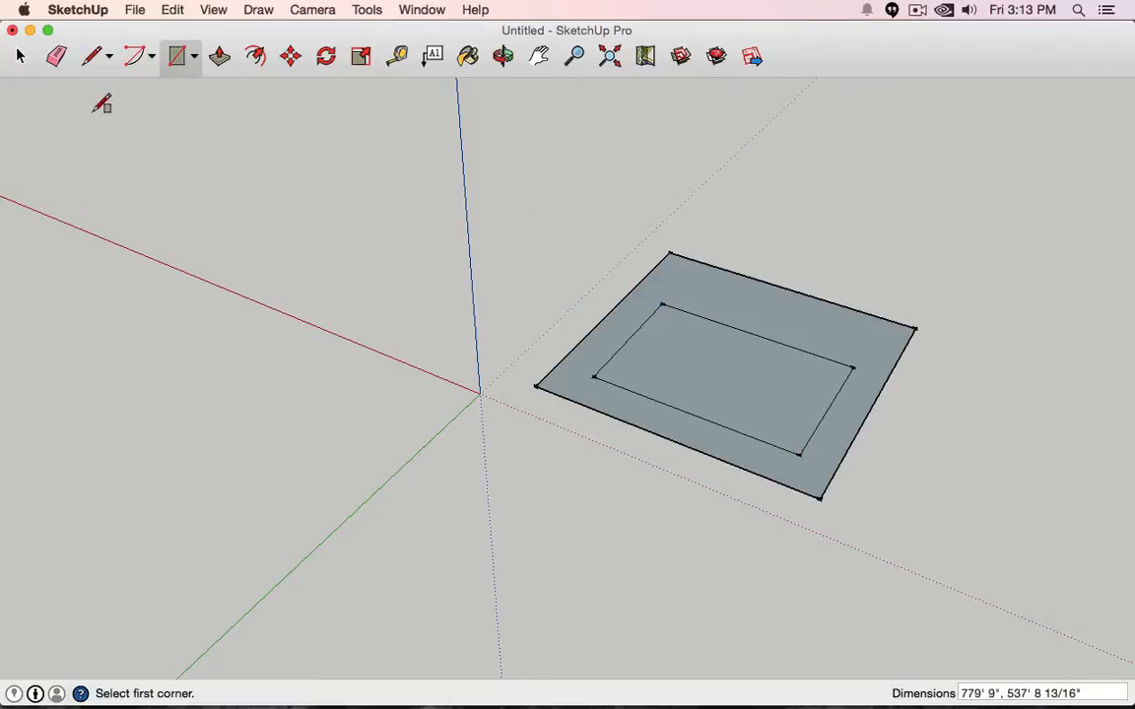
pyautogui.click(20, 57)
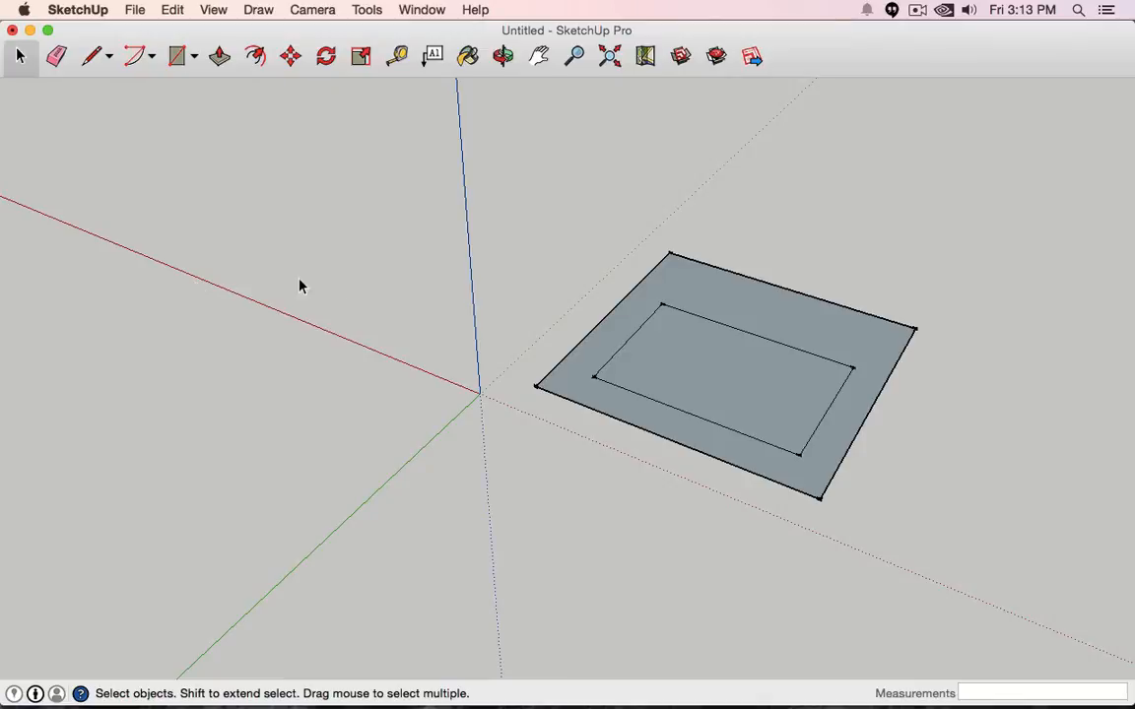
# - Select the square's outer border face and the inner rectangle's face in turn, clearing the selection each time
pyautogui.click(733, 306)
pyautogui.click(598, 262)
pyautogui.click(707, 371)
pyautogui.click(735, 190)
# - Draw a circle centred on the square's corner nearest the origin, with a radius of about 507', overlapping both rectangles
pyautogui.click(196, 57)
pyautogui.click(216, 147)
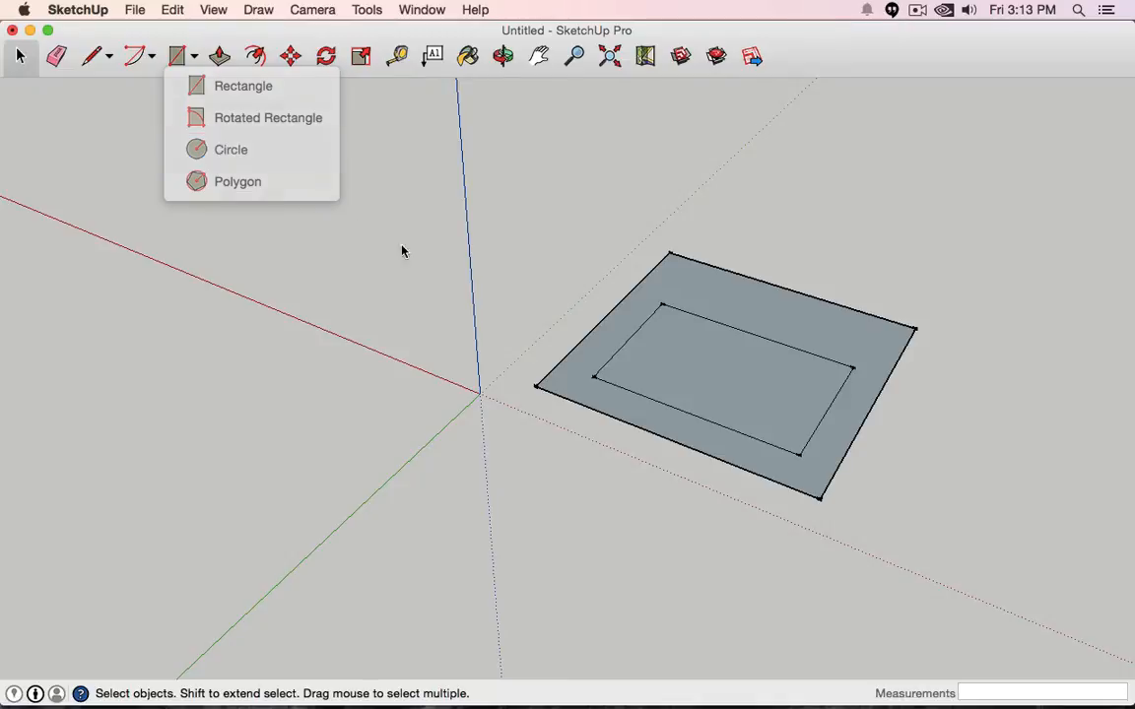
pyautogui.click(535, 386)
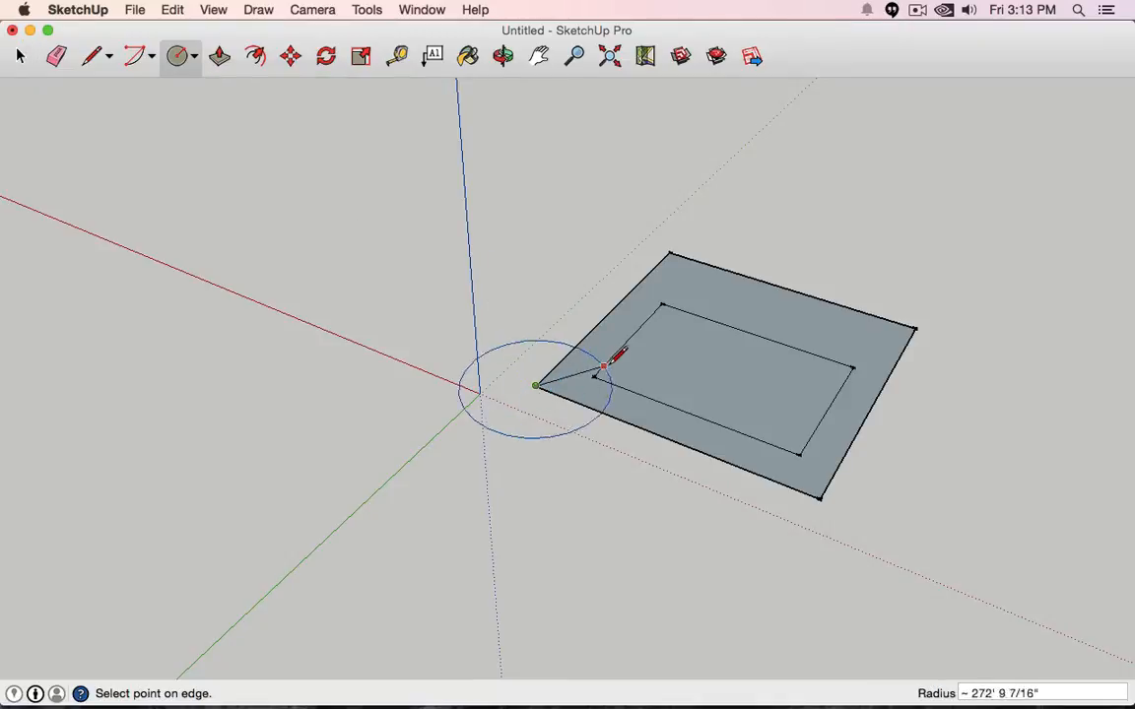
pyautogui.click(672, 362)
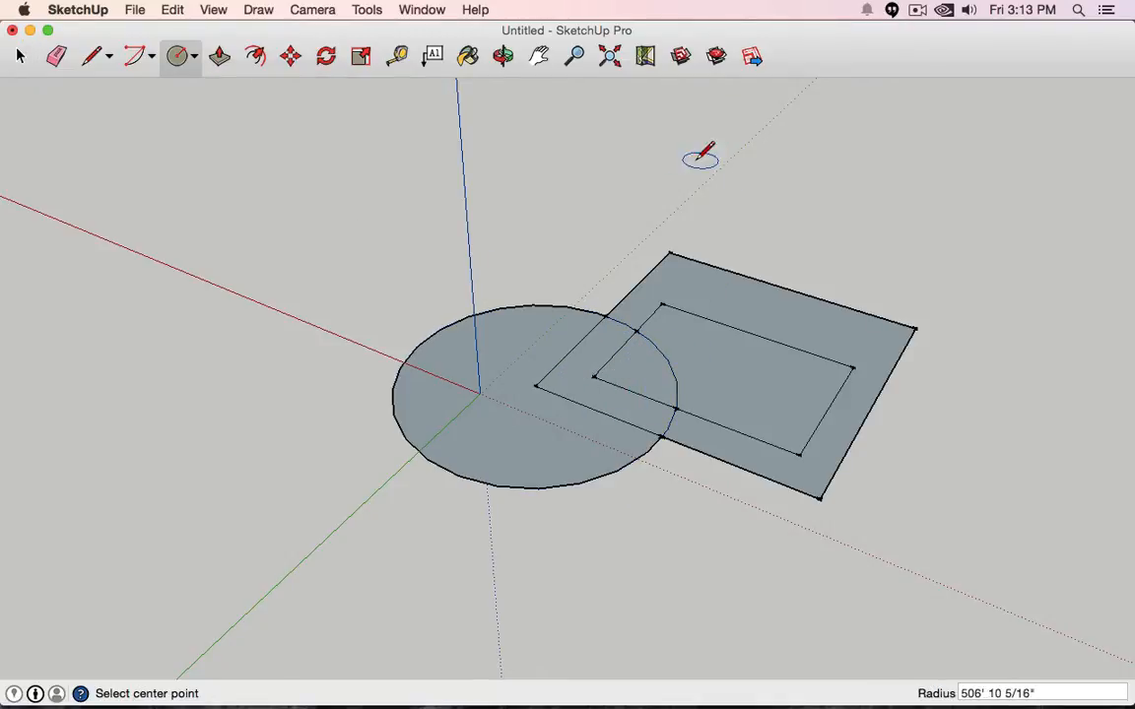
pyautogui.click(20, 56)
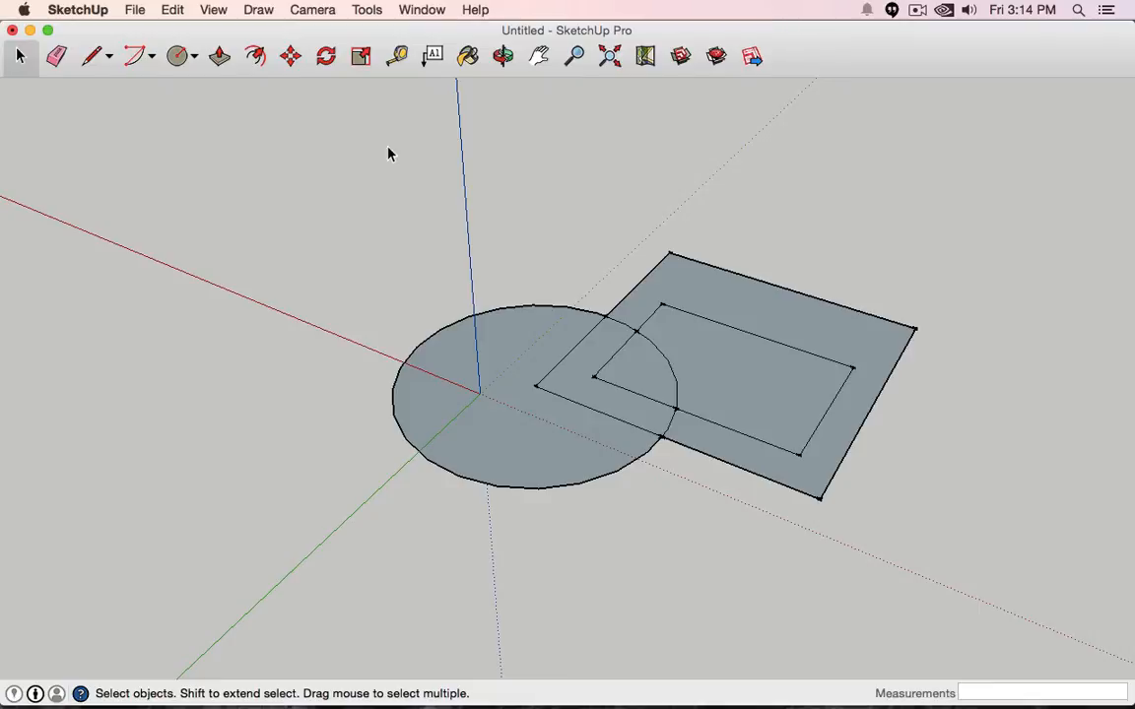
# - Push/Pull the border face outside the circle up about 515' and the L-shaped border strip inside the circle up about 250'
pyautogui.click(219, 56)
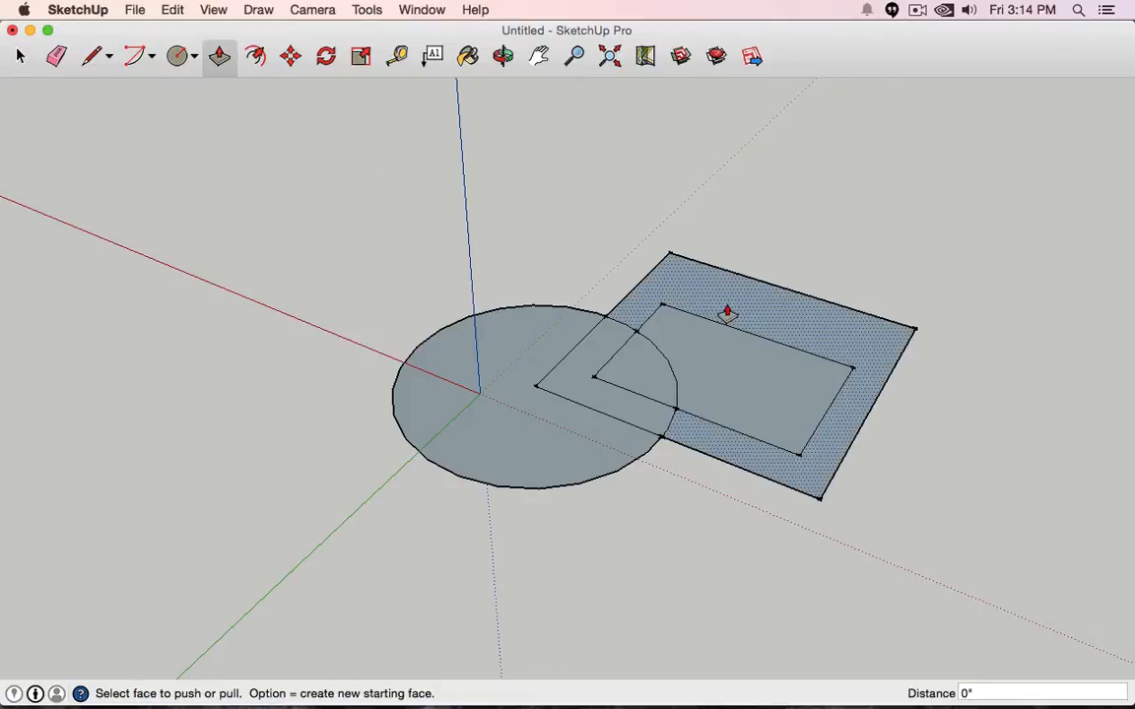
pyautogui.moveTo(730, 302); pyautogui.dragTo(740, 187)
pyautogui.moveTo(362, 305); pyautogui.dragTo(988, 329, button='middle')
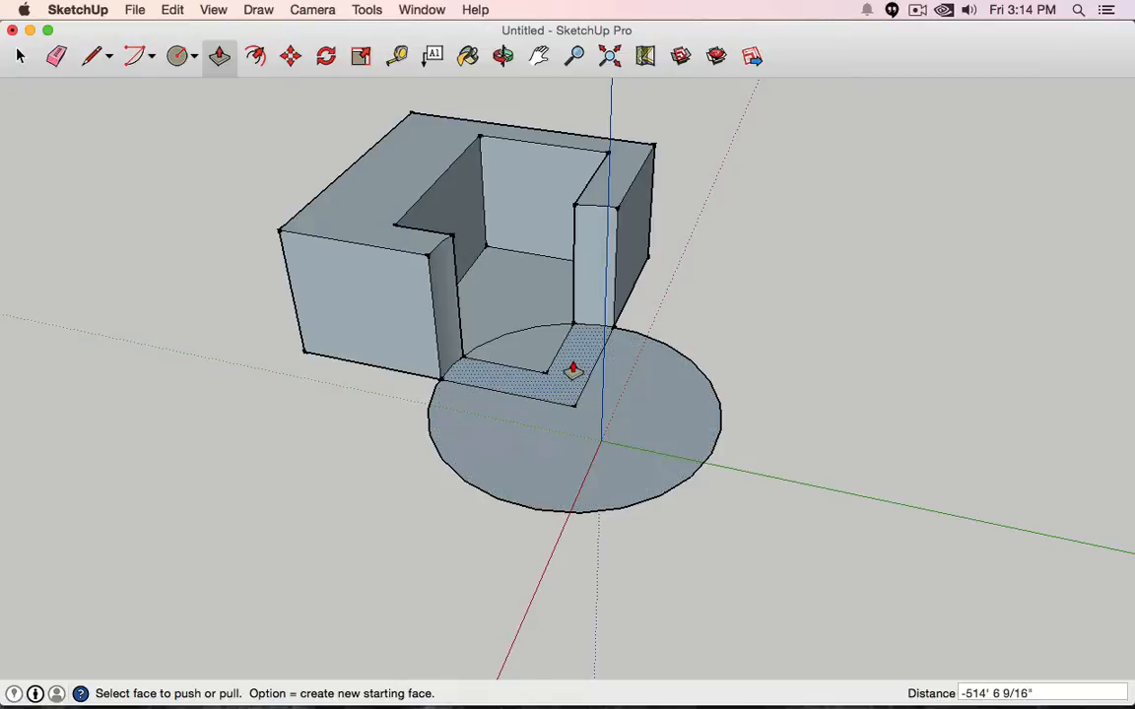
pyautogui.moveTo(573, 370); pyautogui.dragTo(575, 311)
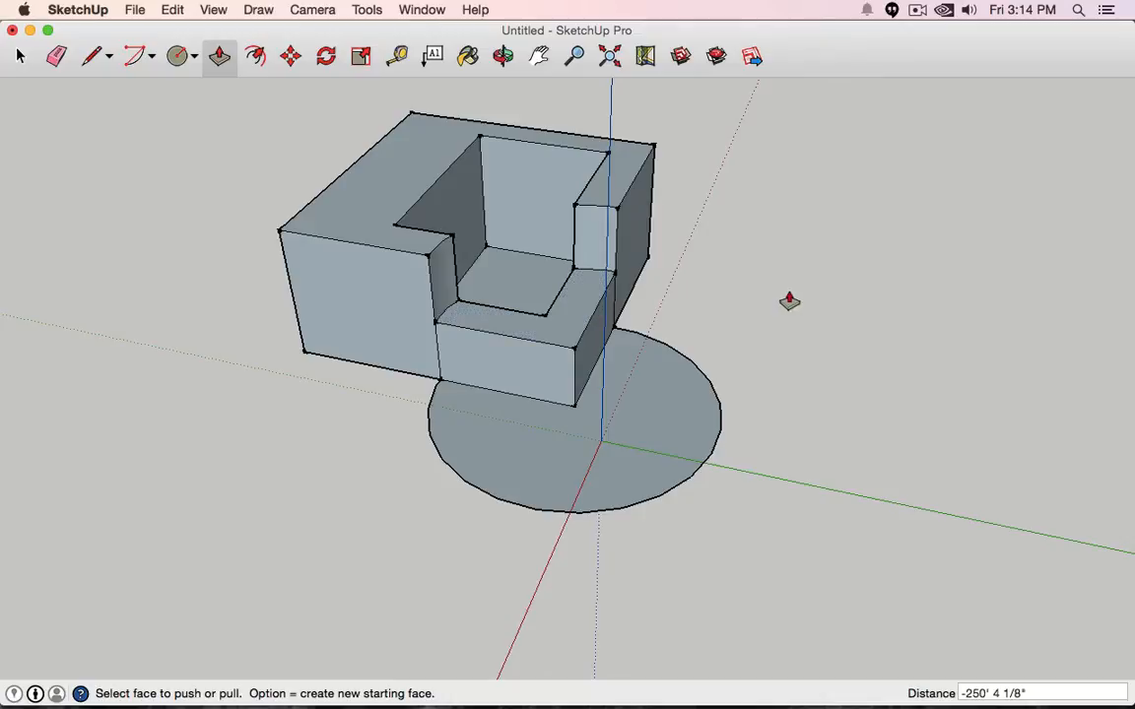
# - Pull the circle's remaining outer face up, and push it back down about 114' to leave a thin disc
pyautogui.moveTo(789, 301); pyautogui.dragTo(448, 258, button='middle')
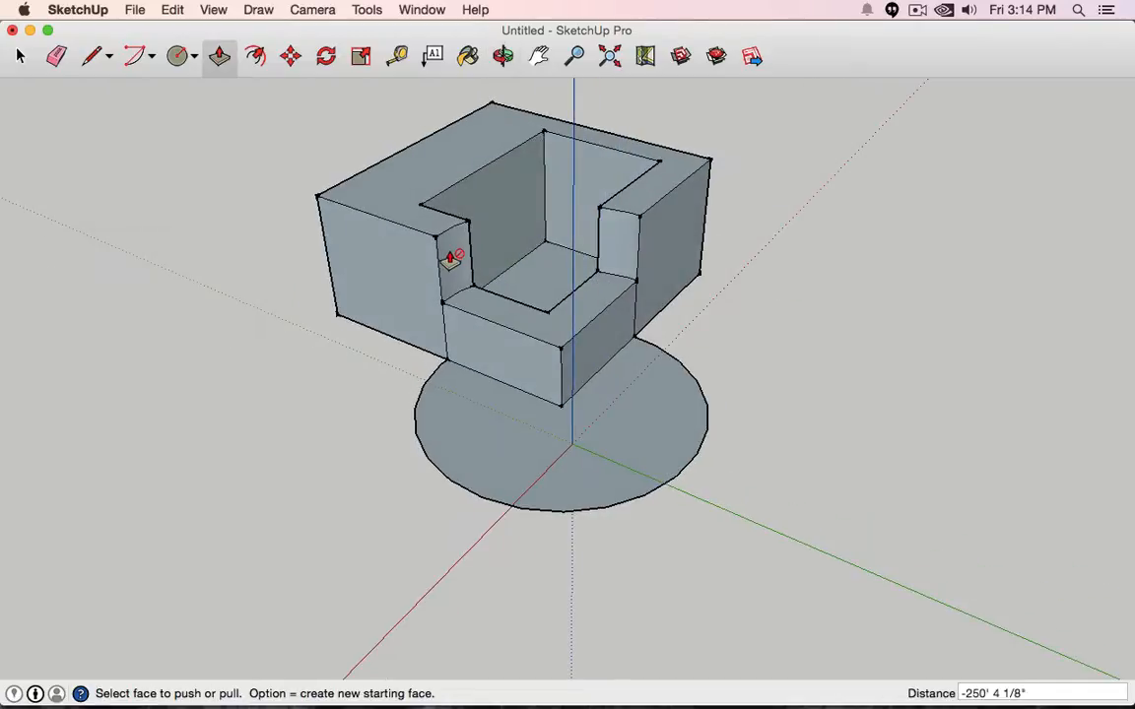
pyautogui.moveTo(474, 444); pyautogui.dragTo(484, 399)
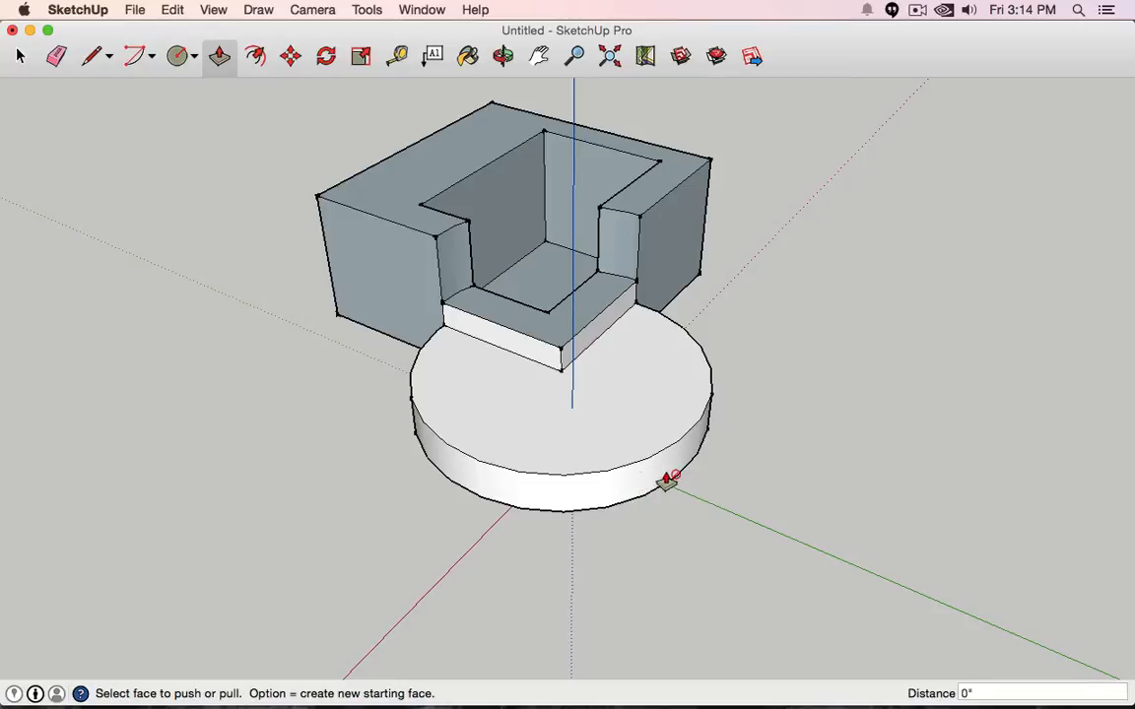
pyautogui.moveTo(637, 394); pyautogui.dragTo(635, 411)
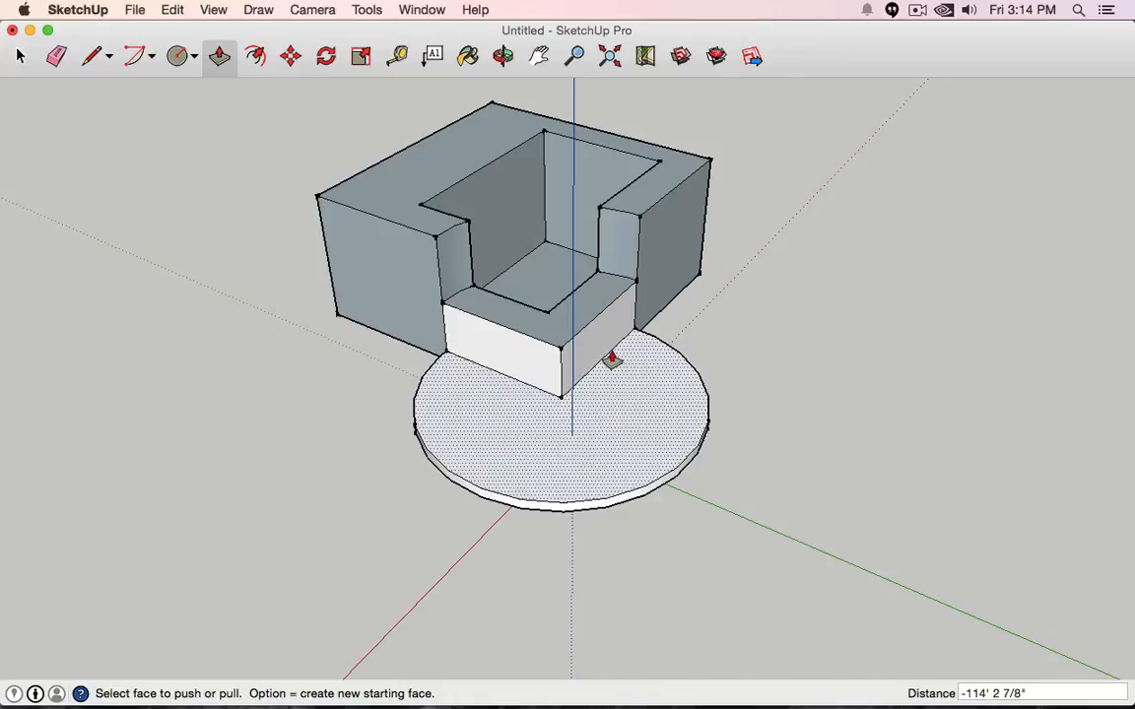
# - Push the low corner block's green-side outer face in about 47' 7" and try pulling its red-side outer face out equally far
pyautogui.moveTo(599, 351); pyautogui.dragTo(531, 350)
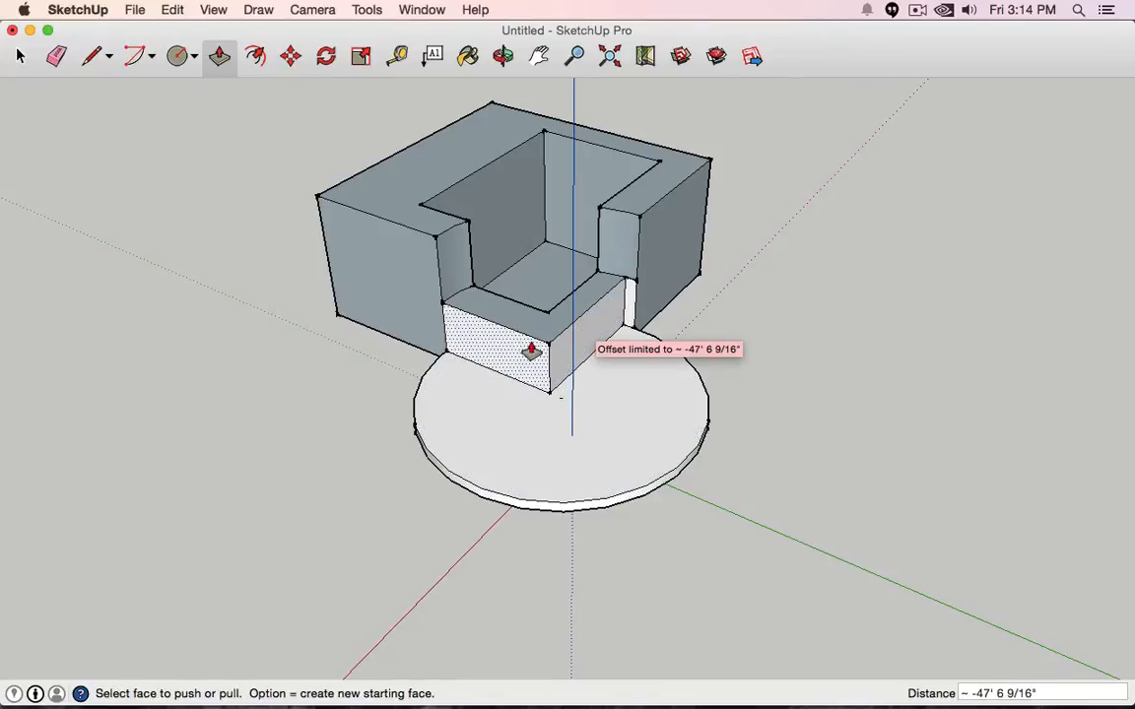
pyautogui.click(514, 359)
pyautogui.click(497, 377)
pyautogui.click(485, 355)
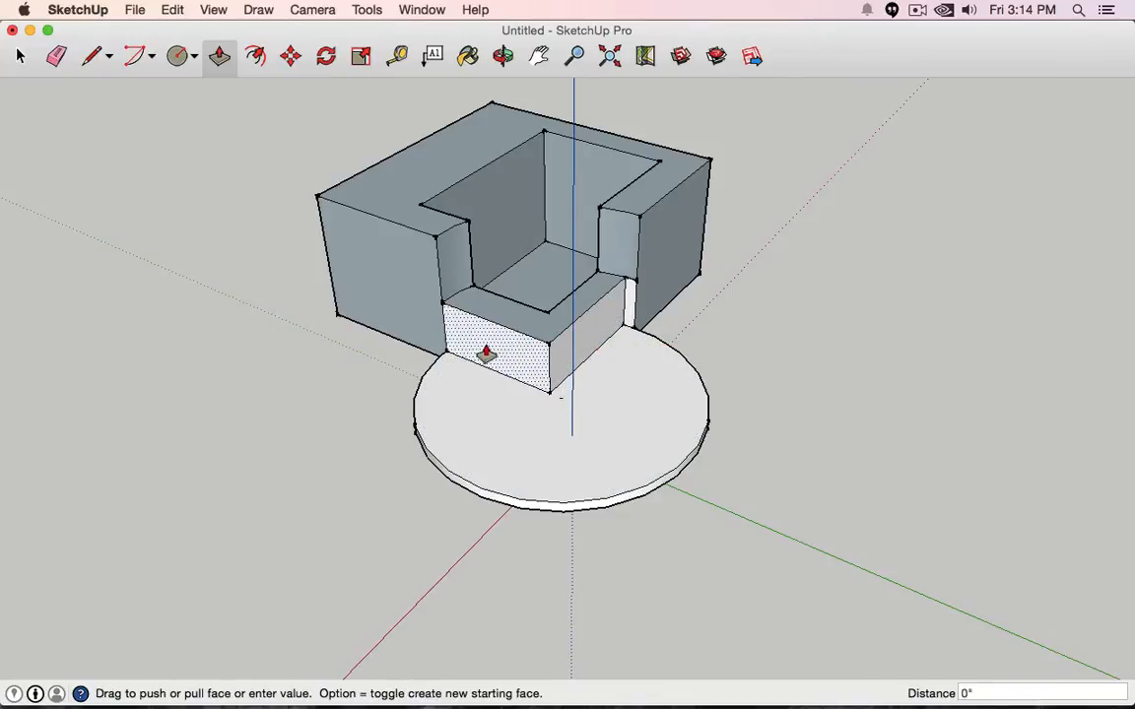
pyautogui.moveTo(506, 347); pyautogui.dragTo(362, 403)
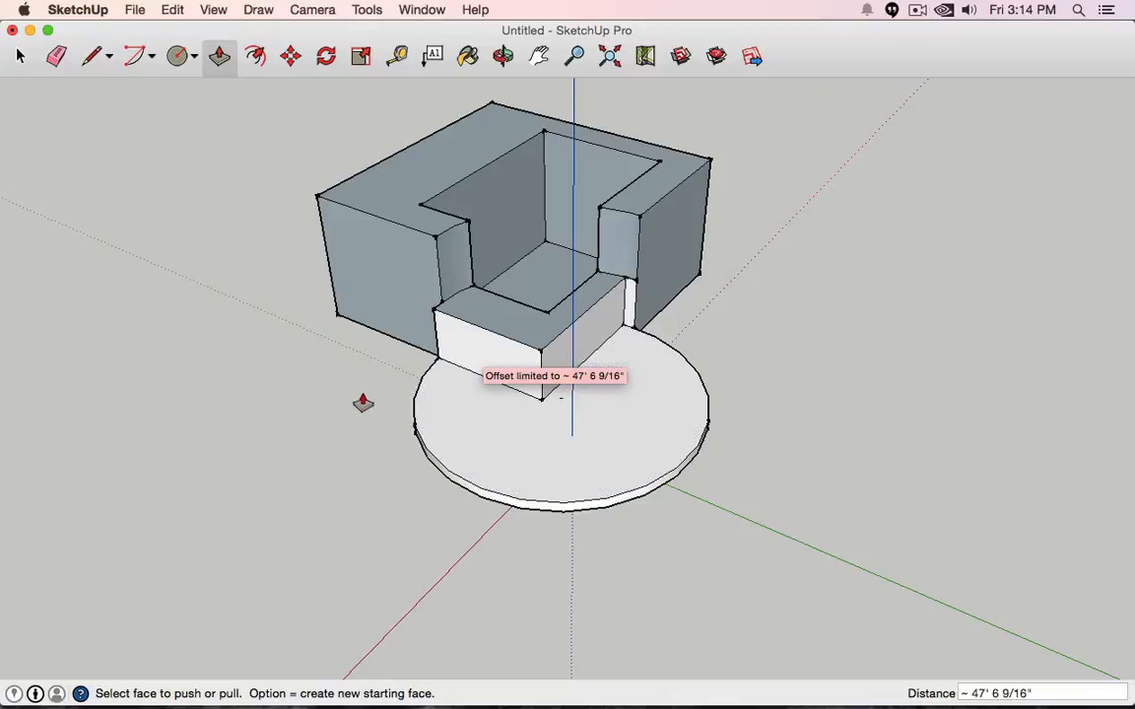
pyautogui.click(482, 341)
# - Thin the low corner block's two walls by pushing their inner faces outward, the first by about 57' 11"
pyautogui.moveTo(528, 313); pyautogui.dragTo(570, 418, button='middle')
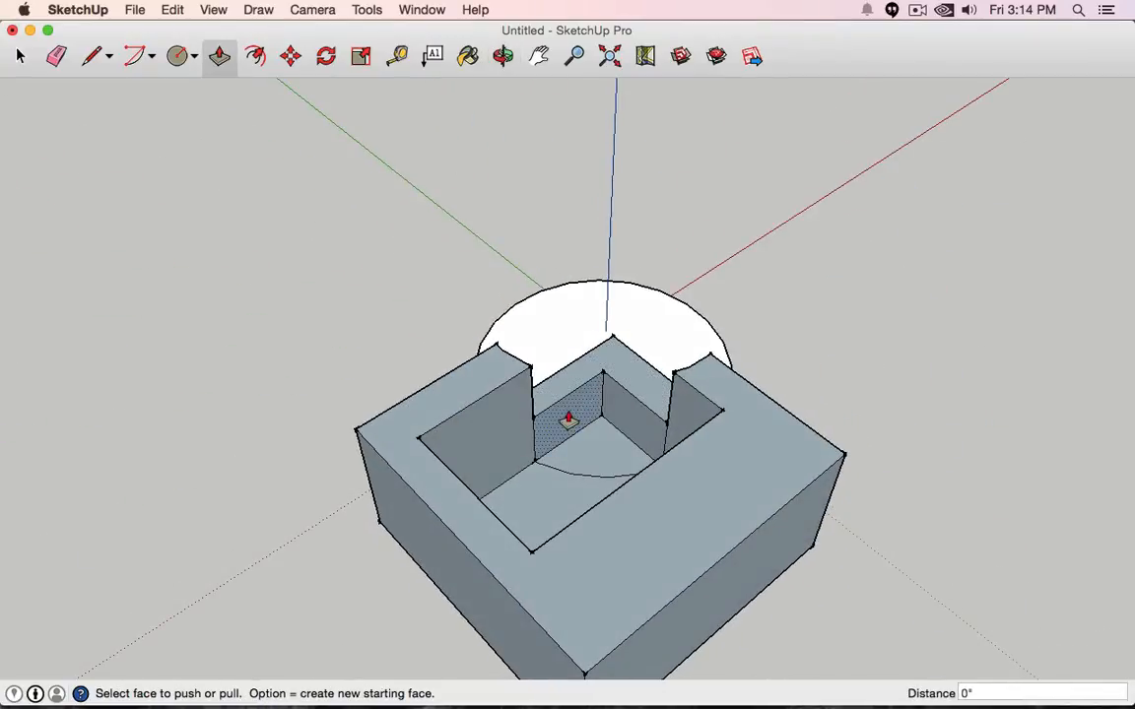
pyautogui.click(568, 418)
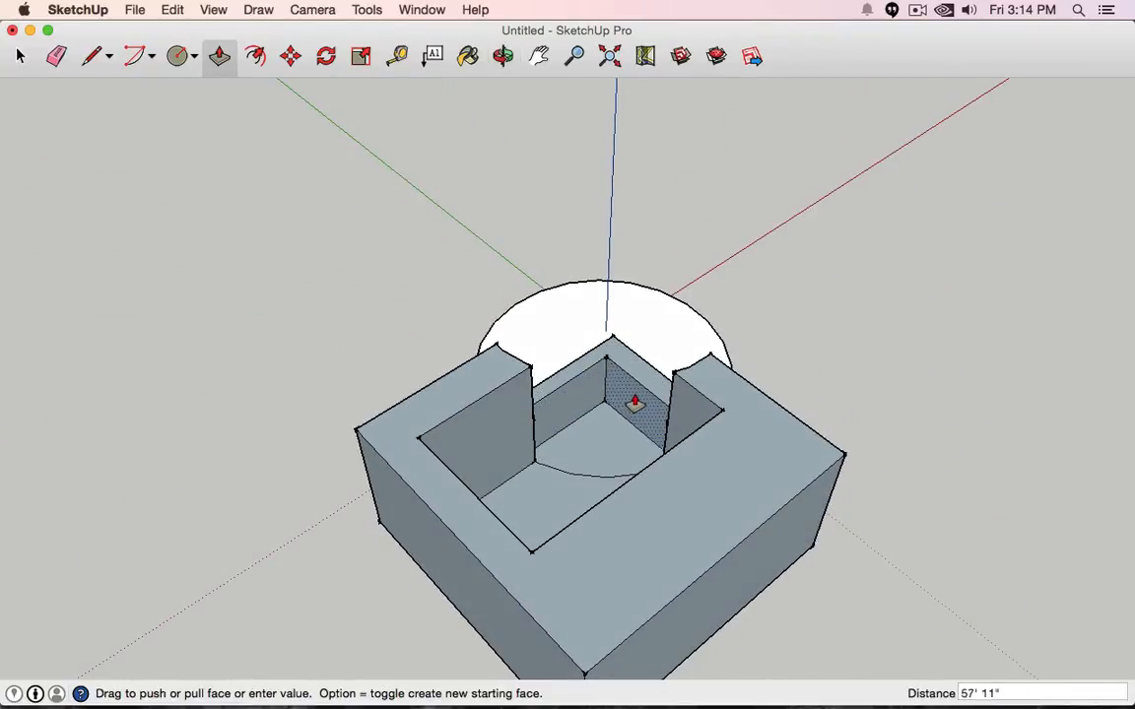
pyautogui.click(591, 397)
# - Thin the tall block's far walls by pushing back their inner faces, starting with the dotted-green-side wall by about 246'
pyautogui.moveTo(481, 395); pyautogui.dragTo(785, 376, button='middle')
pyautogui.click(523, 195)
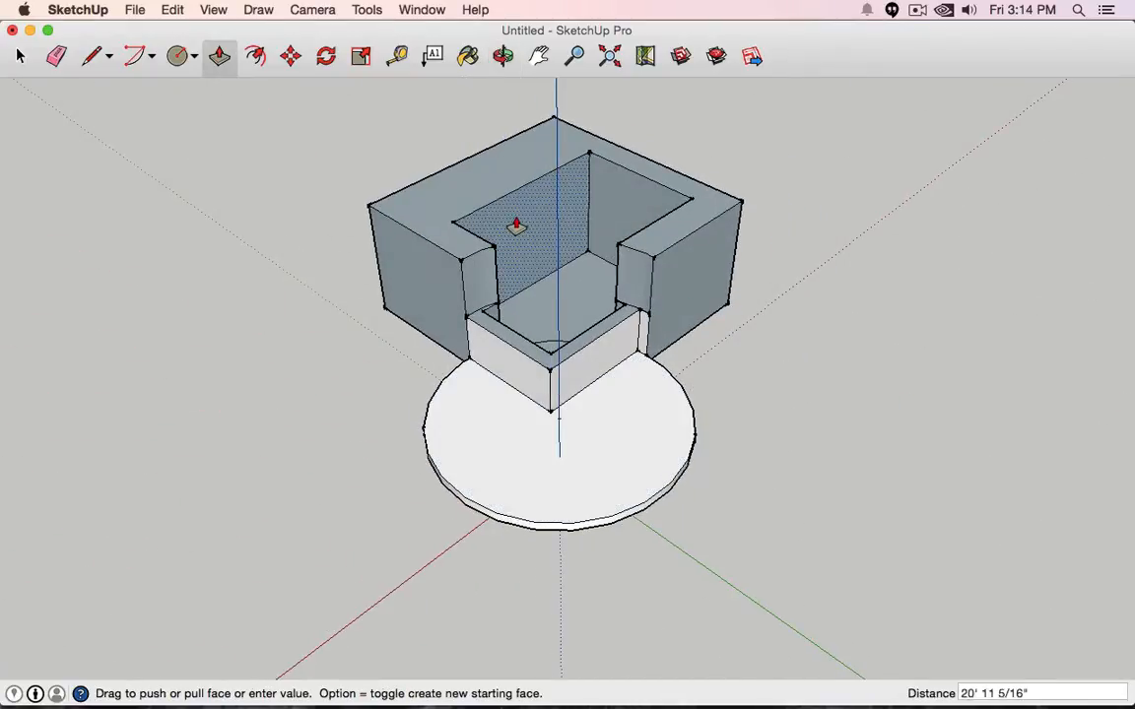
pyautogui.click(486, 212)
pyautogui.moveTo(487, 213); pyautogui.dragTo(527, 337, button='middle')
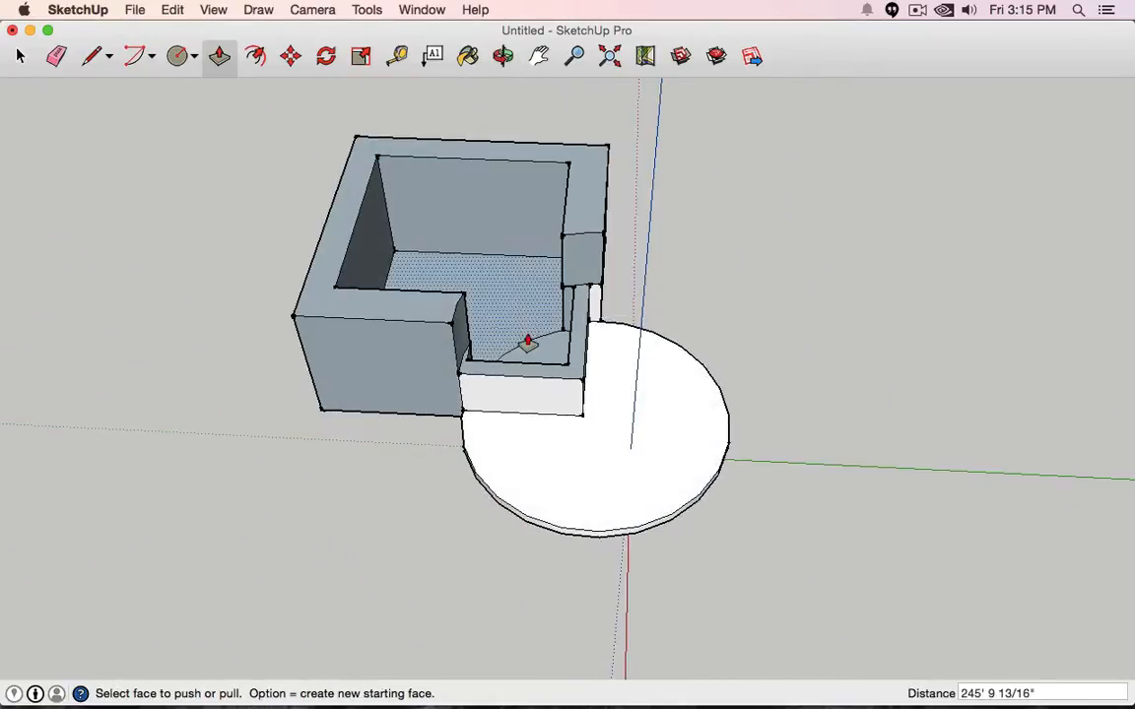
pyautogui.click(491, 213)
pyautogui.click(394, 236)
pyautogui.click(394, 236)
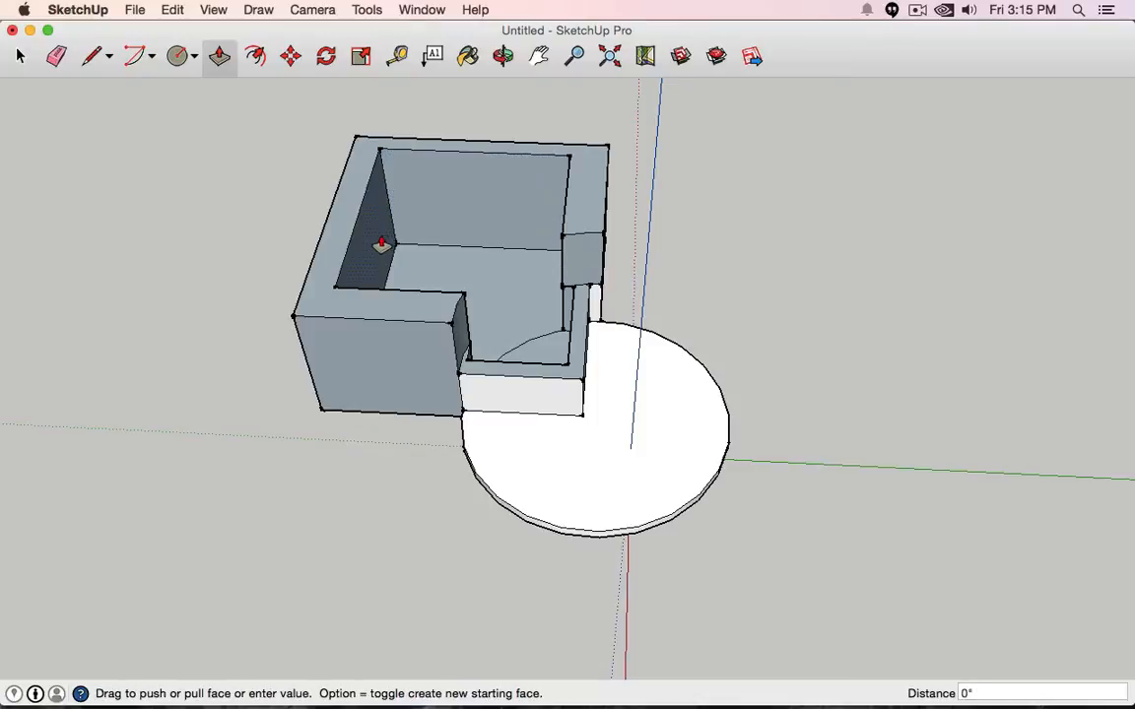
pyautogui.click(374, 245)
# - Try pushing and pulling the inner faces of the tall block's two walls that adjoin the circle
pyautogui.moveTo(374, 245); pyautogui.dragTo(430, 283, button='middle')
pyautogui.click(445, 281)
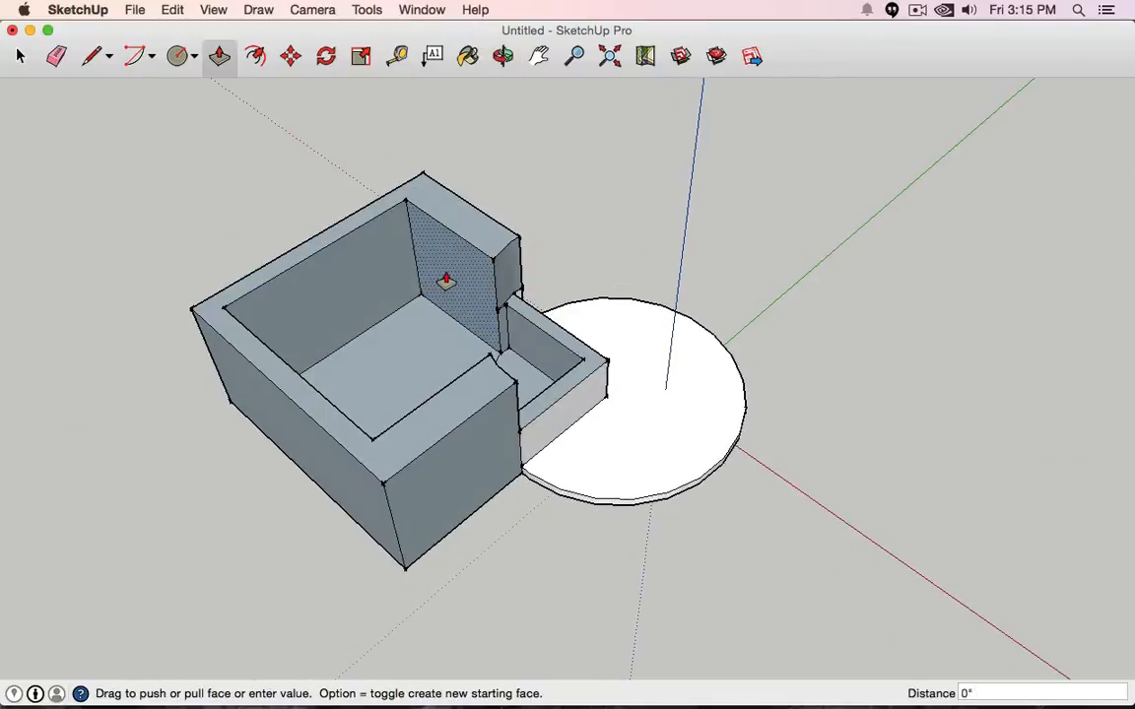
pyautogui.click(493, 268)
pyautogui.moveTo(559, 302); pyautogui.dragTo(659, 253, button='middle')
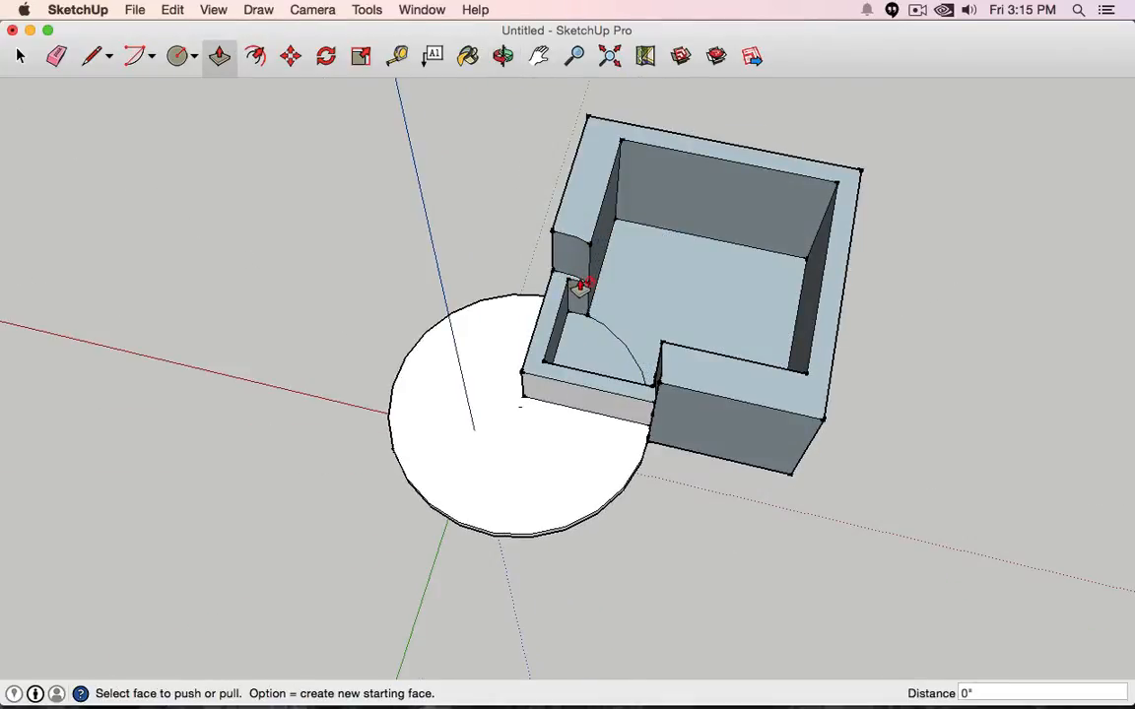
pyautogui.click(597, 240)
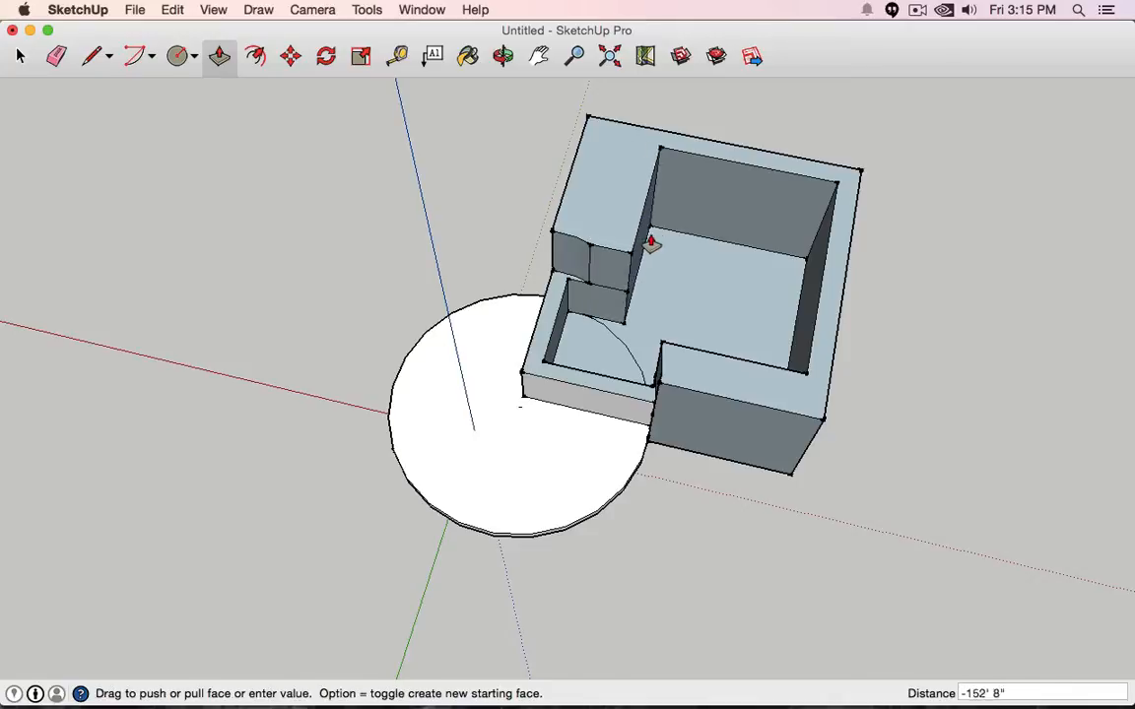
pyautogui.click(558, 233)
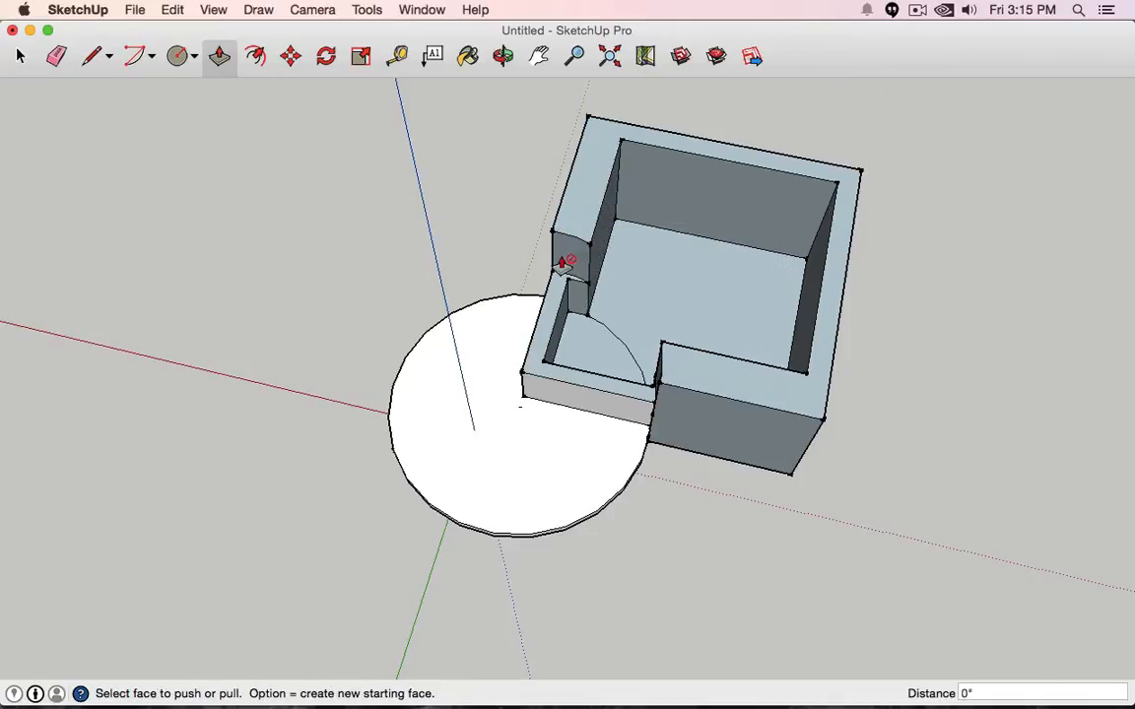
# - Push the inner face of the tall block's far dotted-green-side wall outward by about 47' 2" and leave Push/Pull
pyautogui.click(684, 190)
pyautogui.click(689, 187)
pyautogui.moveTo(471, 274); pyautogui.dragTo(654, 240, button='middle')
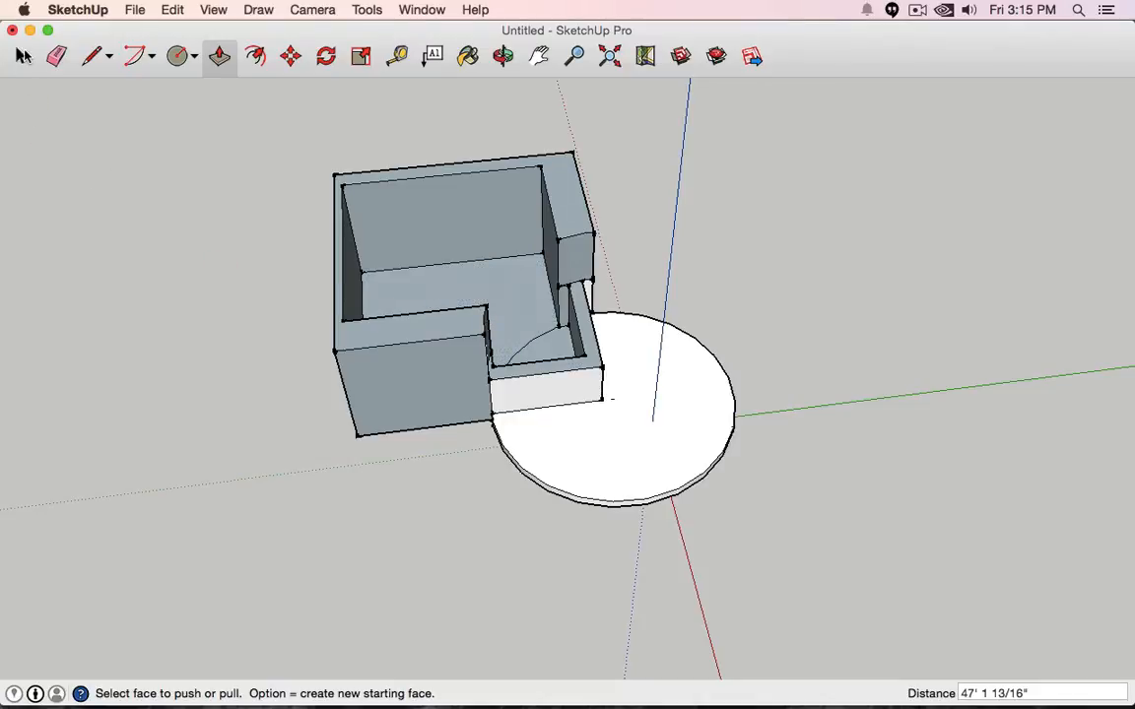
pyautogui.click(20, 57)
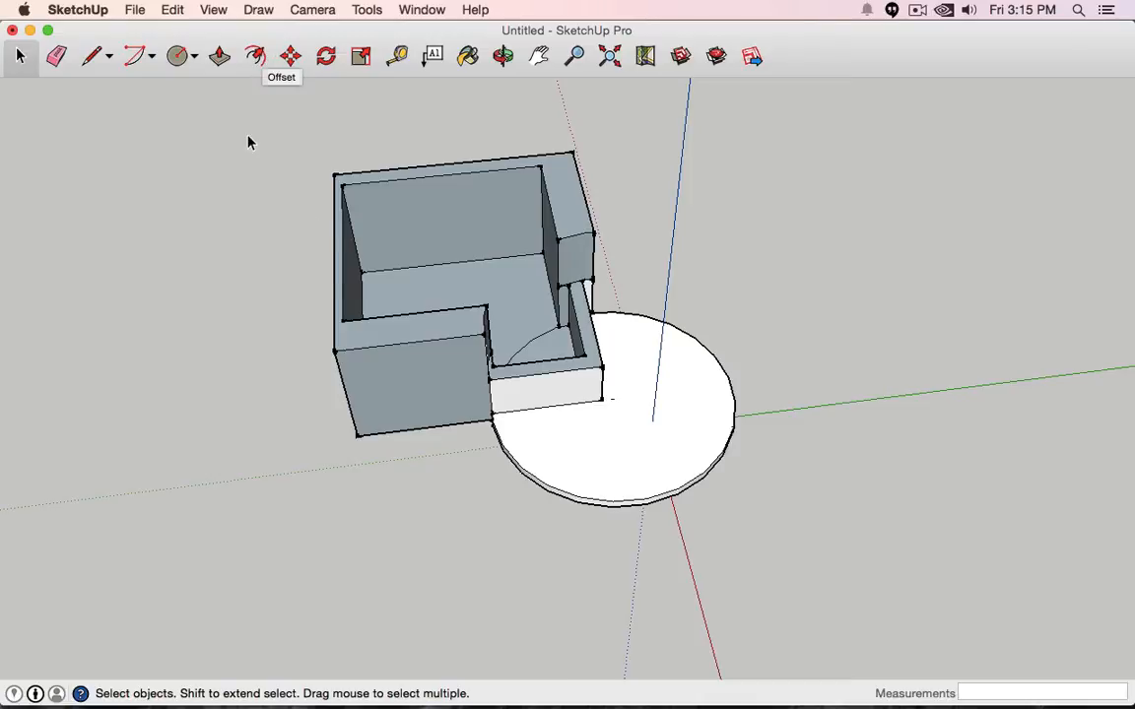
# - Delete the whole walled block and circle model to clear the drawing area
pyautogui.moveTo(248, 143); pyautogui.dragTo(868, 596)
pyautogui.press('Delete')
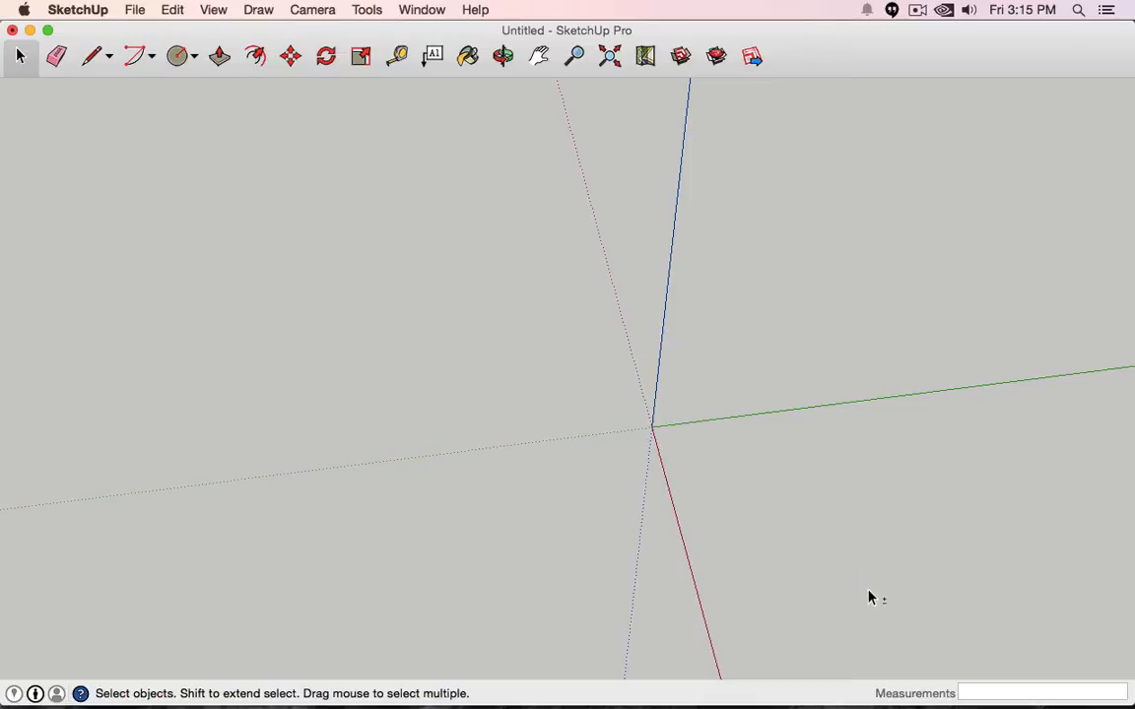
pyautogui.moveTo(640, 413); pyautogui.dragTo(797, 380, button='middle')
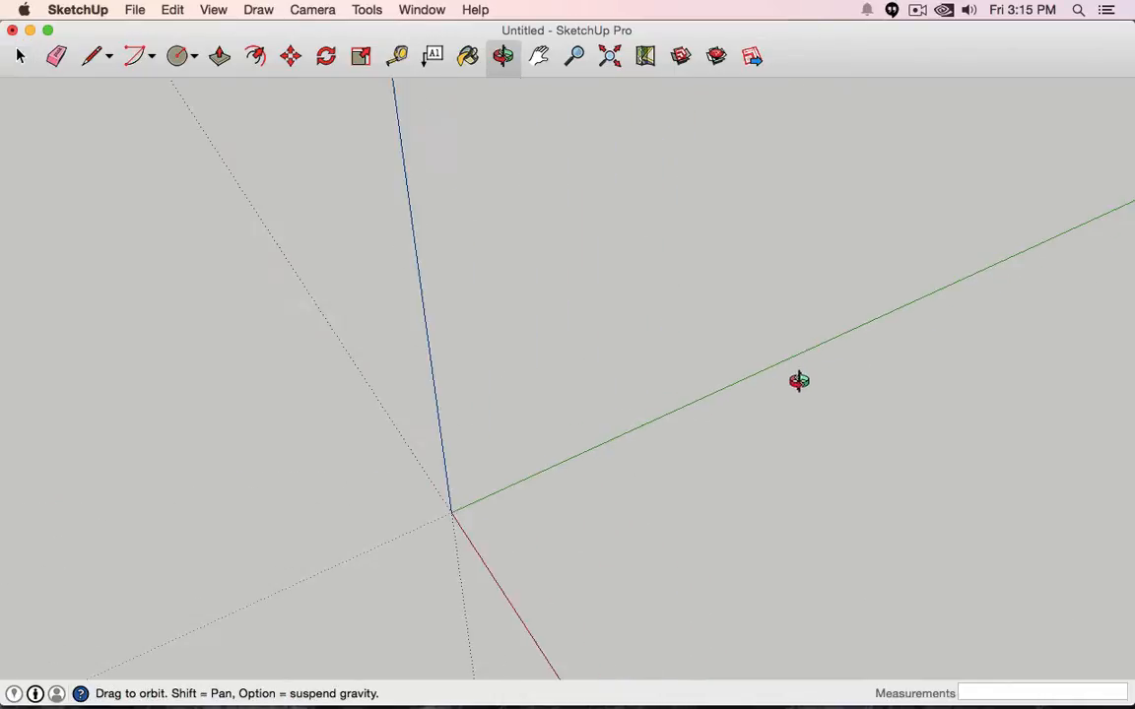
pyautogui.scroll(2, 760, 439)
pyautogui.scroll(-6, 761, 439)
pyautogui.moveTo(703, 532); pyautogui.dragTo(610, 311, button='middle')
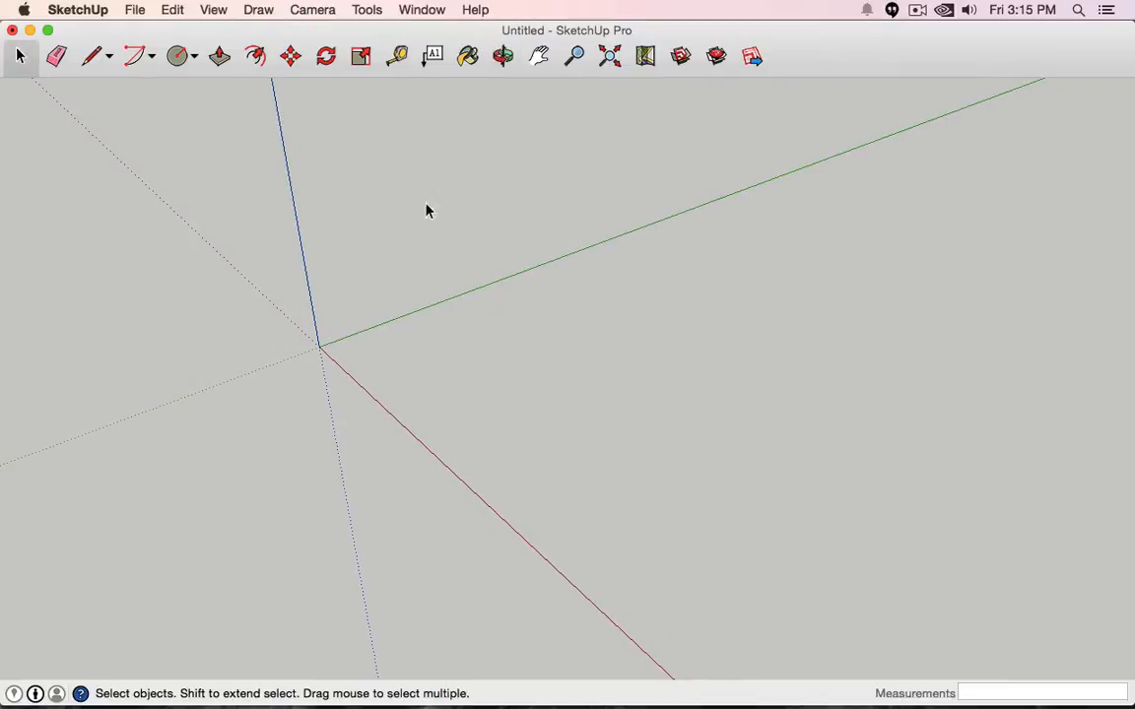
# - Draw a 10' line parallel to the green axis and end the line chain
pyautogui.click(149, 59)
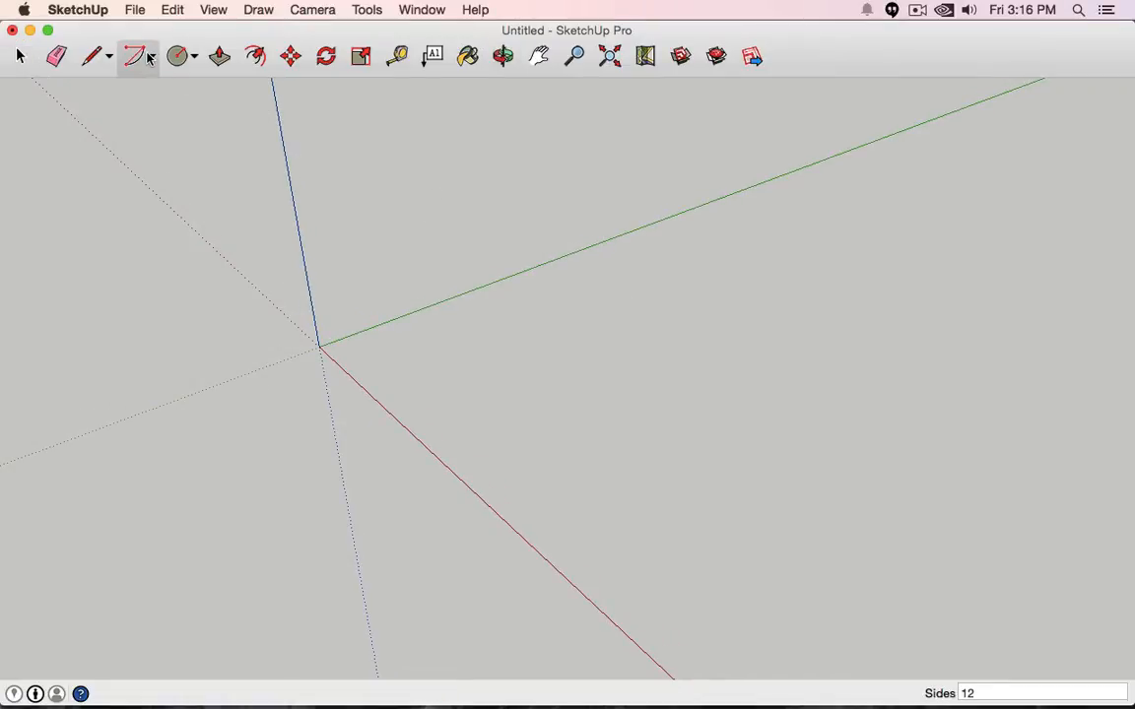
pyautogui.click(148, 59)
pyautogui.click(123, 83)
pyautogui.click(95, 53)
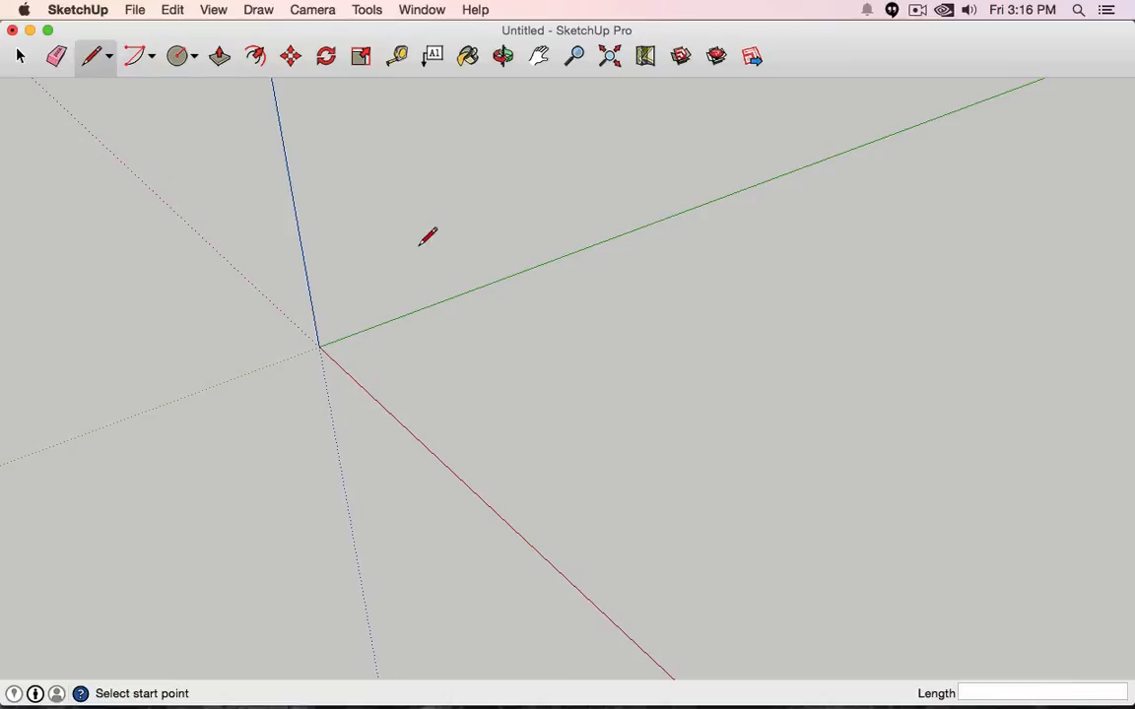
pyautogui.click(436, 364)
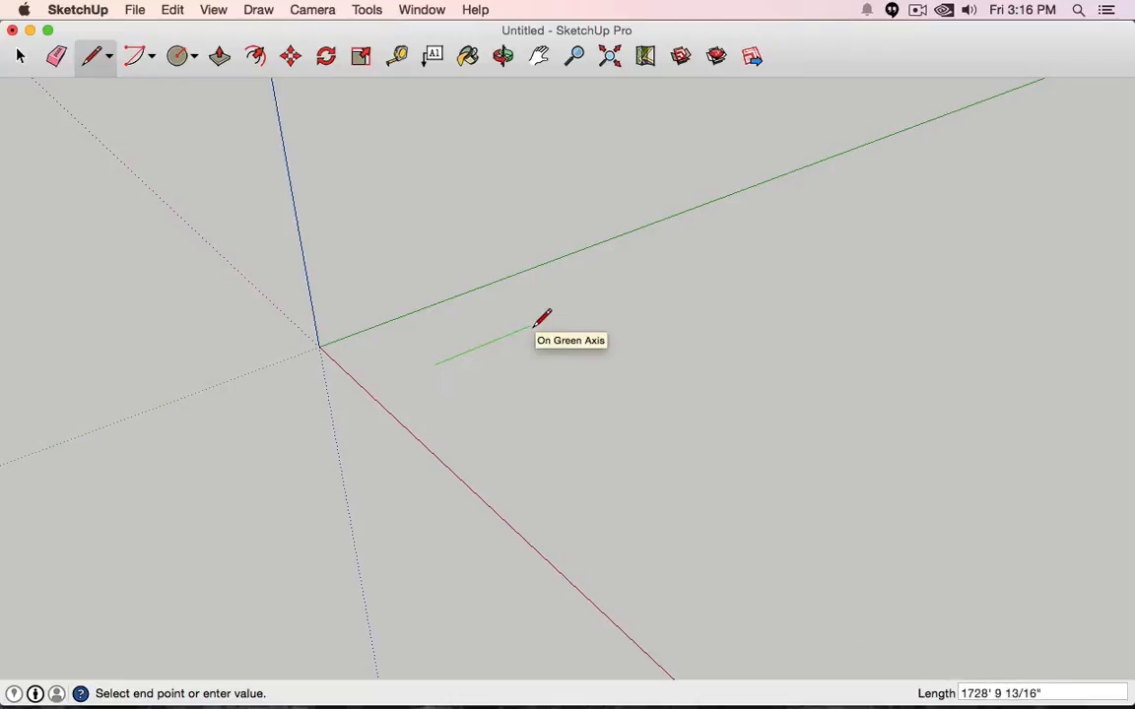
pyautogui.write('10')
pyautogui.scroll(5, 453, 345)
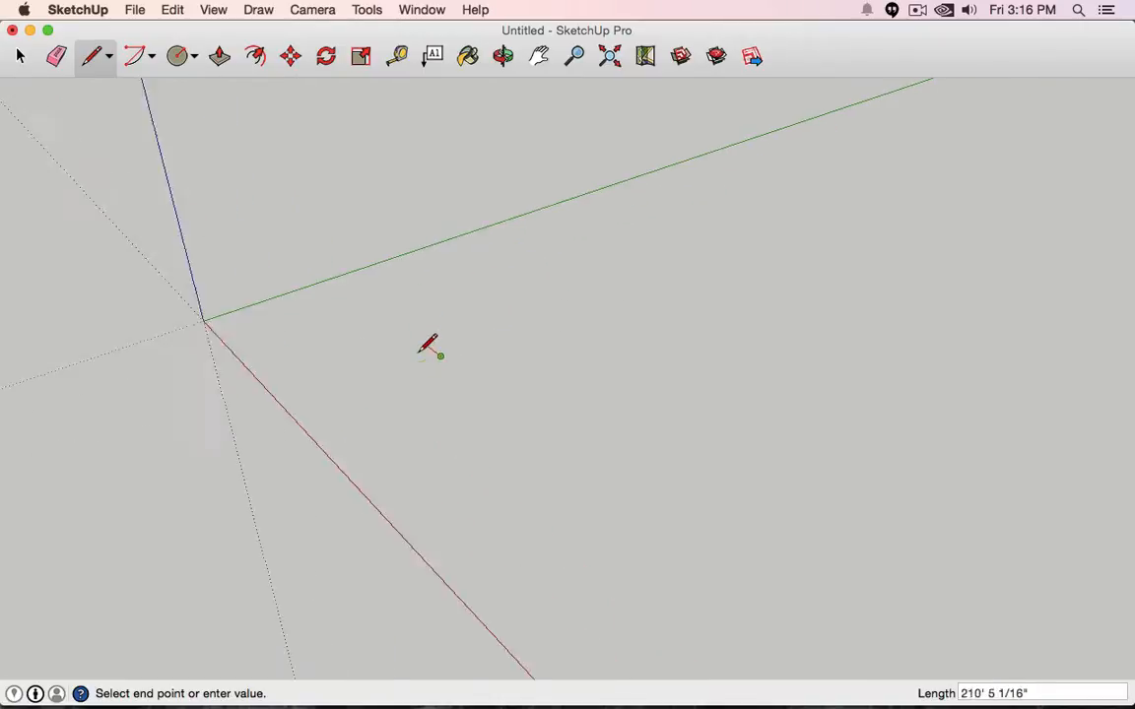
pyautogui.scroll(3, 460, 360)
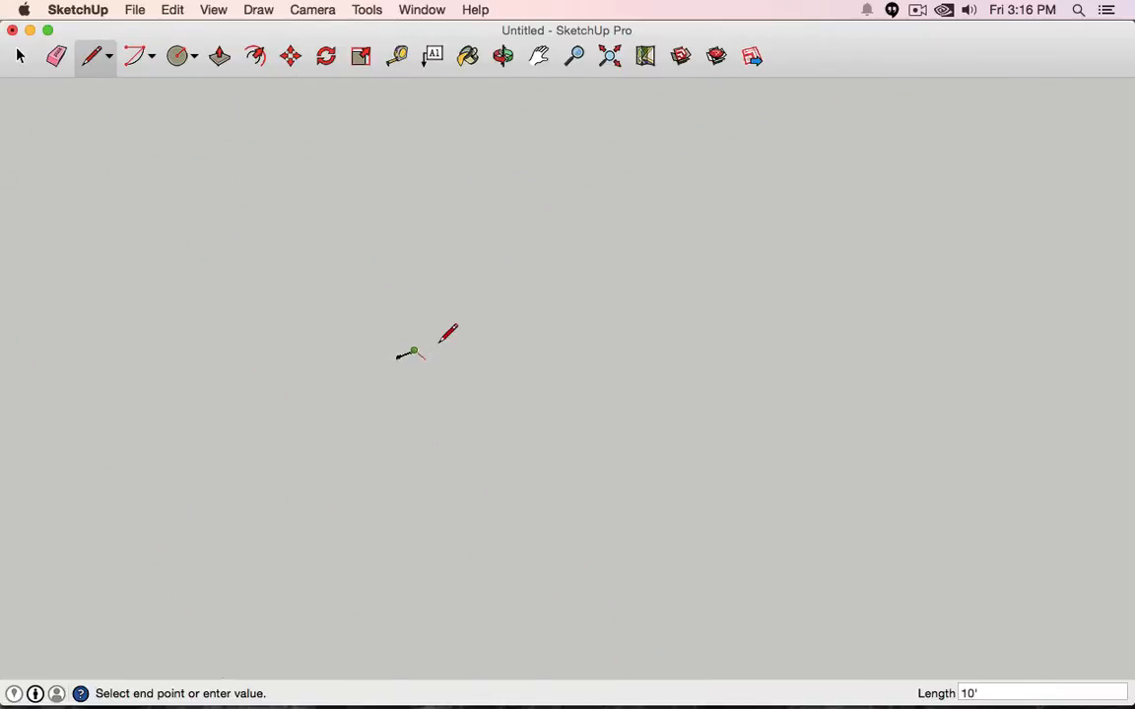
pyautogui.press('Escape')
# - Delete the short 10' line
pyautogui.click(18, 57)
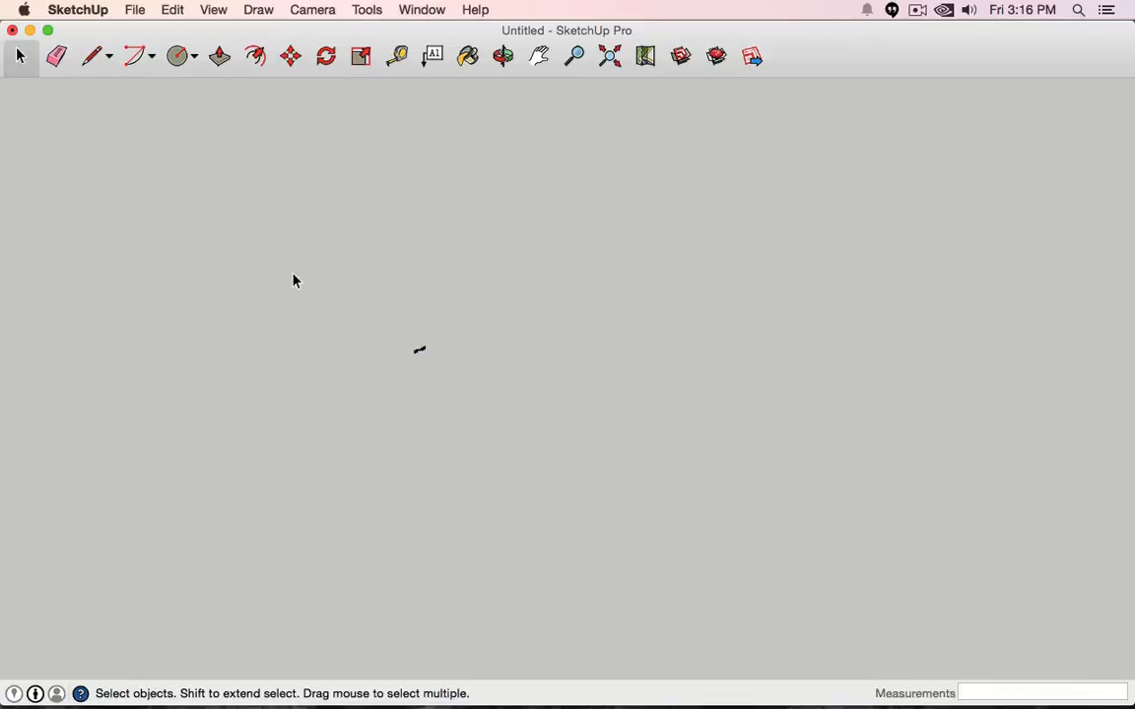
pyautogui.moveTo(294, 279); pyautogui.dragTo(453, 443)
pyautogui.press('Delete')
# - Draw two connected lines near the origin, 10' along the green axis and 20' along the red axis
pyautogui.scroll(-5, 451, 390)
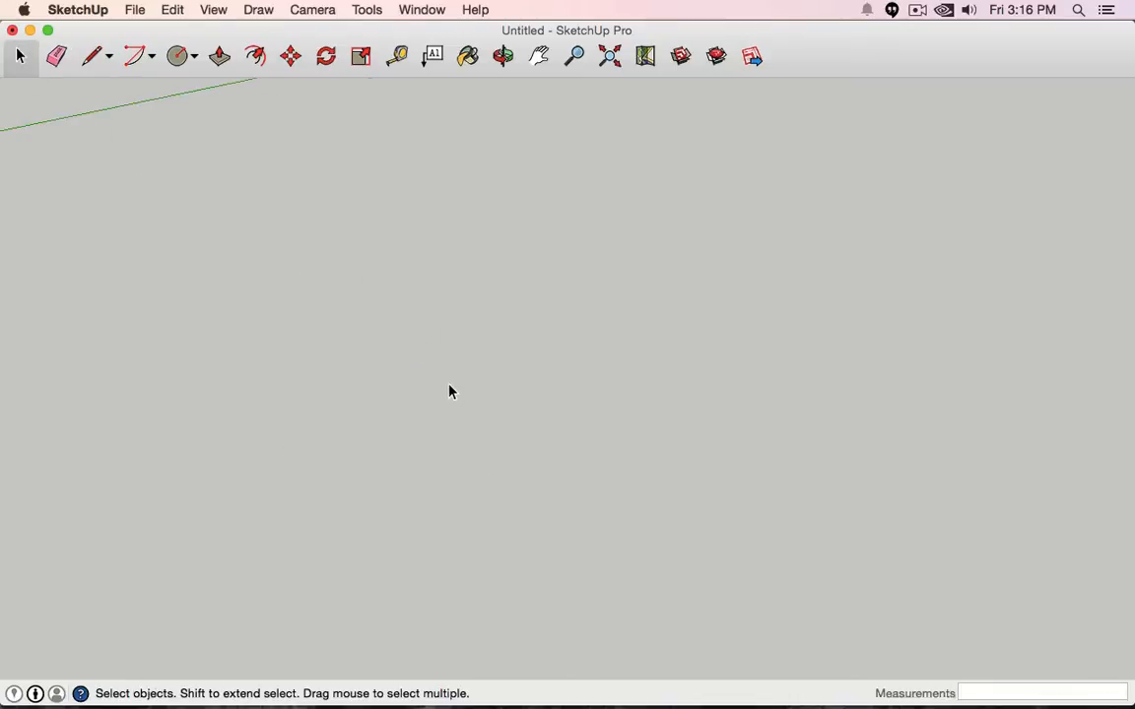
pyautogui.moveTo(204, 380); pyautogui.dragTo(522, 315, button='middle')
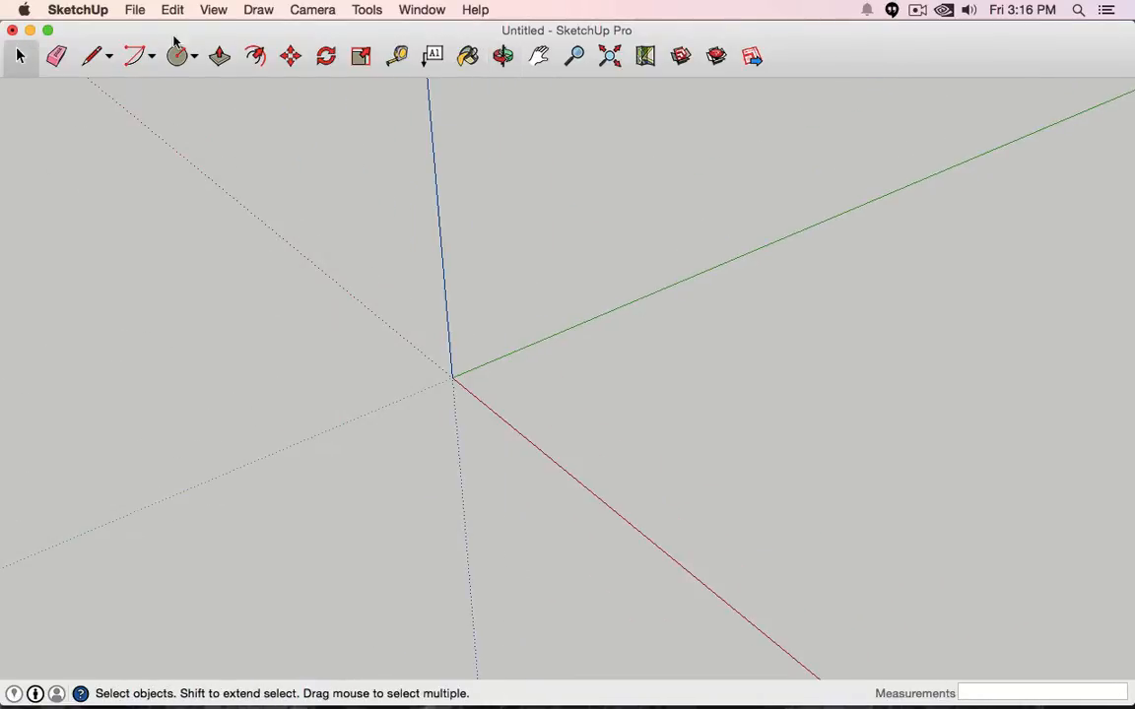
pyautogui.click(89, 57)
pyautogui.click(525, 387)
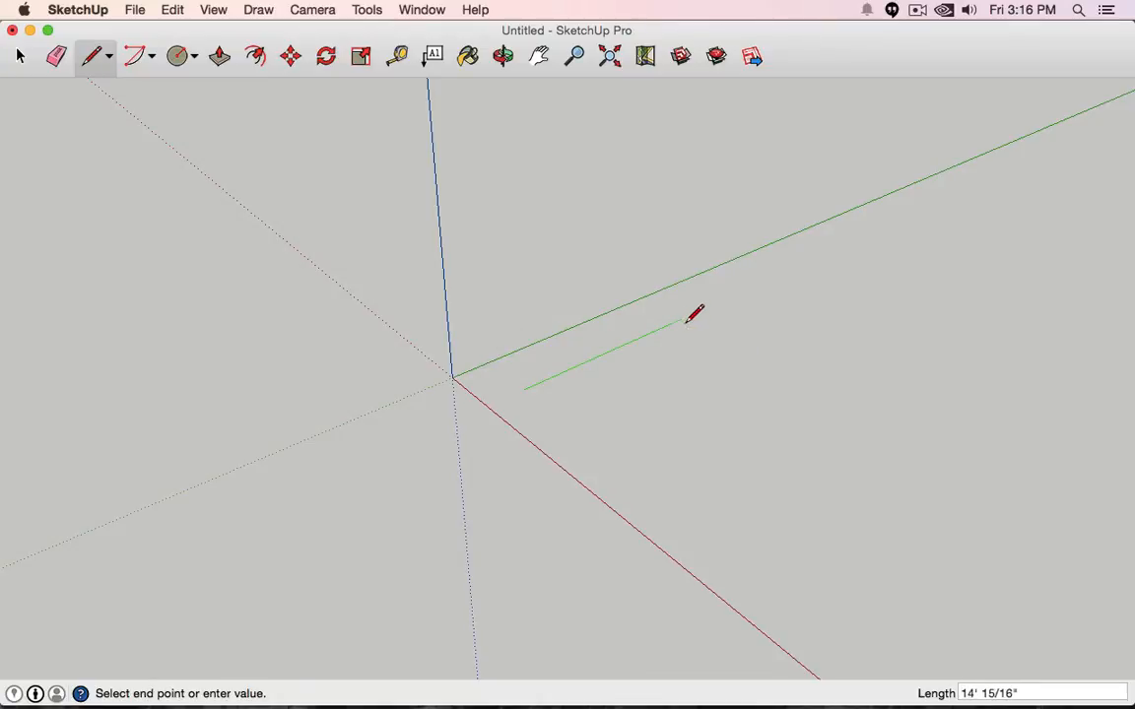
pyautogui.write('10')
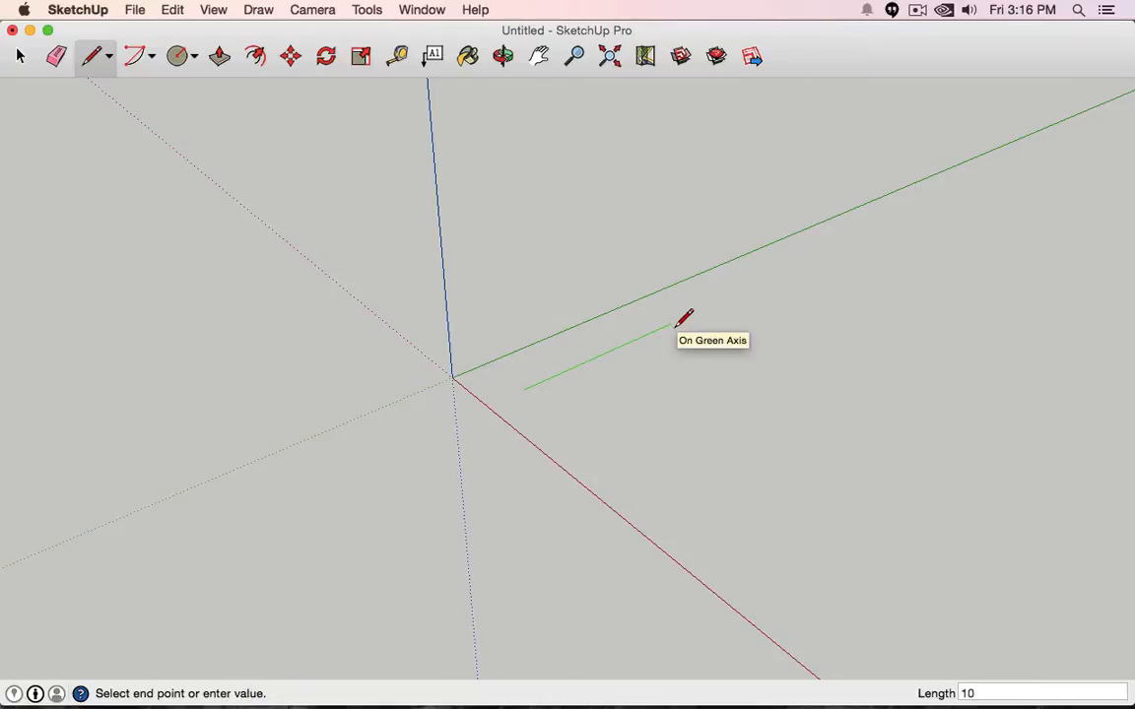
pyautogui.write("'")
pyautogui.press('Return')
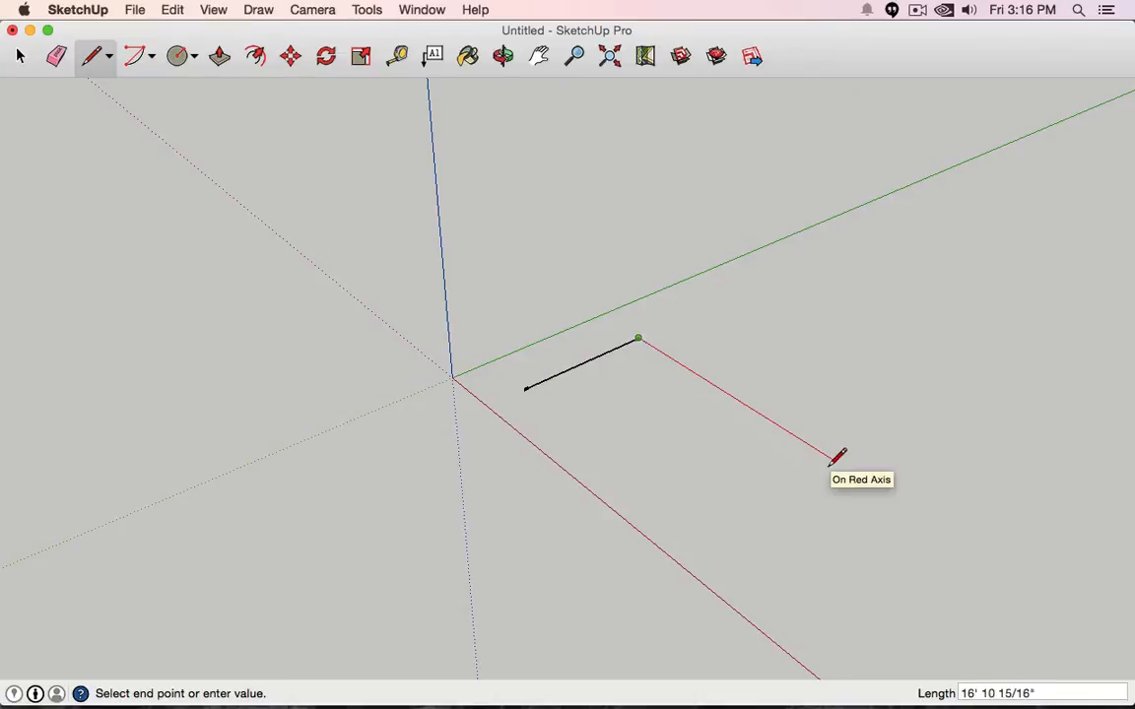
pyautogui.write("20'")
pyautogui.press('Return')
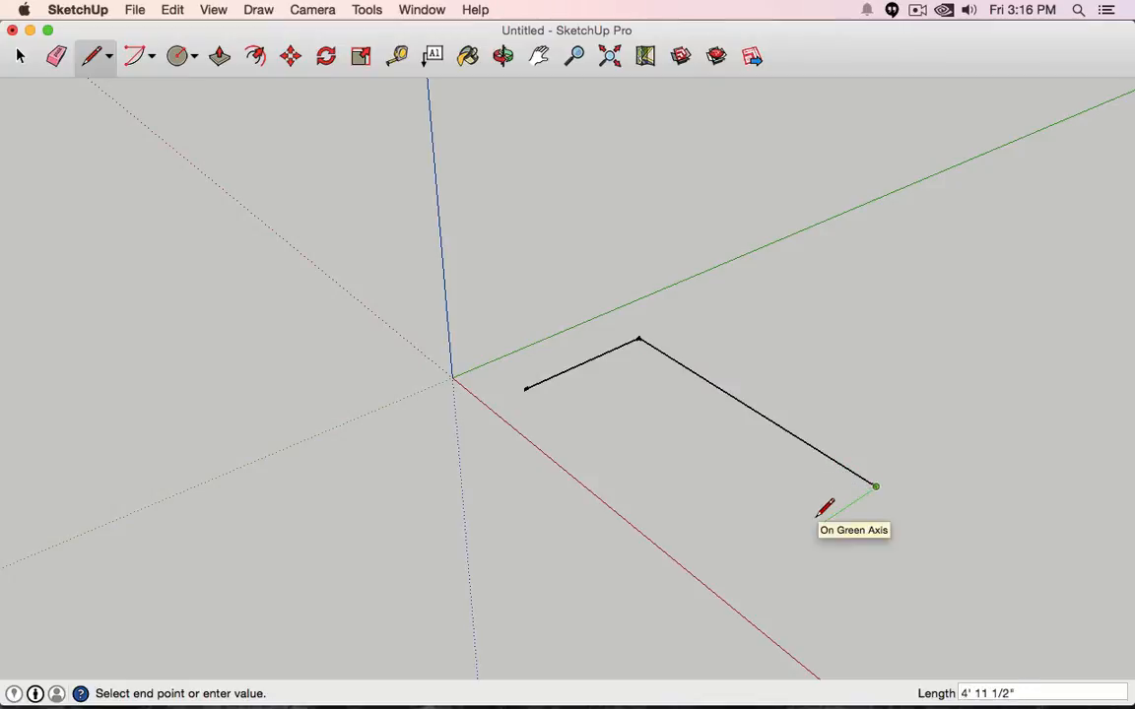
# - Continue the outline with 5' segments along the green, red and green axes, and close it at its start point
pyautogui.press('Return')
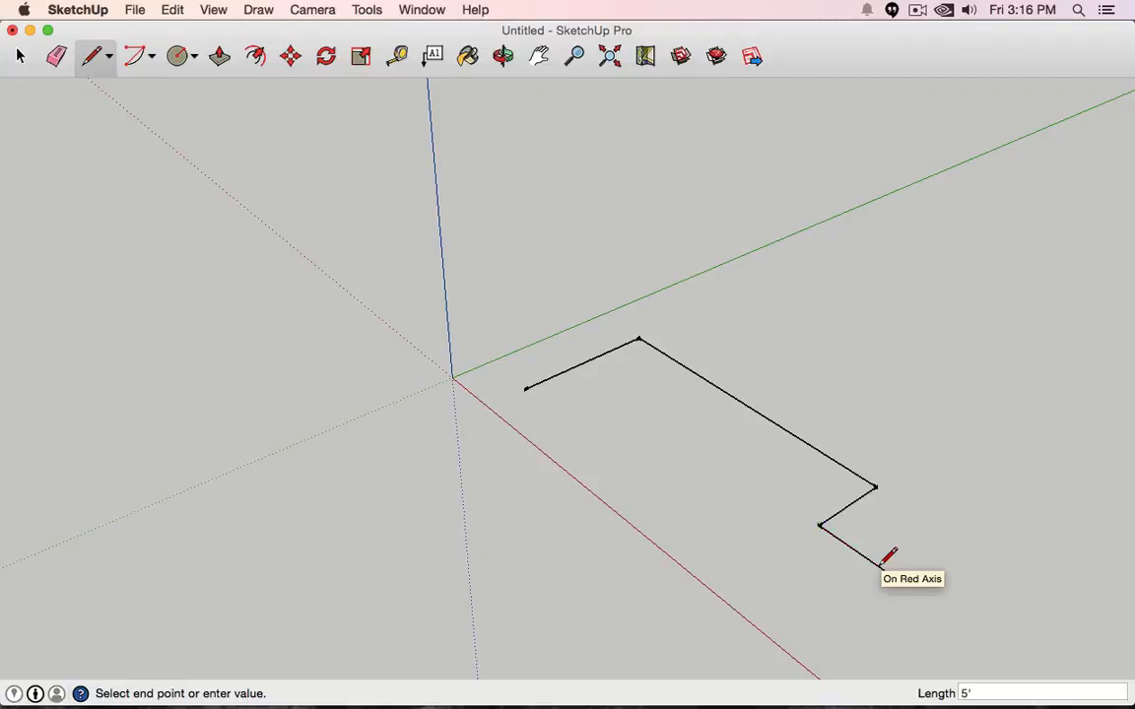
pyautogui.press('Return')
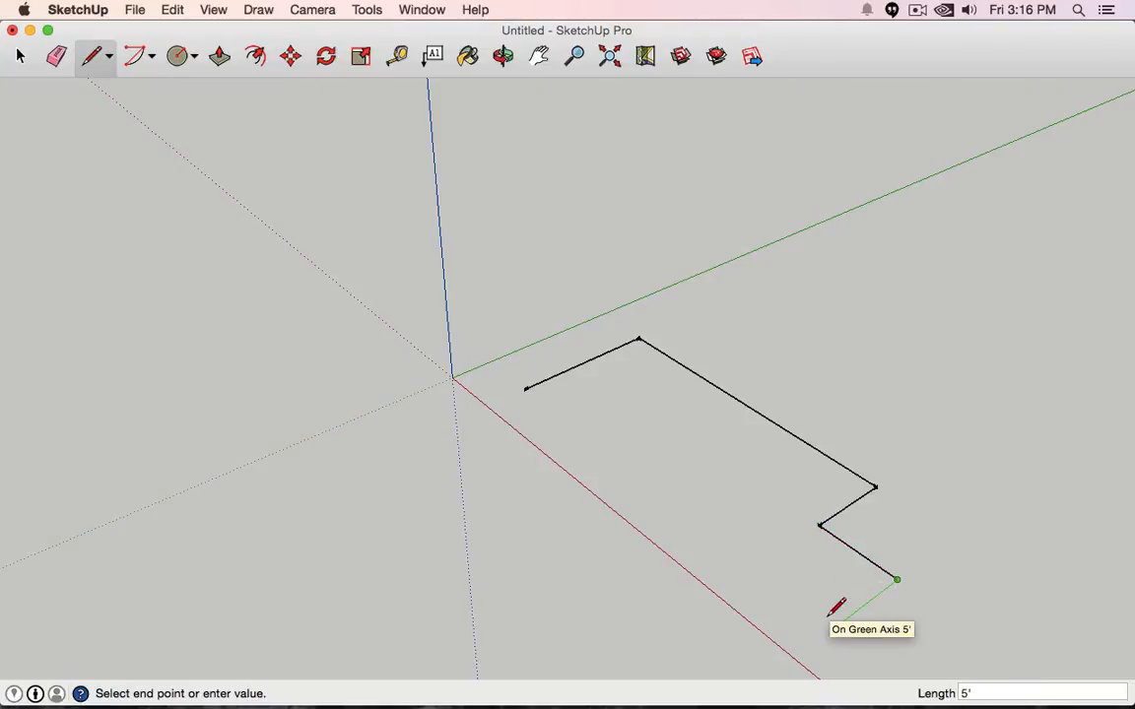
pyautogui.press('Return')
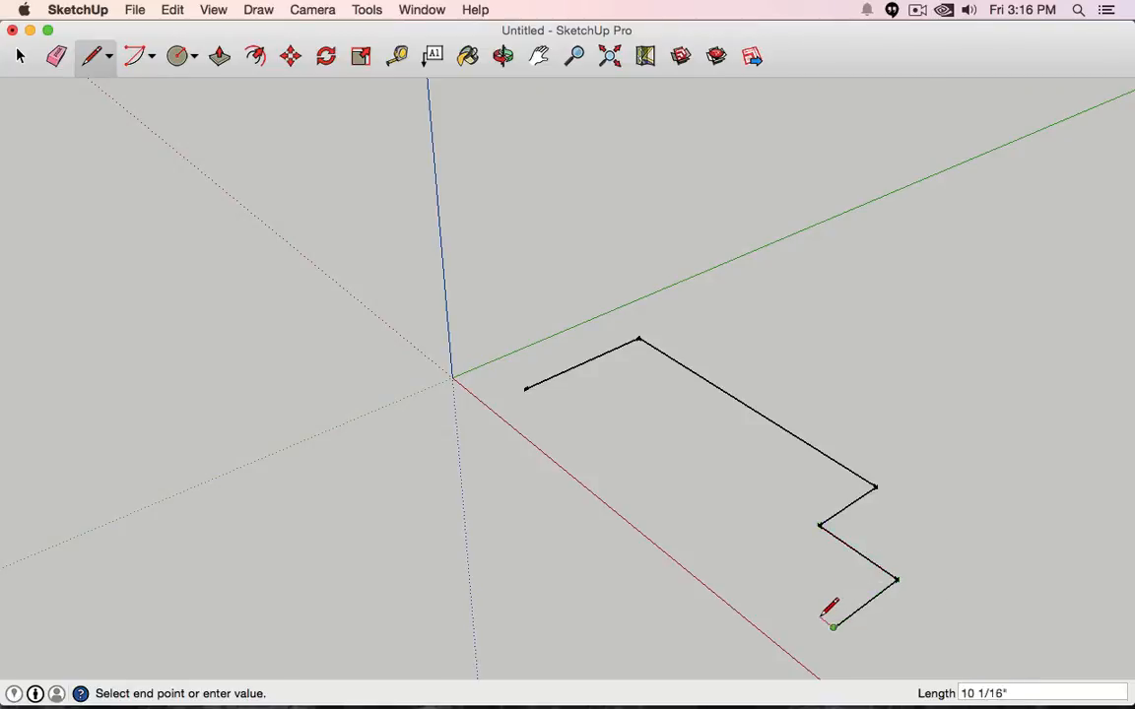
pyautogui.click(523, 389)
pyautogui.moveTo(481, 392)
pyautogui.mouseDown(button='middle')
pyautogui.moveTo(935, 478)
pyautogui.moveTo(888, 628)
pyautogui.moveTo(535, 456)
pyautogui.moveTo(564, 448)
pyautogui.moveTo(430, 197)
pyautogui.mouseUp(button='middle')
pyautogui.press('l')
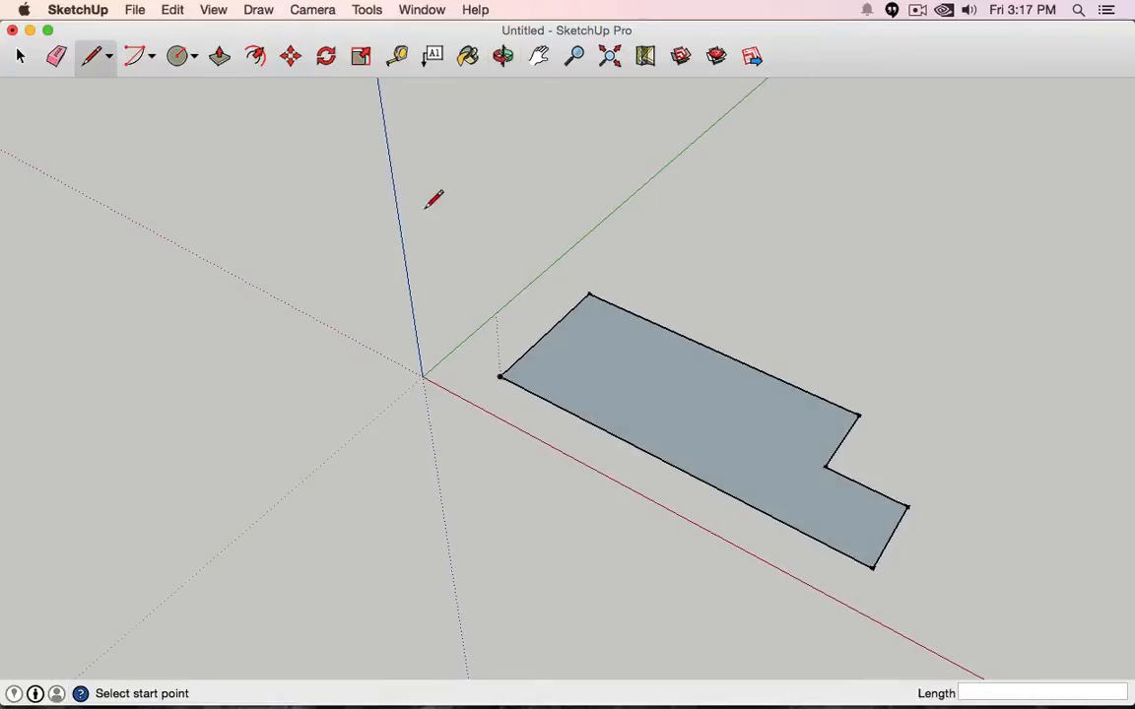
# - Draw a circle with a 5' radius centred on the outline's corner nearest the origin
pyautogui.click(176, 56)
pyautogui.click(501, 377)
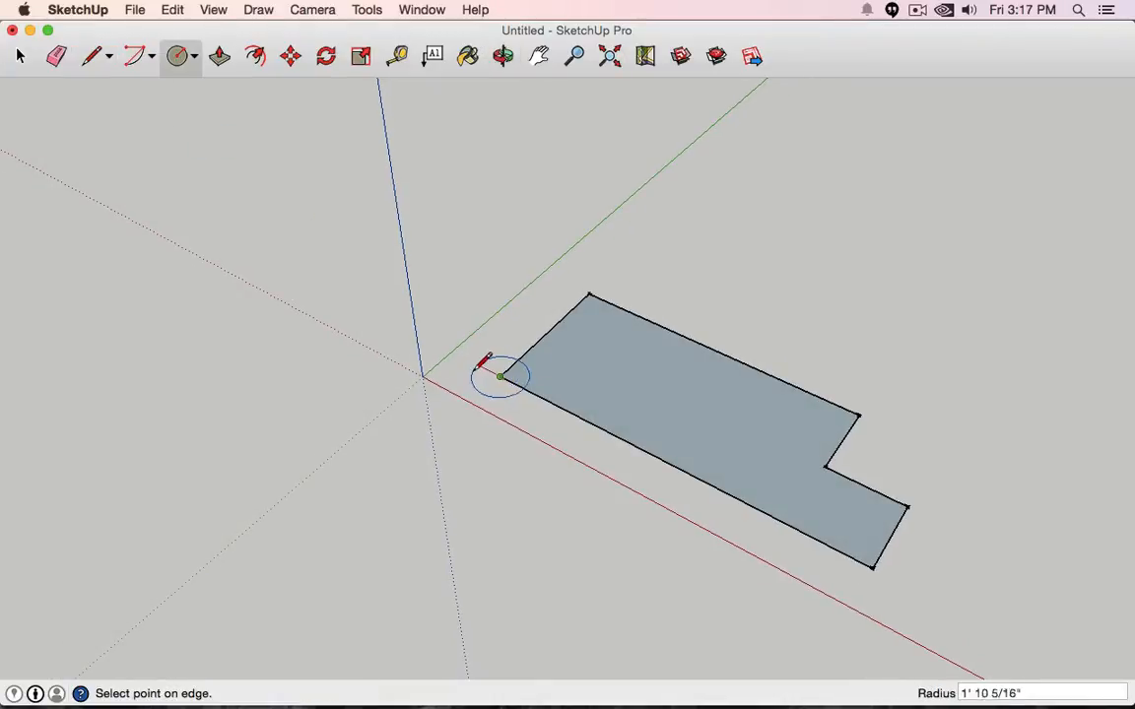
pyautogui.click(549, 331)
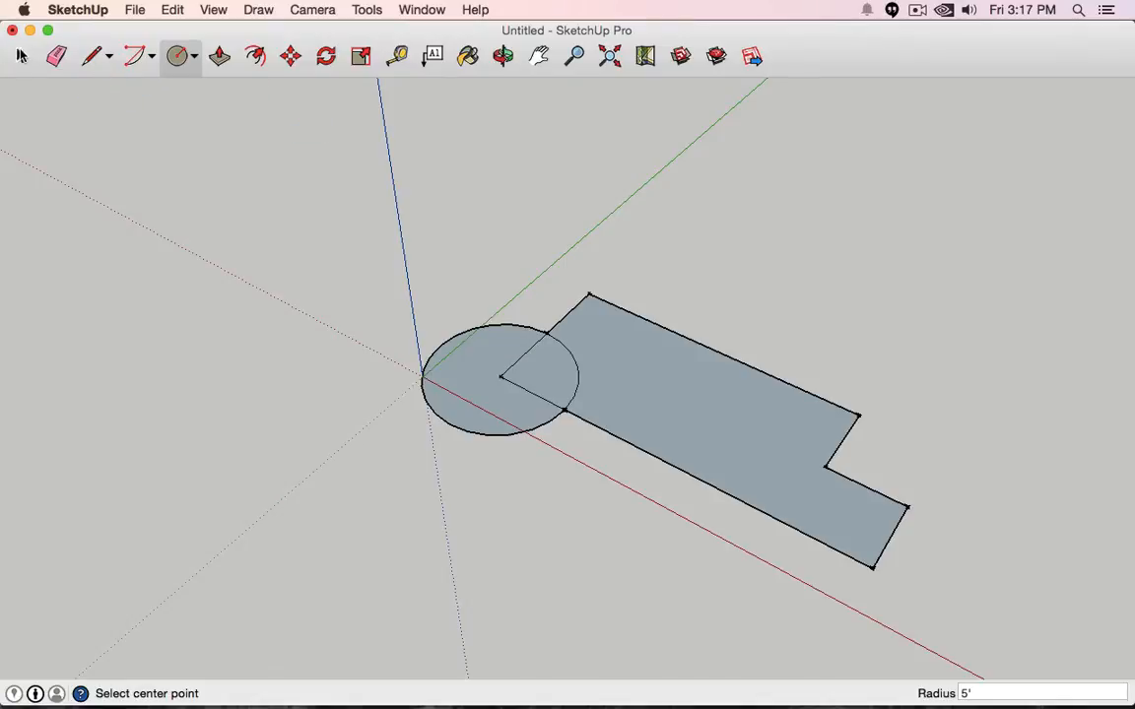
# - Delete the arc and the two straight edges inside the overlap to merge the circle with the outline
pyautogui.click(21, 56)
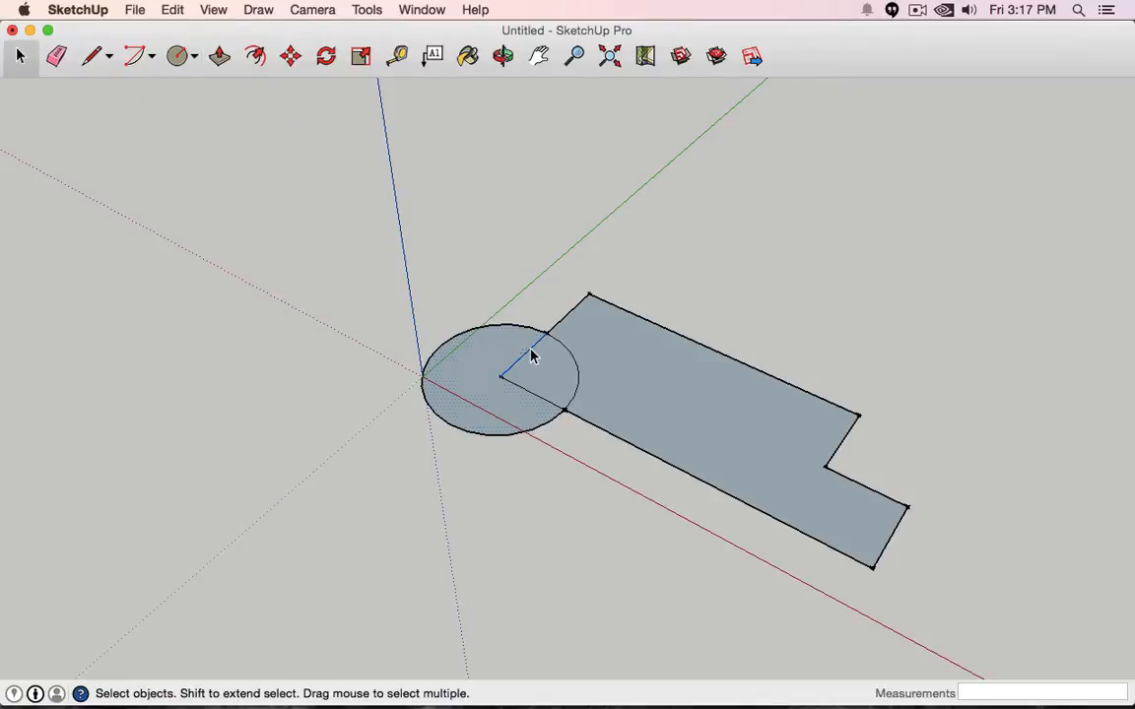
pyautogui.click(567, 351)
pyautogui.press('Delete')
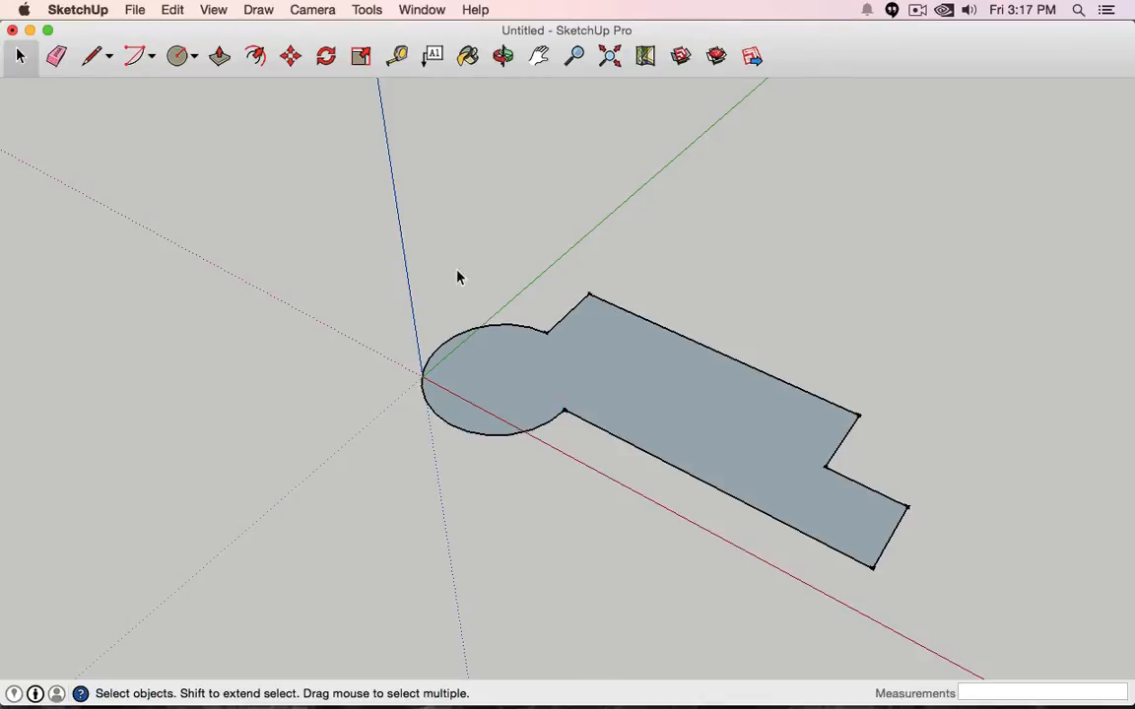
# - Offset the merged face's outline inward by 8"
pyautogui.moveTo(457, 276); pyautogui.dragTo(750, 430, button='middle')
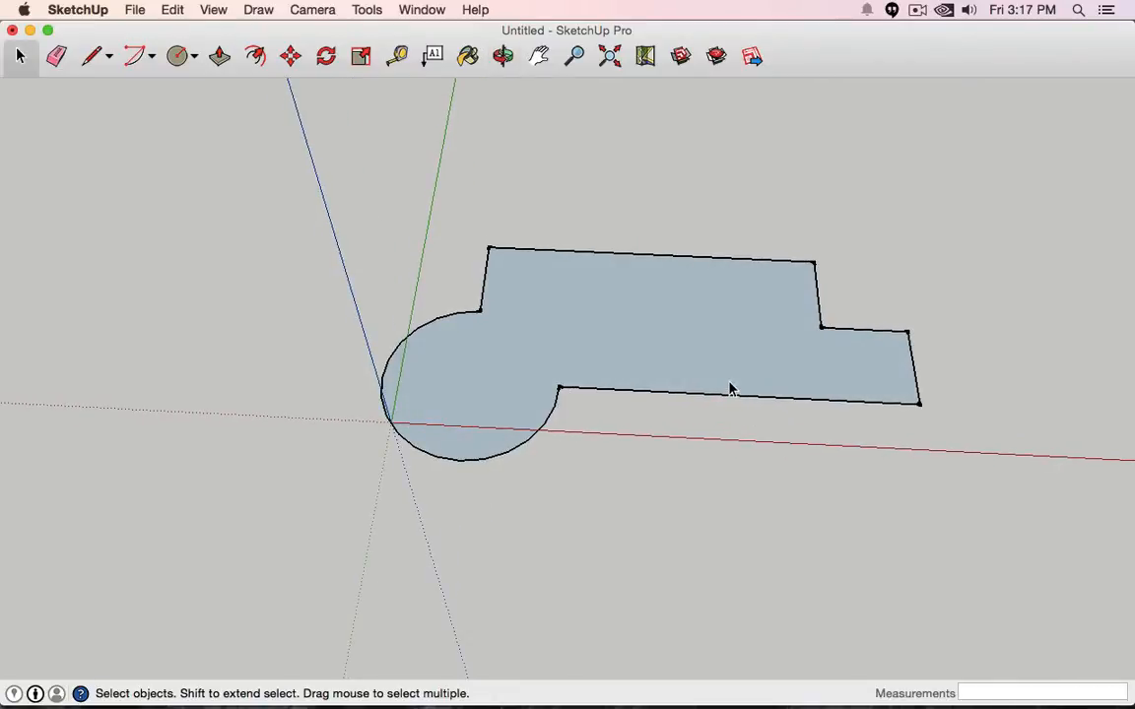
pyautogui.click(255, 56)
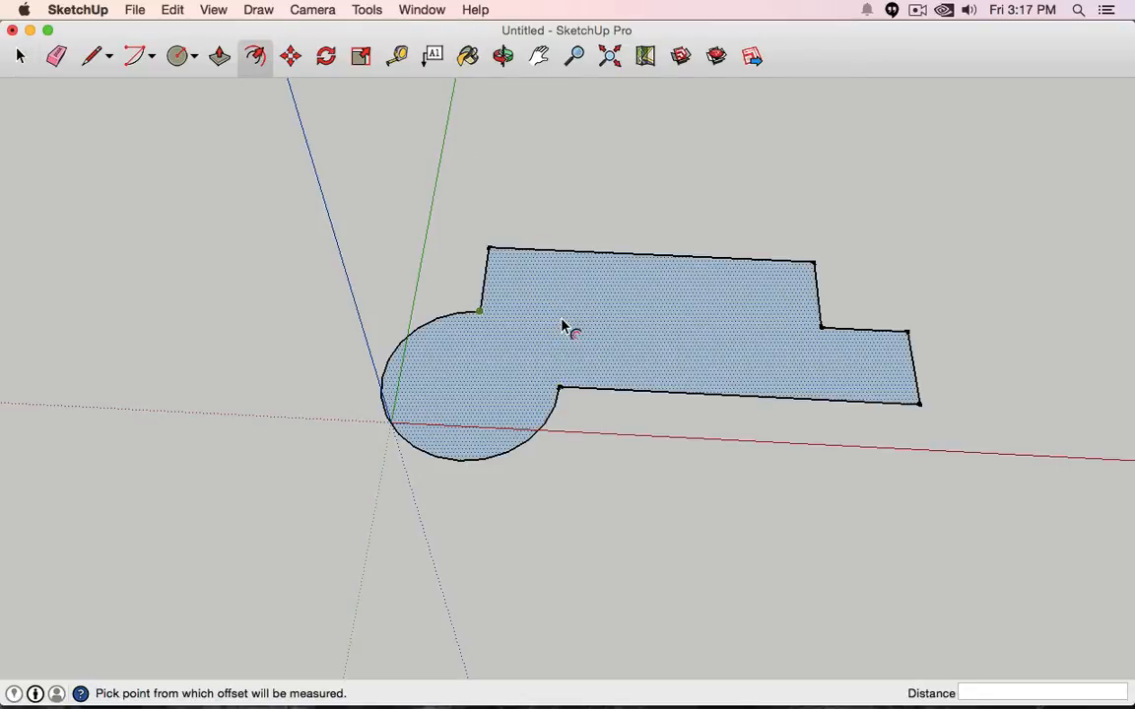
pyautogui.click(537, 283)
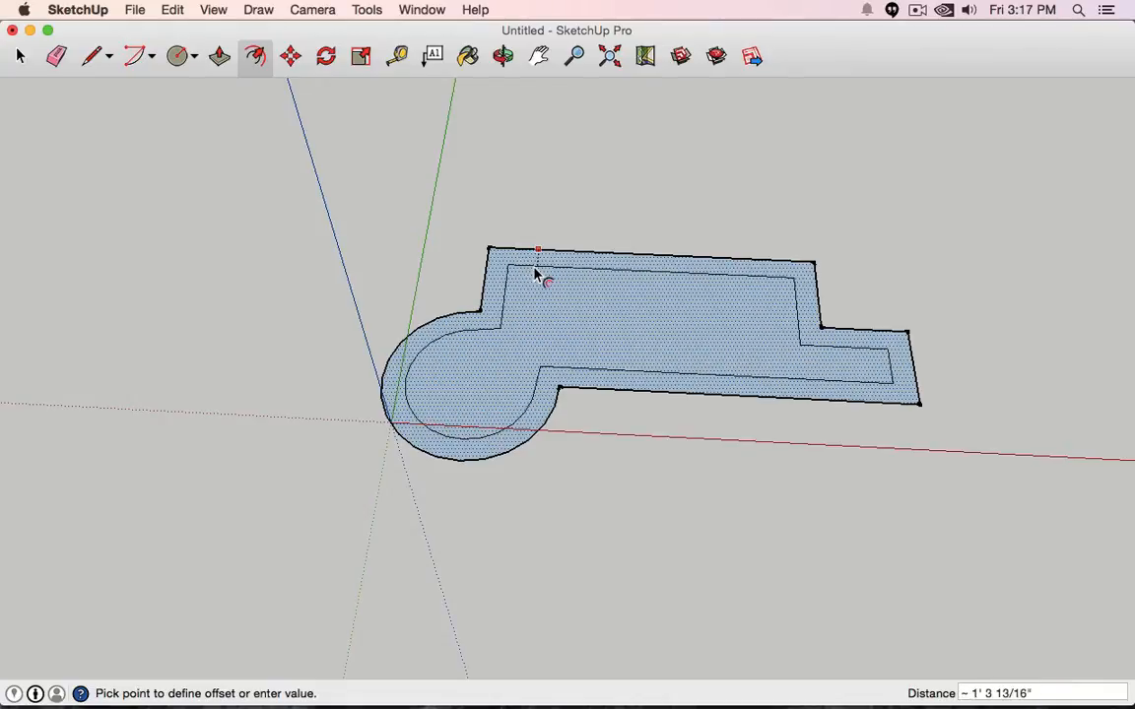
pyautogui.write('8')
pyautogui.press('Return')
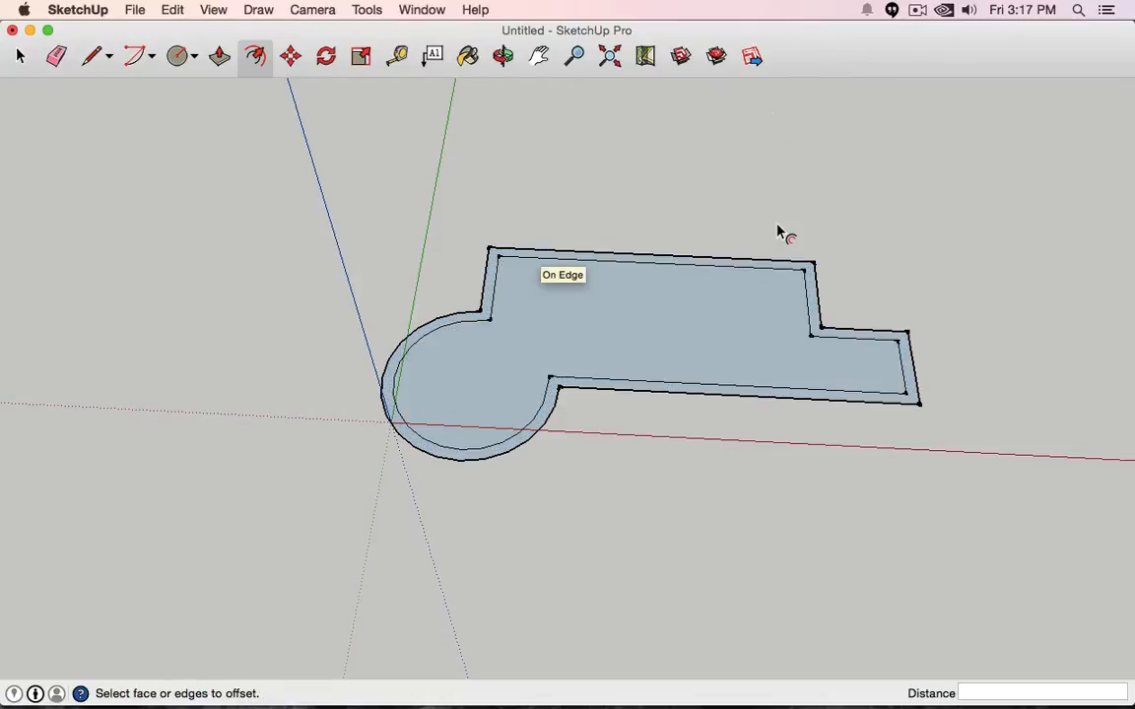
# - Undo the offset and the deletion of the edges inside the overlap
pyautogui.press('super+z')
pyautogui.press('super+z')
pyautogui.press('super+z')
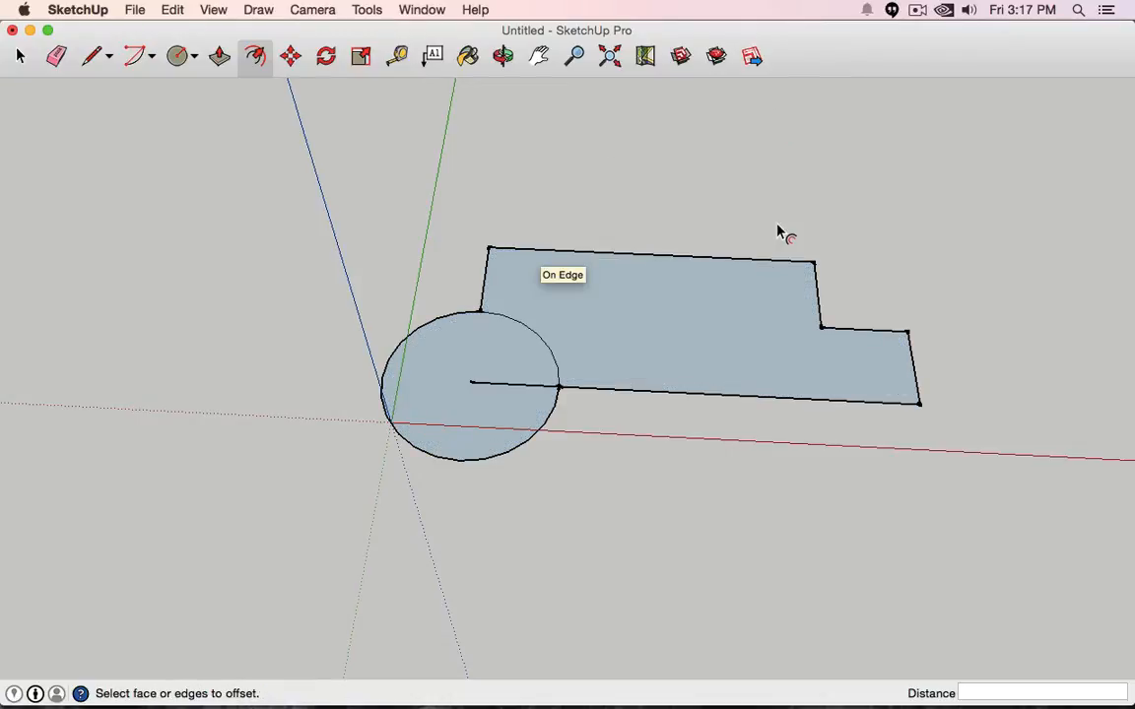
# - Offset the outlines of the stepped face, the circle's remainder and the overlap inward separately, the first by about 1'
pyautogui.click(686, 303)
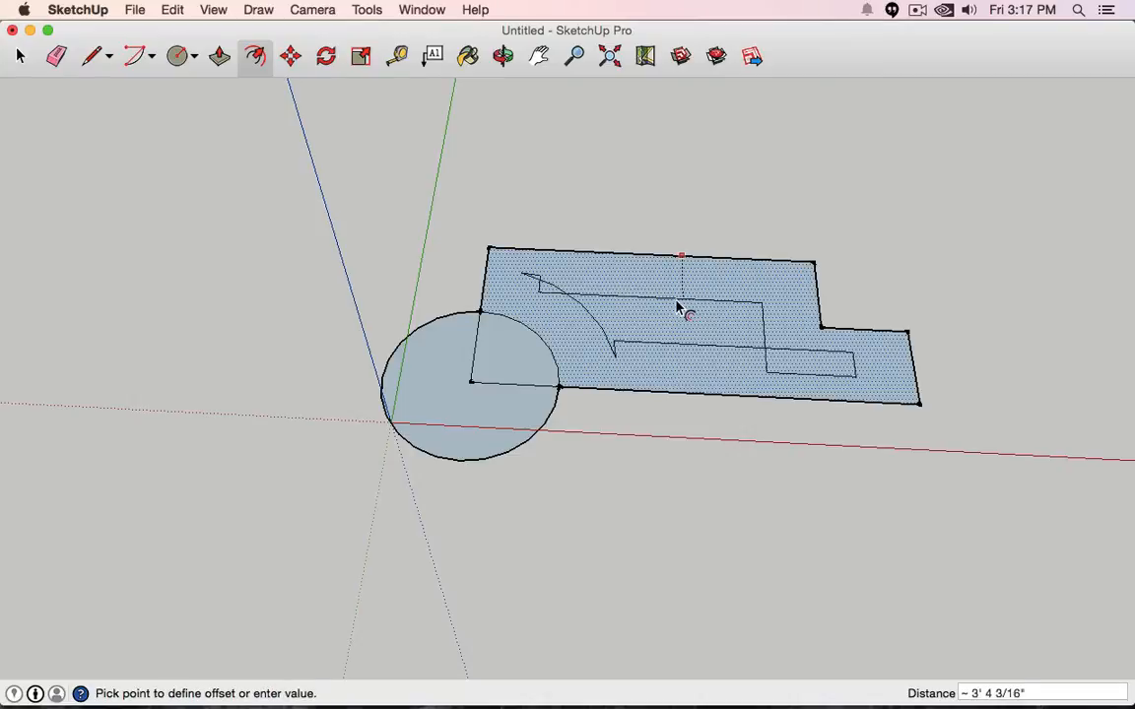
pyautogui.click(690, 291)
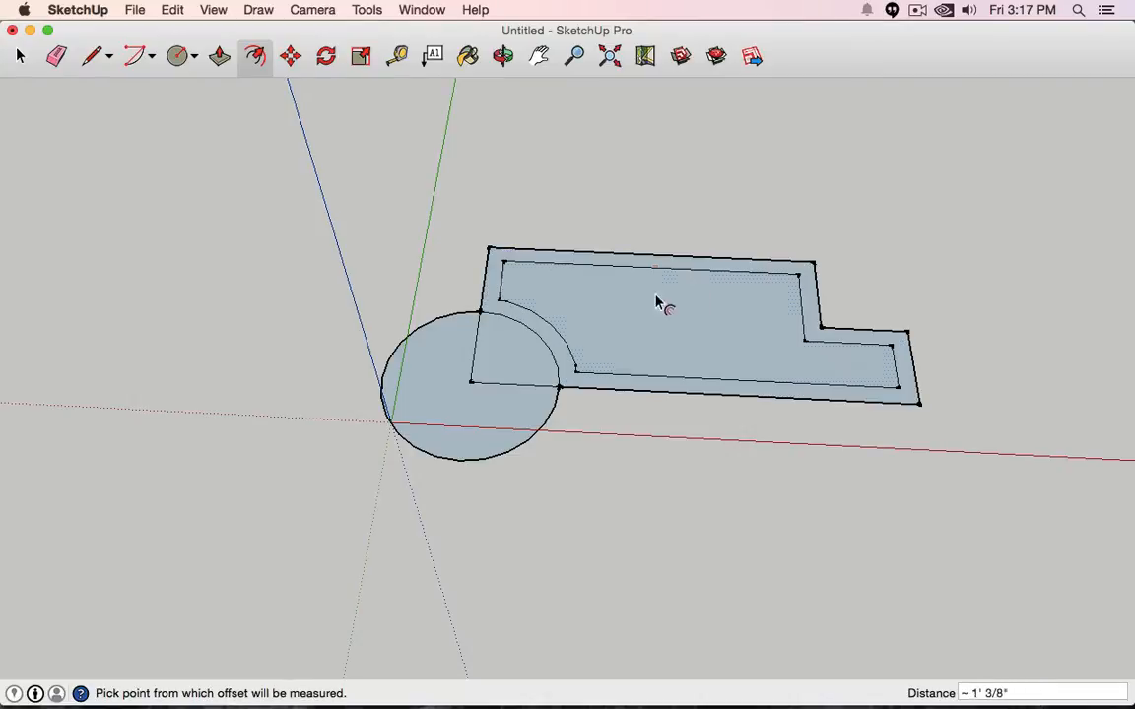
pyautogui.click(445, 398)
pyautogui.click(458, 399)
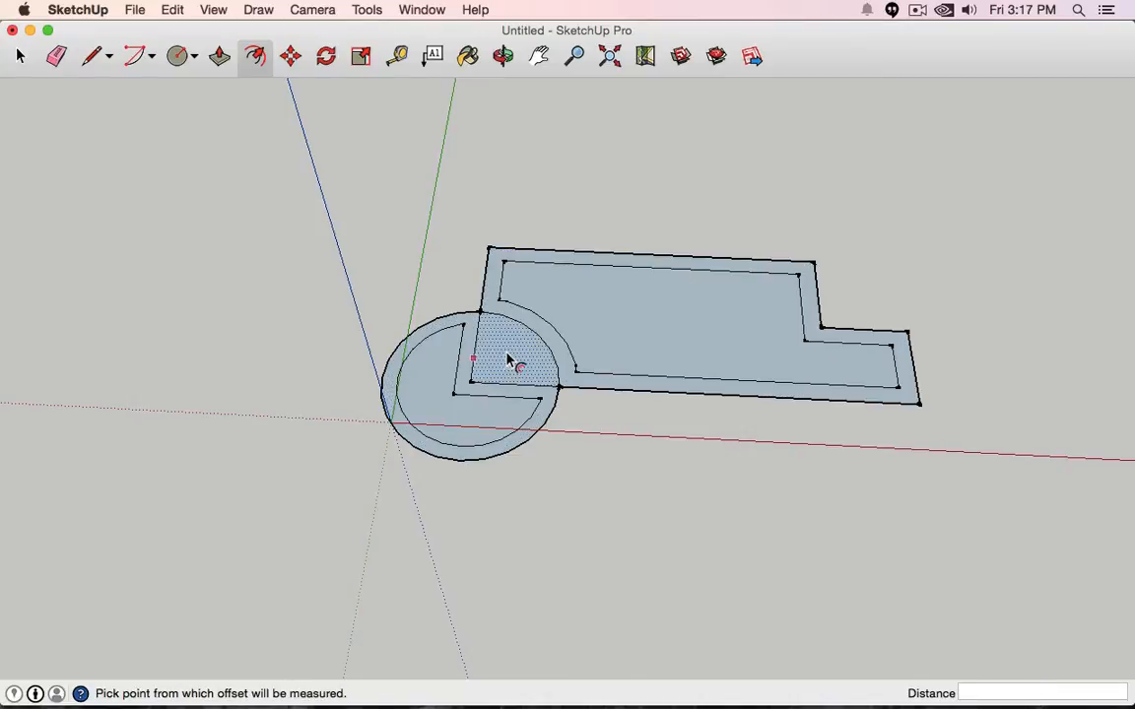
pyautogui.click(507, 362)
pyautogui.click(489, 364)
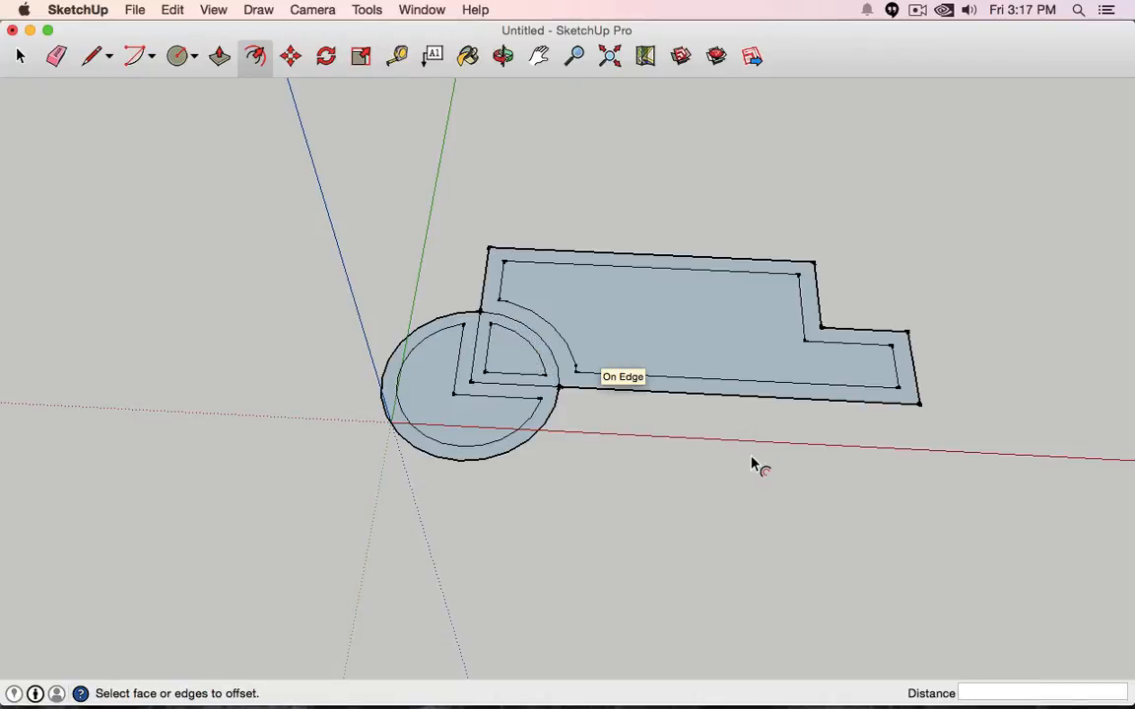
# - Undo the three separate face offsets, keeping the circle and the stepped outline
pyautogui.press('super+z')
pyautogui.press('super+z')
pyautogui.press('super+z')
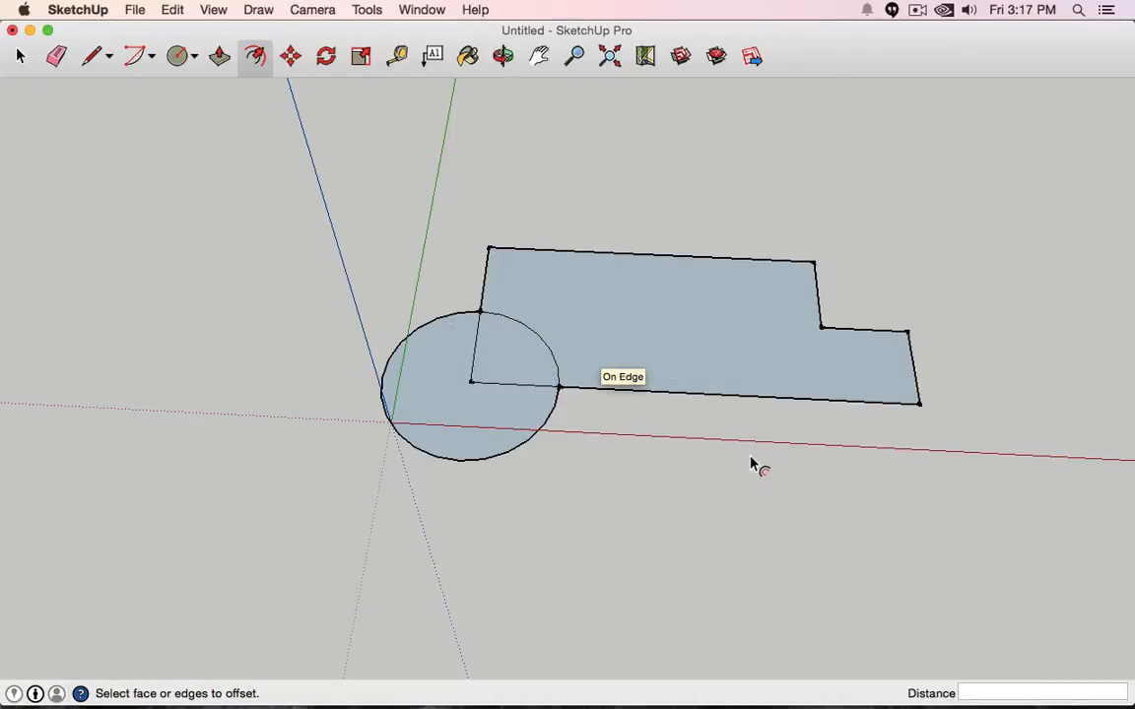
pyautogui.press('super+z')
pyautogui.press('super+shift+z')
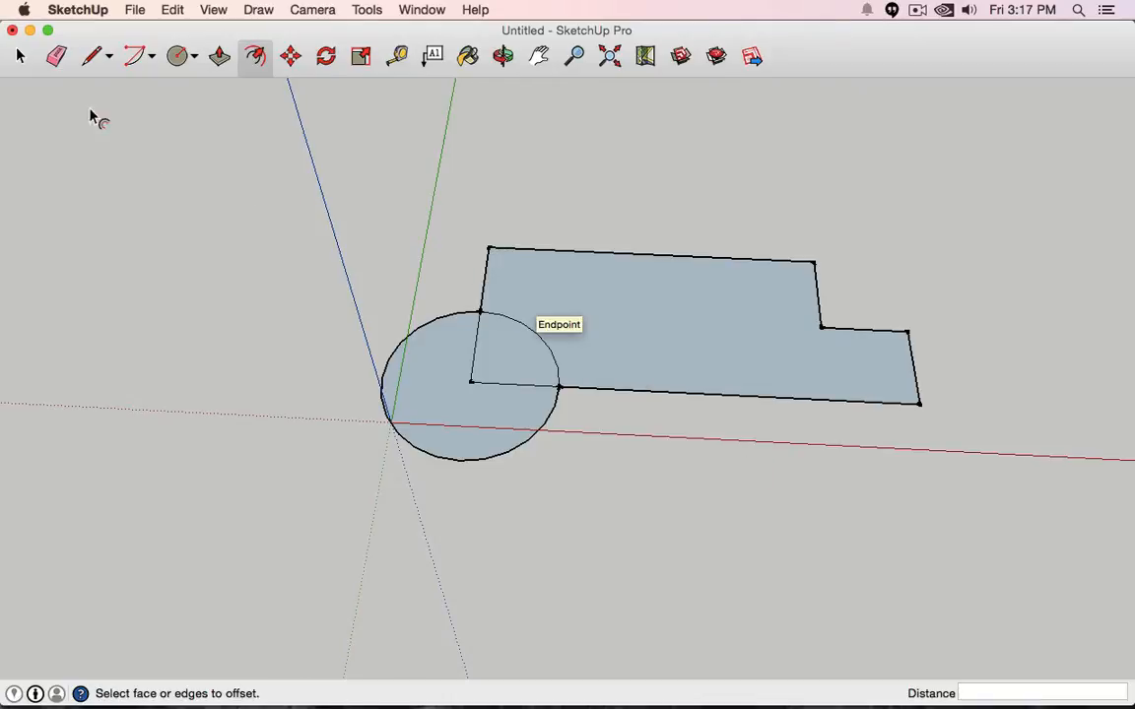
# - Delete the circle's arc segment that crosses the stepped face
pyautogui.click(22, 56)
pyautogui.click(513, 321)
pyautogui.press('Delete')
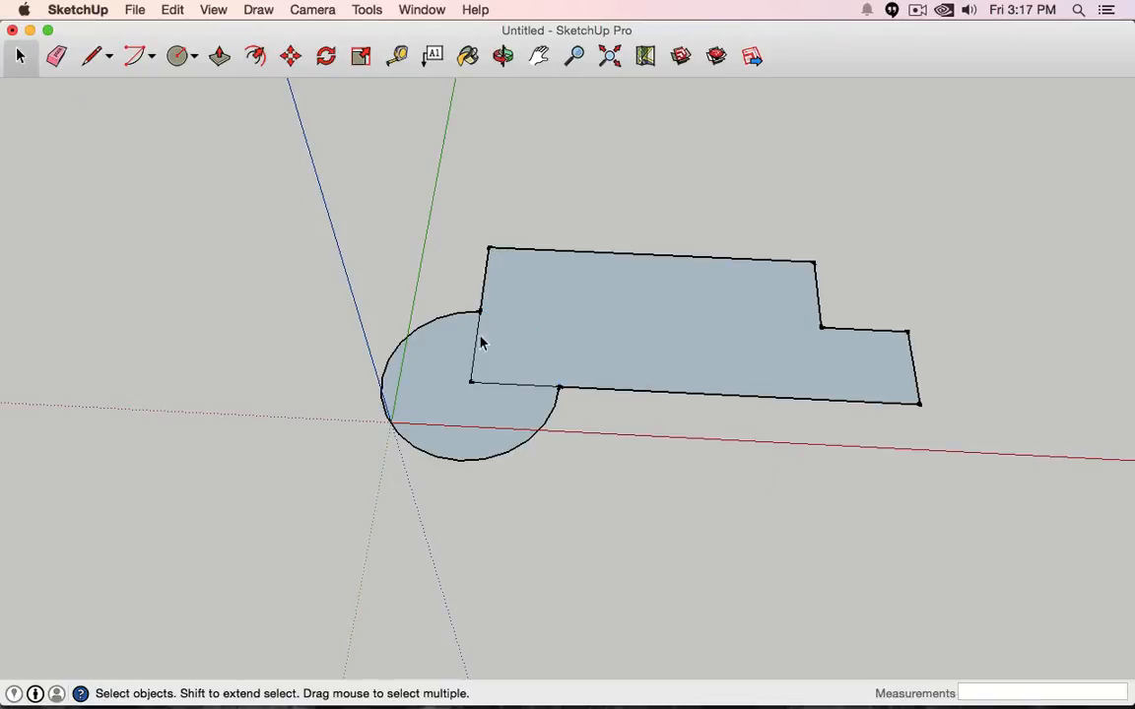
# - Delete the two edges of the stepped outline that lie inside the circle, merging both shapes into one face
pyautogui.press('Delete')
pyautogui.click(508, 389)
pyautogui.press('Delete')
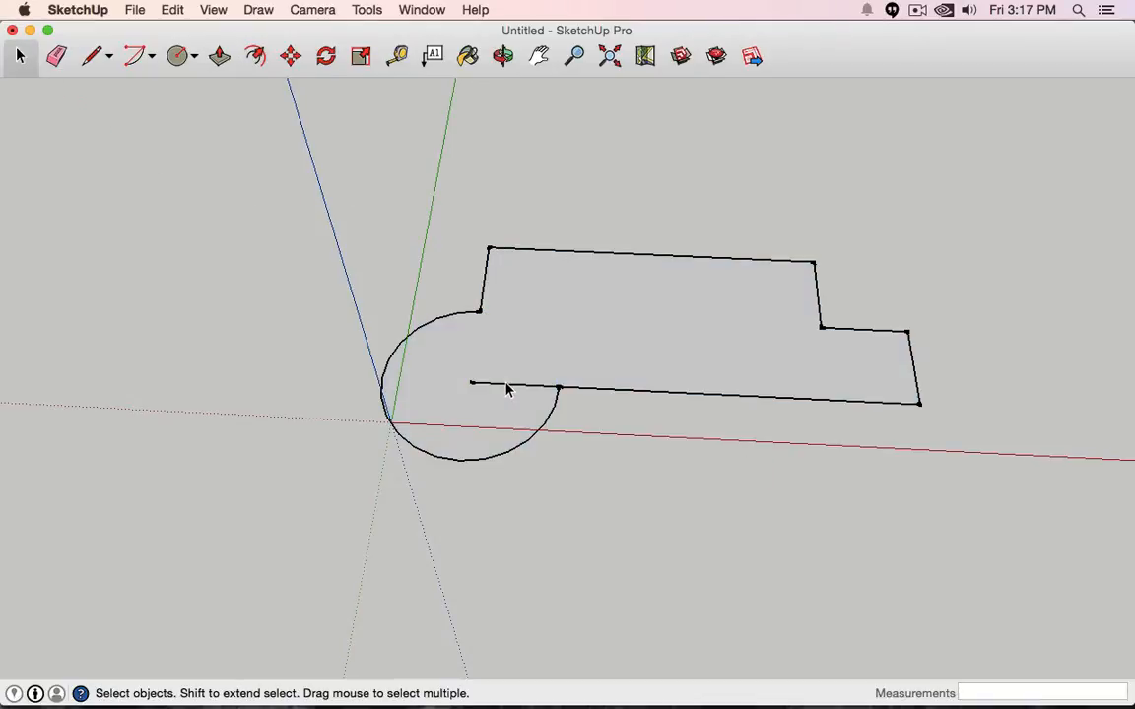
pyautogui.press('super+z')
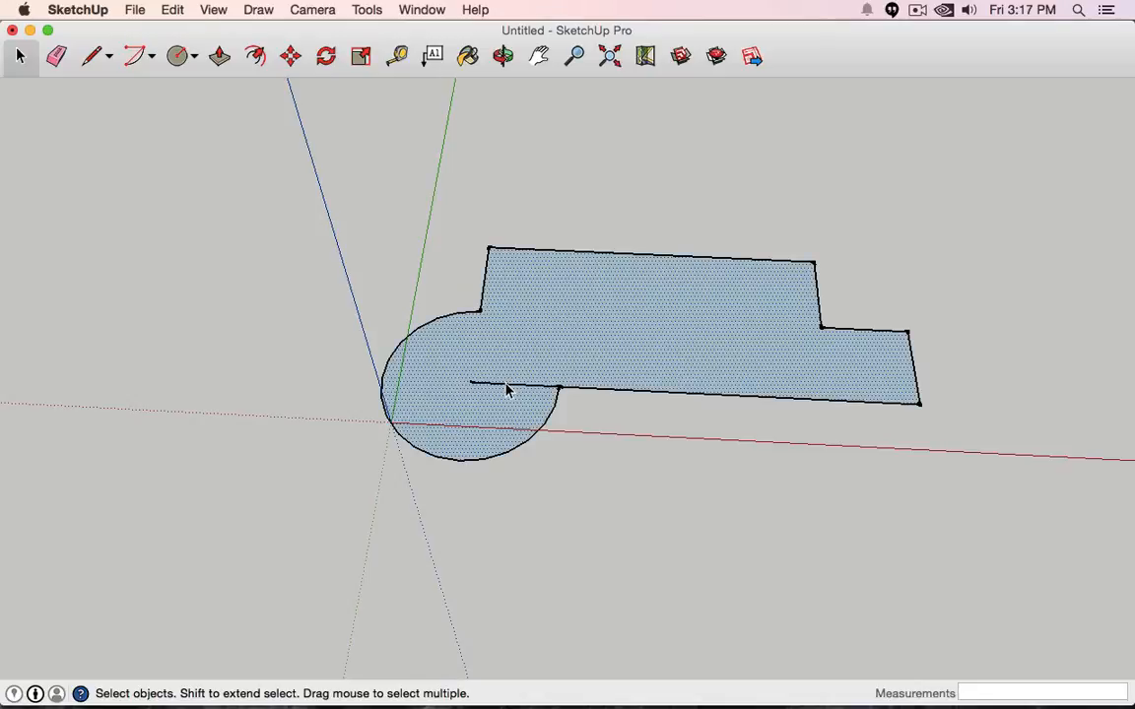
pyautogui.click(507, 387)
pyautogui.press('Delete')
# - Offset the merged floor plan outline inward by 8" to form the wall thickness
pyautogui.click(253, 57)
pyautogui.click(602, 287)
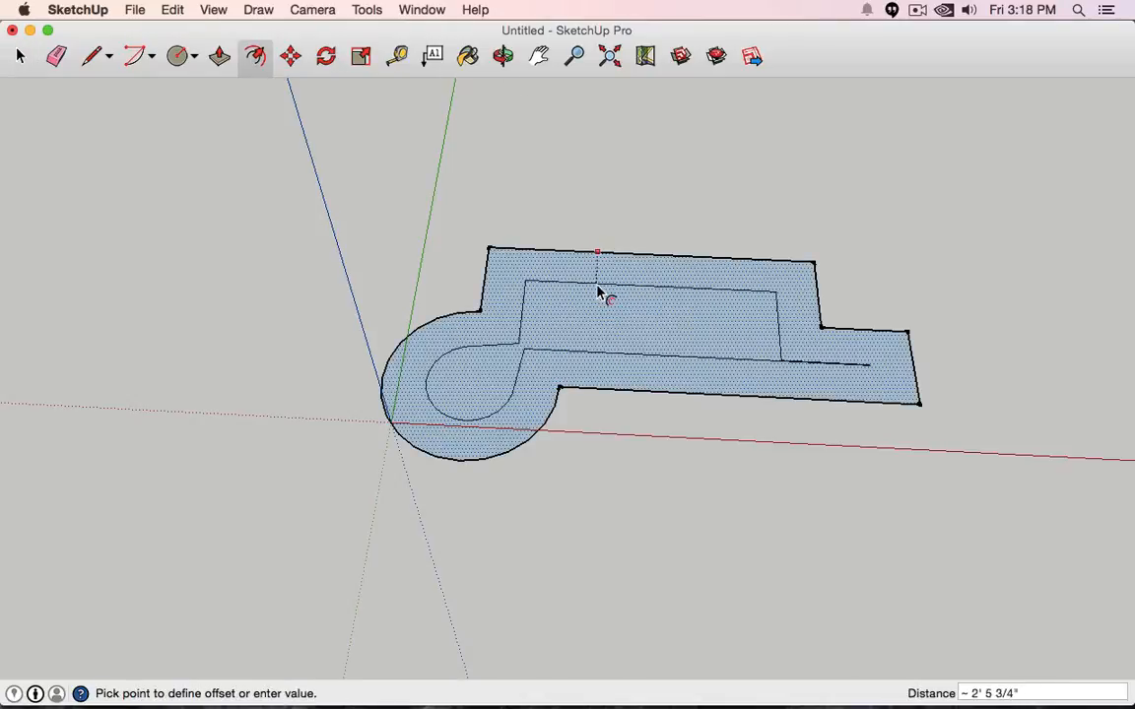
pyautogui.write('8')
pyautogui.press('Return')
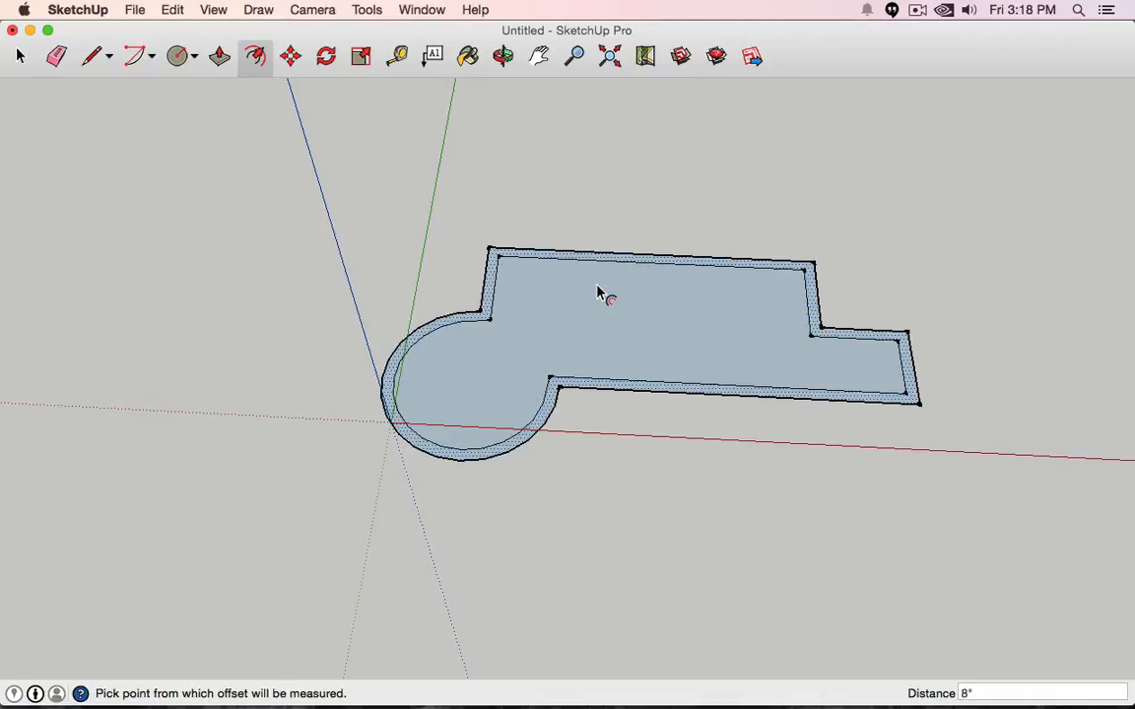
# - Pull the wall band between the two outlines up to 9', and undo the extrusion
pyautogui.moveTo(1039, 504); pyautogui.dragTo(927, 411, button='middle')
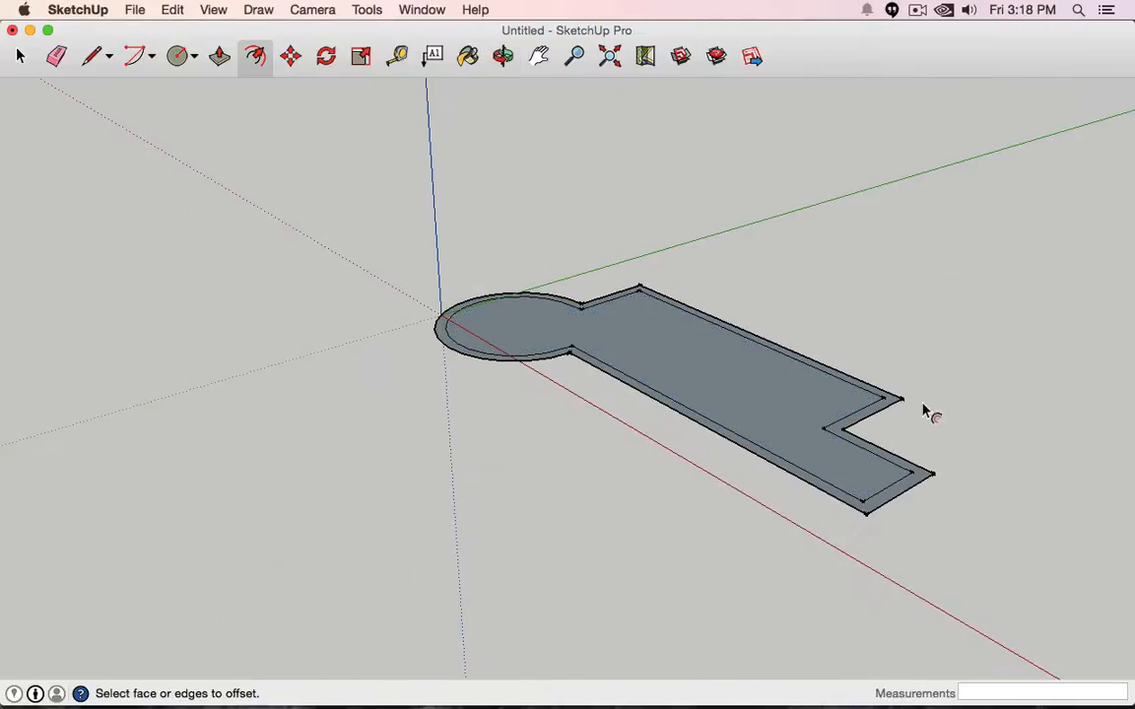
pyautogui.moveTo(355, 180); pyautogui.dragTo(556, 315, button='middle')
pyautogui.press('Escape')
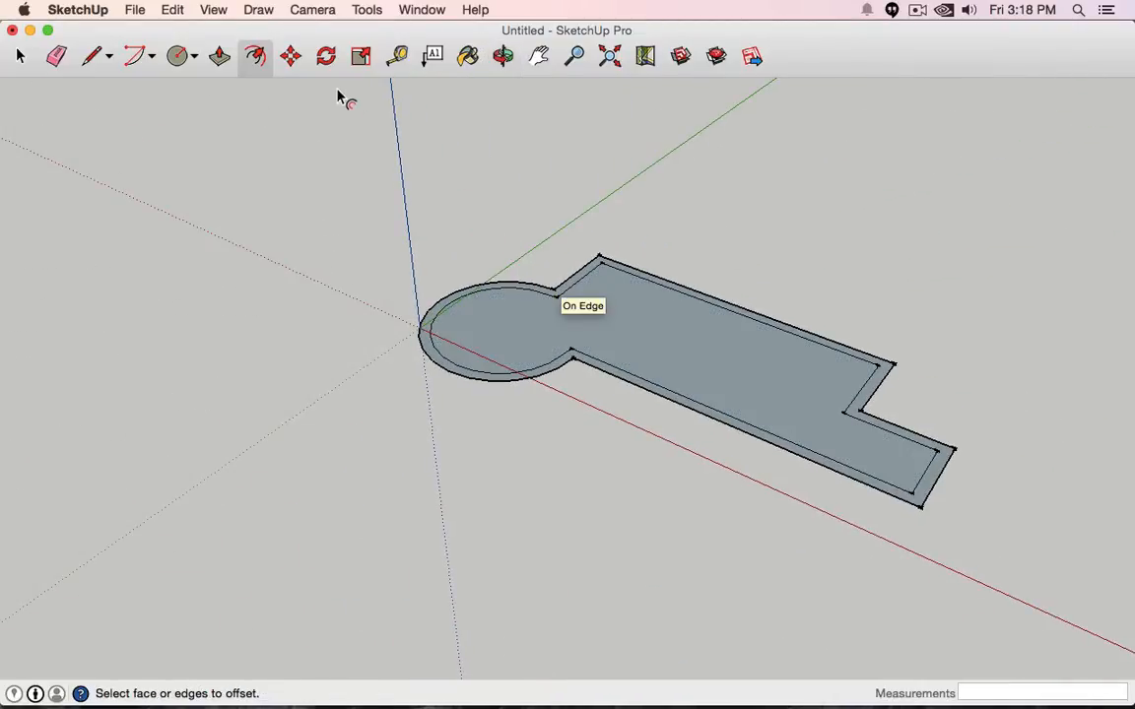
pyautogui.click(219, 57)
pyautogui.scroll(-3, 586, 295)
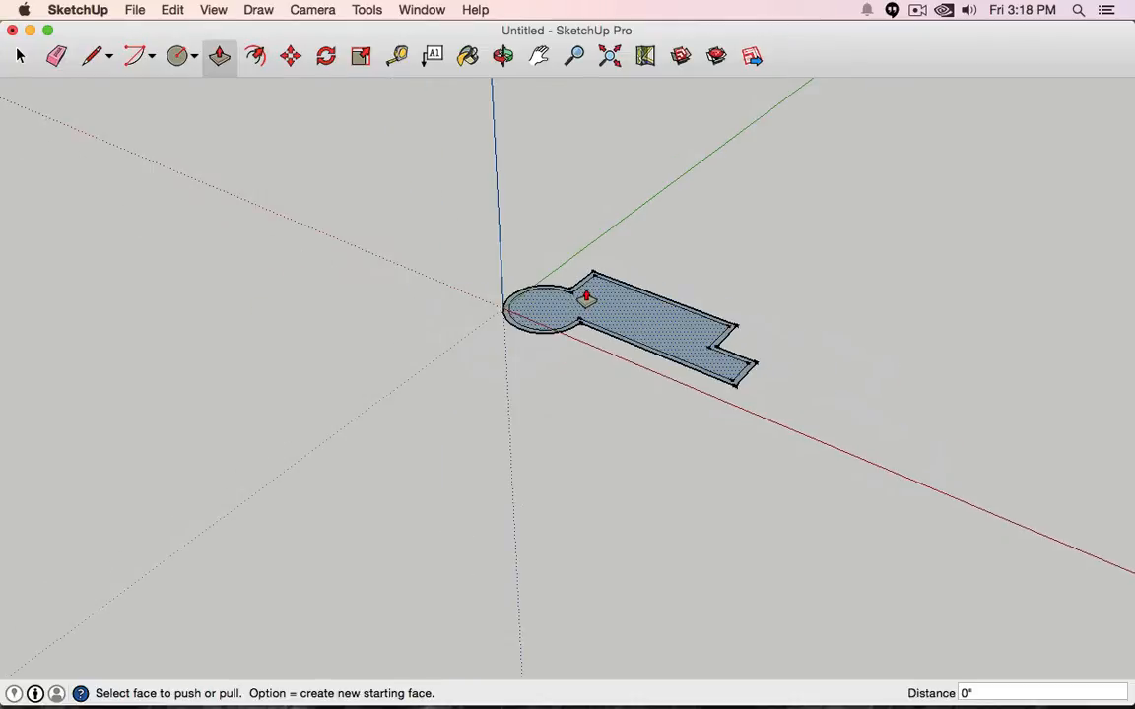
pyautogui.scroll(3, 584, 294)
pyautogui.scroll(-5, 582, 293)
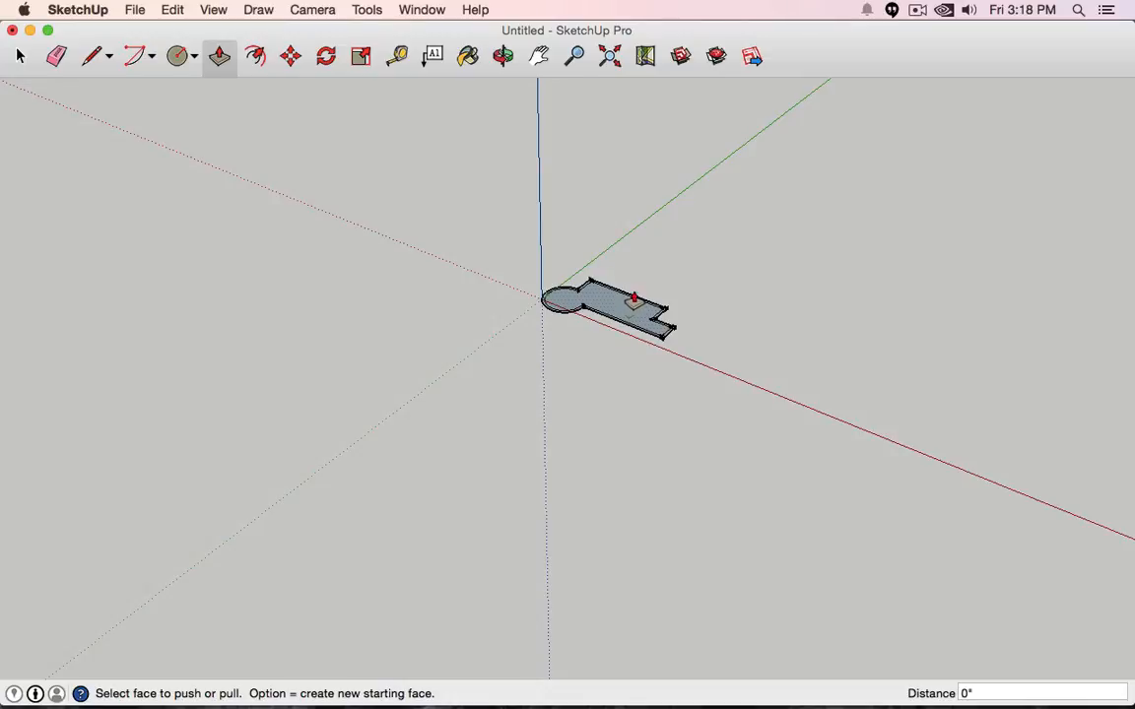
pyautogui.scroll(-1, 630, 298)
pyautogui.scroll(10, 626, 305)
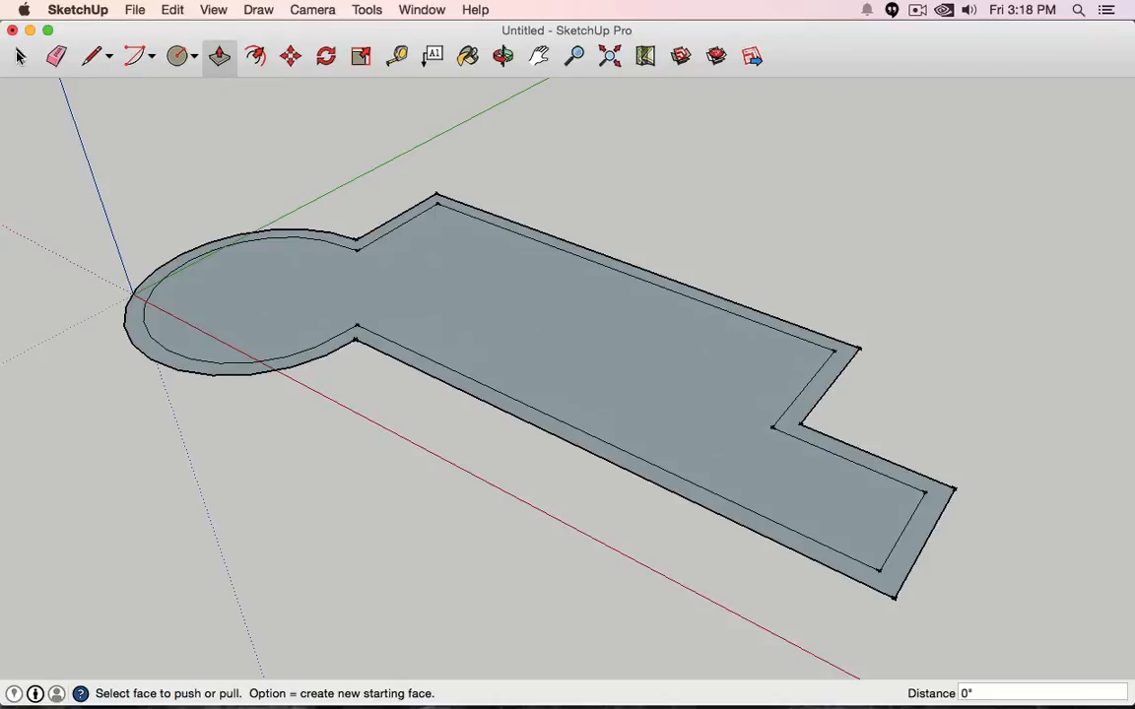
pyautogui.press('space')
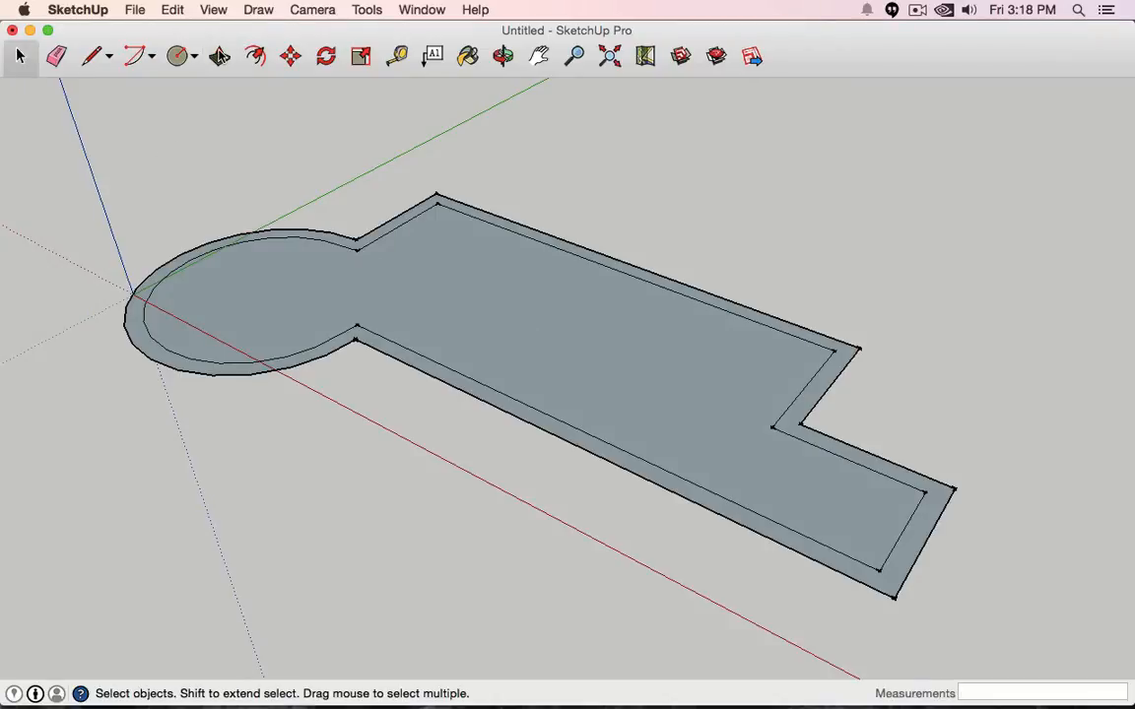
pyautogui.click(220, 56)
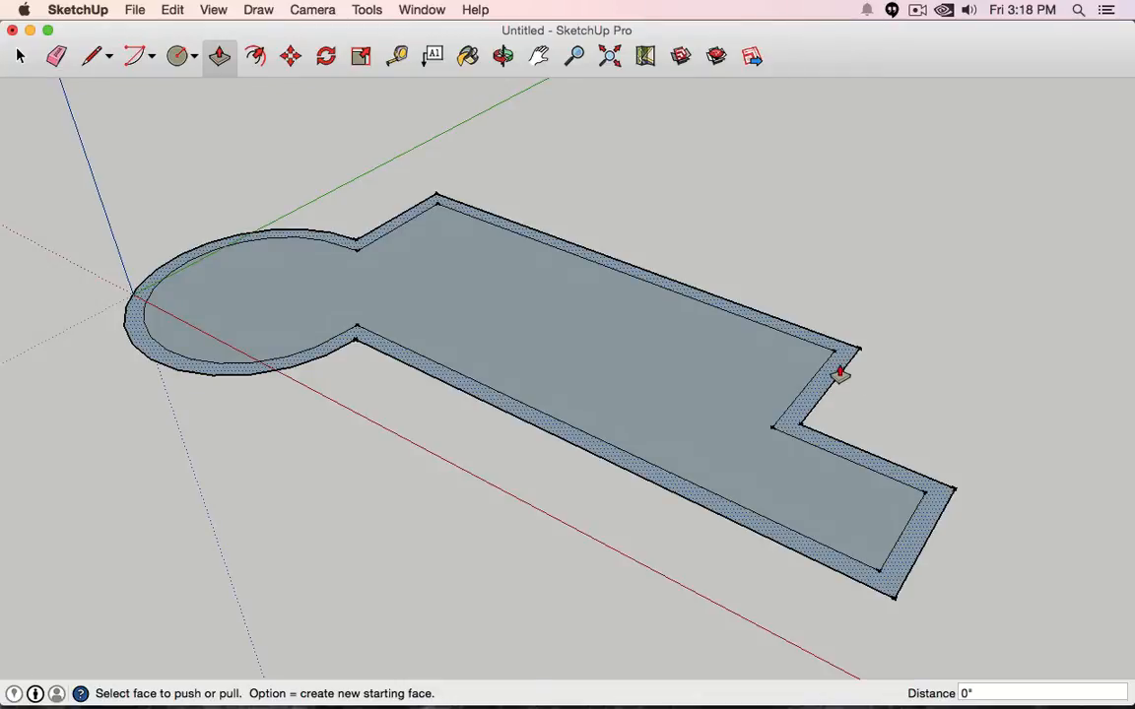
pyautogui.moveTo(839, 373); pyautogui.dragTo(844, 208)
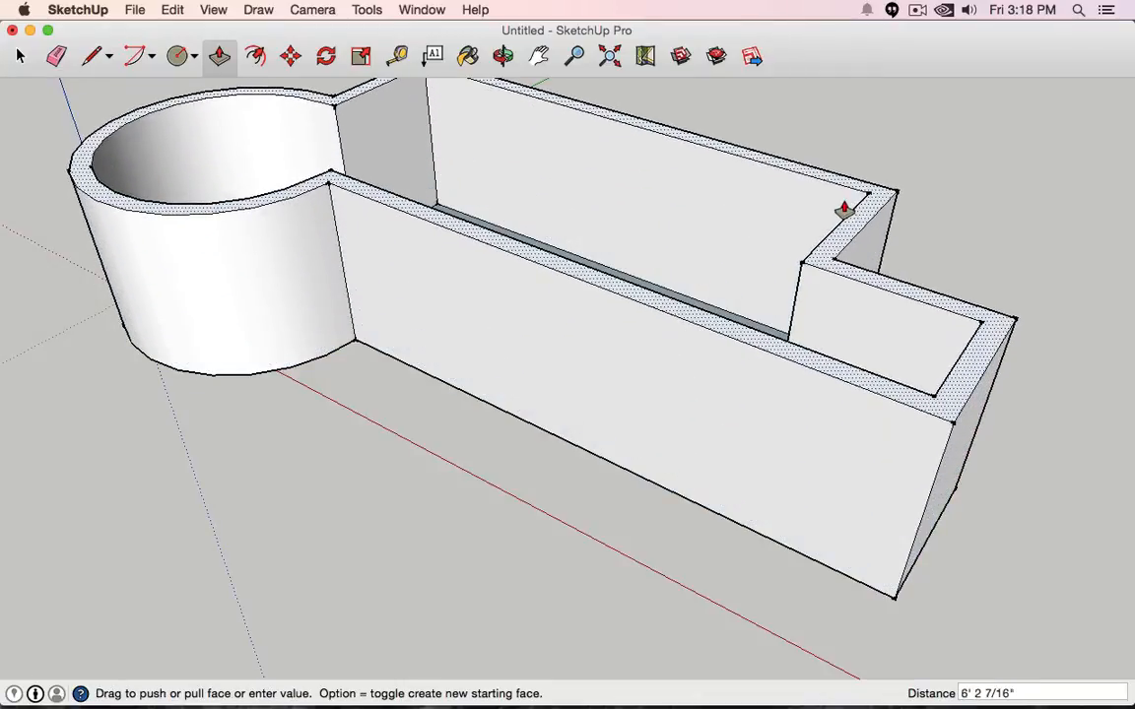
pyautogui.write('9')
pyautogui.press('Return')
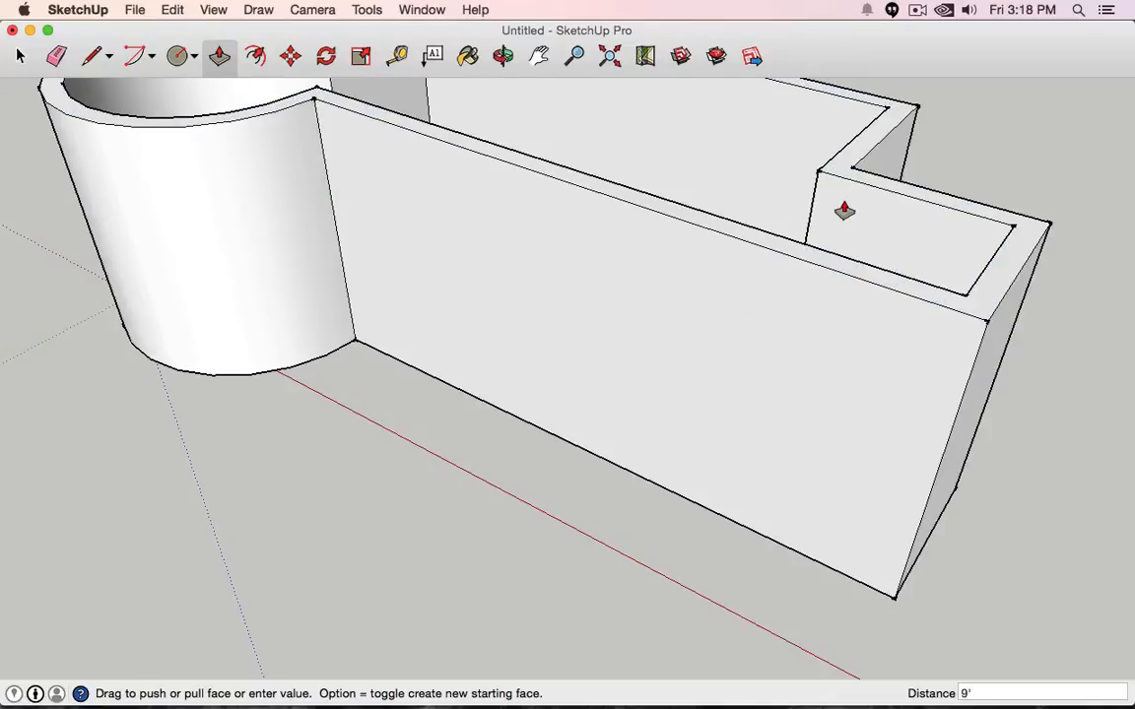
pyautogui.scroll(2, 878, 392)
pyautogui.scroll(-5, 878, 392)
pyautogui.moveTo(1012, 307); pyautogui.dragTo(969, 459, button='middle')
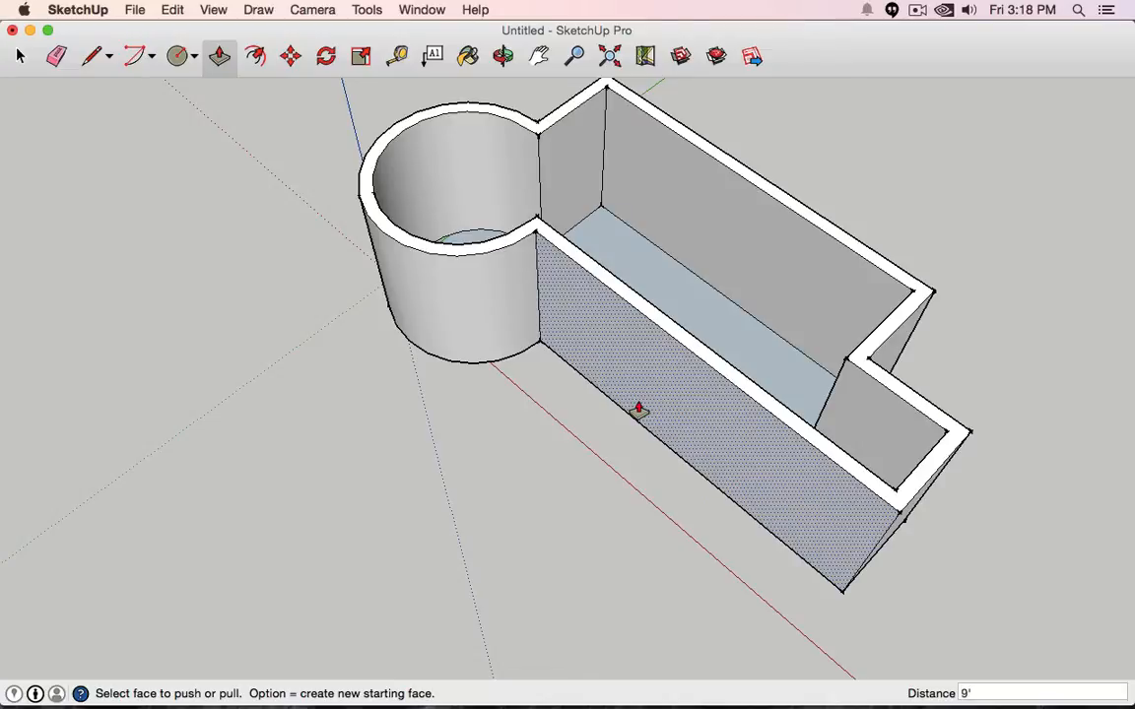
pyautogui.press('super+z')
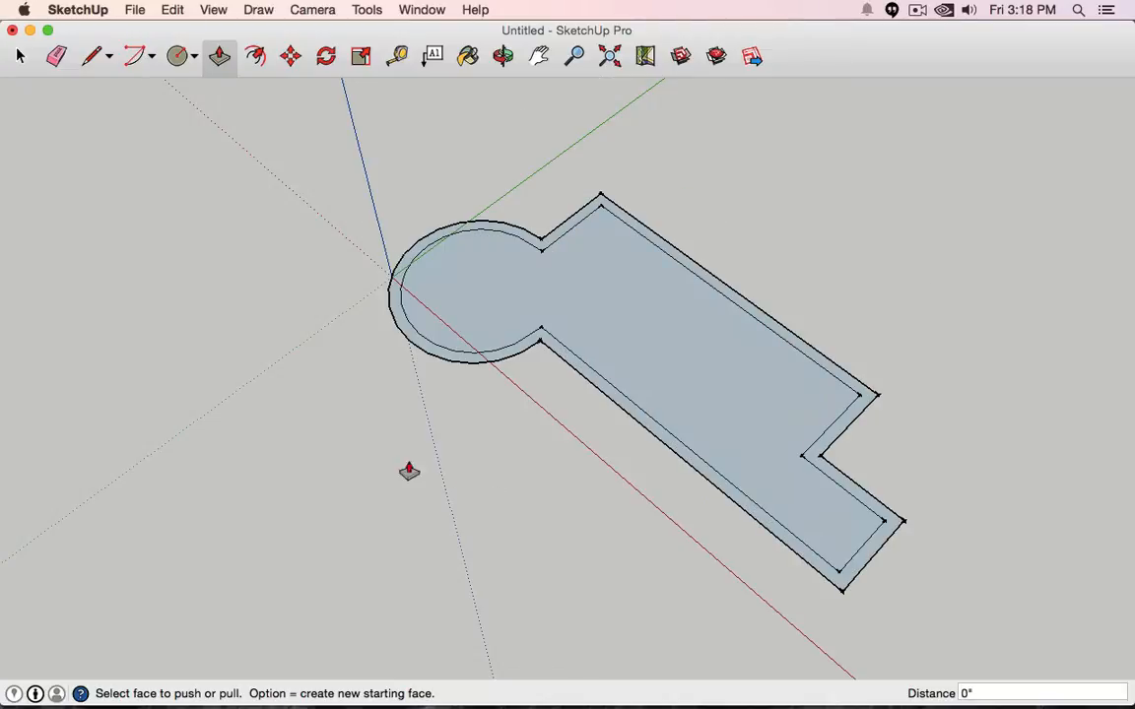
# - Draw a dividing line 8' 8" long across the interior, from the midpoint of the long inner wall edge to the opposite inner edge
pyautogui.moveTo(405, 471); pyautogui.dragTo(648, 519, button='middle')
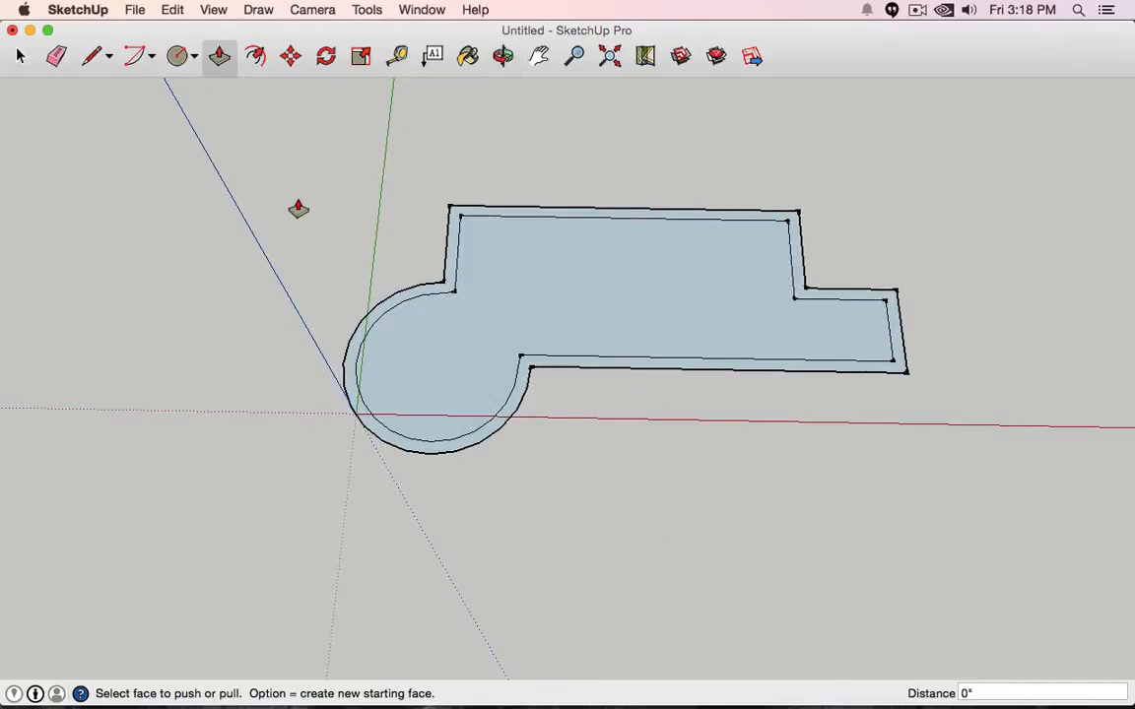
pyautogui.click(90, 56)
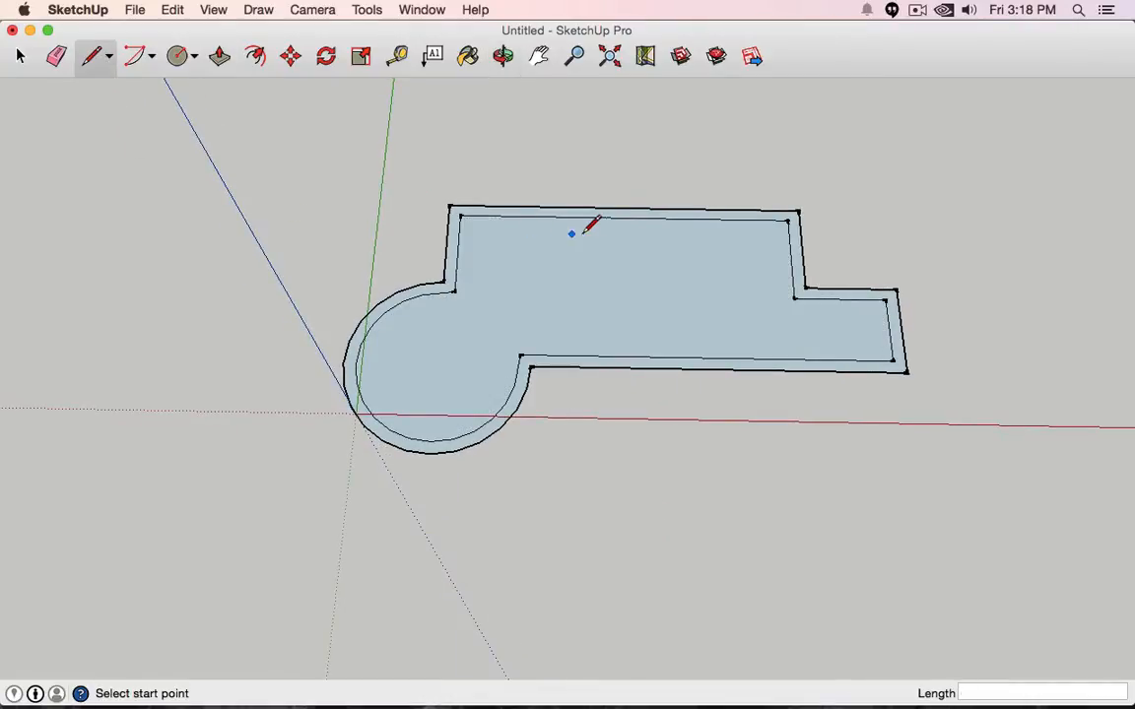
pyautogui.scroll(-2, 587, 233)
pyautogui.scroll(4, 598, 241)
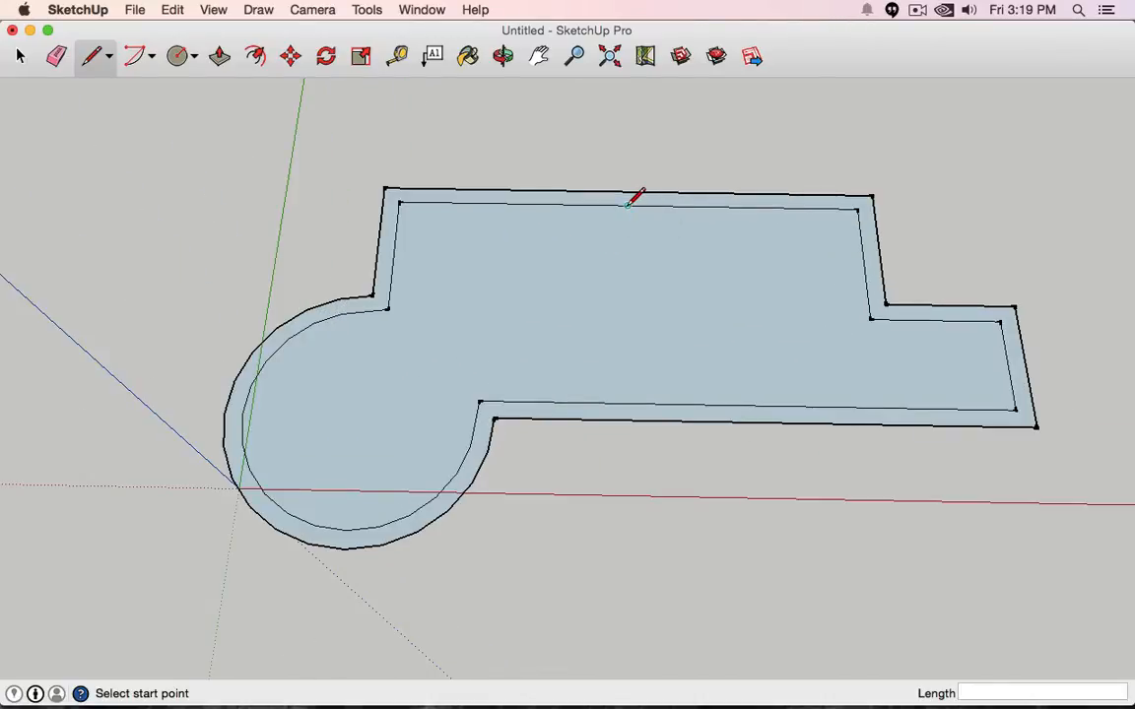
pyautogui.click(628, 203)
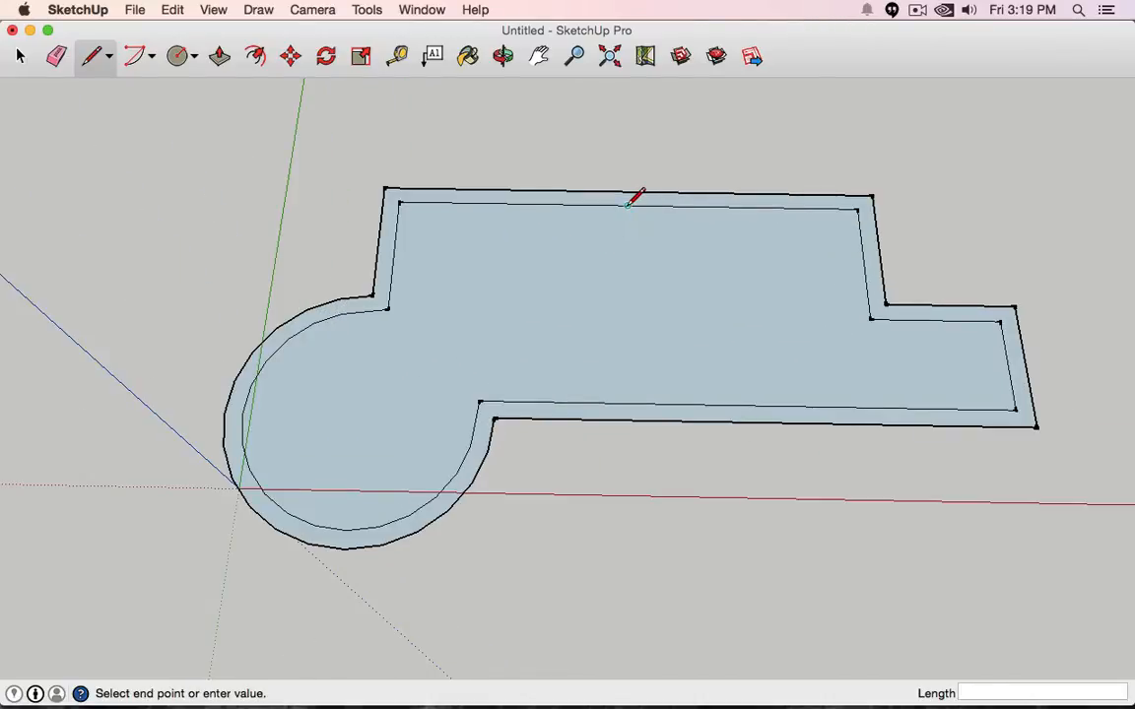
pyautogui.click(629, 403)
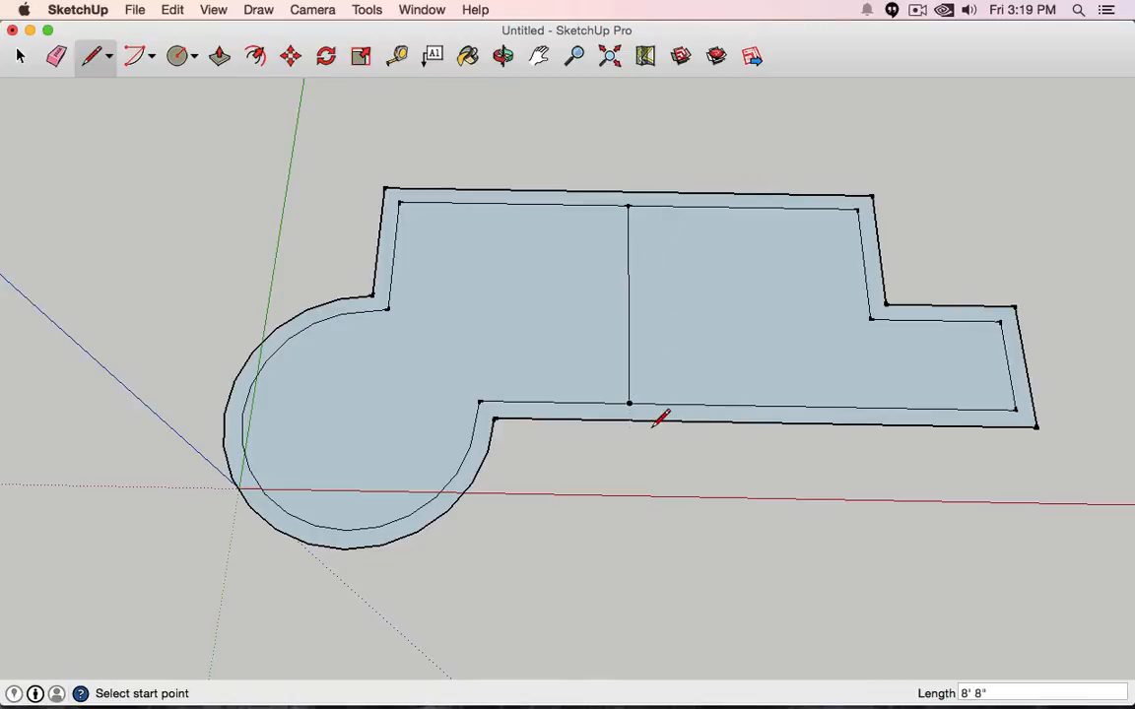
# - Try an 8' line from the dividing line along the red axis, and undo it
pyautogui.scroll(-3, 663, 310)
pyautogui.scroll(8, 663, 311)
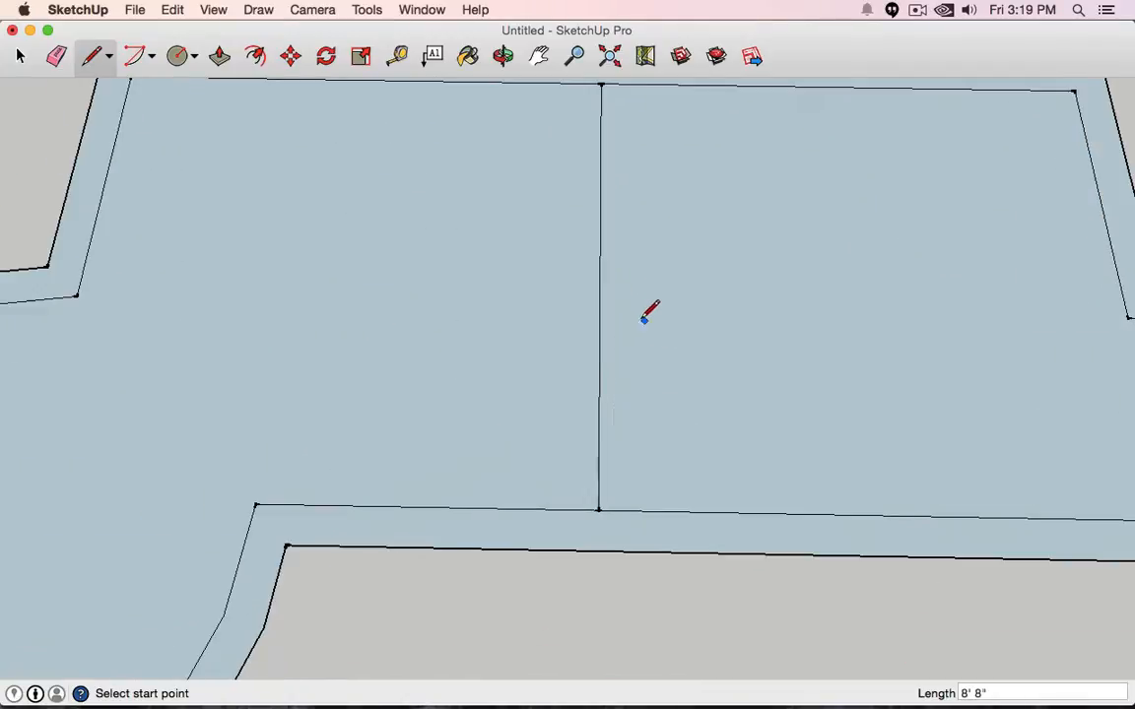
pyautogui.click(600, 251)
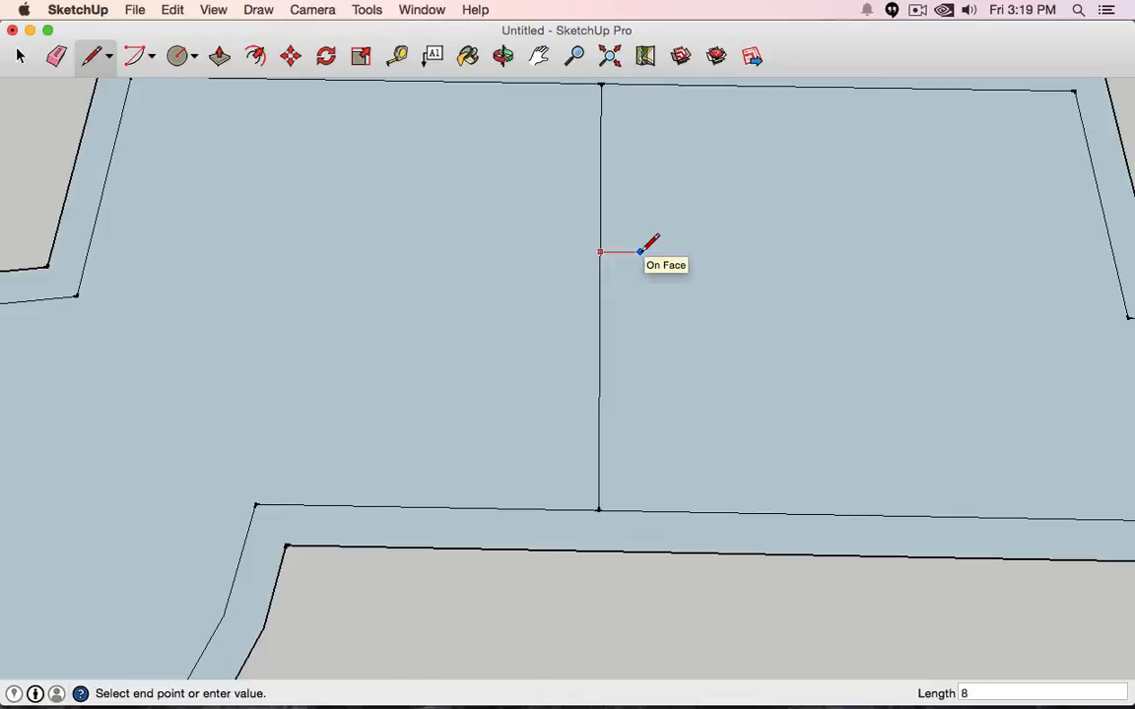
pyautogui.press('Return')
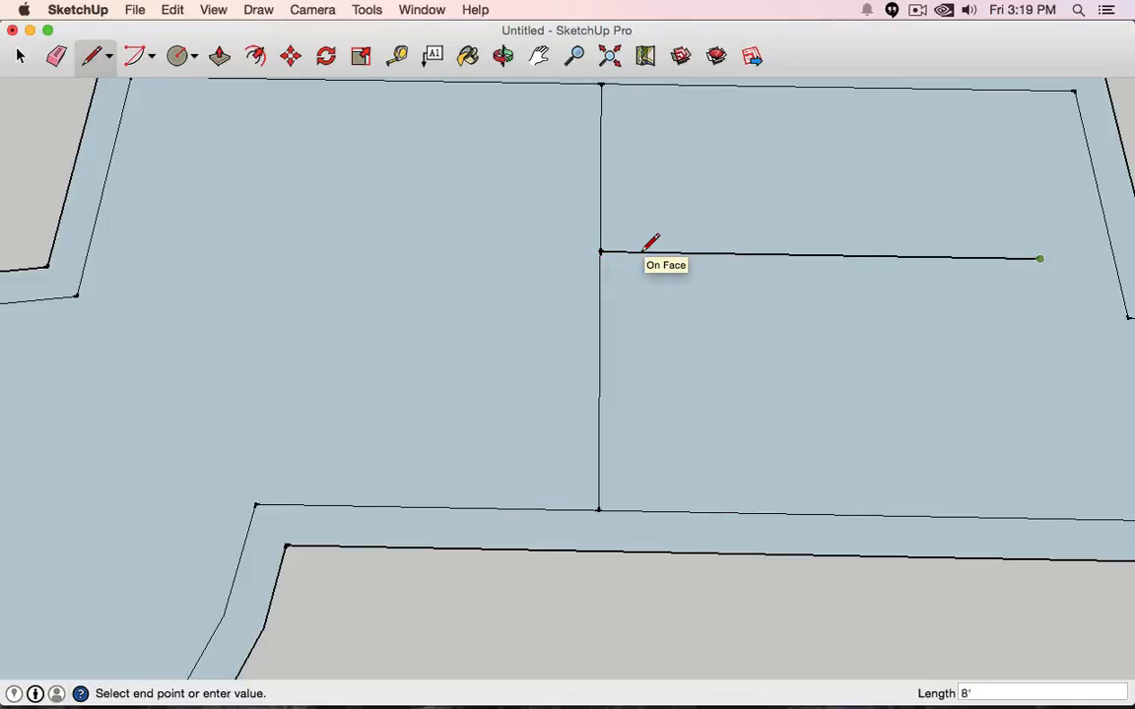
pyautogui.press('super+z')
# - Draw an 8" line perpendicular to the dividing line, and from its end draw lines to both inner wall edges as the partition's second side
pyautogui.click(600, 252)
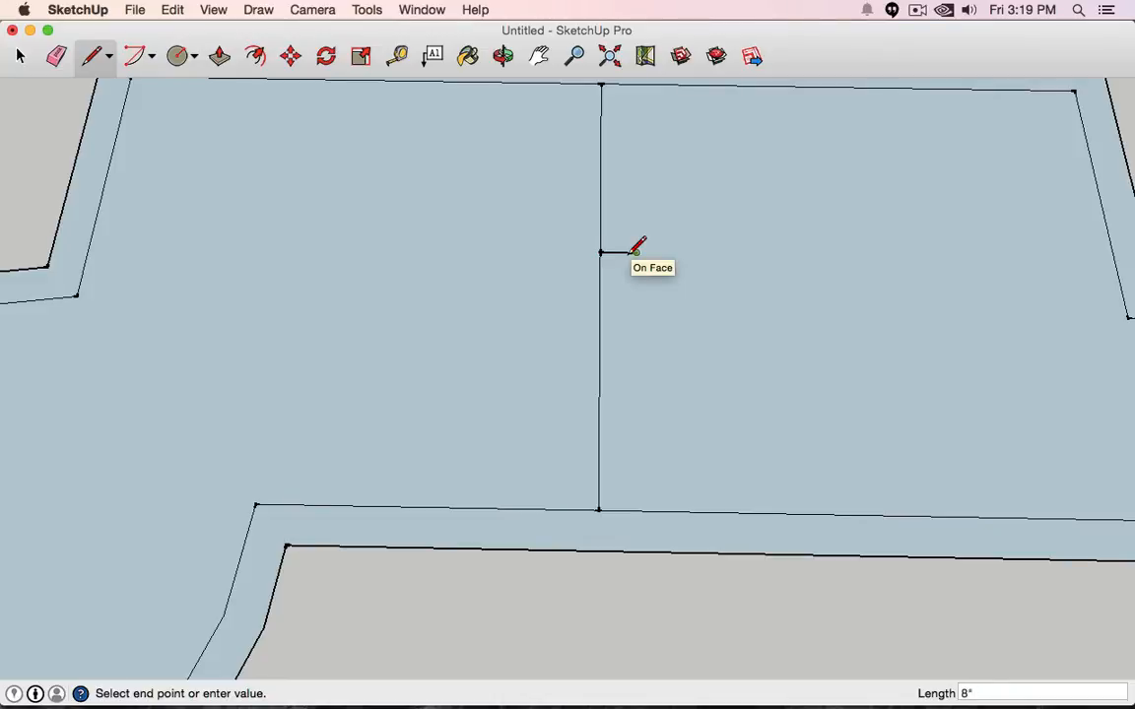
pyautogui.click(635, 253)
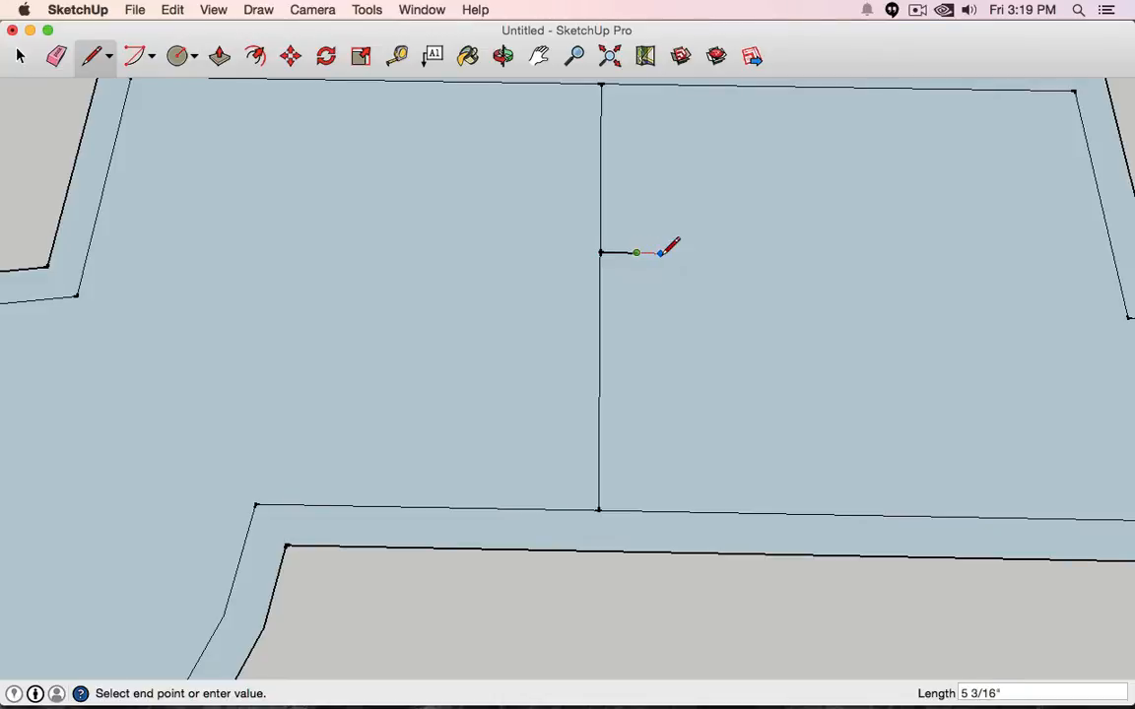
pyautogui.click(639, 510)
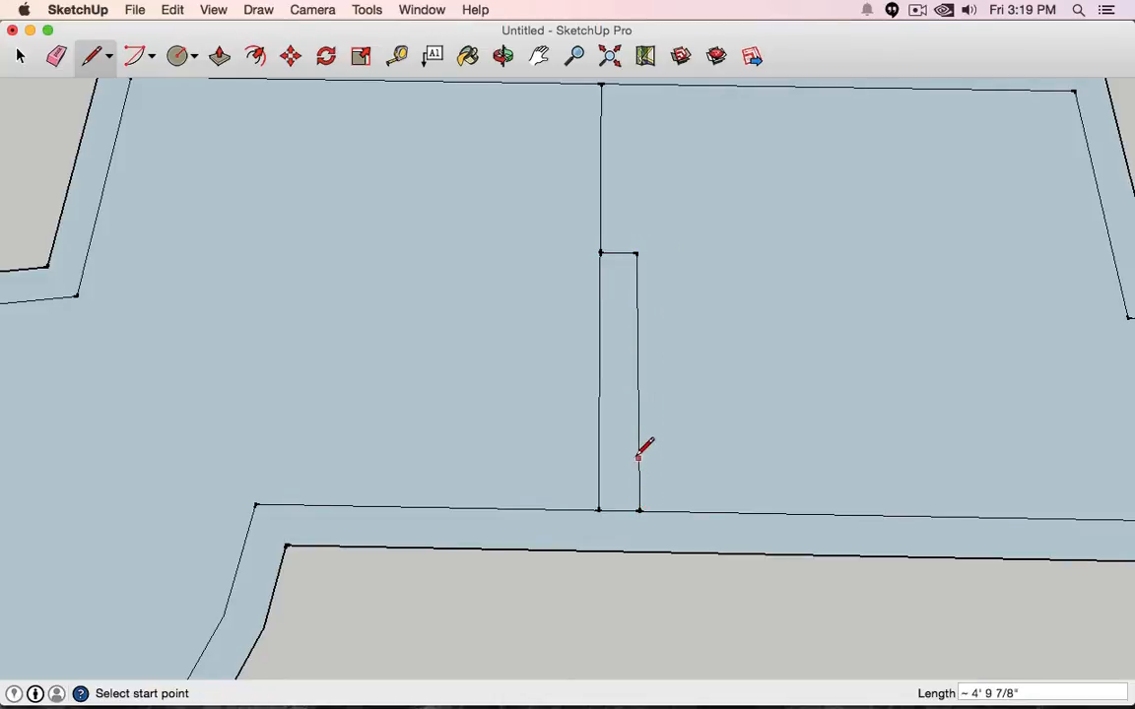
pyautogui.click(635, 253)
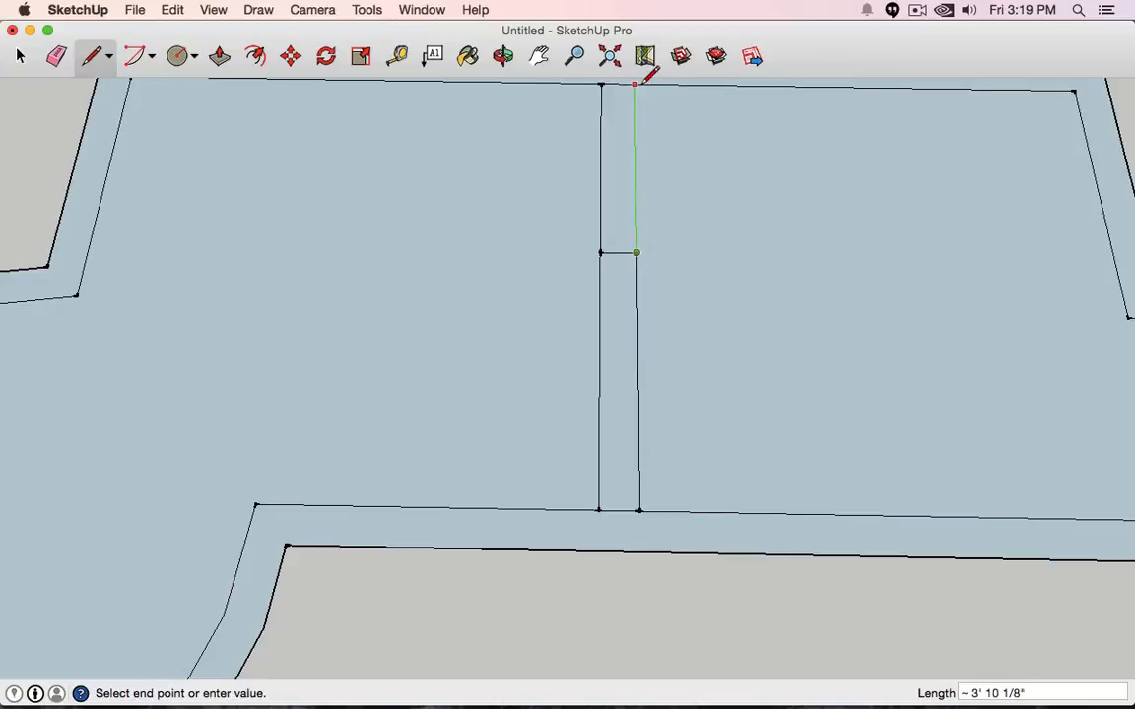
pyautogui.click(634, 85)
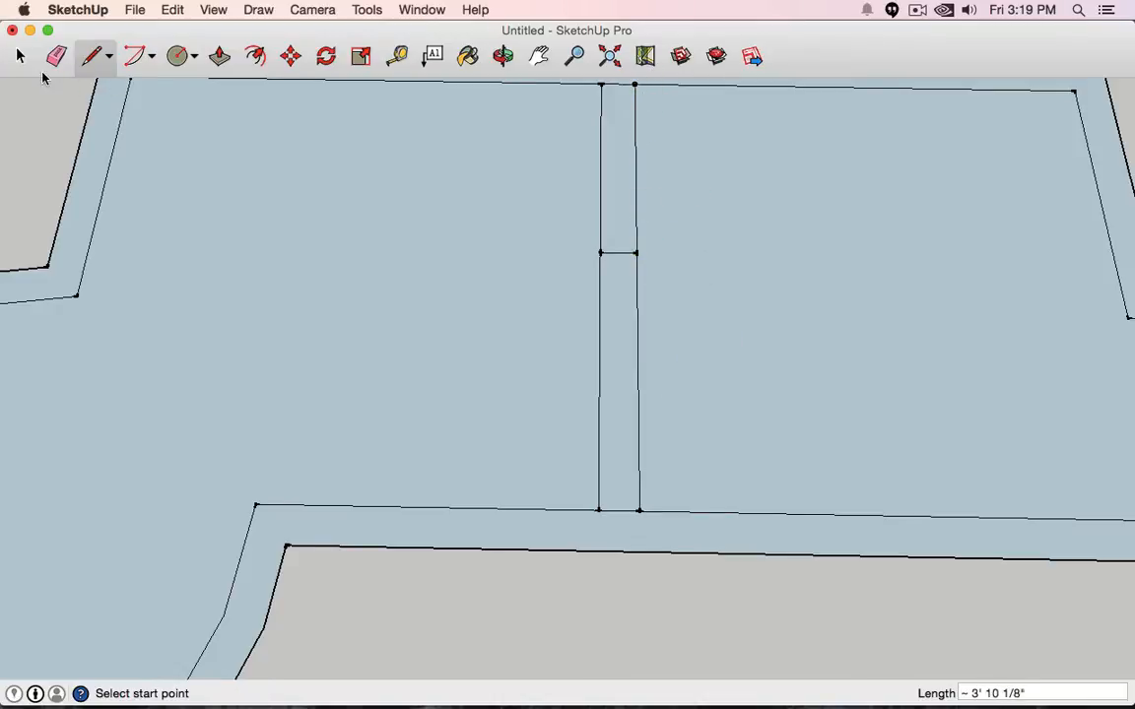
# - Delete the short 8" connecting line between the partition's two long sides
pyautogui.click(19, 57)
pyautogui.click(611, 254)
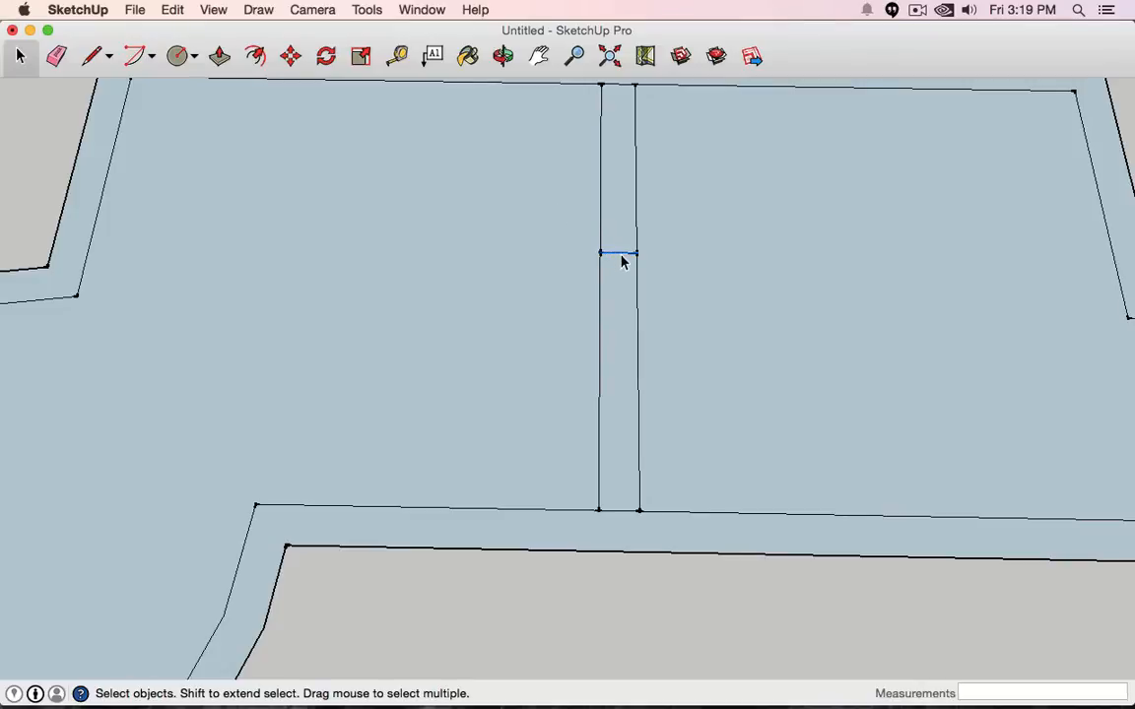
pyautogui.press('Delete')
pyautogui.click(638, 252)
pyautogui.scroll(-5, 704, 331)
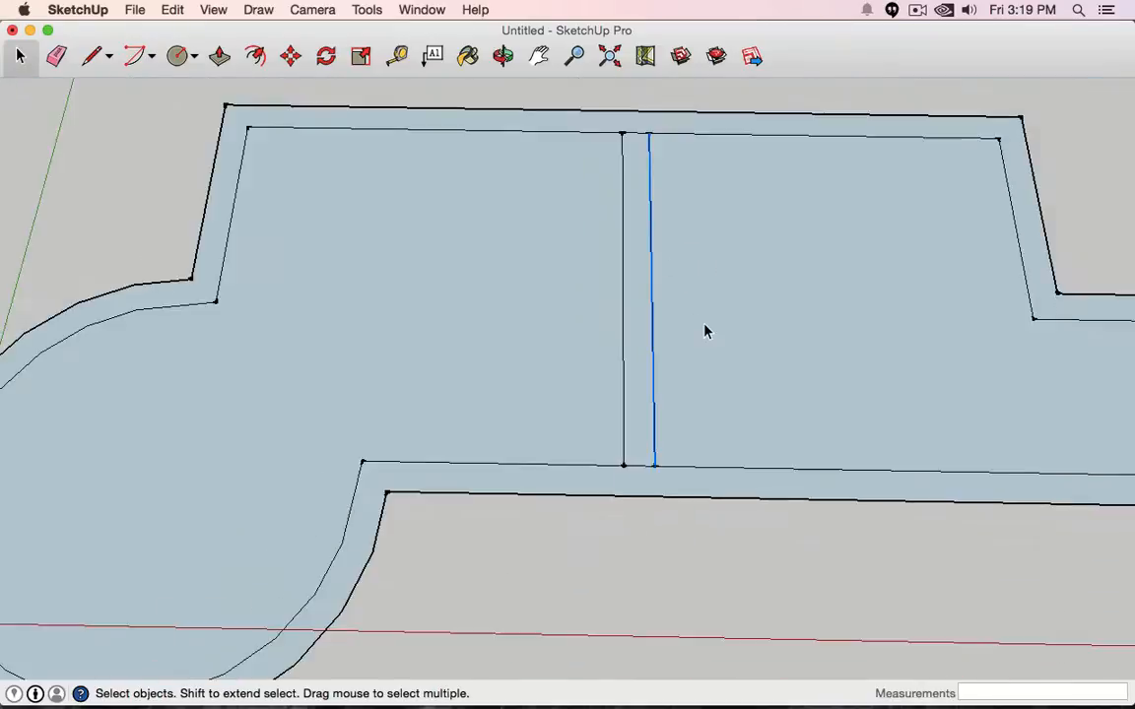
pyautogui.click(713, 534)
# - Pull up the outer wall band and the partition strip separately, the partition by about 3' 4", and undo both extrusions
pyautogui.moveTo(982, 201); pyautogui.dragTo(674, 252, button='middle')
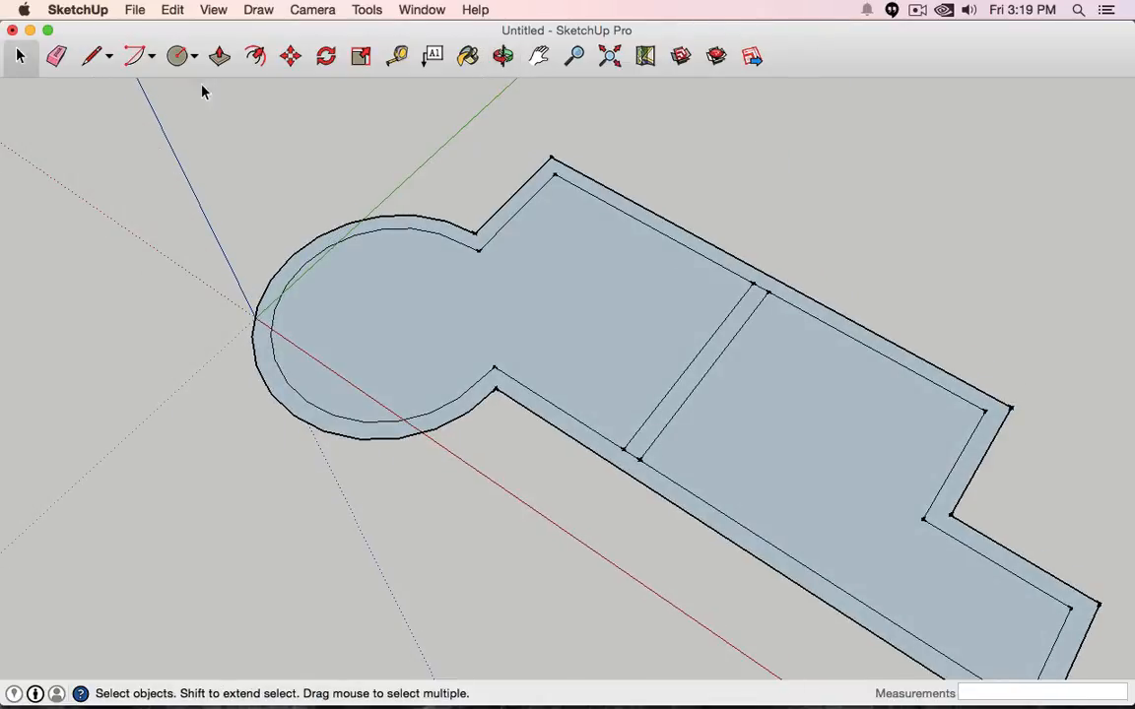
pyautogui.click(219, 56)
pyautogui.moveTo(699, 251); pyautogui.dragTo(702, 169)
pyautogui.moveTo(748, 332); pyautogui.dragTo(740, 261)
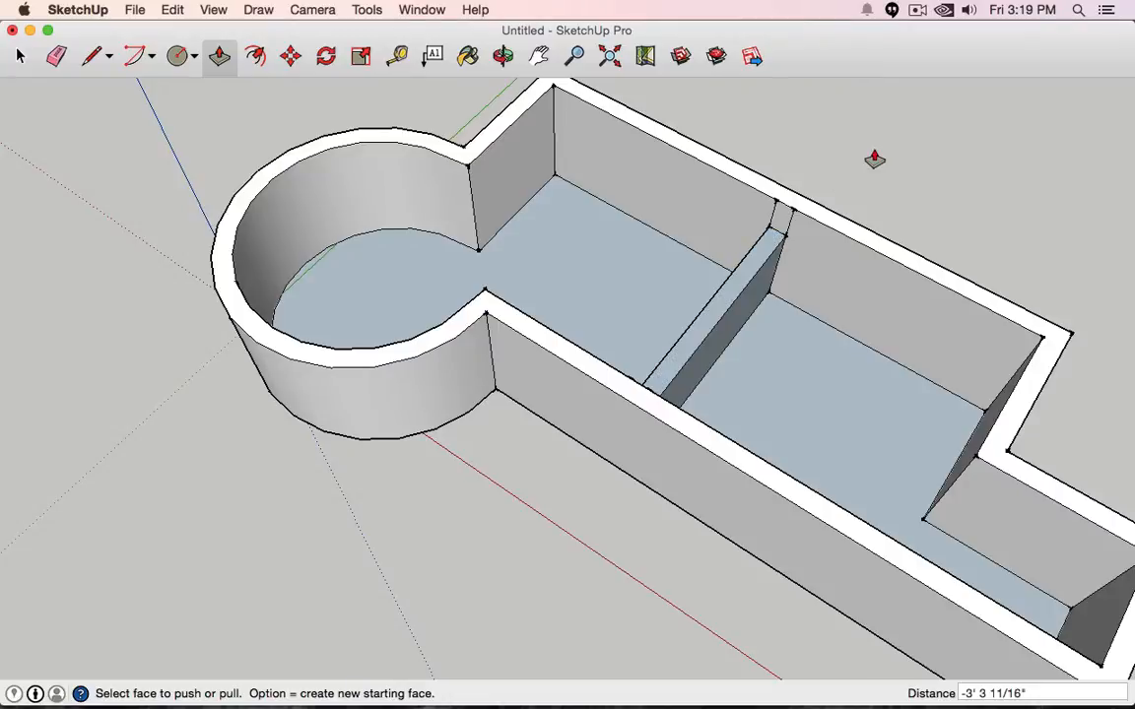
pyautogui.press('super+z')
pyautogui.press('super+z')
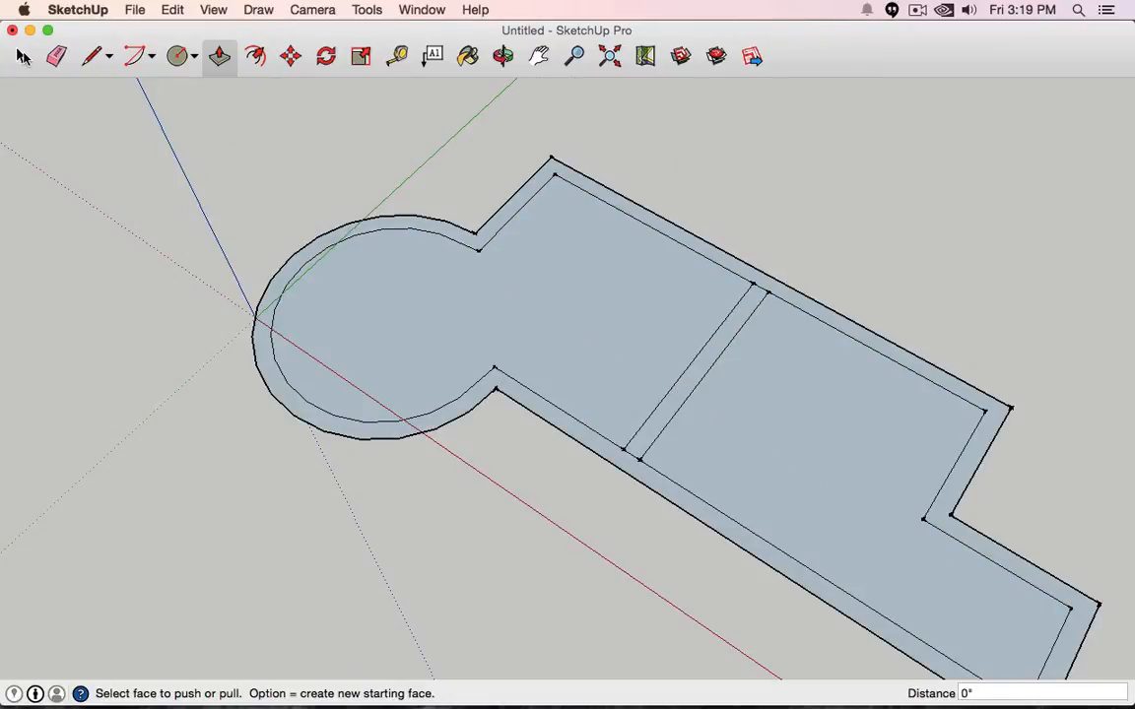
# - Extrude the connected outer wall and partition face upward to a height of 9' with Push/Pull
pyautogui.click(22, 56)
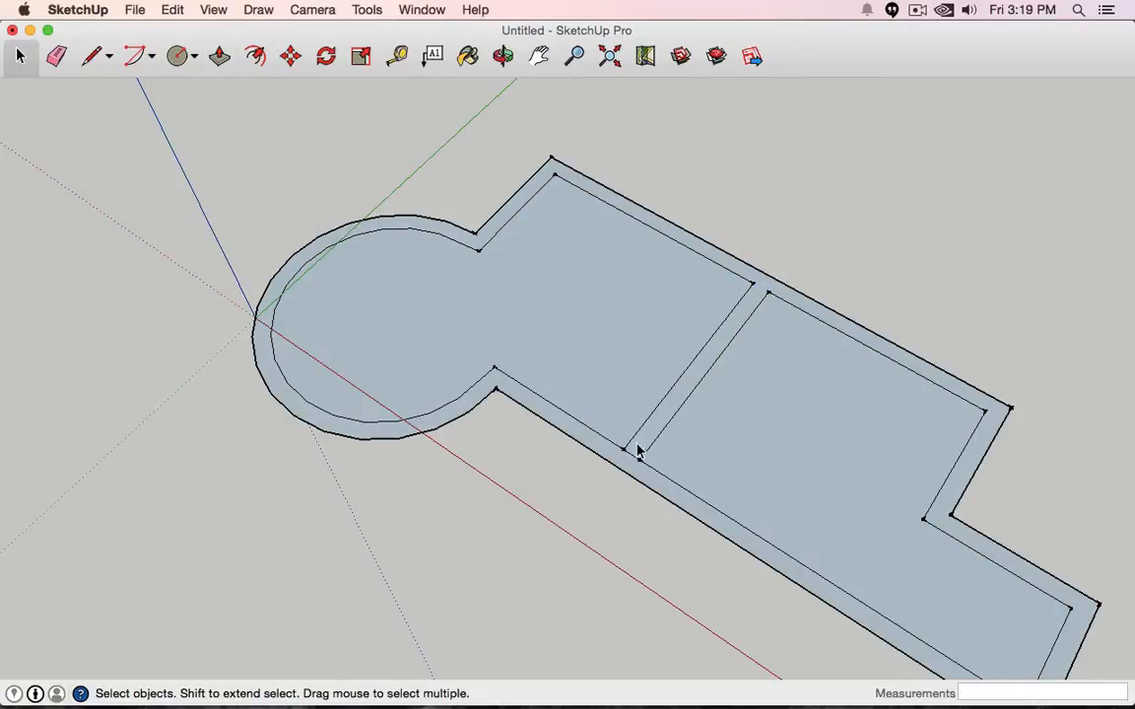
pyautogui.click(218, 56)
pyautogui.click(753, 287)
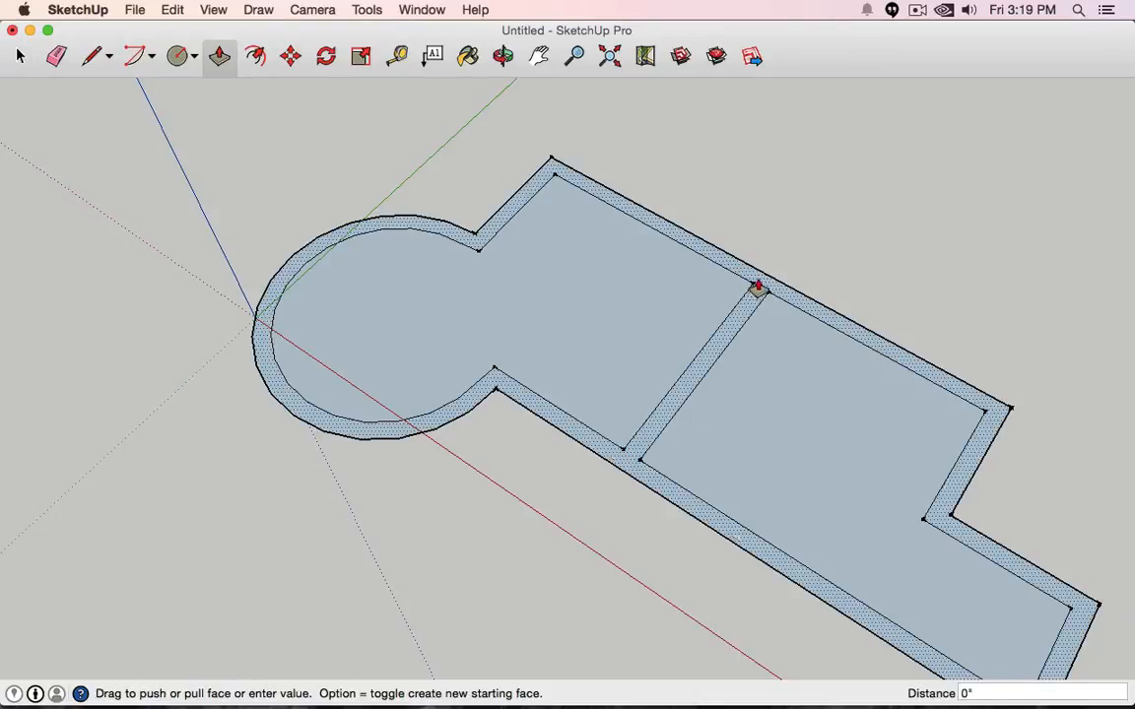
pyautogui.click(1018, 194)
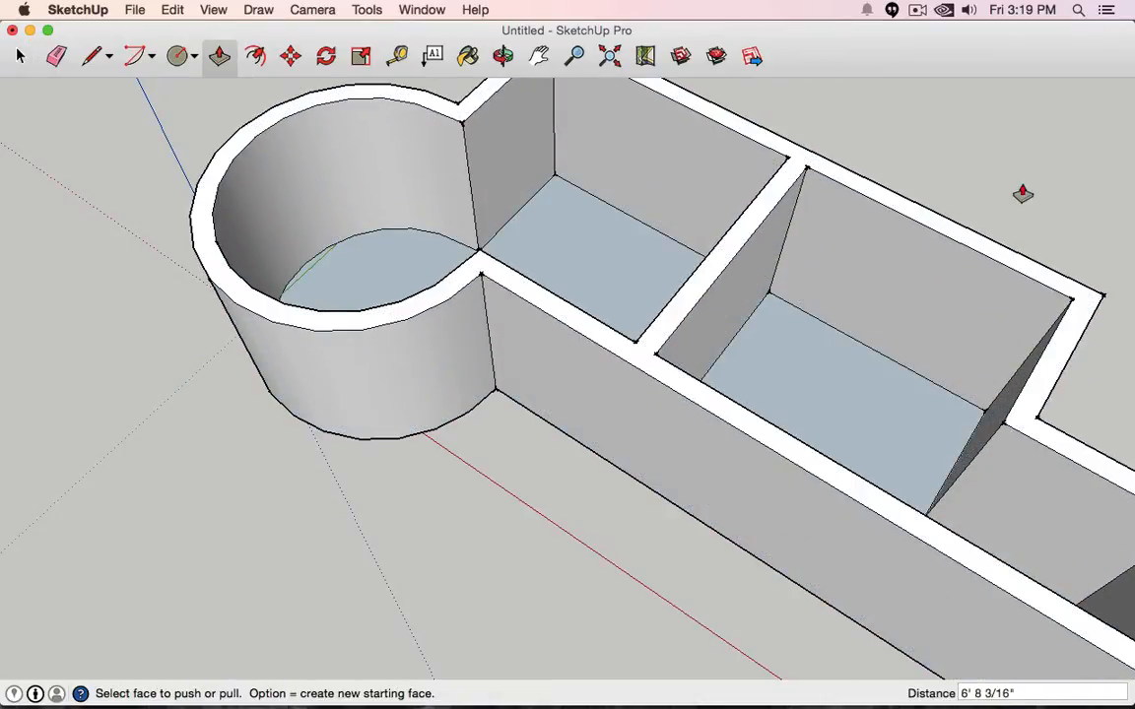
pyautogui.scroll(-3, 1021, 194)
pyautogui.scroll(1, 868, 169)
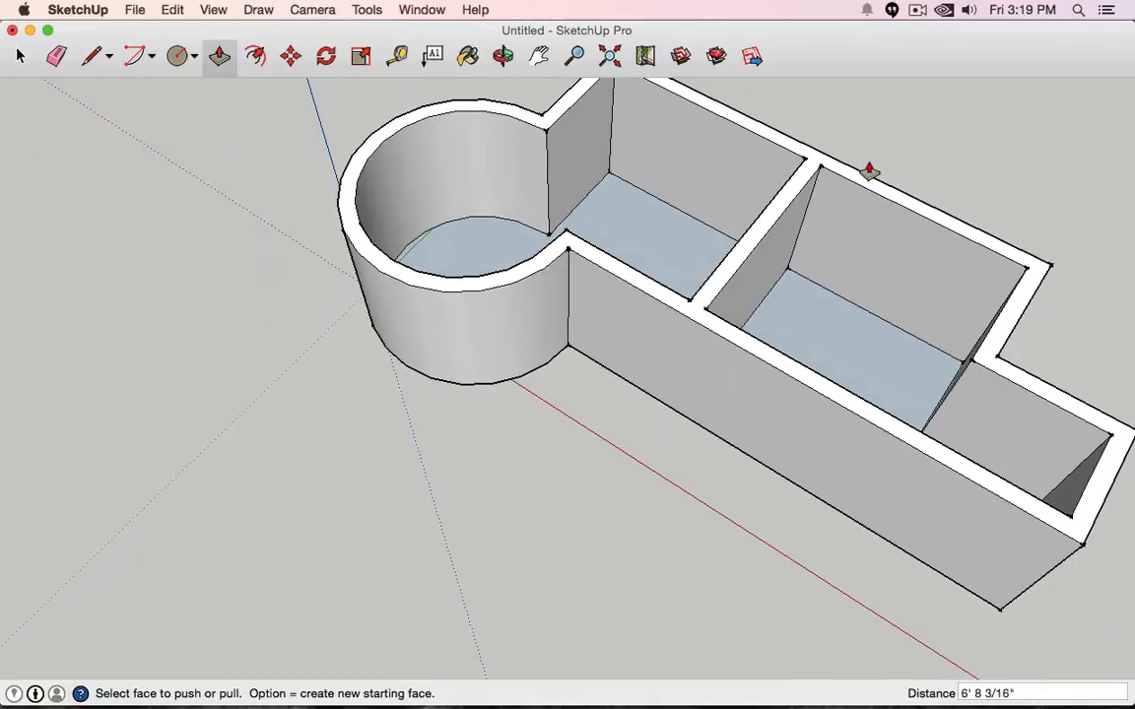
pyautogui.moveTo(714, 221)
pyautogui.mouseDown(button='middle')
pyautogui.moveTo(1061, 161)
pyautogui.moveTo(591, 190)
pyautogui.moveTo(952, 156)
pyautogui.moveTo(1094, 111)
pyautogui.moveTo(678, 135)
pyautogui.moveTo(699, 220)
pyautogui.mouseUp(button='middle')
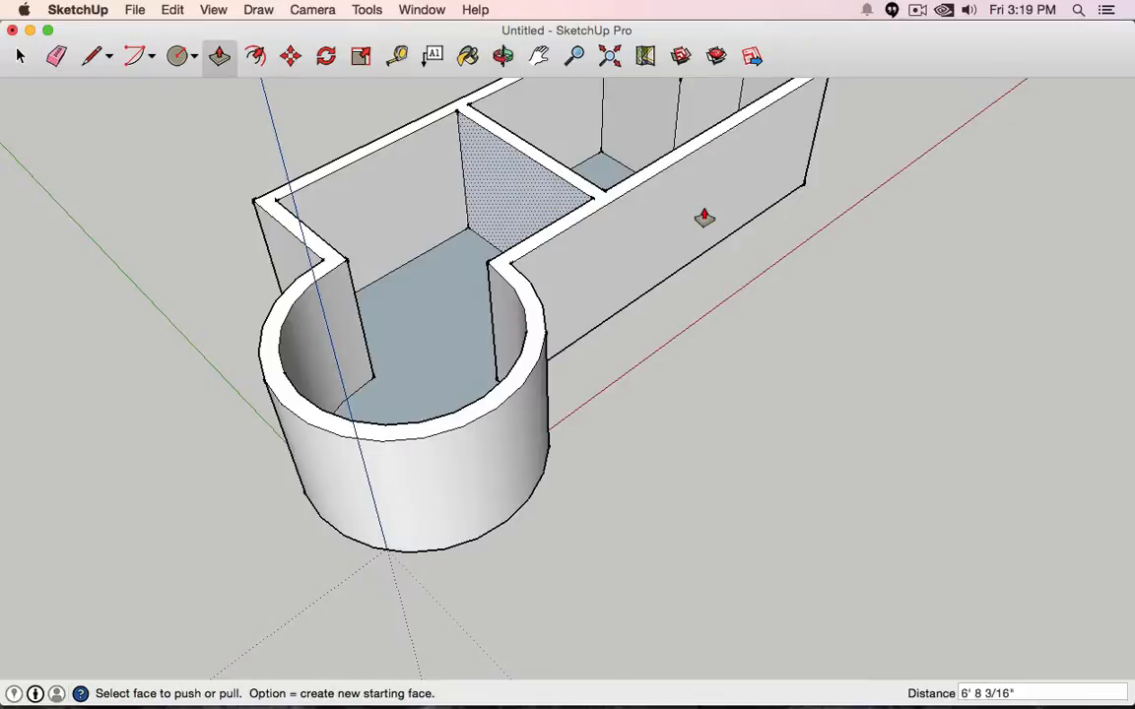
pyautogui.keyDown('shift'); pyautogui.moveTo(859, 195); pyautogui.dragTo(732, 281, button='middle'); pyautogui.keyUp('shift')
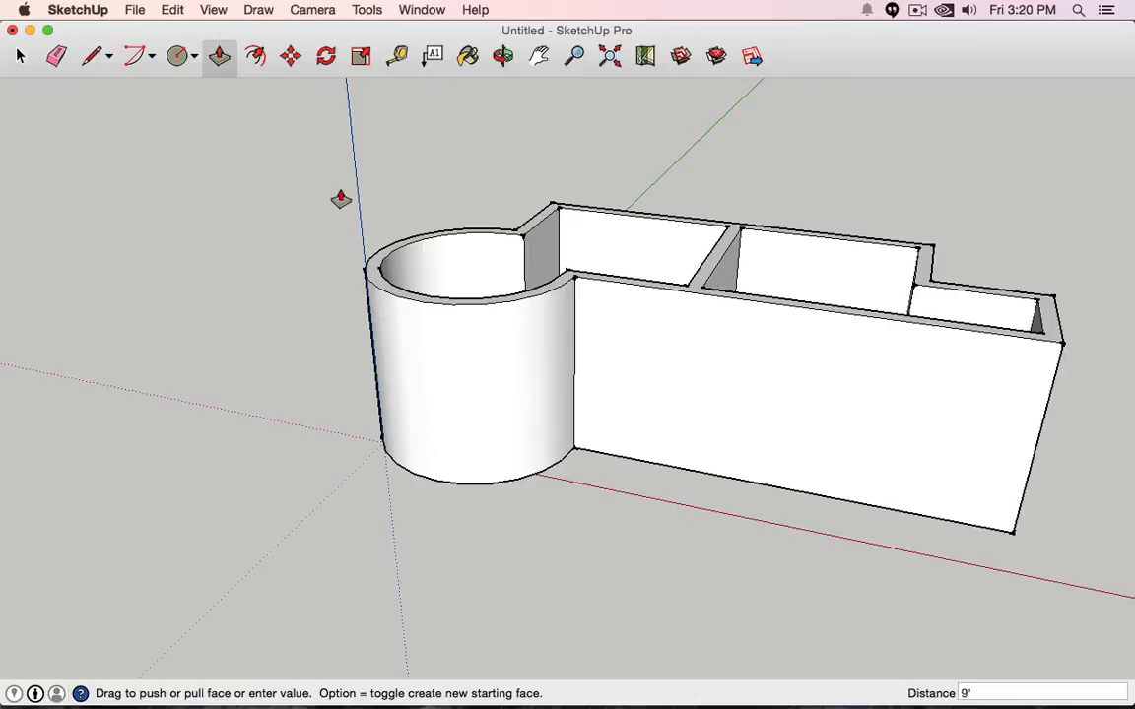
# - Draw a rectangle about 4' 1" by 3' on the outer face of the narrow end wall
pyautogui.click(195, 60)
pyautogui.click(231, 84)
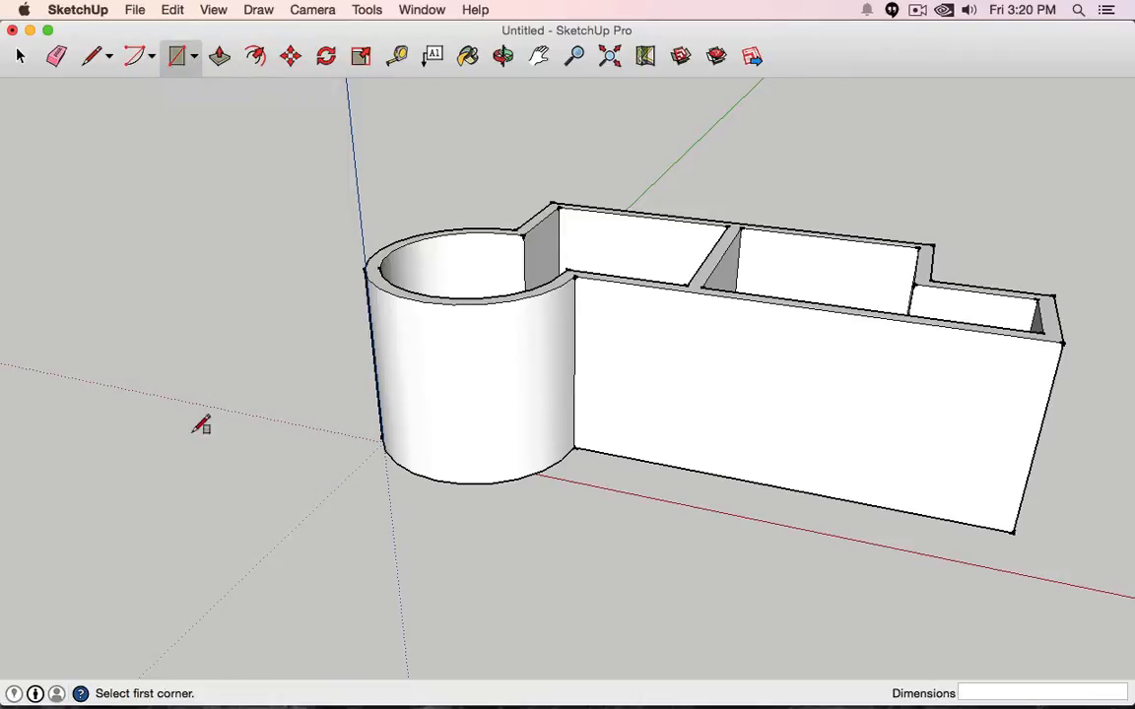
pyautogui.moveTo(201, 426); pyautogui.dragTo(417, 369, button='middle')
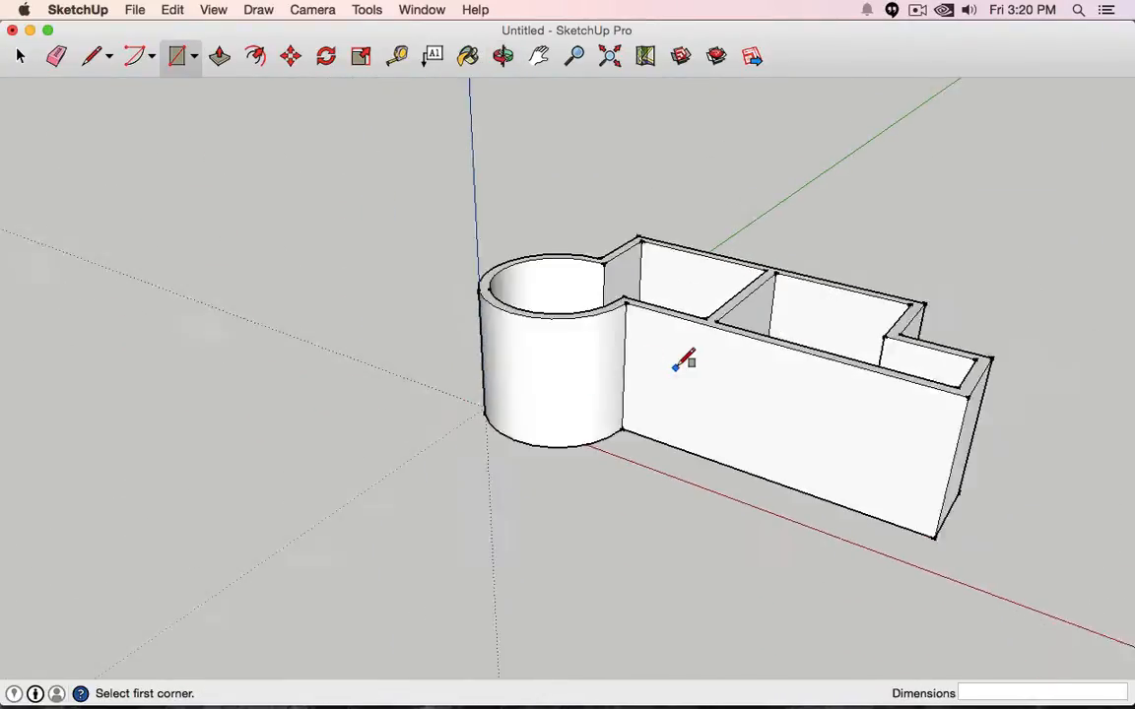
pyautogui.moveTo(684, 359)
pyautogui.mouseDown(button='middle')
pyautogui.moveTo(983, 418)
pyautogui.moveTo(755, 332)
pyautogui.moveTo(666, 367)
pyautogui.mouseUp(button='middle')
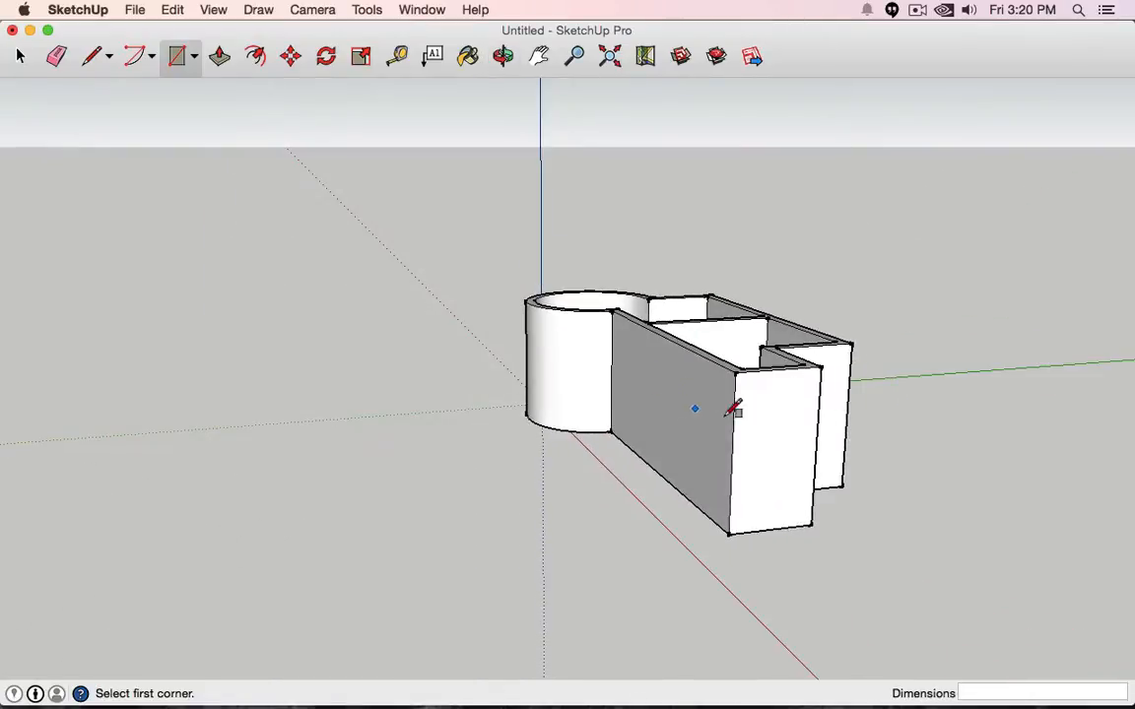
pyautogui.click(754, 395)
pyautogui.click(806, 463)
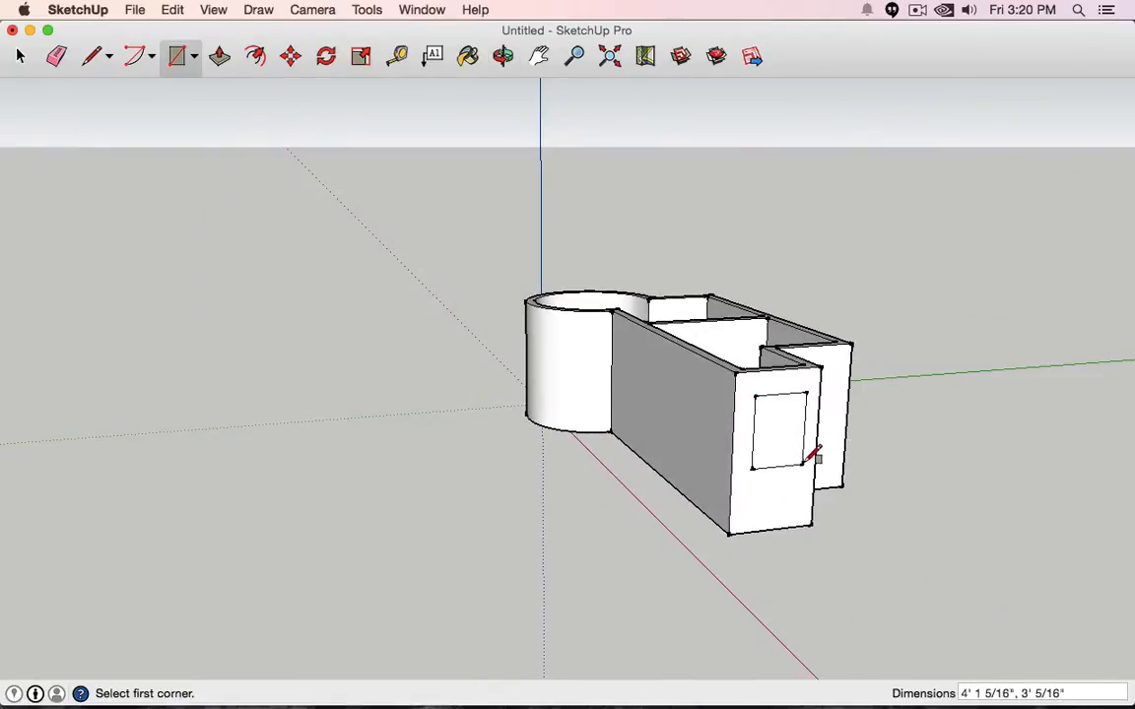
# - Draw two rectangles side by side on the long straight wall next to the round room
pyautogui.click(630, 360)
pyautogui.click(661, 424)
pyautogui.click(676, 384)
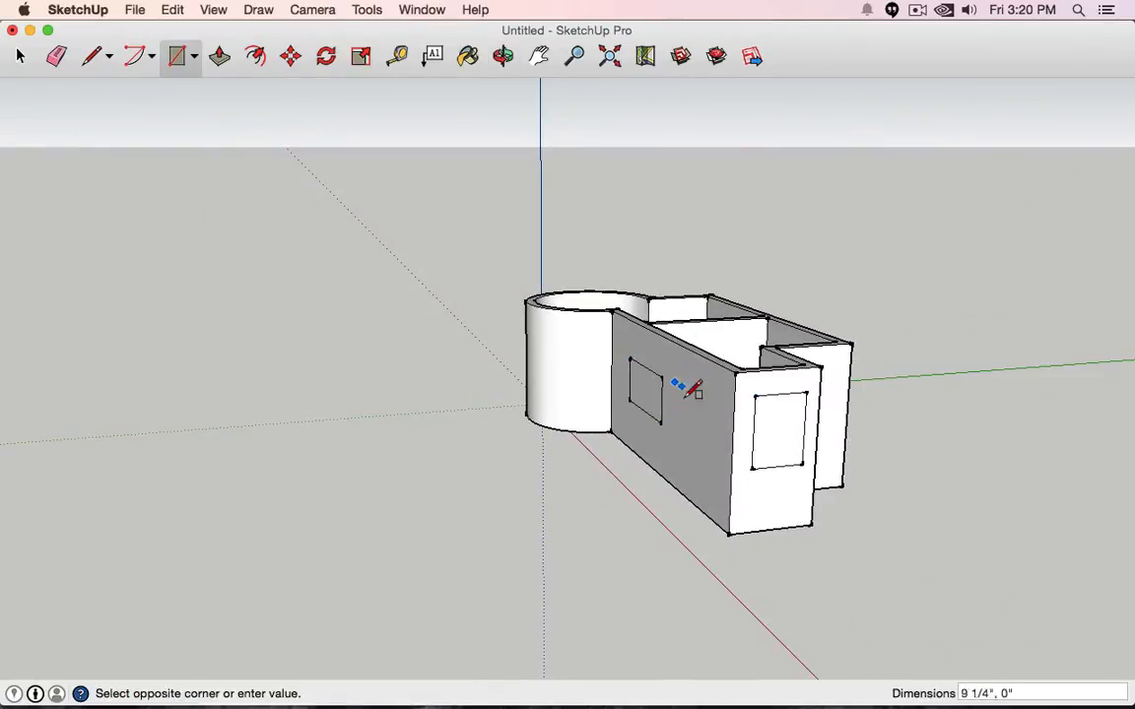
pyautogui.click(717, 451)
# - Draw adjoining rectangles on the two walls of the stepped corner, about 4' 11" by 4' 2" and 4' 11" by 4' 5"
pyautogui.moveTo(780, 398)
pyautogui.mouseDown(button='middle')
pyautogui.moveTo(640, 423)
pyautogui.moveTo(300, 394)
pyautogui.moveTo(299, 418)
pyautogui.mouseUp(button='middle')
pyautogui.click(329, 421)
pyautogui.click(416, 493)
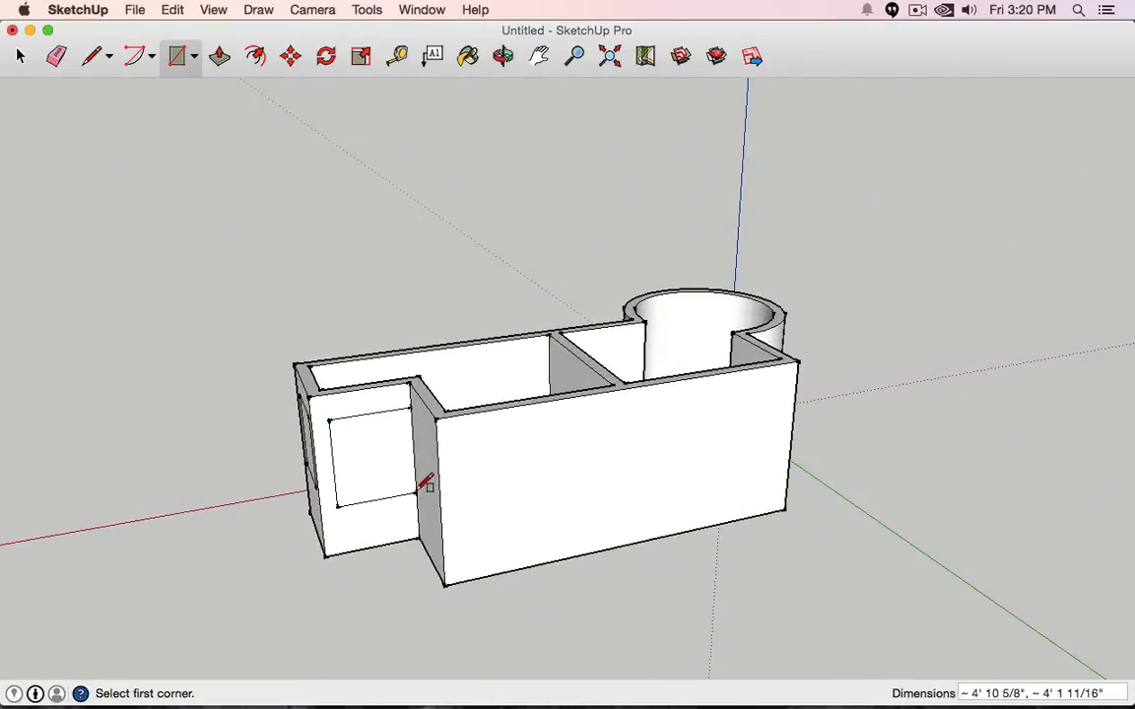
pyautogui.moveTo(424, 483); pyautogui.dragTo(527, 392, button='middle')
pyautogui.click(483, 413)
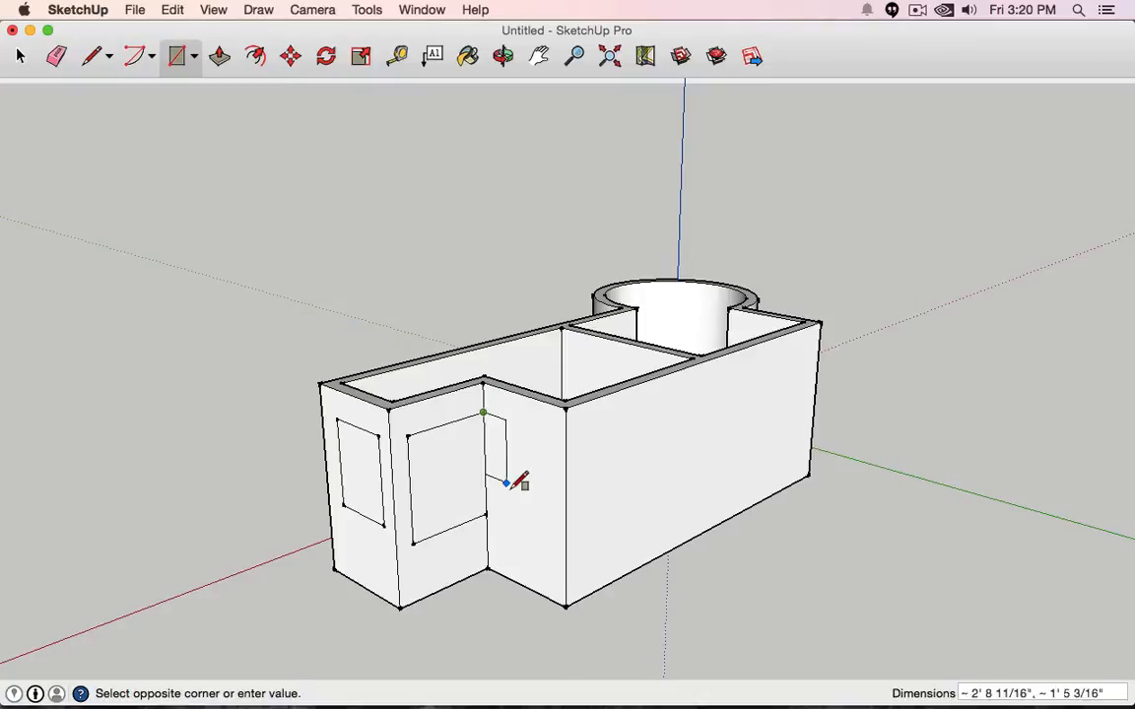
pyautogui.click(556, 545)
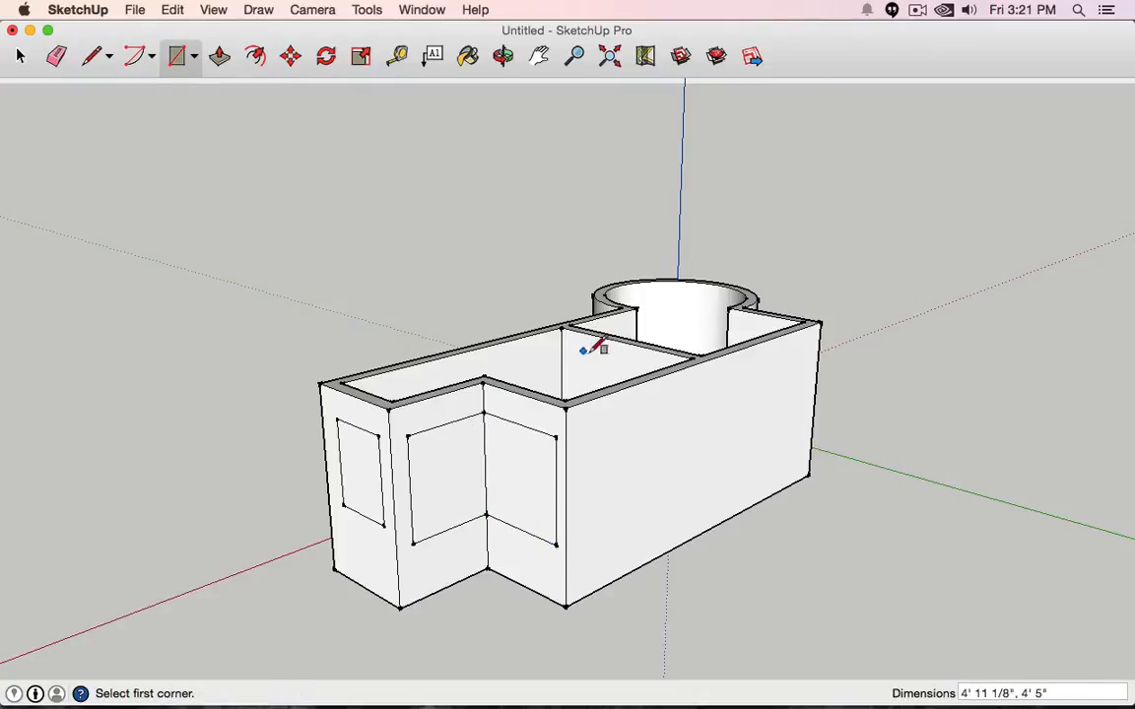
# - Draw a rectangle about 12' 2" by 6' 7" on the long back wall, and undo all the rectangles on the walls
pyautogui.click(590, 416)
pyautogui.click(756, 471)
pyautogui.press('super+z')
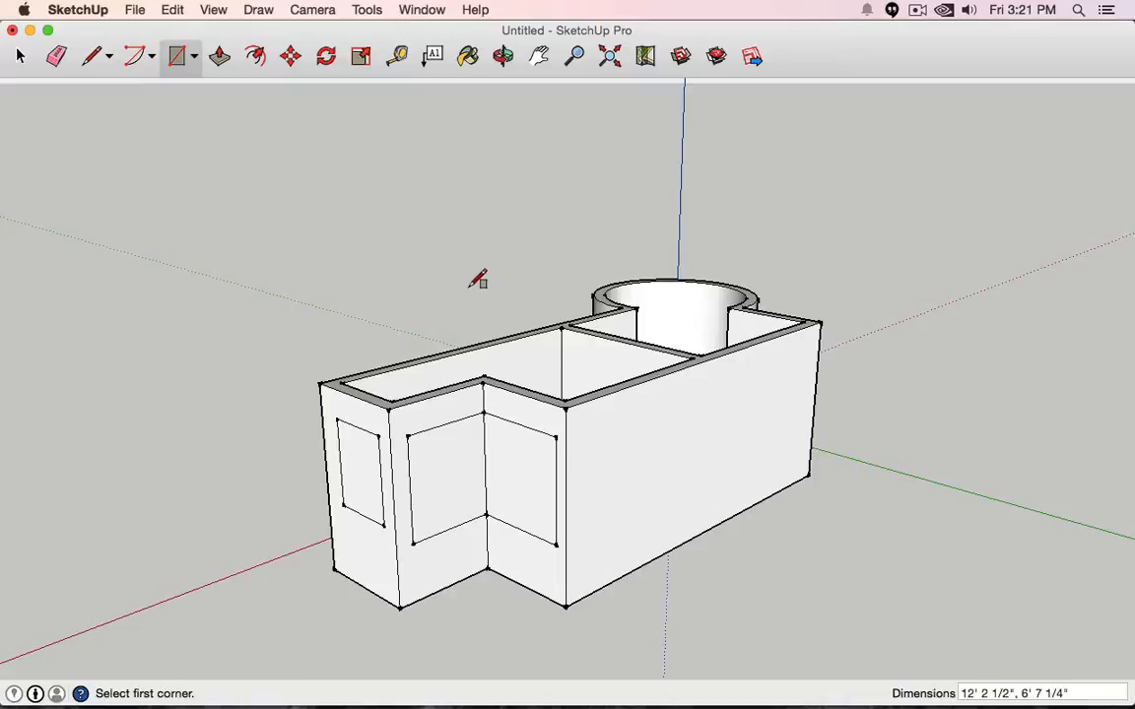
pyautogui.press('super+z')
pyautogui.press('super+z')
# - Draw a 3' by 8' door rectangle on the long front wall, starting on its bottom edge
pyautogui.moveTo(372, 297); pyautogui.dragTo(760, 311, button='middle')
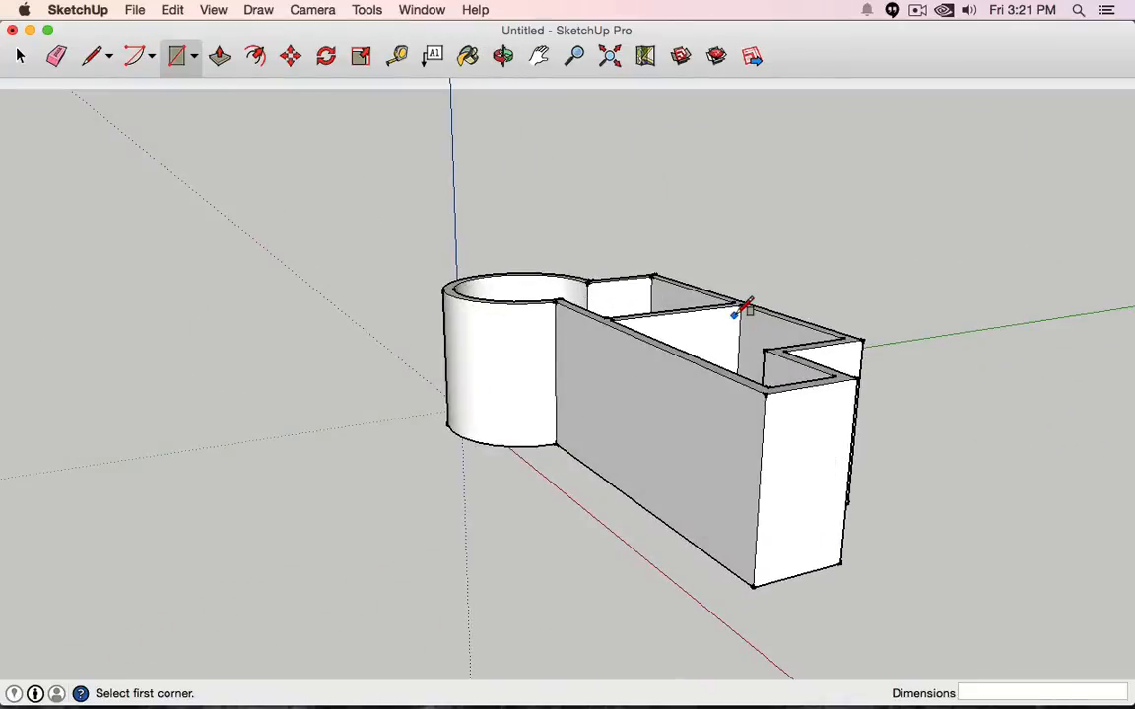
pyautogui.moveTo(620, 316); pyautogui.dragTo(907, 324, button='middle')
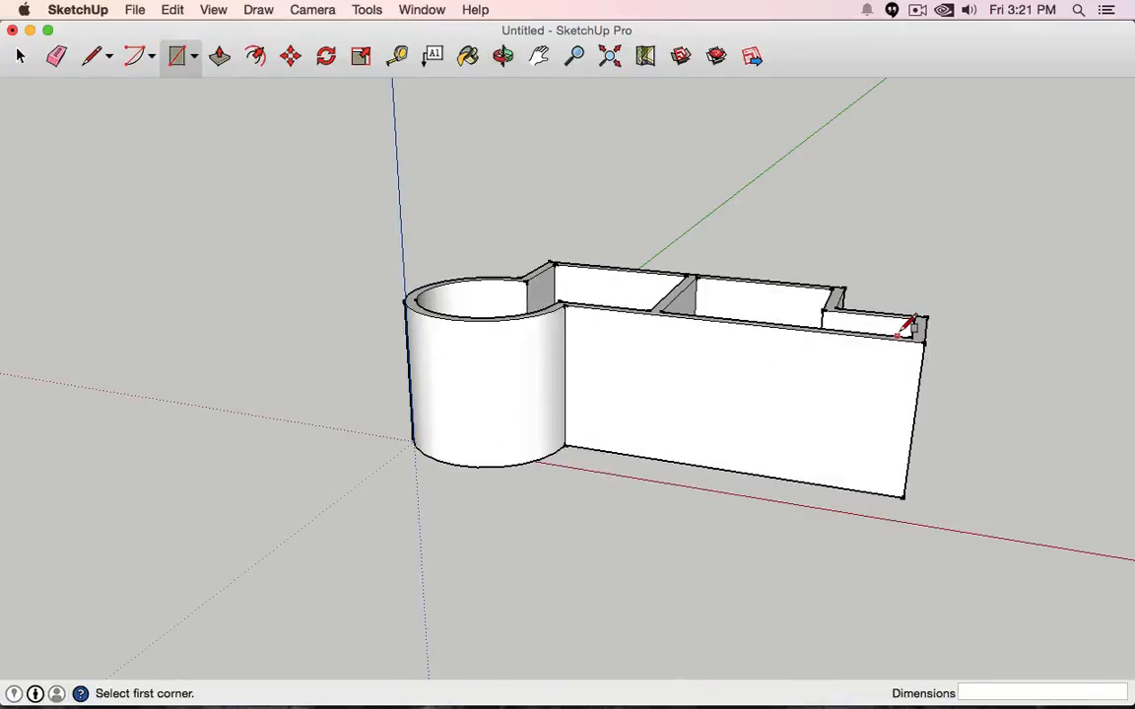
pyautogui.click(685, 462)
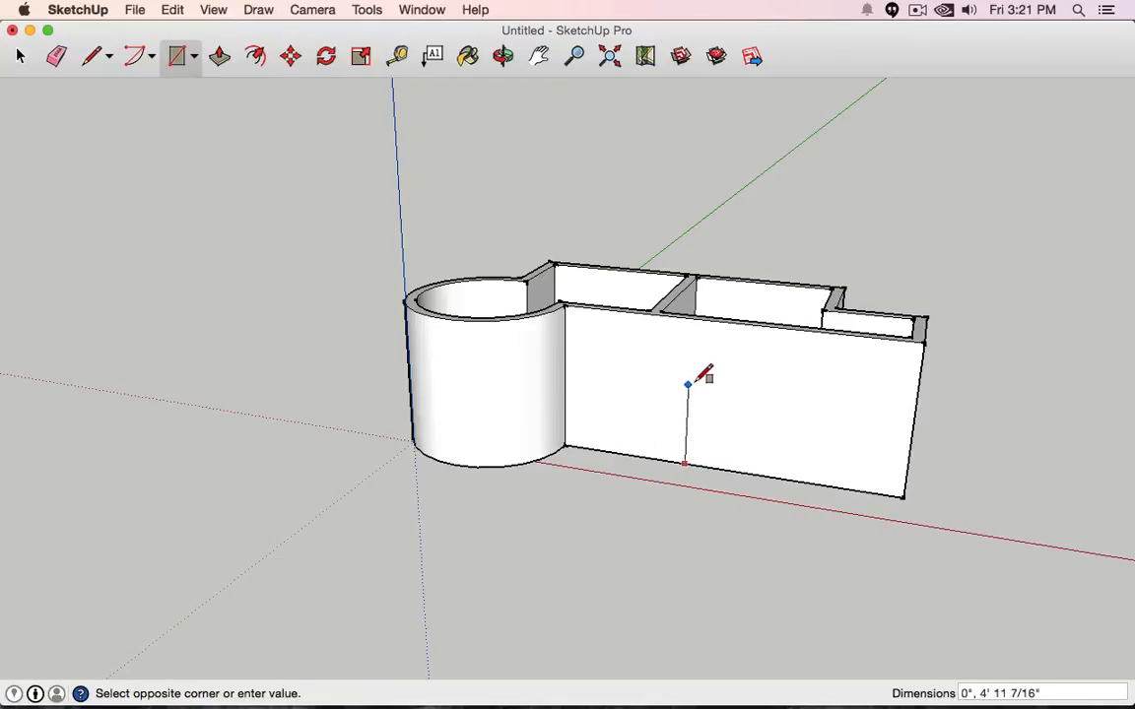
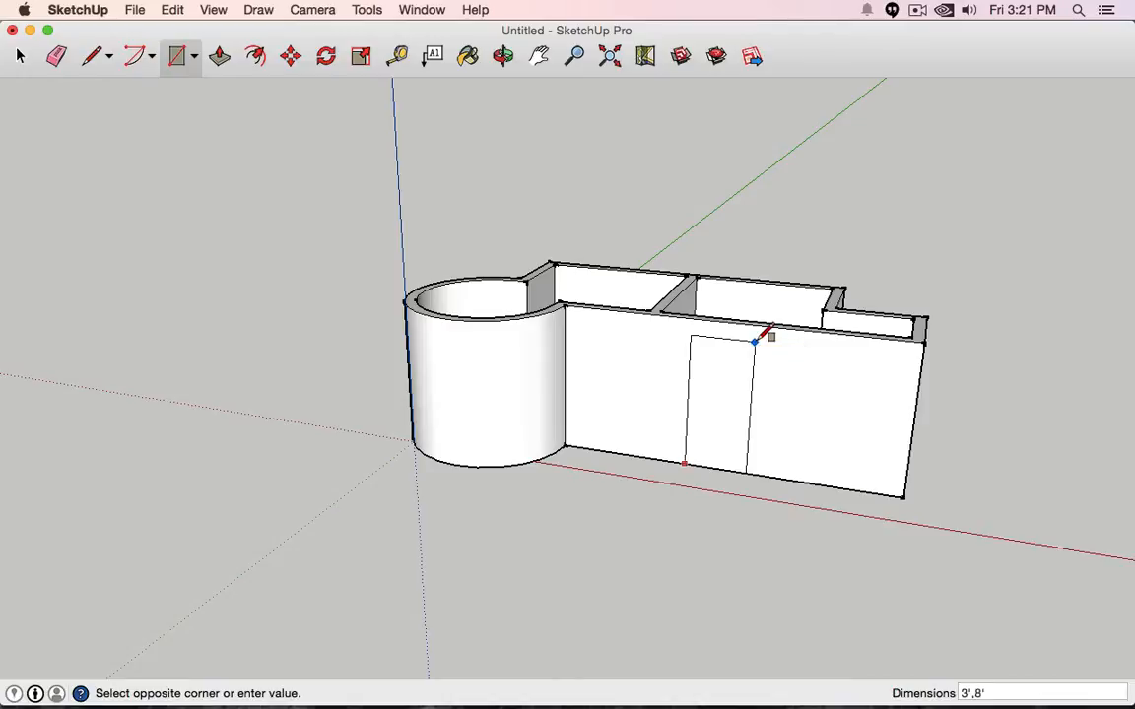
pyautogui.press('Return')
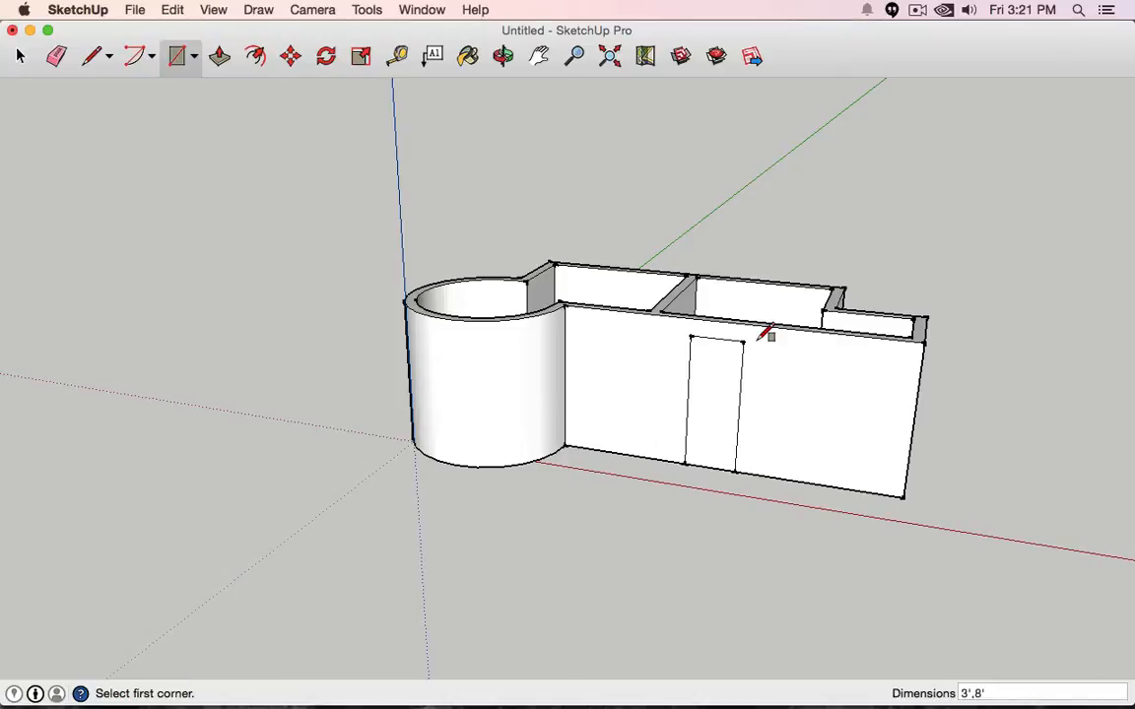
# - Draw a second 3' by 8' door rectangle beside the first, between it and the narrow end wall
pyautogui.moveTo(863, 211); pyautogui.dragTo(835, 408, button='middle')
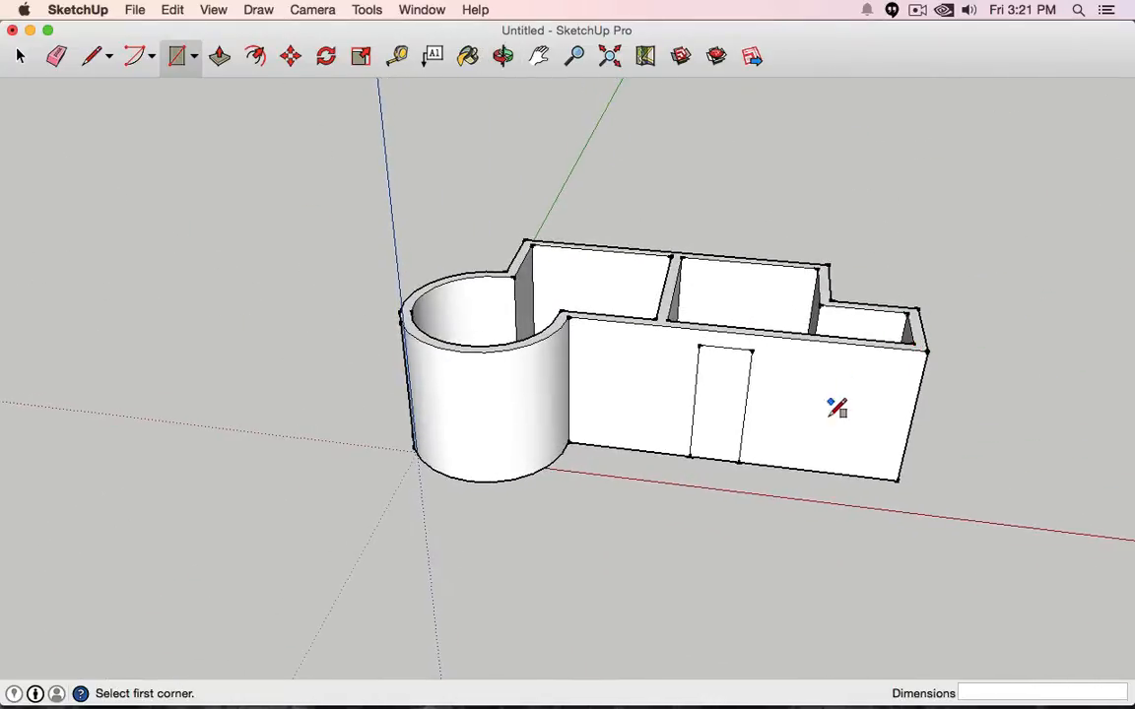
pyautogui.click(760, 463)
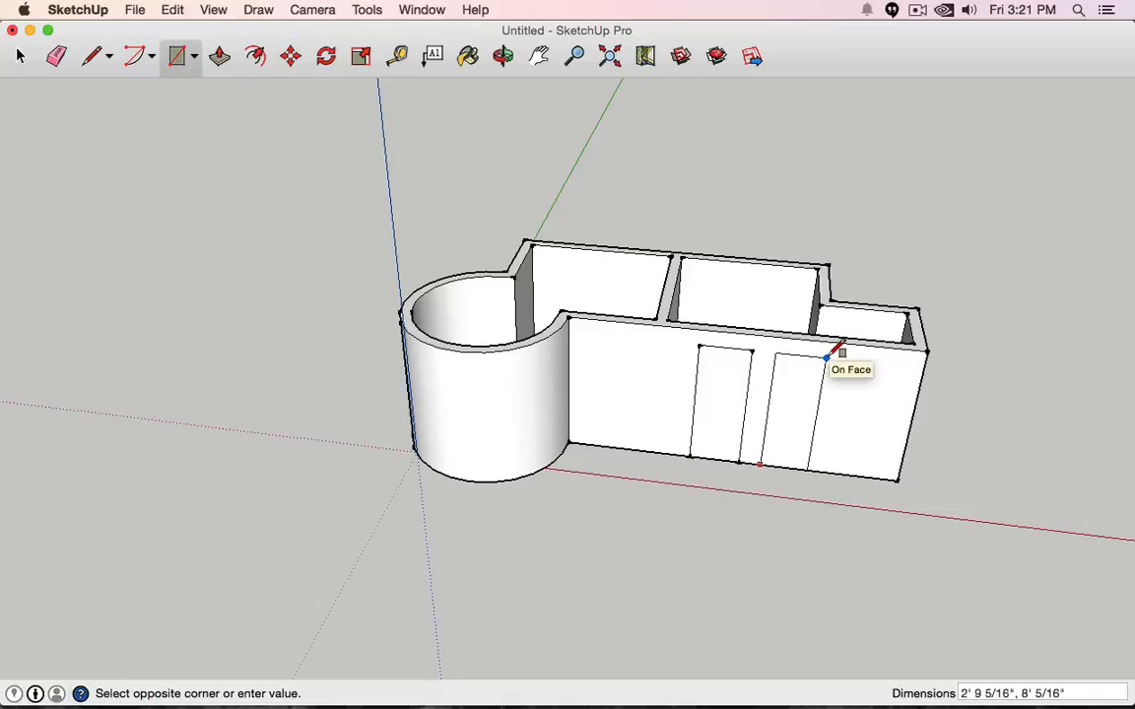
pyautogui.write("3',8")
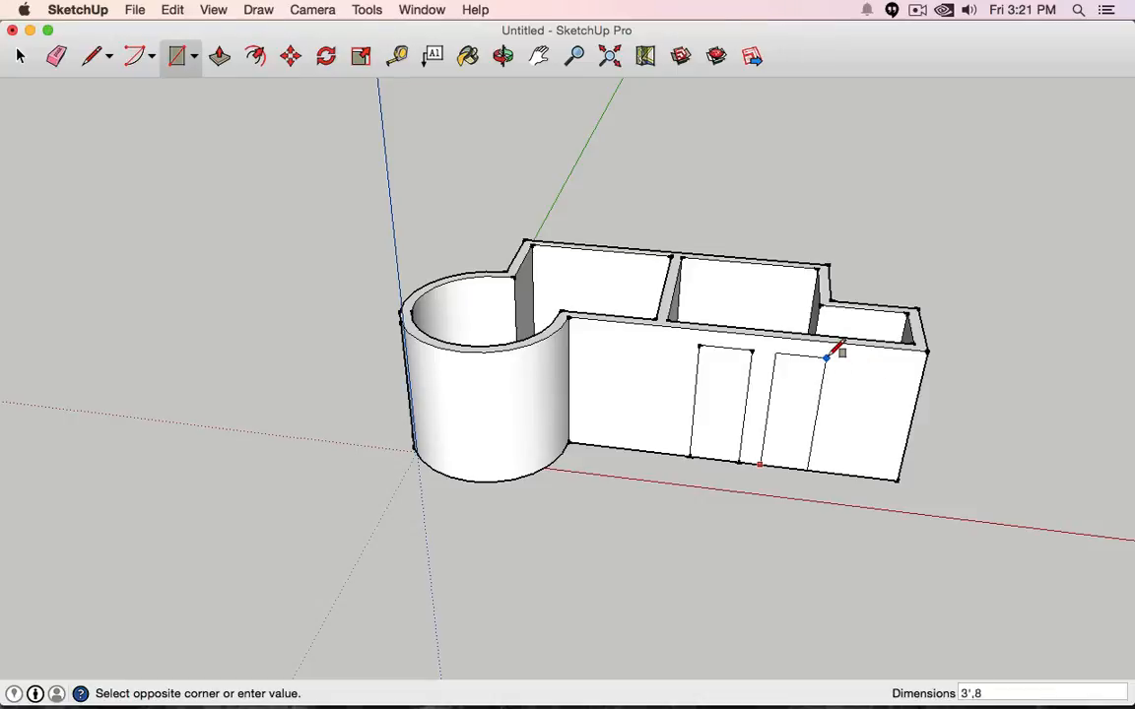
pyautogui.press('Return')
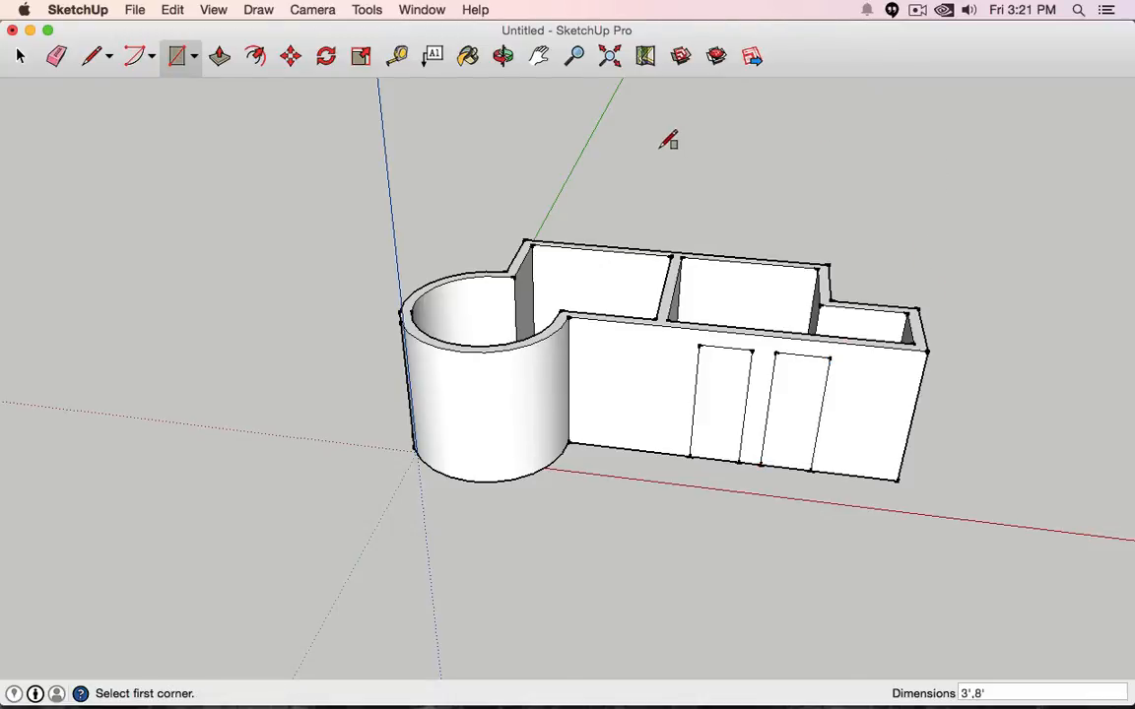
# - Try raising the wall tops about 2' and pulling the narrow end wall outward about 6' 9", and undo both
pyautogui.moveTo(844, 206); pyautogui.dragTo(530, 148, button='middle')
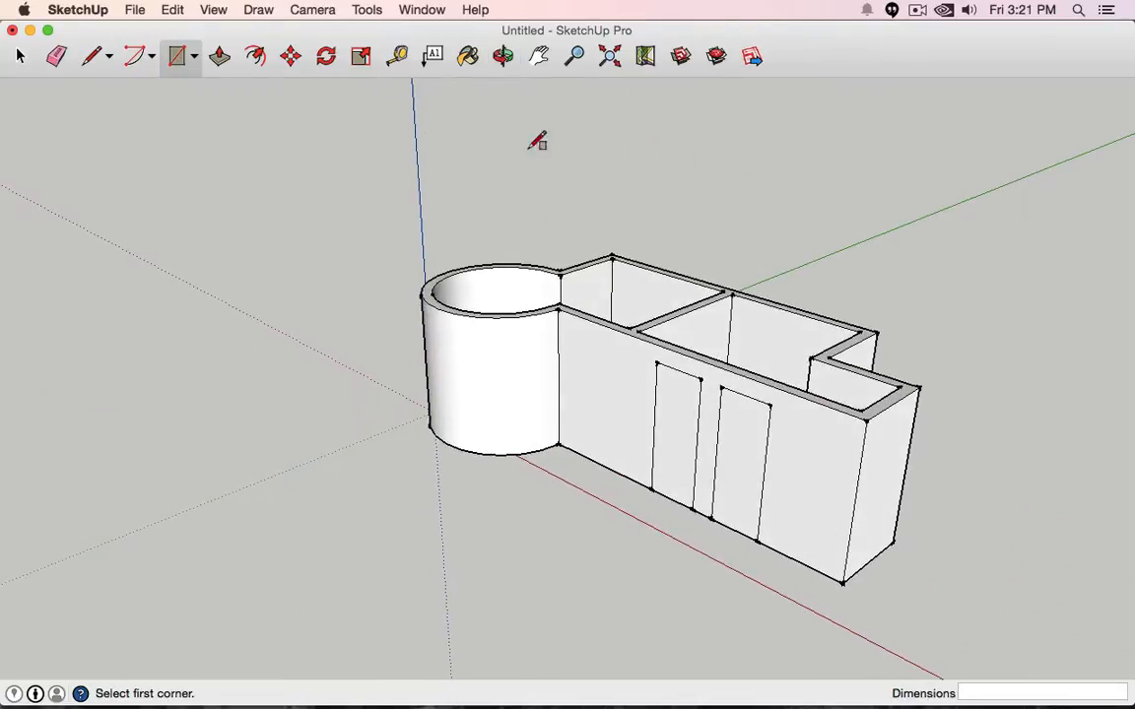
pyautogui.click(219, 58)
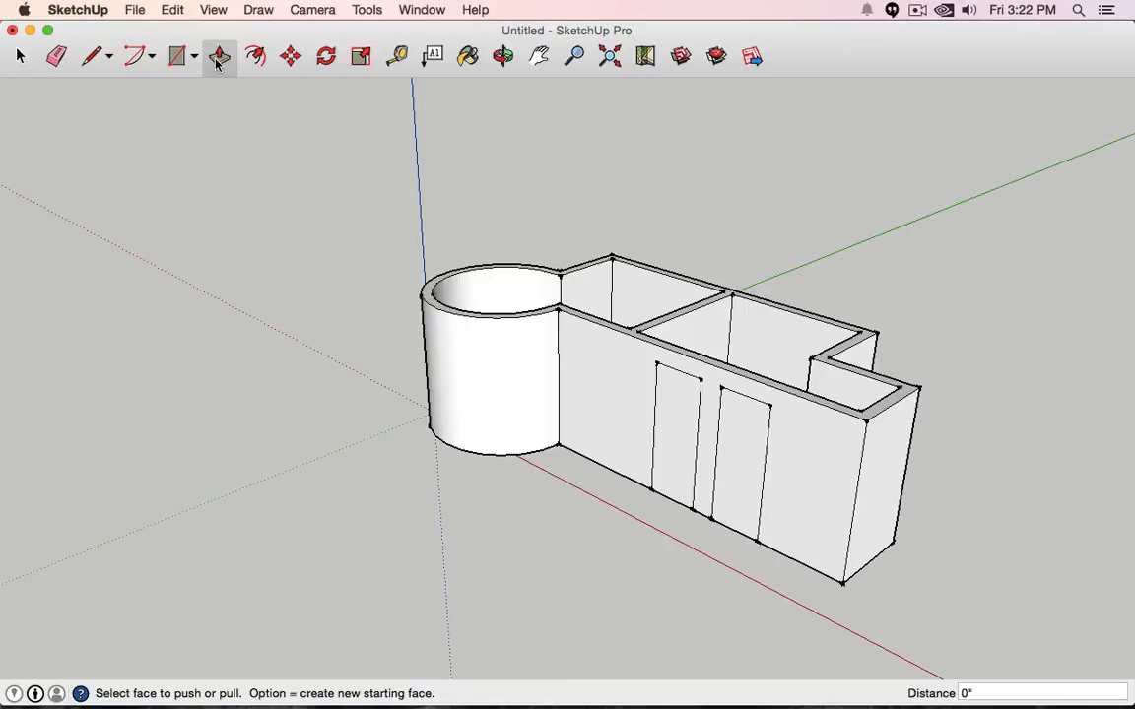
pyautogui.click(623, 334)
pyautogui.click(638, 299)
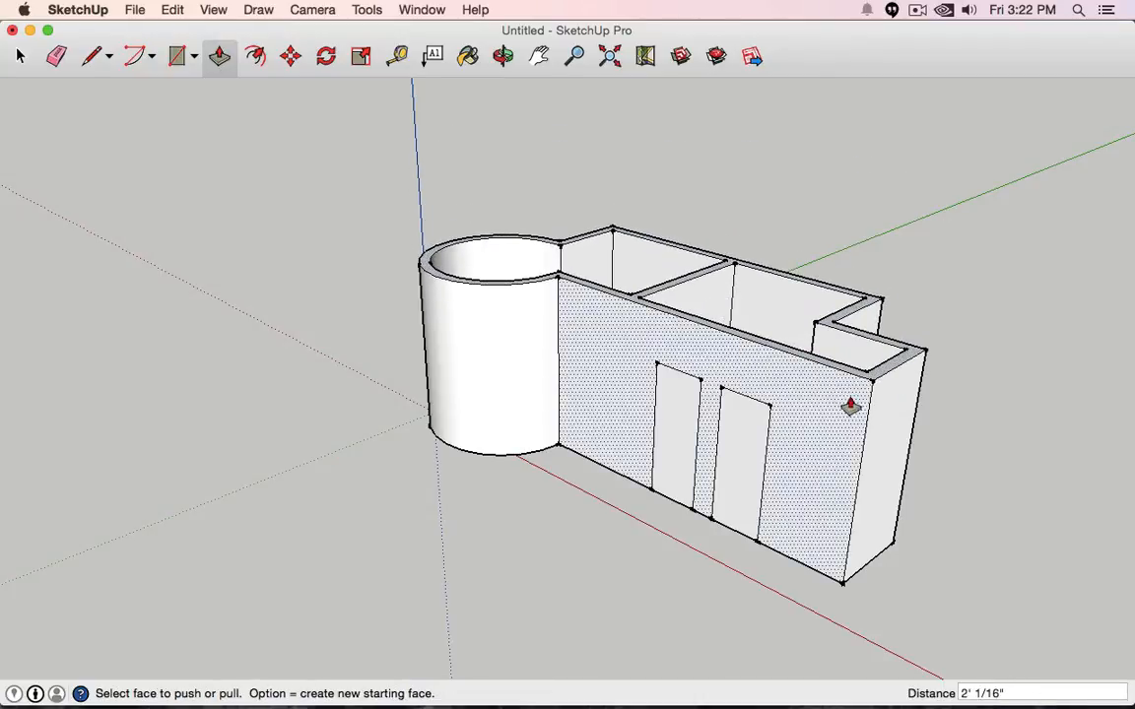
pyautogui.click(892, 405)
pyautogui.click(934, 482)
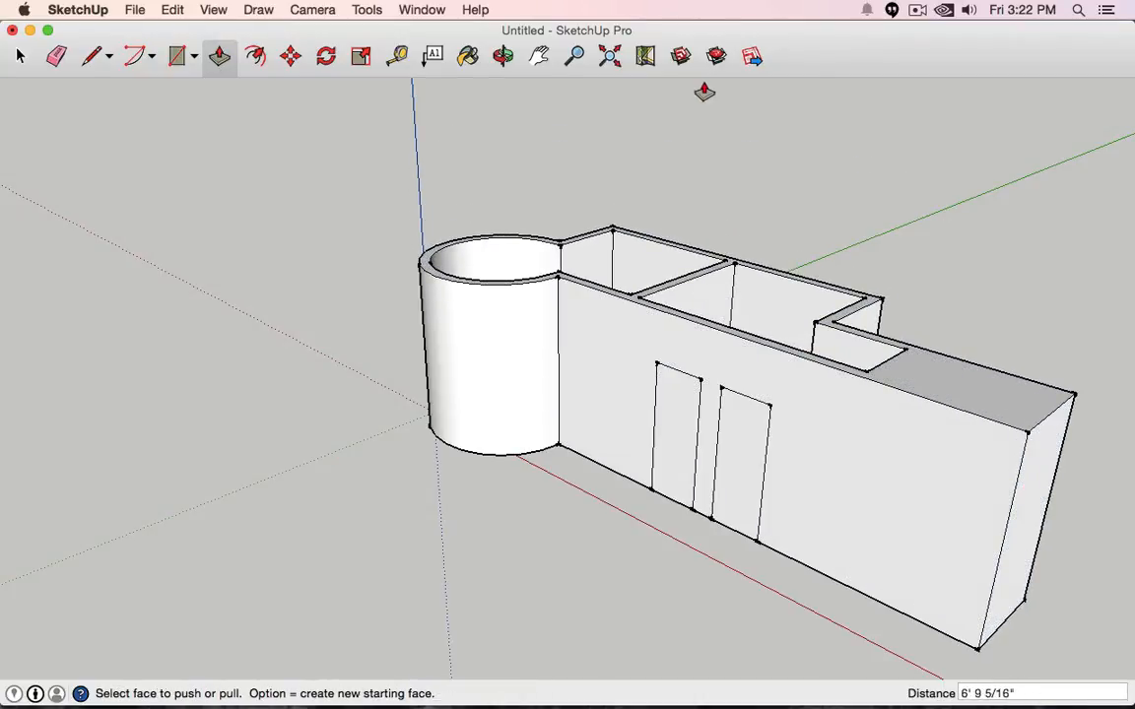
pyautogui.press('super+z')
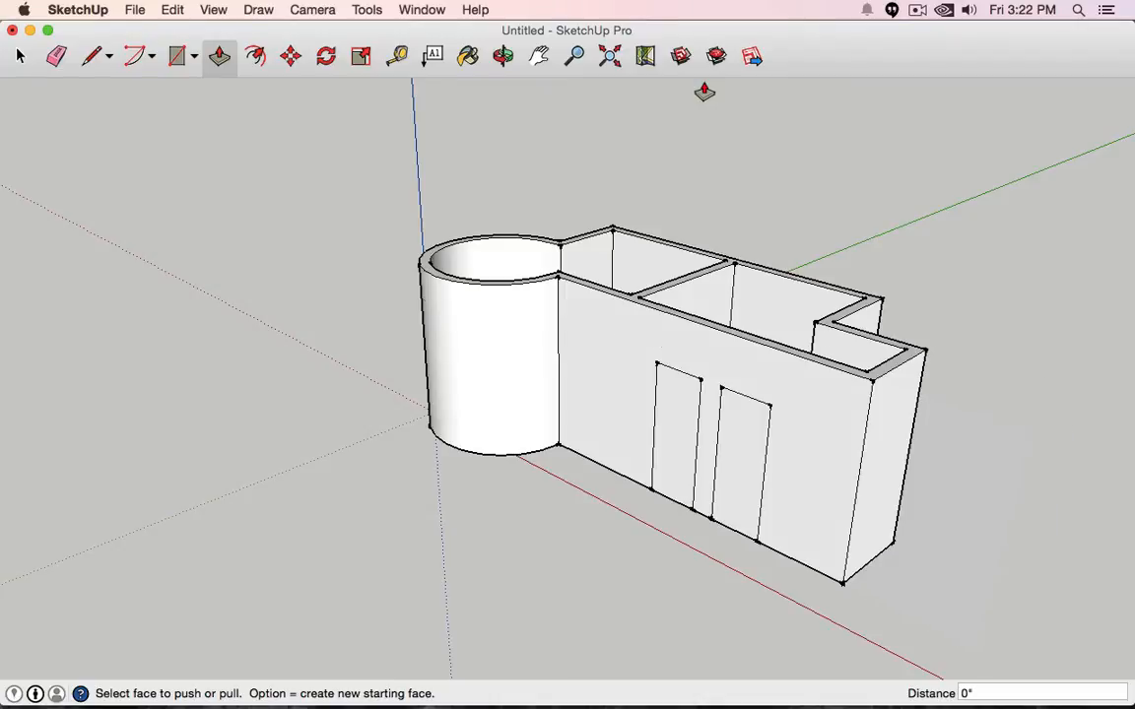
pyautogui.press('super+z')
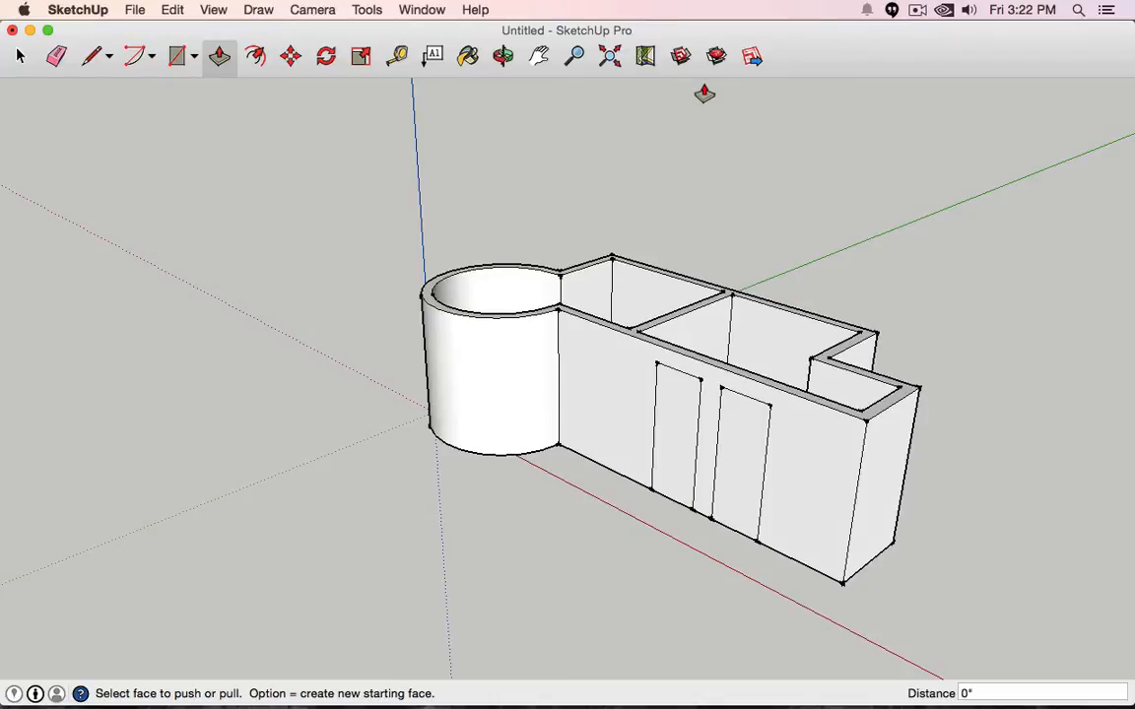
# - Push the door rectangle nearer the round room 8" inward through the wall to cut the doorway
pyautogui.moveTo(534, 264); pyautogui.dragTo(722, 476, button='middle')
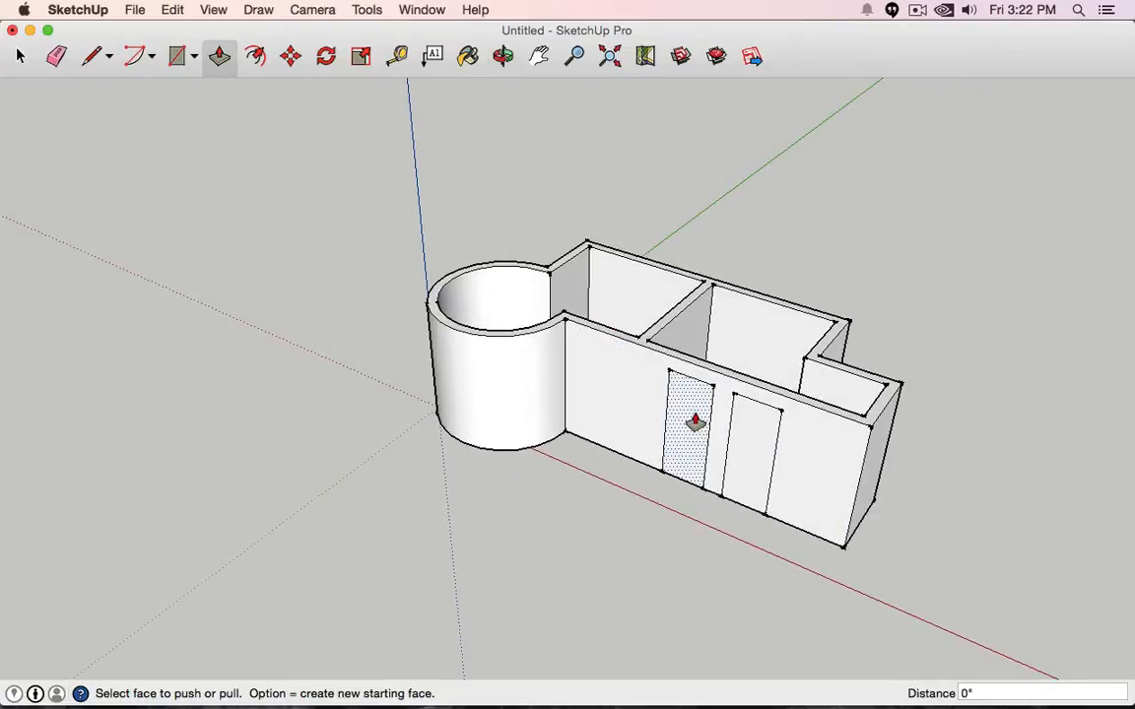
pyautogui.scroll(-3, 707, 409)
pyautogui.scroll(6, 707, 409)
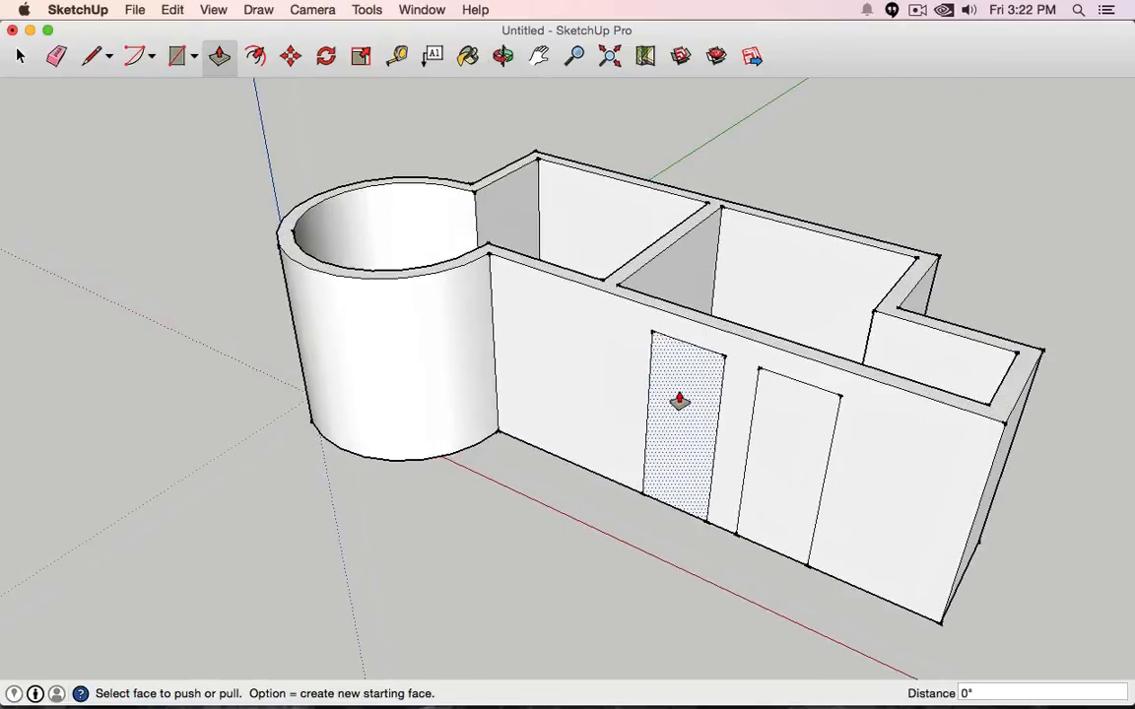
pyautogui.moveTo(679, 400); pyautogui.dragTo(686, 383)
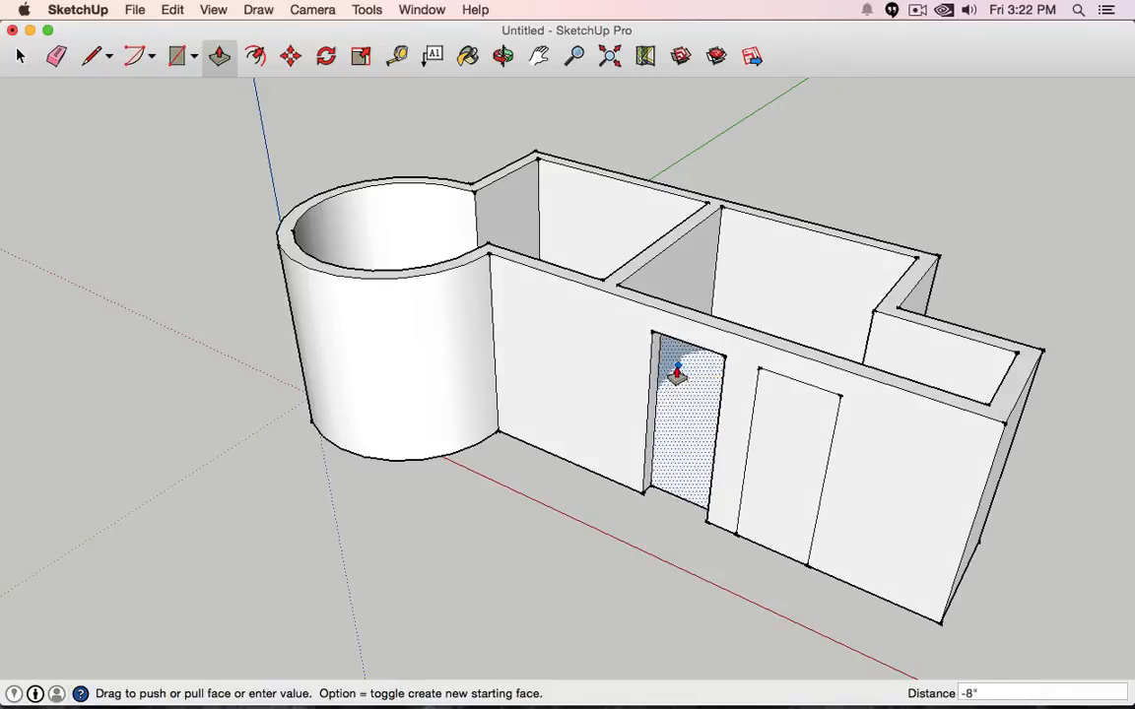
pyautogui.click(676, 371)
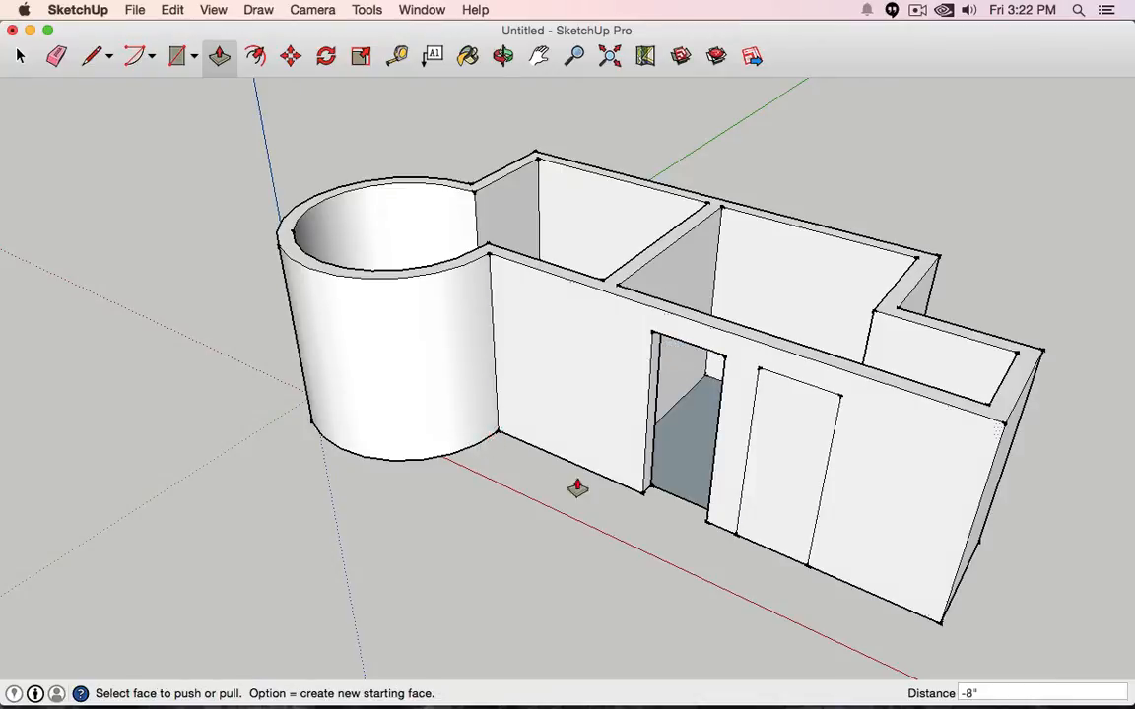
pyautogui.moveTo(577, 488); pyautogui.dragTo(628, 542, button='middle')
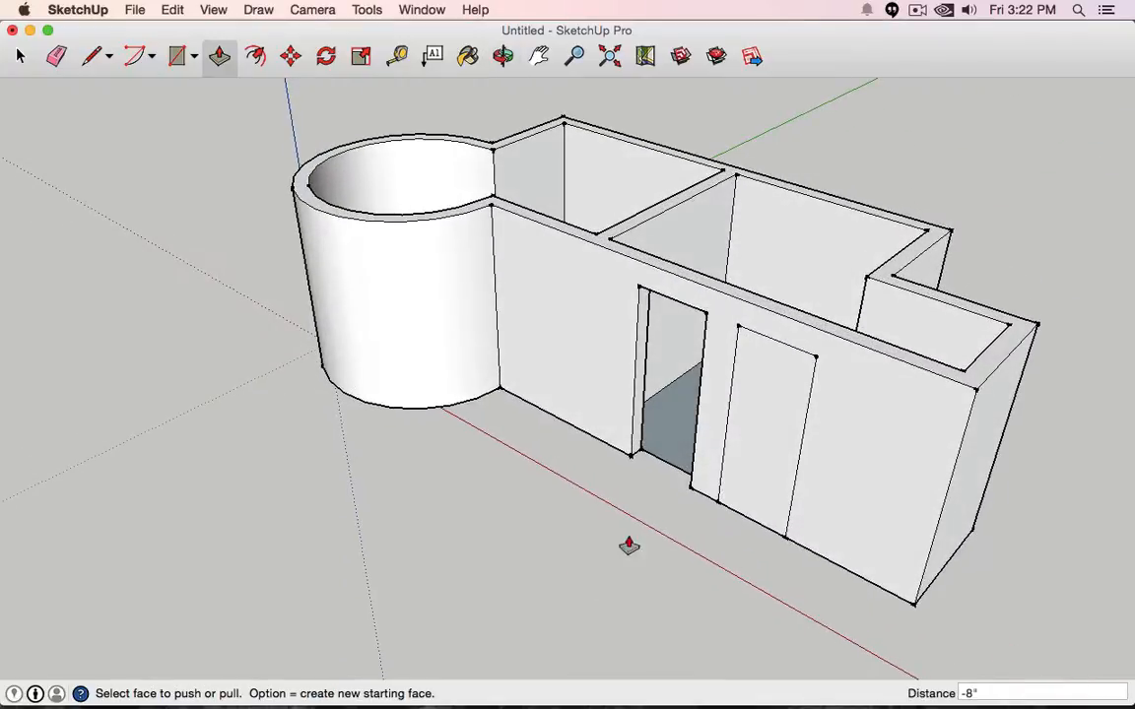
# - Try pushing the door rectangle nearer the narrow end wall 8" inward through the wall, and undo it
pyautogui.click(739, 432)
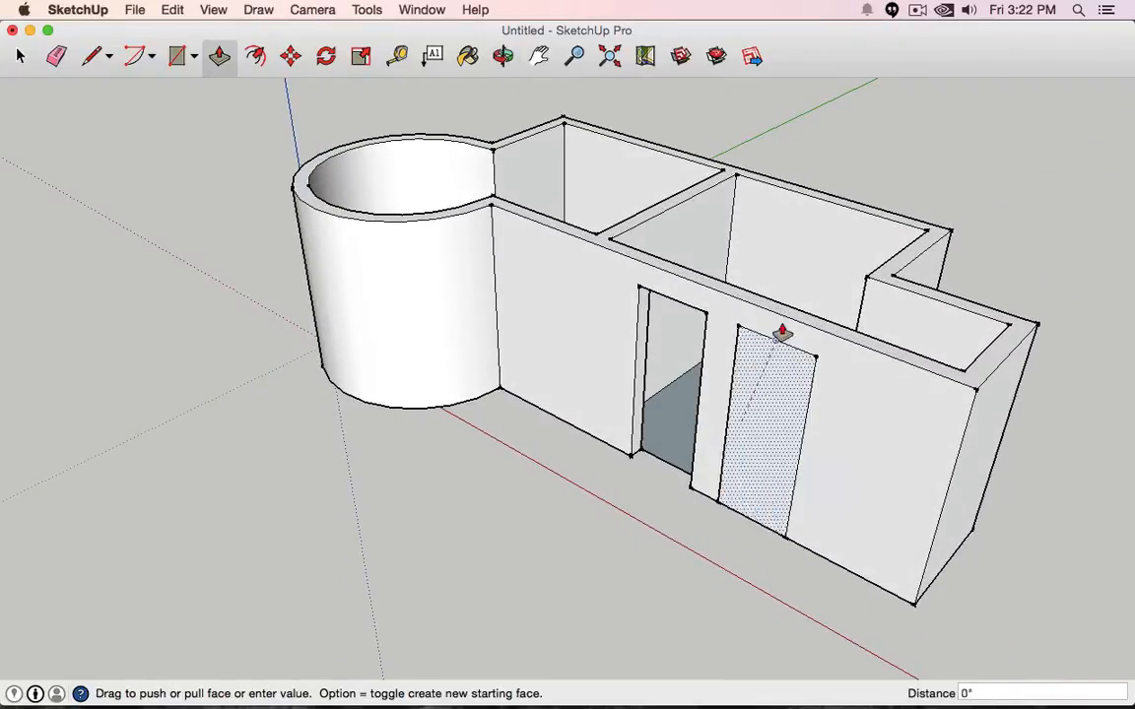
pyautogui.click(973, 173)
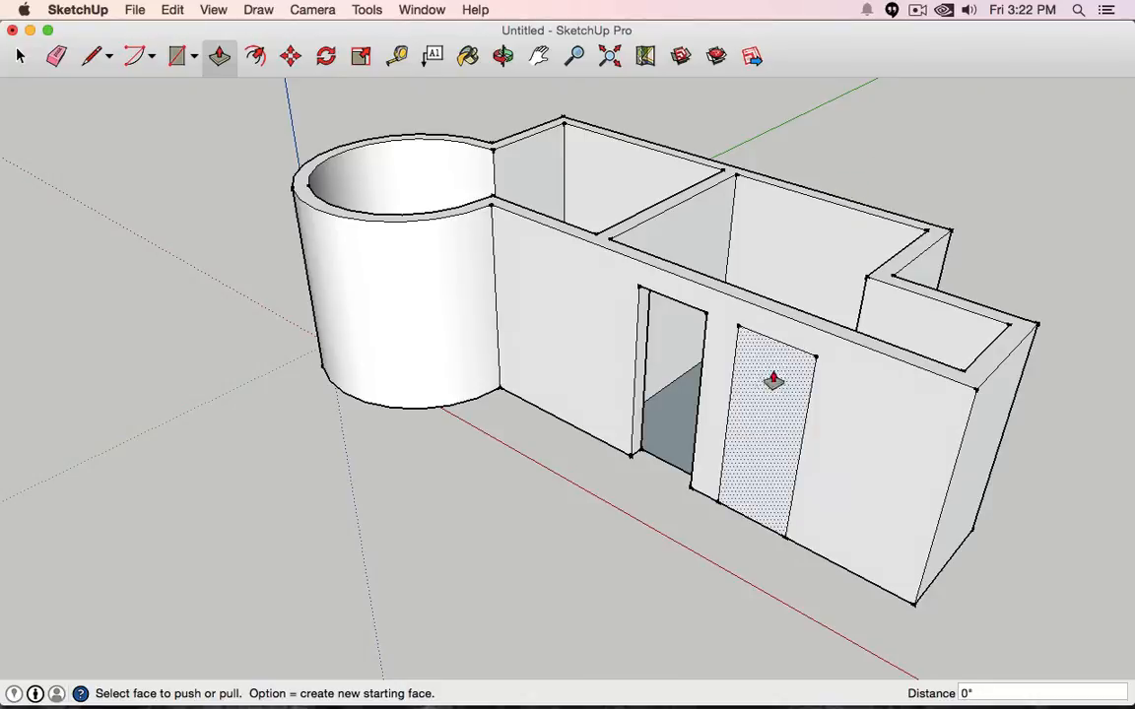
pyautogui.click(764, 377)
pyautogui.click(926, 232)
pyautogui.moveTo(930, 160); pyautogui.dragTo(887, 423, button='middle')
pyautogui.click(787, 484)
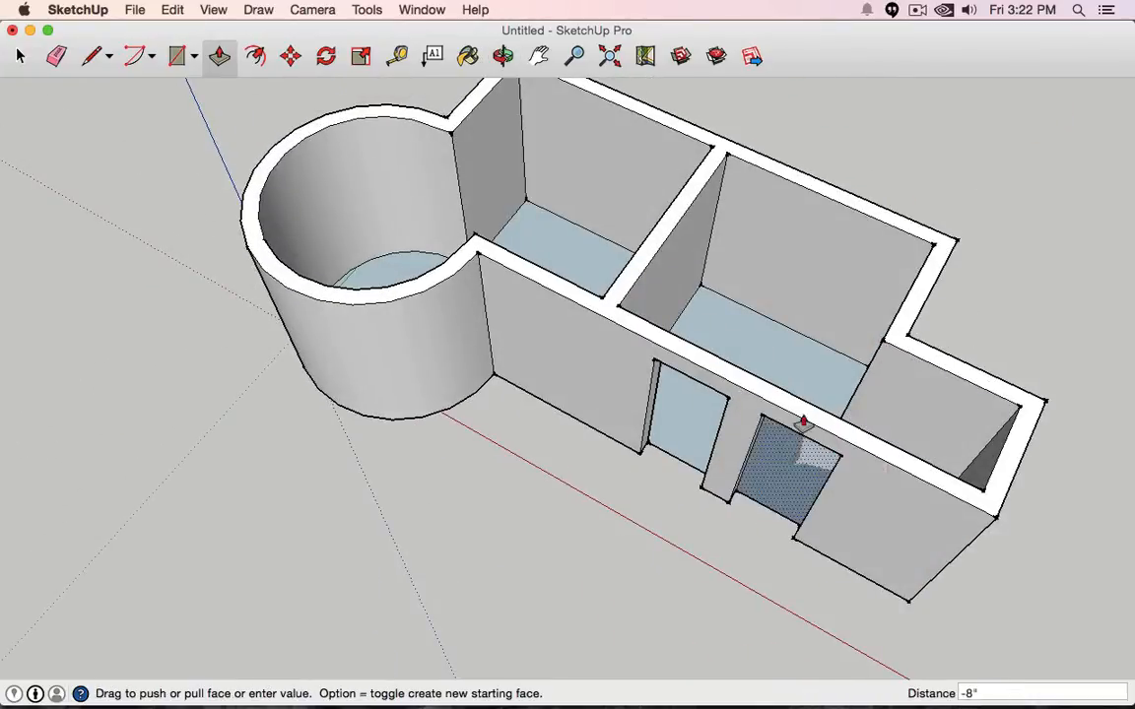
pyautogui.click(785, 418)
pyautogui.moveTo(785, 418); pyautogui.dragTo(838, 256, button='middle')
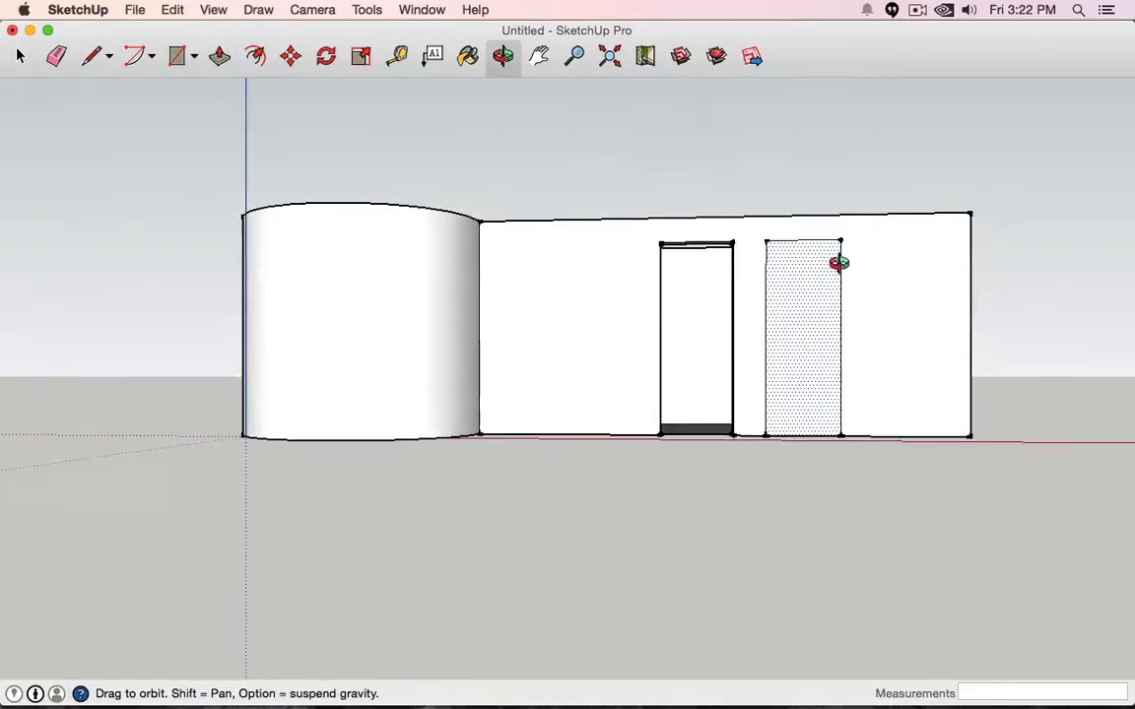
pyautogui.click(799, 293)
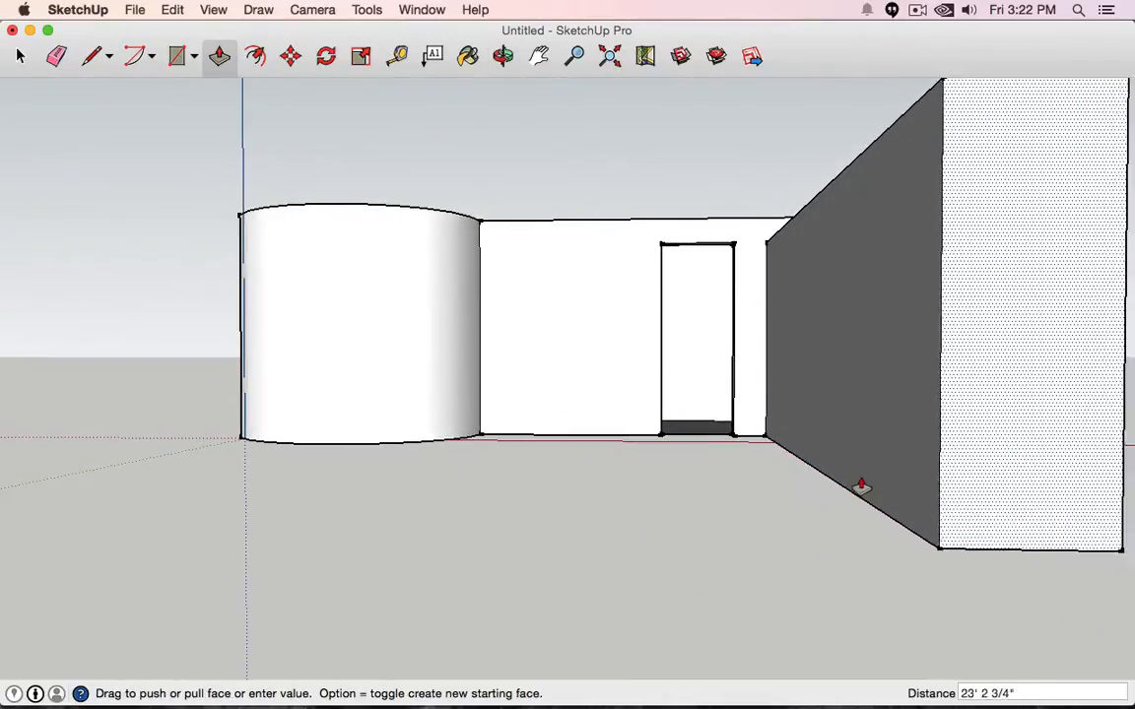
pyautogui.click(699, 379)
pyautogui.moveTo(700, 451); pyautogui.dragTo(788, 380, button='middle')
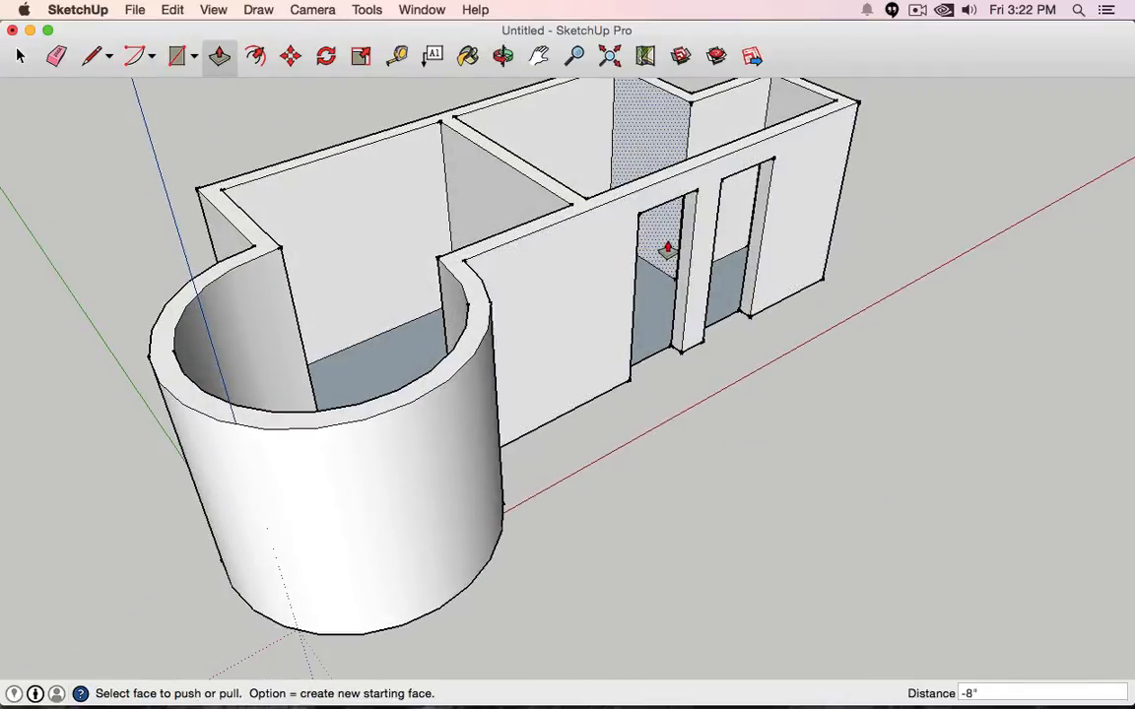
pyautogui.press('super+z')
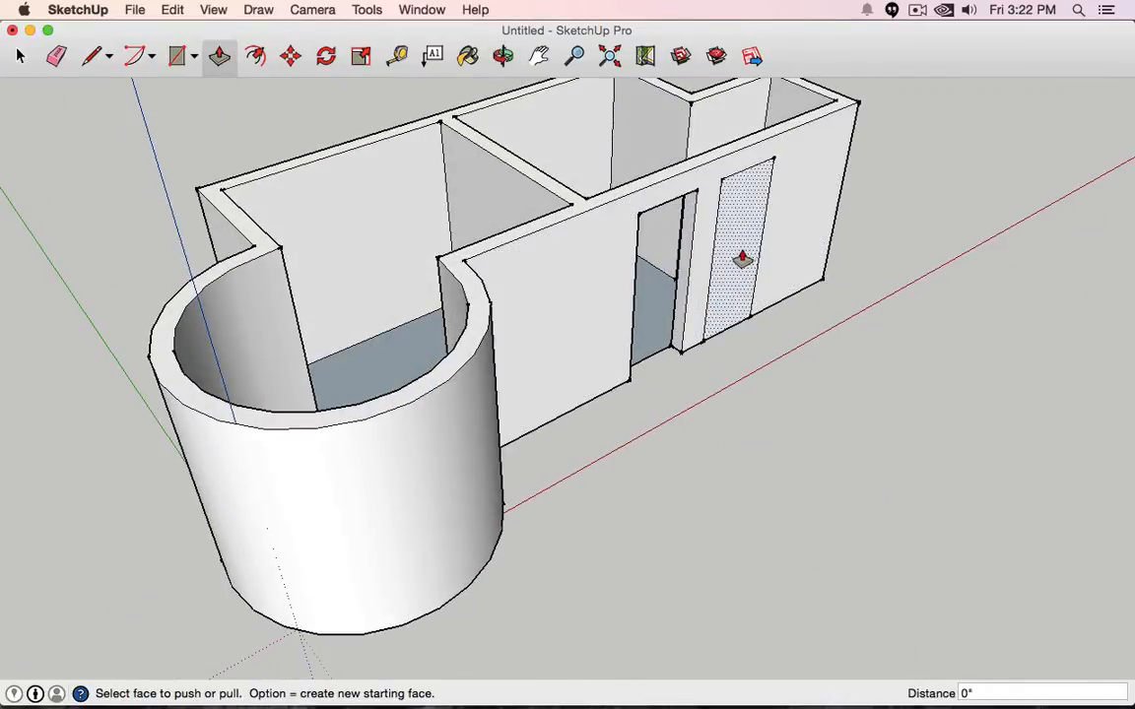
# - Try pulling the uncut door rectangle about 6' outward into a solid block, and undo it
pyautogui.click(743, 259)
pyautogui.click(848, 298)
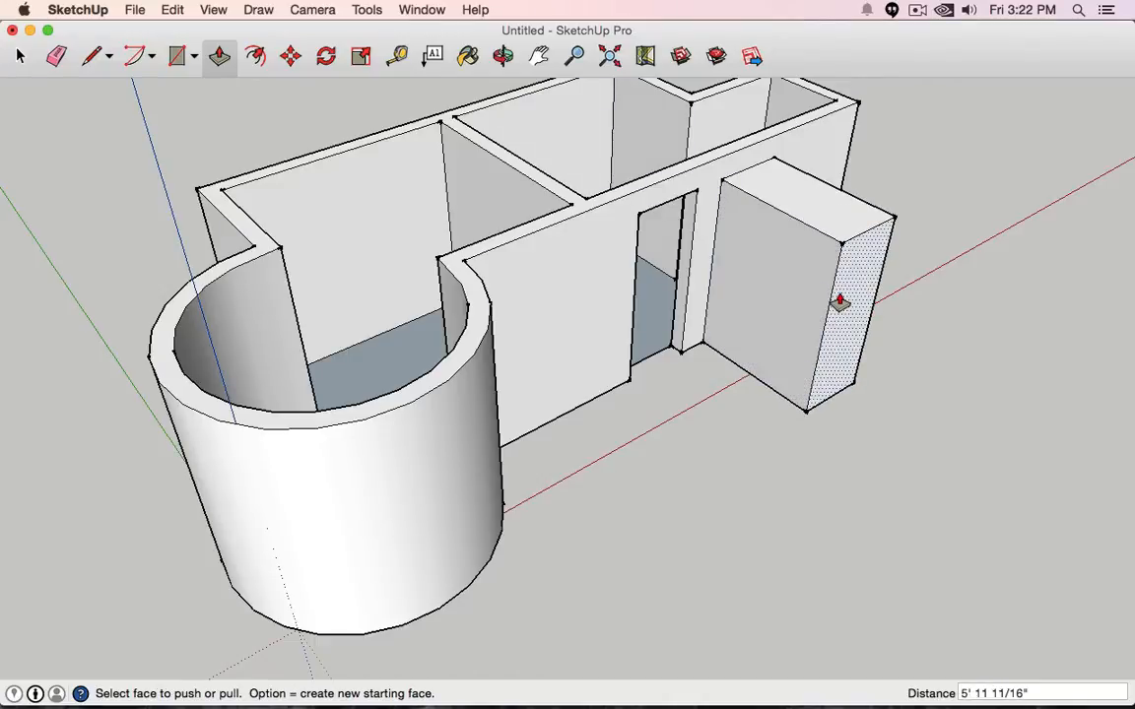
pyautogui.press('super+z')
# - Try pushing the uncut door rectangle about 4' 11" inward, past the wall thickness into the room, and undo it
pyautogui.scroll(3, 846, 273)
pyautogui.scroll(-2, 865, 228)
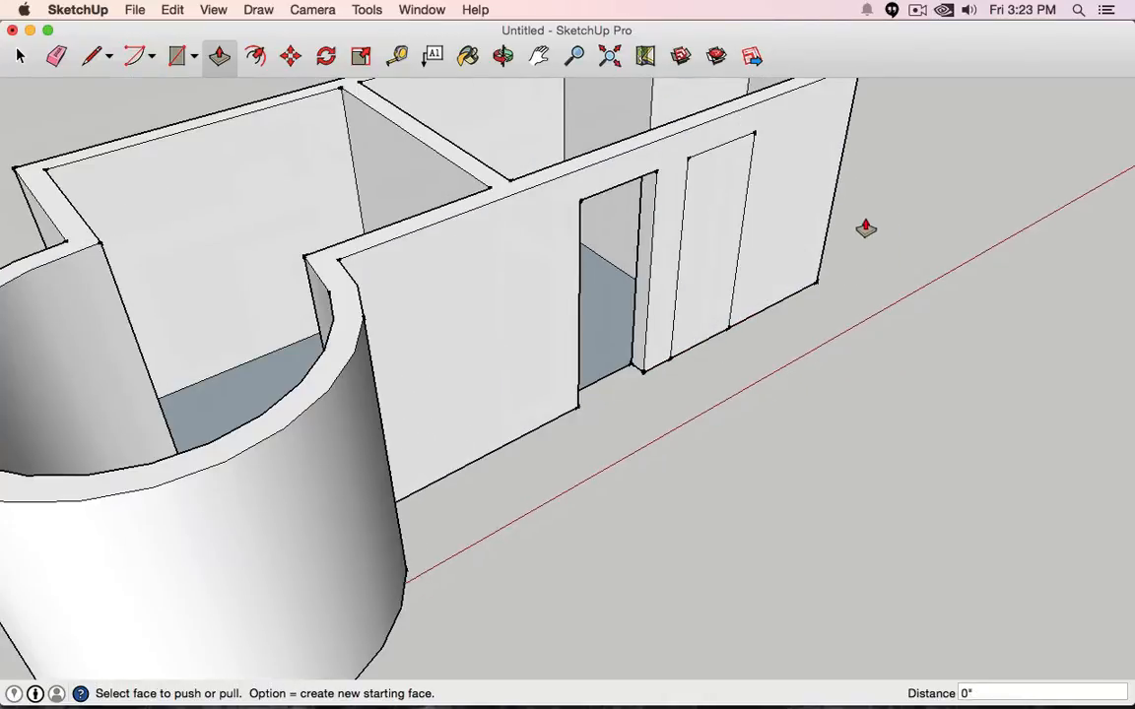
pyautogui.moveTo(873, 192); pyautogui.dragTo(783, 332, button='middle')
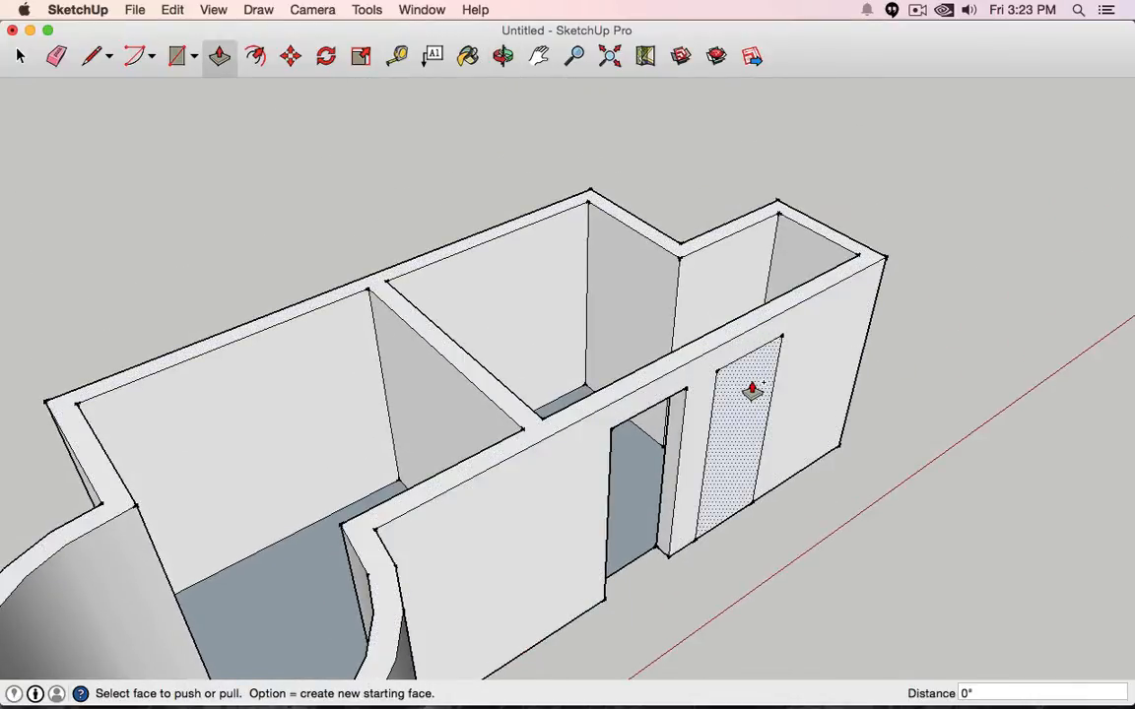
pyautogui.moveTo(752, 390); pyautogui.dragTo(645, 336)
pyautogui.press('o')
pyautogui.moveTo(545, 362); pyautogui.dragTo(488, 423)
pyautogui.press('p')
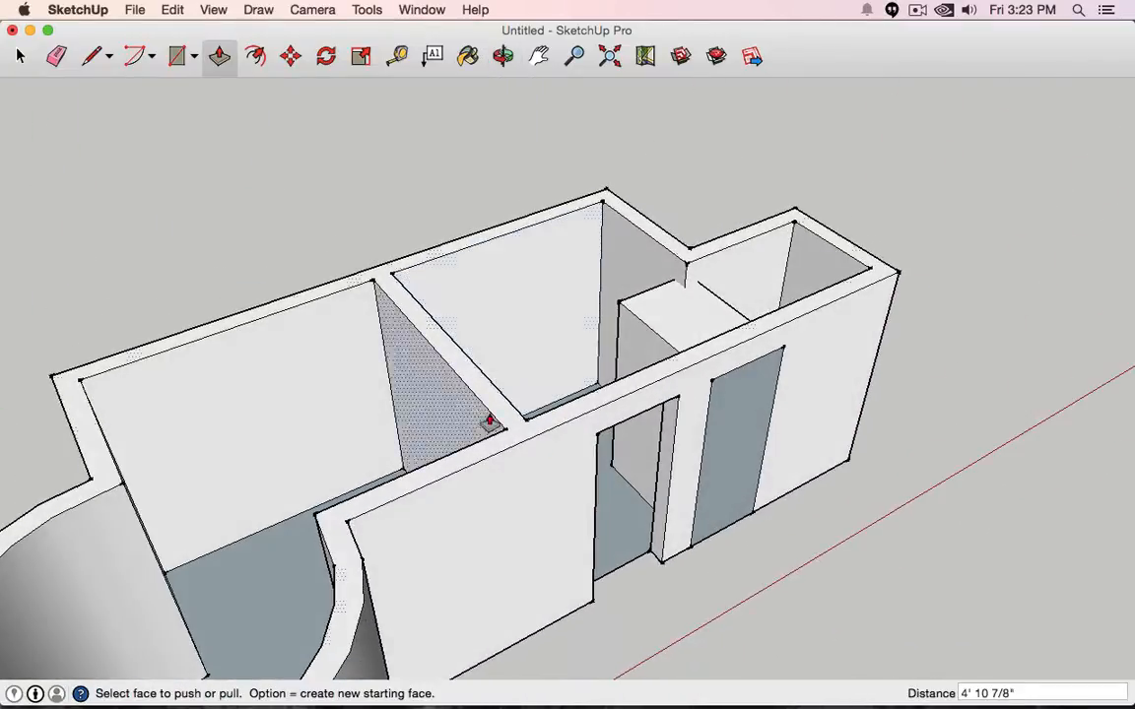
pyautogui.press('super+z')
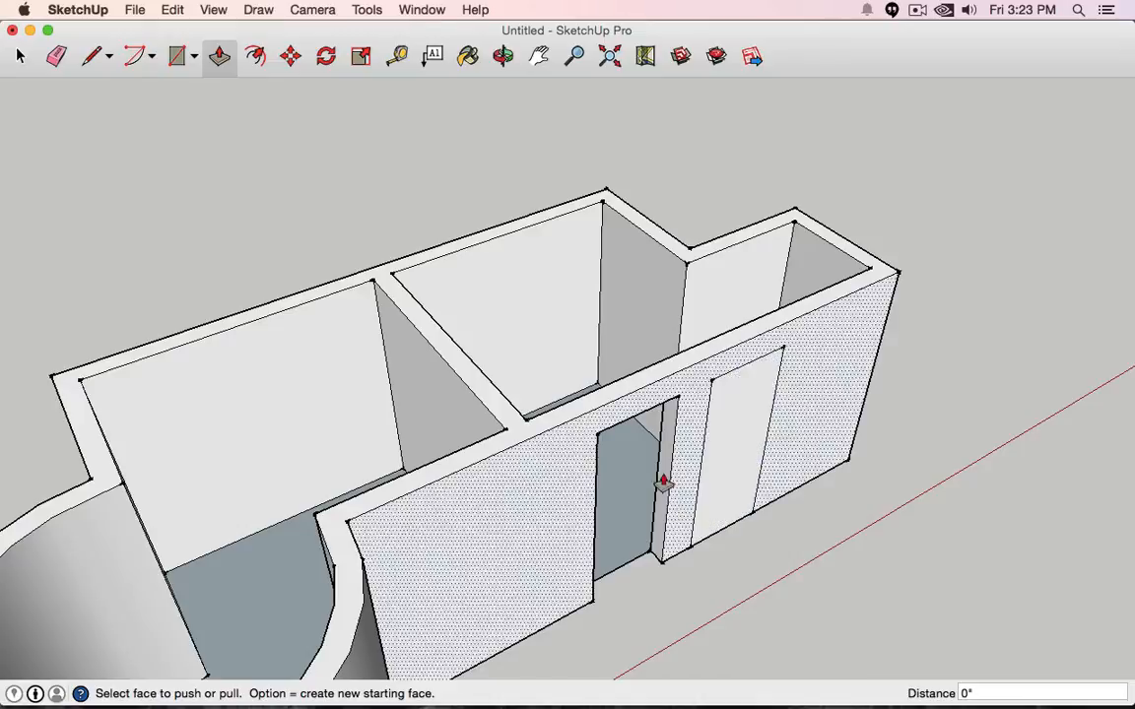
# - Push the remaining door rectangle 8" inward to the wall's inner face to cut the second doorway
pyautogui.moveTo(534, 357); pyautogui.dragTo(664, 352, button='middle')
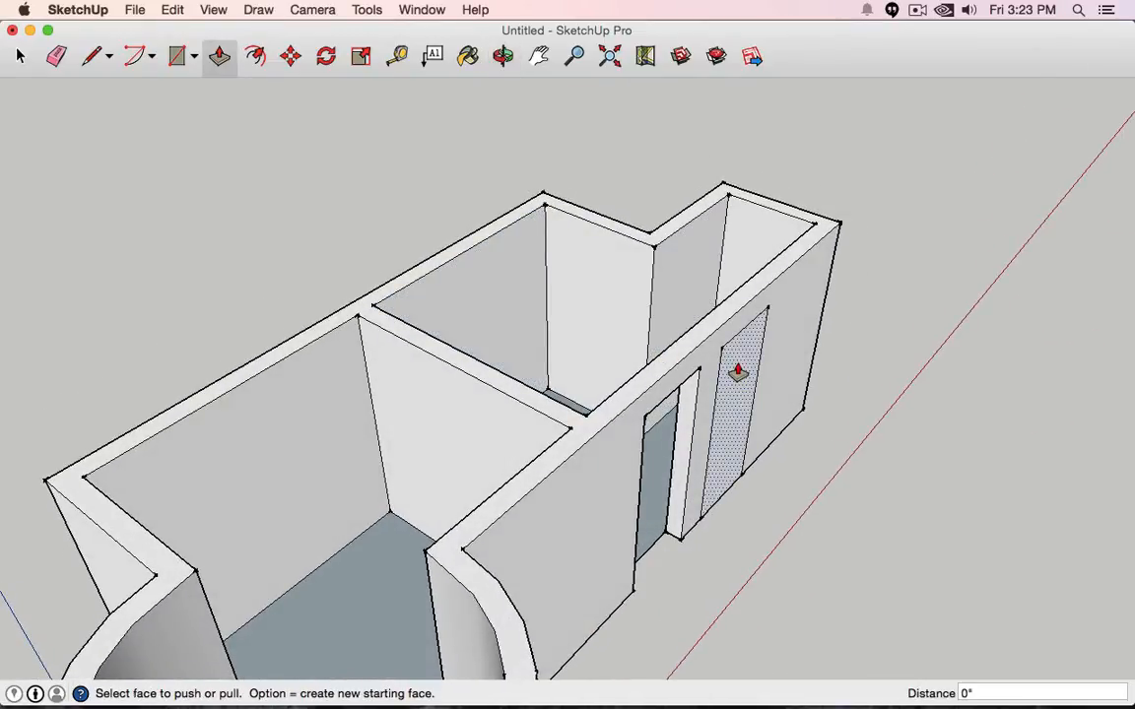
pyautogui.moveTo(737, 372); pyautogui.dragTo(671, 353)
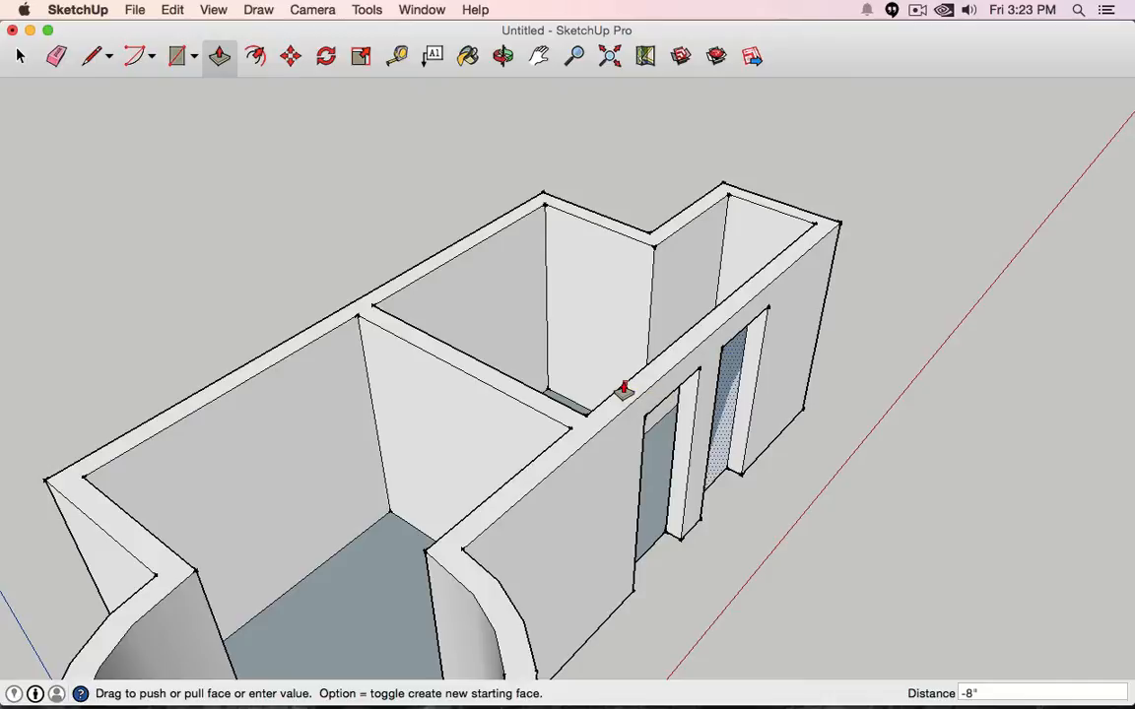
pyautogui.moveTo(838, 421); pyautogui.dragTo(407, 5, button='middle')
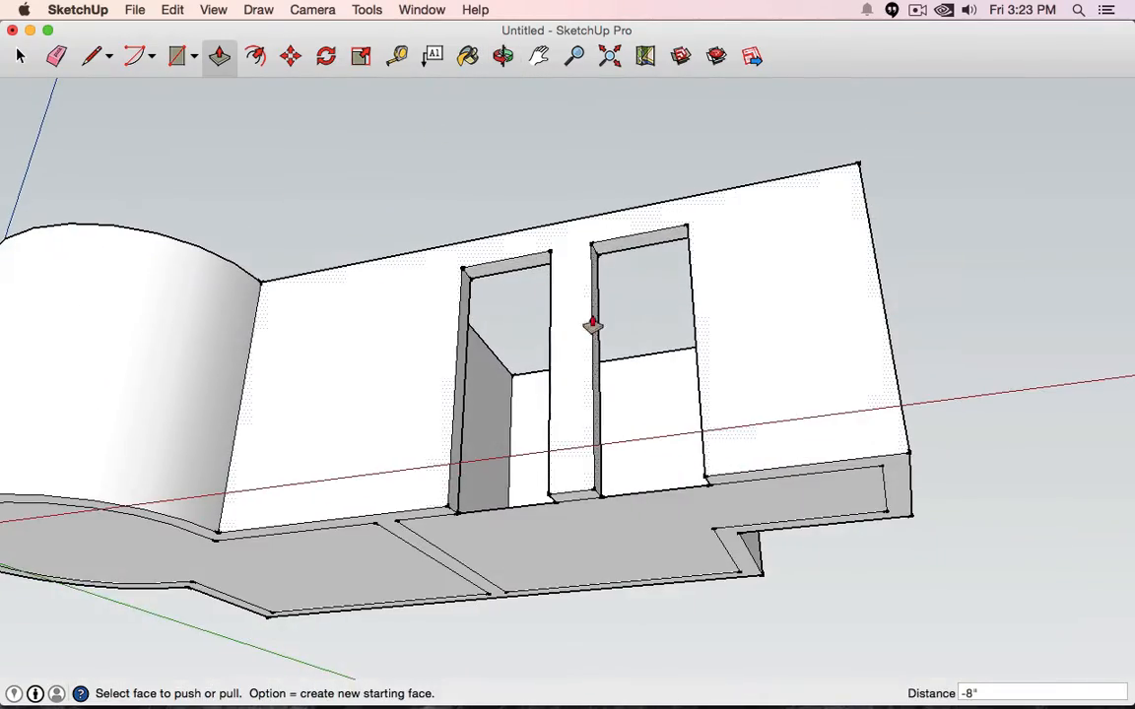
pyautogui.moveTo(593, 324); pyautogui.dragTo(537, 615, button='middle')
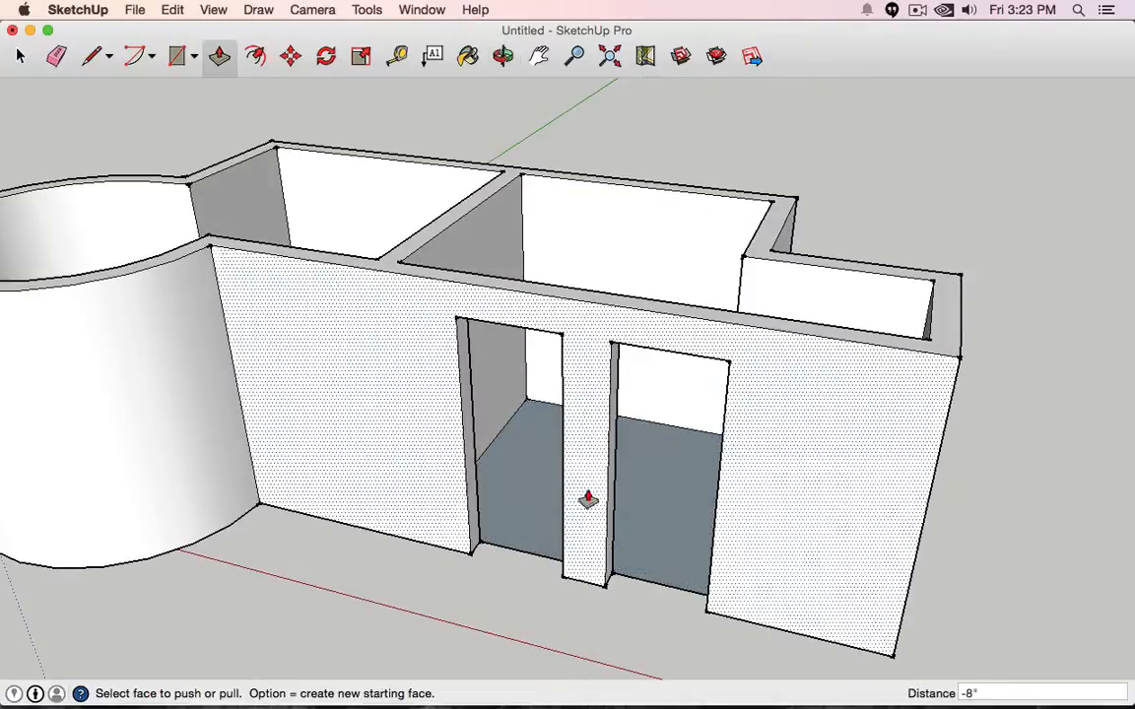
# - Draw a 3' line across the outer bottom edge of the doorway nearer the round room, joining its two lower corners
pyautogui.click(91, 56)
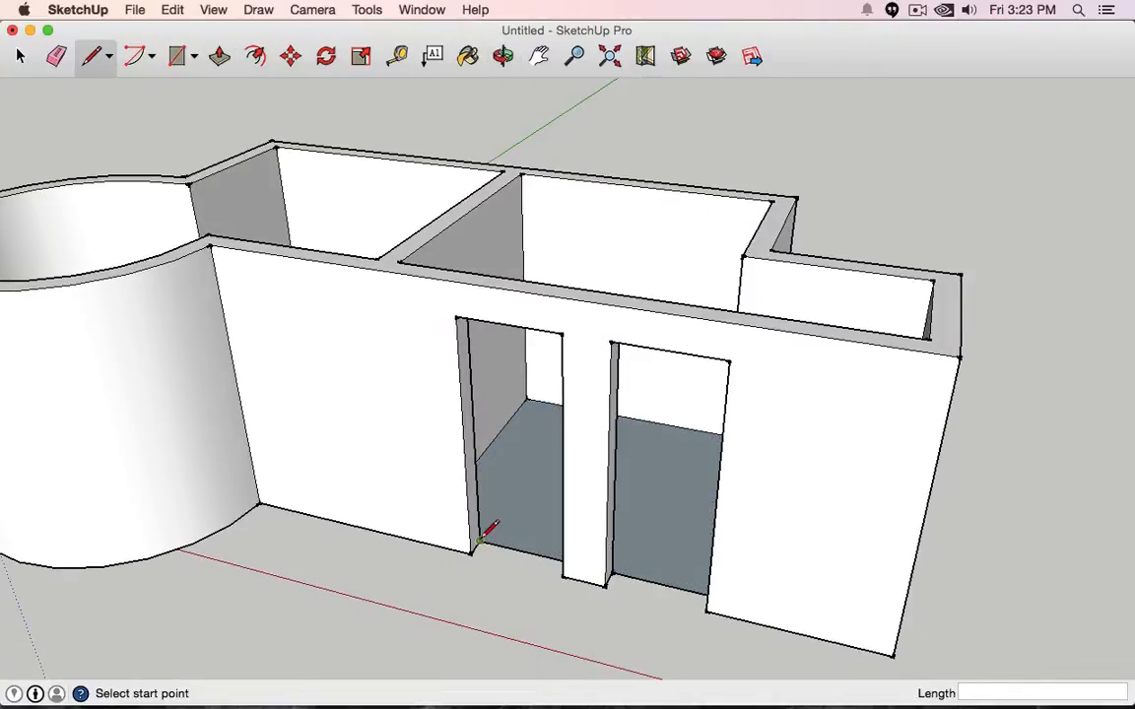
pyautogui.click(479, 540)
pyautogui.press('Escape')
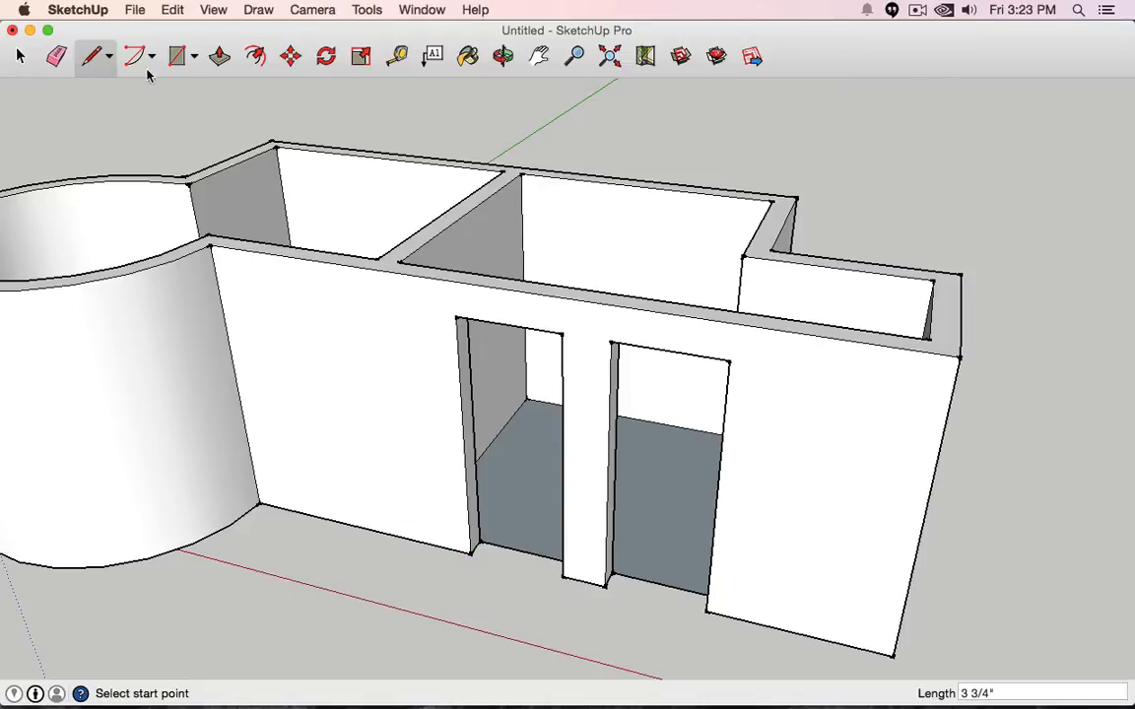
pyautogui.click(471, 553)
pyautogui.click(564, 576)
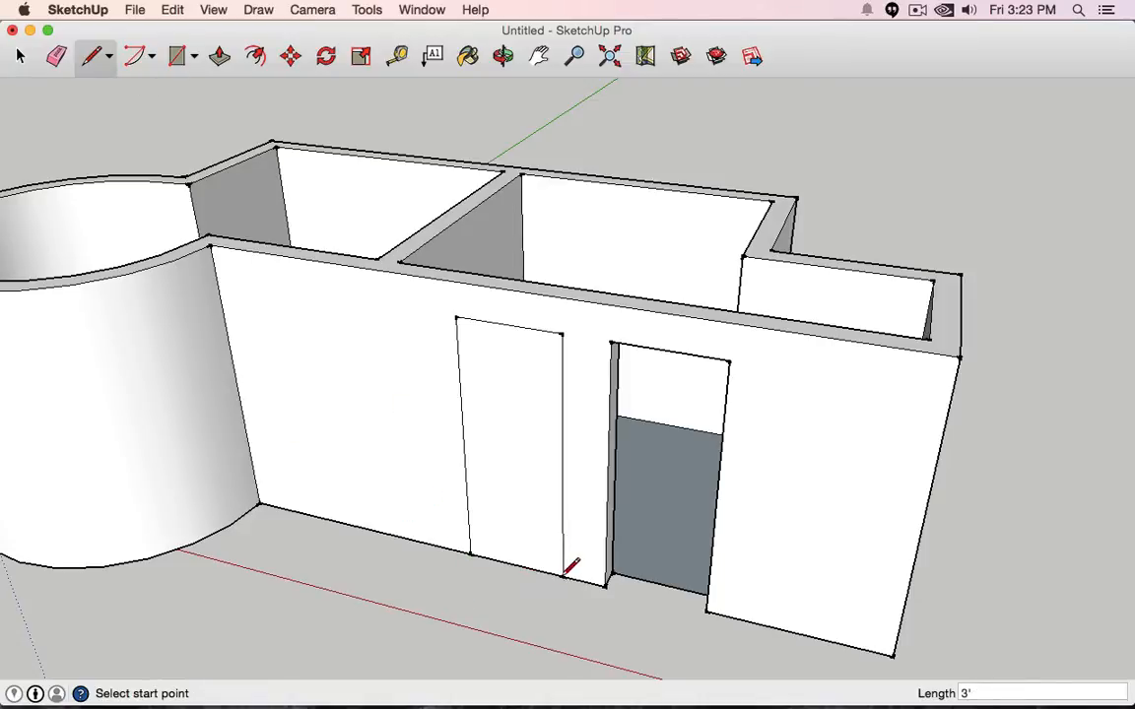
# - Delete the face filling the doorway nearer the round room, keeping the line across its bottom edge
pyautogui.moveTo(532, 609)
pyautogui.mouseDown(button='middle')
pyautogui.moveTo(524, 274)
pyautogui.moveTo(582, 337)
pyautogui.moveTo(422, 395)
pyautogui.moveTo(439, 377)
pyautogui.moveTo(435, 435)
pyautogui.mouseUp(button='middle')
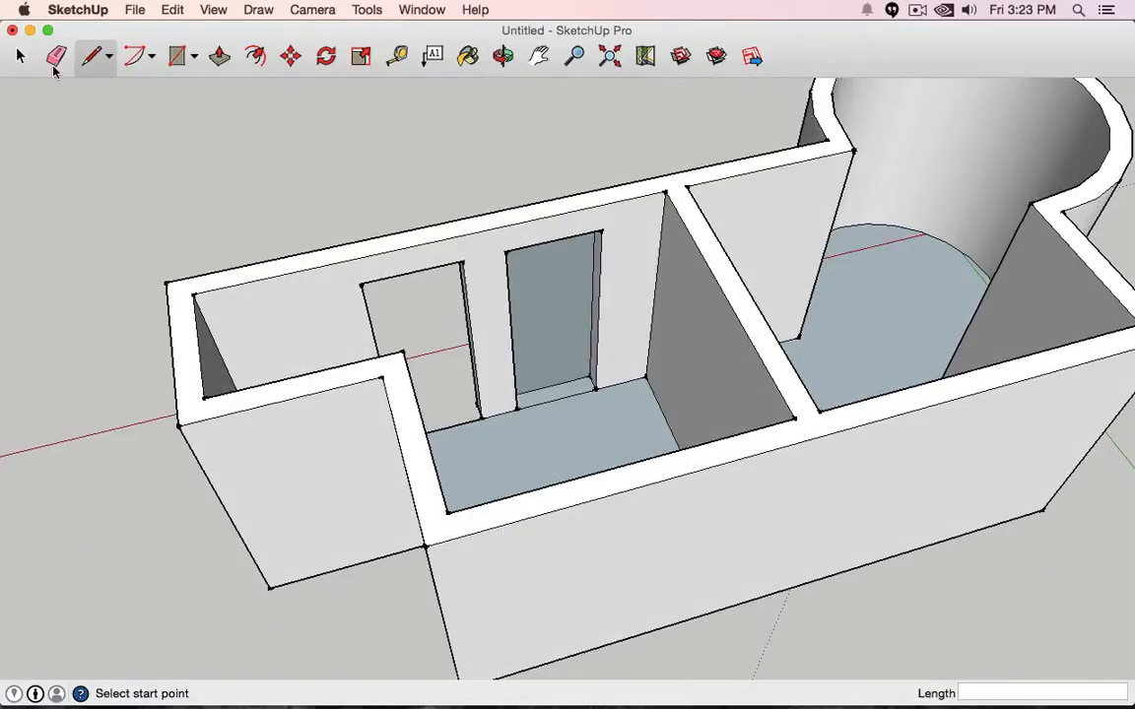
pyautogui.click(21, 57)
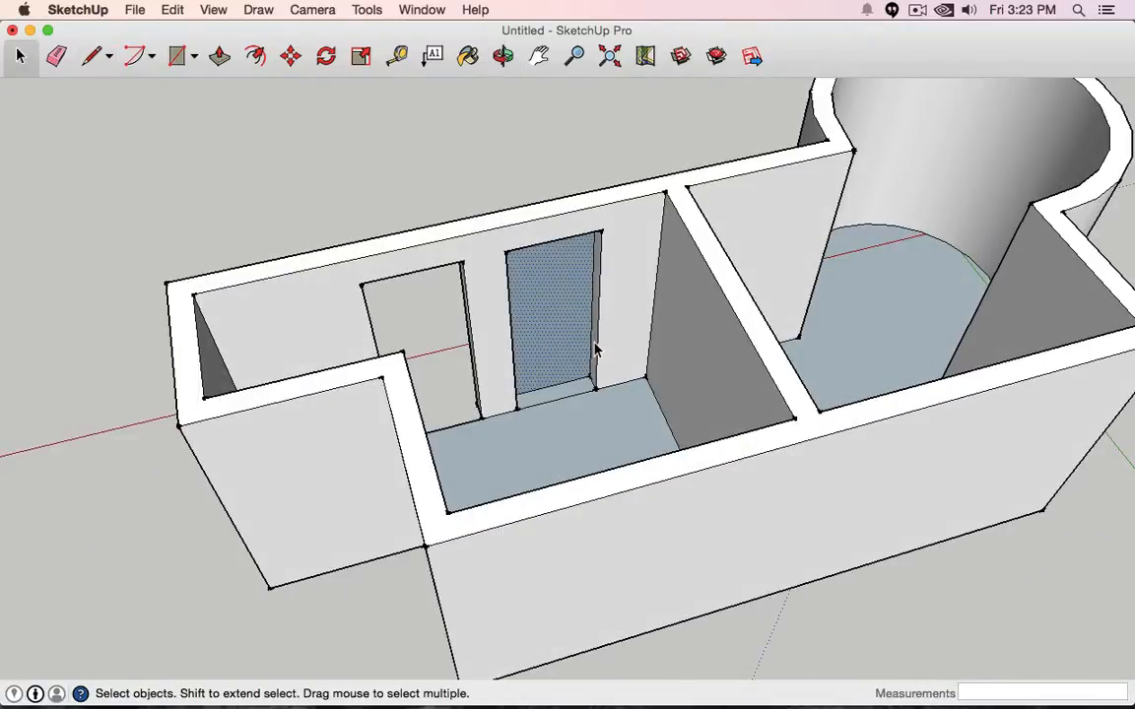
pyautogui.press('Delete')
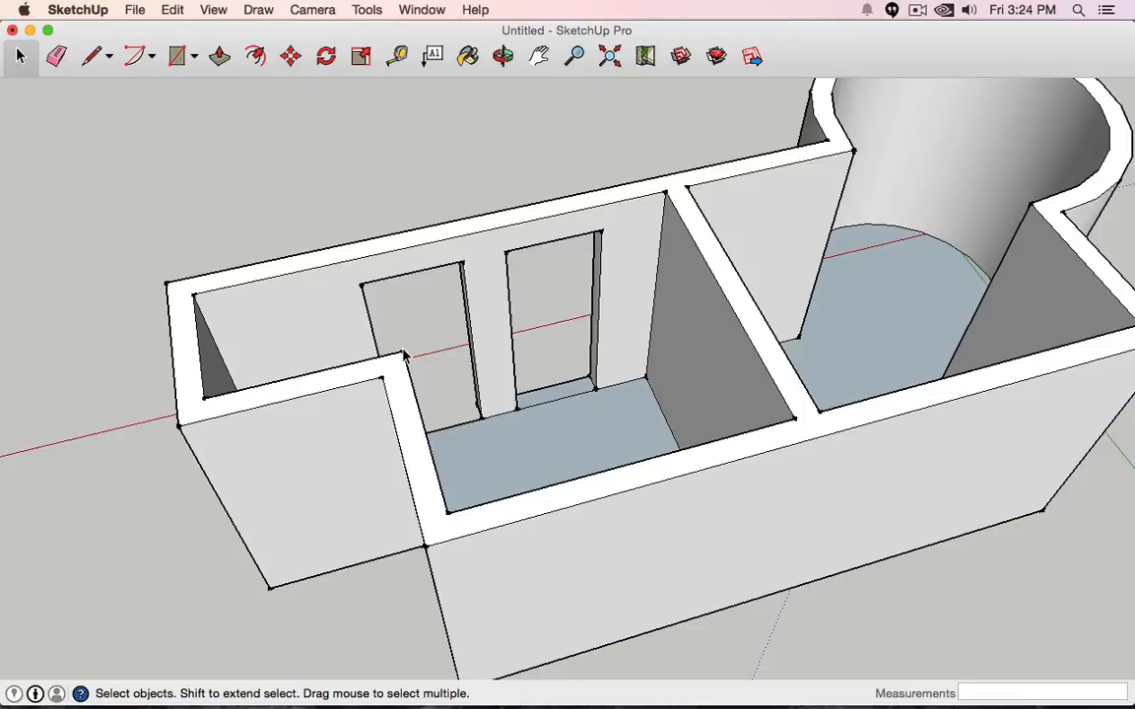
pyautogui.moveTo(403, 356); pyautogui.dragTo(631, 394, button='middle')
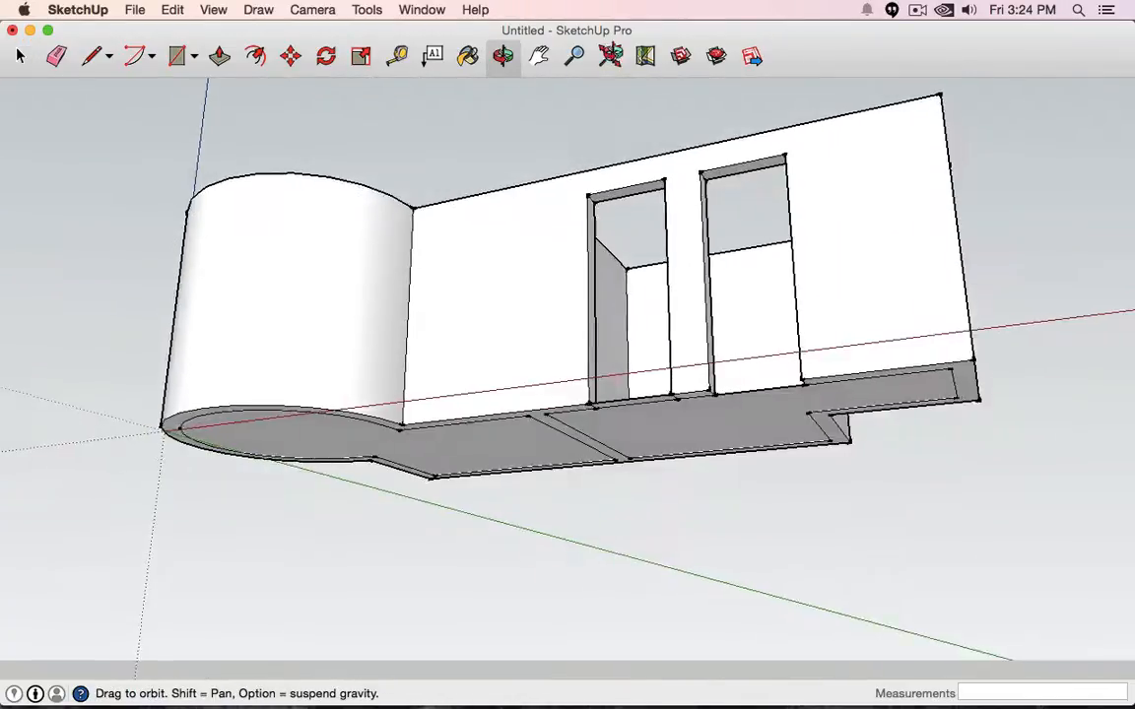
pyautogui.moveTo(611, 51); pyautogui.dragTo(738, 67, button='middle')
pyautogui.scroll(5, 771, 266)
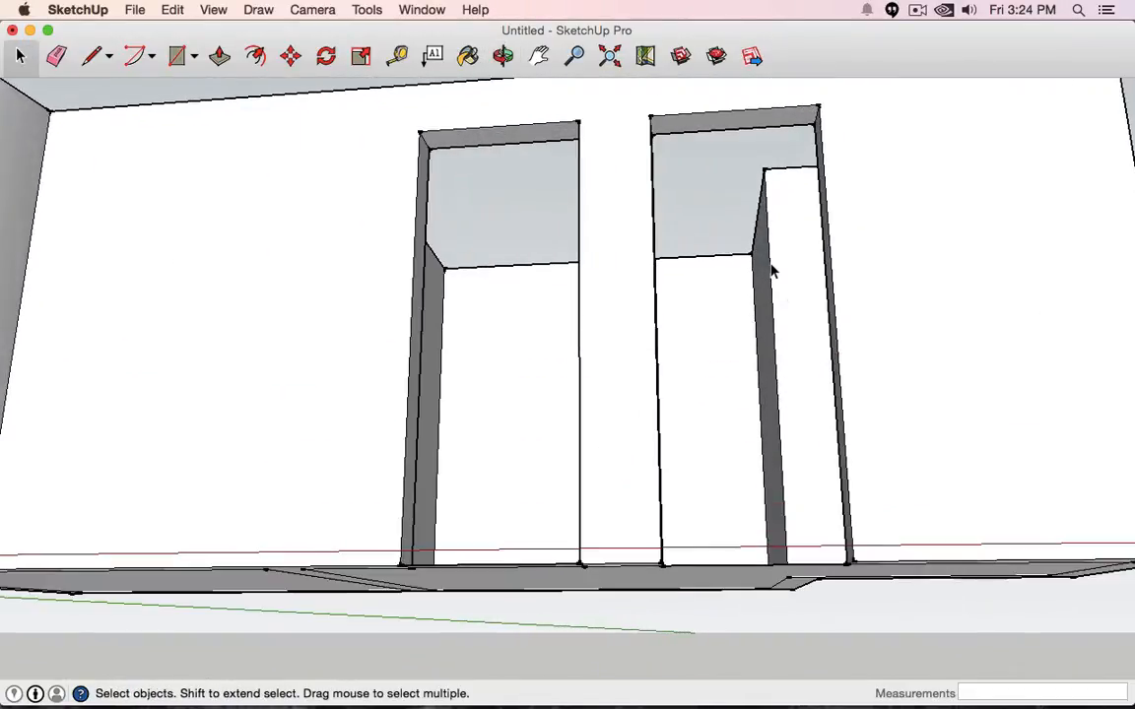
# - Draw a short edge across the wall thickness partway up the inner side of the right-hand doorway
pyautogui.moveTo(771, 272); pyautogui.dragTo(559, 155, button='middle')
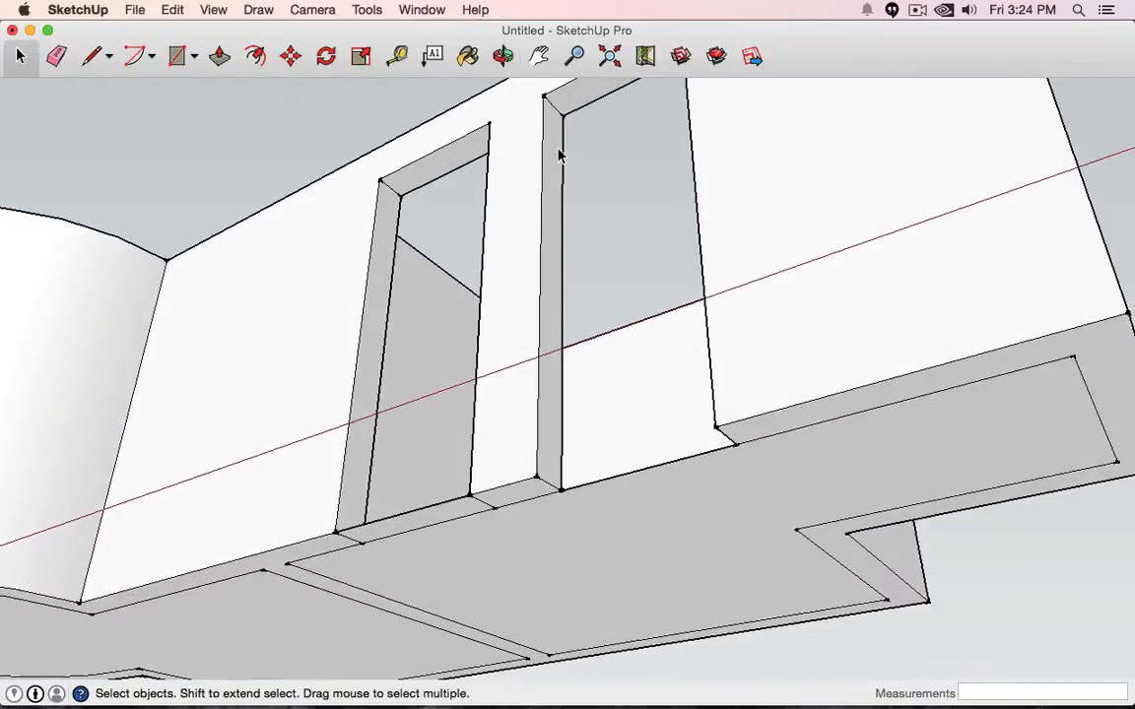
pyautogui.scroll(-2, 596, 387)
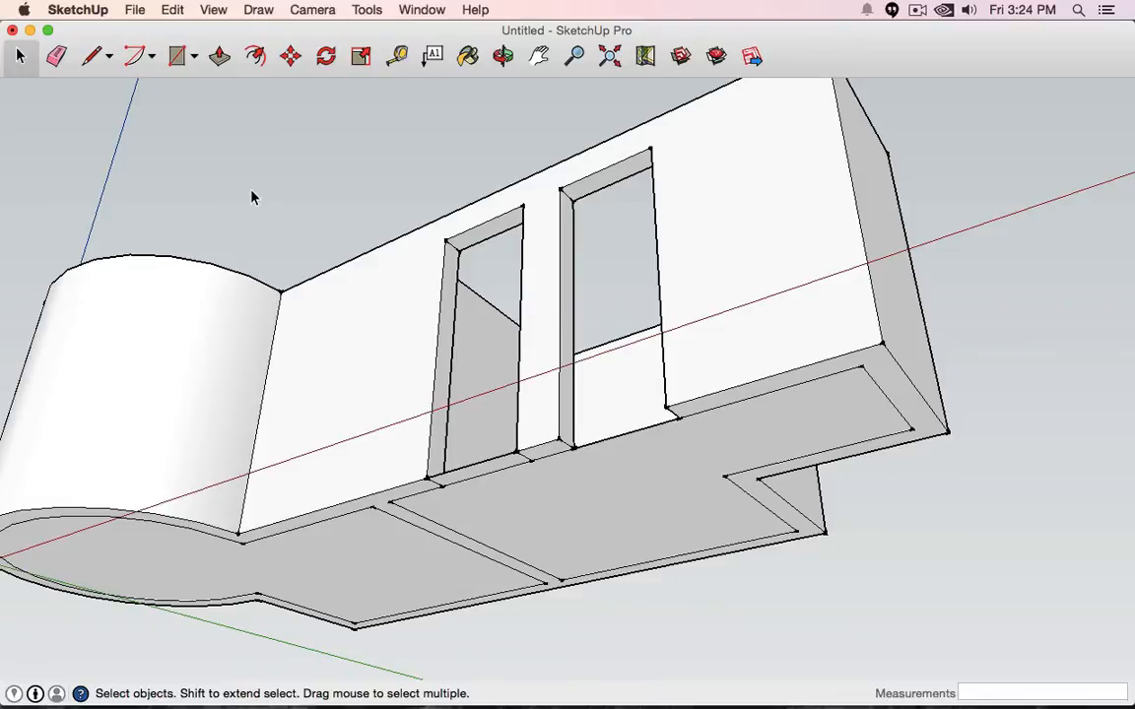
pyautogui.click(92, 57)
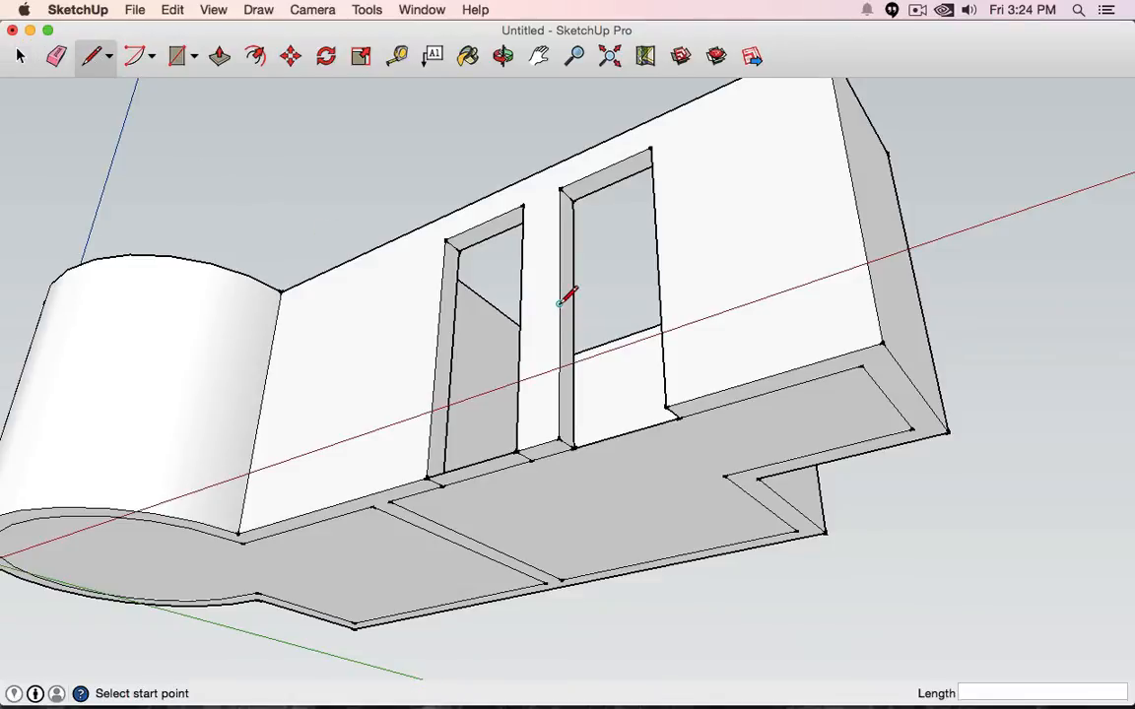
pyautogui.click(558, 303)
pyautogui.click(573, 313)
# - Draw a 3' horizontal line across the right-hand doorway on the outer wall face, starting from the jamb edge
pyautogui.moveTo(422, 251); pyautogui.dragTo(542, 559, button='middle')
pyautogui.moveTo(633, 498); pyautogui.dragTo(451, 434, button='middle')
pyautogui.click(474, 427)
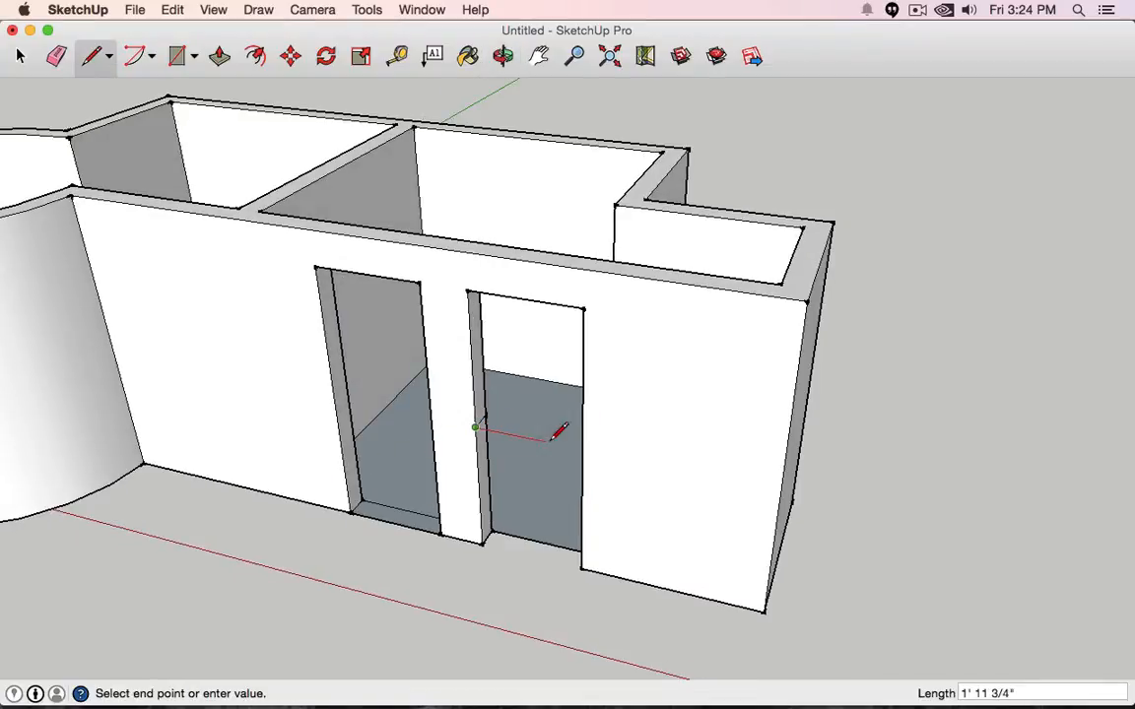
pyautogui.click(584, 445)
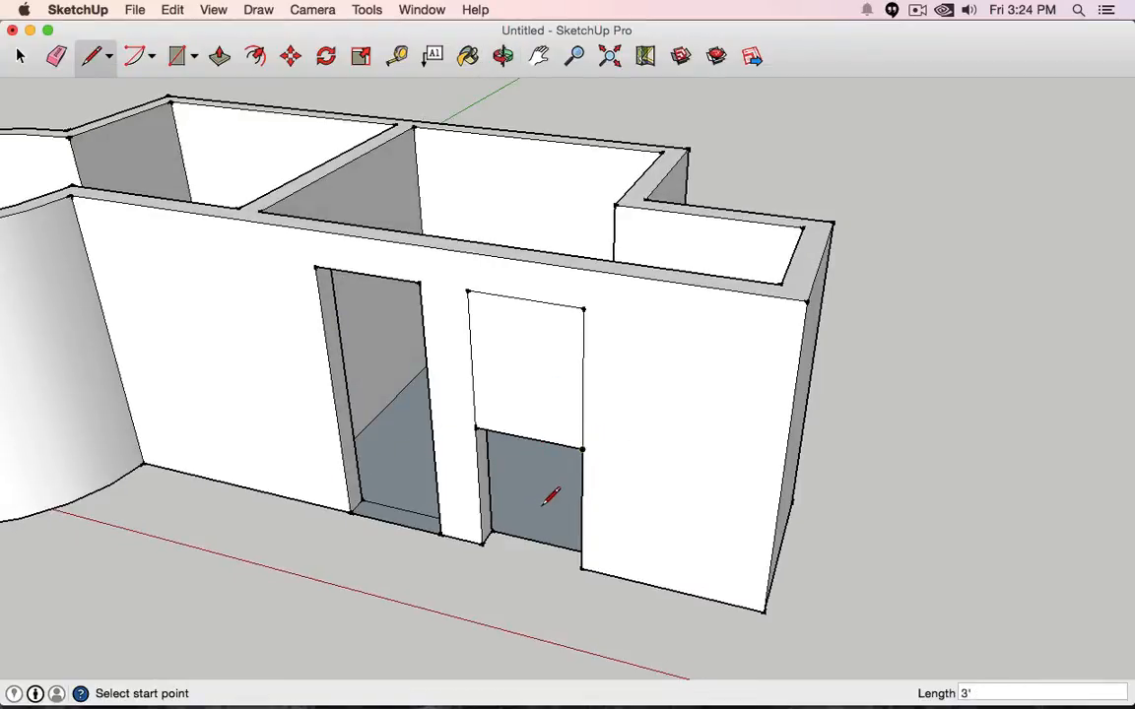
# - Draw a matching 3' horizontal line across the same opening on the inner wall face
pyautogui.moveTo(673, 401); pyautogui.dragTo(474, 372, button='middle')
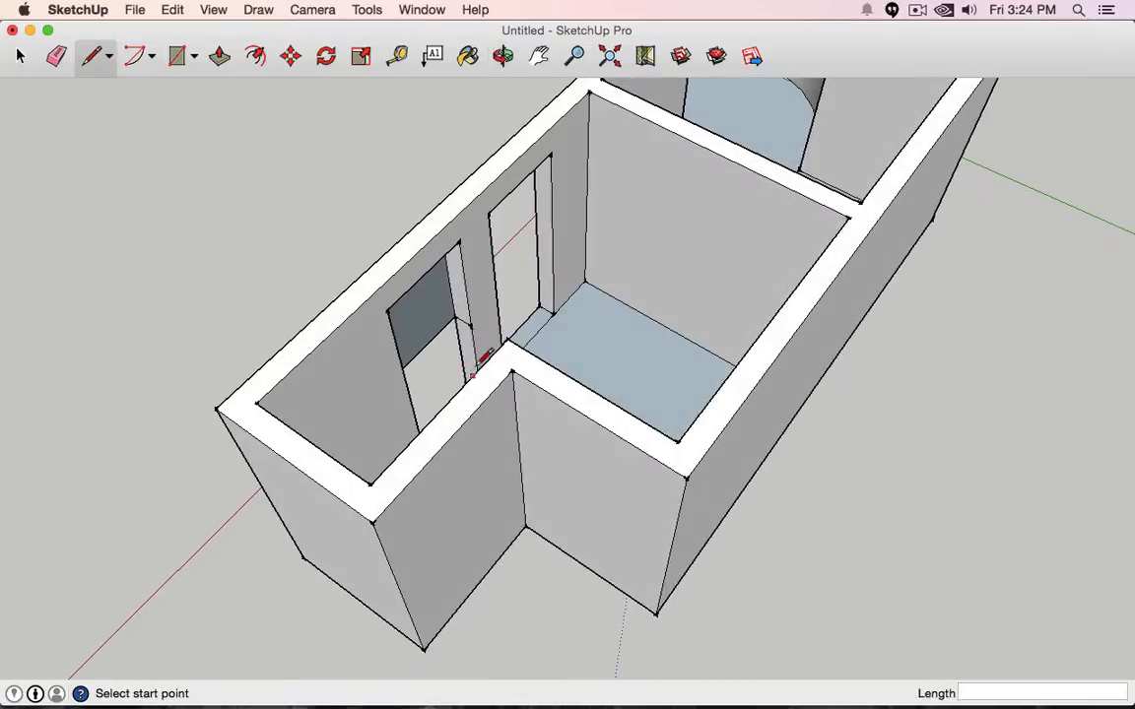
pyautogui.click(471, 325)
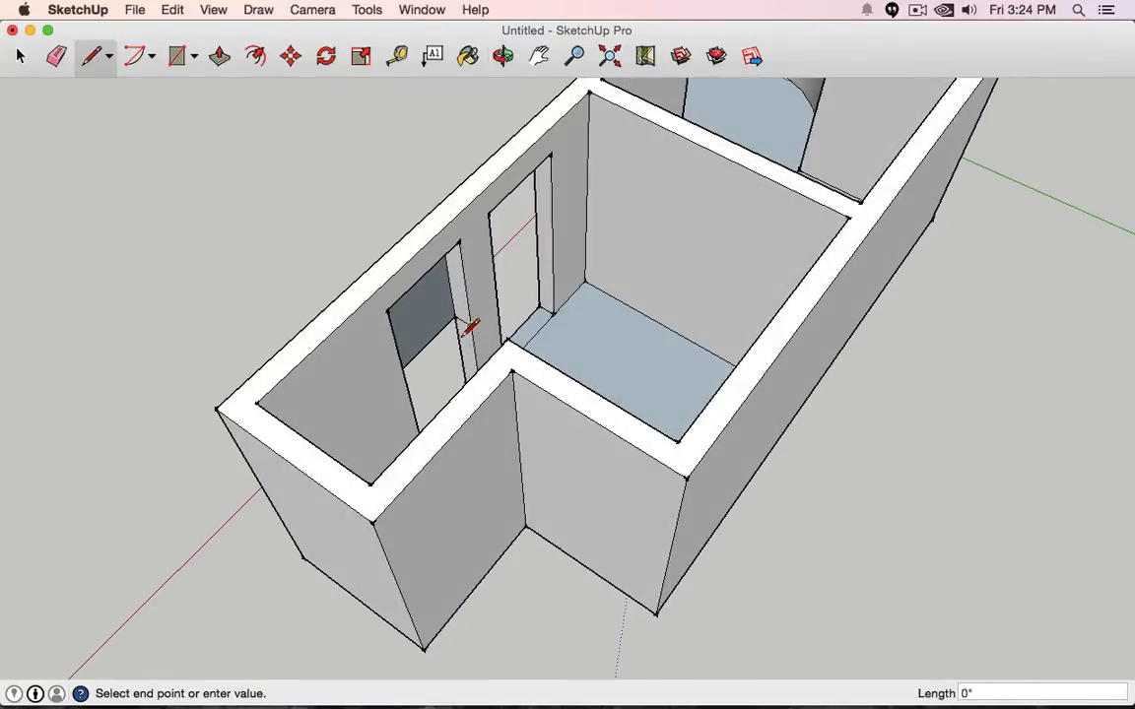
pyautogui.click(407, 390)
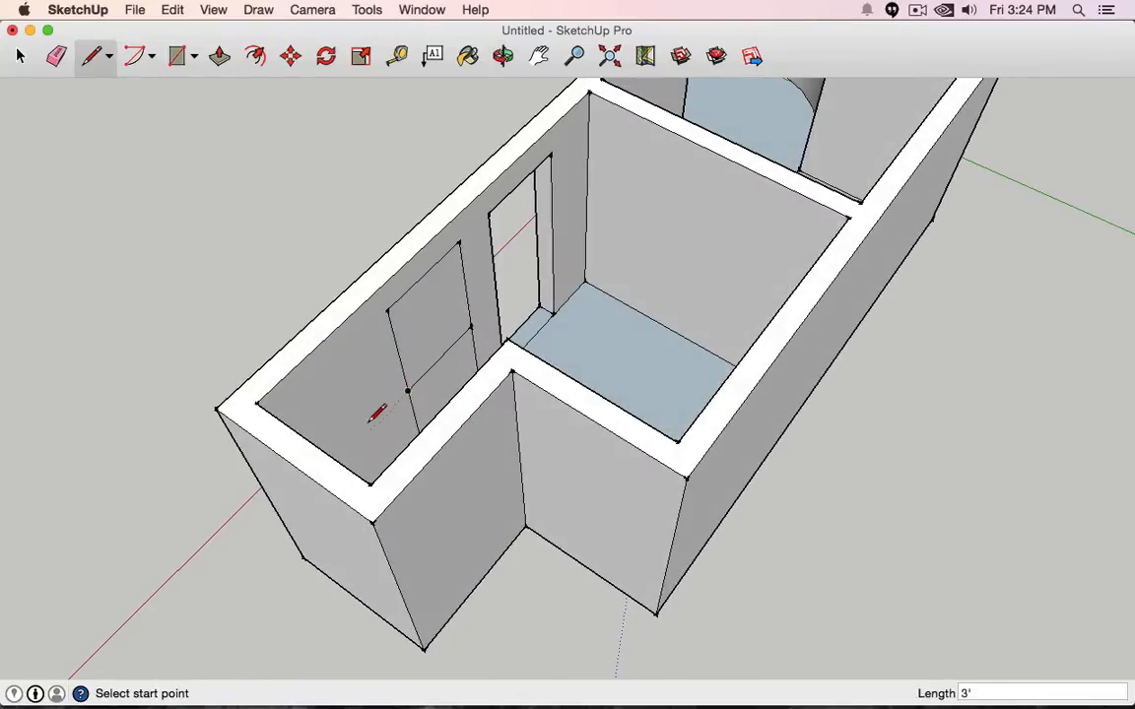
# - Draw a line along the base of the right-hand opening on the outer face to close its lower part
pyautogui.moveTo(376, 414); pyautogui.dragTo(663, 308, button='middle')
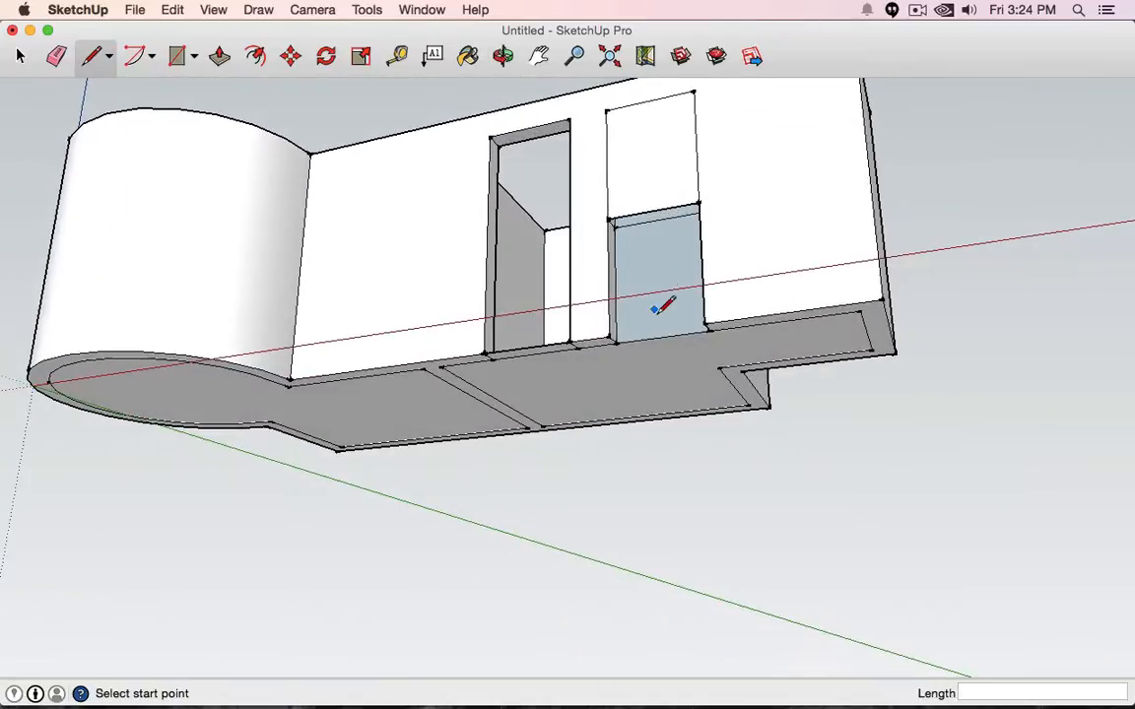
pyautogui.scroll(3, 656, 311)
pyautogui.click(585, 347)
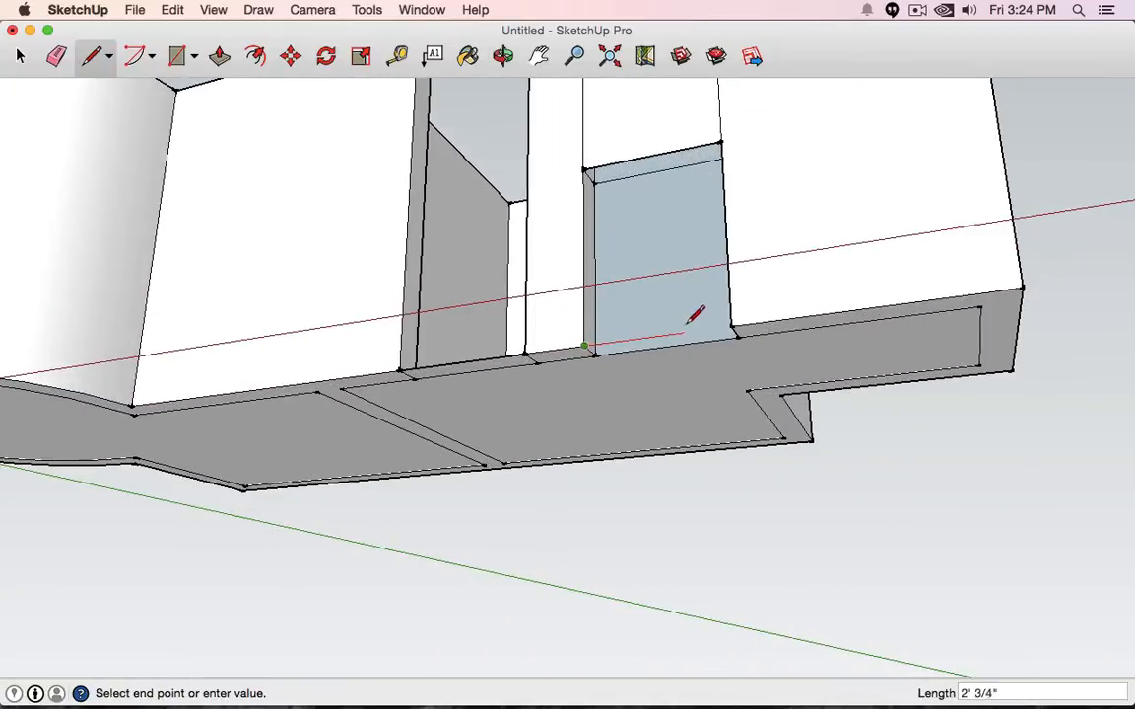
pyautogui.click(734, 319)
# - Delete the outer and inner faces covering the upper part of the right-hand opening to form a window
pyautogui.moveTo(734, 319); pyautogui.dragTo(598, 244, button='middle')
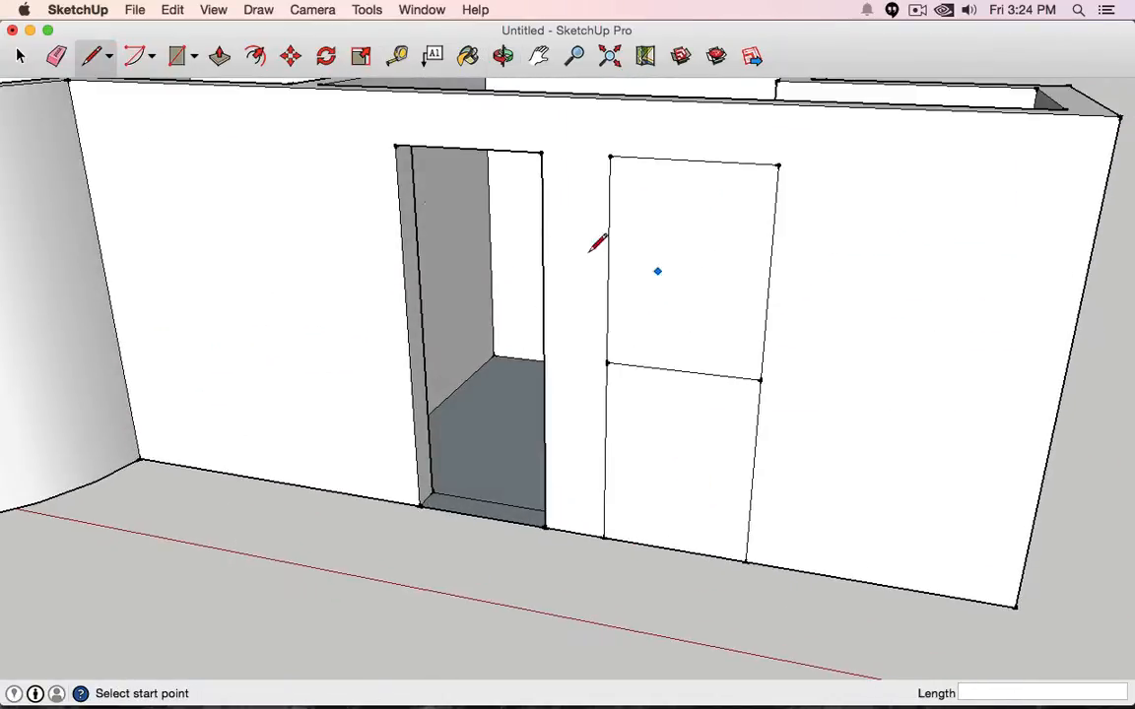
pyautogui.press('space')
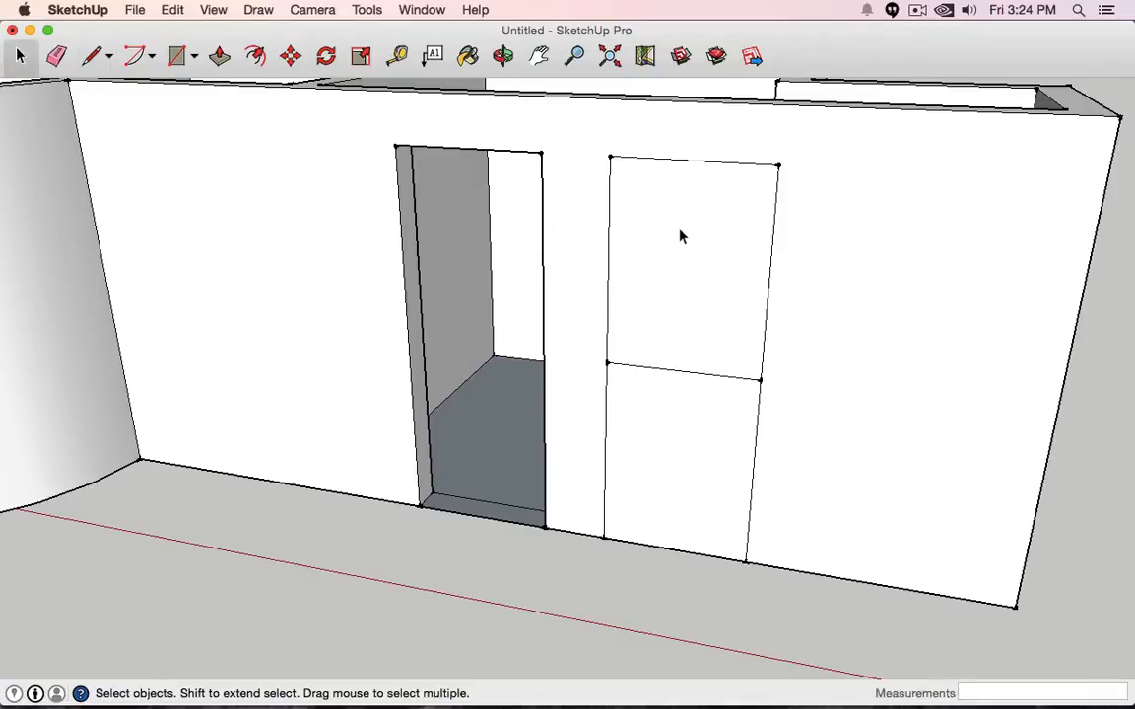
pyautogui.click(680, 240)
pyautogui.press('Delete')
pyautogui.click(683, 256)
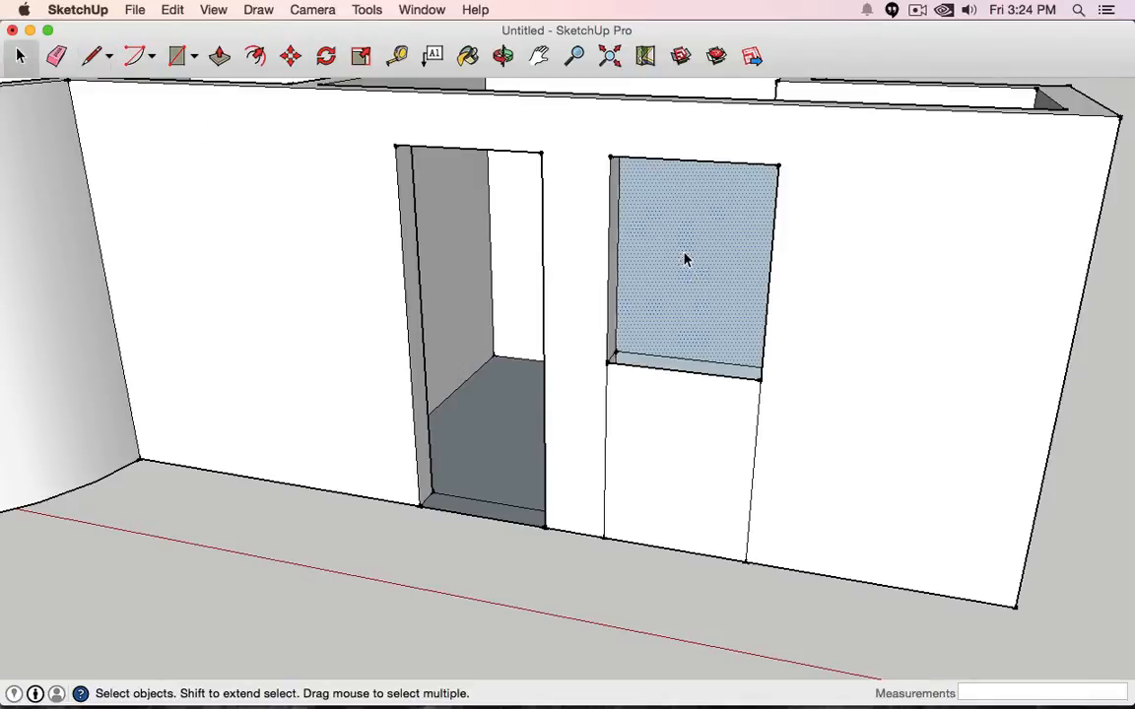
pyautogui.press('Delete')
# - Draw the 8" edge joining the inner and outer sill corners to close the window sill face
pyautogui.moveTo(701, 271); pyautogui.dragTo(452, 367, button='middle')
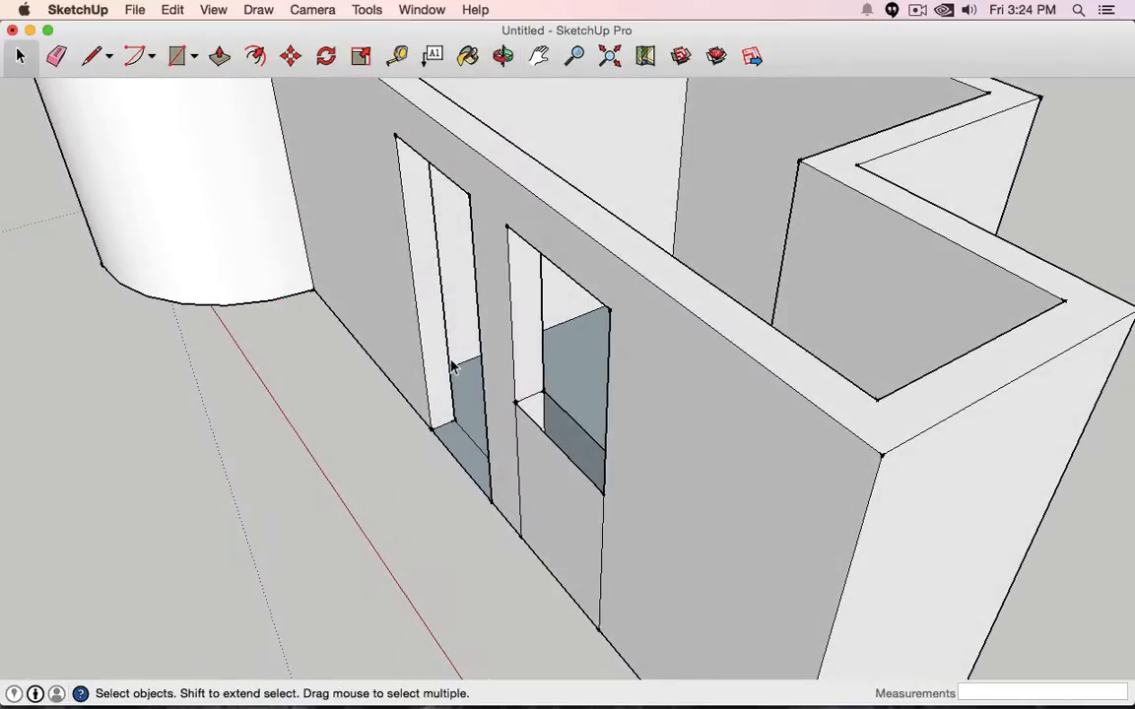
pyautogui.moveTo(532, 404); pyautogui.dragTo(900, 281, button='middle')
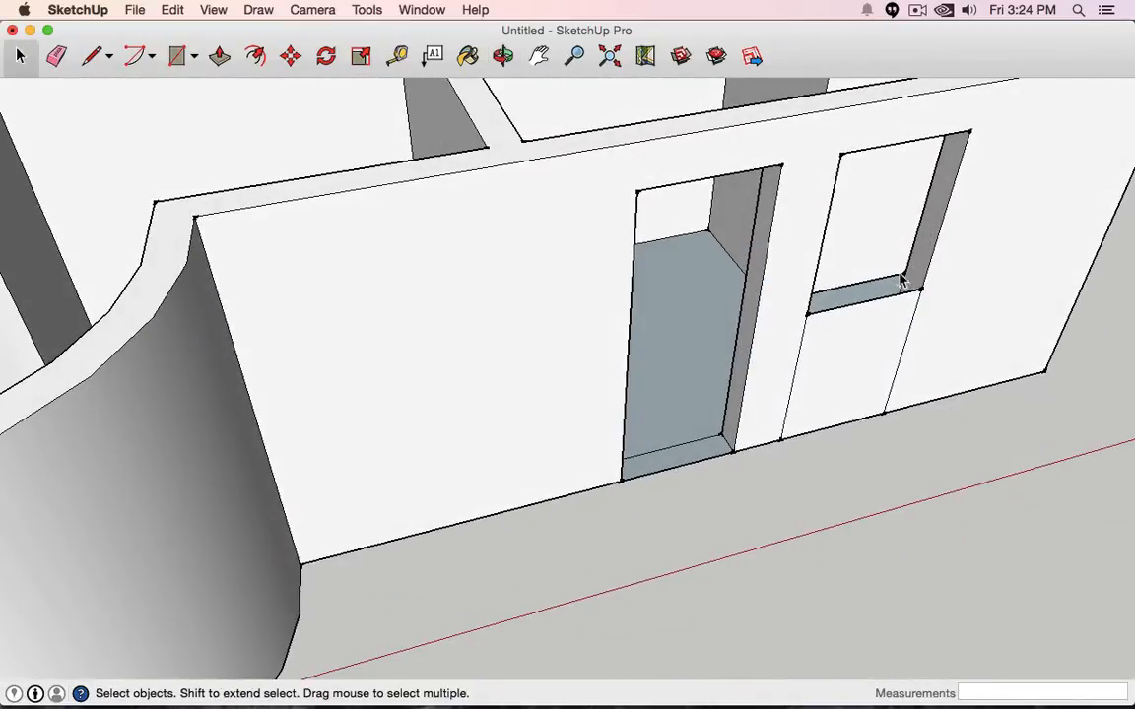
pyautogui.click(98, 54)
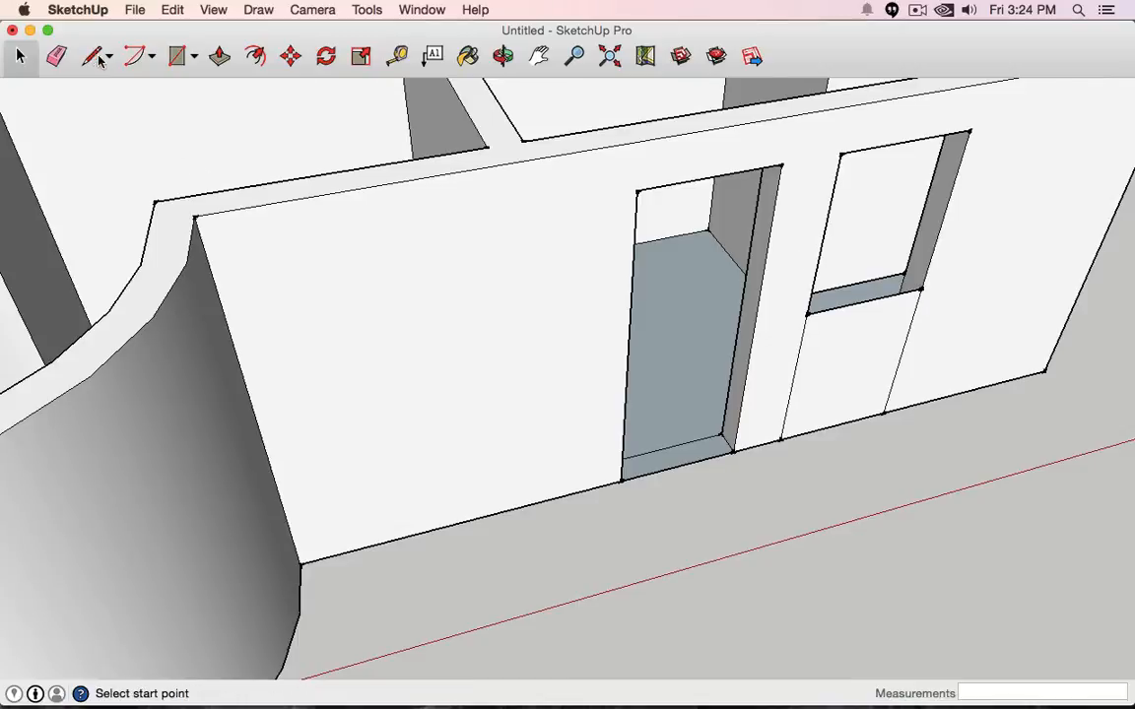
pyautogui.click(904, 272)
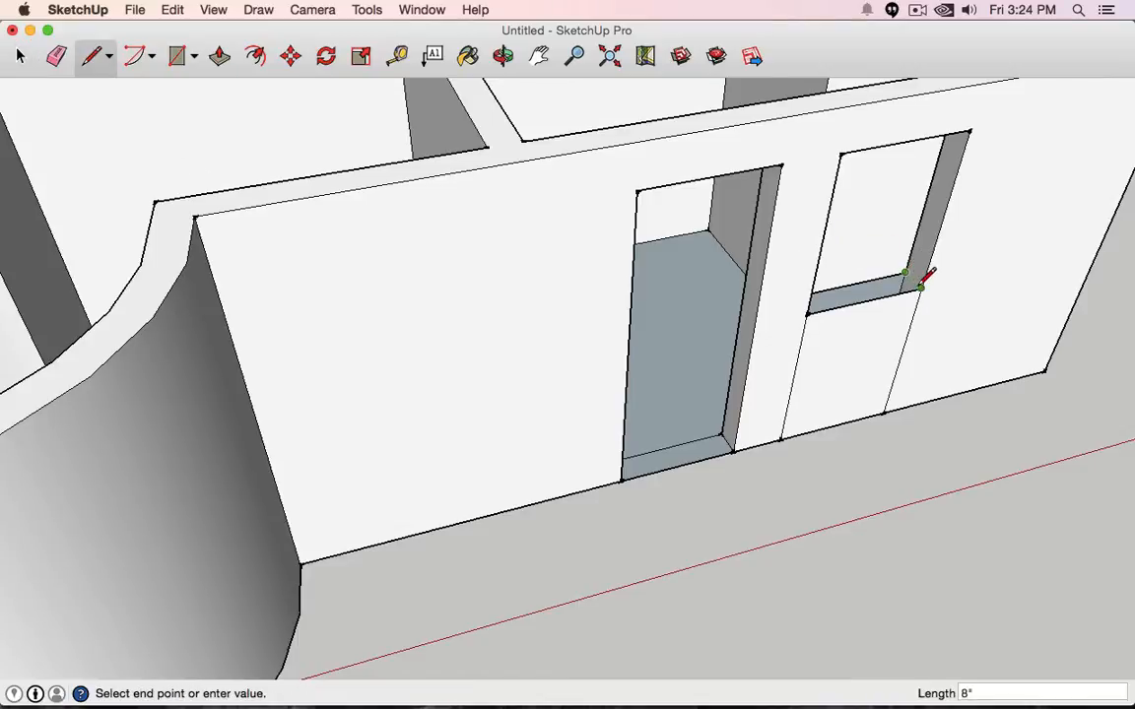
pyautogui.click(921, 287)
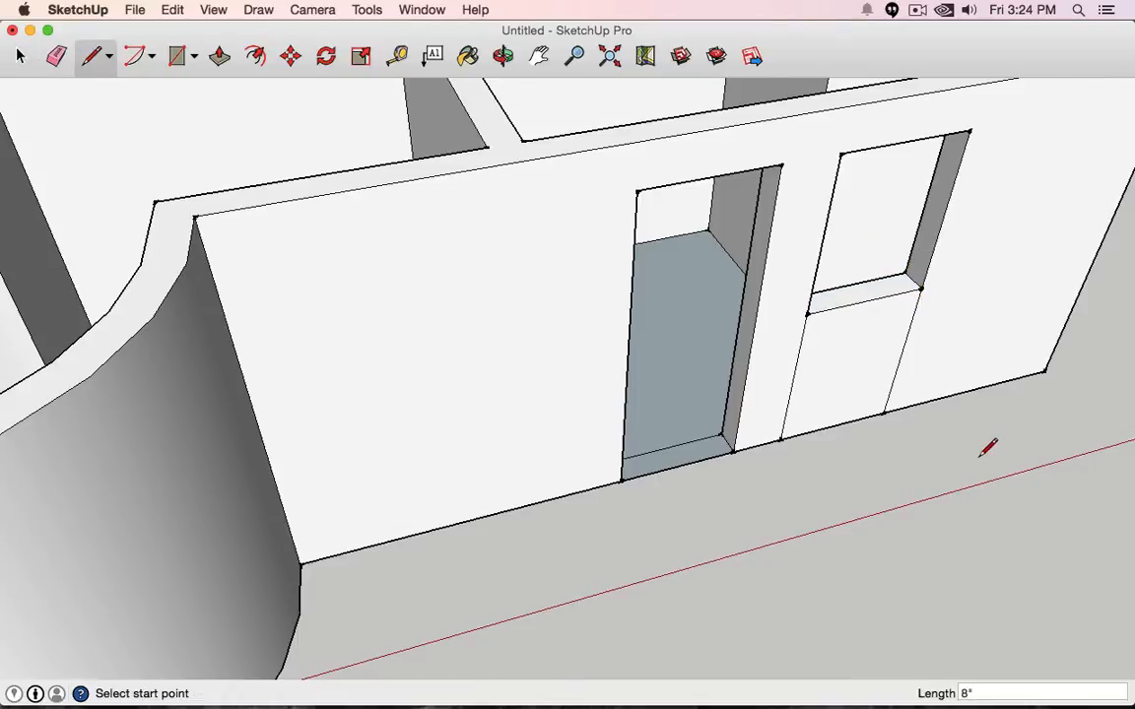
# - Try deleting the outer wall face around the door and window openings, and undo the deletion
pyautogui.click(21, 57)
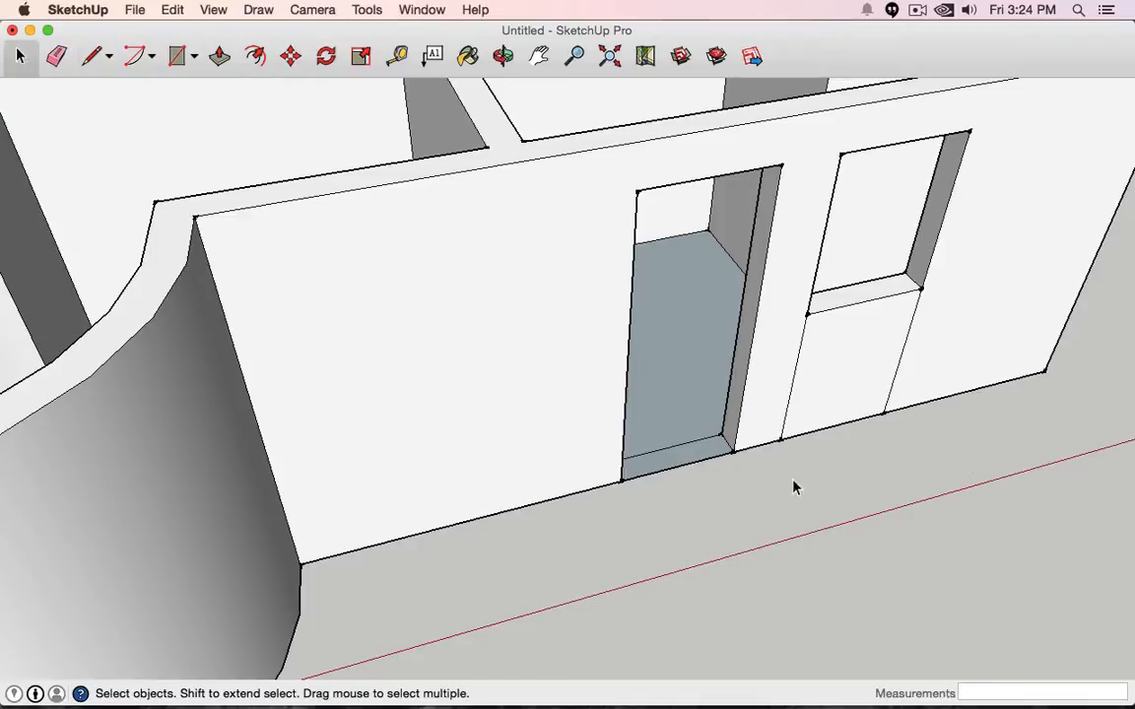
pyautogui.moveTo(965, 499); pyautogui.dragTo(532, 353, button='middle')
pyautogui.click(896, 366)
pyautogui.press('Delete')
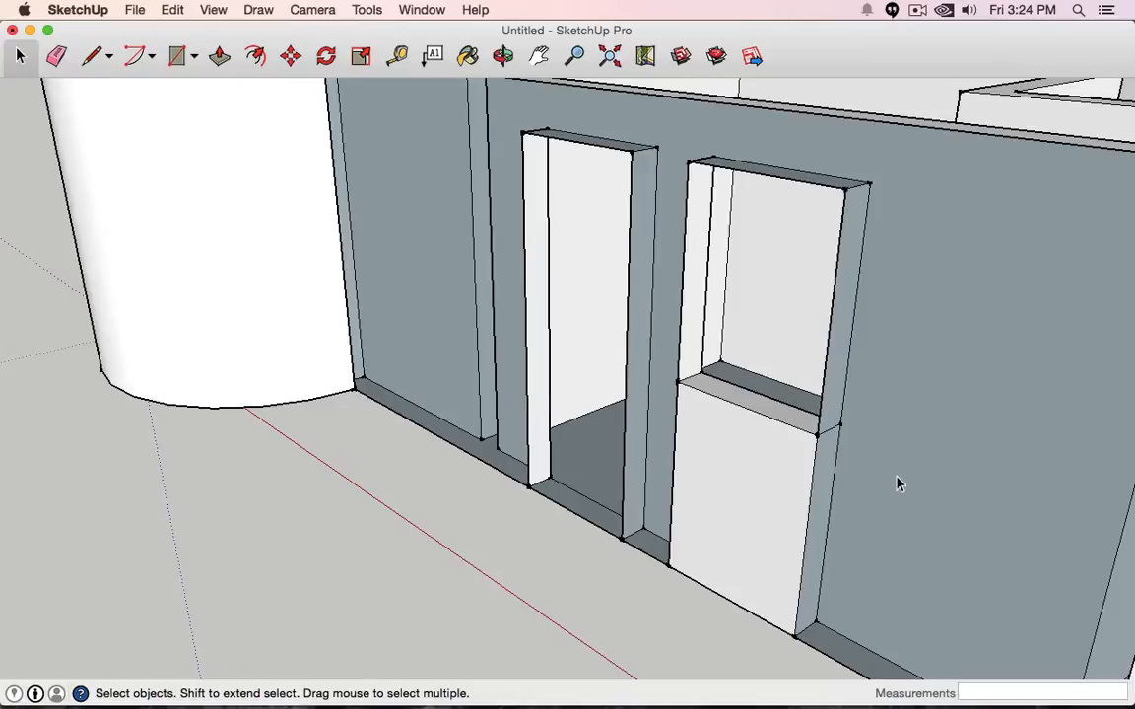
pyautogui.moveTo(898, 478); pyautogui.dragTo(732, 434, button='middle')
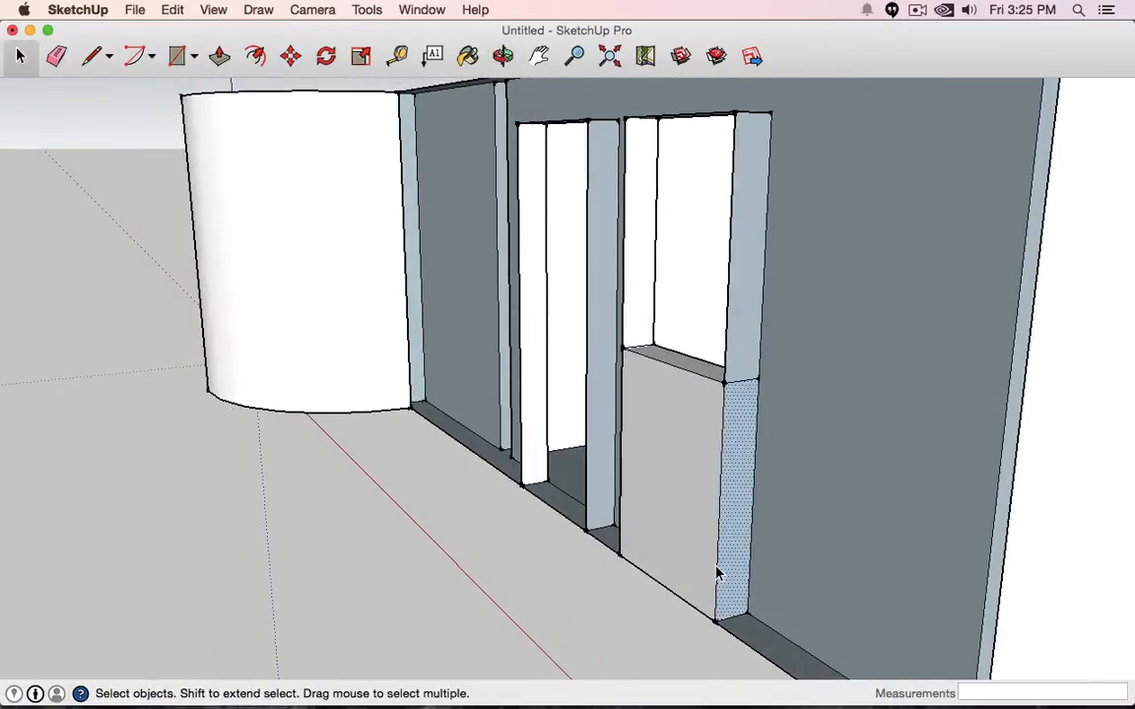
pyautogui.scroll(-3, 650, 541)
pyautogui.press('super+z')
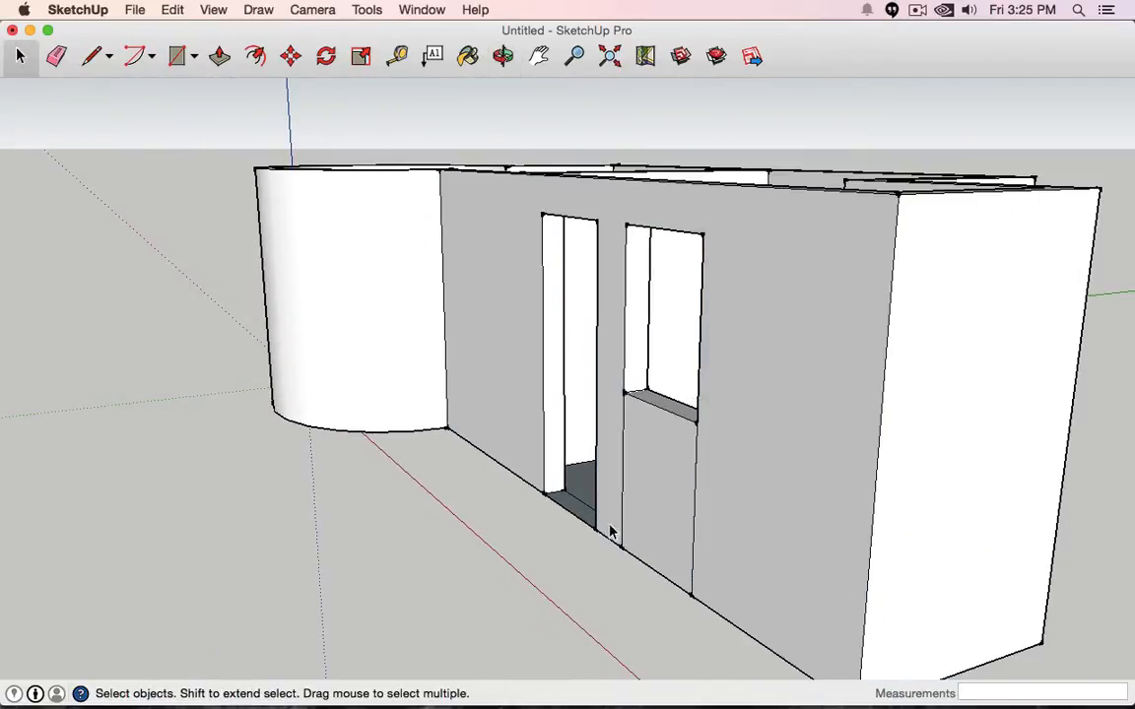
# - Delete the outer panel face below the window and the leftover jamb faces enclosed behind it
pyautogui.scroll(3, 753, 461)
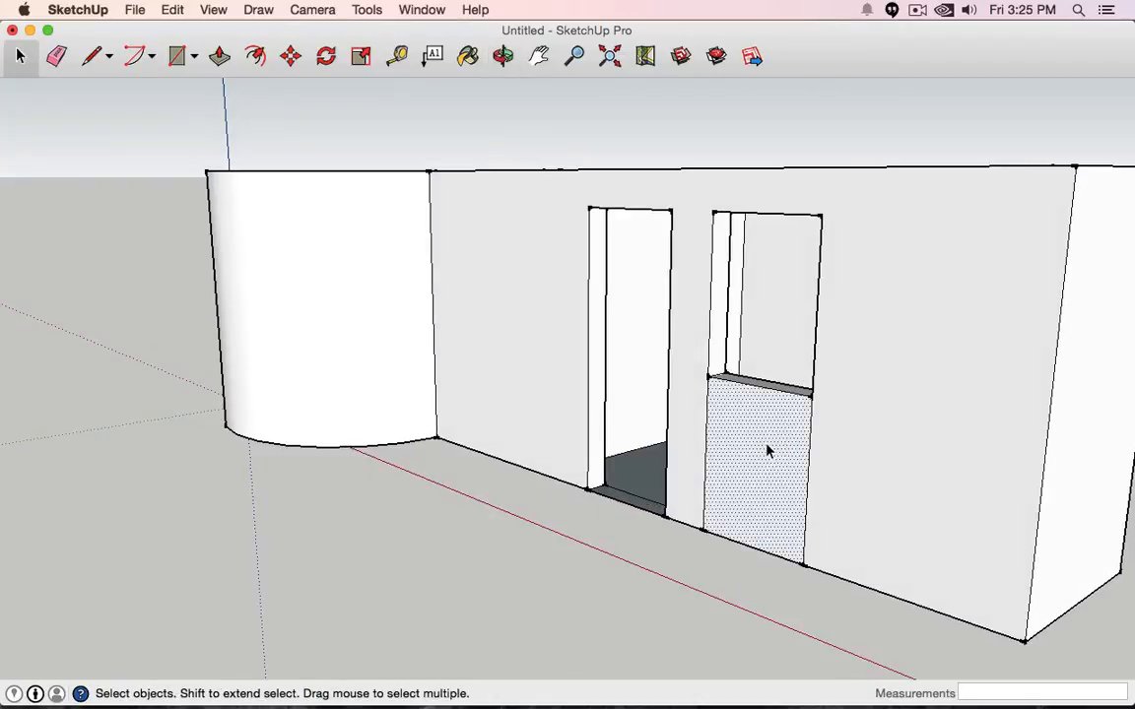
pyautogui.press('Delete')
pyautogui.click(715, 418)
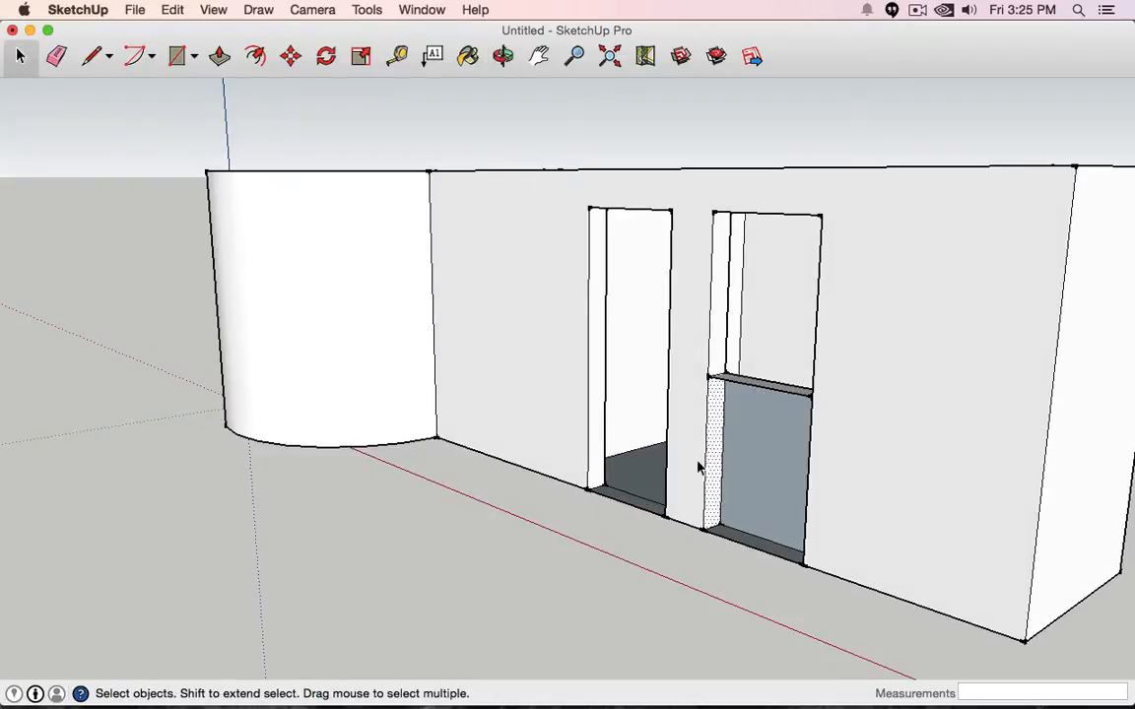
pyautogui.moveTo(642, 504); pyautogui.dragTo(904, 399, button='middle')
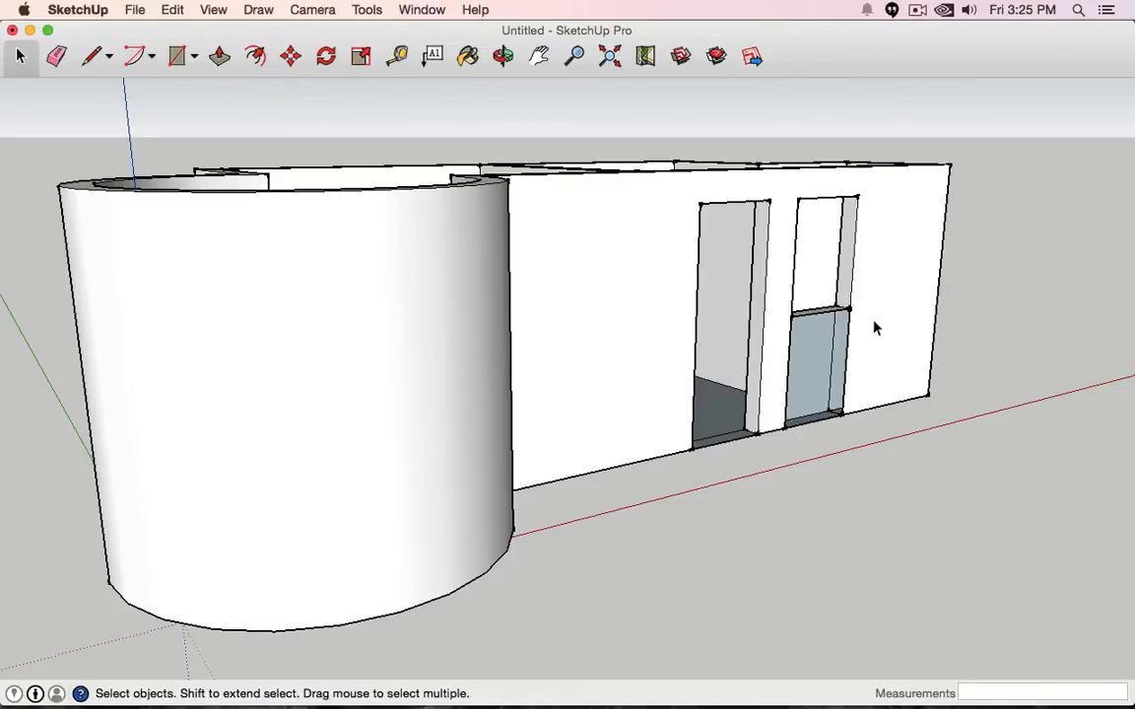
pyautogui.moveTo(875, 328); pyautogui.dragTo(776, 374, button='middle')
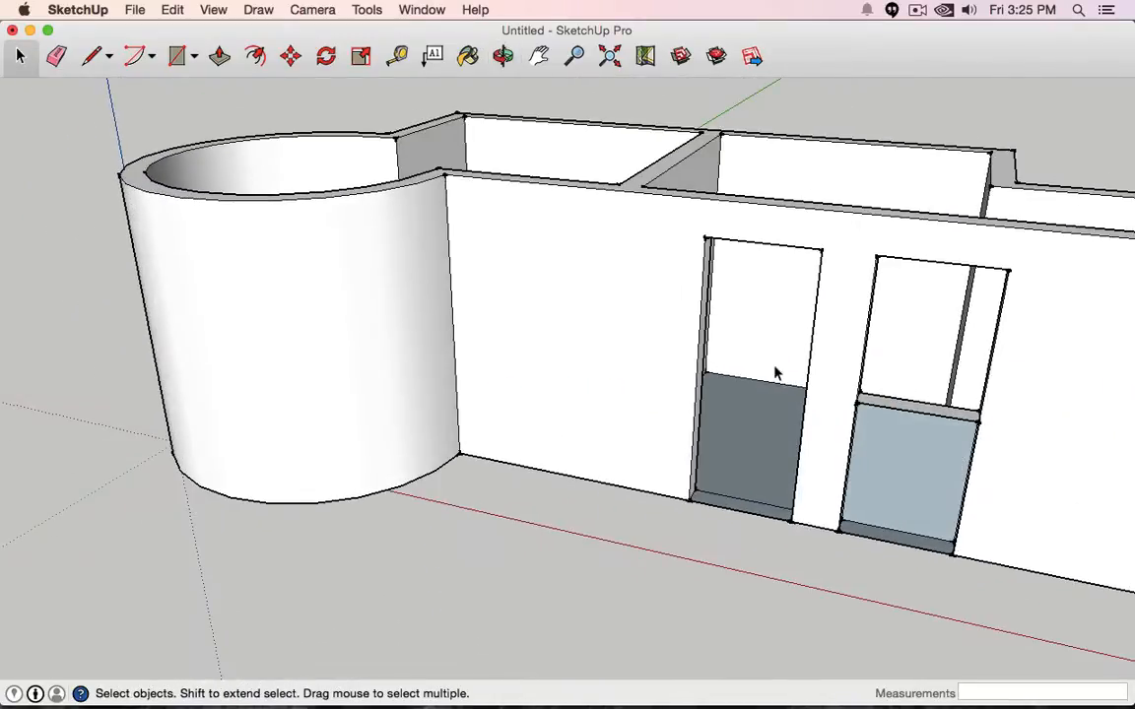
# - Redraw the 3' outer sill line across the window opening to rebuild the wall face below it
pyautogui.moveTo(883, 405); pyautogui.dragTo(626, 307, button='middle')
pyautogui.click(94, 59)
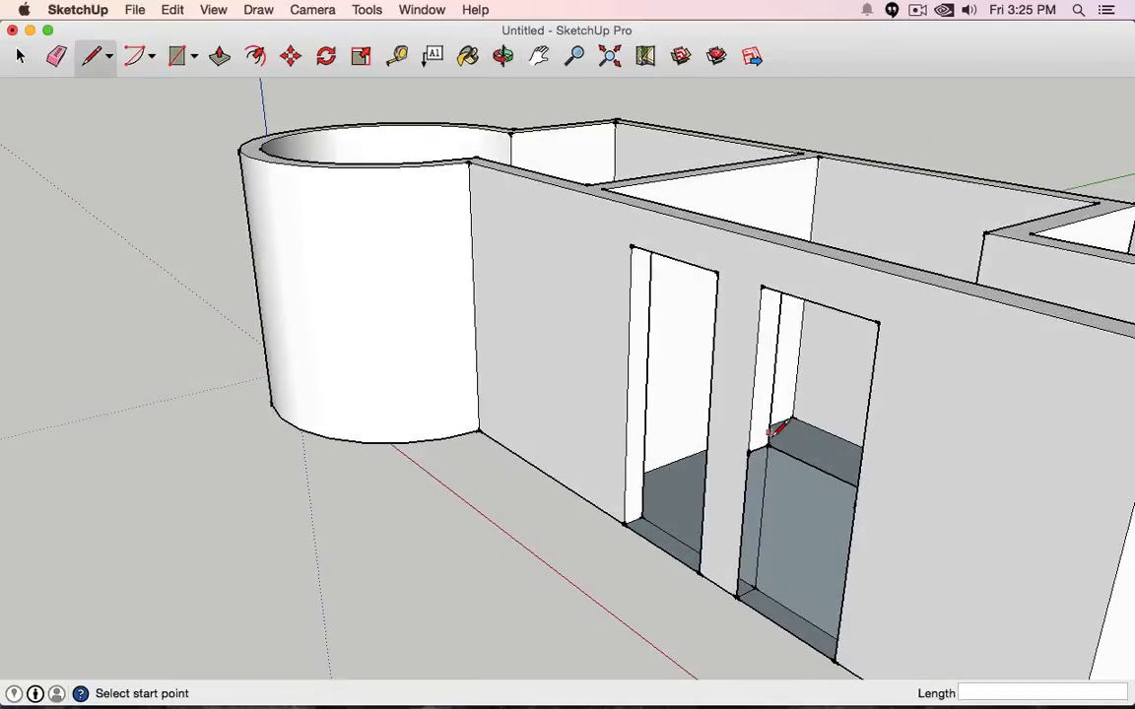
pyautogui.click(749, 452)
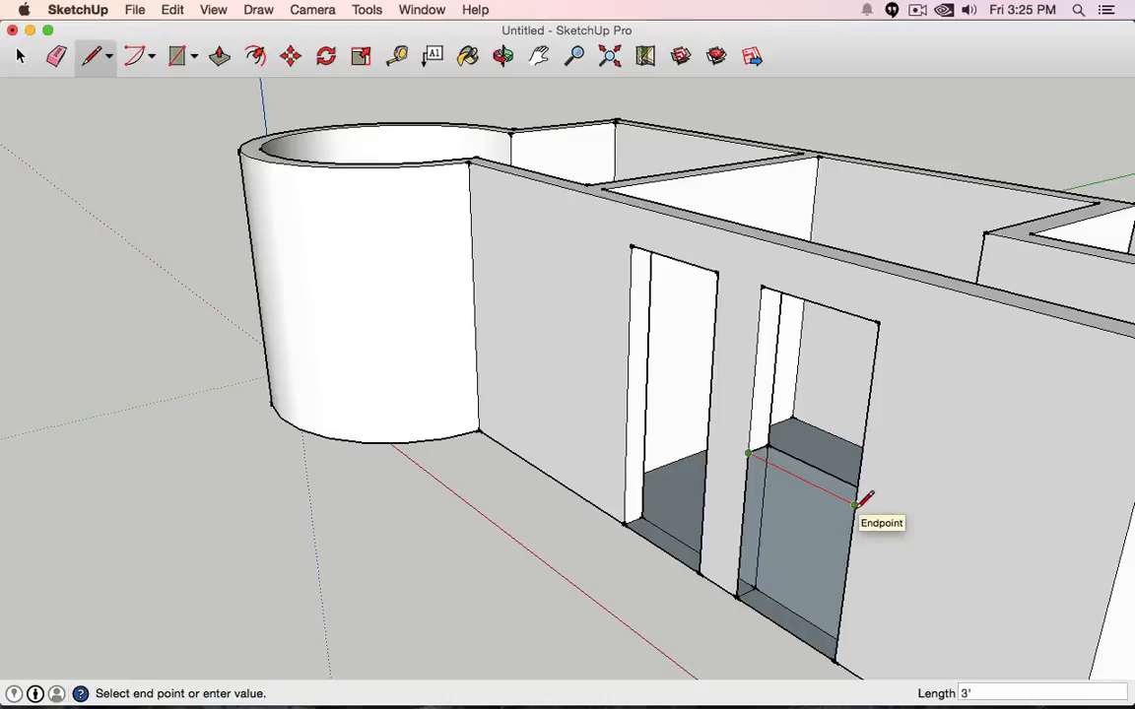
pyautogui.click(855, 503)
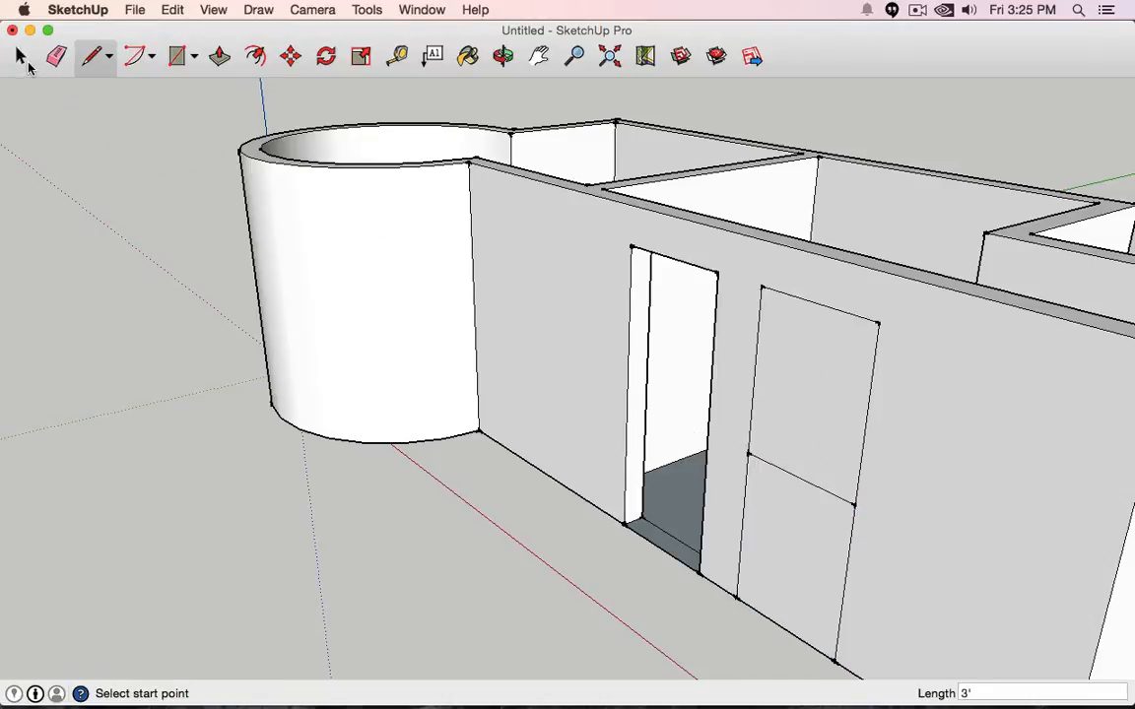
# - Delete the outer face covering the window opening above the sill line
pyautogui.click(22, 57)
pyautogui.click(828, 466)
pyautogui.press('Delete')
# - Delete the two leftover vertical edges below the window on the outer wall face
pyautogui.click(798, 529)
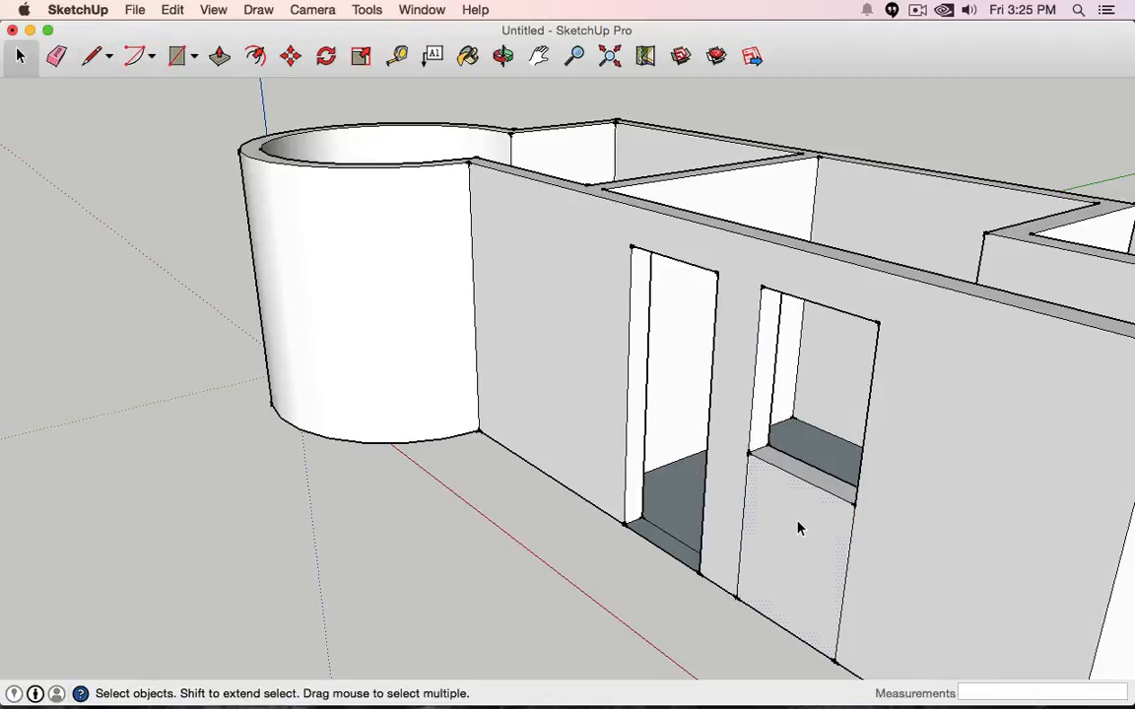
pyautogui.press('Delete')
pyautogui.press('Delete')
pyautogui.moveTo(800, 550); pyautogui.dragTo(793, 224, button='middle')
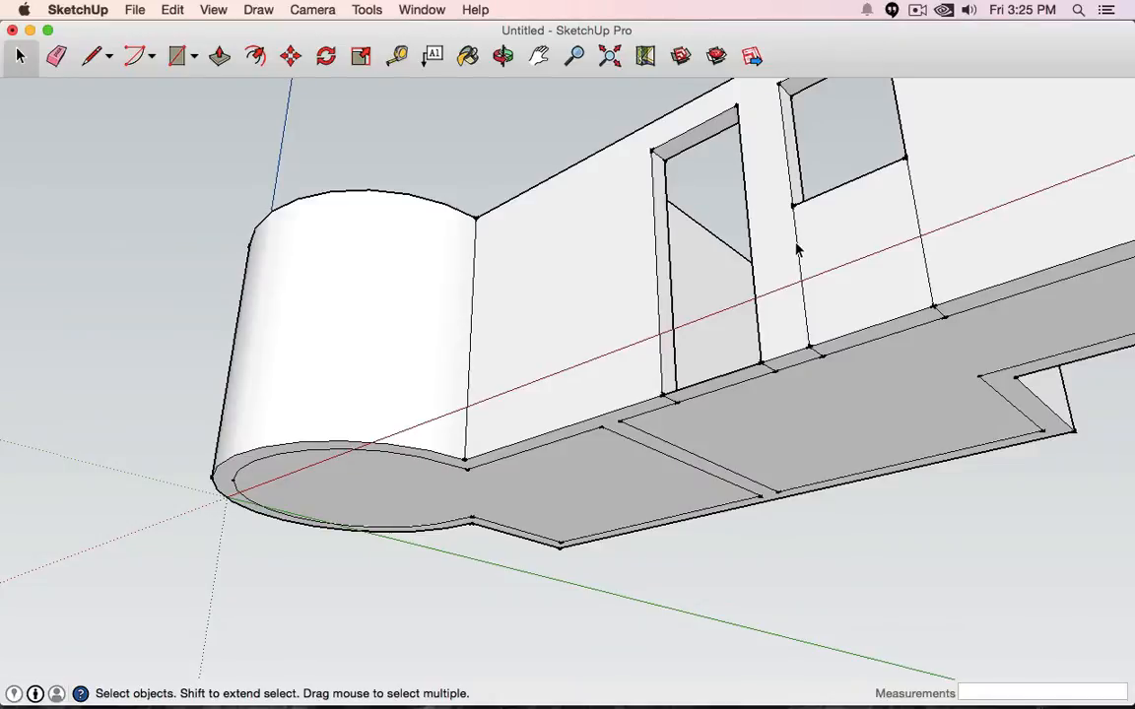
pyautogui.press('Delete')
pyautogui.click(927, 263)
pyautogui.press('Delete')
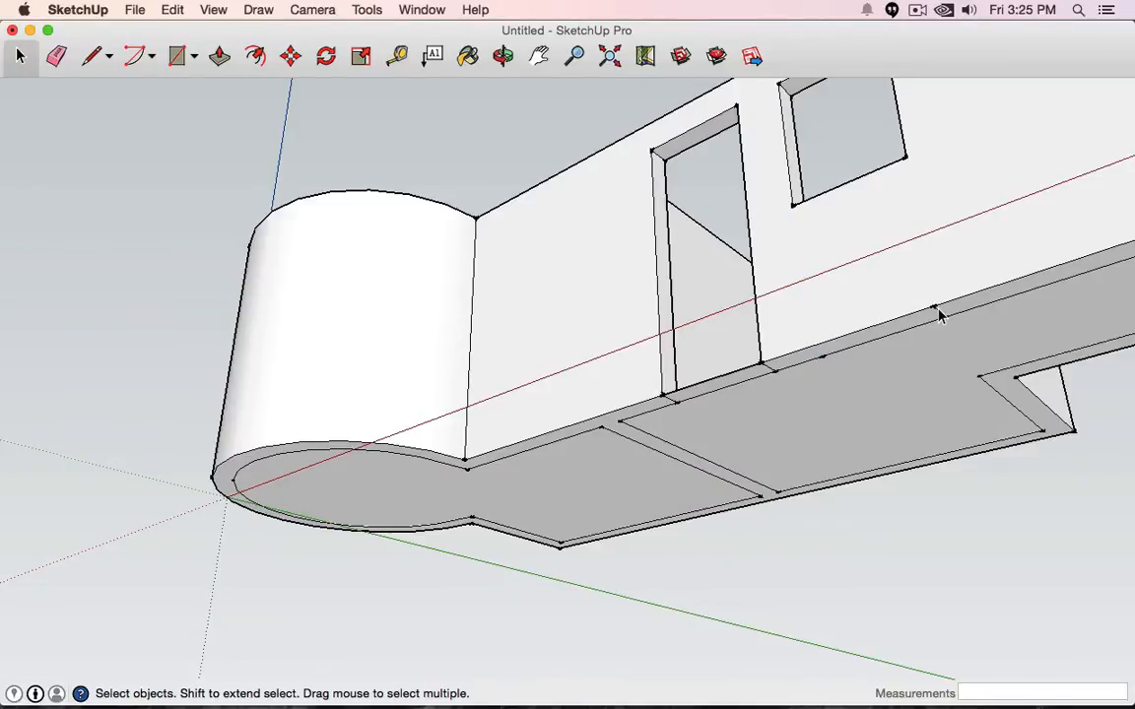
# - Try deleting the leftover edge at the outer wall's base below the window, and undo the deletion
pyautogui.click(938, 307)
pyautogui.press('Delete')
pyautogui.press('super+z')
pyautogui.click(939, 313)
# - Delete the leftover vertical edges below the window on the inner wall face
pyautogui.scroll(-5, 939, 317)
pyautogui.moveTo(970, 288); pyautogui.dragTo(594, 357, button='middle')
pyautogui.click(453, 314)
pyautogui.press('Delete')
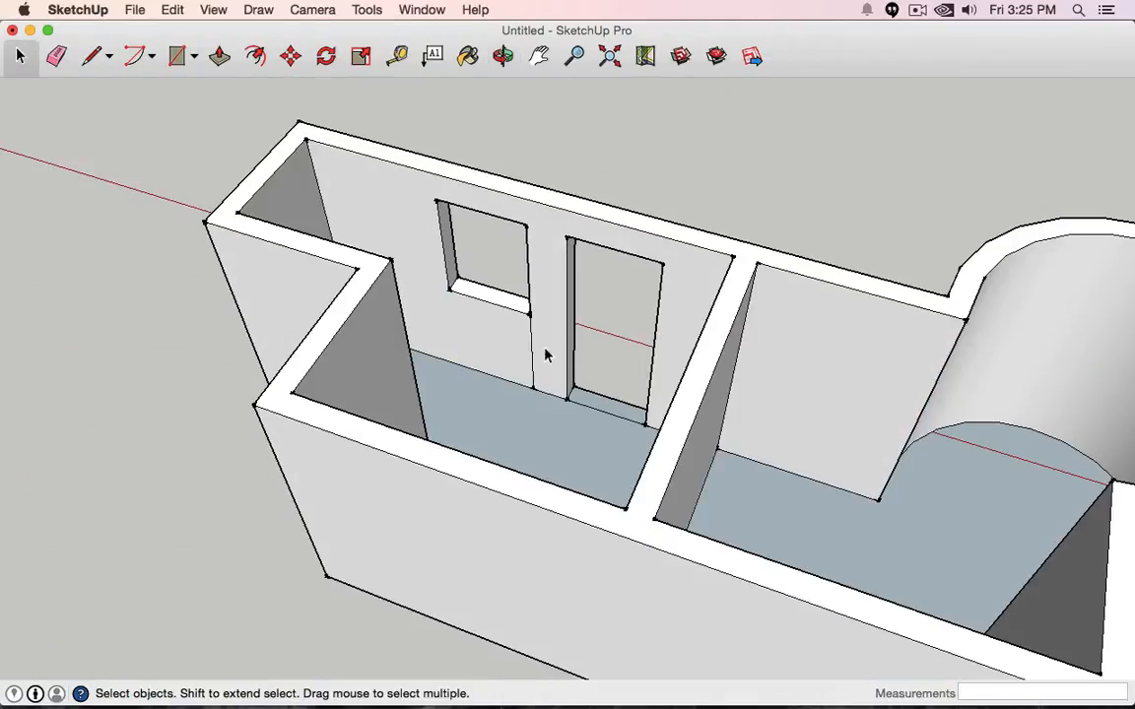
pyautogui.scroll(-4, 816, 329)
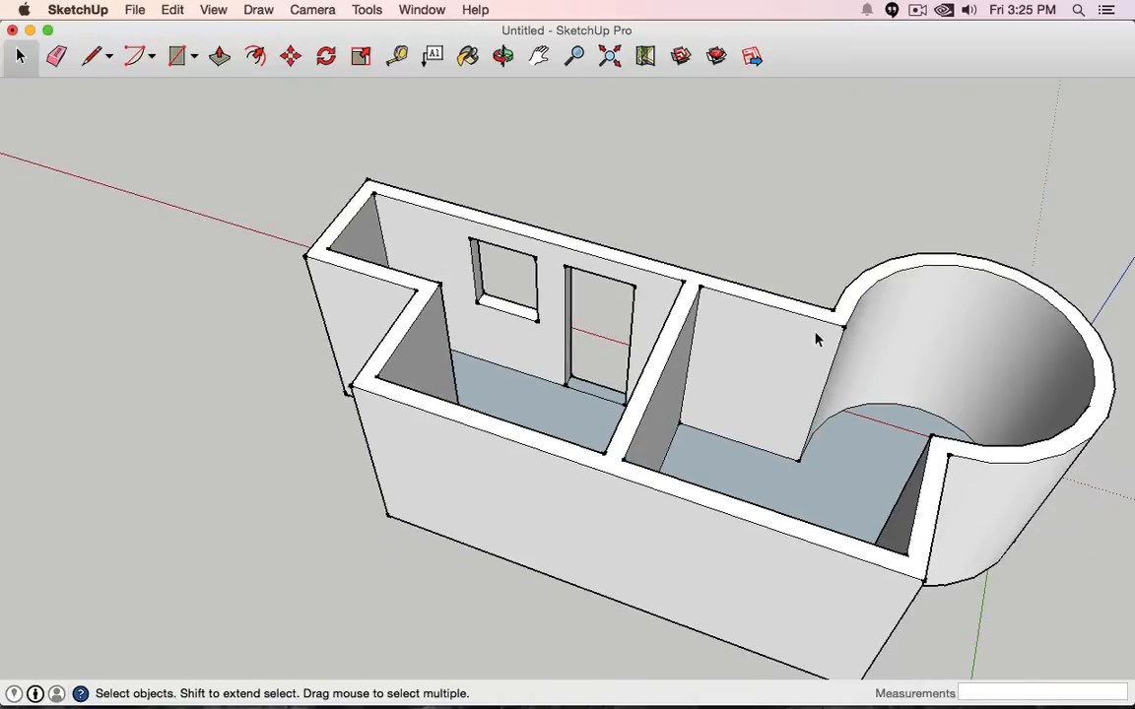
pyautogui.moveTo(816, 329); pyautogui.dragTo(559, 303, button='middle')
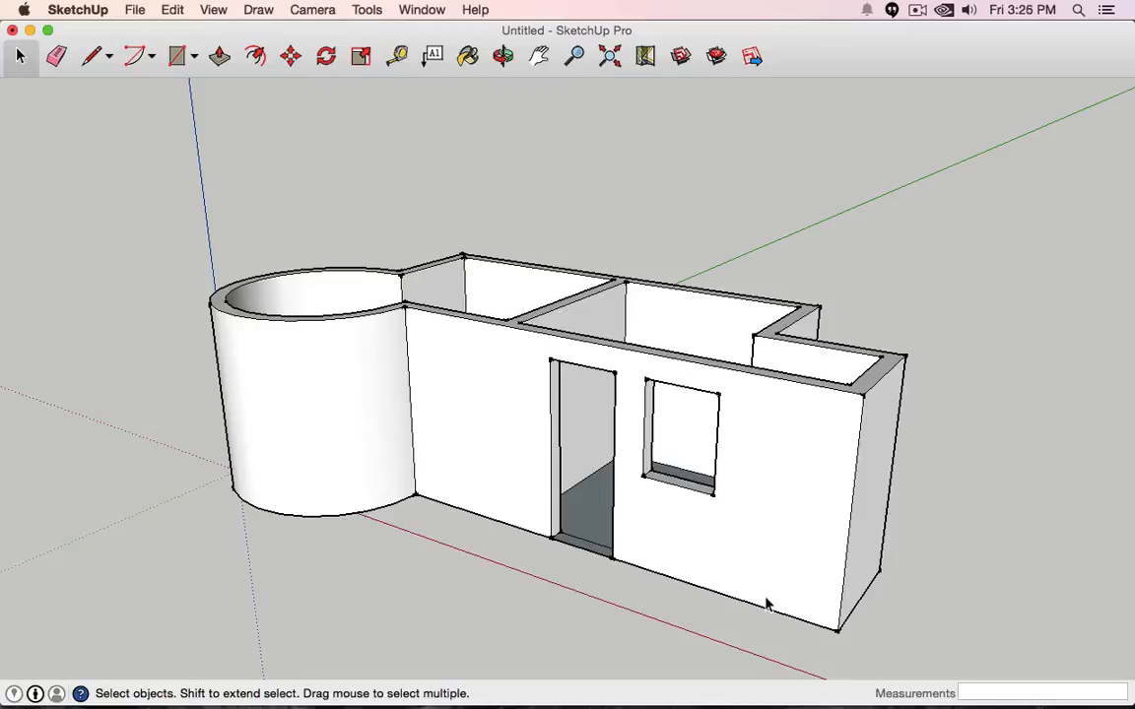
# - Enlarge the window opening with Push/Pull by lowering the sill and widening it about 1' toward the door and 4' 1" toward the wall corner
pyautogui.click(219, 56)
pyautogui.moveTo(681, 489); pyautogui.dragTo(677, 546)
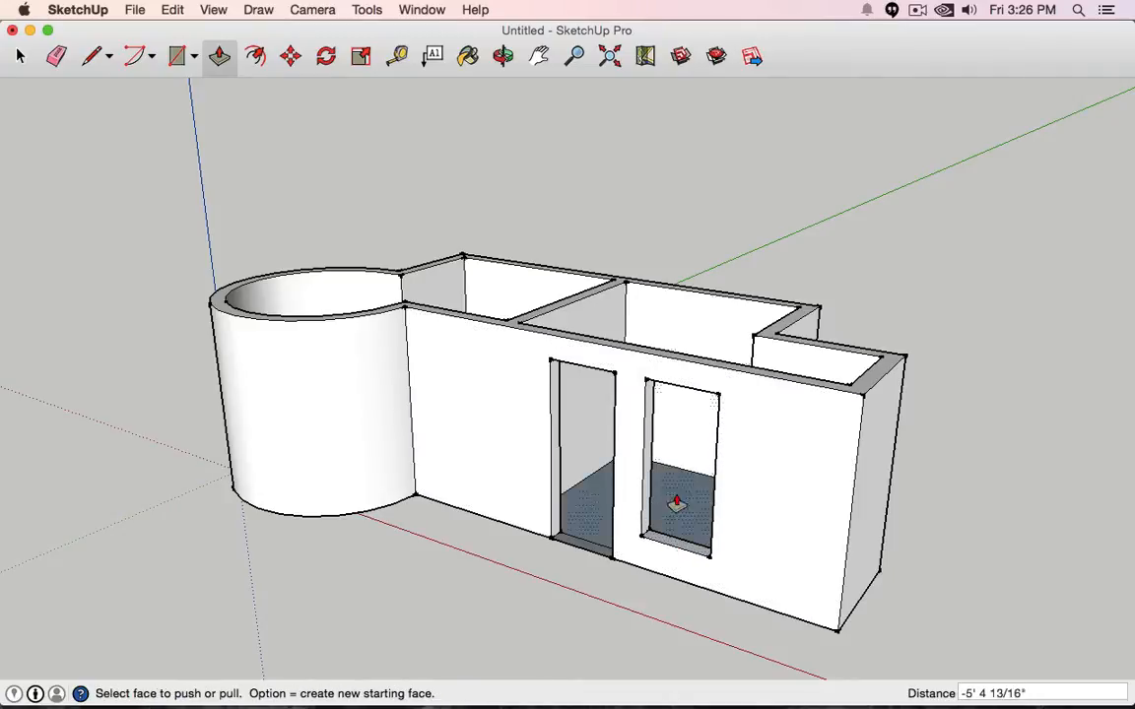
pyautogui.moveTo(649, 437); pyautogui.dragTo(625, 451)
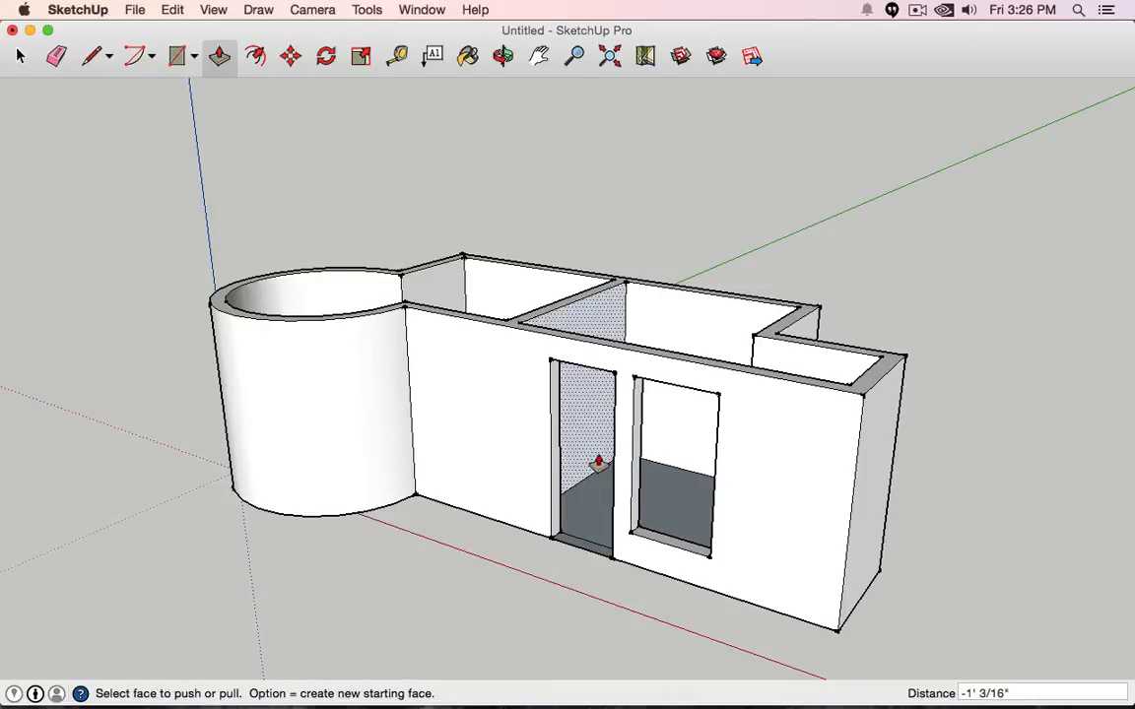
pyautogui.moveTo(595, 463); pyautogui.dragTo(782, 408, button='middle')
pyautogui.moveTo(788, 405); pyautogui.dragTo(882, 393)
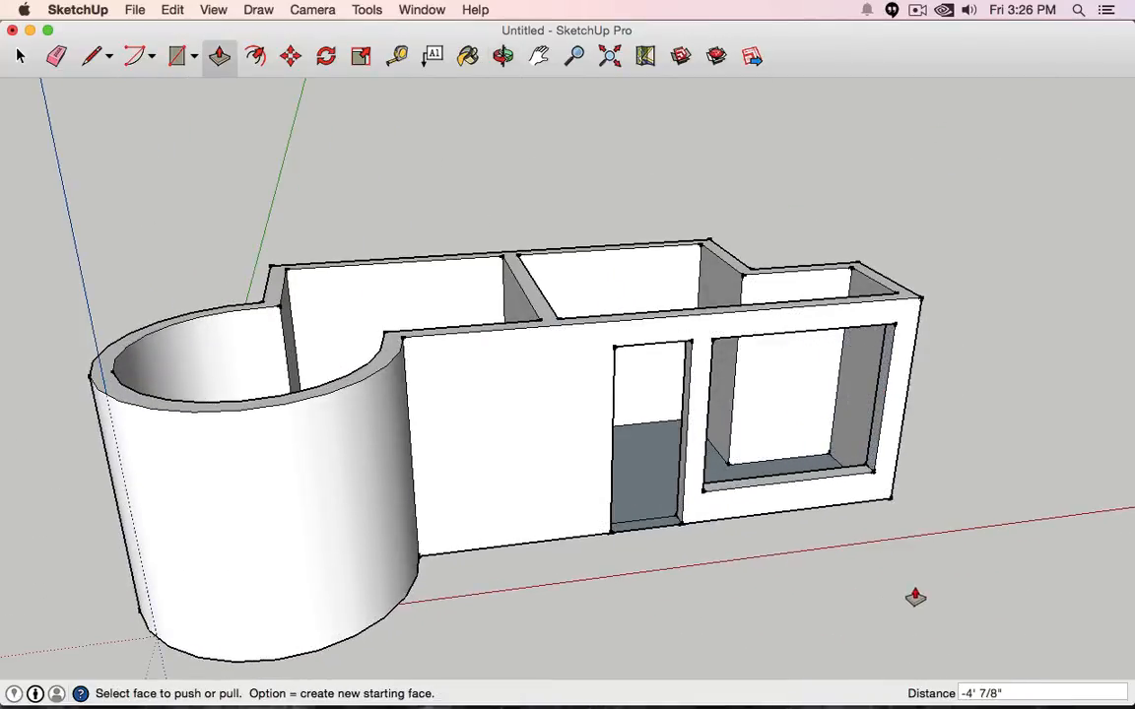
# - Narrow the window opening by pulling its door-side jamb in about 9" and its corner-side jamb in about 8"
pyautogui.moveTo(906, 597); pyautogui.dragTo(684, 474, button='middle')
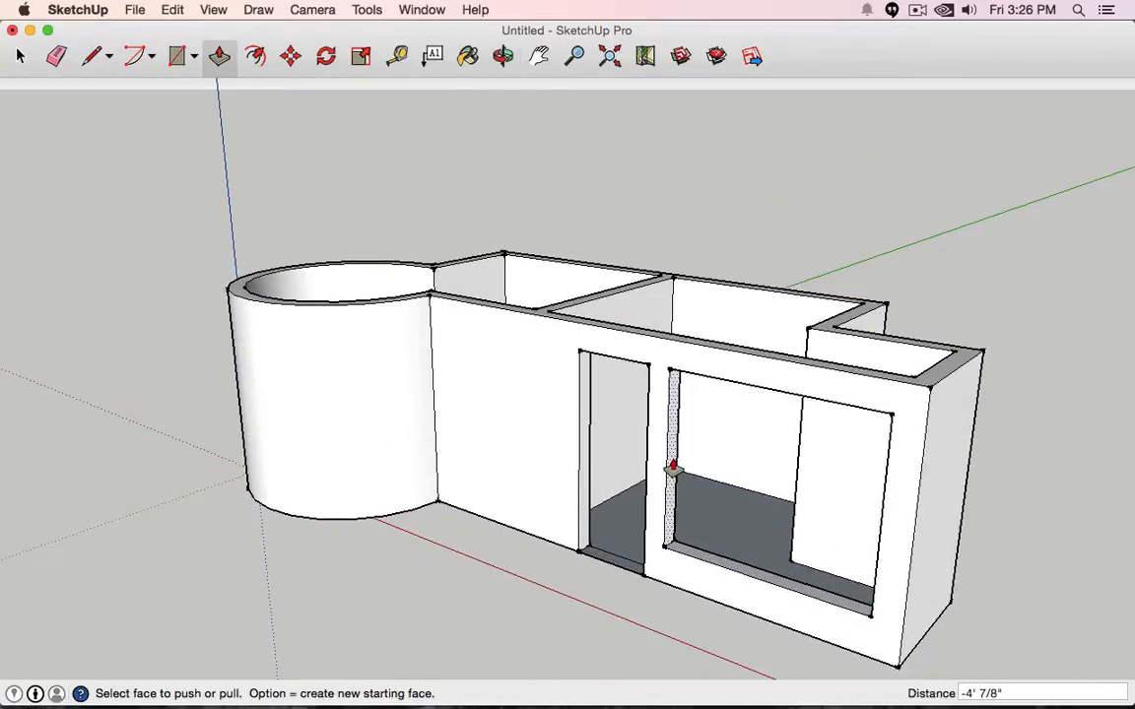
pyautogui.moveTo(671, 464); pyautogui.dragTo(582, 476)
pyautogui.moveTo(582, 475); pyautogui.dragTo(945, 466, button='middle')
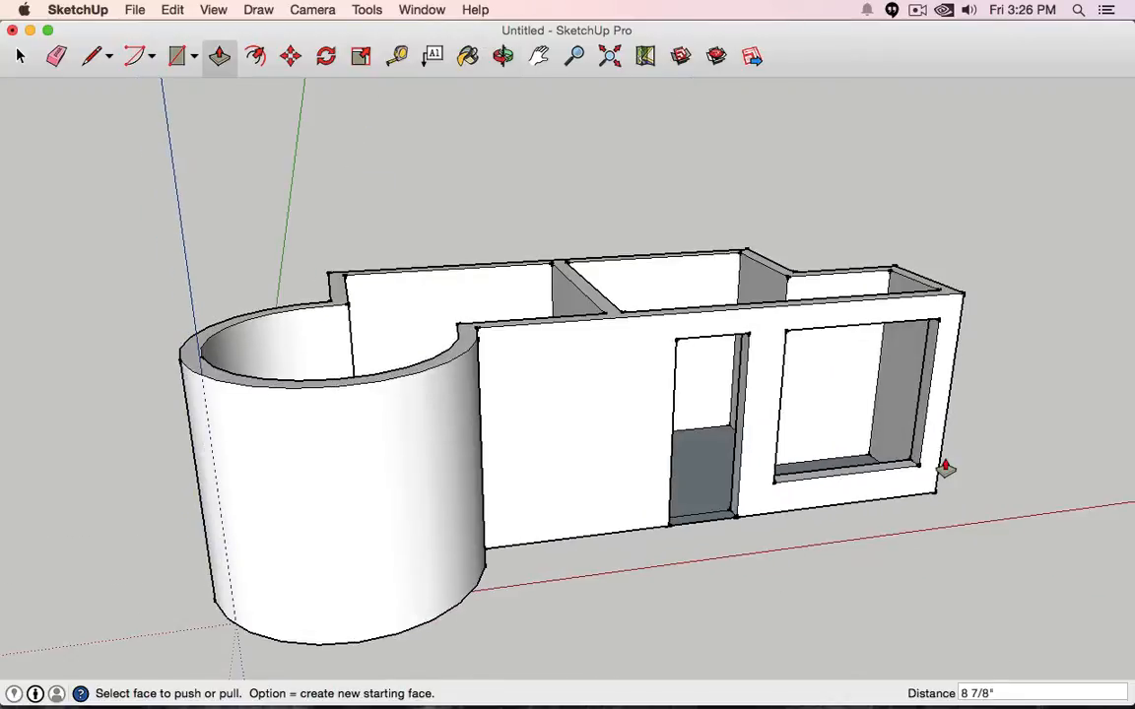
pyautogui.moveTo(919, 430); pyautogui.dragTo(957, 545)
pyautogui.moveTo(957, 545); pyautogui.dragTo(587, 507, button='middle')
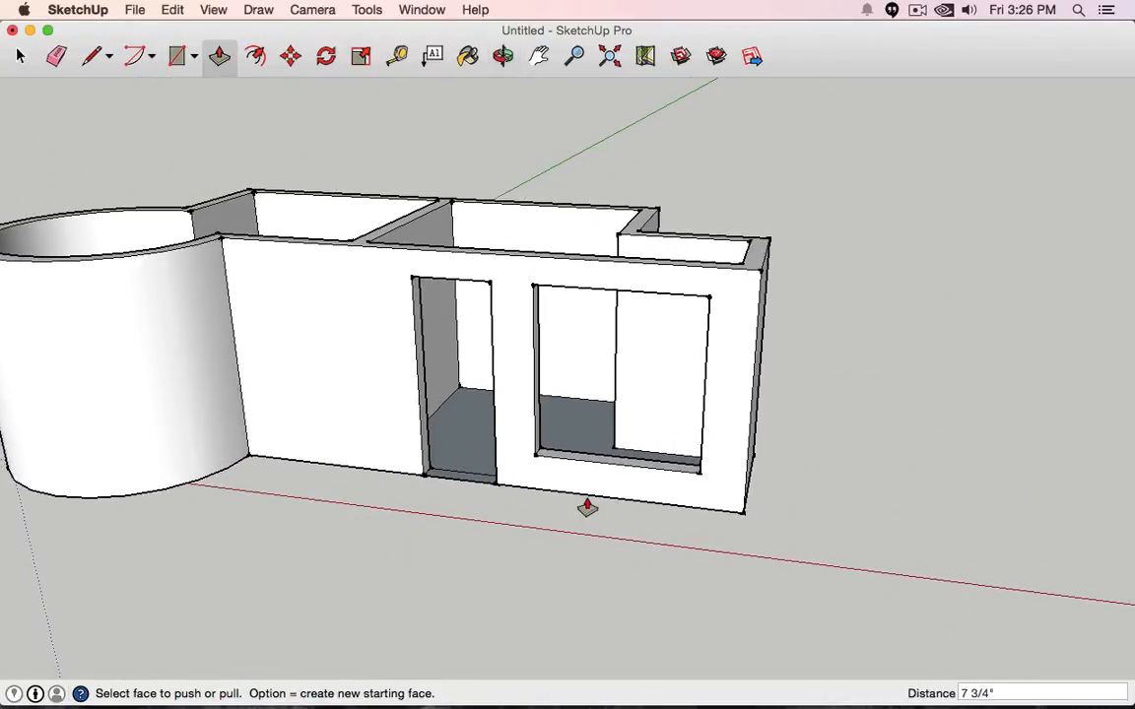
# - Measure the wall widths between the door and the window and between the window and the outer wall corner
pyautogui.click(397, 57)
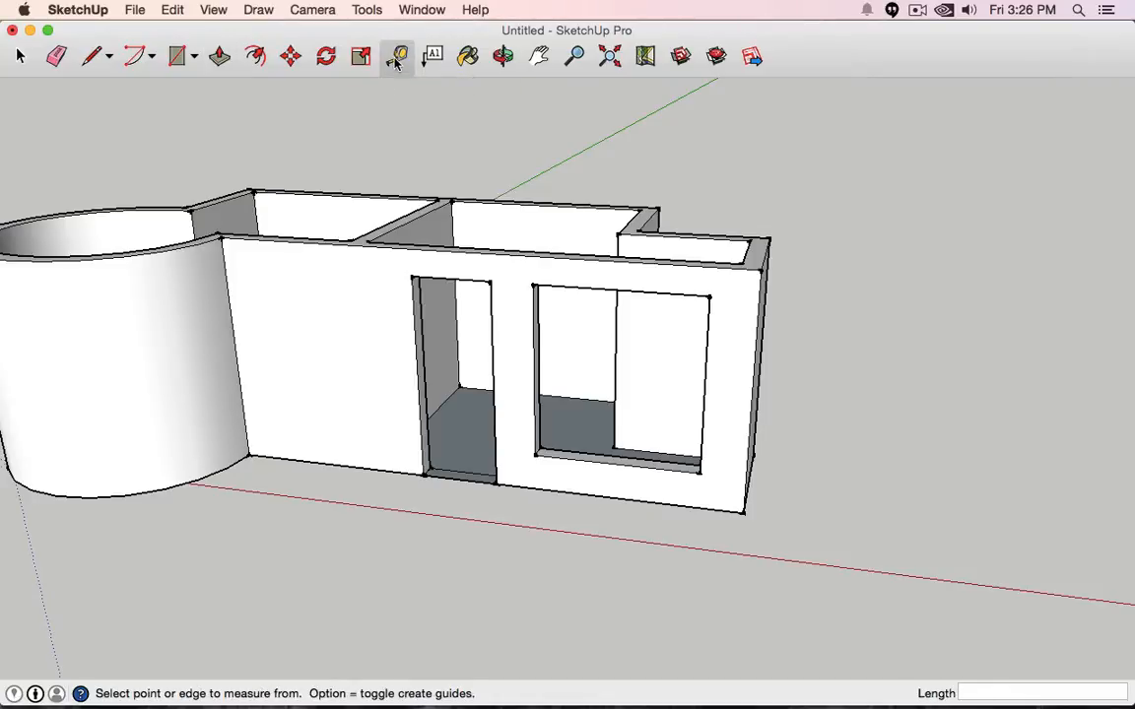
pyautogui.scroll(-3, 552, 245)
pyautogui.scroll(5, 534, 261)
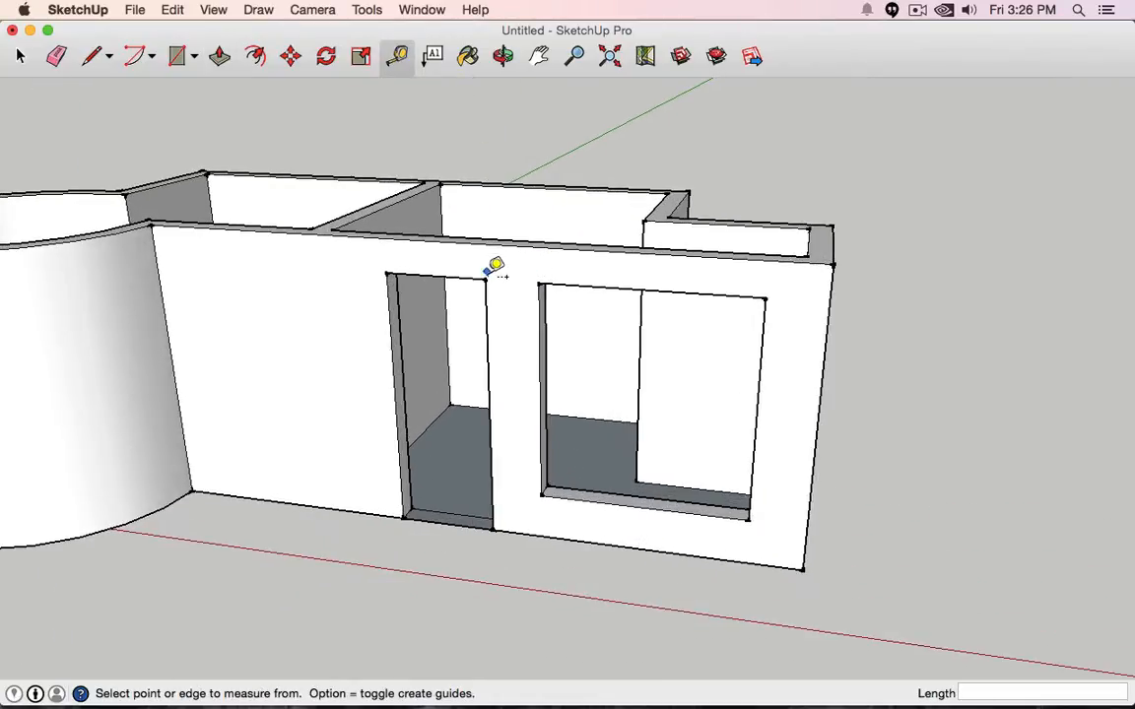
pyautogui.click(484, 281)
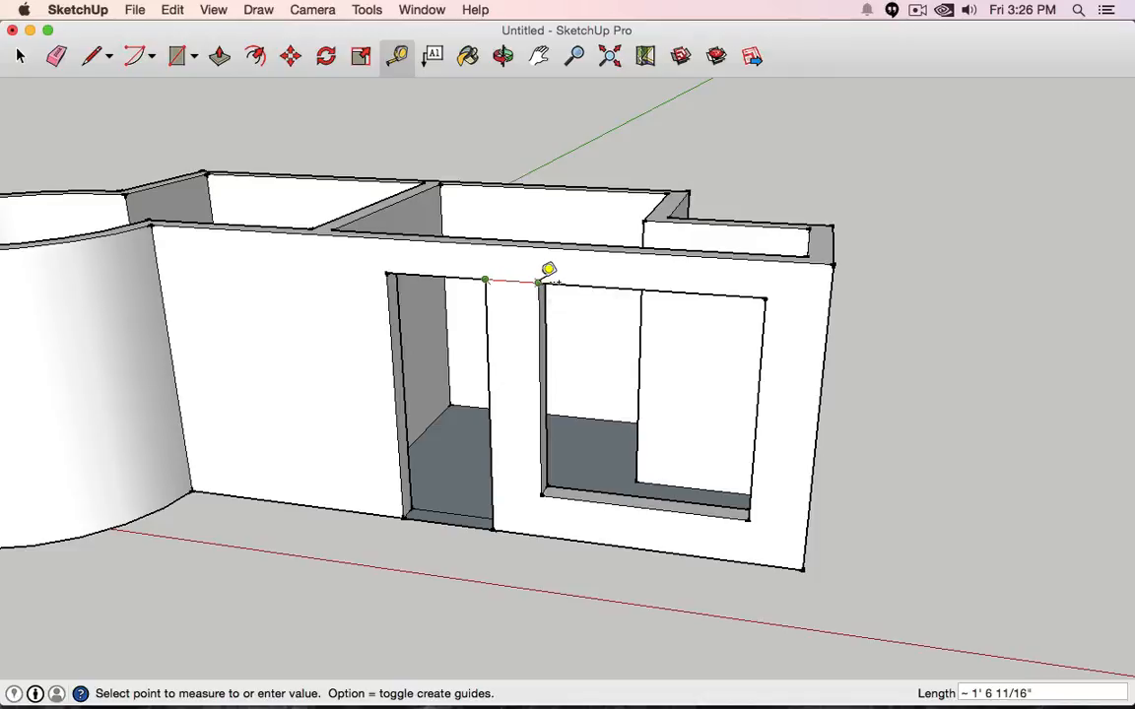
pyautogui.click(475, 185)
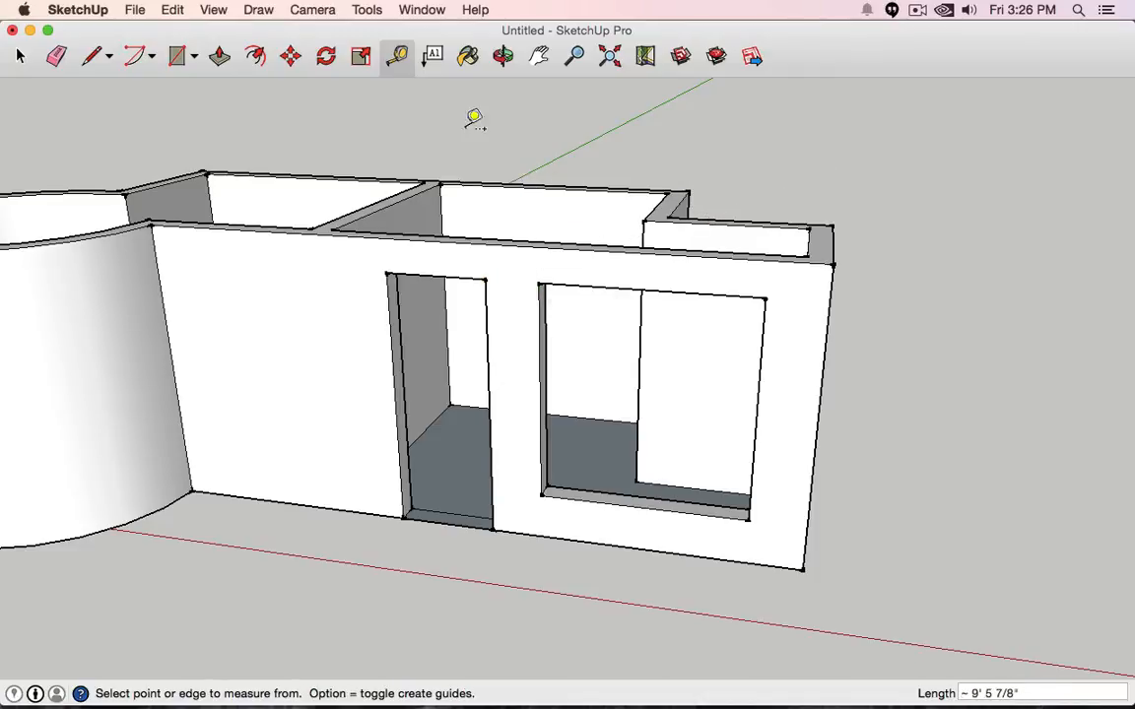
pyautogui.click(766, 297)
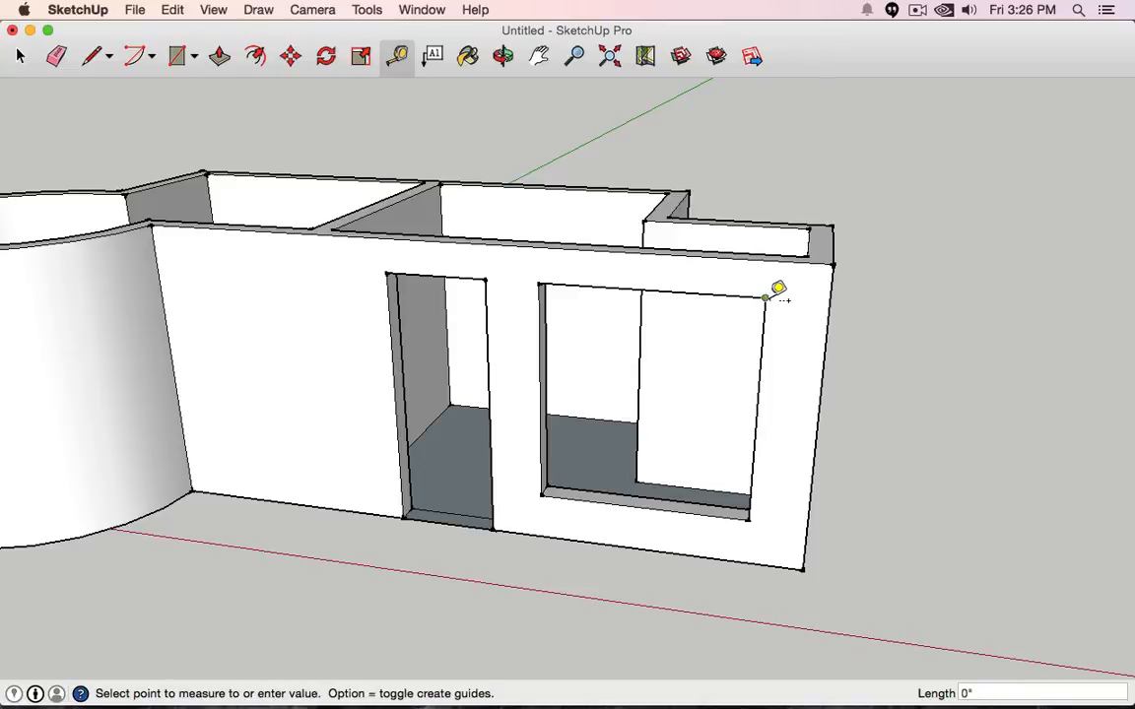
pyautogui.click(830, 301)
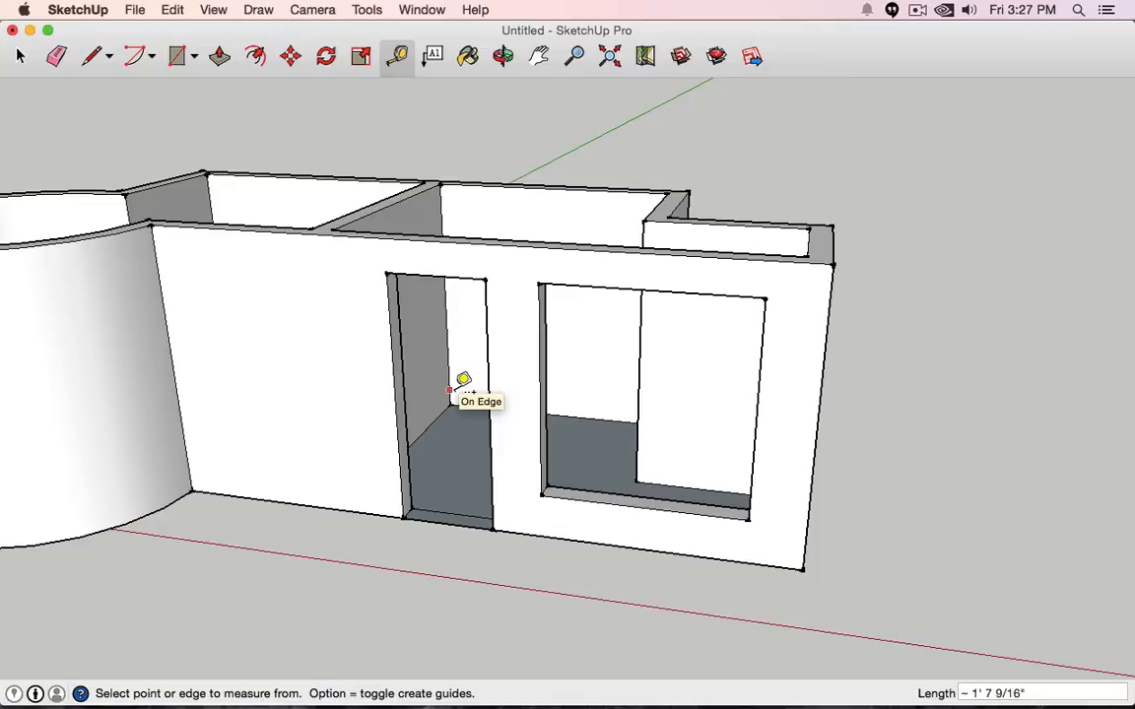
# - Place vertical guides 1' from the door's window-side edge and 1' in from the front wall's outer corner edge
pyautogui.click(486, 328)
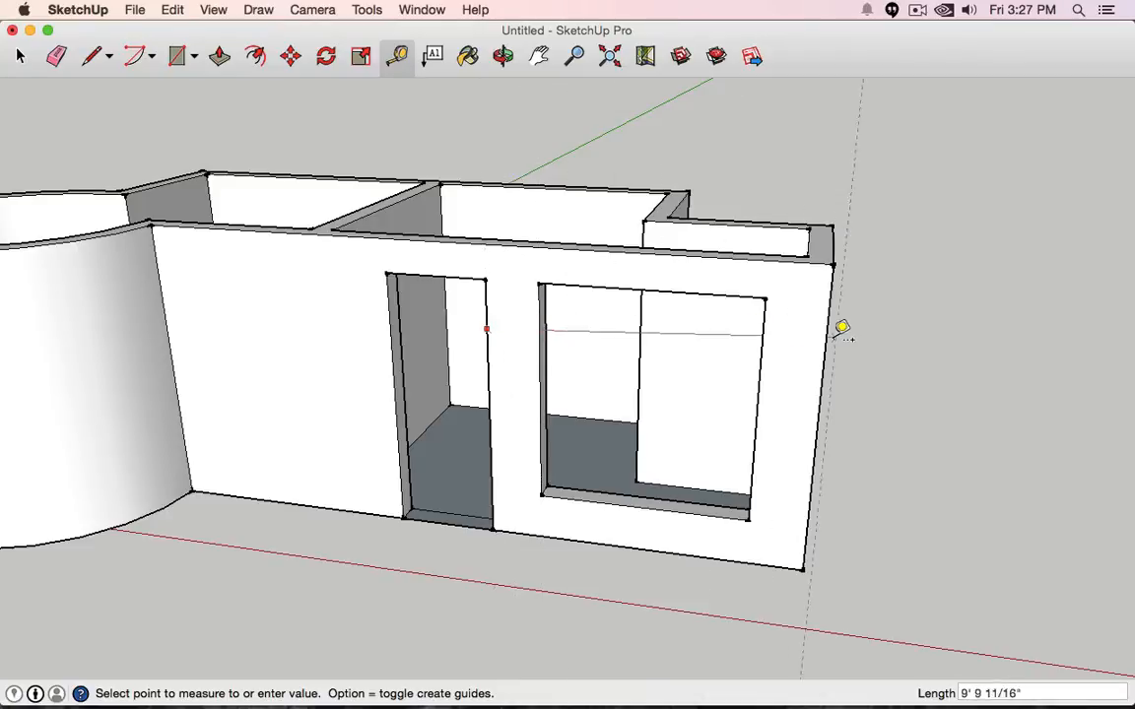
pyautogui.click(530, 327)
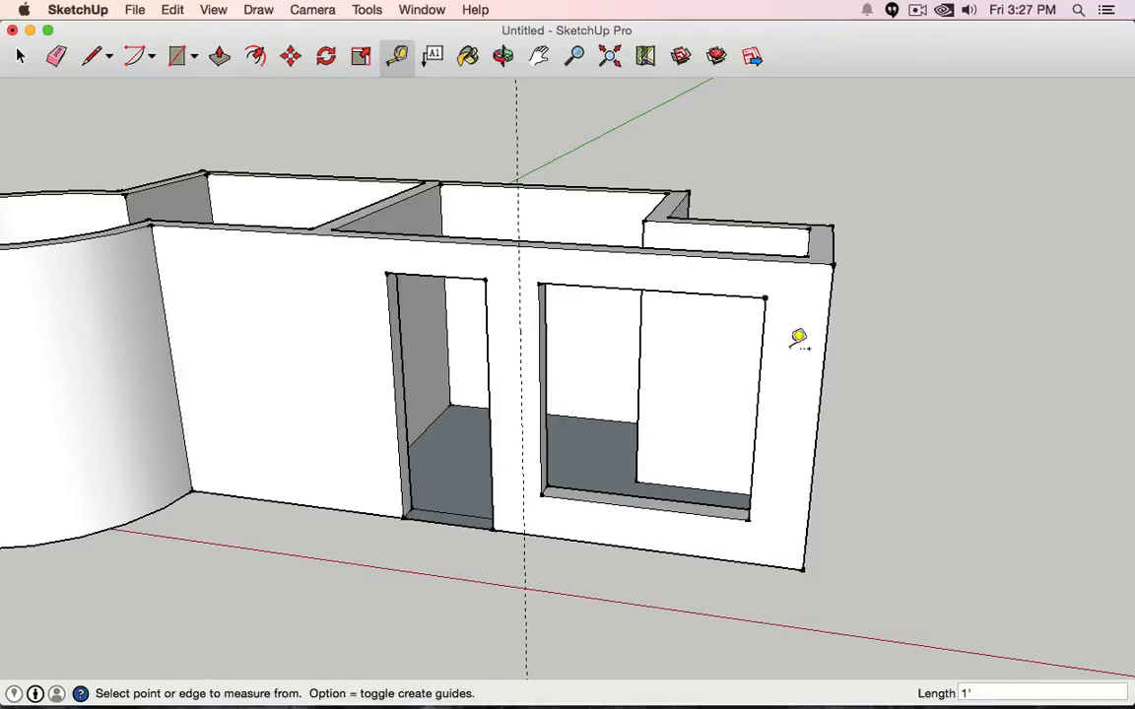
pyautogui.click(834, 339)
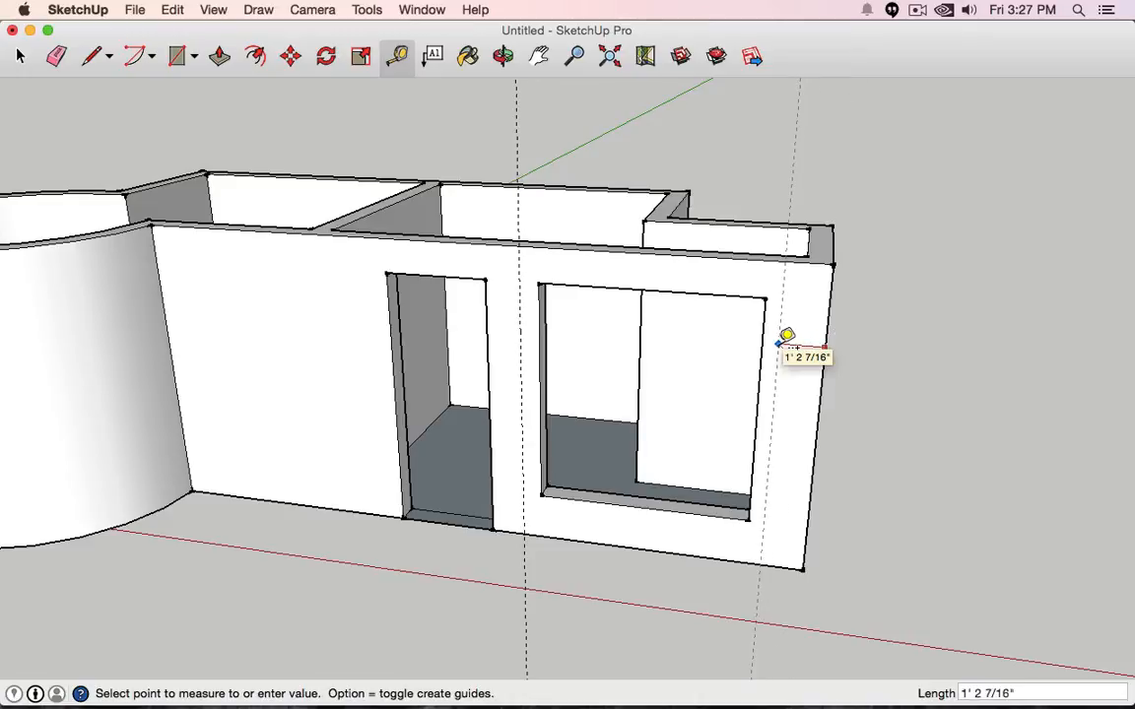
pyautogui.click(786, 336)
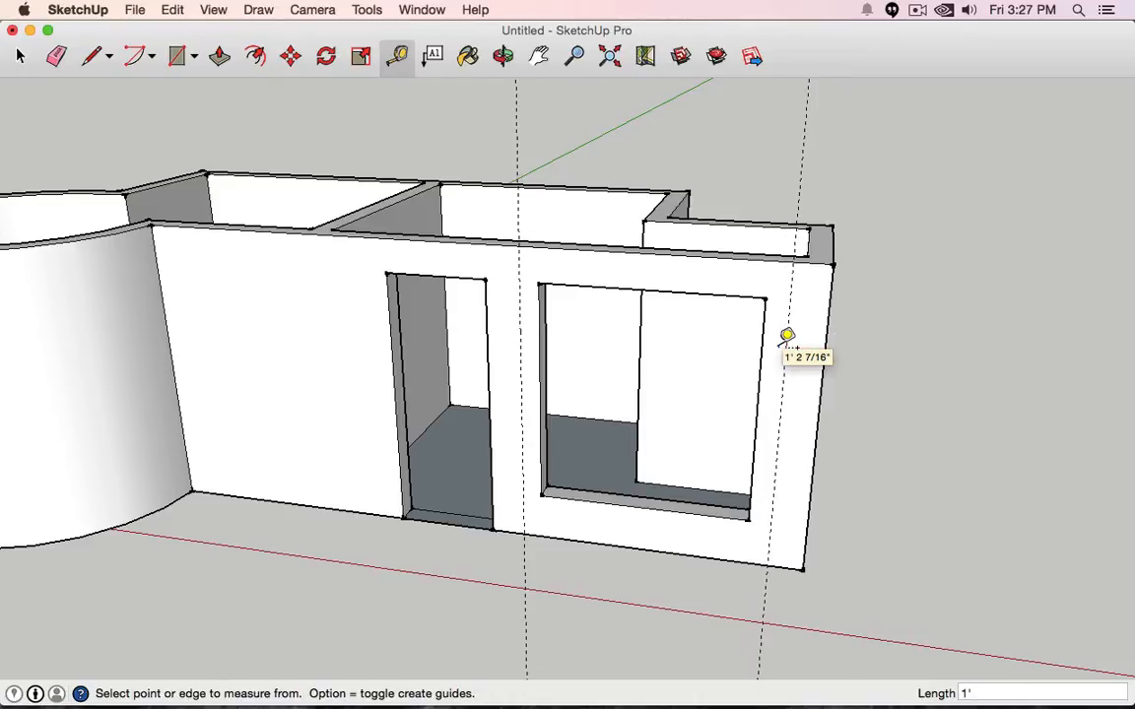
# - Place horizontal guides 1' above the front wall's base edge and 1' below its top edge
pyautogui.click(630, 545)
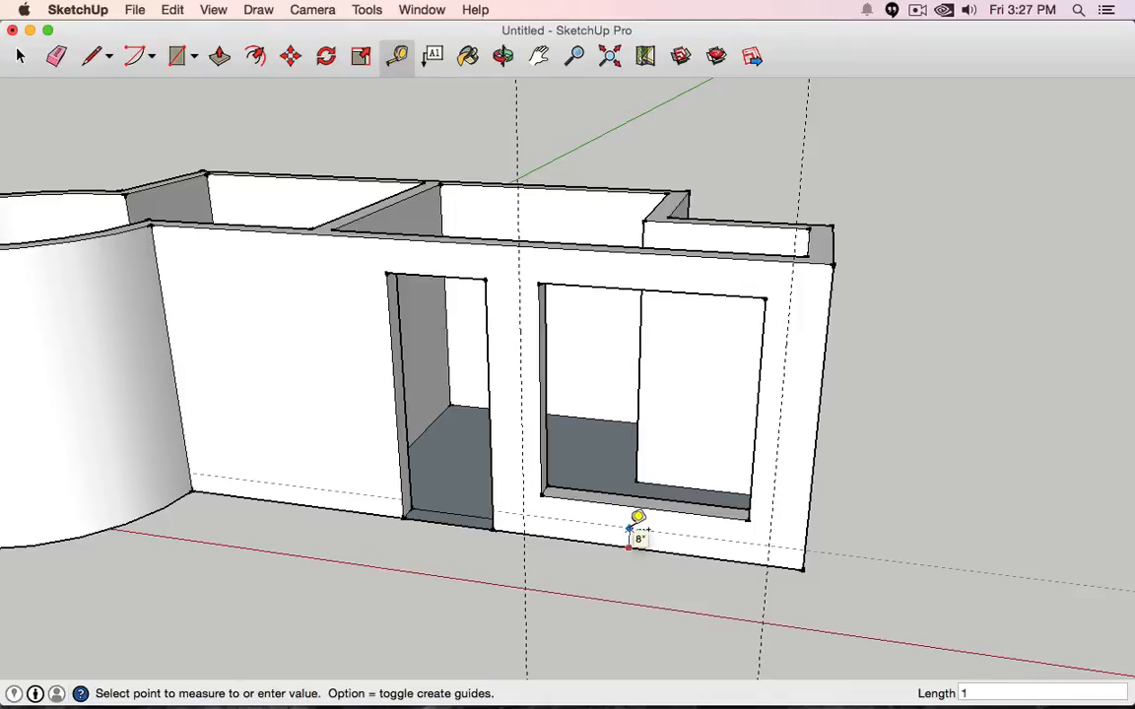
pyautogui.click(638, 524)
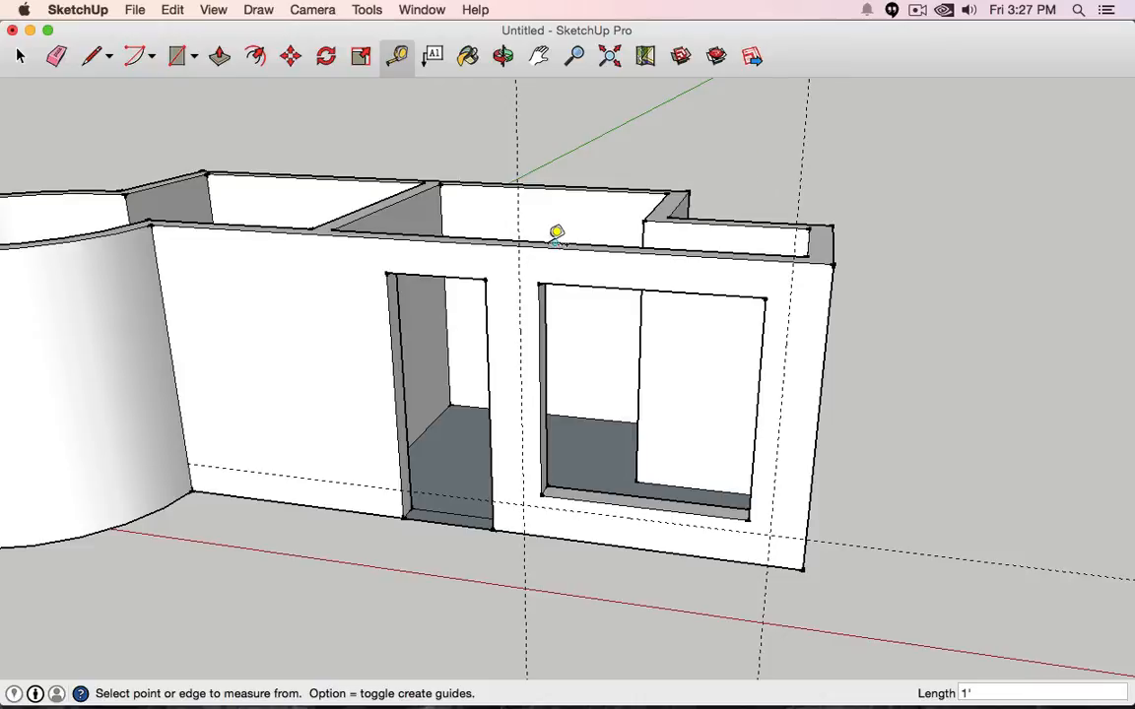
pyautogui.click(380, 234)
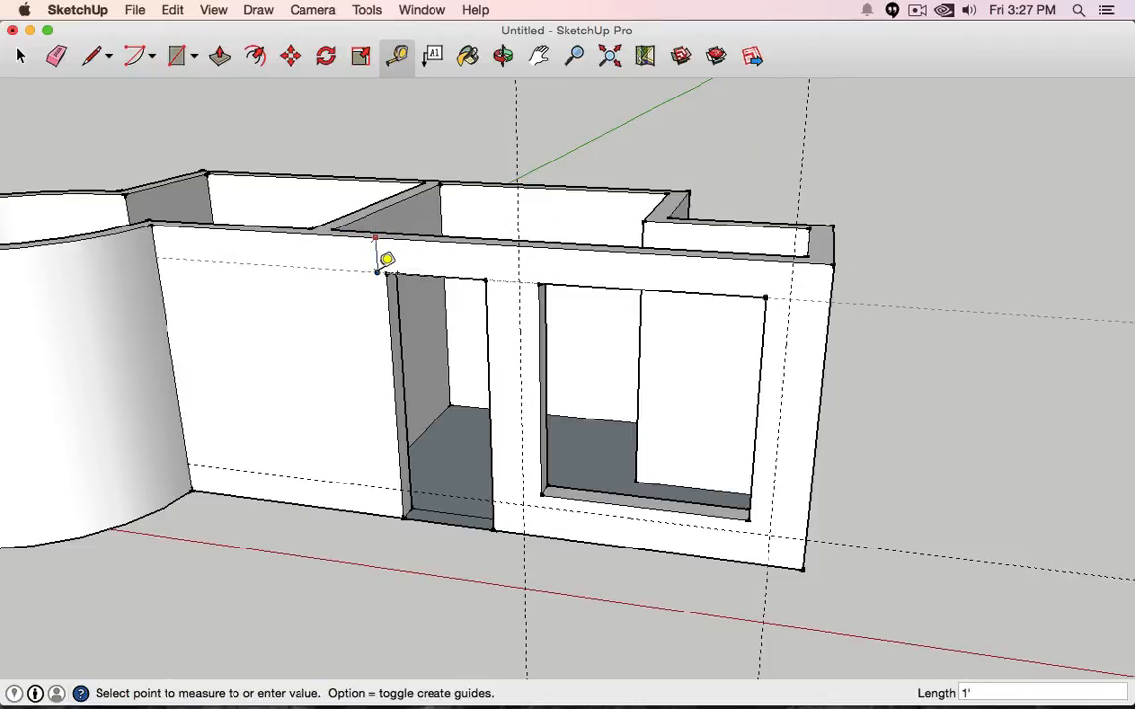
pyautogui.click(385, 268)
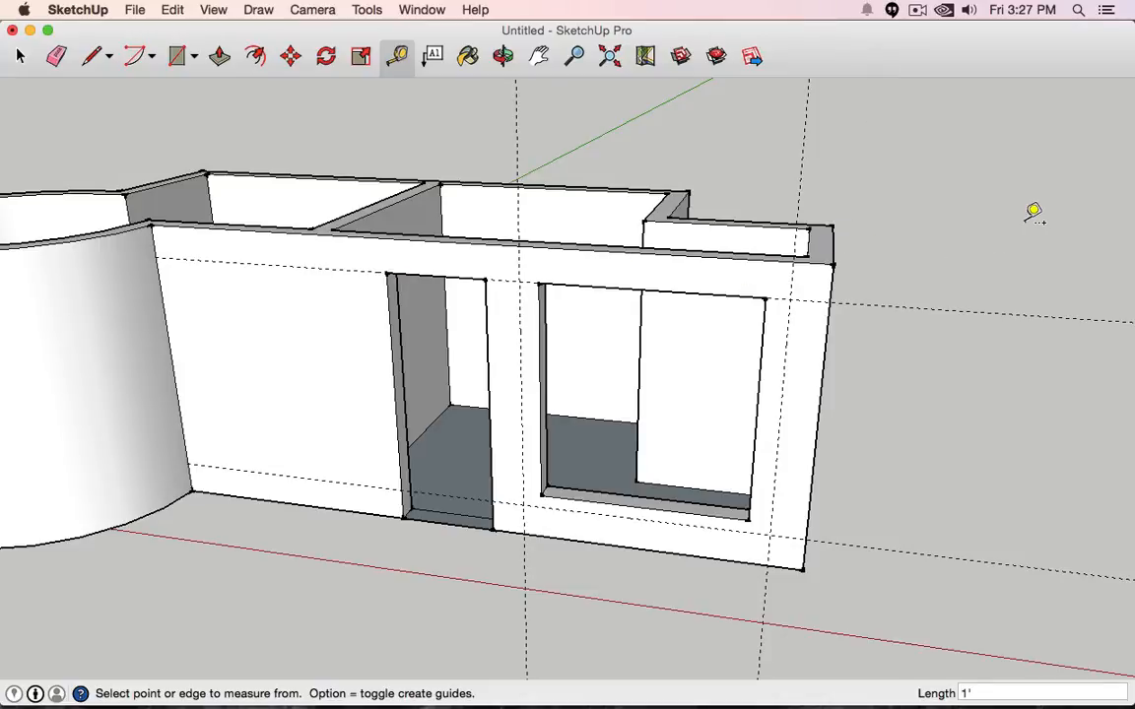
# - Push the window's sill down to the lower guide and align its door-side jamb with the vertical guide beside the door
pyautogui.click(220, 56)
pyautogui.click(606, 507)
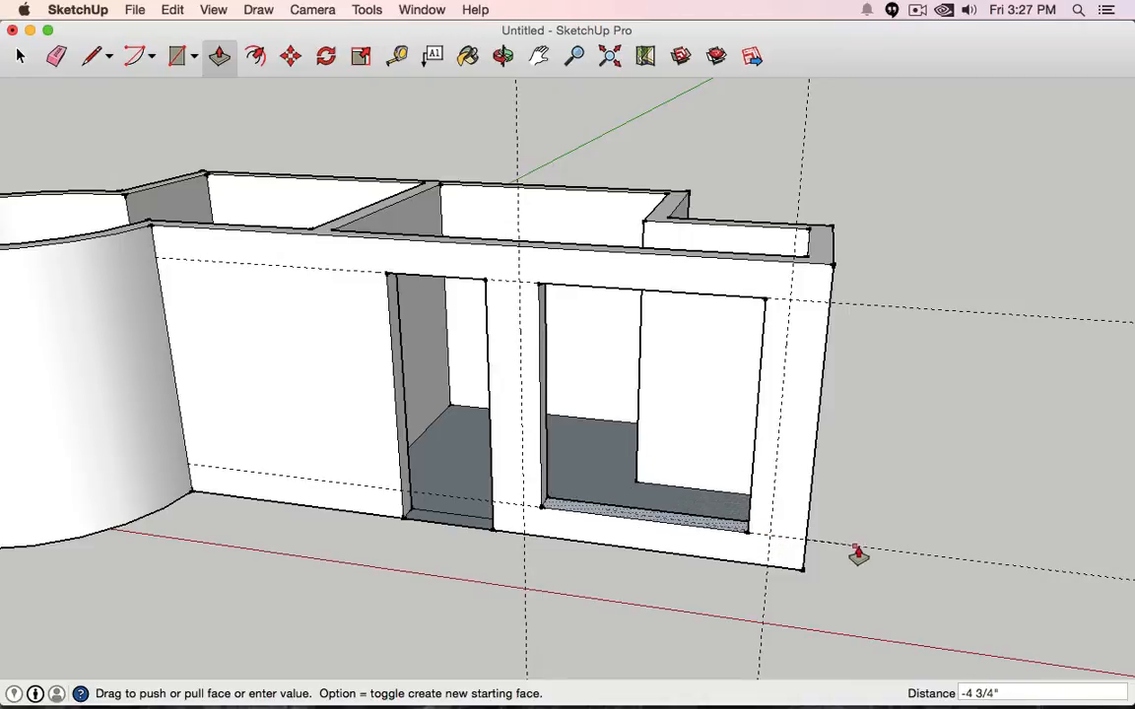
pyautogui.click(760, 543)
pyautogui.click(540, 454)
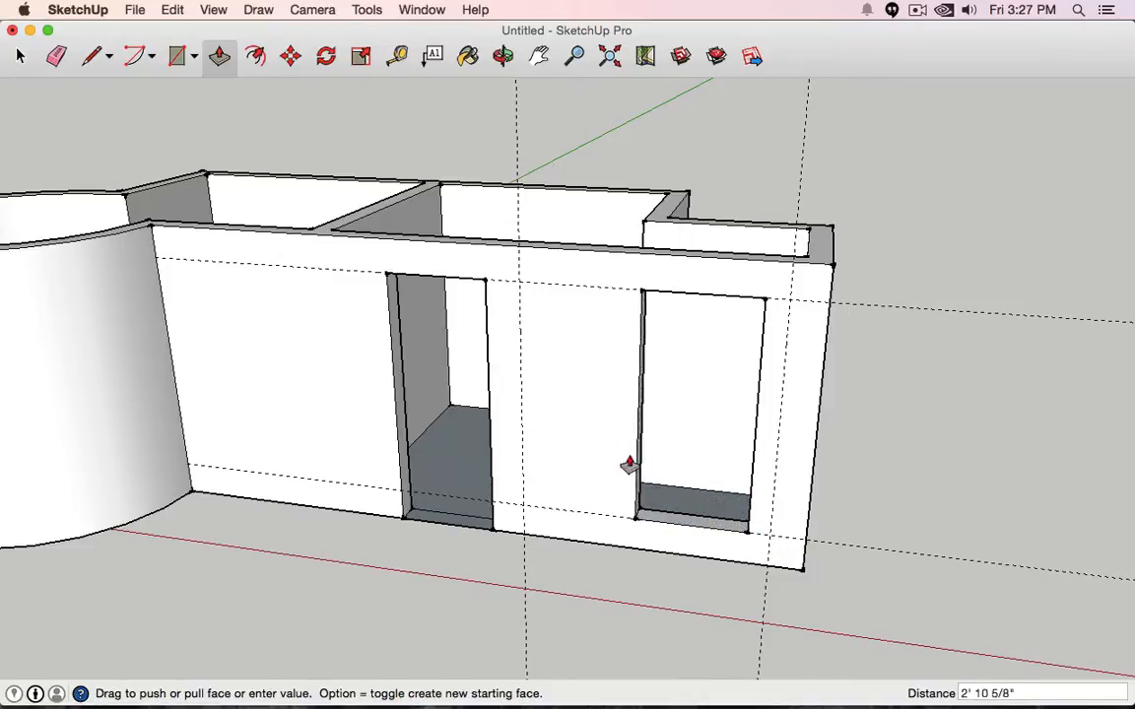
pyautogui.click(516, 128)
# - Push the window's corner-side jamb outward to the vertical guide near the wall's outer corner
pyautogui.moveTo(519, 354); pyautogui.dragTo(843, 329, button='middle')
pyautogui.click(785, 285)
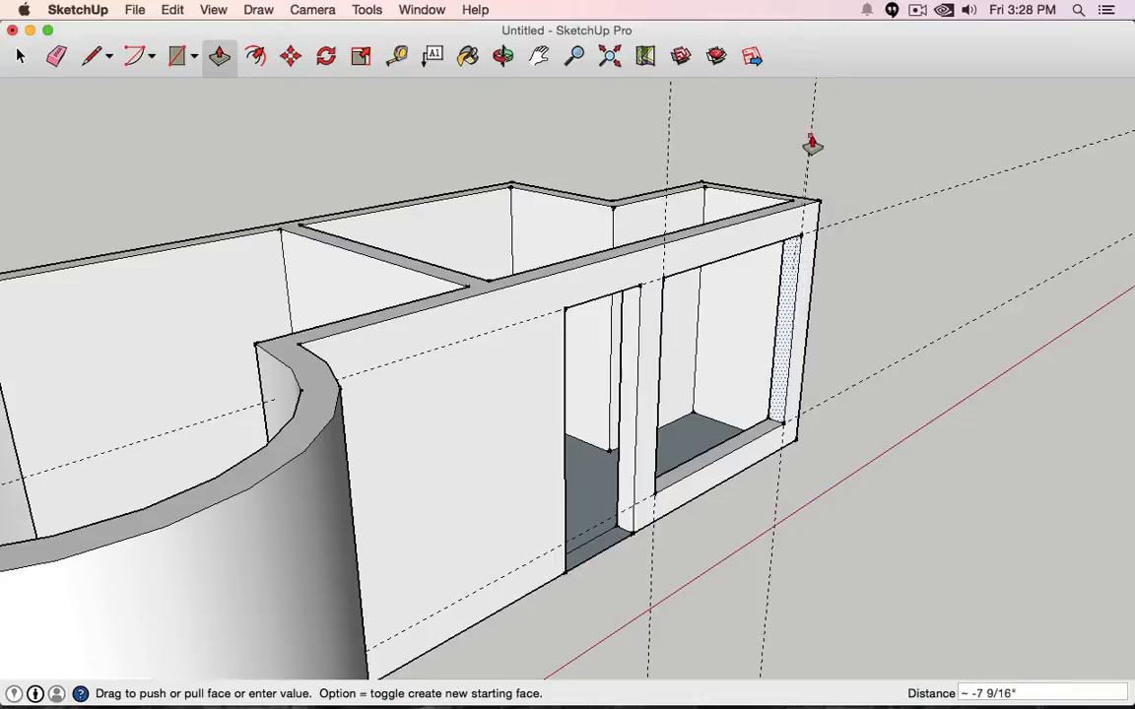
pyautogui.click(808, 131)
# - Hide the vertical guide near the front wall's outer corner
pyautogui.moveTo(925, 557); pyautogui.dragTo(1000, 604, button='middle')
pyautogui.click(22, 57)
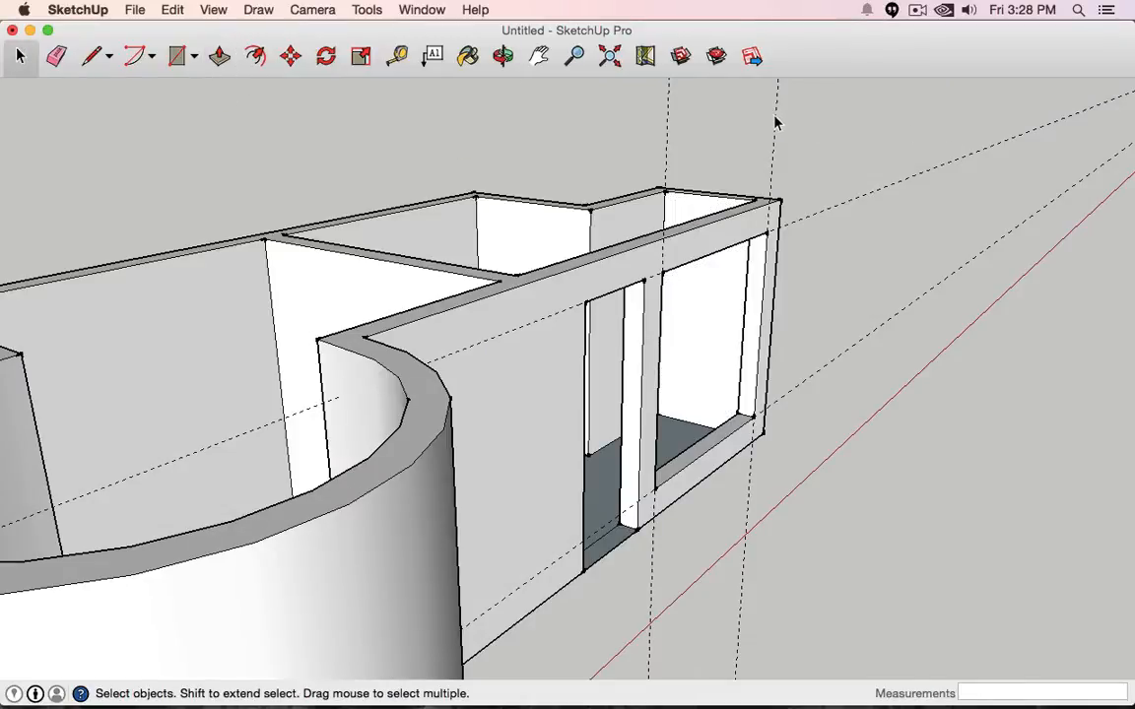
pyautogui.rightClick(775, 123)
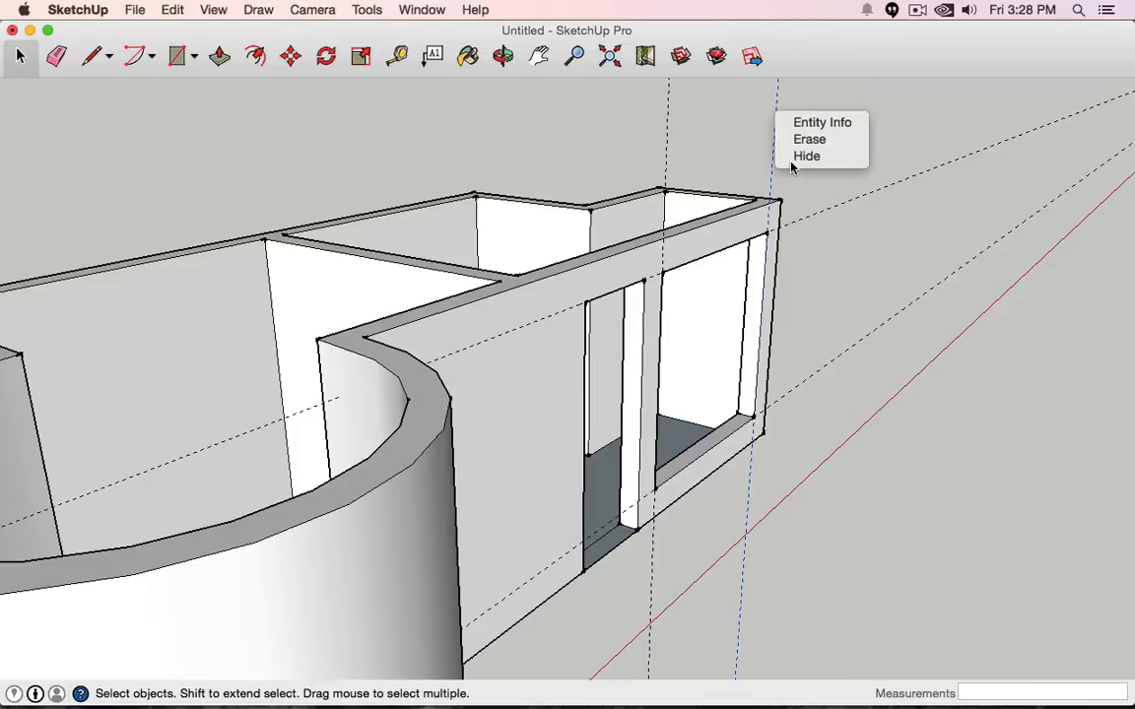
pyautogui.click(791, 155)
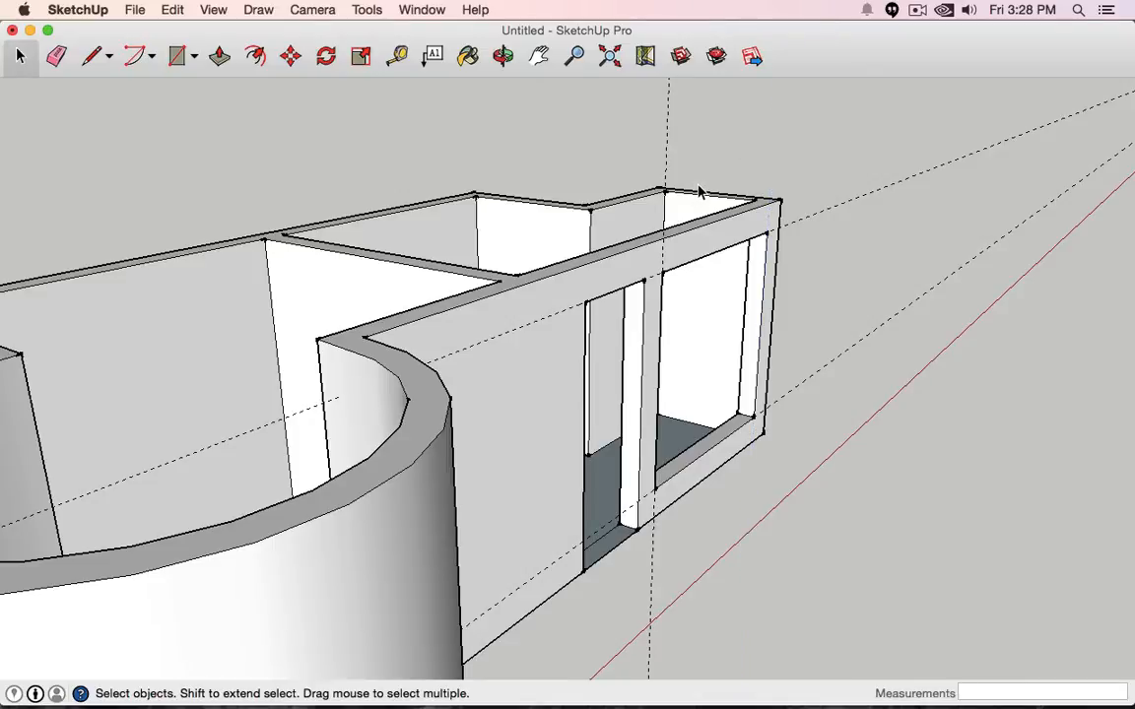
# - Turn off the display of all guides, and turn it back on
pyautogui.click(213, 9)
pyautogui.click(237, 143)
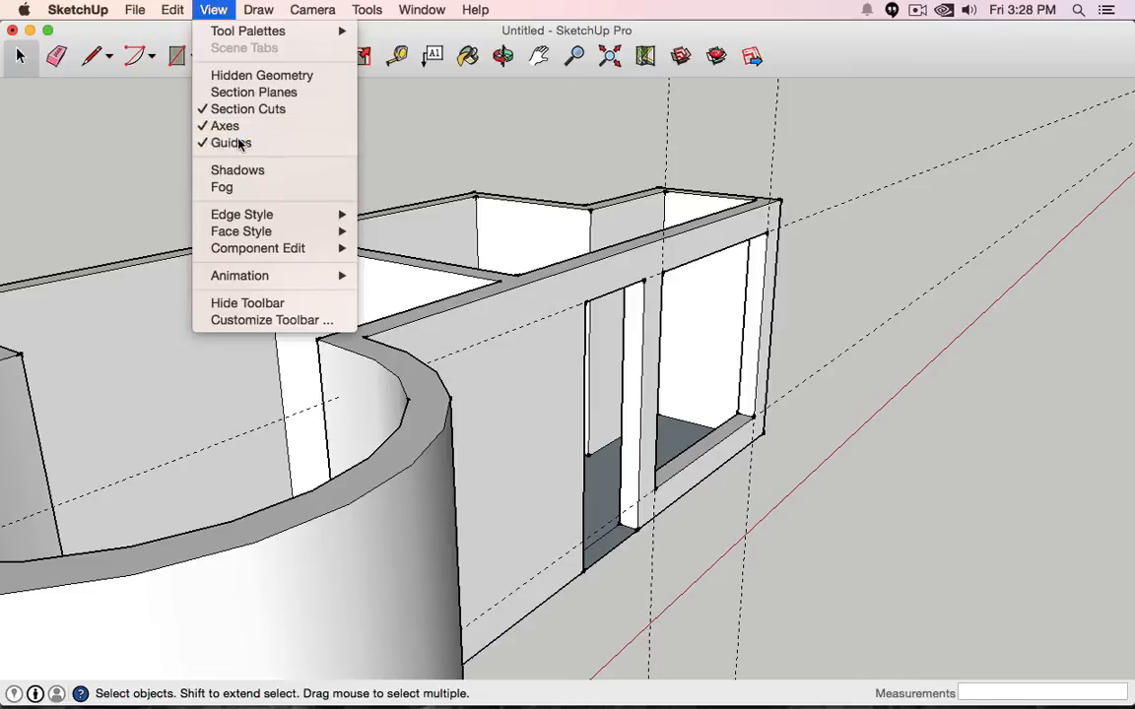
pyautogui.click(213, 9)
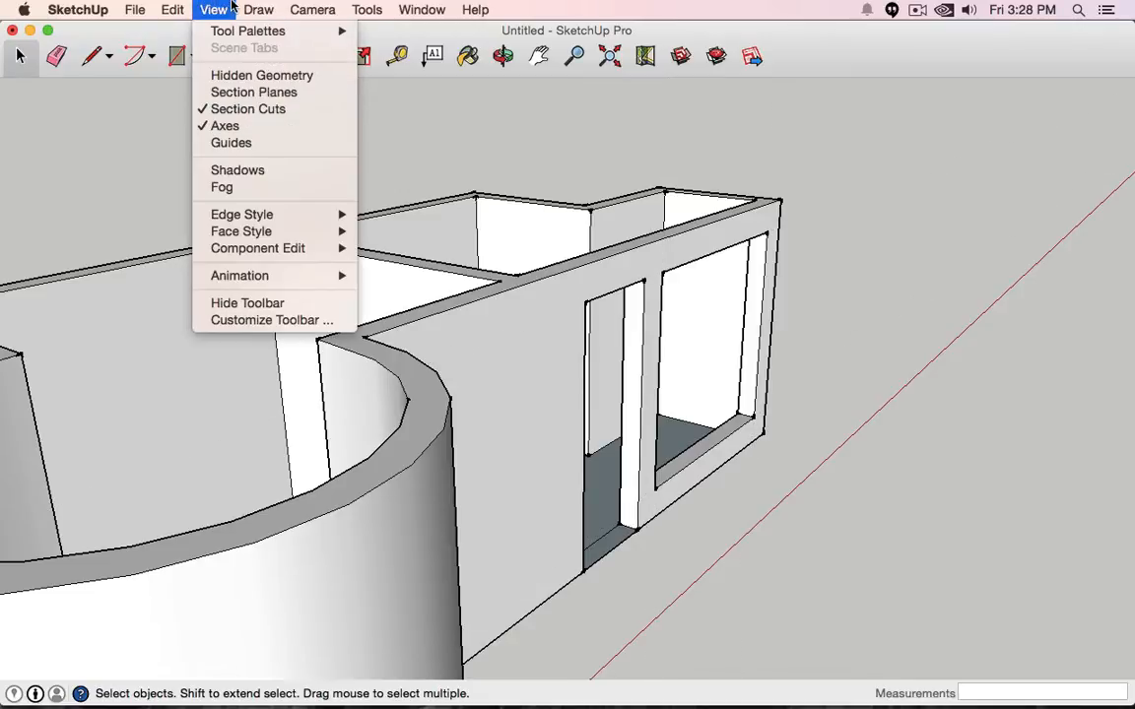
pyautogui.click(236, 143)
# - Place a horizontal guide 1' above the base edge of the end wall around the corner from the window
pyautogui.moveTo(722, 367); pyautogui.dragTo(936, 455, button='middle')
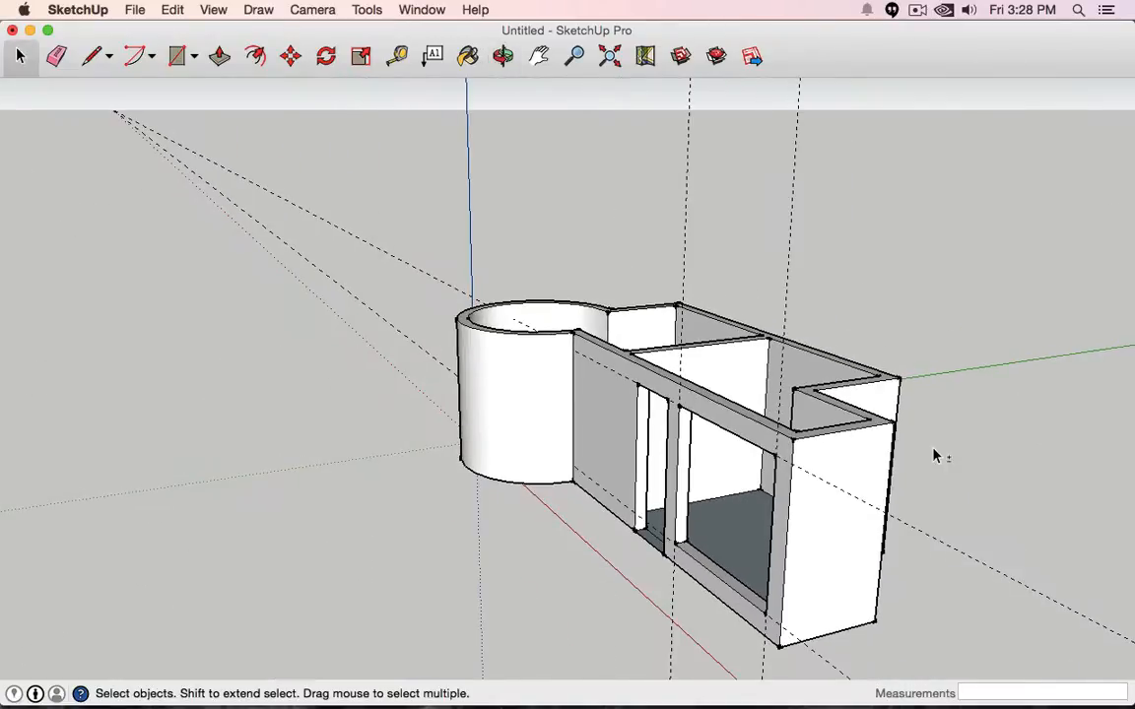
pyautogui.moveTo(880, 480)
pyautogui.mouseDown(button='middle')
pyautogui.moveTo(879, 458)
pyautogui.moveTo(777, 462)
pyautogui.moveTo(883, 472)
pyautogui.mouseUp(button='middle')
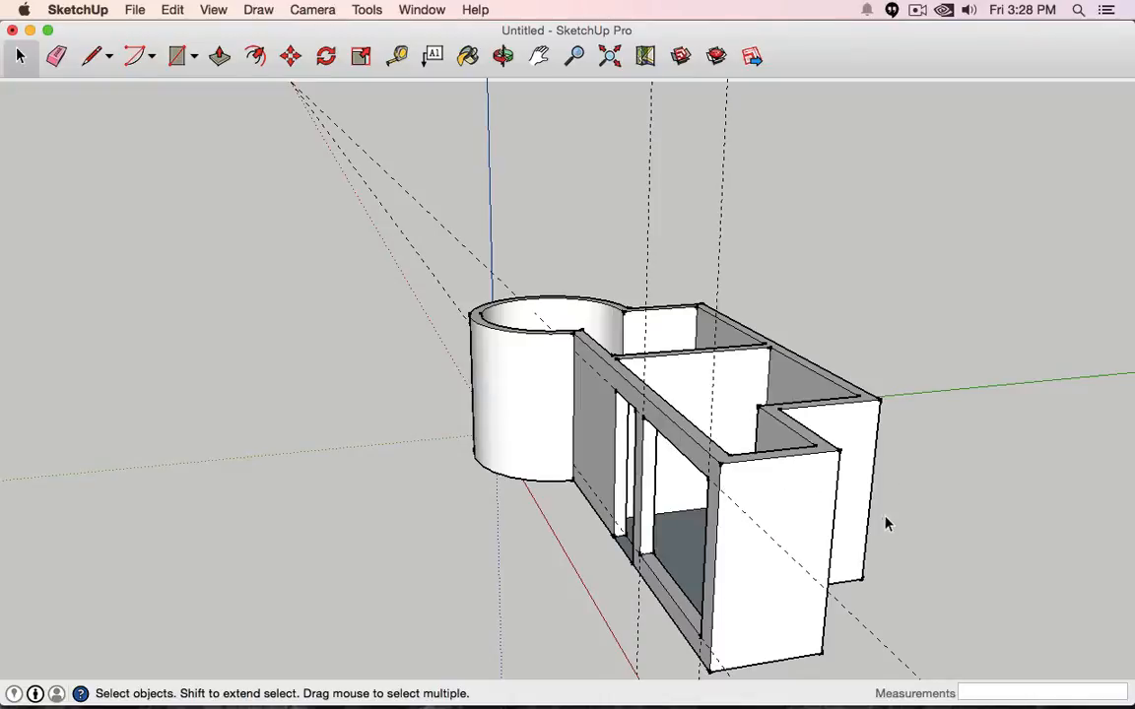
pyautogui.moveTo(935, 543); pyautogui.dragTo(752, 435, button='middle')
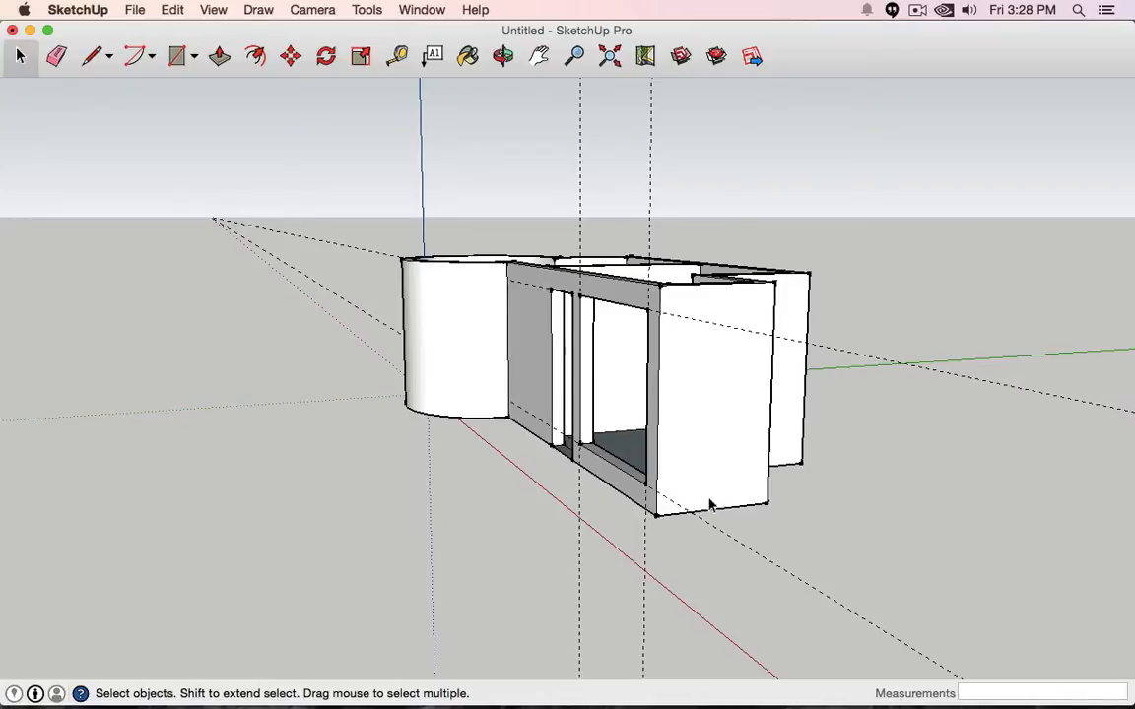
pyautogui.click(401, 57)
pyautogui.scroll(-3, 648, 220)
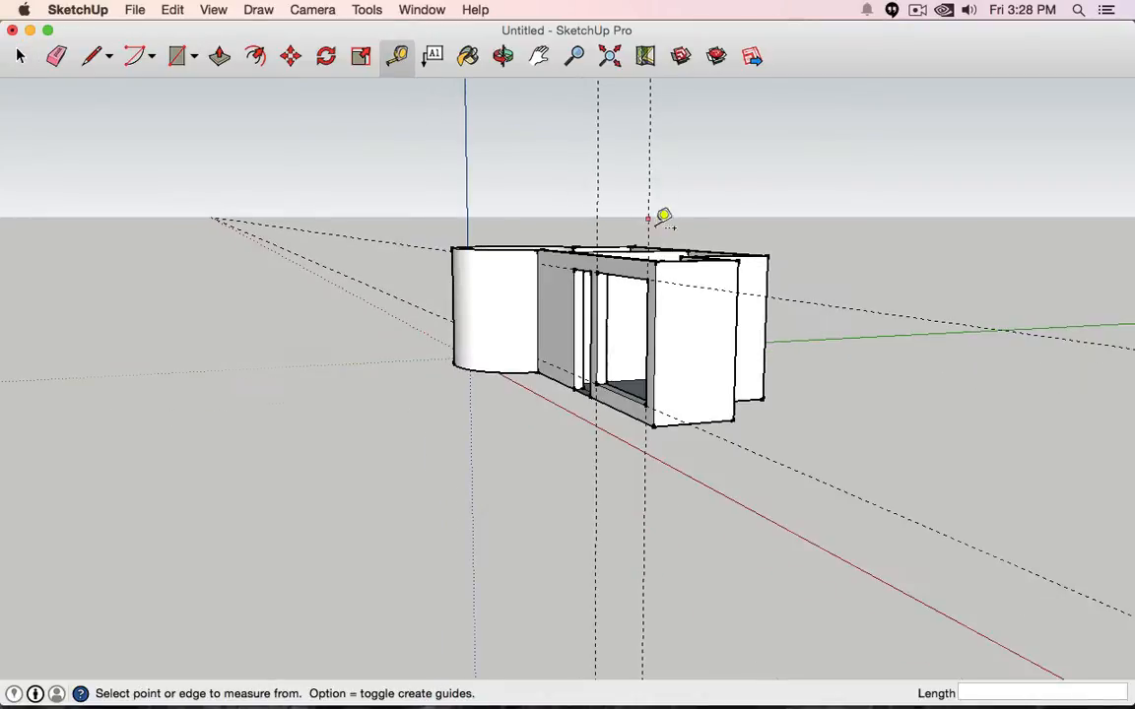
pyautogui.scroll(5, 696, 347)
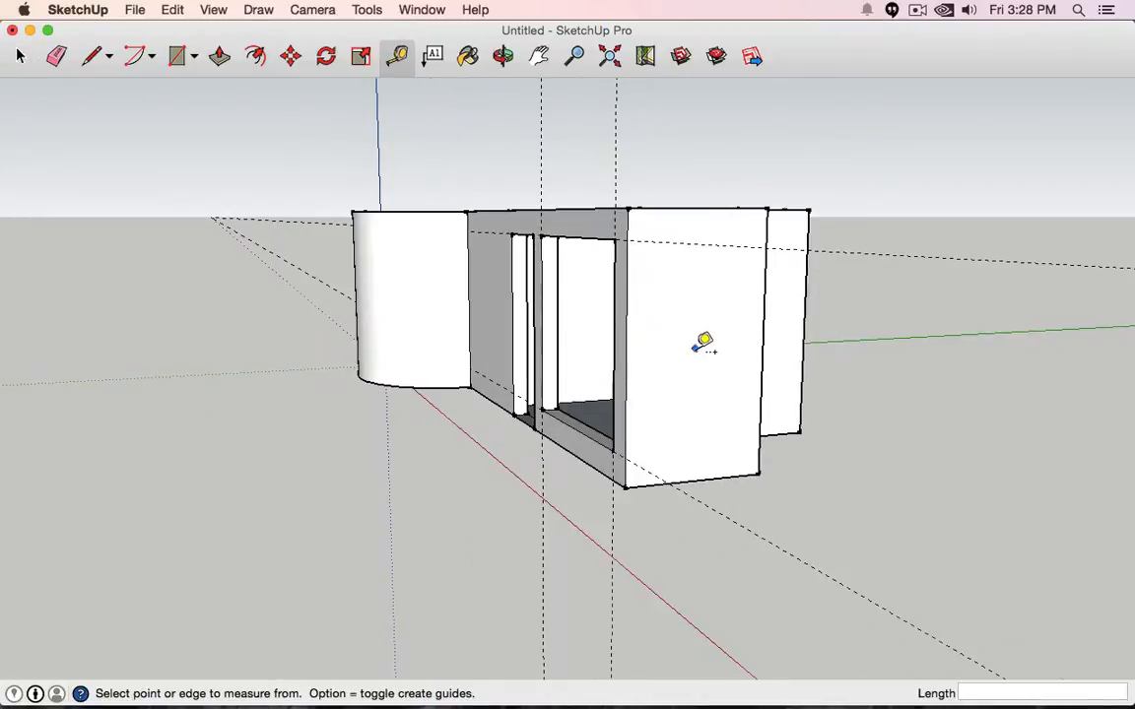
pyautogui.click(710, 480)
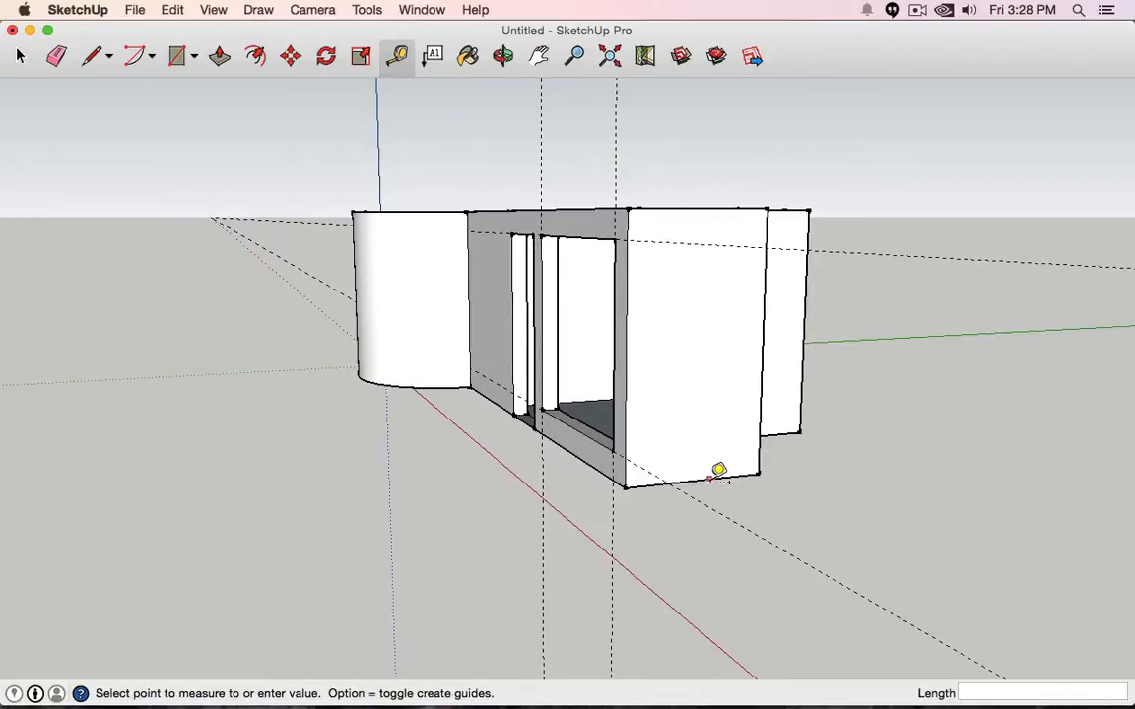
pyautogui.click(713, 400)
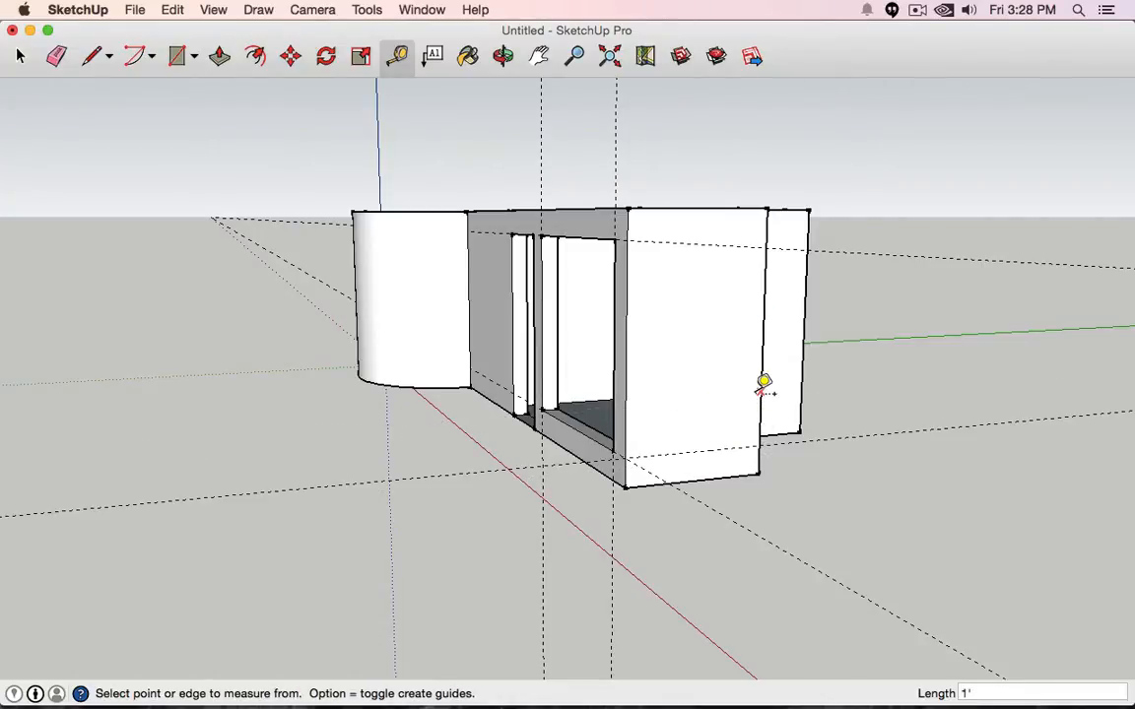
# - Place a horizontal guide 1' below the top edge of the end wall
pyautogui.click(716, 477)
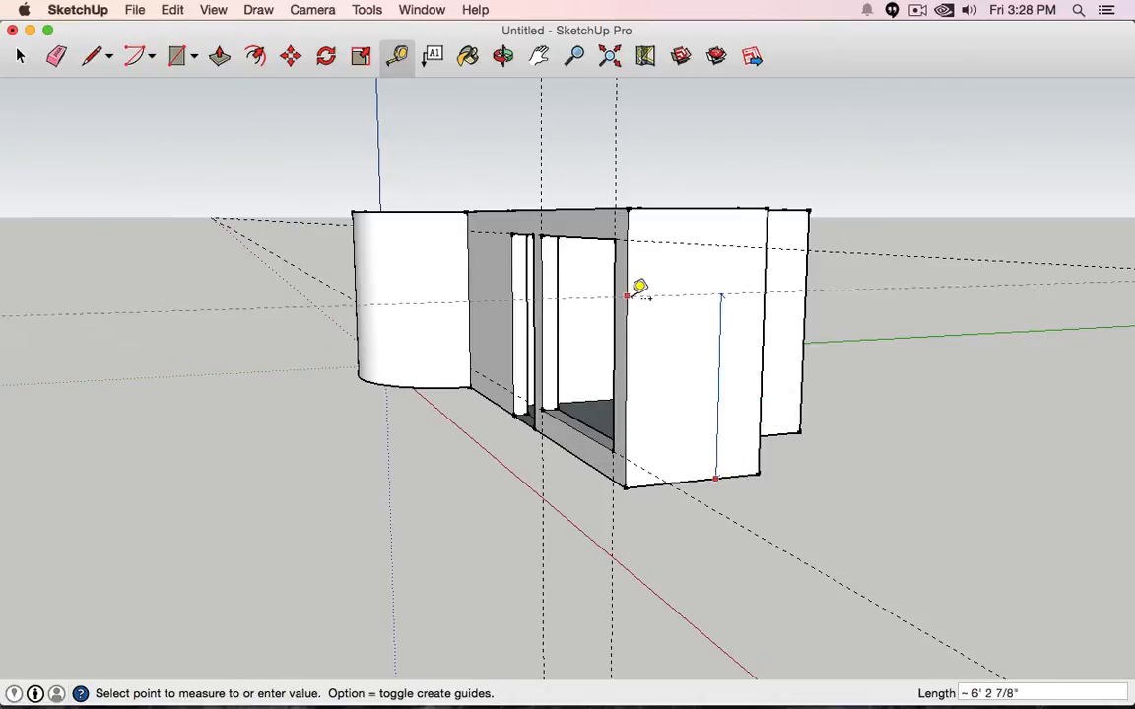
pyautogui.click(627, 458)
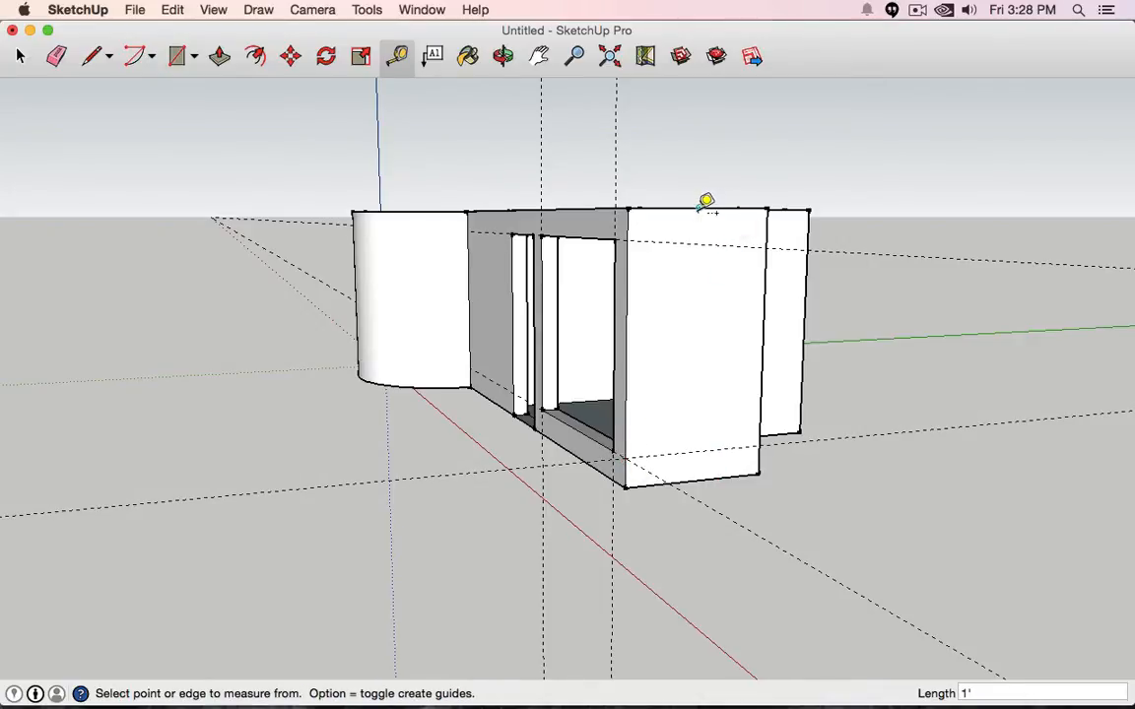
pyautogui.moveTo(706, 202); pyautogui.dragTo(744, 263, button='middle')
pyautogui.click(747, 279)
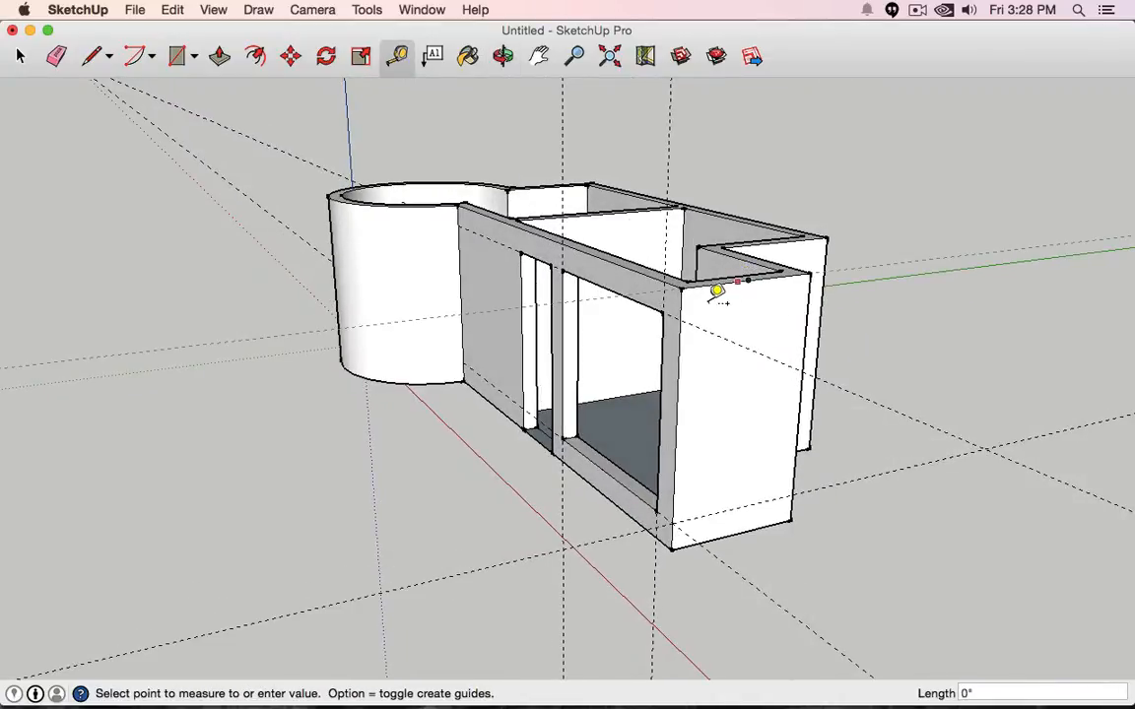
pyautogui.click(691, 313)
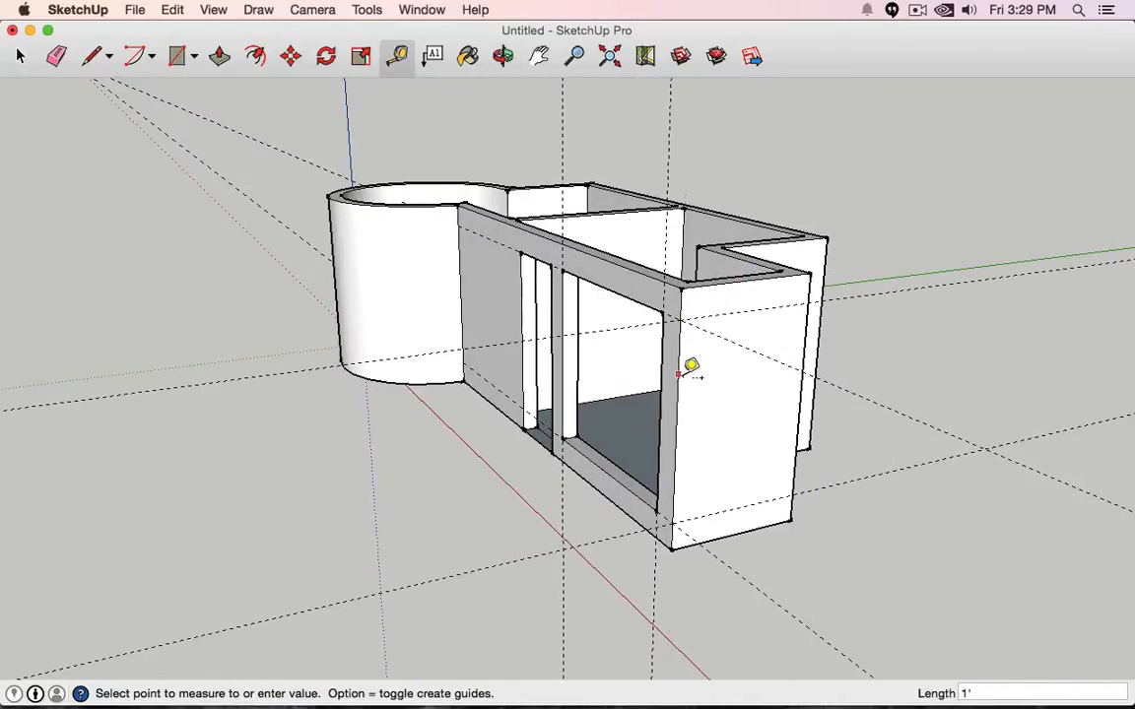
# - Place vertical guides 1' in from both side edges of the end wall
pyautogui.click(678, 373)
pyautogui.write('1')
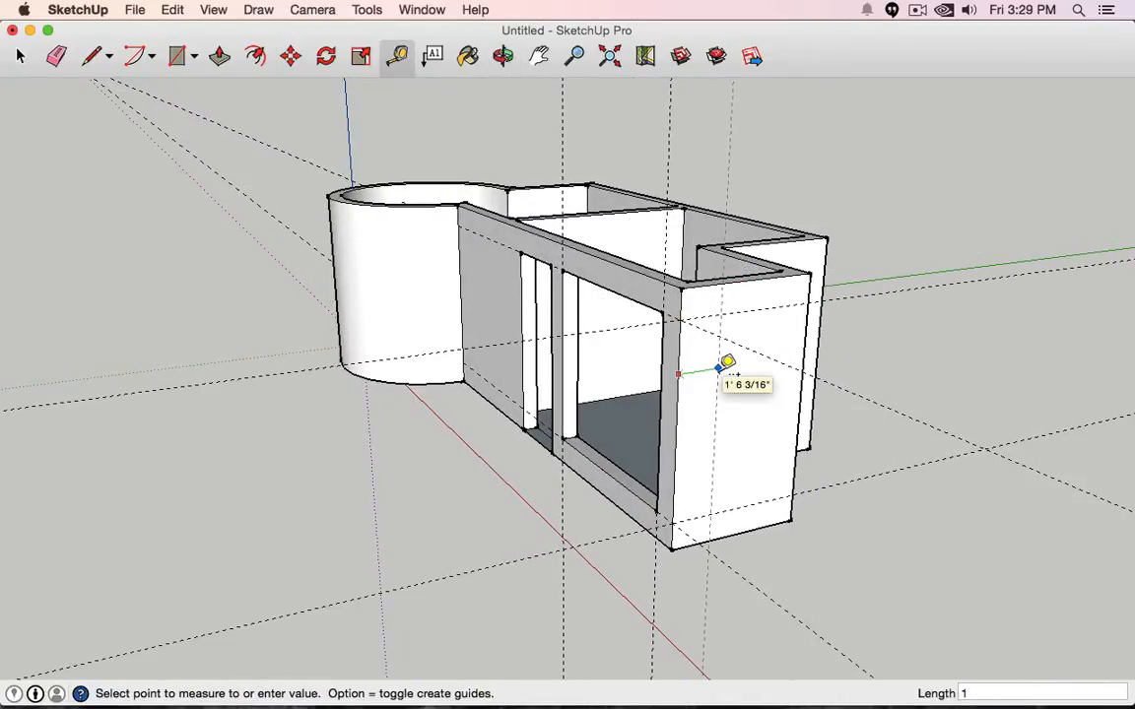
pyautogui.write("'")
pyautogui.press('Return')
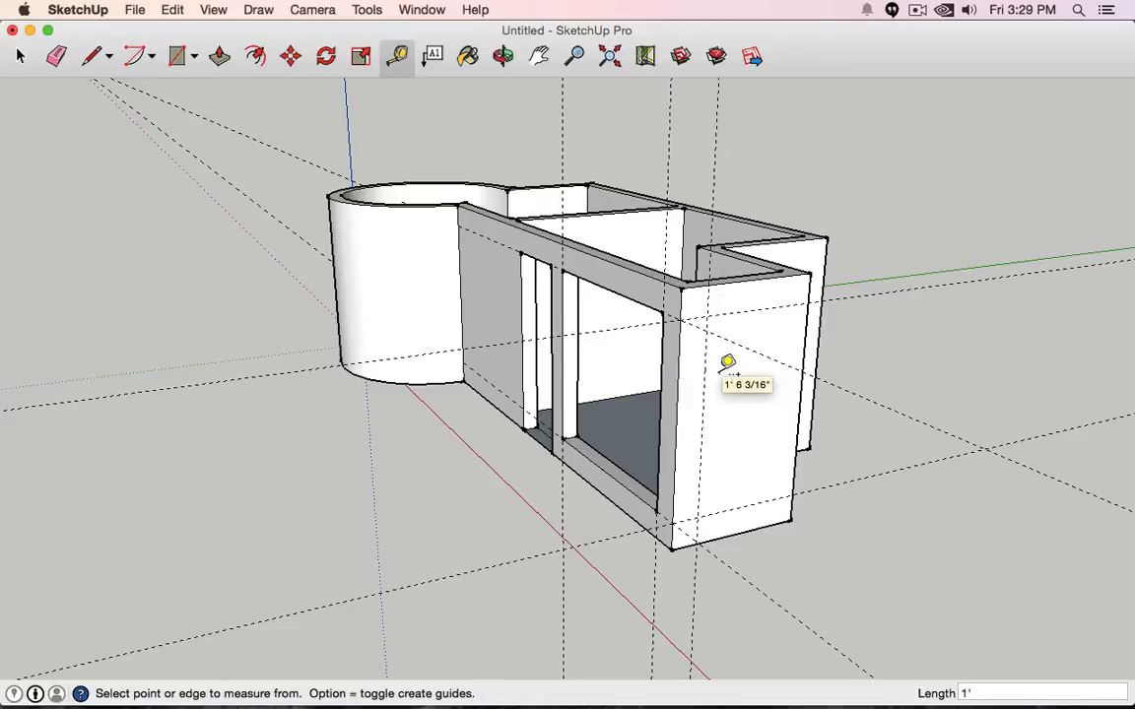
pyautogui.click(813, 318)
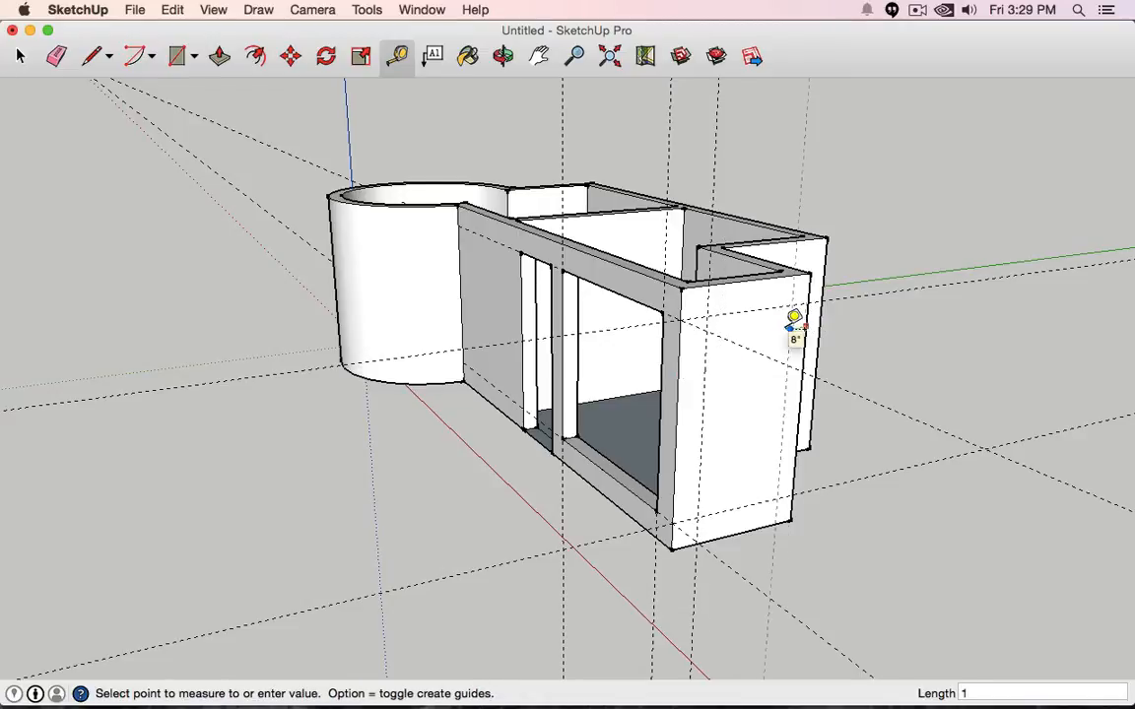
pyautogui.click(794, 317)
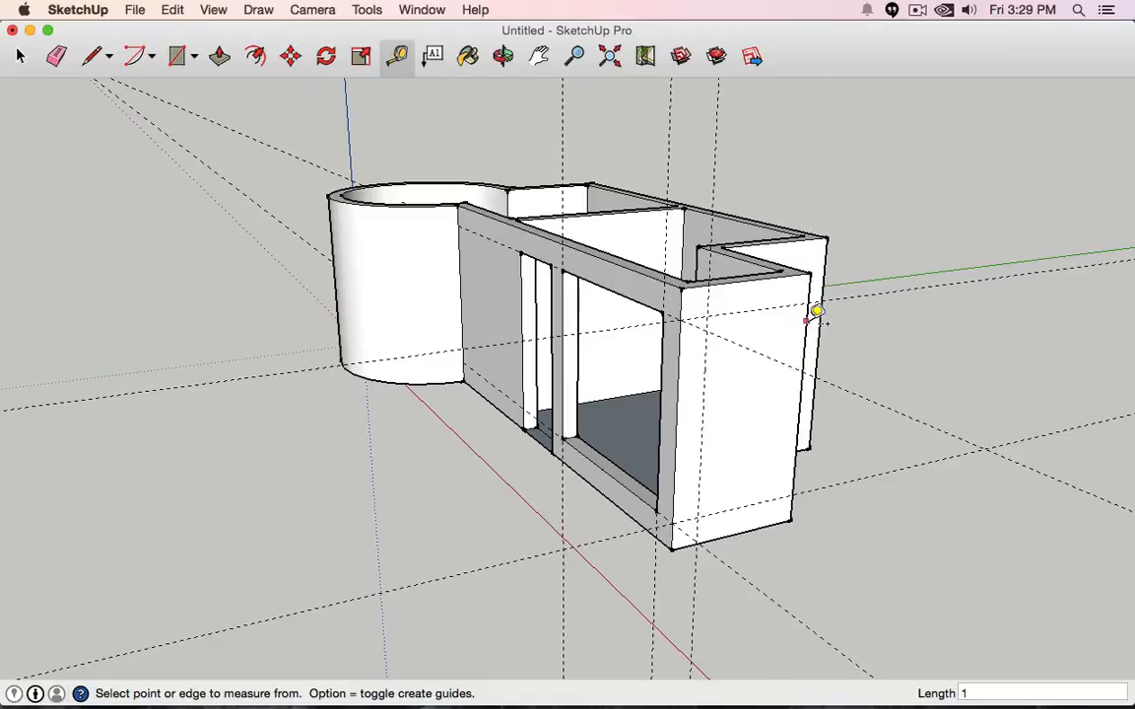
pyautogui.click(810, 317)
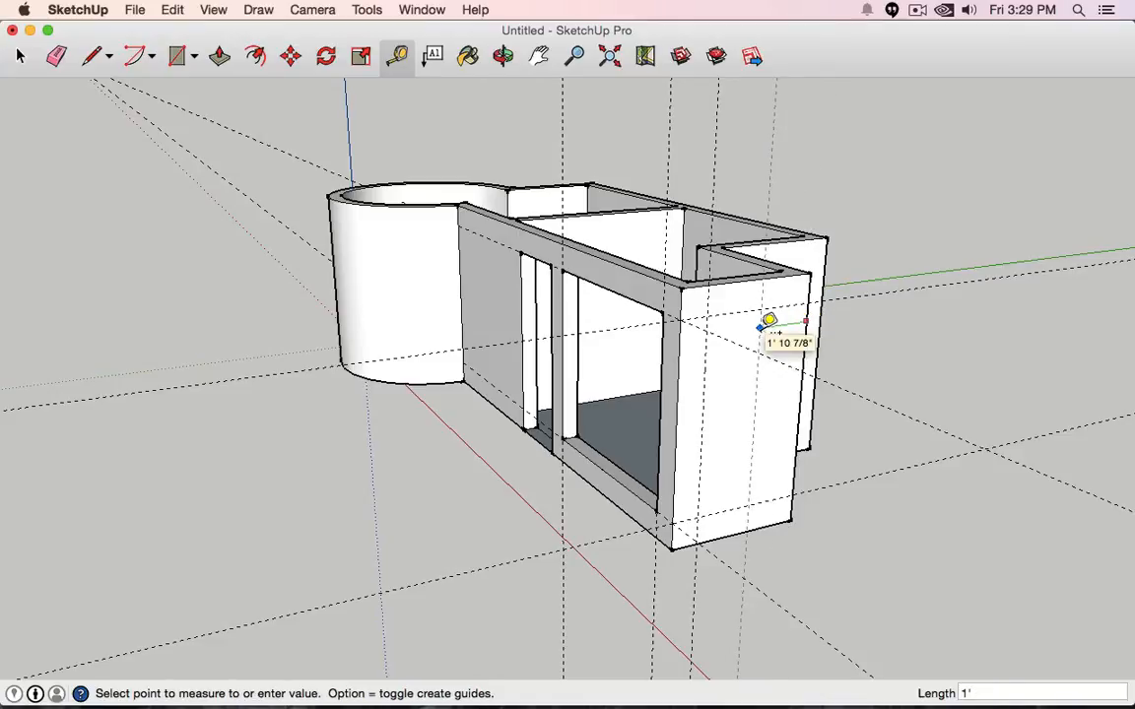
pyautogui.press('Return')
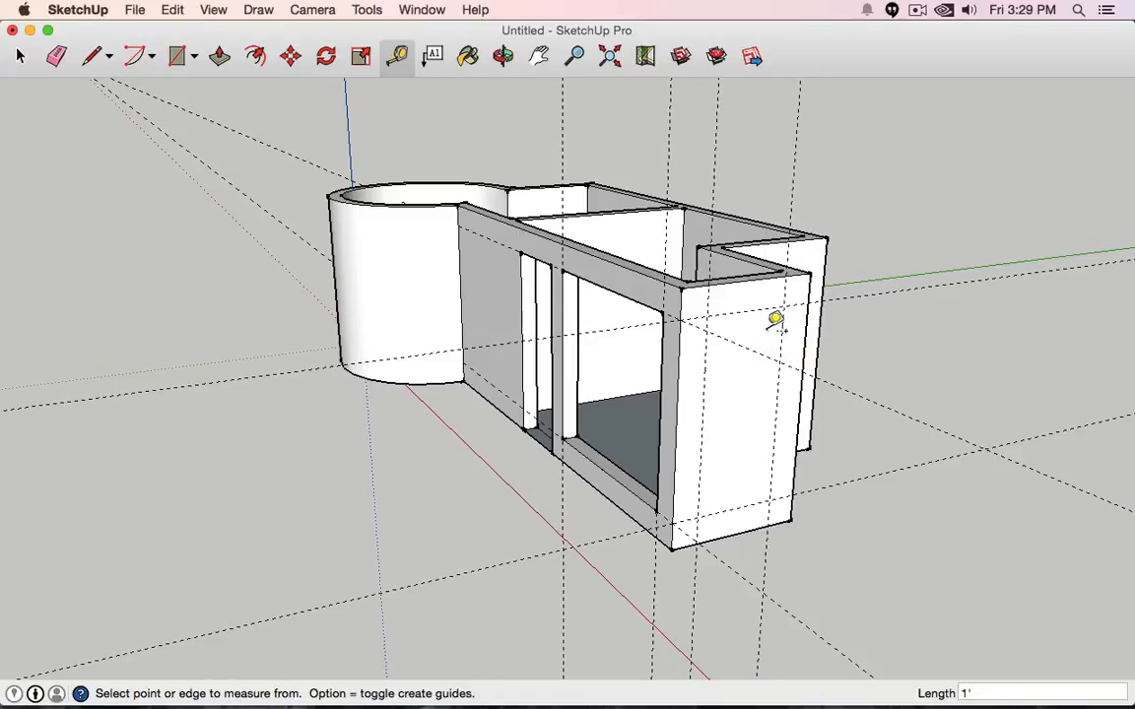
# - Draw a 3' wide by 7' high rectangle between the end wall's guides and push it 8" through to open a window
pyautogui.click(193, 57)
pyautogui.click(706, 316)
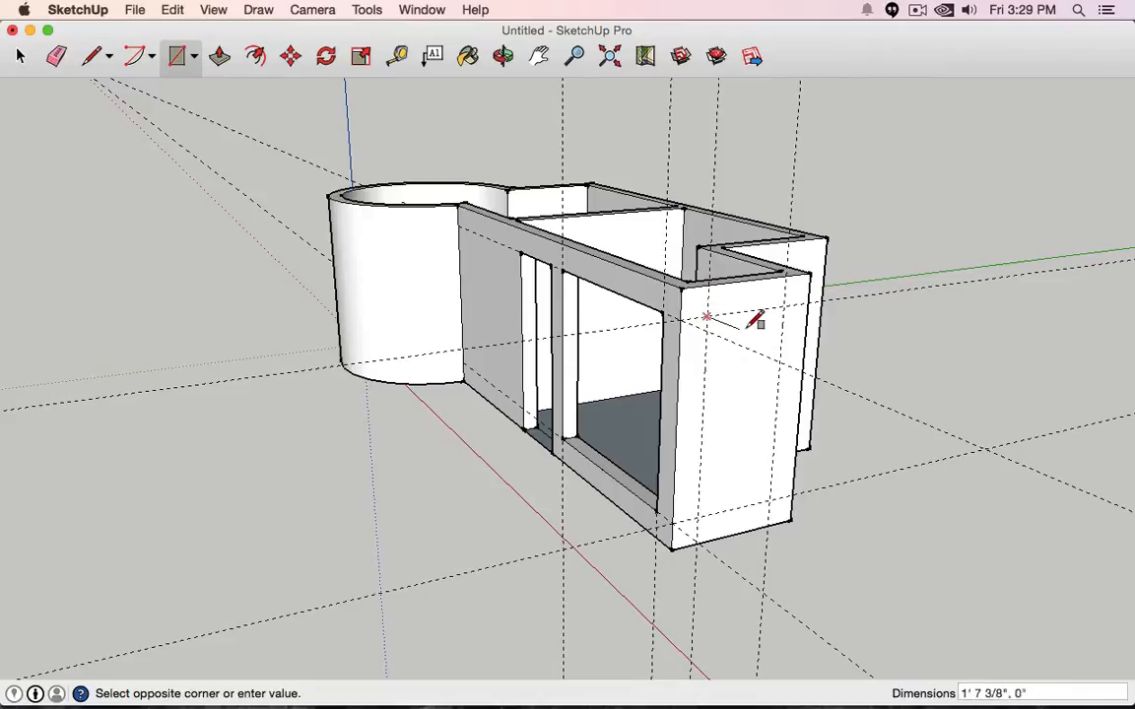
pyautogui.click(768, 500)
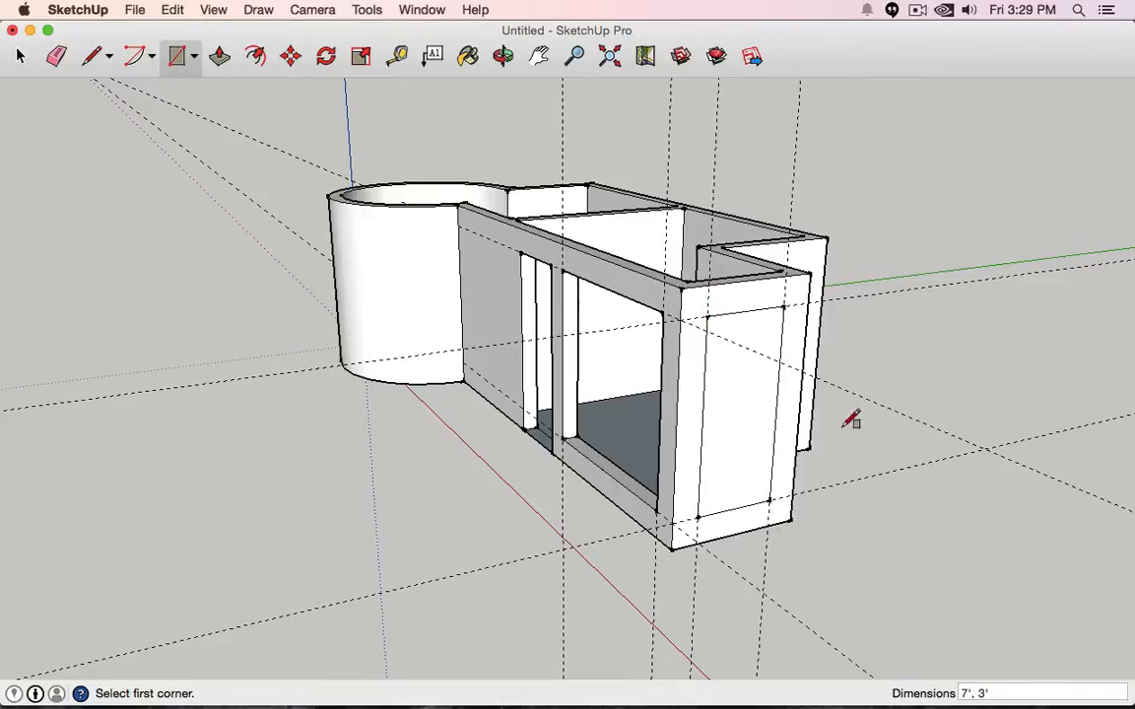
pyautogui.click(220, 57)
pyautogui.click(719, 321)
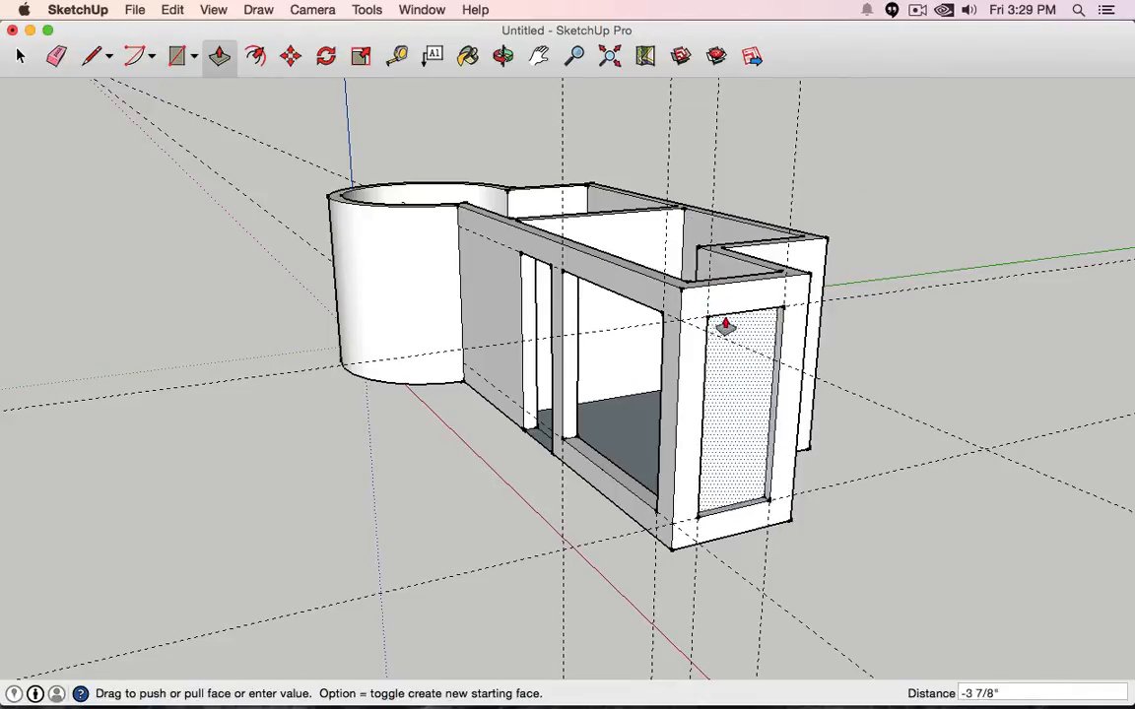
pyautogui.click(709, 292)
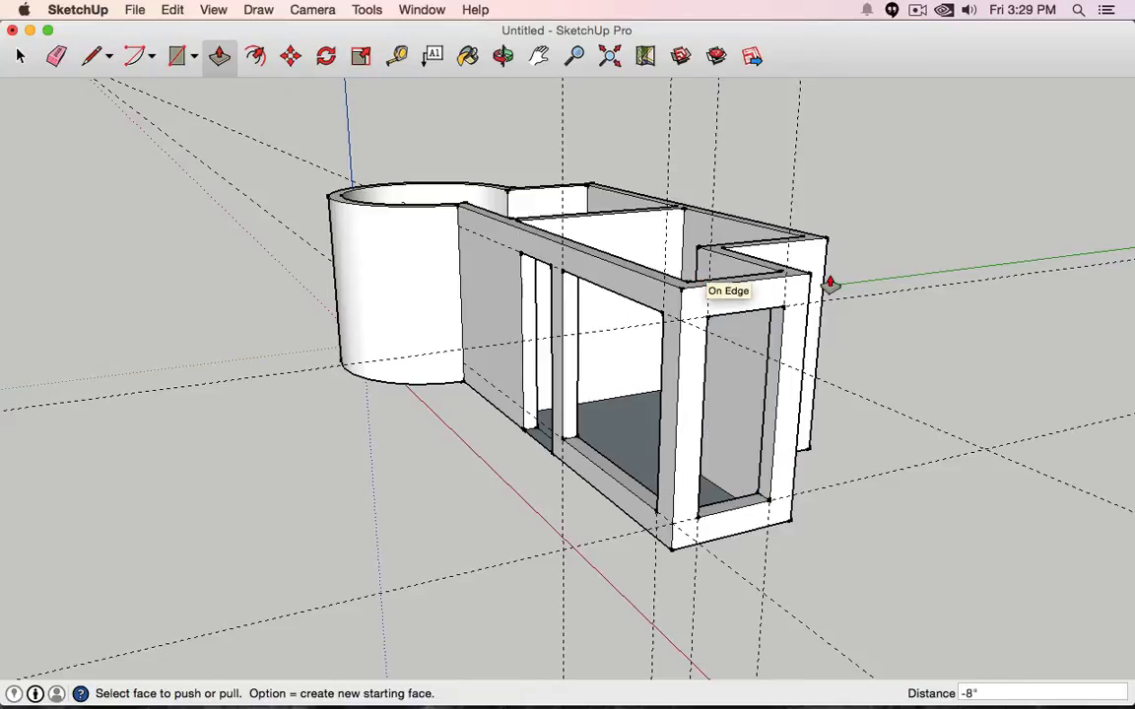
# - Draw a cluster of six rectangles, about 1' to 2' 6" across and partly overlapping, on the long rear wall's outer face
pyautogui.press('o')
pyautogui.moveTo(856, 223); pyautogui.dragTo(960, 359)
pyautogui.moveTo(960, 359); pyautogui.dragTo(786, 370, button='middle')
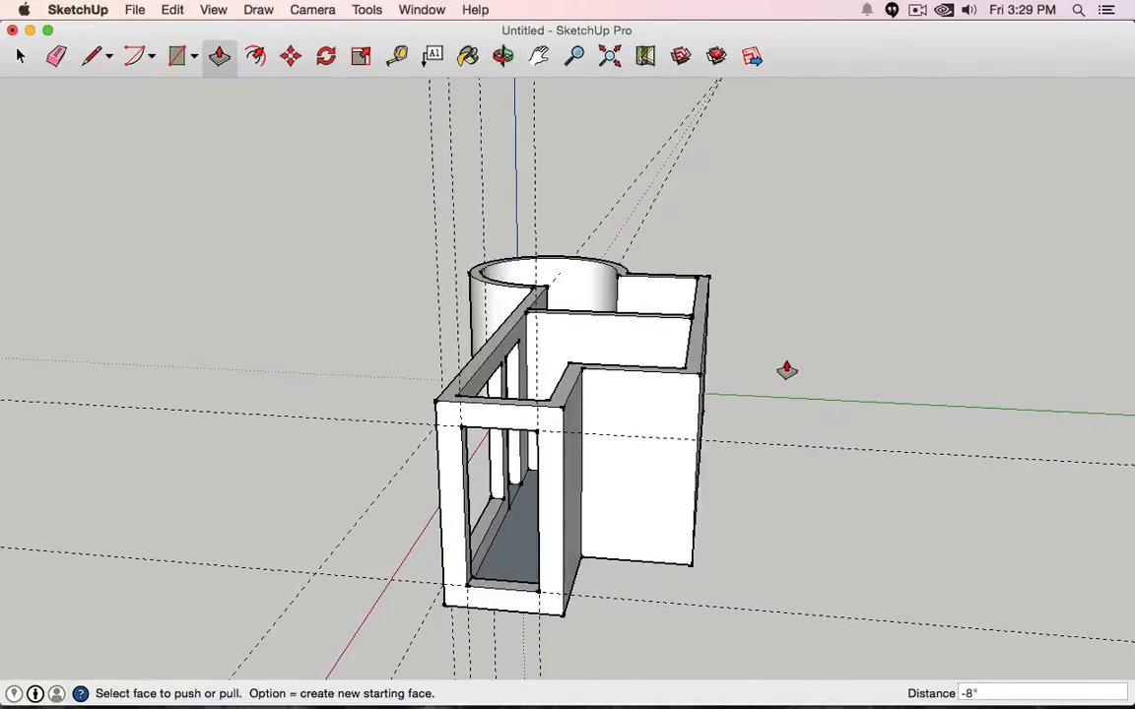
pyautogui.click(194, 57)
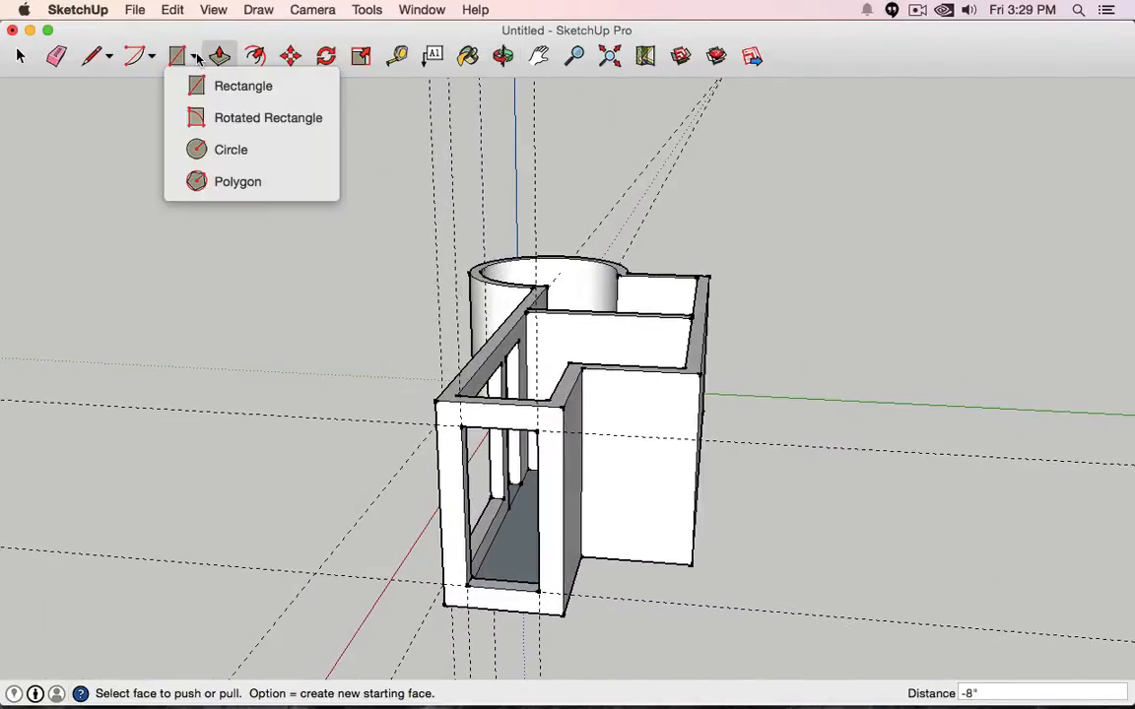
pyautogui.click(241, 83)
pyautogui.moveTo(757, 235); pyautogui.dragTo(313, 266, button='middle')
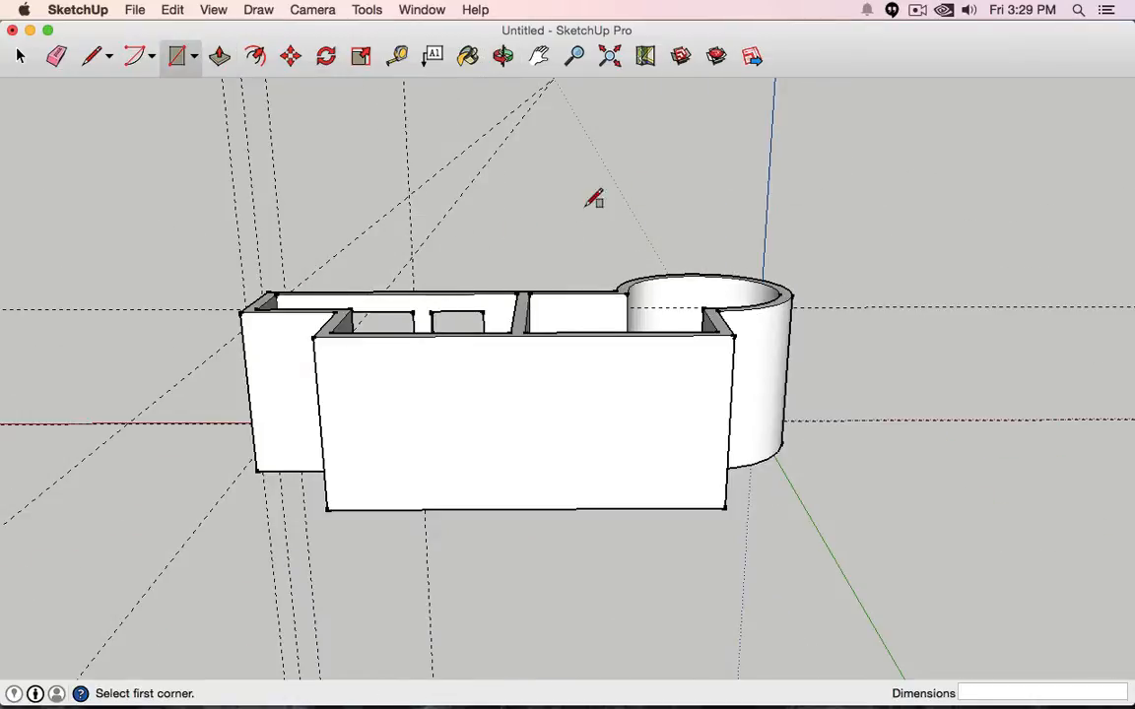
pyautogui.moveTo(589, 229); pyautogui.dragTo(586, 169, button='middle')
pyautogui.click(377, 340)
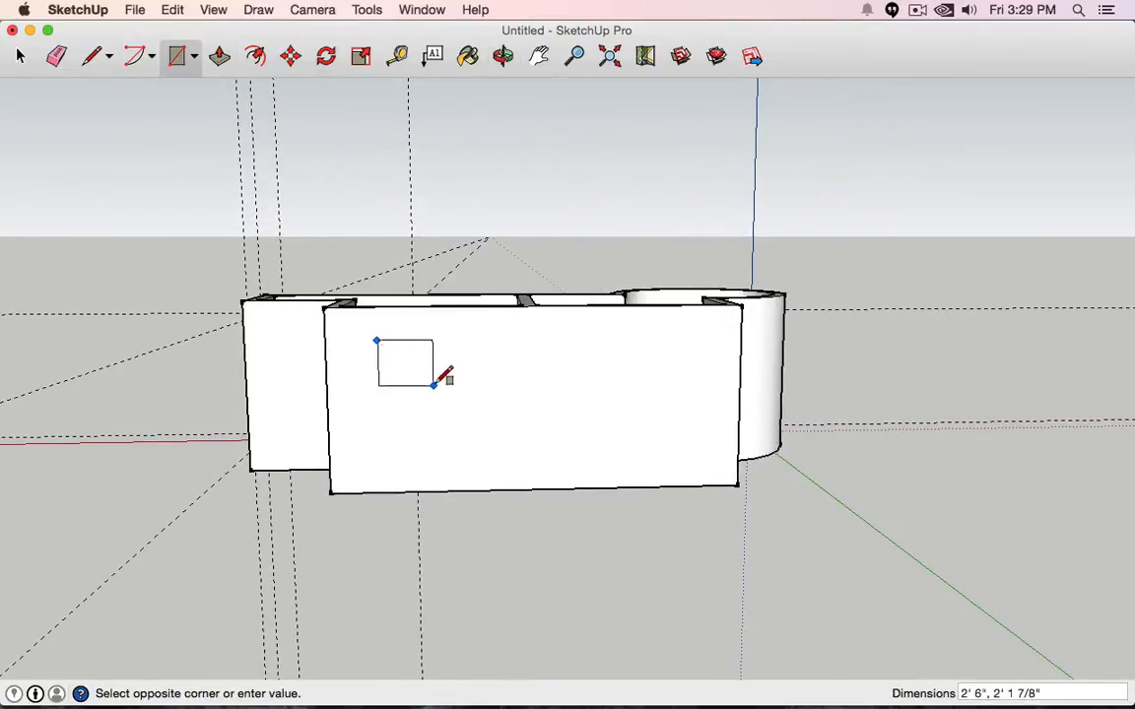
pyautogui.click(433, 386)
pyautogui.click(420, 371)
pyautogui.click(457, 408)
pyautogui.click(440, 409)
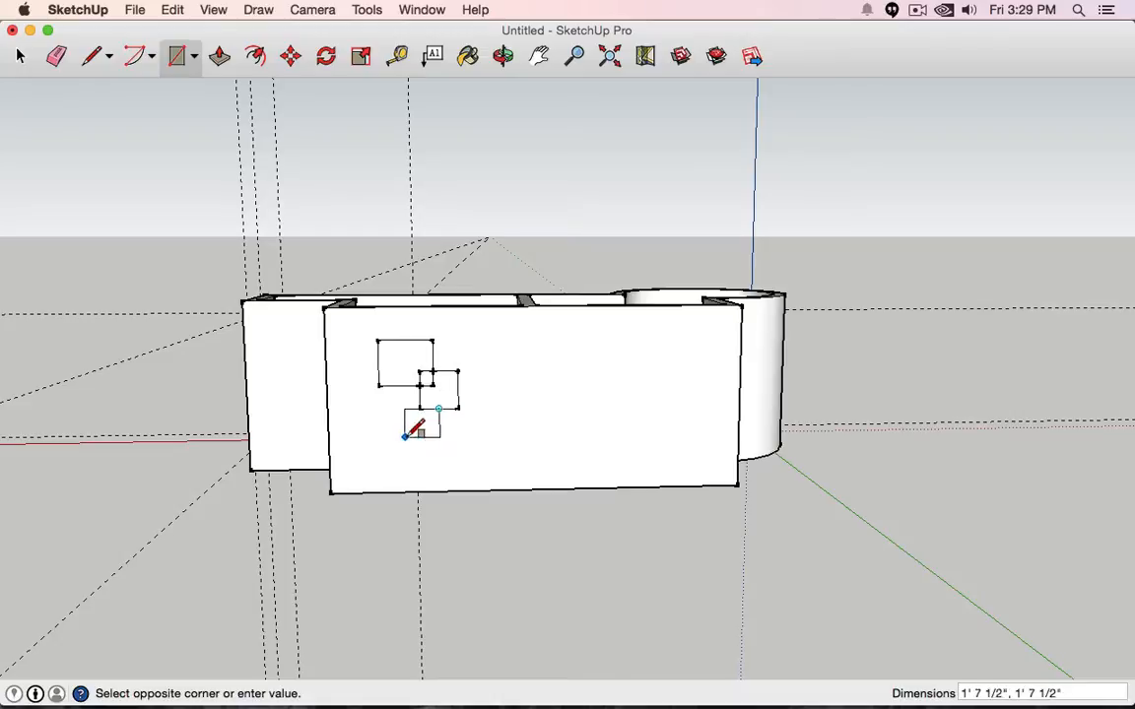
pyautogui.click(390, 445)
pyautogui.click(405, 401)
pyautogui.click(430, 420)
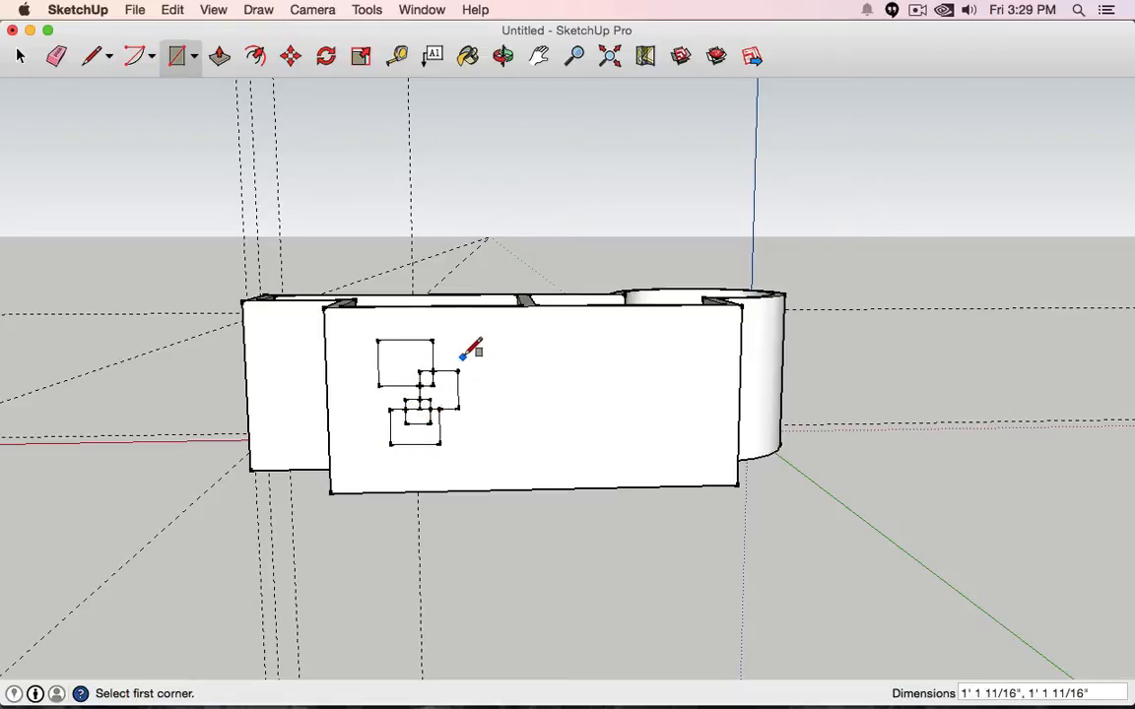
pyautogui.click(477, 347)
pyautogui.click(446, 382)
pyautogui.click(449, 400)
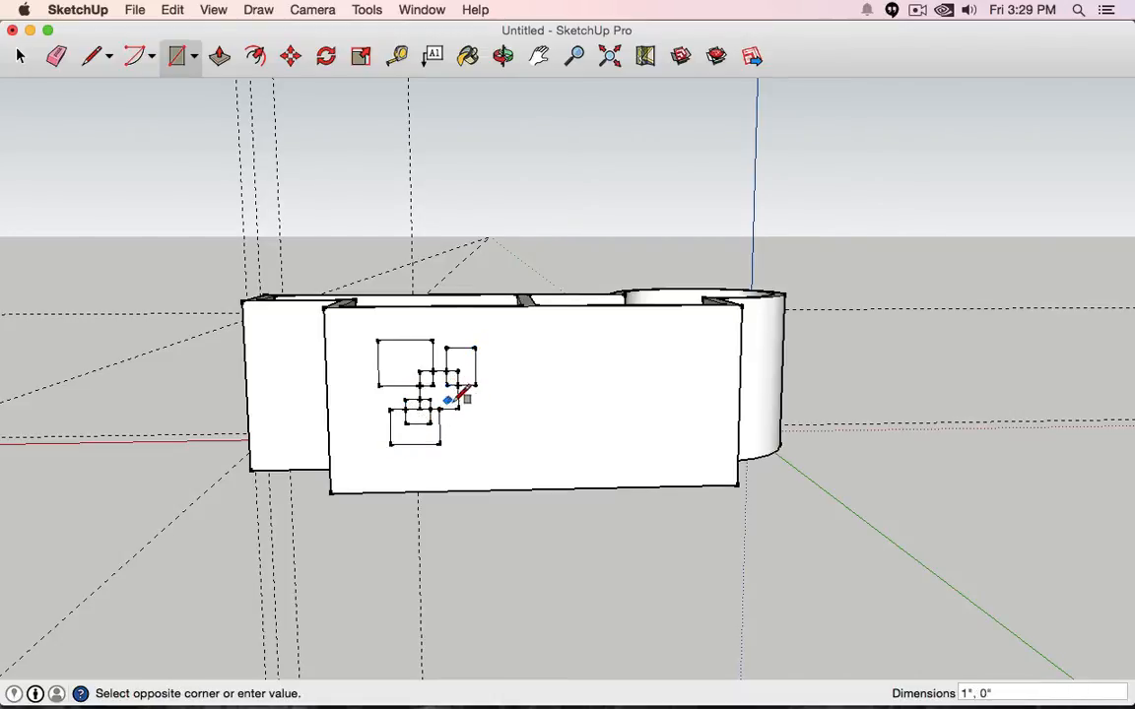
pyautogui.click(469, 432)
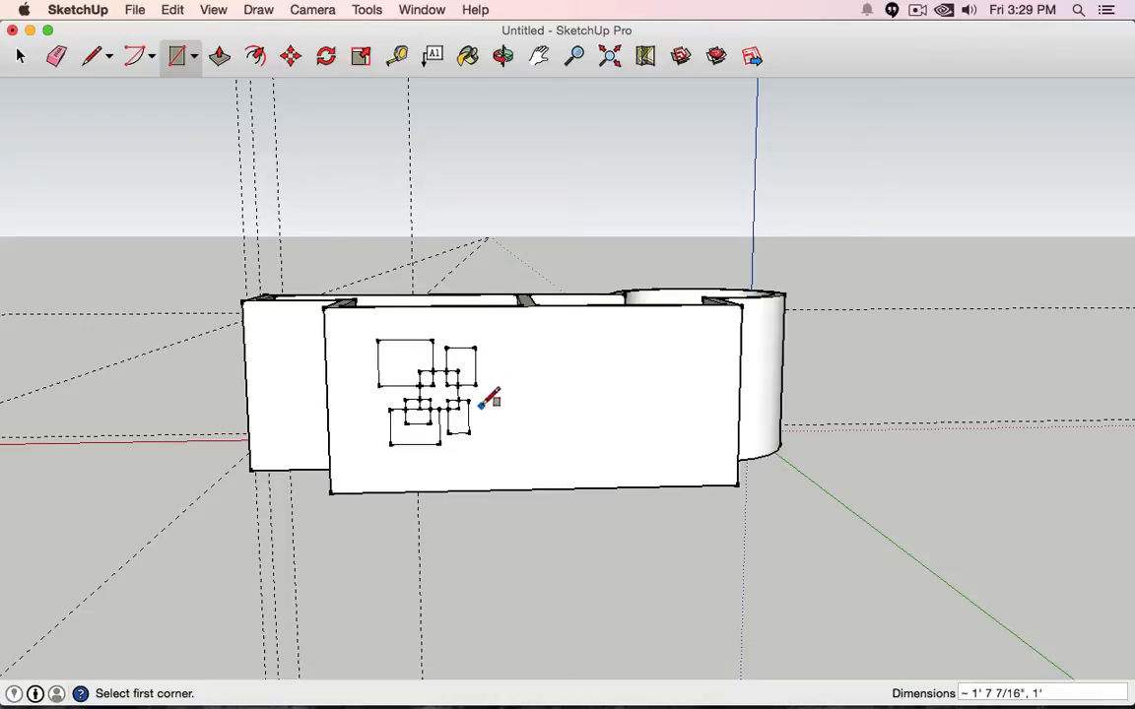
# - Erase the edge segments inside the overlapping rectangles on the rear wall to merge them into one irregular outline
pyautogui.click(19, 64)
pyautogui.scroll(-2, 335, 362)
pyautogui.scroll(9, 405, 377)
pyautogui.click(344, 347)
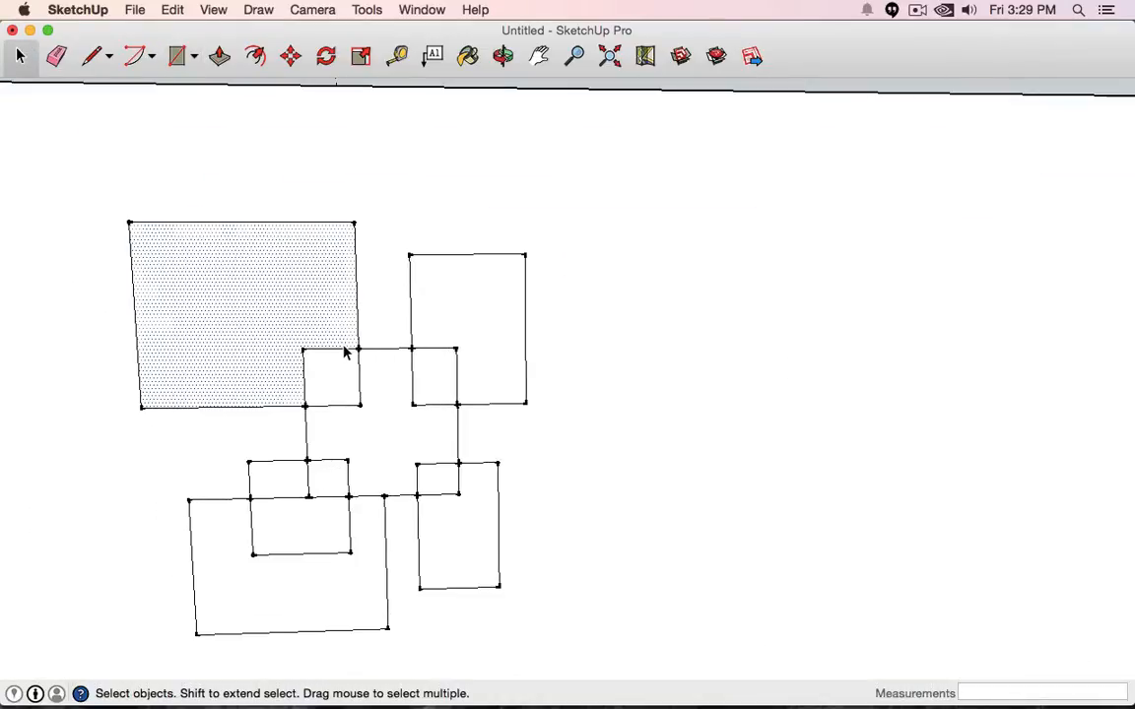
pyautogui.click(331, 351)
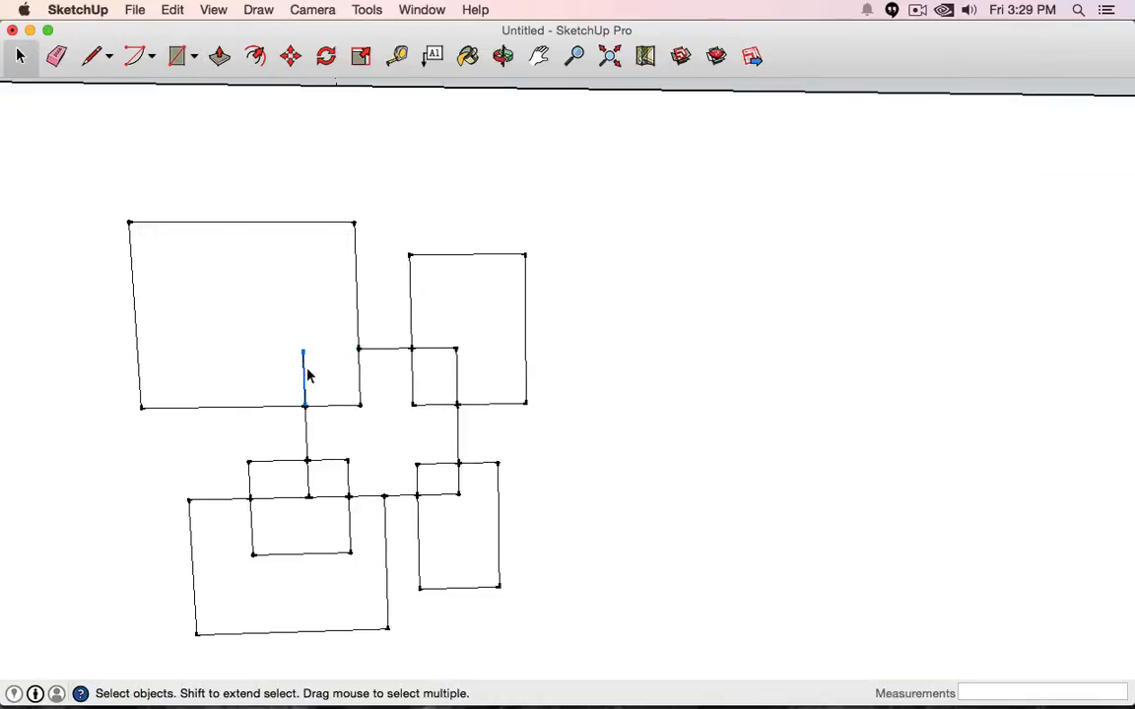
pyautogui.press('e')
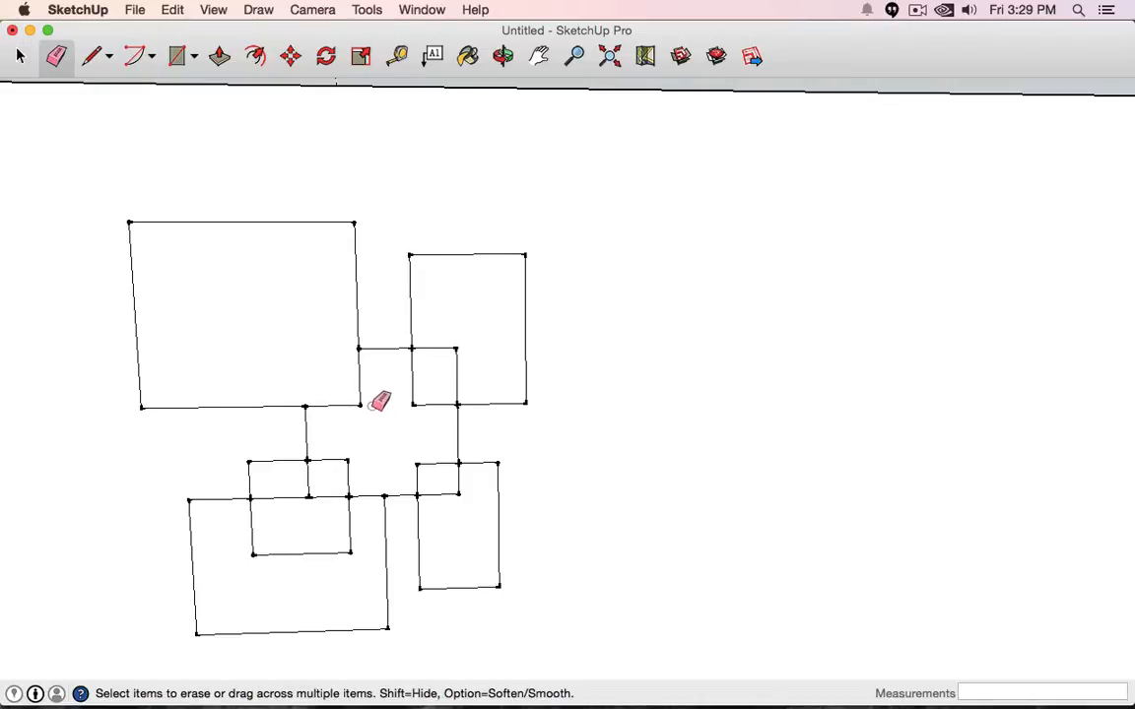
pyautogui.moveTo(357, 398)
pyautogui.mouseDown()
pyautogui.moveTo(430, 393)
pyautogui.moveTo(442, 347)
pyautogui.moveTo(414, 398)
pyautogui.mouseUp()
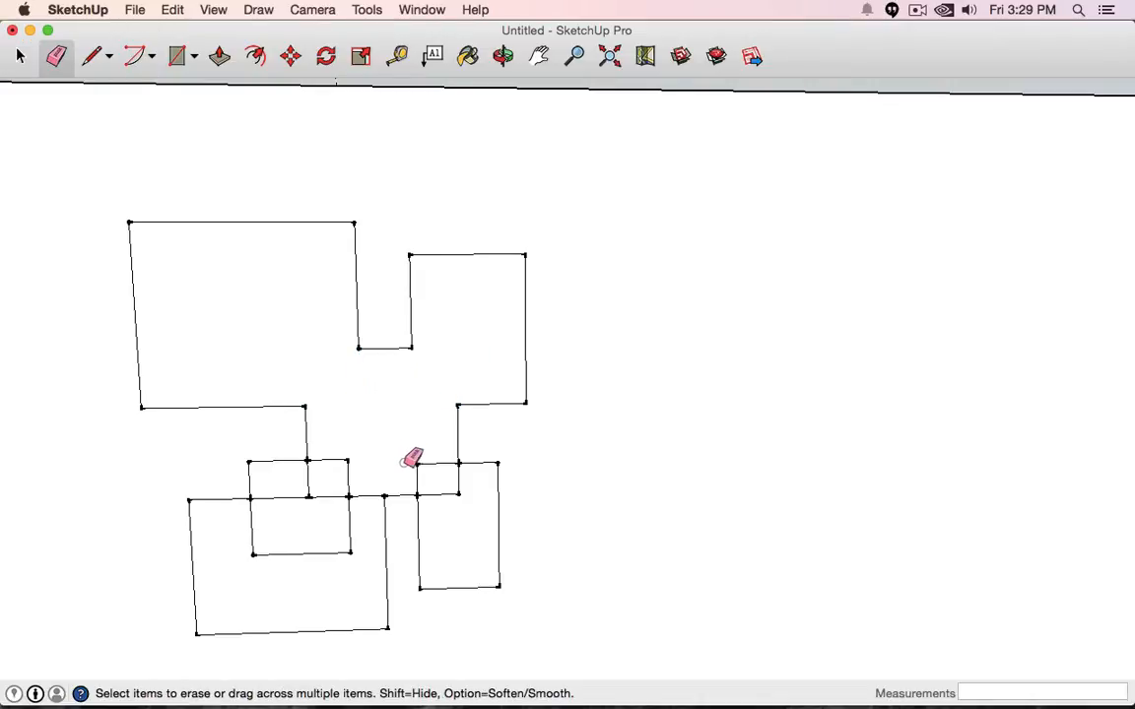
pyautogui.moveTo(344, 457)
pyautogui.mouseDown()
pyautogui.moveTo(345, 548)
pyautogui.moveTo(254, 533)
pyautogui.moveTo(315, 485)
pyautogui.moveTo(394, 460)
pyautogui.moveTo(345, 476)
pyautogui.moveTo(355, 527)
pyautogui.mouseUp()
pyautogui.moveTo(418, 471)
pyautogui.mouseDown()
pyautogui.moveTo(440, 466)
pyautogui.moveTo(443, 497)
pyautogui.moveTo(461, 477)
pyautogui.moveTo(443, 478)
pyautogui.mouseUp()
pyautogui.moveTo(364, 479); pyautogui.dragTo(354, 519)
# - Push the irregular shape 8" through the rear wall to cut a window opening
pyautogui.moveTo(355, 519)
pyautogui.mouseDown(button='middle')
pyautogui.moveTo(387, 363)
pyautogui.moveTo(594, 423)
pyautogui.mouseUp(button='middle')
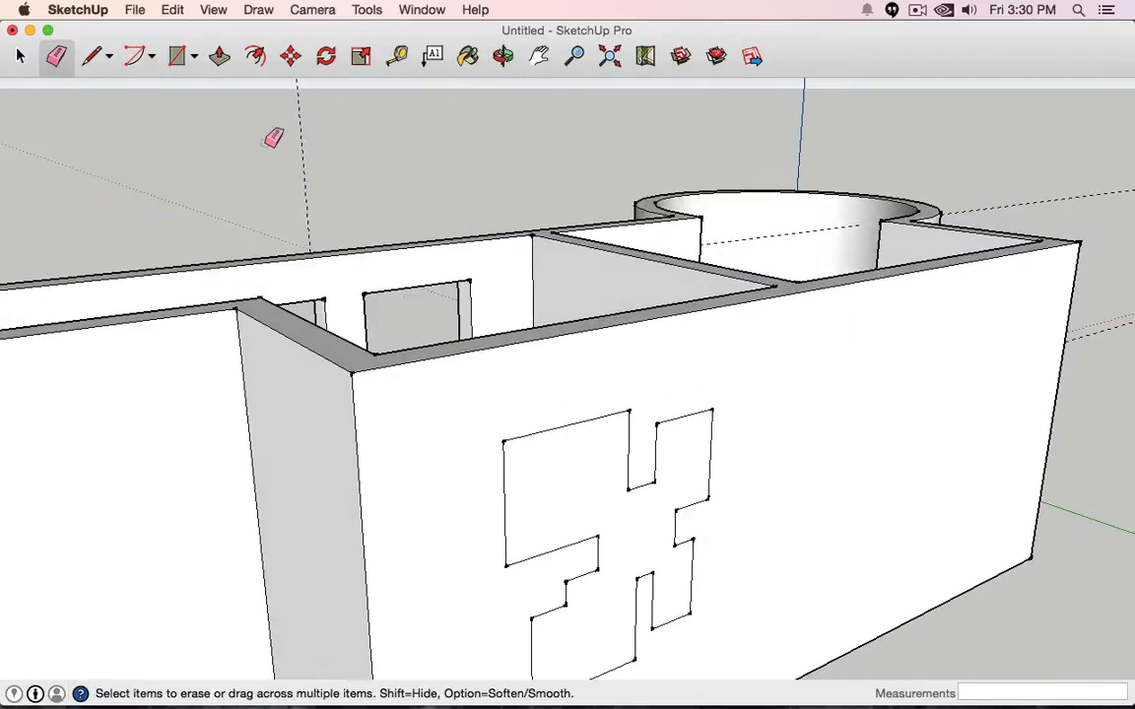
pyautogui.click(219, 56)
pyautogui.moveTo(524, 451); pyautogui.dragTo(411, 356)
pyautogui.scroll(2, 514, 413)
pyautogui.scroll(-5, 514, 412)
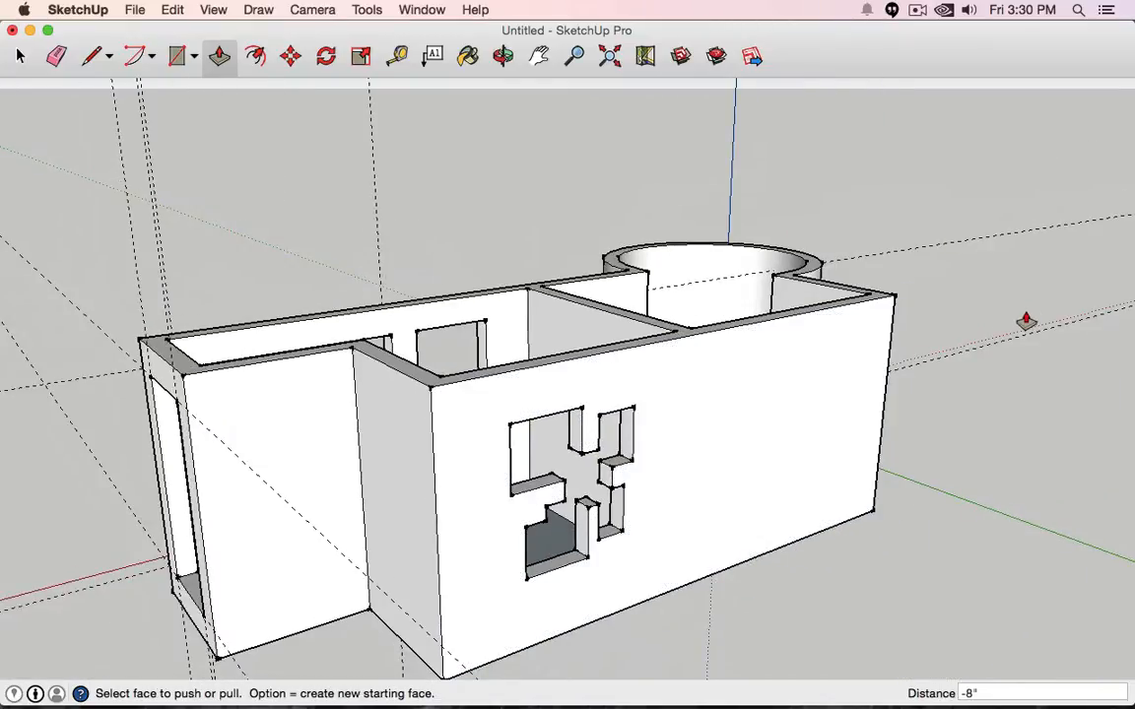
# - Select all the edges and faces of the irregular window opening in the rear wall and delete them
pyautogui.moveTo(1025, 320); pyautogui.dragTo(678, 233, button='middle')
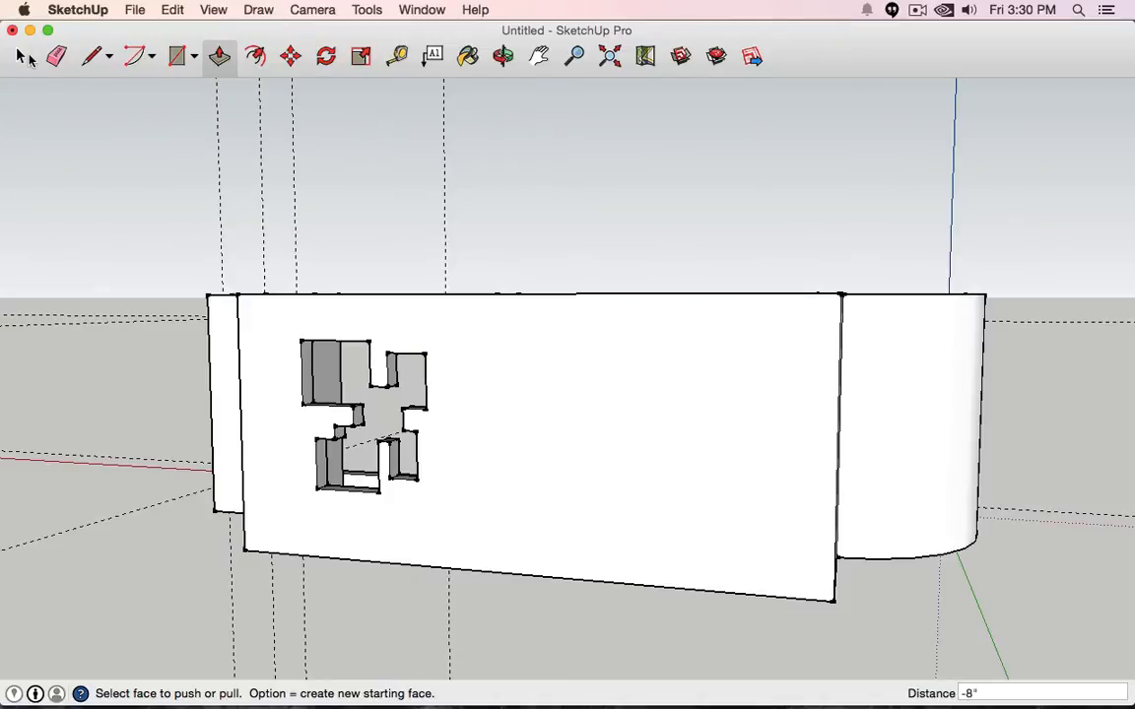
pyautogui.click(21, 56)
pyautogui.moveTo(566, 197); pyautogui.dragTo(630, 222, button='middle')
pyautogui.moveTo(881, 215); pyautogui.dragTo(532, 246, button='middle')
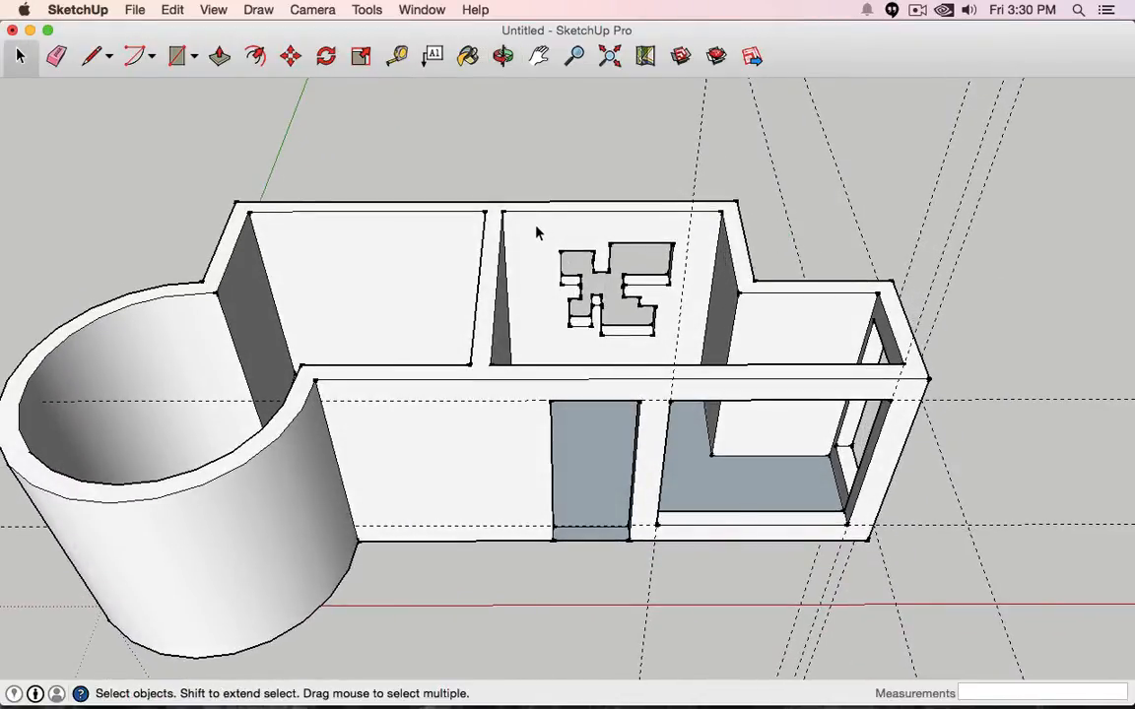
pyautogui.moveTo(535, 223); pyautogui.dragTo(696, 357)
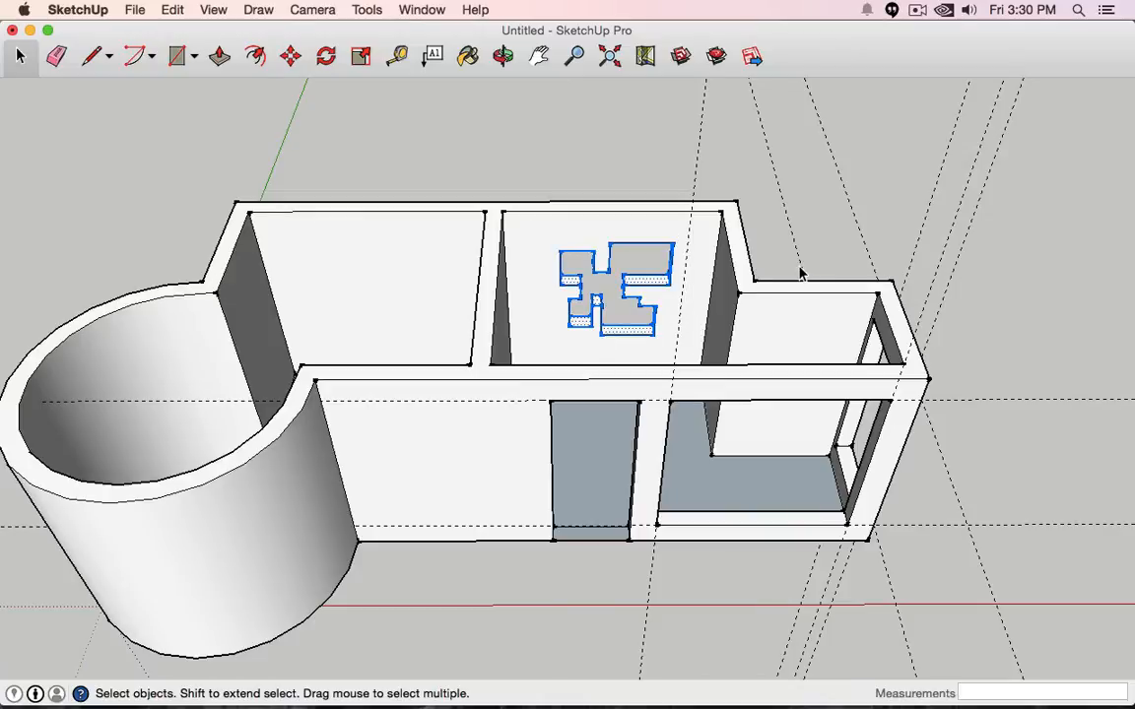
pyautogui.press('Delete')
# - Delete the outer face of the front wall around the door and window, and undo the deletion
pyautogui.moveTo(912, 221); pyautogui.dragTo(645, 285, button='middle')
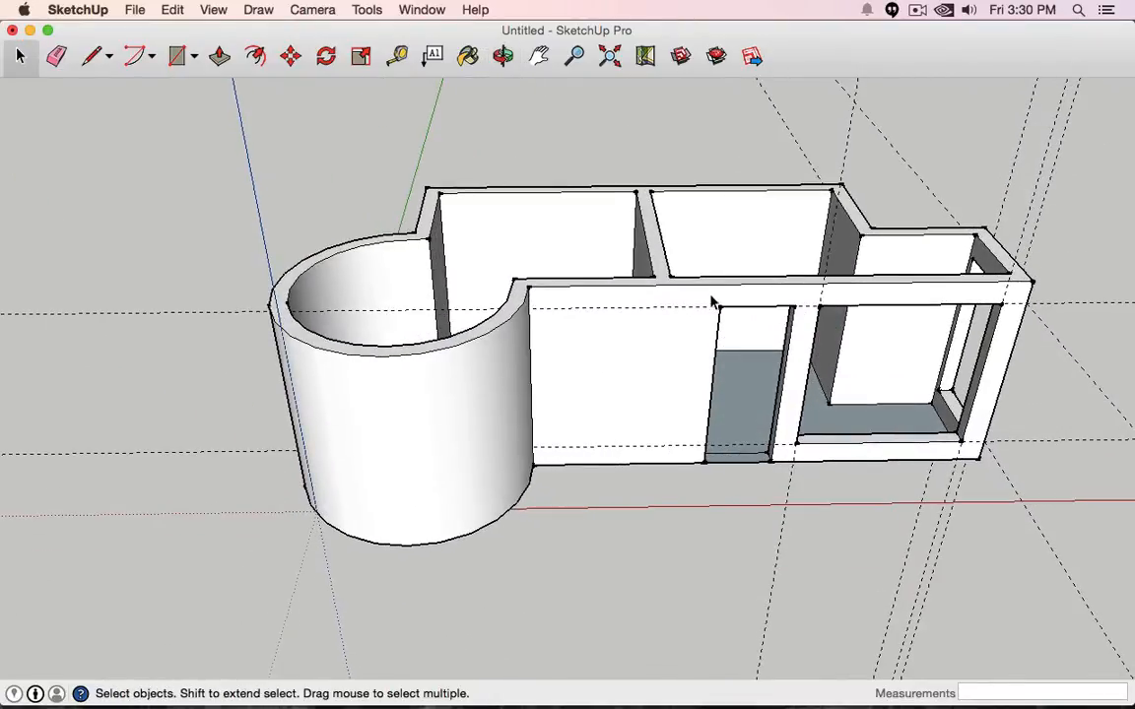
pyautogui.click(804, 323)
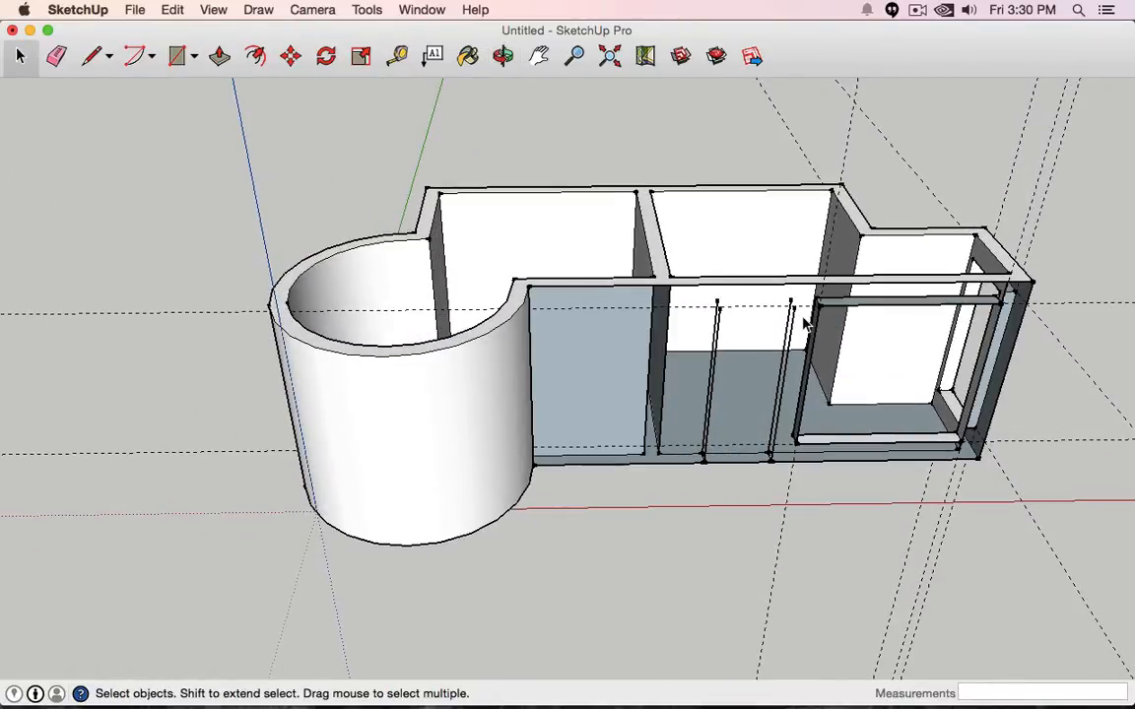
pyautogui.moveTo(806, 322)
pyautogui.mouseDown(button='middle')
pyautogui.moveTo(777, 287)
pyautogui.moveTo(722, 71)
pyautogui.moveTo(749, 394)
pyautogui.mouseUp(button='middle')
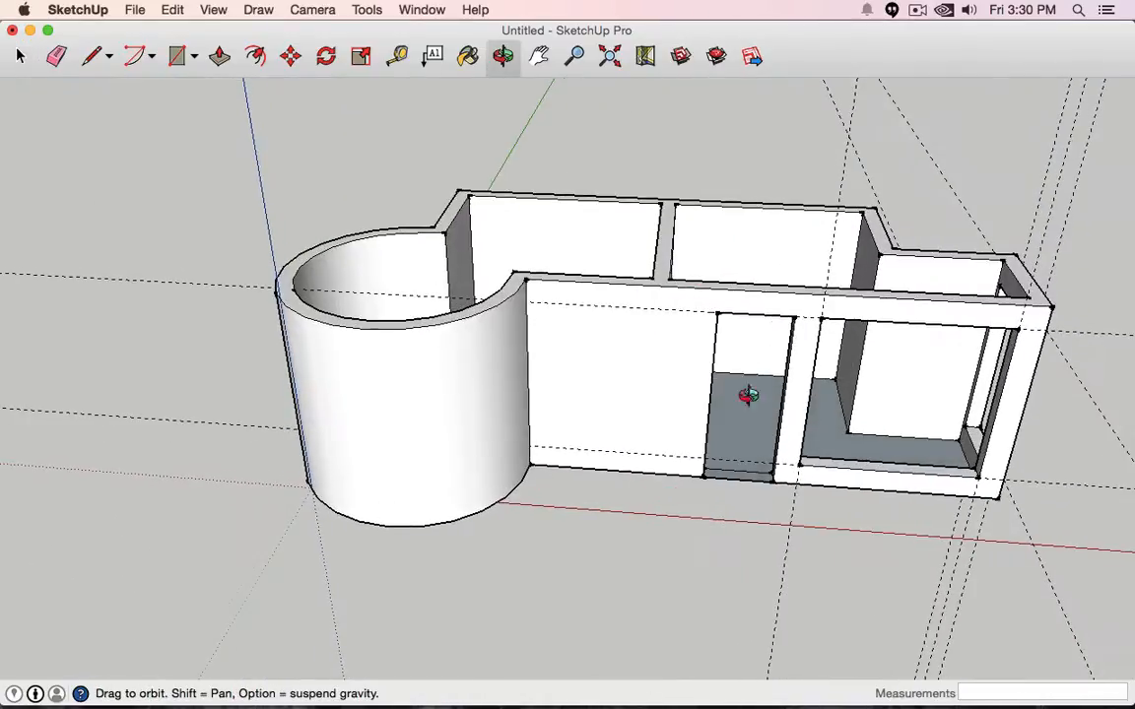
# - Try to delete the top of the door opening in the front wall
pyautogui.moveTo(793, 360); pyautogui.dragTo(706, 273, button='middle')
pyautogui.click(778, 275)
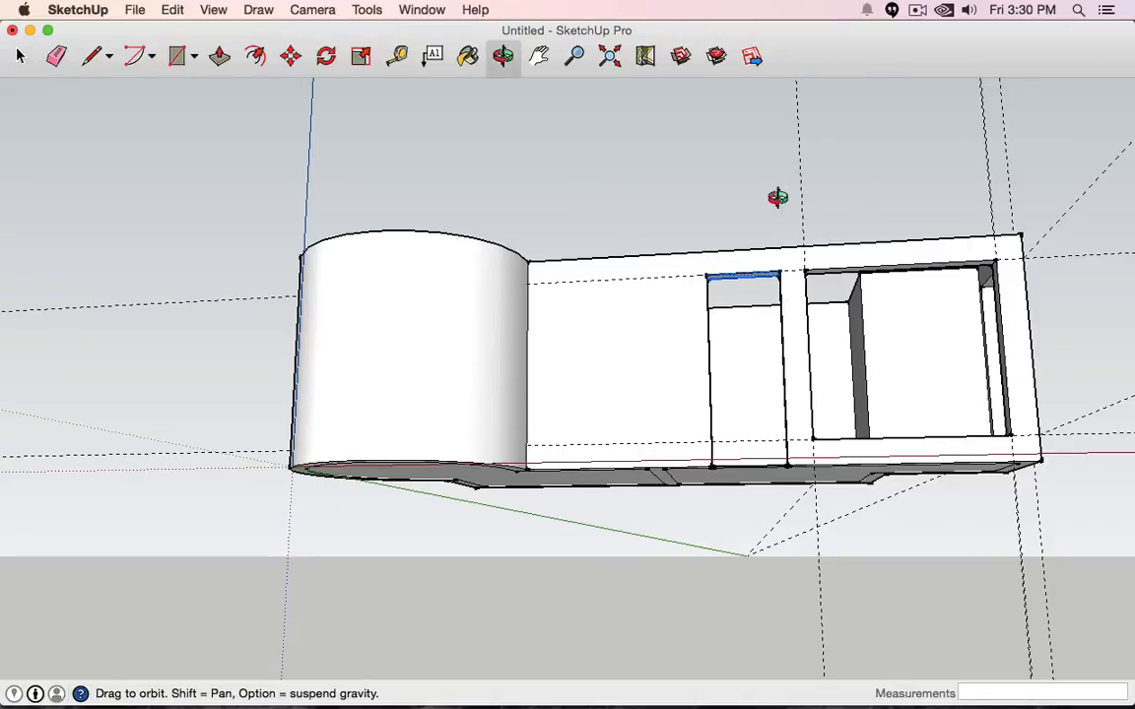
pyautogui.moveTo(777, 195); pyautogui.dragTo(595, 208, button='middle')
pyautogui.press('Delete')
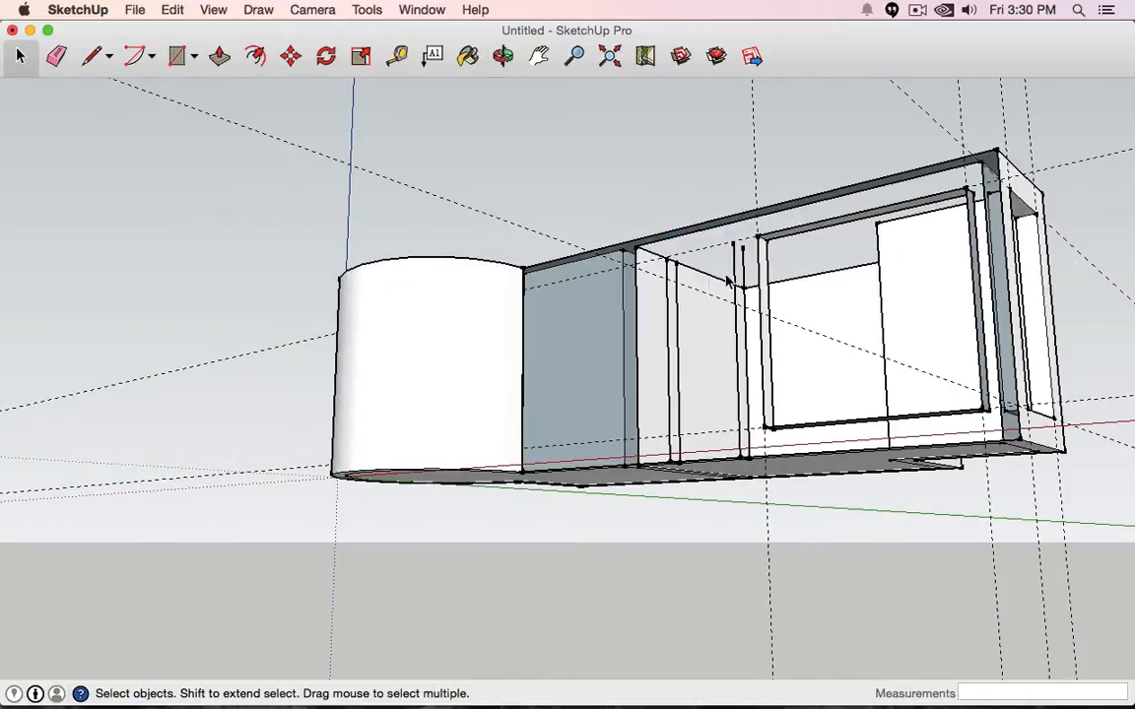
# - Select the inner edges and faces of the front wall's door opening, delete them, and undo the deletion
pyautogui.moveTo(645, 360); pyautogui.dragTo(766, 280, button='middle')
pyautogui.moveTo(684, 267); pyautogui.dragTo(773, 320)
pyautogui.moveTo(773, 320)
pyautogui.mouseDown(button='middle')
pyautogui.moveTo(759, 314)
pyautogui.moveTo(771, 330)
pyautogui.mouseUp(button='middle')
pyautogui.keyDown('shift'); pyautogui.click(767, 323); pyautogui.keyUp('shift')
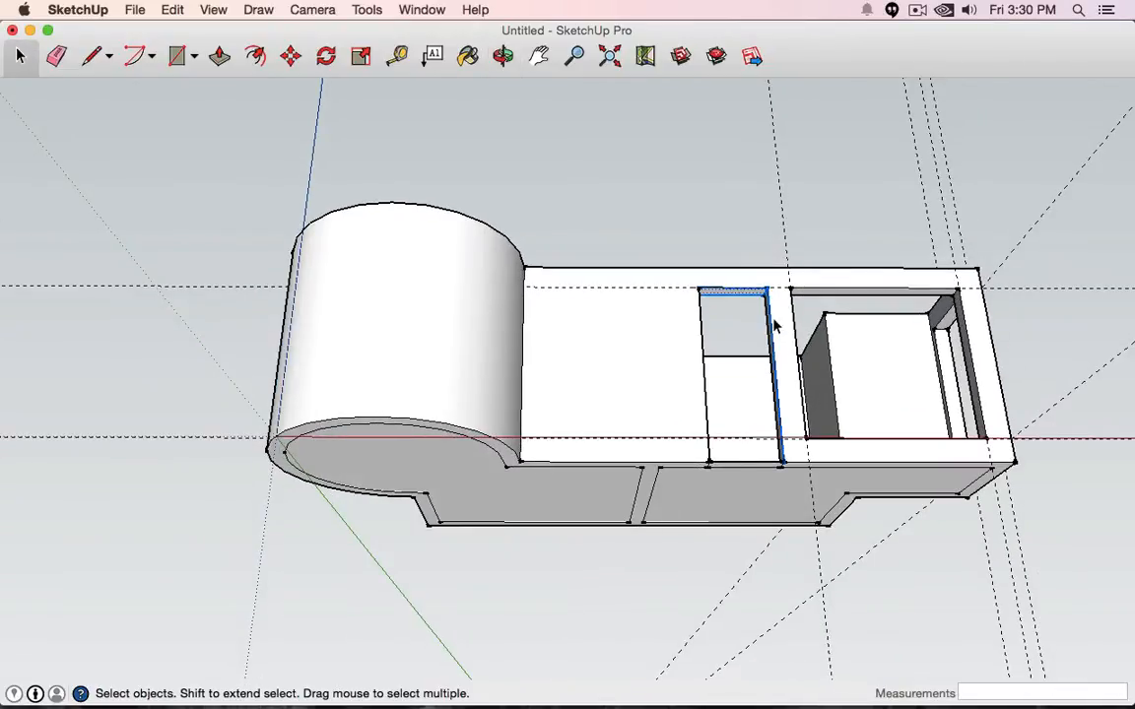
pyautogui.scroll(-5, 767, 325)
pyautogui.scroll(10, 768, 326)
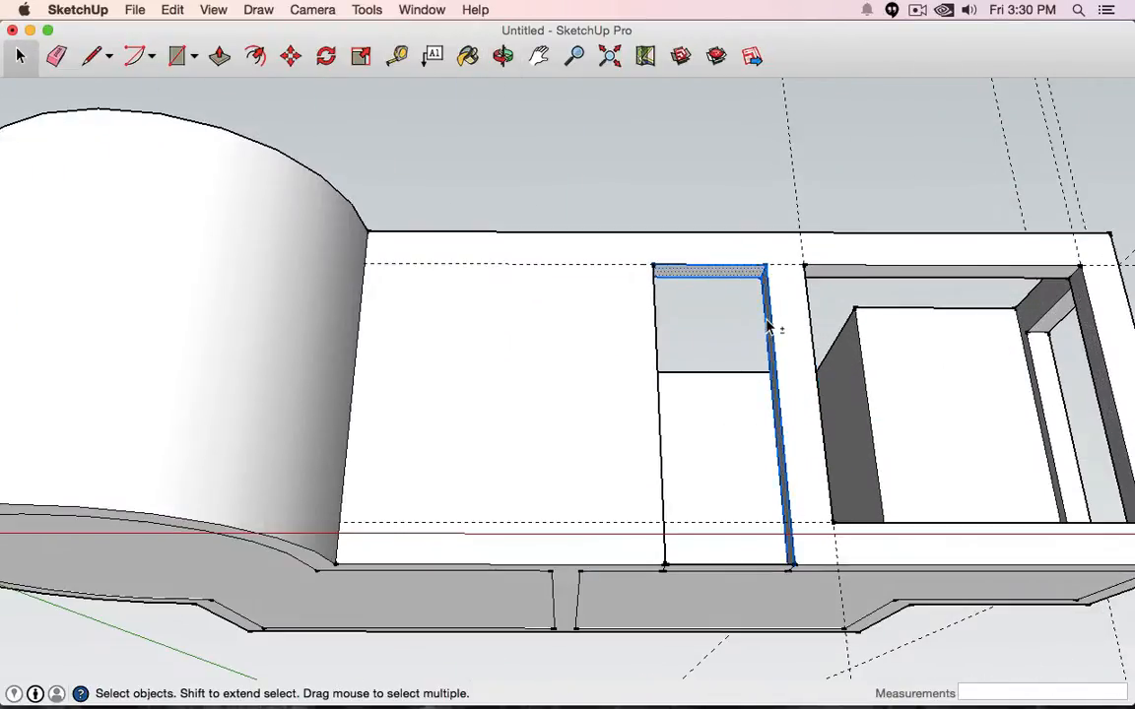
pyautogui.moveTo(773, 323)
pyautogui.mouseDown(button='middle')
pyautogui.moveTo(558, 322)
pyautogui.moveTo(549, 248)
pyautogui.mouseUp(button='middle')
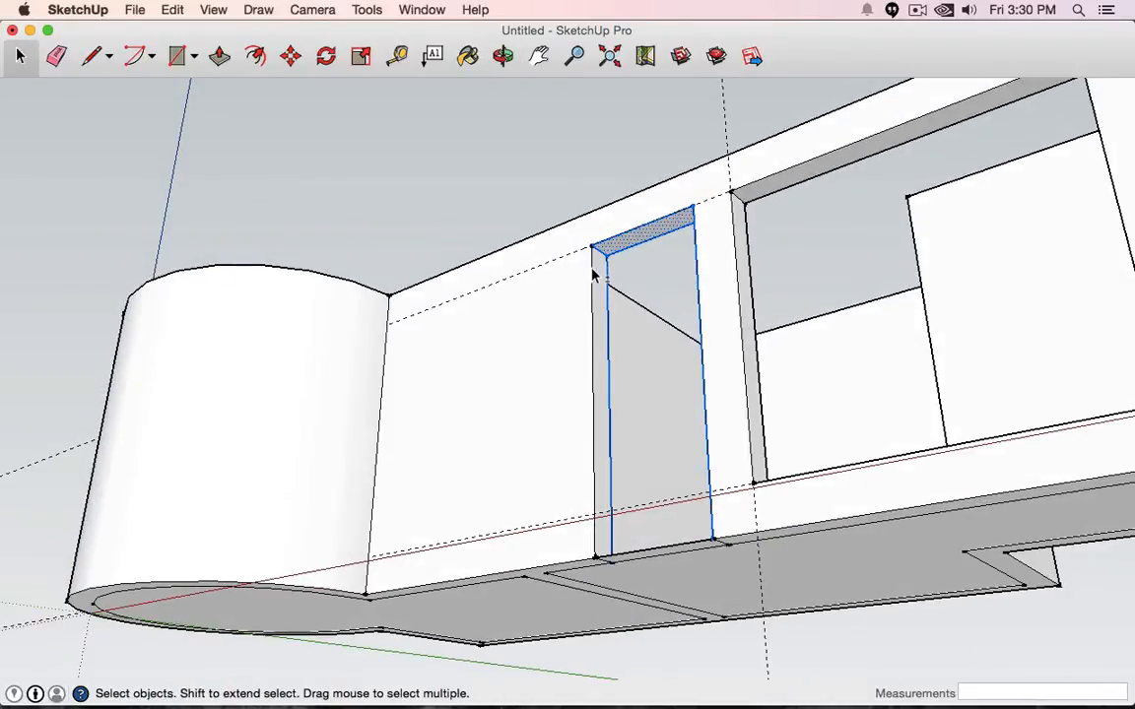
pyautogui.keyDown('shift'); pyautogui.click(593, 272); pyautogui.keyUp('shift')
pyautogui.press('Delete')
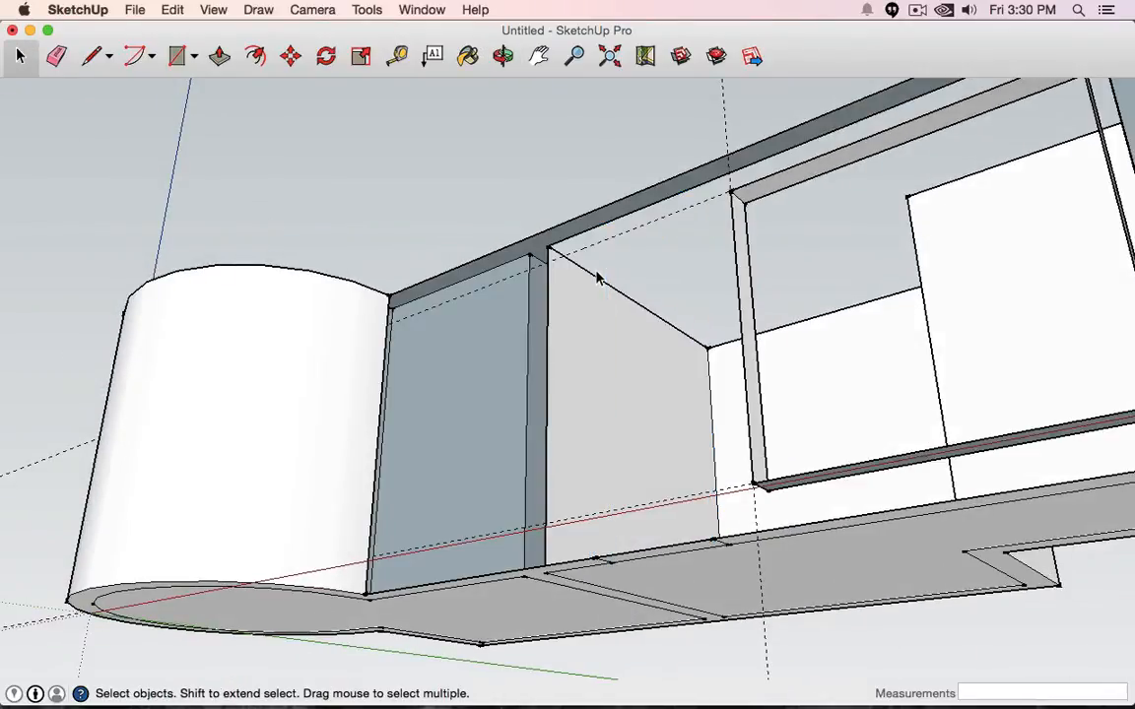
pyautogui.press('super+z')
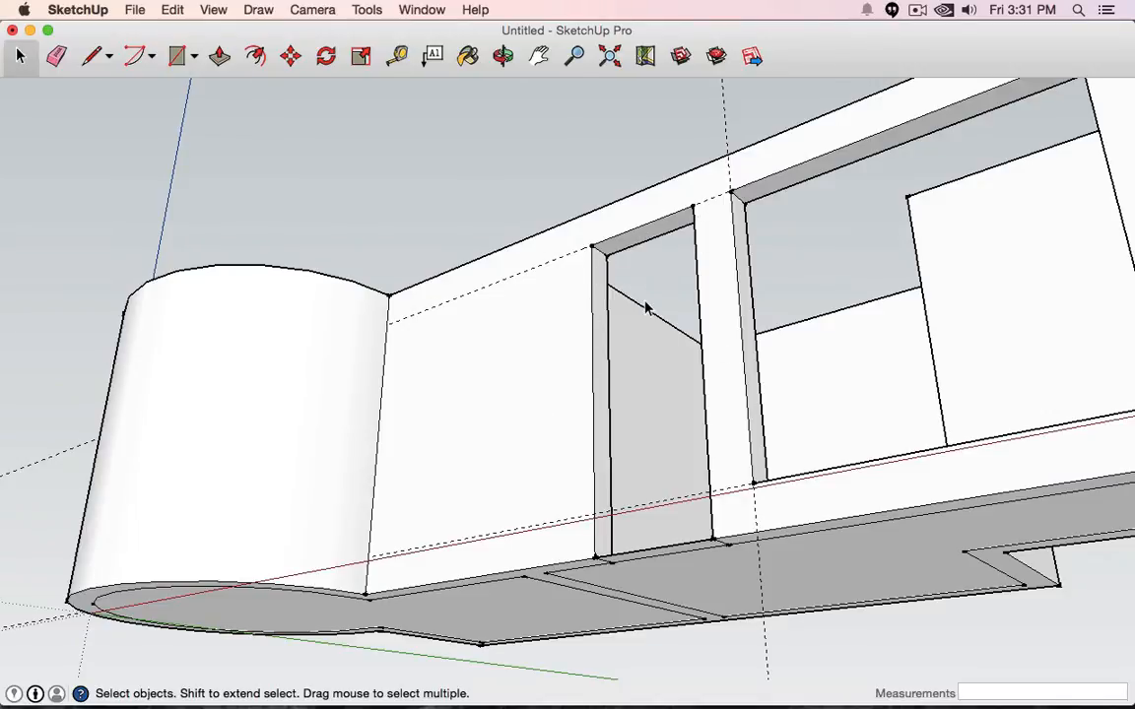
# - Place a horizontal guide 1' above the bottom edge of the long rear wall
pyautogui.scroll(-5, 646, 308)
pyautogui.moveTo(674, 316); pyautogui.dragTo(856, 285, button='middle')
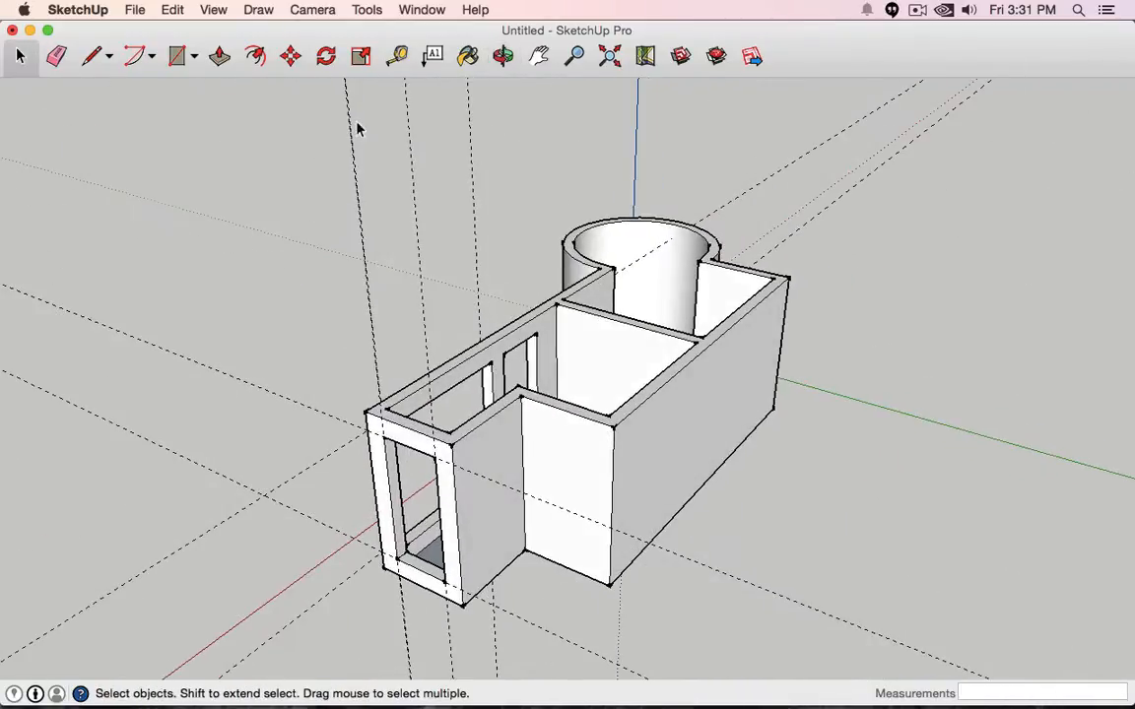
pyautogui.click(195, 57)
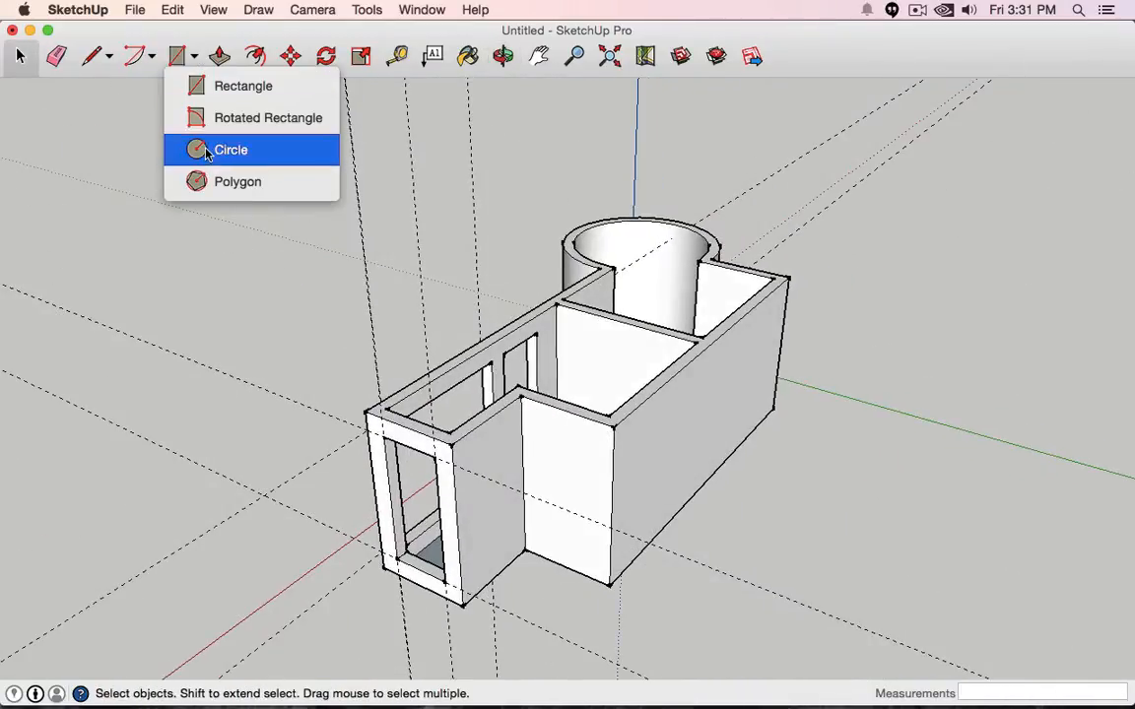
pyautogui.click(835, 203)
pyautogui.press('r')
pyautogui.moveTo(931, 259); pyautogui.dragTo(642, 174, button='middle')
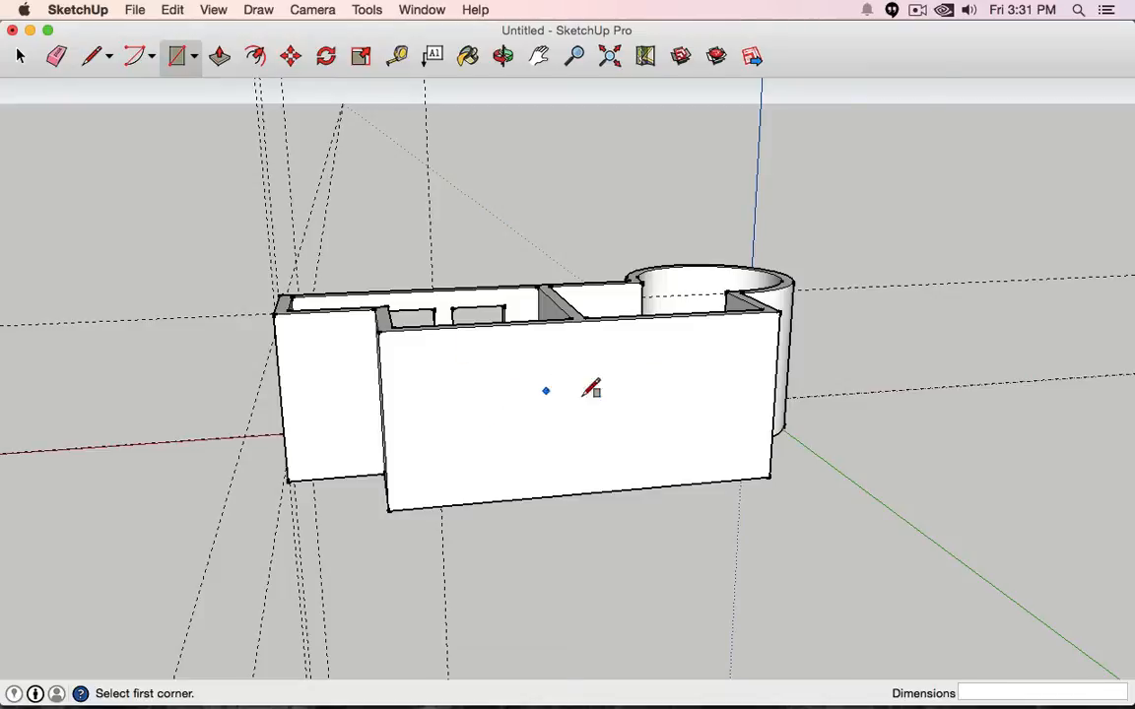
pyautogui.moveTo(941, 207); pyautogui.dragTo(1006, 146, button='middle')
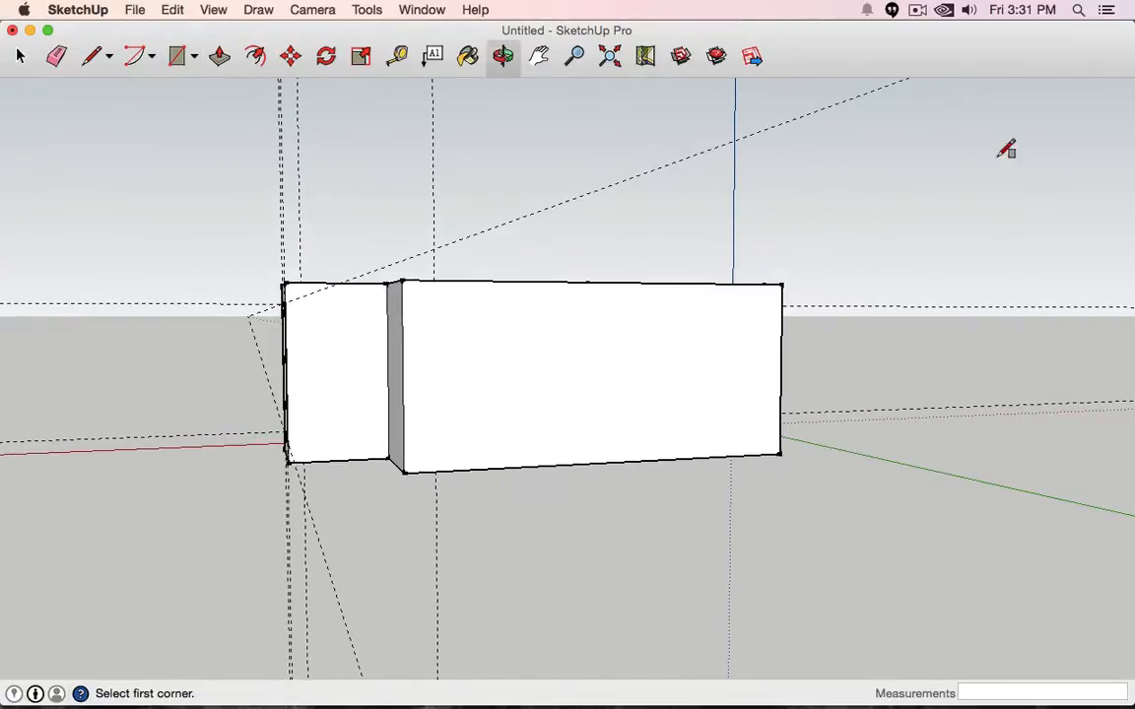
pyautogui.click(397, 56)
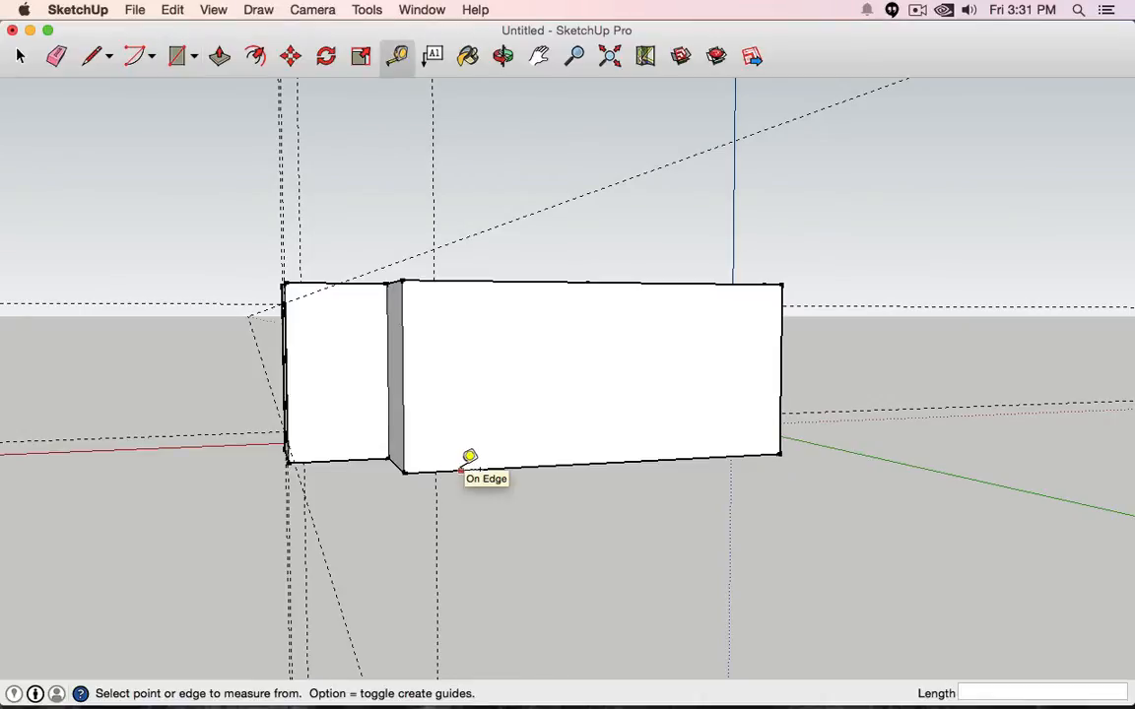
pyautogui.click(460, 470)
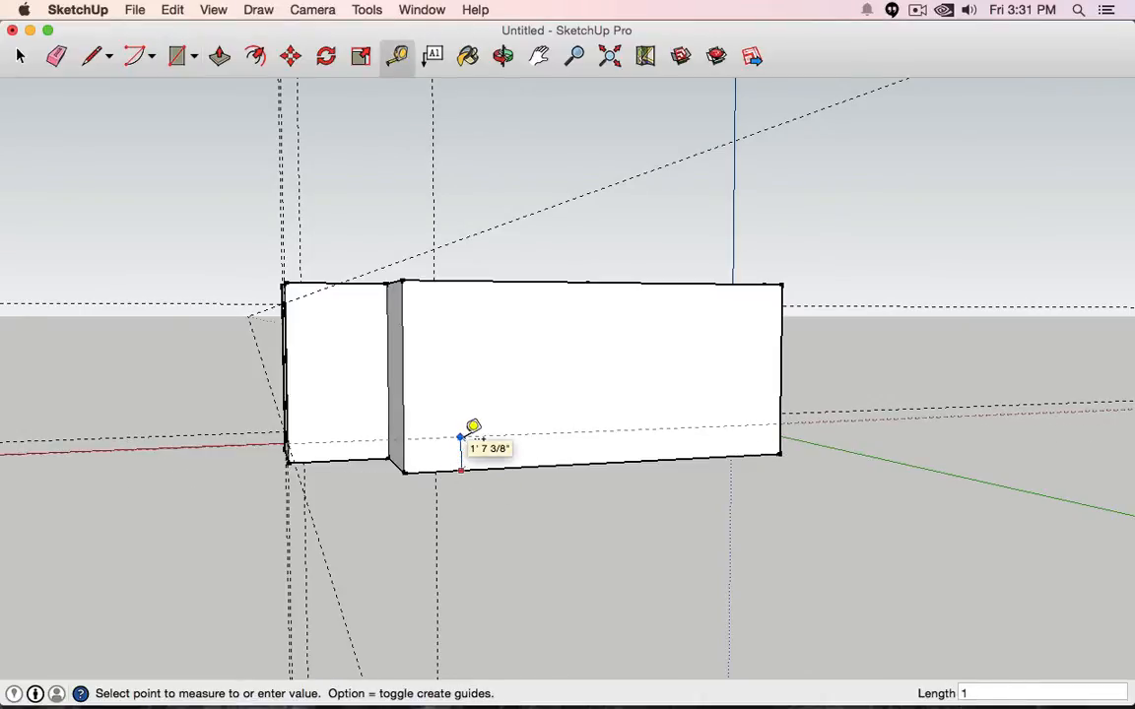
pyautogui.click(462, 435)
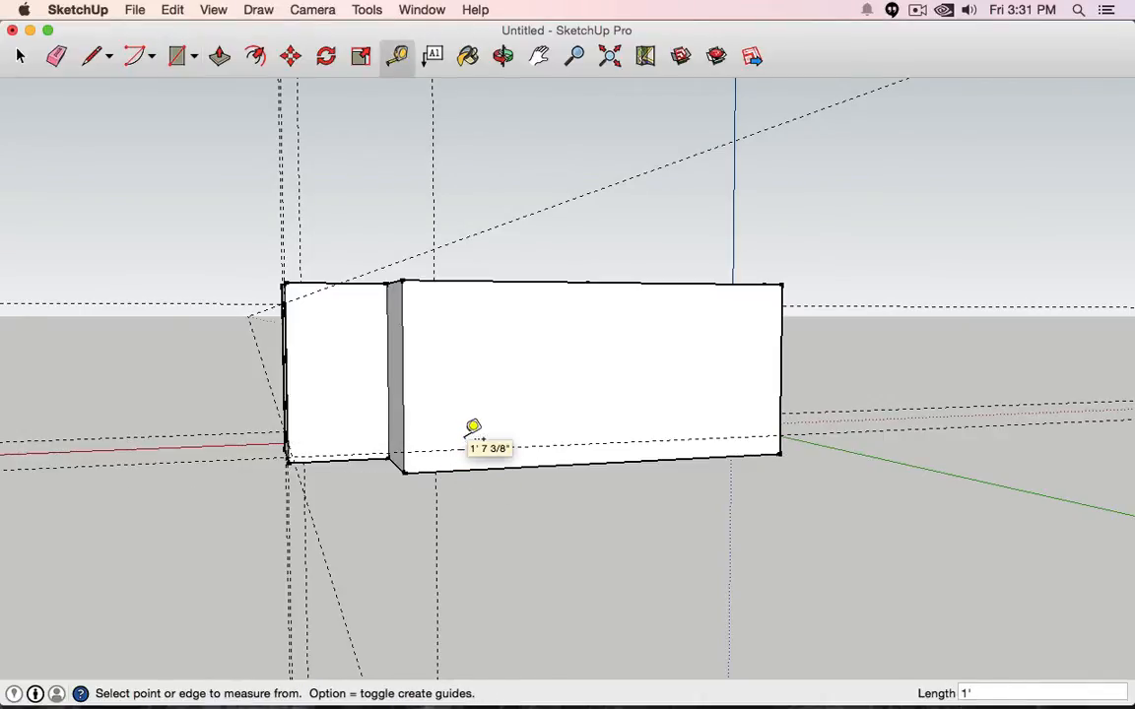
# - Lay guides along the partition wall's top edge and along the inner edge of the short side wall, extending across the rear wall
pyautogui.click(178, 57)
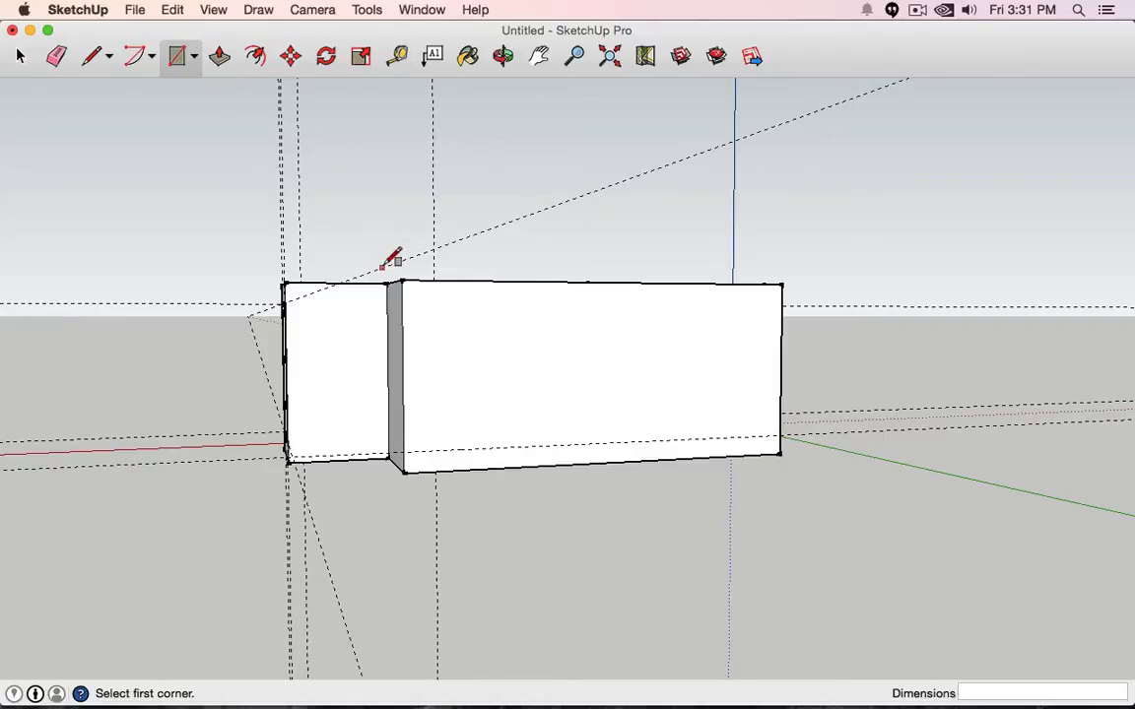
pyautogui.moveTo(453, 344); pyautogui.dragTo(443, 476, button='middle')
pyautogui.moveTo(588, 269); pyautogui.dragTo(382, 406, button='middle')
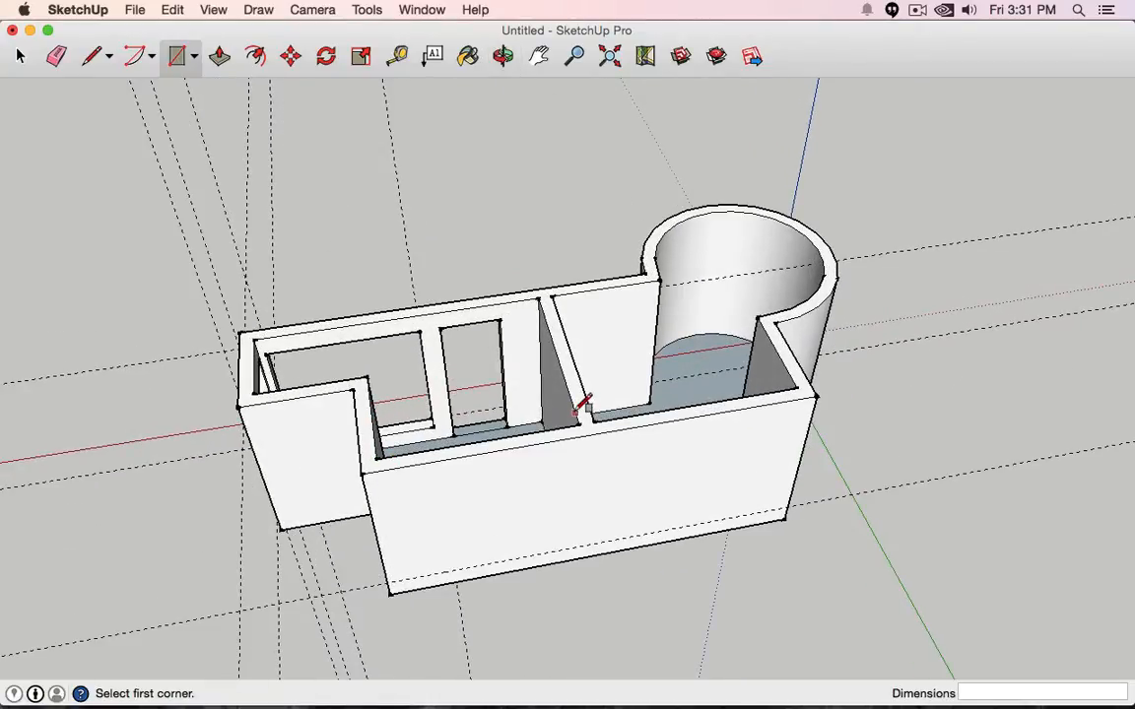
pyautogui.click(397, 56)
pyautogui.moveTo(381, 436); pyautogui.dragTo(786, 511, button='middle')
pyautogui.click(698, 350)
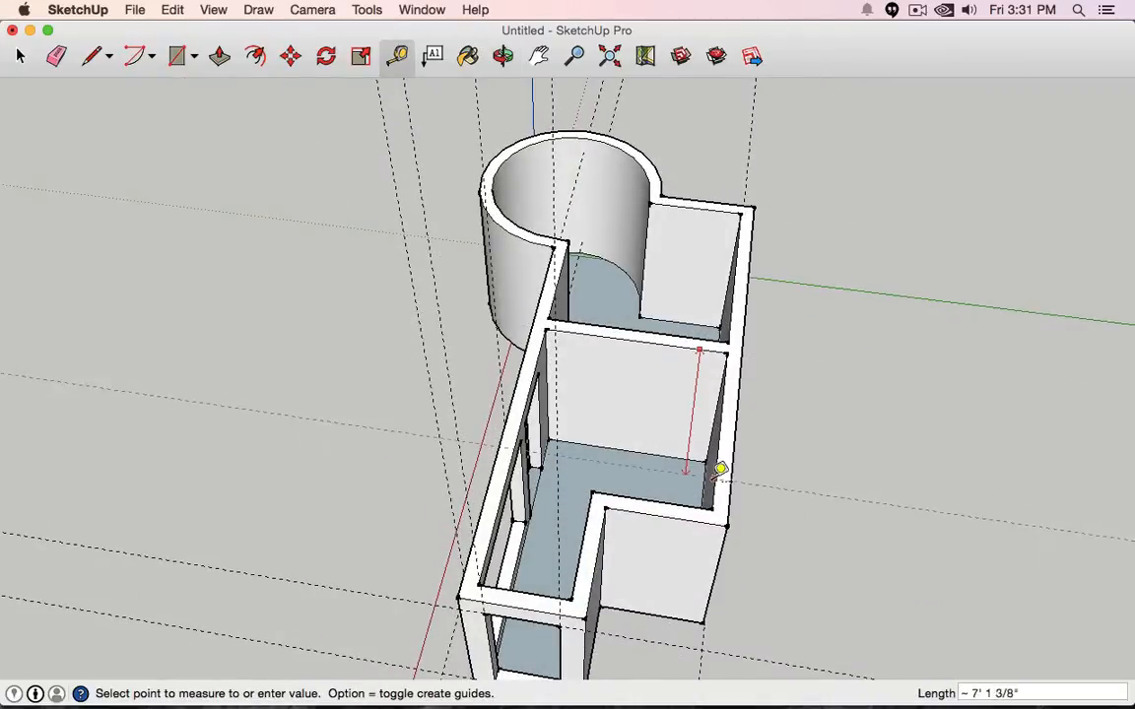
pyautogui.click(726, 341)
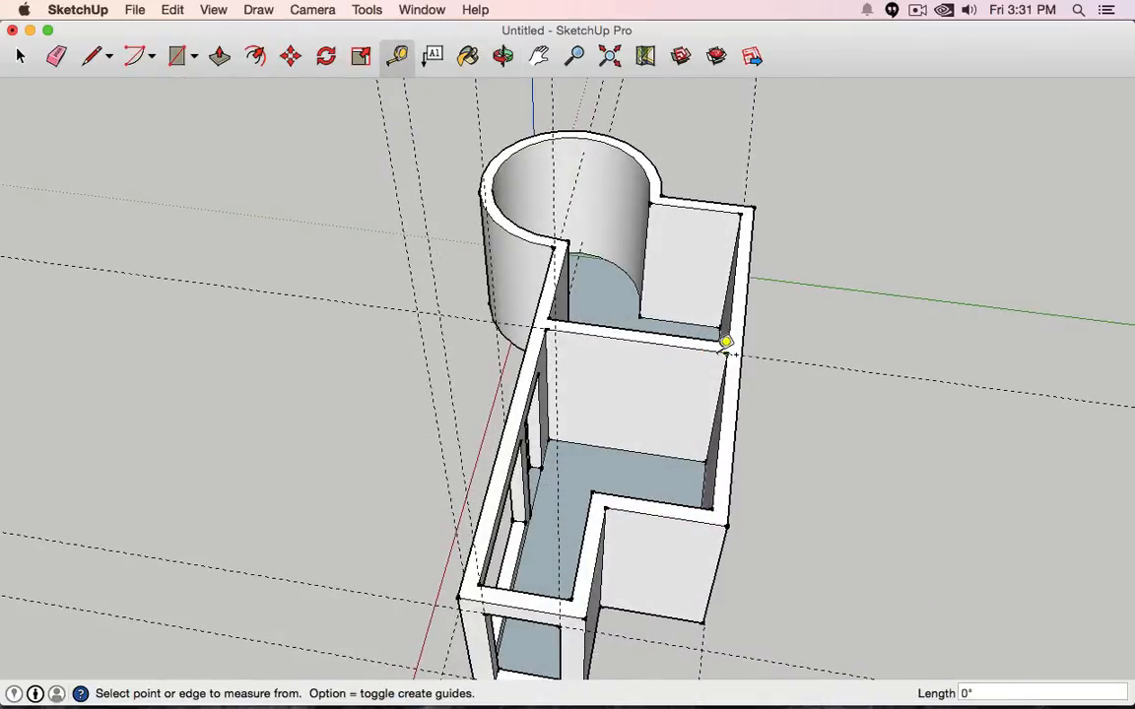
pyautogui.click(684, 494)
pyautogui.click(701, 505)
# - Add vertical guides on the rear wall, one 8" in from the outer corner and one in line with the partition wall
pyautogui.moveTo(816, 390); pyautogui.dragTo(495, 473, button='middle')
pyautogui.click(495, 474)
pyautogui.click(512, 446)
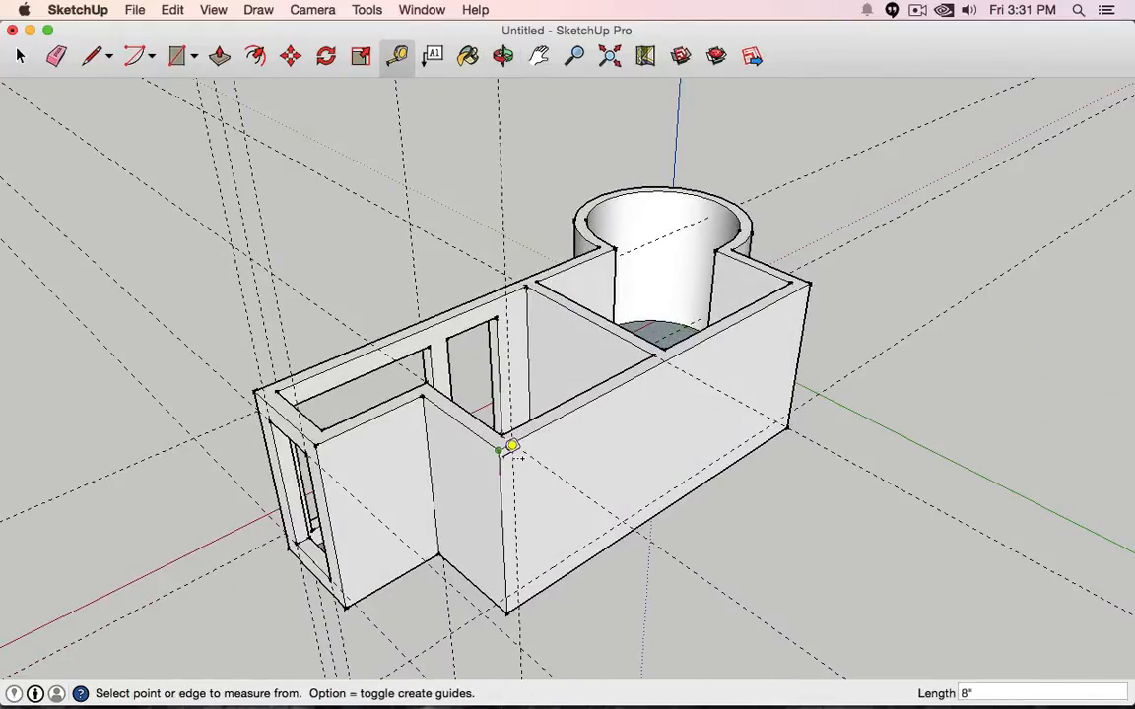
pyautogui.click(507, 465)
pyautogui.click(668, 357)
# - Add guides 1' from the corner and partition vertical guides, and a horizontal guide 1' below the rear wall's top edge
pyautogui.click(514, 500)
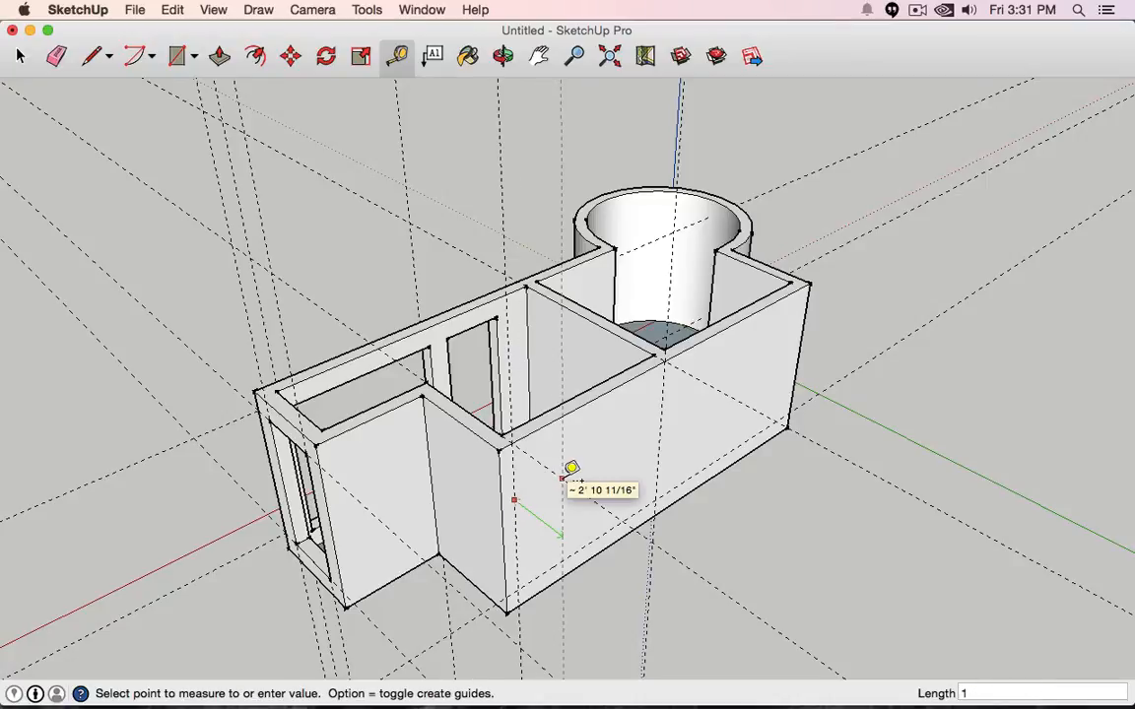
pyautogui.write("1'")
pyautogui.press('Return')
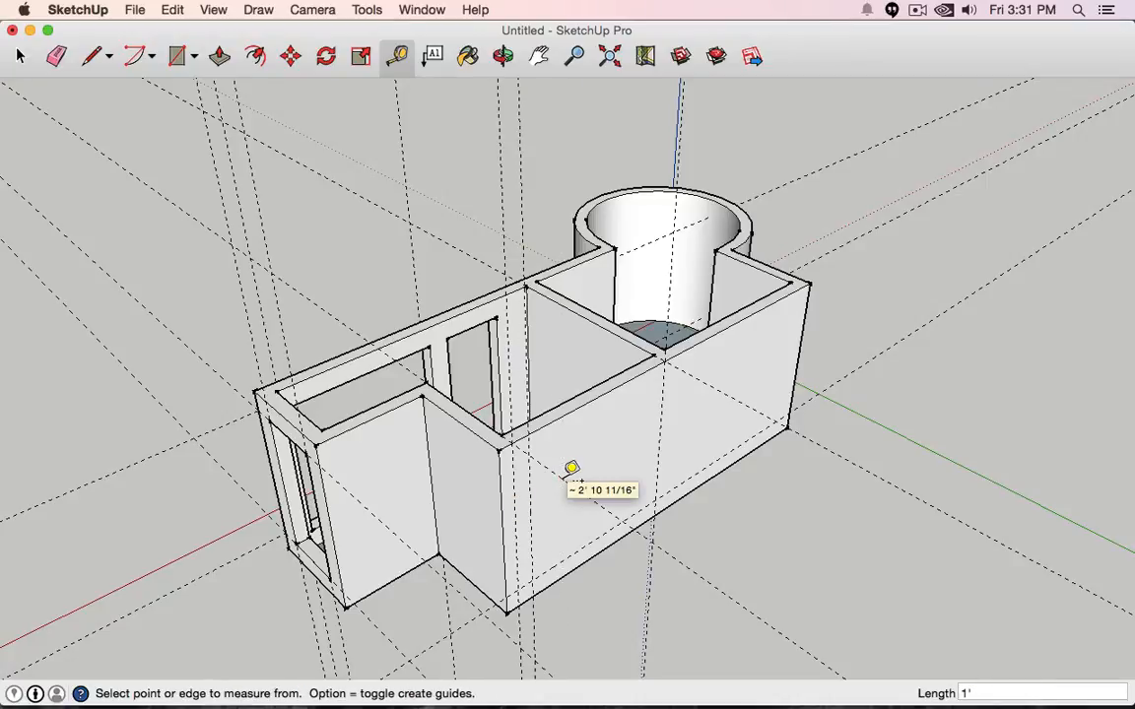
pyautogui.click(660, 397)
pyautogui.write("1'")
pyautogui.press('Return')
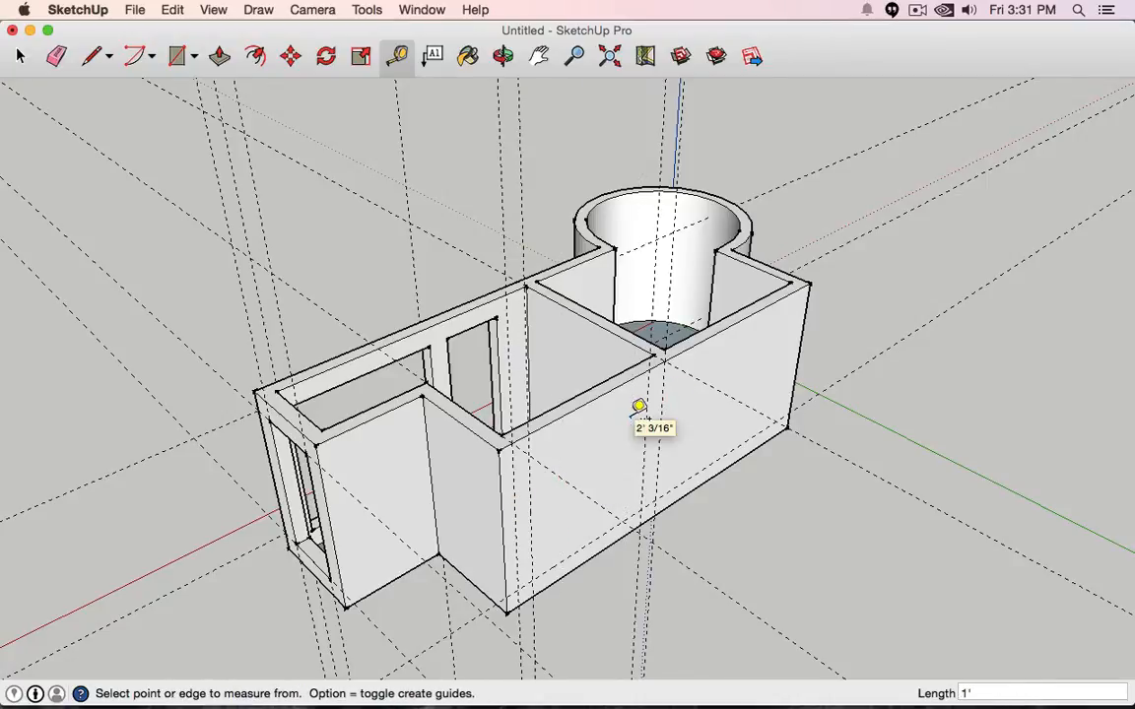
pyautogui.click(599, 396)
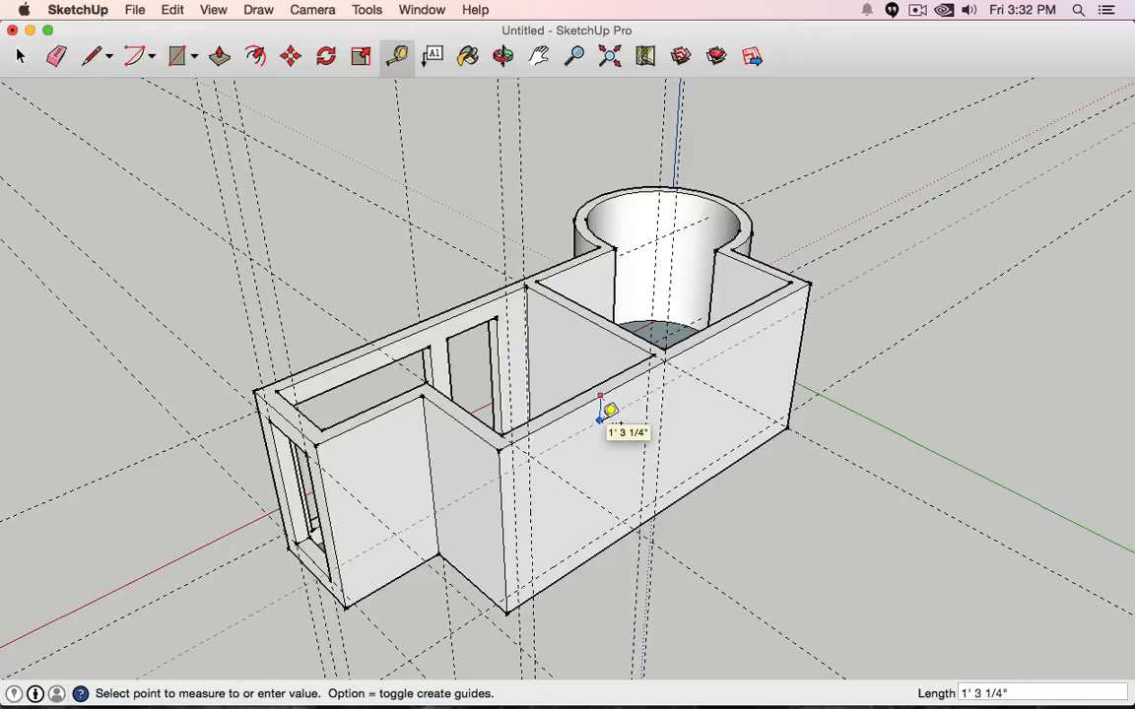
pyautogui.press('Return')
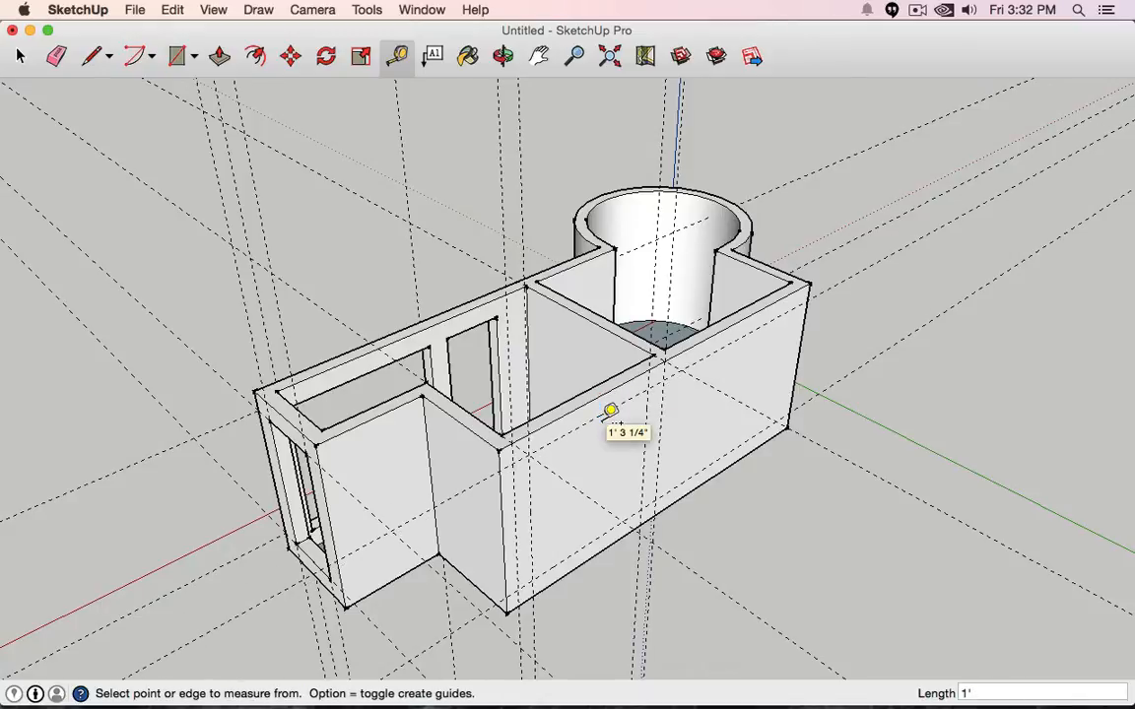
# - Place another vertical guide on the rear wall's face, 1' in from the guide marking the inner corner
pyautogui.moveTo(730, 497); pyautogui.dragTo(582, 493, button='middle')
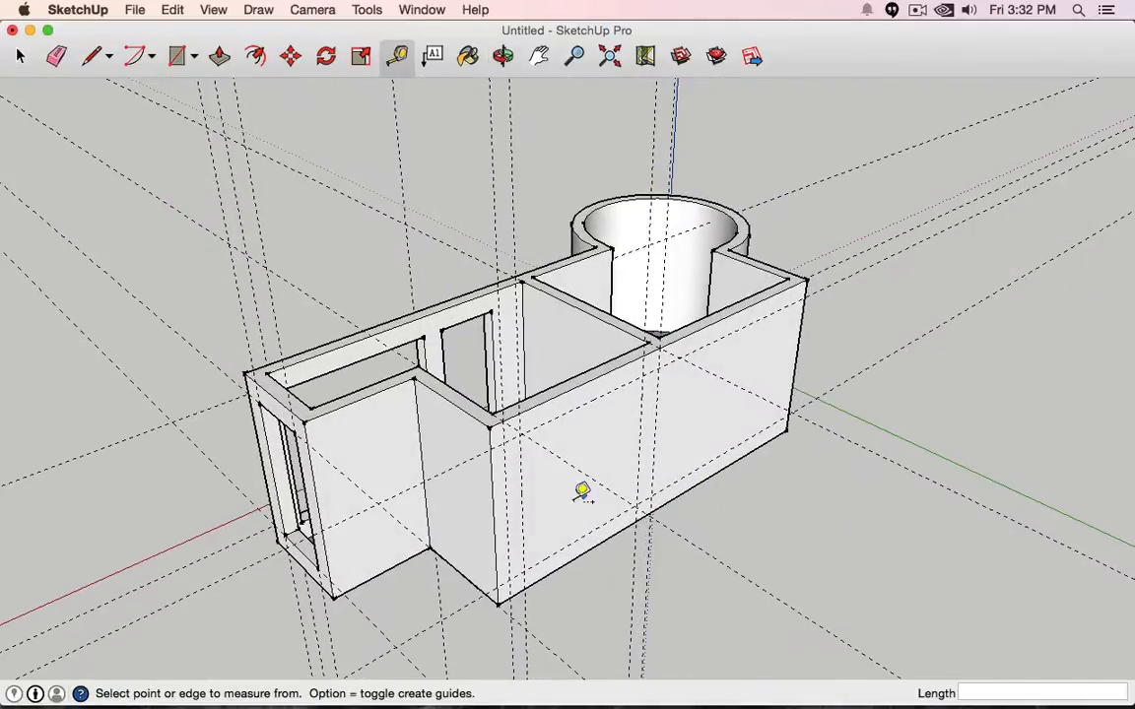
pyautogui.click(20, 59)
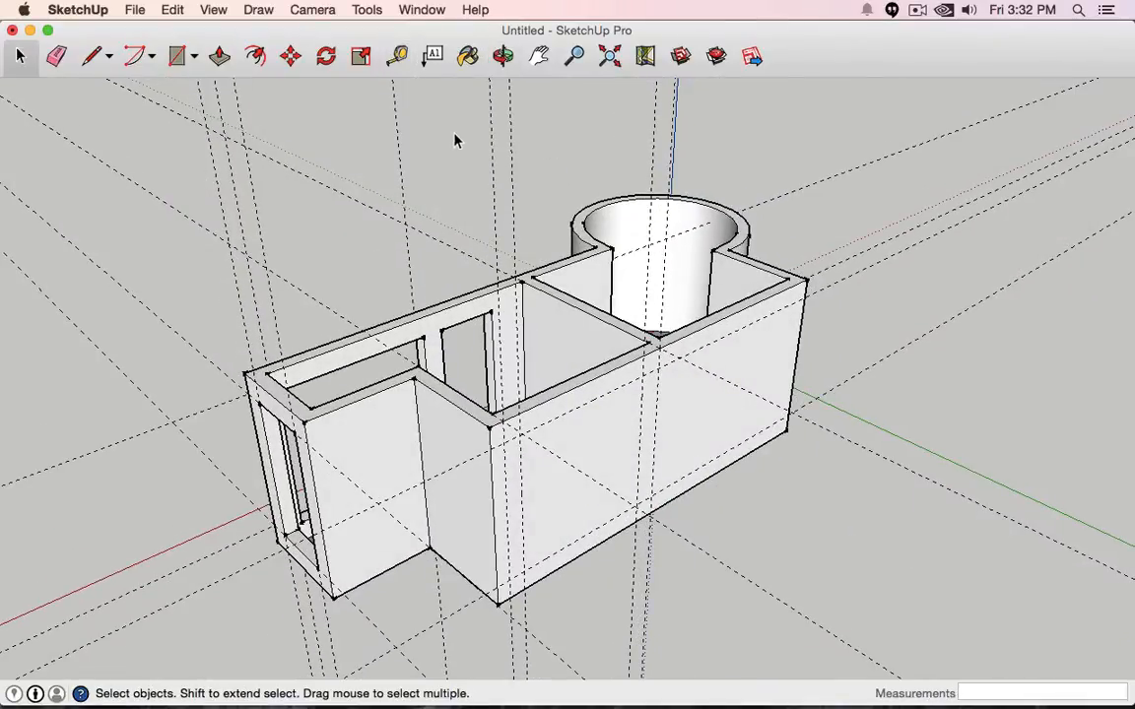
pyautogui.moveTo(490, 261)
pyautogui.mouseDown(button='middle')
pyautogui.moveTo(493, 297)
pyautogui.moveTo(382, 278)
pyautogui.moveTo(501, 276)
pyautogui.mouseUp(button='middle')
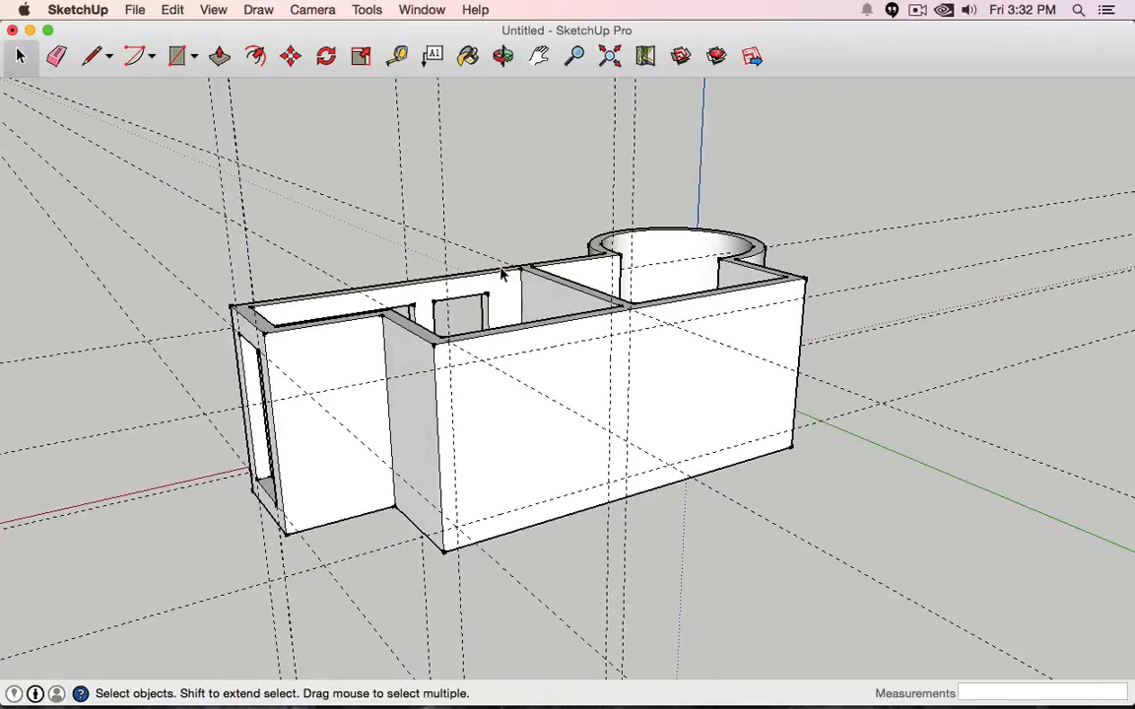
pyautogui.click(397, 56)
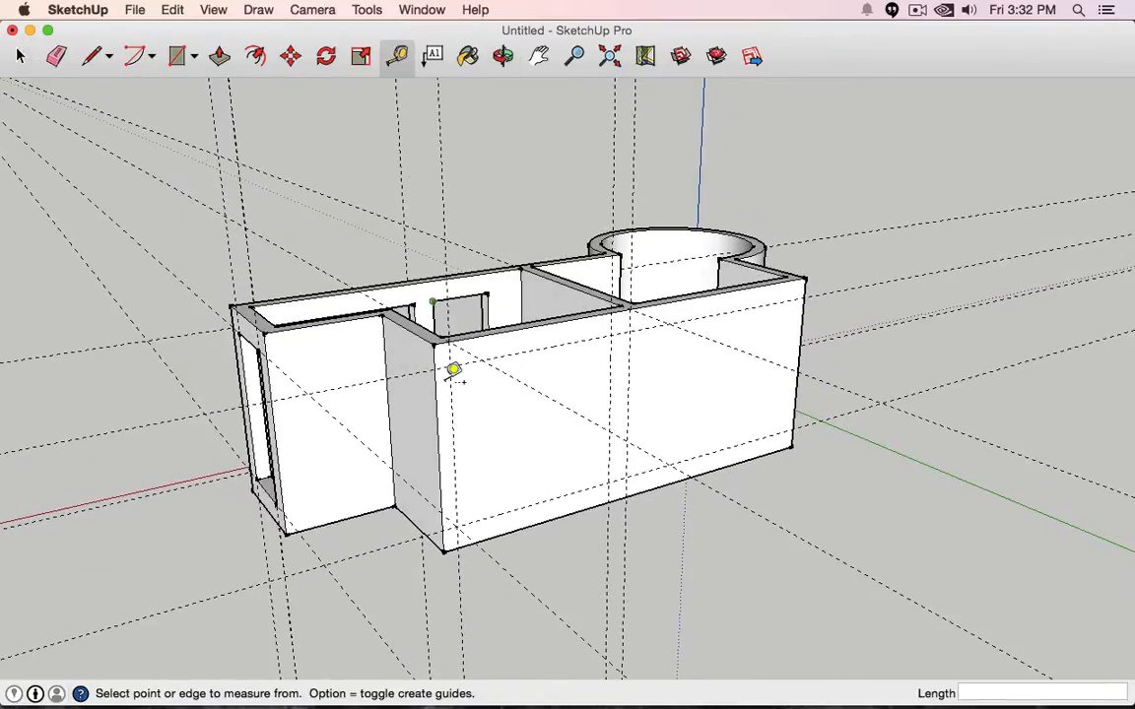
pyautogui.click(452, 428)
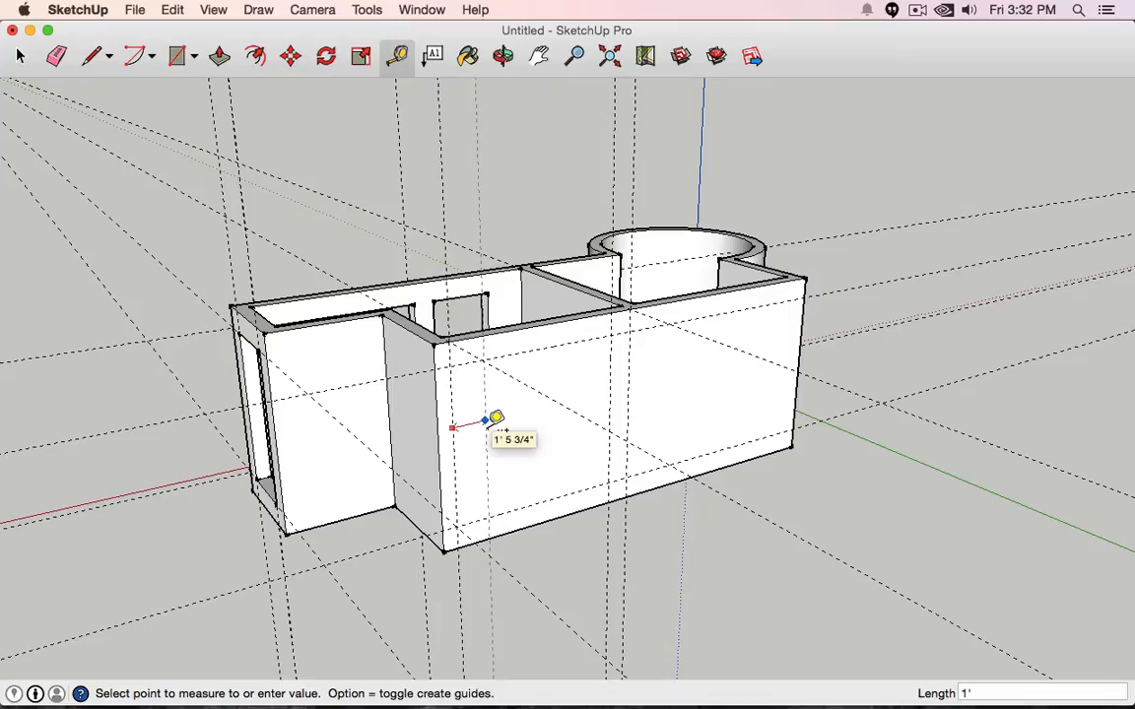
pyautogui.click(496, 417)
# - Draw a 7' by 6' 8" rectangle on the rear wall between the guide intersections
pyautogui.moveTo(498, 422); pyautogui.dragTo(391, 212, button='middle')
pyautogui.click(177, 56)
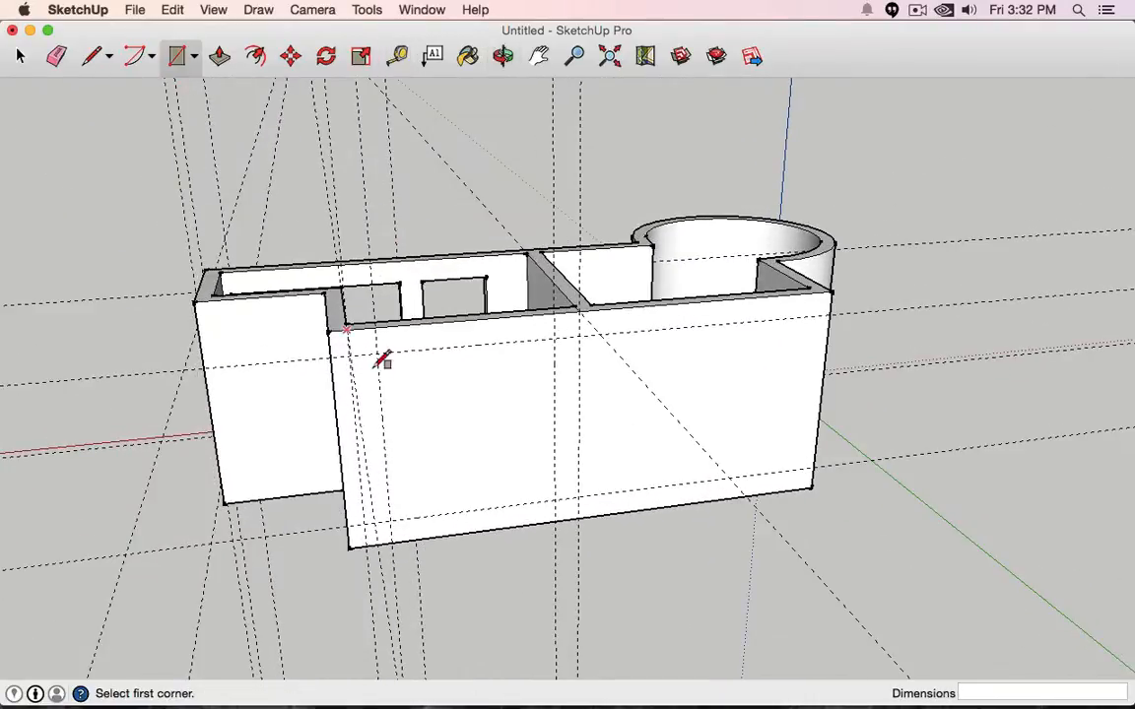
pyautogui.click(389, 521)
pyautogui.click(554, 338)
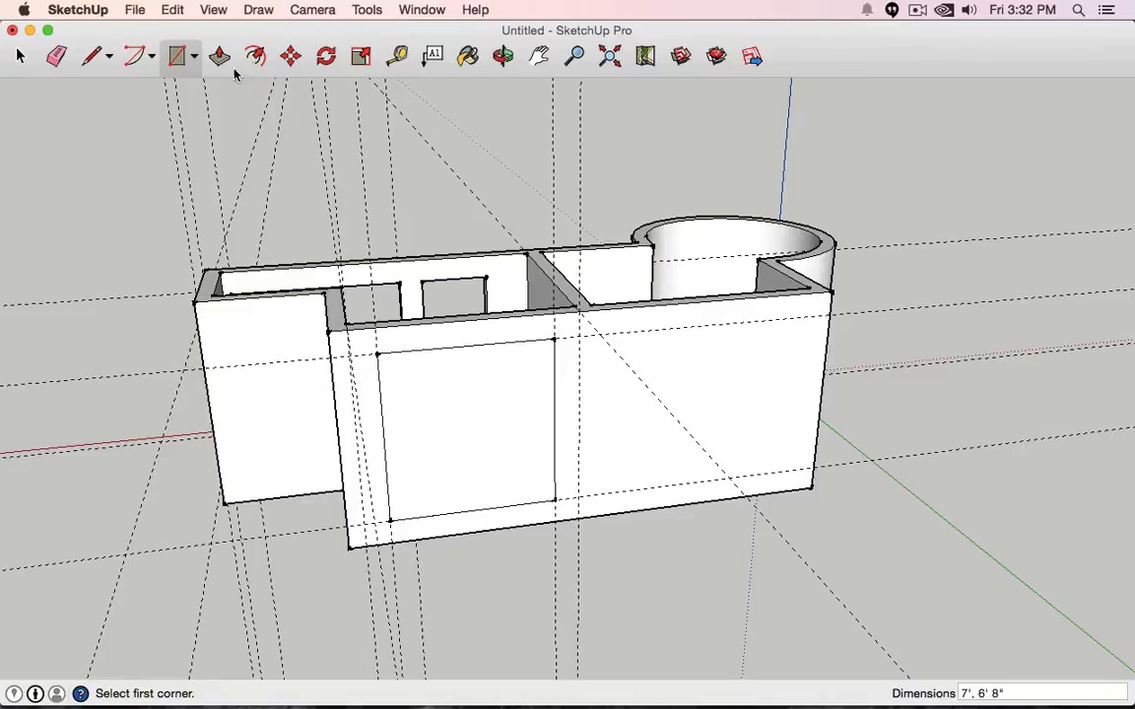
pyautogui.click(397, 56)
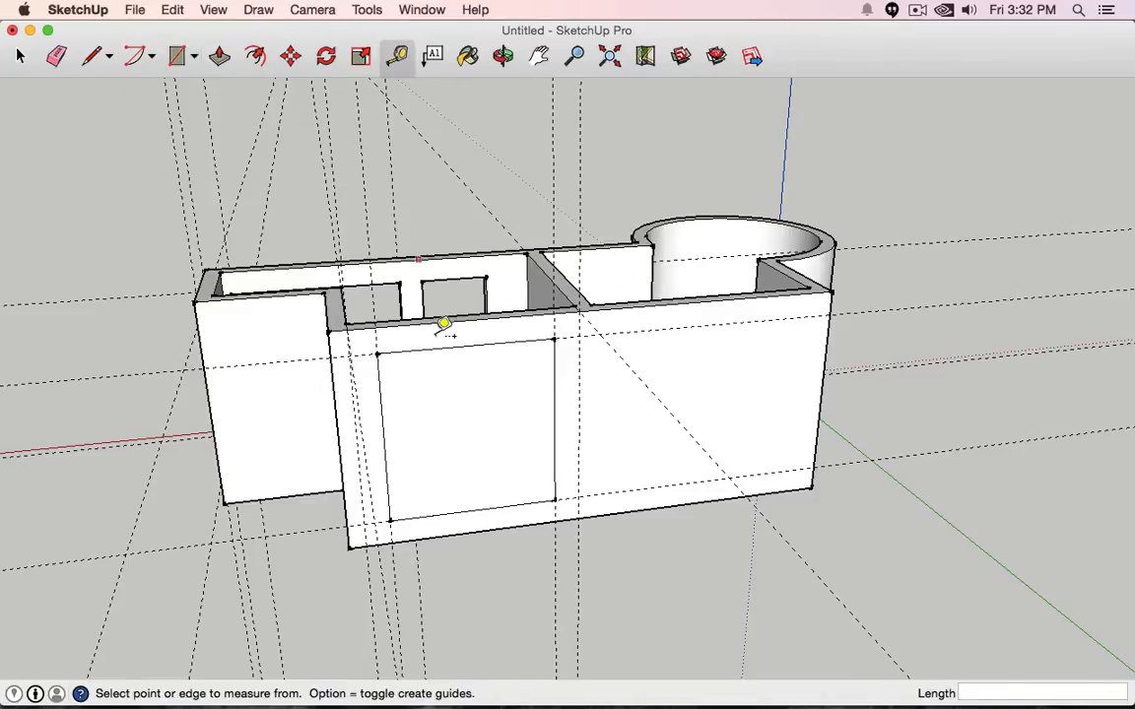
pyautogui.click(443, 347)
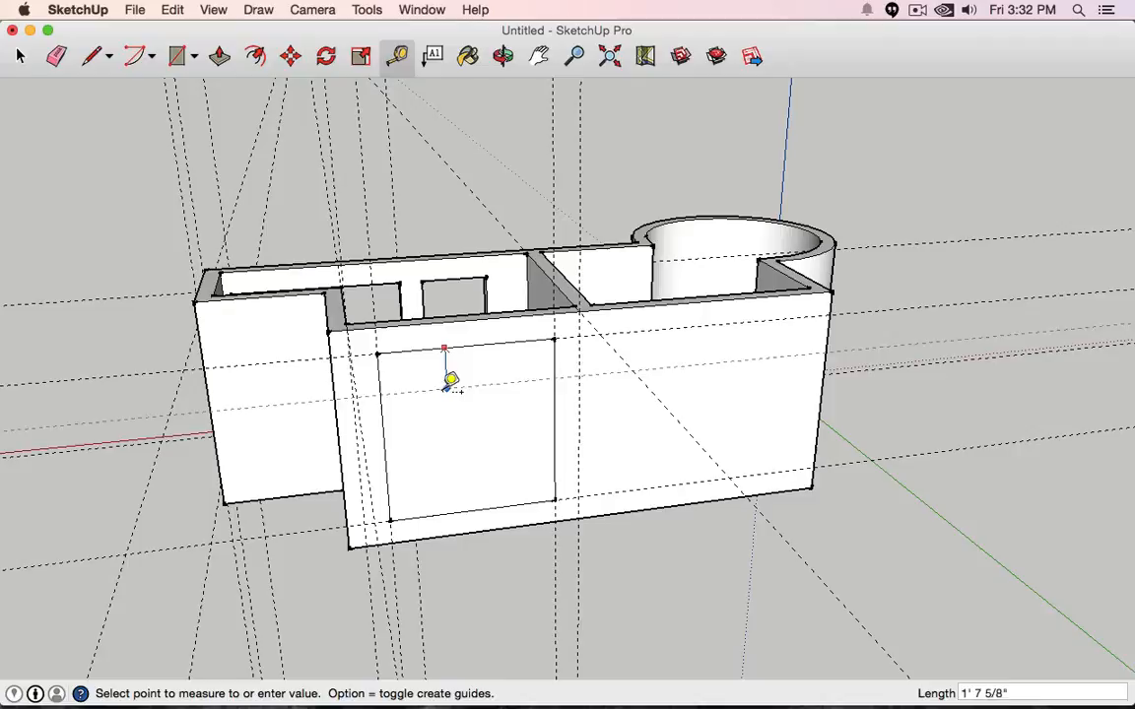
pyautogui.click(467, 435)
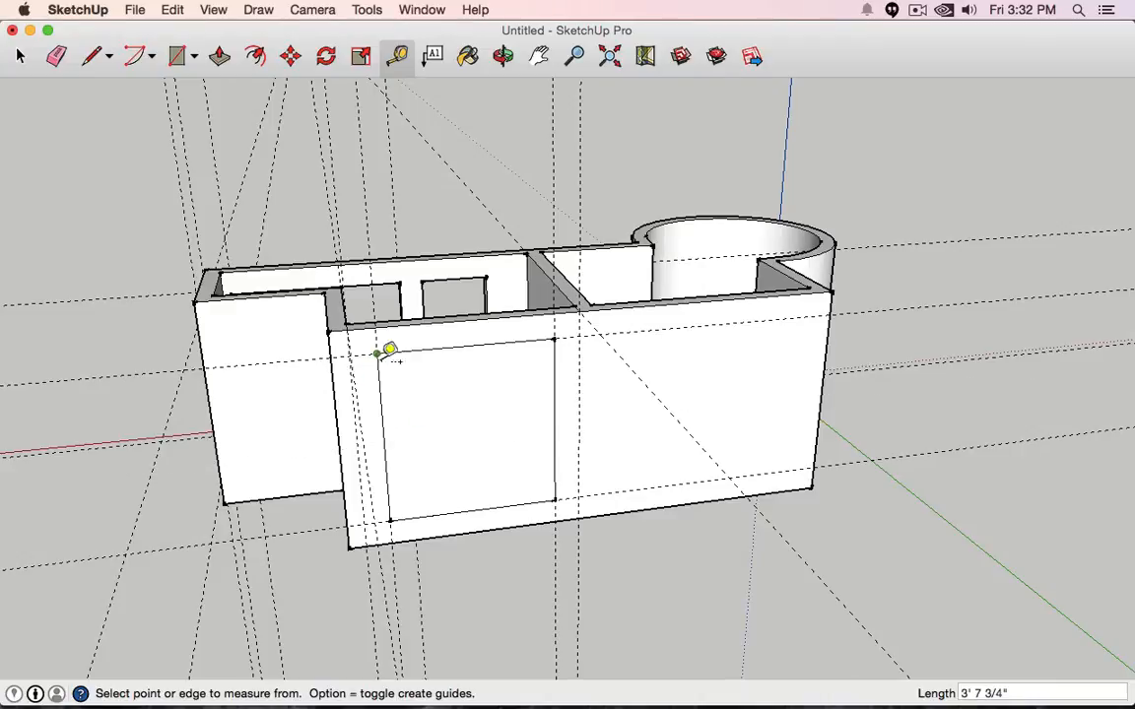
# - Draw a diagonal line across the rear wall's rectangle from its upper-left corner to its lower-right corner
pyautogui.click(95, 56)
pyautogui.click(377, 354)
pyautogui.click(554, 500)
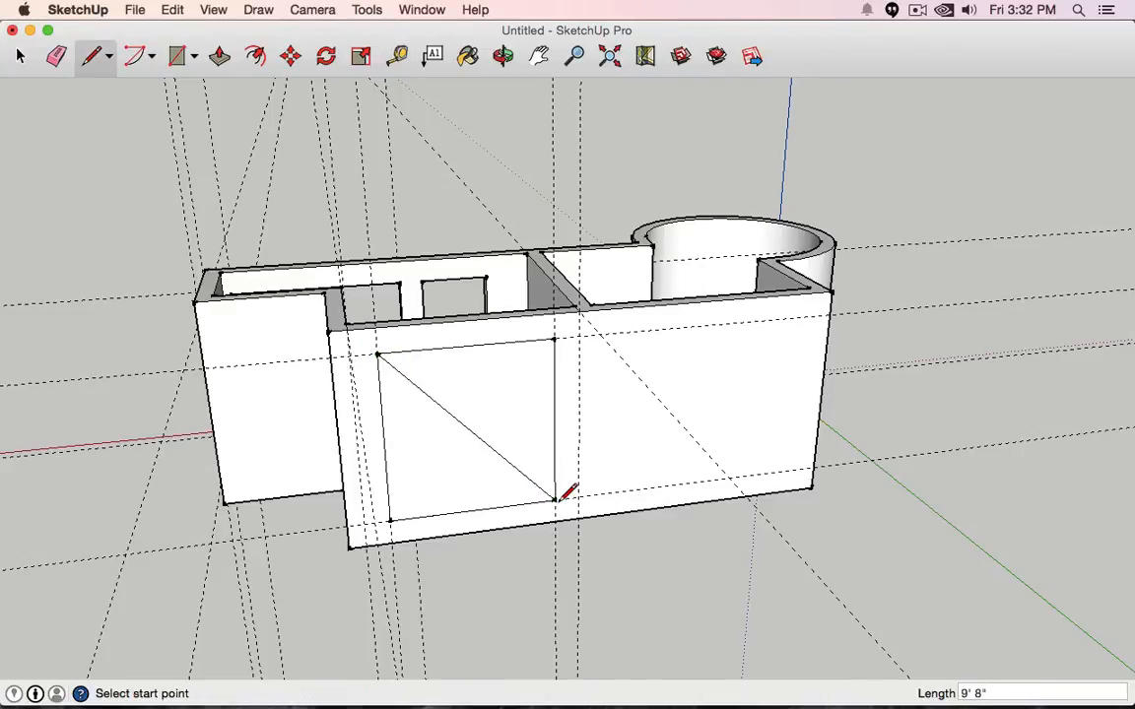
# - Add the second diagonal, a vertical line from the centre to the top-edge midpoint, and a horizontal midline to the rear-wall rectangle
pyautogui.click(555, 338)
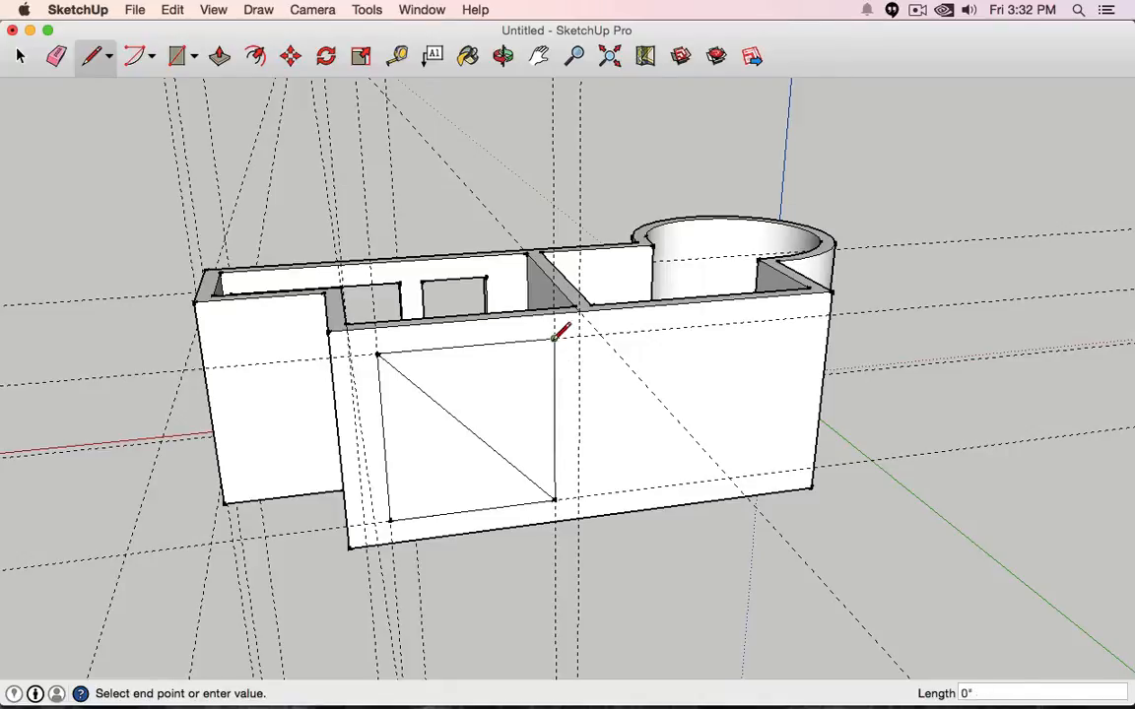
pyautogui.click(390, 519)
pyautogui.click(471, 429)
pyautogui.click(468, 346)
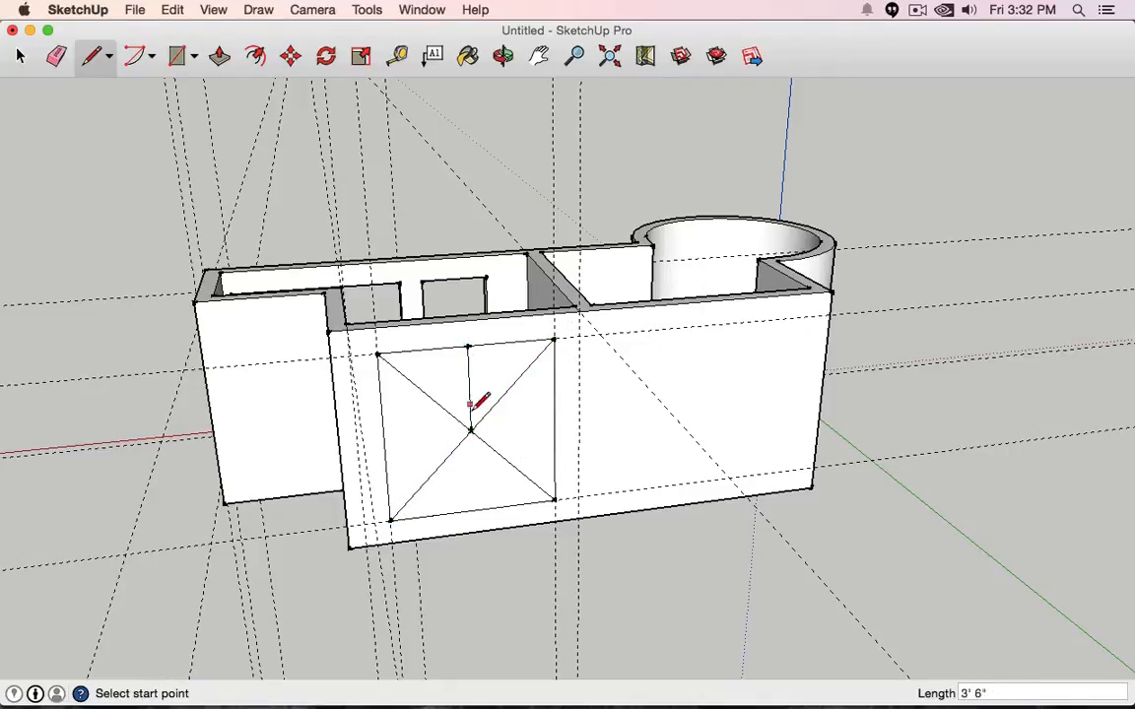
pyautogui.click(384, 439)
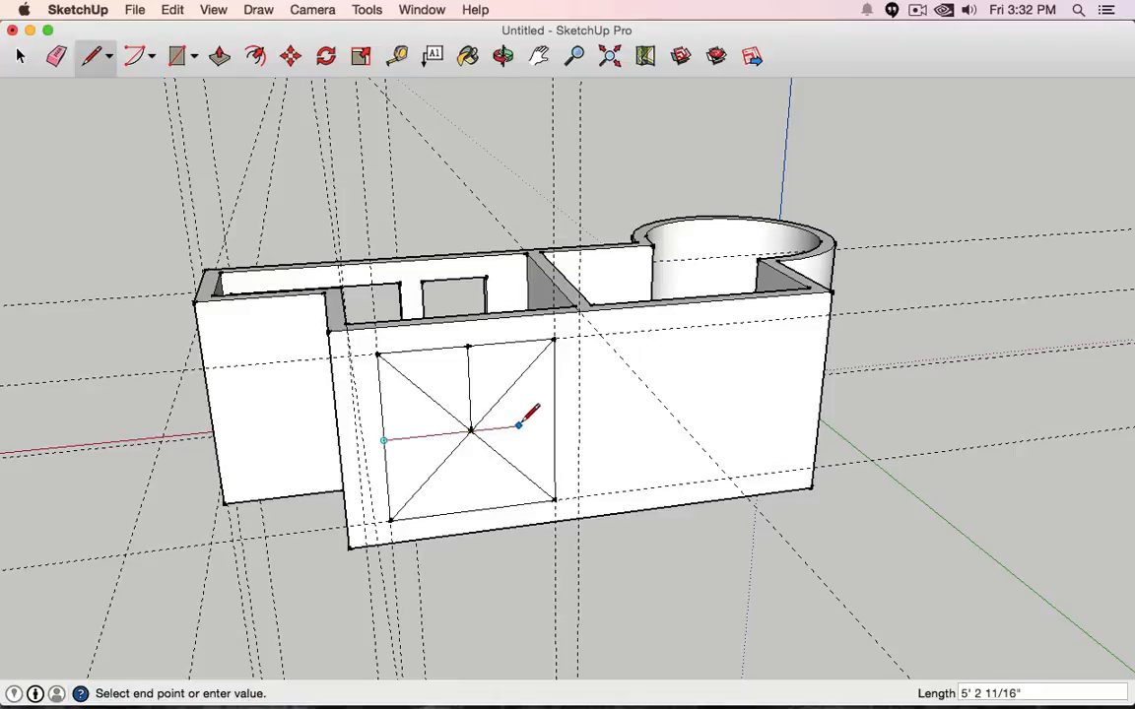
pyautogui.click(555, 423)
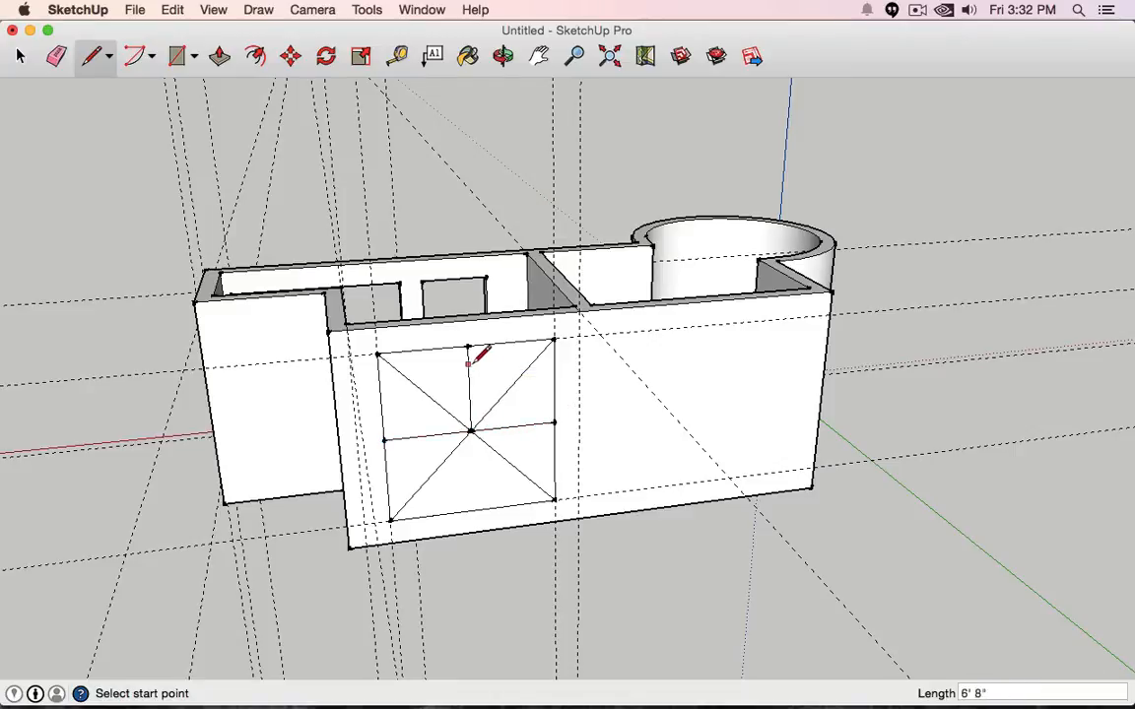
# - Erase both diagonals and the horizontal midline inside the rear-wall rectangle, keeping the upper vertical centre line
pyautogui.click(21, 55)
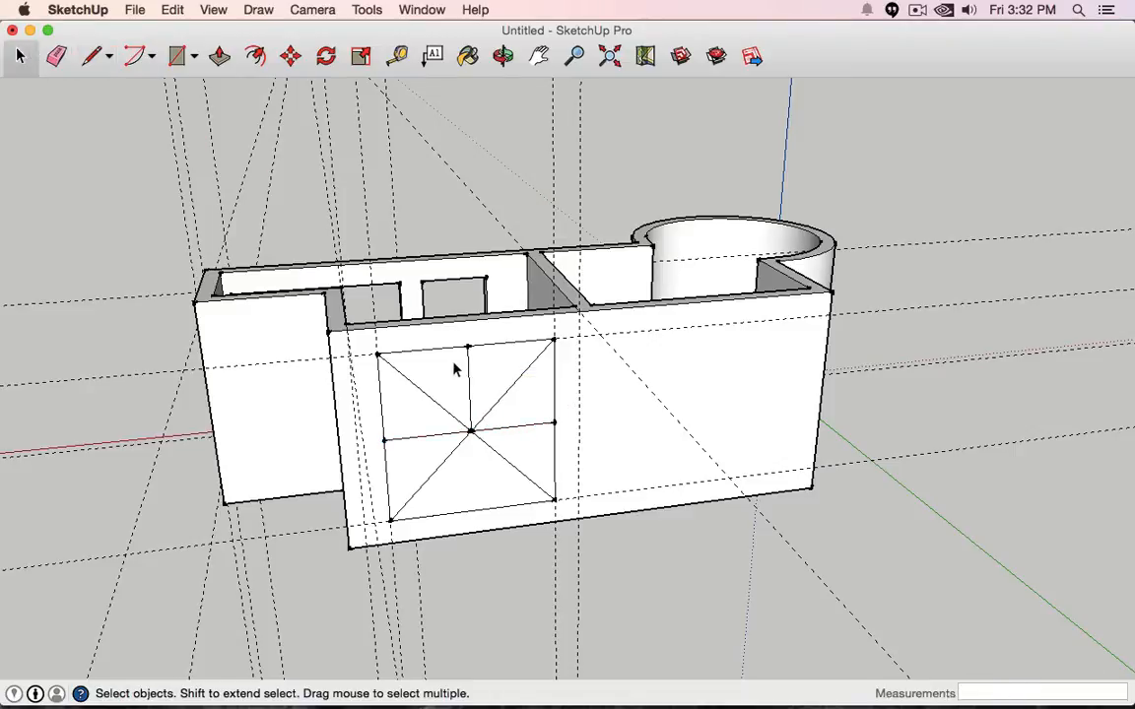
pyautogui.click(447, 429)
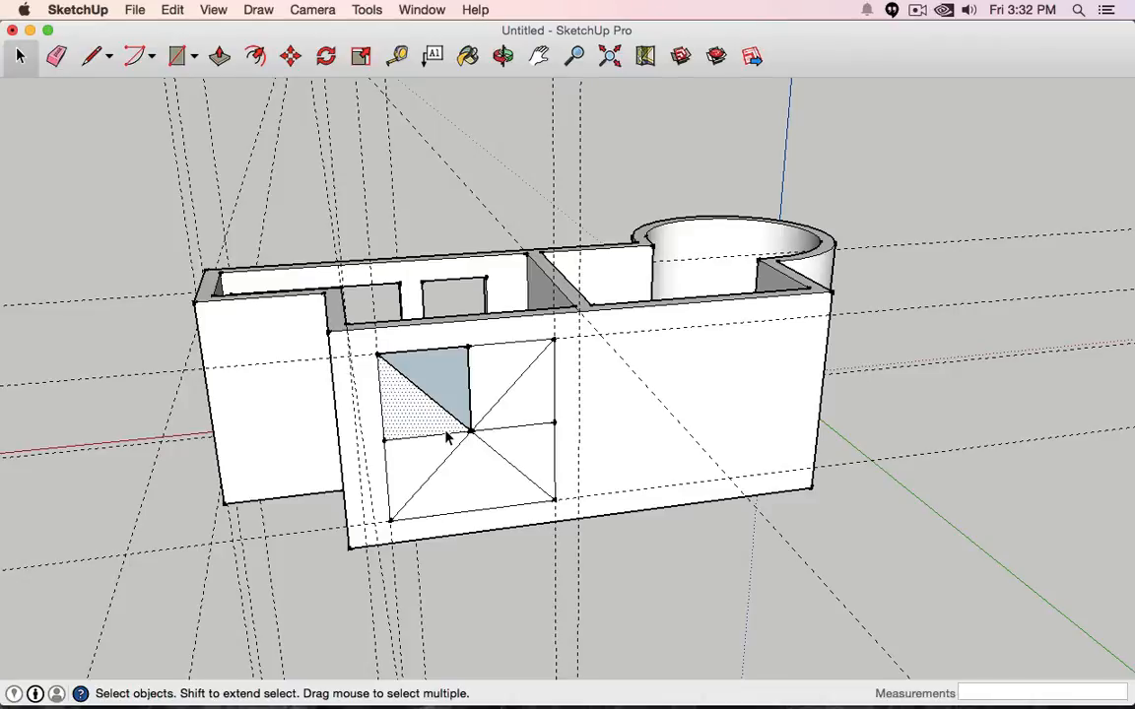
pyautogui.click(429, 393)
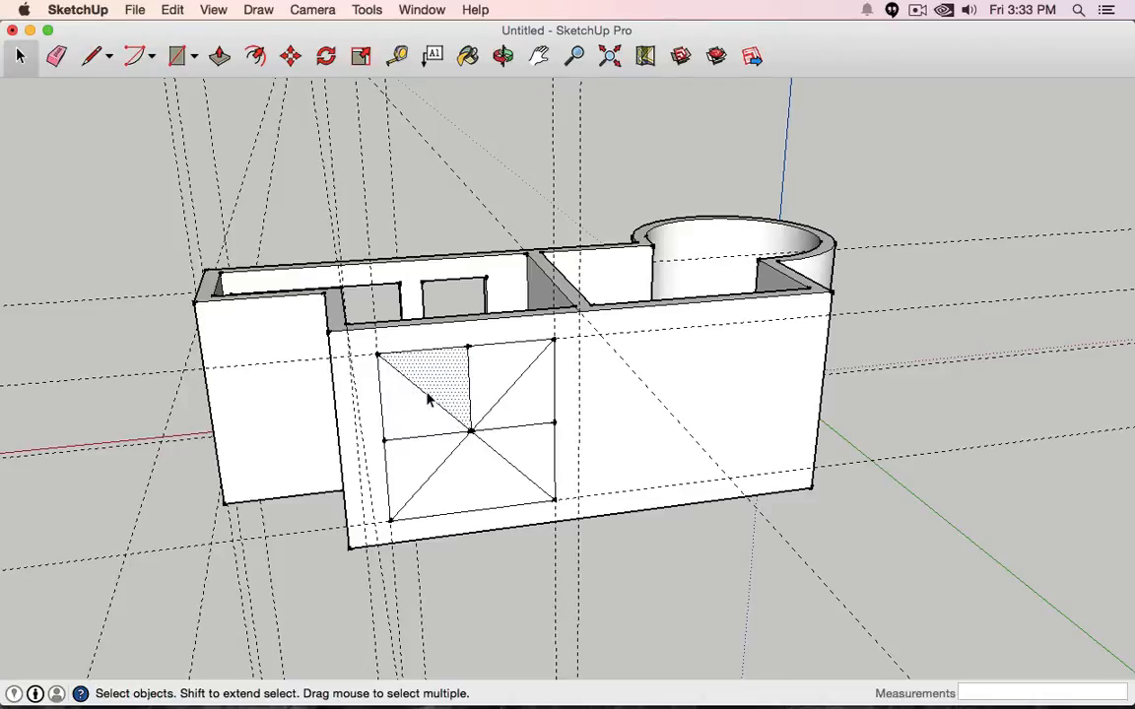
pyautogui.click(424, 392)
pyautogui.press('Delete')
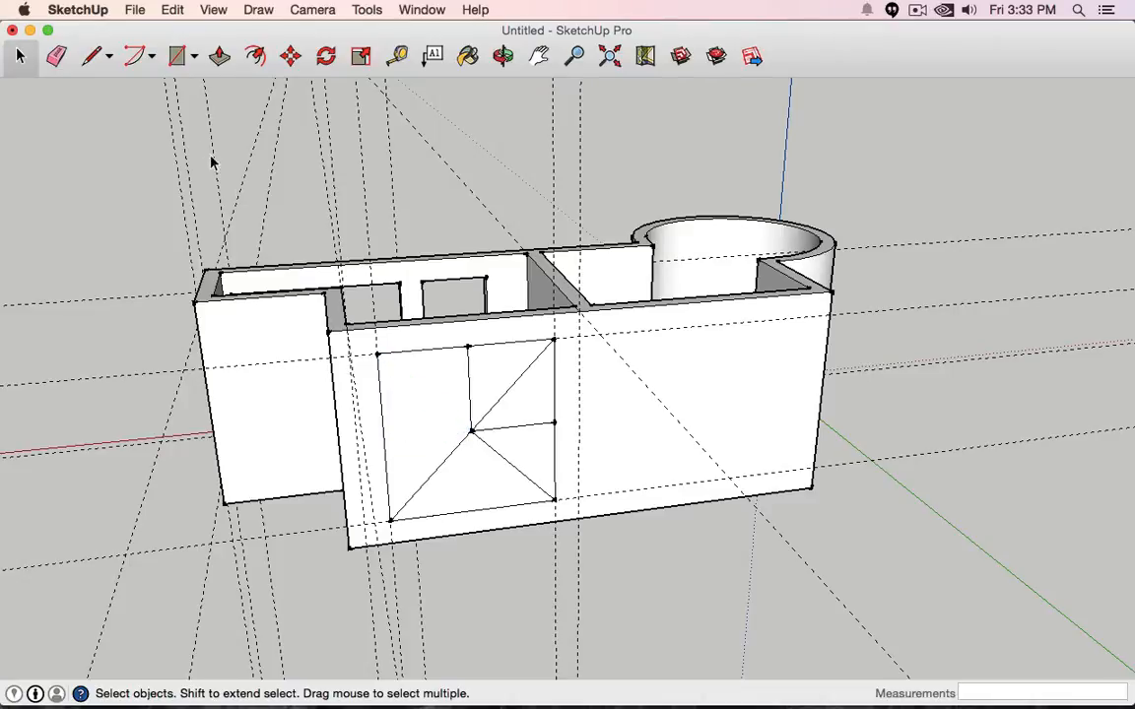
pyautogui.click(65, 60)
pyautogui.moveTo(434, 452)
pyautogui.mouseDown()
pyautogui.moveTo(505, 421)
pyautogui.moveTo(504, 379)
pyautogui.mouseUp()
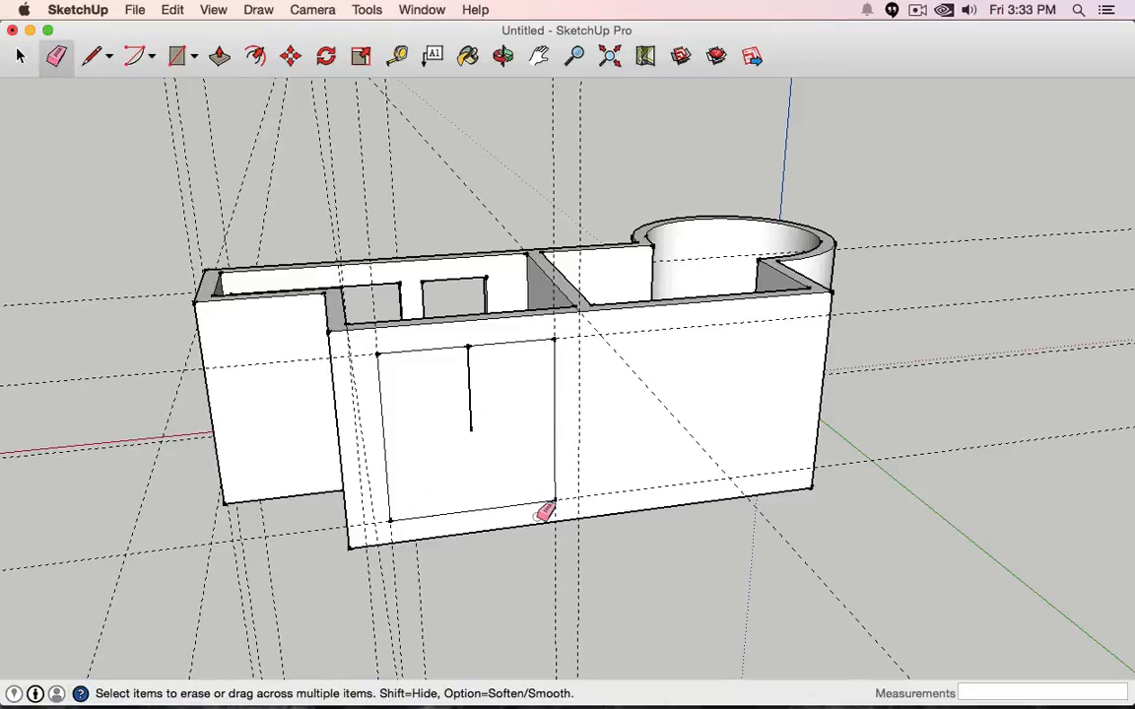
# - Try a 2 Point Arc between the rectangle's side midpoints with a 3' 4" upward bulge, and undo it
pyautogui.click(153, 57)
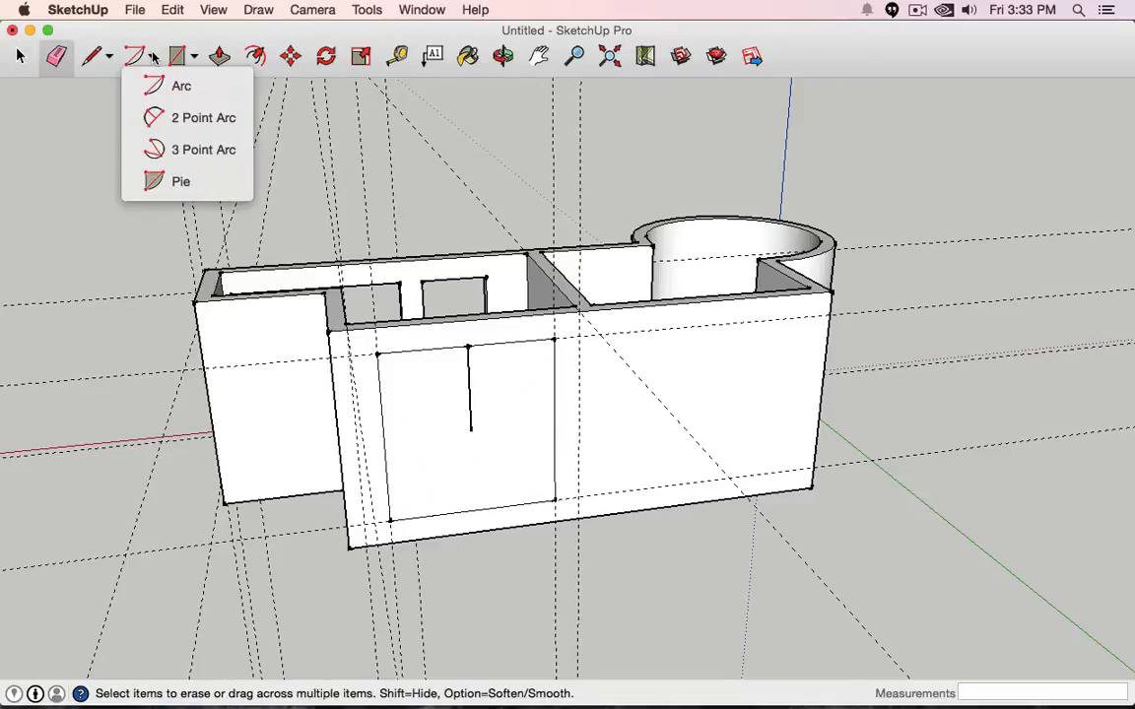
pyautogui.click(227, 125)
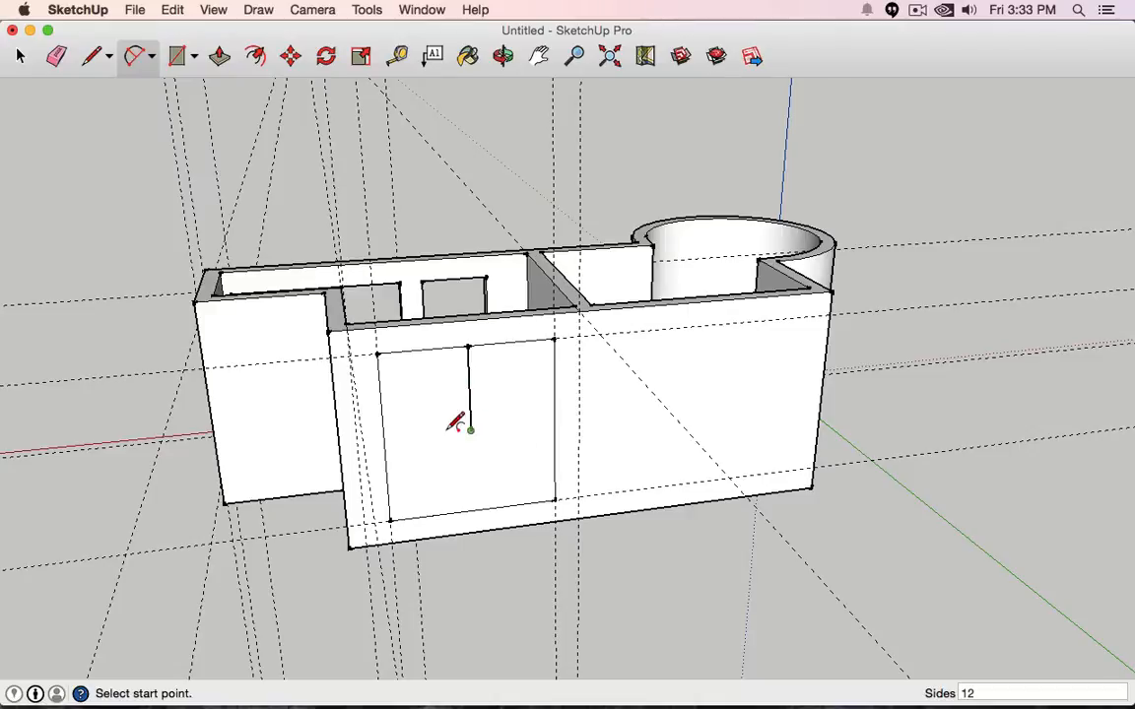
pyautogui.click(383, 440)
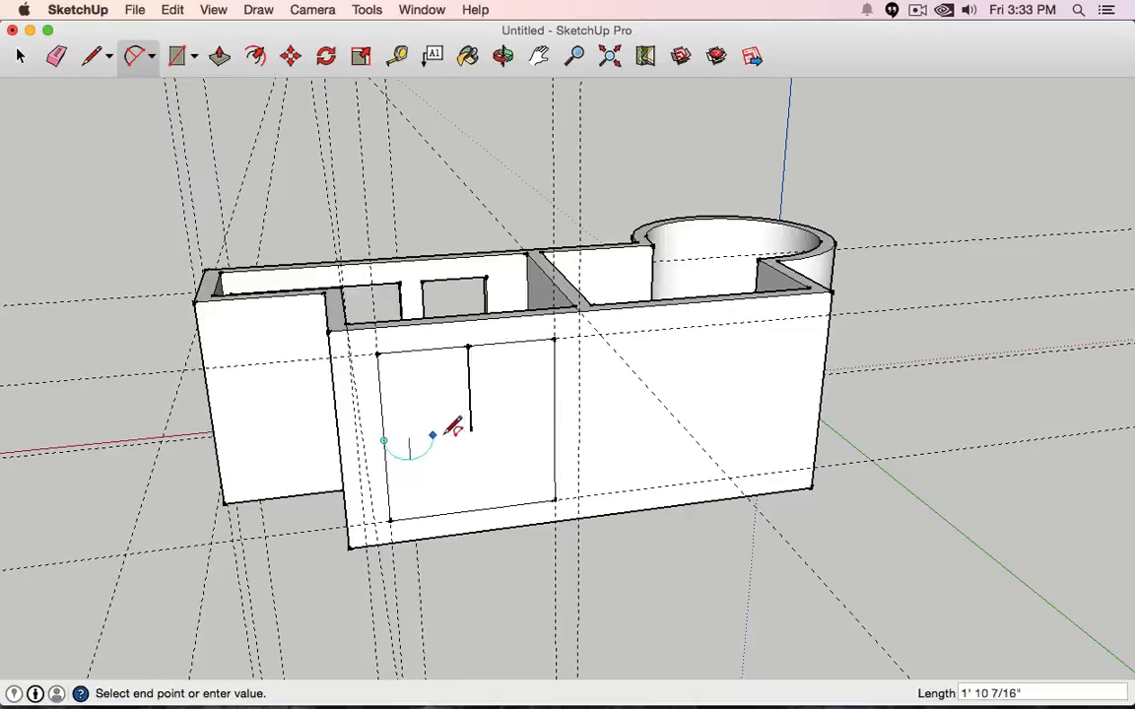
pyautogui.click(553, 422)
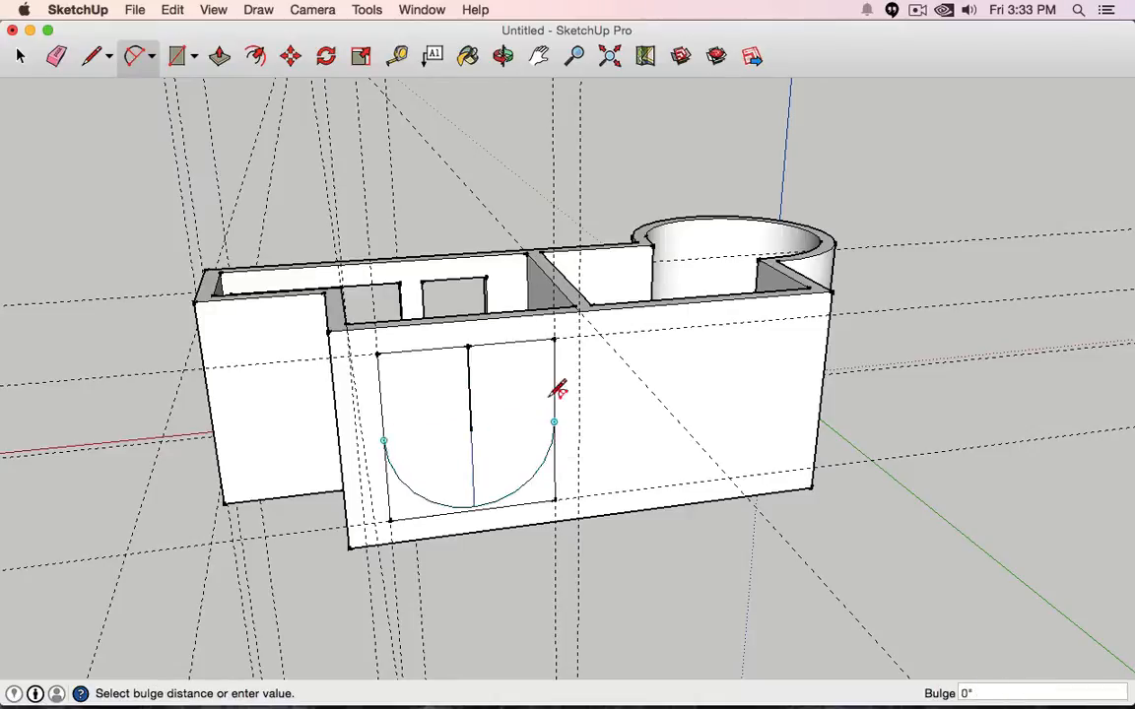
pyautogui.click(469, 350)
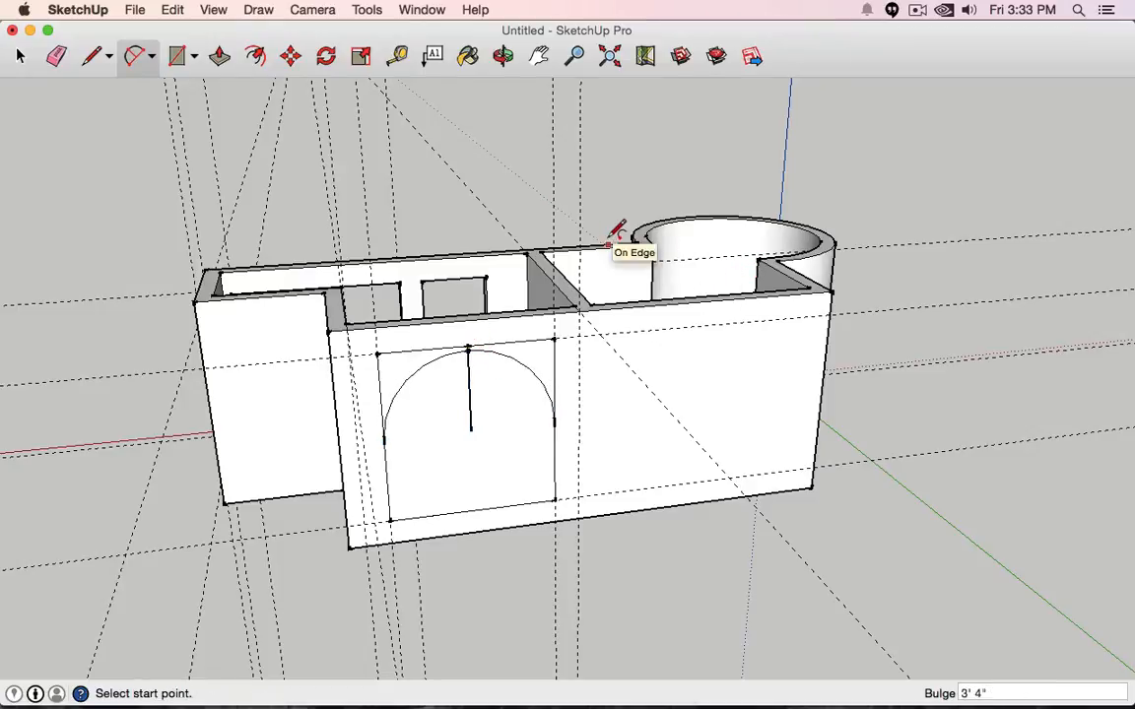
pyautogui.press('super+z')
# - Draw a 180° upward arc centred on the vertical line's lower end, from the rectangle's left side midpoint to its right side
pyautogui.click(154, 58)
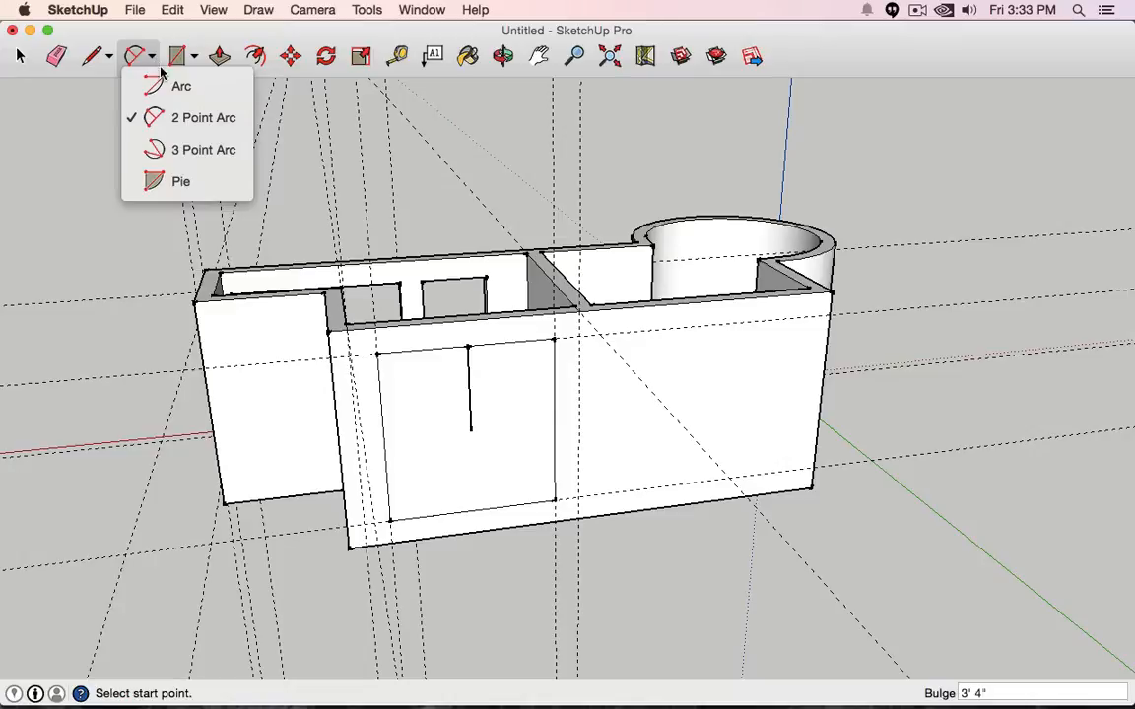
pyautogui.click(218, 96)
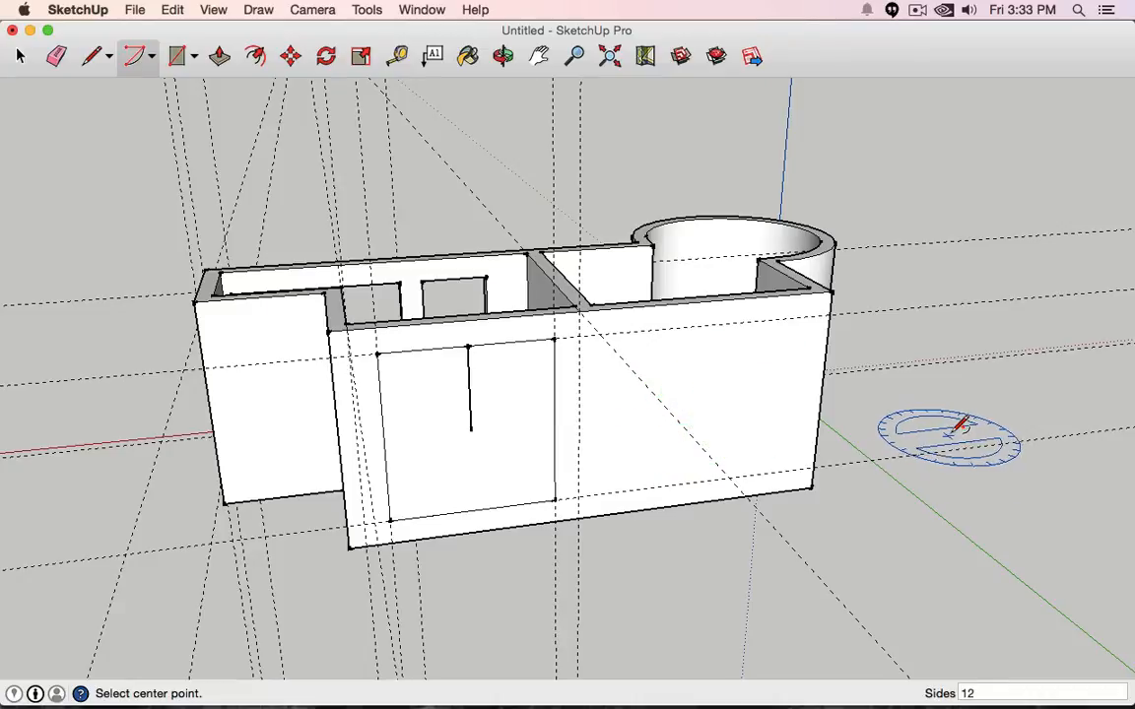
pyautogui.click(471, 430)
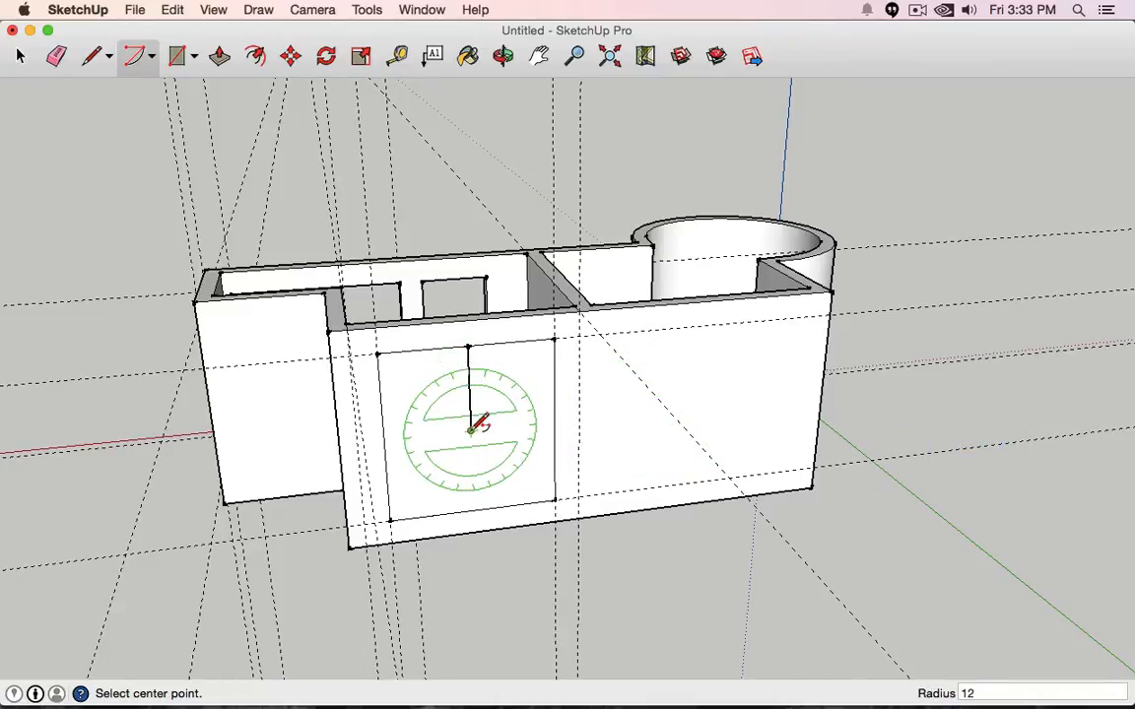
pyautogui.click(384, 439)
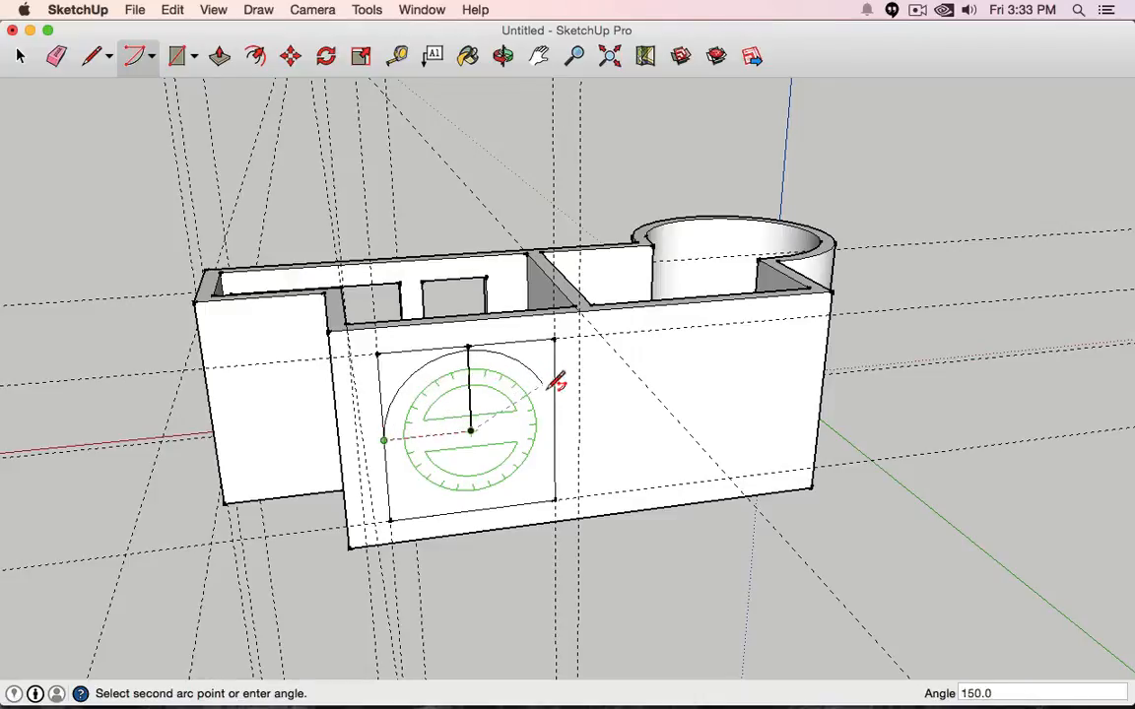
pyautogui.click(565, 414)
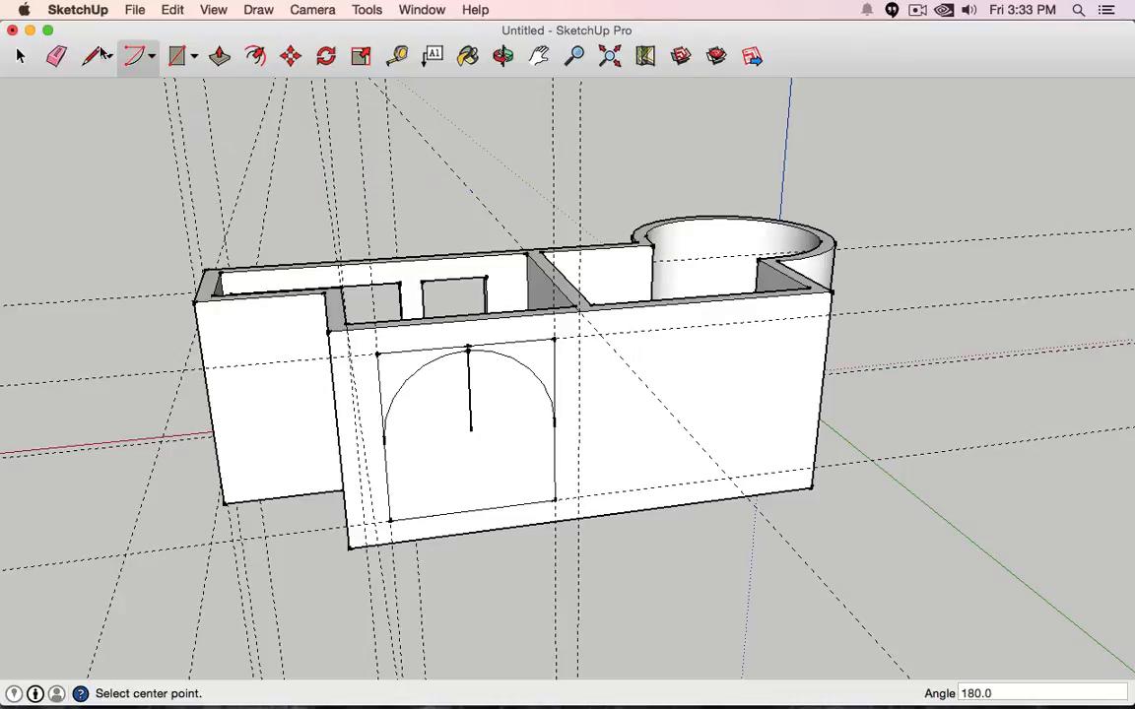
# - Erase the rectangle's top edge, upper side edges and vertical centre line, keeping only the arched outline
pyautogui.click(24, 56)
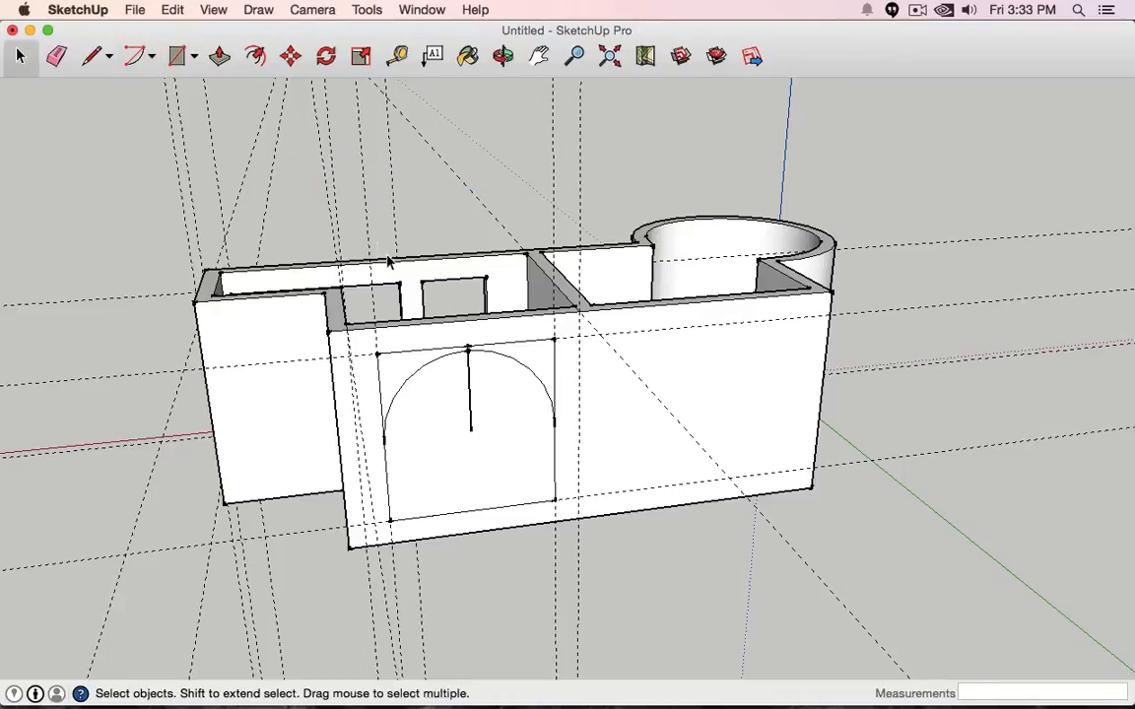
pyautogui.click(387, 362)
pyautogui.click(380, 362)
pyautogui.click(56, 56)
pyautogui.scroll(-5, 506, 362)
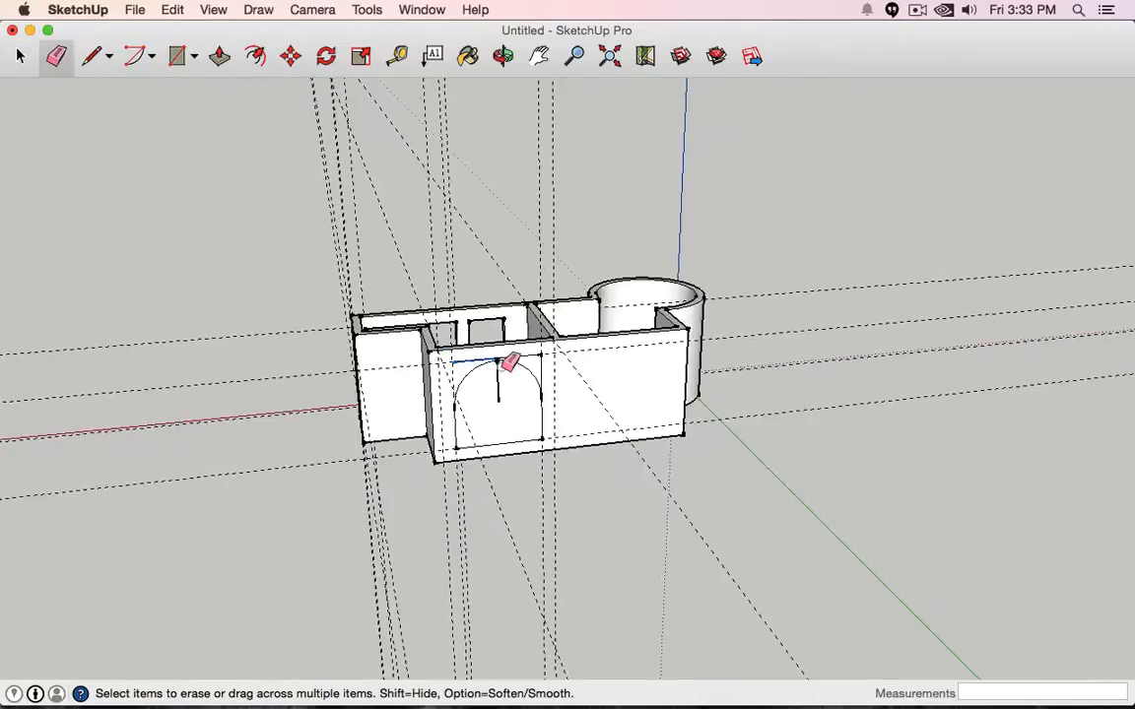
pyautogui.scroll(12, 506, 363)
pyautogui.click(462, 346)
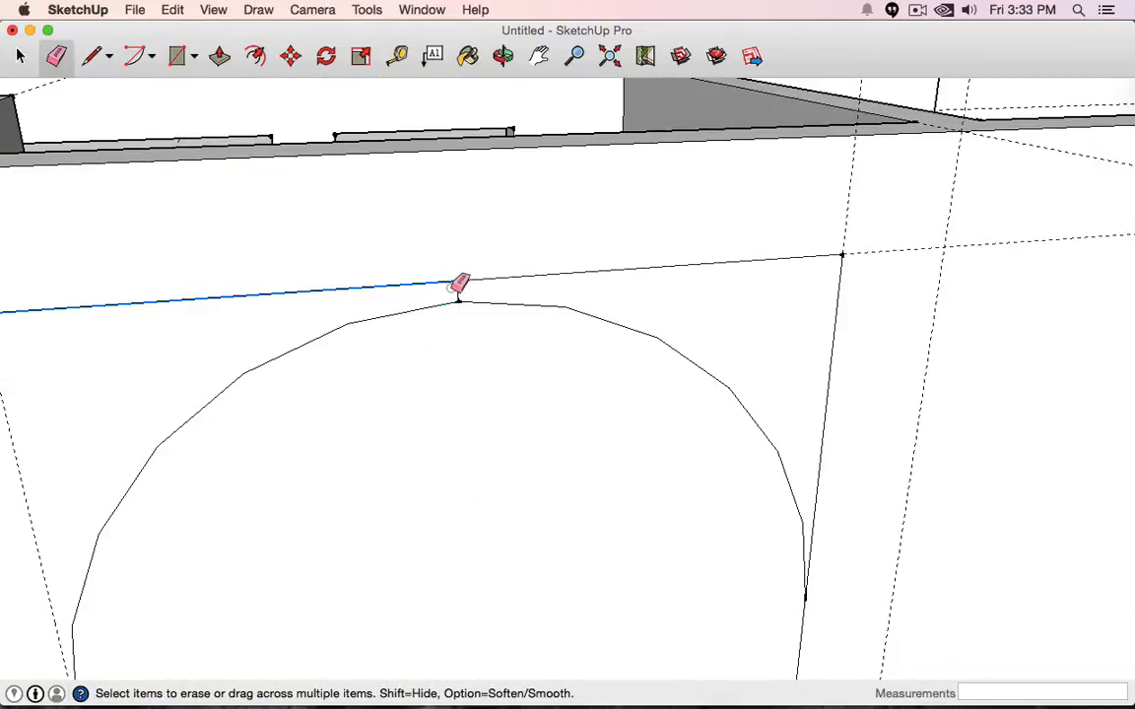
pyautogui.moveTo(458, 283); pyautogui.dragTo(493, 273)
pyautogui.moveTo(819, 286); pyautogui.dragTo(841, 286)
pyautogui.scroll(3, 828, 305)
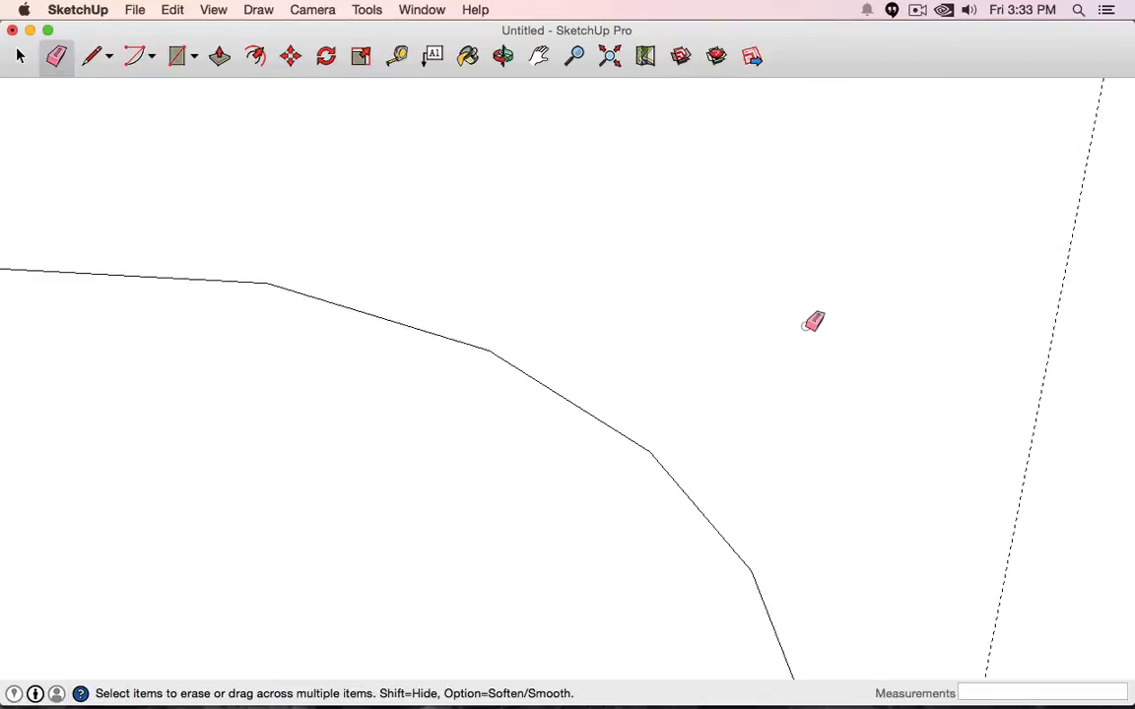
pyautogui.scroll(-7, 807, 322)
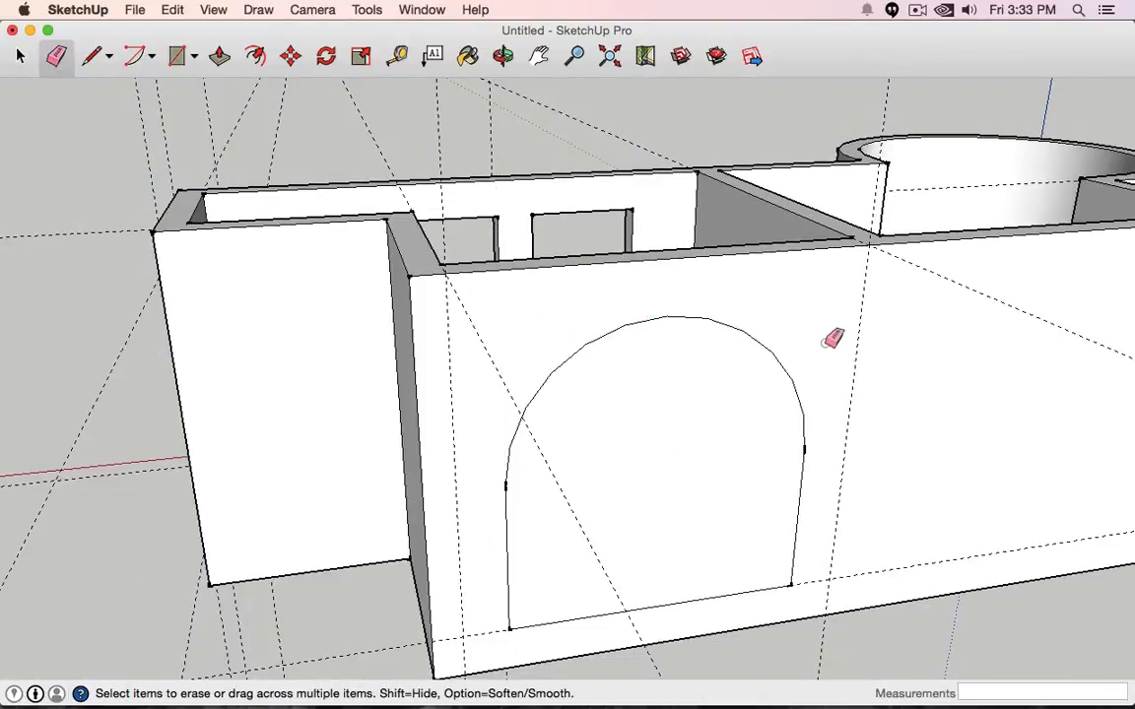
# - Push the arched face 8" through the rear wall to cut the opening
pyautogui.click(220, 56)
pyautogui.click(618, 376)
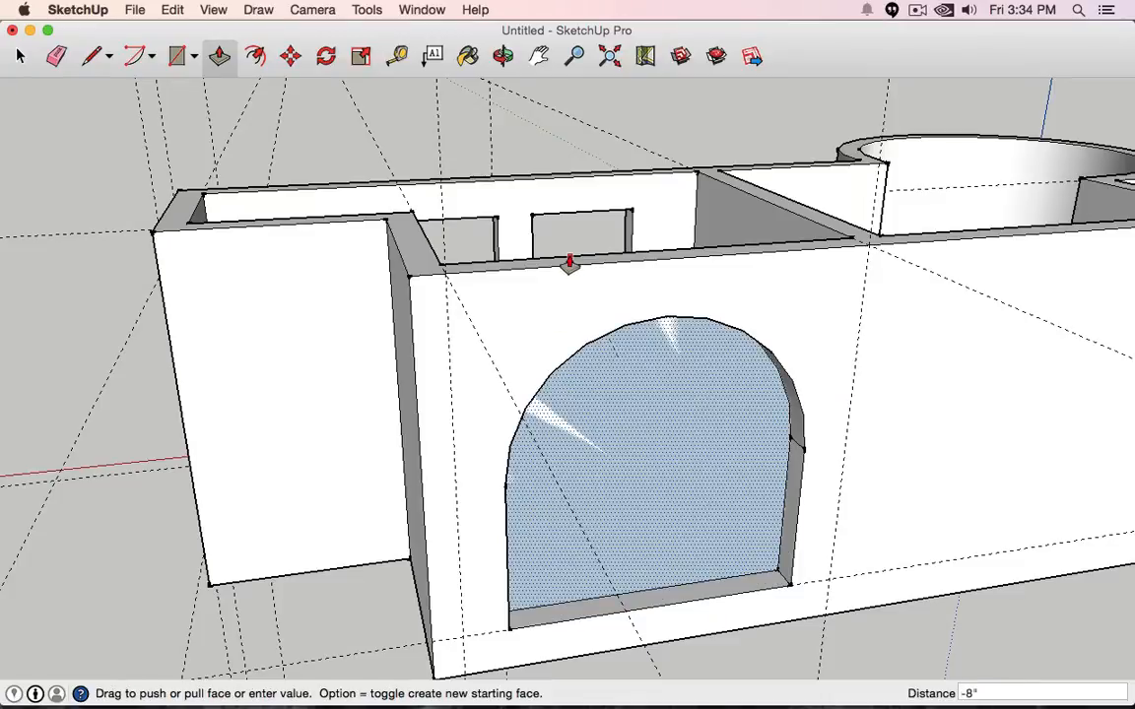
pyautogui.click(656, 319)
# - Draw a rectangle about 5' 1" wide and 6' 9" tall on the rear wall's right section, starting on the lower horizontal guide
pyautogui.moveTo(747, 435); pyautogui.dragTo(693, 428, button='middle')
pyautogui.scroll(-5, 631, 306)
pyautogui.click(180, 53)
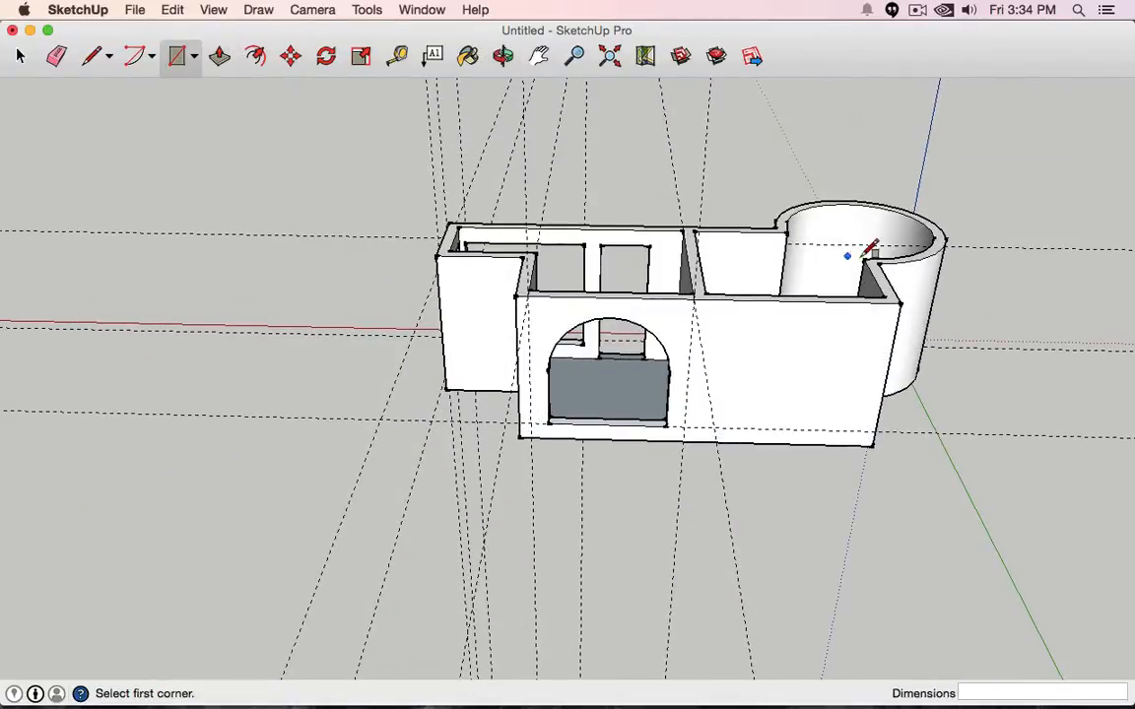
pyautogui.moveTo(871, 249); pyautogui.dragTo(803, 281, button='middle')
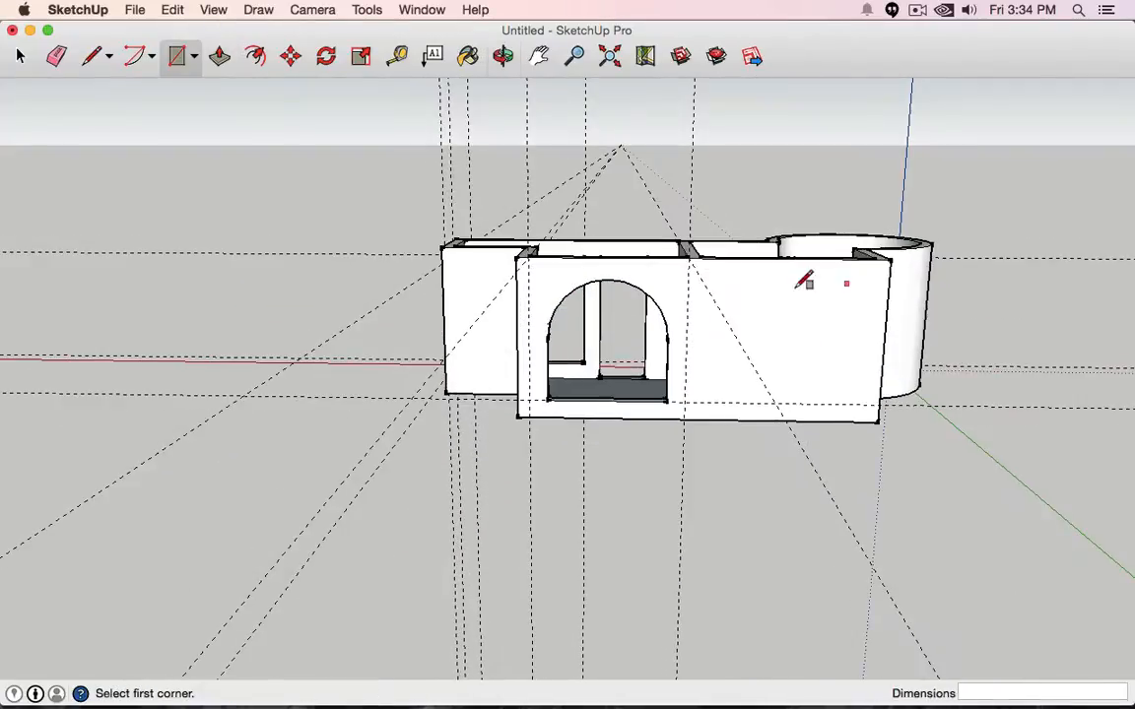
pyautogui.click(751, 403)
pyautogui.click(853, 282)
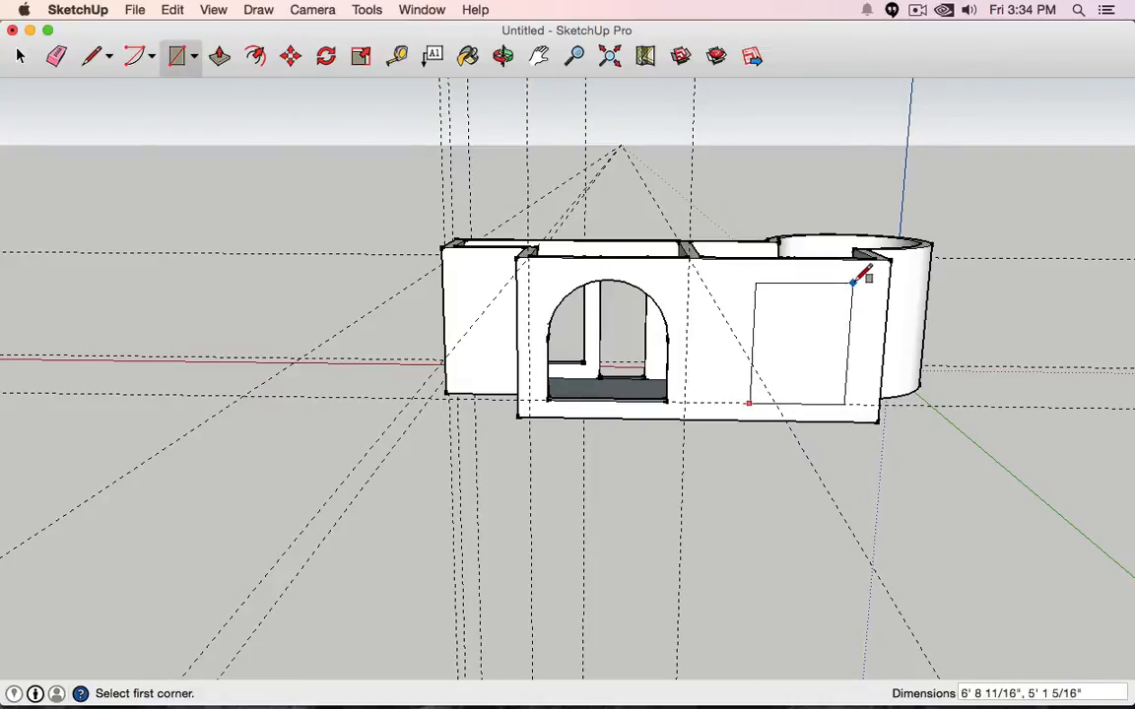
# - Place a horizontal guide about 1' 6" below the new rectangle's top edge
pyautogui.click(398, 56)
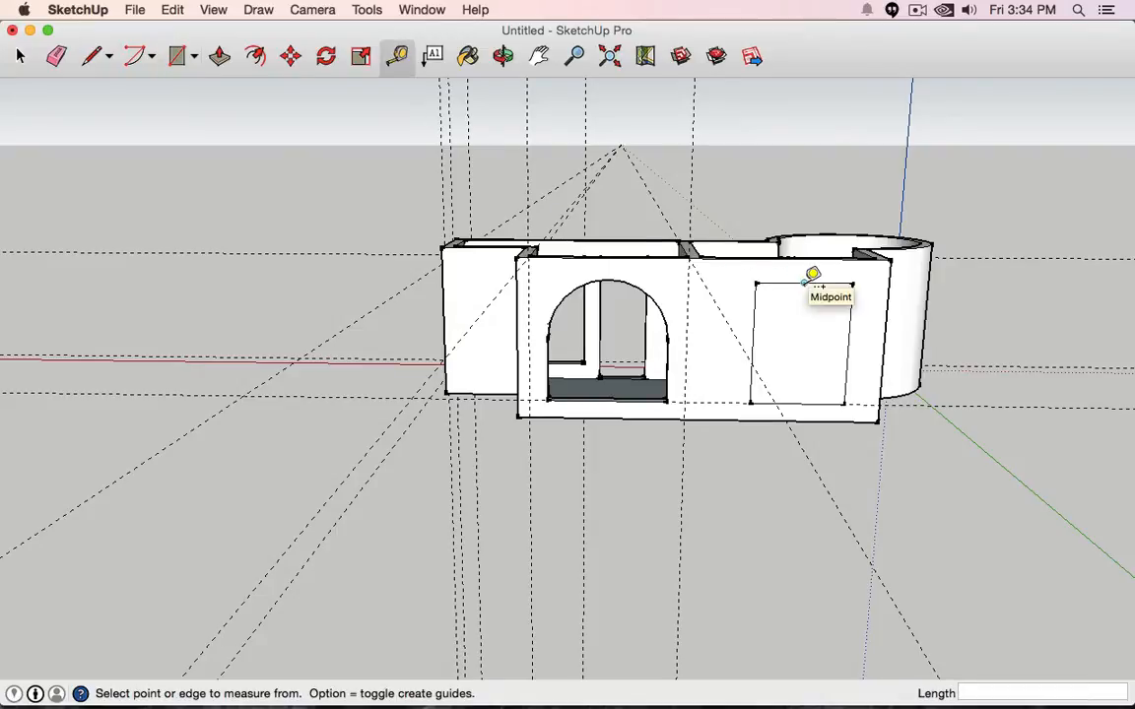
pyautogui.click(805, 284)
pyautogui.click(814, 300)
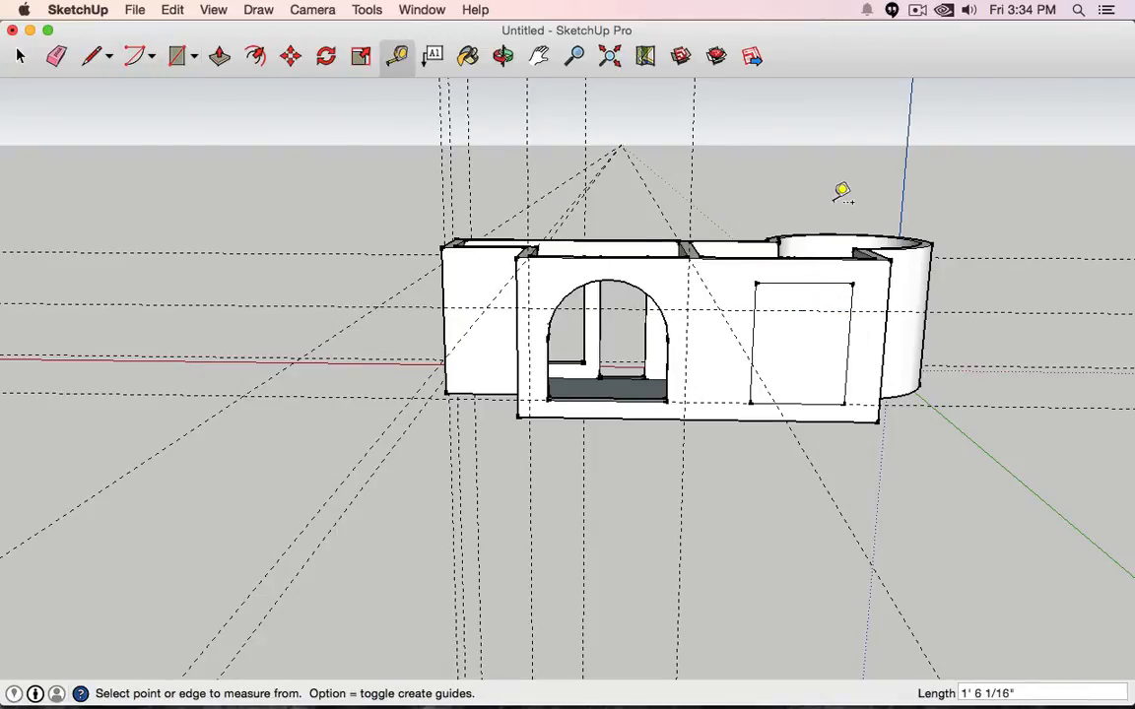
# - Place a vertical guide through the new rectangle's top-edge midpoint, offset about 2' 7" from its right edge
pyautogui.scroll(-2, 841, 190)
pyautogui.scroll(5, 823, 192)
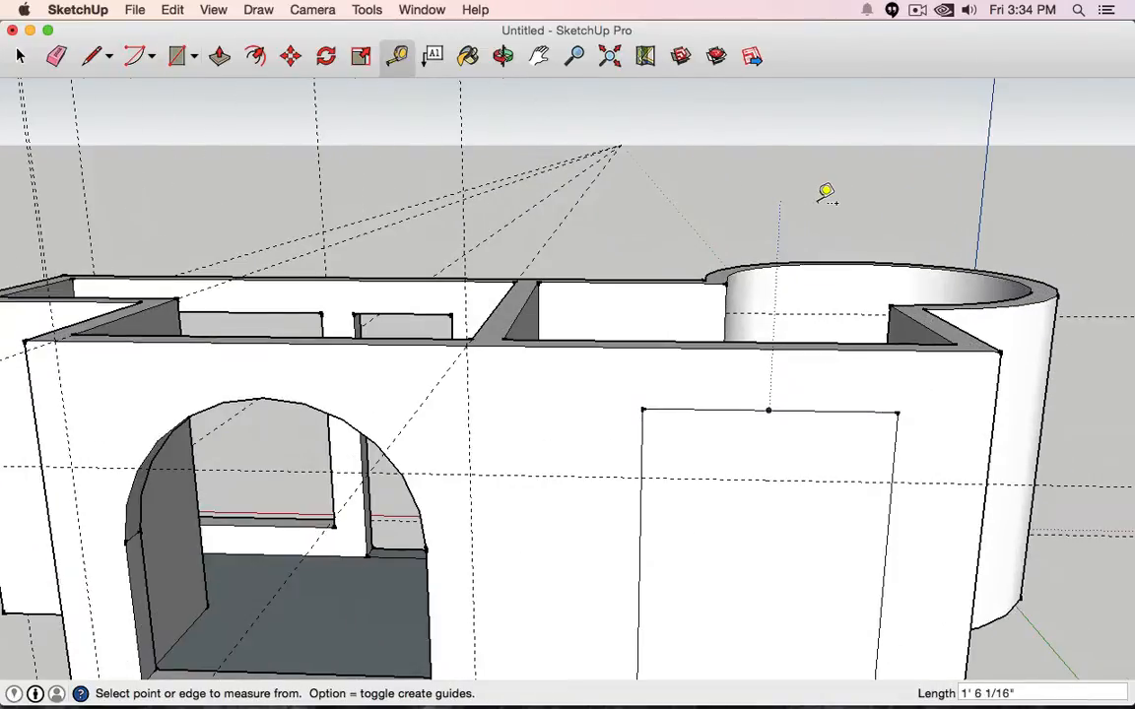
pyautogui.click(780, 397)
pyautogui.click(788, 403)
pyautogui.click(893, 433)
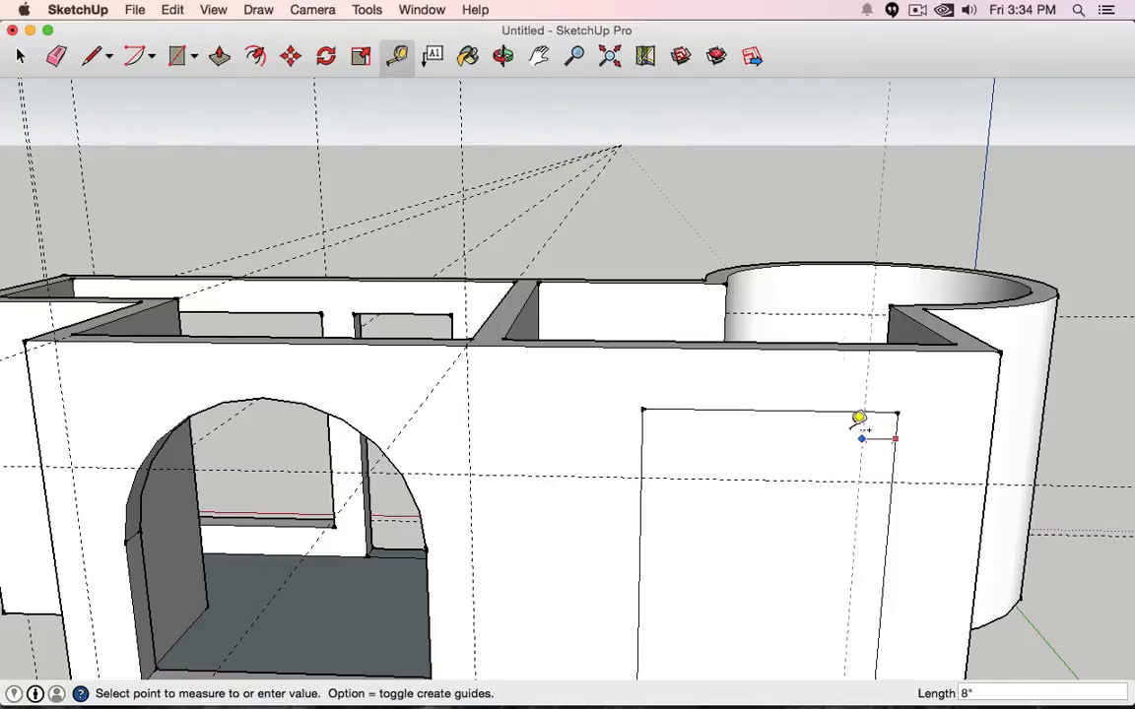
pyautogui.click(778, 398)
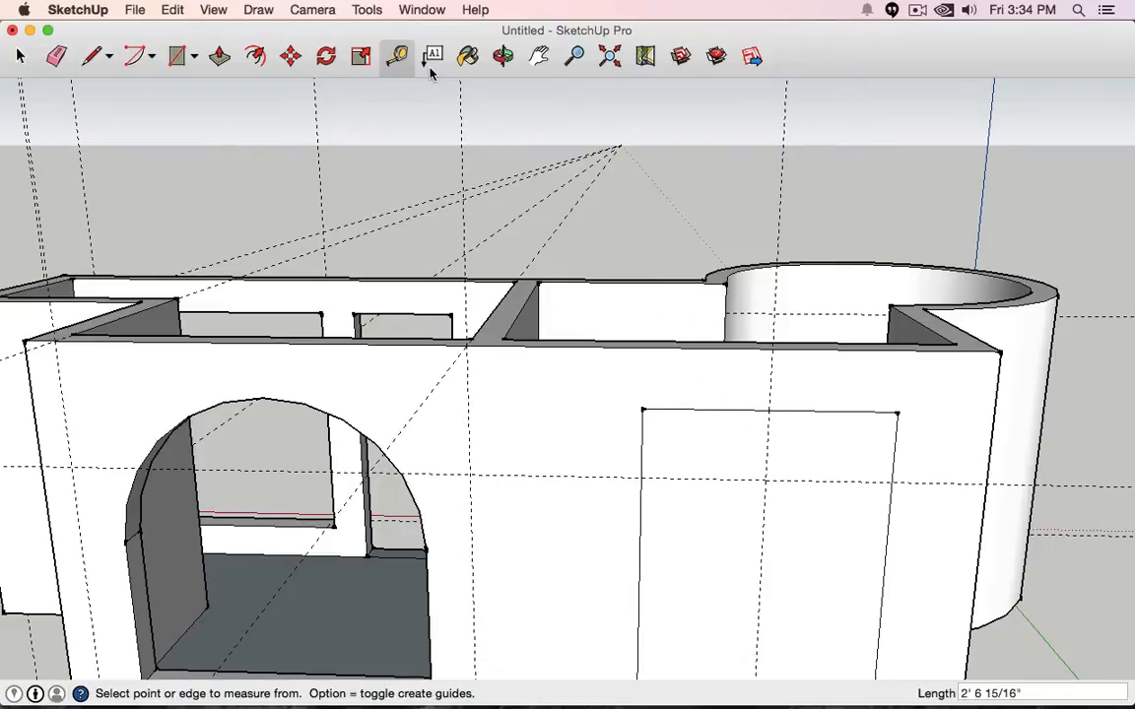
# - Draw two adjoining 2 Point Arcs inside the right rectangle, meeting at the centre guide, each with a bulge of about 1' 6" reaching the top edge
pyautogui.click(147, 60)
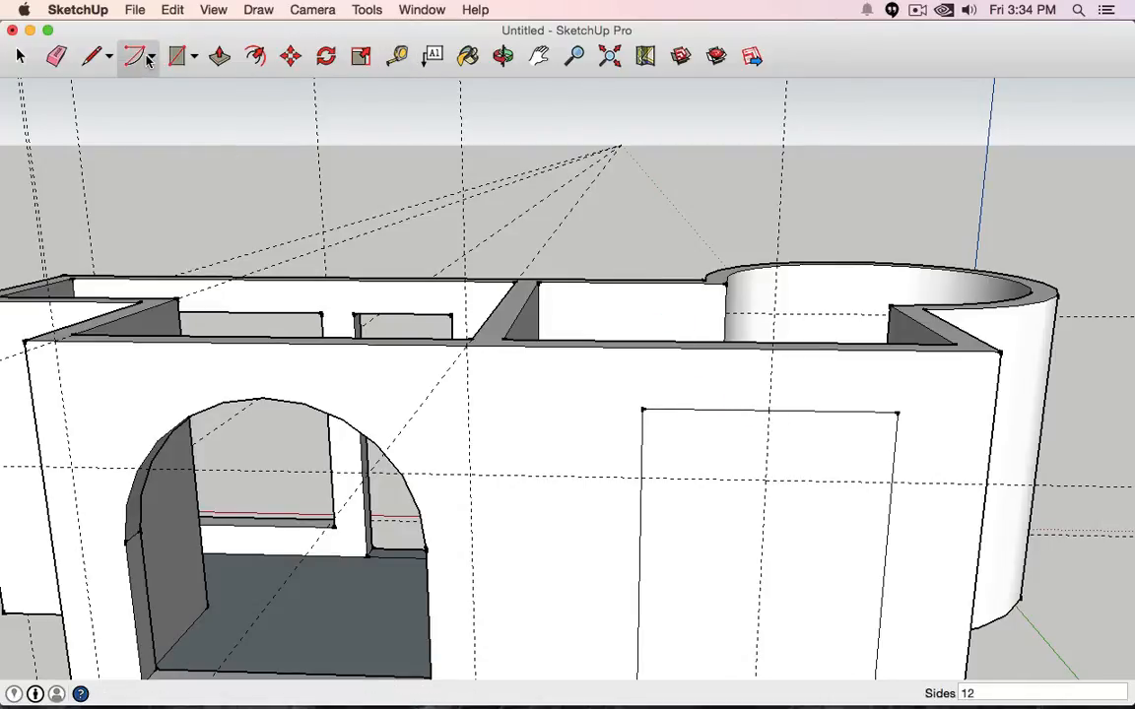
pyautogui.click(150, 60)
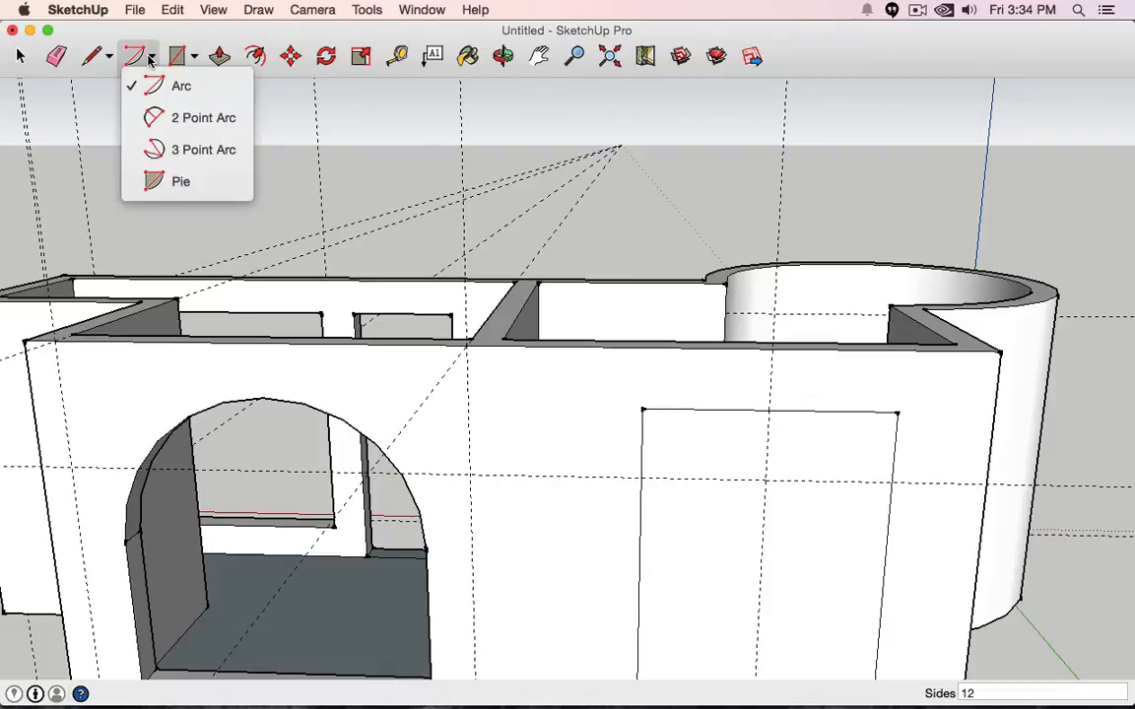
pyautogui.click(175, 123)
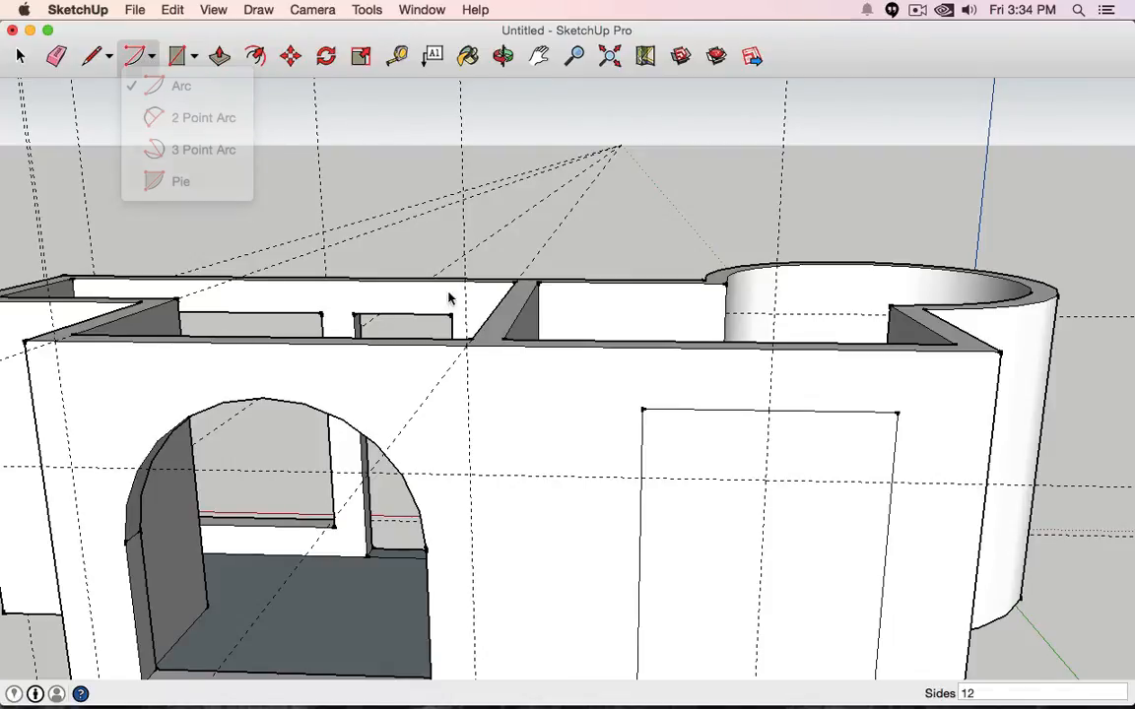
pyautogui.click(641, 478)
pyautogui.click(766, 479)
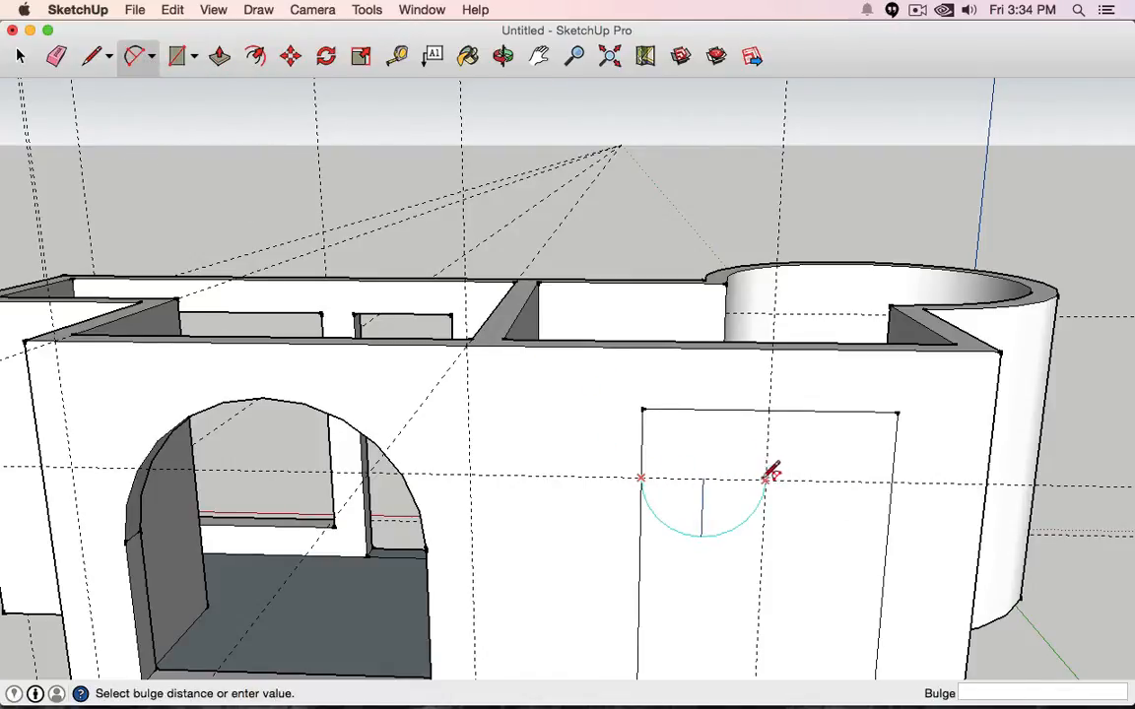
pyautogui.click(711, 409)
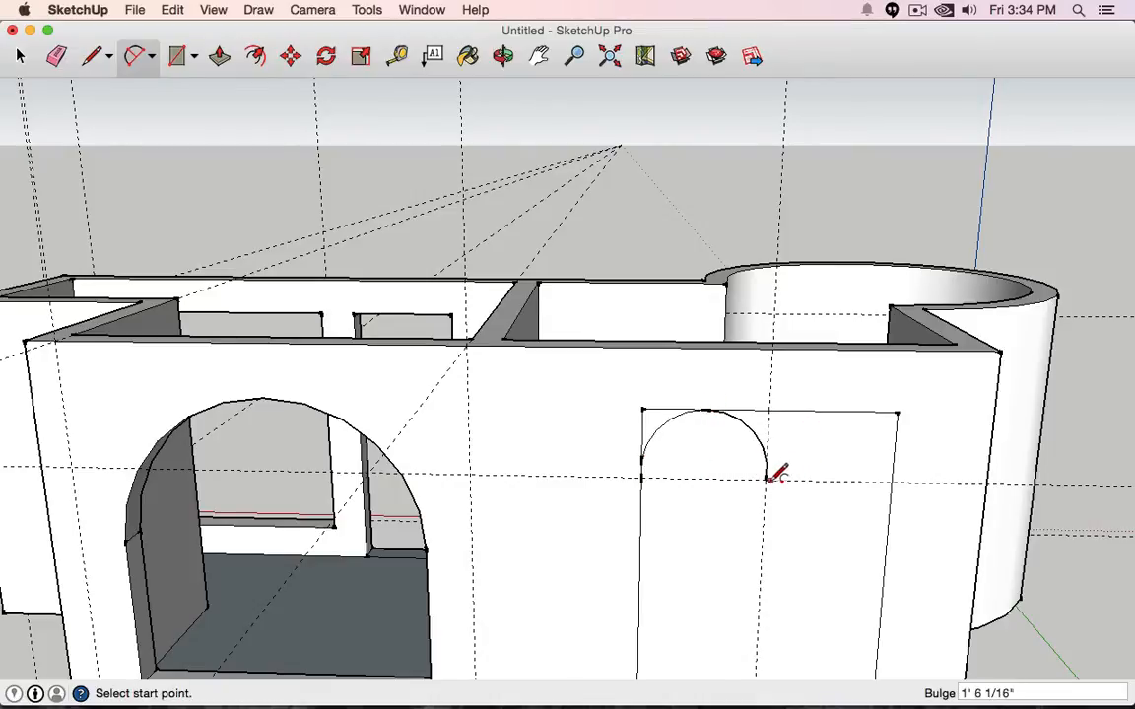
pyautogui.click(765, 479)
pyautogui.click(891, 482)
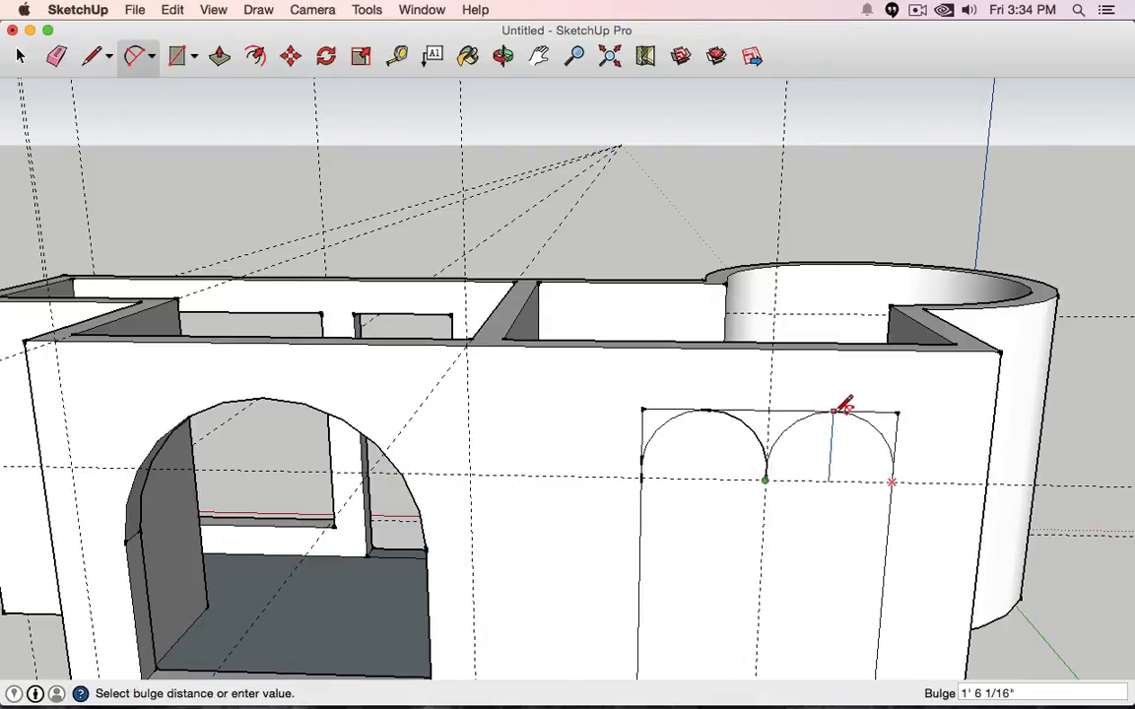
pyautogui.click(844, 406)
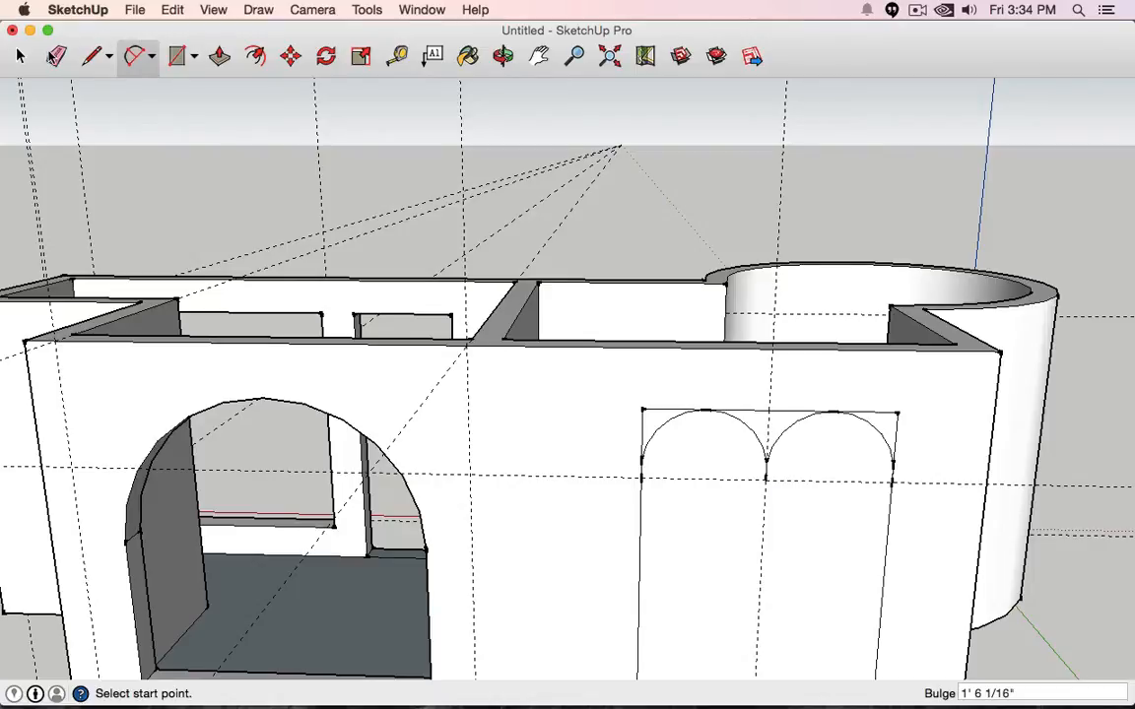
# - Erase the rectangle's corner edges and the inner arc halves, and push the rounded face 8" through the rear wall
pyautogui.click(54, 56)
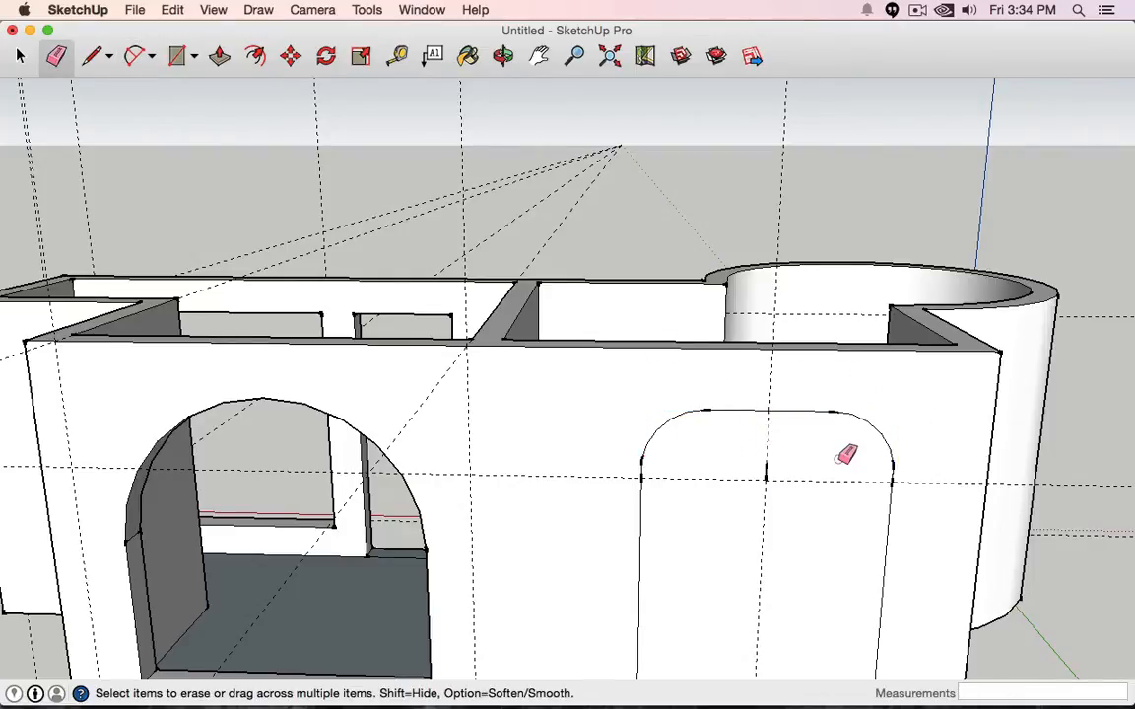
pyautogui.moveTo(765, 473); pyautogui.dragTo(863, 522, button='middle')
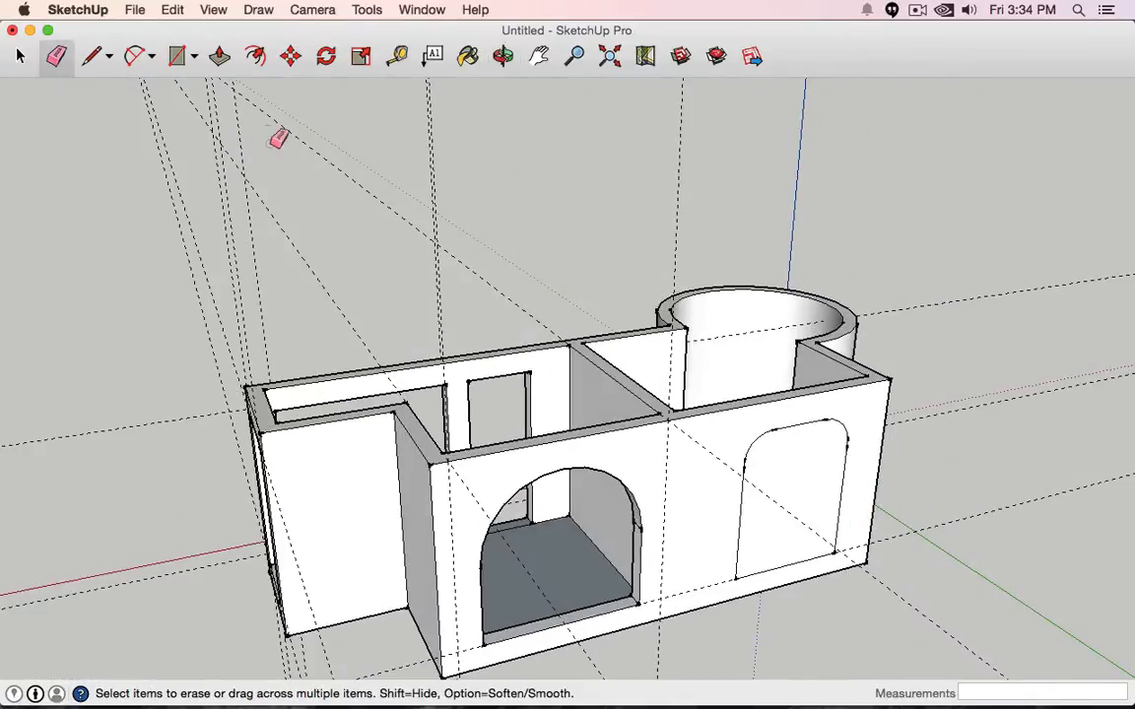
pyautogui.click(221, 57)
pyautogui.moveTo(793, 451); pyautogui.dragTo(757, 404)
# - Try to erase the short leftover edge near the arc's end on the rounded opening's jamb, and undo it
pyautogui.moveTo(900, 392); pyautogui.dragTo(547, 222, button='middle')
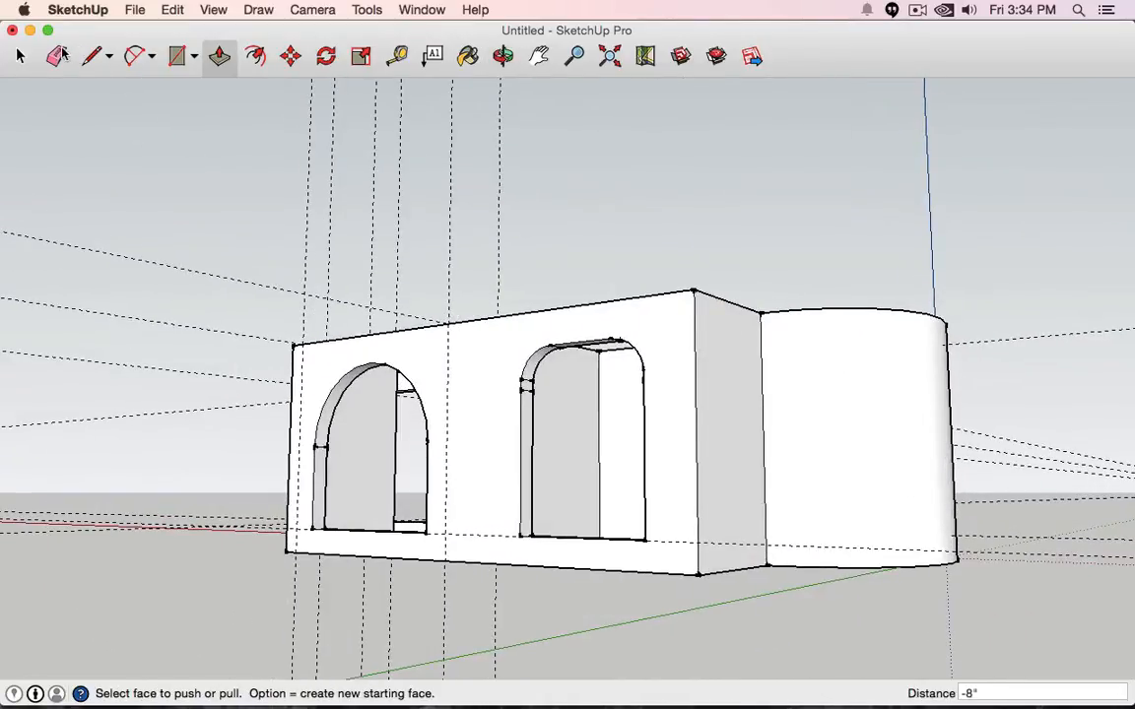
pyautogui.click(57, 56)
pyautogui.scroll(5, 492, 392)
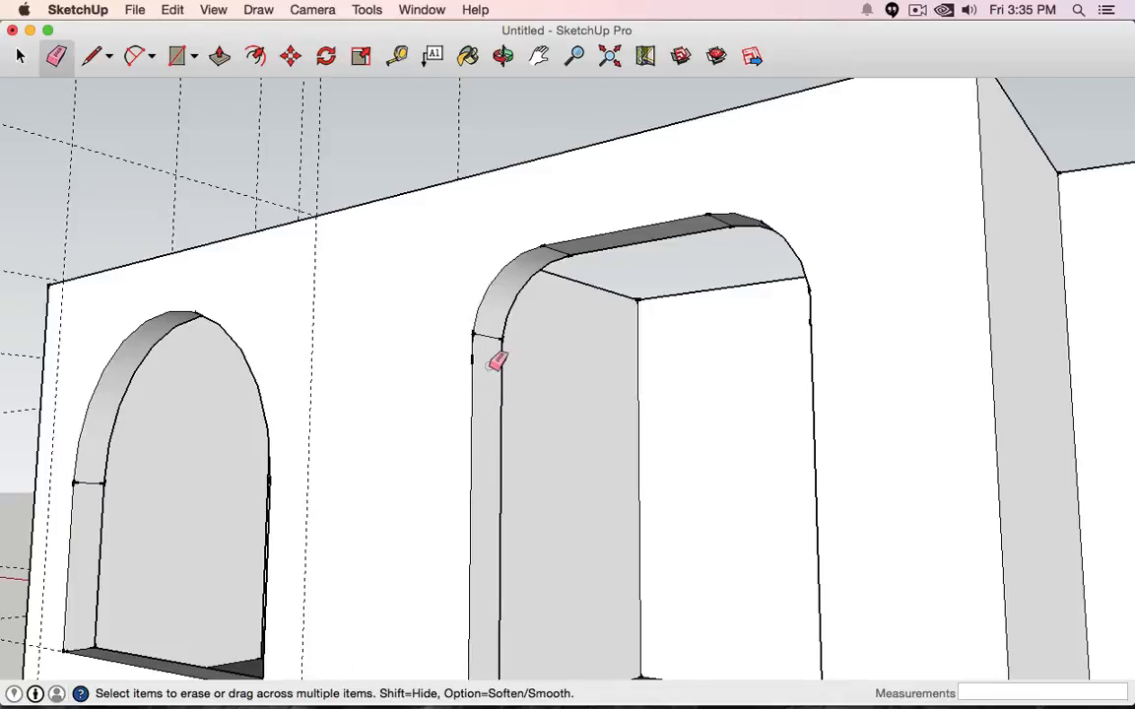
pyautogui.click(480, 356)
pyautogui.press('super+z')
# - Examine the short edge segment on the rounded opening's jamb where the arc meets the straight side
pyautogui.scroll(-3, 492, 404)
pyautogui.moveTo(489, 400)
pyautogui.mouseDown(button='middle')
pyautogui.moveTo(993, 400)
pyautogui.moveTo(997, 388)
pyautogui.mouseUp(button='middle')
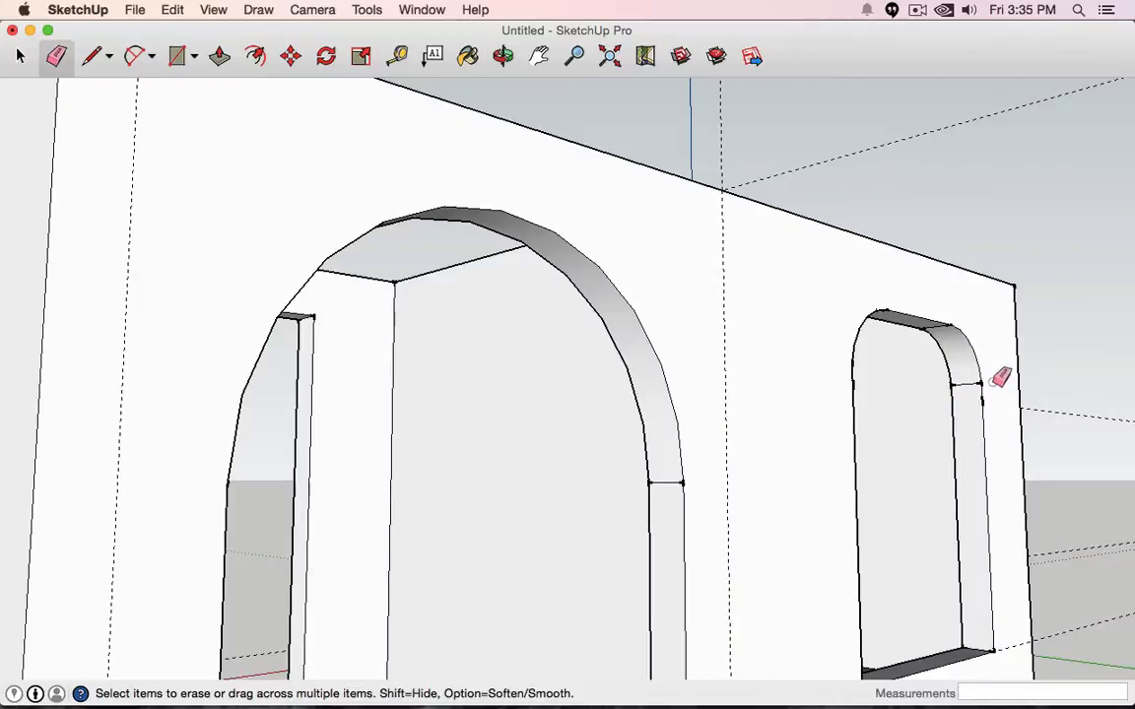
pyautogui.click(22, 57)
pyautogui.scroll(10, 919, 297)
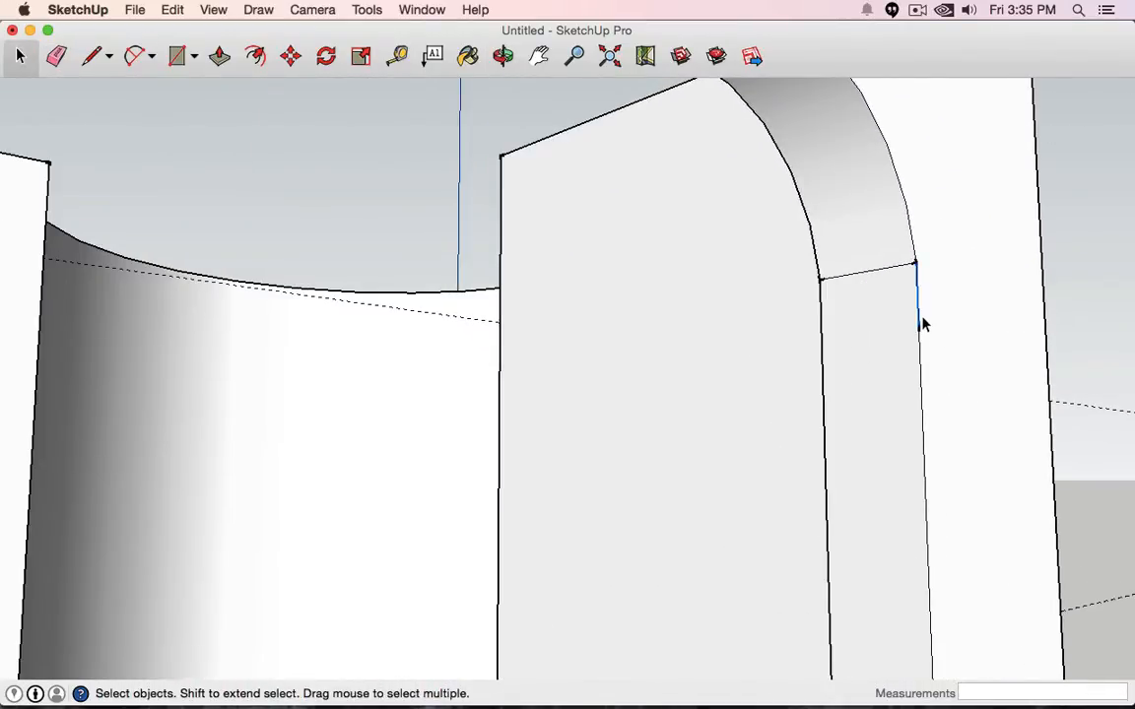
pyautogui.scroll(-5, 886, 355)
pyautogui.moveTo(865, 373); pyautogui.dragTo(541, 299, button='middle')
pyautogui.scroll(5, 581, 424)
# - Draw a rectangle about 6' 1" wide and 8' 2" tall on the interior dividing wall, starting on its floor edge
pyautogui.scroll(-8, 580, 429)
pyautogui.scroll(-5, 580, 428)
pyautogui.scroll(-3, 618, 443)
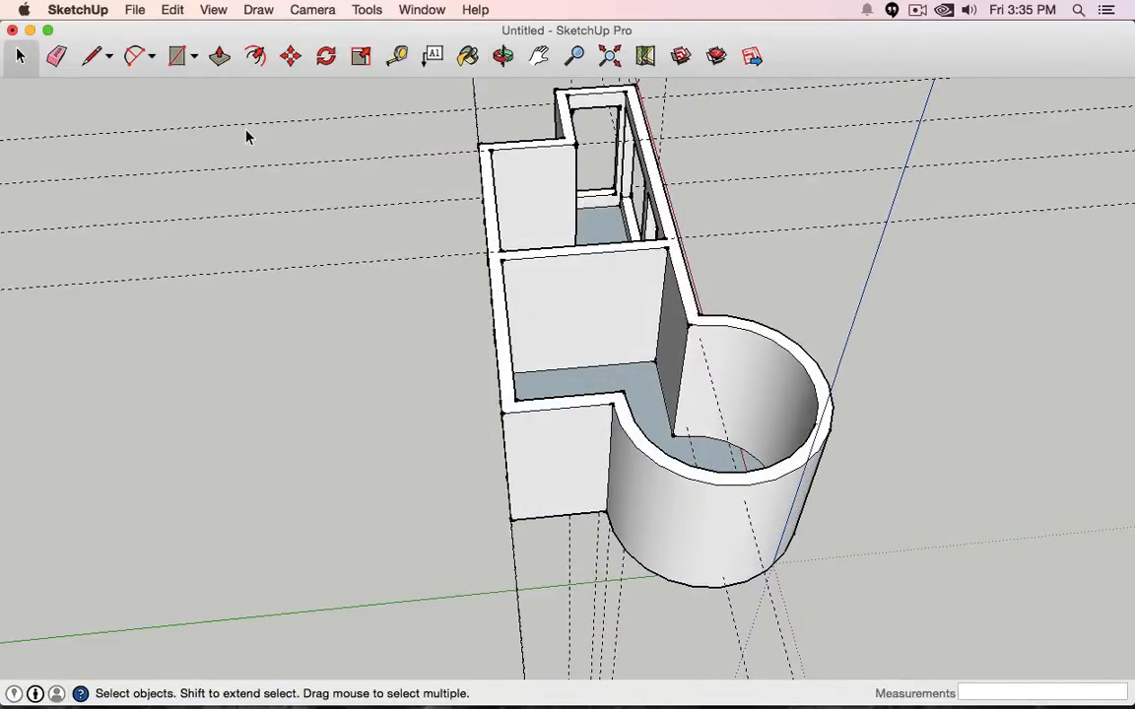
pyautogui.click(178, 57)
pyautogui.click(532, 371)
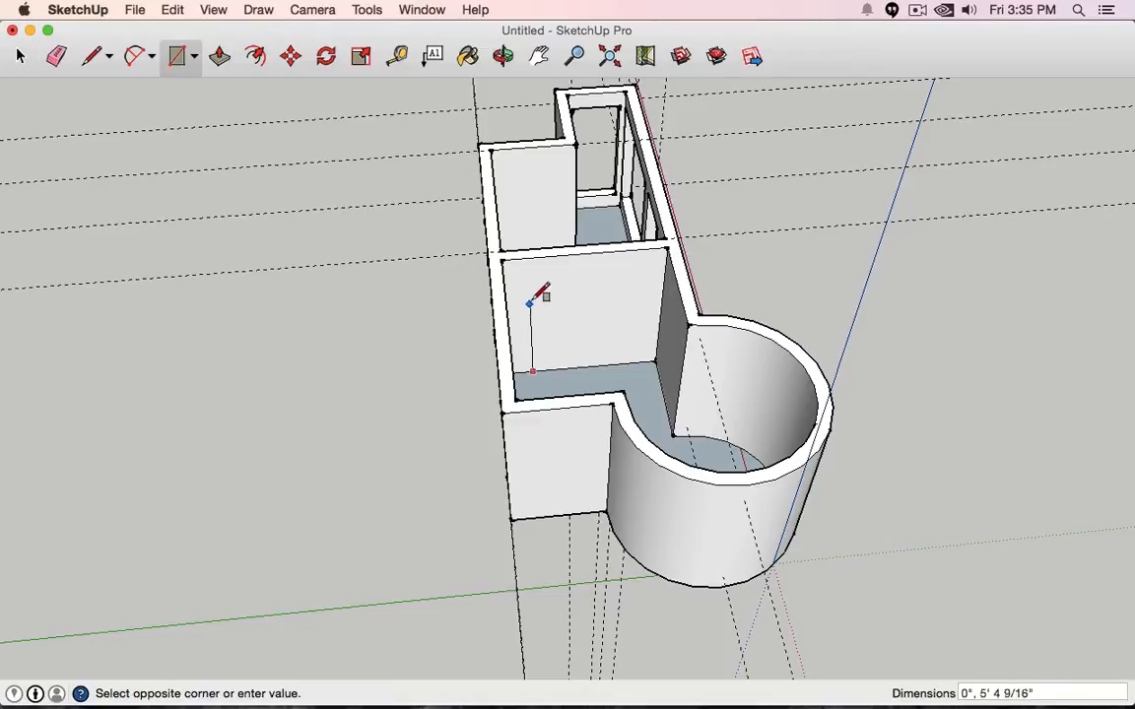
pyautogui.click(647, 258)
# - Push the dividing wall's rectangle 8" through to cut an interior doorway
pyautogui.scroll(3, 640, 253)
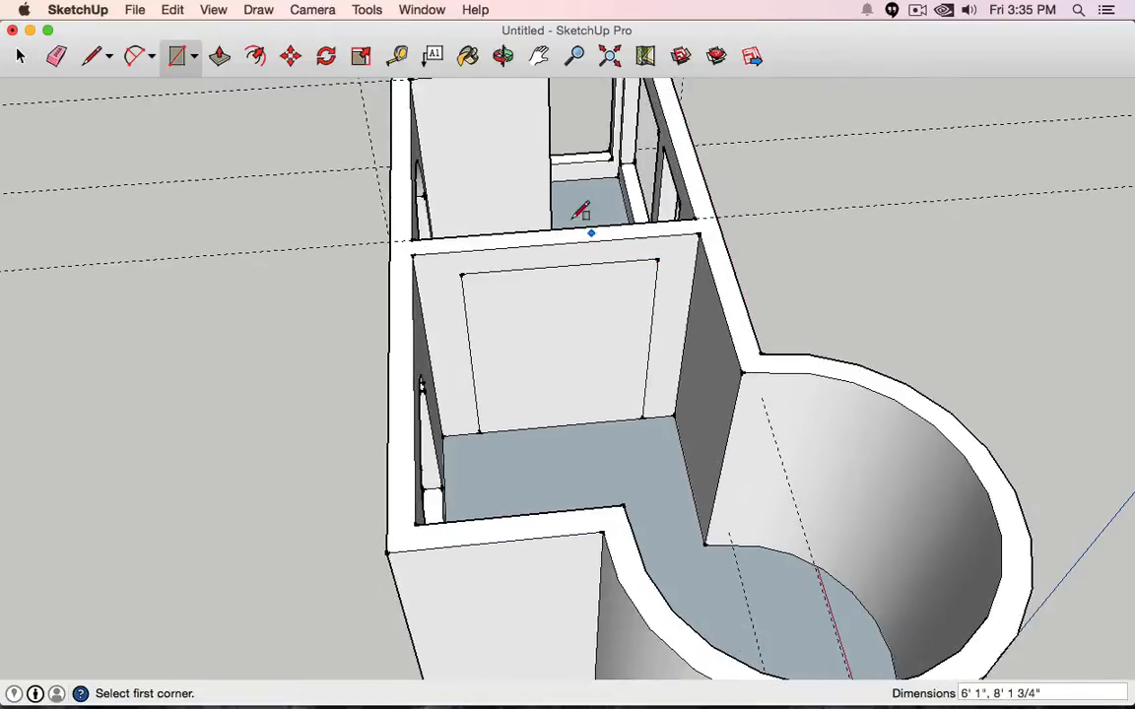
pyautogui.click(219, 57)
pyautogui.click(552, 340)
pyautogui.click(588, 236)
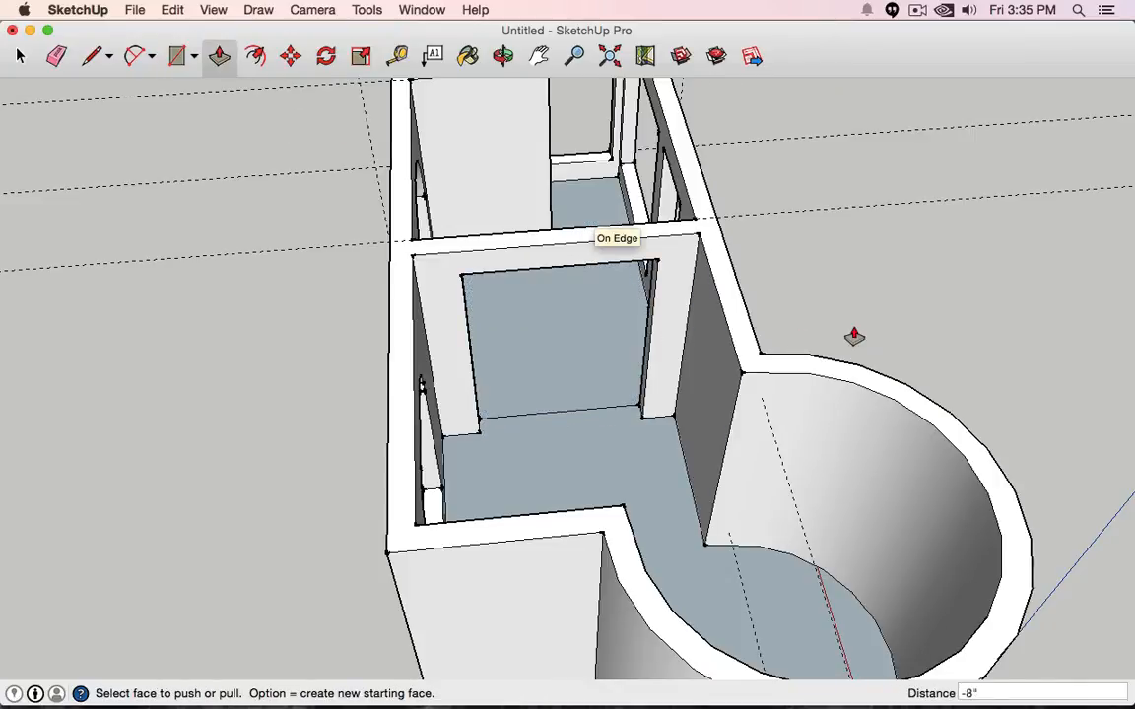
# - Try moving the large front window's sill face up and down to resize the opening, and return it to about its starting height
pyautogui.moveTo(853, 336); pyautogui.dragTo(410, 228, button='middle')
pyautogui.scroll(3, 489, 423)
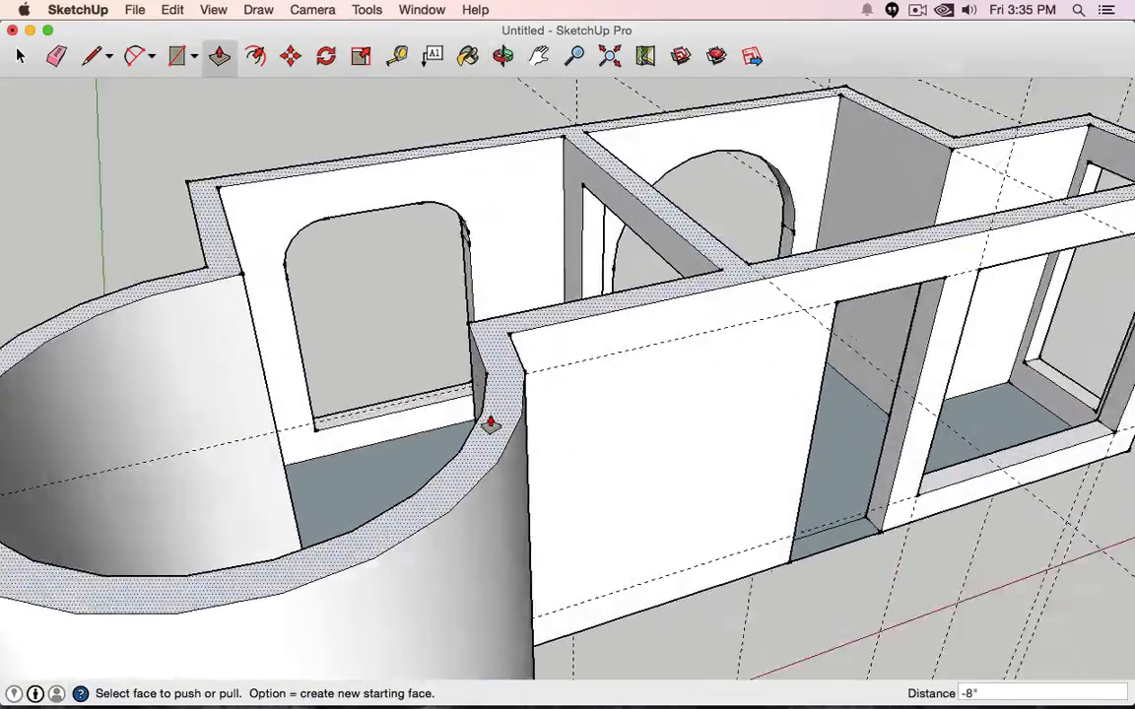
pyautogui.scroll(-5, 490, 423)
pyautogui.moveTo(489, 424); pyautogui.dragTo(411, 397, button='middle')
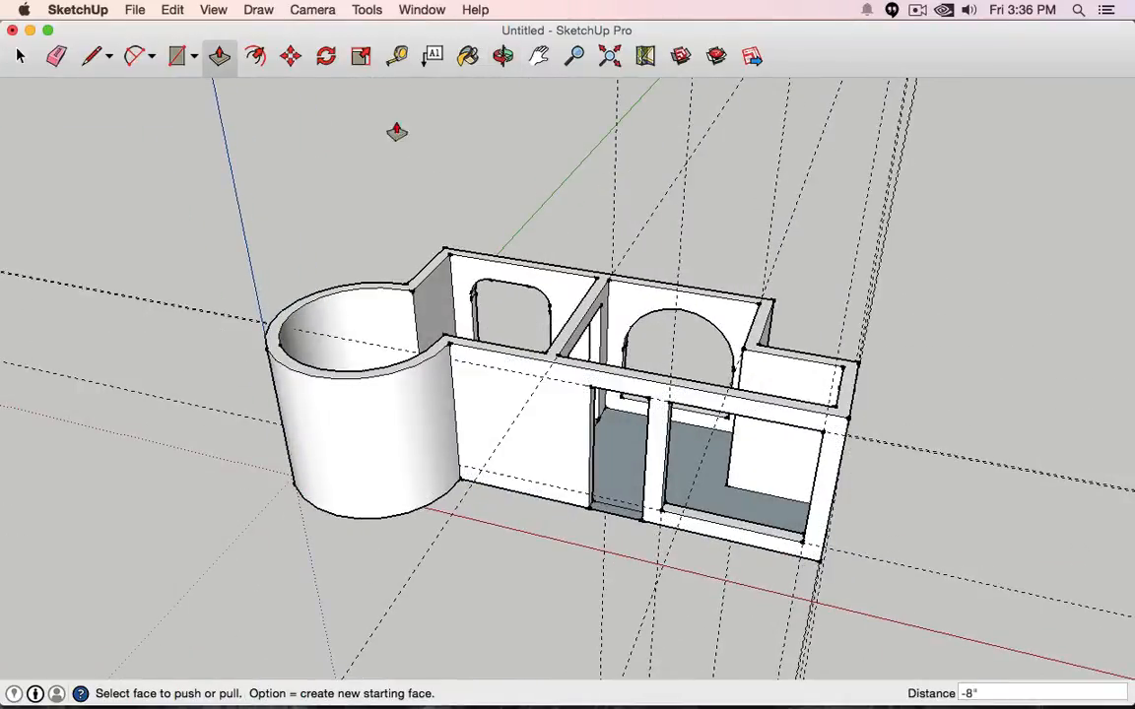
pyautogui.click(291, 57)
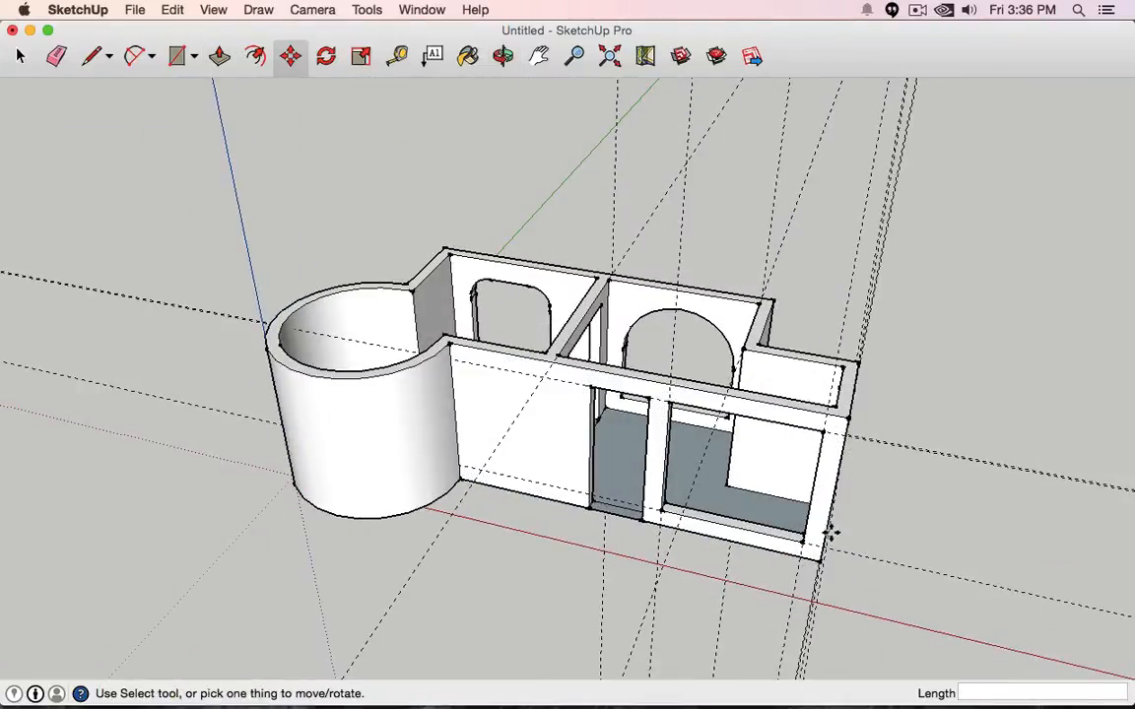
pyautogui.scroll(5, 788, 542)
pyautogui.click(679, 481)
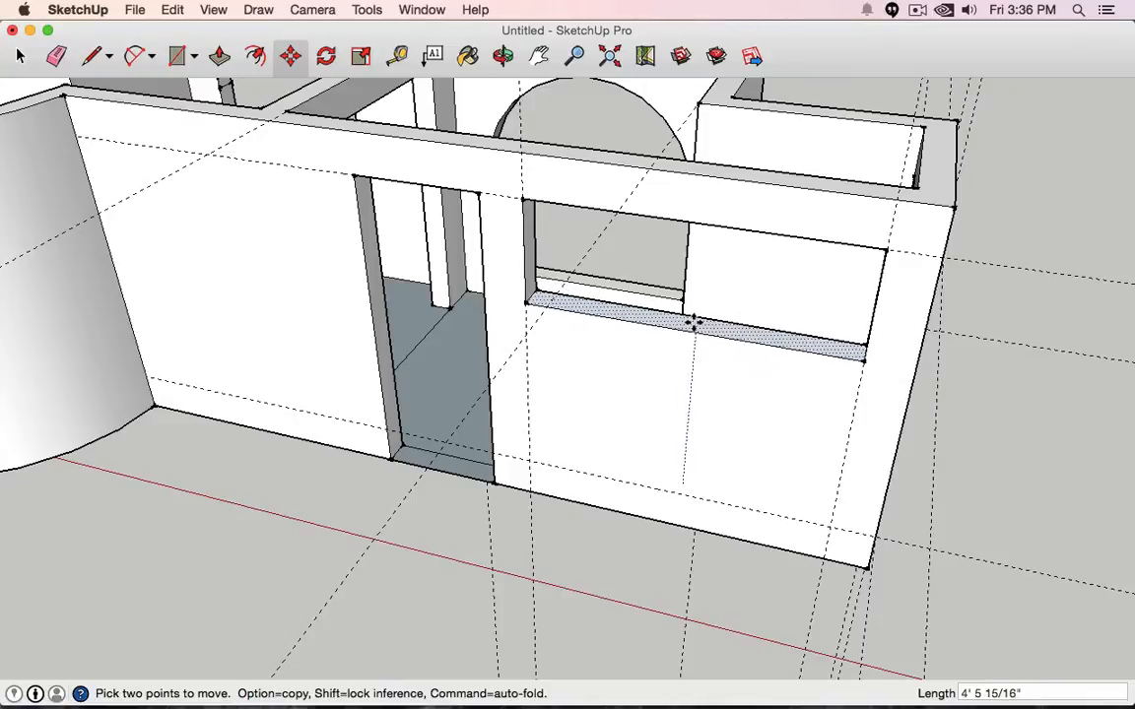
pyautogui.click(682, 415)
pyautogui.click(683, 414)
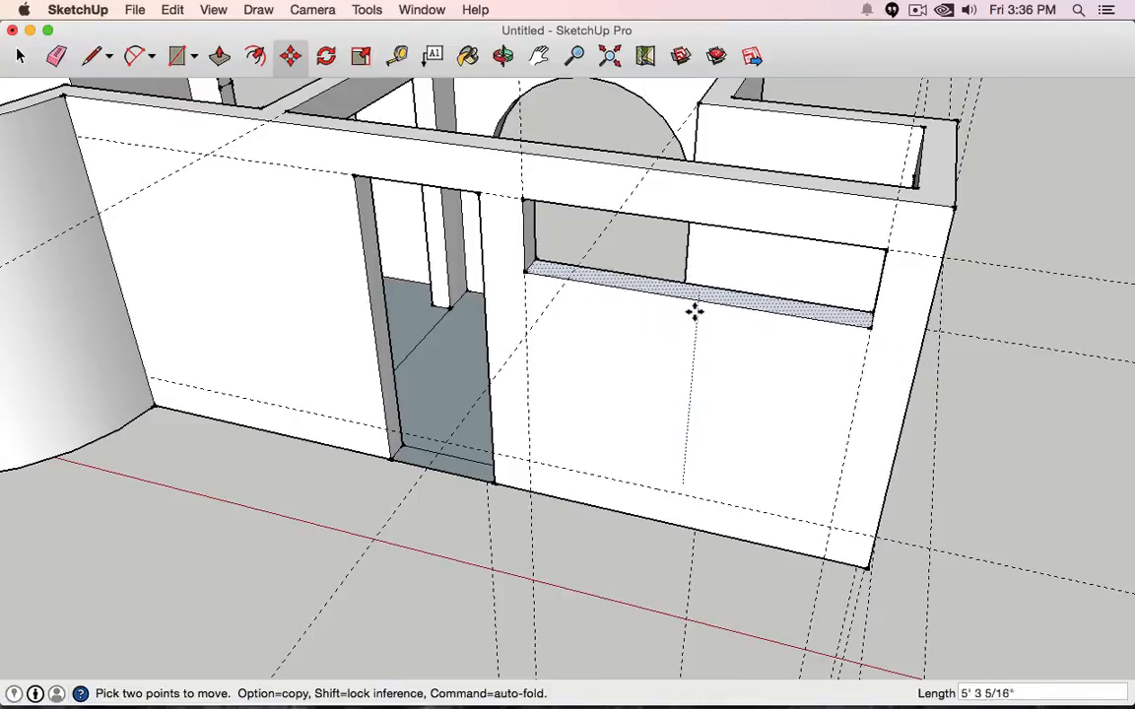
pyautogui.click(684, 394)
pyautogui.click(685, 394)
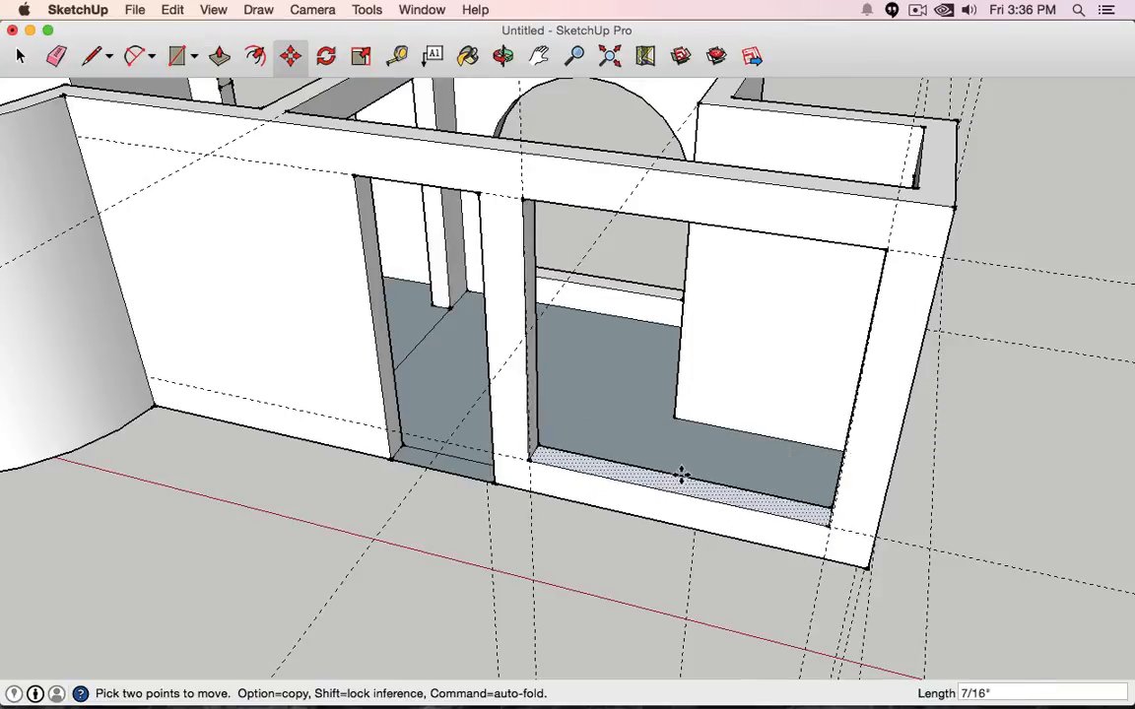
pyautogui.click(678, 474)
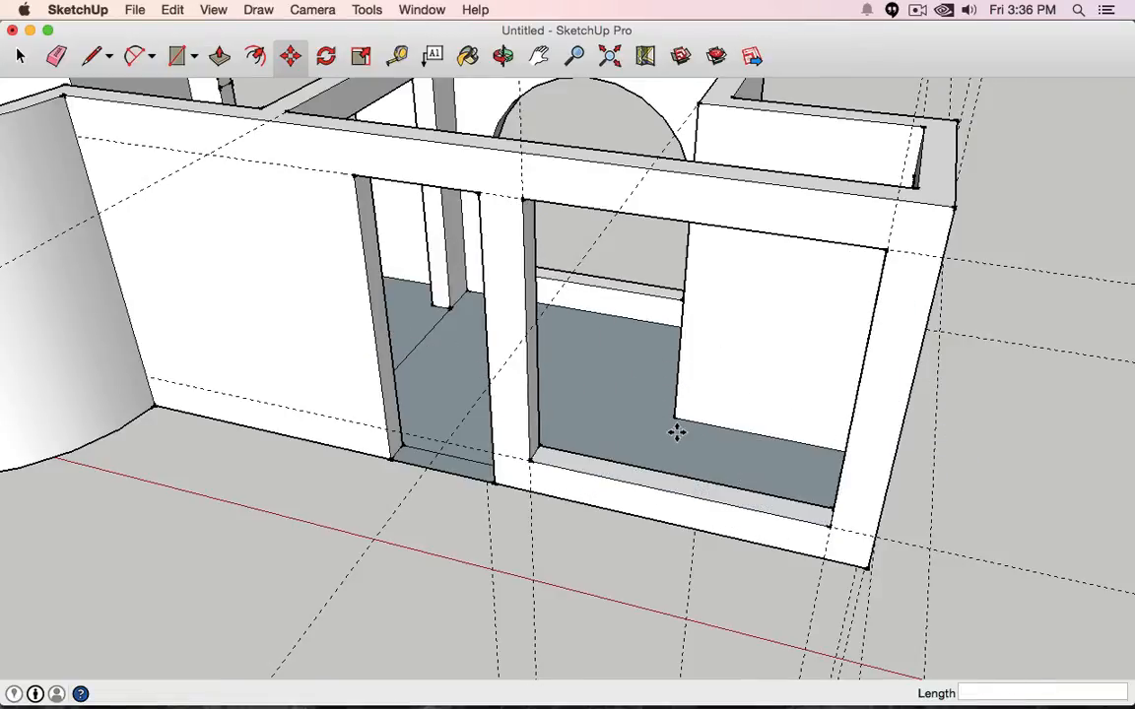
# - Try to rotate the front window's sill face about a point on it, and cancel the rotation
pyautogui.click(326, 57)
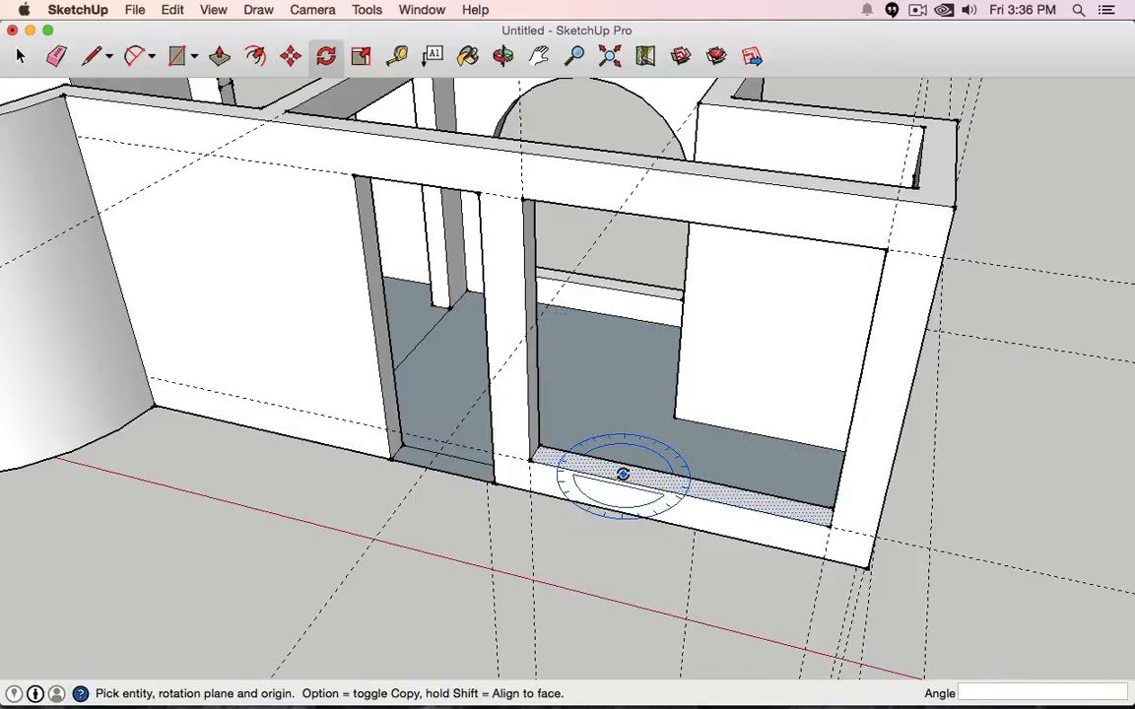
pyautogui.moveTo(623, 474); pyautogui.dragTo(623, 486)
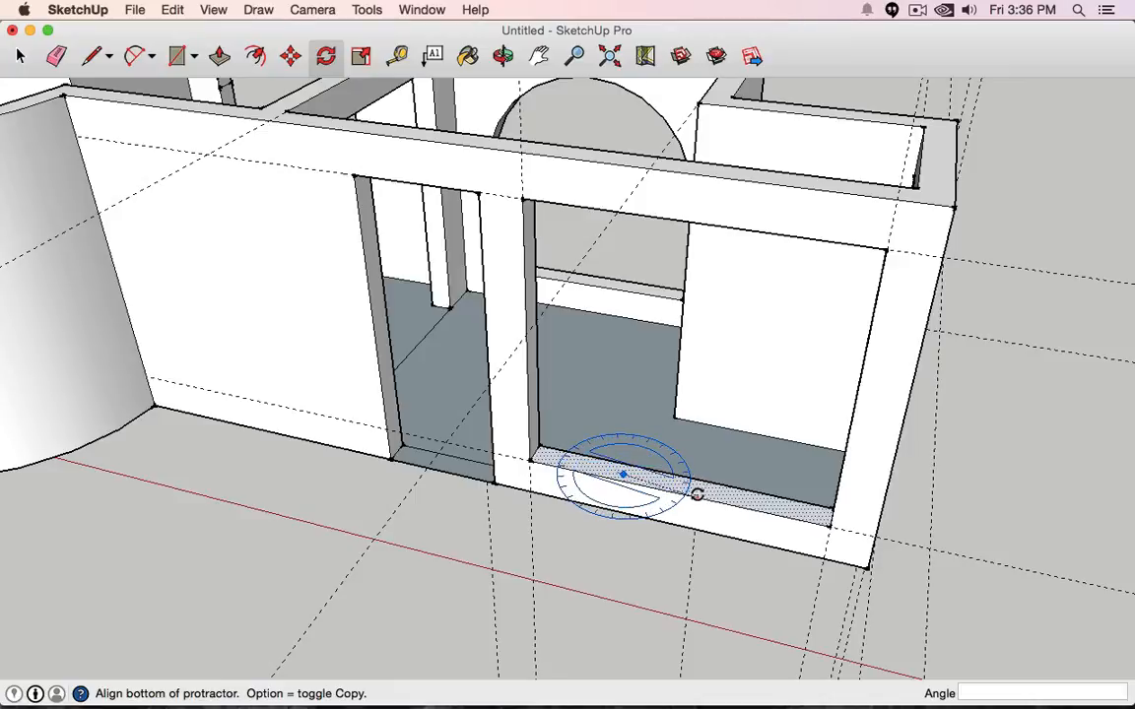
pyautogui.click(734, 494)
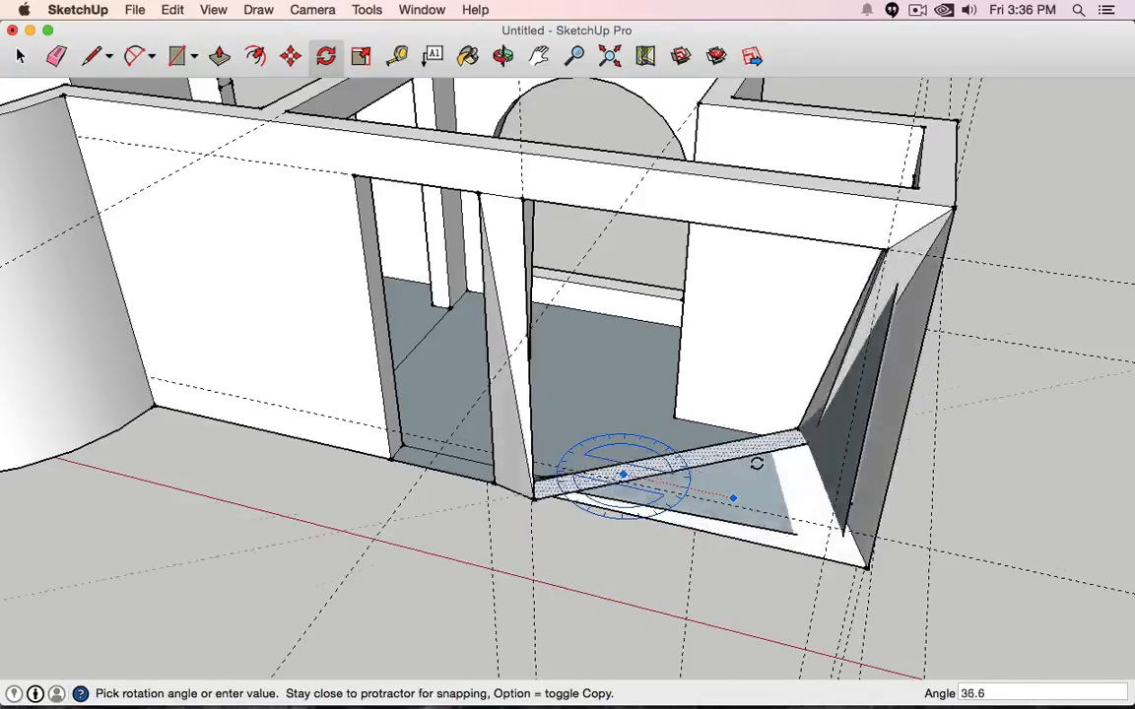
pyautogui.press('Escape')
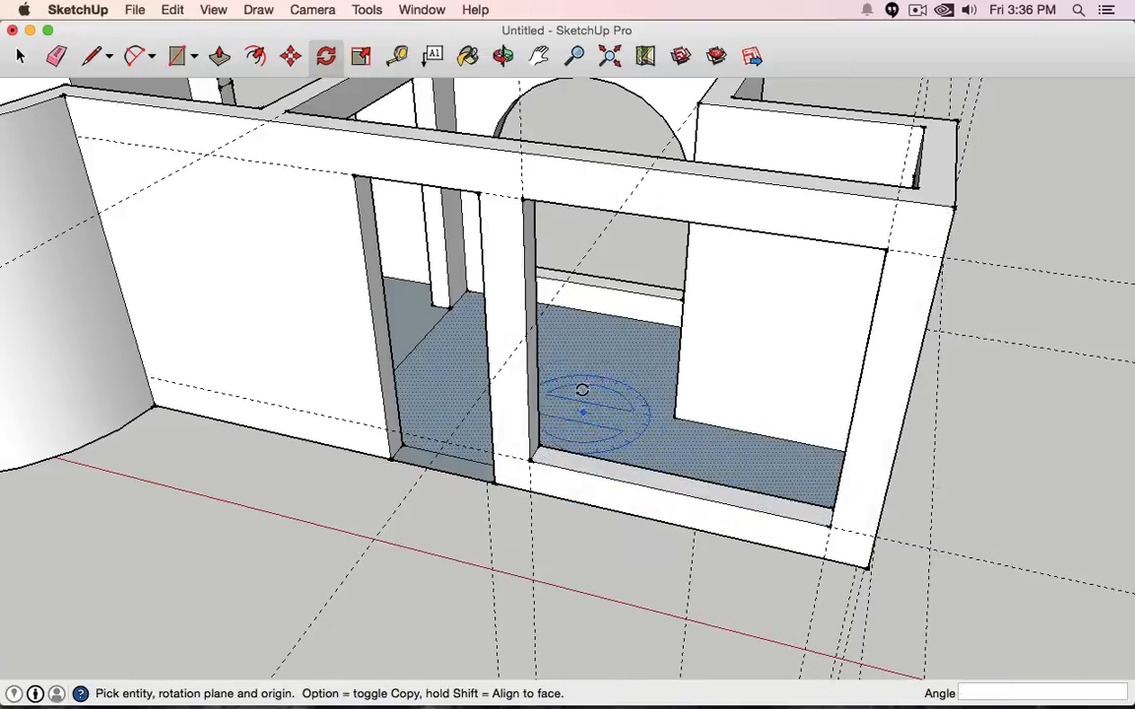
# - Try to rotate the whole front wall face about a point between the door and window, and cancel the rotation
pyautogui.click(516, 289)
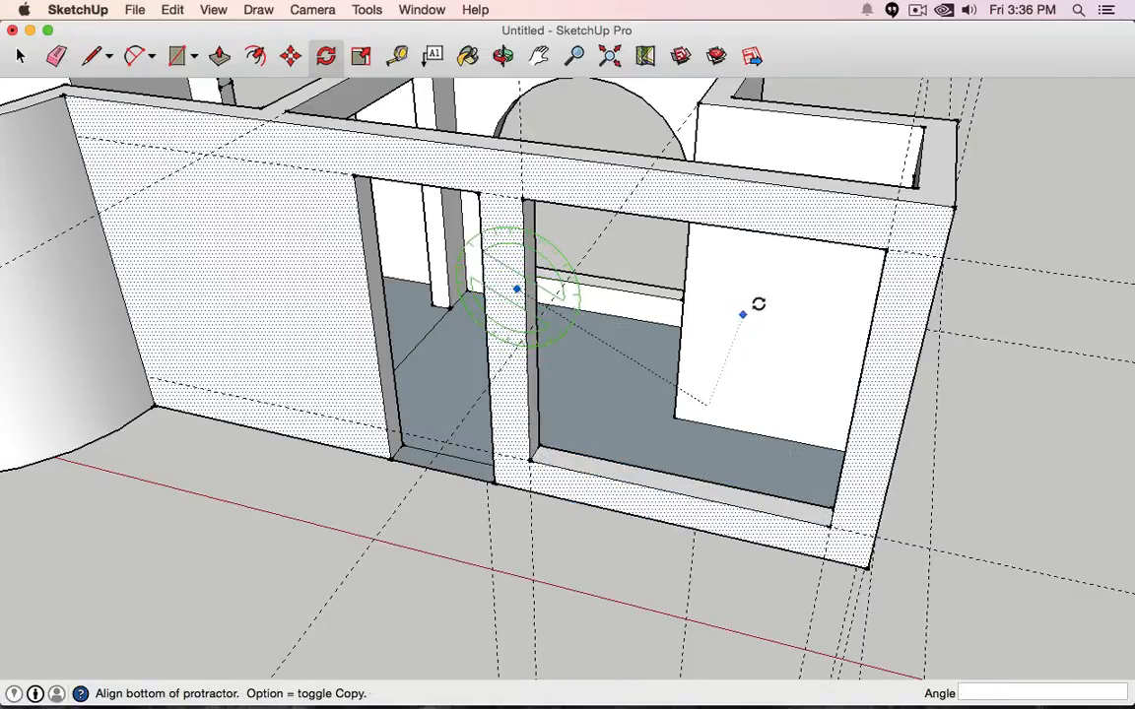
pyautogui.click(754, 282)
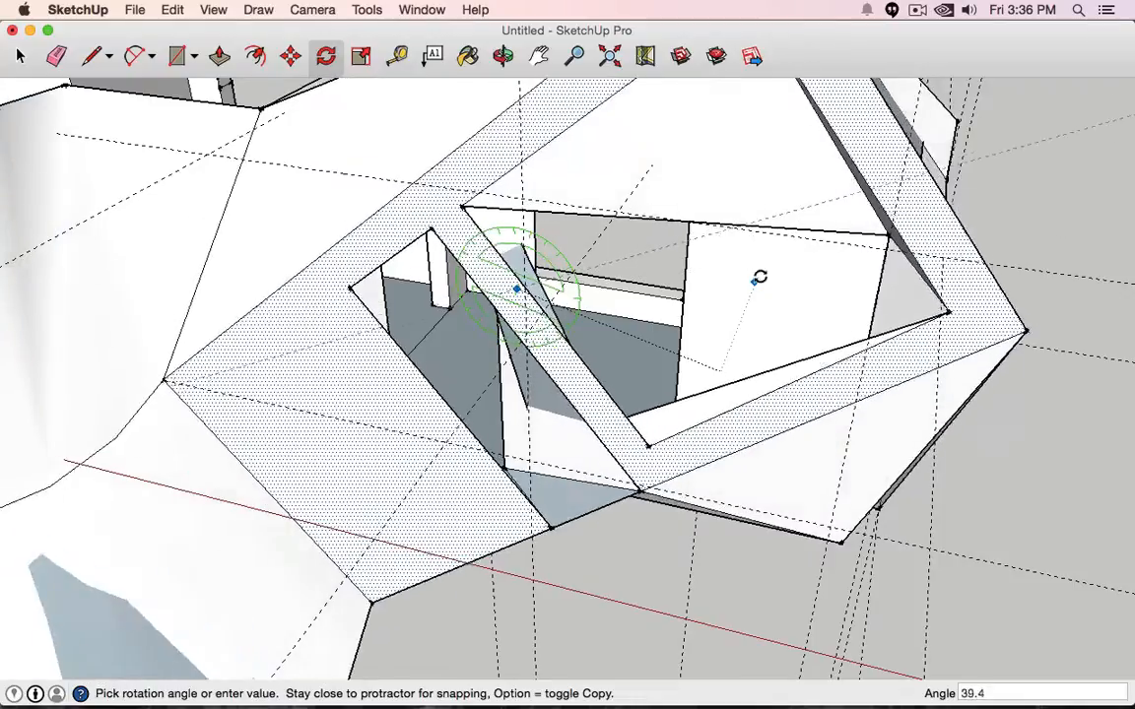
pyautogui.press('Escape')
pyautogui.scroll(-5, 631, 376)
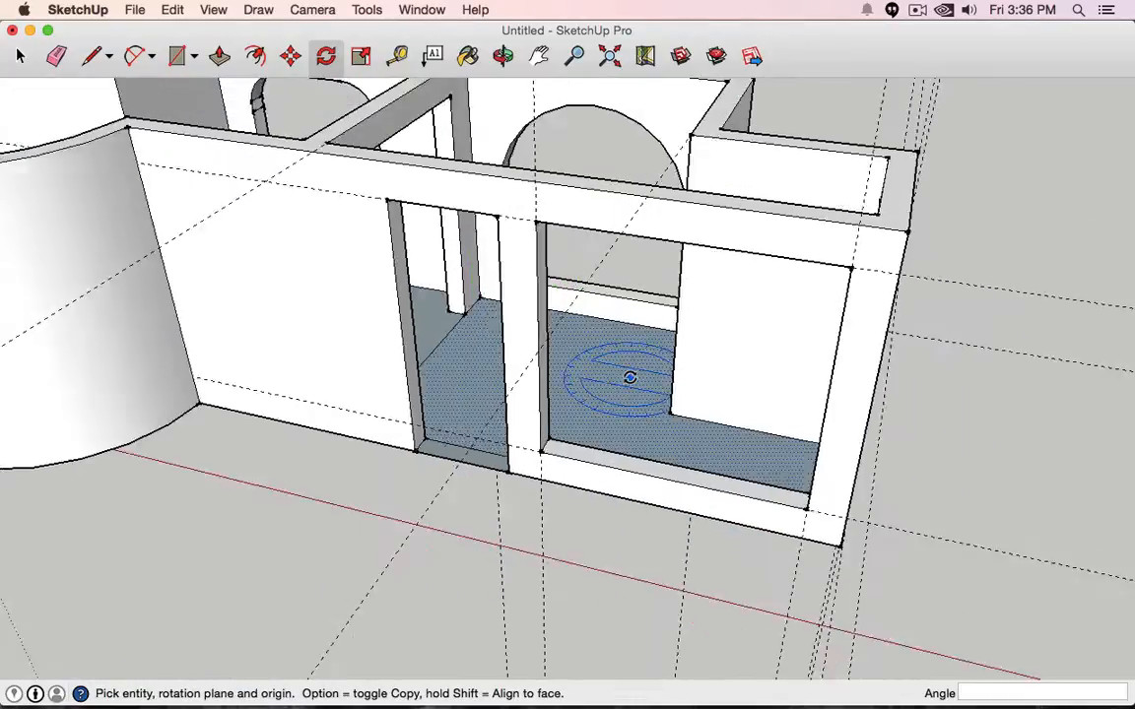
pyautogui.scroll(1, 630, 376)
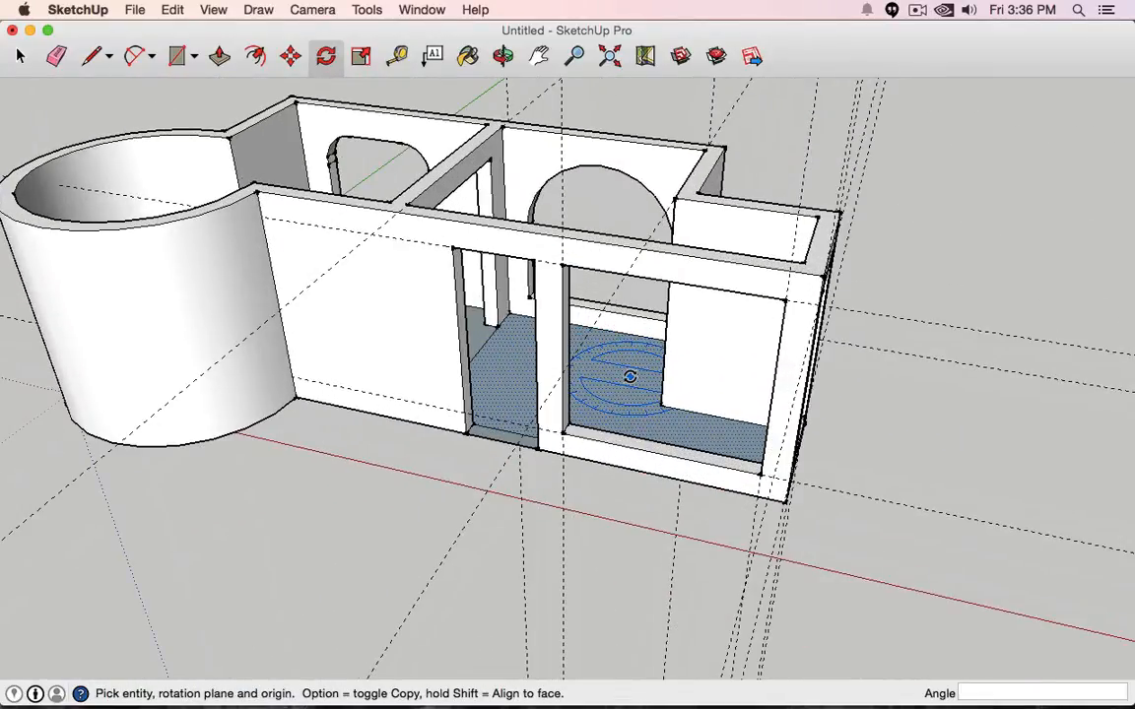
# - Rotate the front window's sill face in the wall's plane about its lower corner beside the door, raising its far end
pyautogui.click(22, 58)
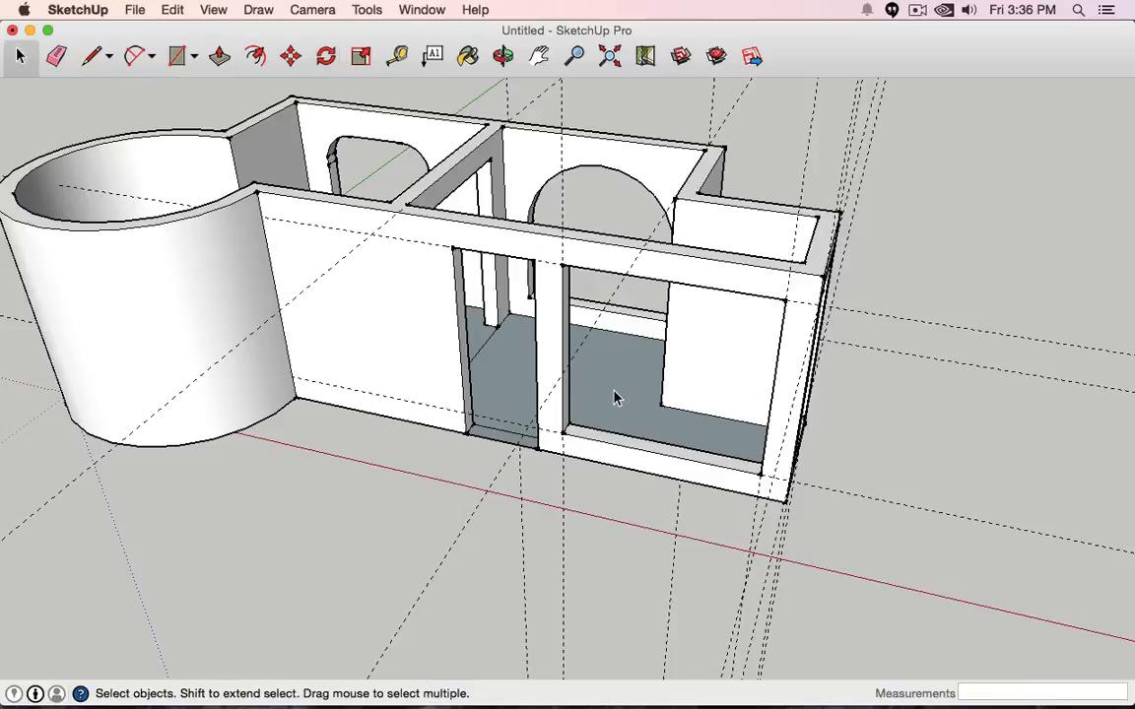
pyautogui.scroll(-3, 630, 448)
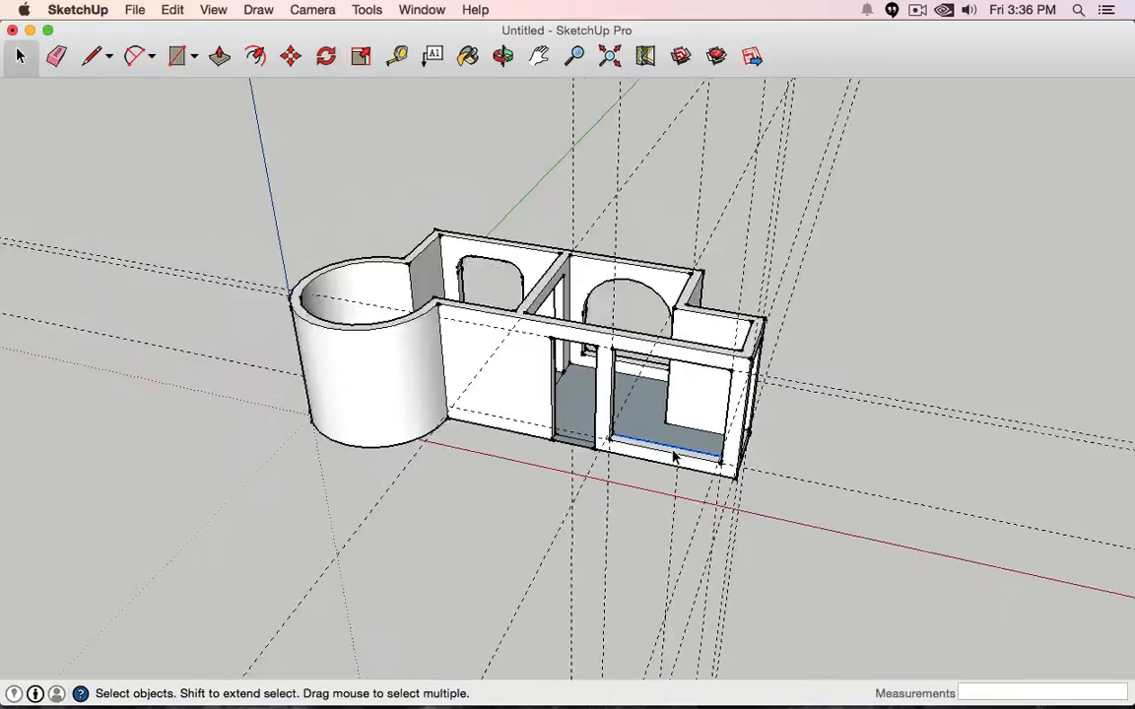
pyautogui.scroll(8, 650, 453)
pyautogui.click(630, 451)
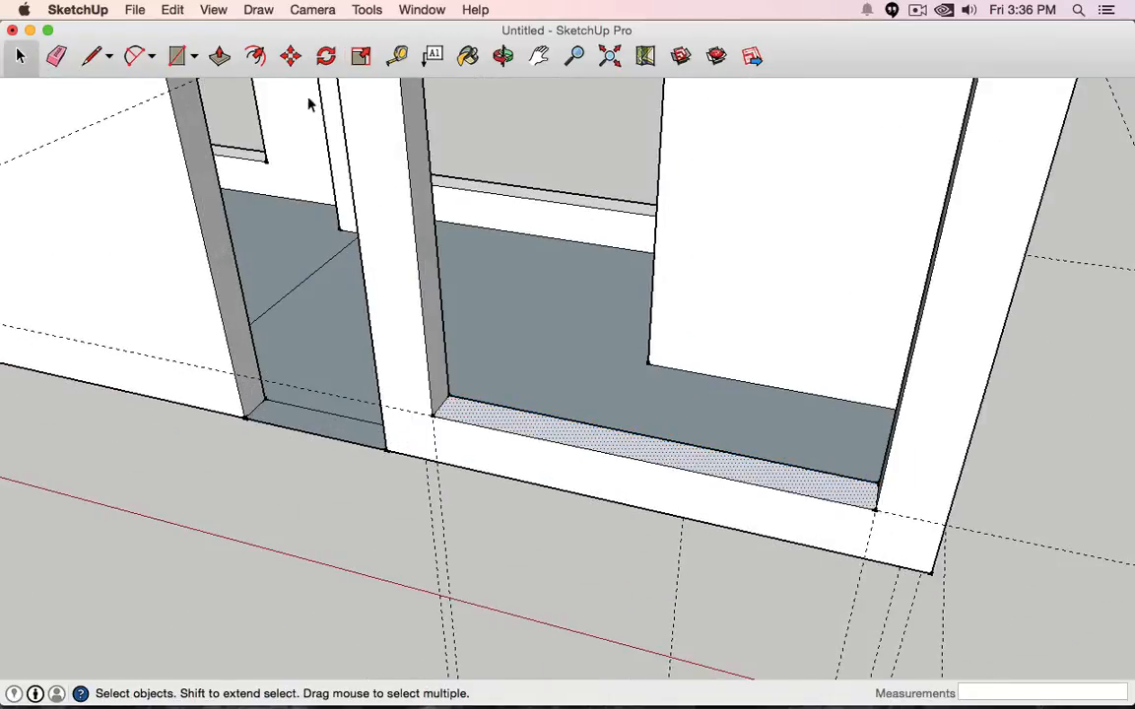
pyautogui.click(329, 57)
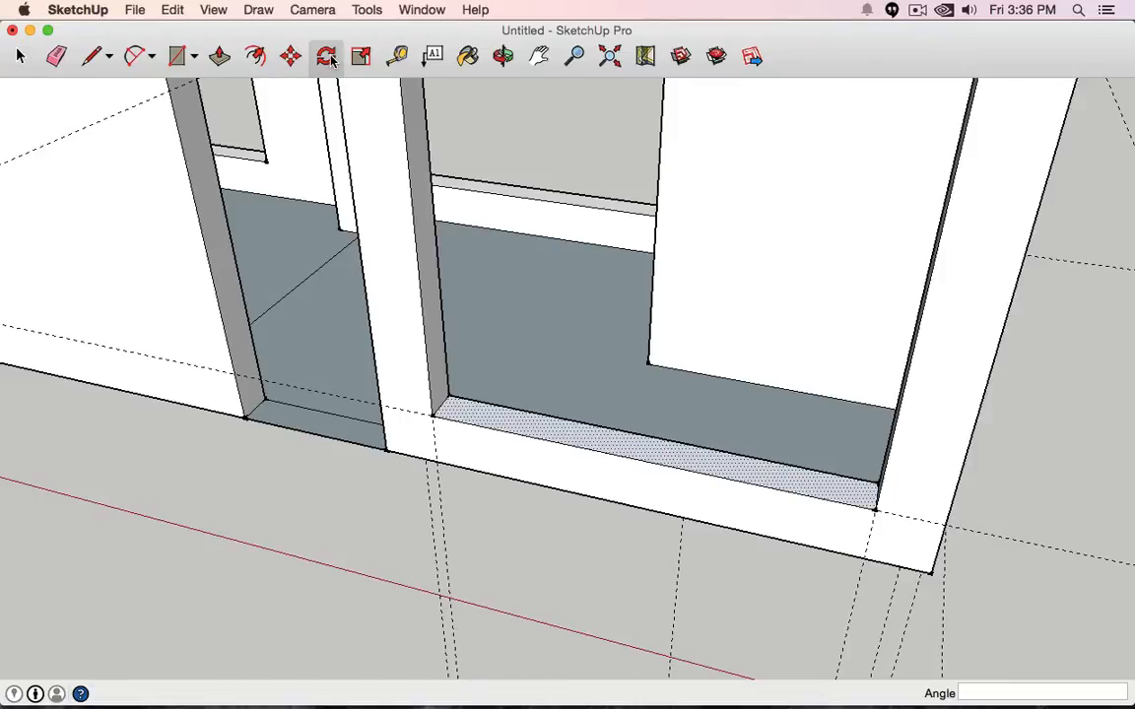
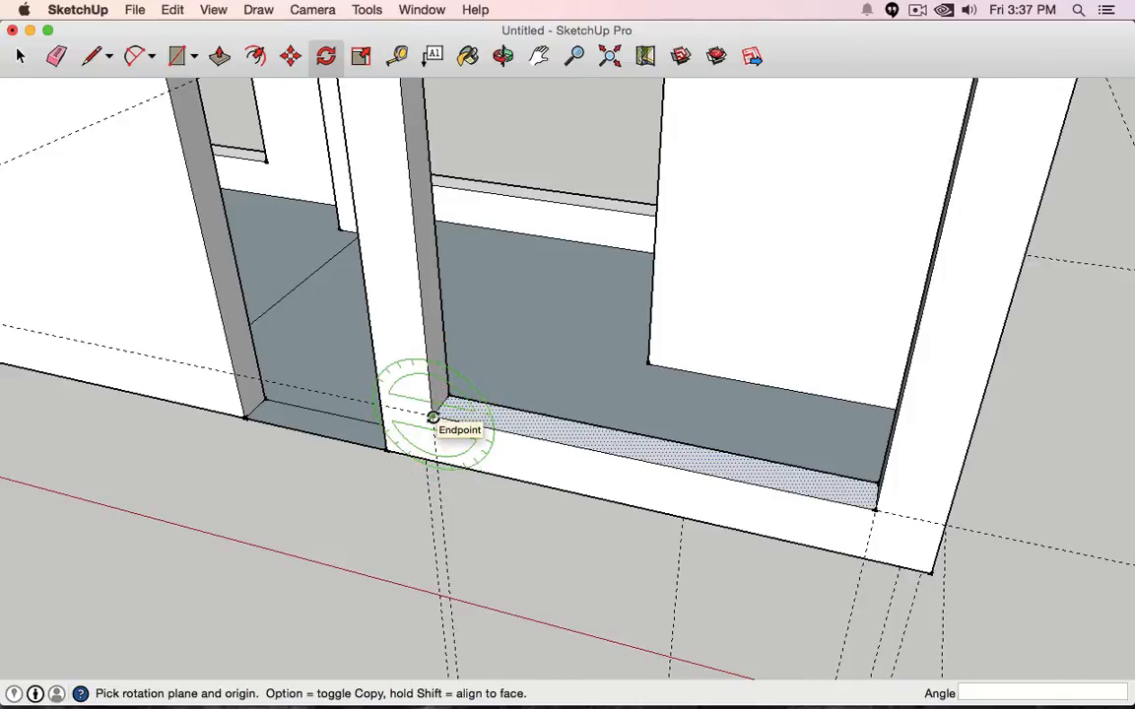
pyautogui.click(432, 418)
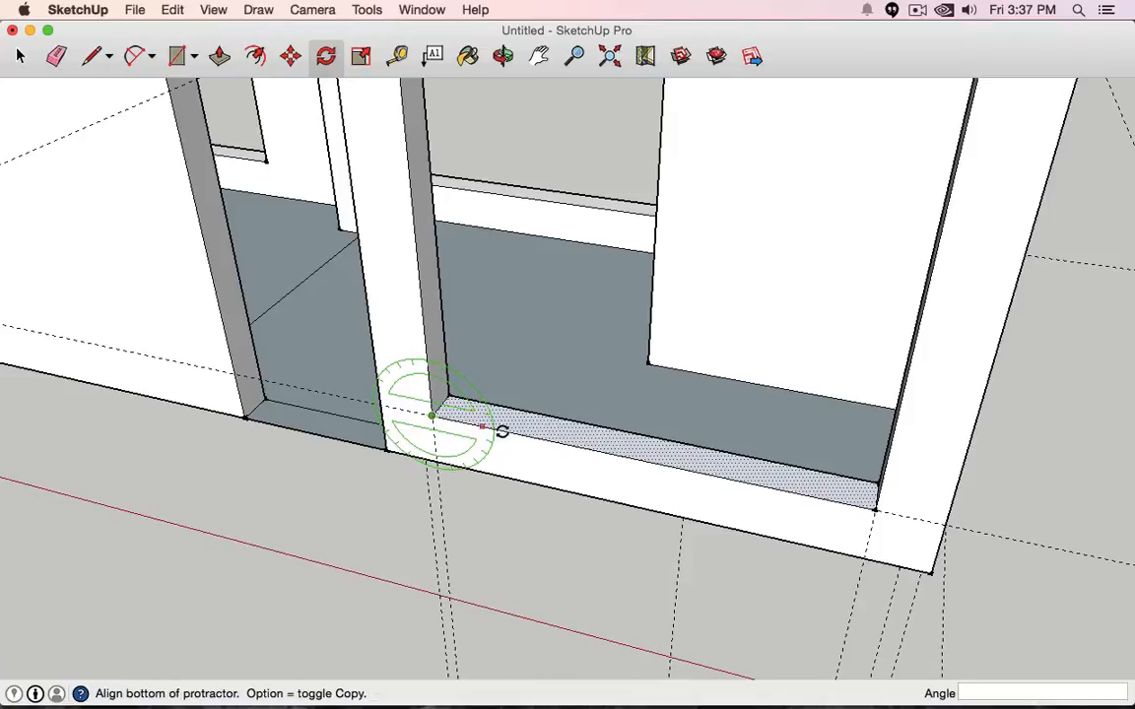
pyautogui.click(862, 504)
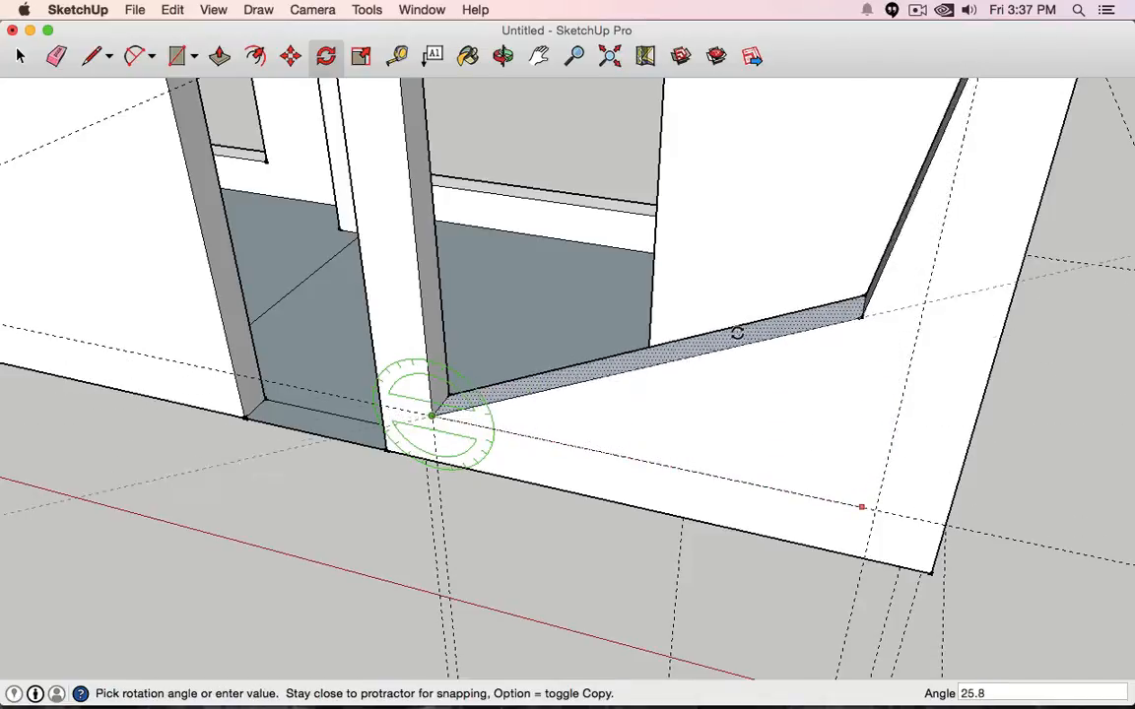
pyautogui.click(707, 312)
pyautogui.scroll(2, 674, 541)
pyautogui.moveTo(673, 543); pyautogui.dragTo(688, 522, button='middle')
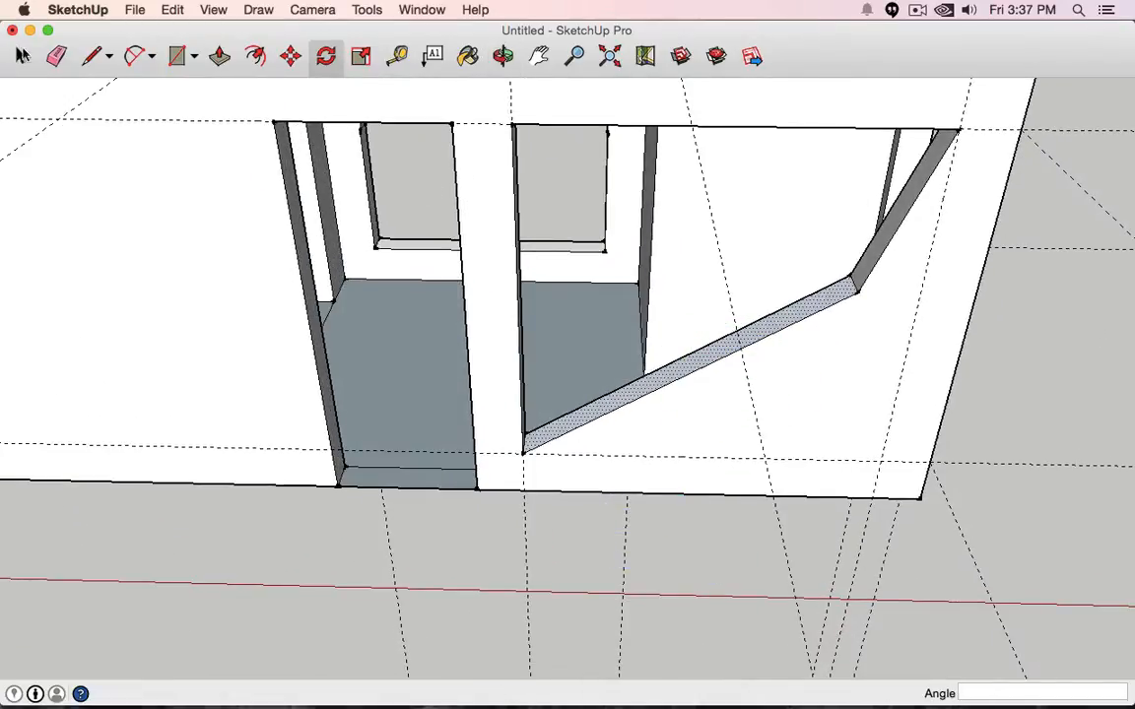
# - Move the raised end edge of the sill back down to the guide intersection at the window's lower outer corner
pyautogui.click(21, 55)
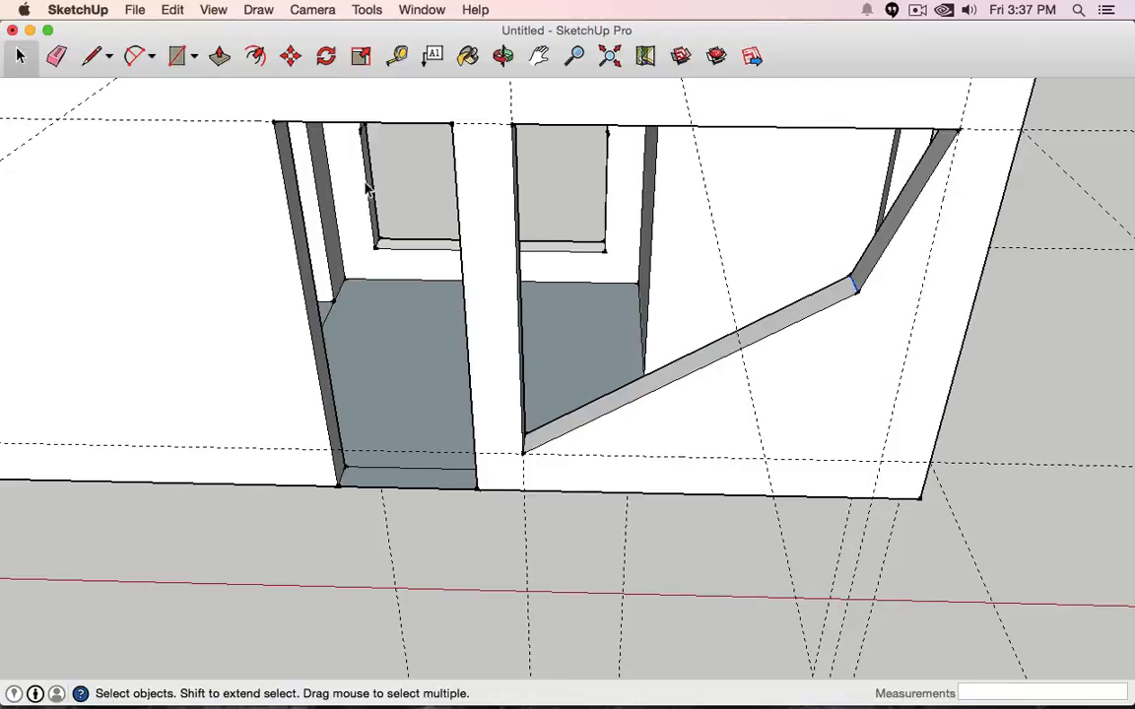
pyautogui.click(290, 56)
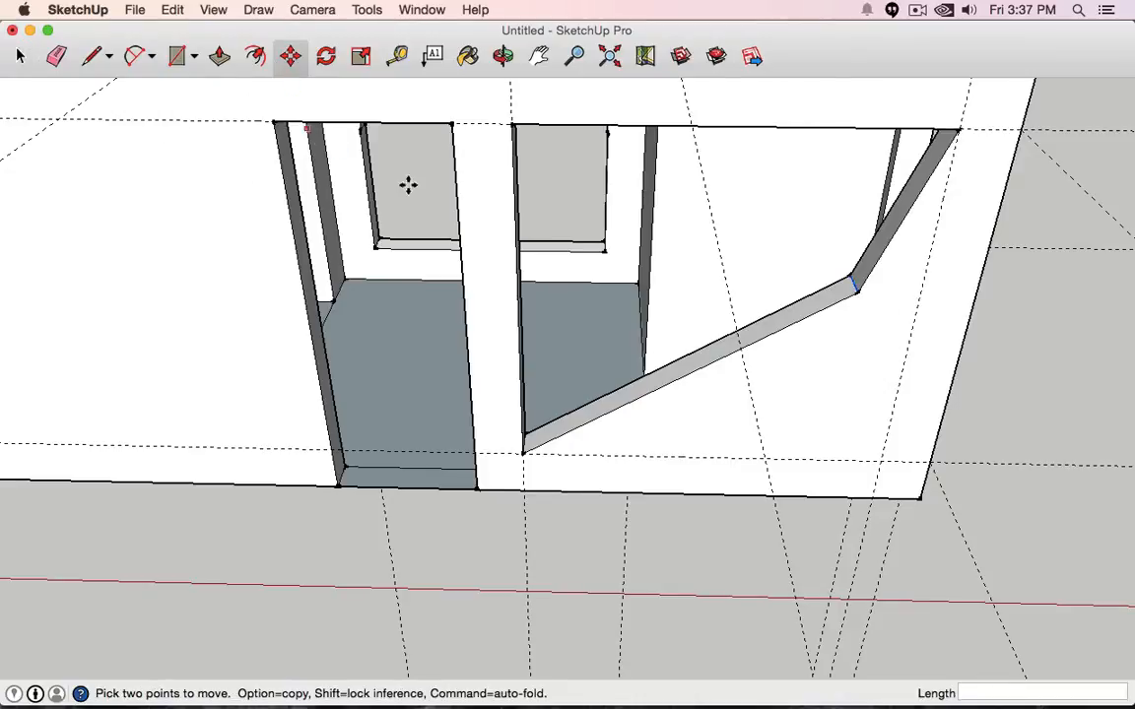
pyautogui.click(857, 292)
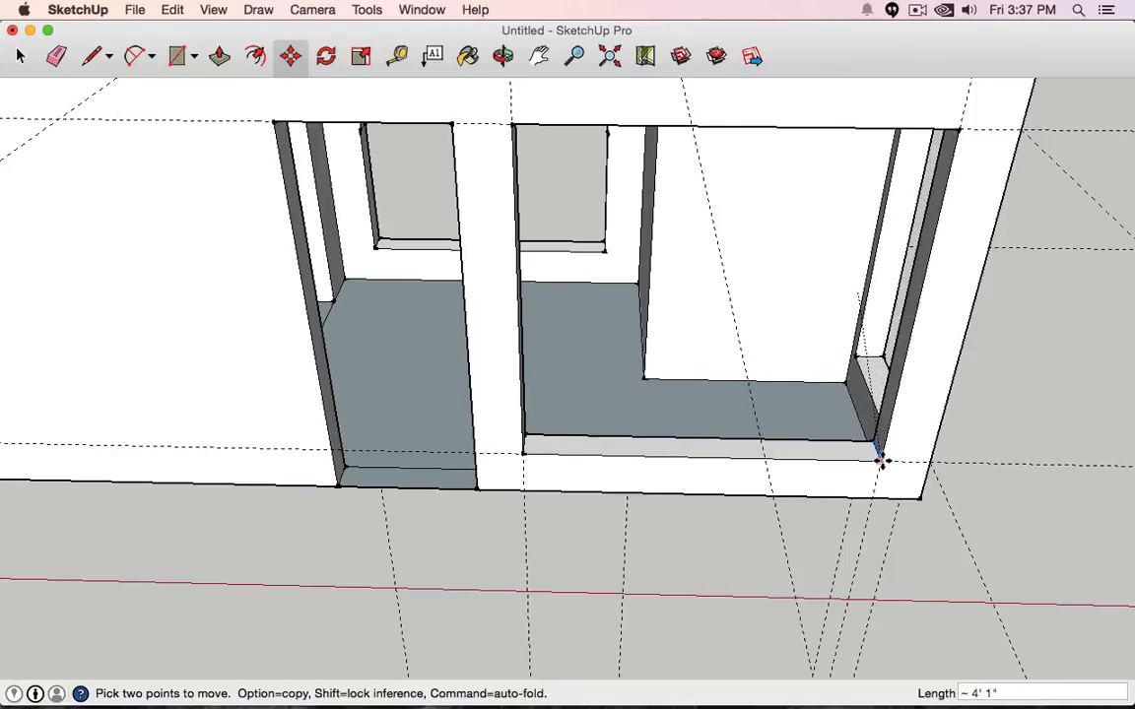
pyautogui.click(880, 458)
pyautogui.moveTo(927, 448); pyautogui.dragTo(615, 436, button='middle')
pyautogui.scroll(2, 607, 436)
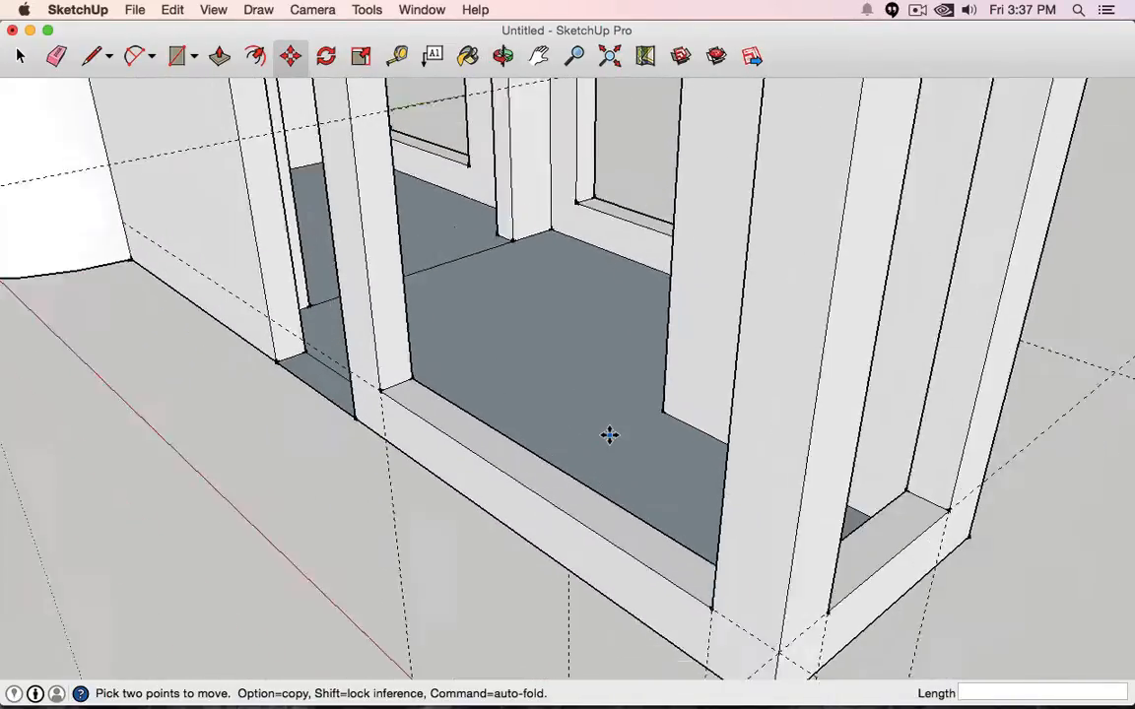
pyautogui.scroll(-5, 378, 418)
pyautogui.moveTo(378, 418); pyautogui.dragTo(517, 468, button='middle')
pyautogui.scroll(-2, 667, 389)
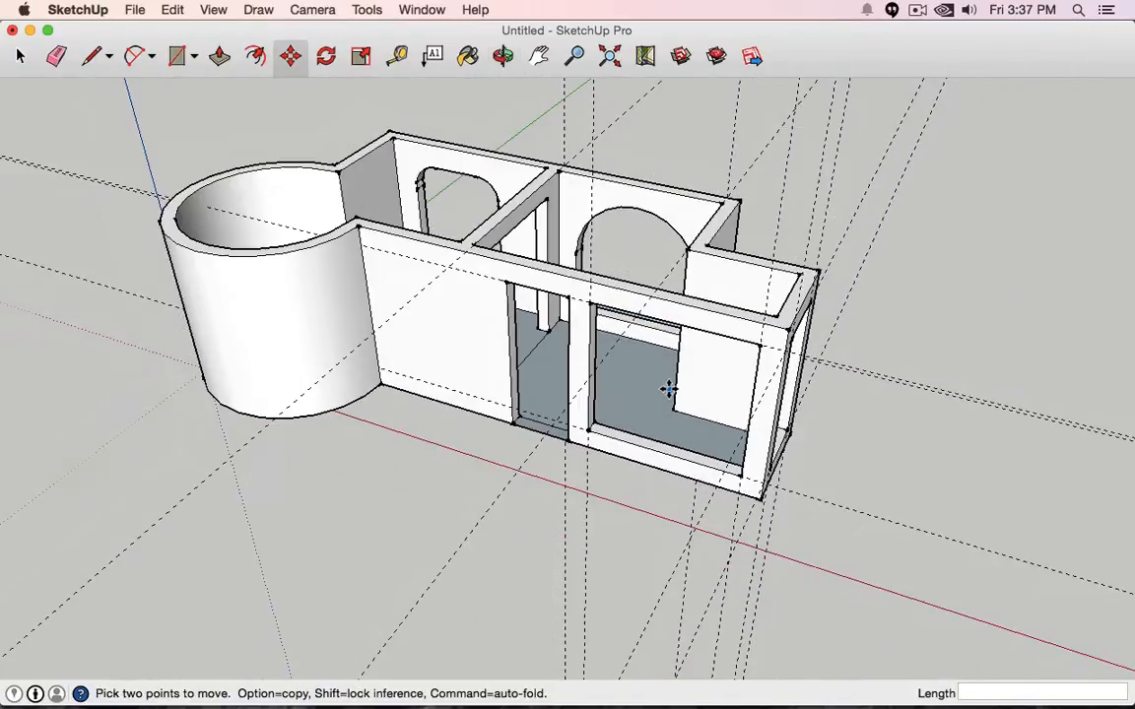
# - Try to tilt the front window's sill face across the wall's thickness about its front corner beside the door, and cancel the rotation
pyautogui.click(326, 57)
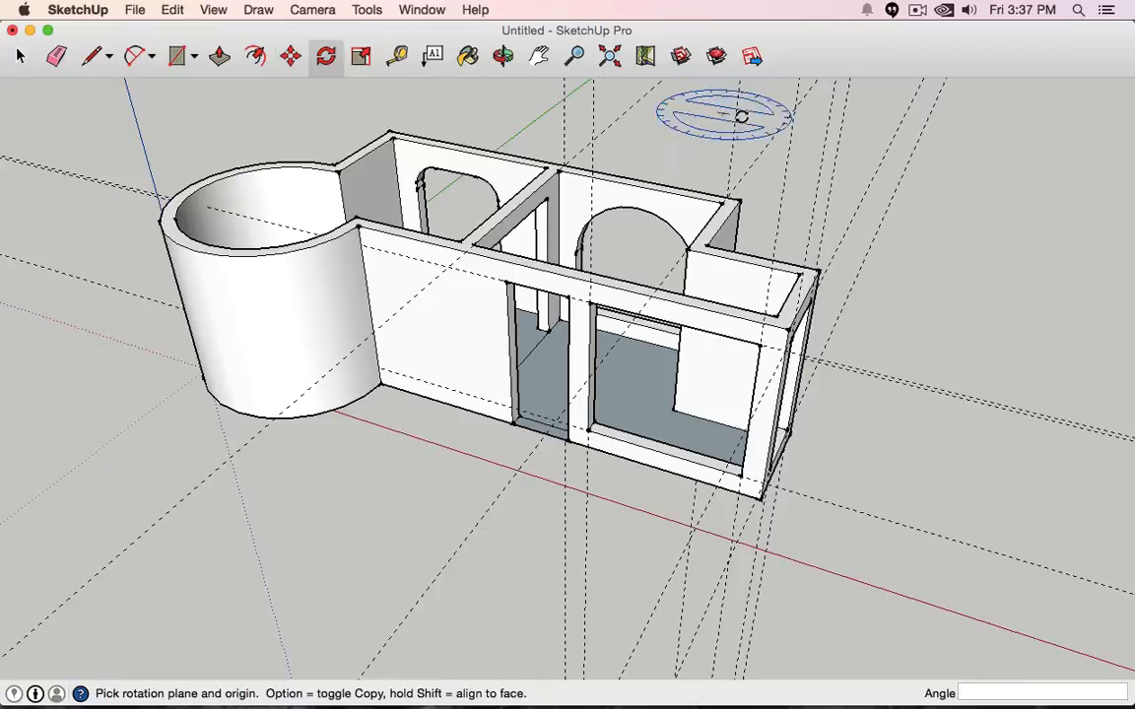
pyautogui.click(18, 57)
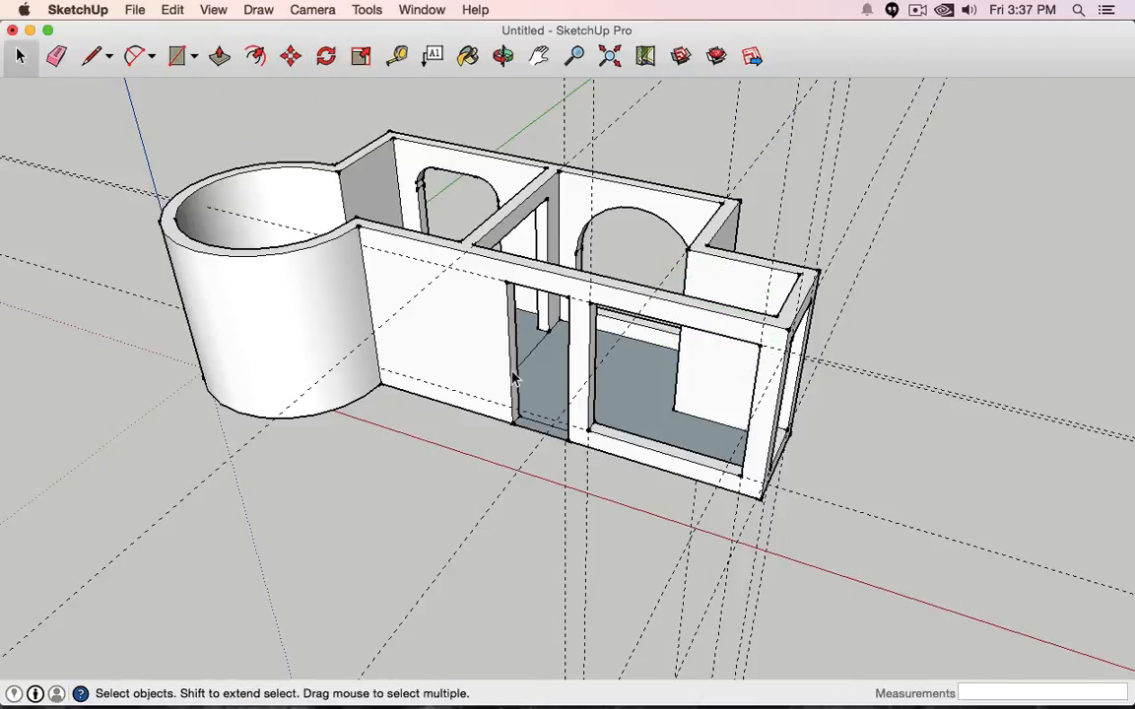
pyautogui.scroll(-2, 611, 443)
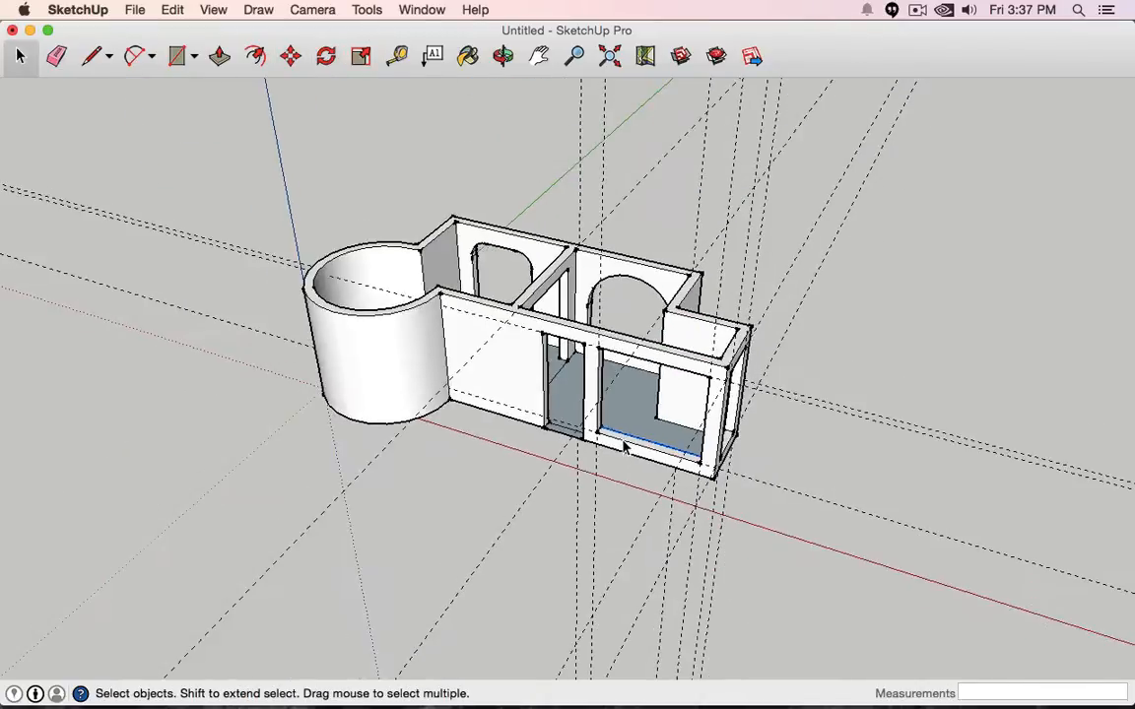
pyautogui.scroll(8, 610, 443)
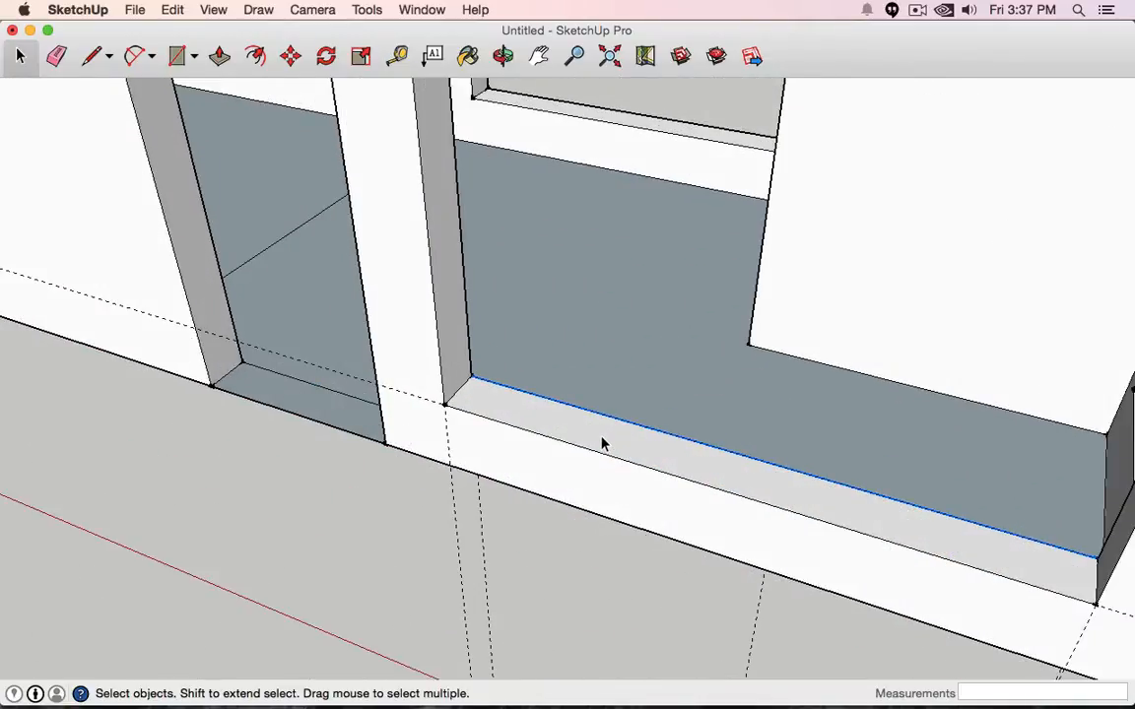
pyautogui.click(604, 444)
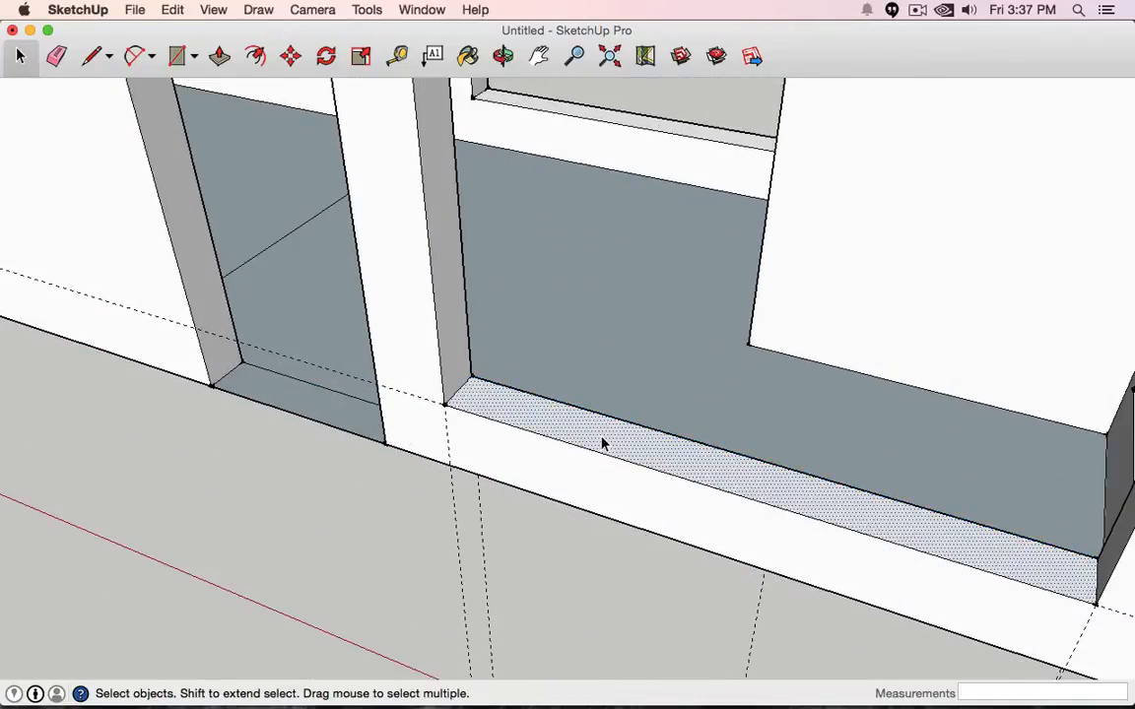
pyautogui.click(327, 57)
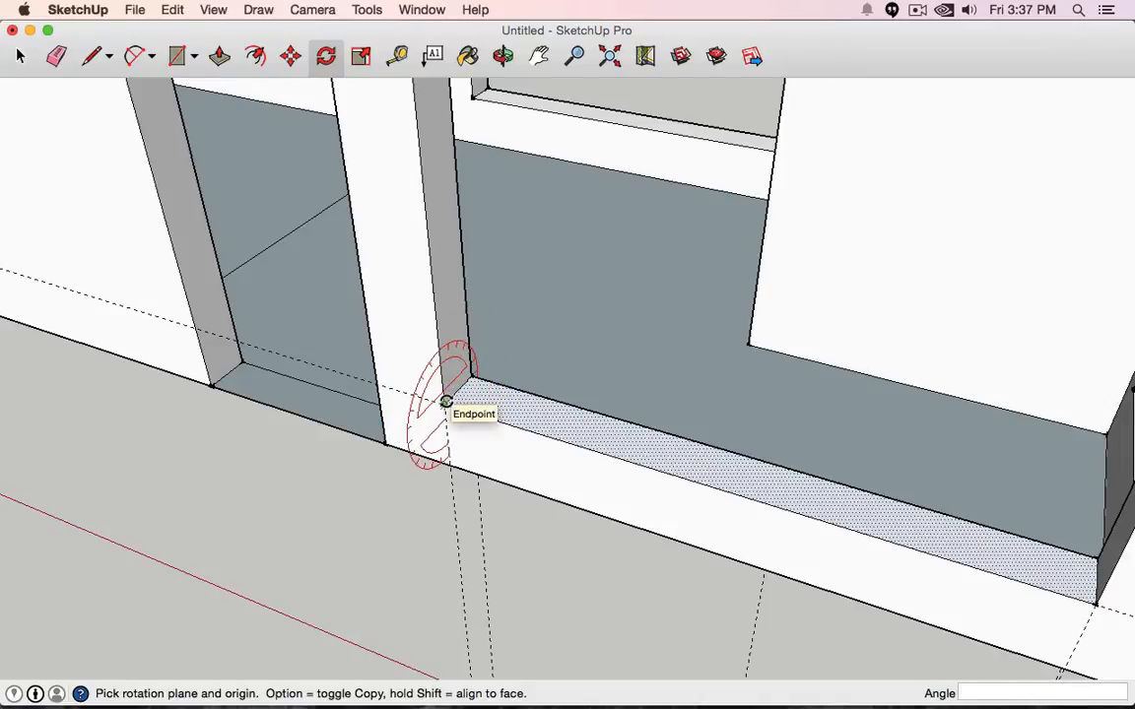
pyautogui.moveTo(445, 402); pyautogui.dragTo(550, 307)
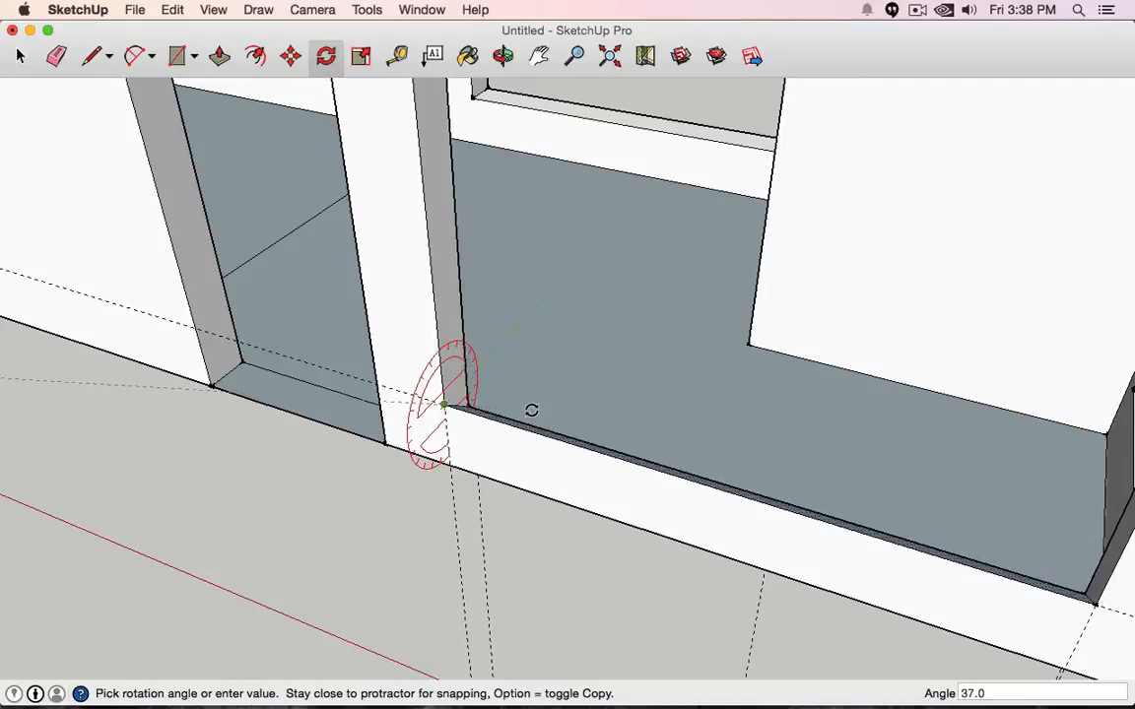
pyautogui.press('Escape')
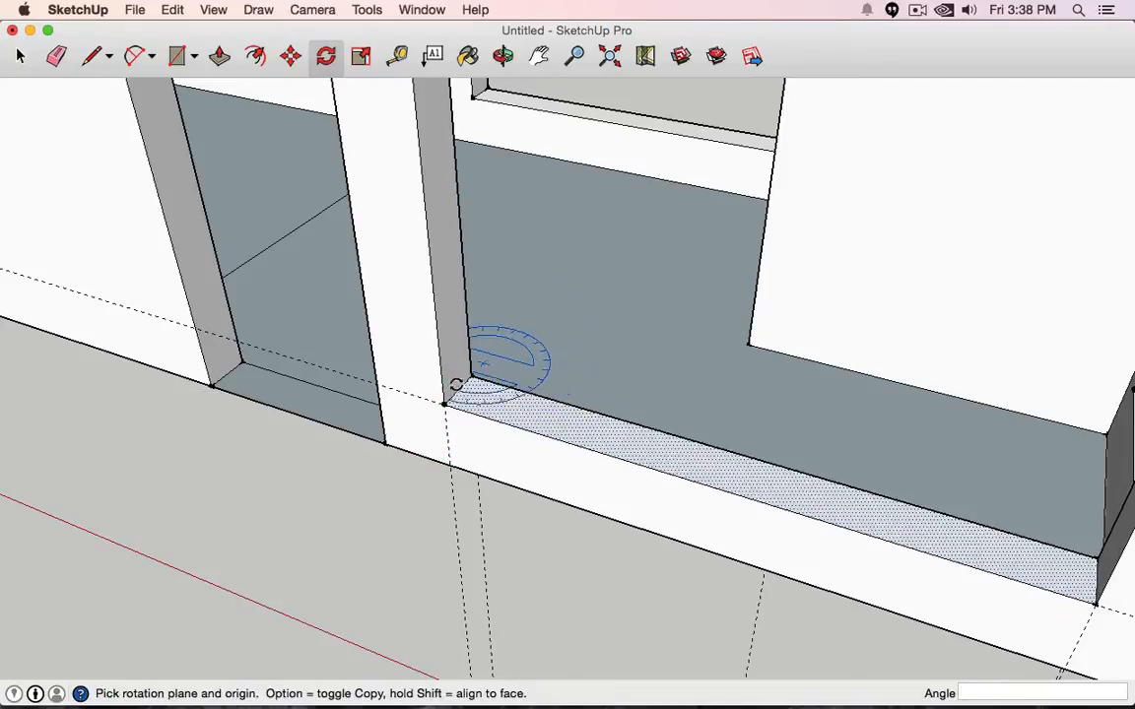
# - Try to rotate the sill face again in the wall's plane about the same corner, without keeping any rotation
pyautogui.click(575, 444)
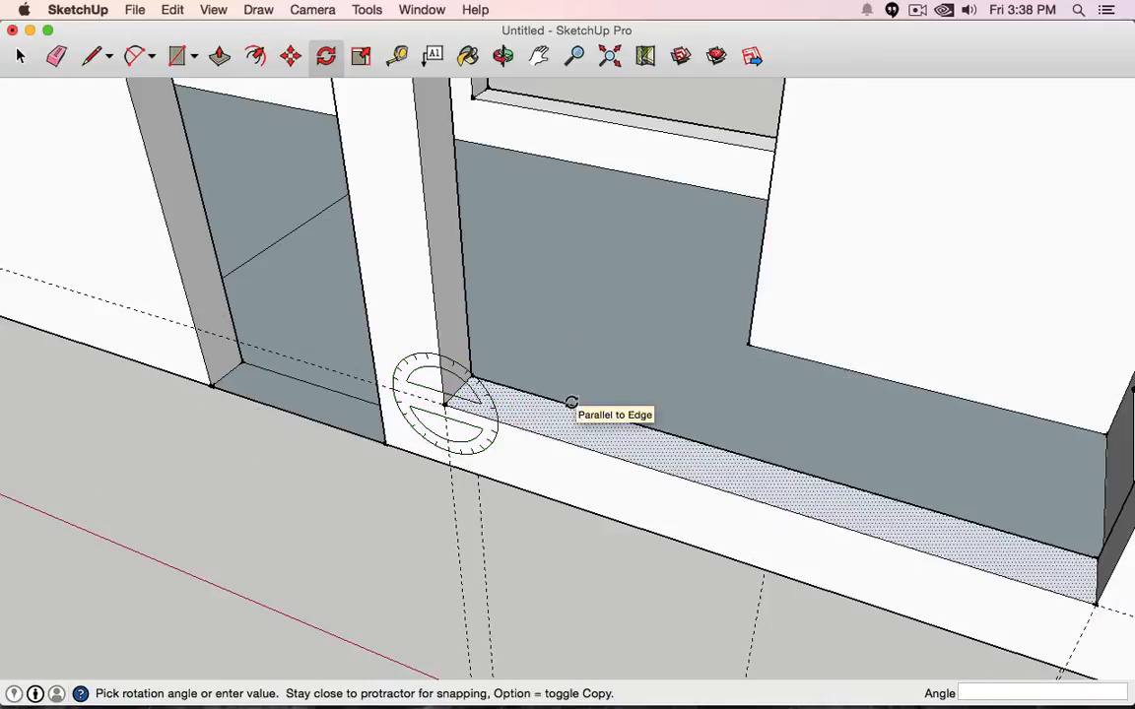
pyautogui.click(571, 398)
pyautogui.scroll(3, 524, 312)
pyautogui.scroll(-3, 524, 312)
pyautogui.scroll(-2, 524, 325)
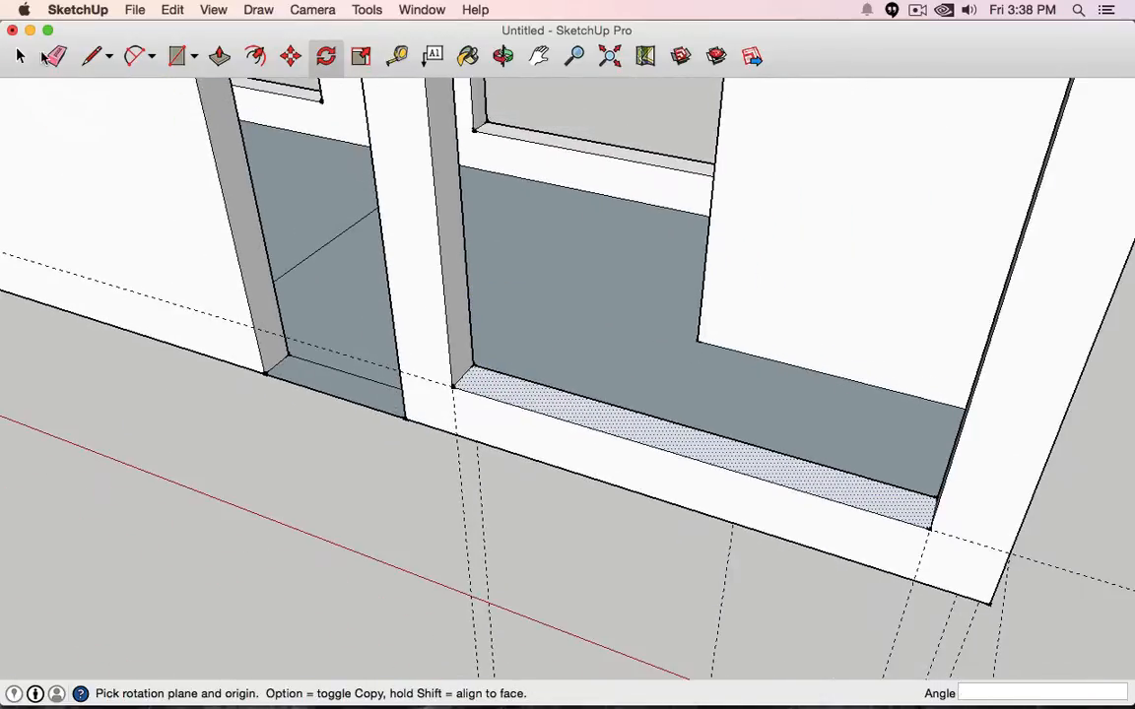
# - Scale the front window's inner top and outer side edges to 0.83 from their shared corner, and lower the inner top edge further
pyautogui.press('space')
pyautogui.click(461, 252)
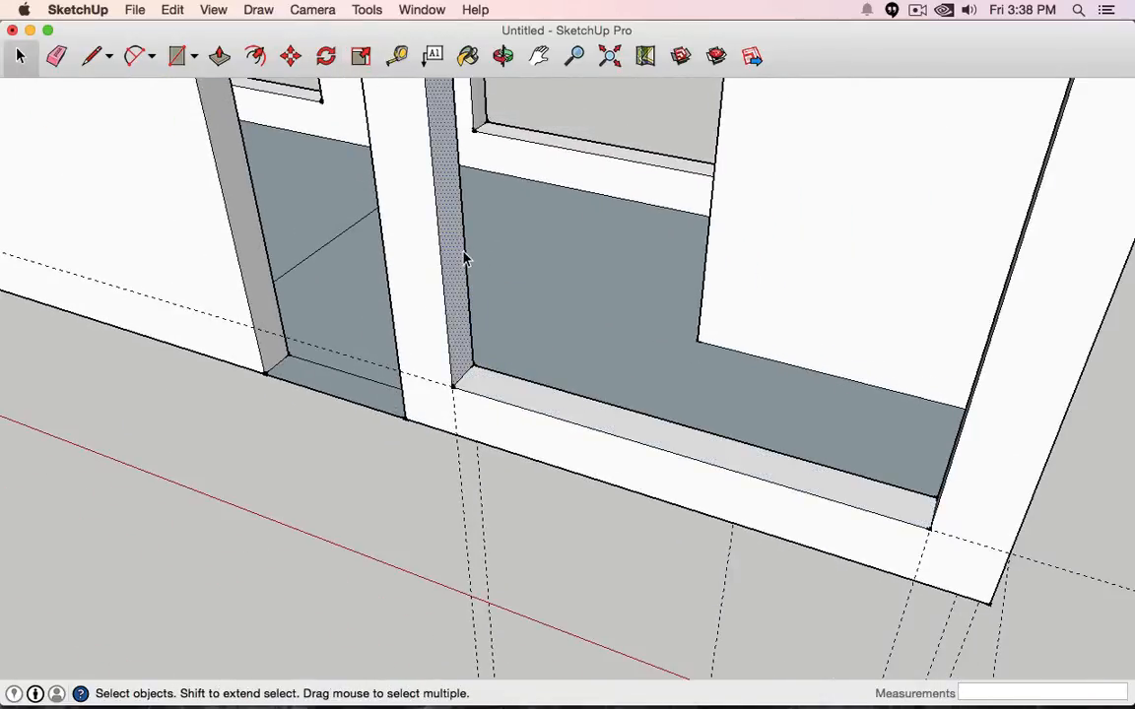
pyautogui.click(467, 261)
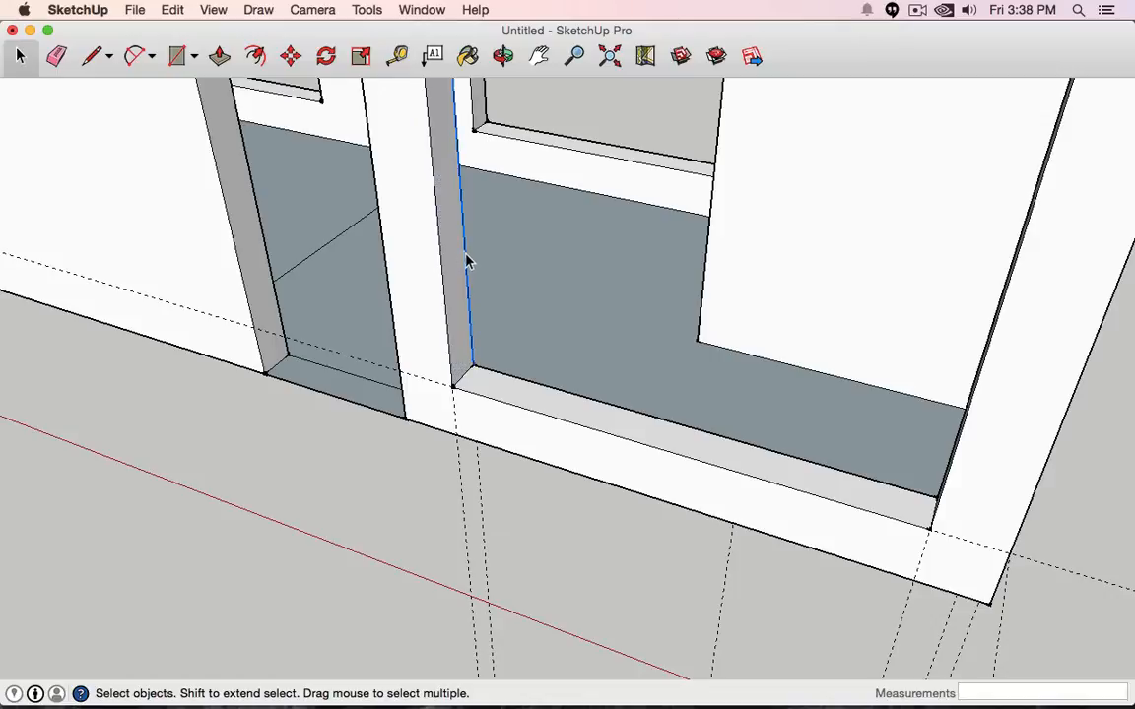
pyautogui.click(495, 379)
pyautogui.scroll(-2, 496, 377)
pyautogui.moveTo(540, 309); pyautogui.dragTo(843, 261, button='middle')
pyautogui.scroll(3, 699, 352)
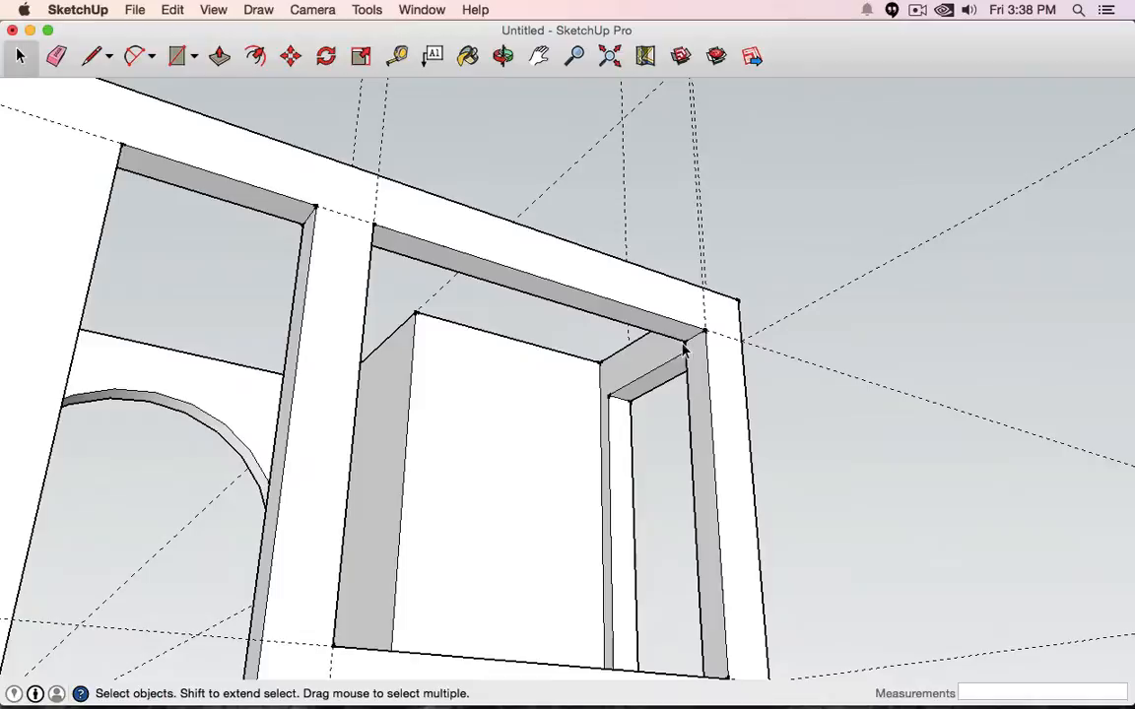
pyautogui.click(611, 324)
pyautogui.keyDown('shift'); pyautogui.click(690, 400); pyautogui.keyUp('shift')
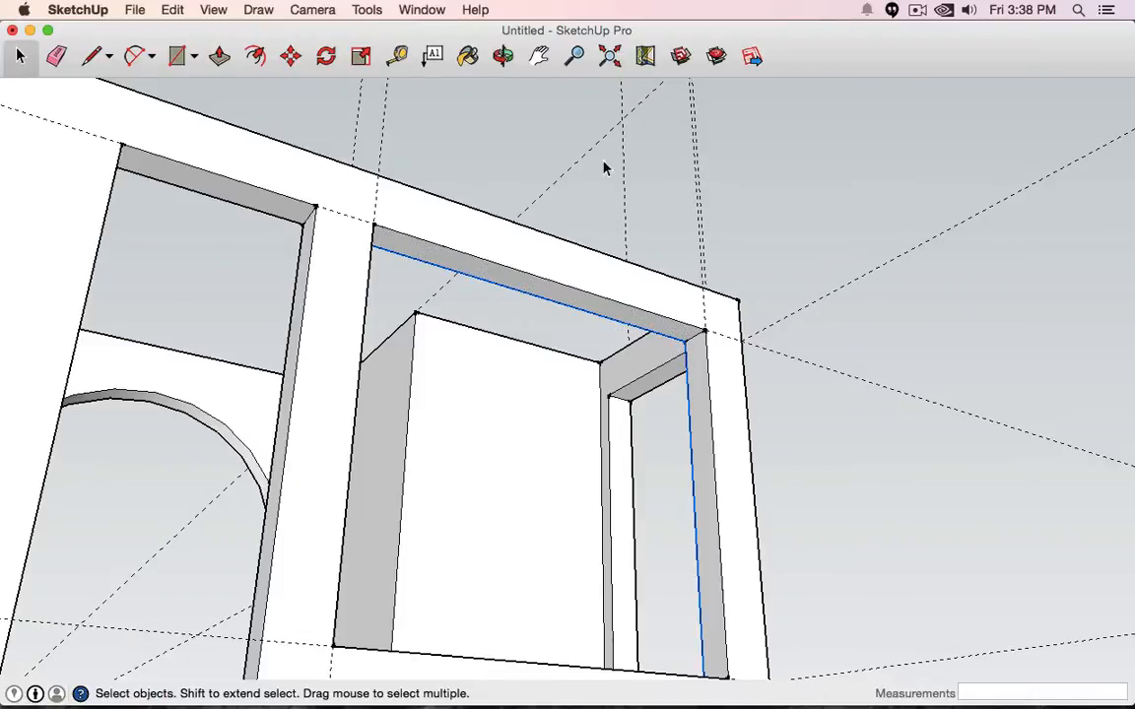
pyautogui.click(361, 56)
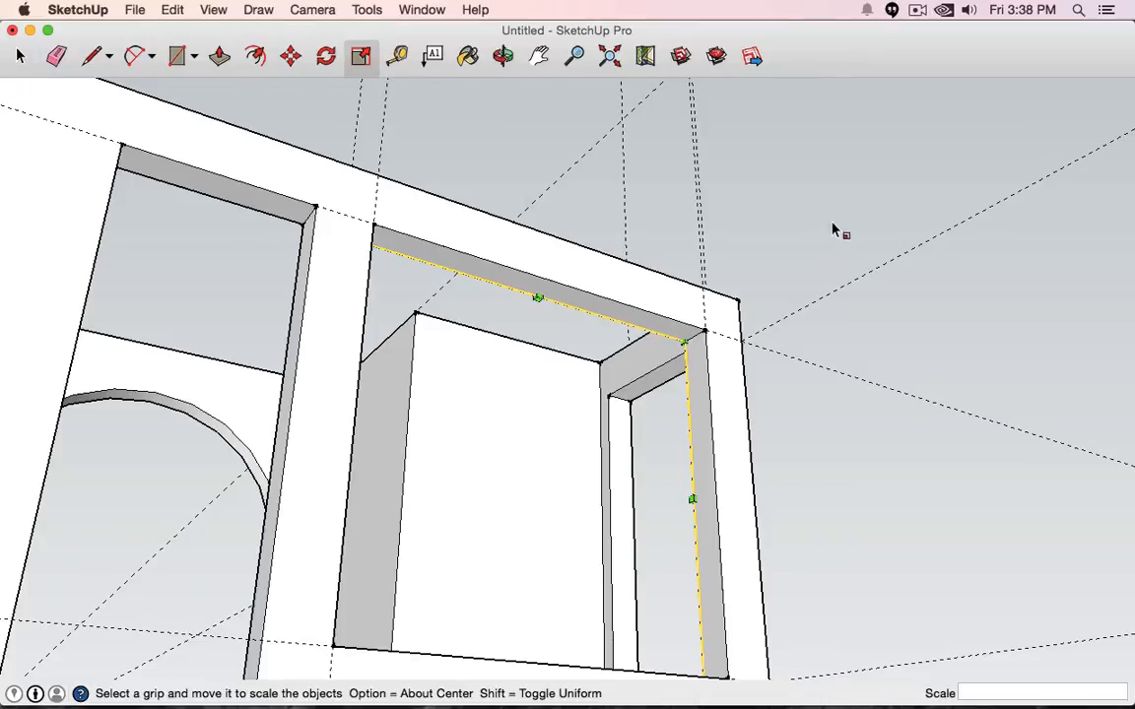
pyautogui.moveTo(683, 341); pyautogui.dragTo(640, 379)
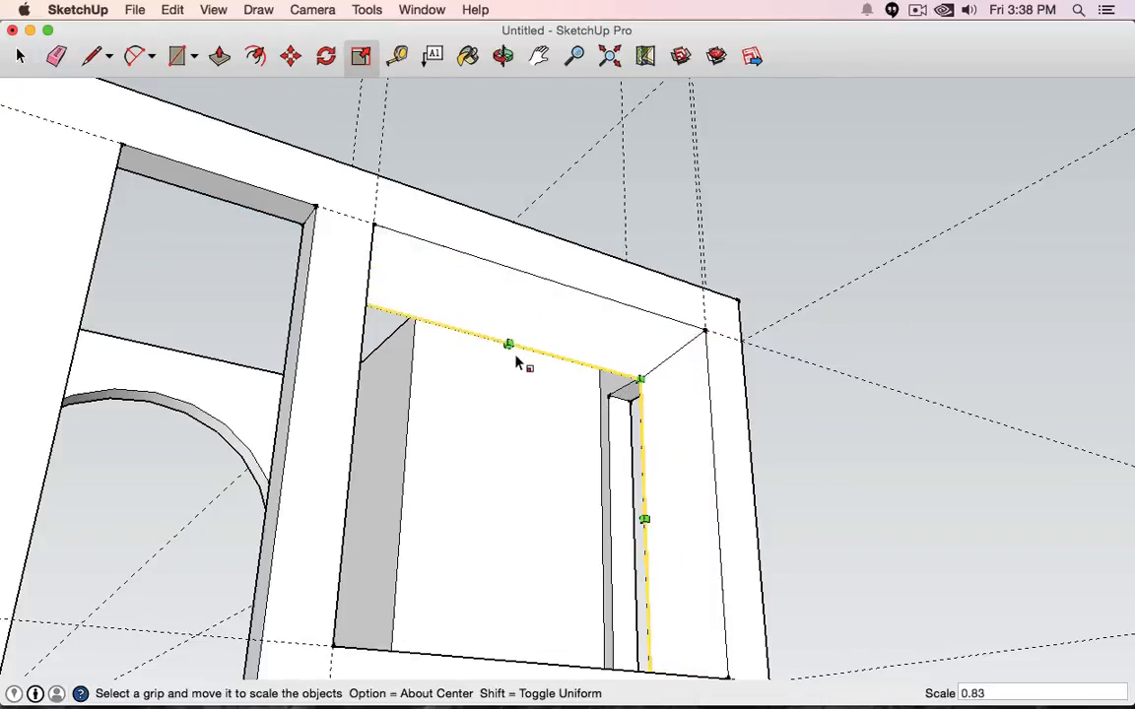
pyautogui.moveTo(508, 344); pyautogui.dragTo(507, 417)
# - Scale the window's inner outline vertically to 0.65 from its bottom, raising the inner sill edge above the outer one
pyautogui.moveTo(833, 410); pyautogui.dragTo(574, 454, button='middle')
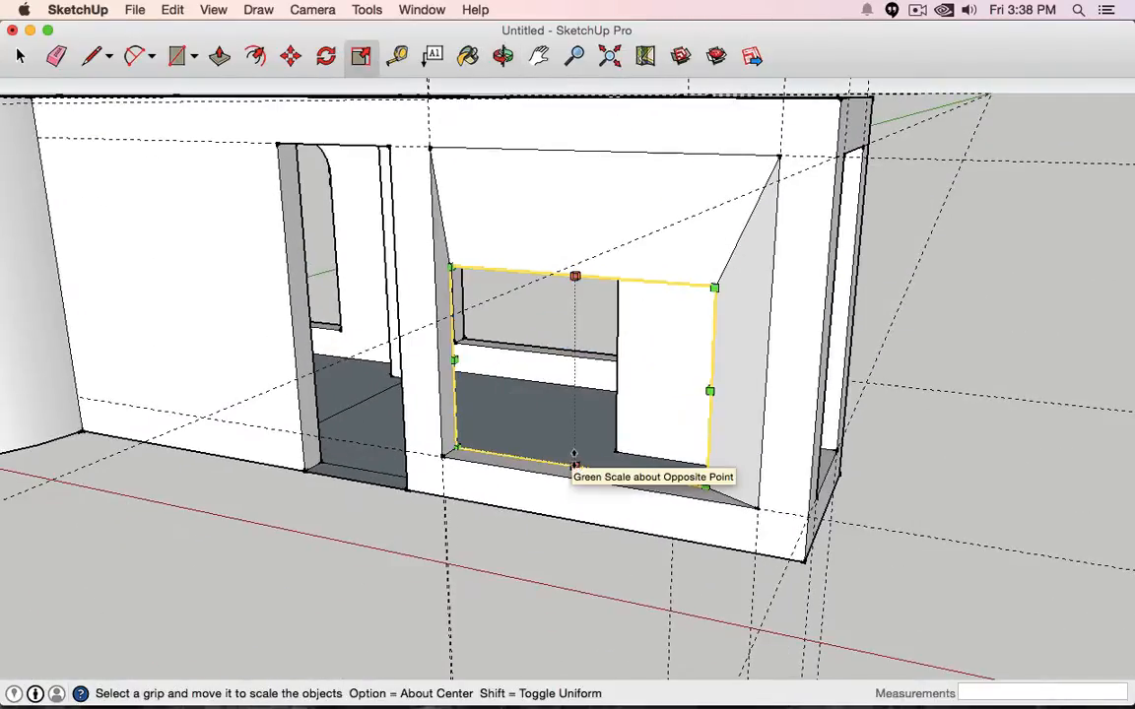
pyautogui.moveTo(574, 454); pyautogui.dragTo(575, 445)
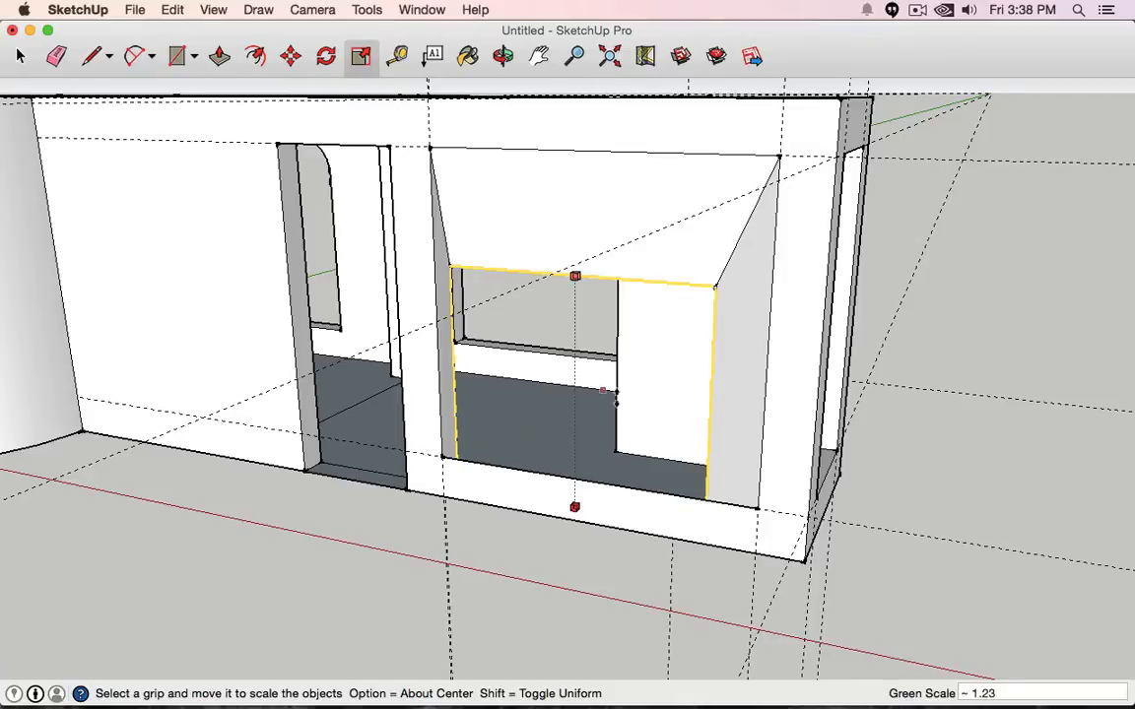
pyautogui.moveTo(603, 391); pyautogui.dragTo(957, 453)
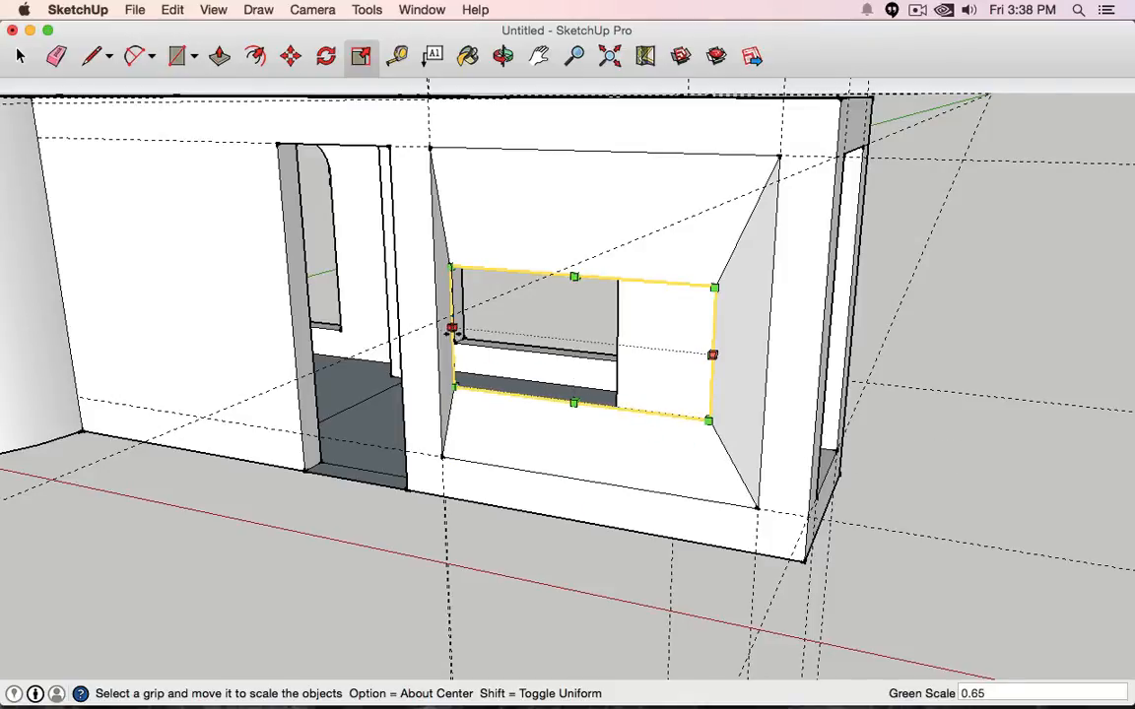
# - Narrow the window's inner outline from the door side, widen it again by 1.26, and stretch it upward by 1.43
pyautogui.moveTo(451, 327); pyautogui.dragTo(542, 337)
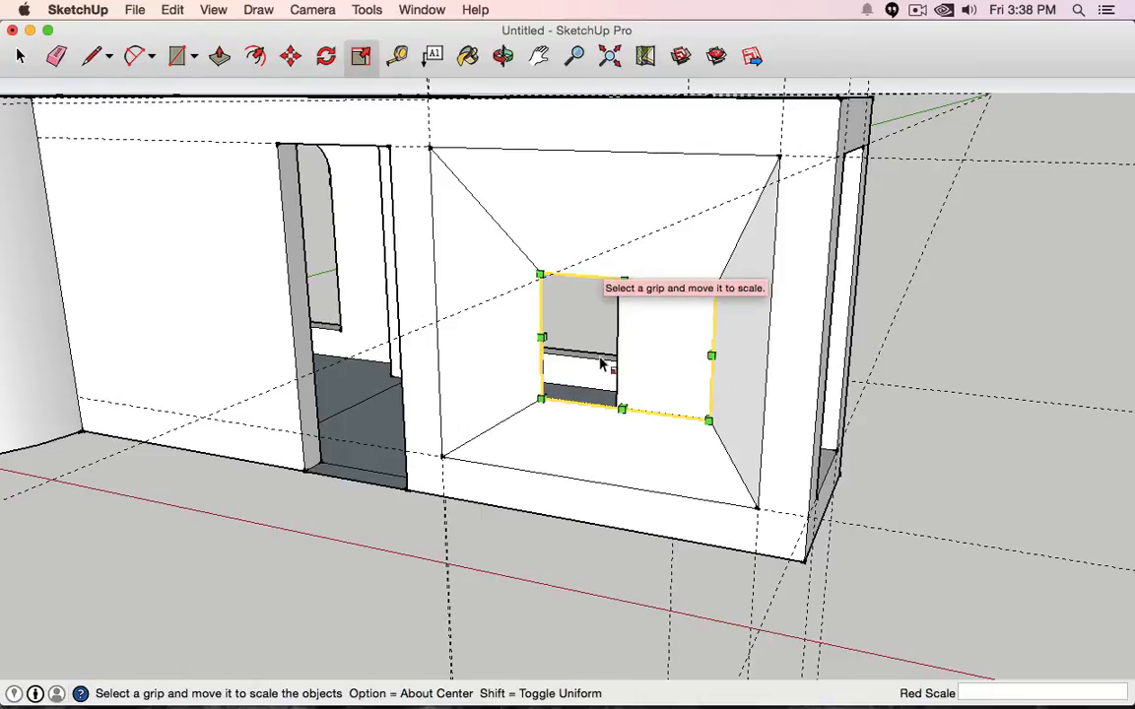
pyautogui.moveTo(537, 337); pyautogui.dragTo(518, 332)
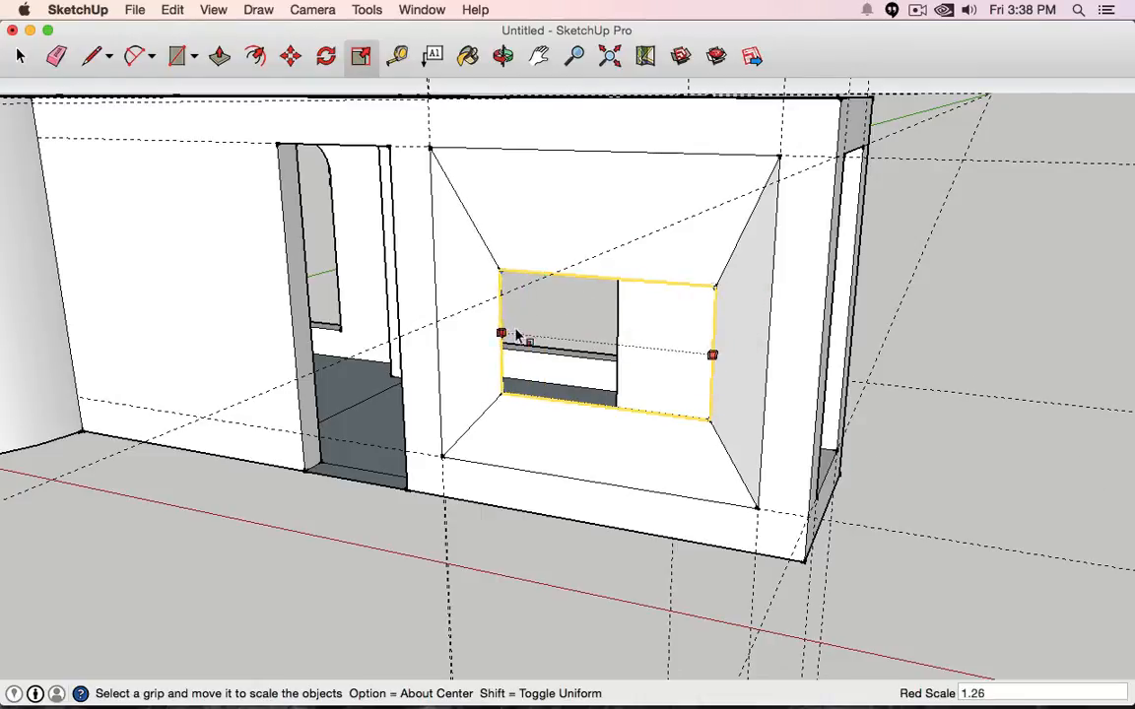
pyautogui.moveTo(602, 278); pyautogui.dragTo(602, 221)
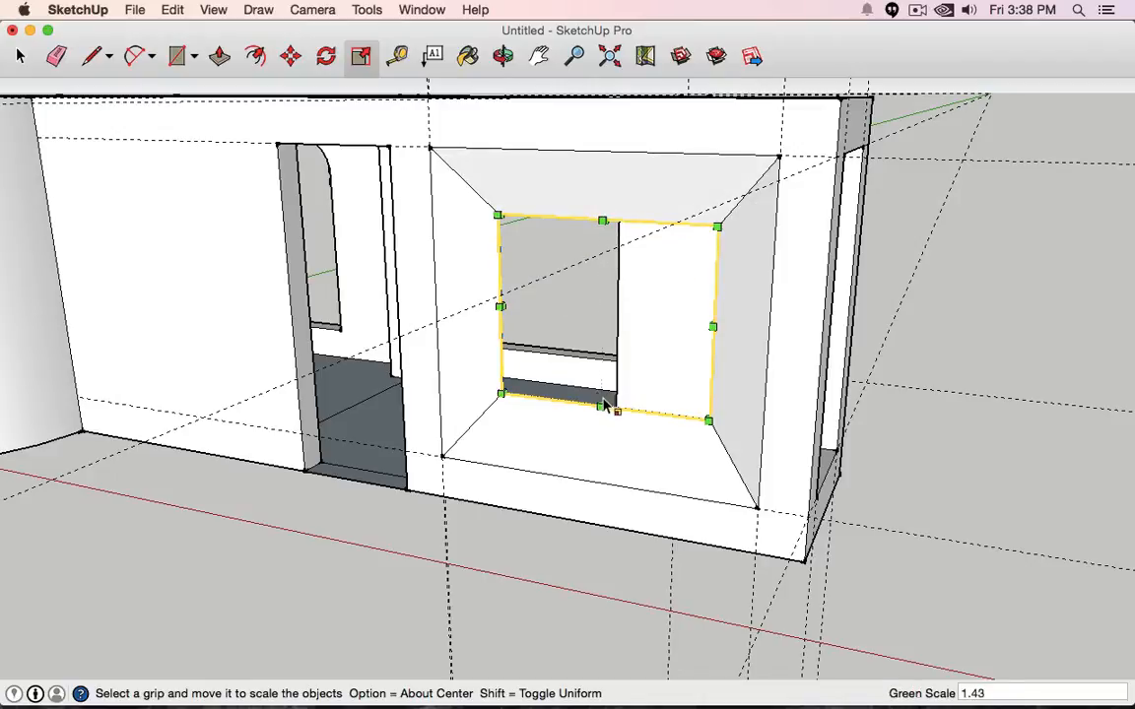
# - Scale the window's inner outline downward by about 1.38, toward the door by about 1.26, and up and outward to match the outer opening
pyautogui.moveTo(602, 404); pyautogui.dragTo(579, 472)
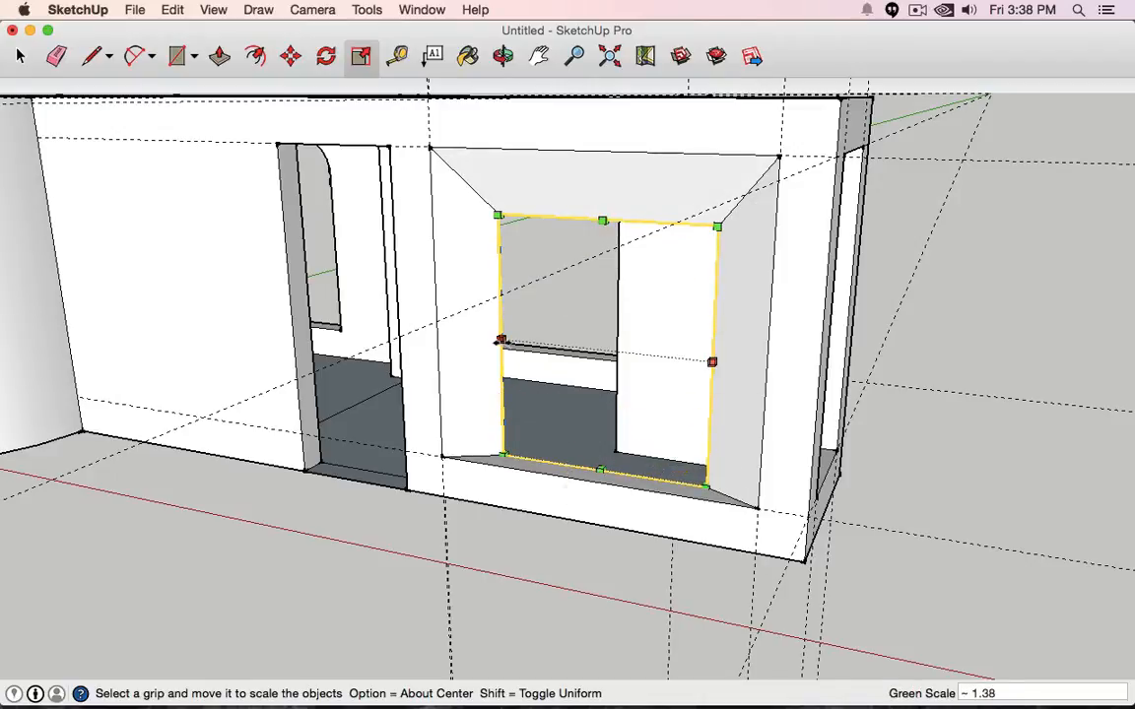
pyautogui.moveTo(501, 341); pyautogui.dragTo(449, 334)
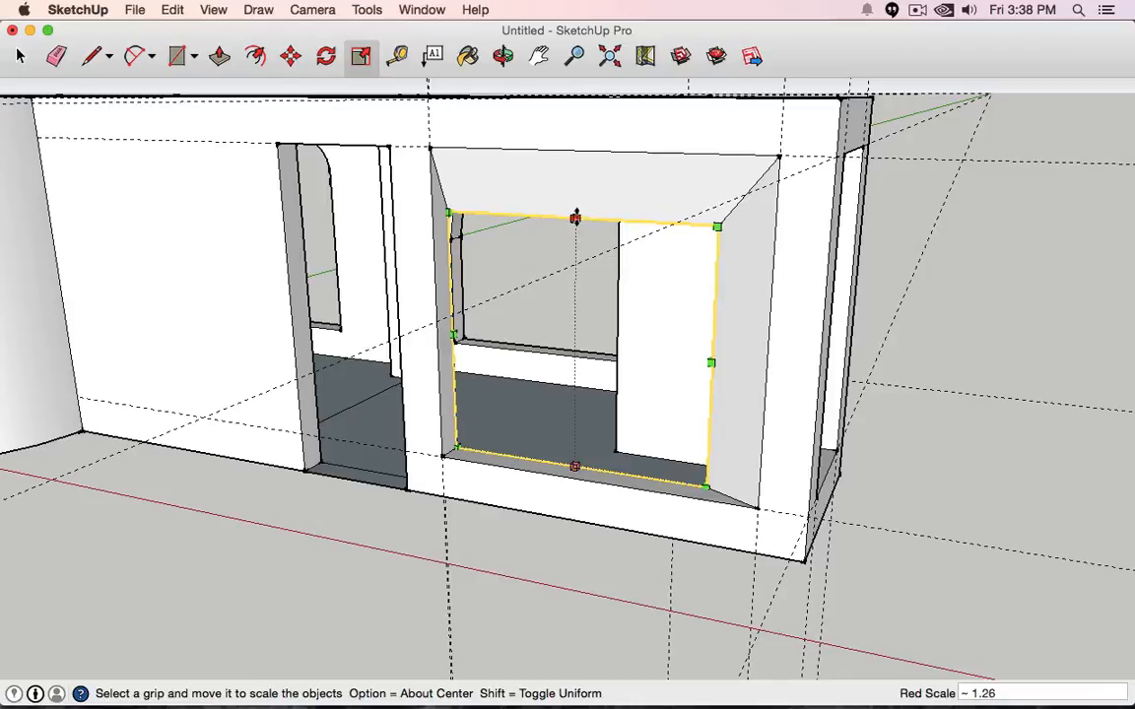
pyautogui.moveTo(576, 217); pyautogui.dragTo(577, 152)
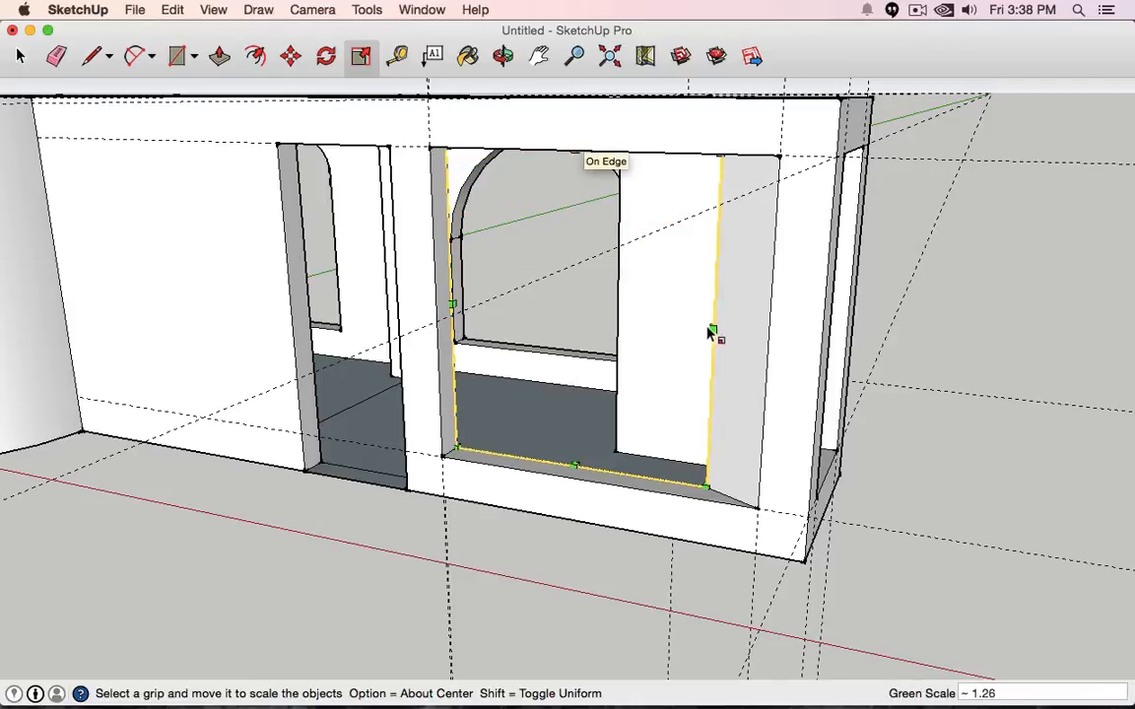
pyautogui.moveTo(717, 327); pyautogui.dragTo(772, 327)
pyautogui.moveTo(901, 322); pyautogui.dragTo(878, 400, button='middle')
pyautogui.click(882, 407)
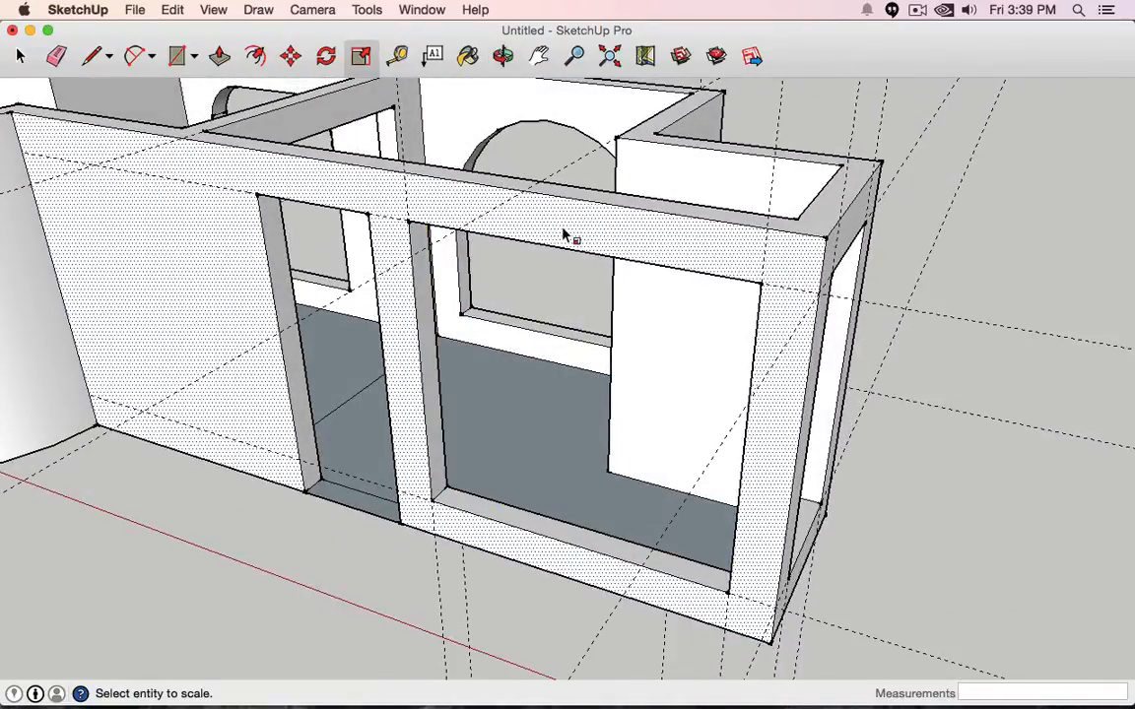
# - Hide all the construction guides in the model
pyautogui.scroll(-10, 616, 316)
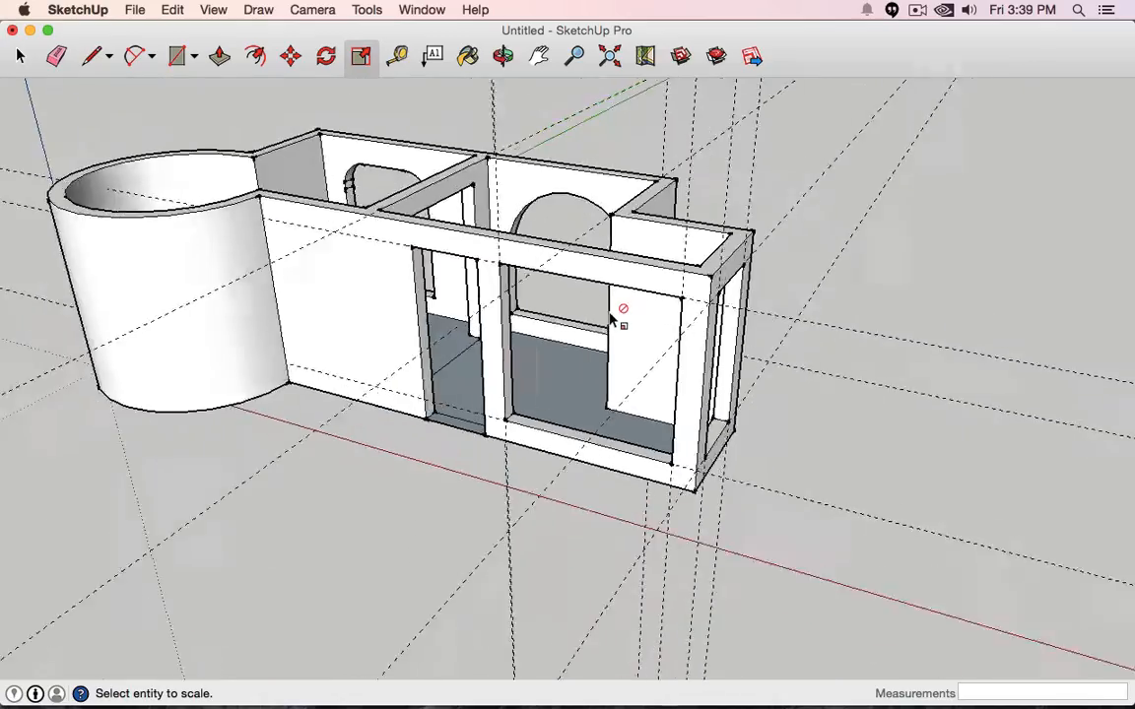
pyautogui.click(211, 9)
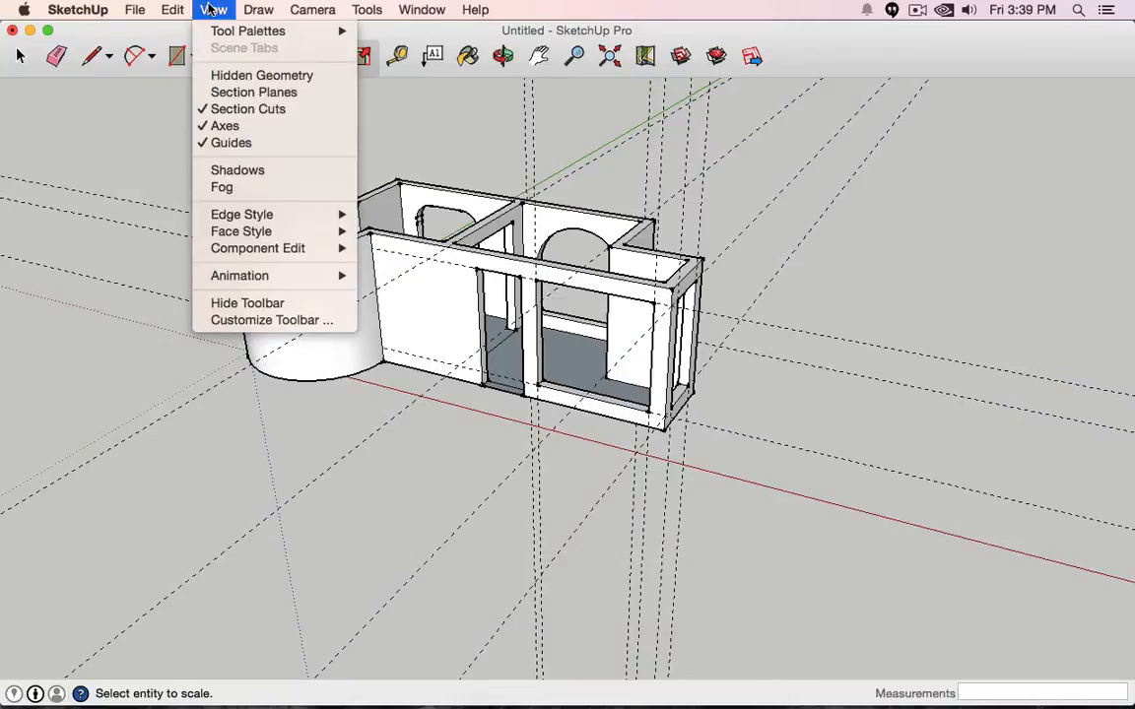
pyautogui.click(295, 143)
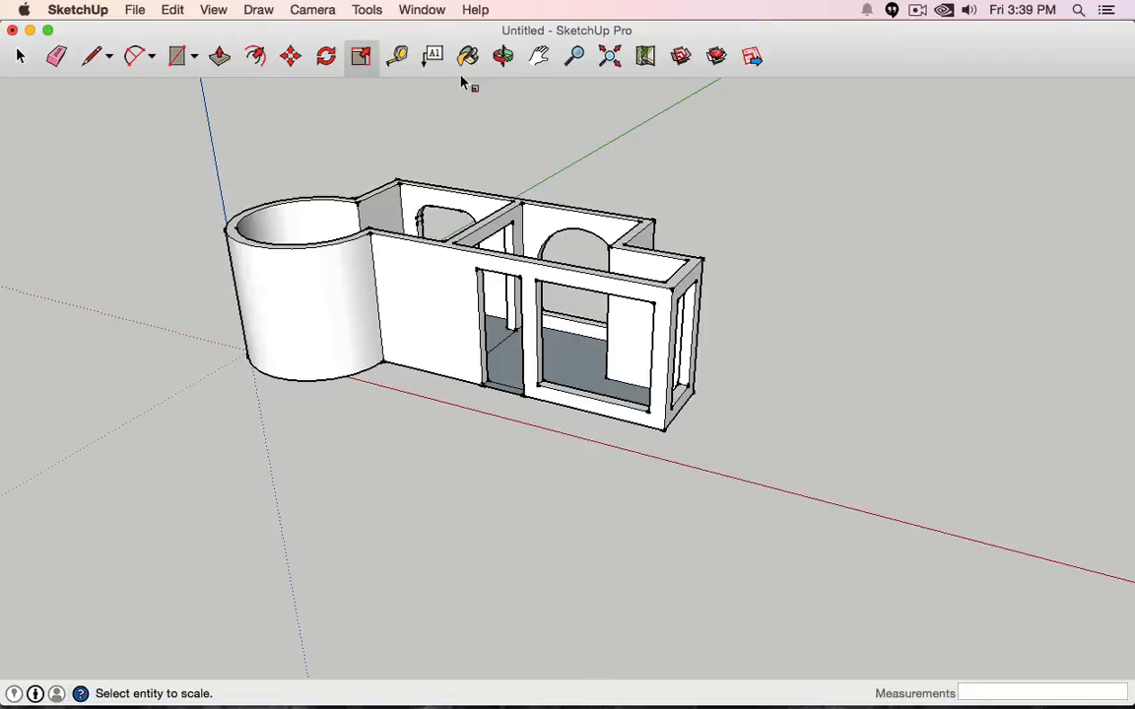
pyautogui.click(398, 57)
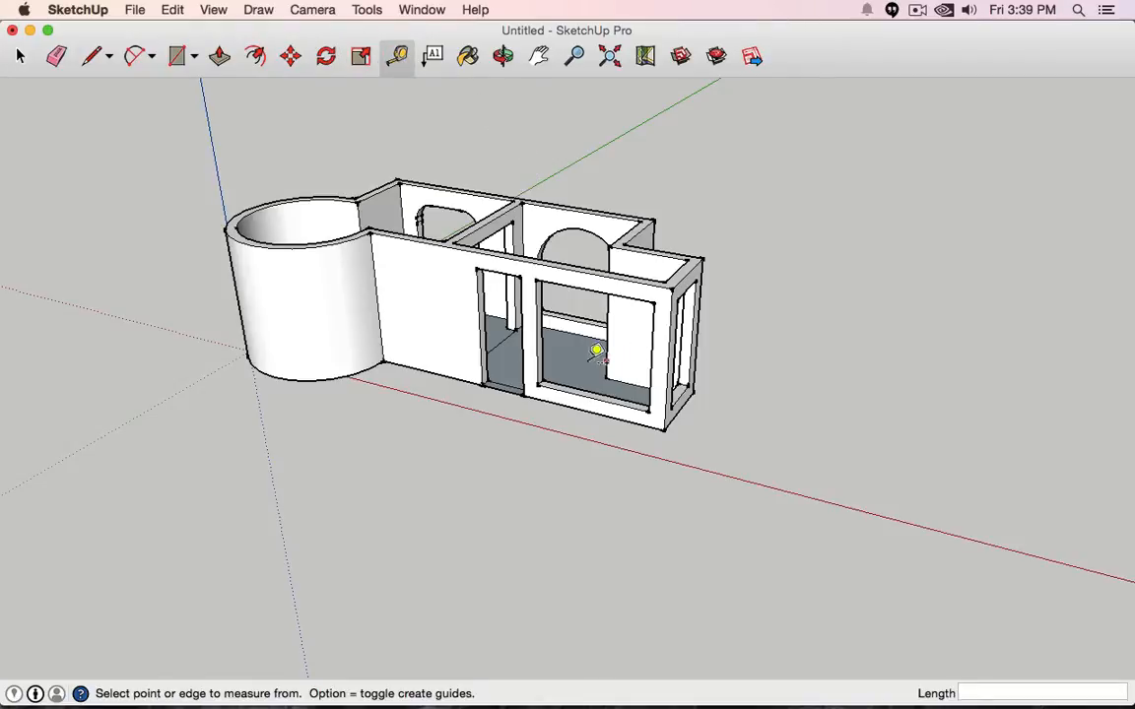
pyautogui.scroll(5, 571, 344)
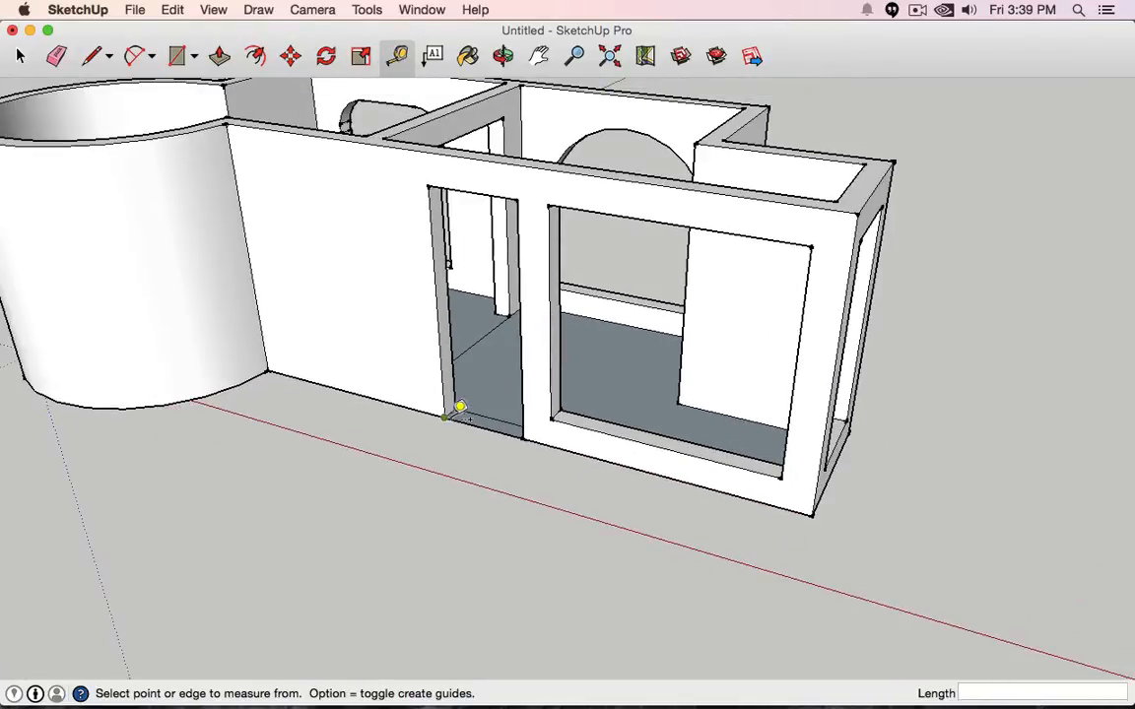
pyautogui.click(448, 412)
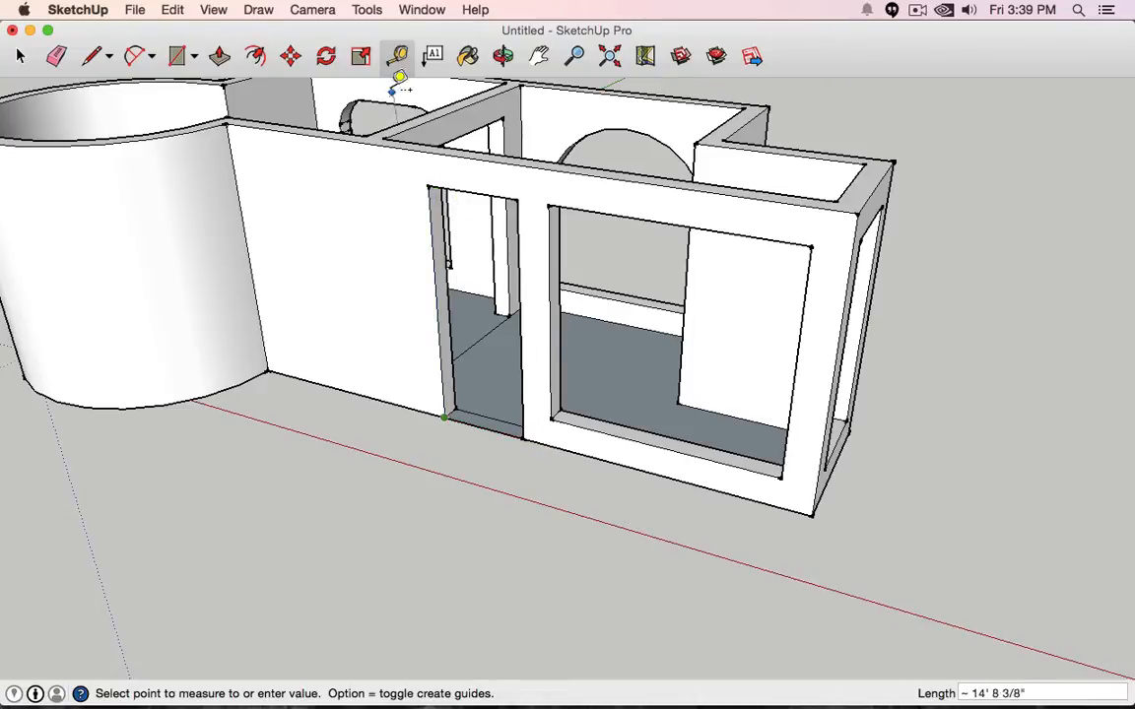
# - Dimension the front door opening's width between its two bottom outer corners, placing the dimension on the ground in front of the wall
pyautogui.click(367, 9)
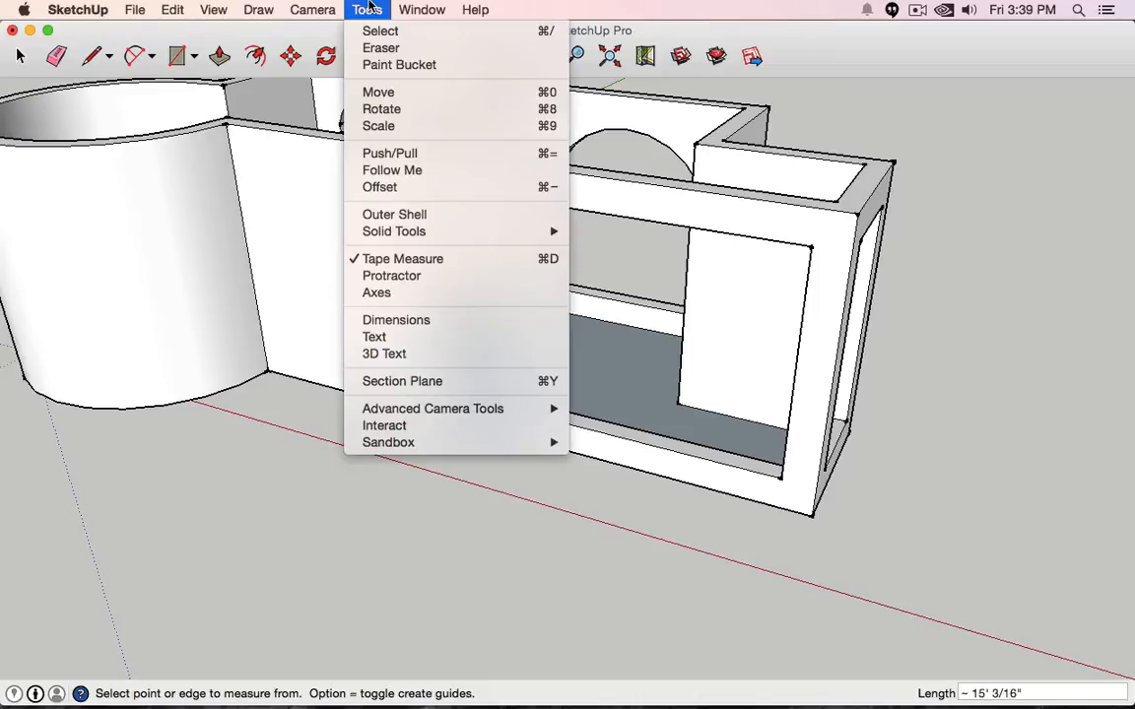
pyautogui.click(434, 320)
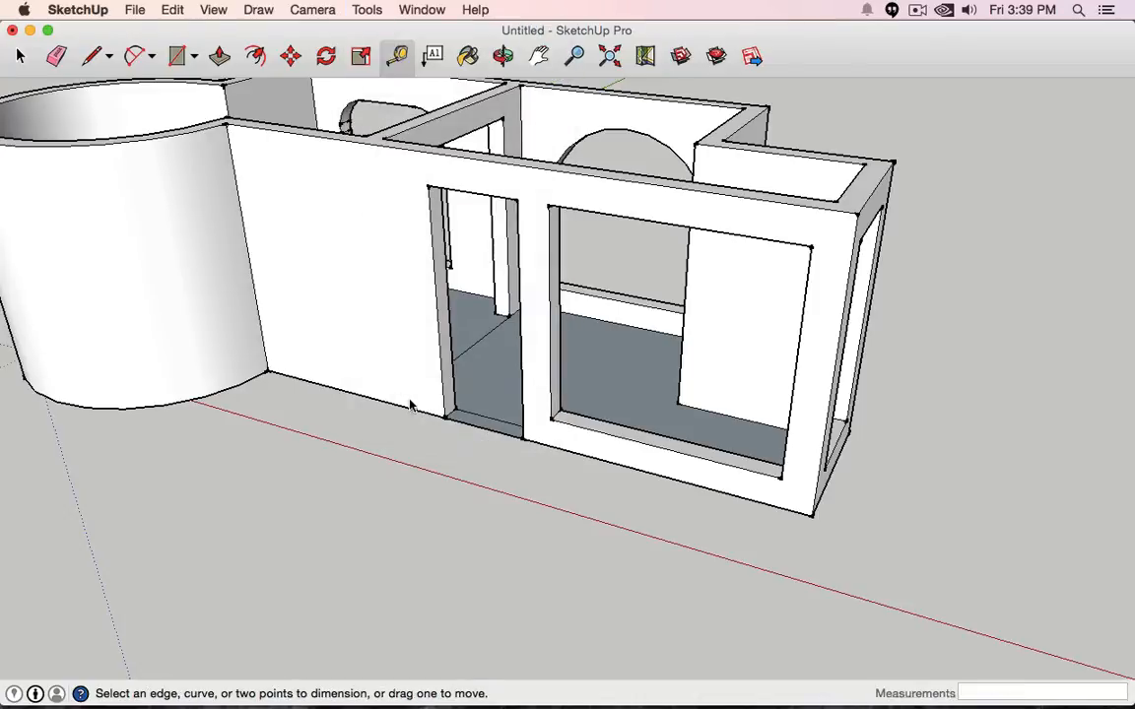
pyautogui.click(445, 418)
pyautogui.click(521, 440)
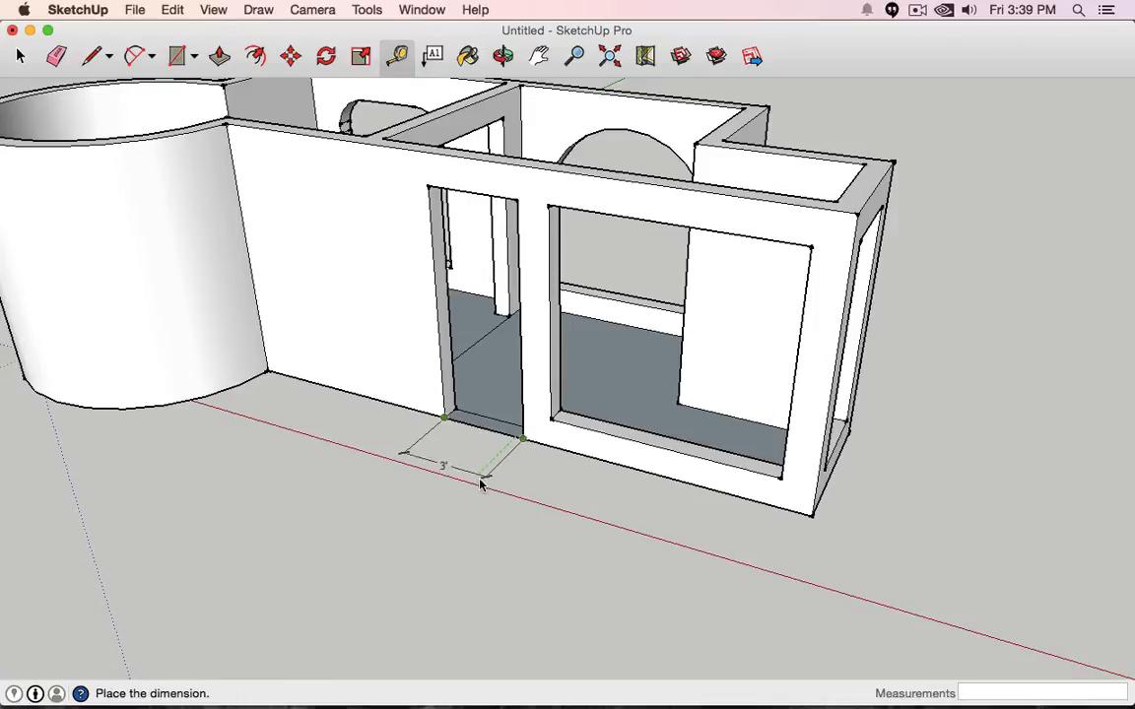
pyautogui.click(480, 470)
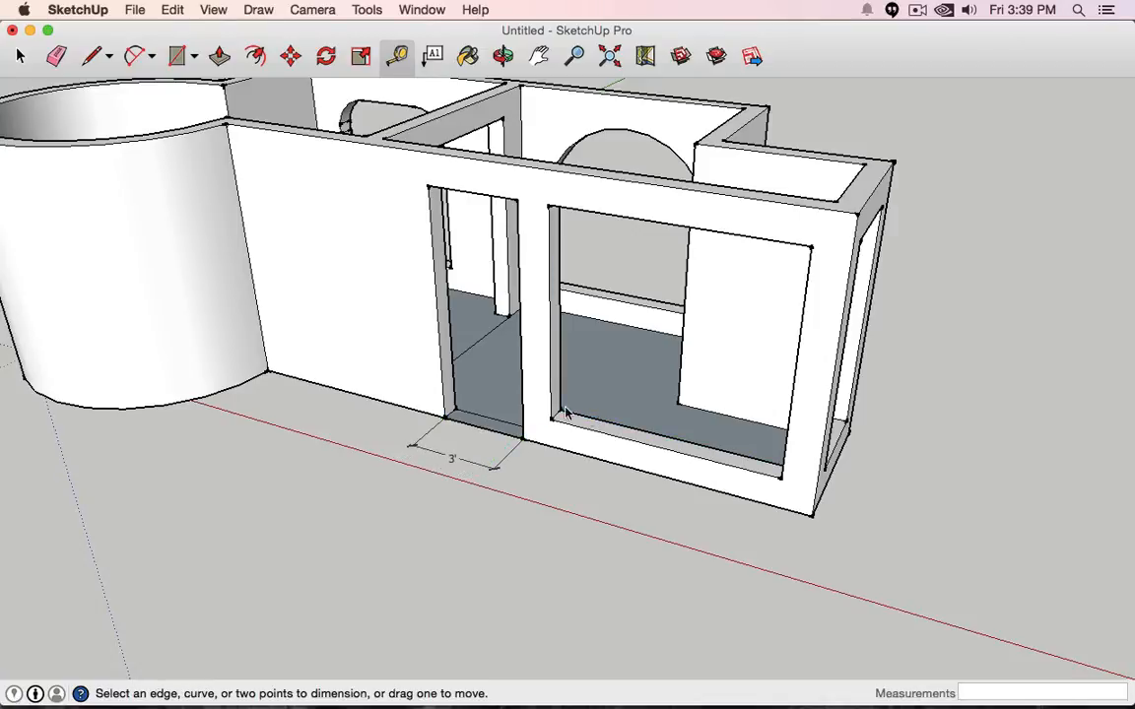
# - Dimension the front door opening's height from bottom to top corner on the round room's side, placing it beside the opening
pyautogui.click(442, 418)
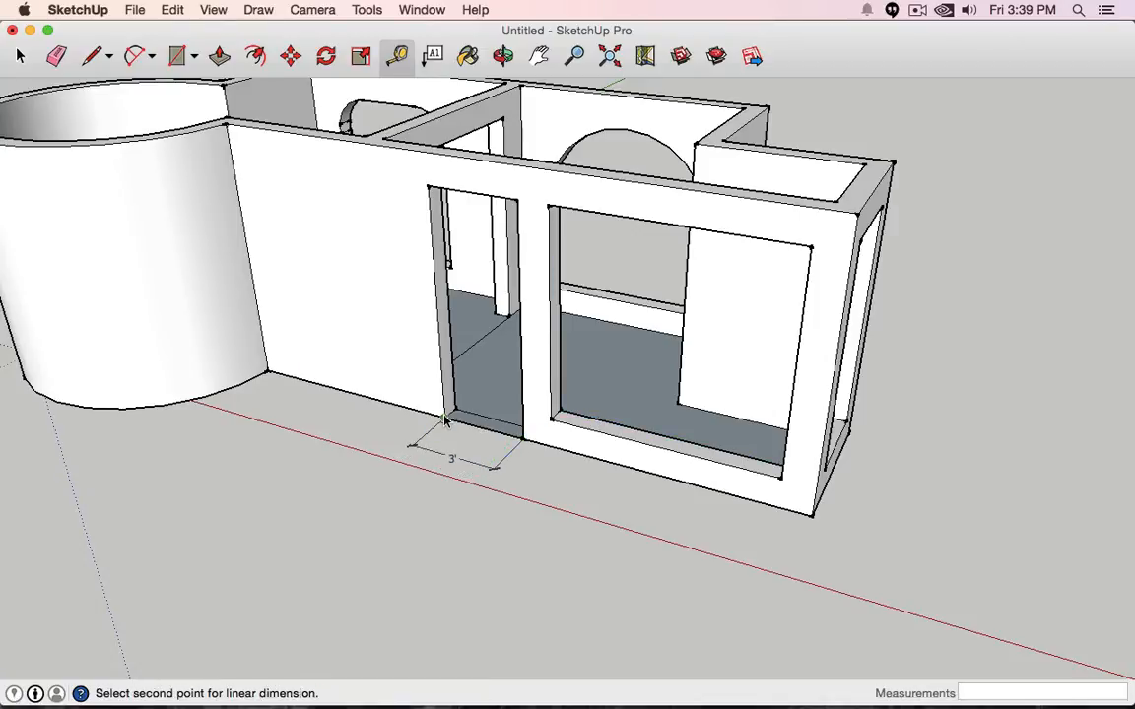
pyautogui.click(428, 187)
pyautogui.click(401, 268)
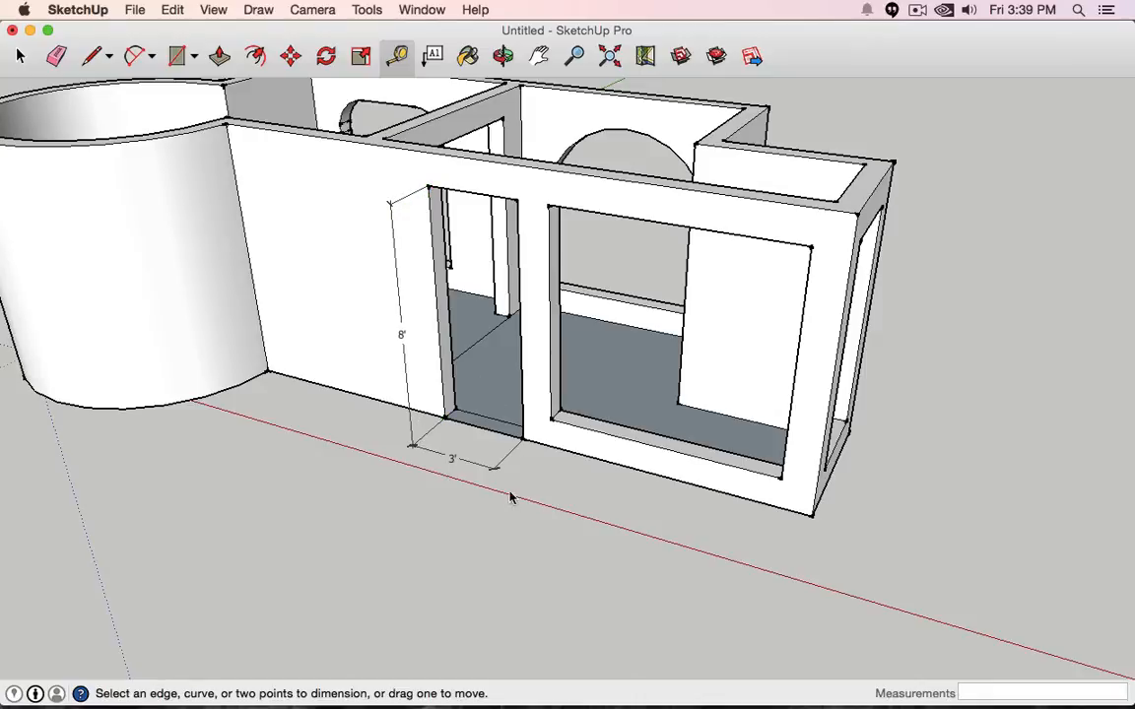
# - Override the text of the front door's height dimension with 7'
pyautogui.moveTo(511, 498)
pyautogui.mouseDown(button='middle')
pyautogui.moveTo(463, 481)
pyautogui.moveTo(192, 448)
pyautogui.moveTo(539, 474)
pyautogui.moveTo(527, 483)
pyautogui.mouseUp(button='middle')
pyautogui.click(20, 56)
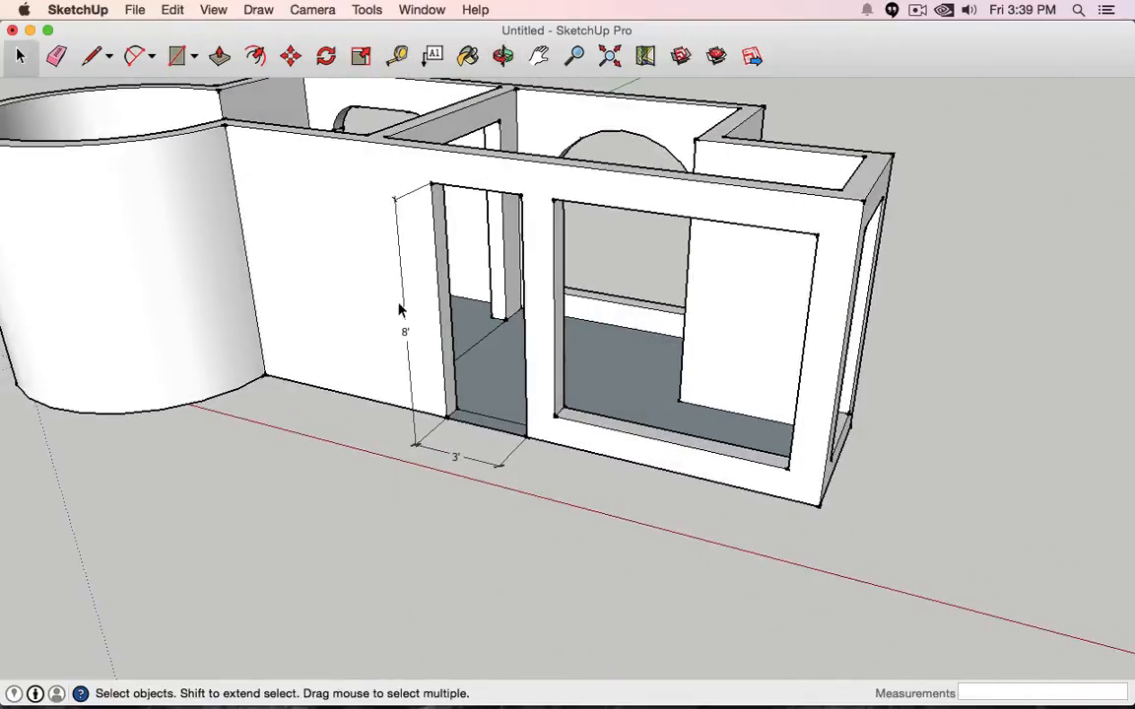
pyautogui.moveTo(455, 313); pyautogui.dragTo(384, 343, button='middle')
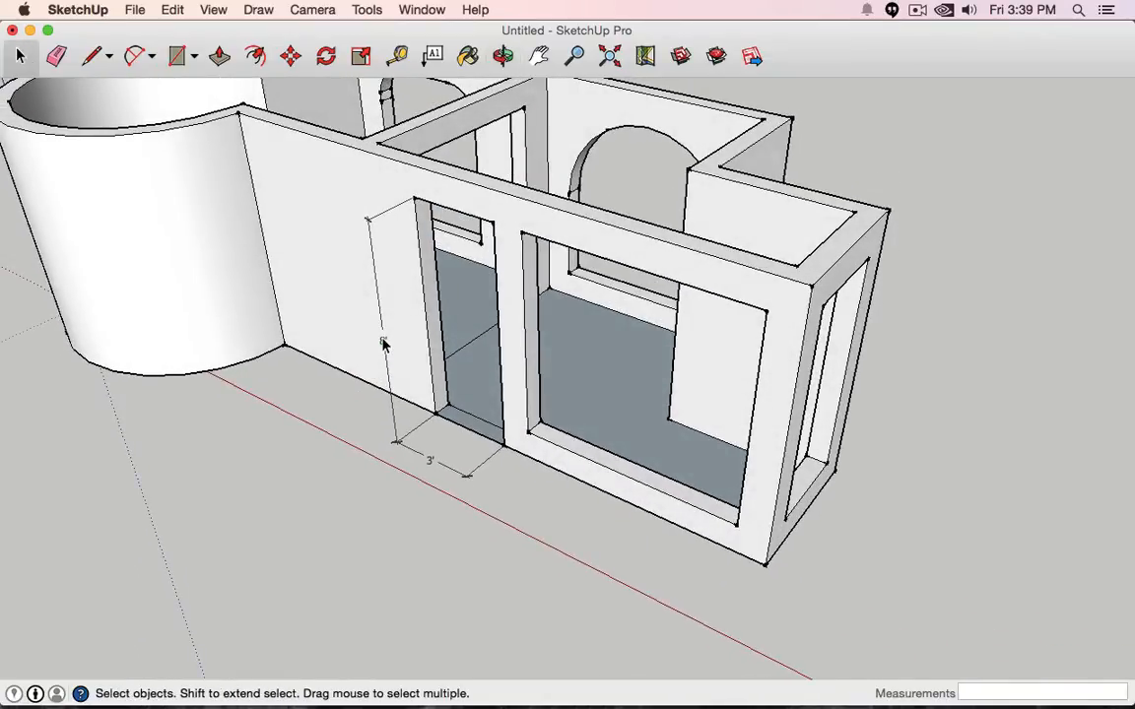
pyautogui.click(384, 343)
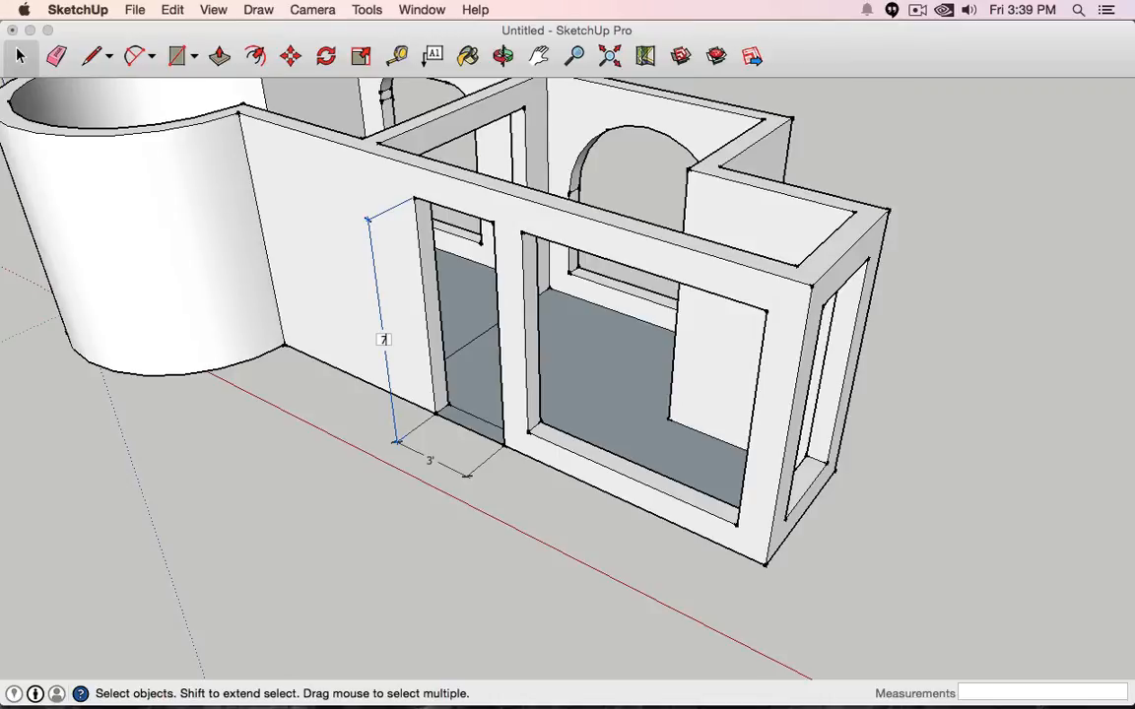
pyautogui.write("'")
pyautogui.press('Return')
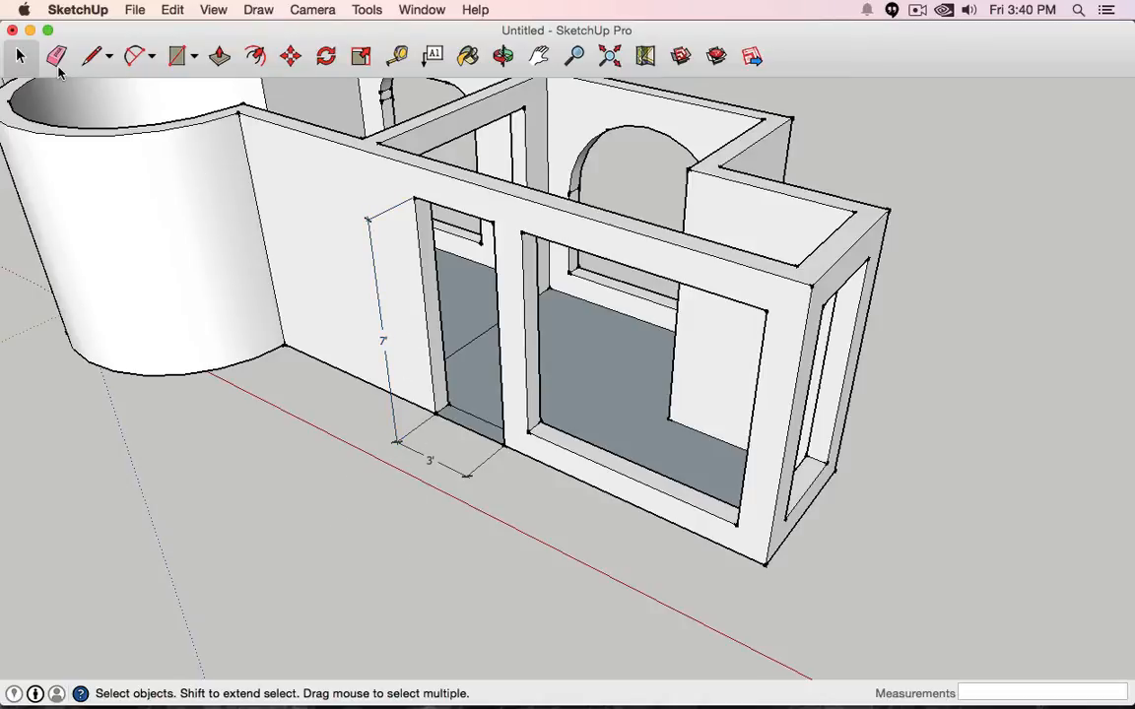
# - Try raising the front door opening's head and widening the opening toward the round room with Push/Pull
pyautogui.click(218, 56)
pyautogui.moveTo(268, 380); pyautogui.dragTo(286, 203, button='middle')
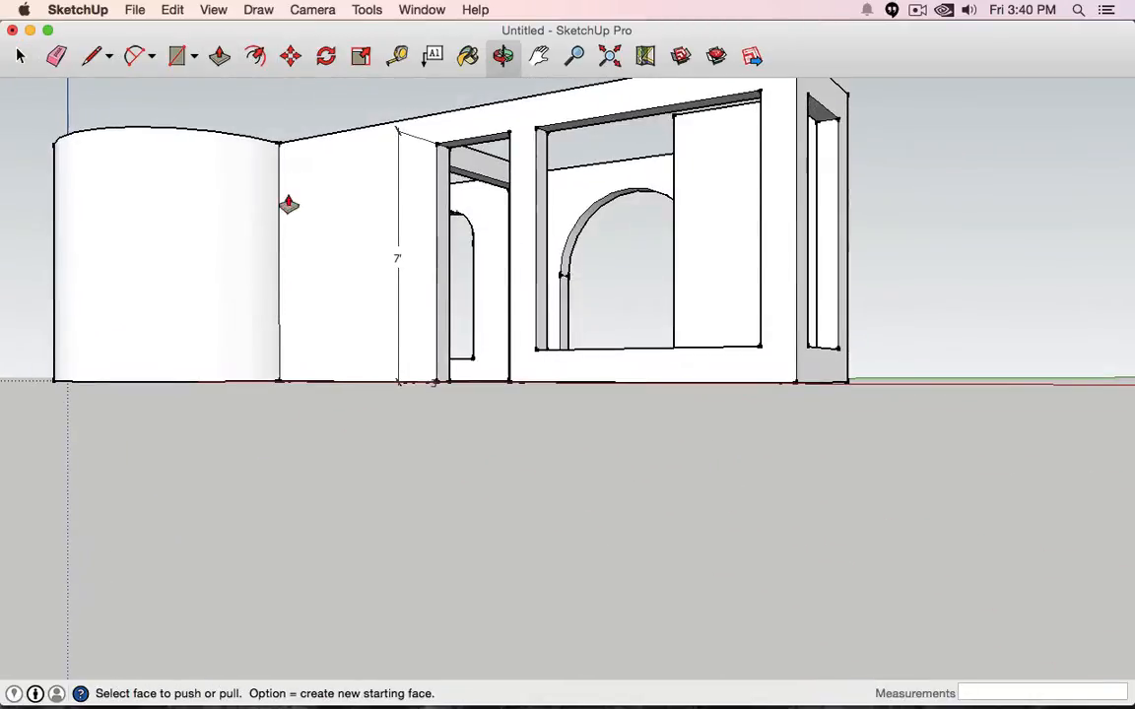
pyautogui.scroll(5, 419, 160)
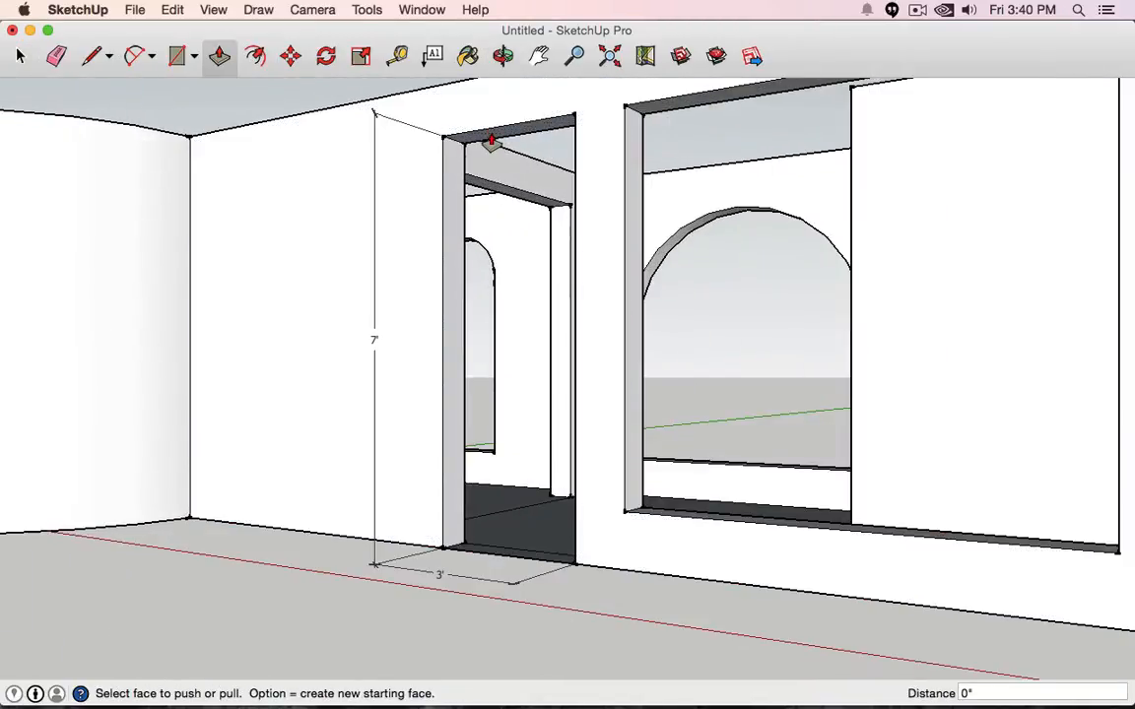
pyautogui.moveTo(491, 141); pyautogui.dragTo(492, 94)
pyautogui.moveTo(461, 250); pyautogui.dragTo(440, 267)
# - Undo the Push/Pull changes to the front door opening and the 7' text override on its height dimension
pyautogui.press('super+z')
pyautogui.press('super+z')
pyautogui.press('super+z')
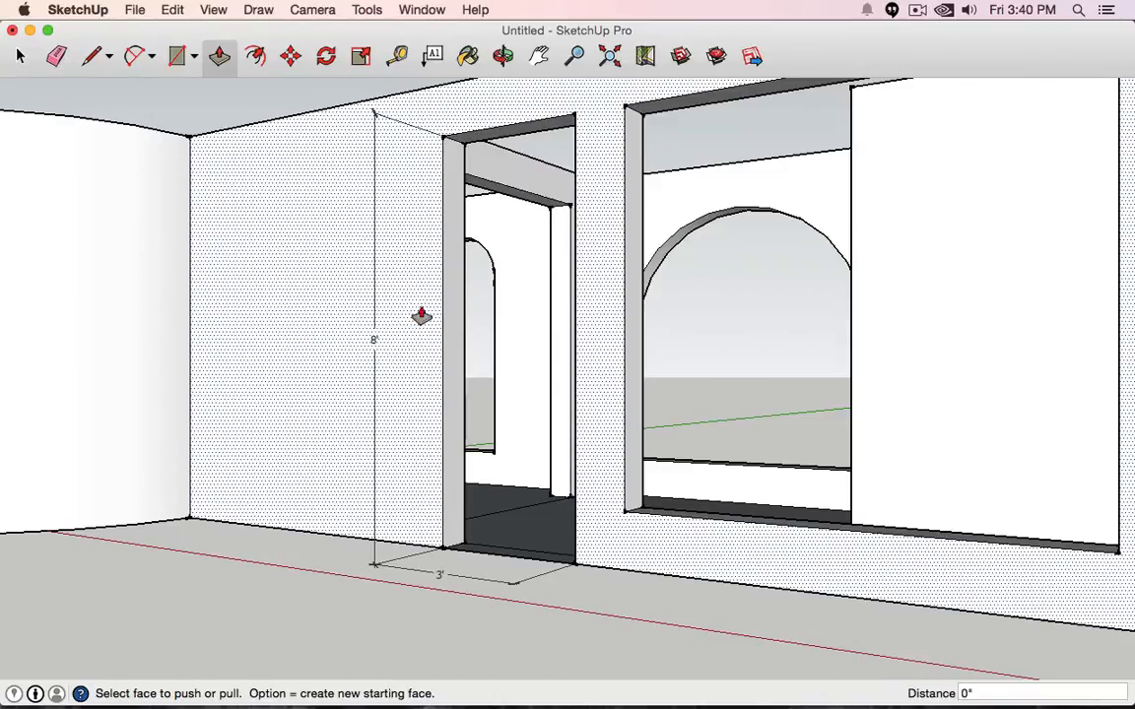
# - Try moving the front door opening's head and narrowing the opening by 5 9/16" from its side jamb with Push/Pull
pyautogui.moveTo(514, 138); pyautogui.dragTo(626, 112)
pyautogui.scroll(-3, 456, 253)
pyautogui.scroll(3, 462, 251)
pyautogui.moveTo(482, 249); pyautogui.dragTo(446, 342, button='middle')
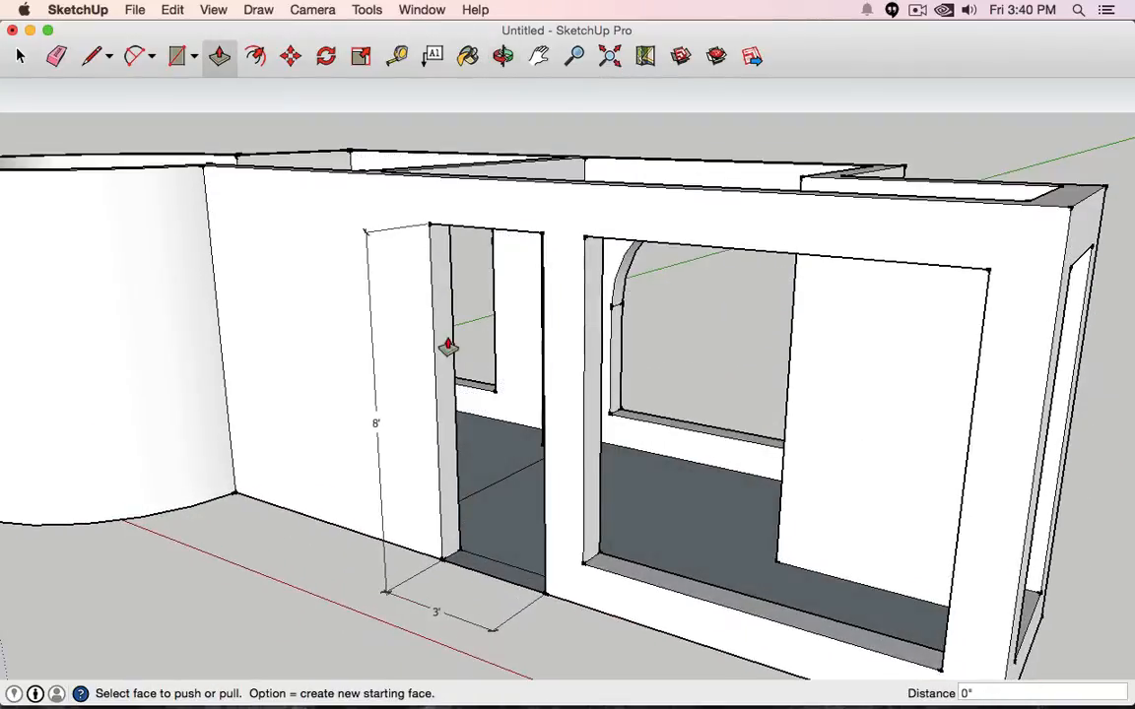
pyautogui.moveTo(443, 340)
pyautogui.mouseDown()
pyautogui.moveTo(332, 316)
pyautogui.moveTo(514, 369)
pyautogui.moveTo(420, 322)
pyautogui.moveTo(462, 336)
pyautogui.mouseUp()
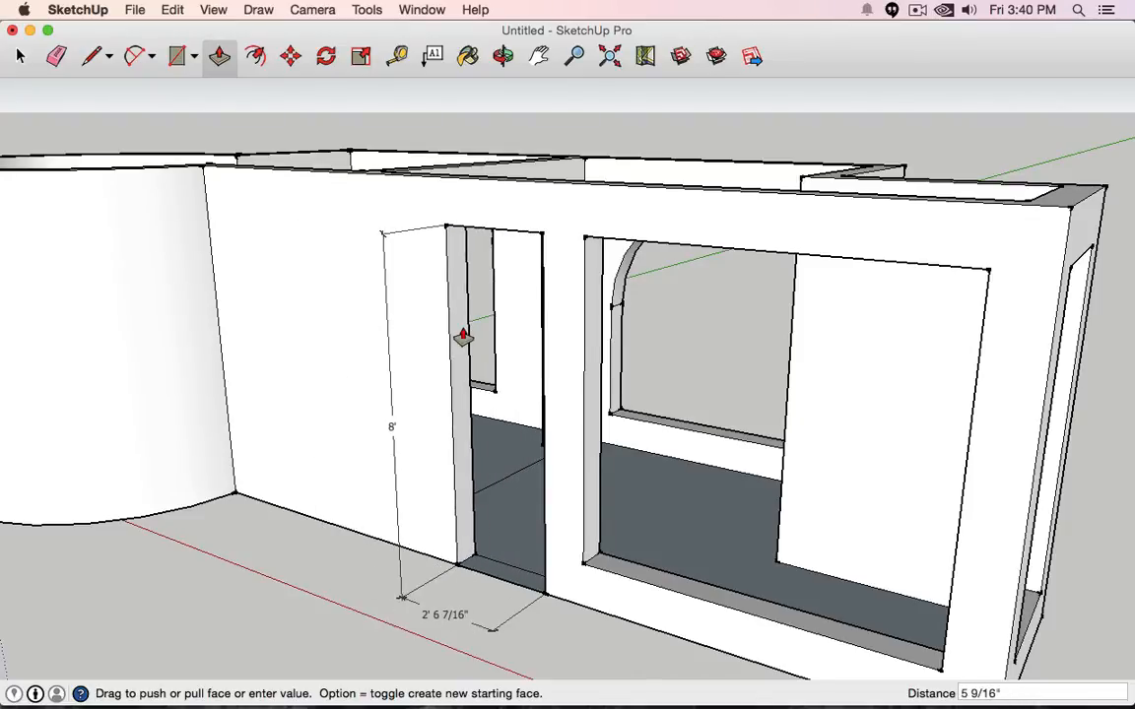
pyautogui.press('Escape')
# - Open the Layers window, enlarge it, add a new layer with its default name, and make it the current layer
pyautogui.scroll(2, 529, 335)
pyautogui.scroll(-7, 529, 335)
pyautogui.moveTo(529, 335); pyautogui.dragTo(330, 421, button='middle')
pyautogui.moveTo(382, 342); pyautogui.dragTo(587, 325, button='middle')
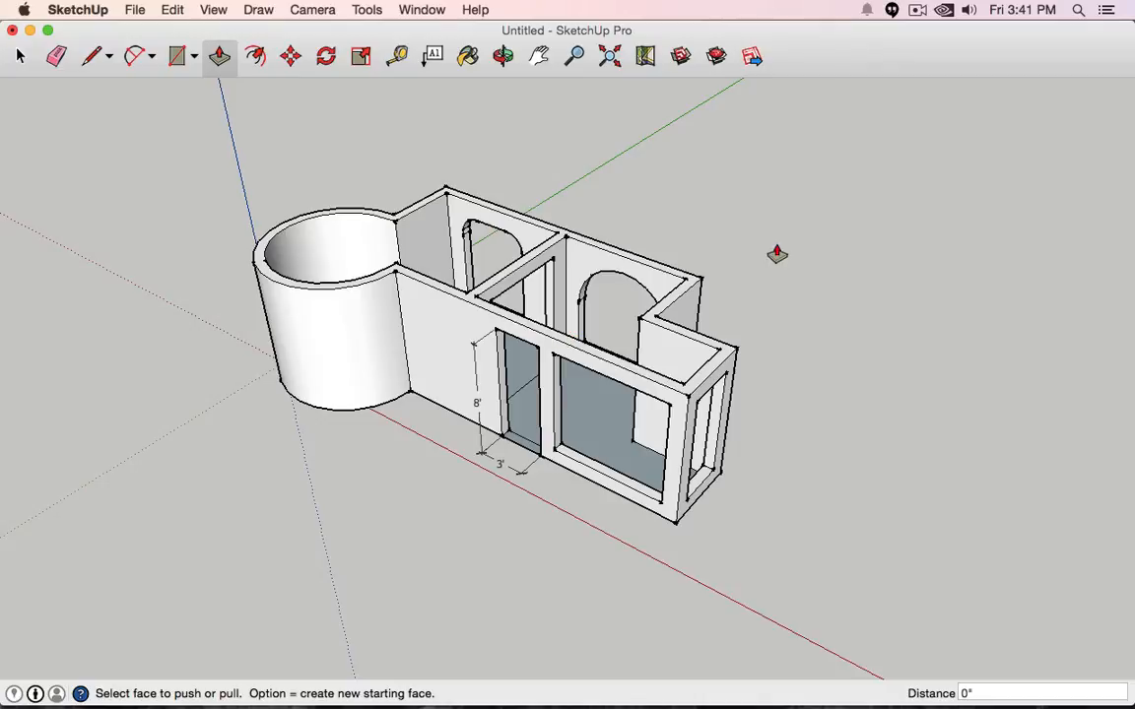
pyautogui.click(421, 10)
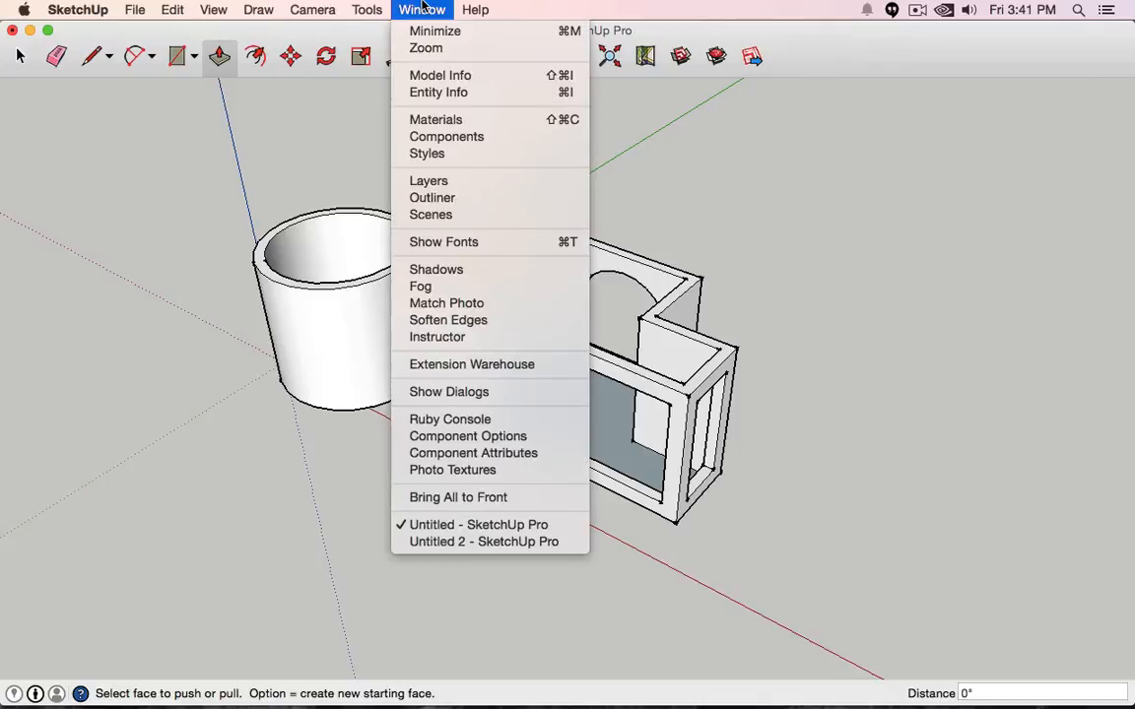
pyautogui.click(431, 184)
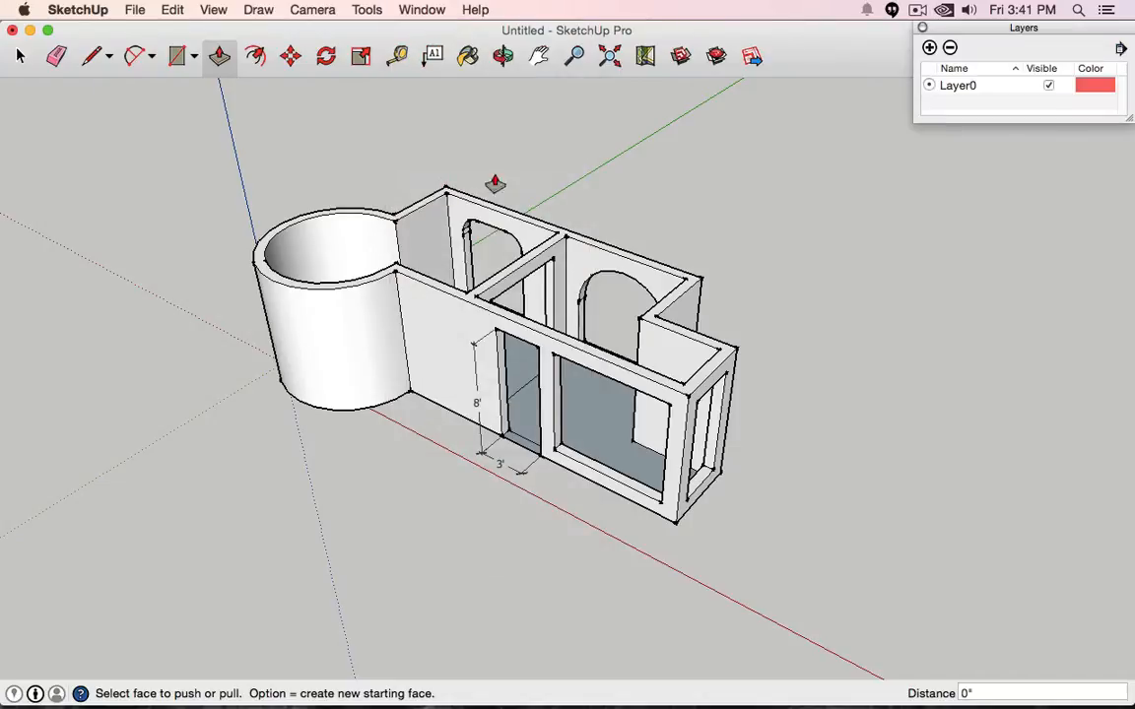
pyautogui.click(929, 47)
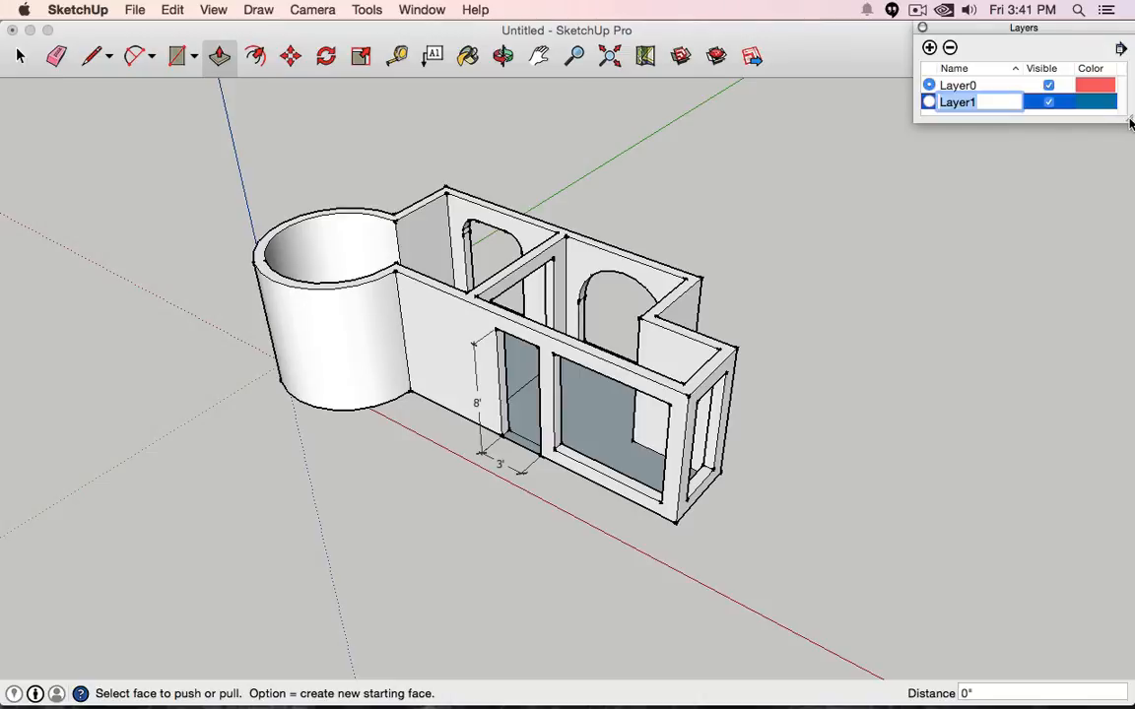
pyautogui.moveTo(1128, 119); pyautogui.dragTo(1129, 276)
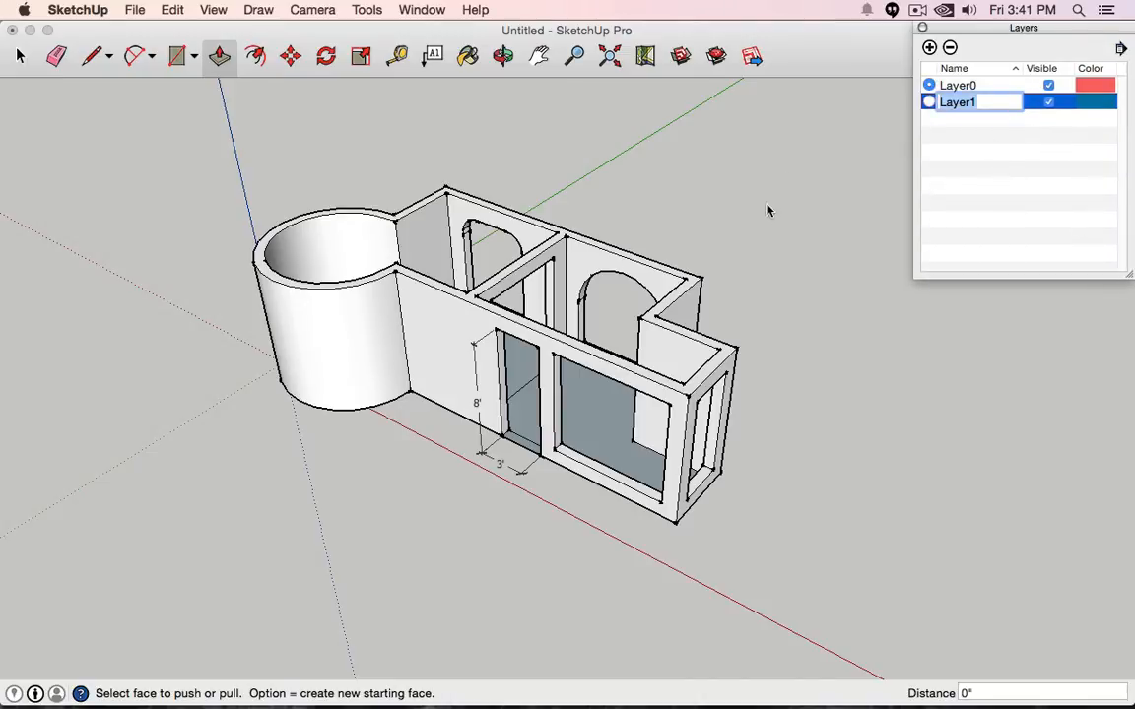
pyautogui.click(931, 85)
pyautogui.click(929, 102)
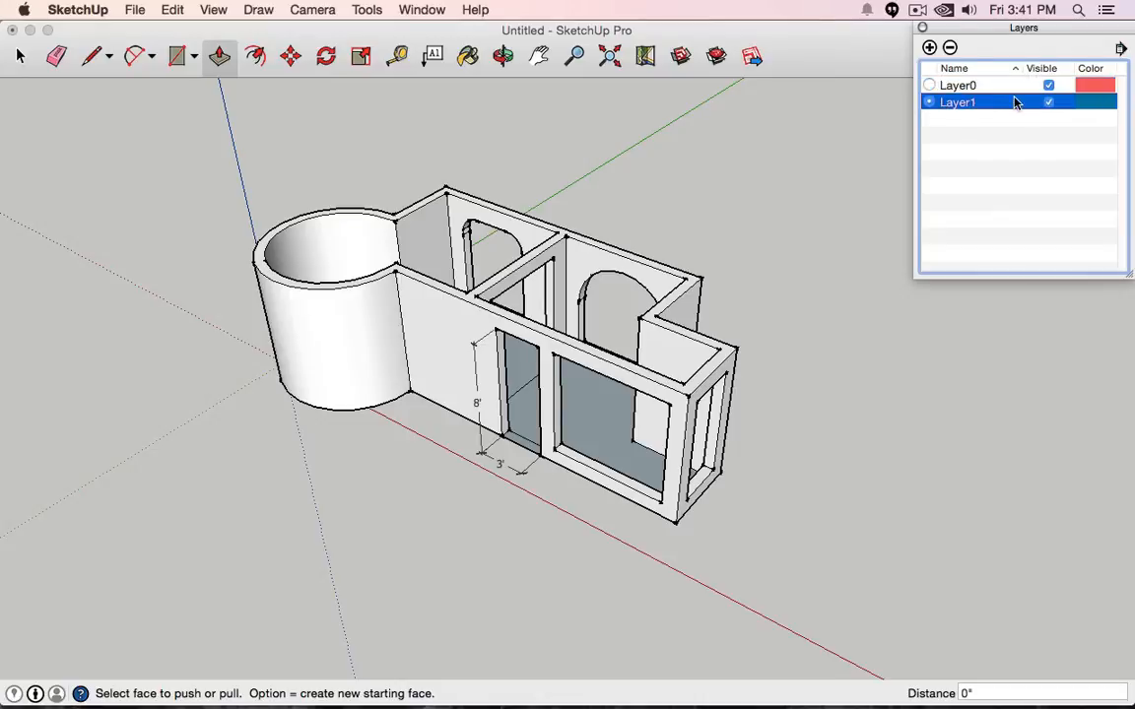
# - Toggle Layer0's visibility off and on several times, leaving it switched on
pyautogui.click(1048, 86)
pyautogui.click(1049, 87)
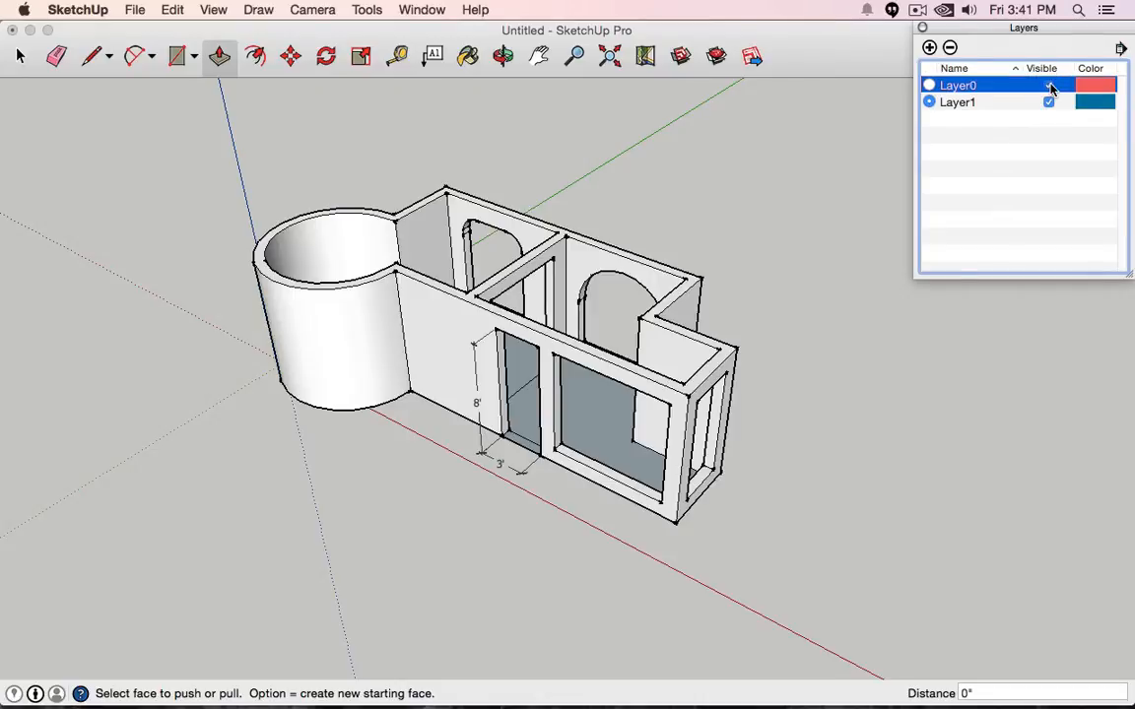
pyautogui.click(1049, 86)
pyautogui.click(1048, 86)
pyautogui.click(1047, 87)
pyautogui.click(1047, 86)
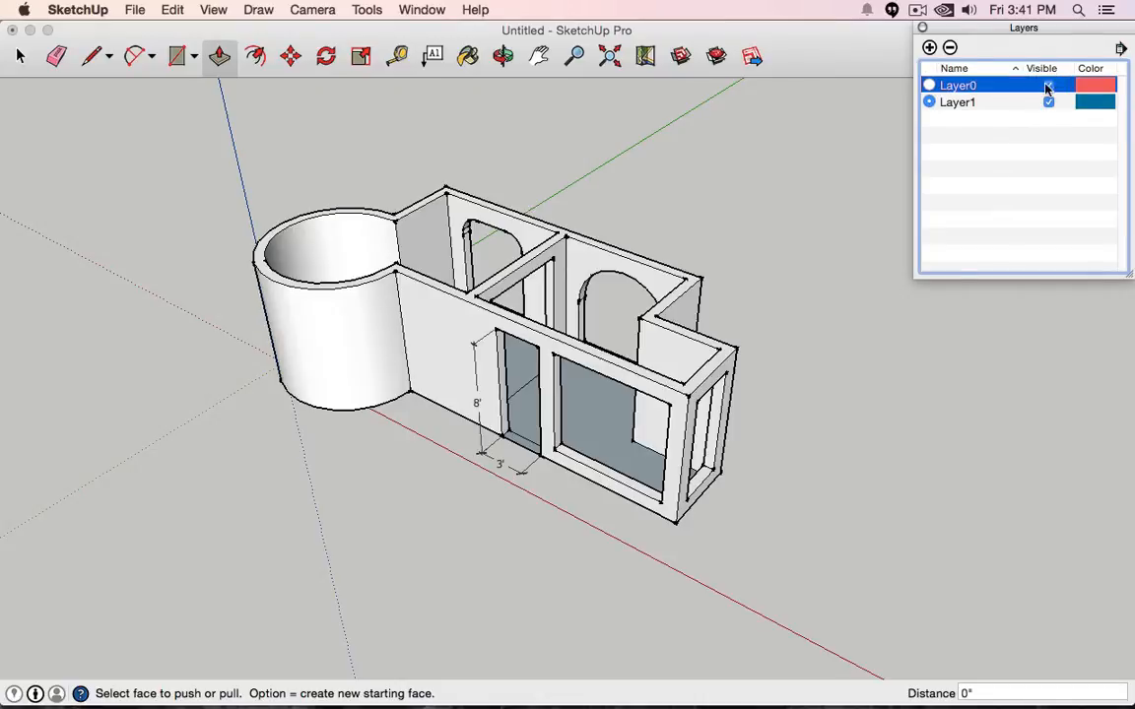
# - Switch the current layer back and forth between Layer0 and Layer1, ending with Layer1 as the current layer
pyautogui.click(951, 107)
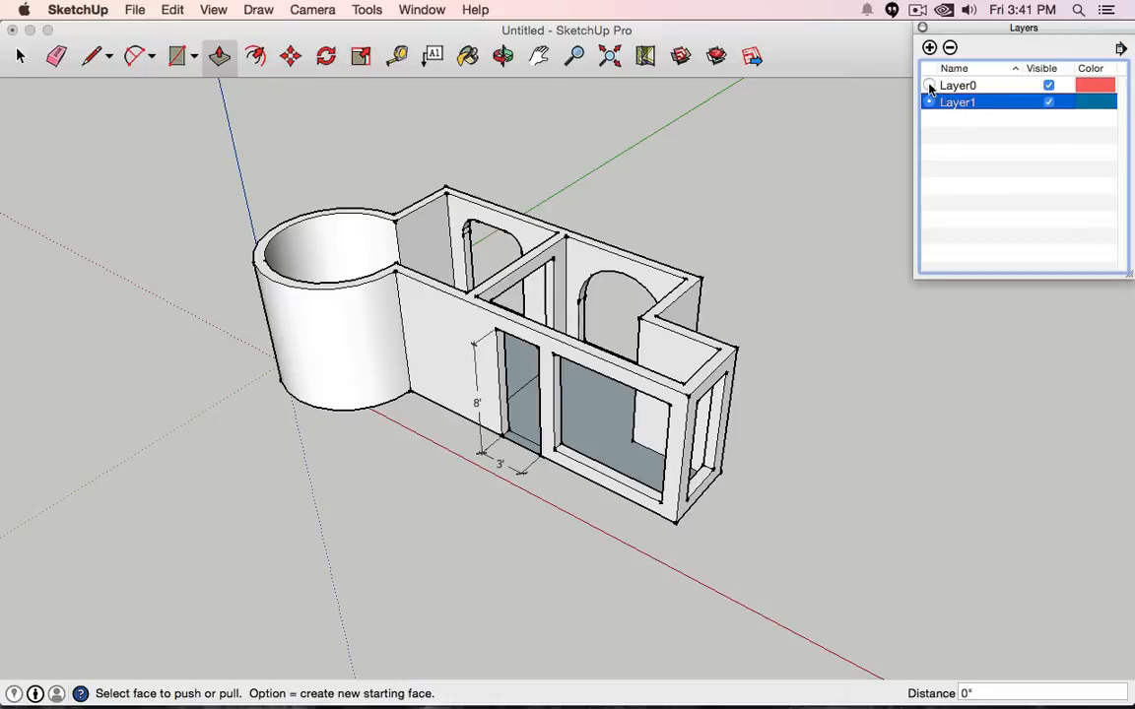
pyautogui.click(928, 86)
pyautogui.click(930, 103)
pyautogui.click(929, 89)
pyautogui.click(930, 103)
pyautogui.click(933, 85)
pyautogui.click(933, 104)
pyautogui.click(930, 86)
pyautogui.click(930, 104)
pyautogui.click(931, 87)
pyautogui.click(928, 103)
# - Move the Layers window away from the screen corner, closer to the model
pyautogui.moveTo(947, 33); pyautogui.dragTo(915, 98)
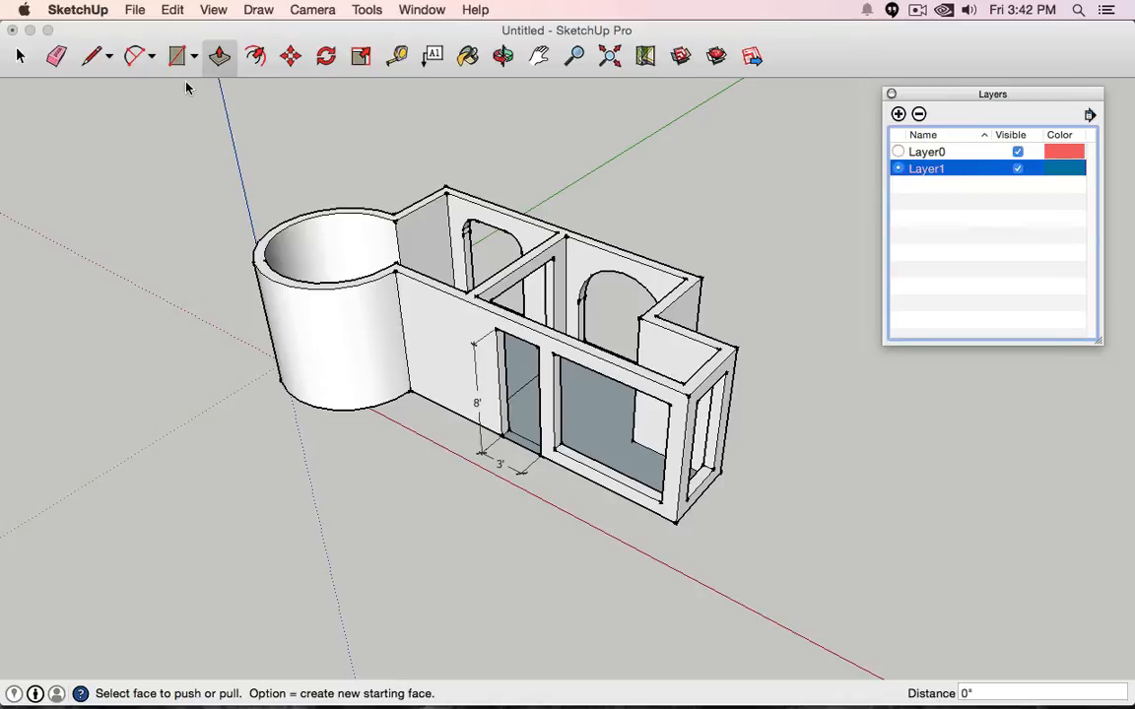
# - Draw a 3' by 4" rectangle on the ground in front of the house's door opening
pyautogui.click(177, 56)
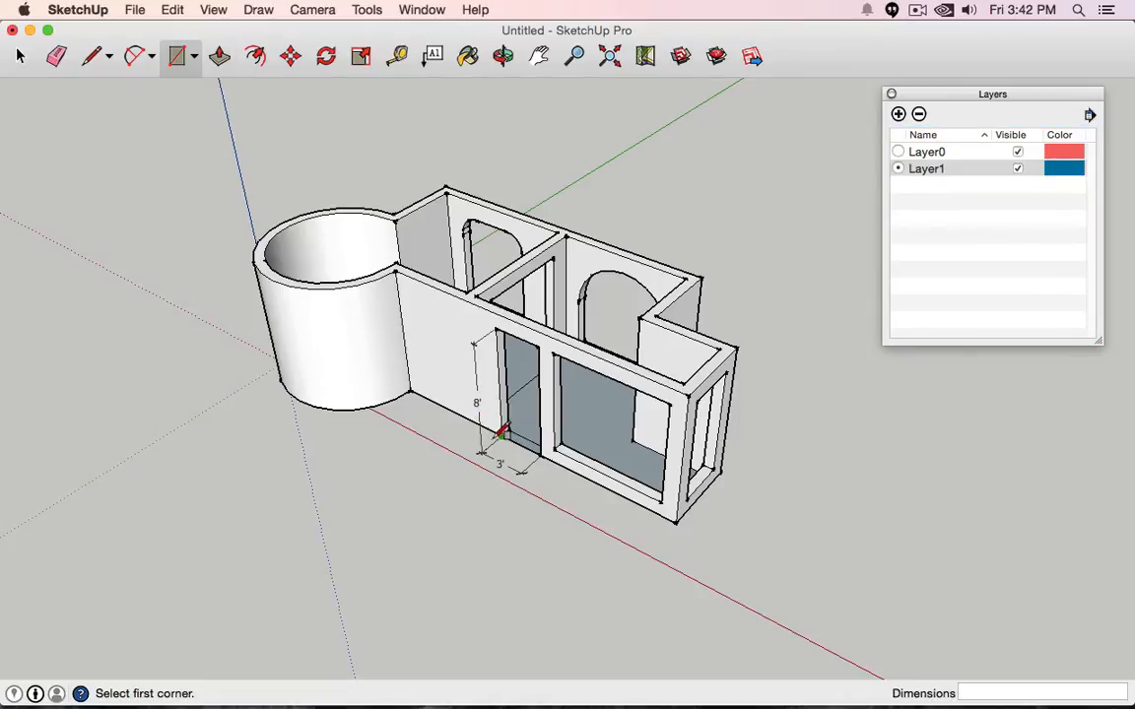
pyautogui.click(434, 491)
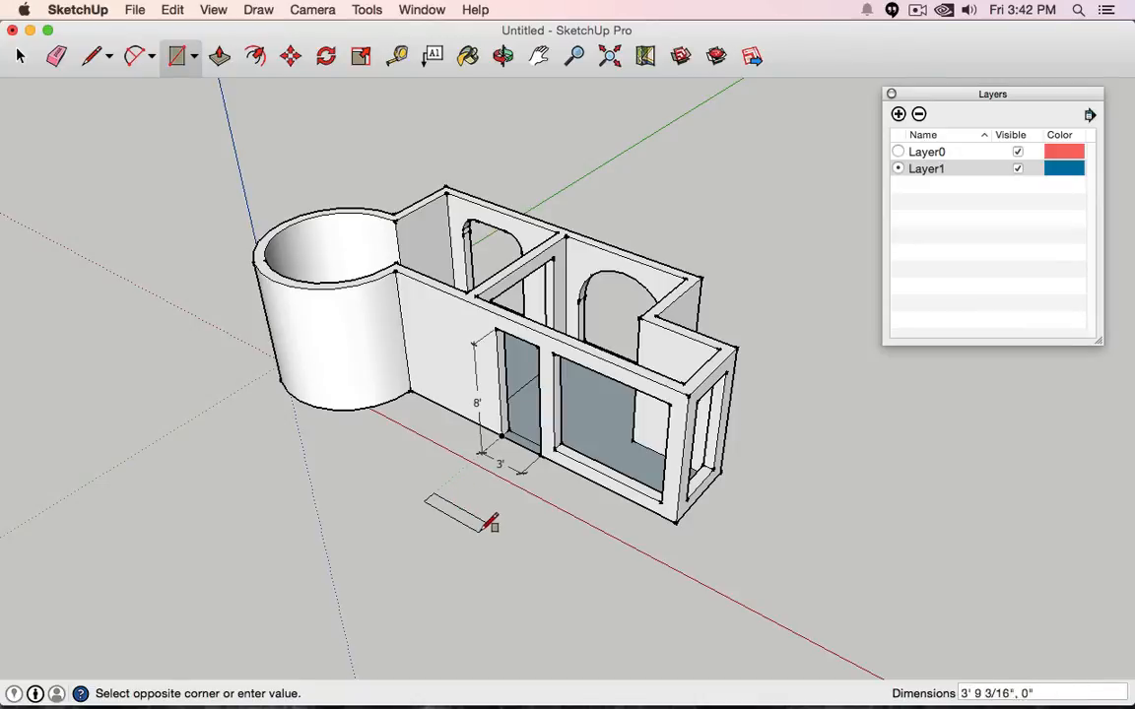
pyautogui.write("3',4")
pyautogui.click(487, 524)
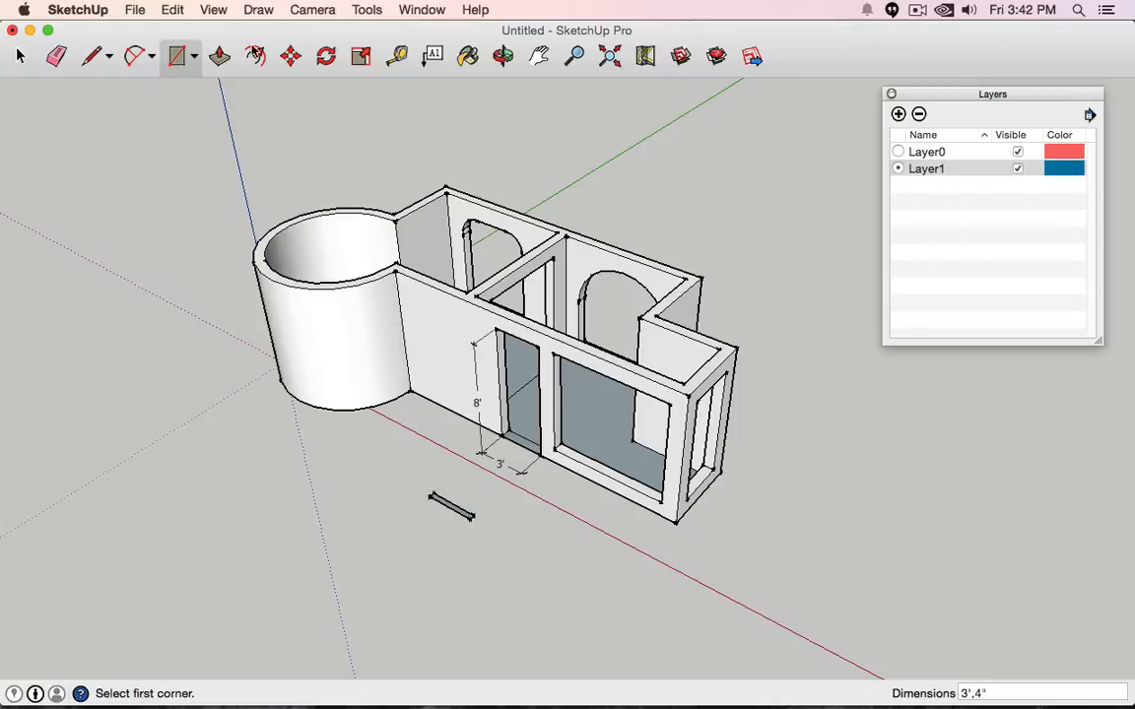
# - Push/Pull the small ground rectangle up 8' to form a freestanding door panel
pyautogui.click(220, 56)
pyautogui.scroll(-2, 519, 566)
pyautogui.scroll(4, 498, 556)
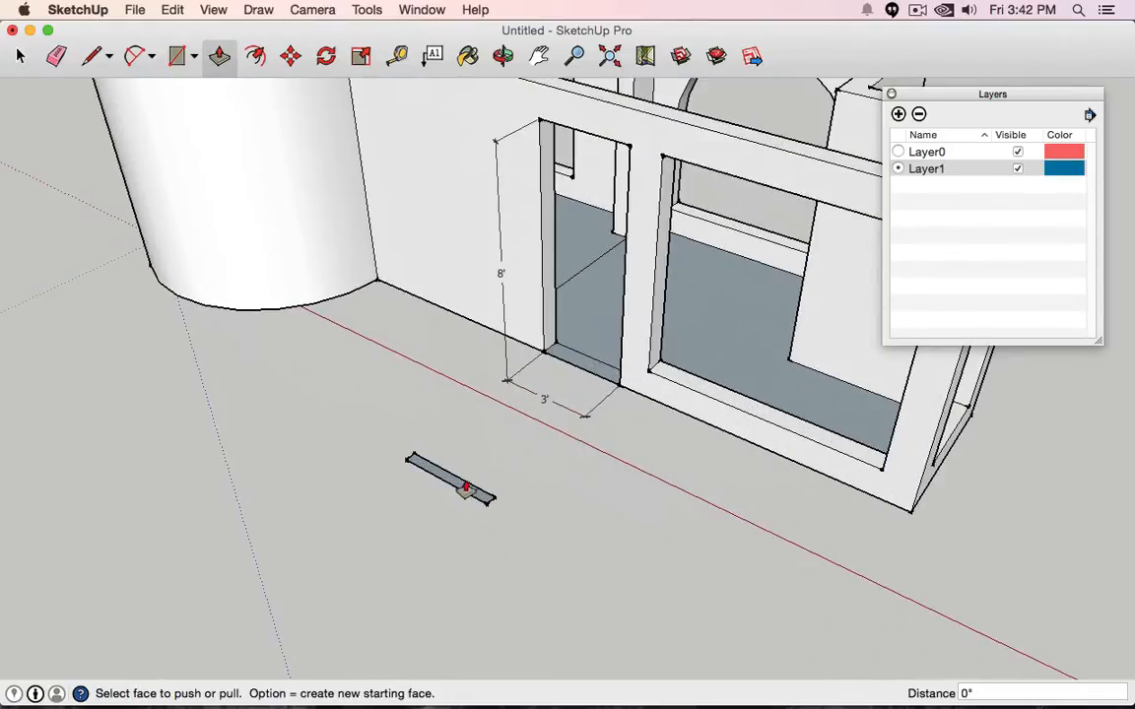
pyautogui.click(462, 489)
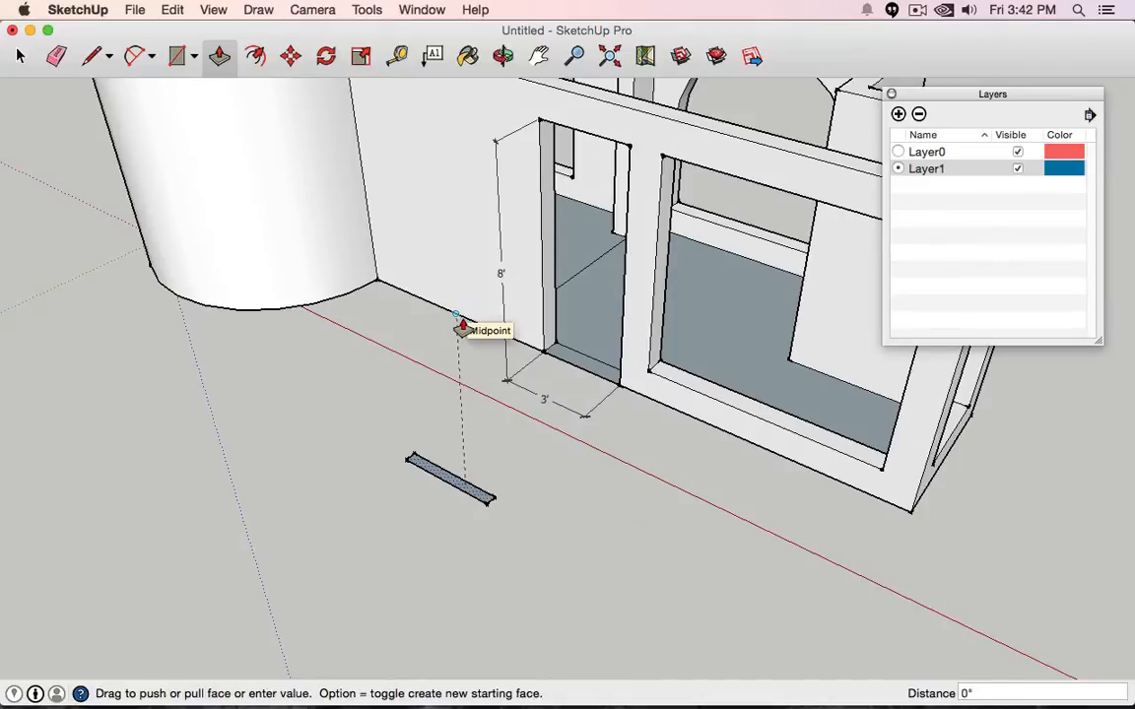
pyautogui.write('8')
pyautogui.press('Return')
pyautogui.press('super+z')
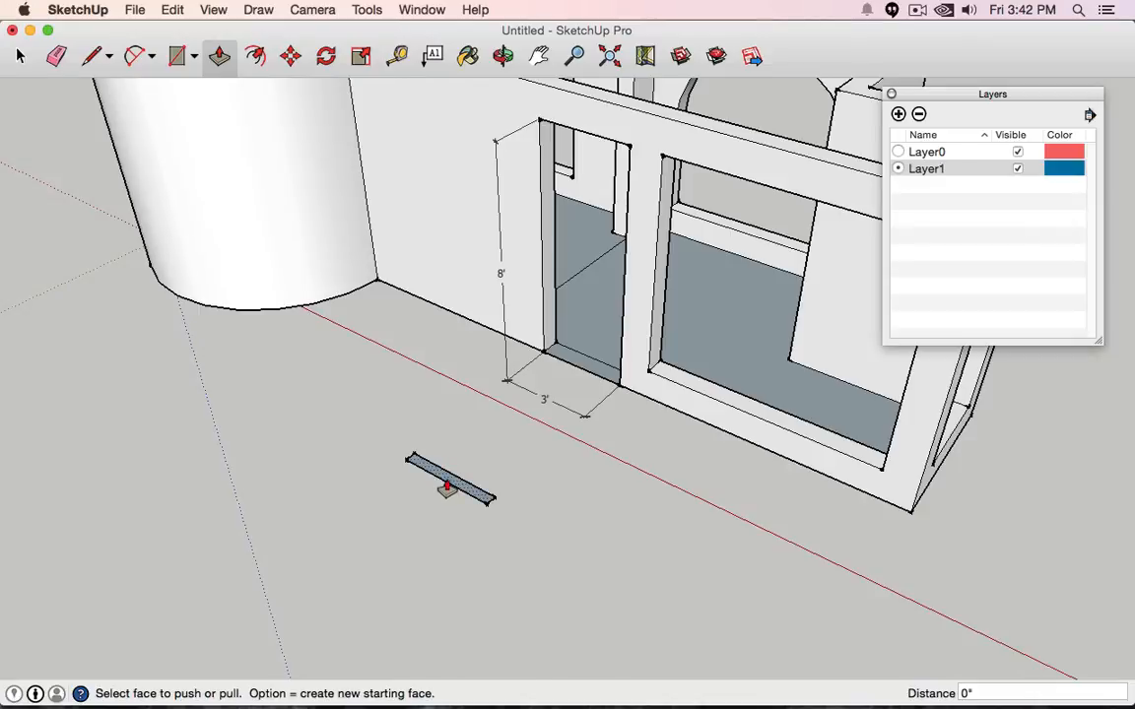
pyautogui.moveTo(446, 487); pyautogui.dragTo(426, 219)
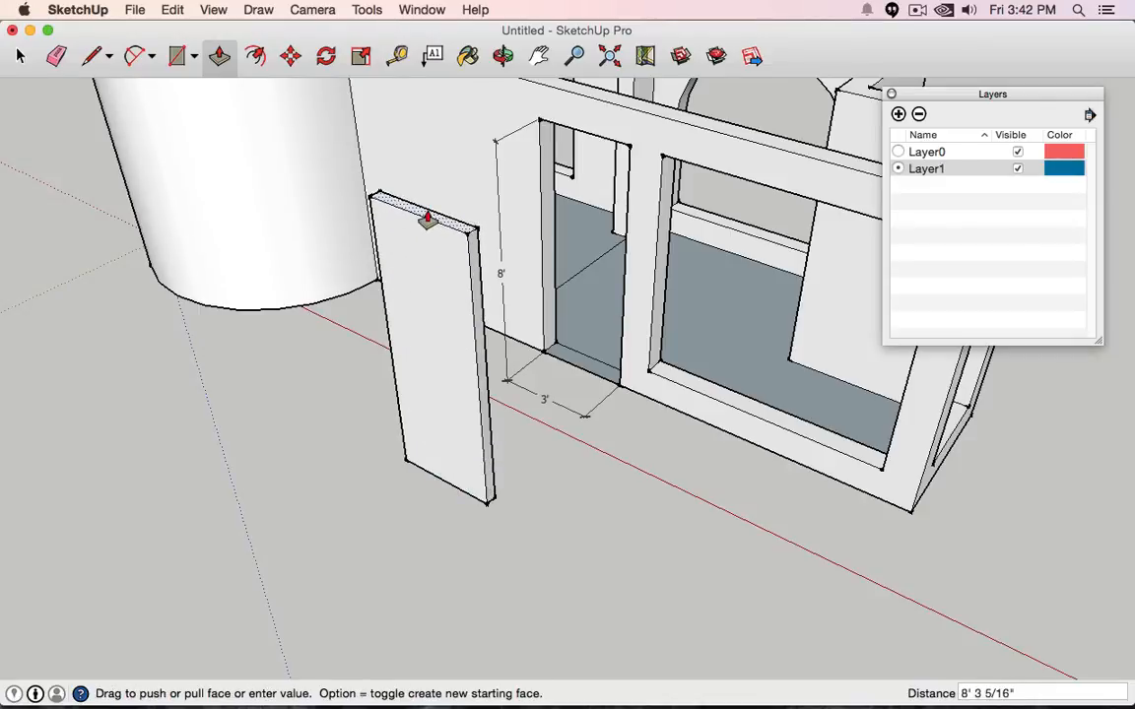
pyautogui.write('8')
pyautogui.press('Return')
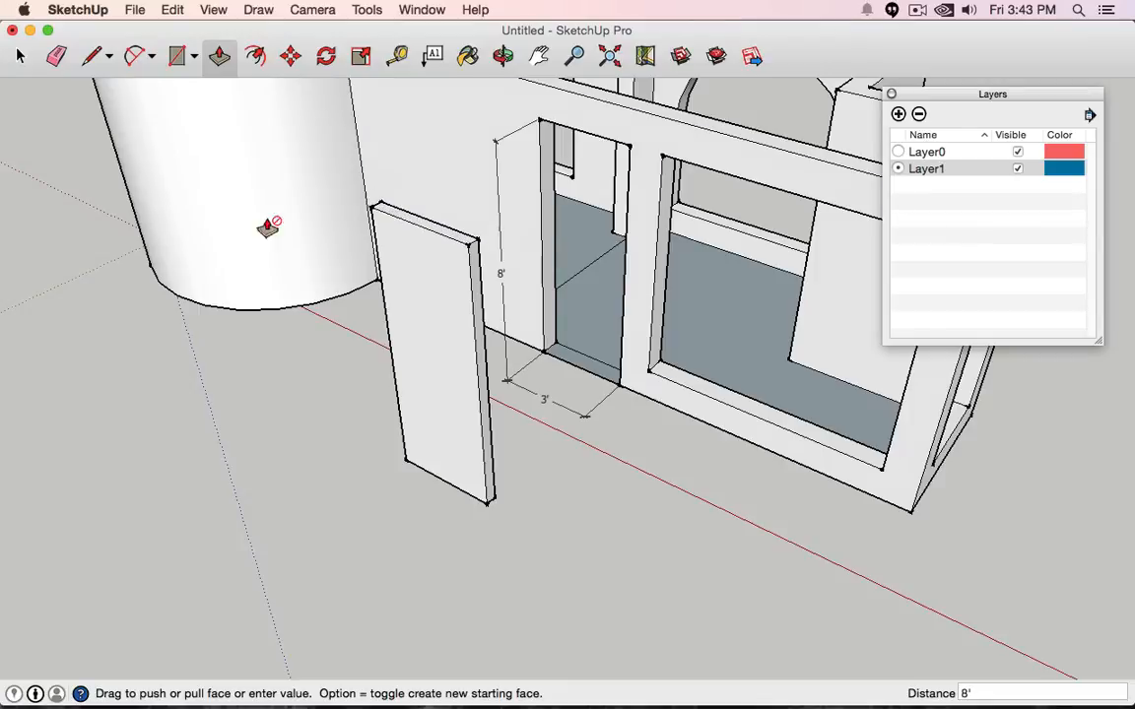
# - Try to move the whole ungrouped door panel by its lower front corner into the front door opening
pyautogui.click(19, 56)
pyautogui.moveTo(218, 169); pyautogui.dragTo(350, 419, button='middle')
pyautogui.moveTo(407, 473); pyautogui.dragTo(577, 626)
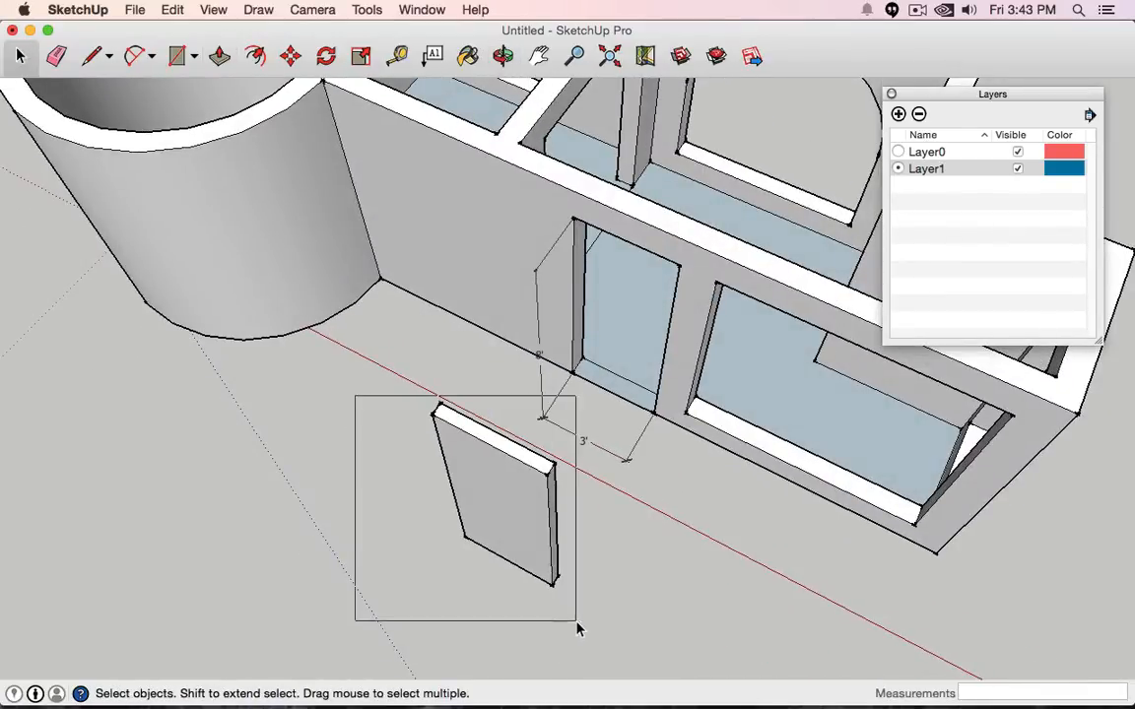
pyautogui.click(291, 55)
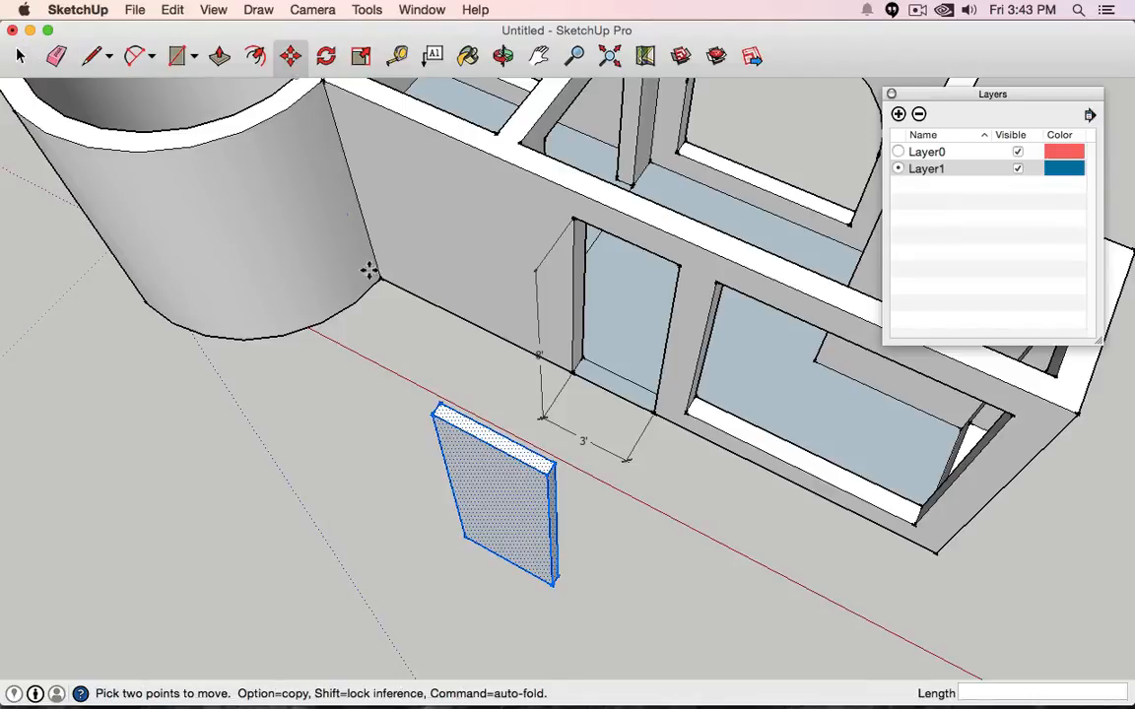
pyautogui.click(466, 535)
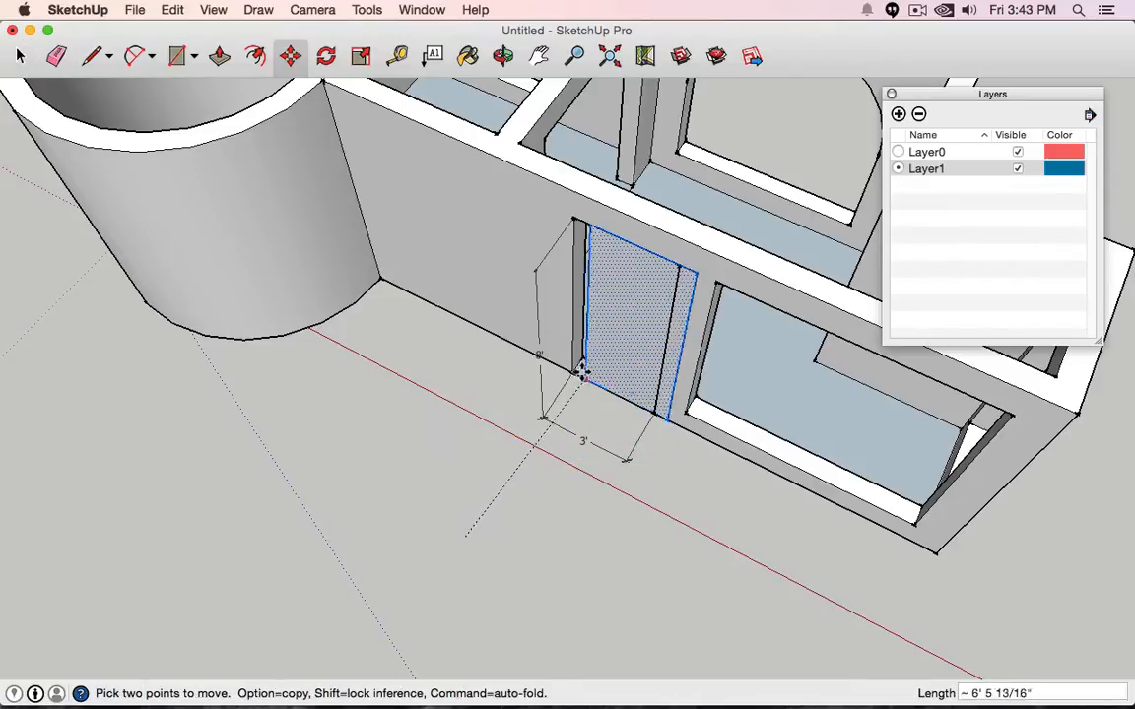
pyautogui.click(577, 368)
# - Try to slide the inserted door along the front wall, and undo the door moves back to the freestanding panel
pyautogui.click(443, 221)
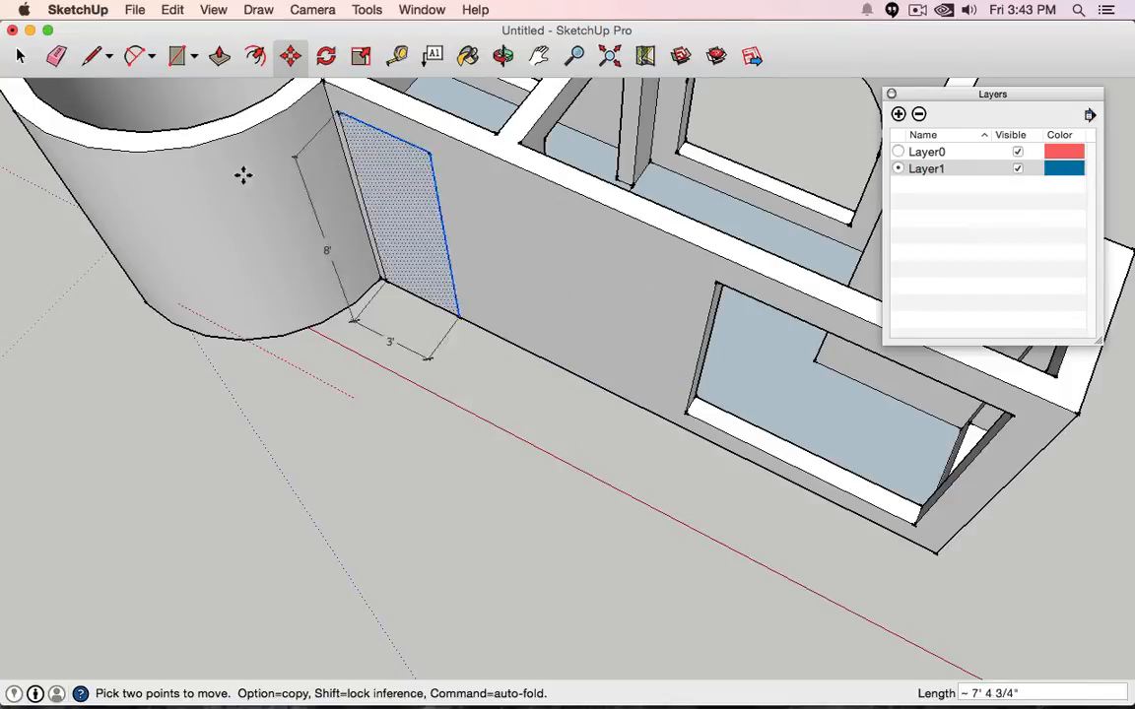
pyautogui.click(426, 264)
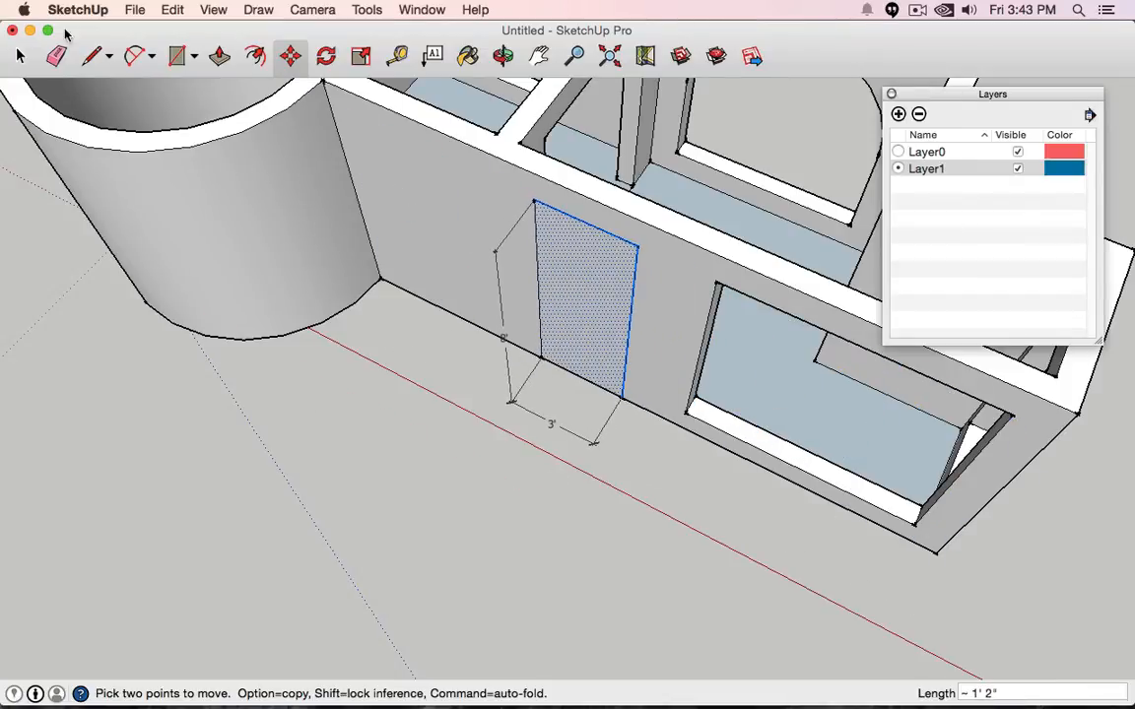
pyautogui.click(19, 55)
pyautogui.click(290, 55)
pyautogui.click(582, 296)
pyautogui.rightClick(575, 325)
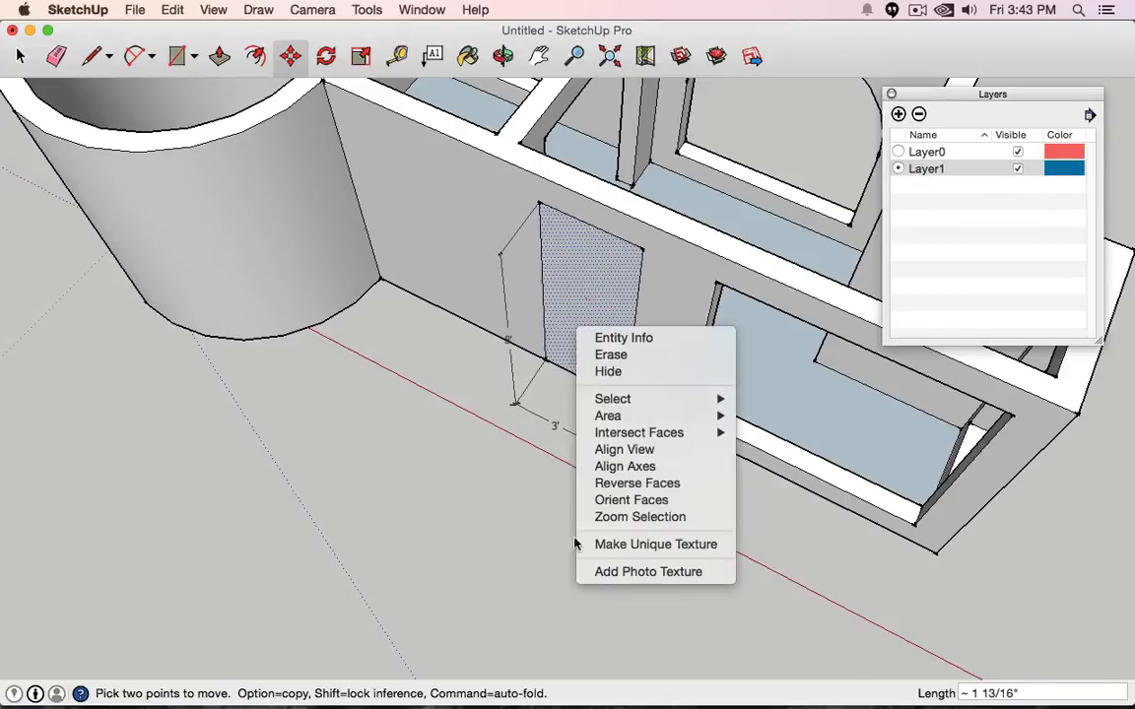
pyautogui.click(384, 448)
pyautogui.press('super+z')
pyautogui.press('super+z')
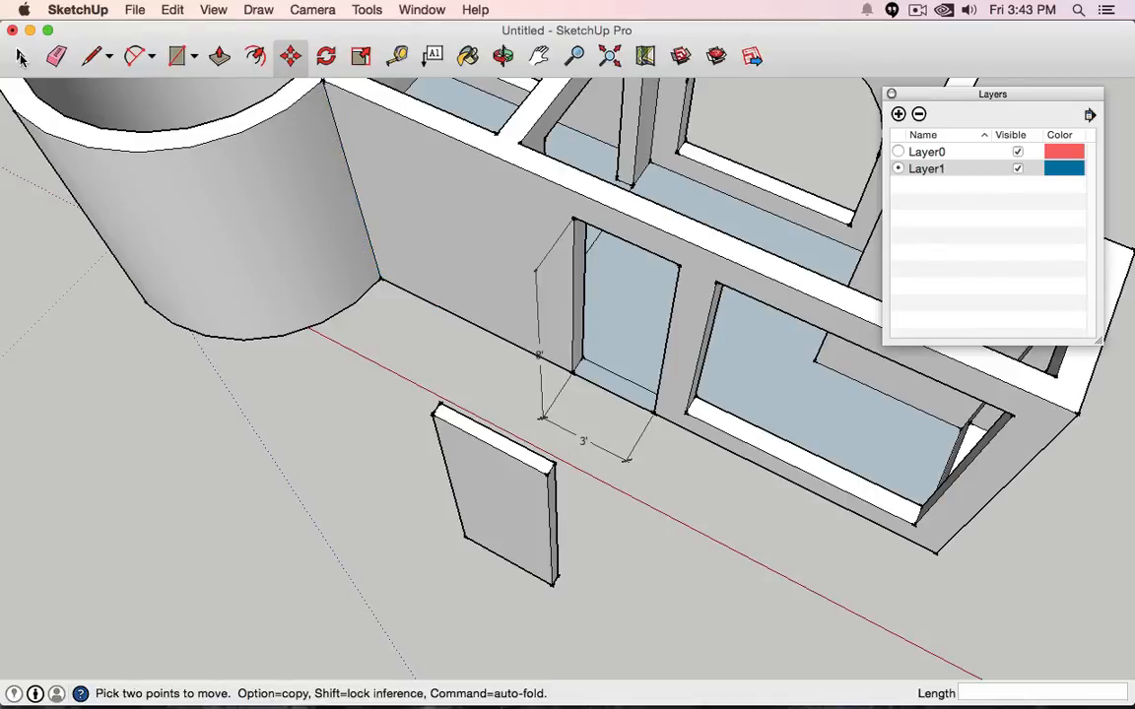
# - Select the entire freestanding door panel and make it a component named Door, replacing the selection
pyautogui.press('space')
pyautogui.scroll(-2, 430, 422)
pyautogui.moveTo(610, 496); pyautogui.dragTo(383, 464, button='middle')
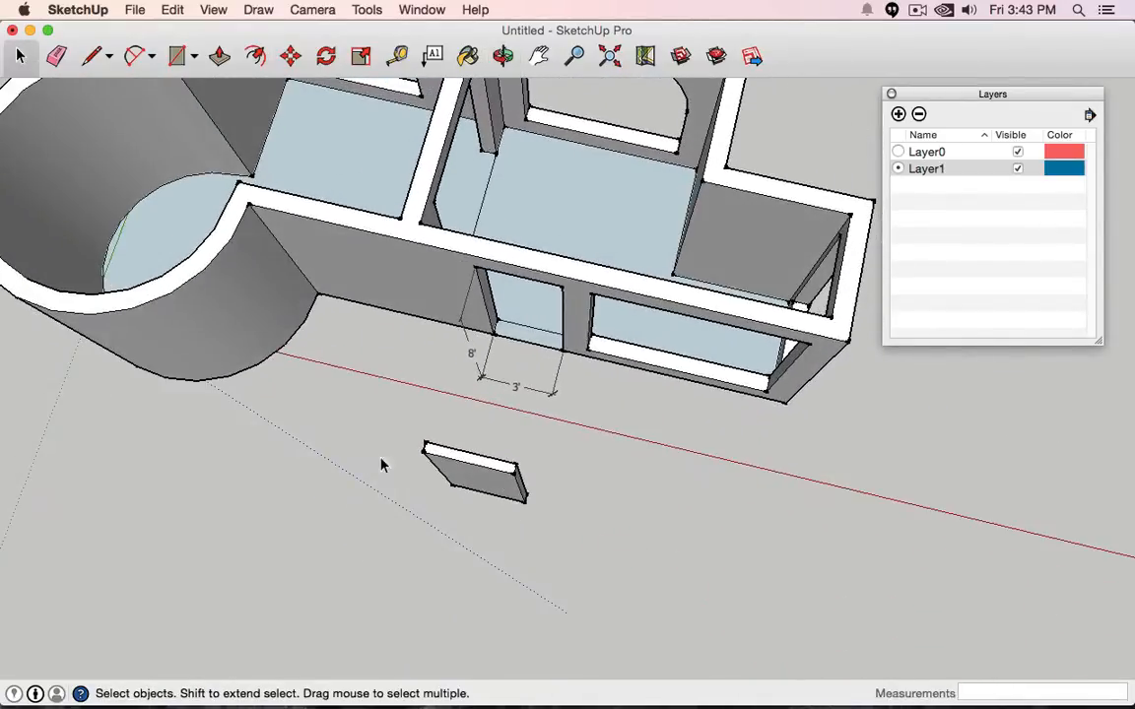
pyautogui.moveTo(311, 402); pyautogui.dragTo(591, 569)
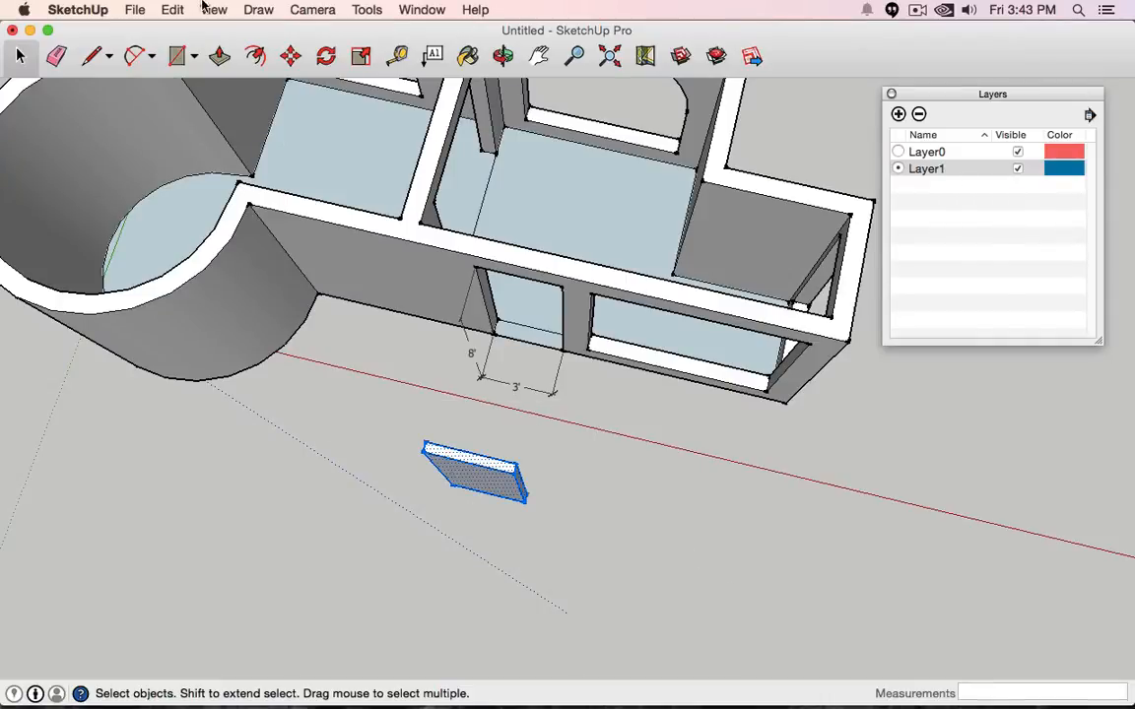
pyautogui.click(174, 9)
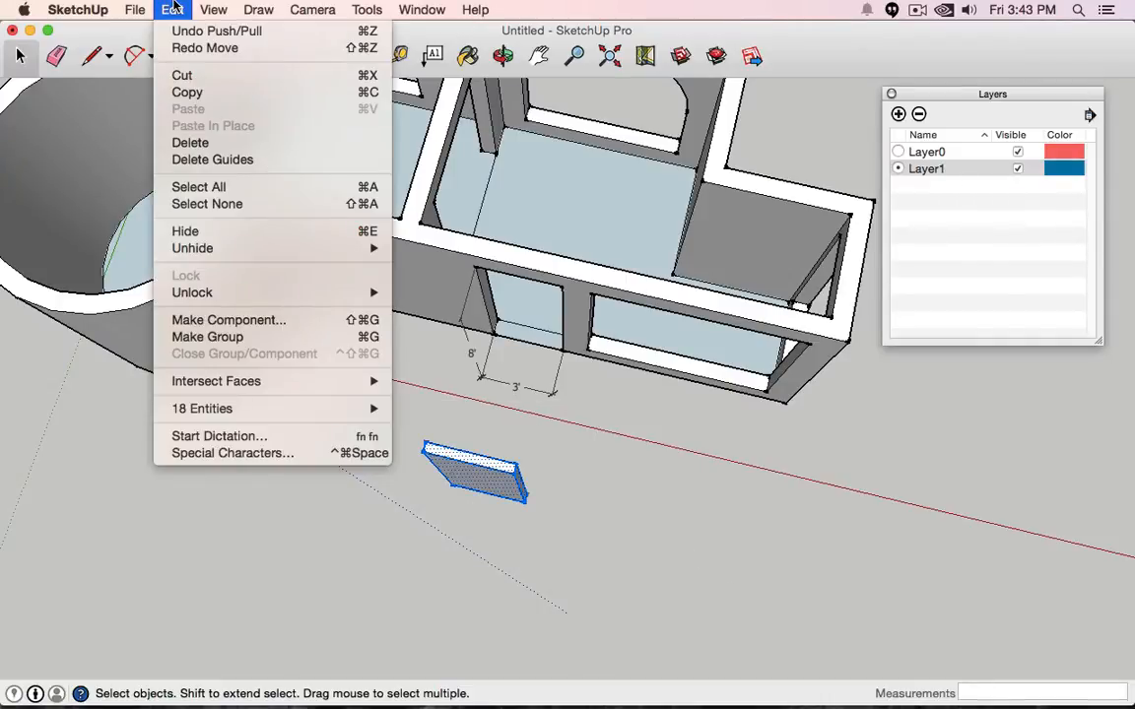
pyautogui.click(236, 320)
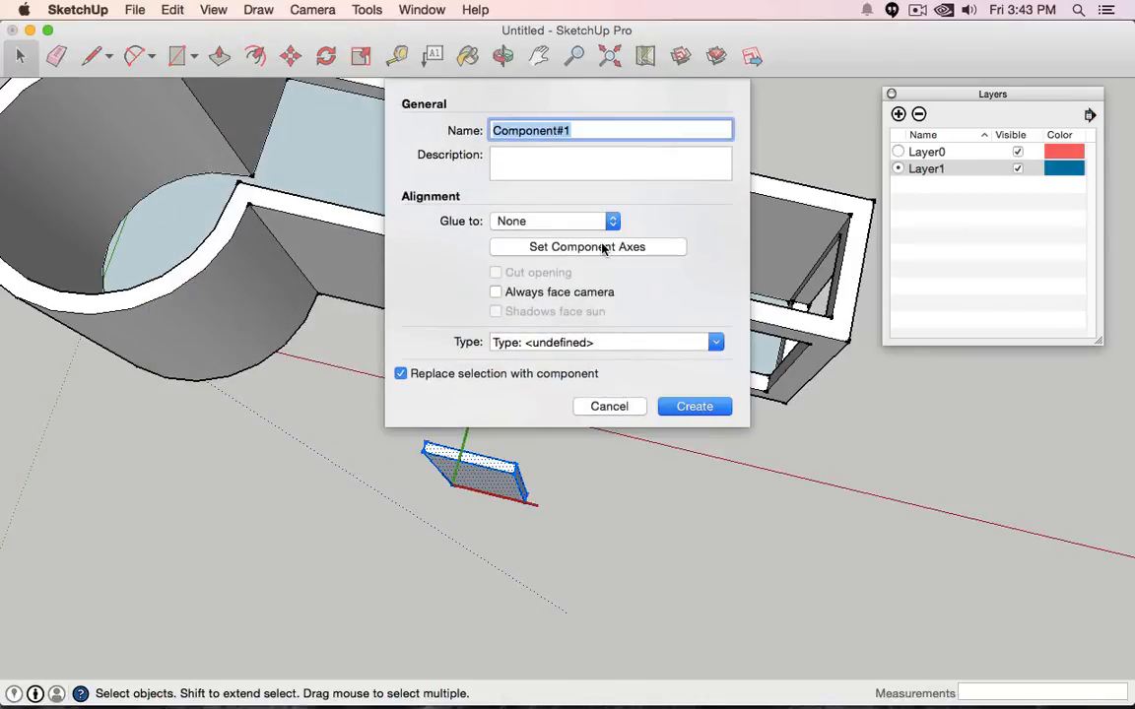
pyautogui.write('Door')
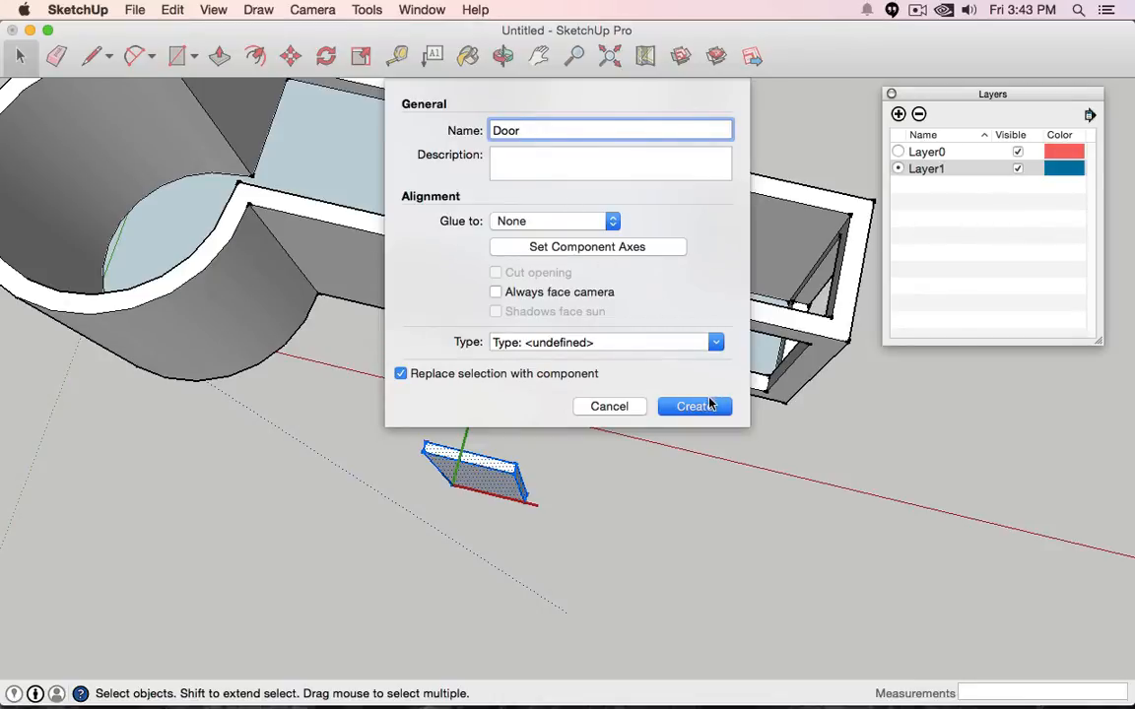
pyautogui.click(710, 413)
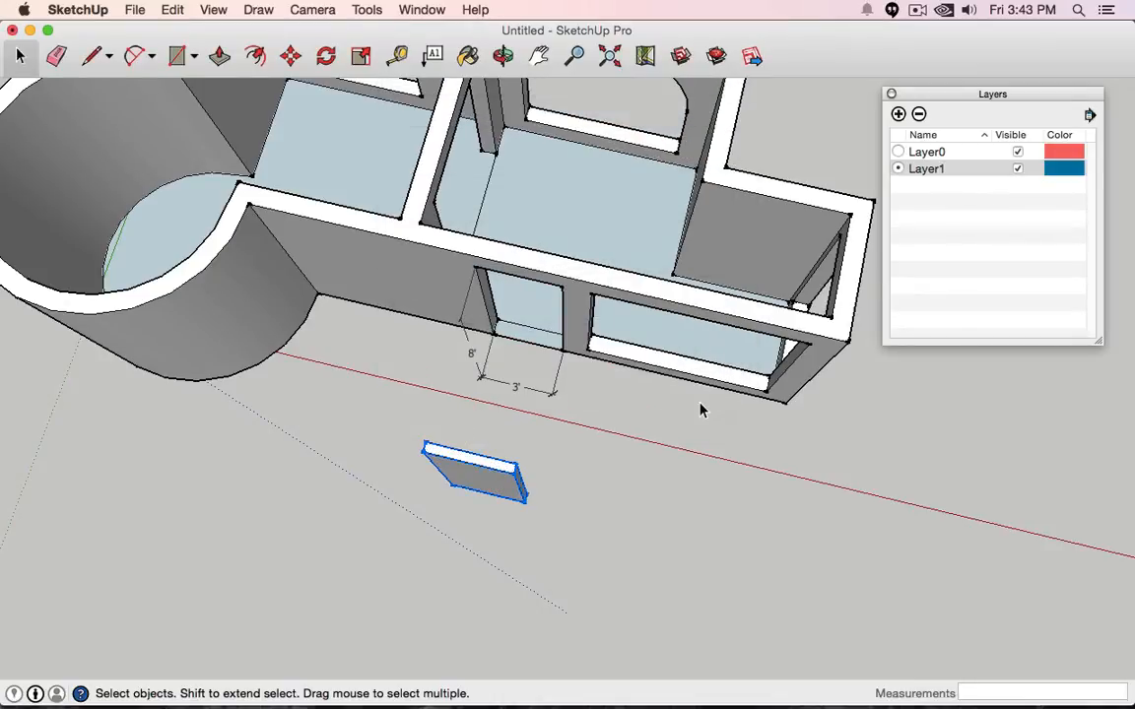
# - Select the free-standing door and the adjacent flat and curved walls in turn to compare how they select
pyautogui.moveTo(680, 554); pyautogui.dragTo(492, 293, button='middle')
pyautogui.click(372, 336)
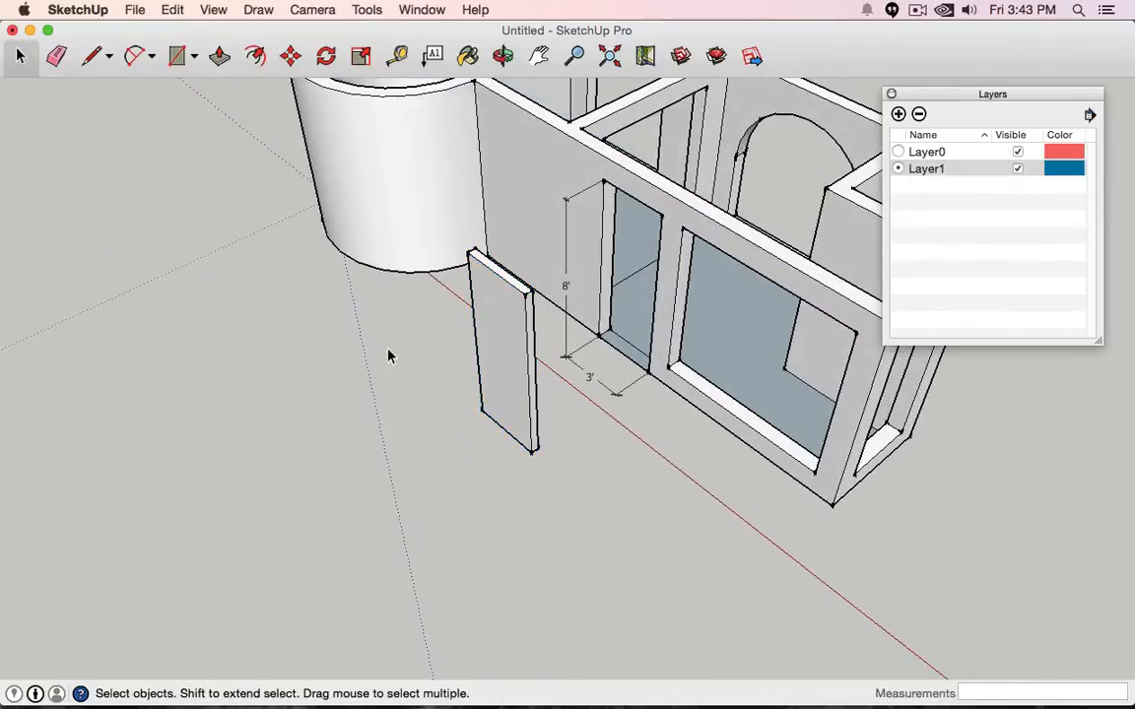
pyautogui.click(494, 356)
pyautogui.click(379, 382)
pyautogui.click(537, 222)
pyautogui.click(358, 366)
pyautogui.click(500, 355)
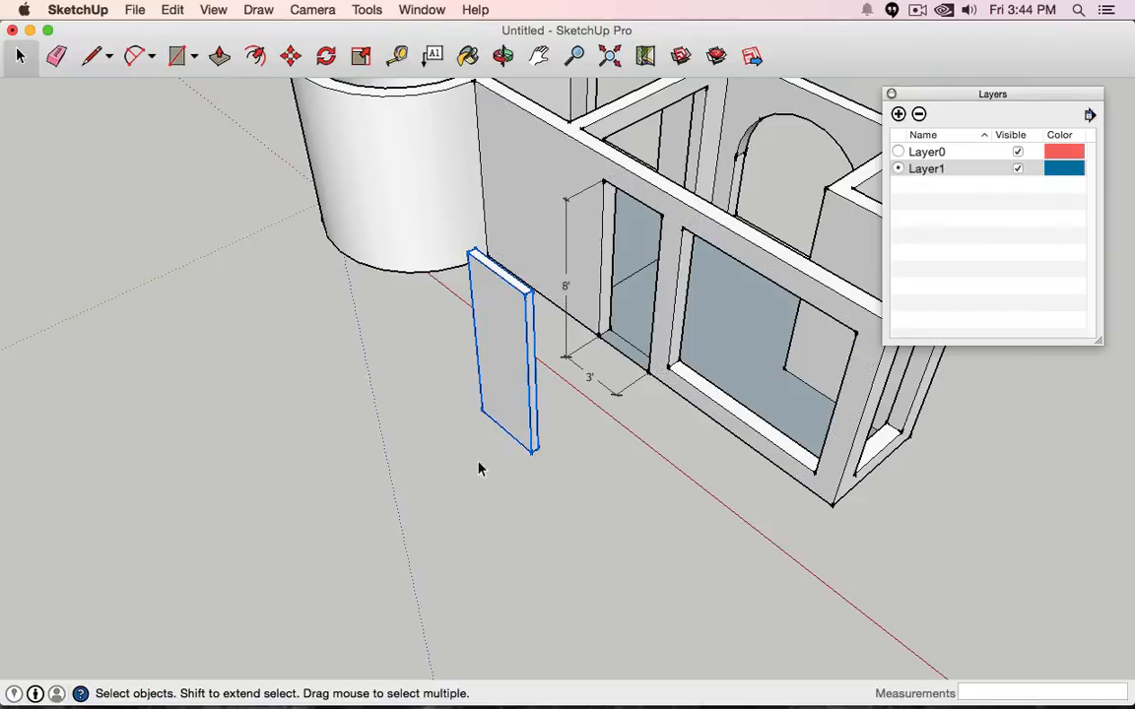
pyautogui.click(377, 414)
pyautogui.click(537, 197)
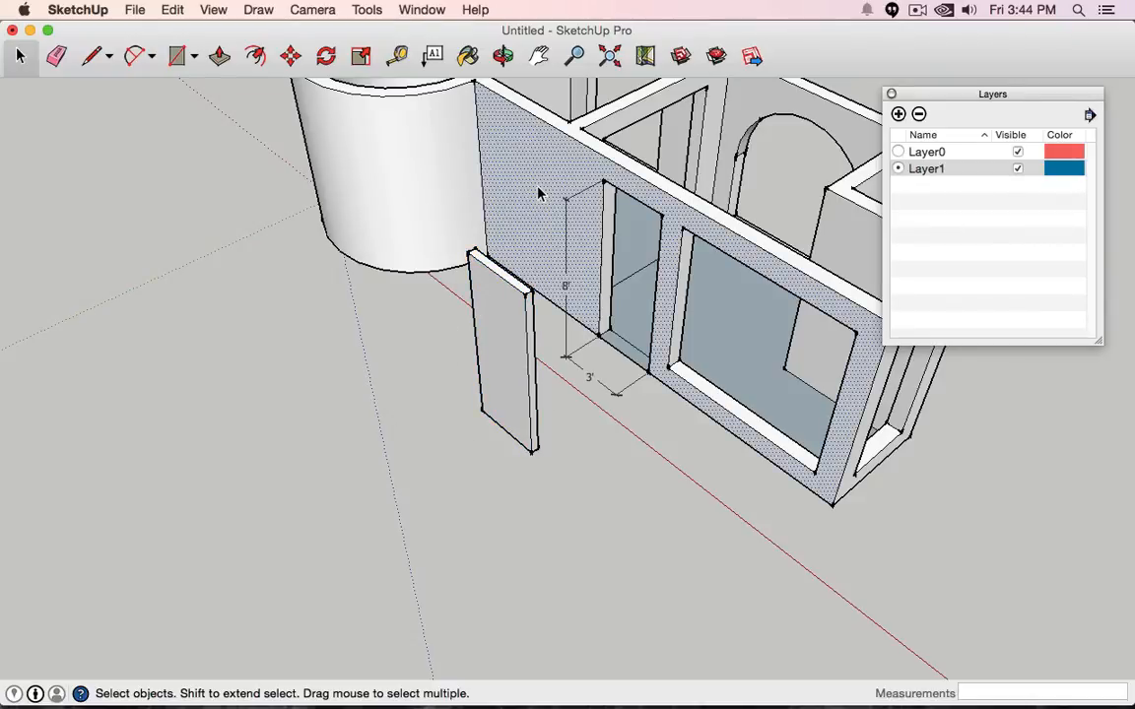
pyautogui.moveTo(536, 190); pyautogui.dragTo(435, 190, button='middle')
pyautogui.click(435, 190)
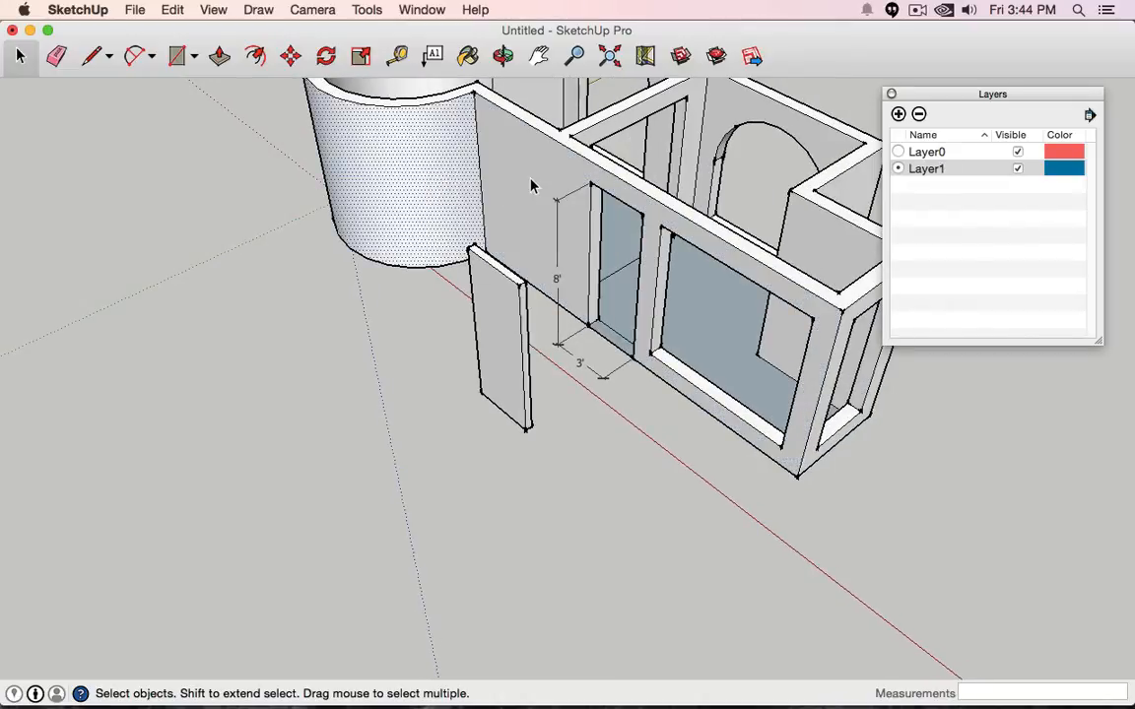
pyautogui.click(530, 185)
pyautogui.click(496, 298)
pyautogui.click(537, 210)
pyautogui.click(442, 185)
pyautogui.click(452, 322)
# - Open the free-standing door for editing and select its large front face
pyautogui.click(483, 340)
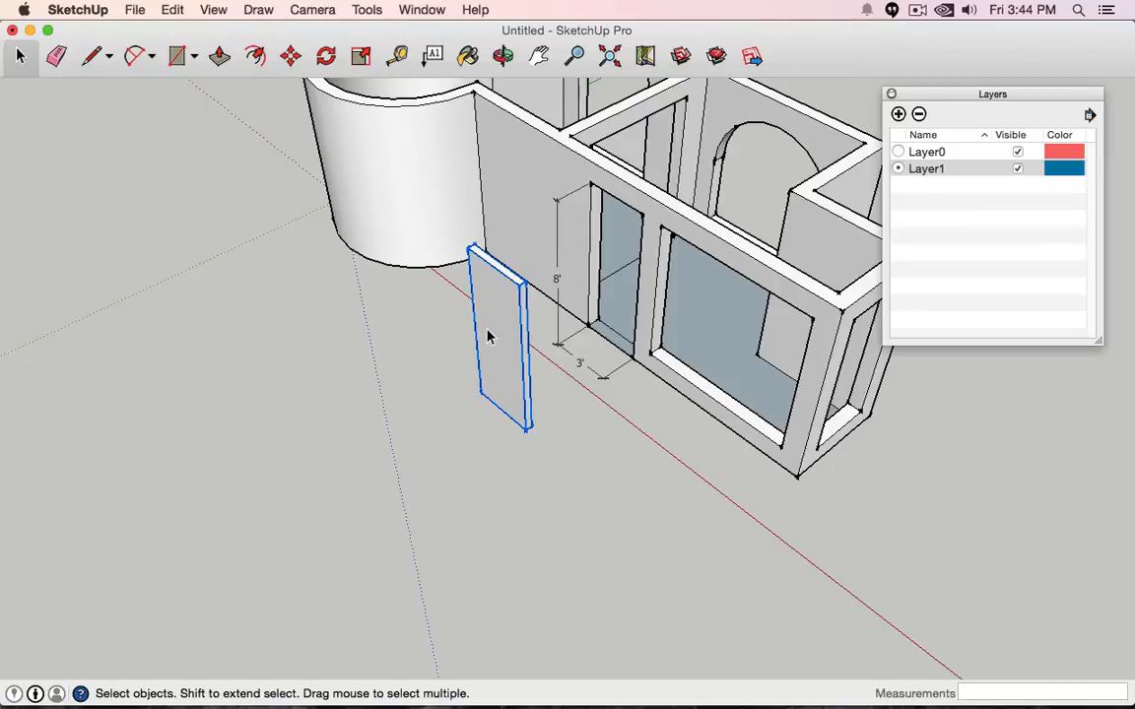
pyautogui.doubleClick(487, 337)
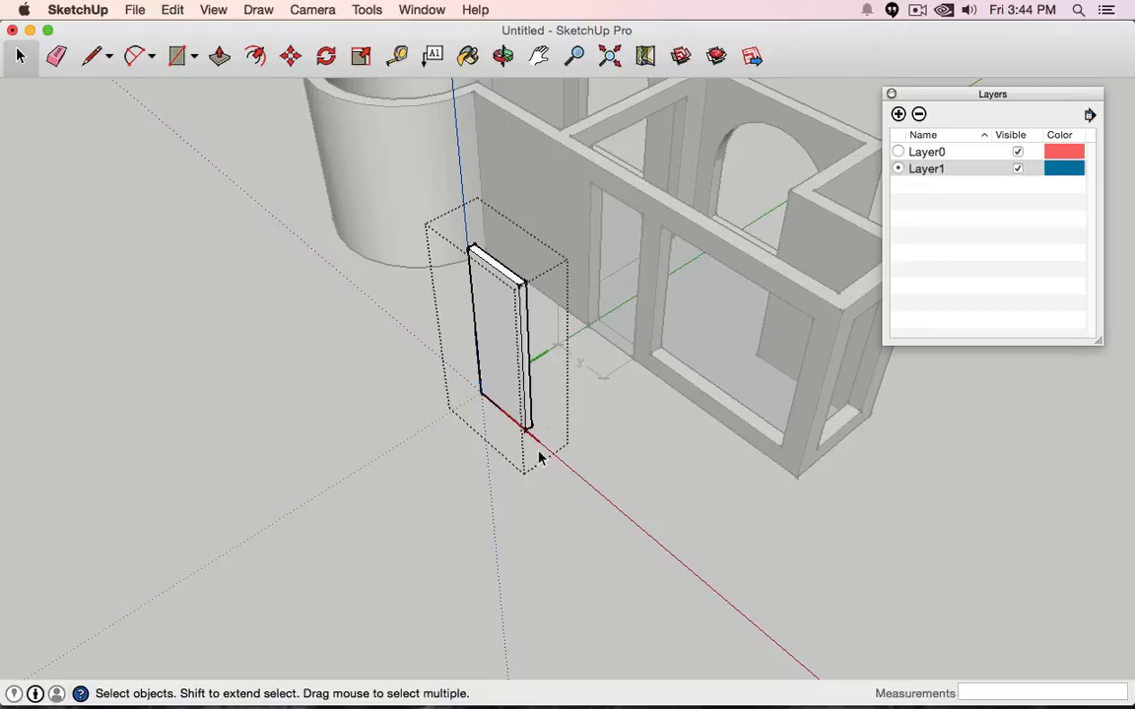
pyautogui.click(506, 325)
pyautogui.moveTo(562, 219); pyautogui.dragTo(461, 119, button='middle')
# - Draw a circle of about 8" radius on the door's front face, centred across its width near the upper edge
pyautogui.click(182, 56)
pyautogui.scroll(6, 571, 172)
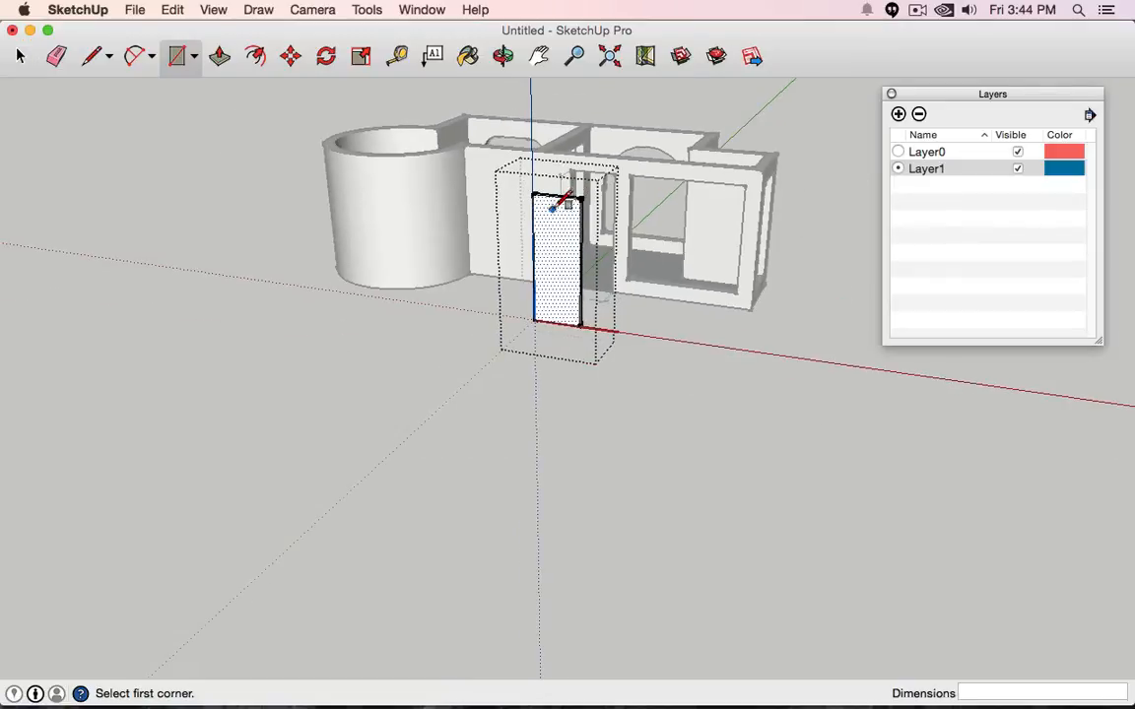
pyautogui.click(150, 56)
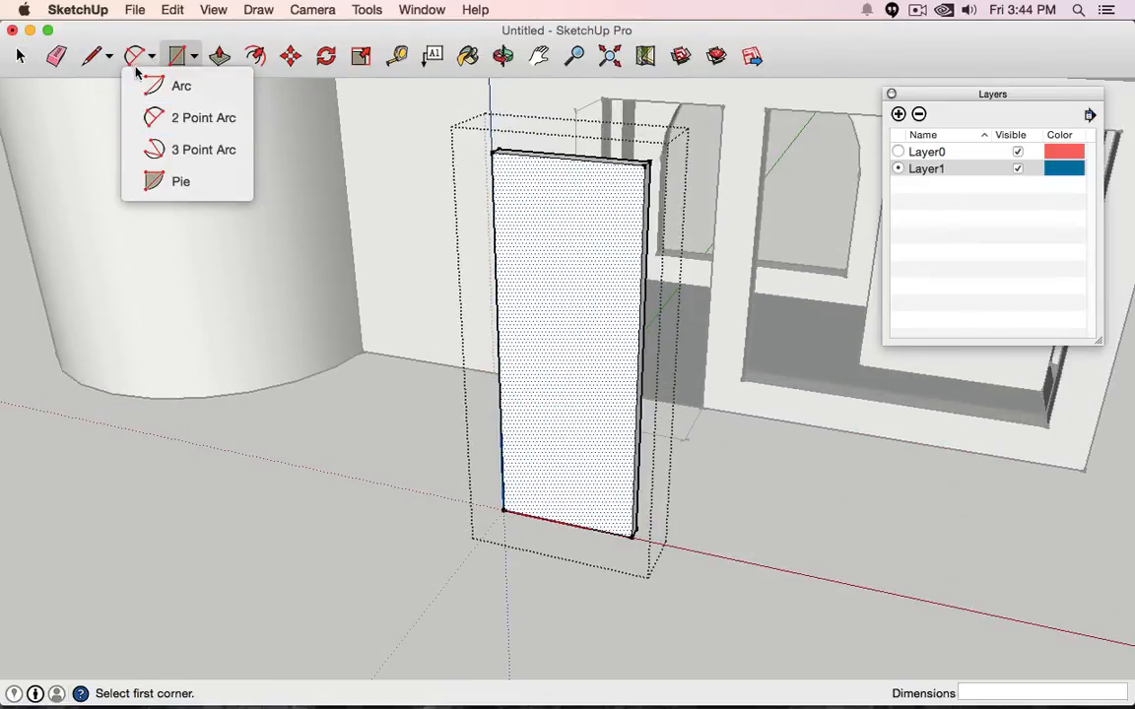
pyautogui.click(194, 56)
pyautogui.click(194, 56)
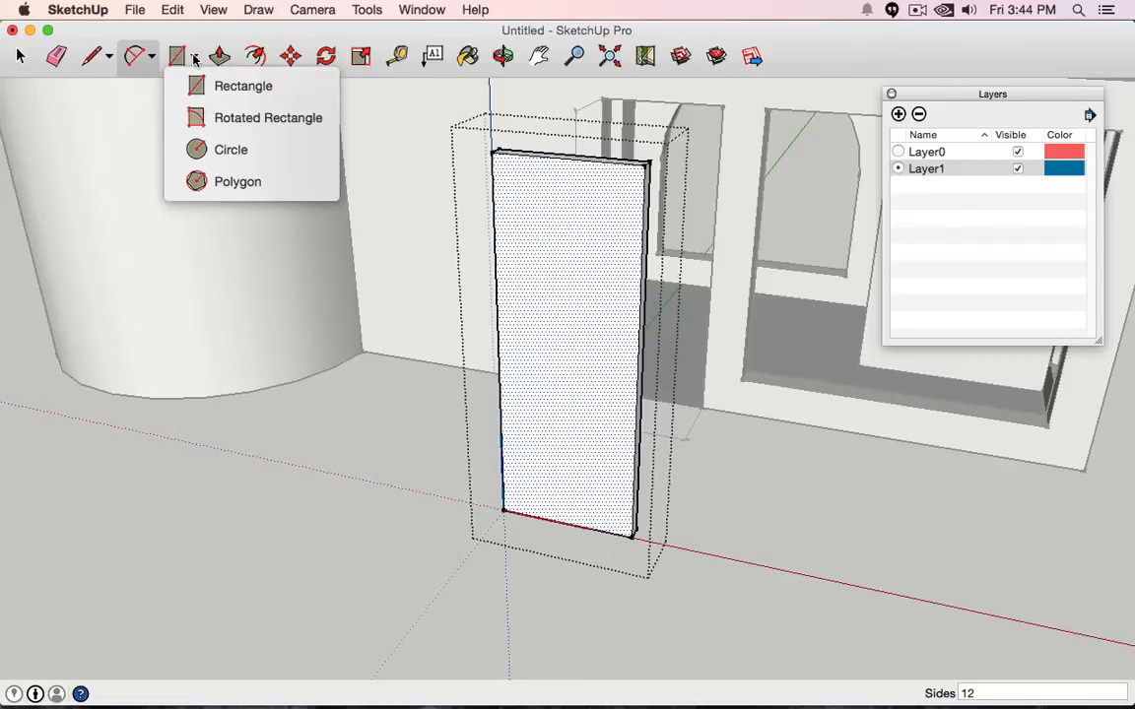
pyautogui.press('c')
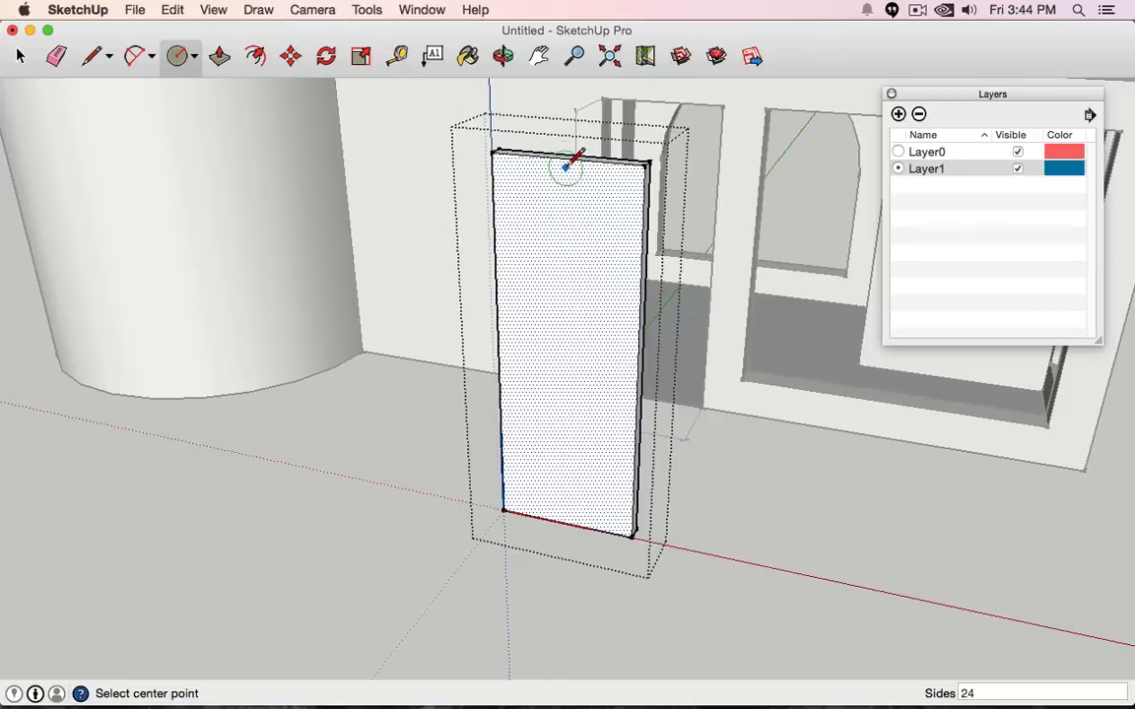
pyautogui.click(566, 218)
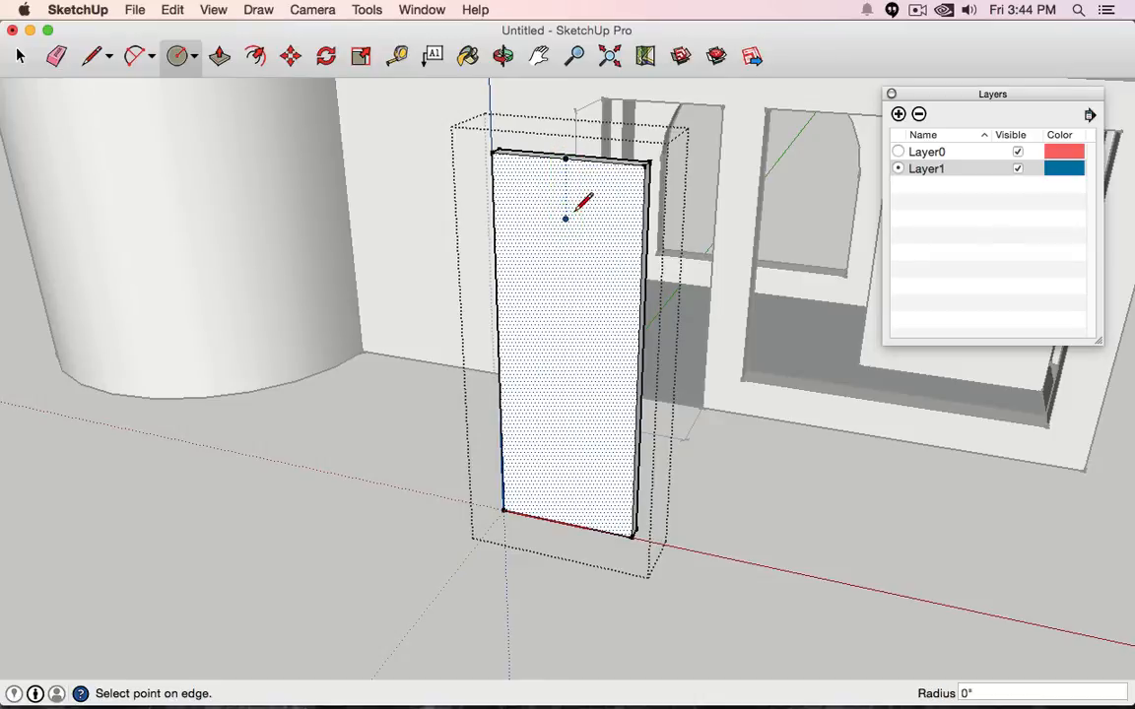
pyautogui.click(594, 197)
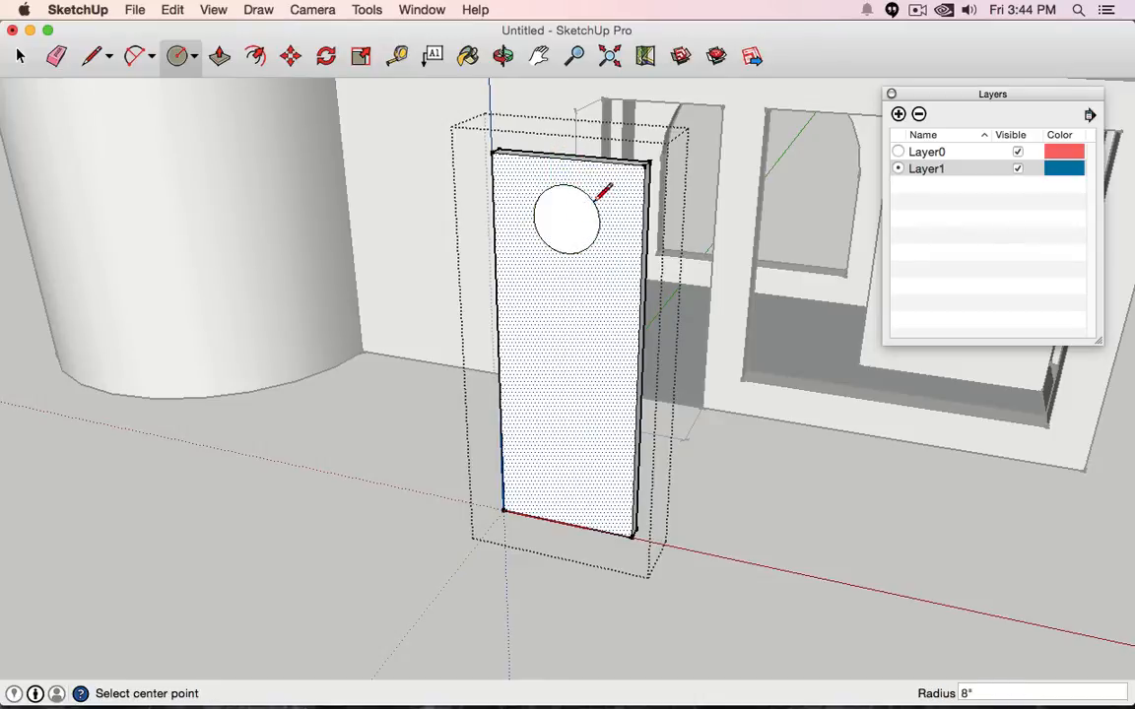
# - Push the circle 4" through the door to cut a round window opening and leave door editing
pyautogui.click(218, 57)
pyautogui.click(556, 193)
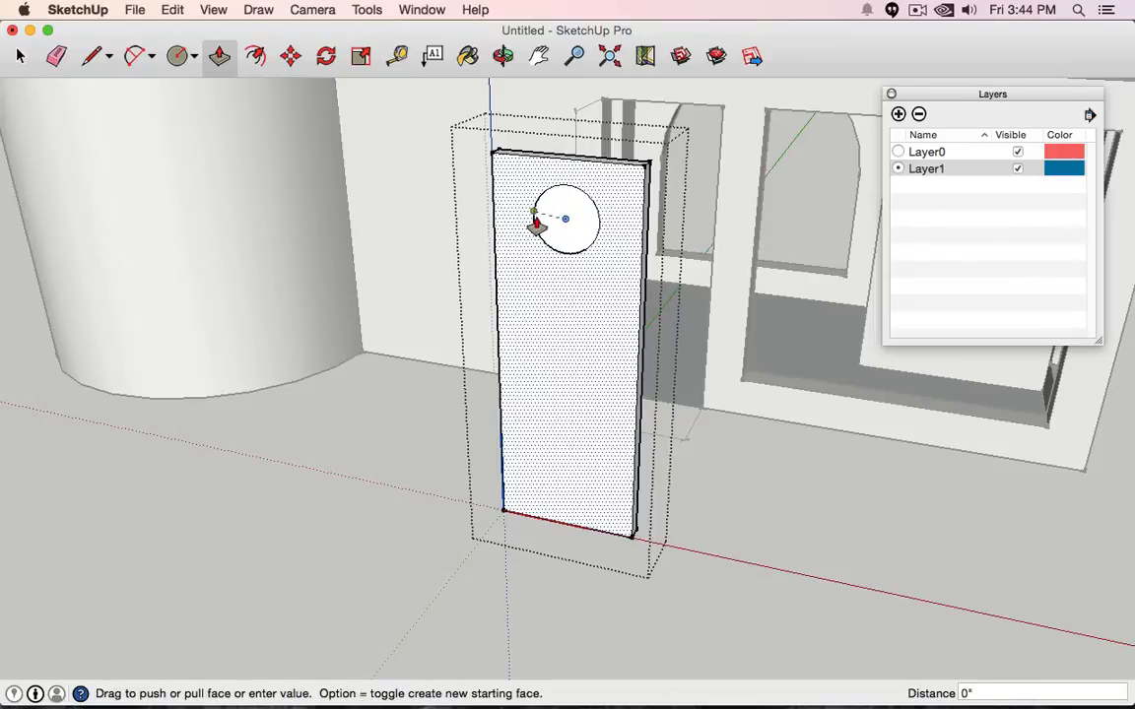
pyautogui.press('super+z')
pyautogui.click(551, 221)
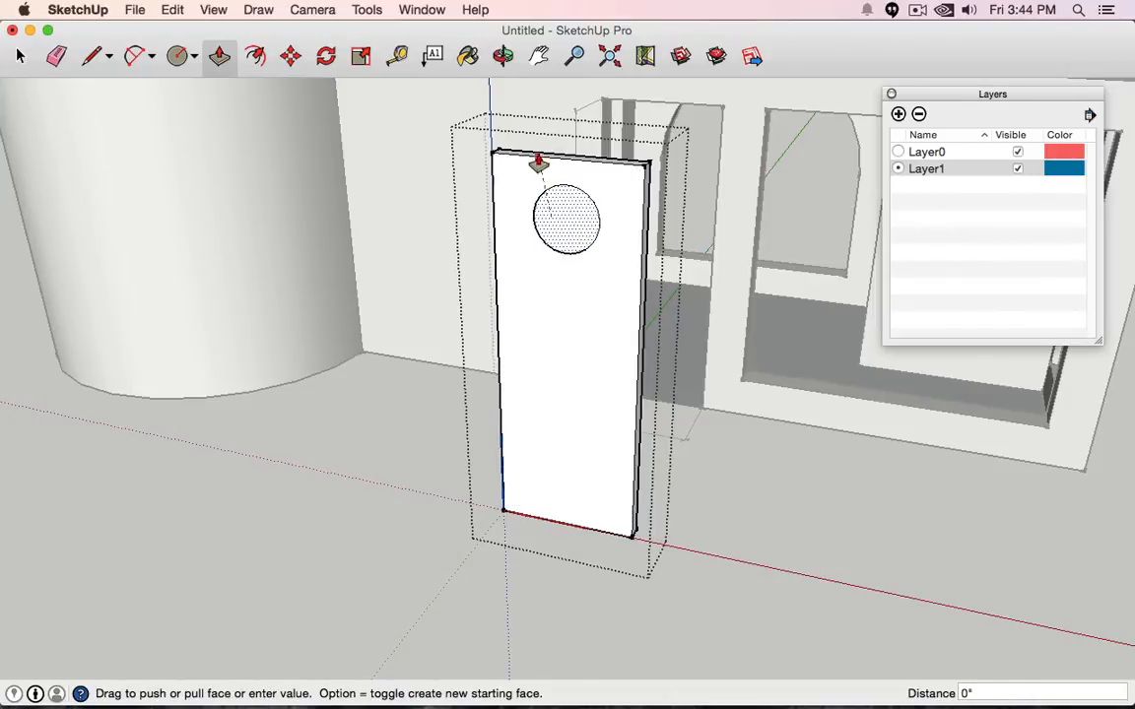
pyautogui.click(536, 159)
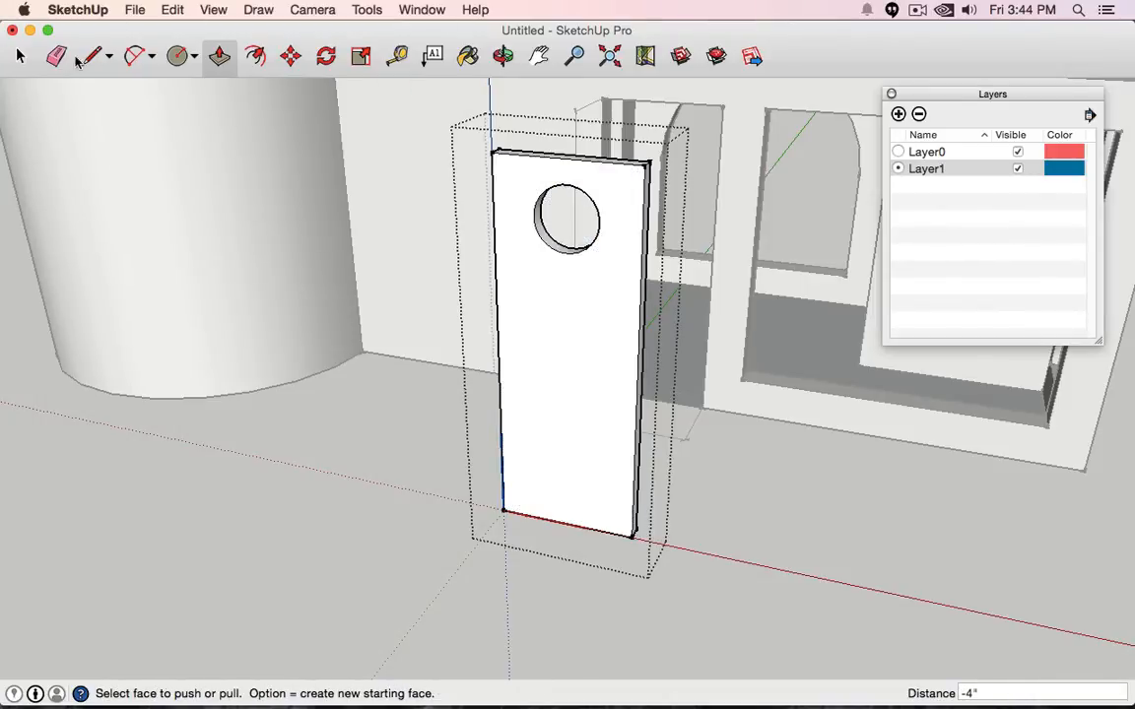
pyautogui.click(23, 57)
pyautogui.click(446, 445)
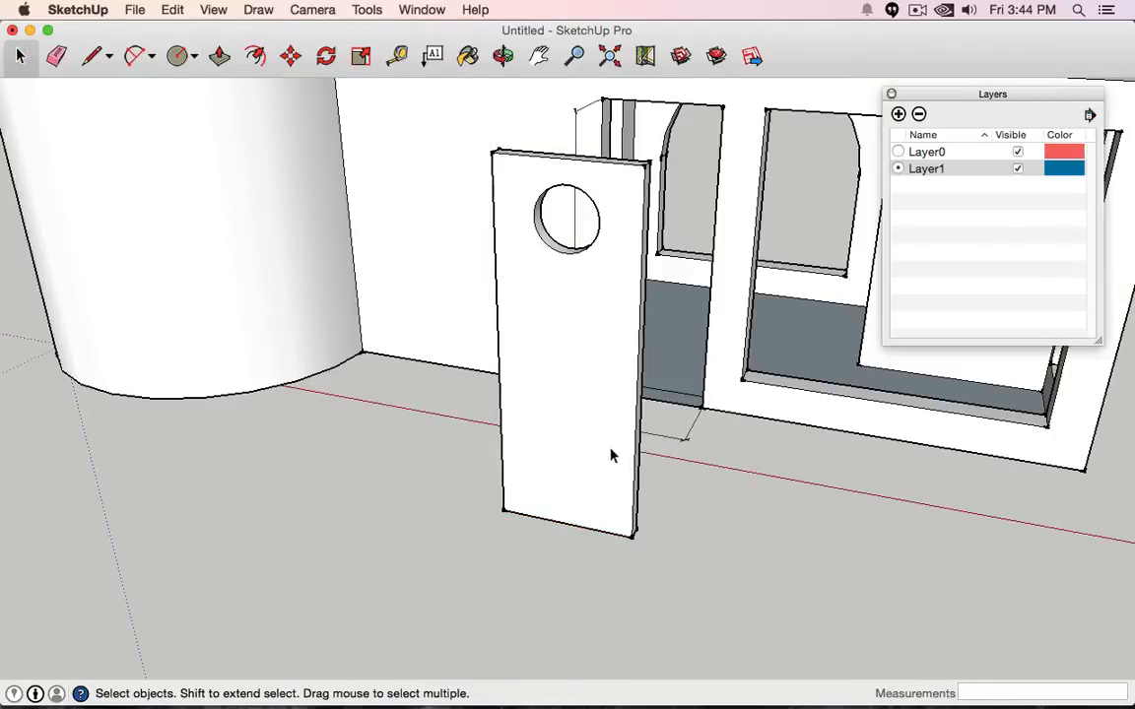
# - Reopen the door for editing to inspect it within the whole model and leave it without changes
pyautogui.moveTo(744, 451); pyautogui.dragTo(509, 496, button='middle')
pyautogui.scroll(-5, 510, 498)
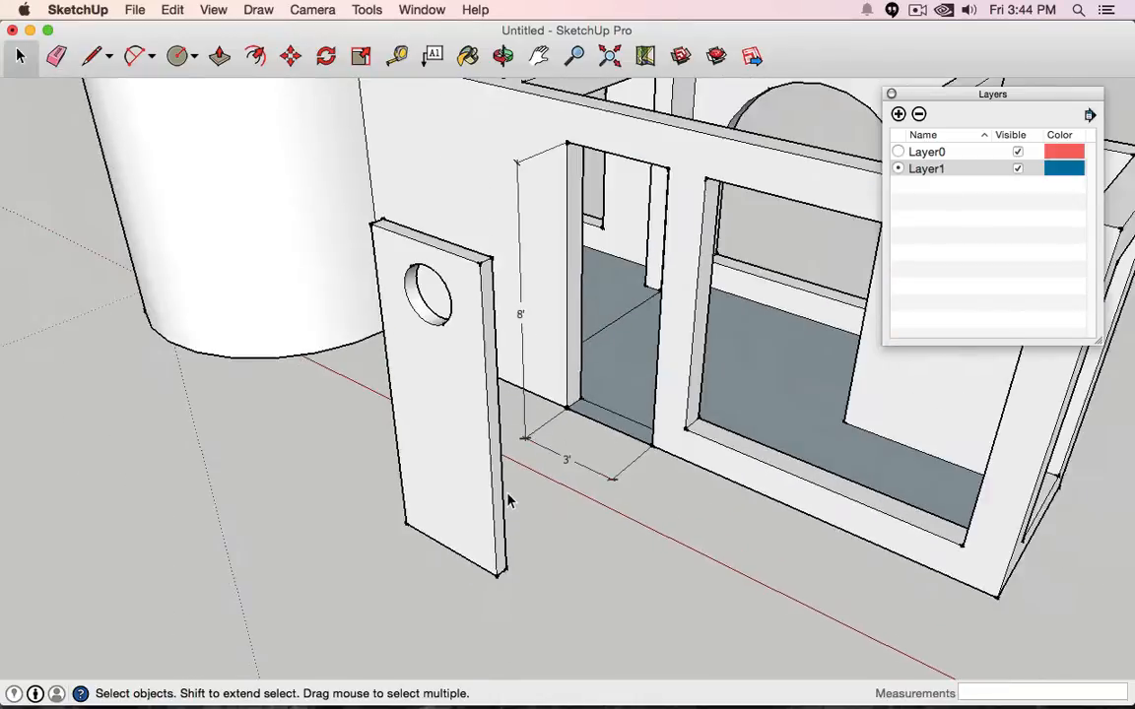
pyautogui.click(434, 406)
pyautogui.doubleClick(459, 480)
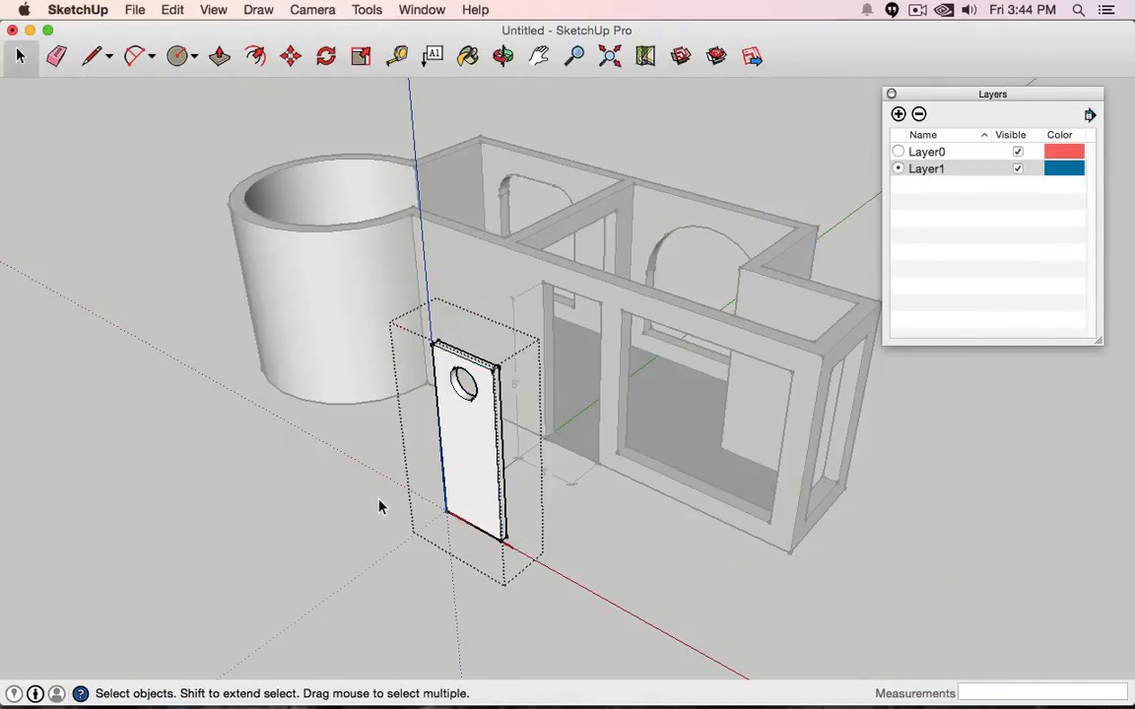
pyautogui.click(294, 513)
# - Move the door about 5' 11" in front of the house toward the round tower
pyautogui.click(458, 470)
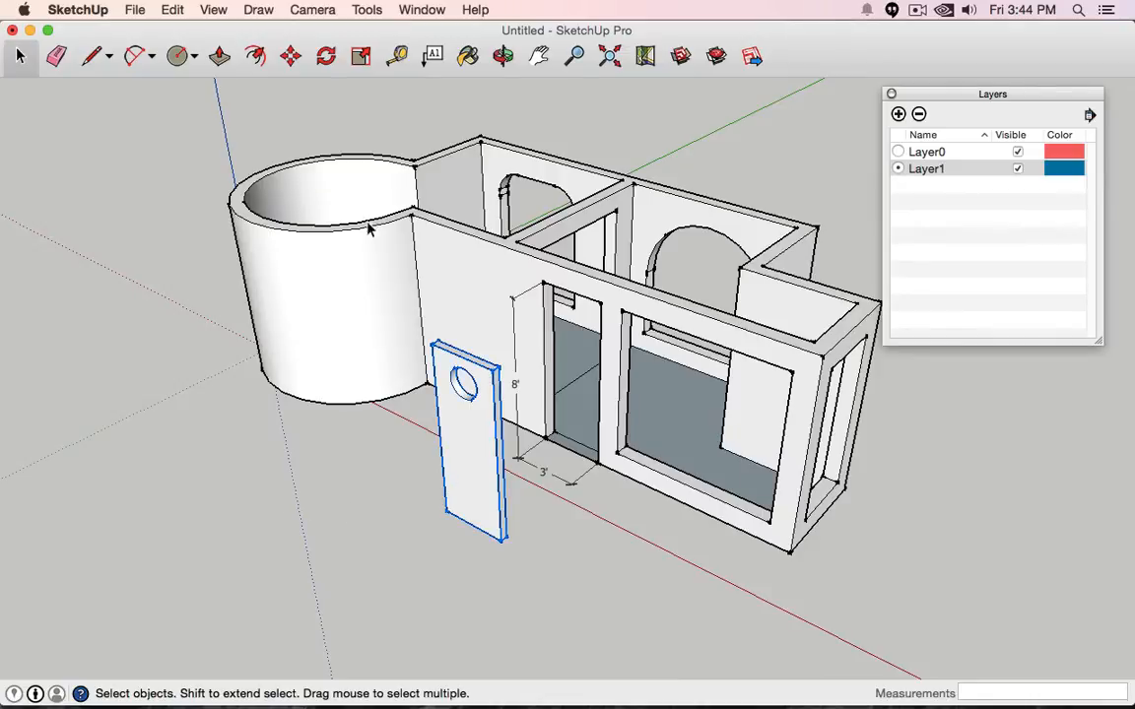
pyautogui.click(290, 56)
pyautogui.click(467, 464)
pyautogui.click(301, 482)
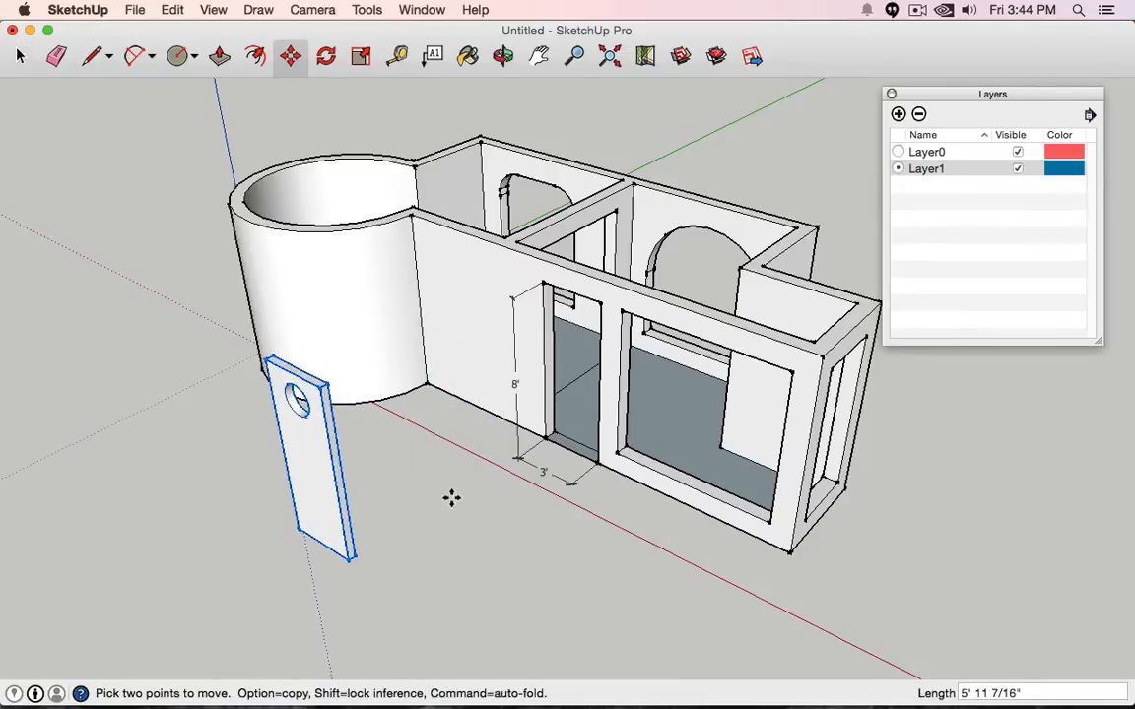
# - Try moving the door by its lower front corner onto the doorway's lower outer corner, and undo the move
pyautogui.click(299, 531)
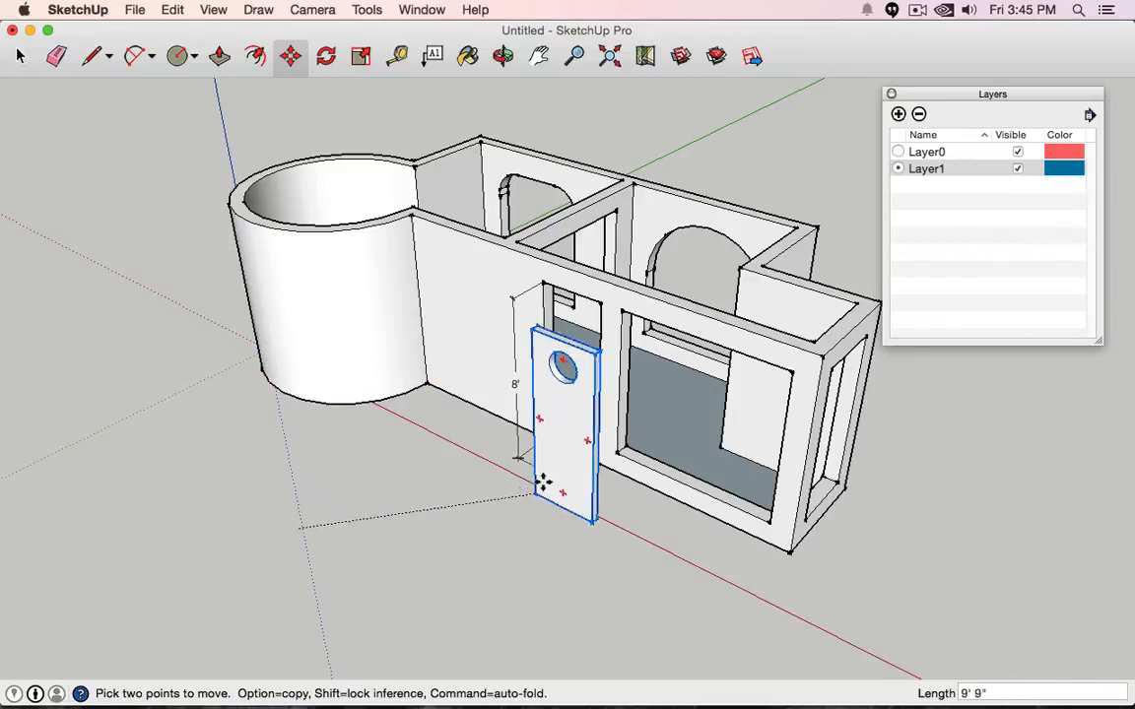
pyautogui.scroll(5, 557, 441)
pyautogui.scroll(5, 549, 439)
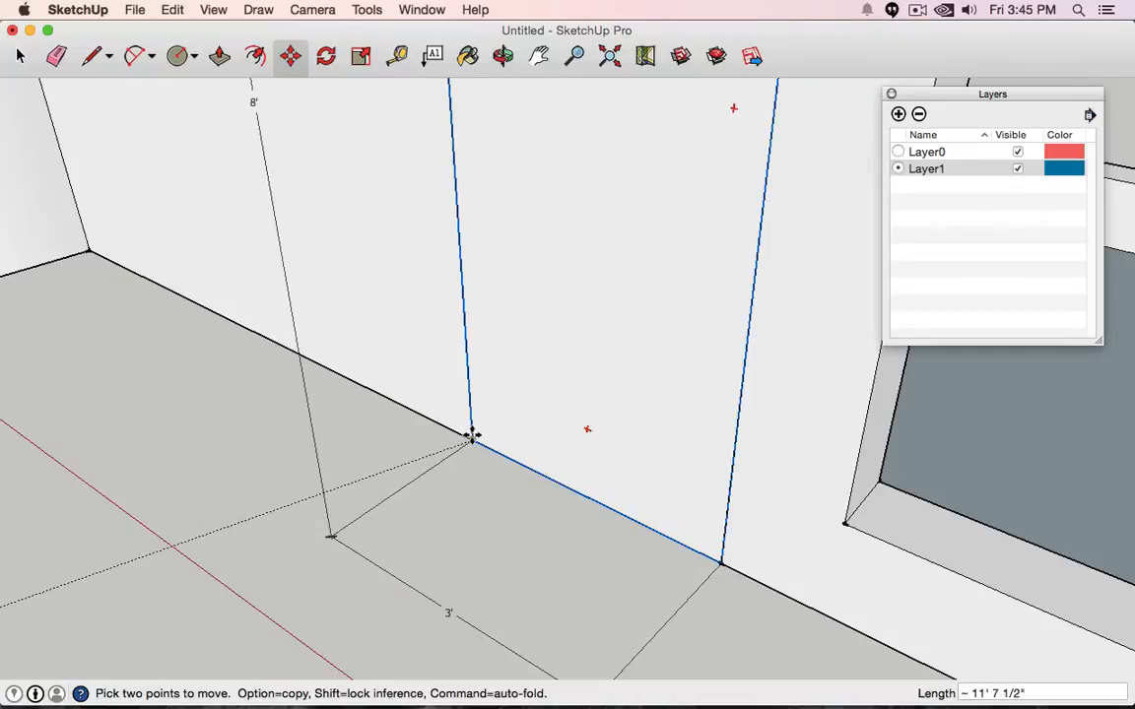
pyautogui.scroll(-3, 173, 561)
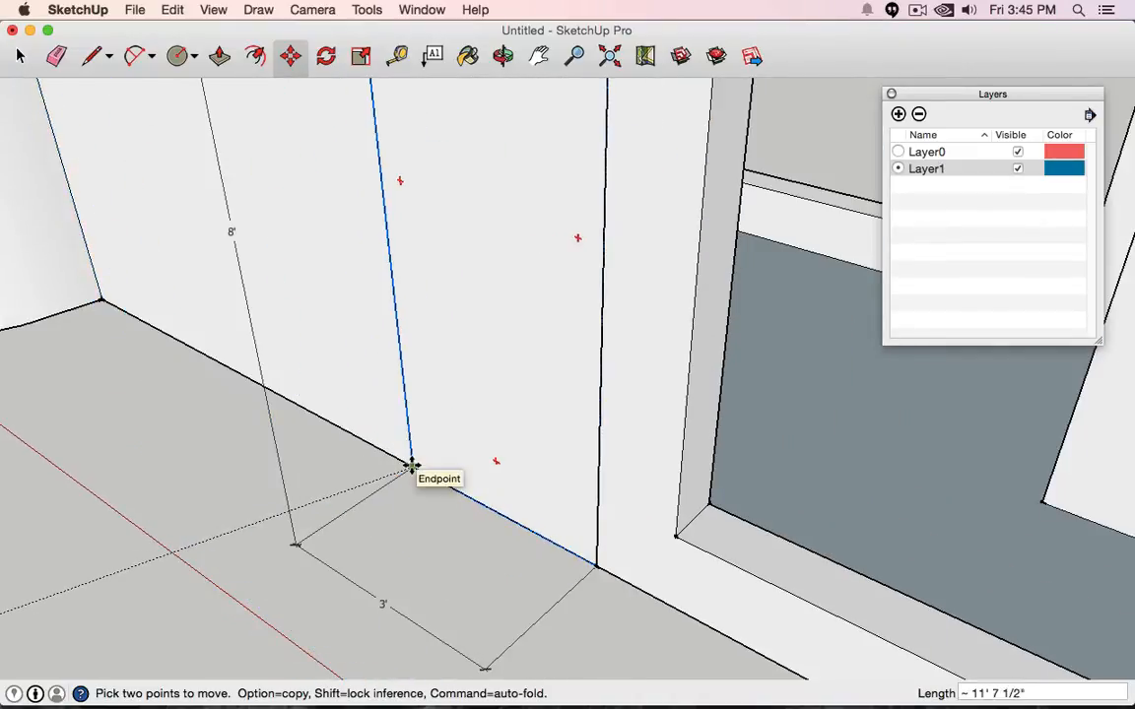
pyautogui.click(412, 469)
pyautogui.scroll(-2, 348, 532)
pyautogui.scroll(-4, 348, 532)
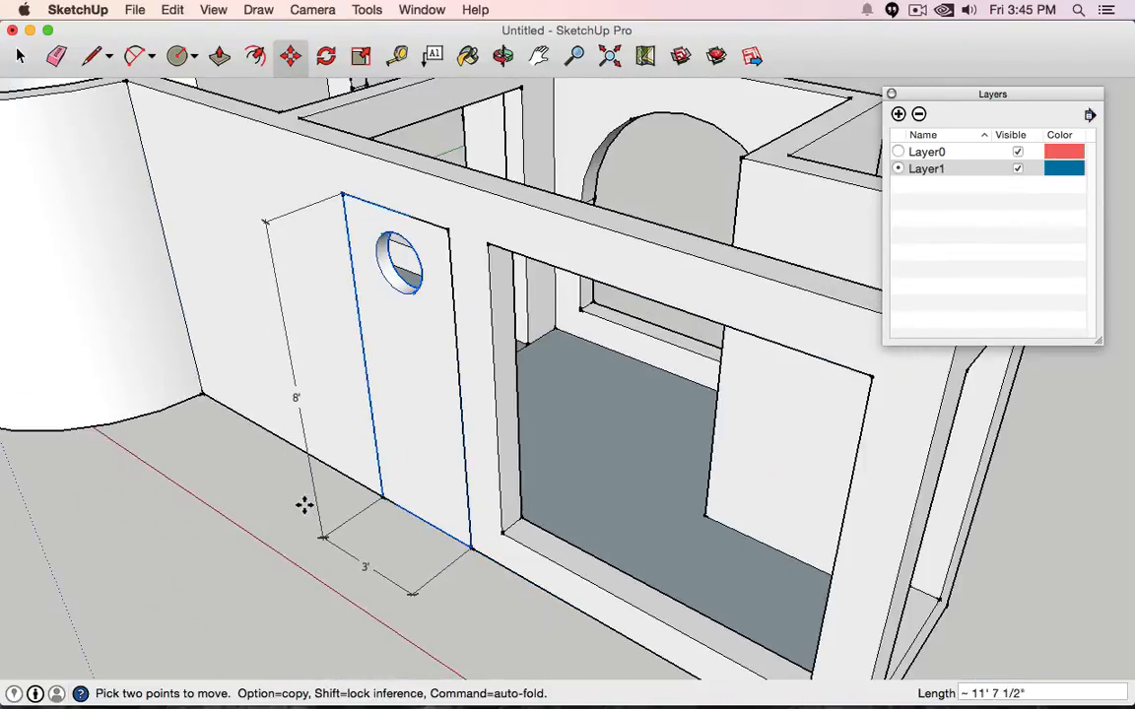
pyautogui.press('super+z')
# - Move the door by the midpoint of its lower tower-side edge onto the doorway's lower outer corner and deselect it
pyautogui.scroll(-4, 245, 535)
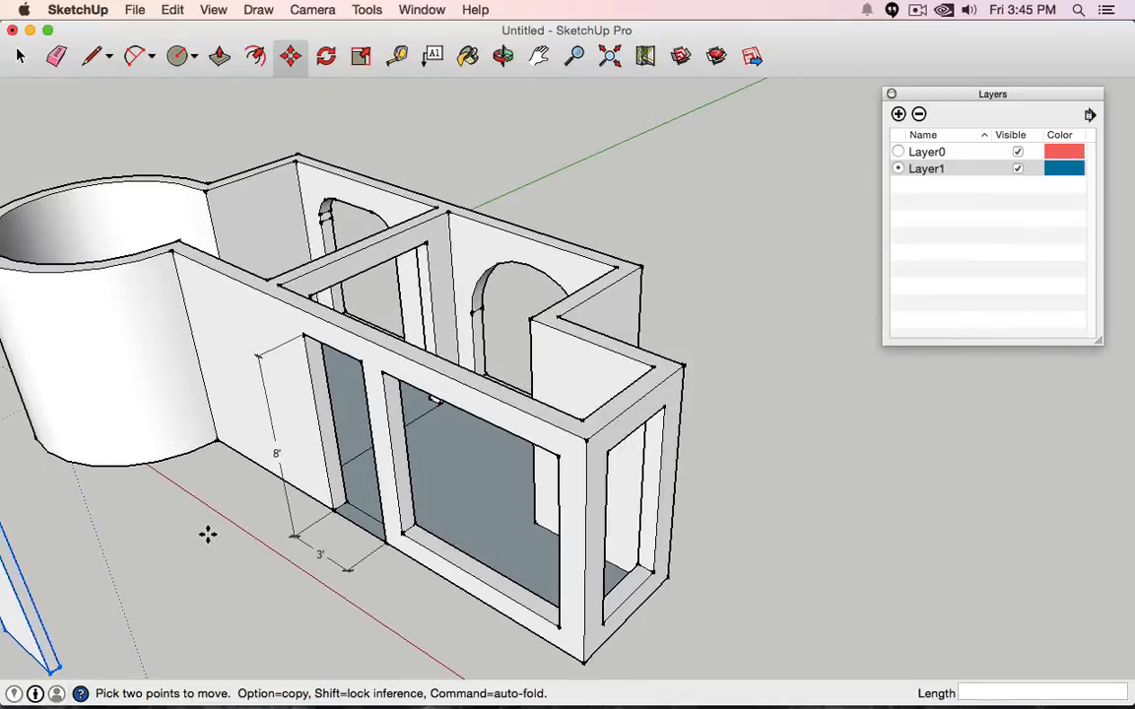
pyautogui.moveTo(150, 560); pyautogui.dragTo(786, 396, button='middle')
pyautogui.scroll(-3, 831, 509)
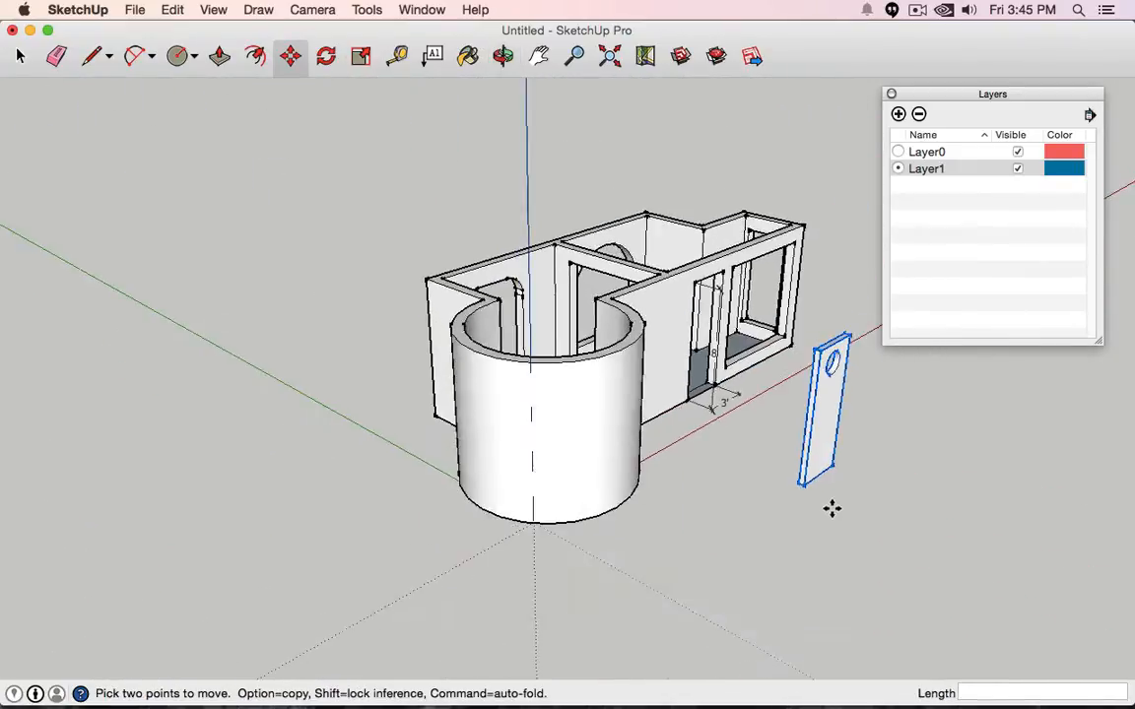
pyautogui.scroll(6, 820, 508)
pyautogui.scroll(3, 820, 507)
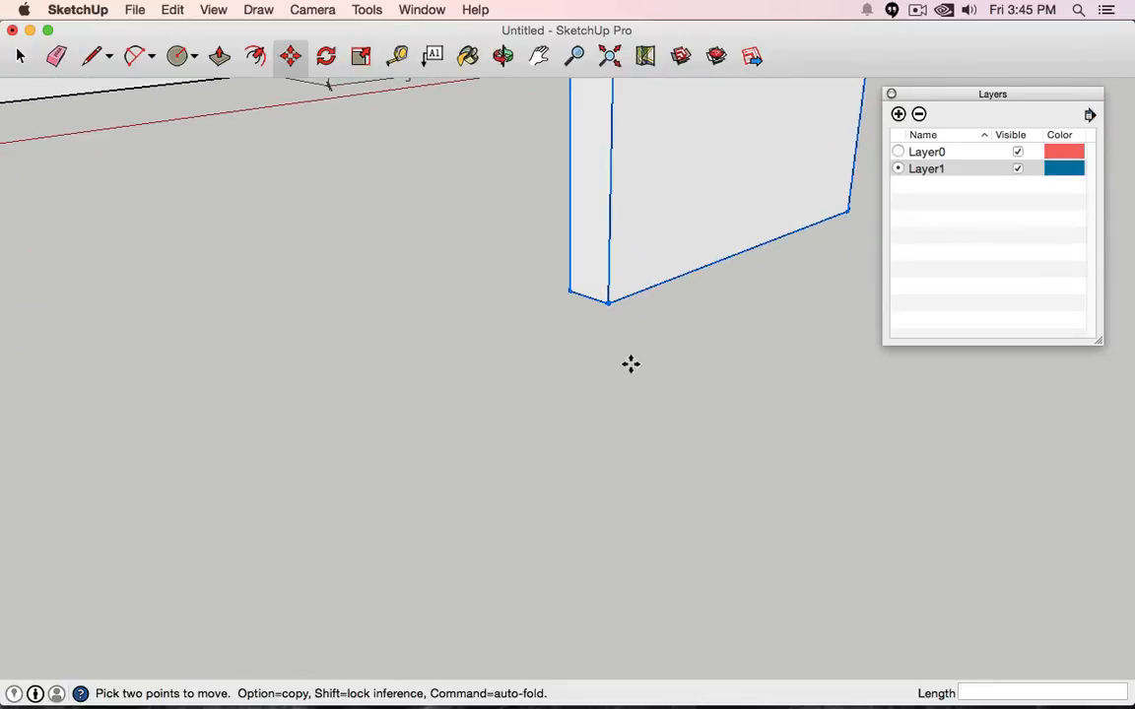
pyautogui.click(588, 299)
pyautogui.scroll(-5, 608, 420)
pyautogui.moveTo(608, 421); pyautogui.dragTo(311, 408, button='middle')
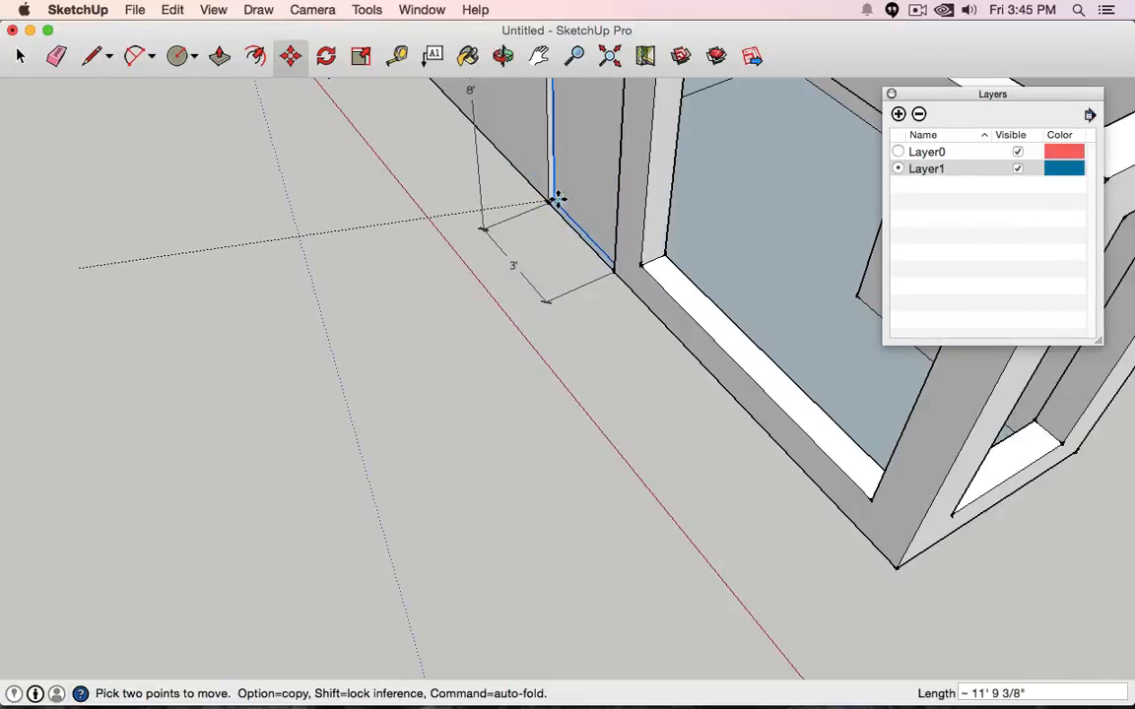
pyautogui.moveTo(555, 197); pyautogui.dragTo(695, 336, button='middle')
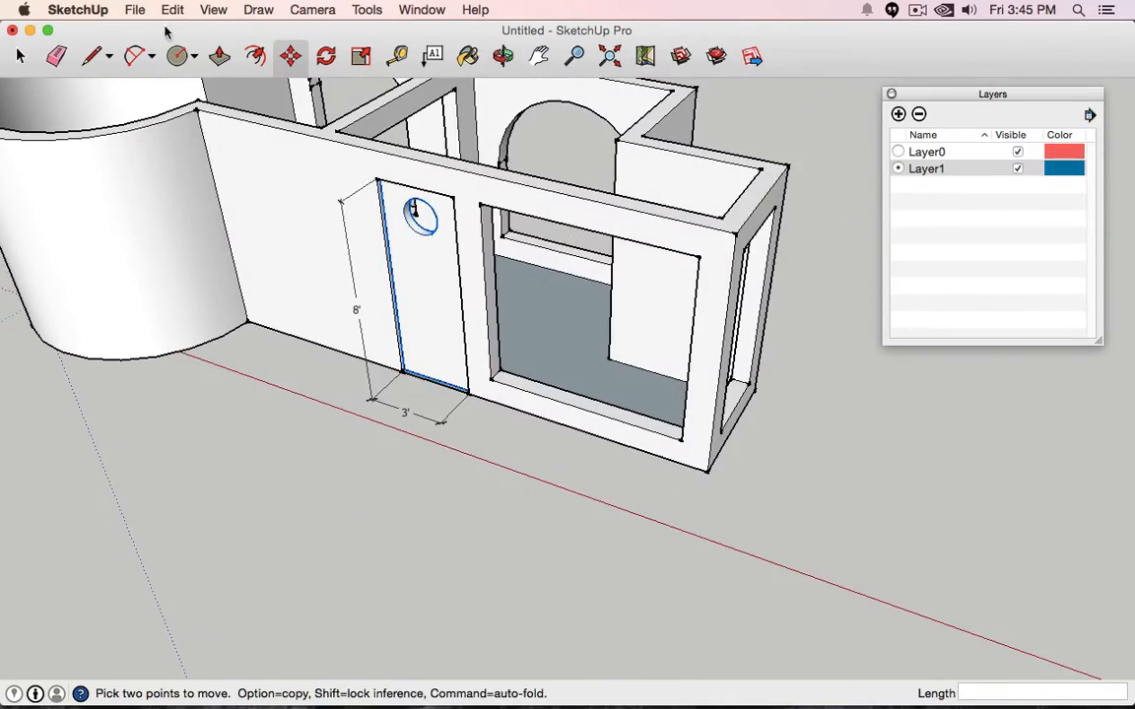
pyautogui.click(18, 57)
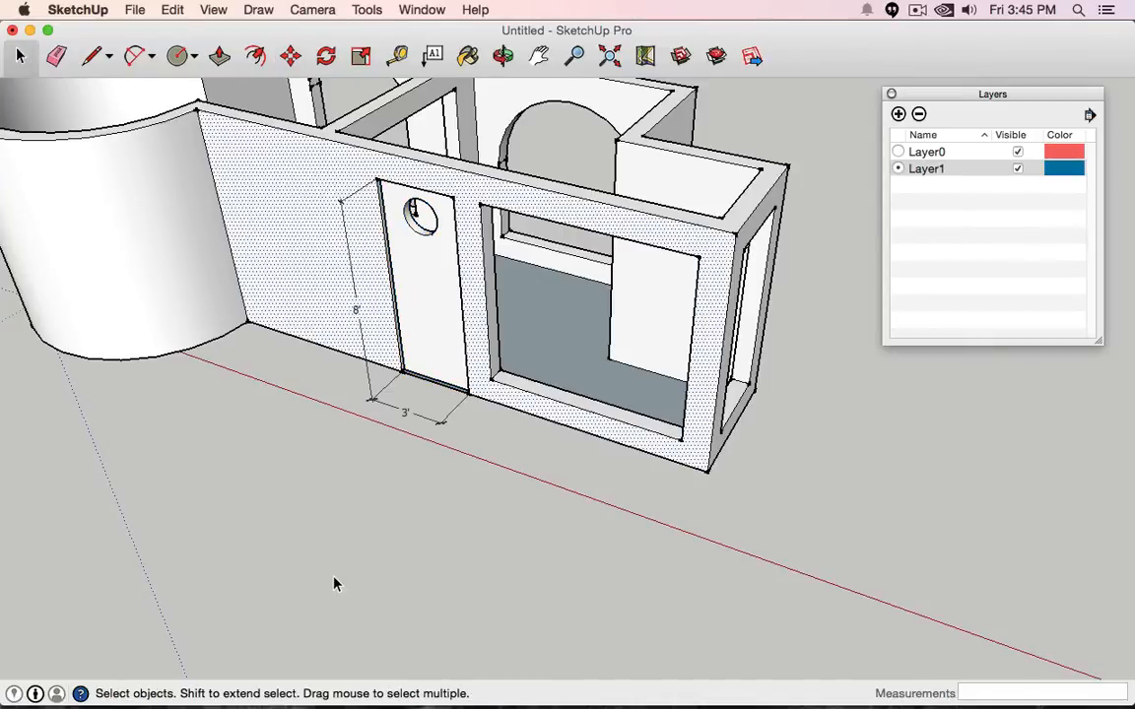
pyautogui.moveTo(380, 555); pyautogui.dragTo(494, 507, button='middle')
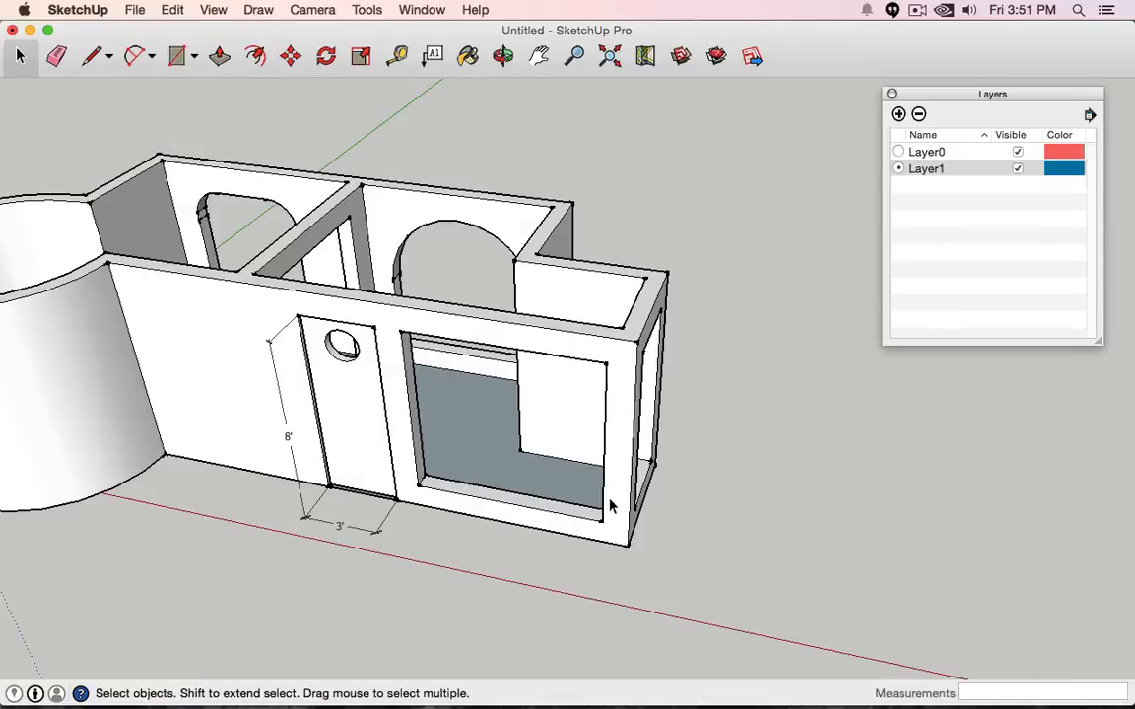
# - Measure the large front window opening from its upper corner nearest the door
pyautogui.click(396, 56)
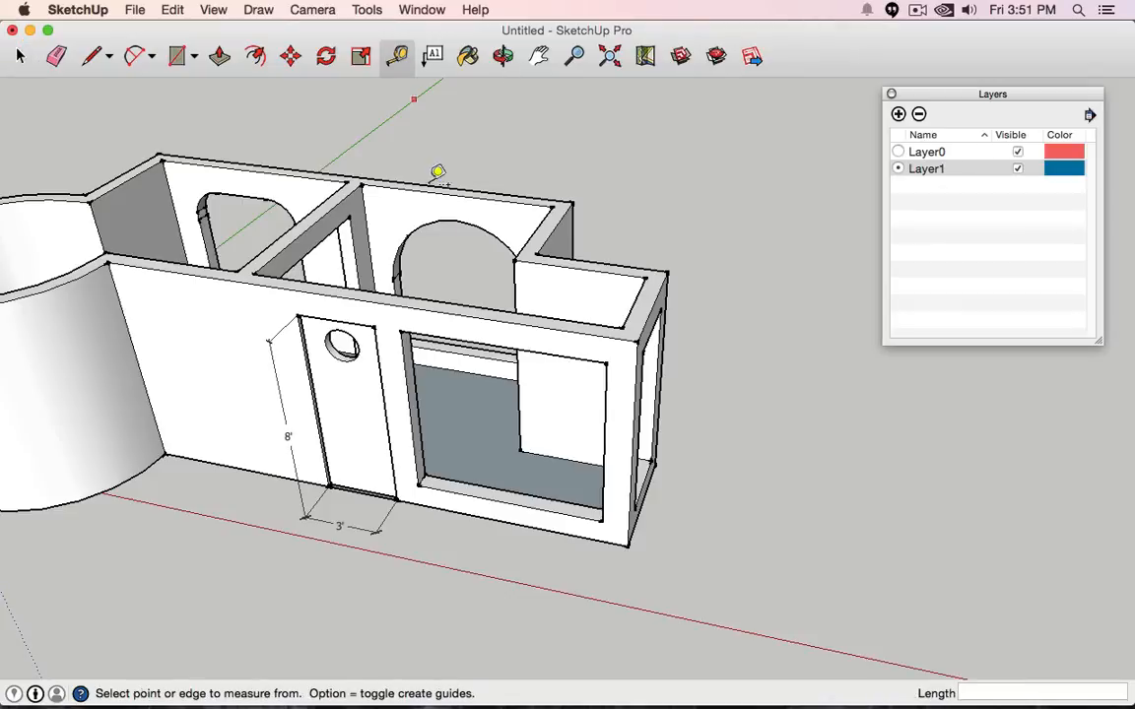
pyautogui.click(399, 331)
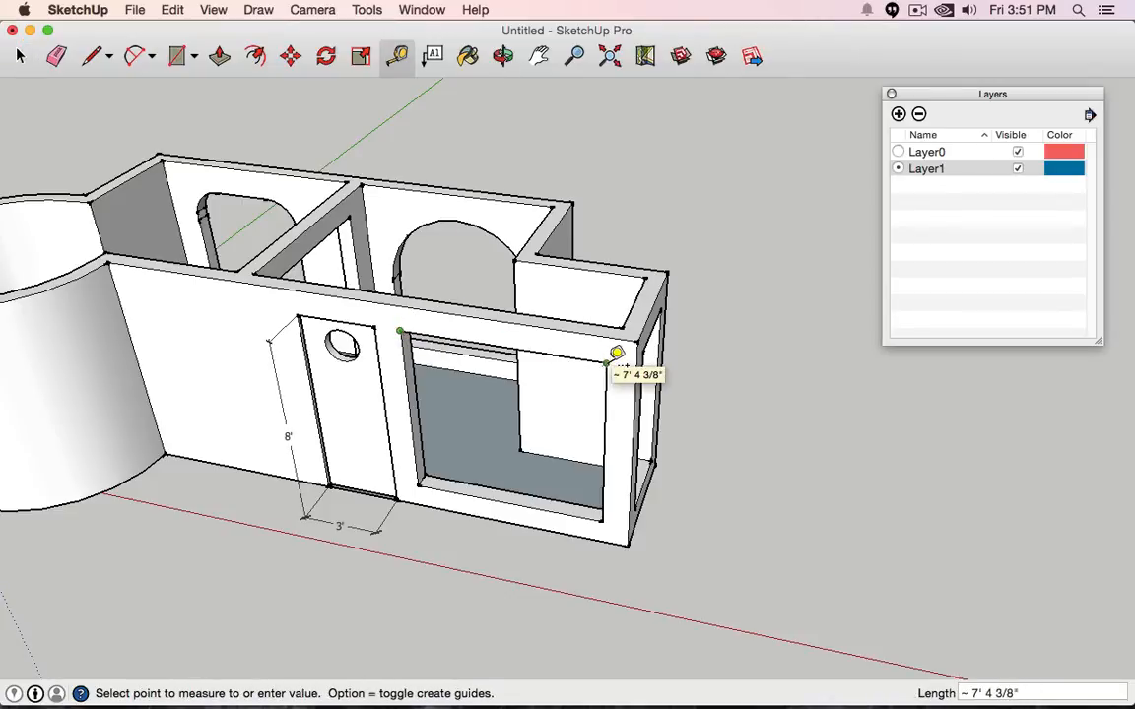
pyautogui.click(428, 478)
# - Draw an upright 7' 4 3/8" by 7' rectangle beside the house for the large front window
pyautogui.click(180, 62)
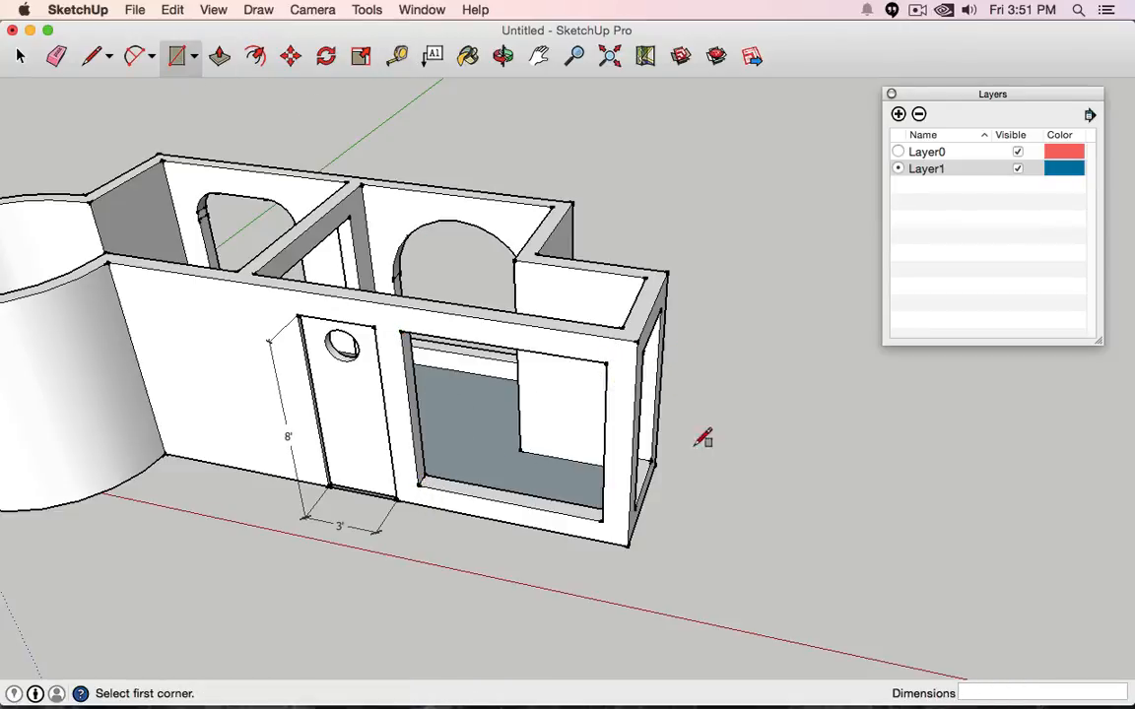
pyautogui.moveTo(704, 435); pyautogui.dragTo(616, 253, button='middle')
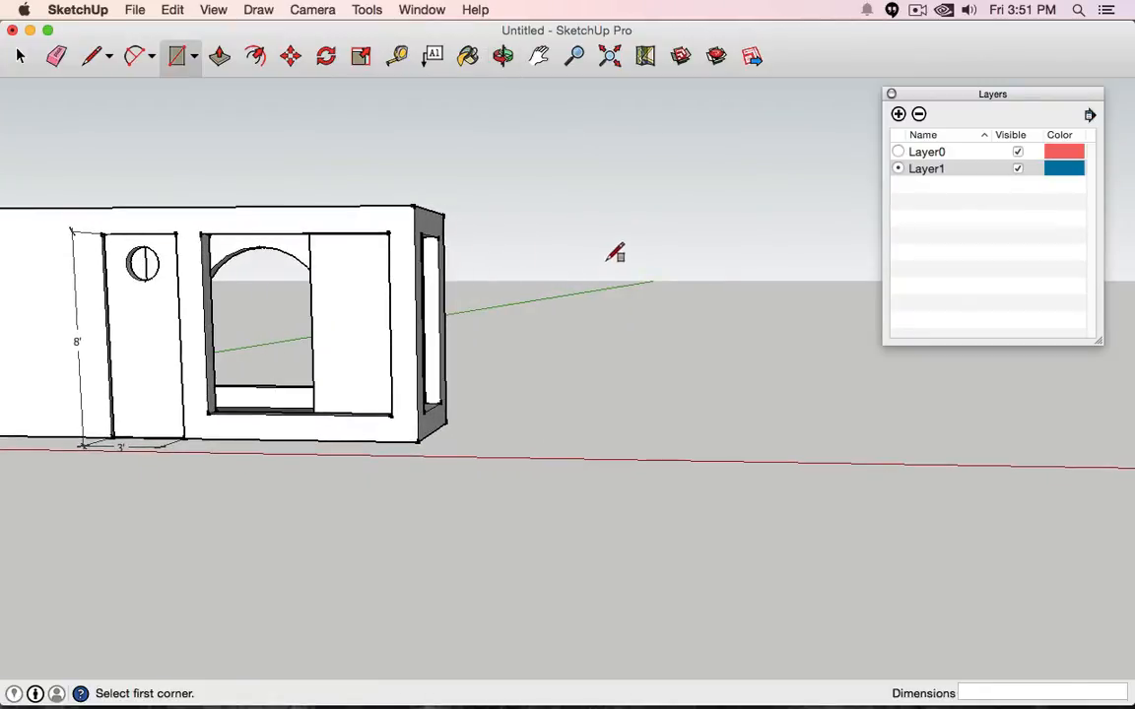
pyautogui.click(545, 227)
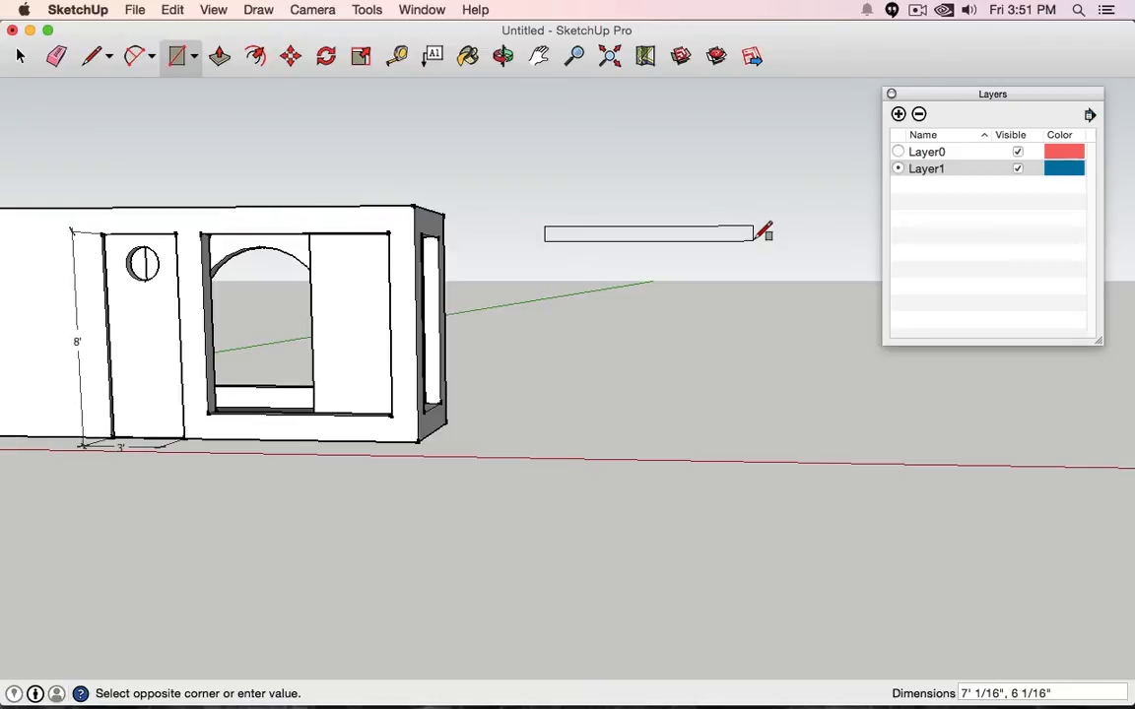
pyautogui.write('7\' 4 3/8", 7\'')
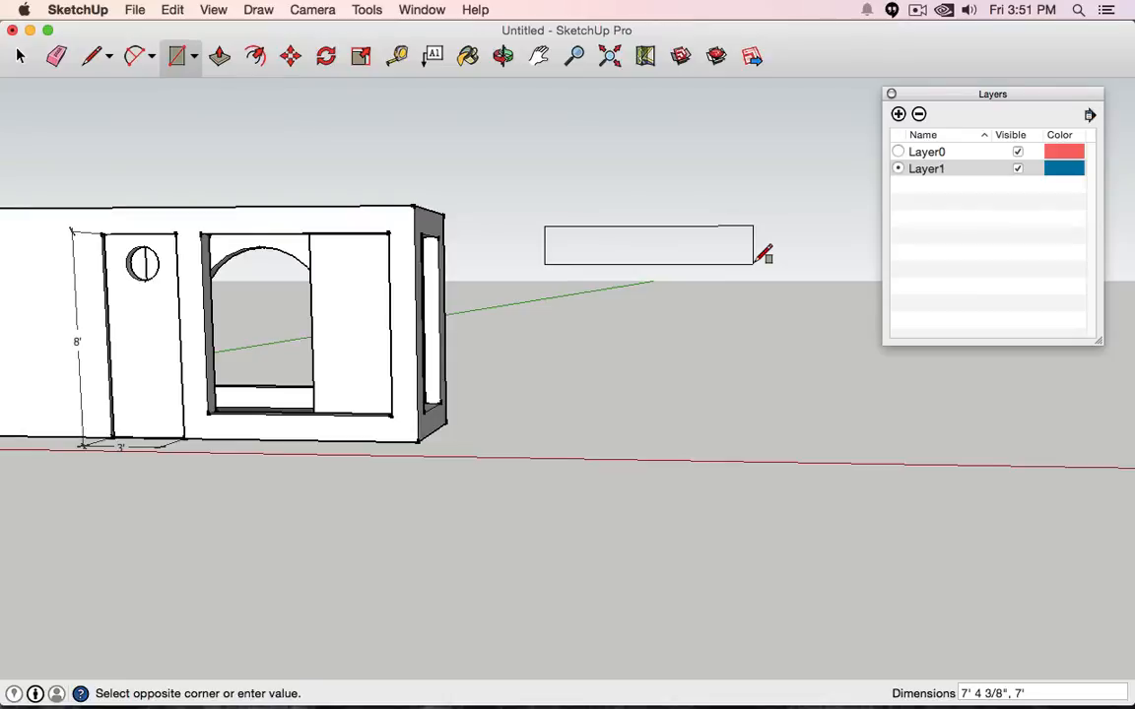
pyautogui.press('Return')
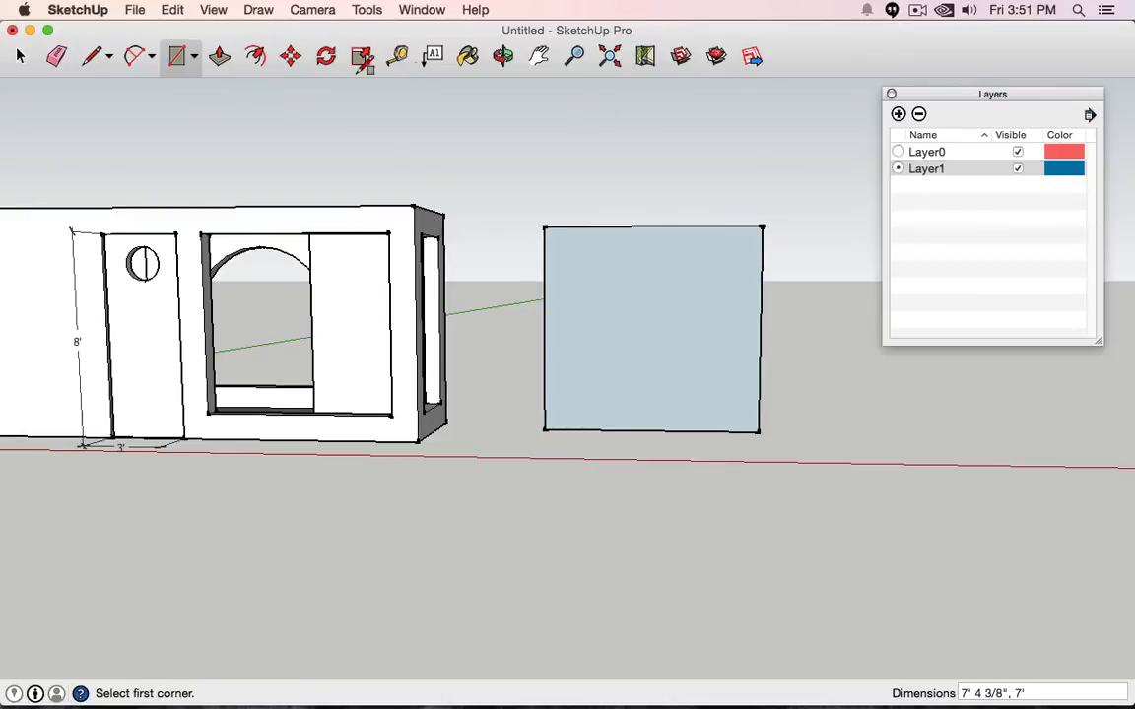
# - Offset the window rectangle's outline 2" inward
pyautogui.click(258, 57)
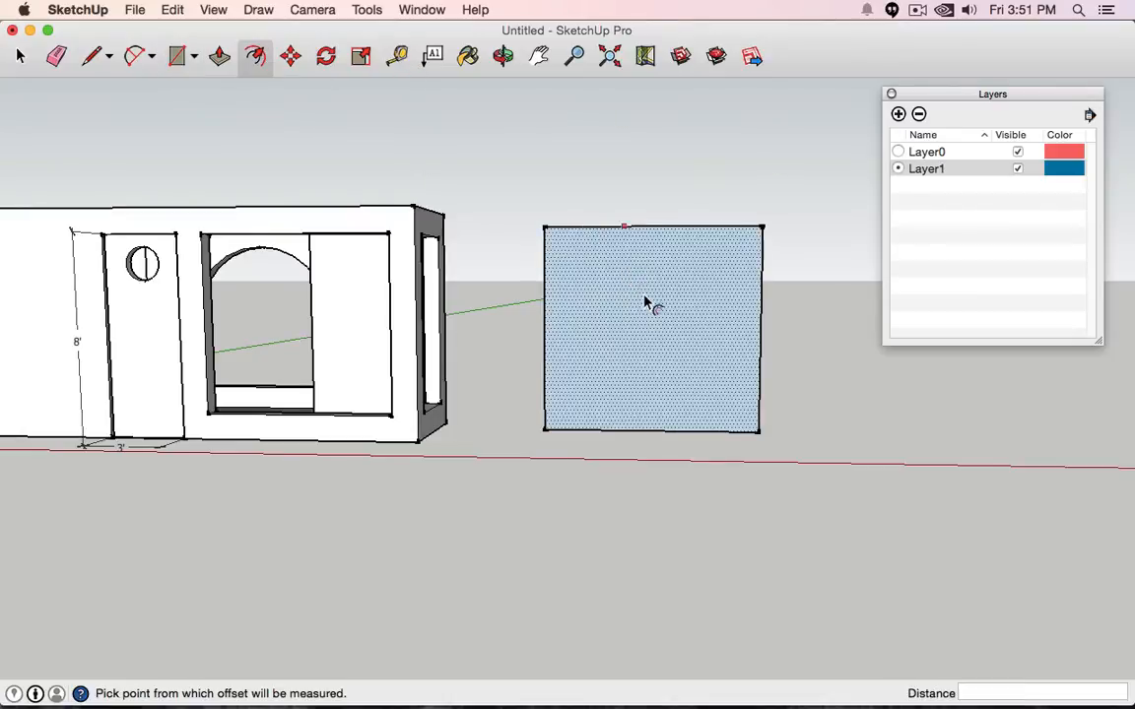
pyautogui.click(557, 244)
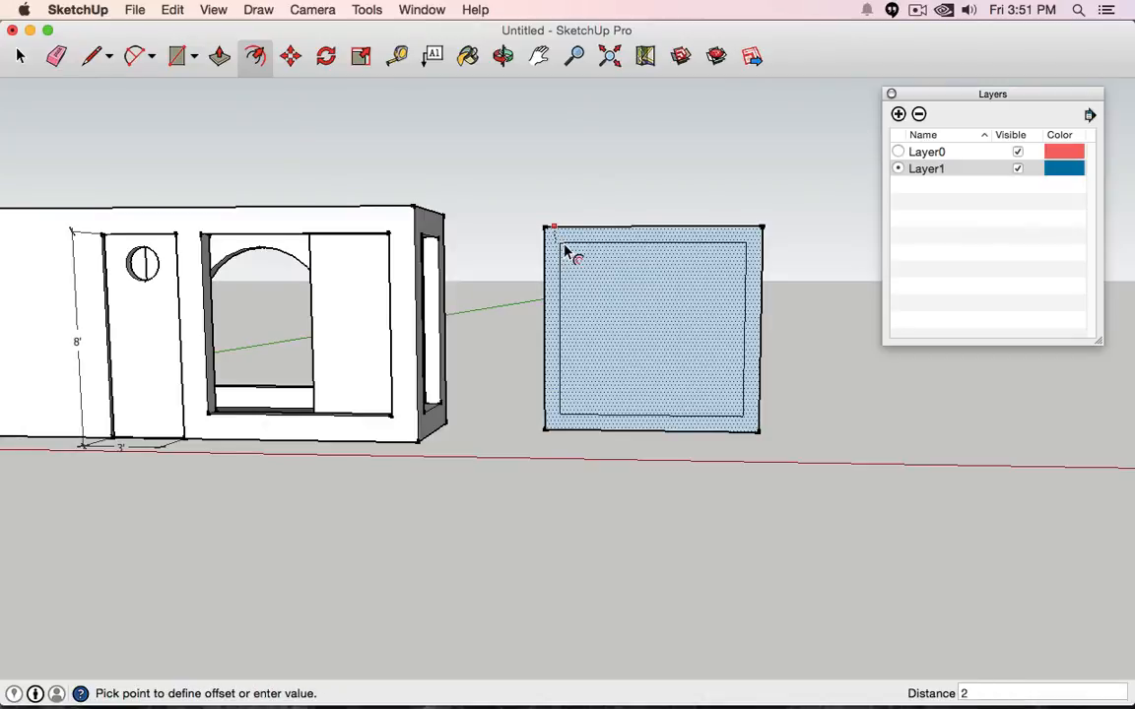
pyautogui.press('Return')
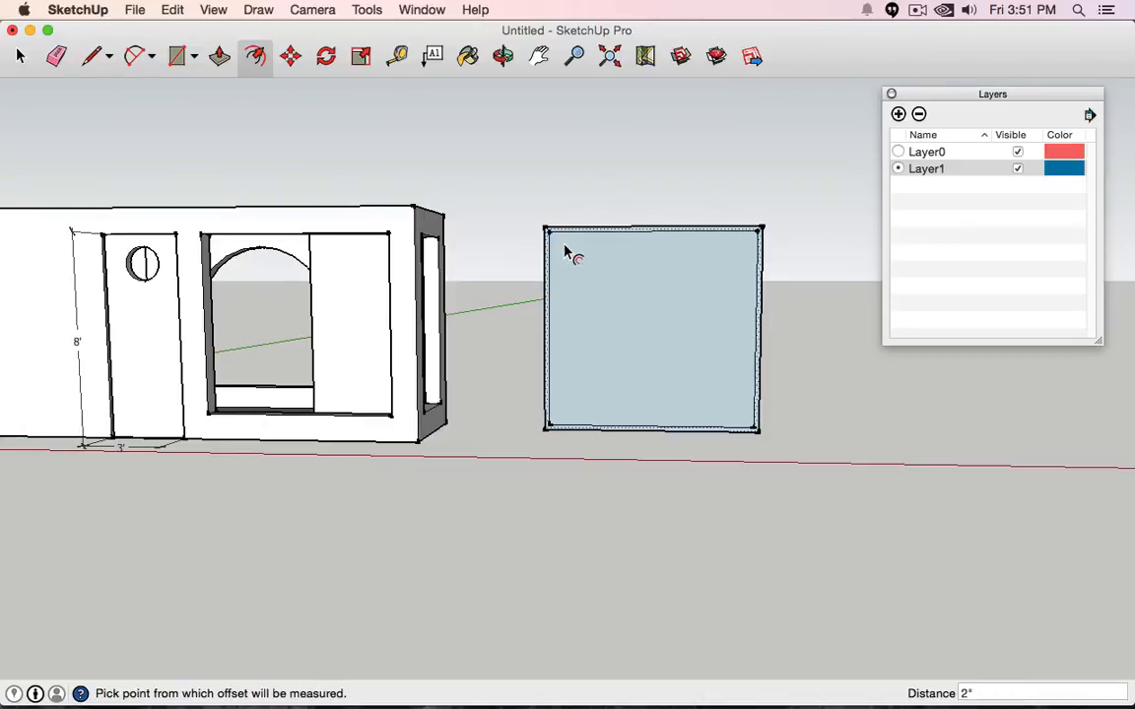
# - Offset the window's inner rectangle inward once more to outline a second, narrower strip
pyautogui.moveTo(807, 162); pyautogui.dragTo(792, 185, button='middle')
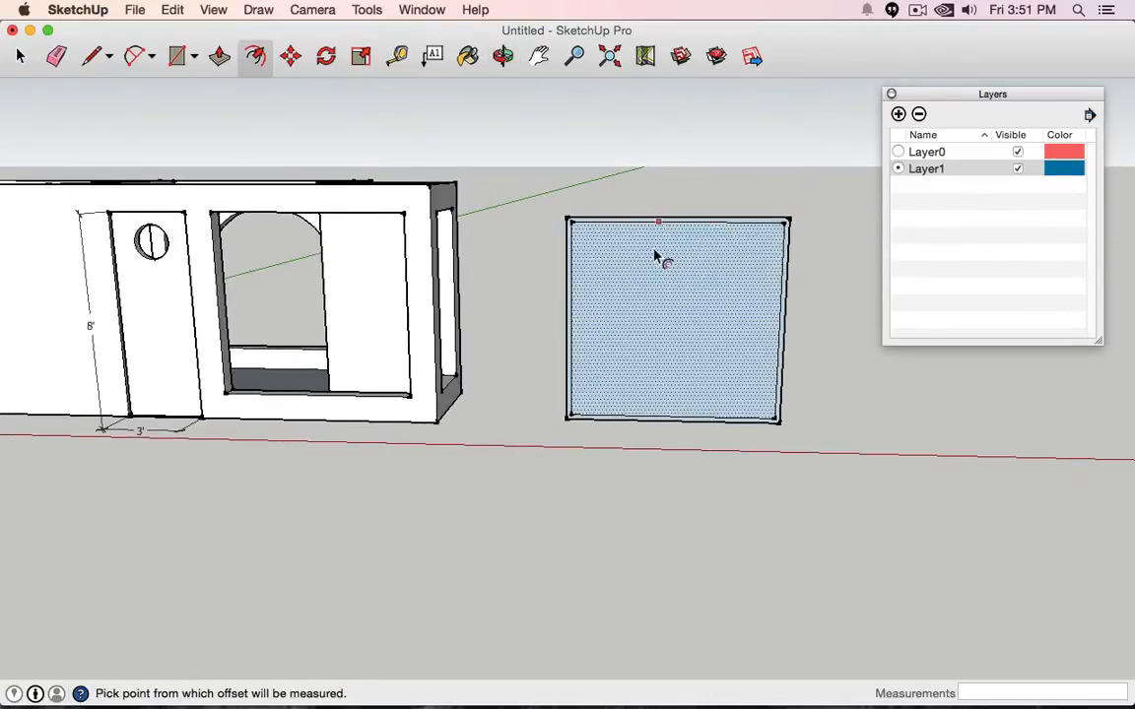
pyautogui.scroll(-1, 654, 251)
pyautogui.scroll(2, 604, 237)
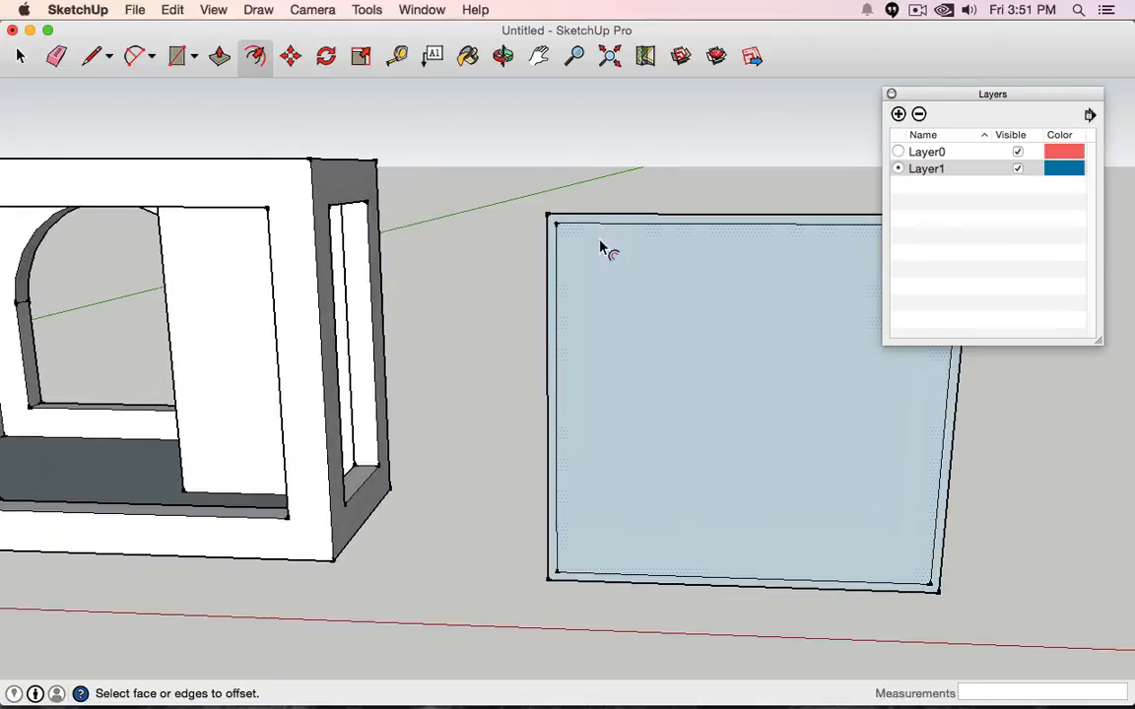
pyautogui.click(588, 224)
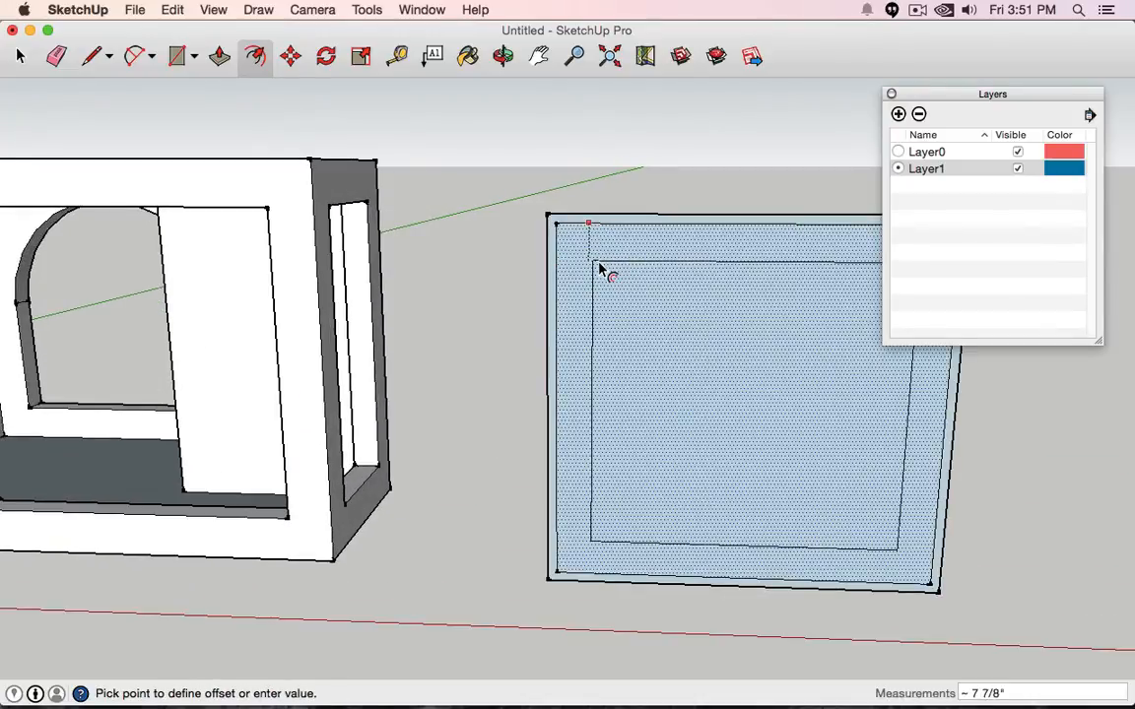
pyautogui.press('Return')
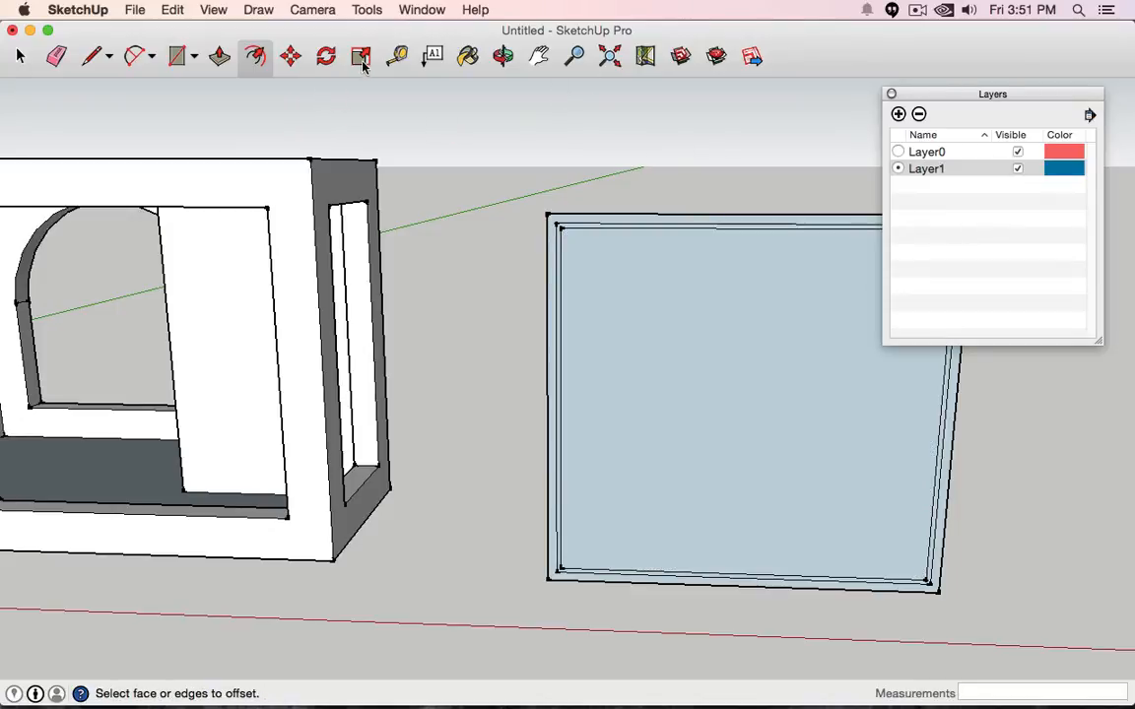
# - Extrude the window's outer frame border 8" with Push/Pull
pyautogui.click(219, 58)
pyautogui.scroll(-3, 536, 187)
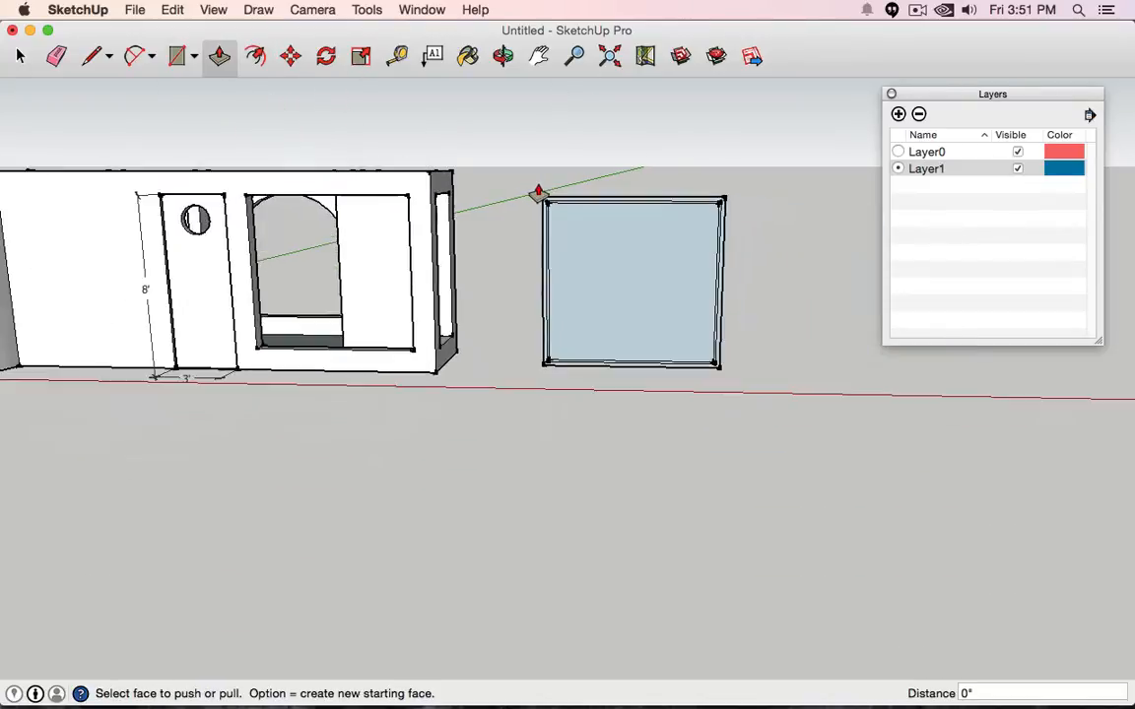
pyautogui.scroll(3, 626, 180)
pyautogui.moveTo(618, 201); pyautogui.dragTo(451, 227, button='middle')
pyautogui.moveTo(455, 249); pyautogui.dragTo(416, 273)
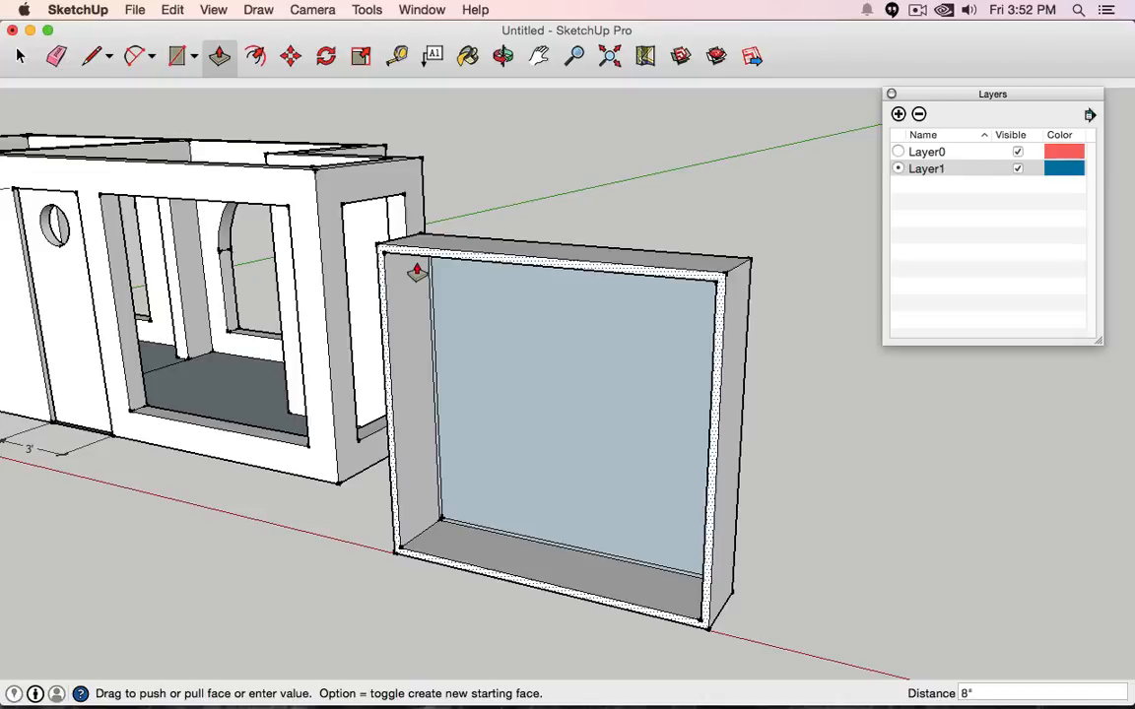
pyautogui.press('Return')
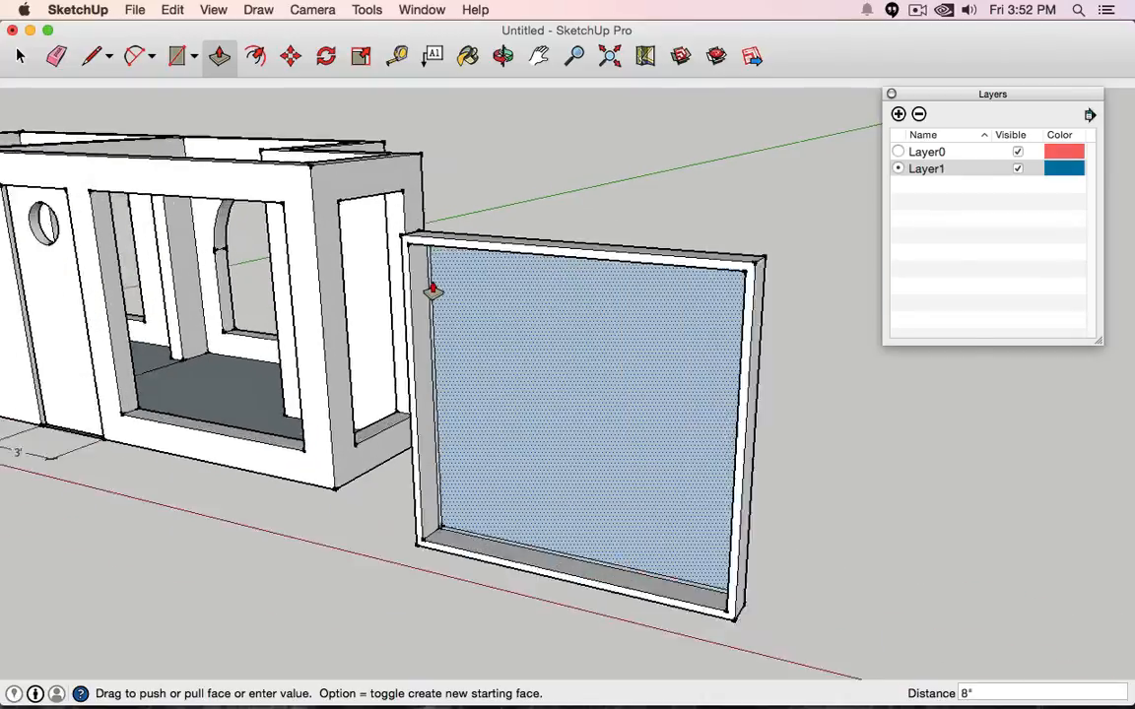
# - Extrude the narrow inner strip of the window frame 1" with Push/Pull
pyautogui.scroll(5, 423, 286)
pyautogui.moveTo(423, 287); pyautogui.dragTo(359, 158)
pyautogui.scroll(1, 416, 293)
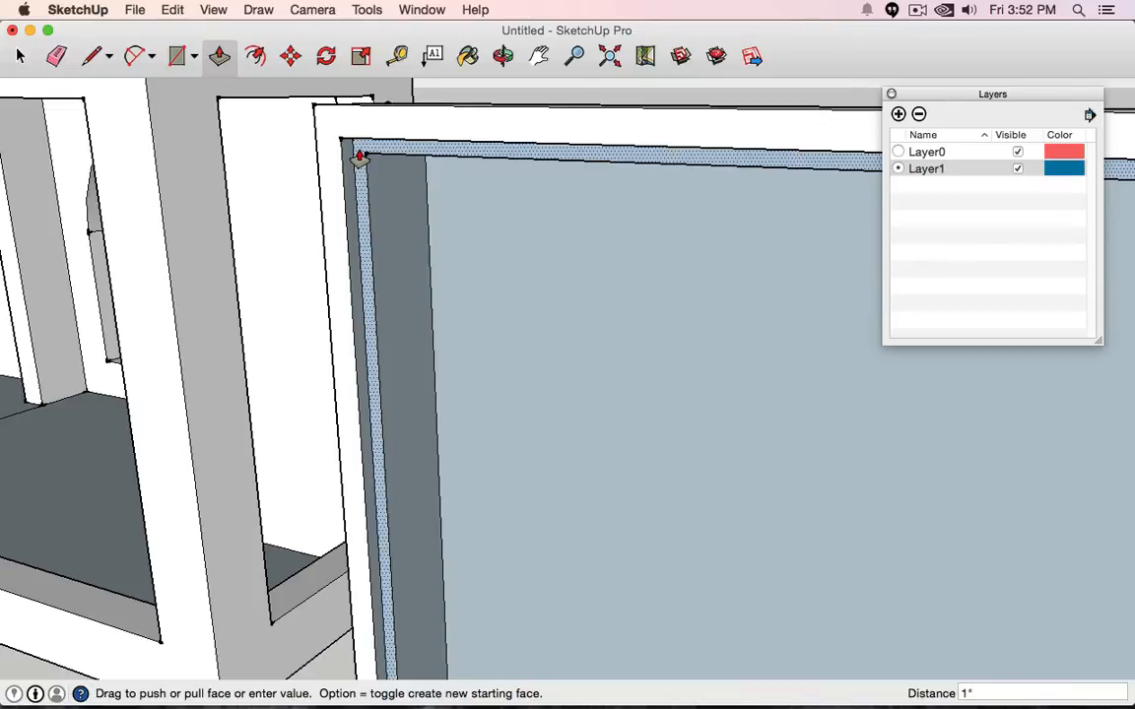
pyautogui.press('Return')
# - Try to push the window's central face from the back of the frame
pyautogui.scroll(-5, 416, 204)
pyautogui.moveTo(434, 209); pyautogui.dragTo(422, 132, button='middle')
pyautogui.moveTo(519, 218); pyautogui.dragTo(59, 285, button='middle')
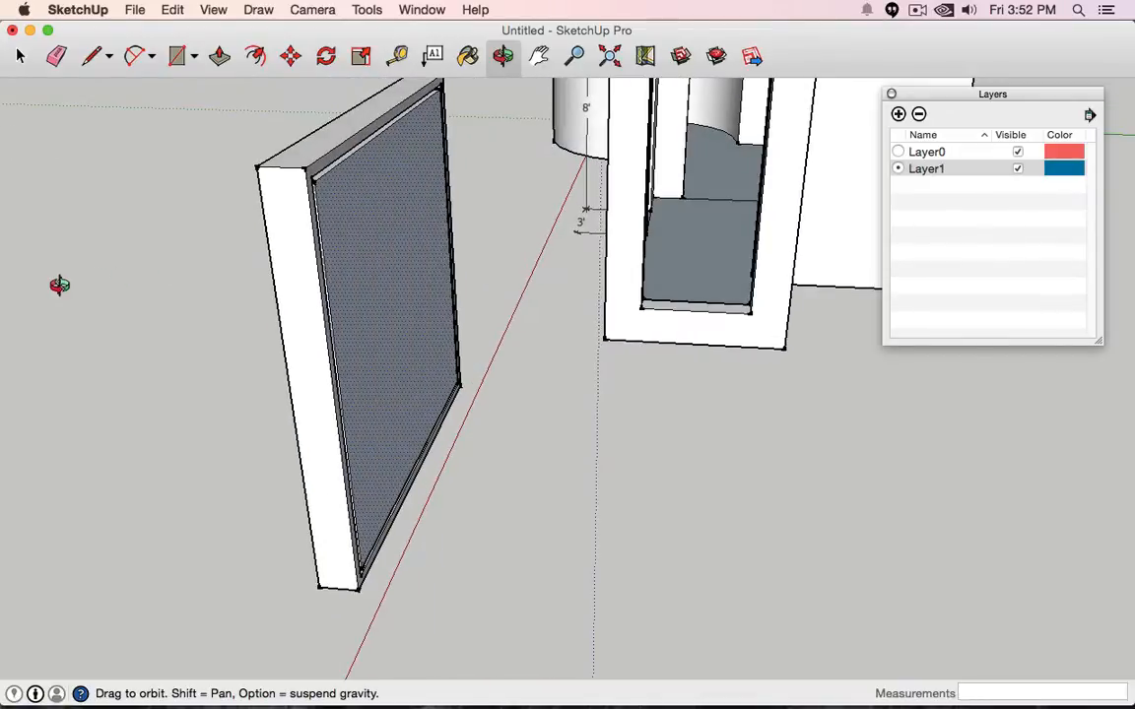
pyautogui.moveTo(428, 215); pyautogui.dragTo(436, 330, button='middle')
pyautogui.scroll(4, 317, 240)
pyautogui.scroll(-3, 317, 232)
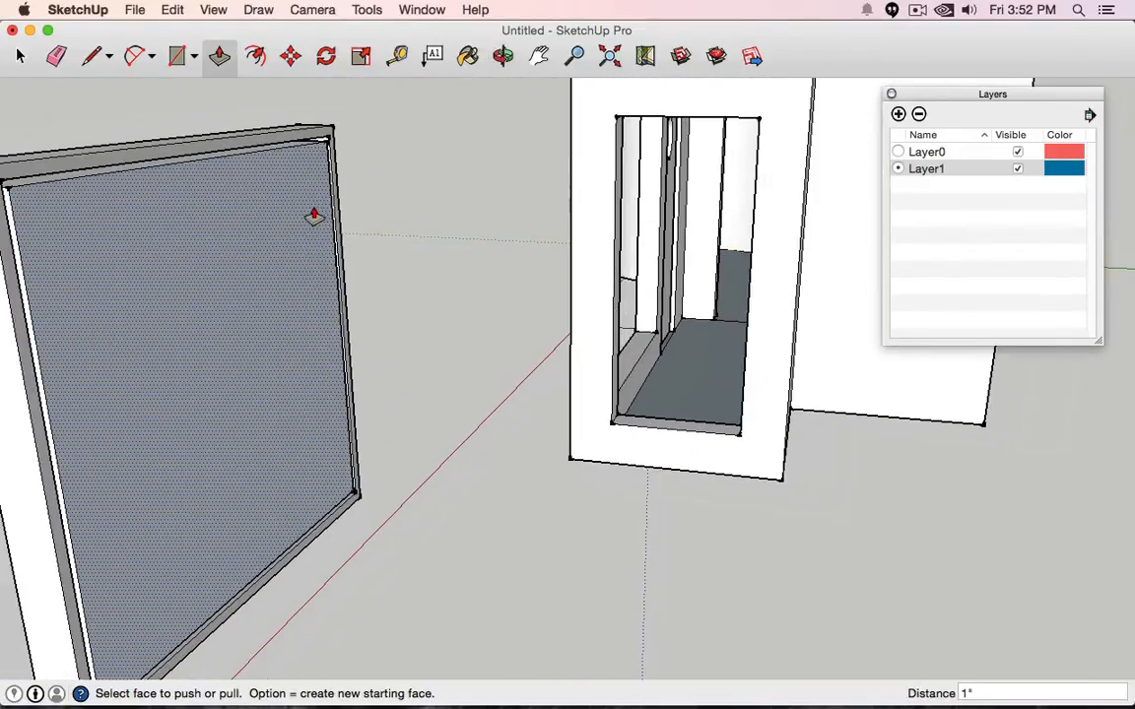
pyautogui.click(259, 244)
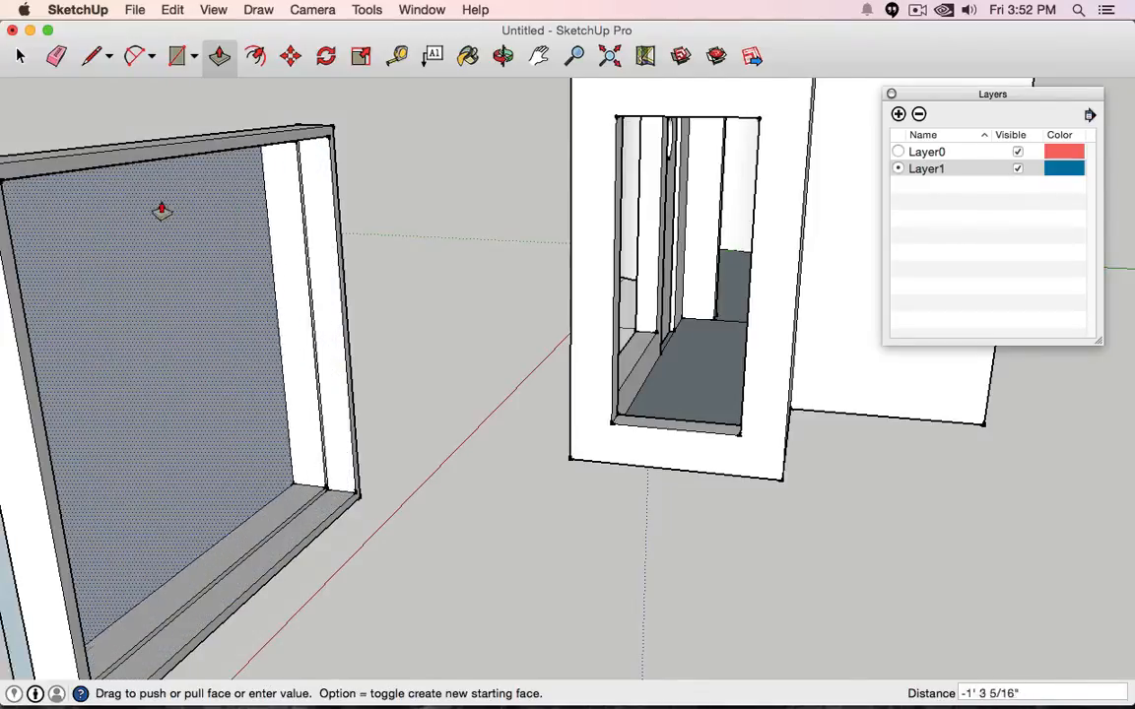
pyautogui.press('Escape')
# - Undo the window's Push/Pull operations back to the flat, twice-offset rectangle
pyautogui.keyDown('shift'); pyautogui.moveTo(356, 238); pyautogui.dragTo(507, 219, button='middle'); pyautogui.keyUp('shift')
pyautogui.moveTo(205, 248); pyautogui.dragTo(348, 262, button='middle')
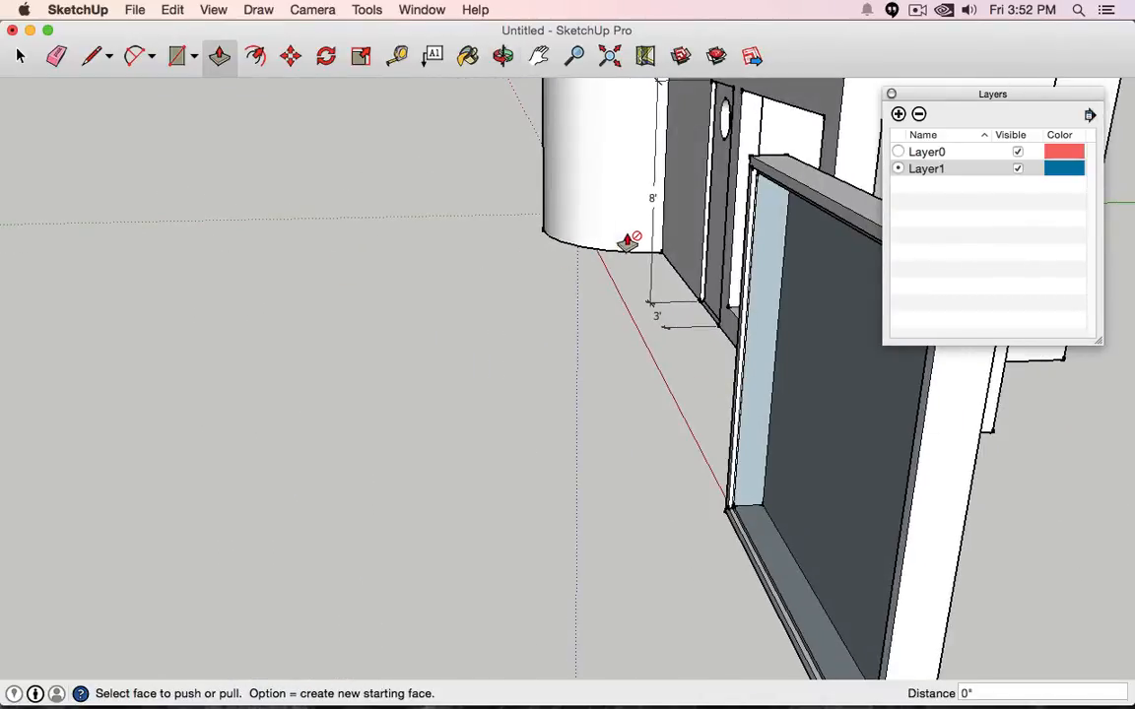
pyautogui.moveTo(628, 243); pyautogui.dragTo(434, 262, button='middle')
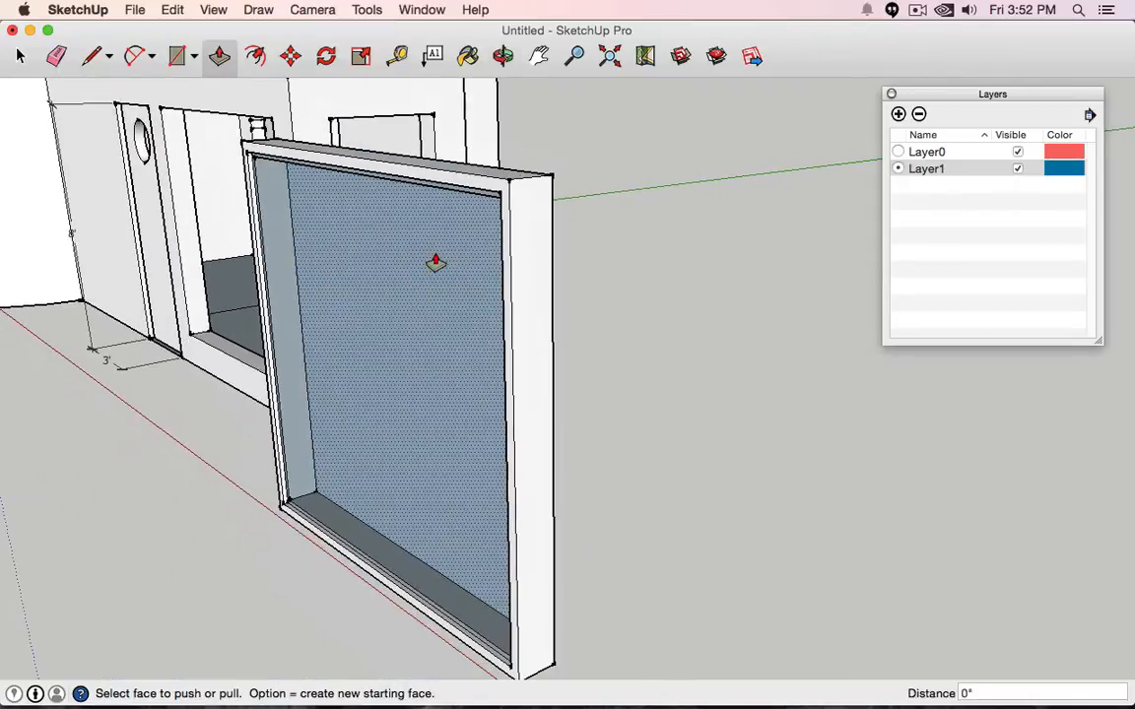
pyautogui.press('super+z')
pyautogui.press('super+z')
pyautogui.press('super+z')
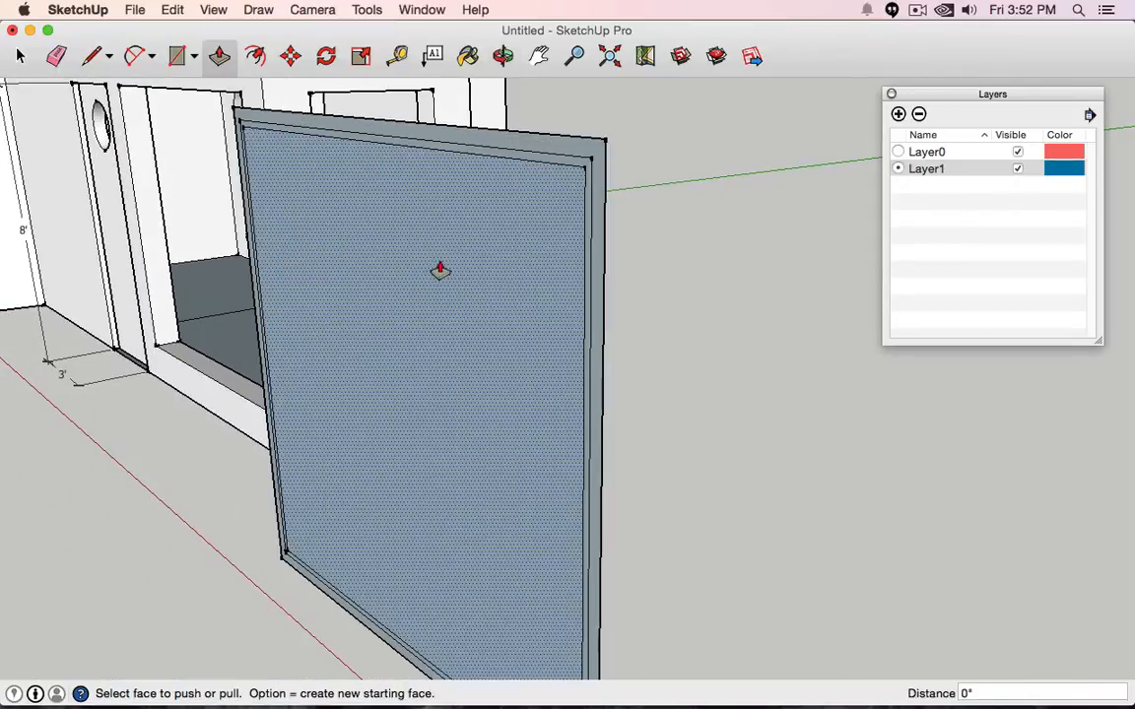
# - Delete the window's central face and the face of the narrow inner strip
pyautogui.press('space')
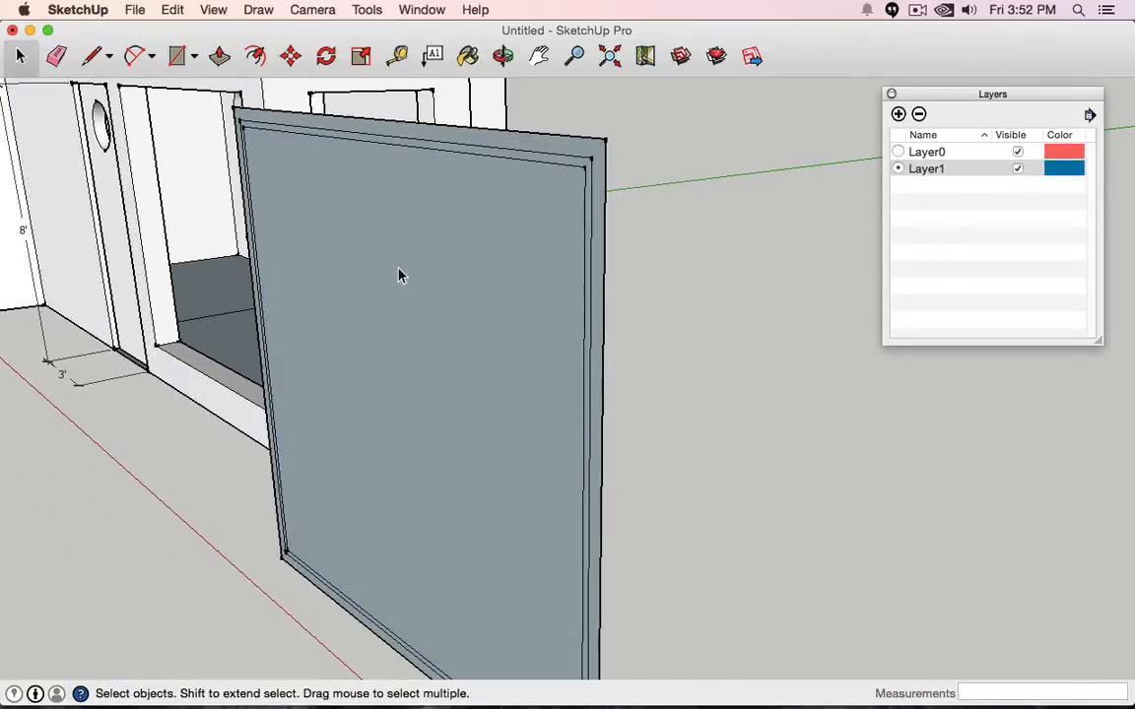
pyautogui.press('Delete')
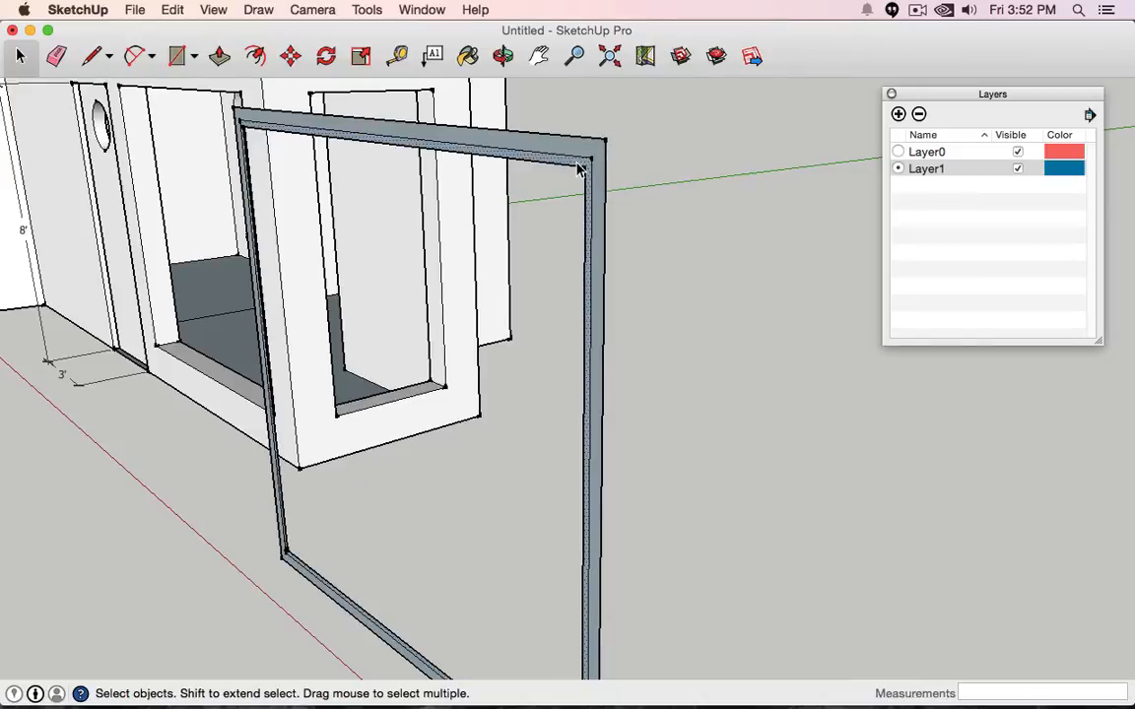
pyautogui.click(579, 170)
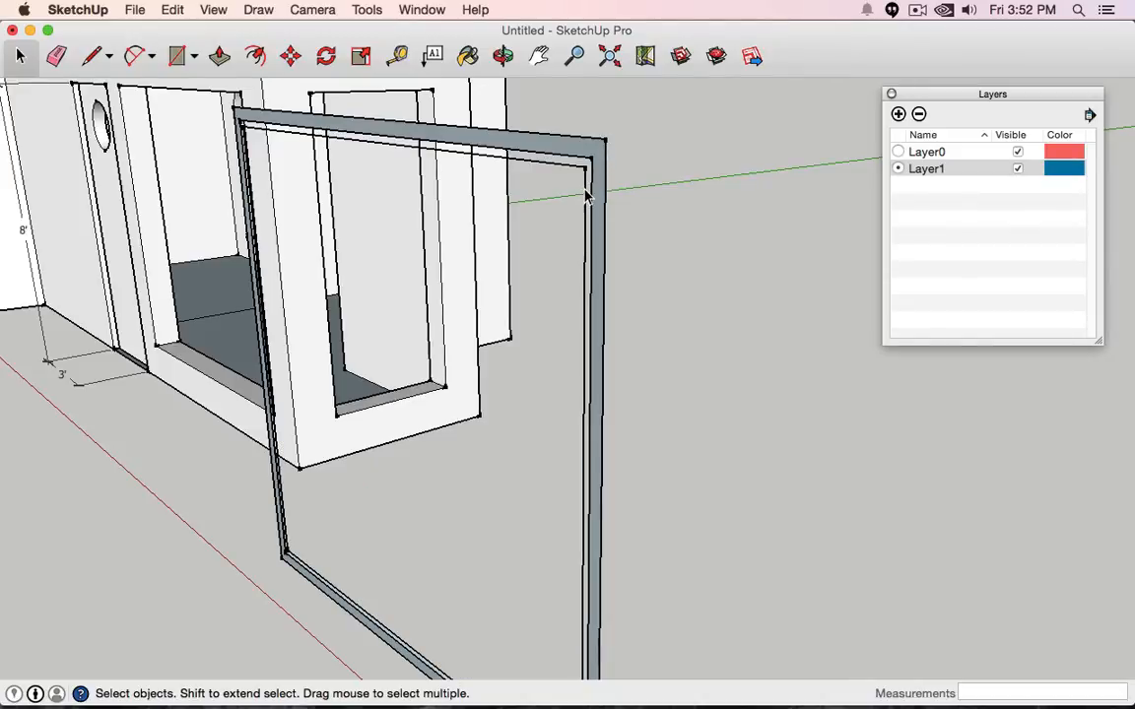
# - Delete the edges of the innermost rectangle so only the outer border of the window remains
pyautogui.click(585, 196)
pyautogui.press('Delete')
pyautogui.click(572, 169)
pyautogui.press('Delete')
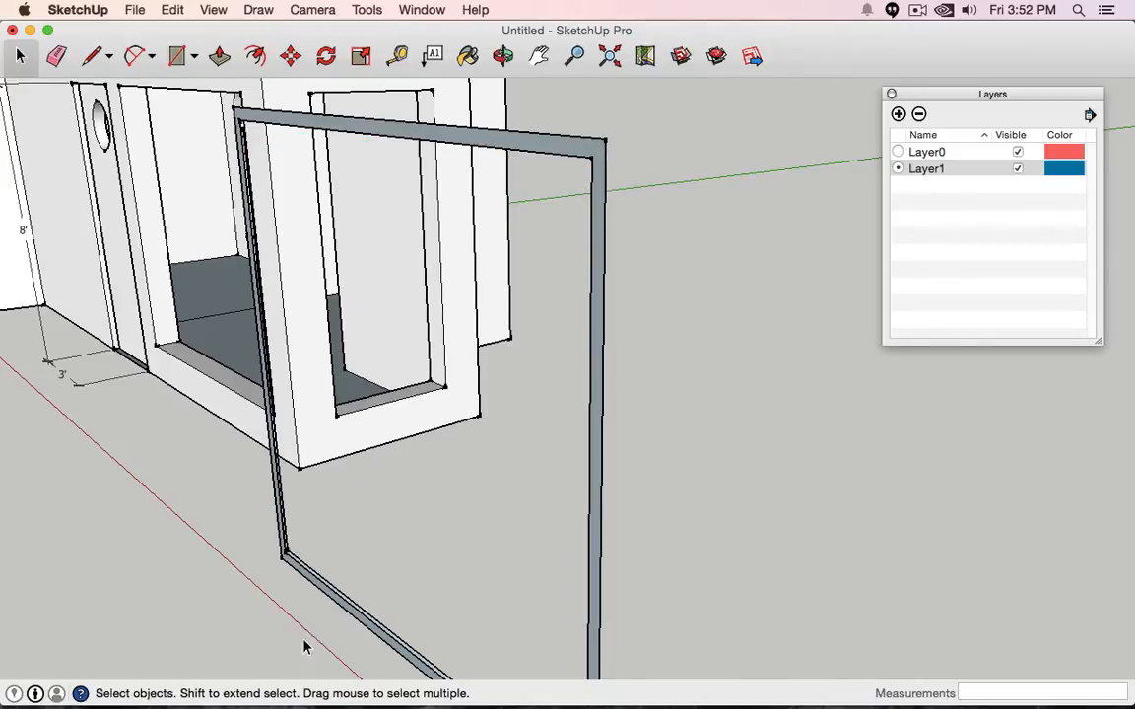
pyautogui.click(304, 562)
pyautogui.press('Delete')
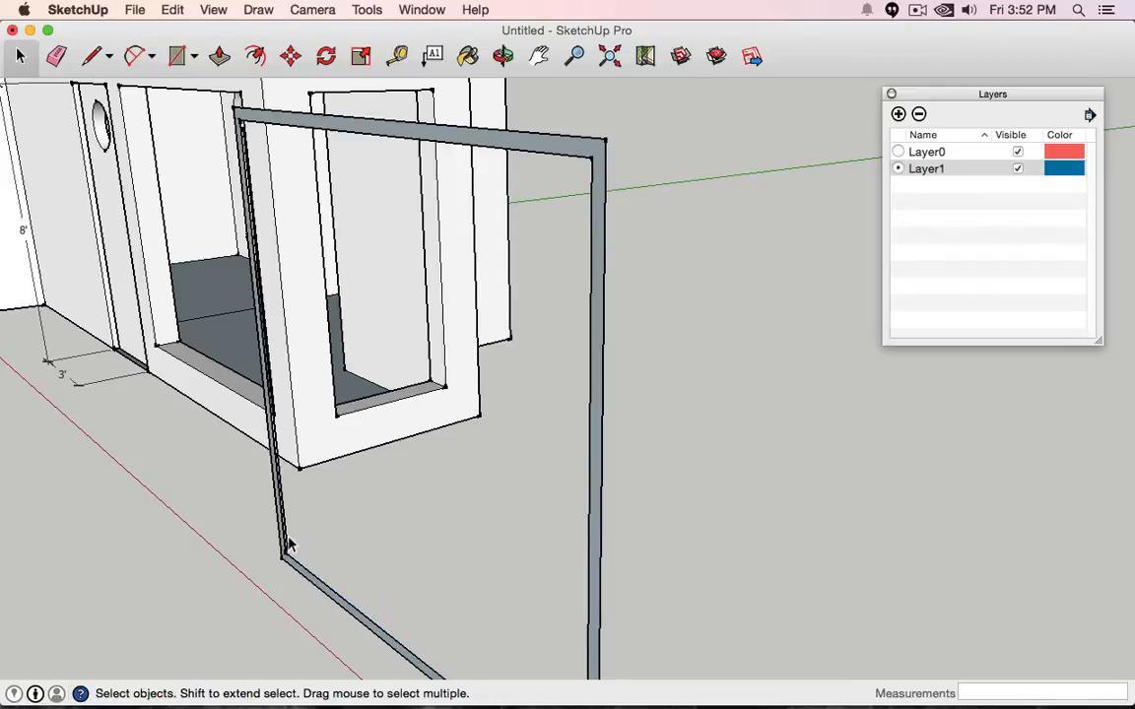
pyautogui.click(286, 540)
pyautogui.press('Delete')
# - Extrude the window's flat border 8" toward the front with Push/Pull
pyautogui.click(224, 56)
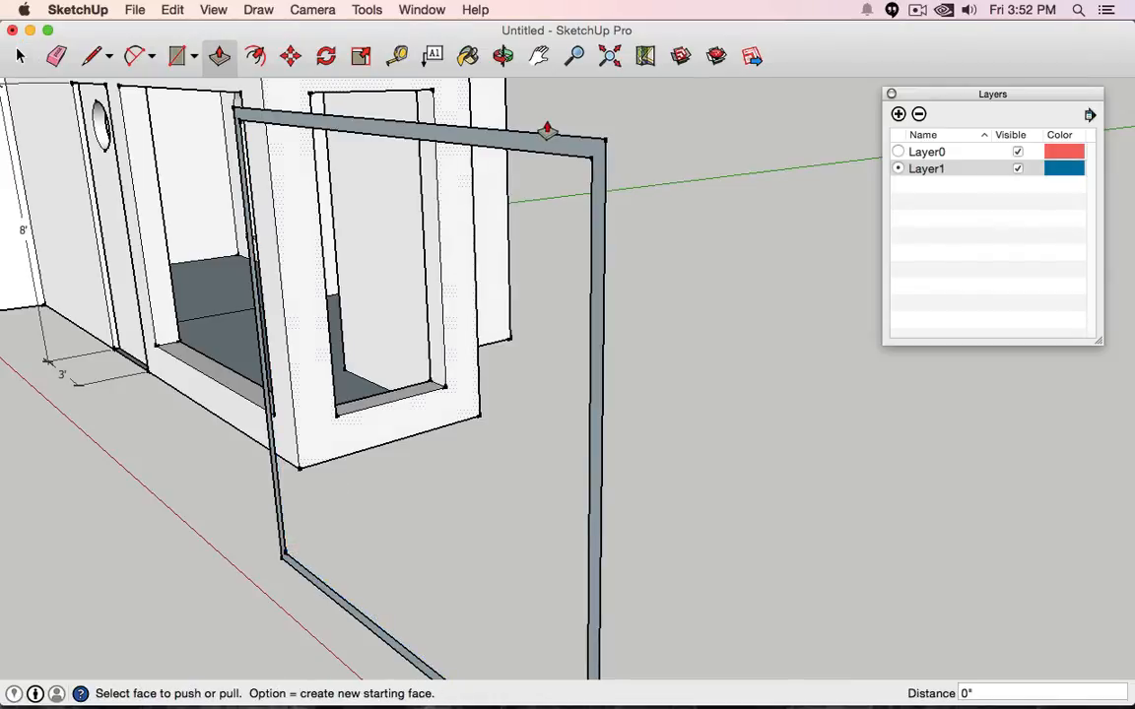
pyautogui.click(554, 154)
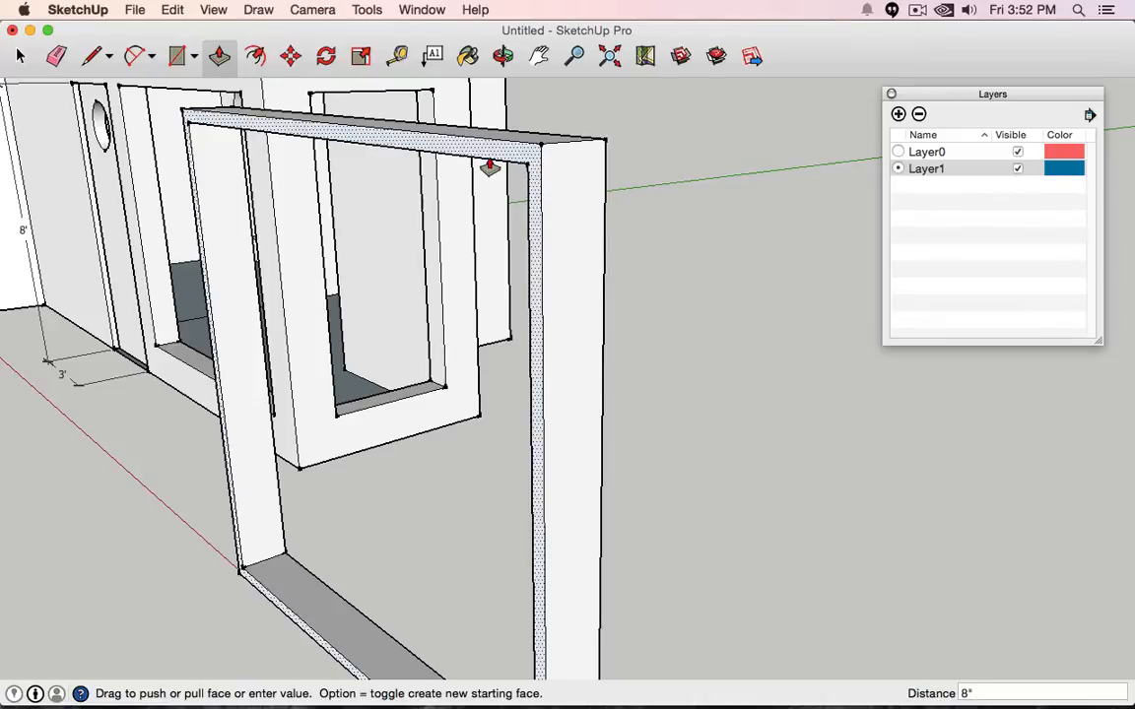
pyautogui.click(490, 165)
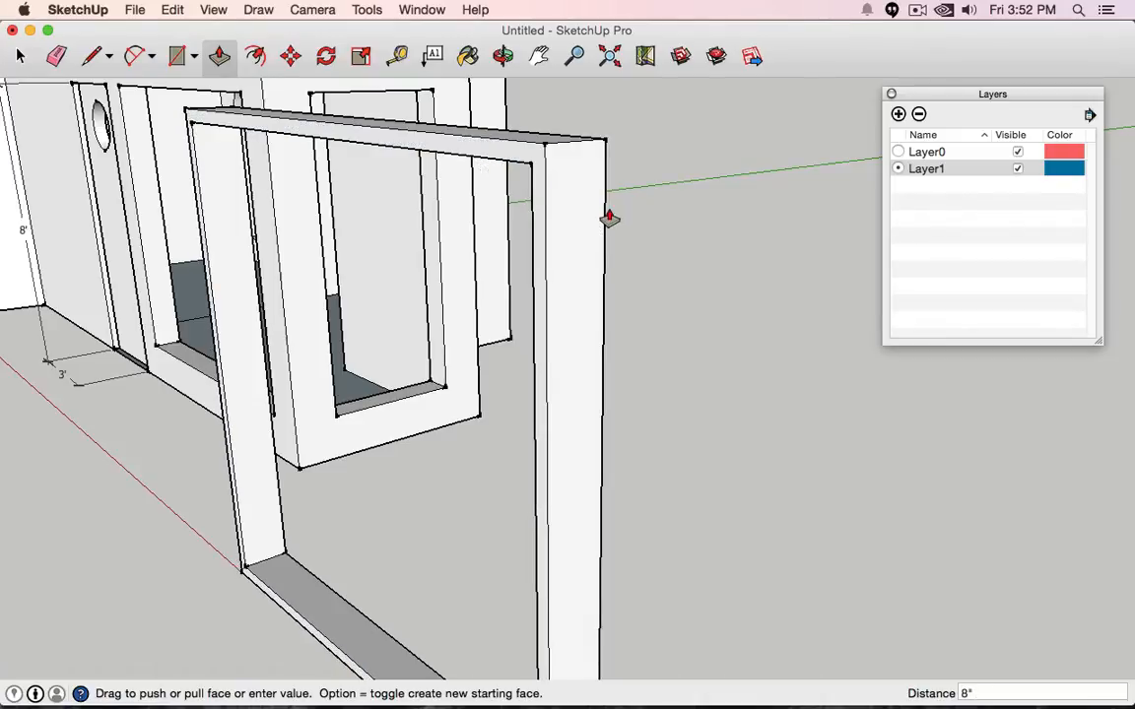
pyautogui.scroll(-3, 608, 216)
pyautogui.scroll(2, 607, 219)
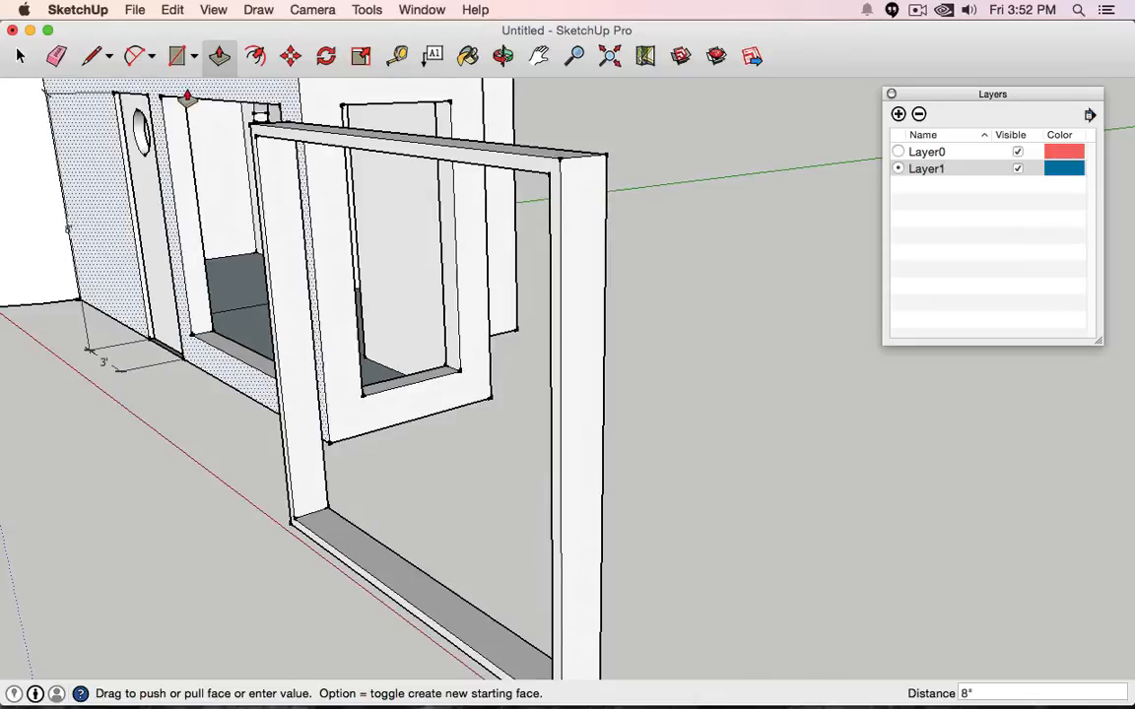
# - Draw a 1 3/4" line along the window's sill from the midpoint of the sill's inner corner edge nearest the door
pyautogui.click(89, 57)
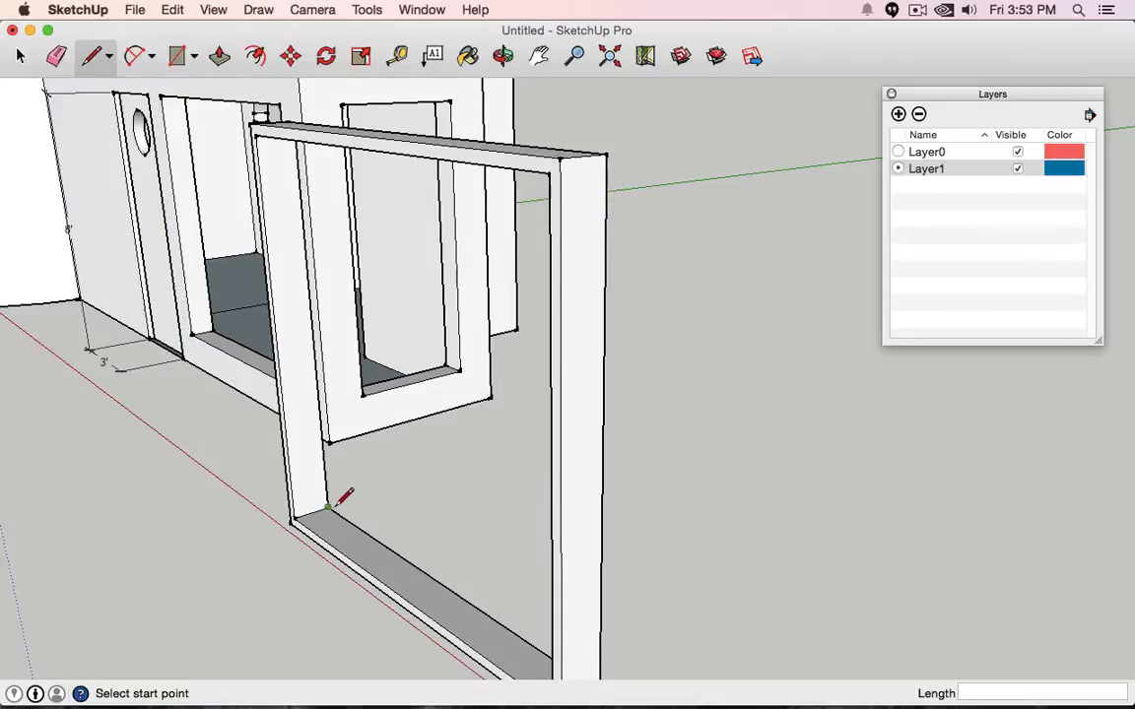
pyautogui.scroll(3, 333, 502)
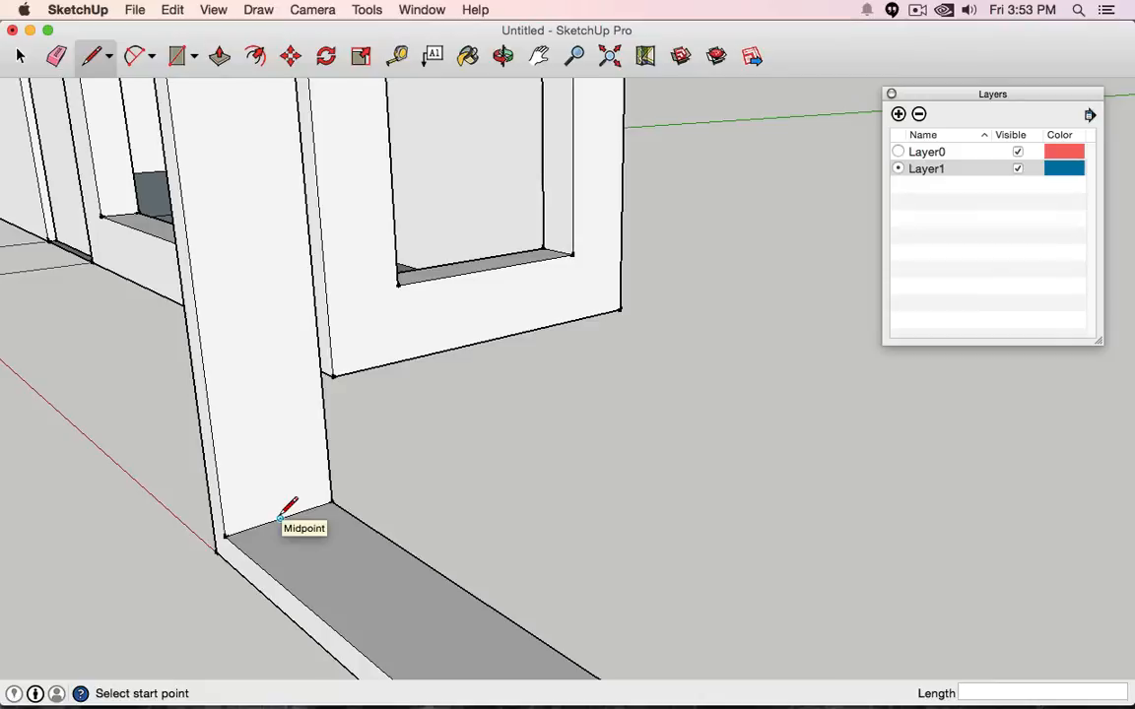
pyautogui.click(281, 515)
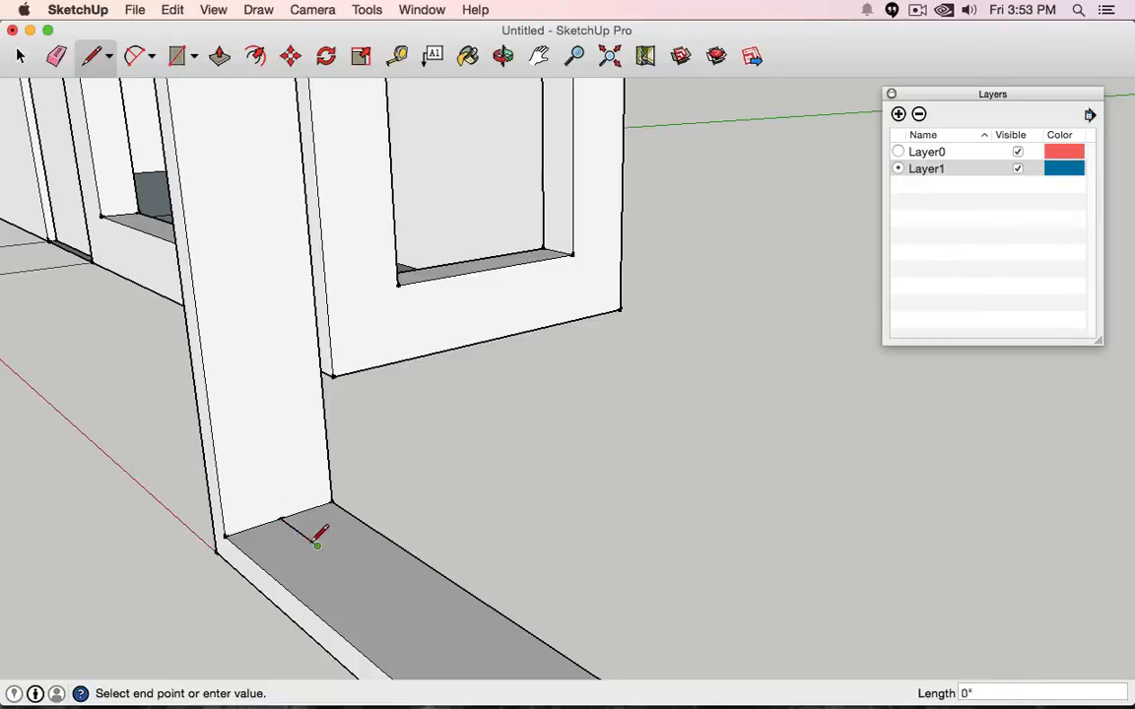
pyautogui.click(281, 517)
pyautogui.press('Escape')
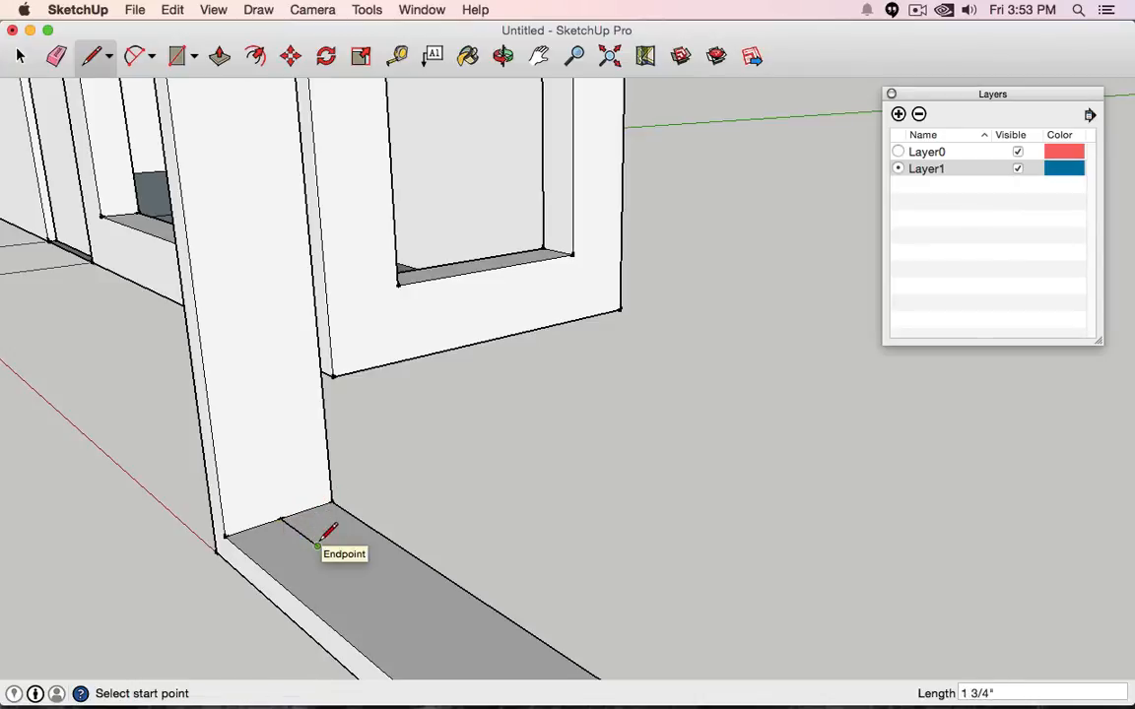
# - Draw a line from the 1 3/4" line's free end to the sill's back edge, then connect its midpoint to the door-side jamb
pyautogui.click(317, 545)
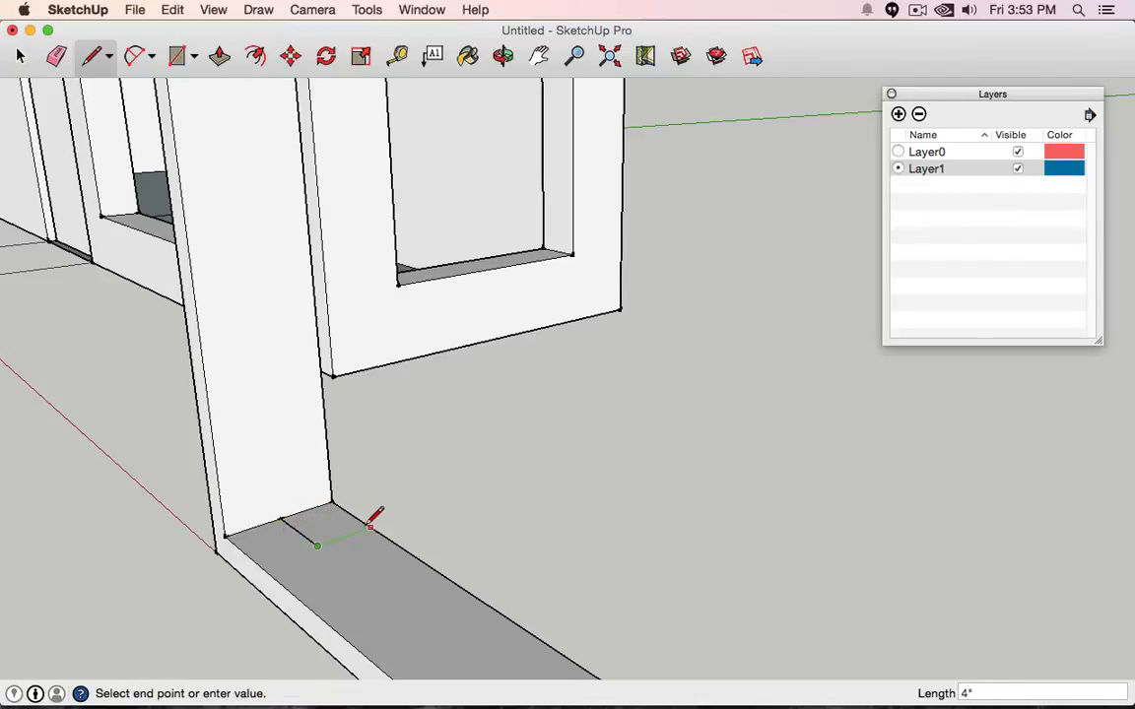
pyautogui.click(370, 526)
pyautogui.click(345, 534)
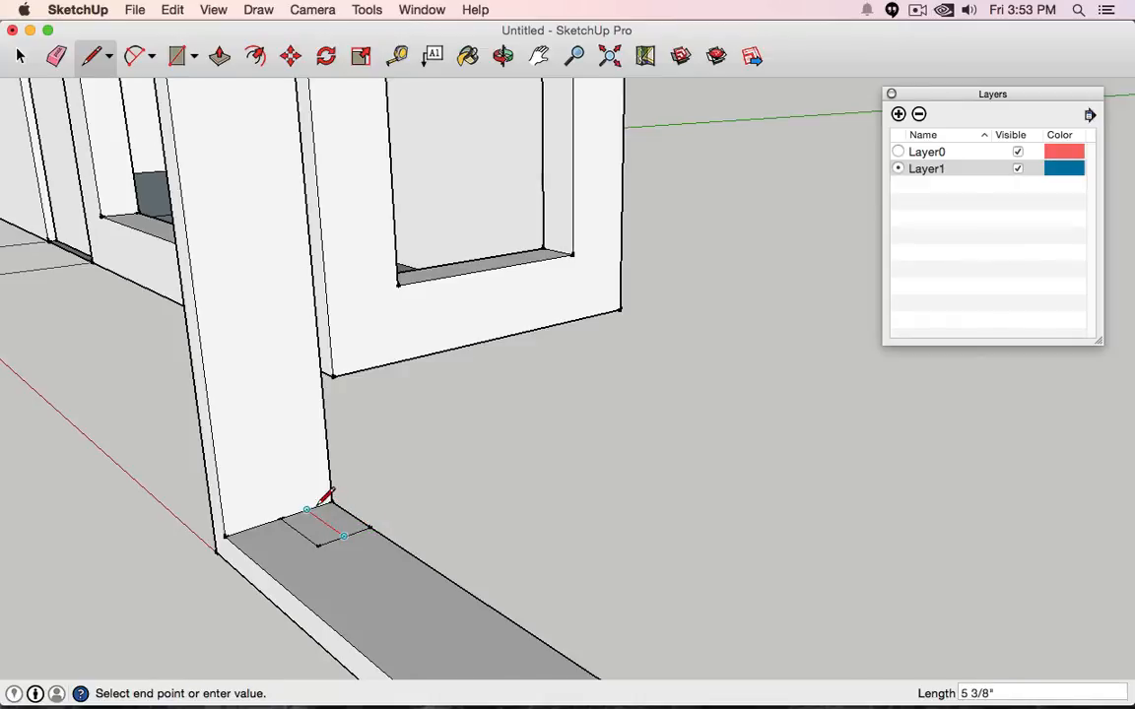
pyautogui.click(308, 509)
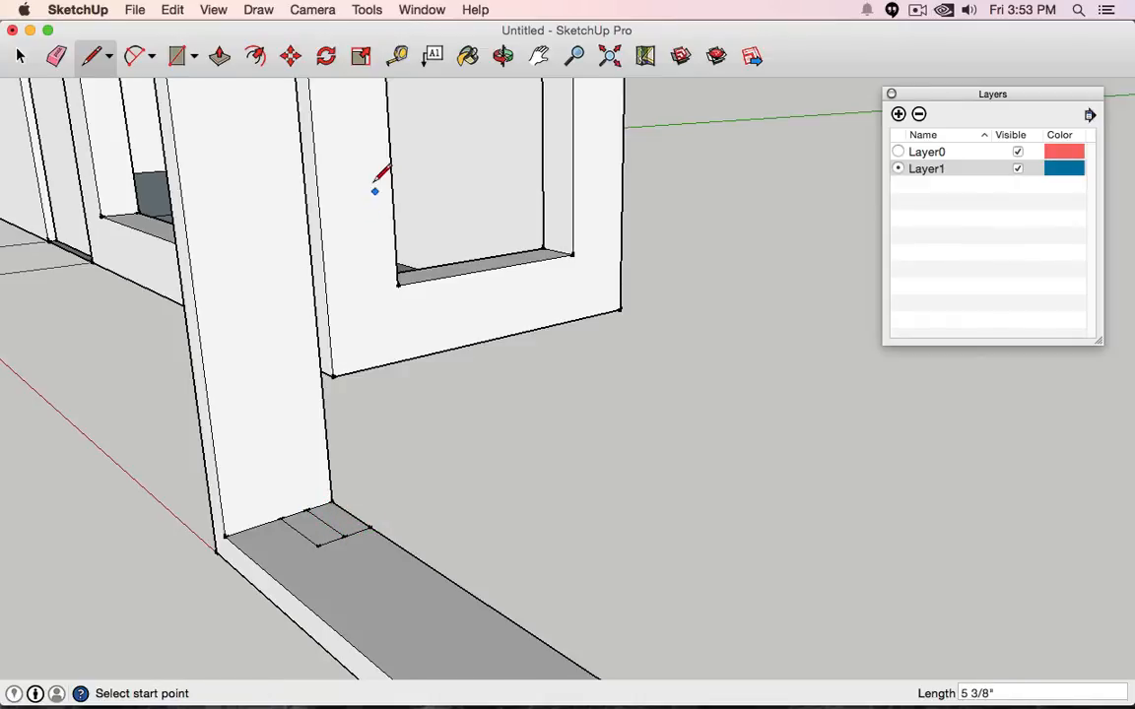
# - Measure from the sill's back corner at the door-side jamb with the Tape Measure
pyautogui.click(397, 56)
pyautogui.click(331, 497)
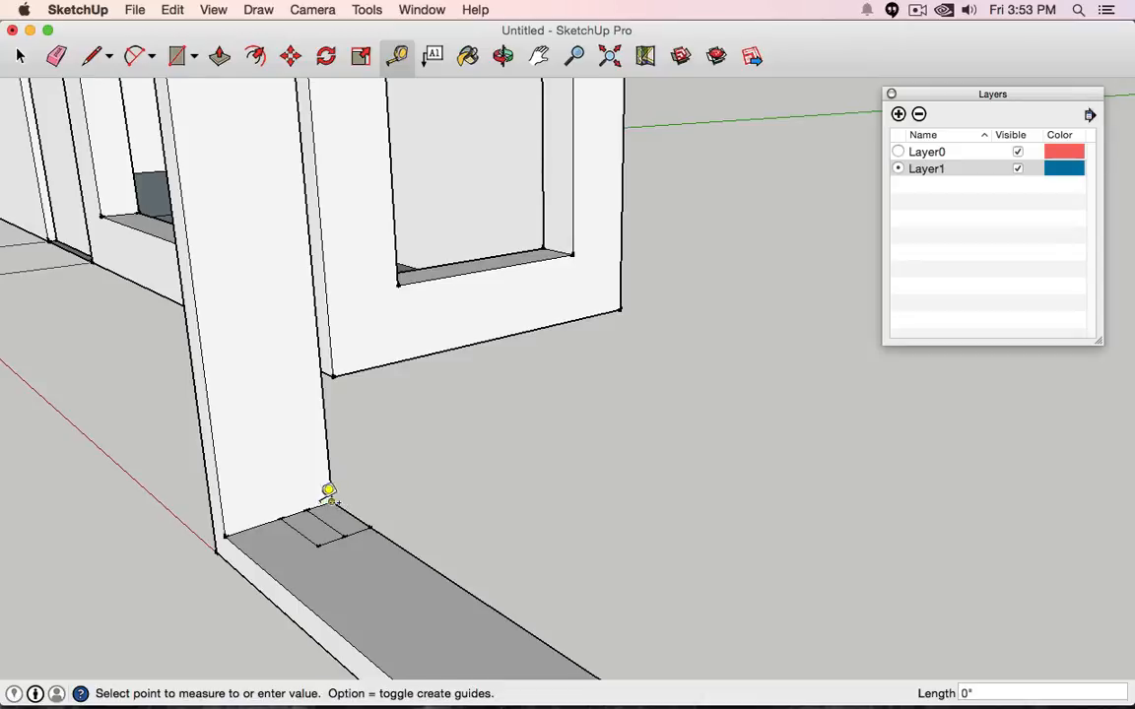
pyautogui.click(411, 448)
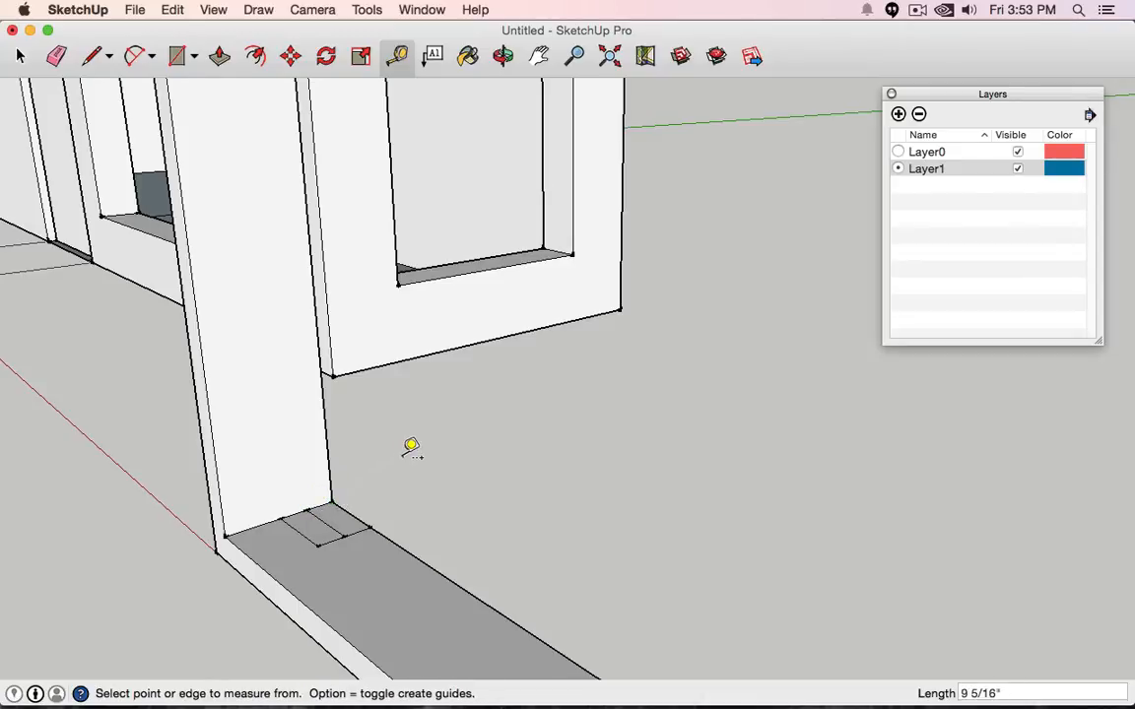
# - Draw a line from the 1 3/4" line's free end to the sill's front edge, then connect its midpoint to the jamb
pyautogui.click(92, 56)
pyautogui.click(317, 543)
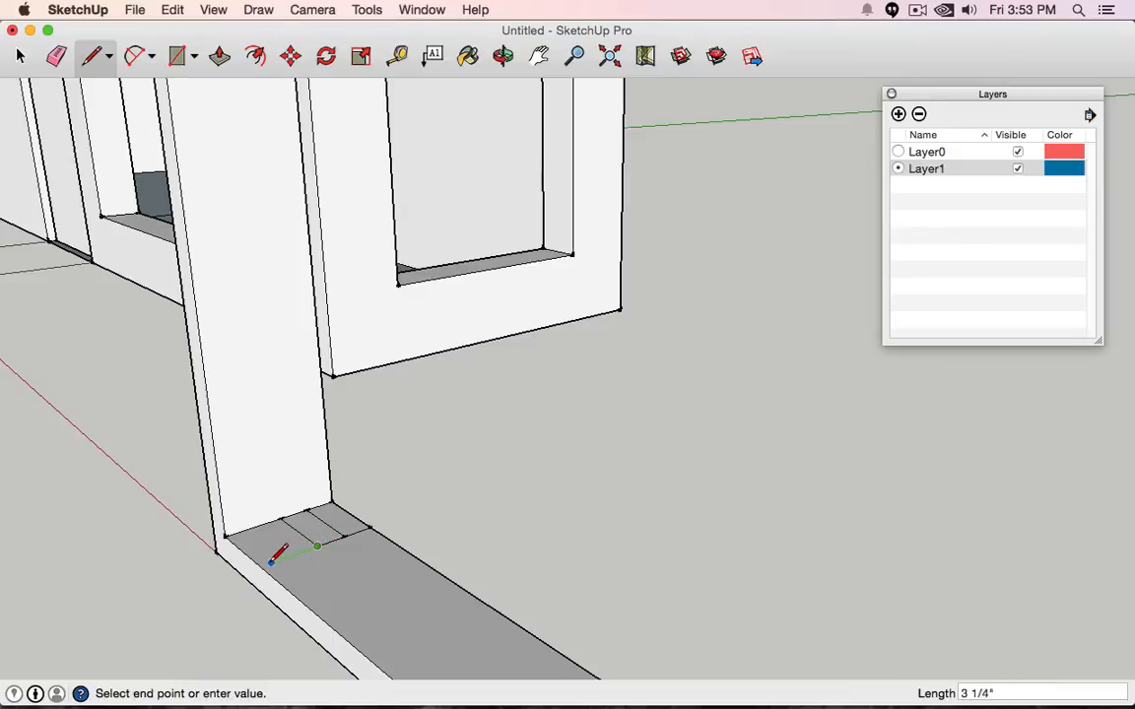
pyautogui.click(260, 566)
pyautogui.click(289, 555)
pyautogui.click(254, 527)
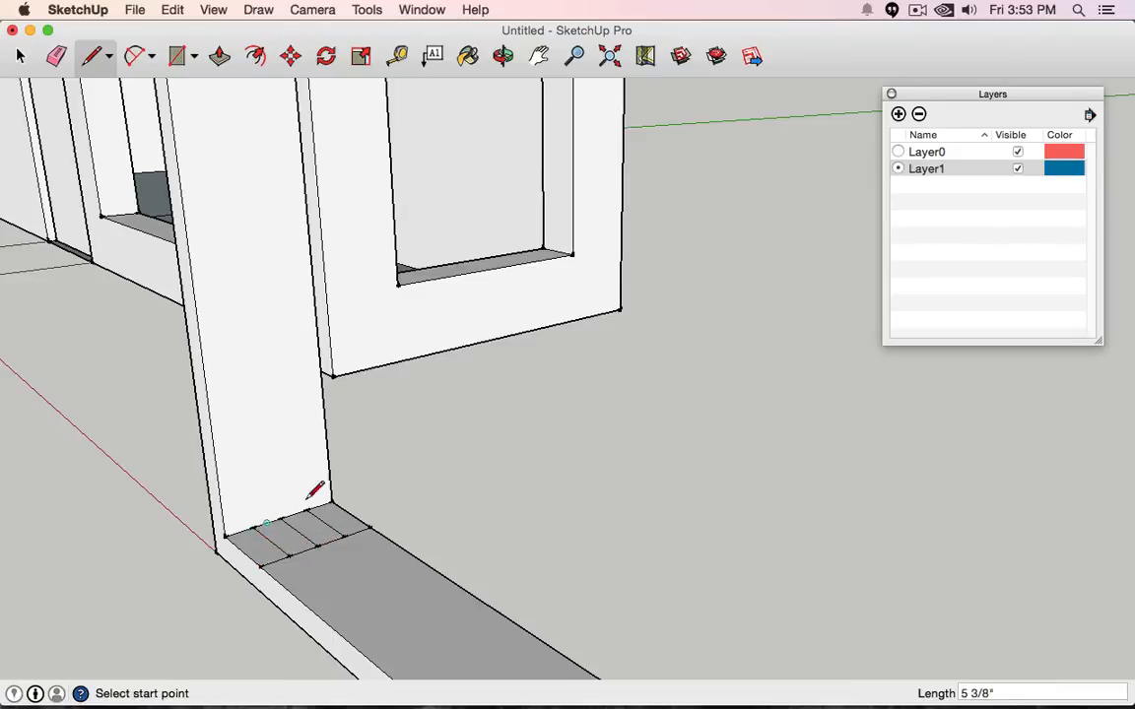
# - Delete the cross lines and the middle short line on the sill, keeping only the two outer short lines
pyautogui.click(21, 56)
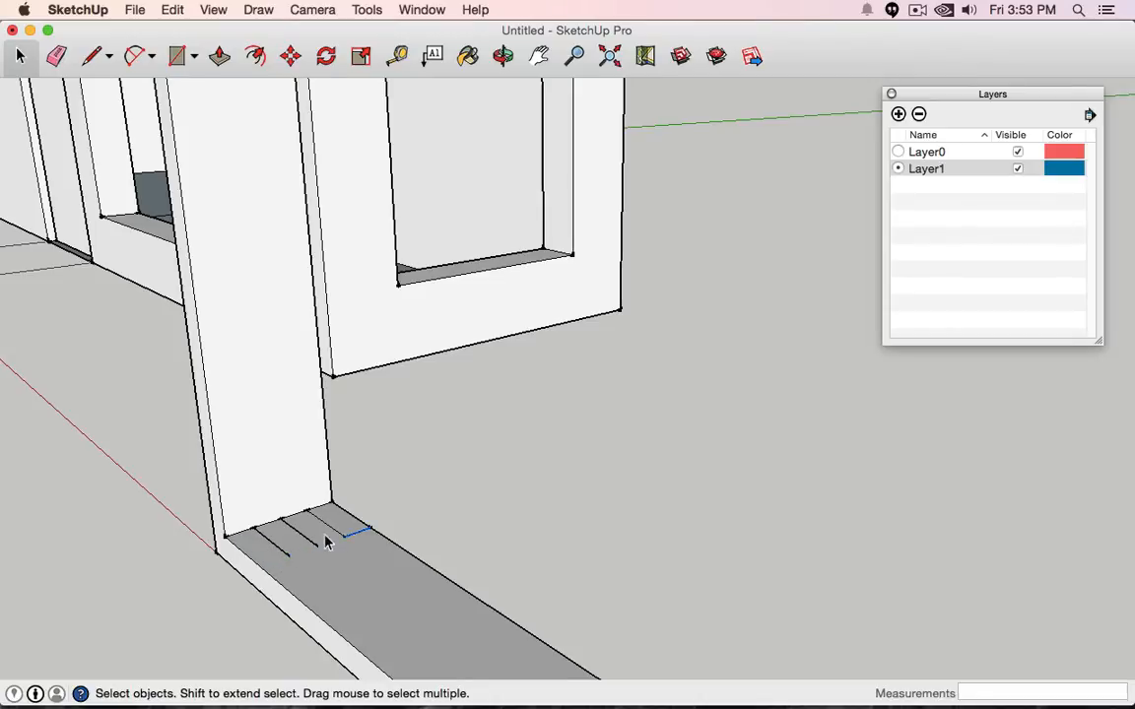
pyautogui.scroll(-8, 429, 484)
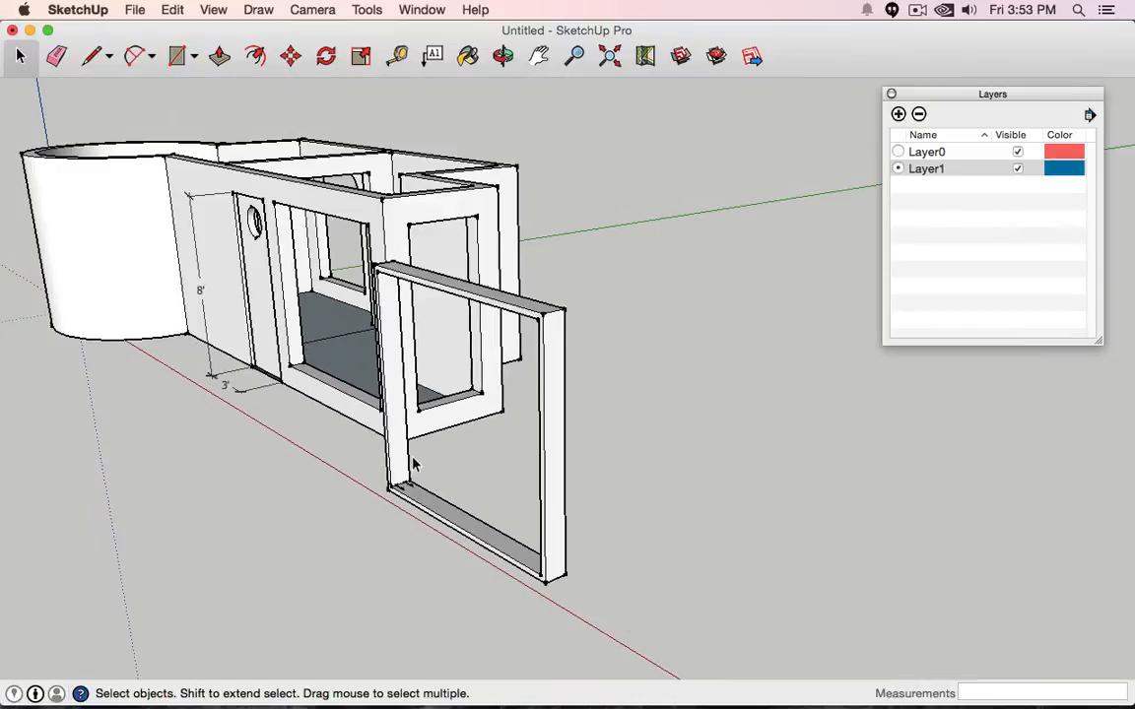
pyautogui.keyDown('shift'); pyautogui.moveTo(337, 514); pyautogui.dragTo(524, 481, button='middle'); pyautogui.keyUp('shift')
pyautogui.scroll(5, 519, 481)
pyautogui.scroll(2, 519, 481)
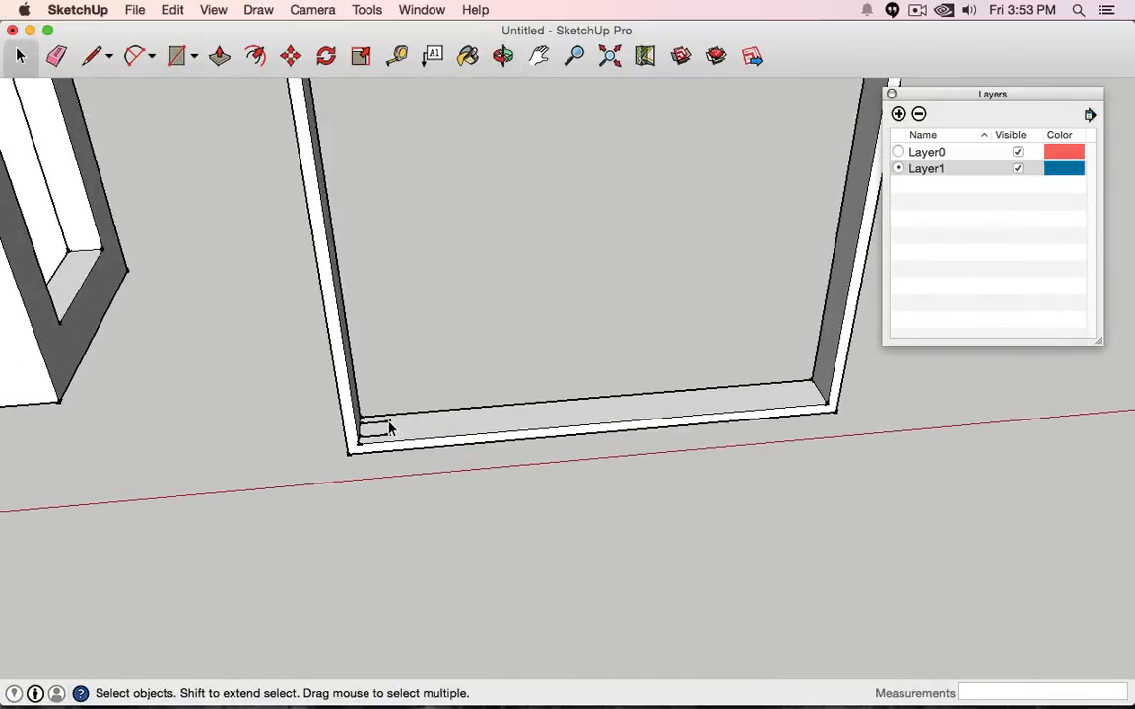
# - Draw two parallel lines along the sill from the ends of the short lines to the opposite jamb
pyautogui.click(93, 56)
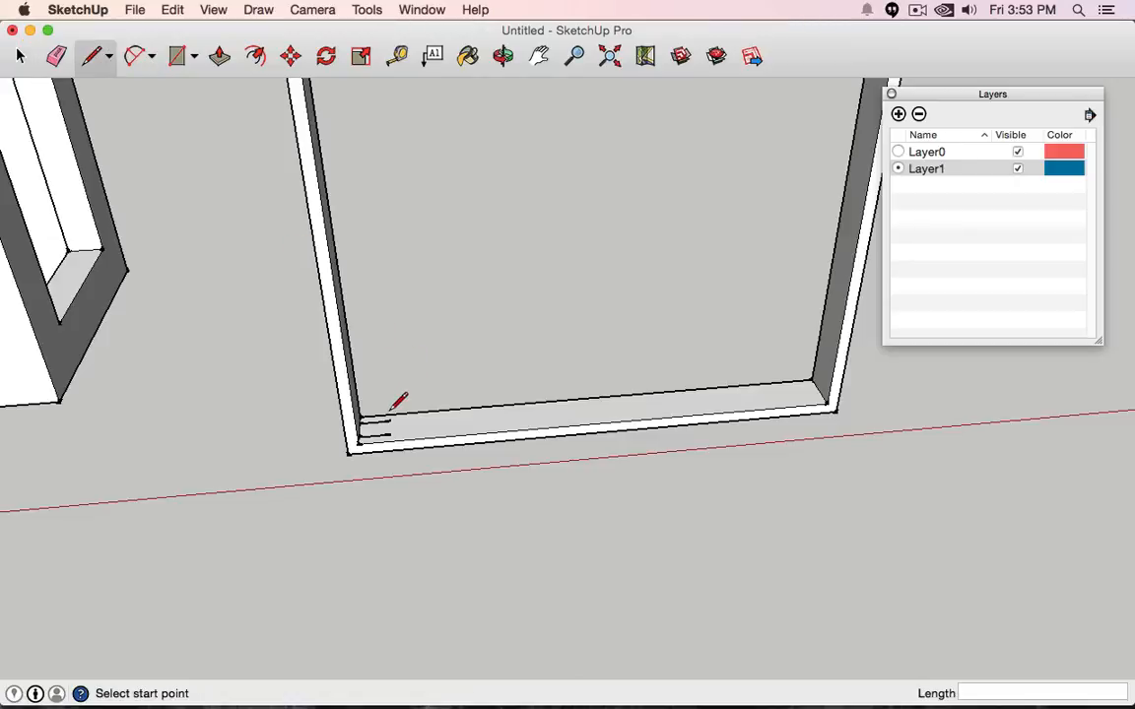
pyautogui.click(390, 420)
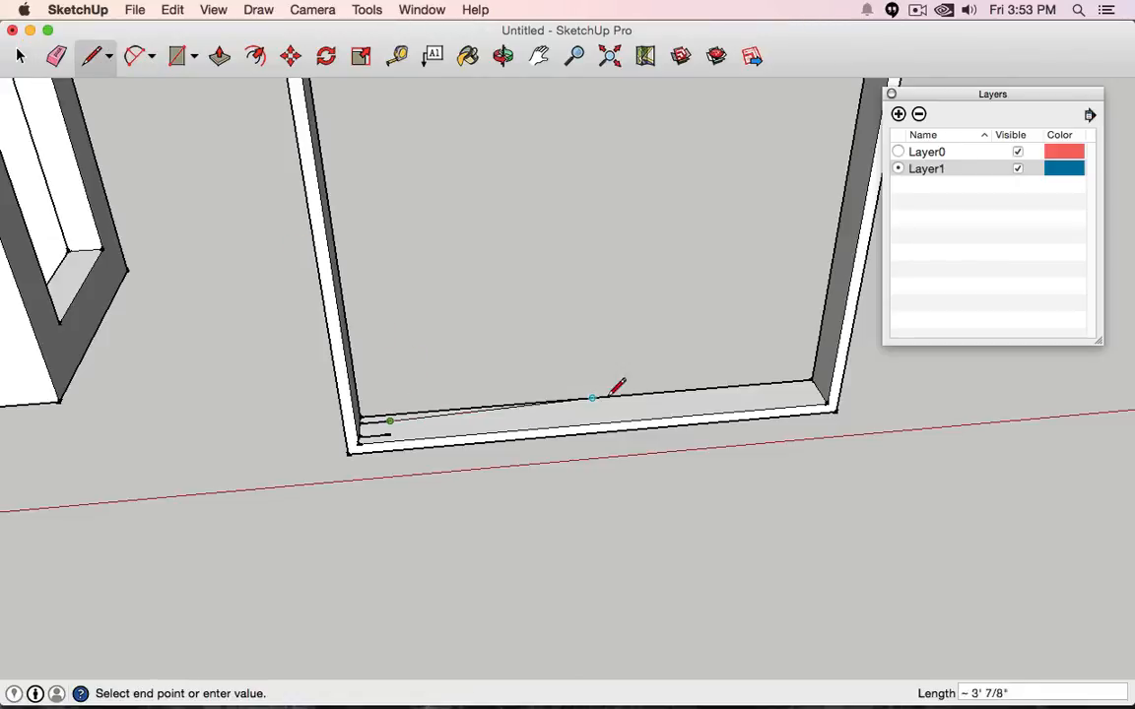
pyautogui.click(816, 385)
pyautogui.click(390, 432)
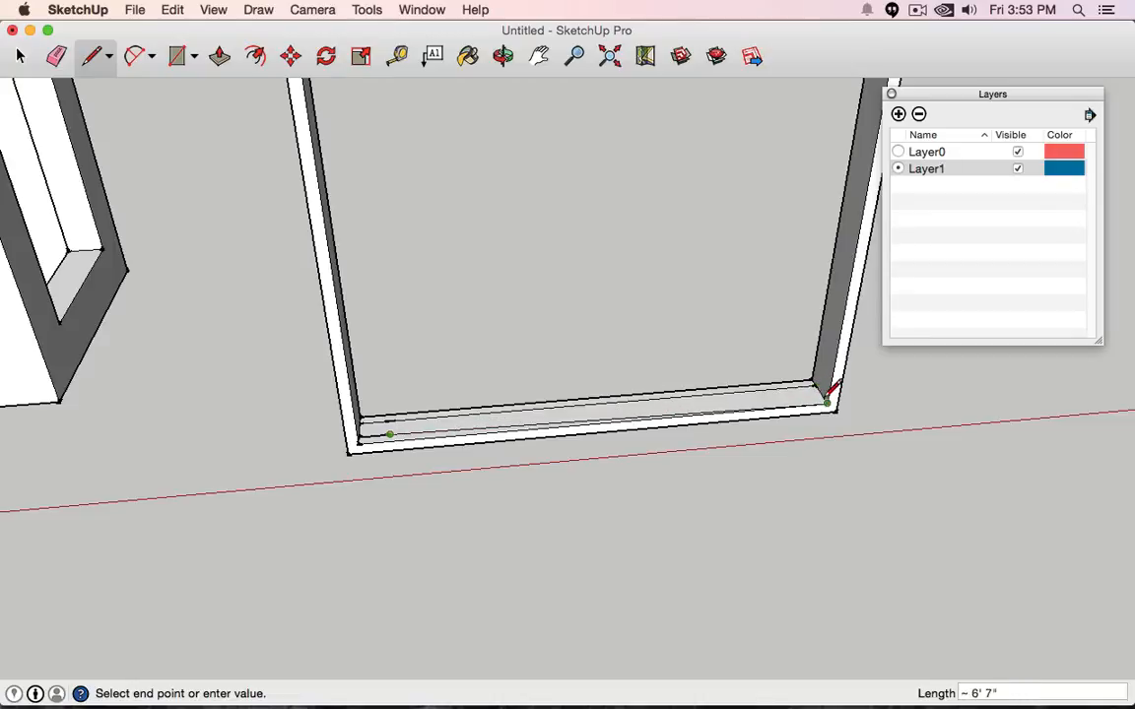
pyautogui.click(817, 386)
# - Delete the two short line segments on the sill next to the door-side jamb
pyautogui.scroll(-1, 651, 316)
pyautogui.moveTo(651, 316)
pyautogui.mouseDown(button='middle')
pyautogui.moveTo(469, 311)
pyautogui.moveTo(231, 393)
pyautogui.mouseUp(button='middle')
pyautogui.scroll(3, 276, 394)
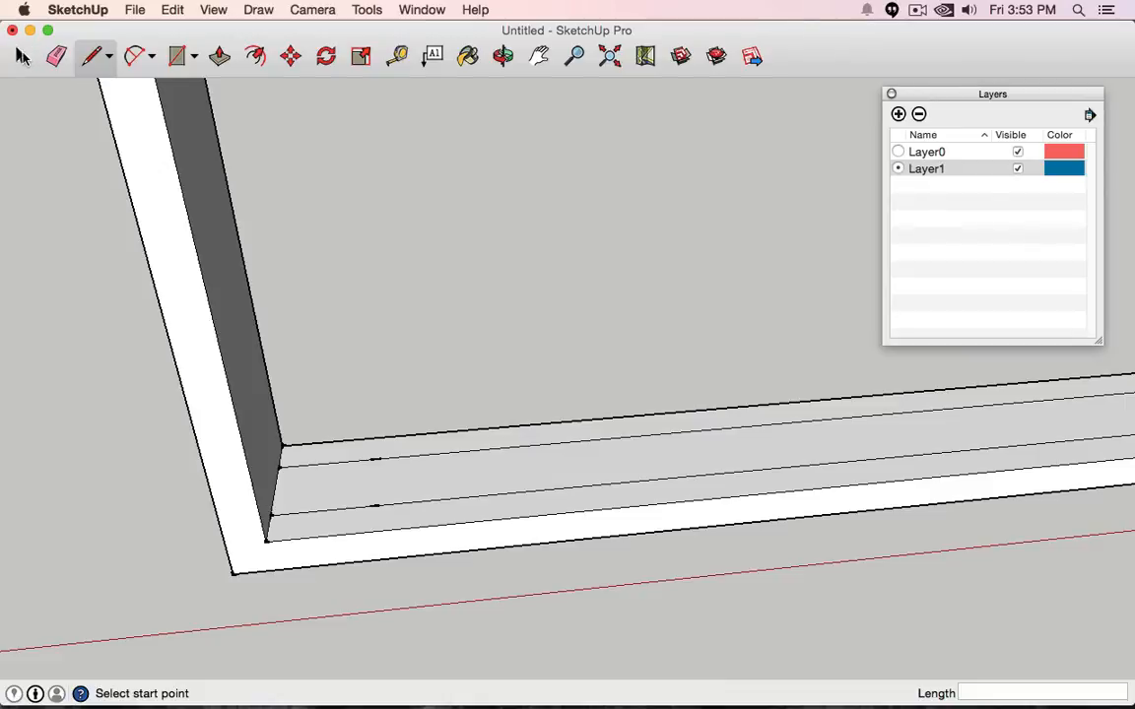
pyautogui.click(21, 56)
pyautogui.click(354, 460)
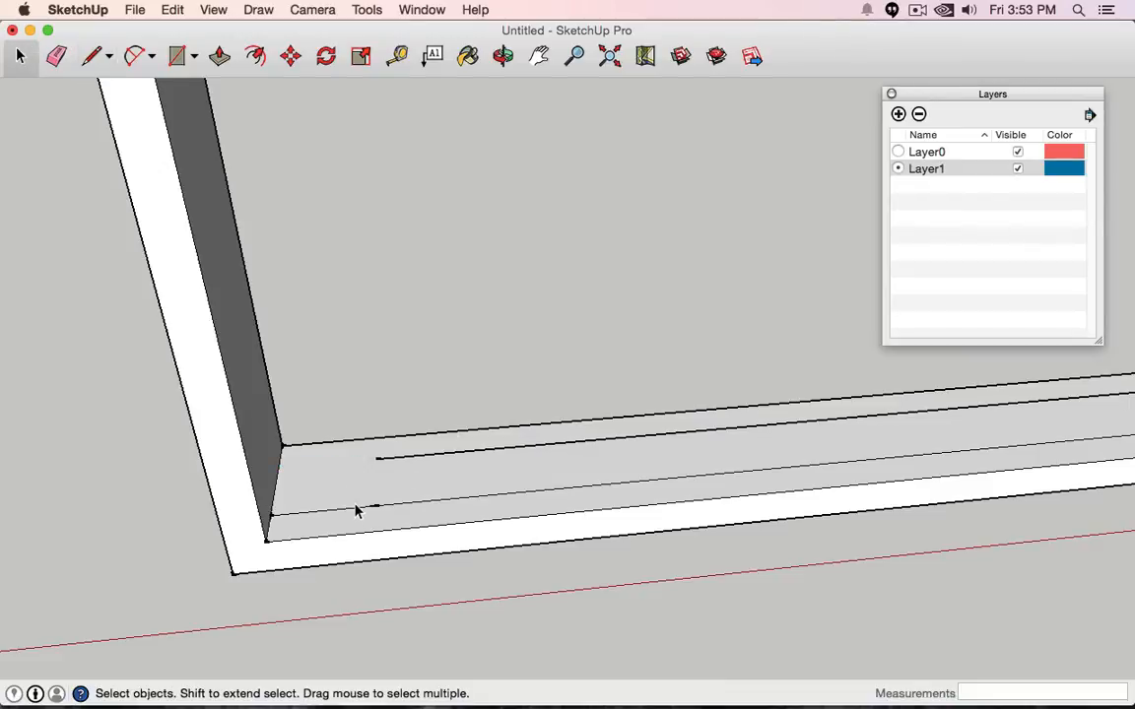
pyautogui.click(357, 507)
pyautogui.click(348, 512)
pyautogui.click(381, 461)
pyautogui.click(374, 513)
pyautogui.click(376, 509)
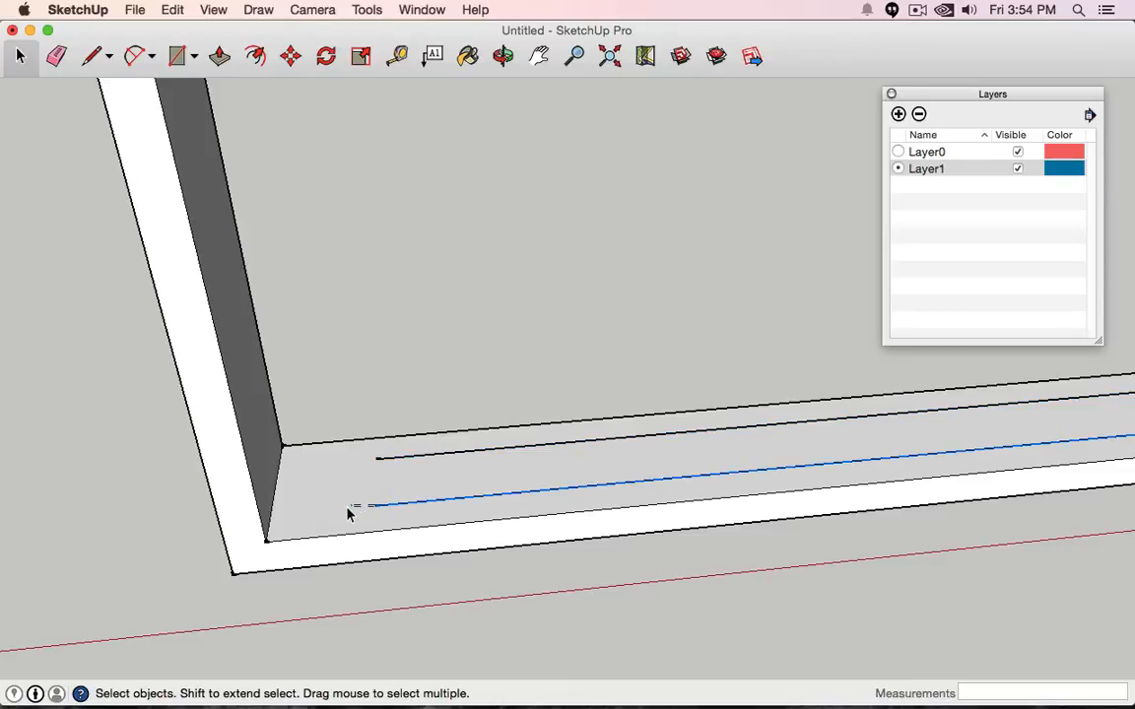
pyautogui.click(347, 512)
pyautogui.click(363, 332)
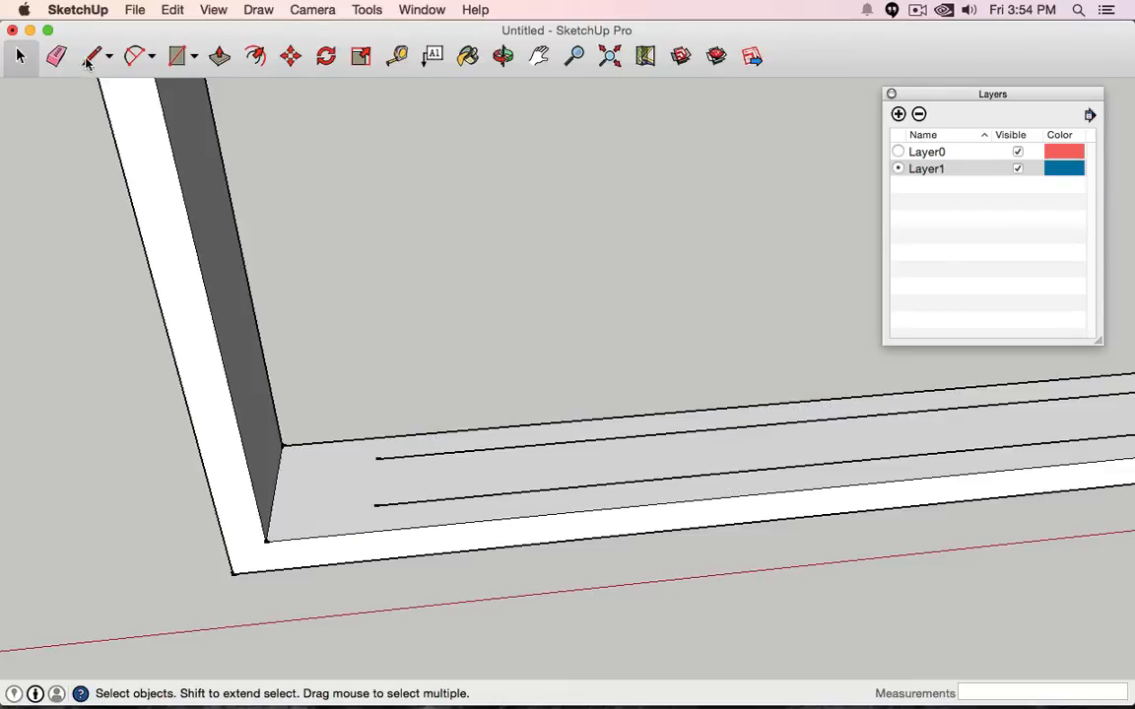
# - Redraw both sill lines at full length, 7' 3/8", from the far jamb to the door-side jamb
pyautogui.click(87, 60)
pyautogui.scroll(-10, 443, 320)
pyautogui.scroll(2, 639, 333)
pyautogui.scroll(-2, 752, 351)
pyautogui.moveTo(747, 313)
pyautogui.keyDown('shift'); pyautogui.mouseDown(button='middle')
pyautogui.moveTo(737, 311)
pyautogui.moveTo(747, 357)
pyautogui.mouseUp(button='middle'); pyautogui.keyUp('shift')
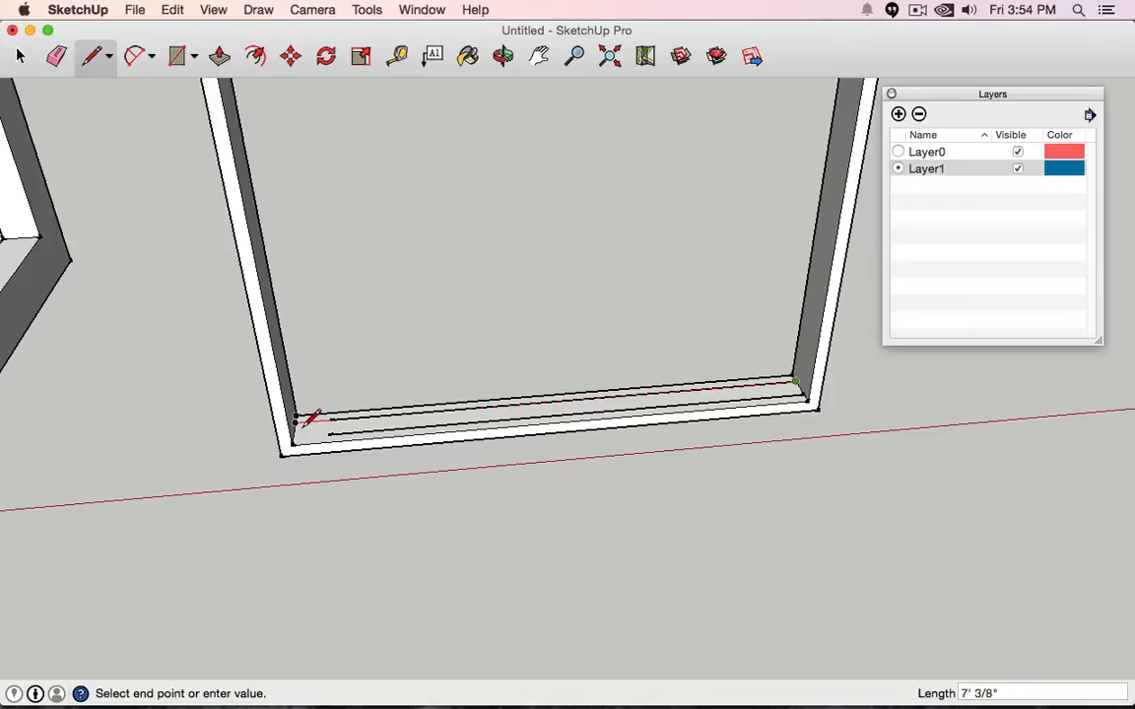
pyautogui.click(301, 422)
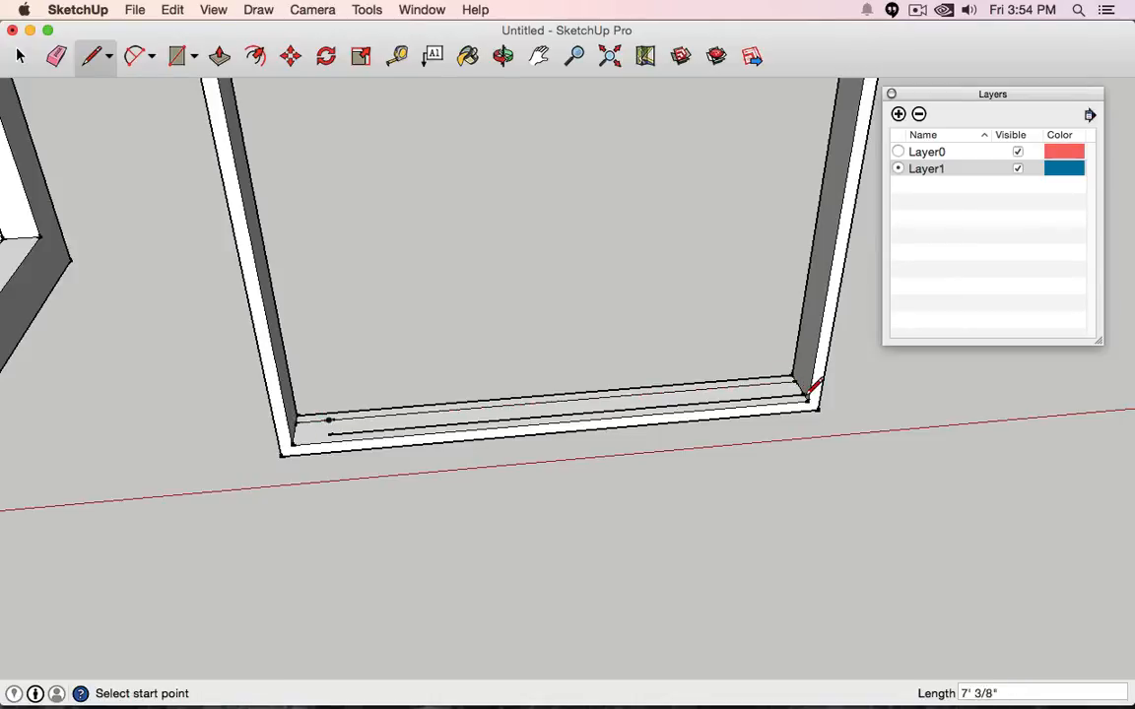
pyautogui.click(807, 392)
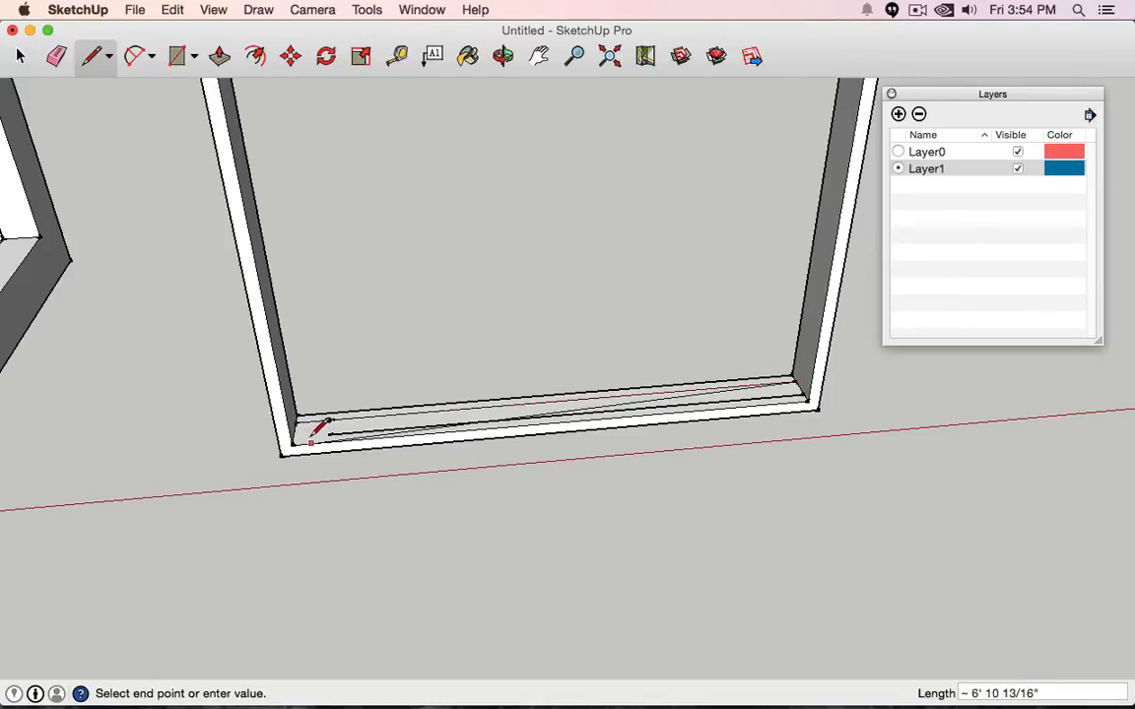
pyautogui.press('Escape')
pyautogui.click(803, 394)
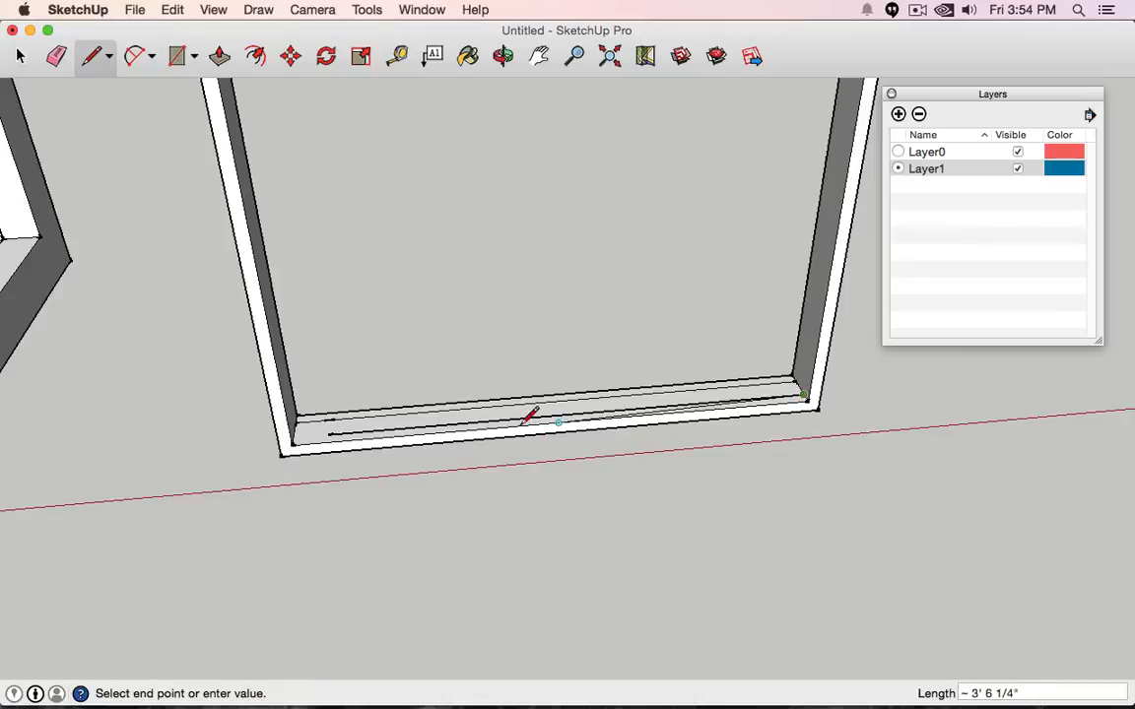
pyautogui.click(305, 430)
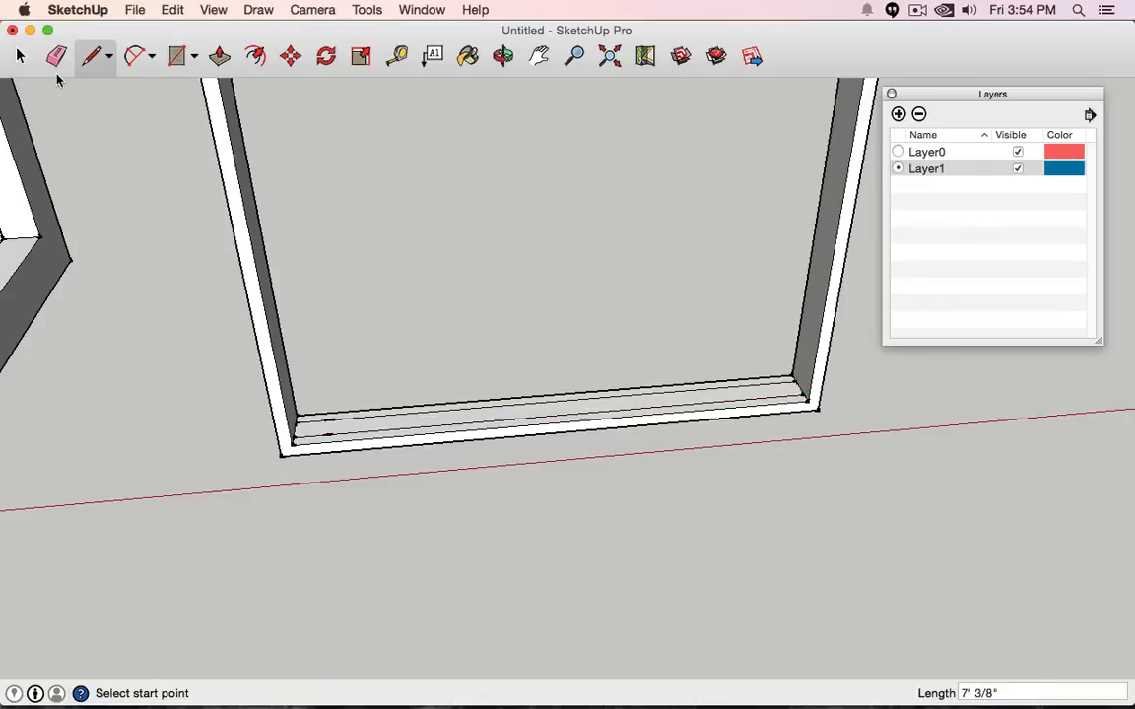
pyautogui.press('space')
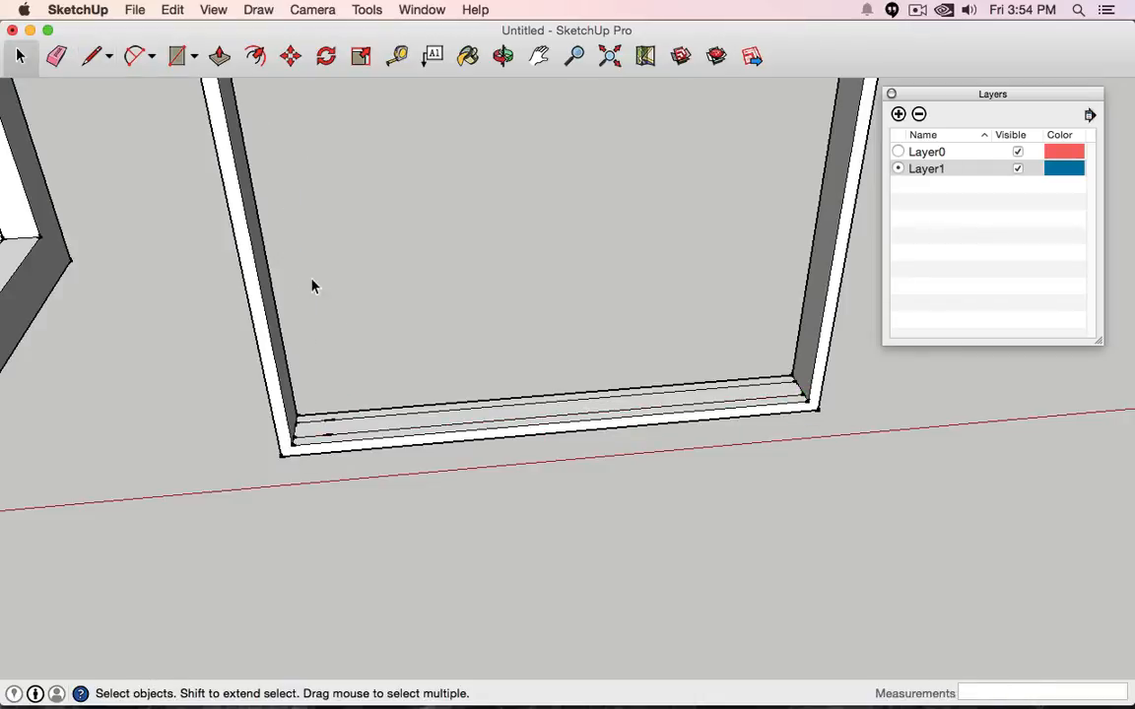
pyautogui.click(352, 425)
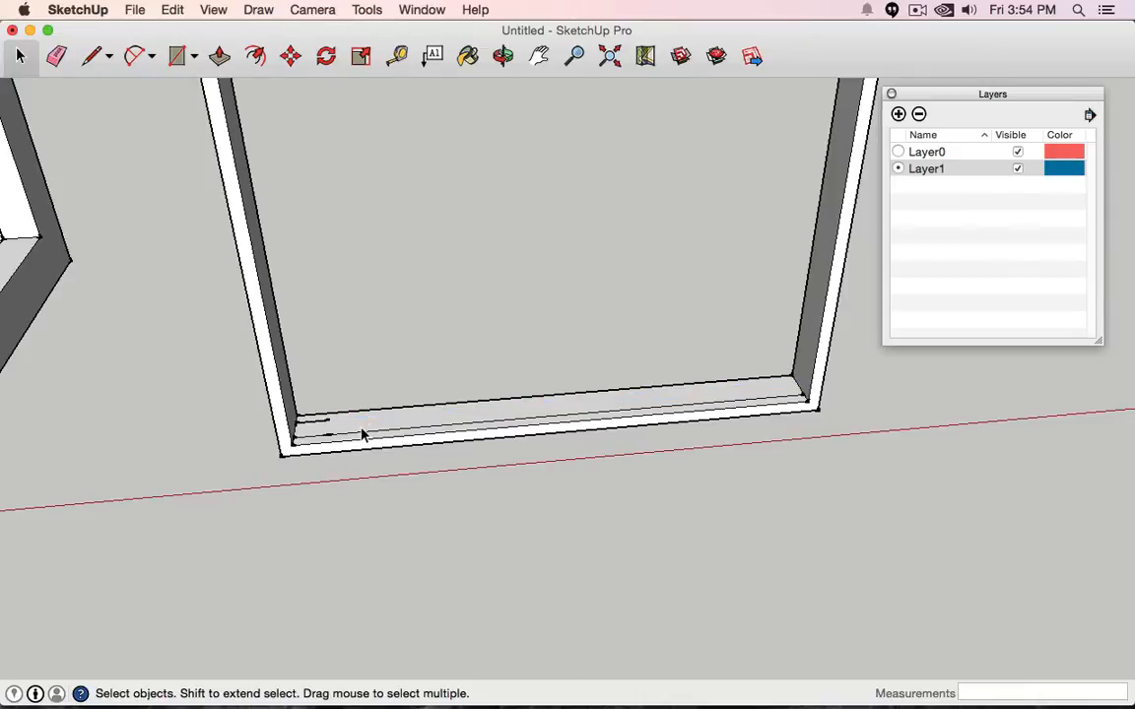
# - Draw a rectangle about 2 3/4" high at the foot of the far jamb's inner face, between the two sill lines
pyautogui.click(91, 56)
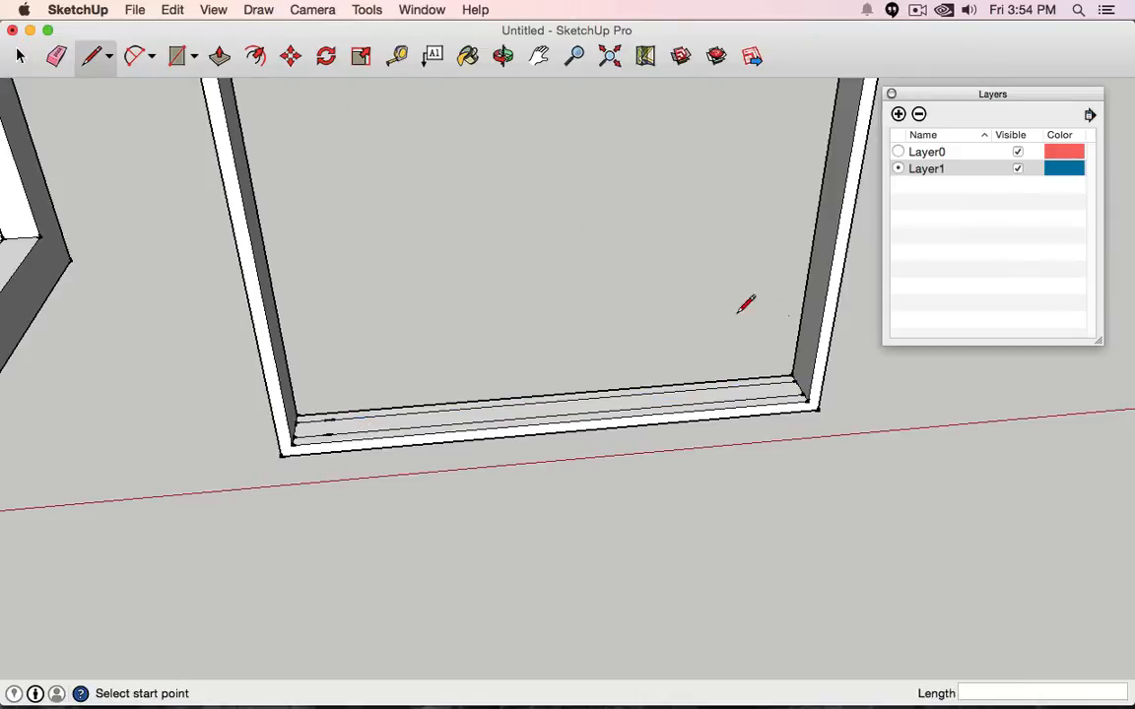
pyautogui.scroll(5, 797, 380)
pyautogui.click(774, 380)
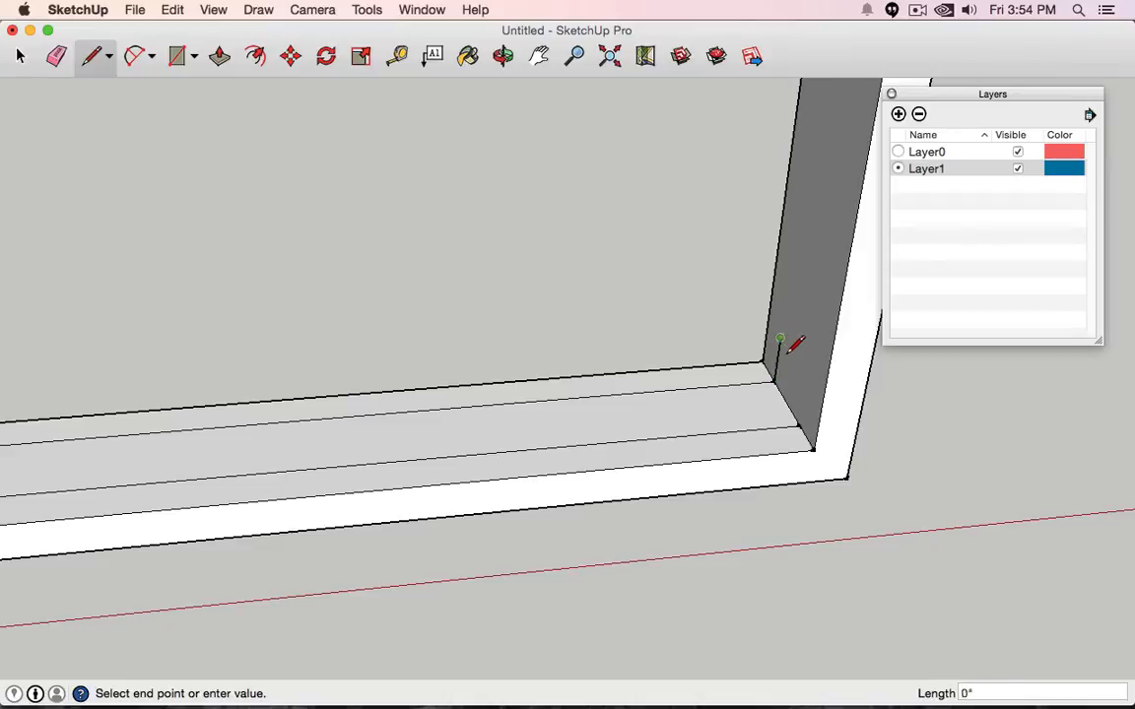
pyautogui.click(802, 410)
pyautogui.scroll(-5, 626, 293)
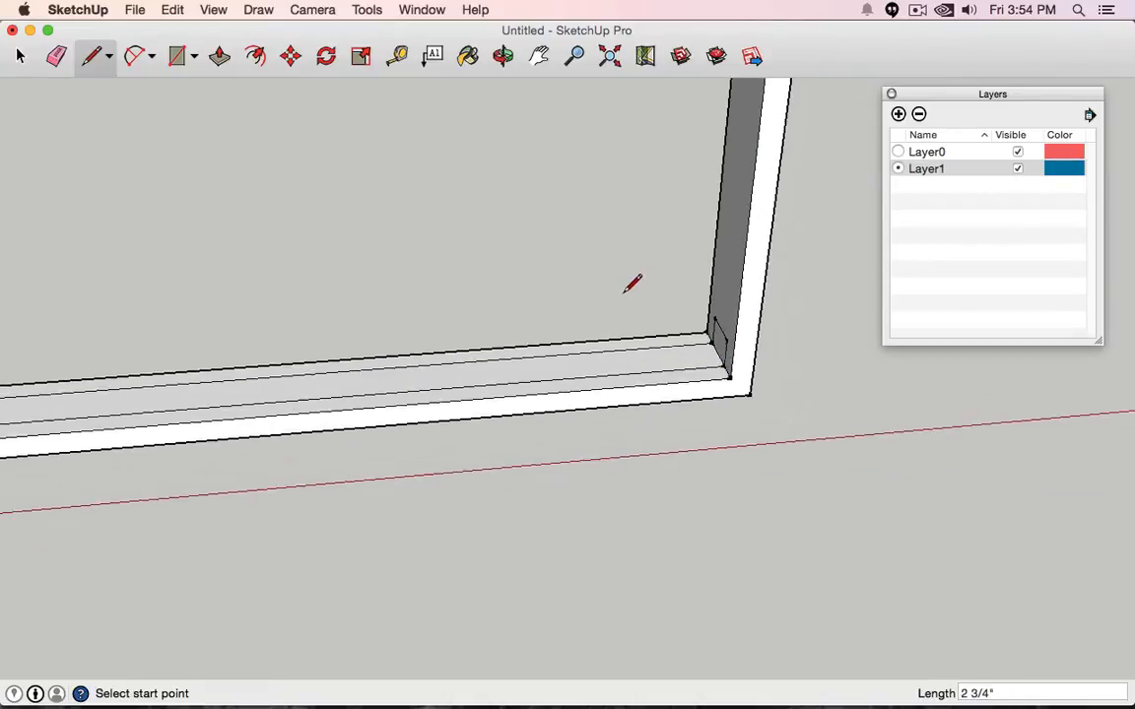
# - Draw two short upright lines on the door-side jamb's inner face, starting from the ends of the sill lines
pyautogui.moveTo(415, 282)
pyautogui.keyDown('shift'); pyautogui.mouseDown(button='middle')
pyautogui.moveTo(767, 246)
pyautogui.moveTo(366, 279)
pyautogui.mouseUp(button='middle'); pyautogui.keyUp('shift')
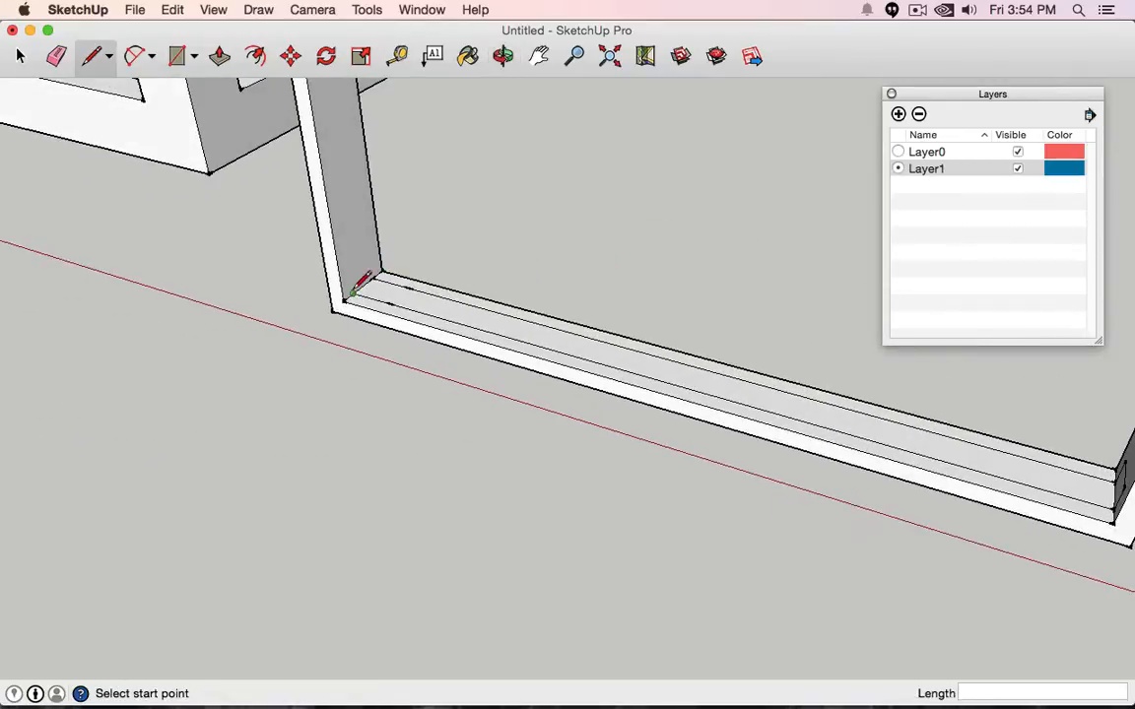
pyautogui.click(352, 293)
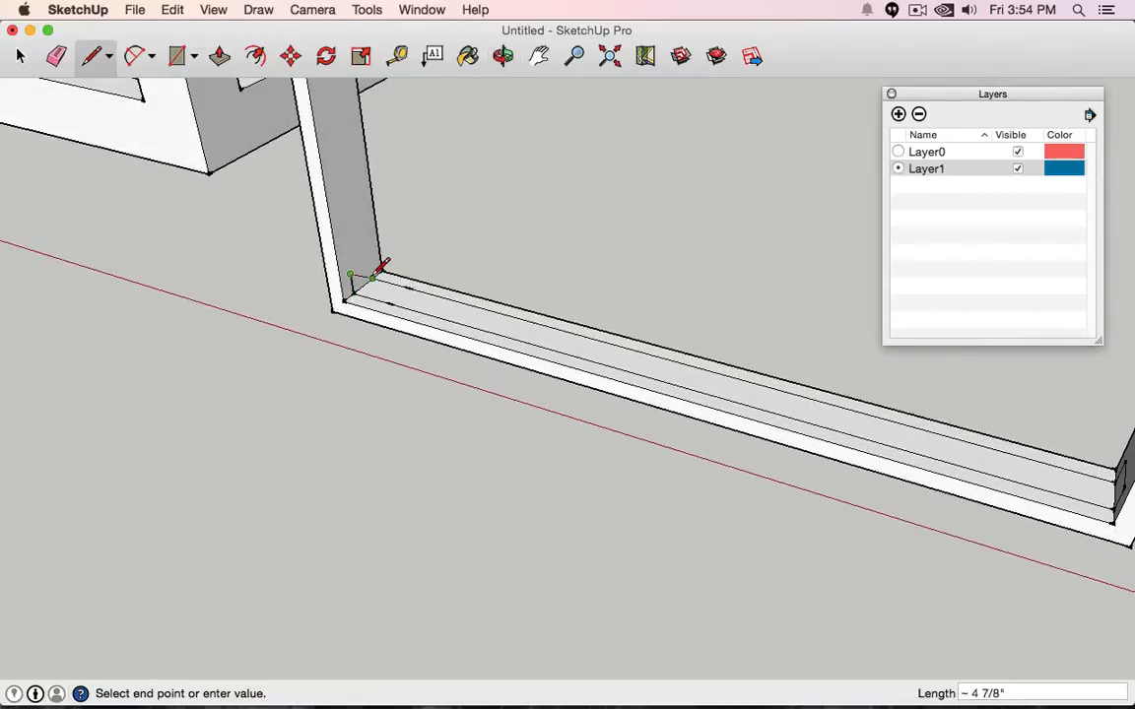
pyautogui.click(374, 275)
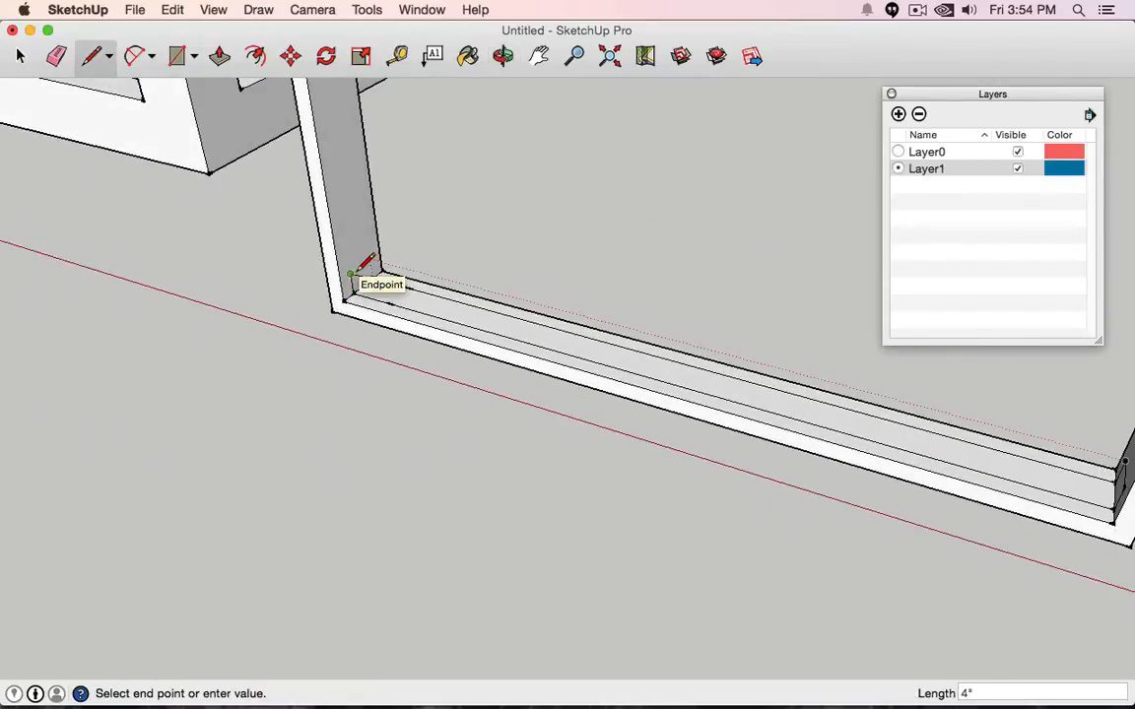
pyautogui.click(371, 260)
pyautogui.click(400, 242)
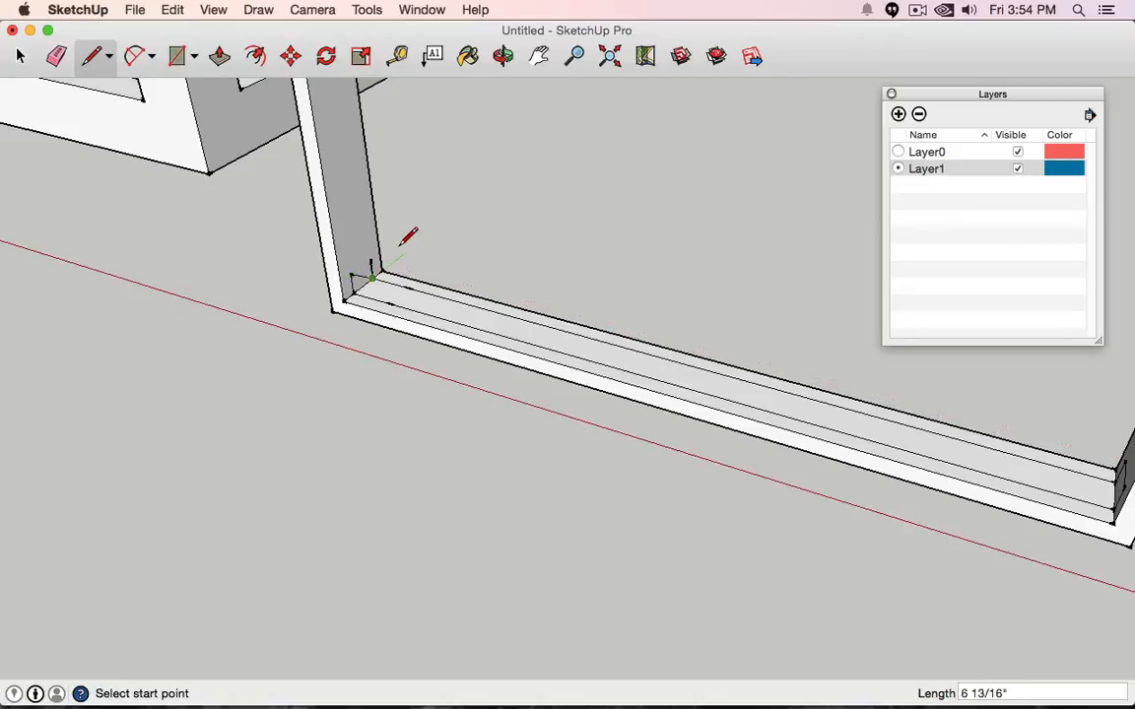
# - Delete the slanted line on the door-side jamb and all segments of the two lines along the sill
pyautogui.click(29, 58)
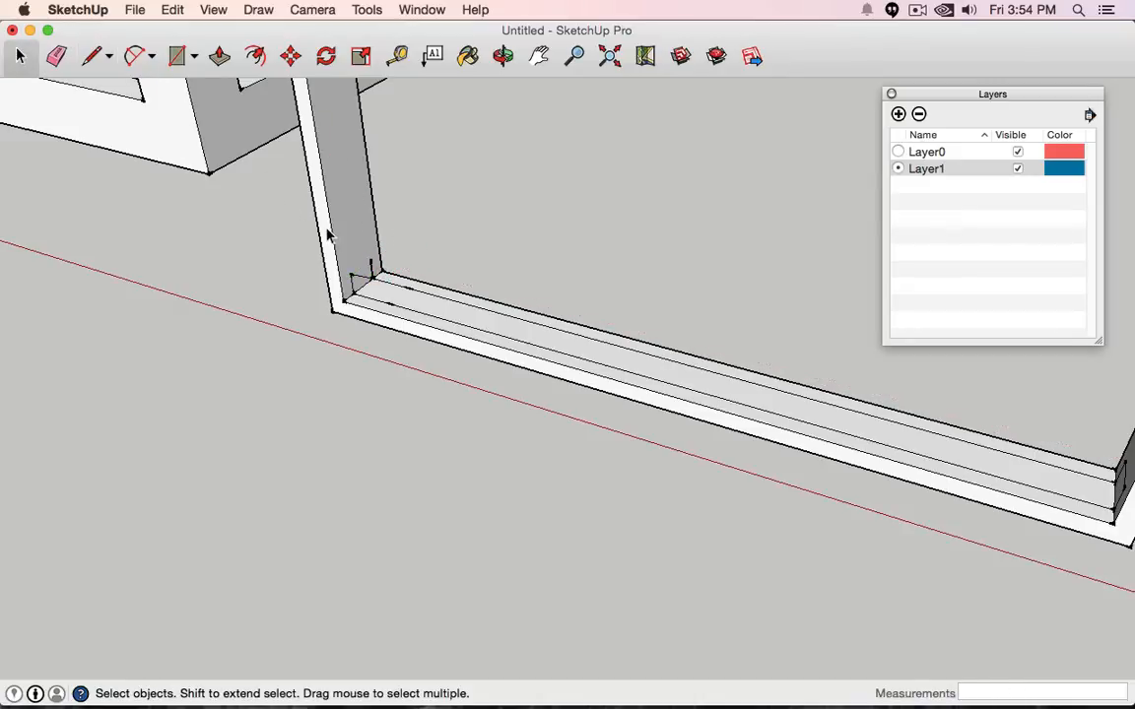
pyautogui.click(390, 283)
pyautogui.press('Delete')
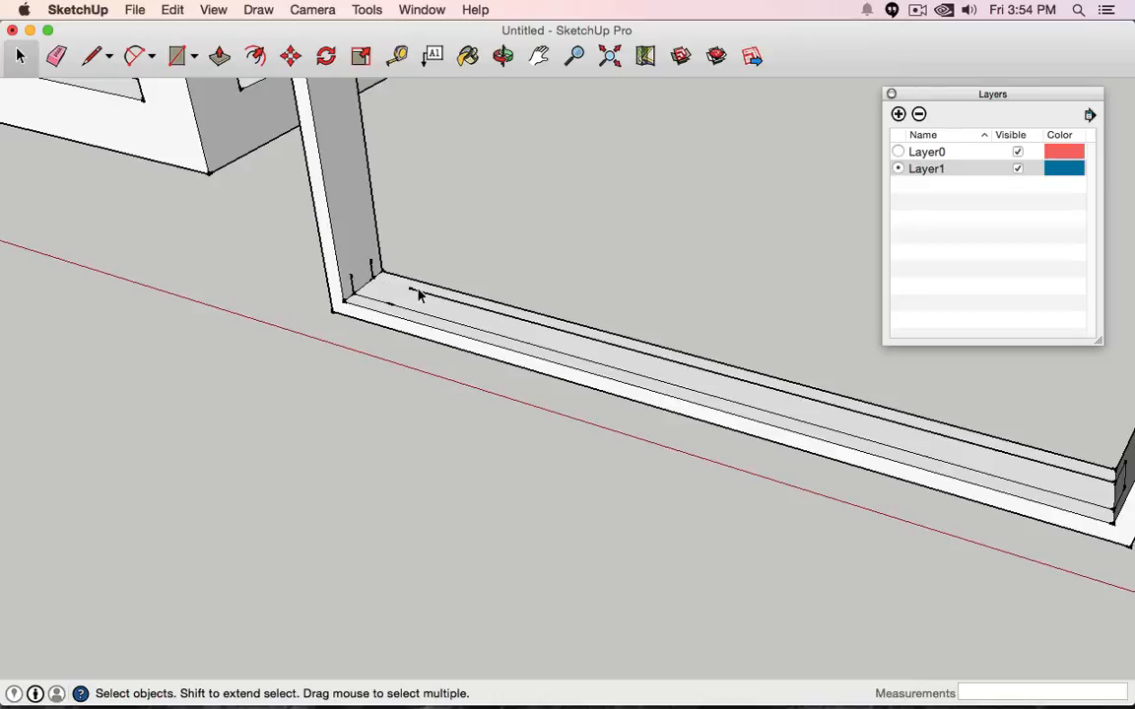
pyautogui.click(417, 291)
pyautogui.press('Delete')
pyautogui.click(398, 305)
pyautogui.press('Delete')
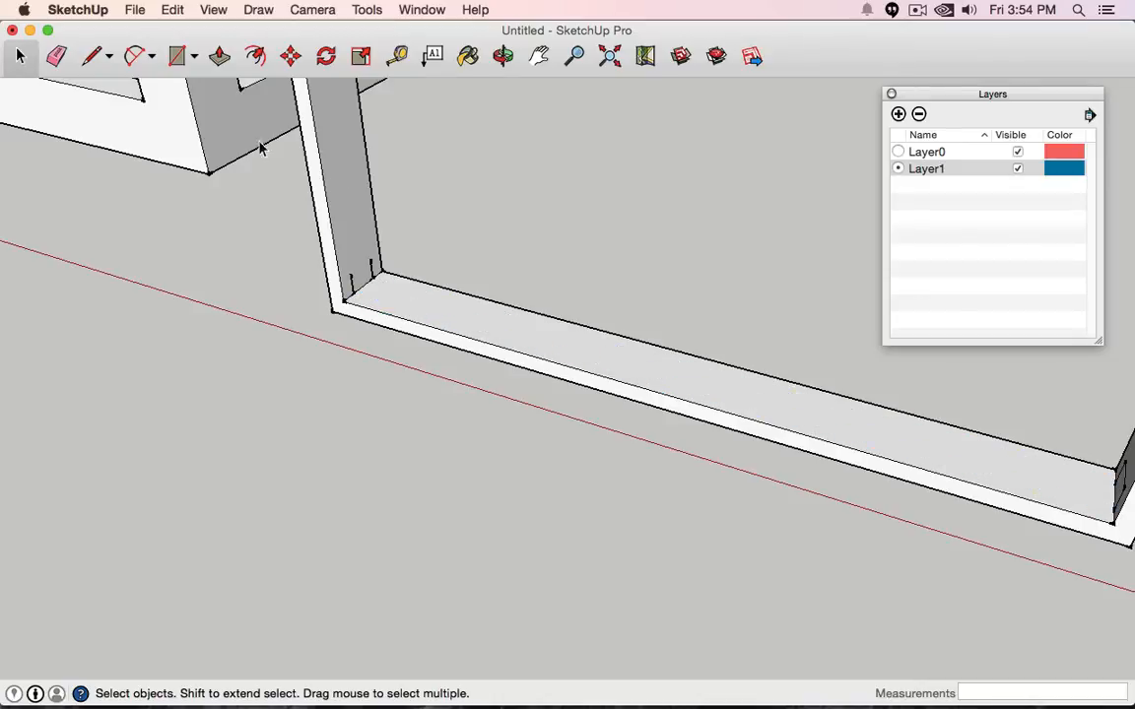
# - Draw two lines along the sill, each 7' 3/8" long, between the feet of the door-side and far jambs
pyautogui.click(90, 59)
pyautogui.click(375, 275)
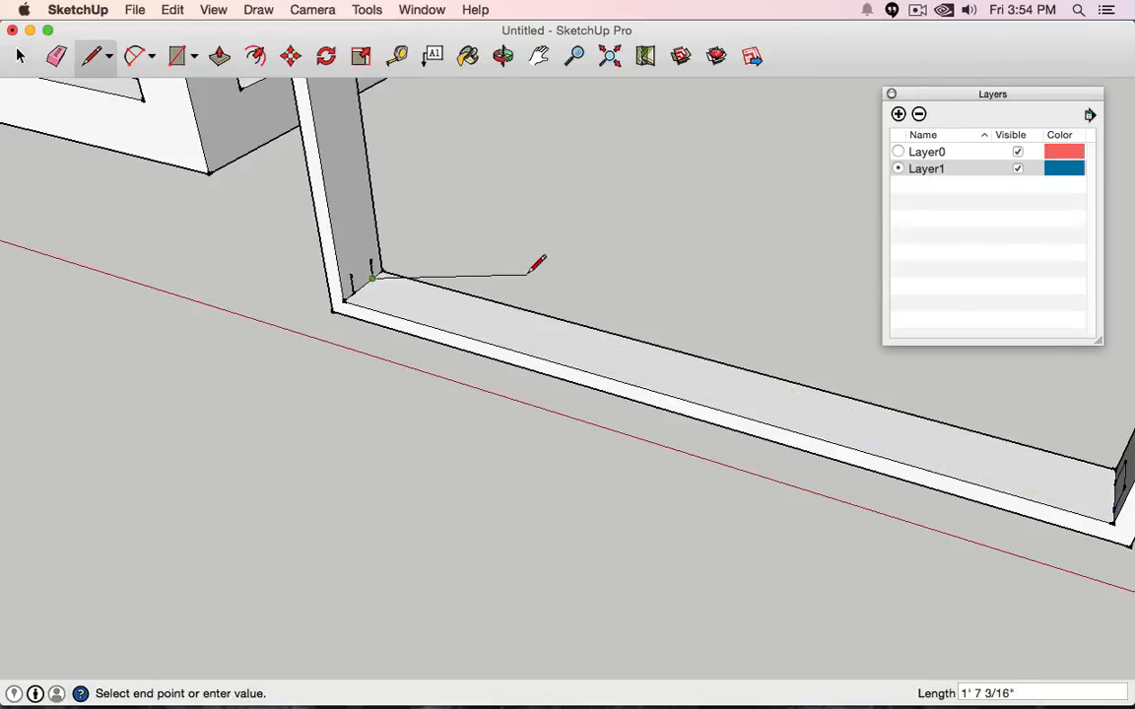
pyautogui.scroll(-3, 556, 254)
pyautogui.moveTo(556, 253)
pyautogui.mouseDown(button='middle')
pyautogui.moveTo(798, 289)
pyautogui.moveTo(859, 251)
pyautogui.mouseUp(button='middle')
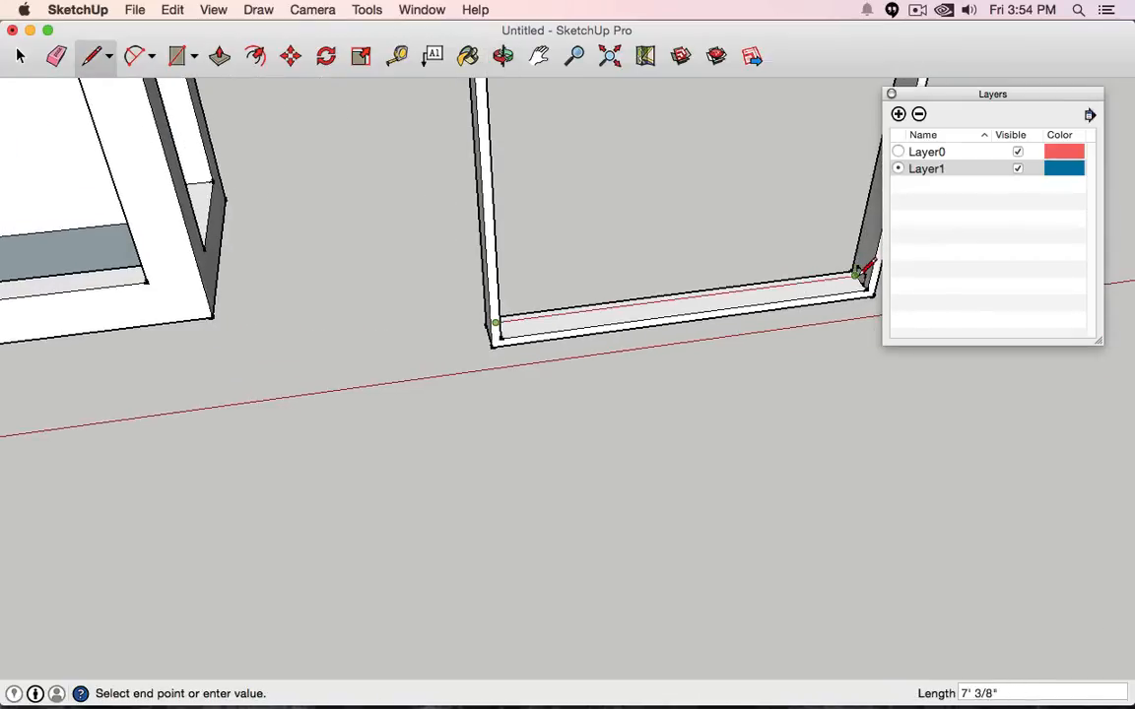
pyautogui.click(853, 265)
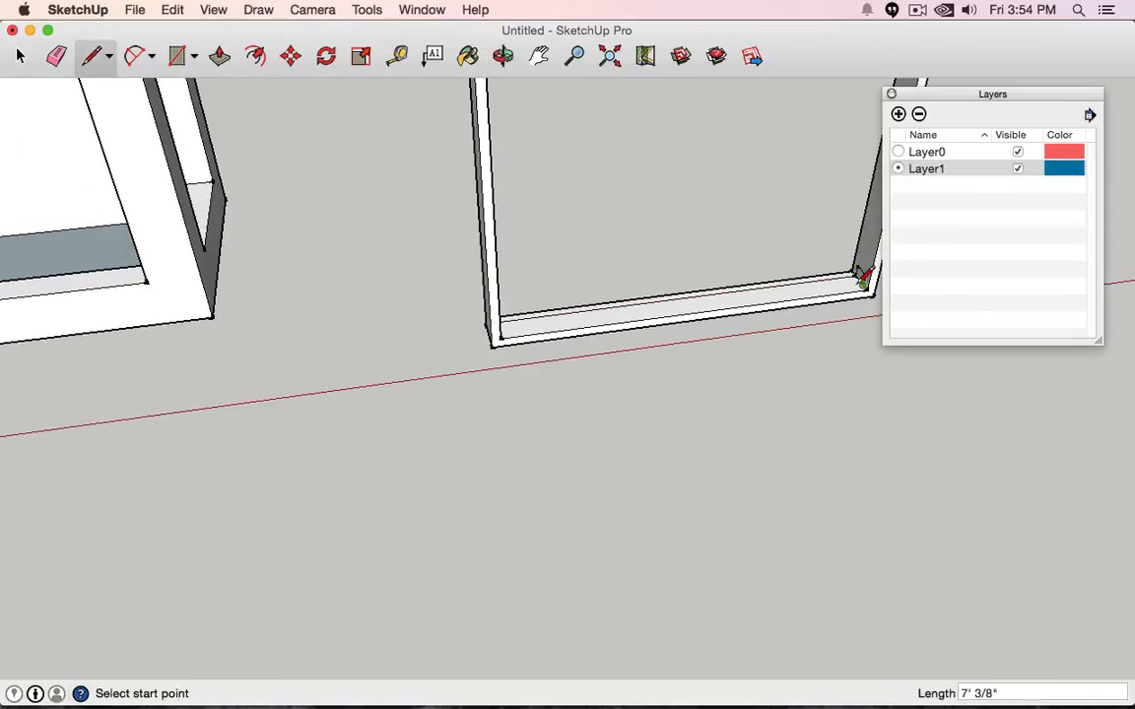
pyautogui.click(860, 277)
pyautogui.moveTo(775, 256); pyautogui.dragTo(484, 278, button='middle')
pyautogui.click(479, 286)
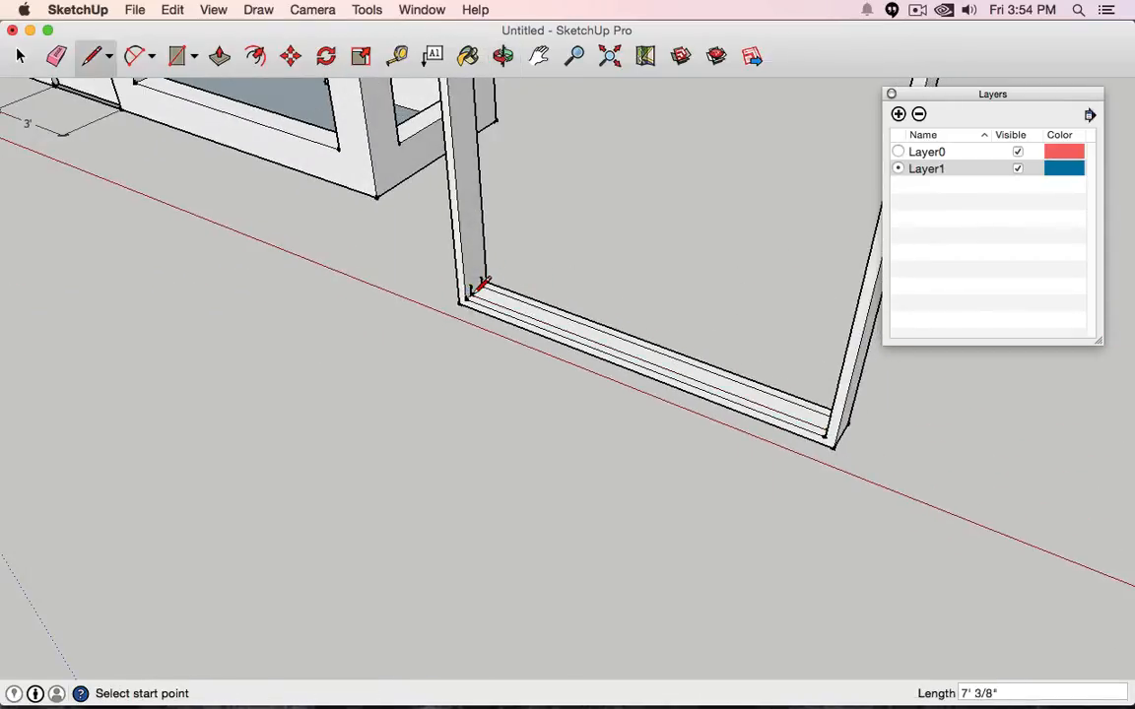
# - Delete the short upright lines on the door-side jamb and the small rectangle's edges at the foot of the far jamb
pyautogui.scroll(-3, 513, 244)
pyautogui.click(19, 57)
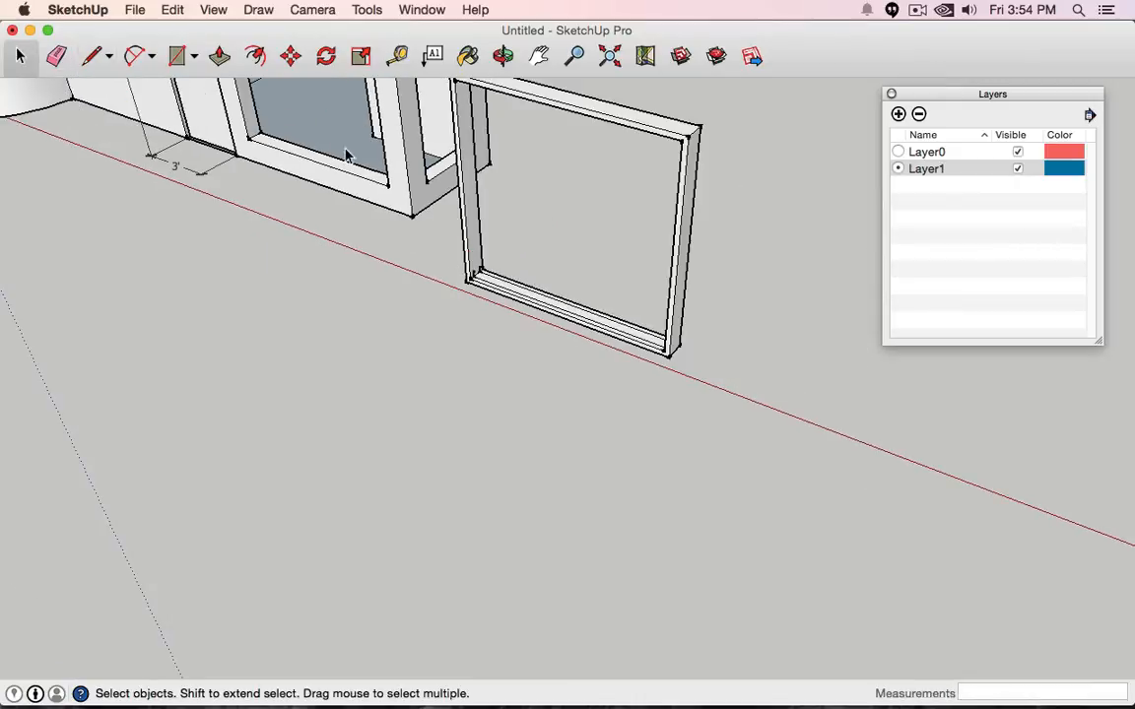
pyautogui.scroll(5, 466, 246)
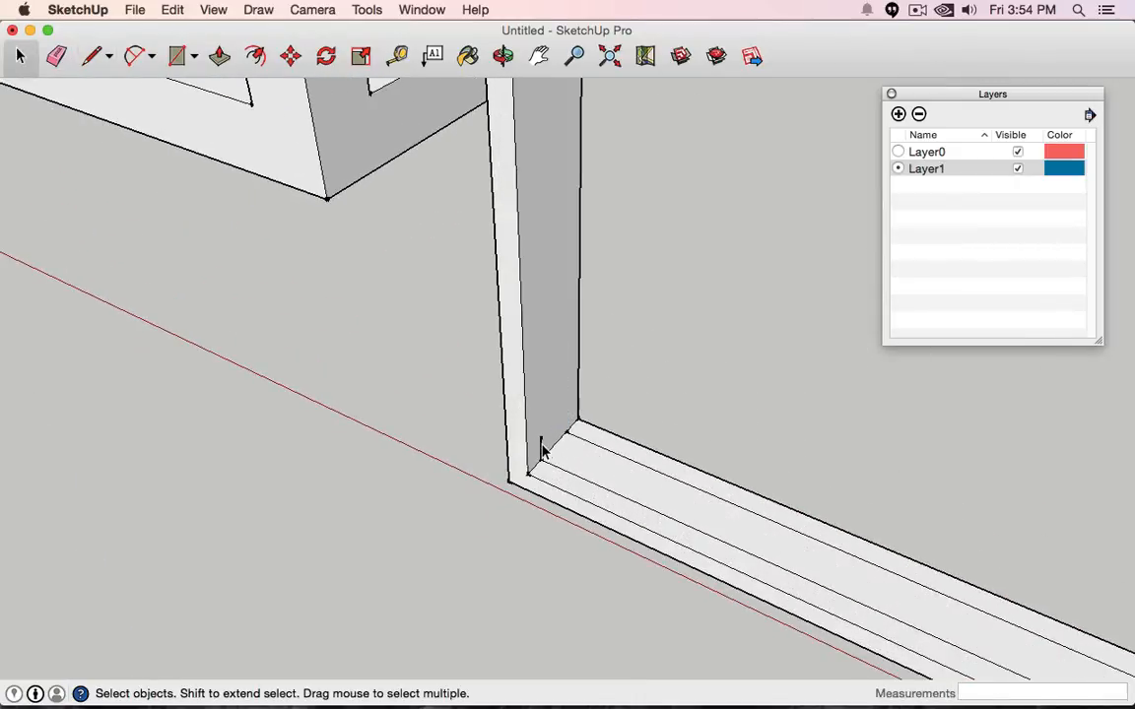
pyautogui.moveTo(557, 425); pyautogui.dragTo(904, 287, button='middle')
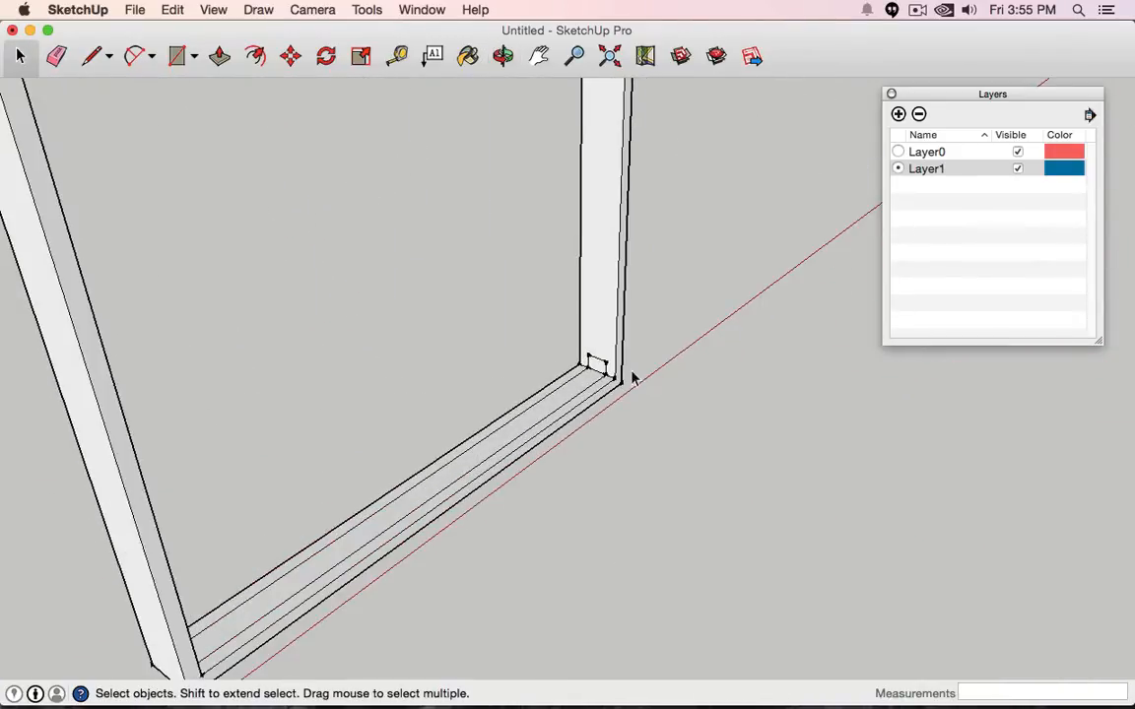
pyautogui.scroll(-3, 624, 373)
pyautogui.scroll(3, 624, 372)
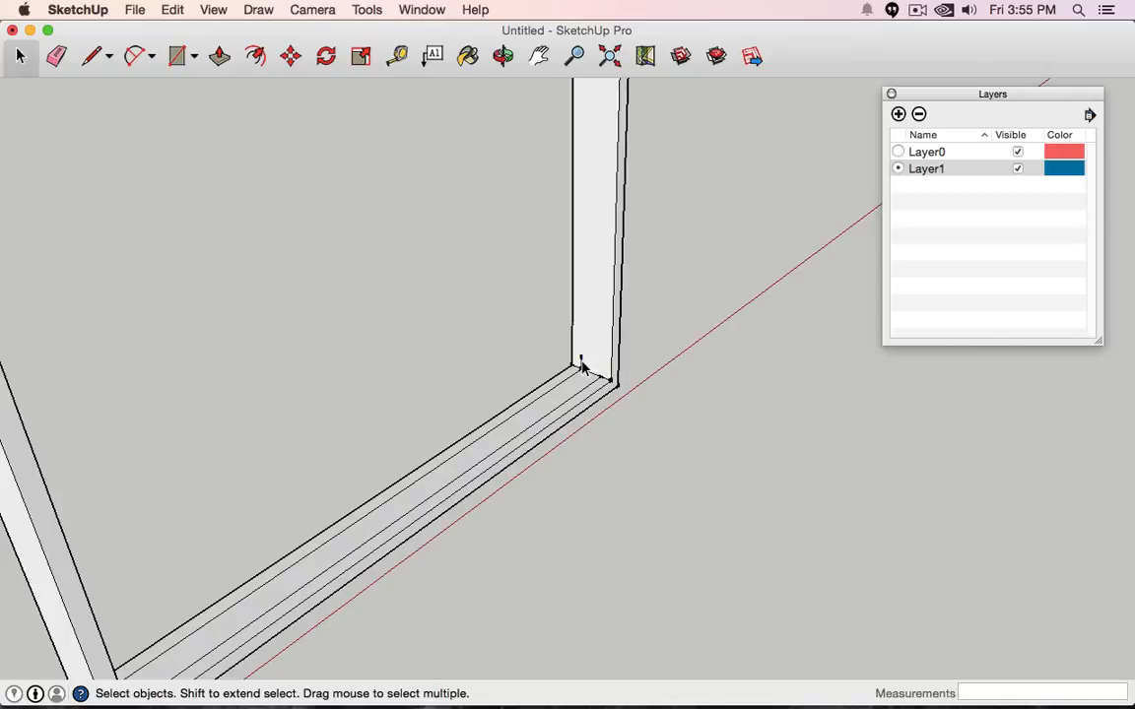
# - Draw a full-height upright line on the far jamb's inner face, starting from the end of the front sill line
pyautogui.click(93, 57)
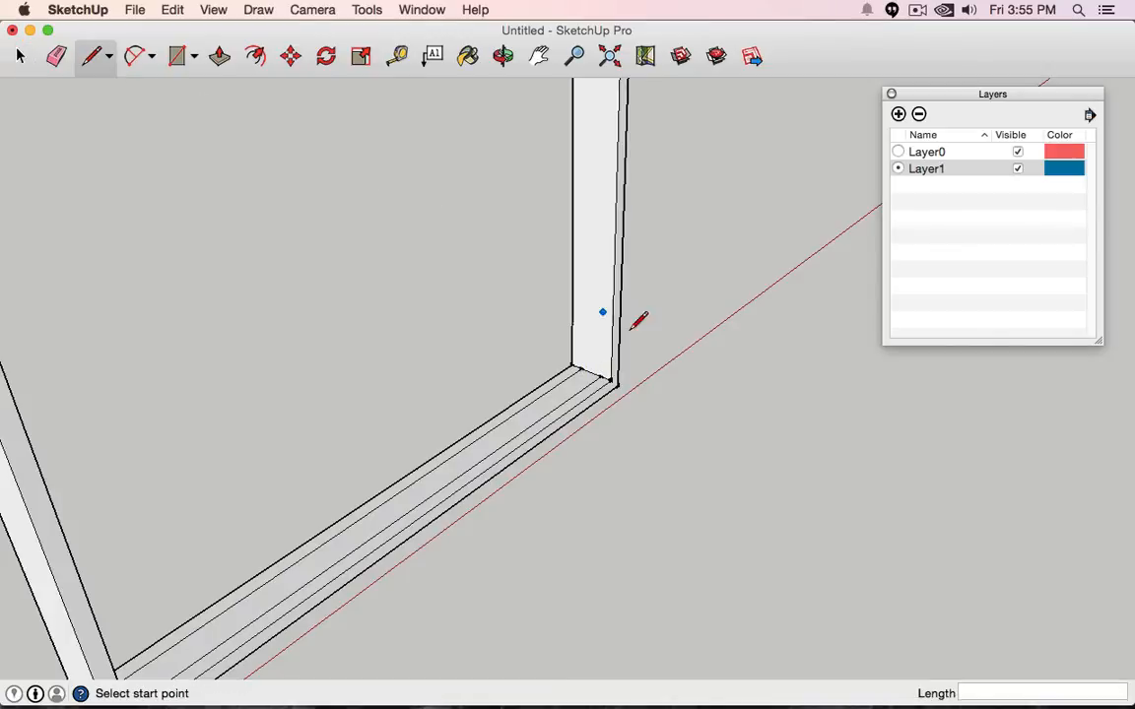
pyautogui.click(581, 368)
pyautogui.scroll(-5, 602, 304)
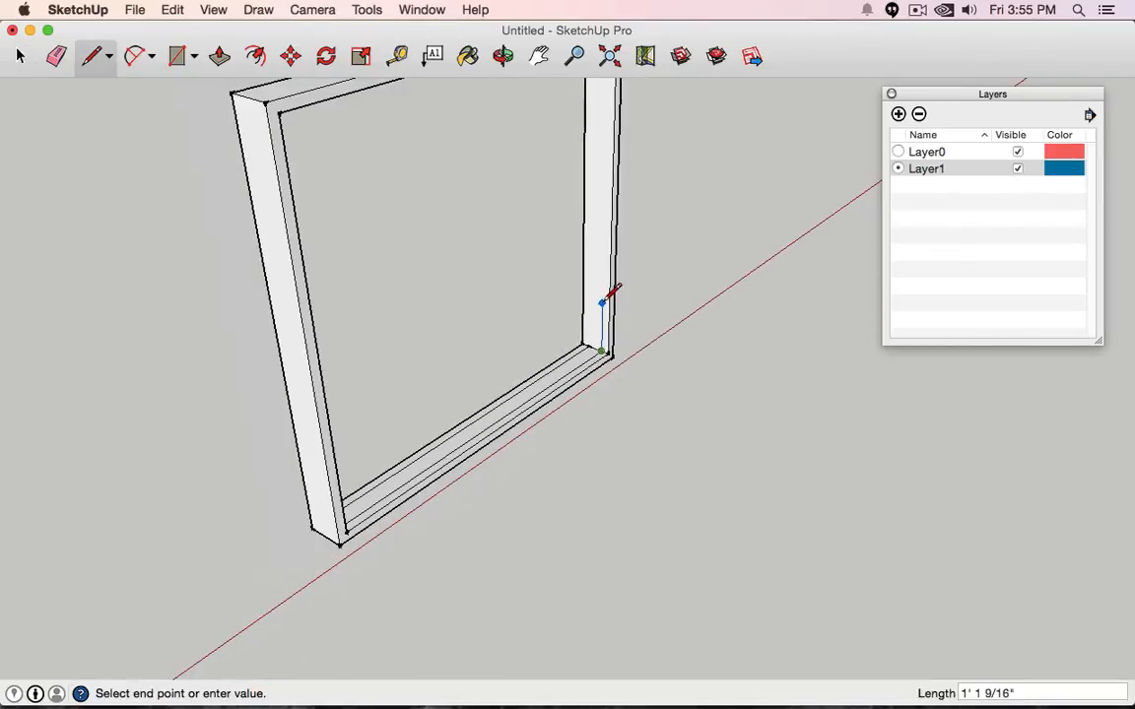
pyautogui.moveTo(602, 304); pyautogui.dragTo(674, 261, button='middle')
pyautogui.click(602, 279)
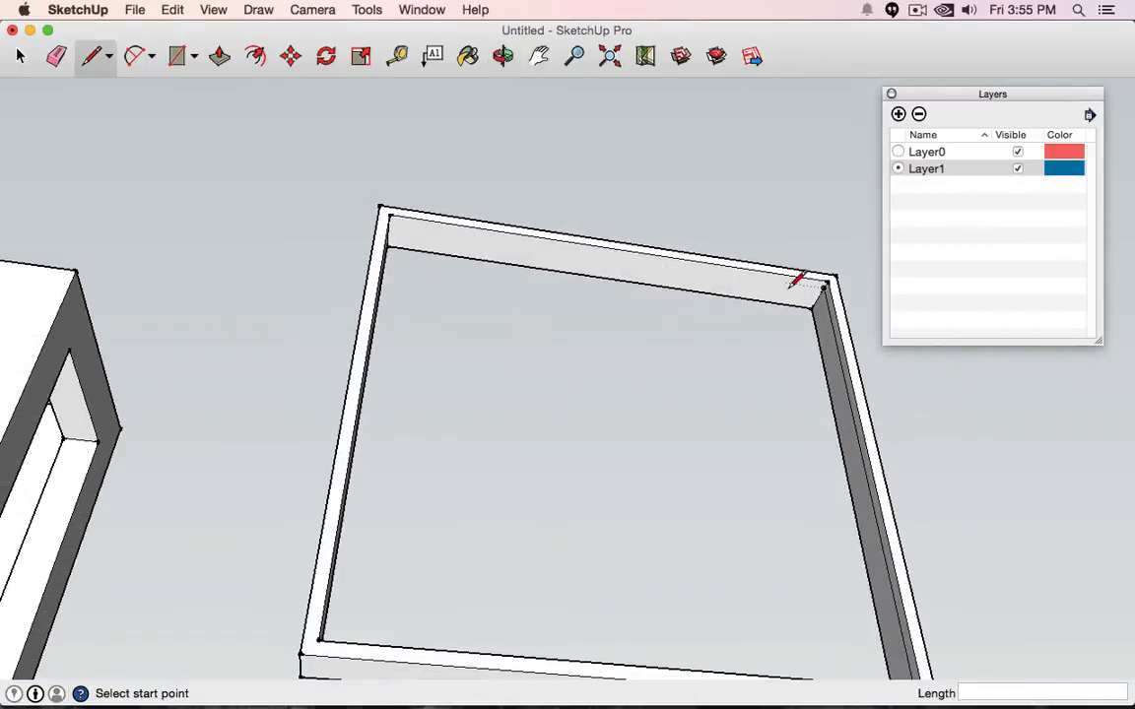
# - Continue the front outline 7' 3/8" along the head's underside and 6' 8" down the door-side jamb to the sill line
pyautogui.click(824, 285)
pyautogui.moveTo(463, 249); pyautogui.dragTo(359, 314, button='middle')
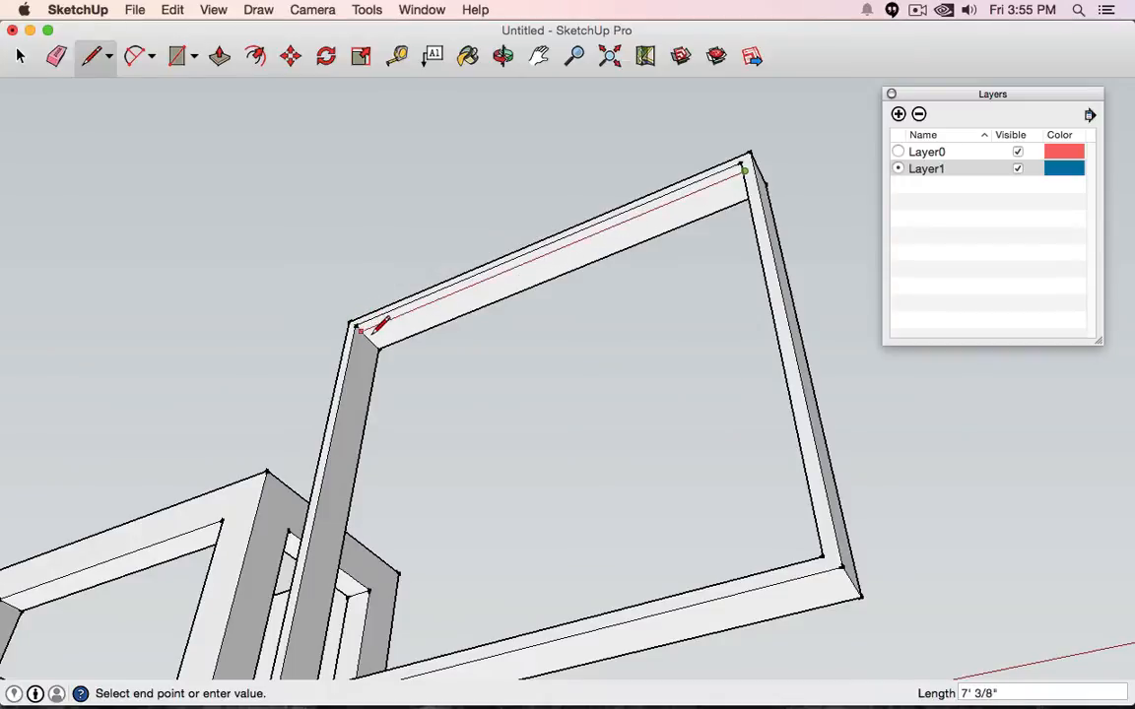
pyautogui.click(361, 330)
pyautogui.click(361, 330)
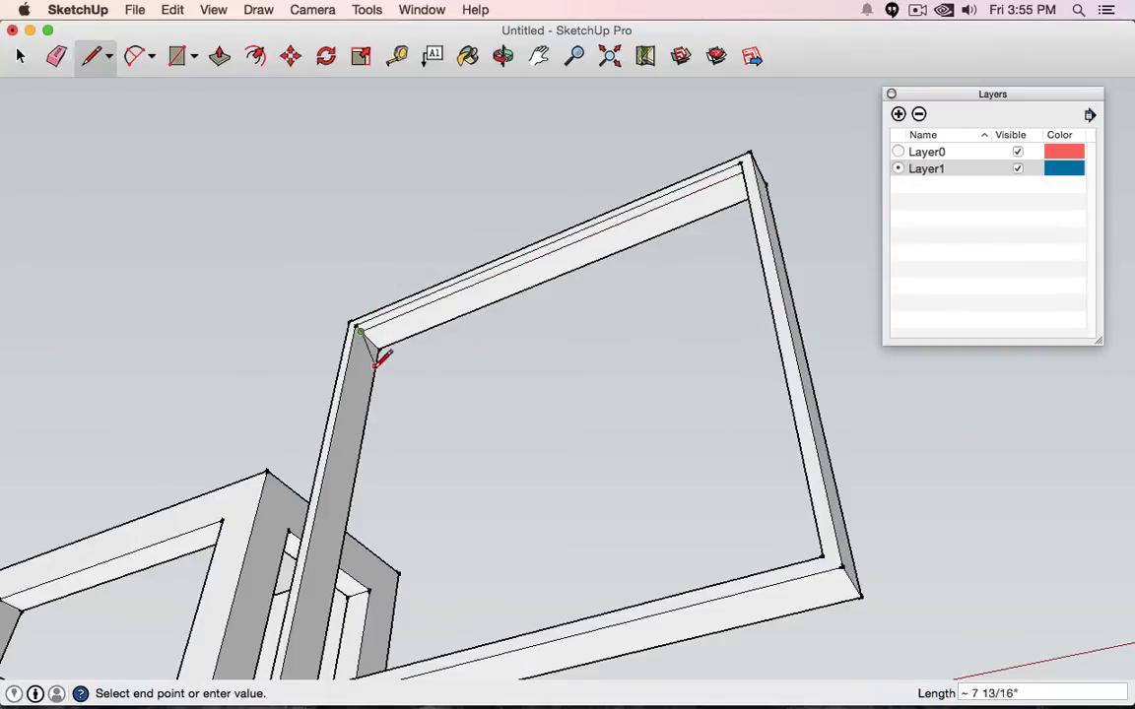
pyautogui.moveTo(380, 346); pyautogui.dragTo(422, 686, button='middle')
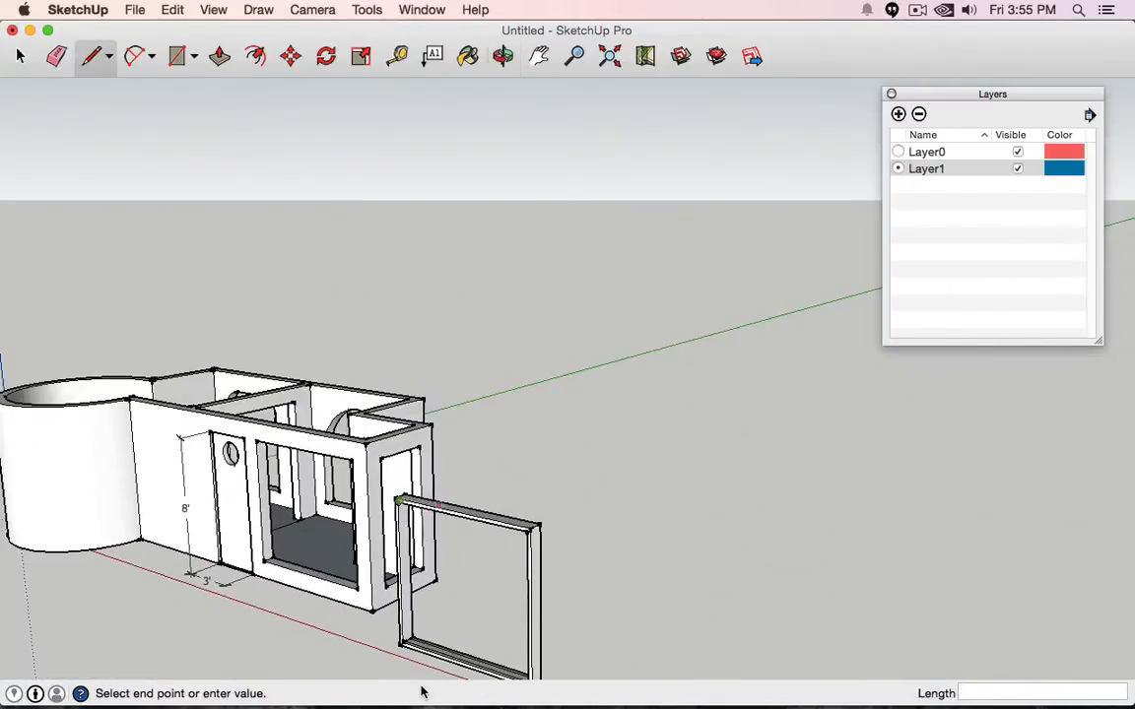
pyautogui.scroll(6, 418, 625)
pyautogui.click(375, 600)
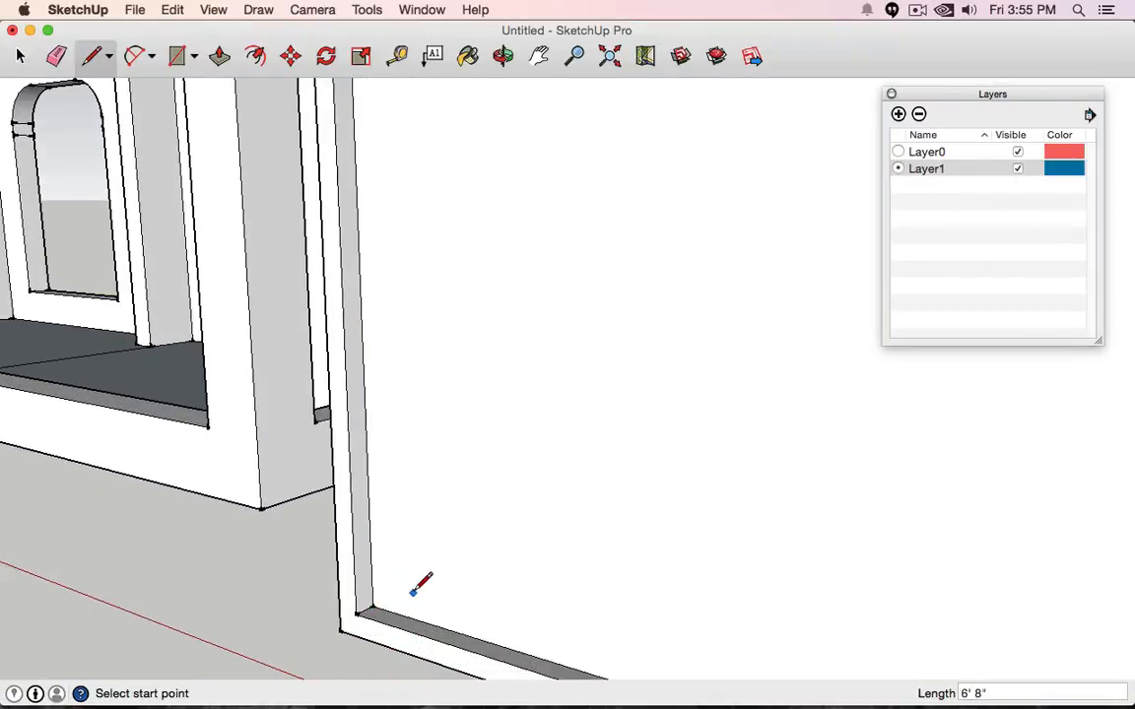
# - Draw a 6' 8" upright line on the door-side jamb's inner face from the end of the rear sill line to the head
pyautogui.scroll(-5, 532, 402)
pyautogui.moveTo(622, 385); pyautogui.dragTo(177, 443, button='middle')
pyautogui.scroll(8, 329, 400)
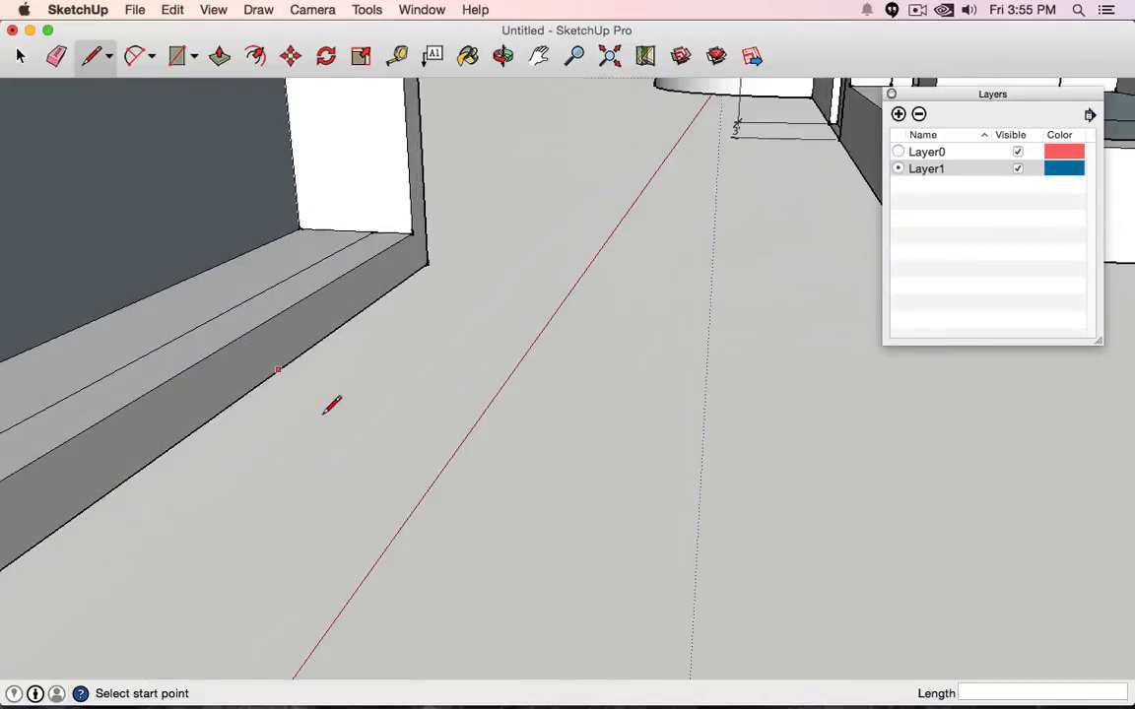
pyautogui.scroll(-2, 380, 311)
pyautogui.click(395, 266)
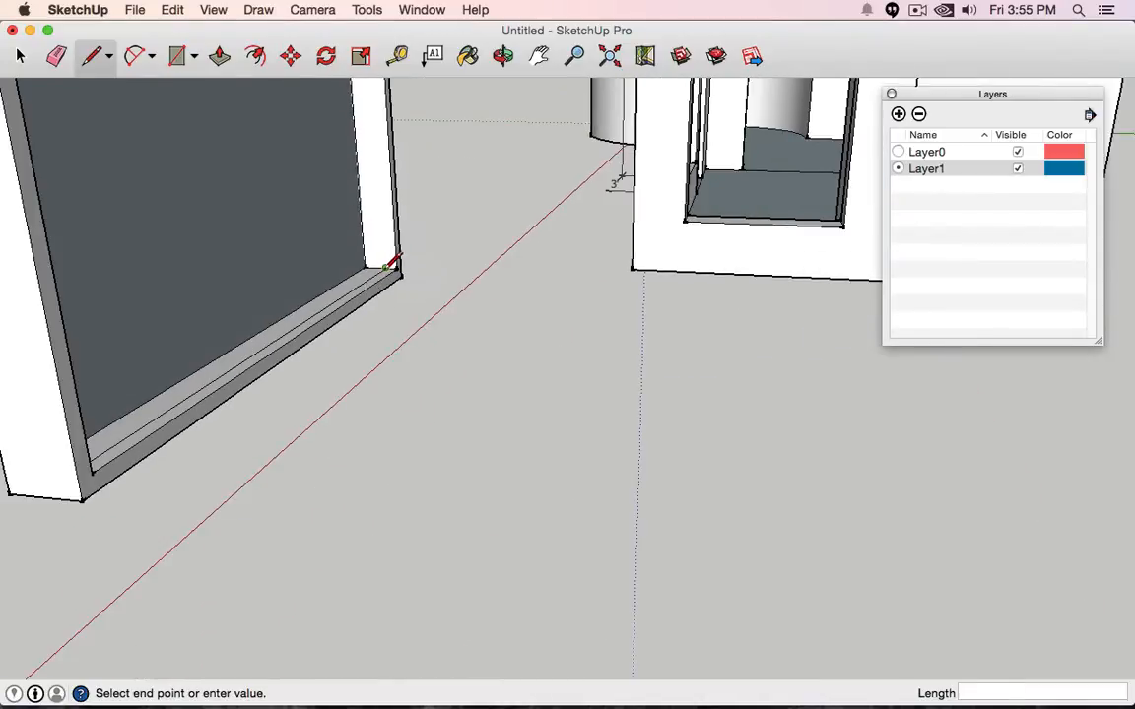
pyautogui.moveTo(425, 245); pyautogui.dragTo(567, 298, button='middle')
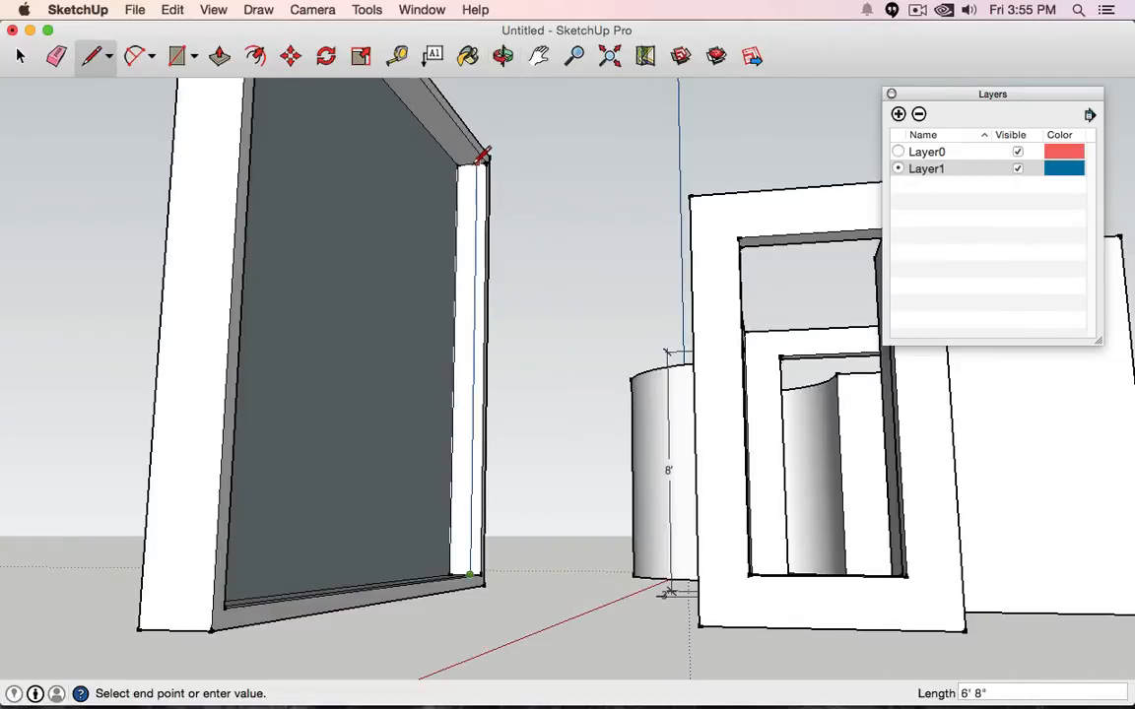
pyautogui.click(481, 157)
# - Draw the rear line along the head's underside, 7' 3/8" from the door-side jamb to the far jamb
pyautogui.scroll(-3, 493, 183)
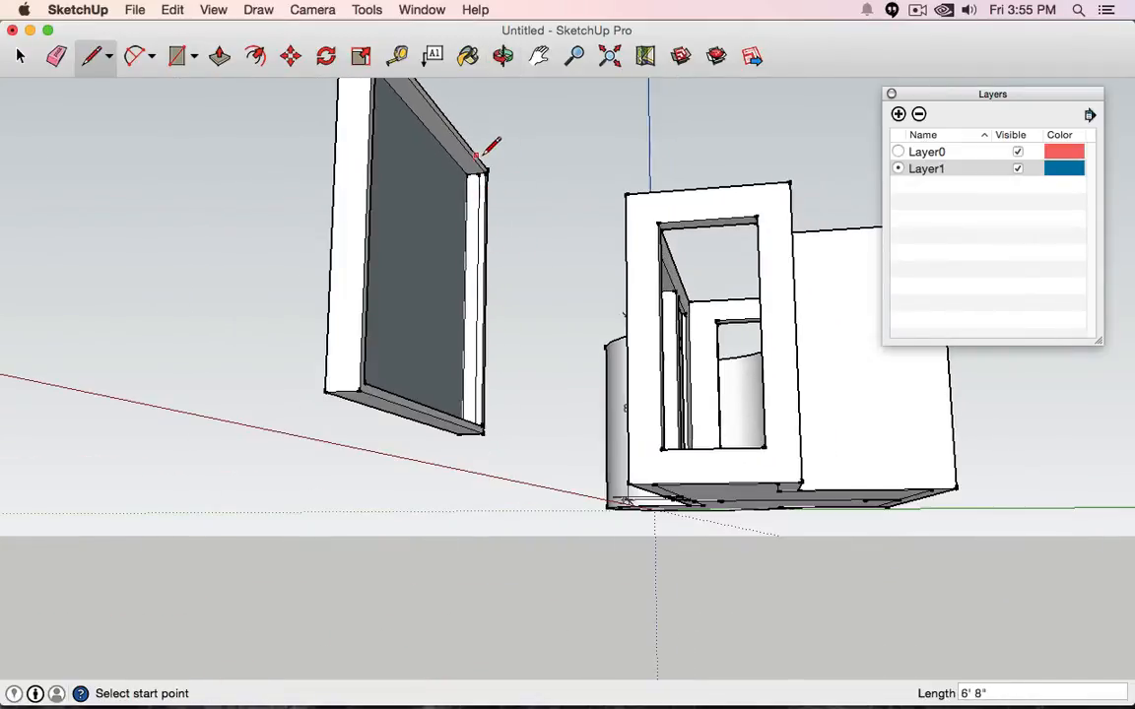
pyautogui.click(480, 173)
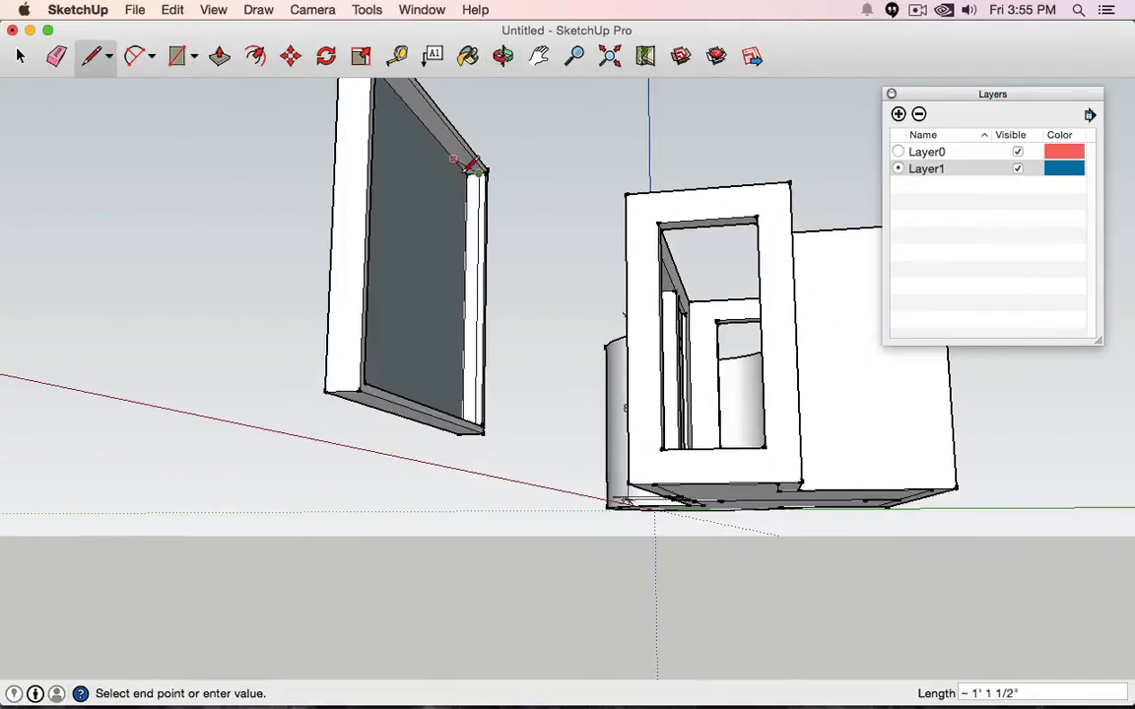
pyautogui.moveTo(571, 252); pyautogui.dragTo(382, 289, button='middle')
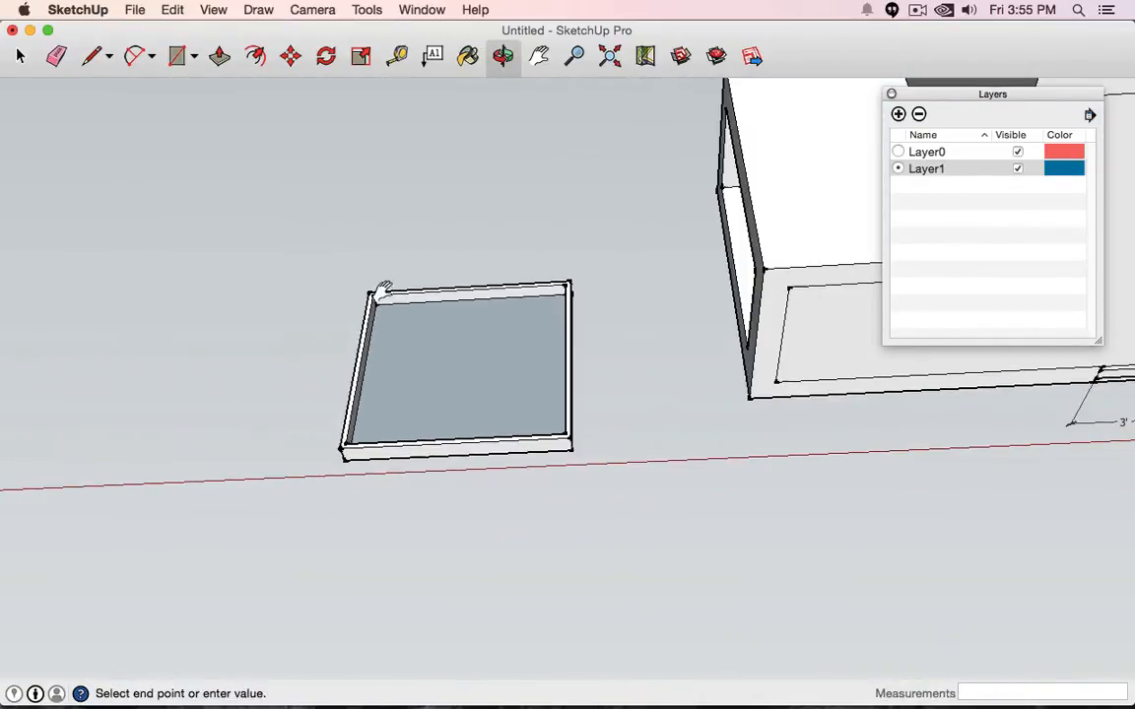
pyautogui.scroll(-3, 394, 286)
pyautogui.scroll(6, 395, 285)
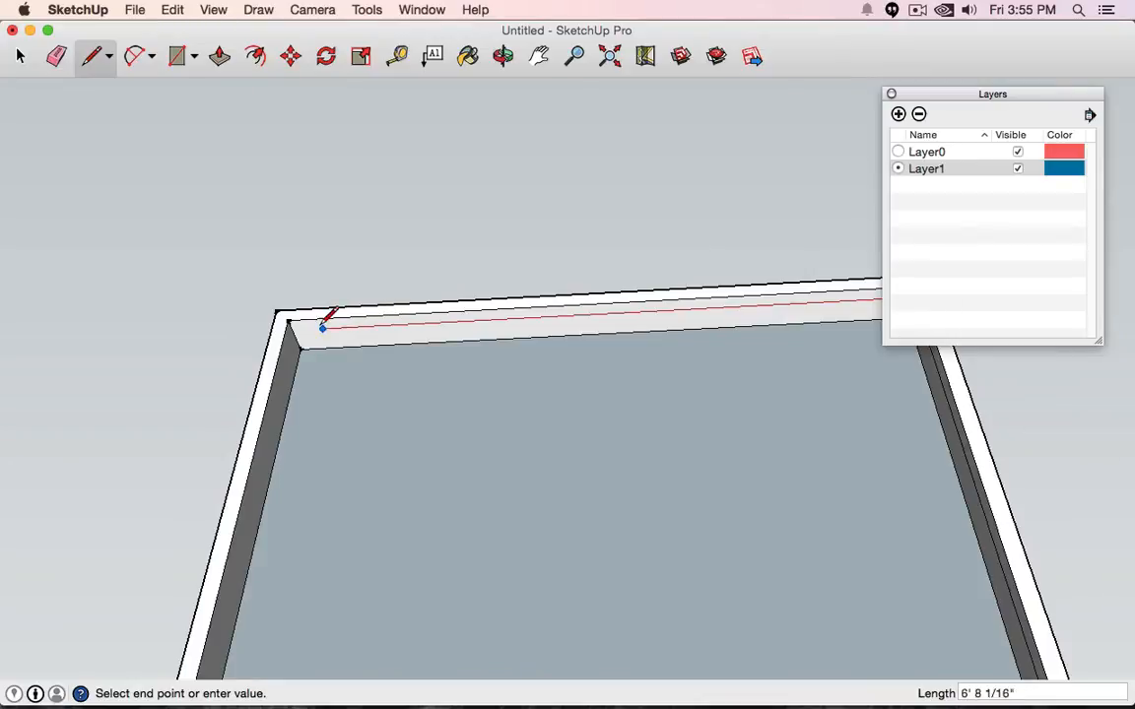
pyautogui.click(295, 321)
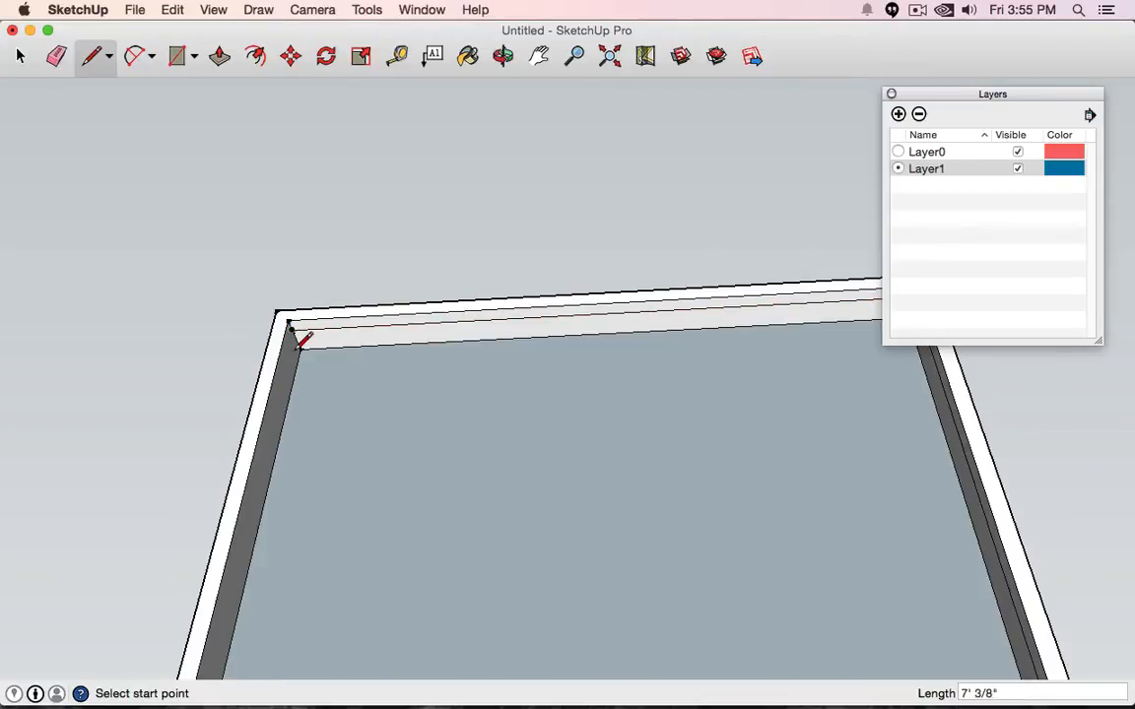
# - Close the rear outline with a 6' 8" line down the far jamb's inner face to the rear sill line
pyautogui.click(292, 325)
pyautogui.scroll(-3, 294, 344)
pyautogui.moveTo(296, 372); pyautogui.dragTo(443, 418, button='middle')
pyautogui.scroll(5, 430, 360)
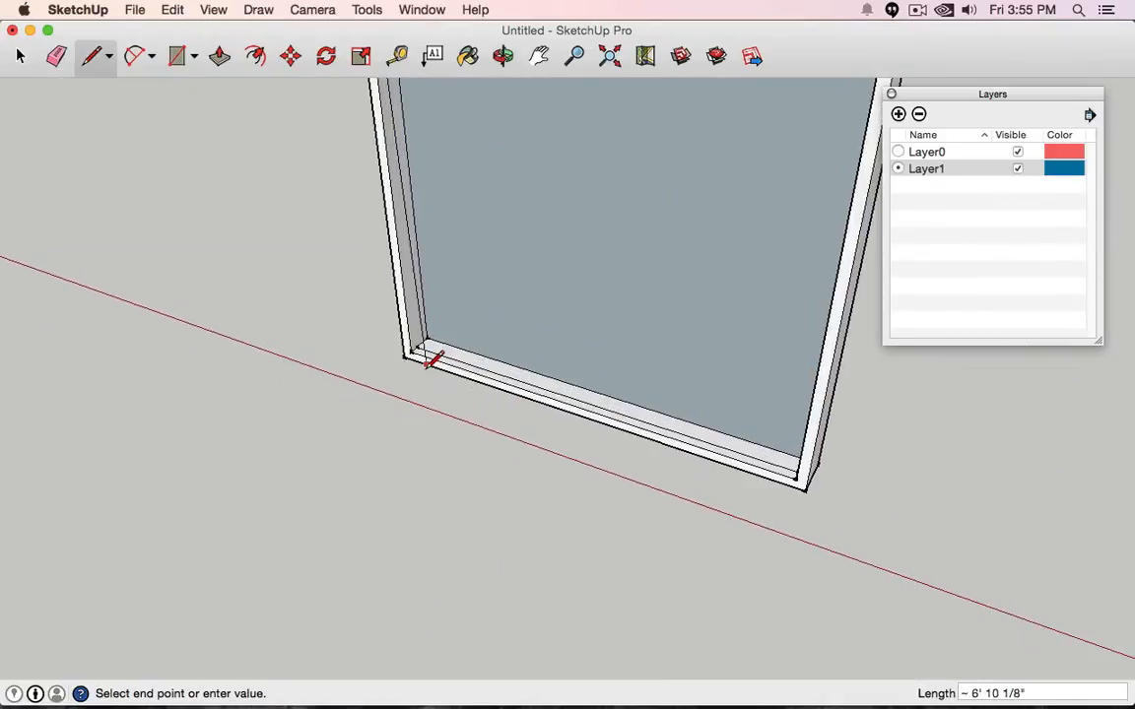
pyautogui.click(427, 350)
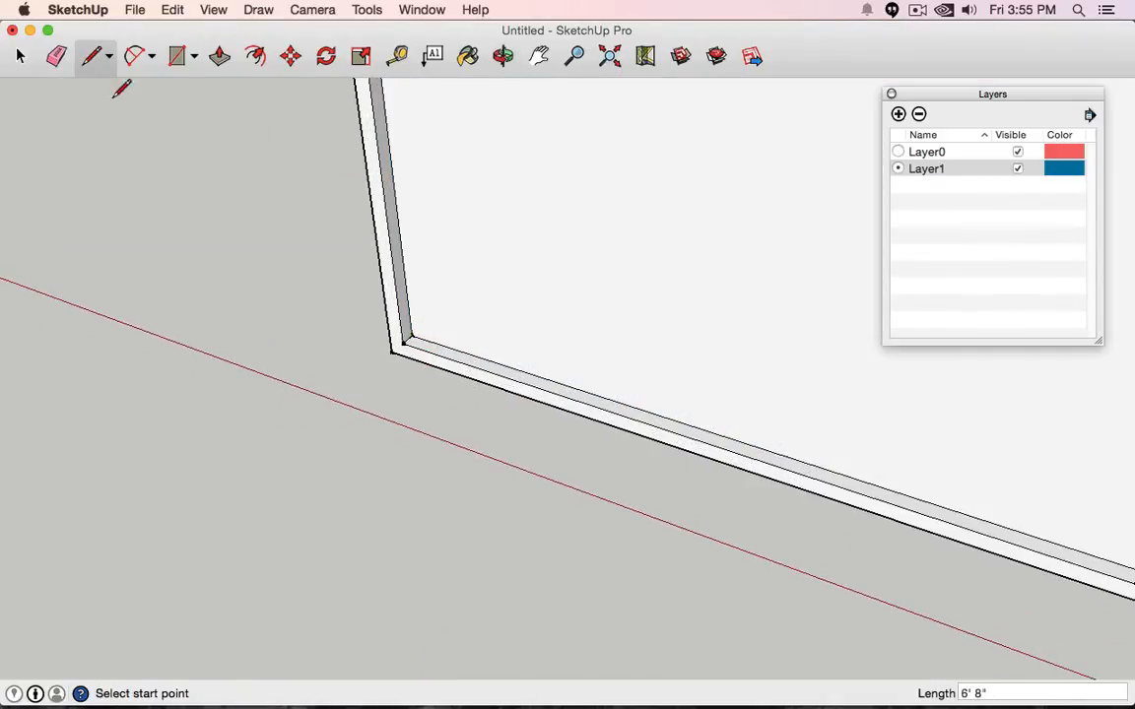
# - Delete the face that fills the window opening on the rear outline
pyautogui.click(19, 57)
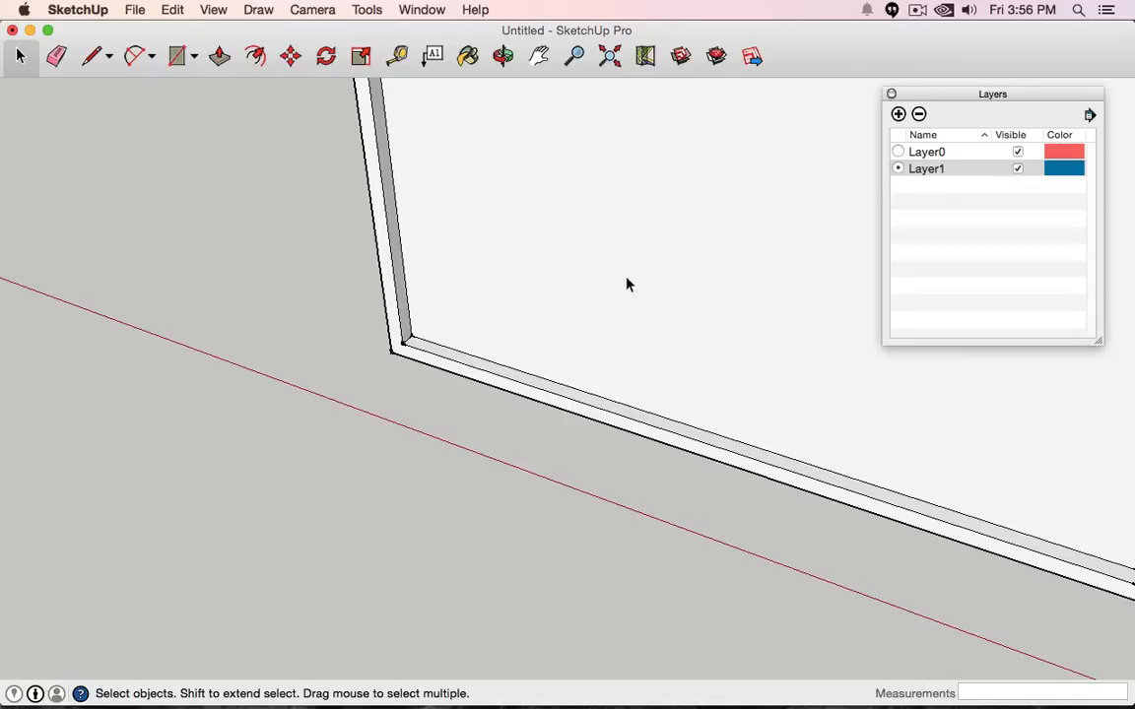
pyautogui.moveTo(628, 284); pyautogui.dragTo(749, 286, button='middle')
pyautogui.scroll(-1, 750, 286)
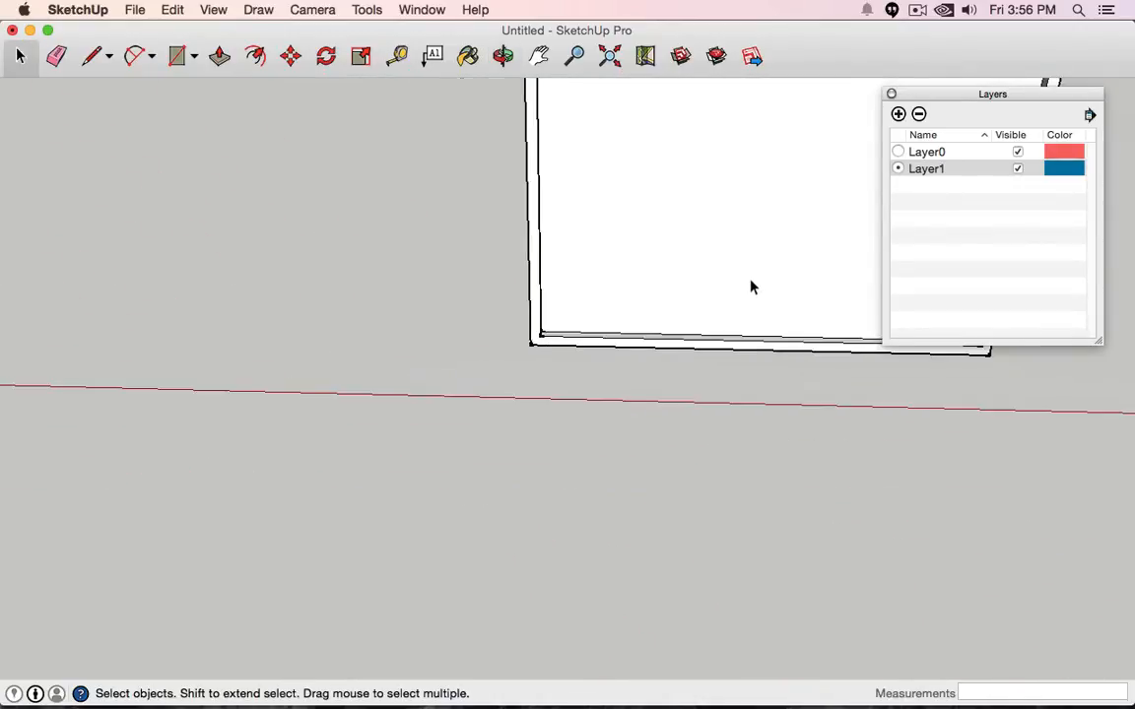
pyautogui.scroll(-1, 750, 286)
pyautogui.moveTo(775, 221); pyautogui.dragTo(705, 220, button='middle')
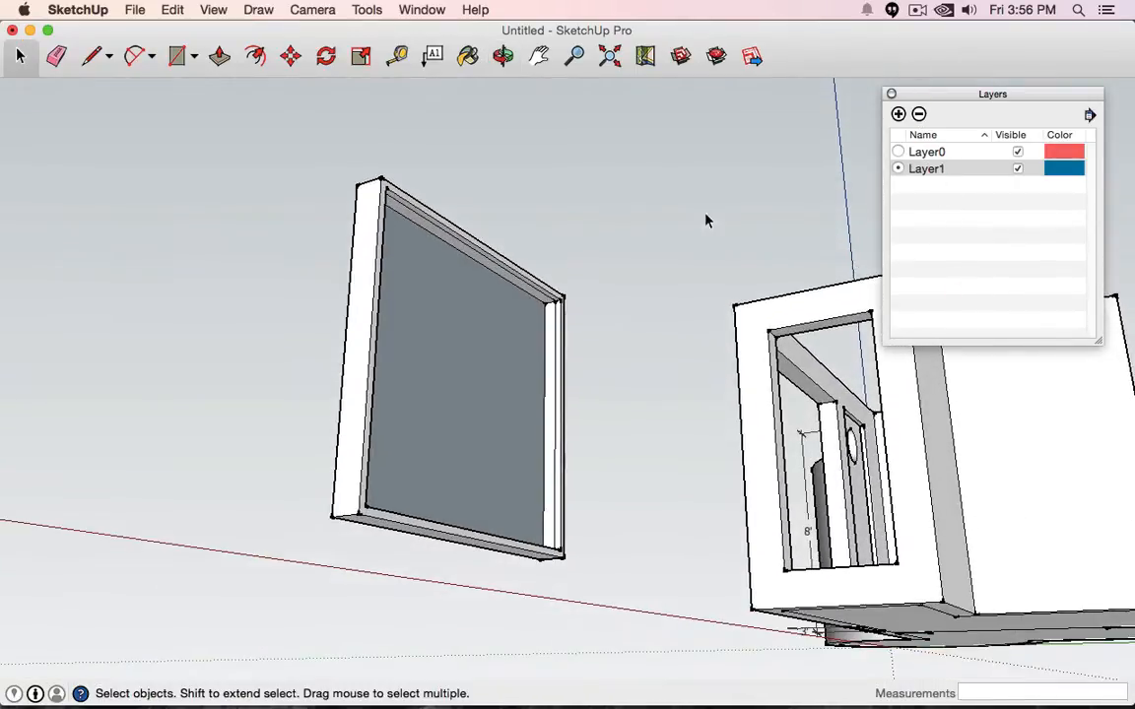
# - Delete the strip faces between the two outlines on the door-side jamb and along the head
pyautogui.scroll(-3, 582, 322)
pyautogui.scroll(10, 562, 305)
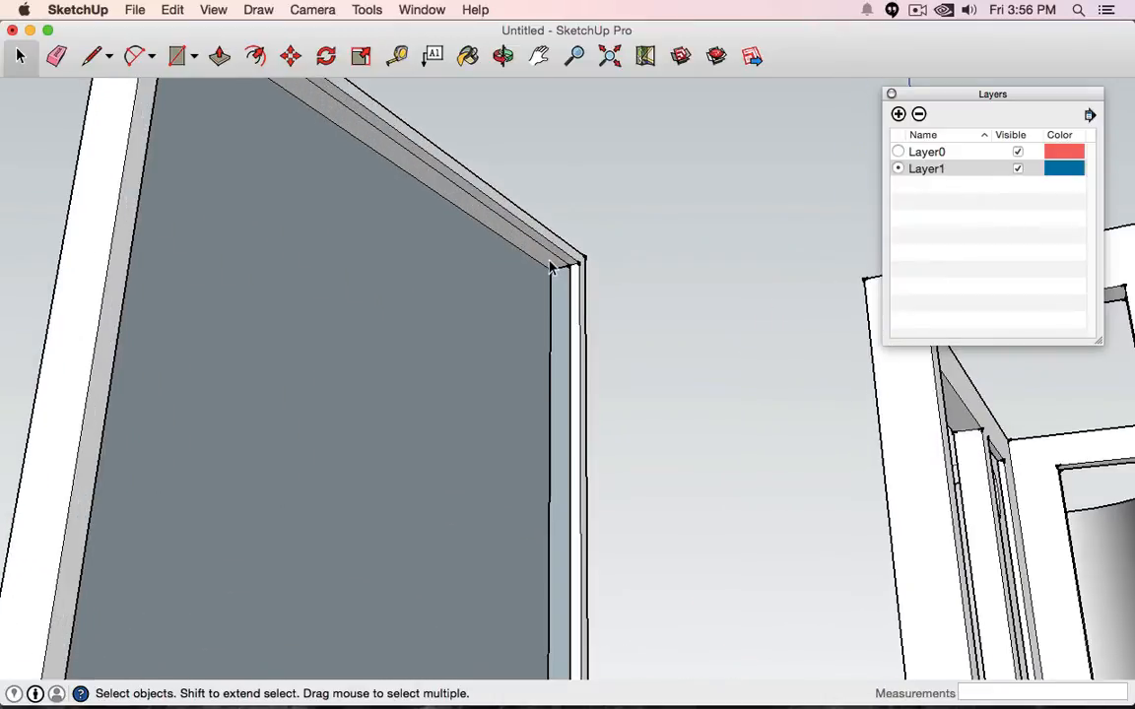
pyautogui.scroll(-5, 554, 296)
pyautogui.scroll(6, 590, 315)
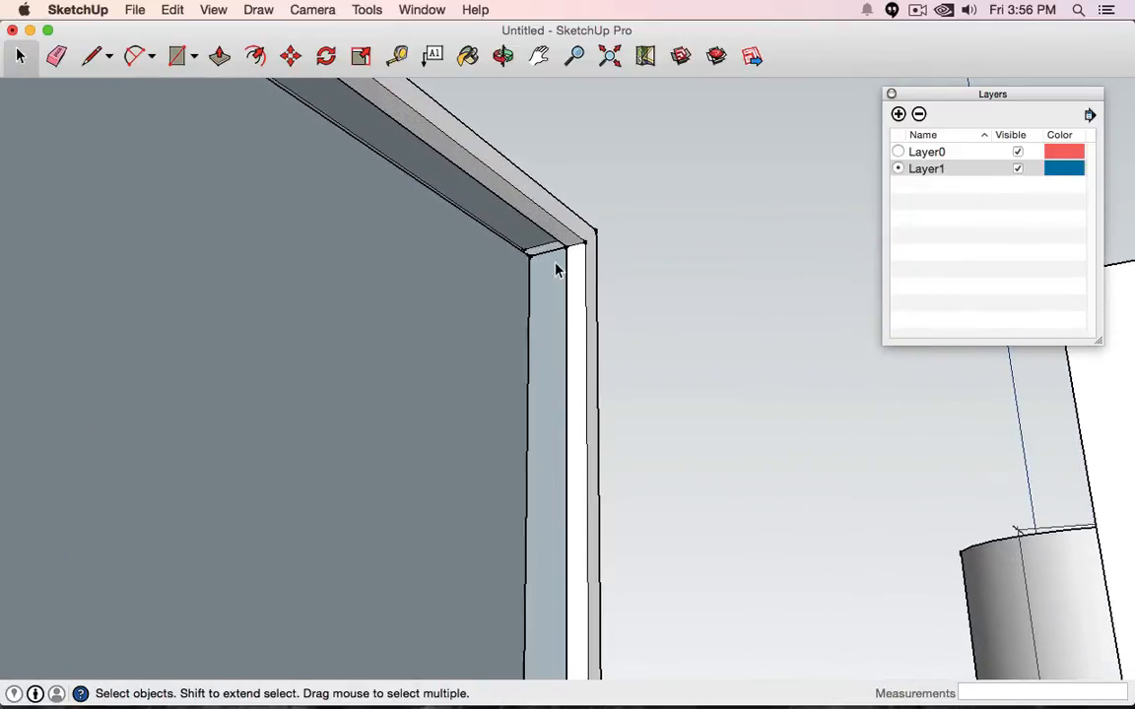
# - Delete the far jamb's strip face and the short edges joining the two outlines at the head's corners
pyautogui.moveTo(632, 293); pyautogui.dragTo(572, 201, button='middle')
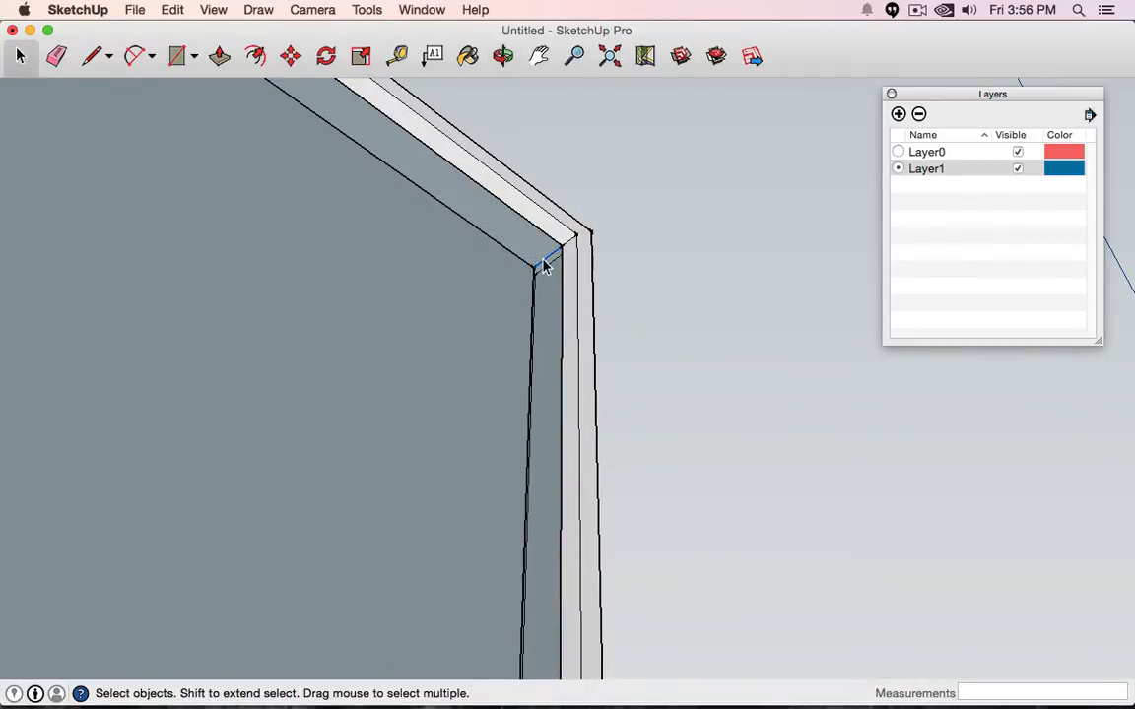
pyautogui.scroll(-5, 544, 266)
pyautogui.moveTo(630, 302); pyautogui.dragTo(345, 358, button='middle')
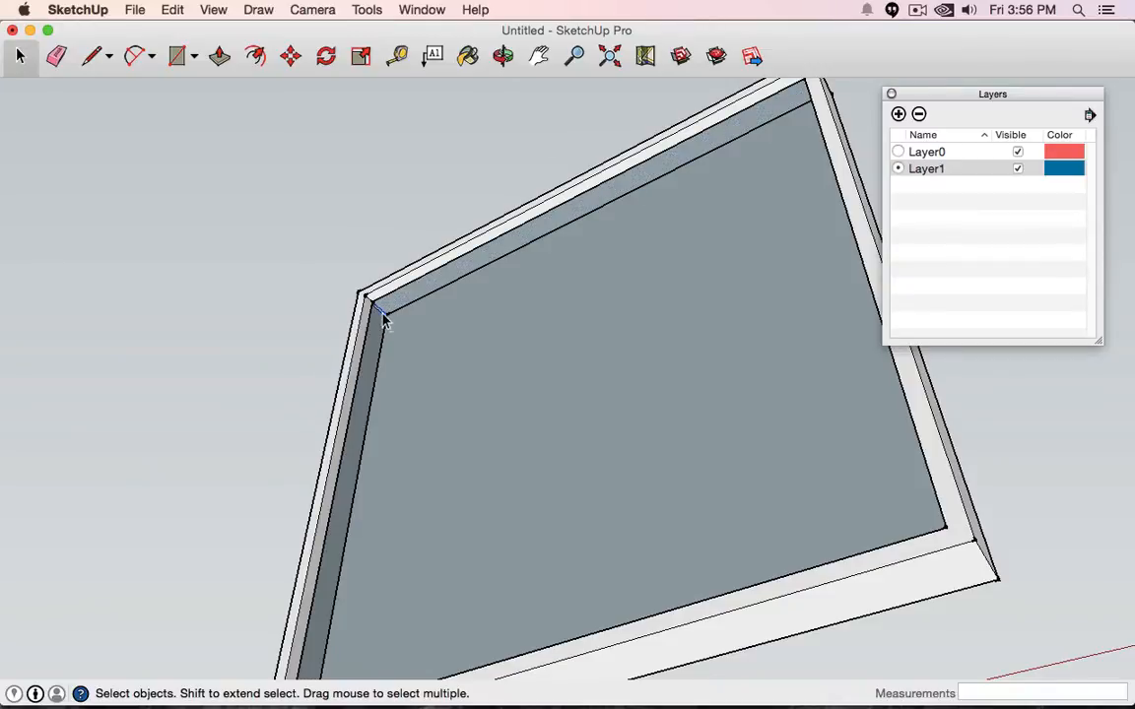
# - Delete the strip face between the two outlines along the sill of the window opening
pyautogui.scroll(-5, 384, 321)
pyautogui.moveTo(399, 337); pyautogui.dragTo(385, 309, button='middle')
pyautogui.scroll(8, 367, 329)
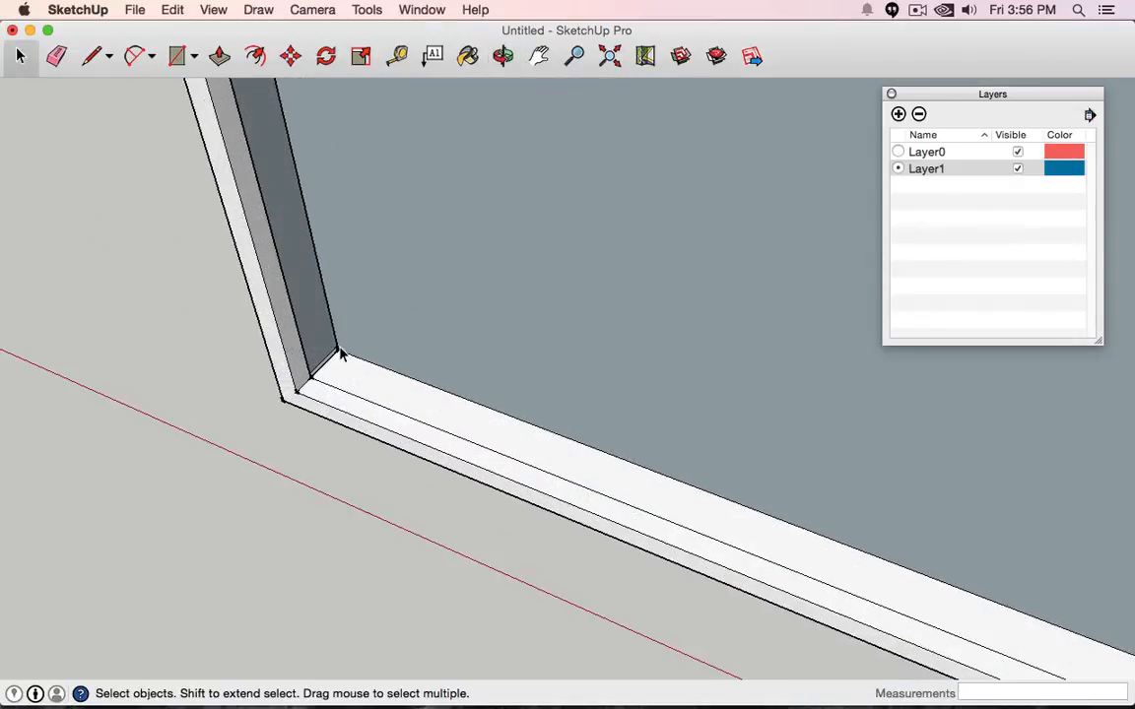
pyautogui.click(341, 382)
pyautogui.press('Delete')
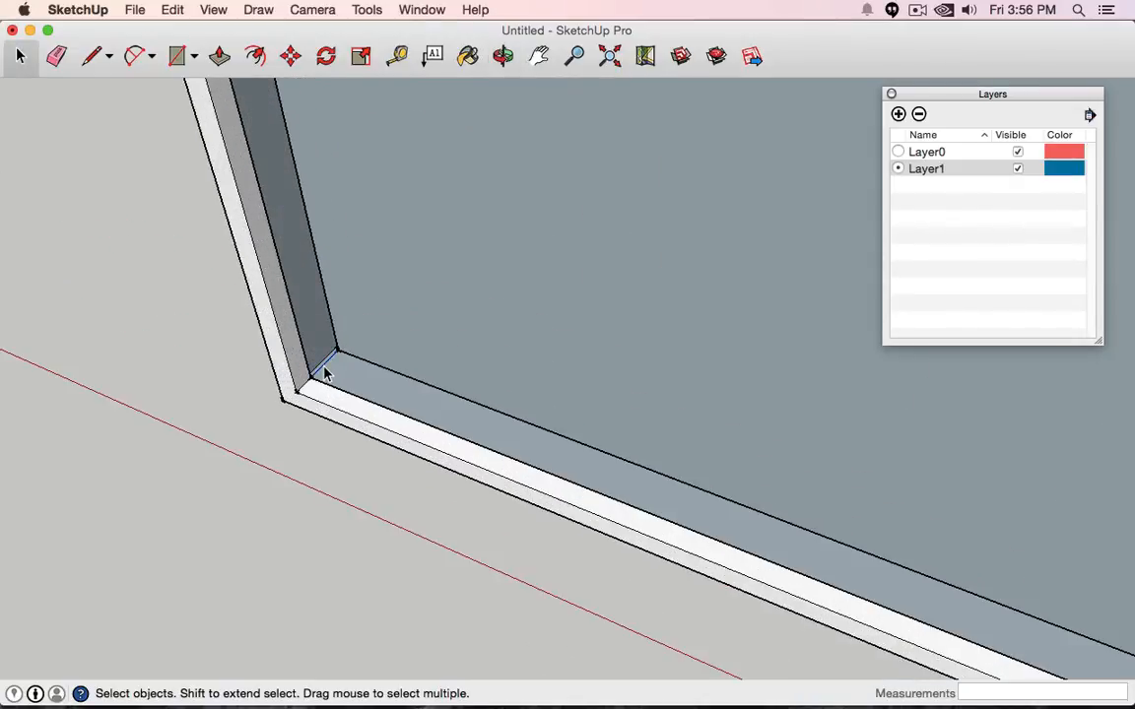
# - Delete the short edges joining the two outlines at the sill's corners
pyautogui.scroll(-5, 340, 376)
pyautogui.moveTo(460, 392); pyautogui.dragTo(608, 430, button='middle')
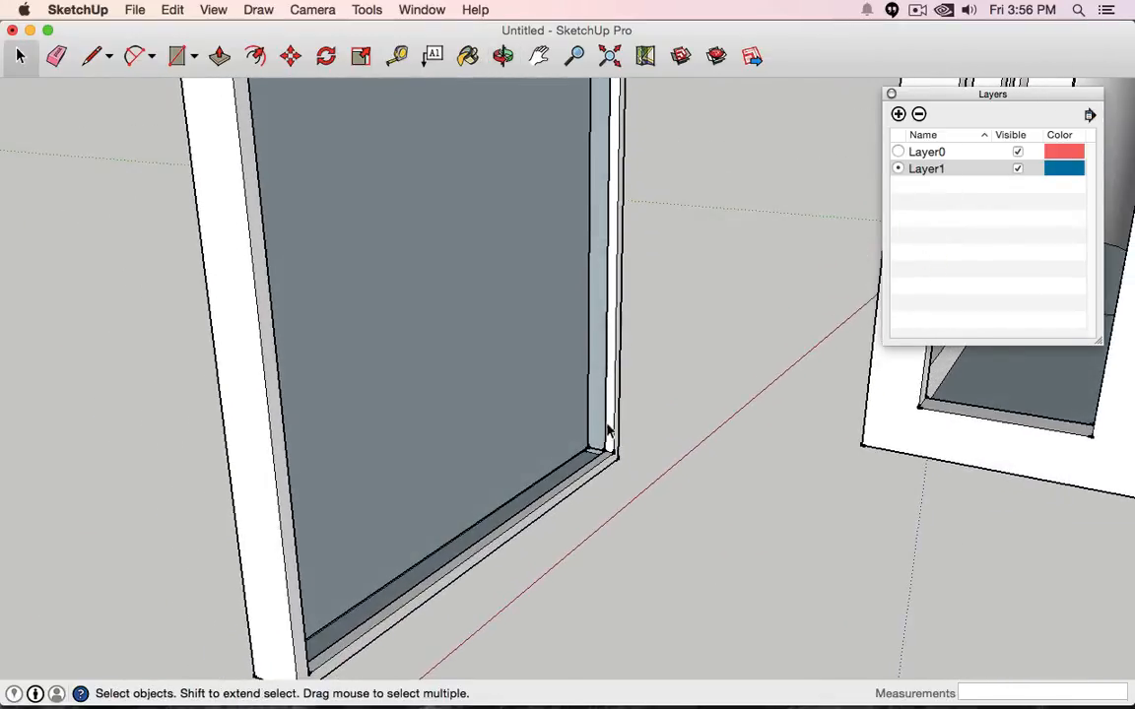
pyautogui.scroll(-3, 608, 431)
pyautogui.scroll(6, 600, 456)
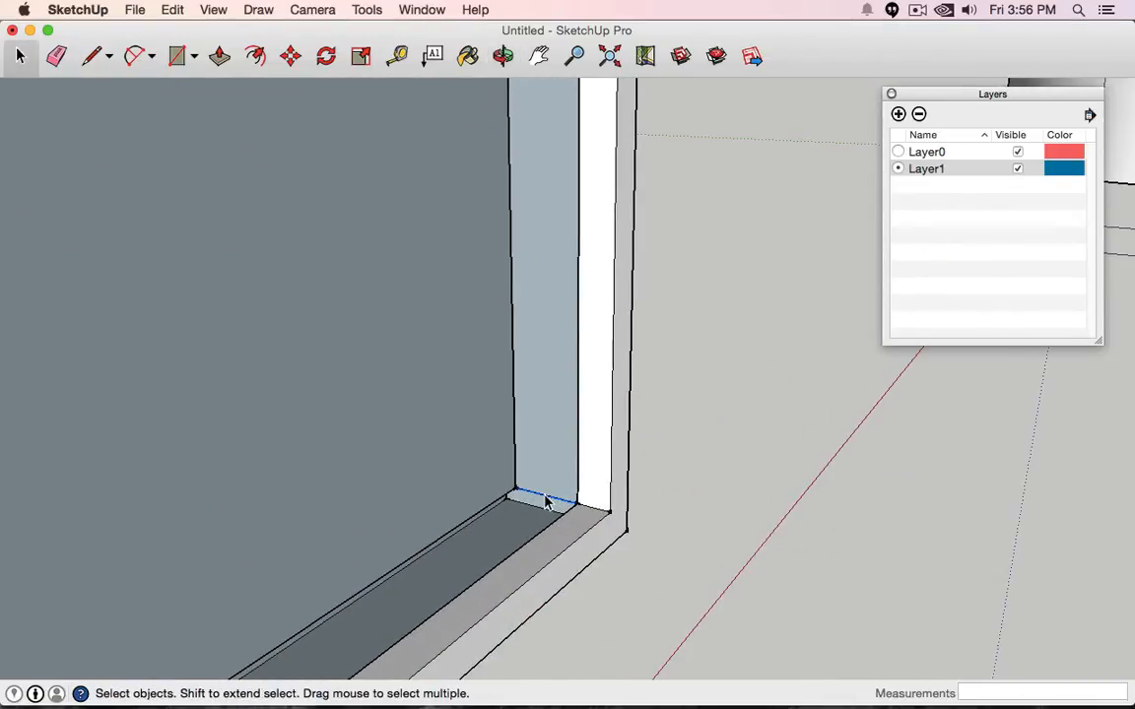
pyautogui.scroll(3, 621, 422)
pyautogui.scroll(-10, 622, 424)
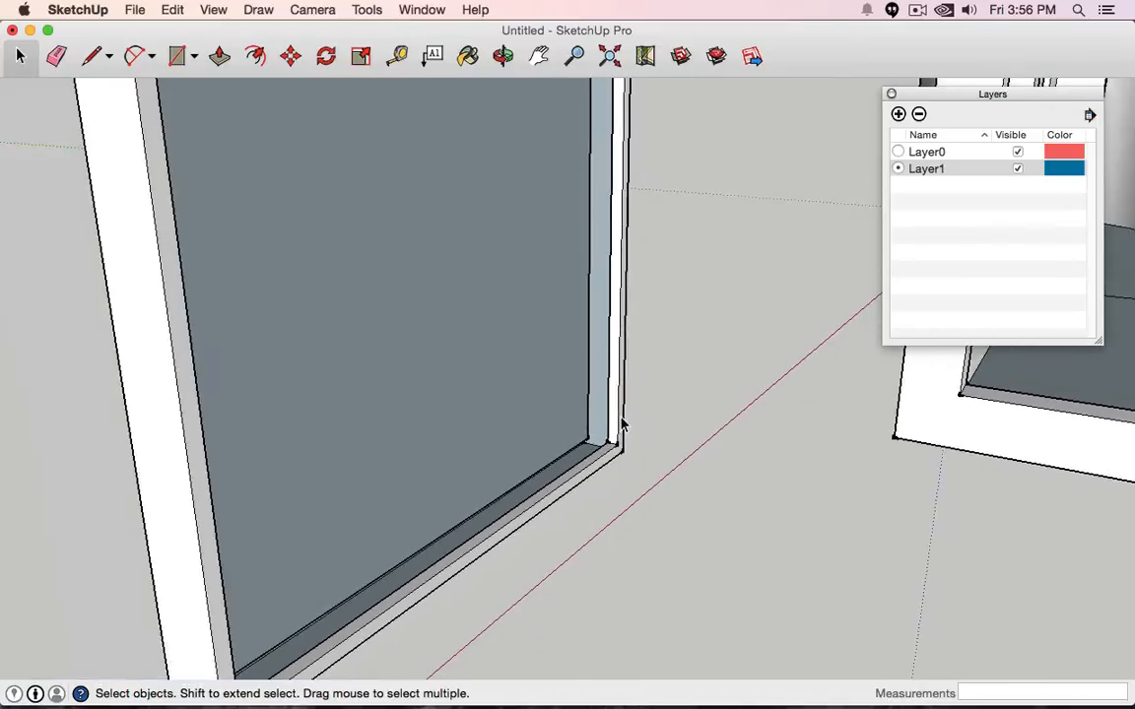
pyautogui.moveTo(689, 406); pyautogui.dragTo(630, 340, button='middle')
# - Fill the window opening with a face by drawing a diagonal between the outline's opposite corners, and erase the diagonal
pyautogui.click(97, 56)
pyautogui.moveTo(429, 185)
pyautogui.mouseDown(button='middle')
pyautogui.moveTo(247, 486)
pyautogui.moveTo(413, 377)
pyautogui.moveTo(96, 600)
pyautogui.moveTo(355, 423)
pyautogui.mouseUp(button='middle')
pyautogui.scroll(8, 642, 297)
pyautogui.scroll(3, 642, 298)
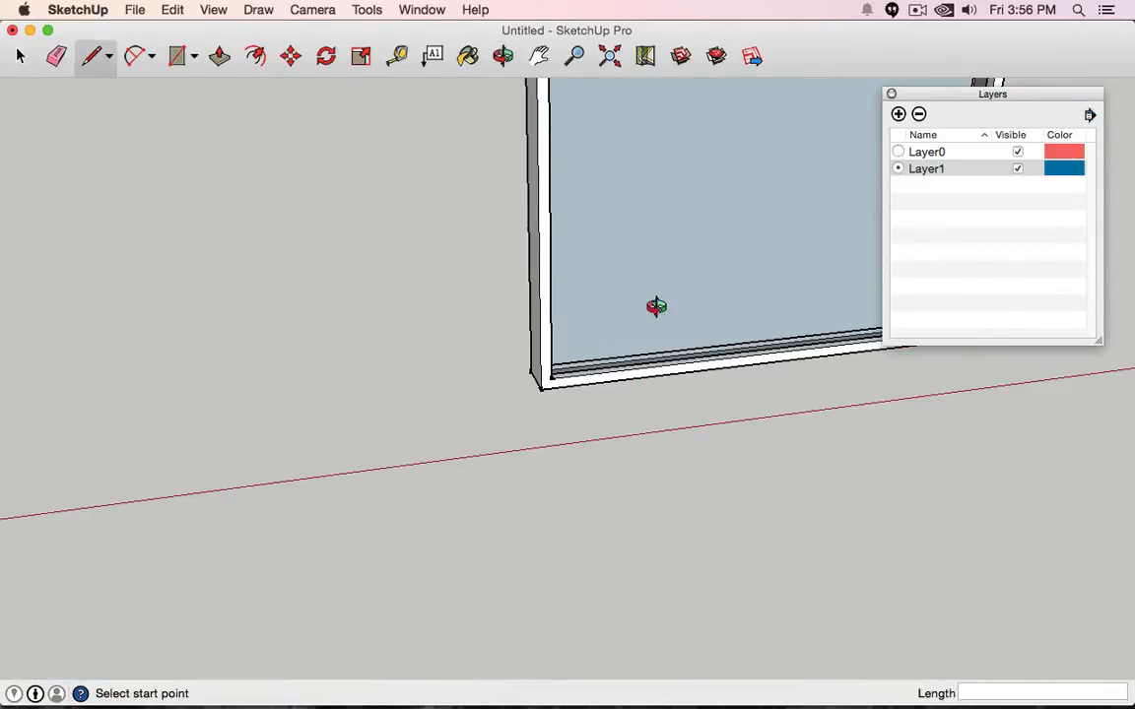
pyautogui.moveTo(656, 307); pyautogui.dragTo(449, 399, button='middle')
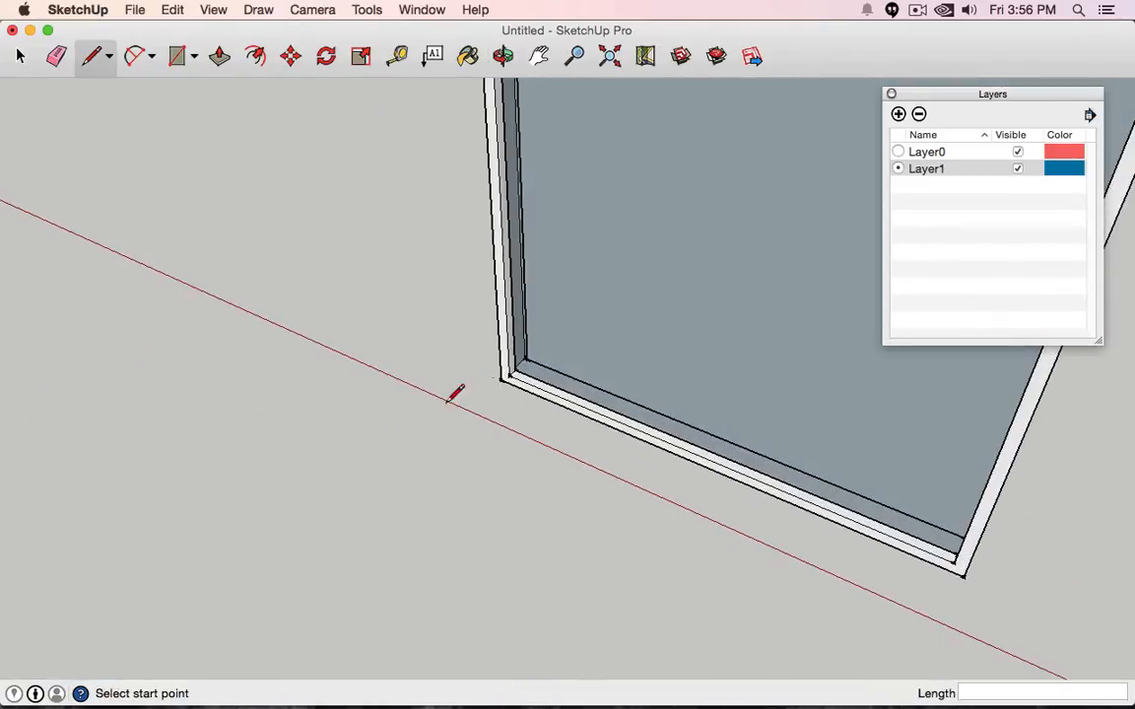
pyautogui.click(520, 367)
pyautogui.moveTo(557, 413)
pyautogui.mouseDown(button='middle')
pyautogui.moveTo(740, 281)
pyautogui.moveTo(519, 349)
pyautogui.moveTo(392, 490)
pyautogui.moveTo(730, 273)
pyautogui.moveTo(836, 142)
pyautogui.moveTo(800, 128)
pyautogui.mouseUp(button='middle')
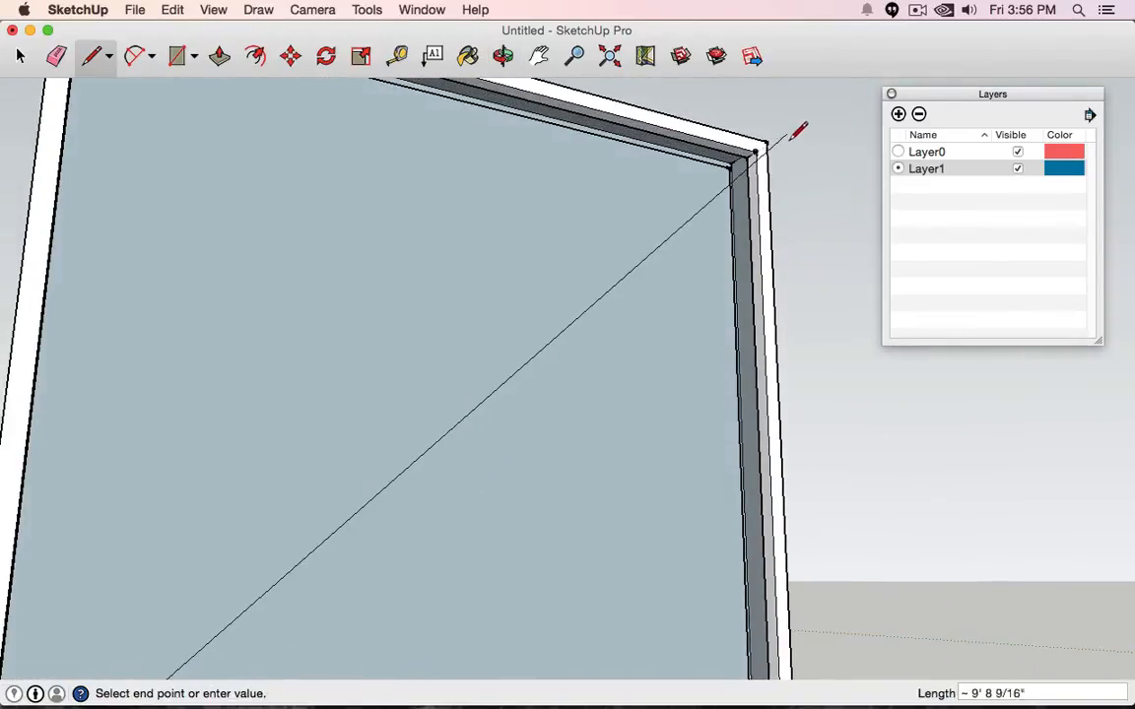
pyautogui.click(746, 156)
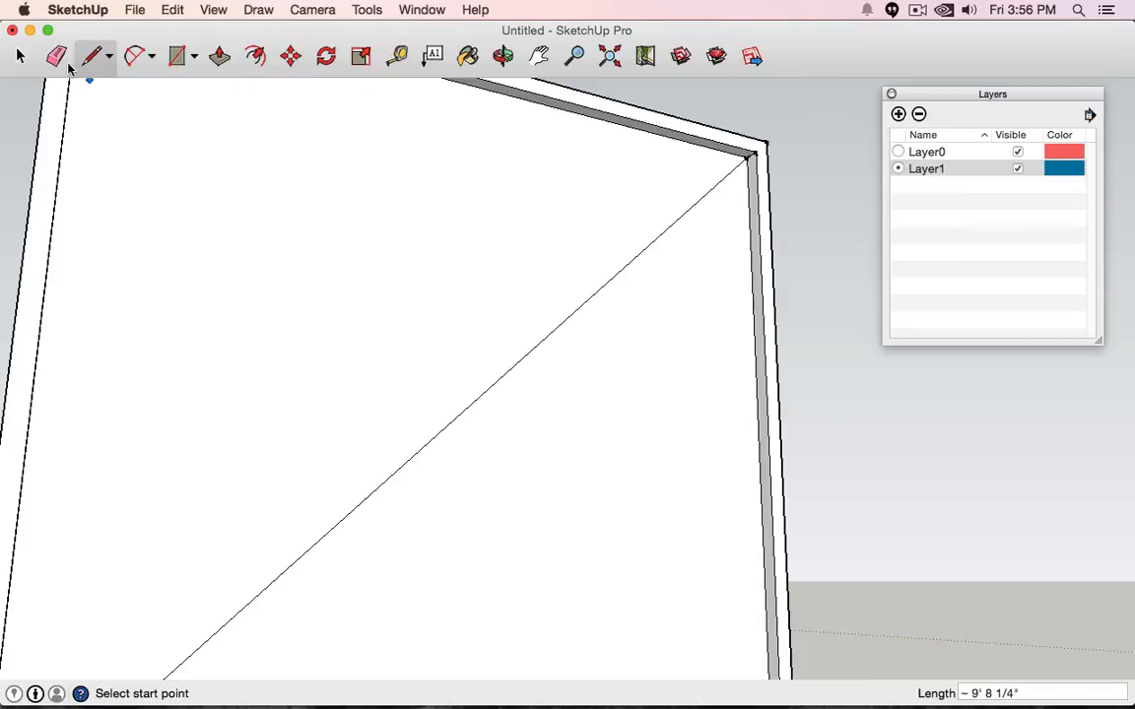
pyautogui.click(56, 56)
pyautogui.click(621, 268)
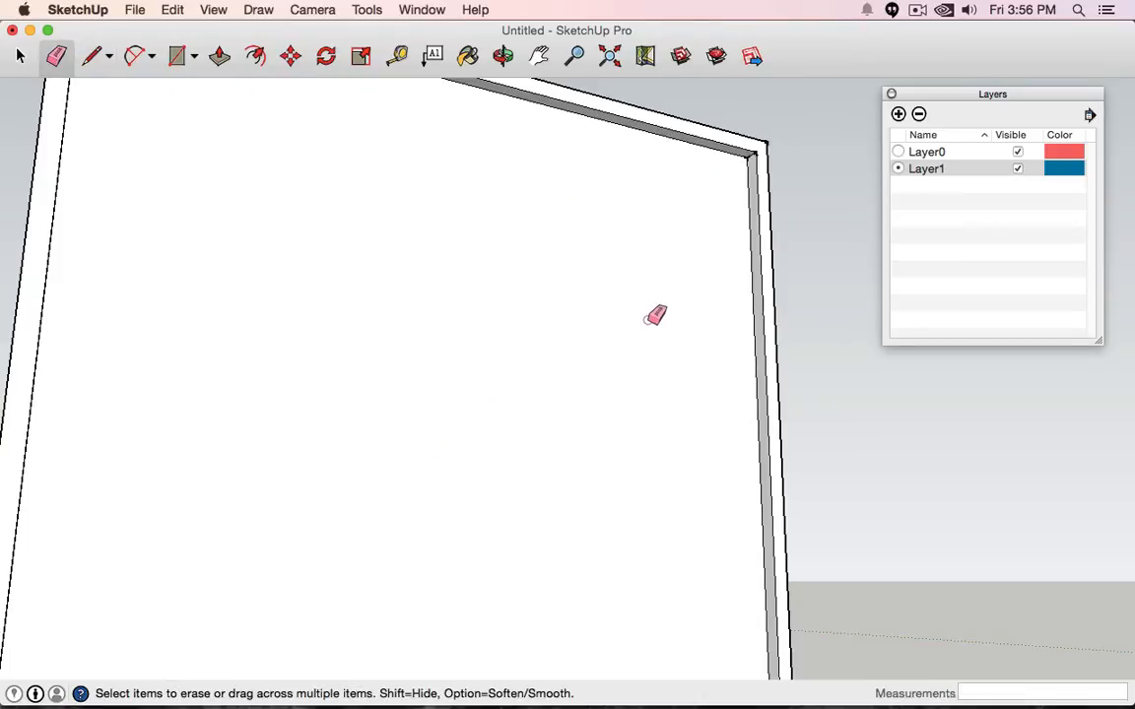
# - Offset the outline of the window opening's new face 2" inward
pyautogui.scroll(-3, 656, 315)
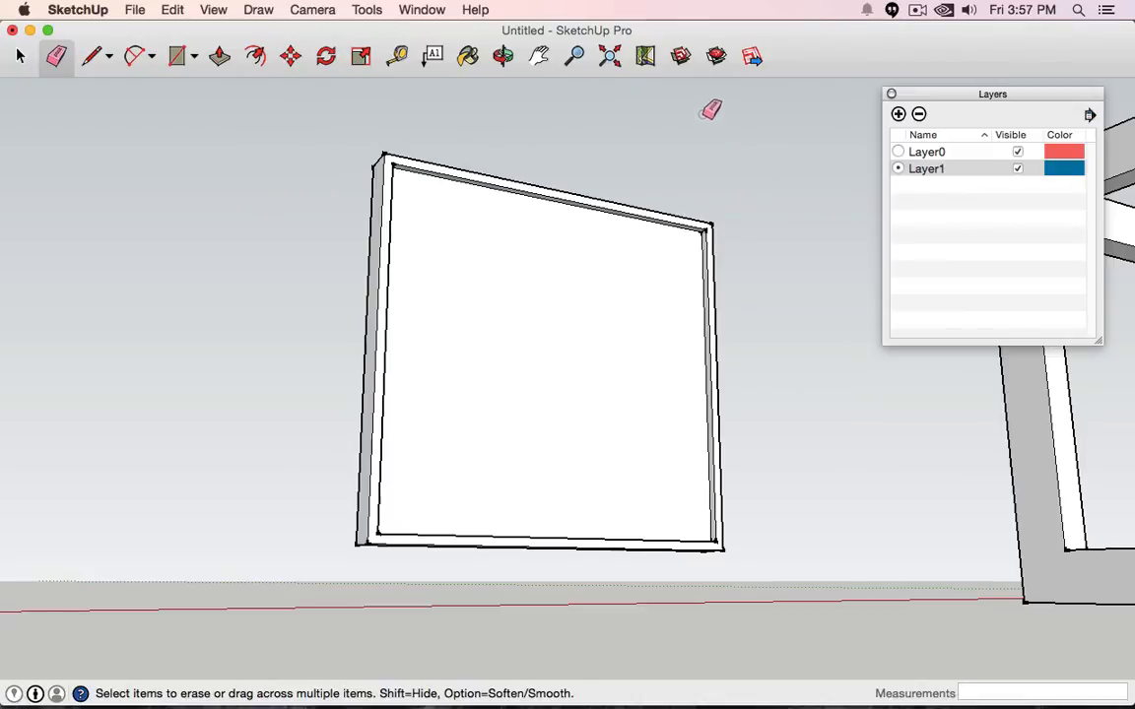
pyautogui.moveTo(711, 109)
pyautogui.mouseDown(button='middle')
pyautogui.moveTo(613, 195)
pyautogui.moveTo(754, 127)
pyautogui.moveTo(526, 320)
pyautogui.moveTo(542, 324)
pyautogui.moveTo(516, 220)
pyautogui.moveTo(492, 197)
pyautogui.mouseUp(button='middle')
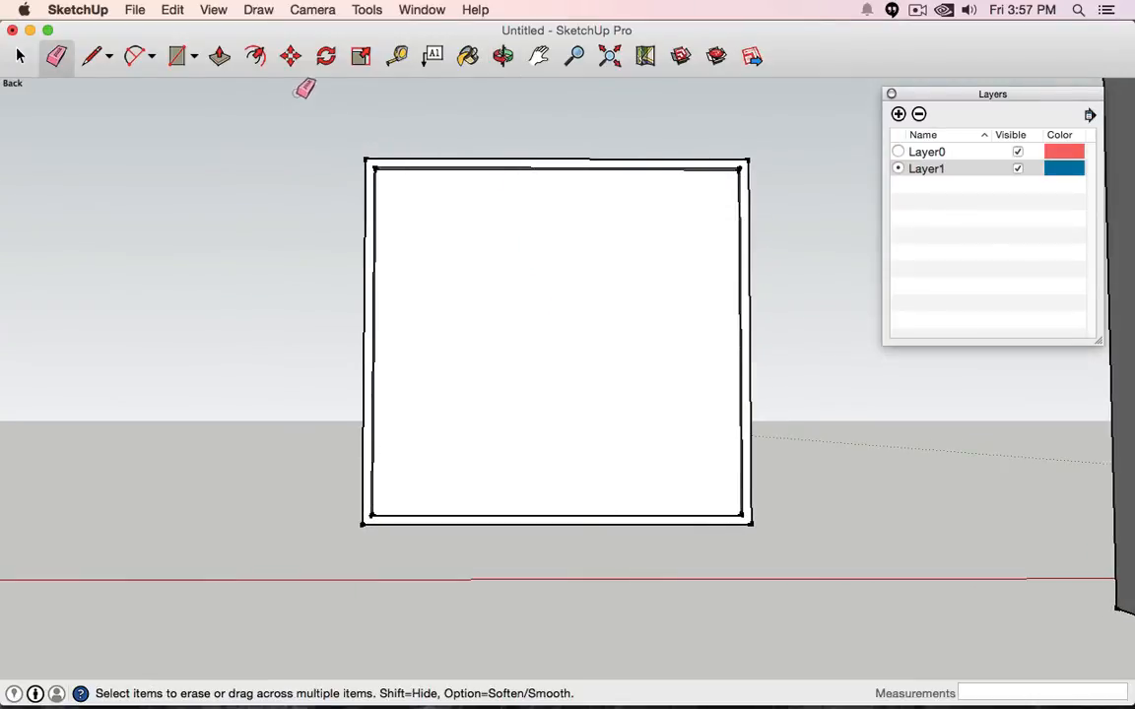
pyautogui.click(254, 56)
pyautogui.moveTo(462, 253); pyautogui.dragTo(433, 167, button='middle')
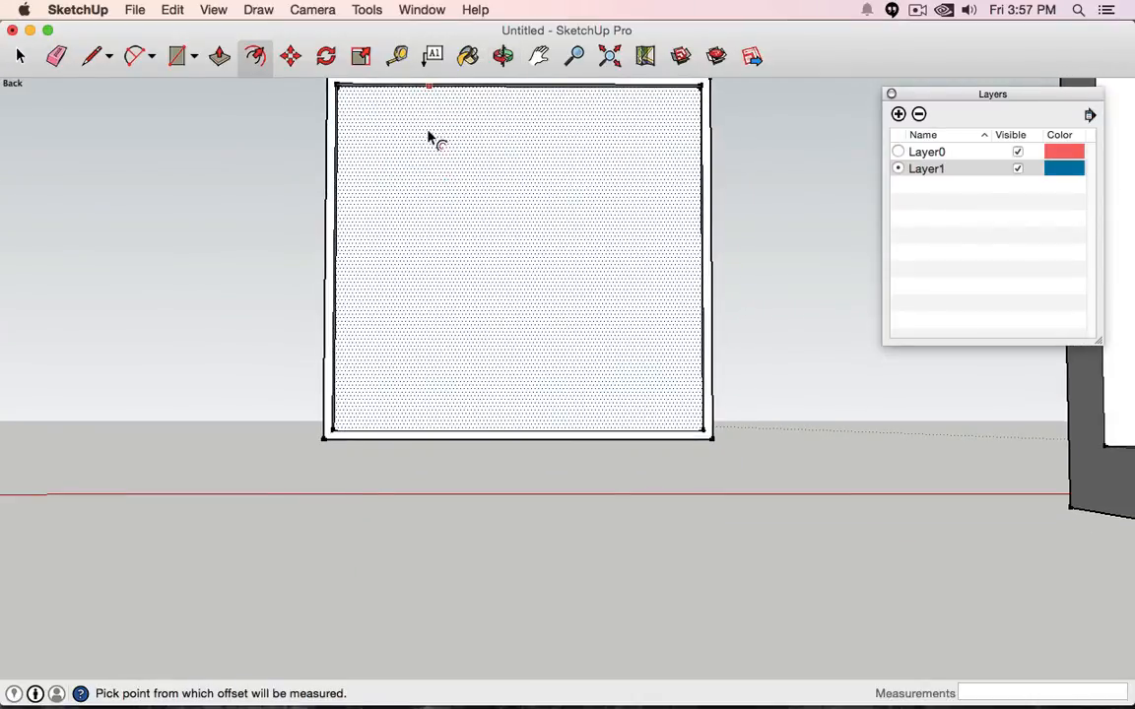
pyautogui.click(428, 138)
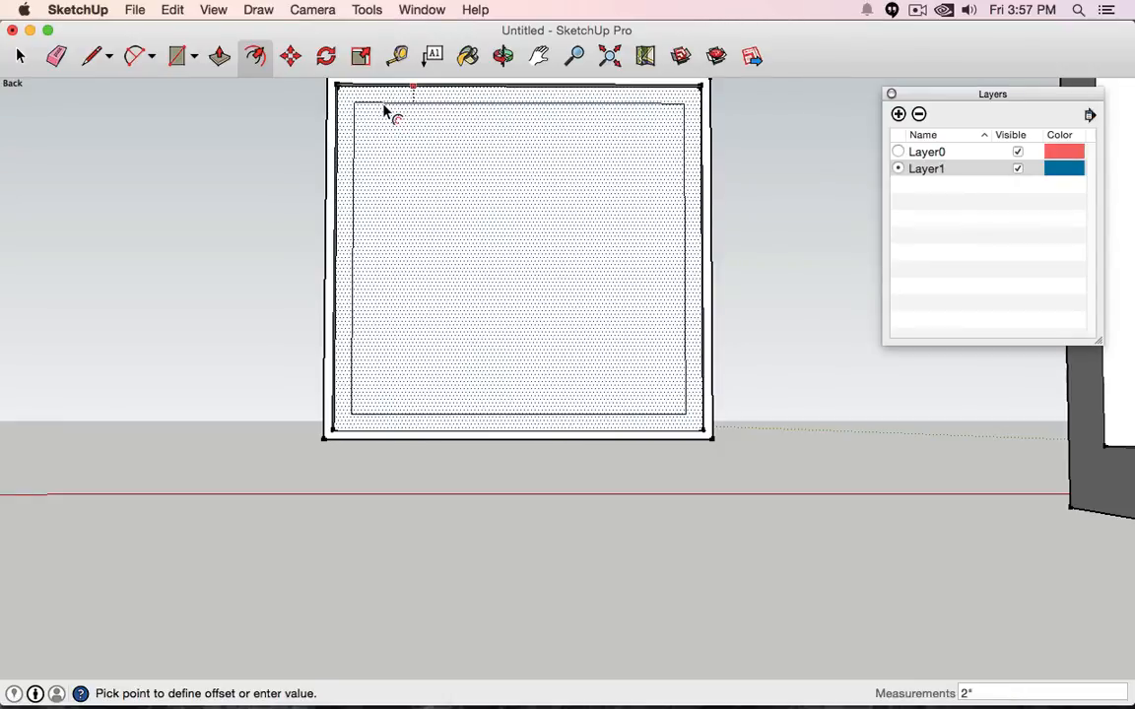
pyautogui.click(384, 112)
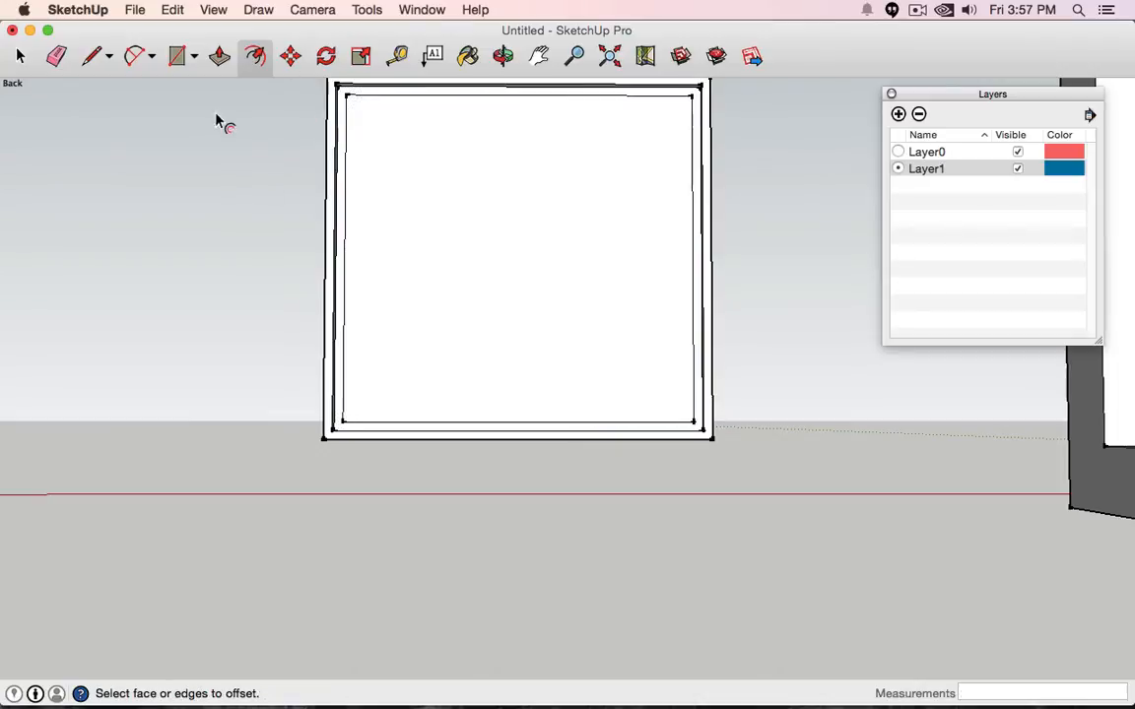
# - Draw a short vertical guide line down the face from the midpoint of the offset outline's head edge
pyautogui.click(99, 57)
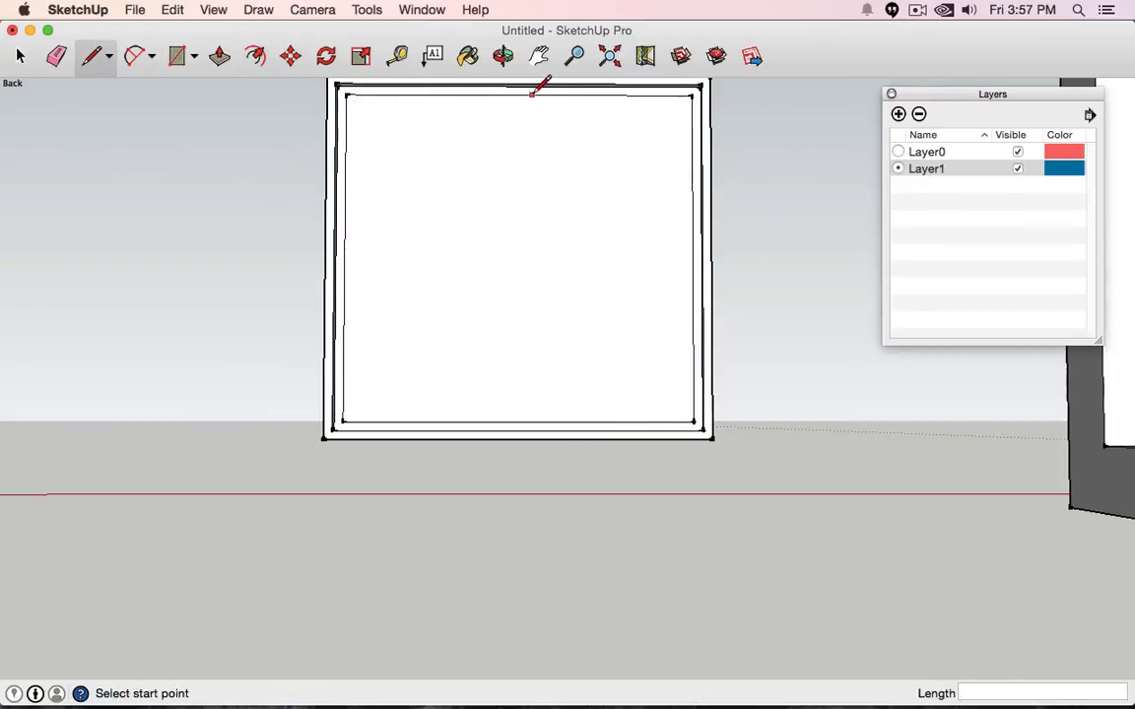
pyautogui.click(519, 95)
pyautogui.click(519, 151)
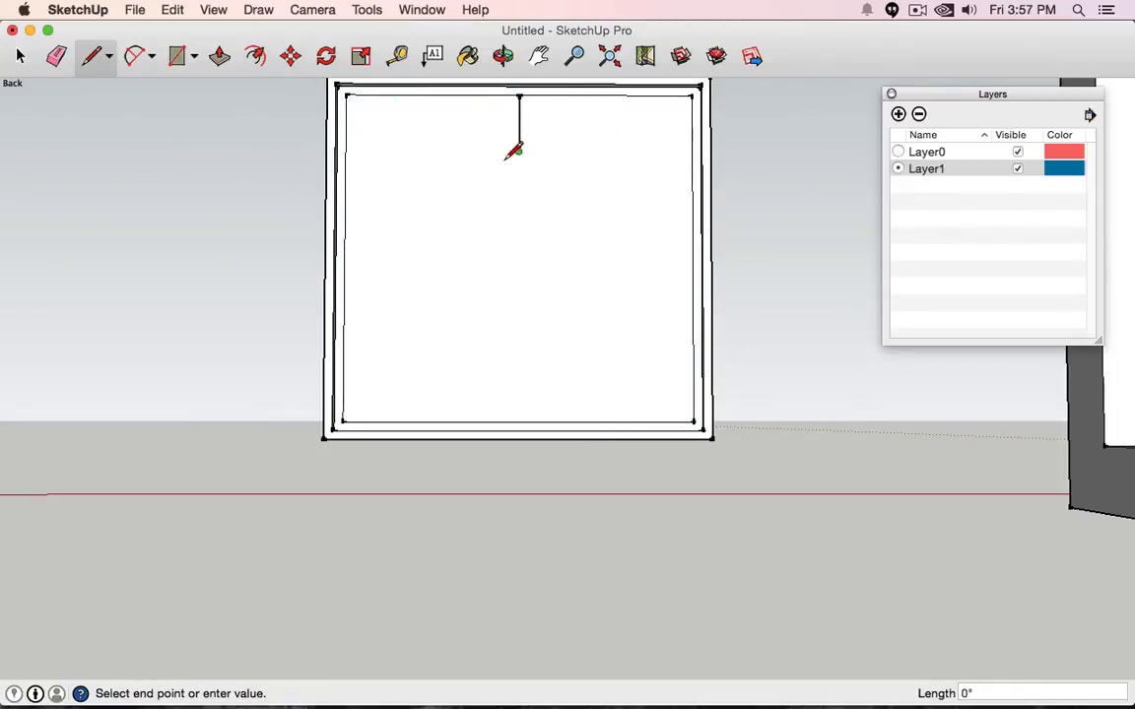
pyautogui.press('Escape')
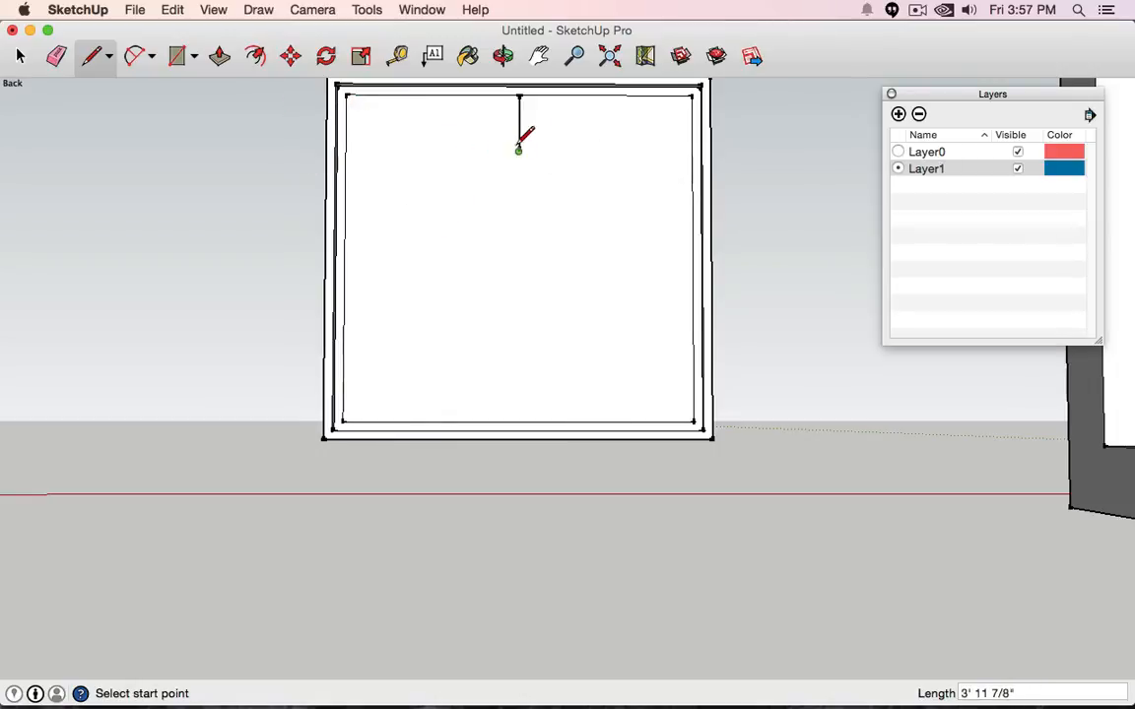
# - Draw a 1" horizontal line to each side from the lower end of the vertical guide line
pyautogui.scroll(-3, 518, 150)
pyautogui.scroll(5, 518, 150)
pyautogui.scroll(-4, 519, 150)
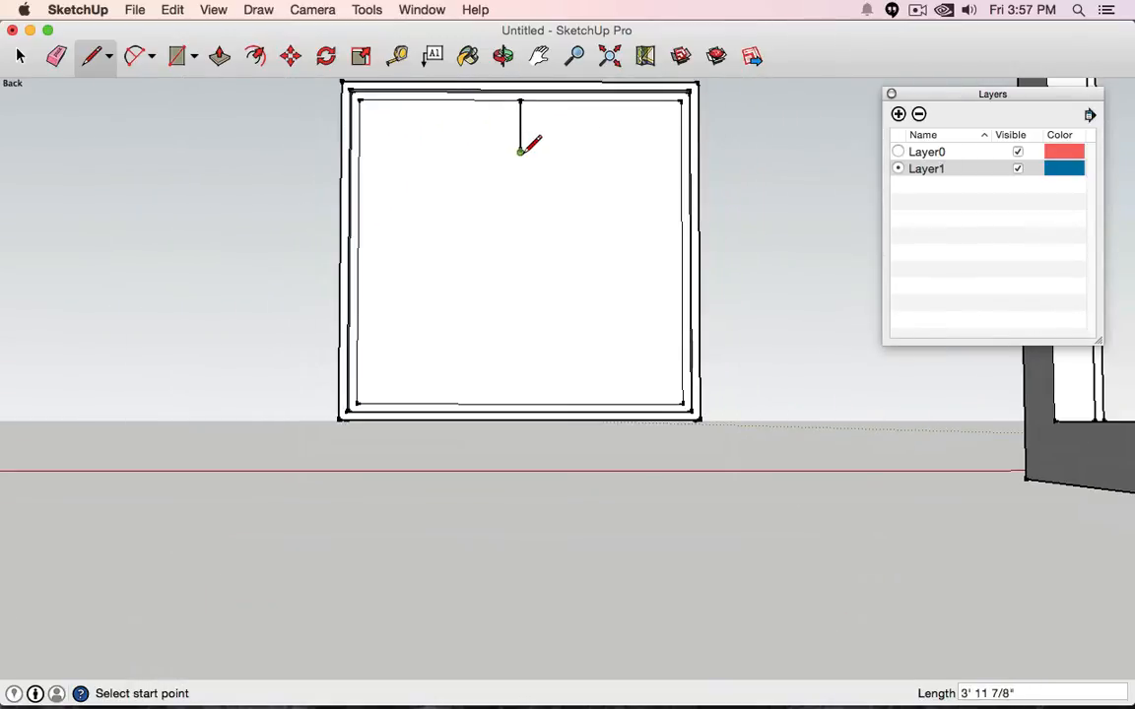
pyautogui.click(519, 150)
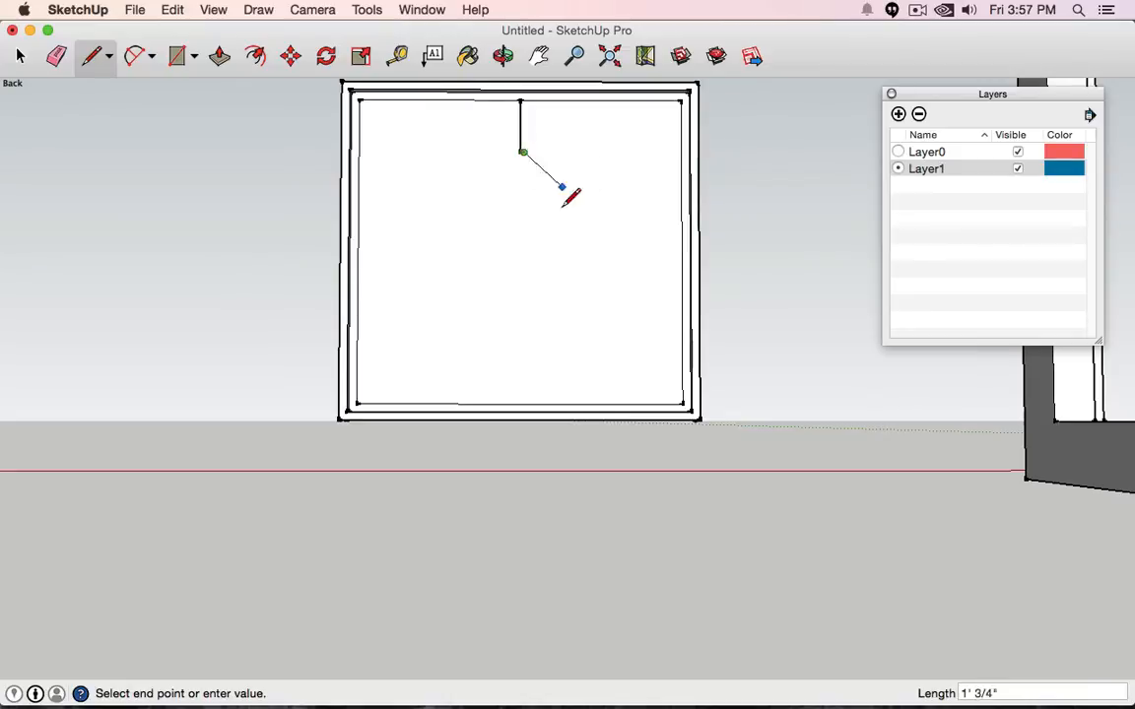
pyautogui.scroll(3, 525, 202)
pyautogui.press('Escape')
pyautogui.moveTo(534, 158); pyautogui.dragTo(541, 321, button='middle')
pyautogui.scroll(3, 542, 319)
pyautogui.click(513, 398)
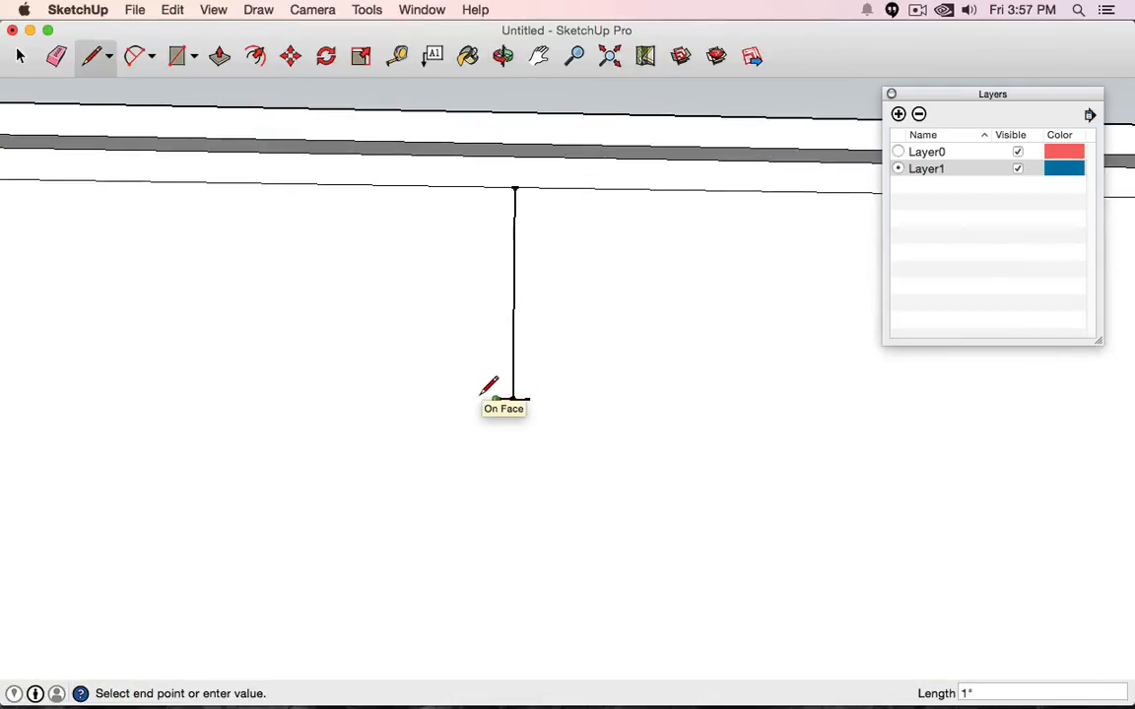
pyautogui.click(496, 398)
pyautogui.press('Escape')
# - Draw two 6' 4" vertical lines from the offset outline's head edge to its sill edge, in line with the 1" lines' outer ends
pyautogui.scroll(-10, 529, 337)
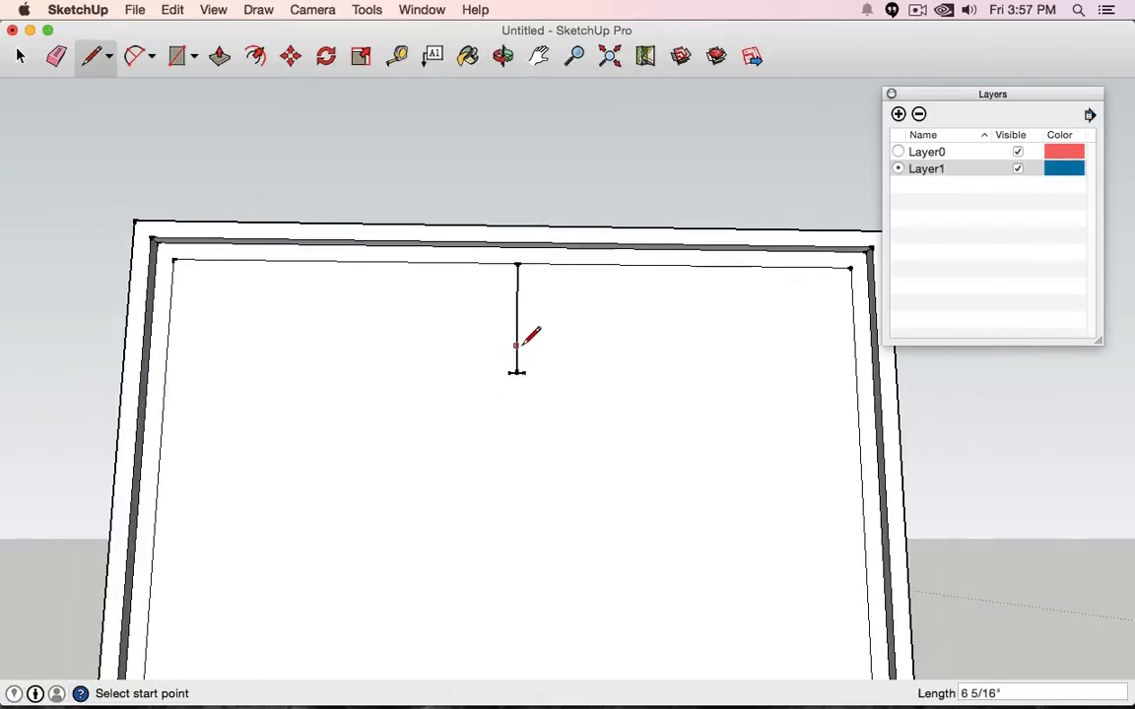
pyautogui.moveTo(542, 382); pyautogui.dragTo(527, 234, button='middle')
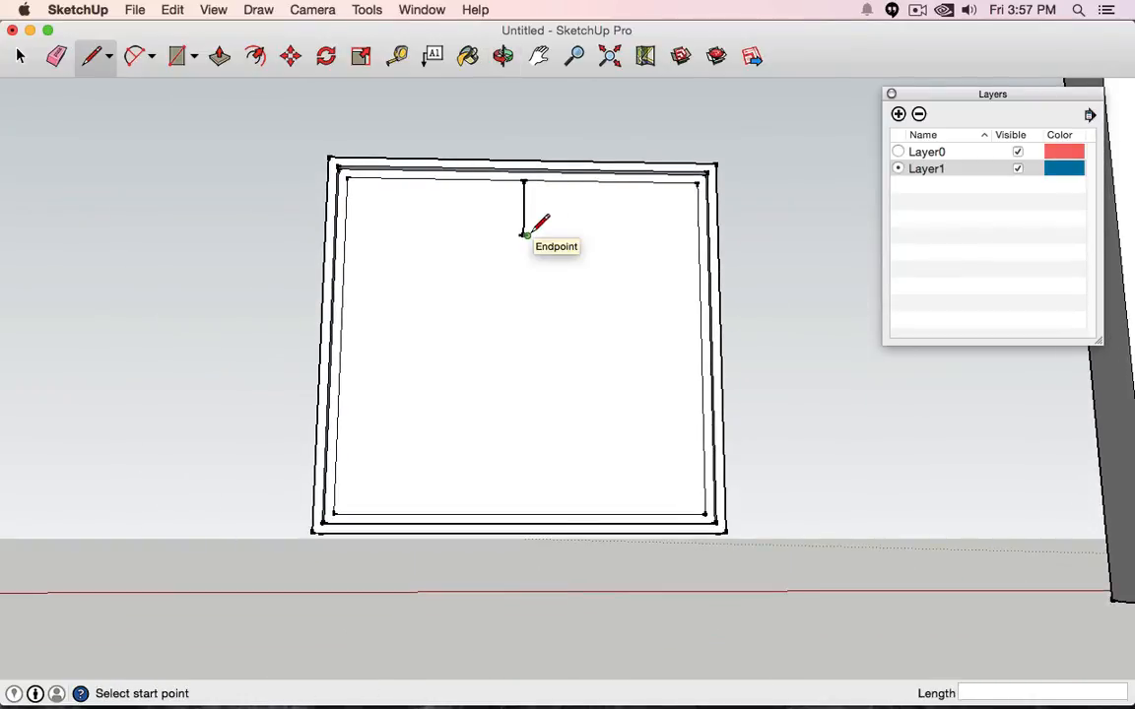
pyautogui.scroll(-1, 538, 178)
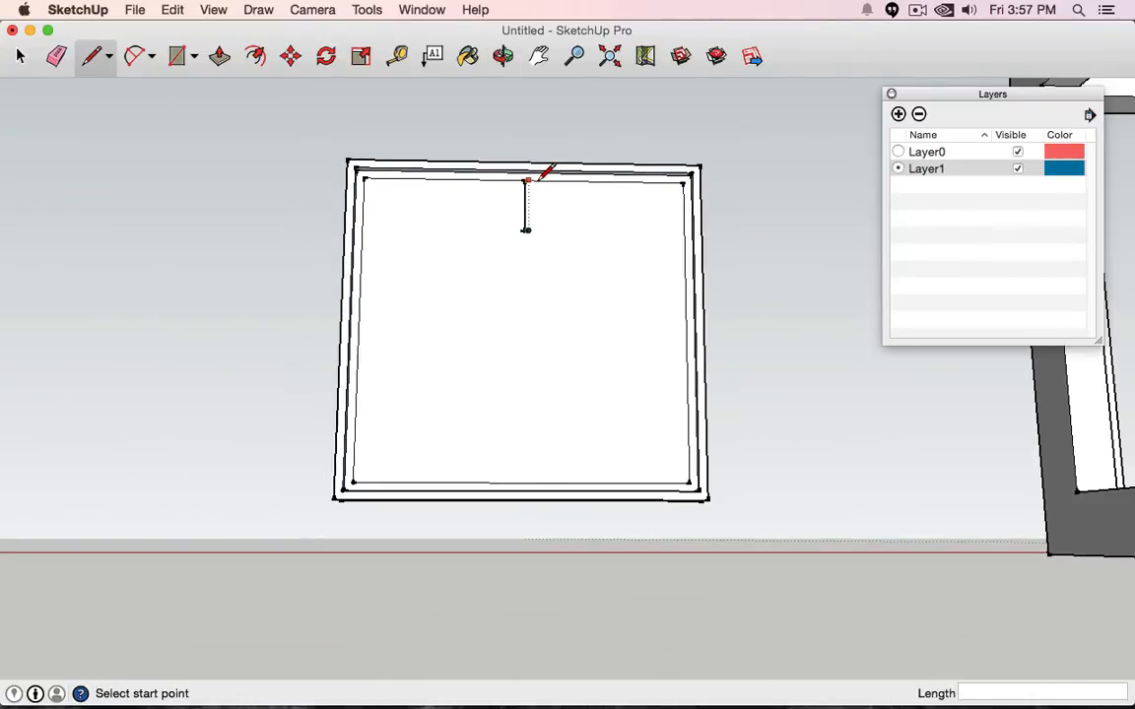
pyautogui.click(528, 181)
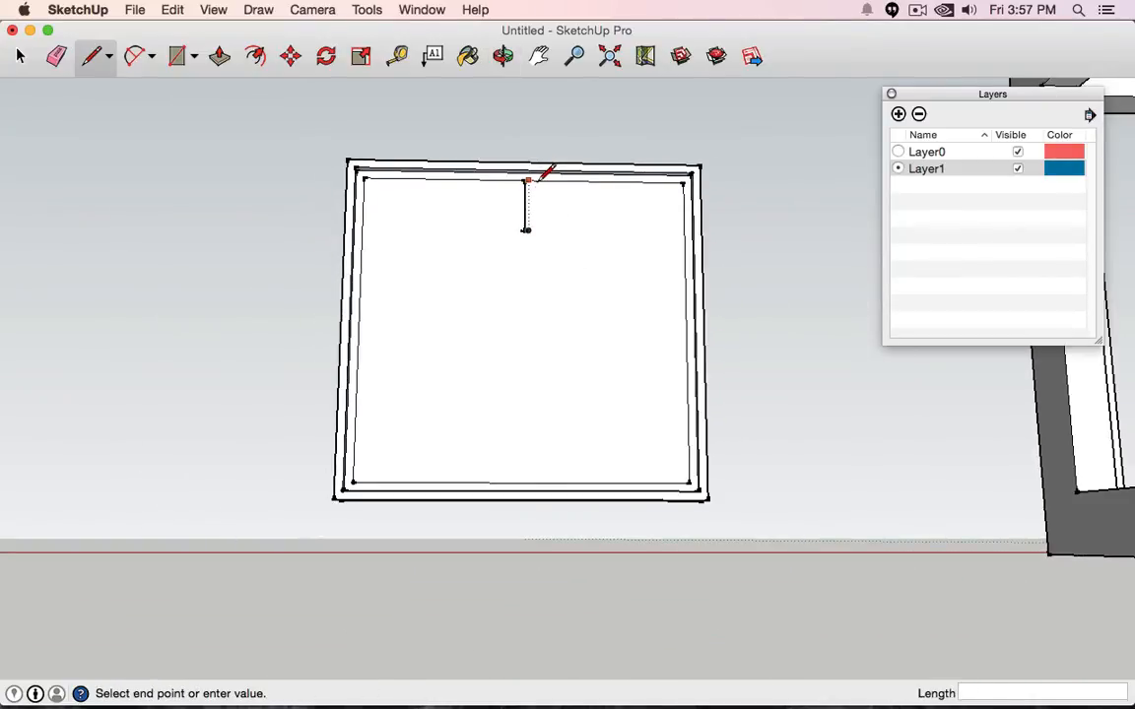
pyautogui.click(526, 481)
pyautogui.scroll(3, 519, 236)
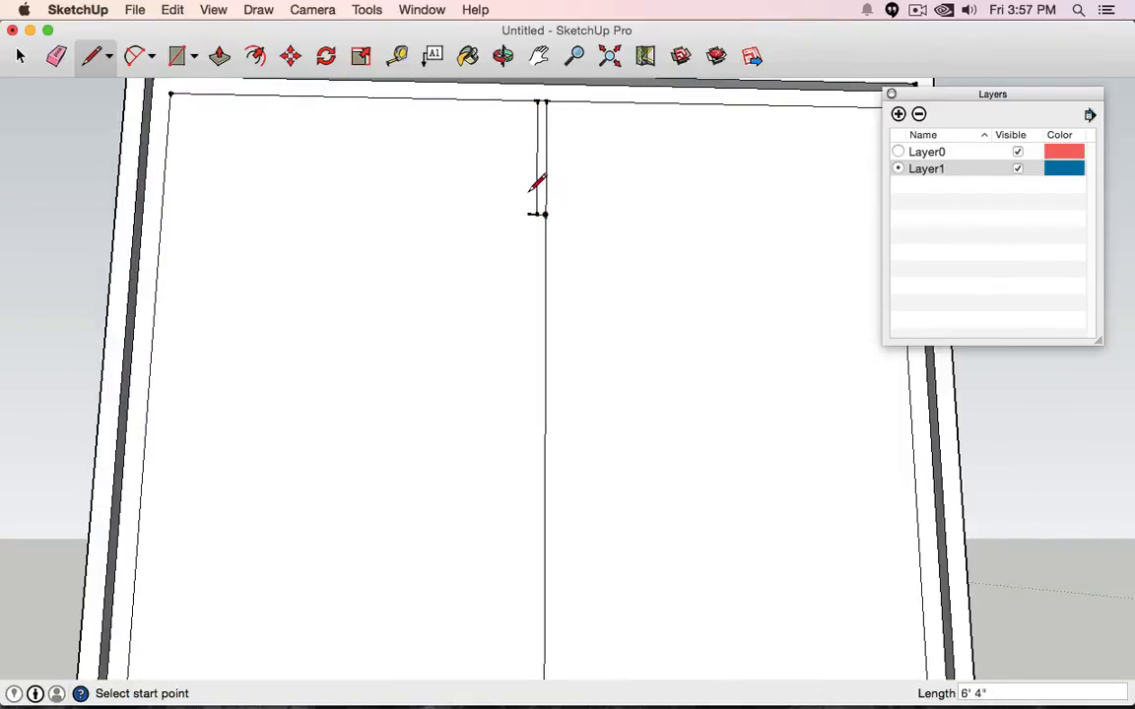
pyautogui.click(533, 102)
pyautogui.scroll(-3, 532, 300)
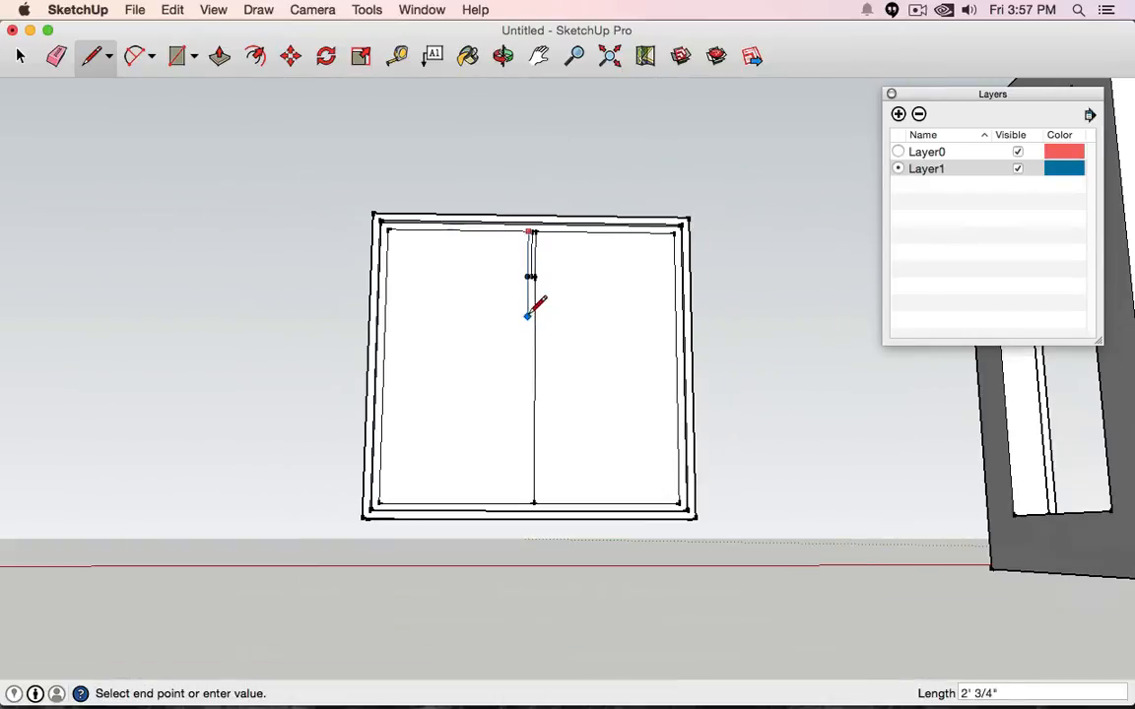
pyautogui.click(532, 501)
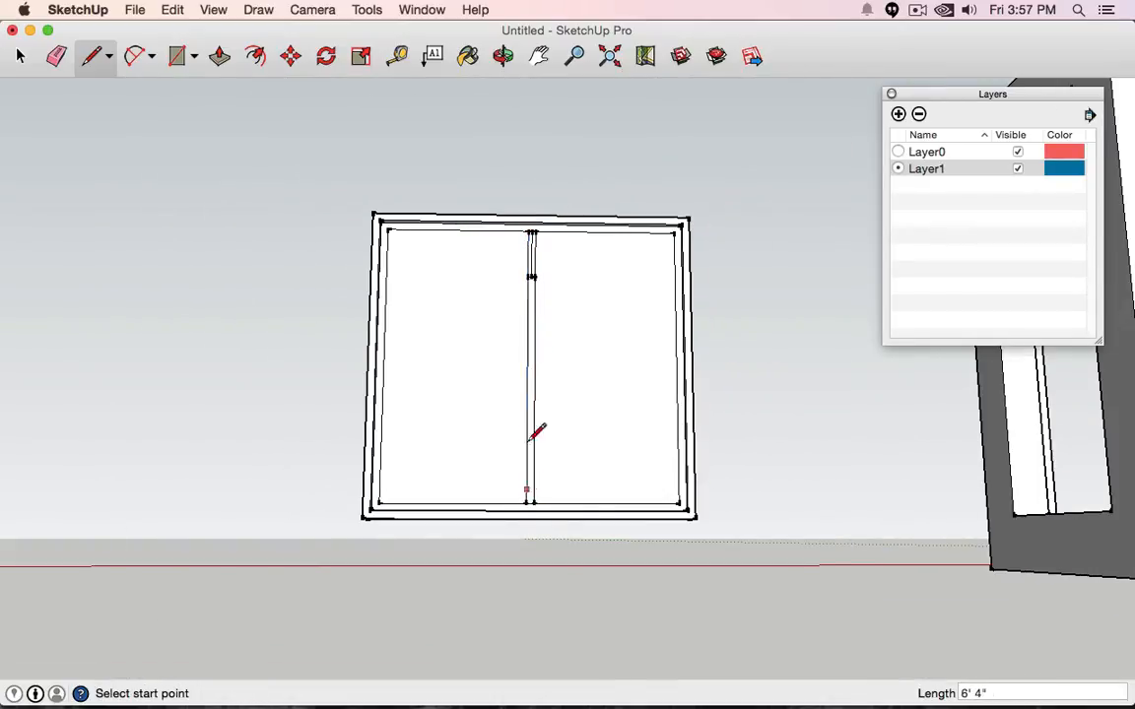
# - Delete the centre guide line, the short horizontal lines below it and the head edge segment between the two mullion lines
pyautogui.scroll(-3, 544, 224)
pyautogui.scroll(6, 542, 225)
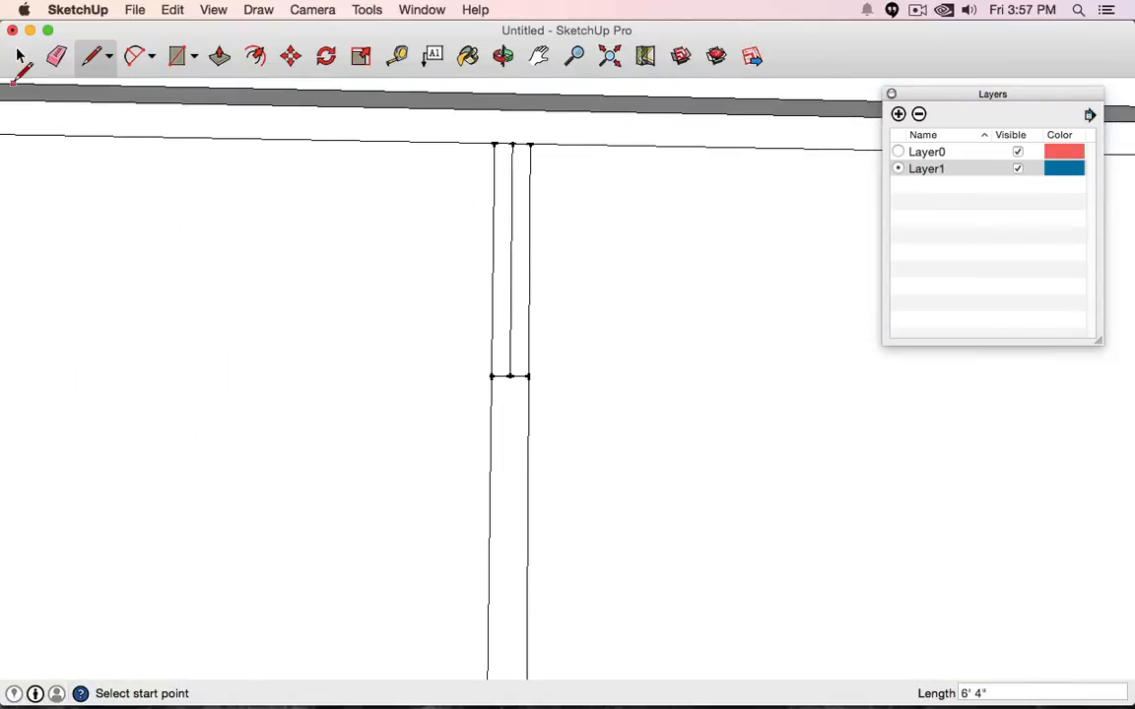
pyautogui.click(20, 59)
pyautogui.click(510, 170)
pyautogui.press('Delete')
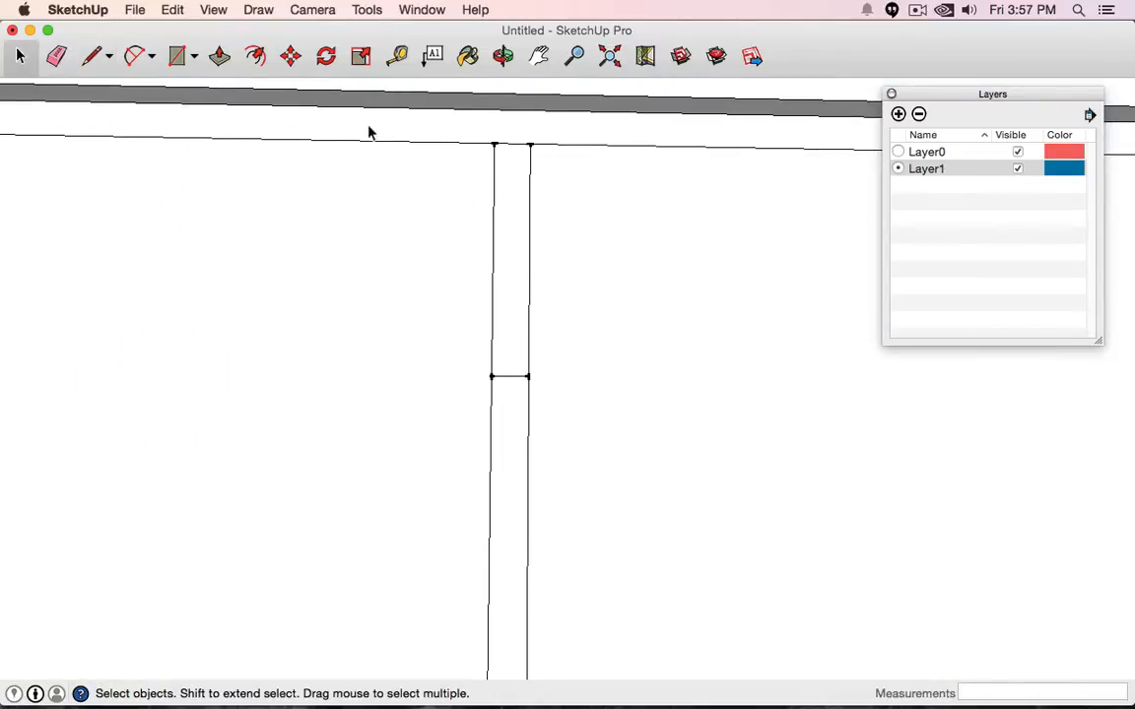
pyautogui.click(56, 56)
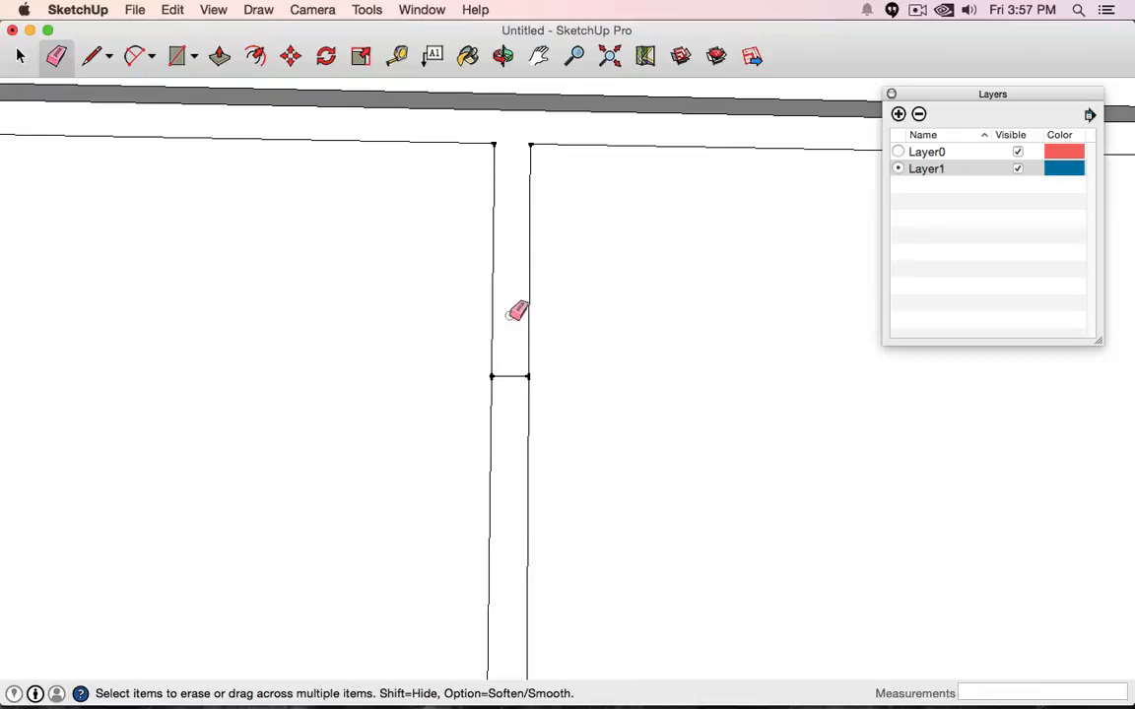
pyautogui.moveTo(514, 310); pyautogui.dragTo(514, 404)
# - Erase the sill edge segment between the two mullion lines
pyautogui.scroll(3, 570, 337)
pyautogui.scroll(-8, 567, 358)
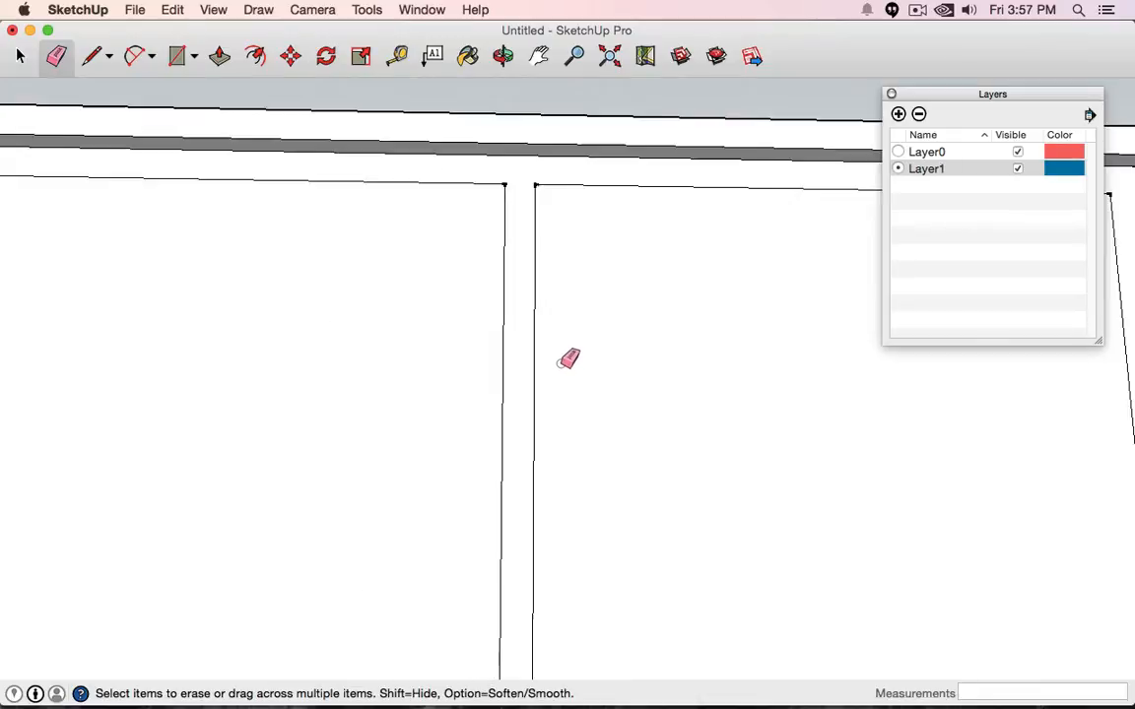
pyautogui.moveTo(579, 401); pyautogui.dragTo(584, 607, button='middle')
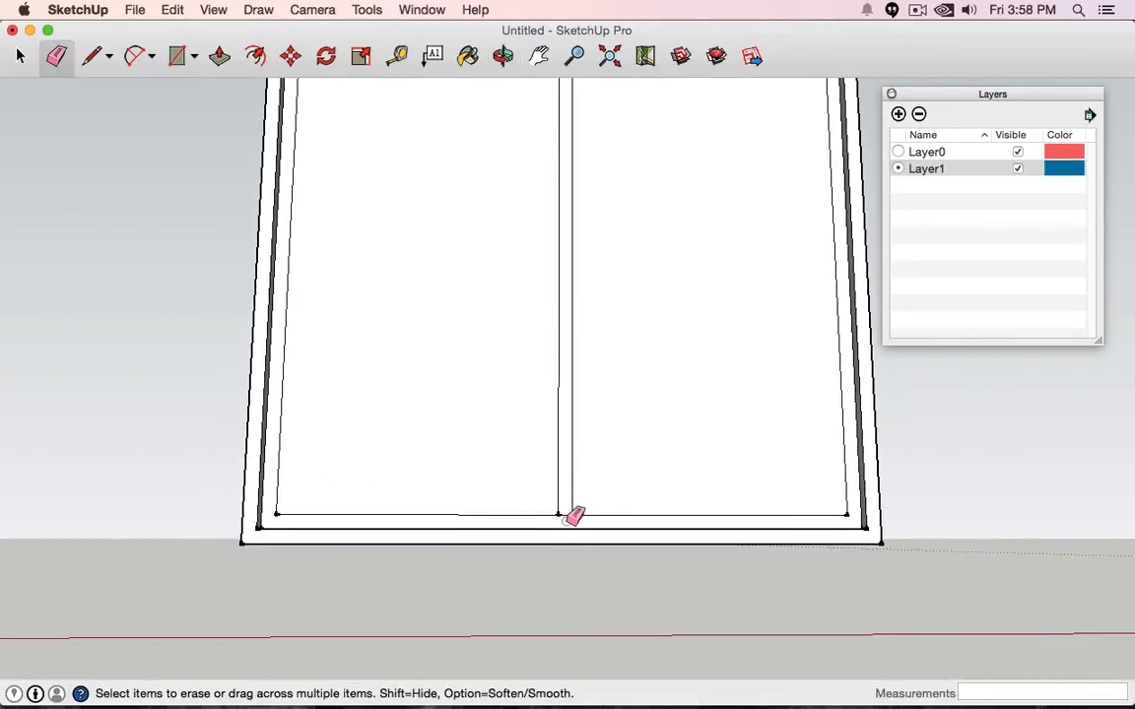
pyautogui.scroll(-2, 603, 444)
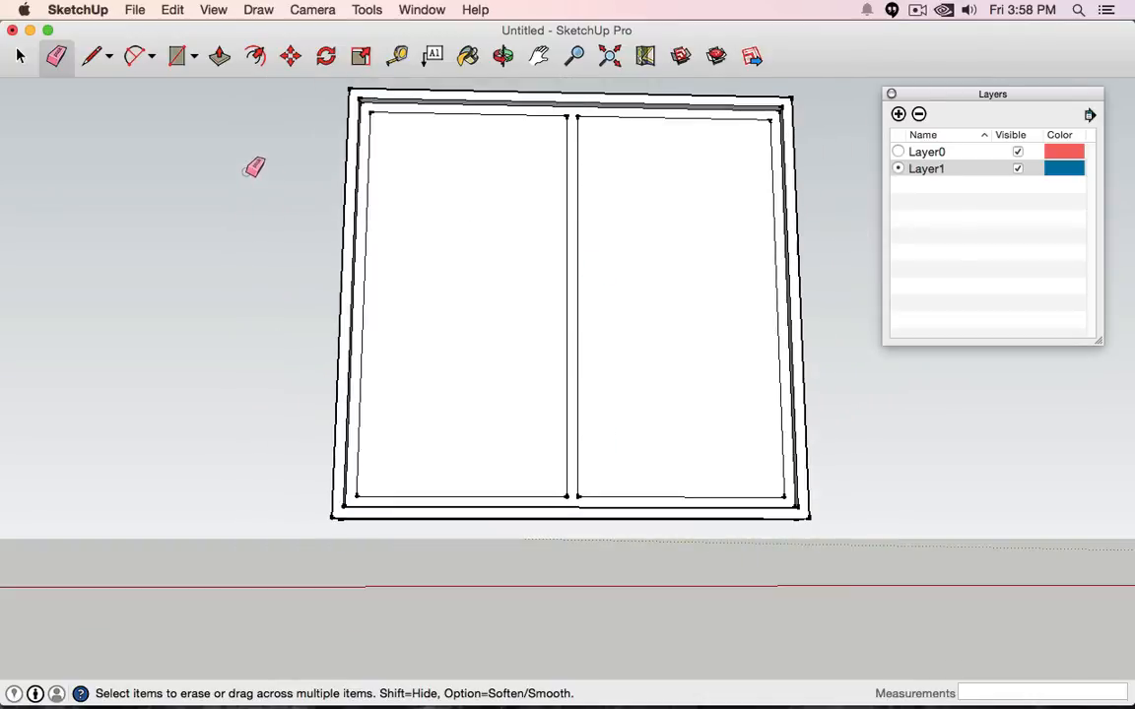
pyautogui.click(91, 59)
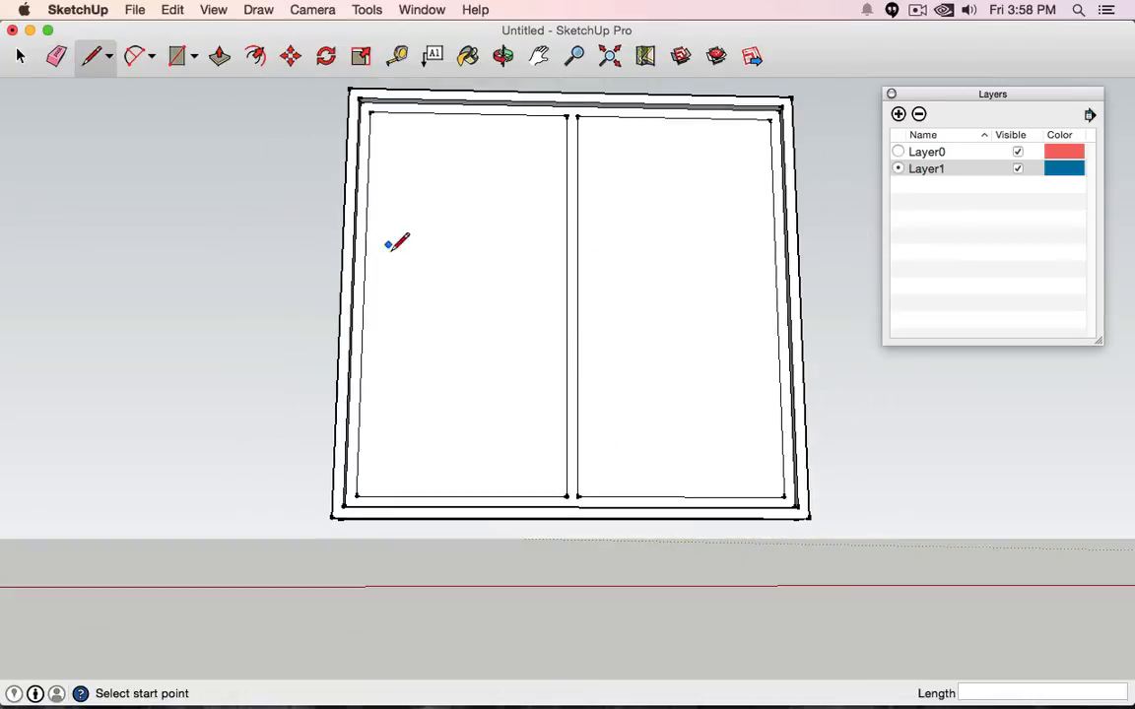
pyautogui.click(362, 296)
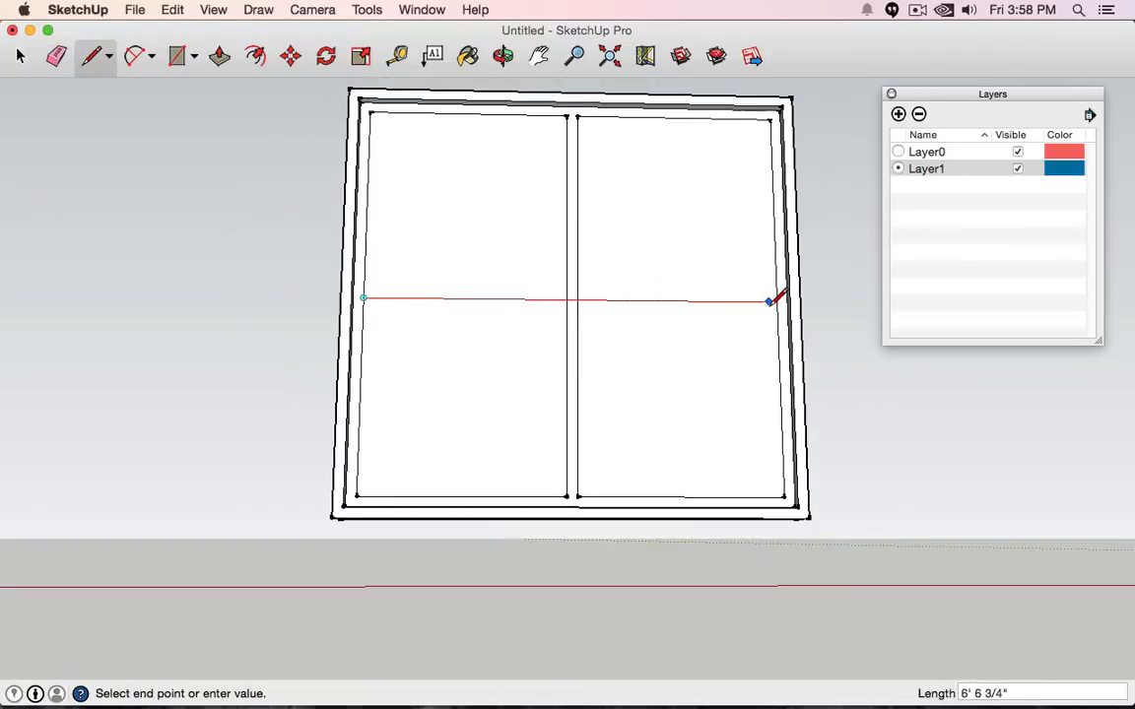
pyautogui.click(777, 301)
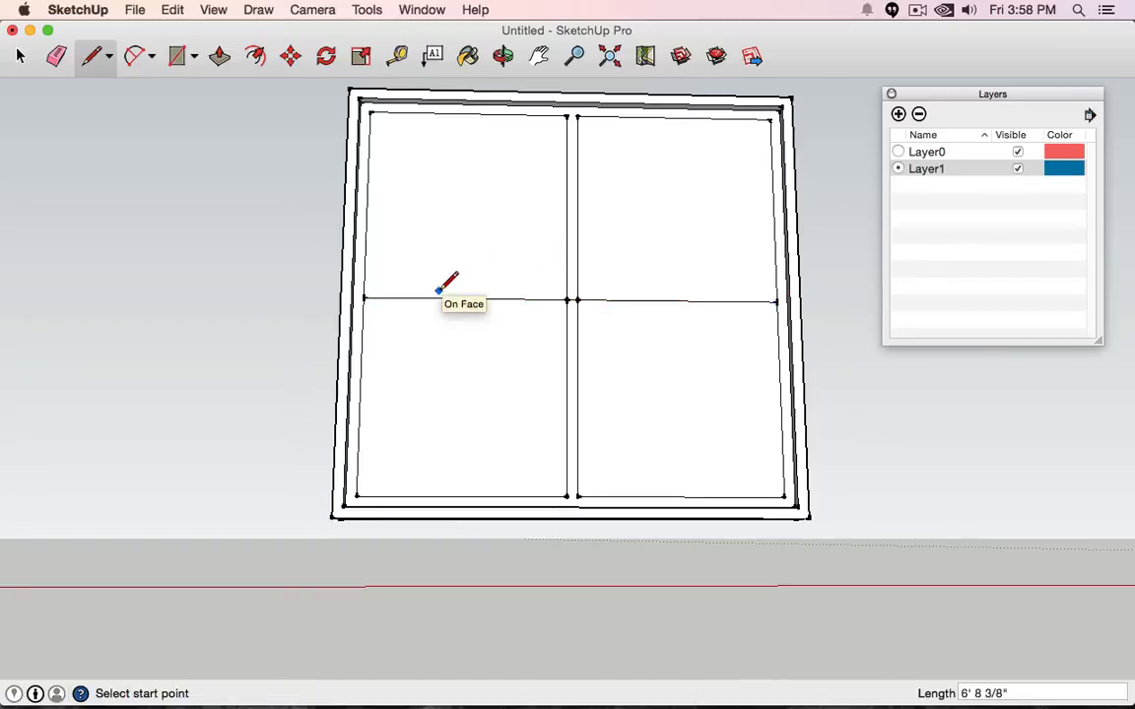
pyautogui.press('super+z')
# - Draw a short horizontal guide line inward from the side border's midpoint, with 1" vertical lines up and down from its end
pyautogui.click(365, 296)
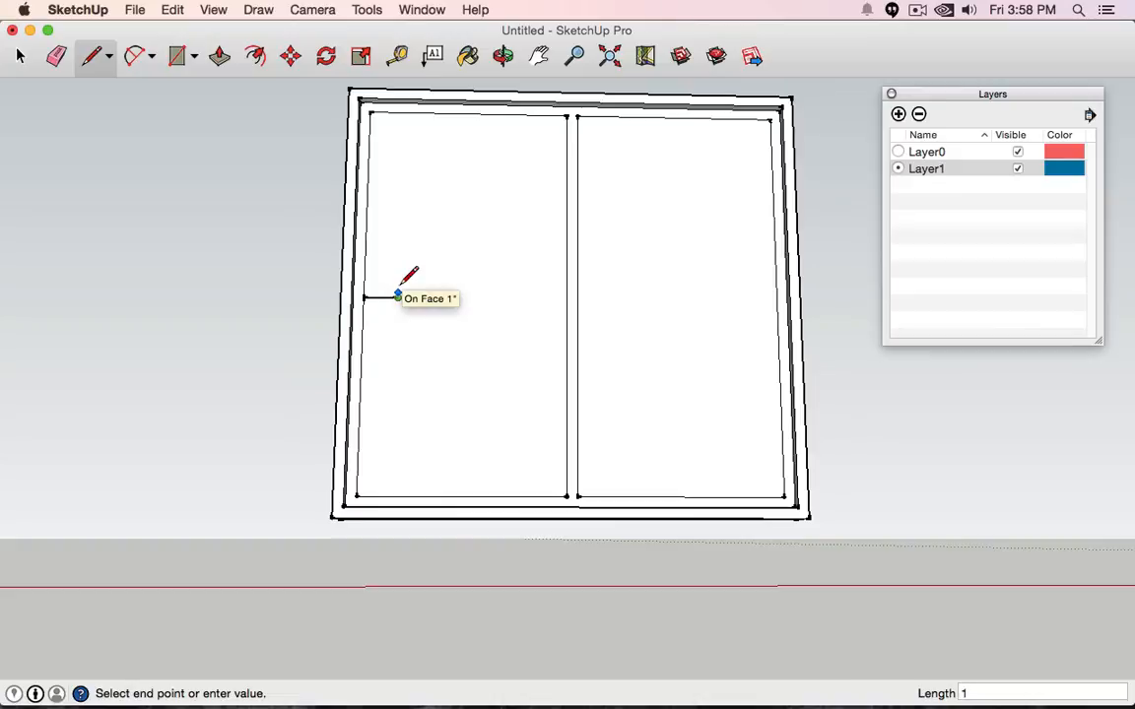
pyautogui.click(398, 295)
pyautogui.press('Escape')
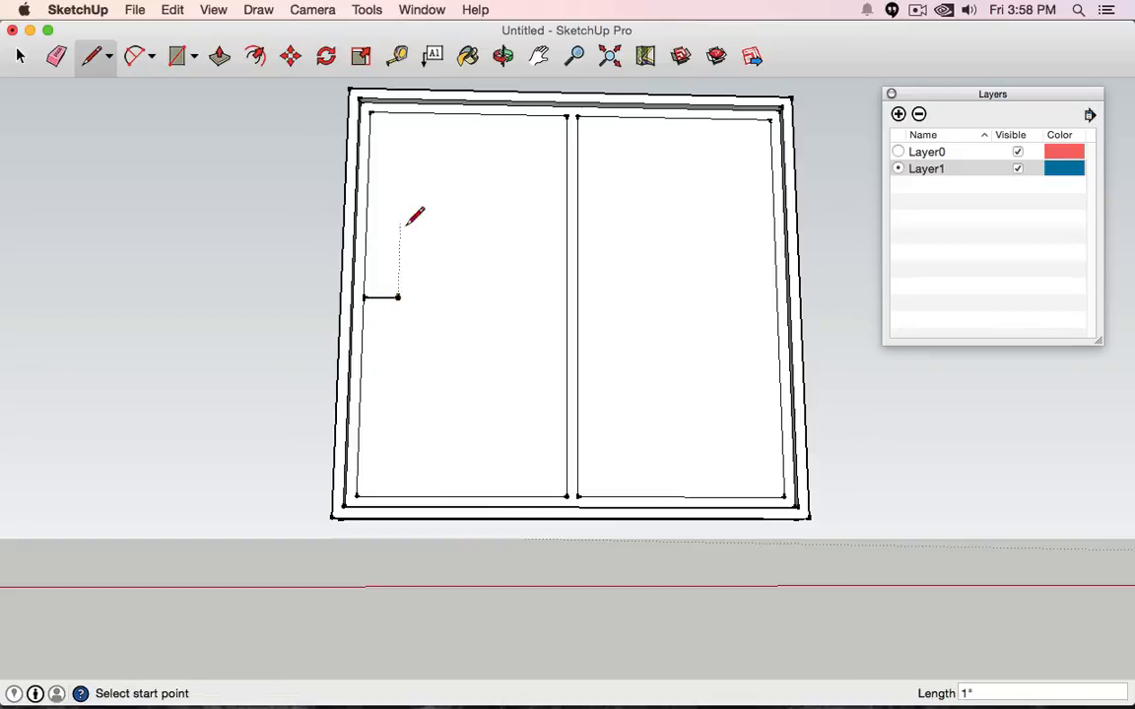
pyautogui.click(399, 297)
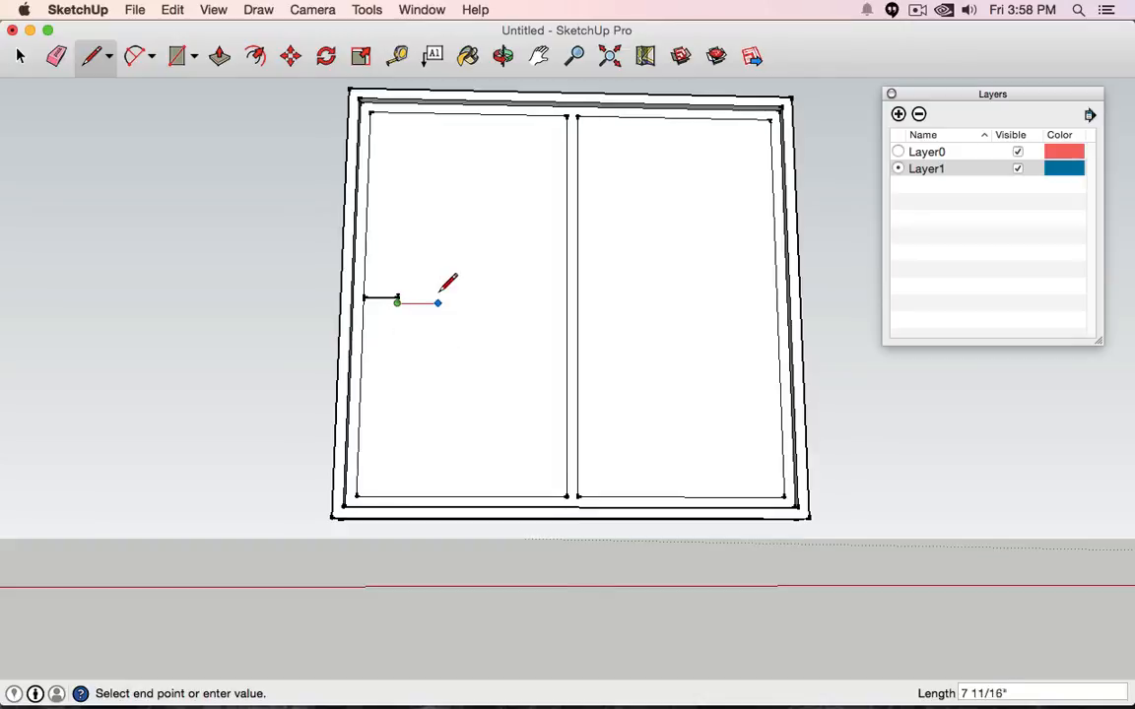
pyautogui.press('Escape')
# - Draw two 6' 8 3/8" horizontal lines across both panes, level with the upper and lower ends of the 1" vertical lines
pyautogui.scroll(-3, 415, 278)
pyautogui.scroll(5, 417, 272)
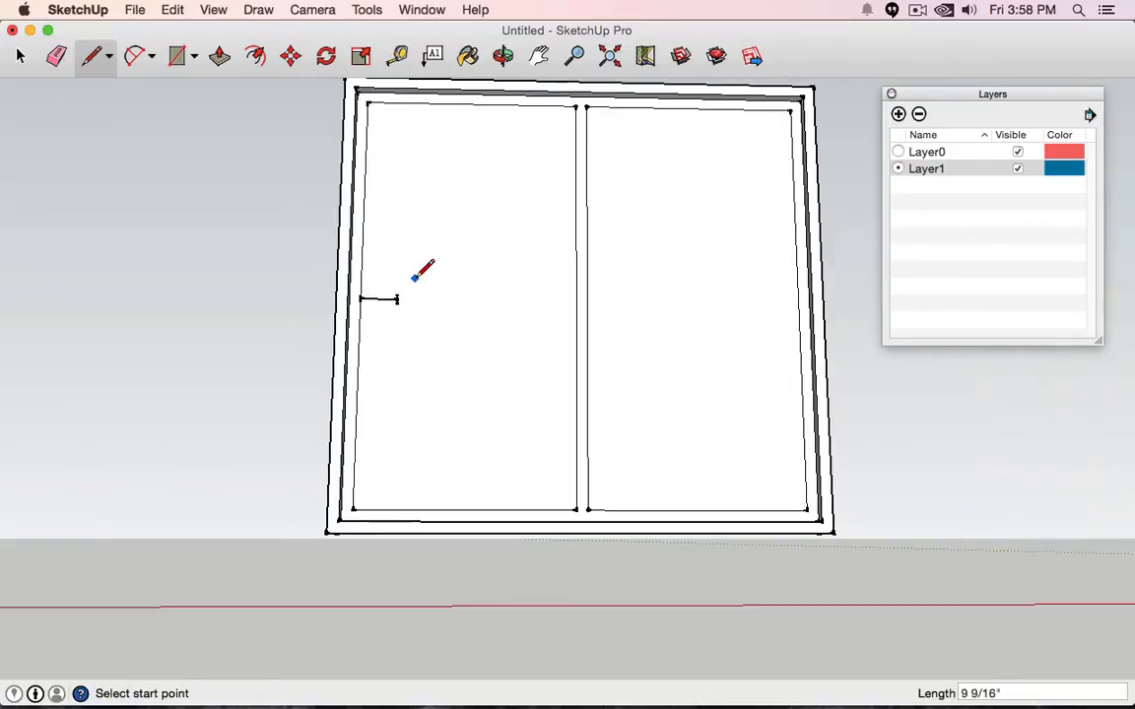
pyautogui.press('o')
pyautogui.moveTo(496, 274); pyautogui.dragTo(450, 385)
pyautogui.press('l')
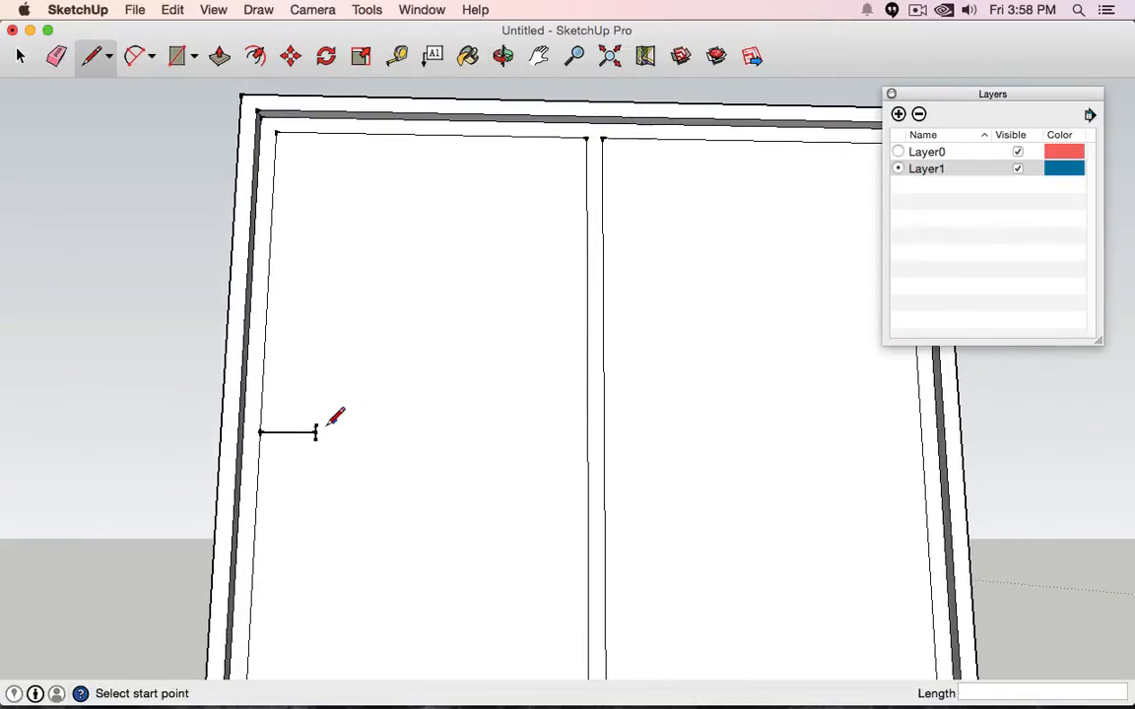
pyautogui.click(260, 425)
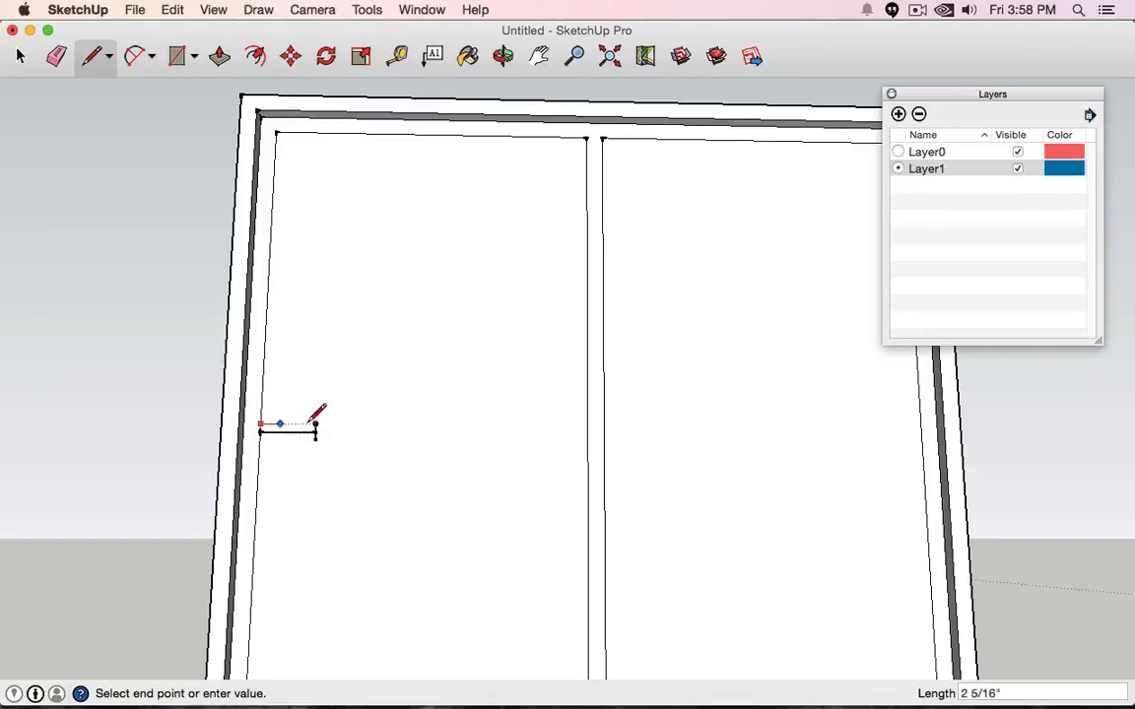
pyautogui.click(920, 427)
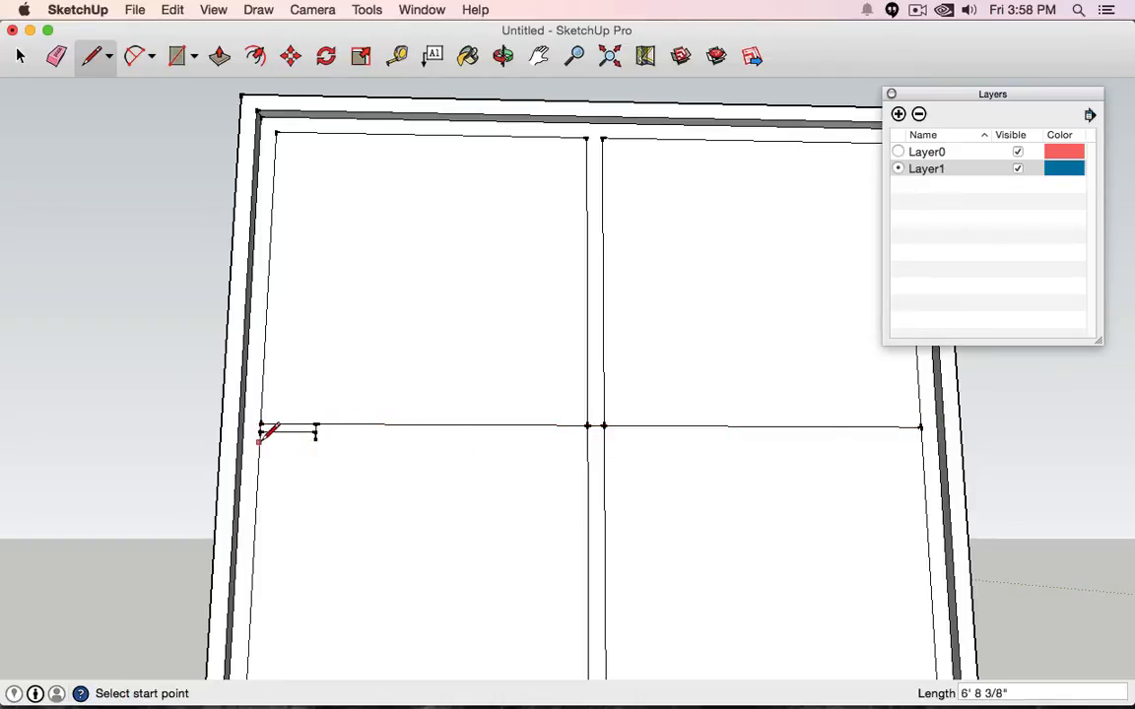
pyautogui.scroll(3, 308, 434)
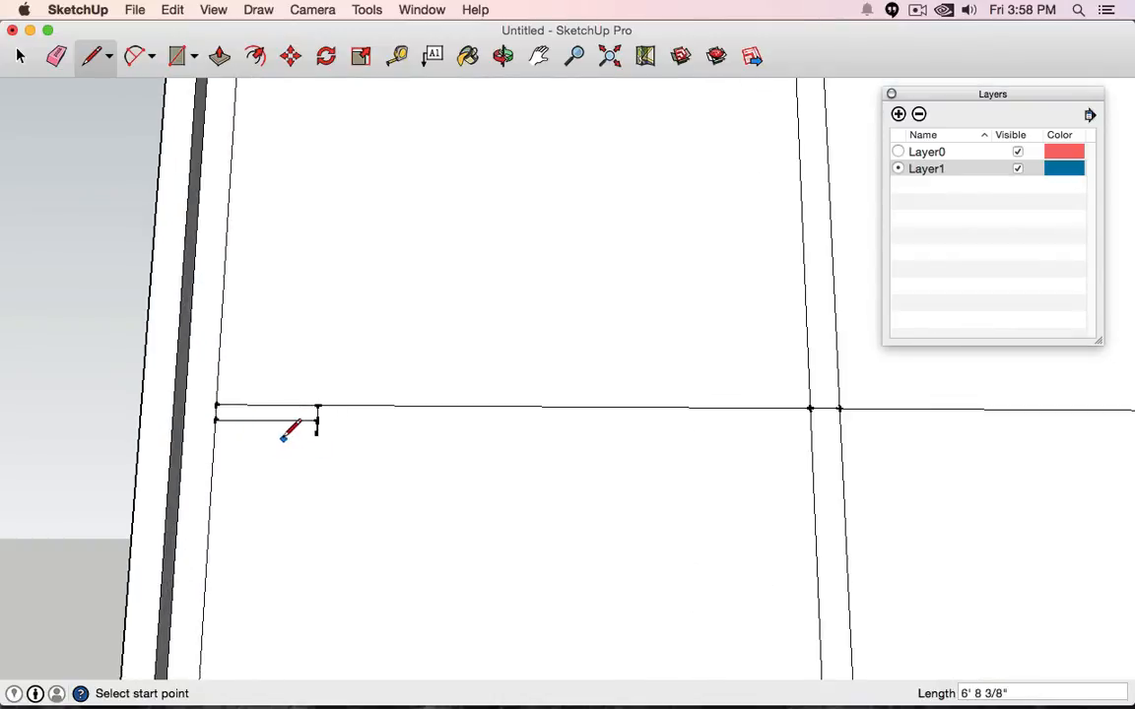
pyautogui.click(218, 433)
pyautogui.scroll(-4, 325, 429)
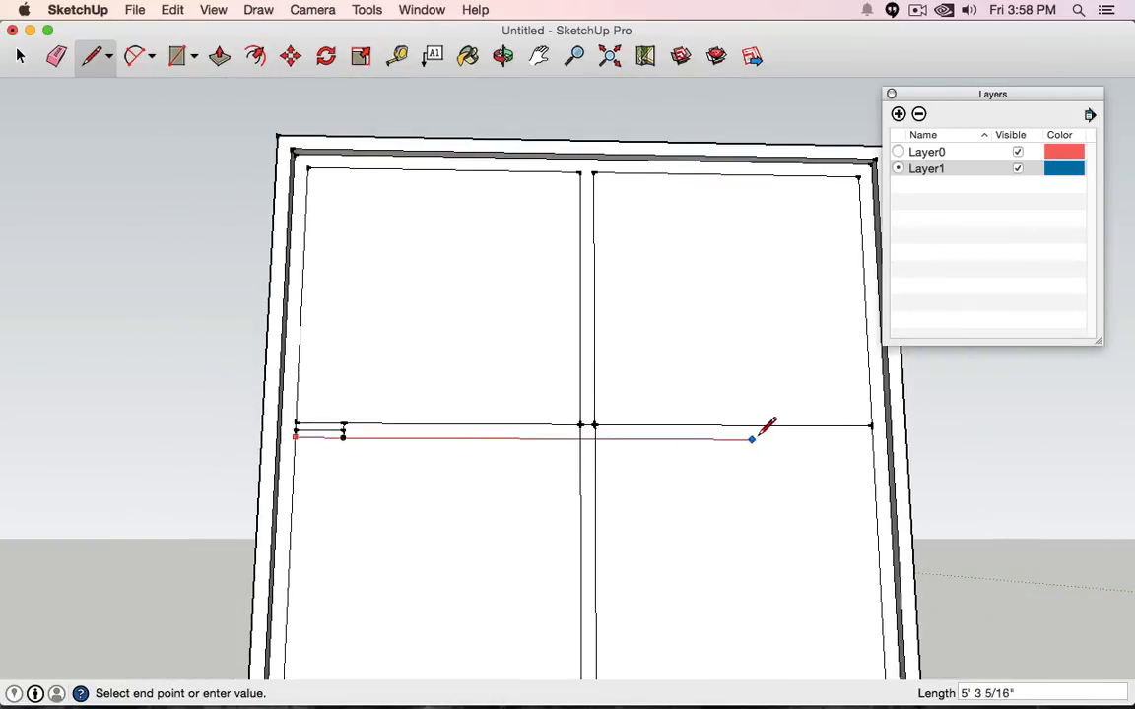
pyautogui.click(873, 439)
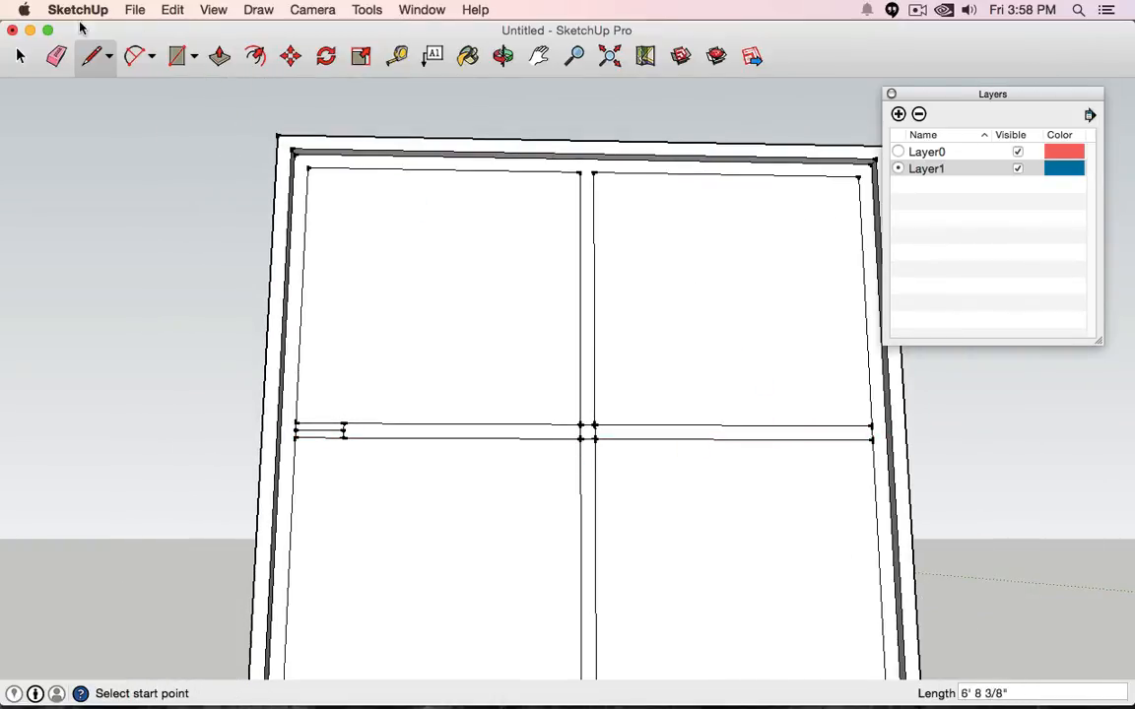
# - Erase the short guide lines and the border edge segments between the two horizontal lines at that end of the crossbar
pyautogui.click(57, 56)
pyautogui.scroll(5, 304, 413)
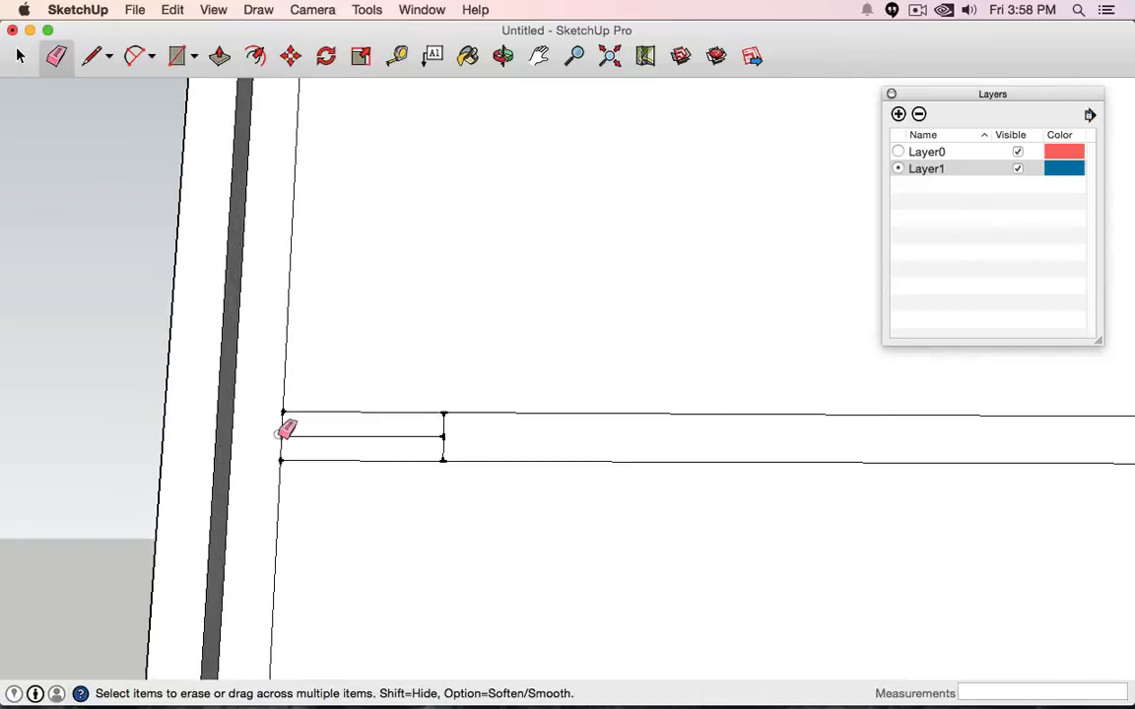
pyautogui.click(443, 435)
pyautogui.click(445, 435)
pyautogui.scroll(-5, 565, 435)
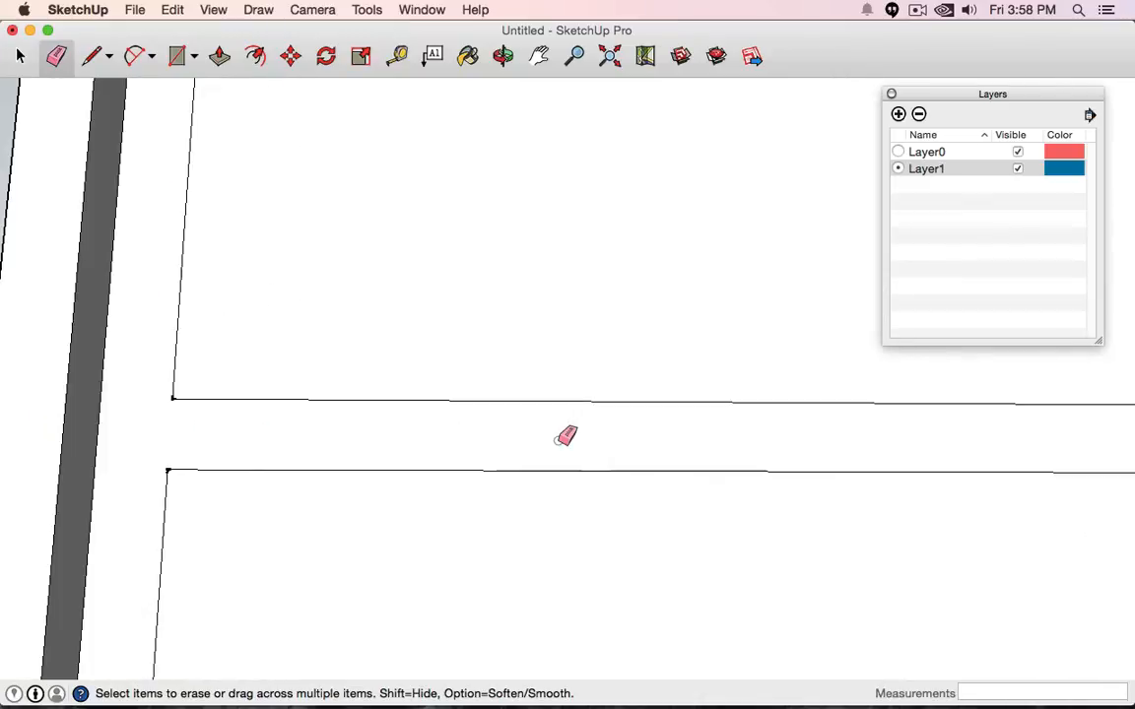
# - Erase the segments where the mullion and crossbar intersect and the border edge segment at the crossbar's other end
pyautogui.scroll(-2, 671, 437)
pyautogui.moveTo(815, 436)
pyautogui.mouseDown(button='middle')
pyautogui.moveTo(493, 427)
pyautogui.moveTo(772, 438)
pyautogui.moveTo(346, 440)
pyautogui.mouseUp(button='middle')
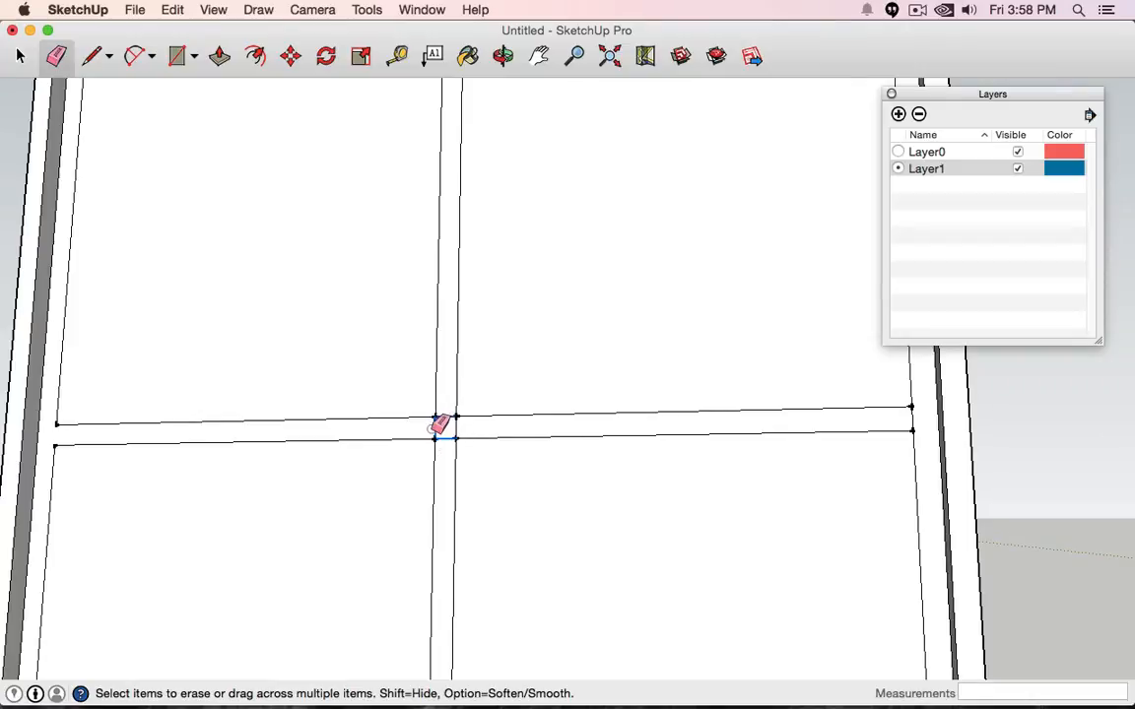
pyautogui.moveTo(463, 425); pyautogui.dragTo(665, 418)
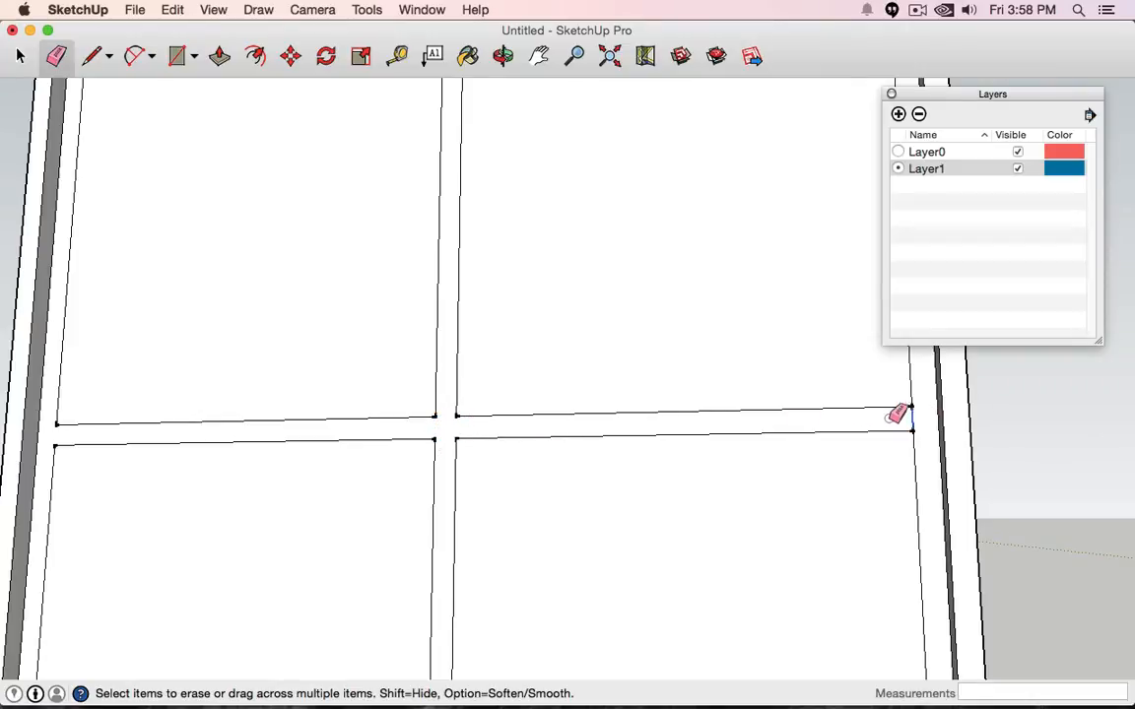
# - Push all four pane faces back 4" to cut openings through the window
pyautogui.scroll(-6, 897, 415)
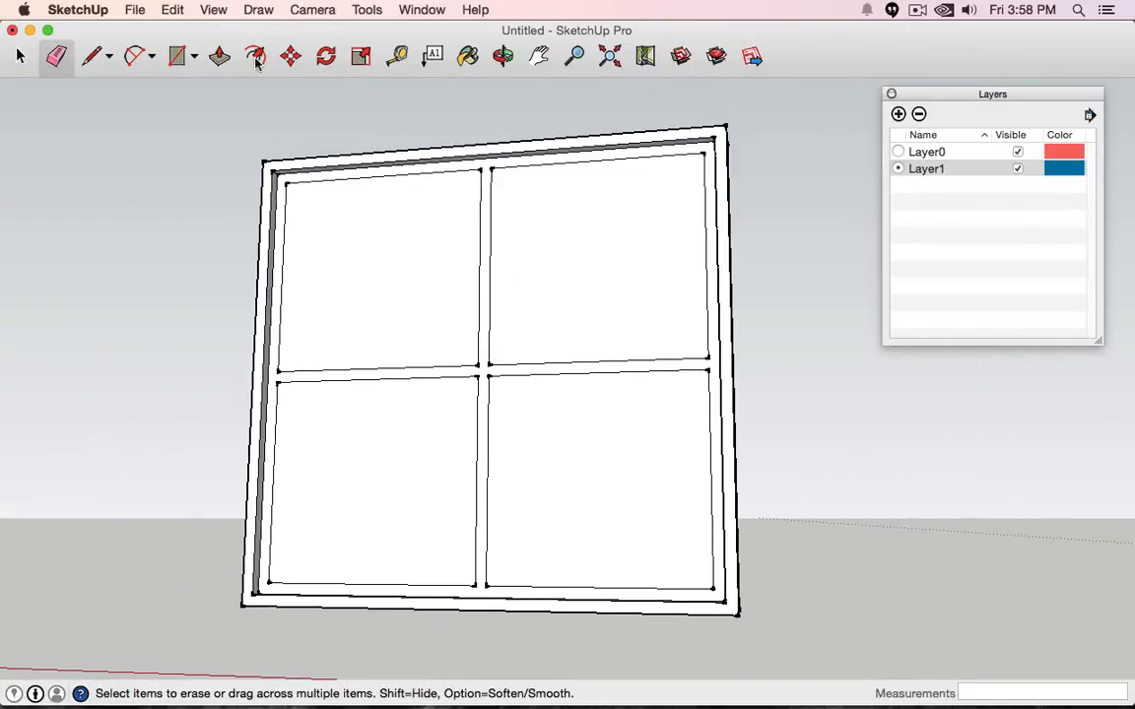
pyautogui.click(220, 64)
pyautogui.click(352, 242)
pyautogui.click(353, 211)
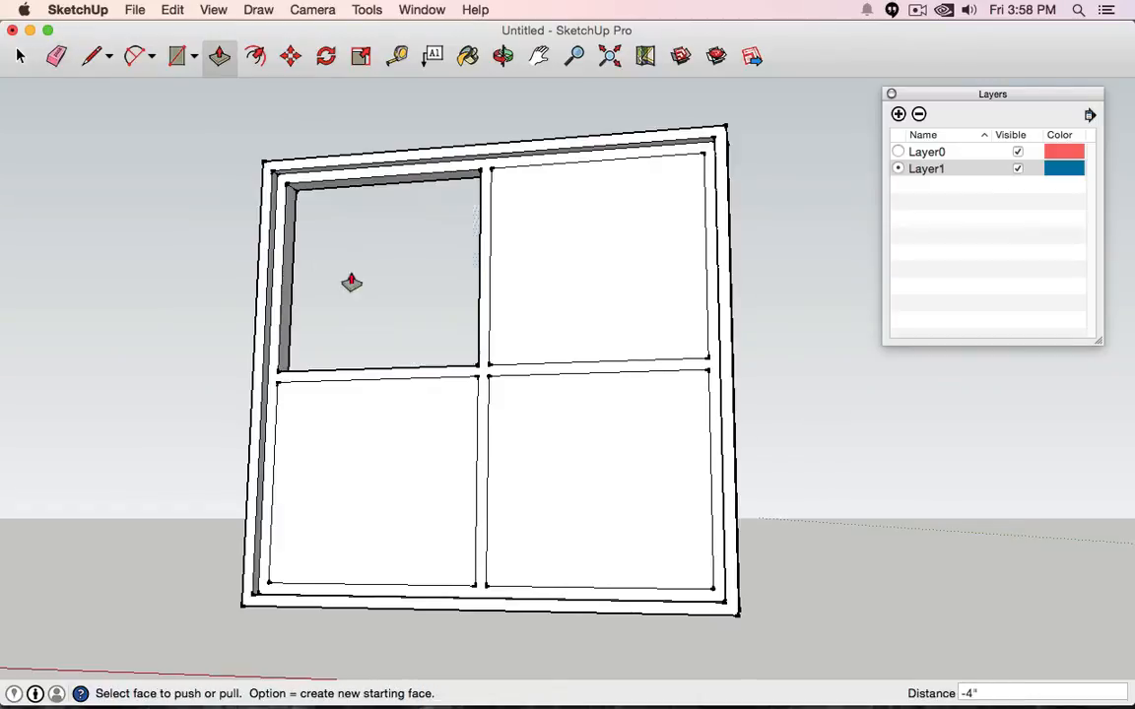
pyautogui.click(363, 400)
pyautogui.click(363, 400)
pyautogui.click(556, 431)
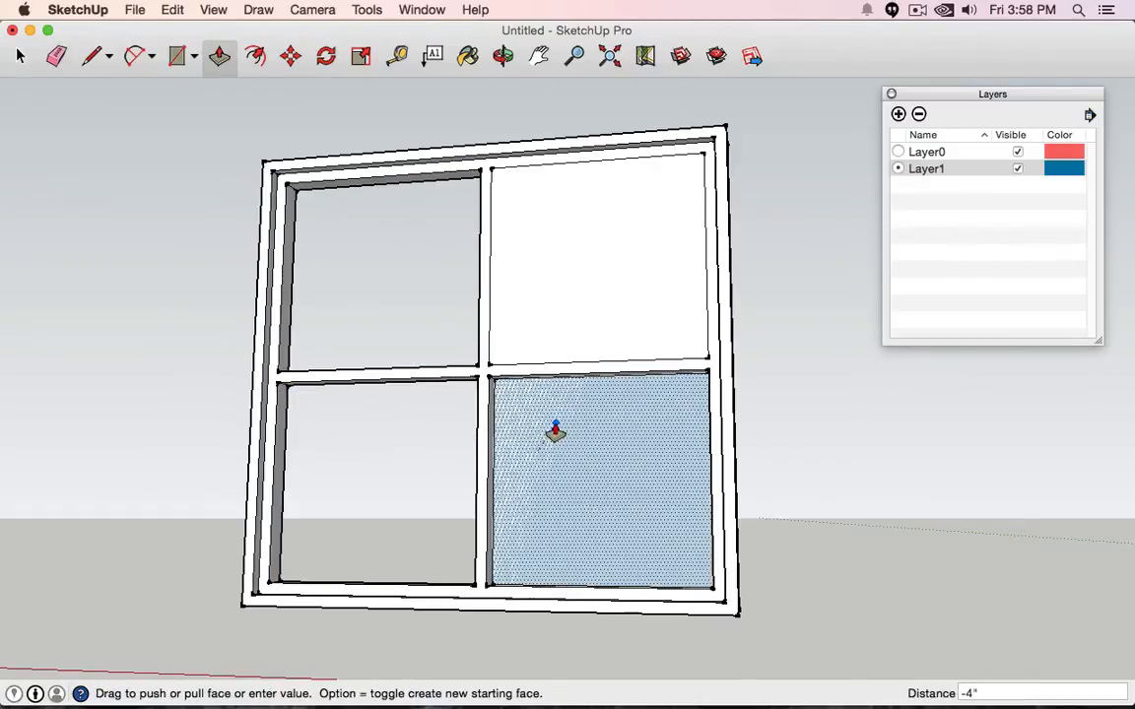
pyautogui.click(556, 430)
pyautogui.click(603, 270)
pyautogui.click(587, 257)
pyautogui.press('super+z')
pyautogui.click(552, 246)
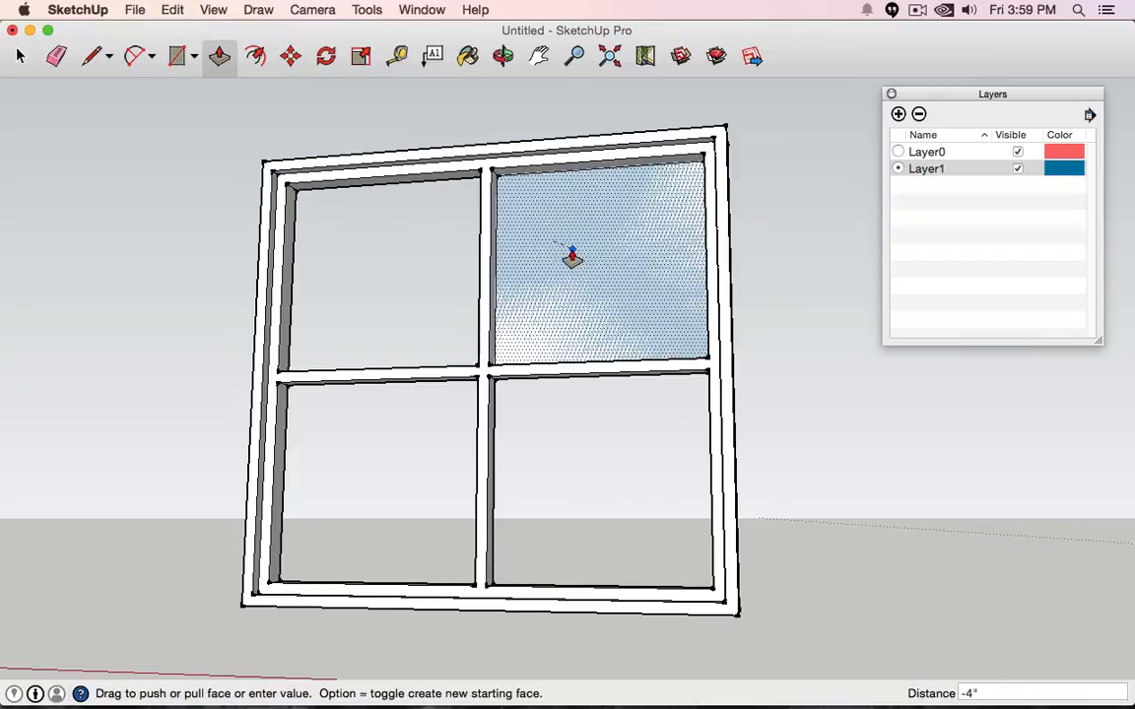
pyautogui.click(572, 258)
# - Select the whole window and make it a component named Window
pyautogui.moveTo(665, 274); pyautogui.dragTo(474, 271, button='middle')
pyautogui.scroll(-5, 477, 276)
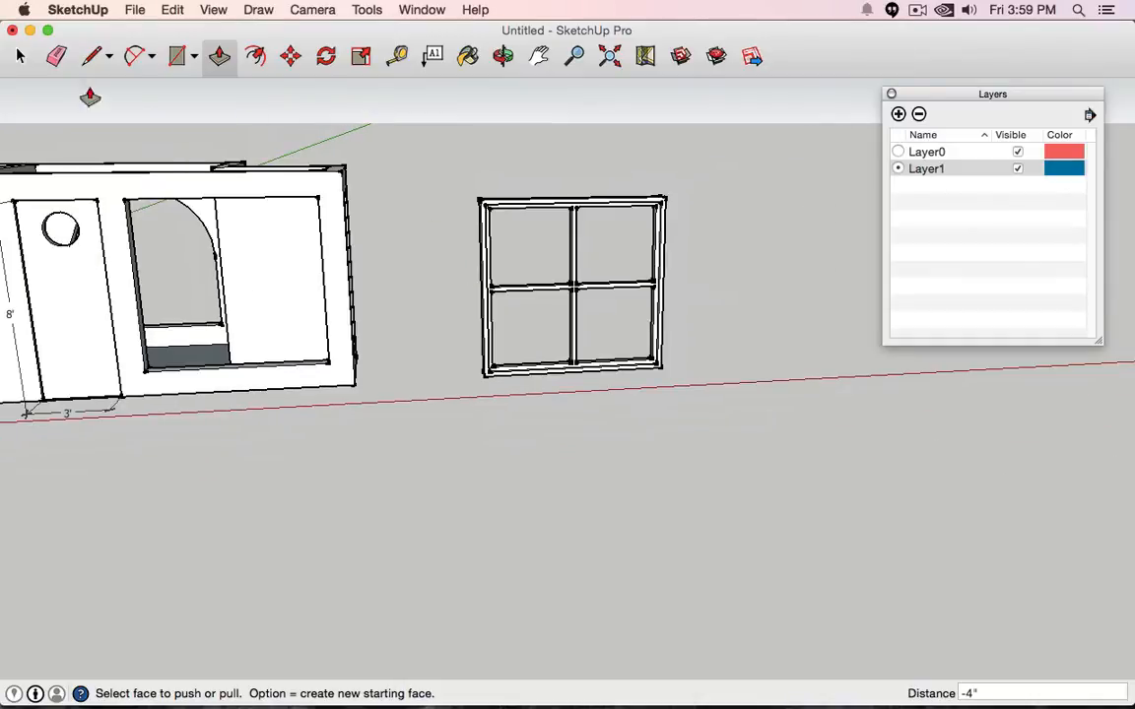
pyautogui.press('space')
pyautogui.moveTo(446, 181); pyautogui.dragTo(721, 407)
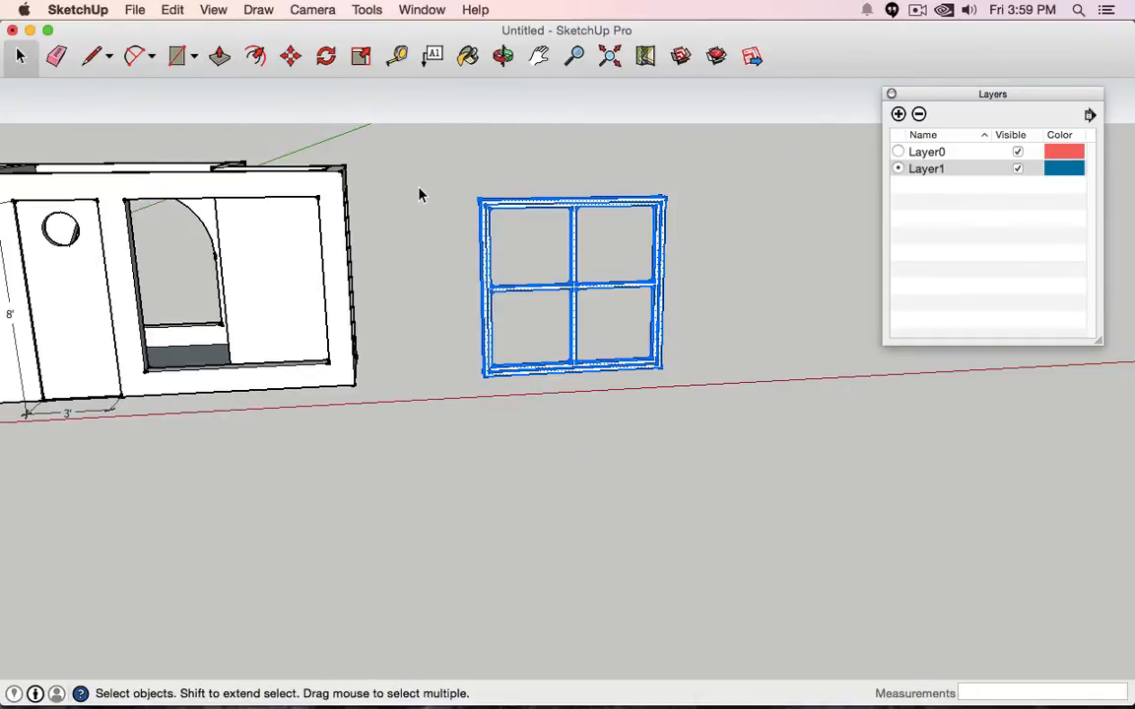
pyautogui.click(175, 9)
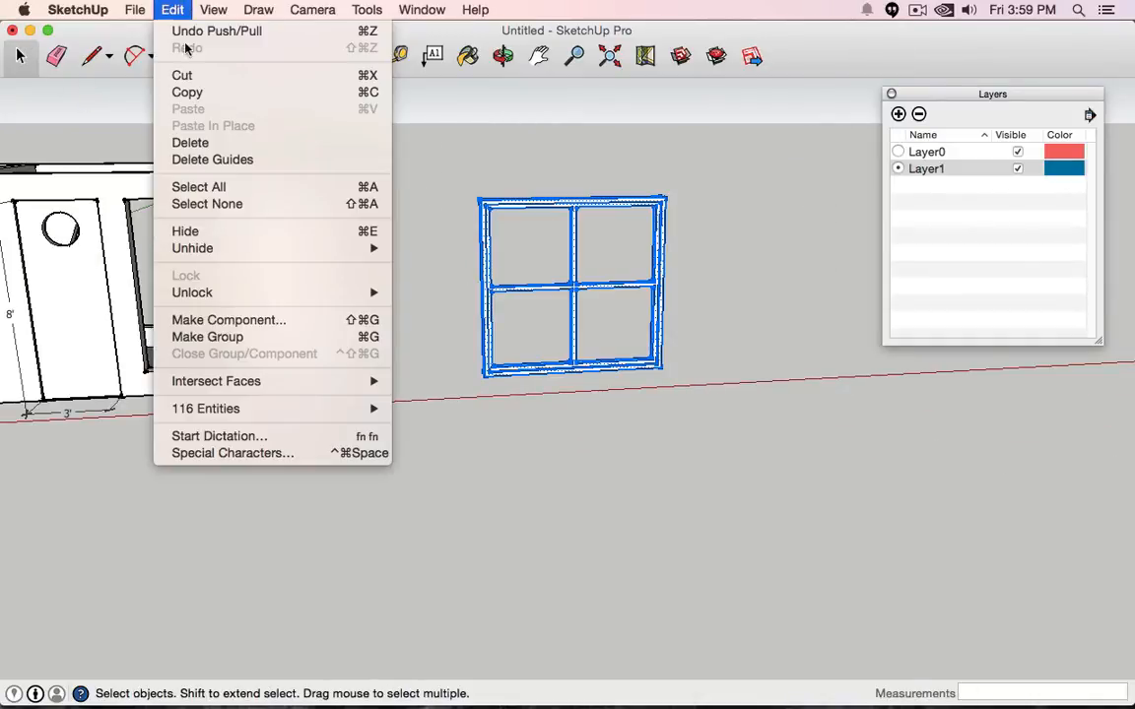
pyautogui.click(242, 321)
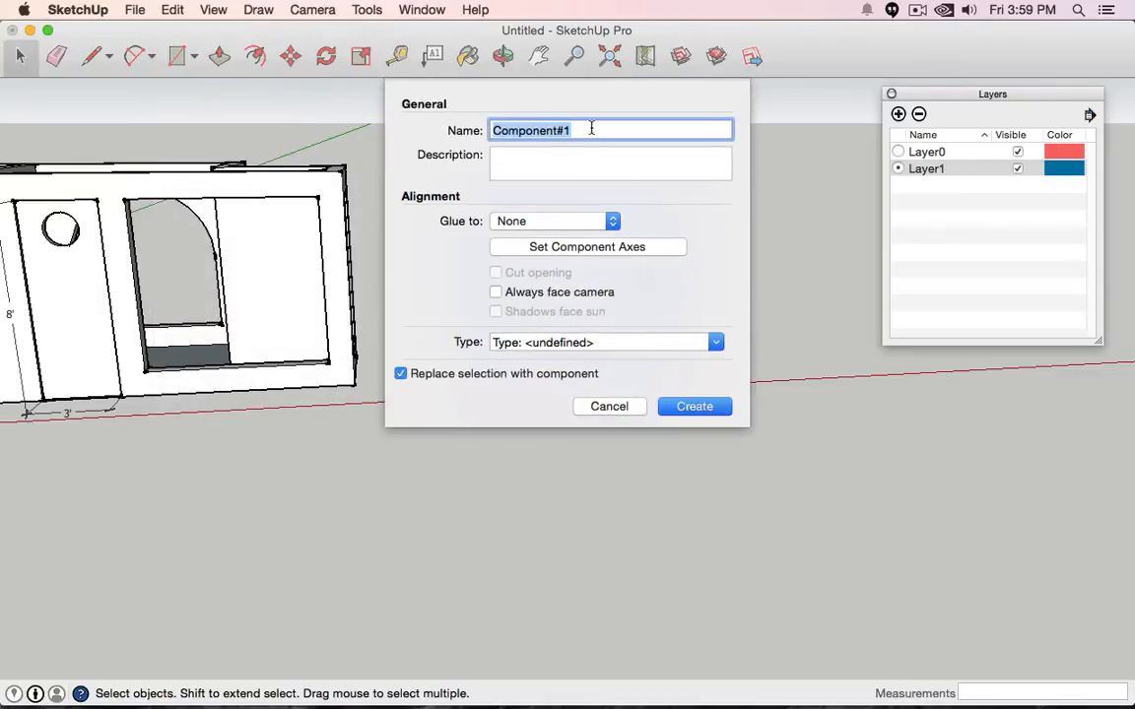
pyautogui.write('Window')
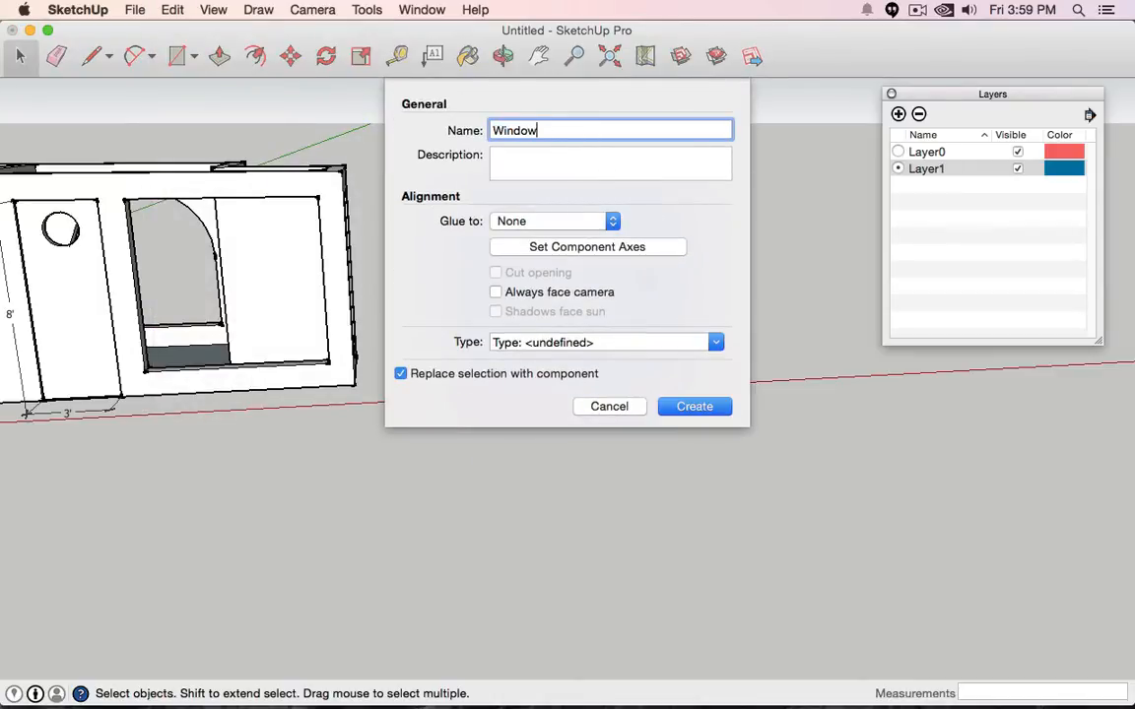
pyautogui.press('Return')
# - Move the window component by its lower corner into the matching corner of the large front wall opening and deselect it
pyautogui.moveTo(525, 194); pyautogui.dragTo(272, 108, button='middle')
pyautogui.click(289, 56)
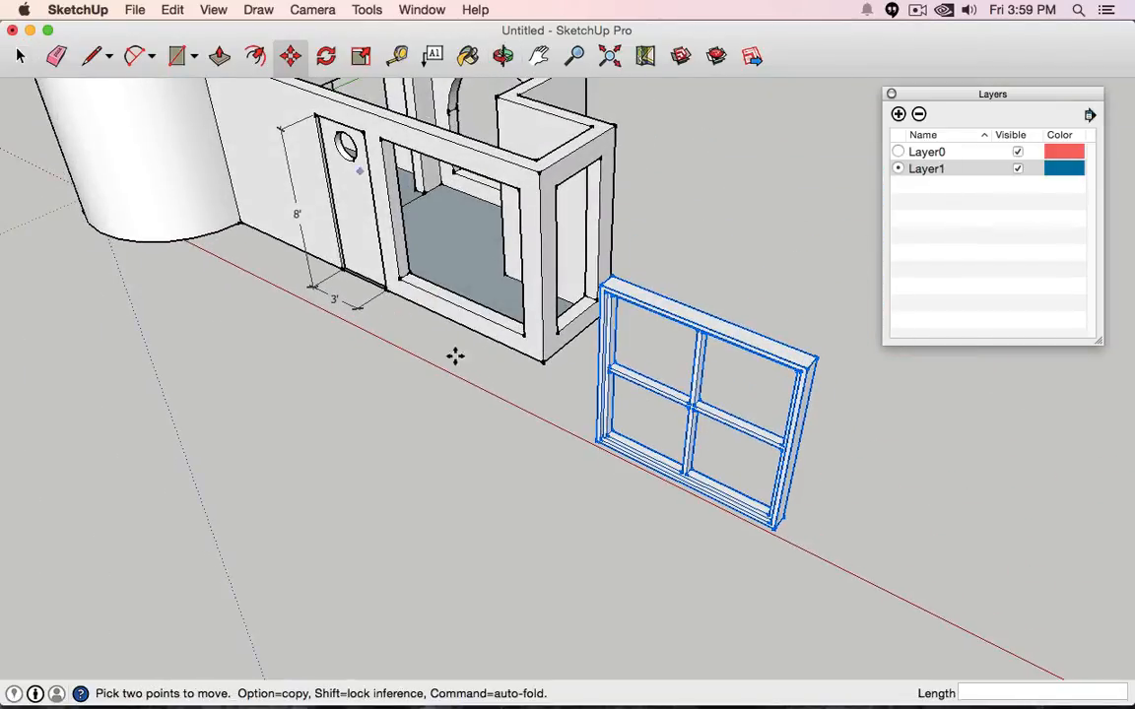
pyautogui.scroll(3, 591, 445)
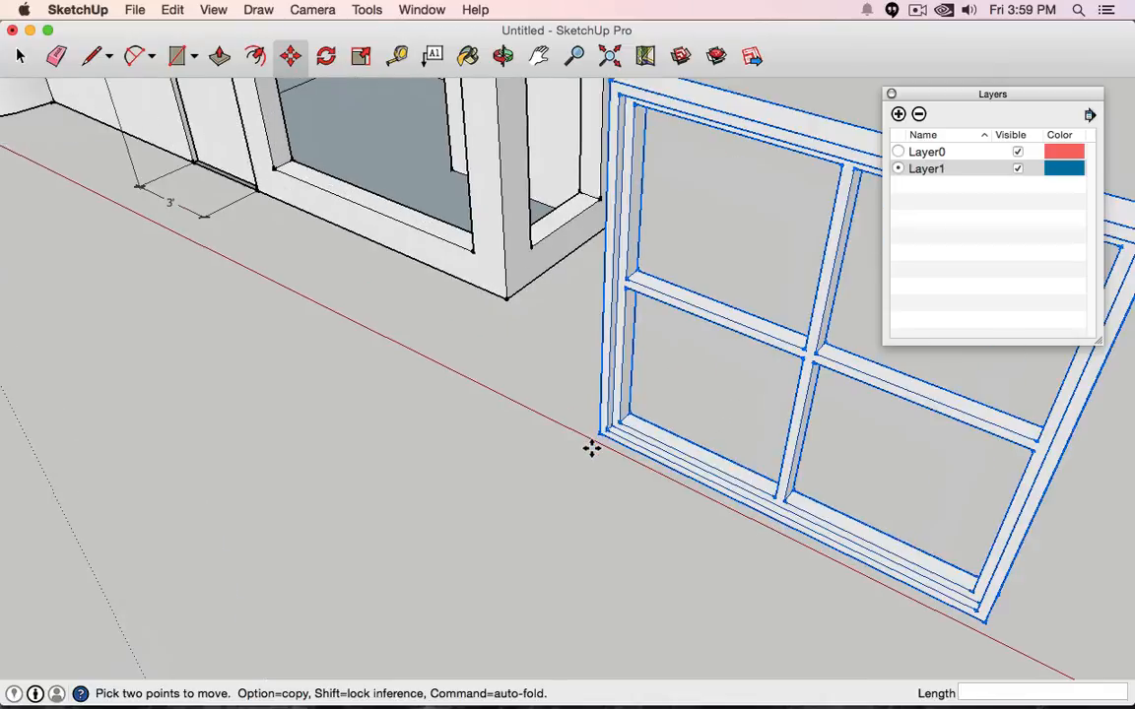
pyautogui.click(595, 437)
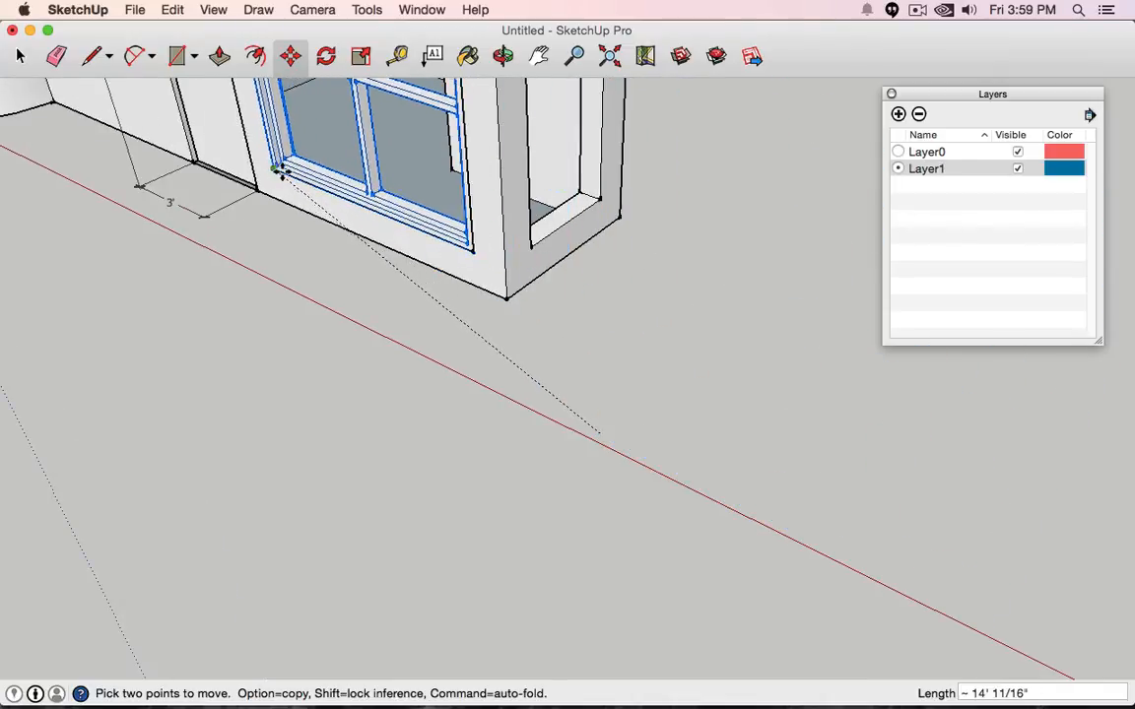
pyautogui.scroll(3, 279, 170)
pyautogui.click(256, 160)
pyautogui.scroll(-5, 315, 248)
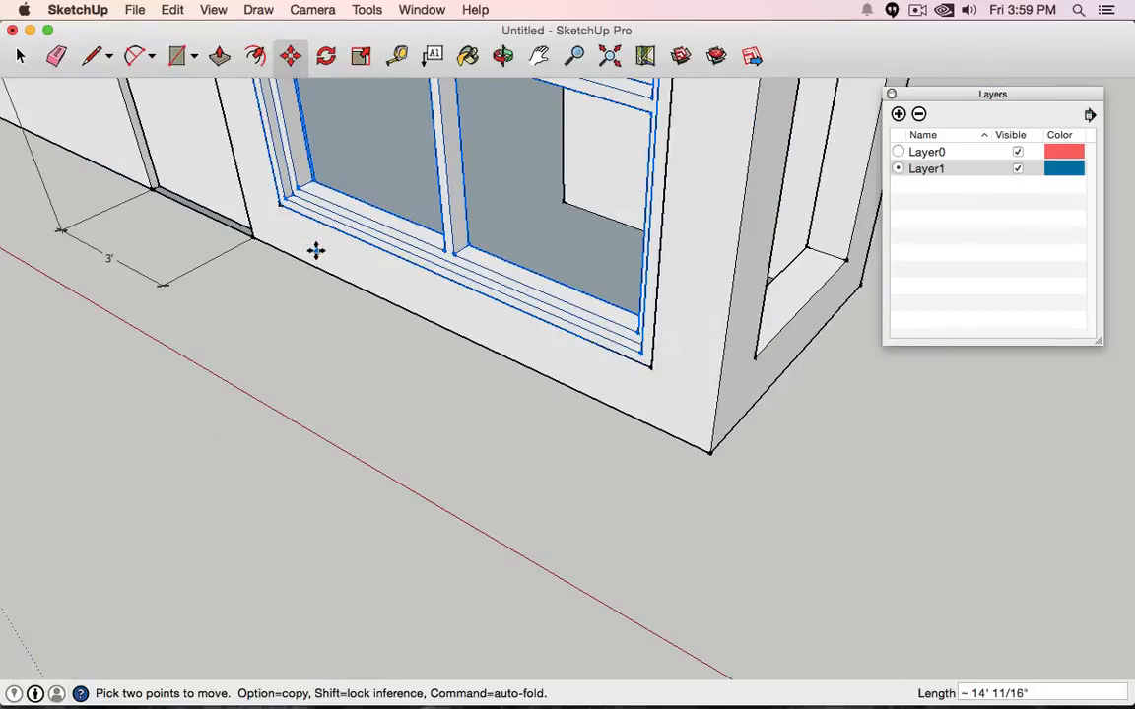
pyautogui.click(20, 57)
pyautogui.click(306, 367)
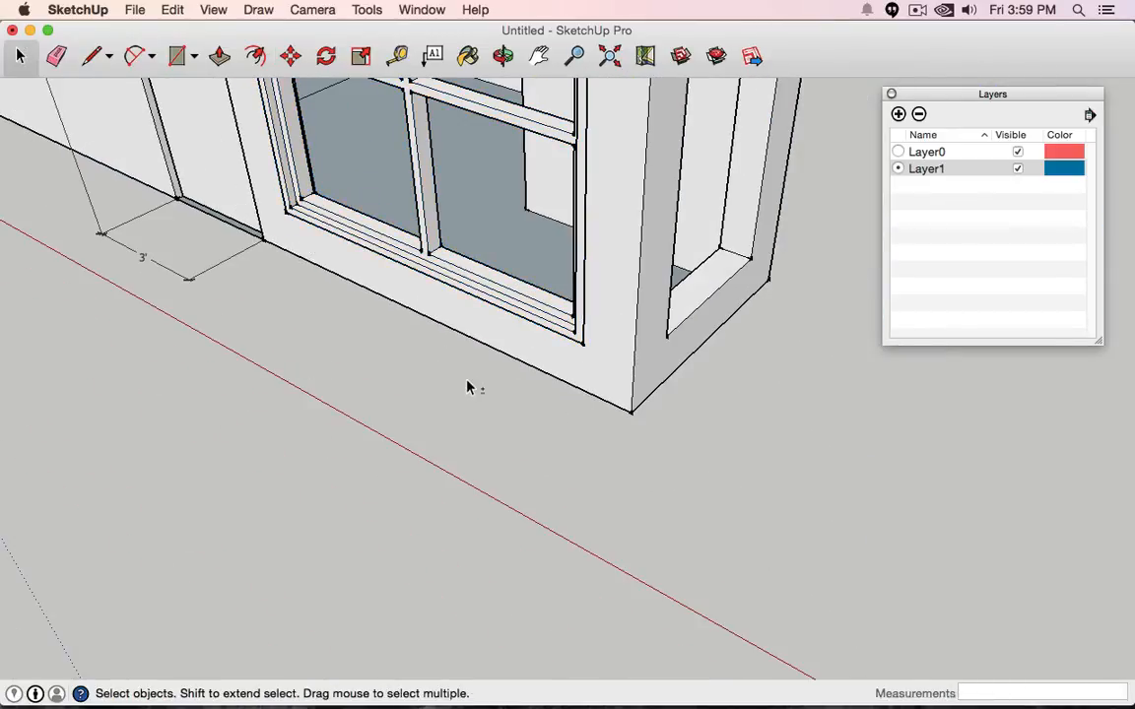
# - Bring the whole house into view and open the Components browser on the components in the model
pyautogui.scroll(-3, 405, 398)
pyautogui.scroll(-4, 407, 392)
pyautogui.keyDown('shift'); pyautogui.moveTo(370, 394); pyautogui.dragTo(471, 537, button='middle'); pyautogui.keyUp('shift')
pyautogui.moveTo(393, 530); pyautogui.dragTo(800, 388, button='middle')
pyautogui.scroll(-5, 396, 351)
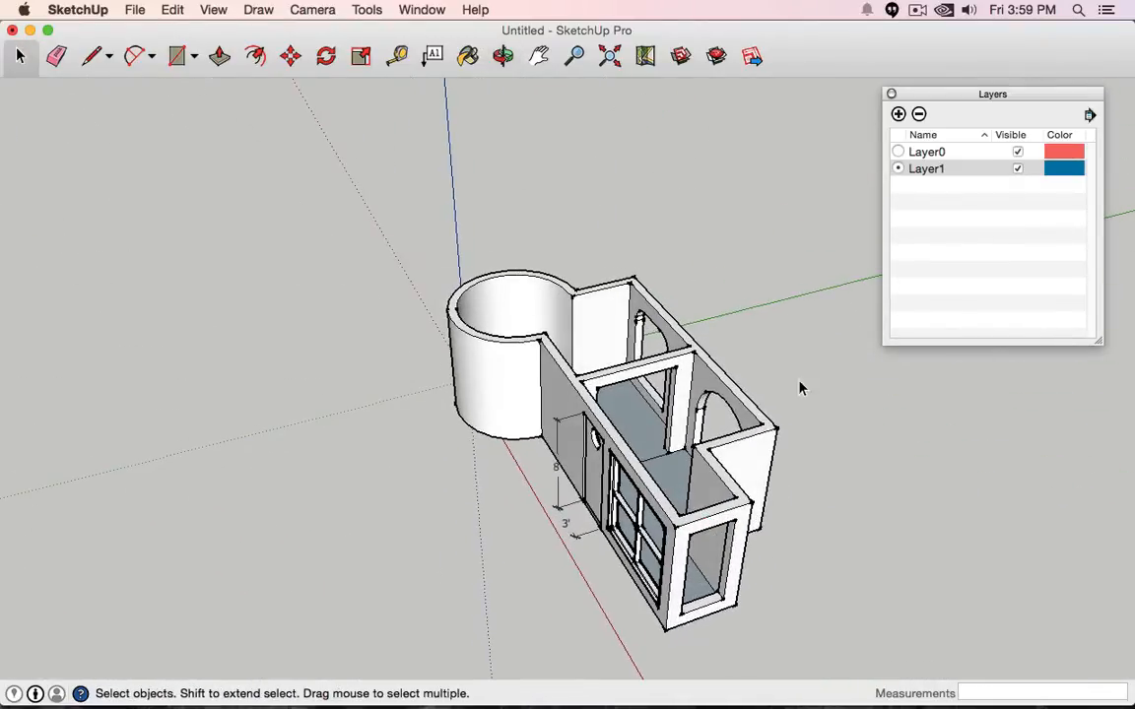
pyautogui.moveTo(716, 197); pyautogui.dragTo(532, 118, button='middle')
pyautogui.click(423, 10)
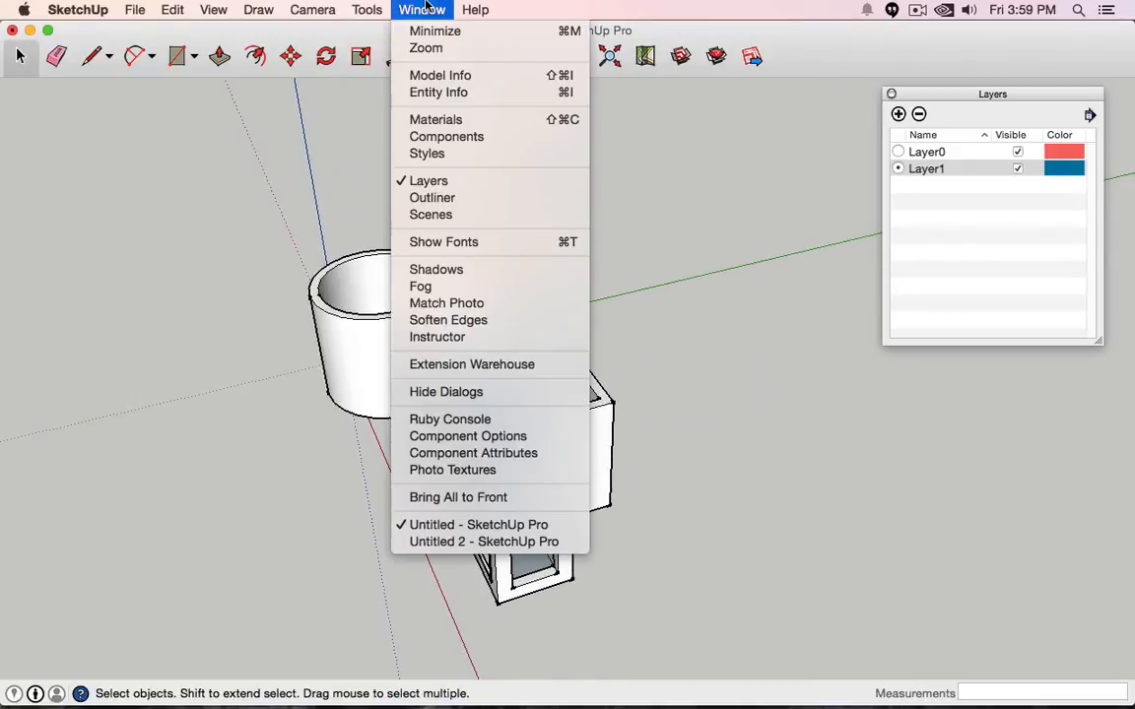
pyautogui.click(427, 5)
pyautogui.click(427, 5)
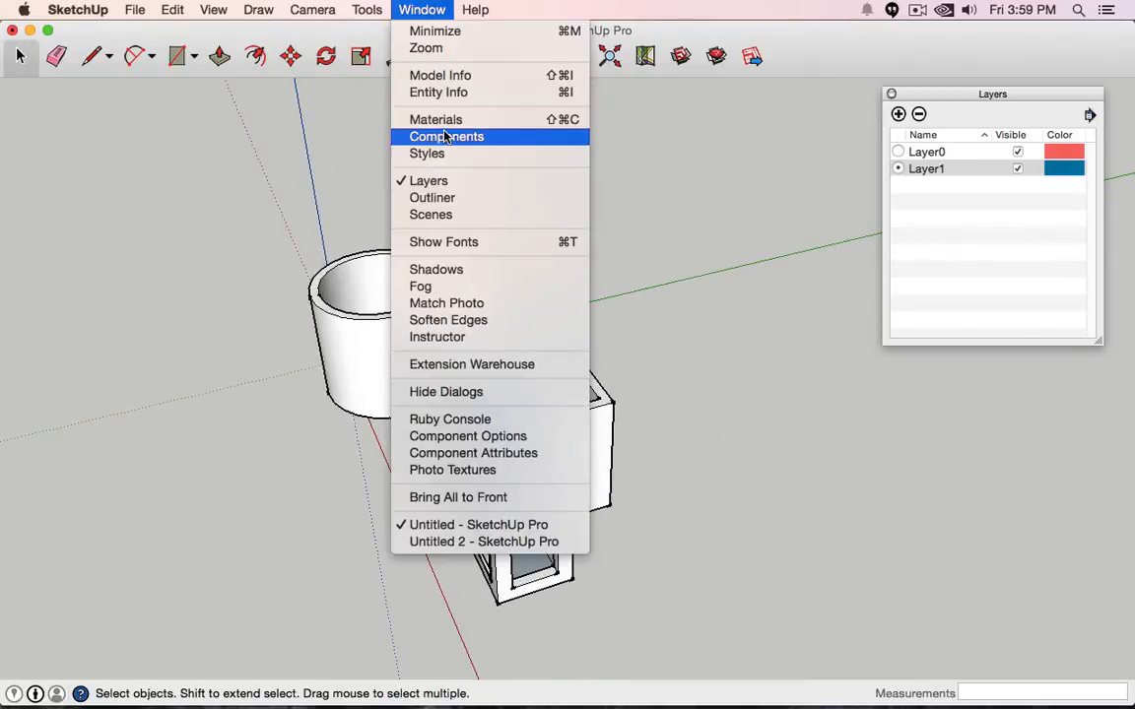
pyautogui.click(631, 124)
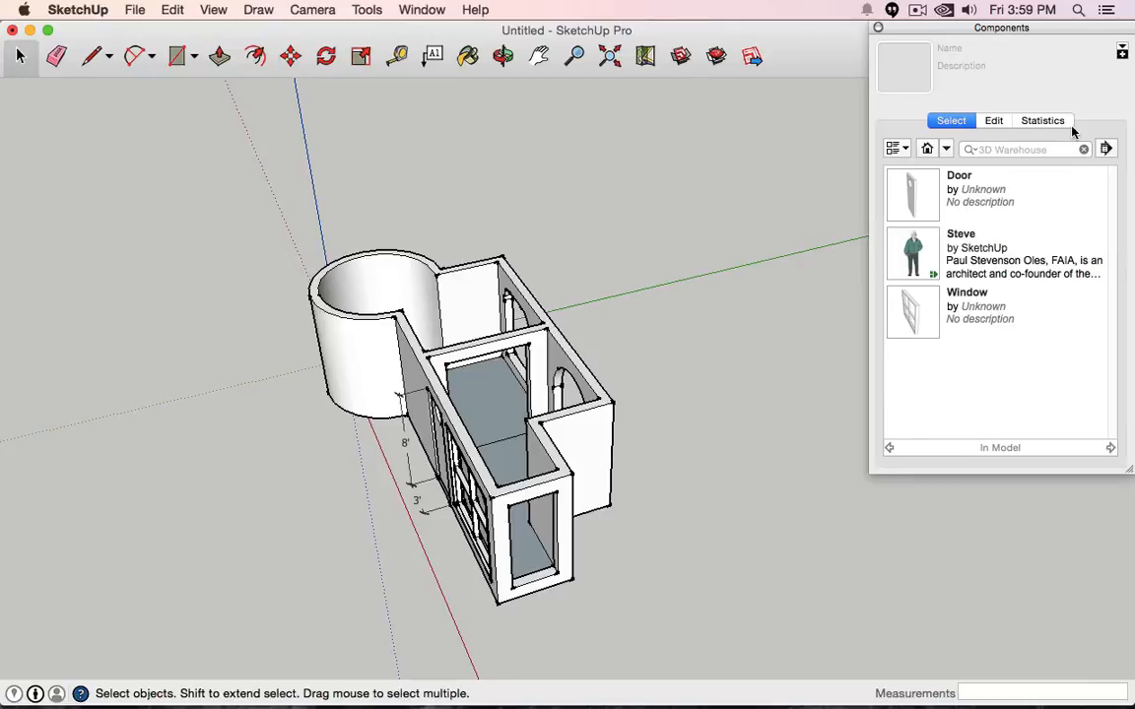
# - Place two copies of the Door component from the in-model collection on the open ground beside the house
pyautogui.click(956, 197)
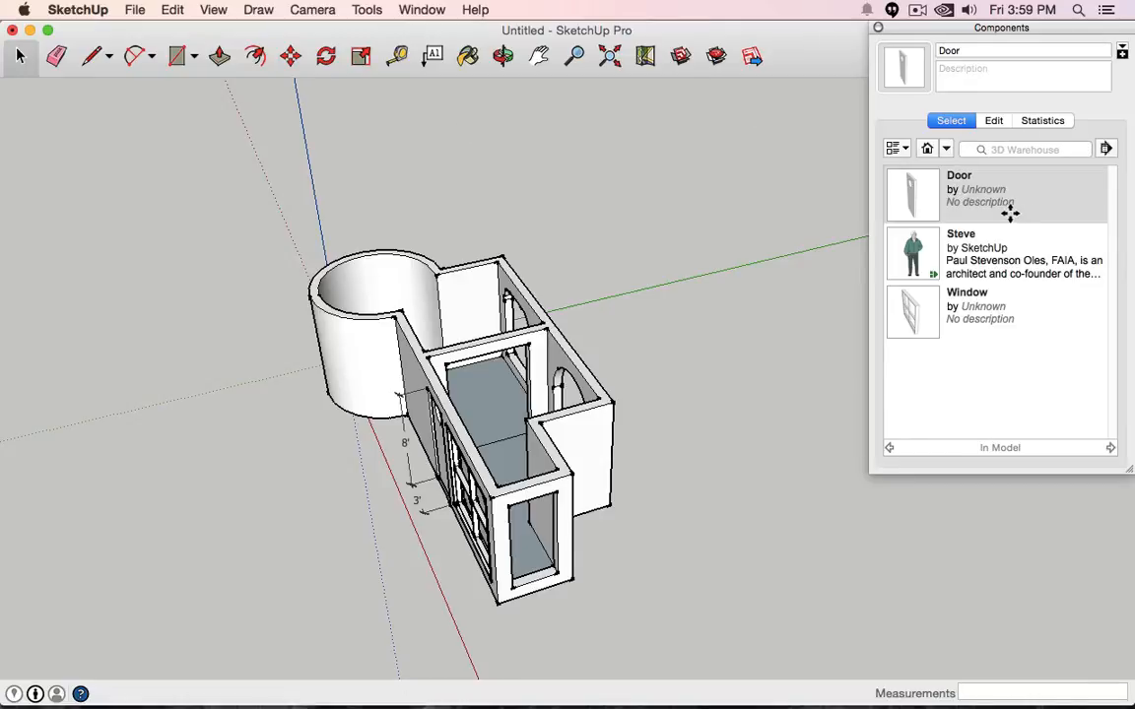
pyautogui.moveTo(898, 197); pyautogui.dragTo(674, 377)
pyautogui.moveTo(918, 187); pyautogui.dragTo(618, 221)
pyautogui.scroll(5, 730, 378)
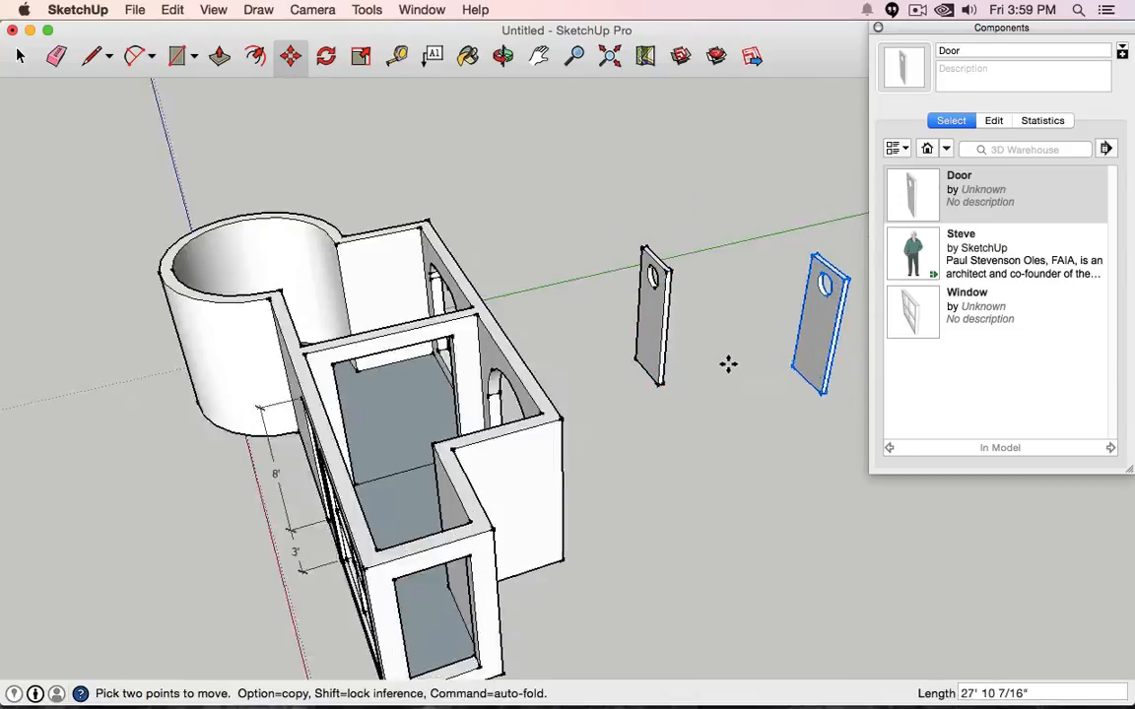
# - Rotate the selected Door copy 90° about the vertical axis, pivoting at the lower corner of the other door
pyautogui.click(326, 56)
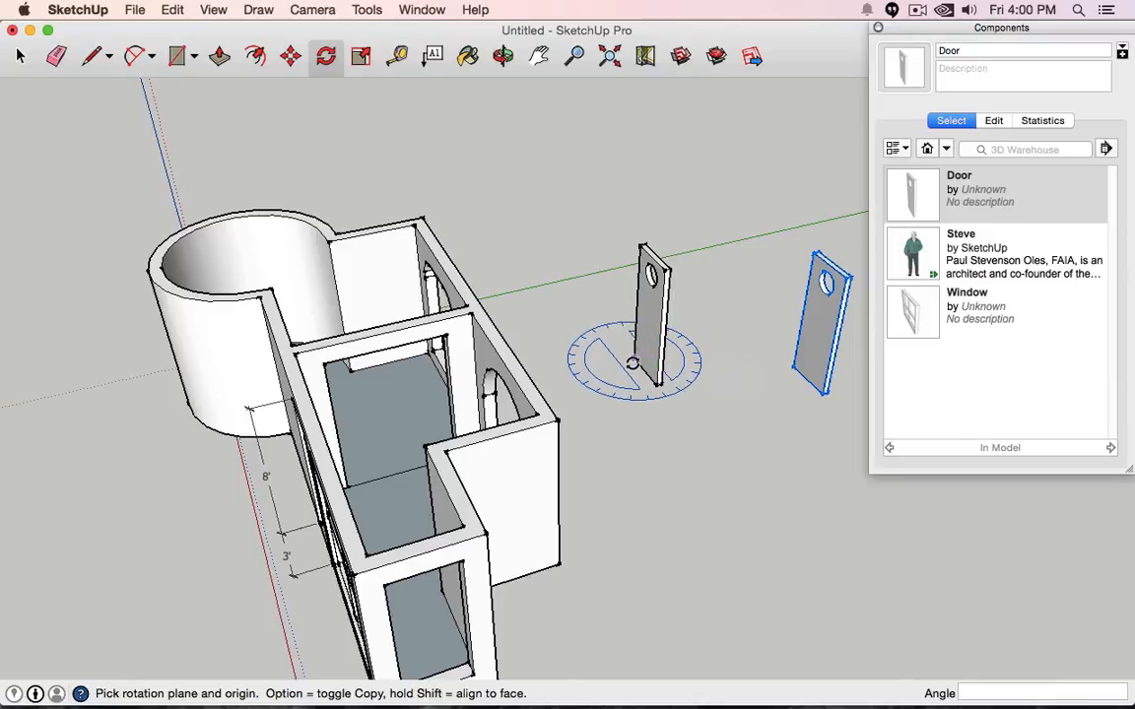
pyautogui.click(633, 363)
pyautogui.click(682, 430)
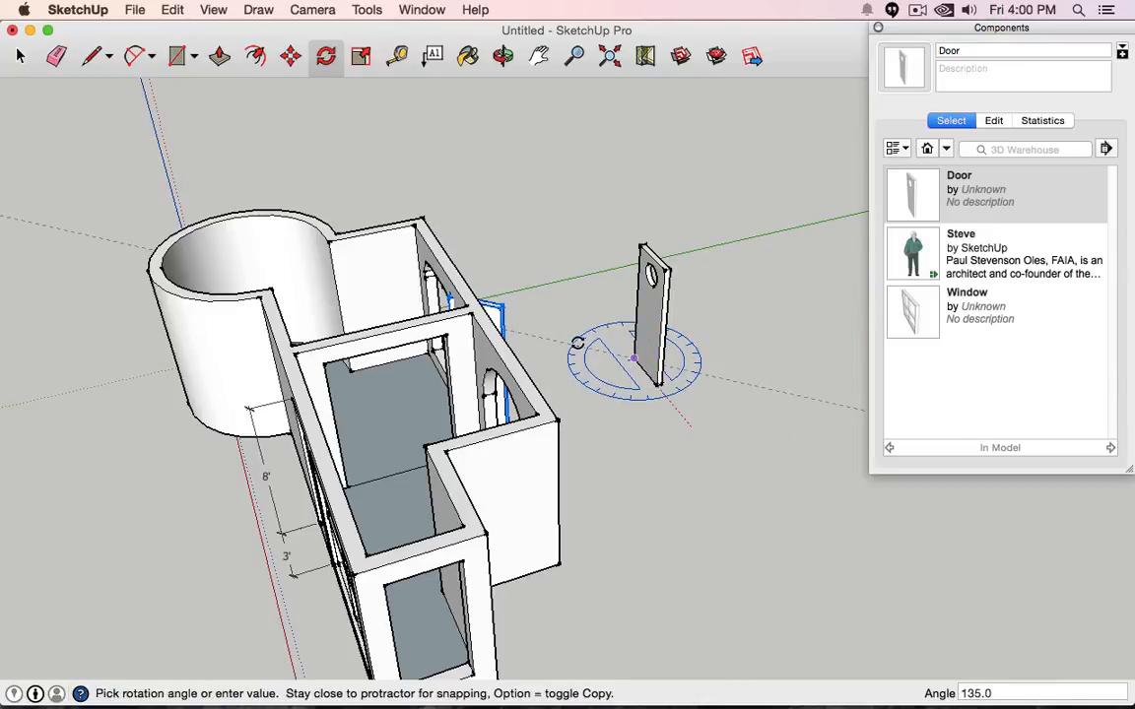
pyautogui.click(596, 380)
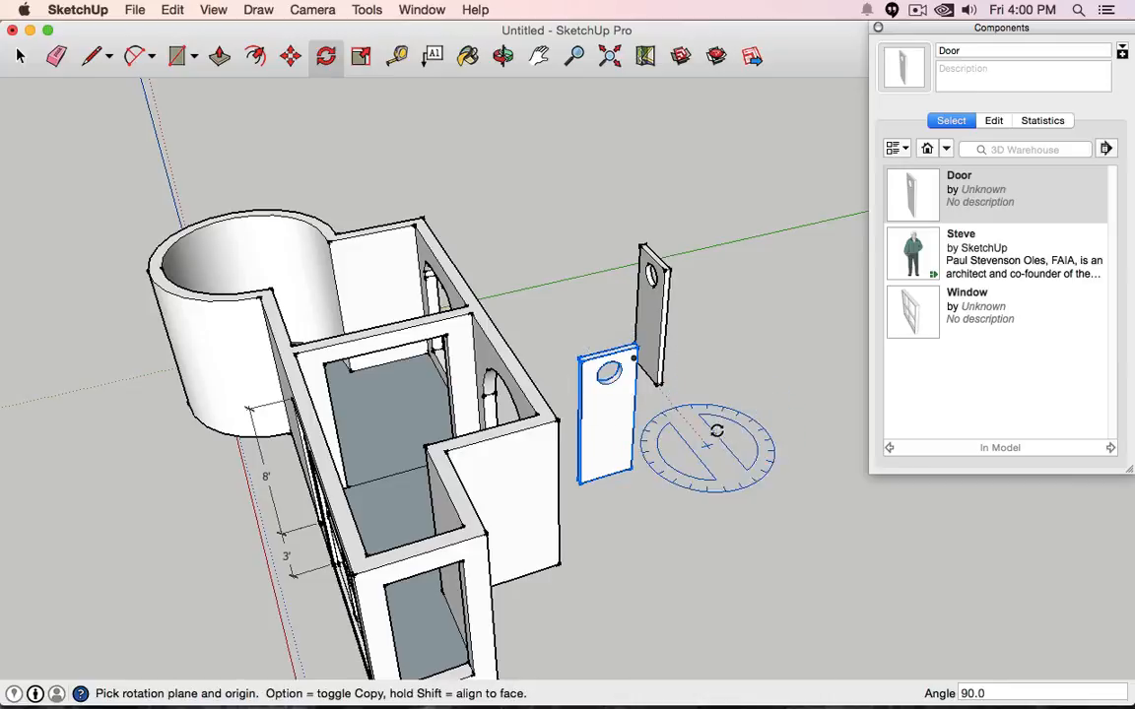
# - Rotate the other Door copy 90° about the vertical axis at its lower corner, parallel to the first door
pyautogui.click(20, 57)
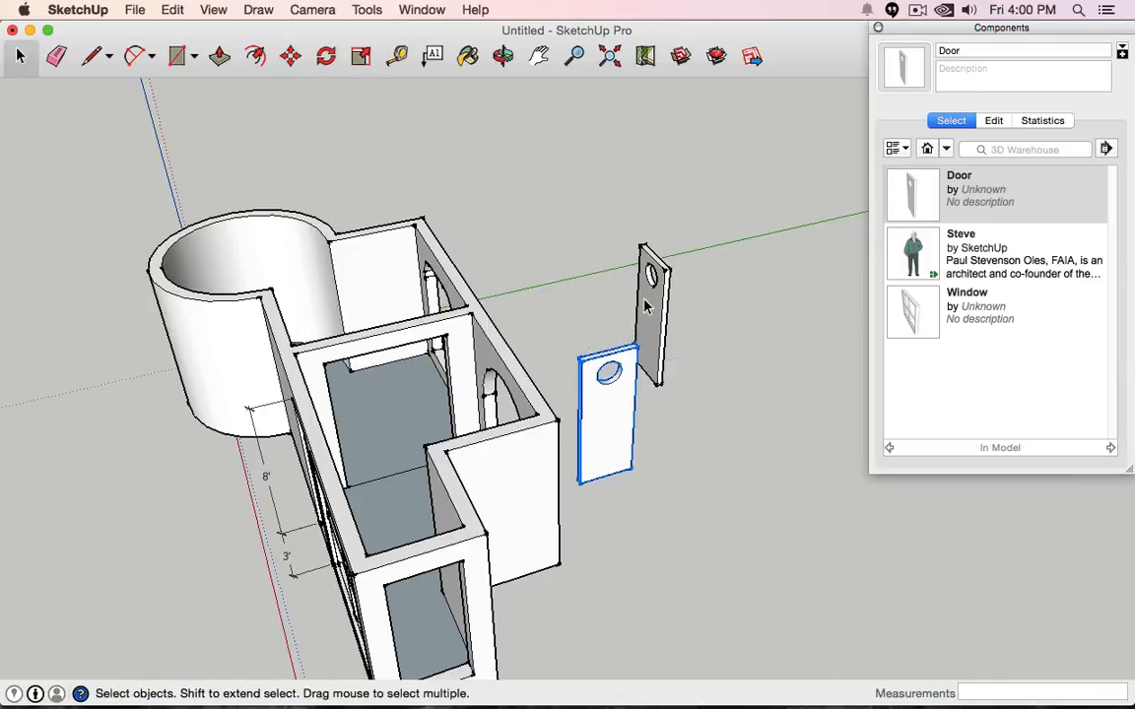
pyautogui.click(654, 315)
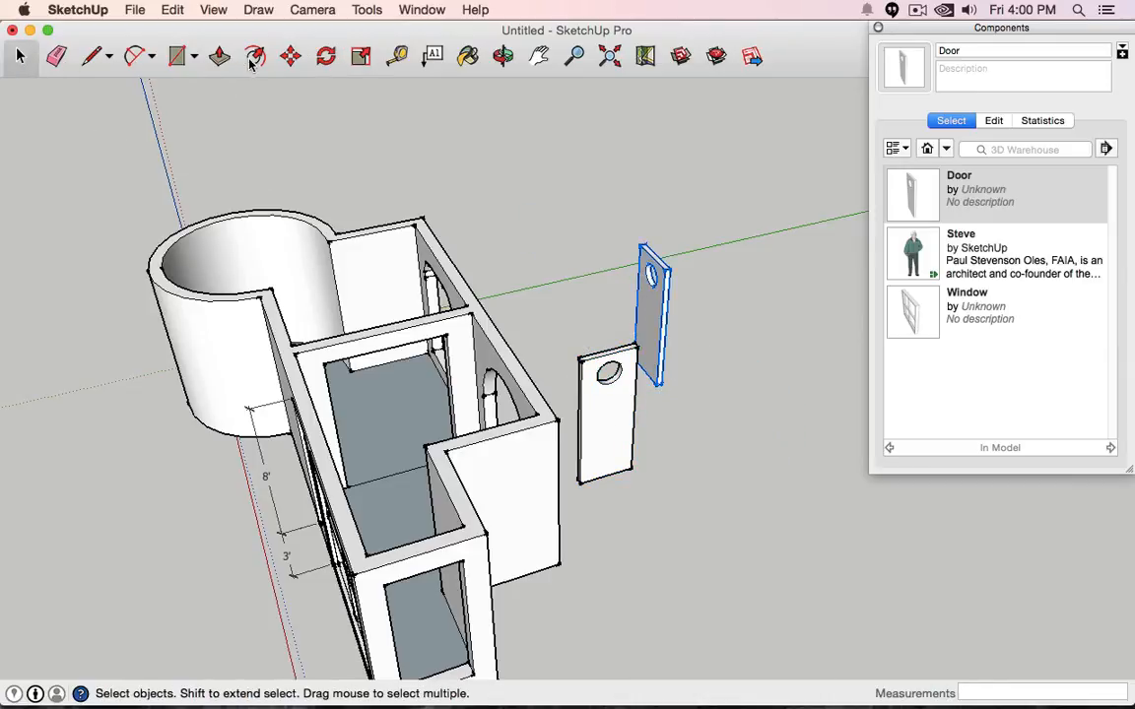
pyautogui.click(326, 57)
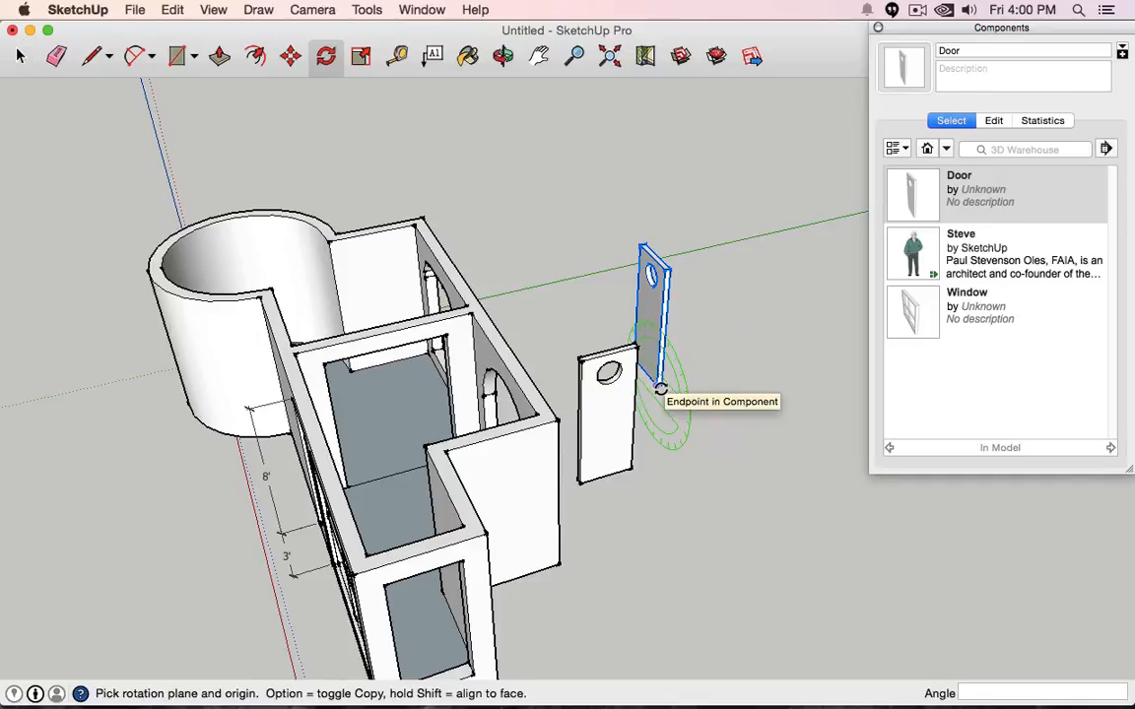
pyautogui.click(659, 386)
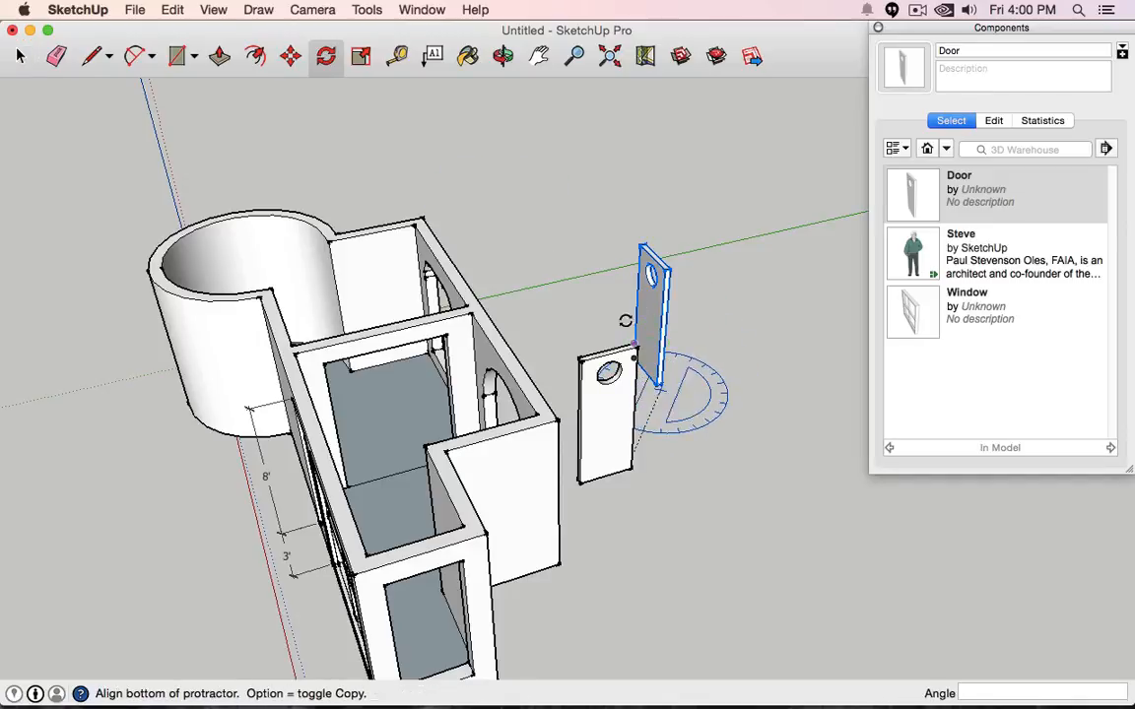
pyautogui.click(585, 283)
pyautogui.click(764, 347)
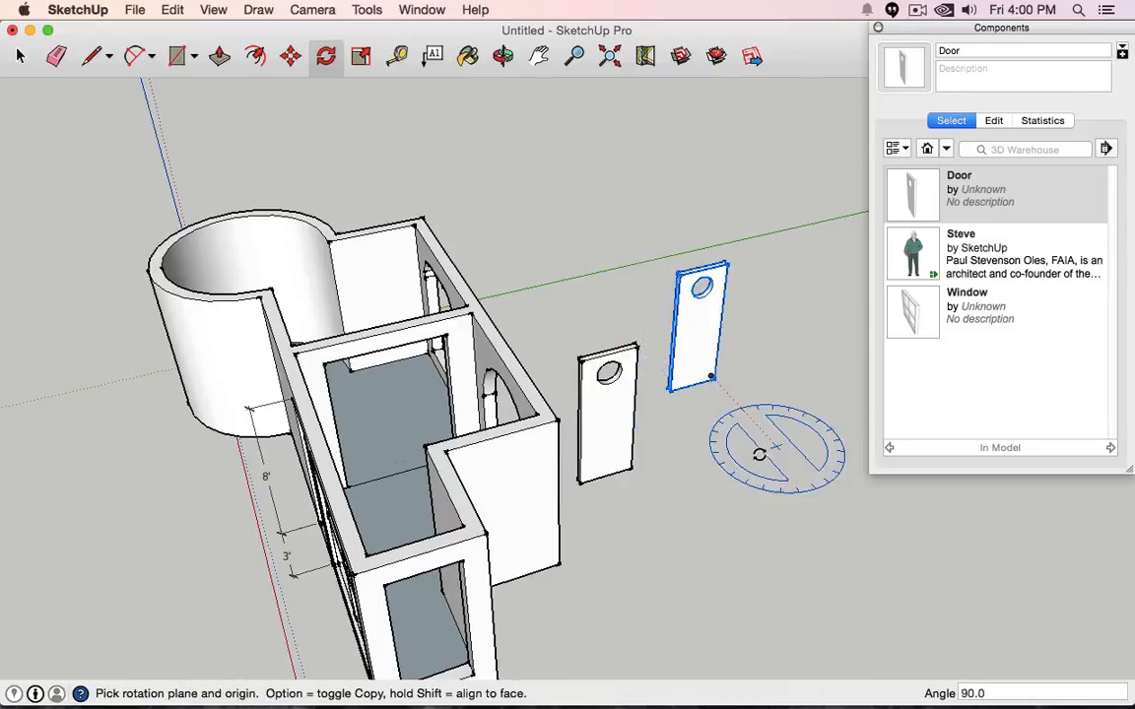
# - Move the selected door by its lower corner into the interior wall opening, at the opening's bottom corner nearest the front wall
pyautogui.keyDown('shift'); pyautogui.moveTo(691, 225); pyautogui.dragTo(469, 127, button='middle'); pyautogui.keyUp('shift')
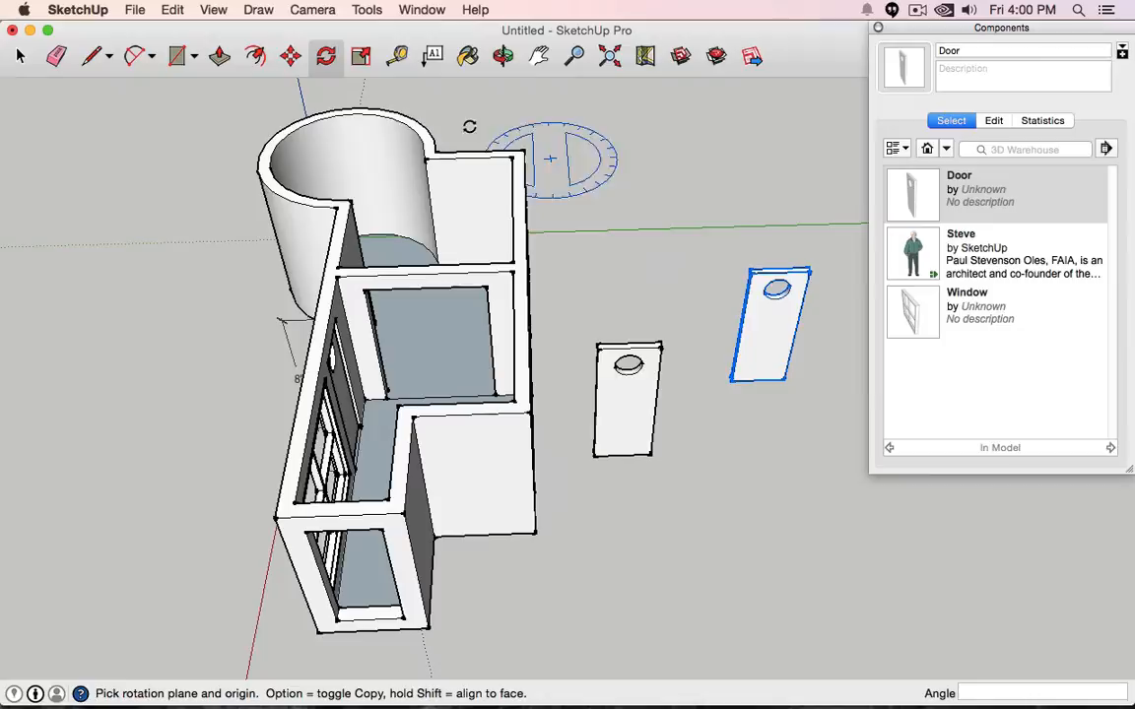
pyautogui.click(289, 57)
pyautogui.click(594, 455)
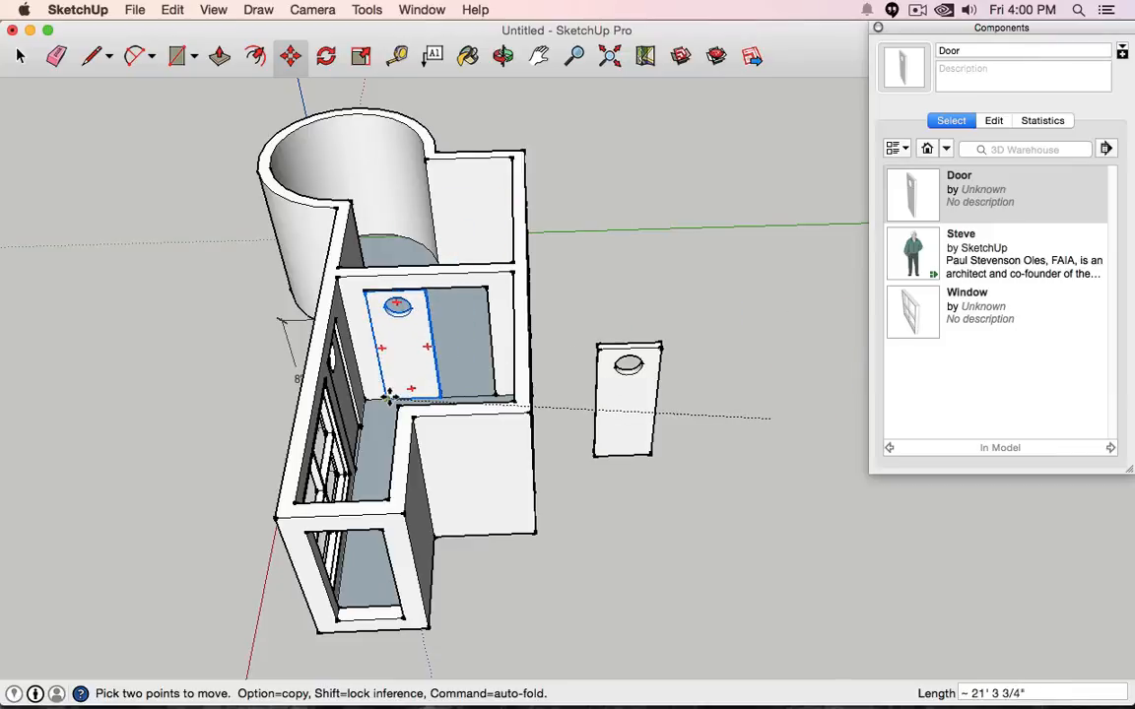
pyautogui.click(341, 218)
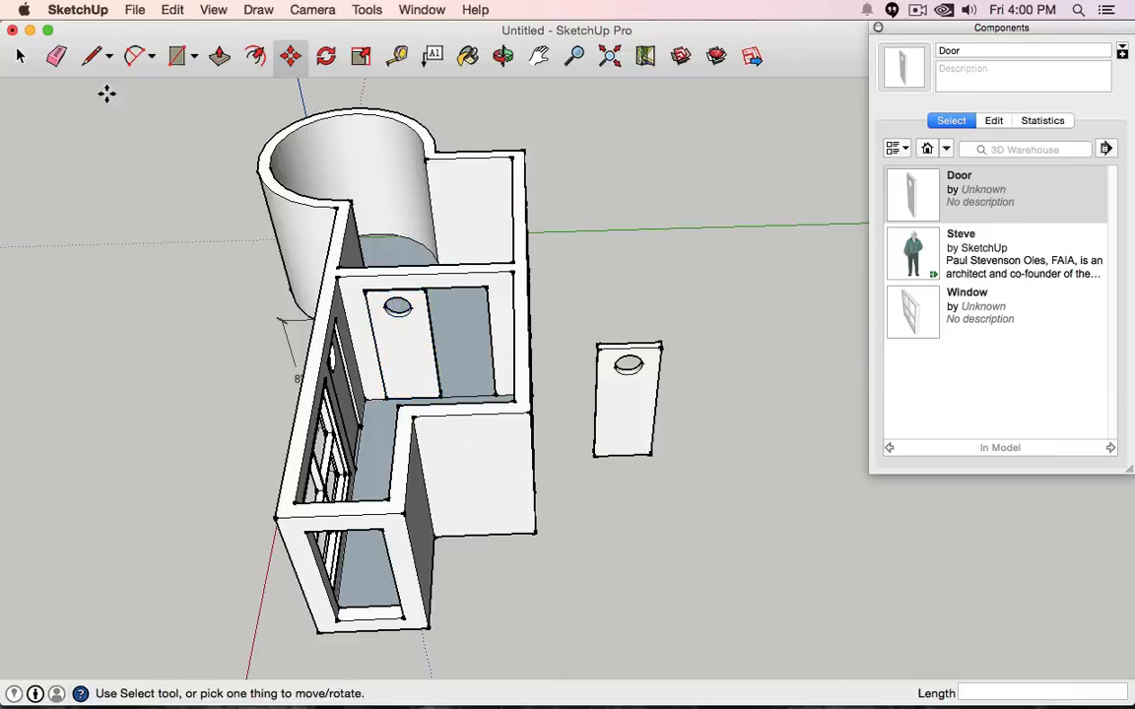
# - Move the remaining door by its lower corner to the opposite bottom corner of the interior opening, beside the first door
pyautogui.click(22, 56)
pyautogui.click(621, 404)
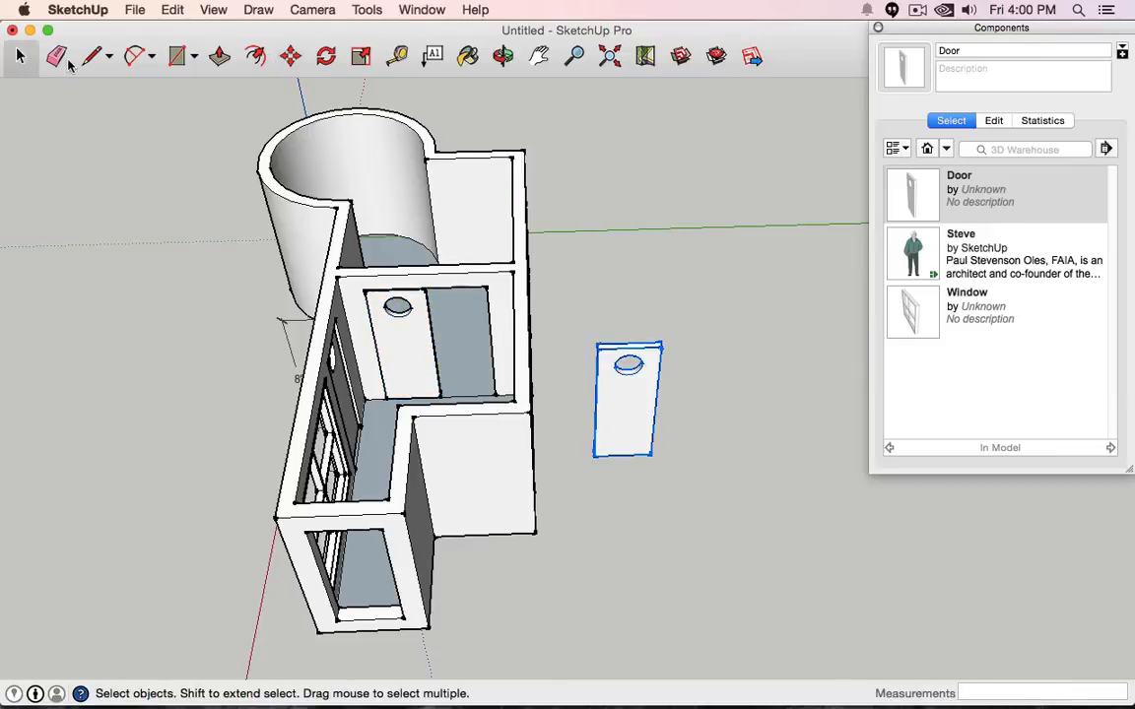
pyautogui.click(290, 57)
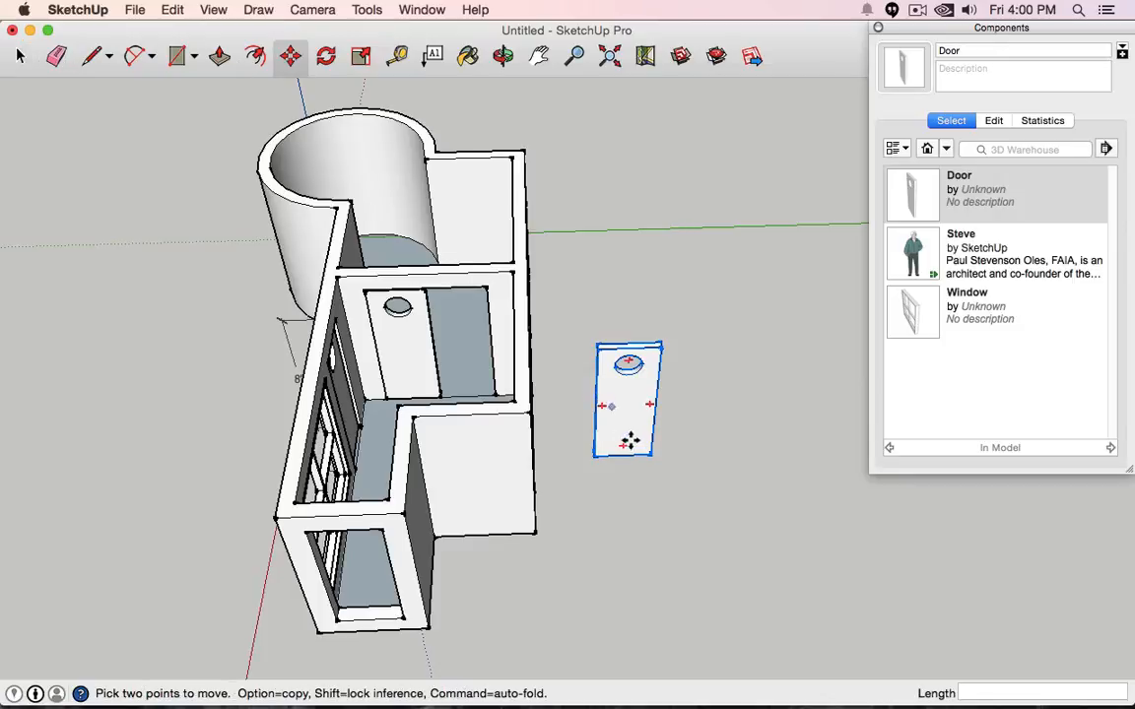
pyautogui.click(648, 454)
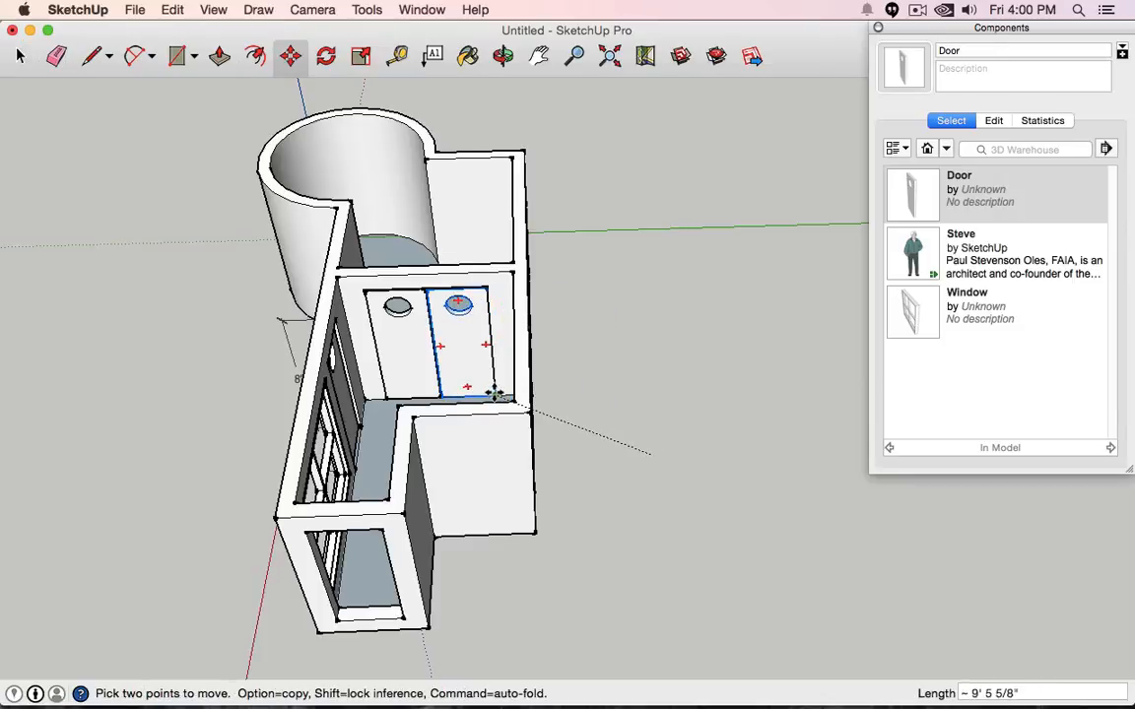
pyautogui.click(507, 399)
# - Hide the floor face of the room behind the arched opening nearest the round tower
pyautogui.scroll(3, 440, 349)
pyautogui.scroll(4, 434, 344)
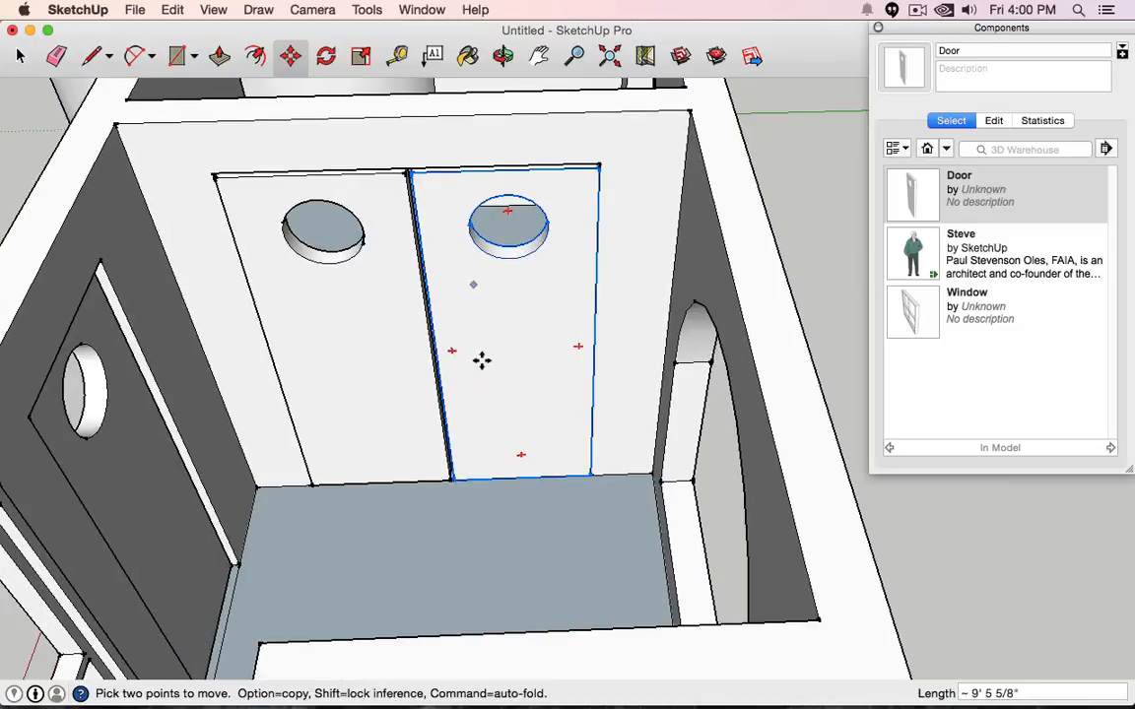
pyautogui.moveTo(481, 359); pyautogui.dragTo(222, 341, button='middle')
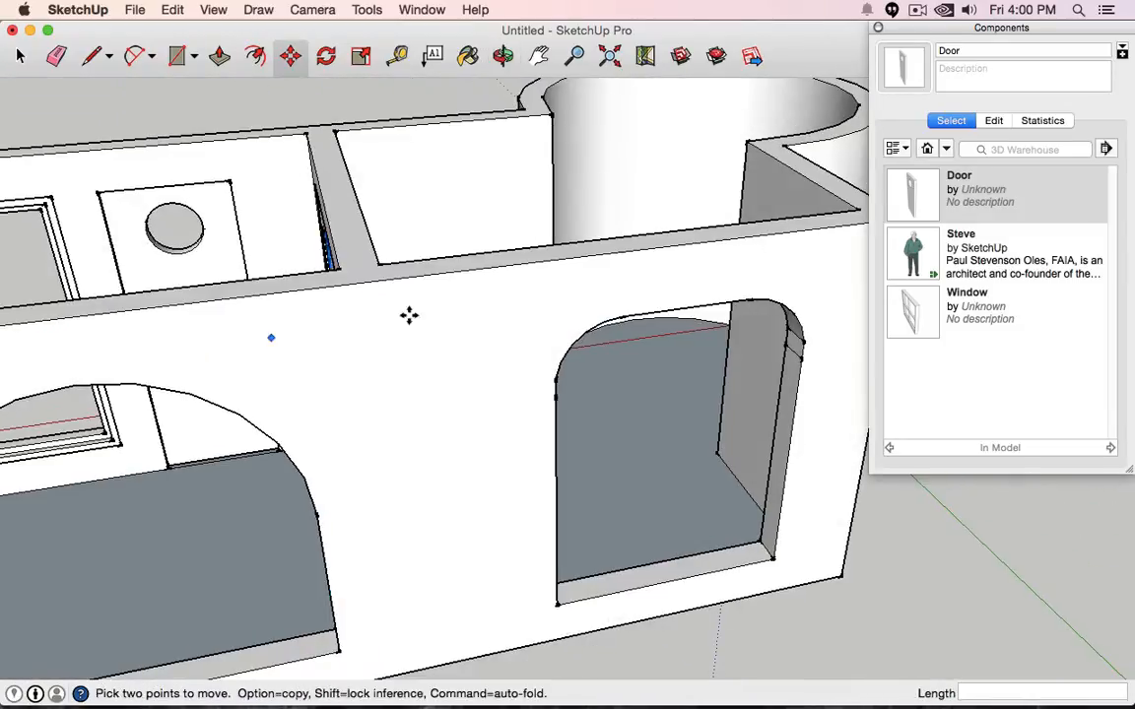
pyautogui.moveTo(567, 304); pyautogui.dragTo(408, 416, button='middle')
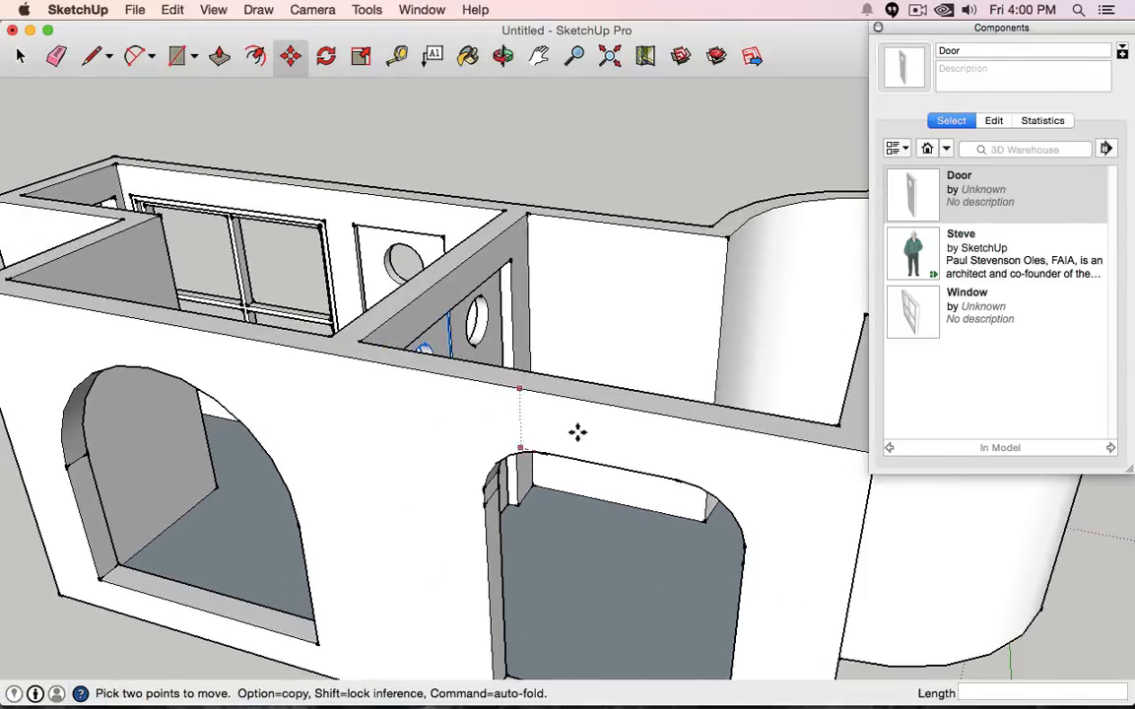
pyautogui.moveTo(578, 434); pyautogui.dragTo(537, 433, button='middle')
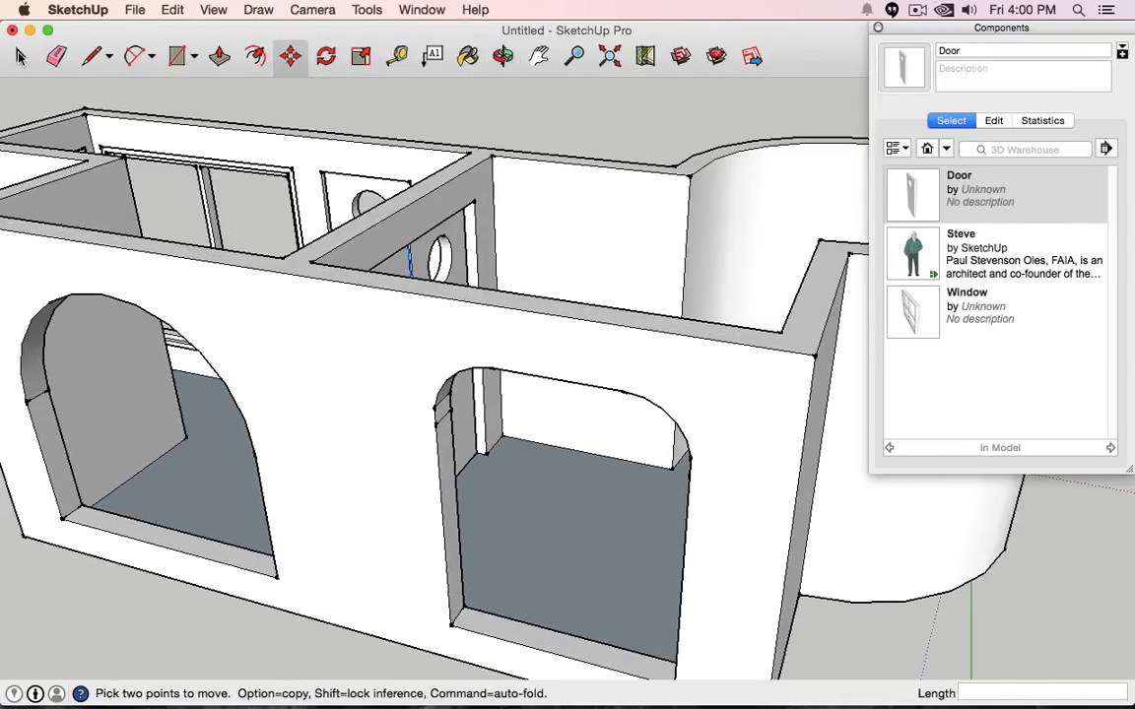
pyautogui.press('space')
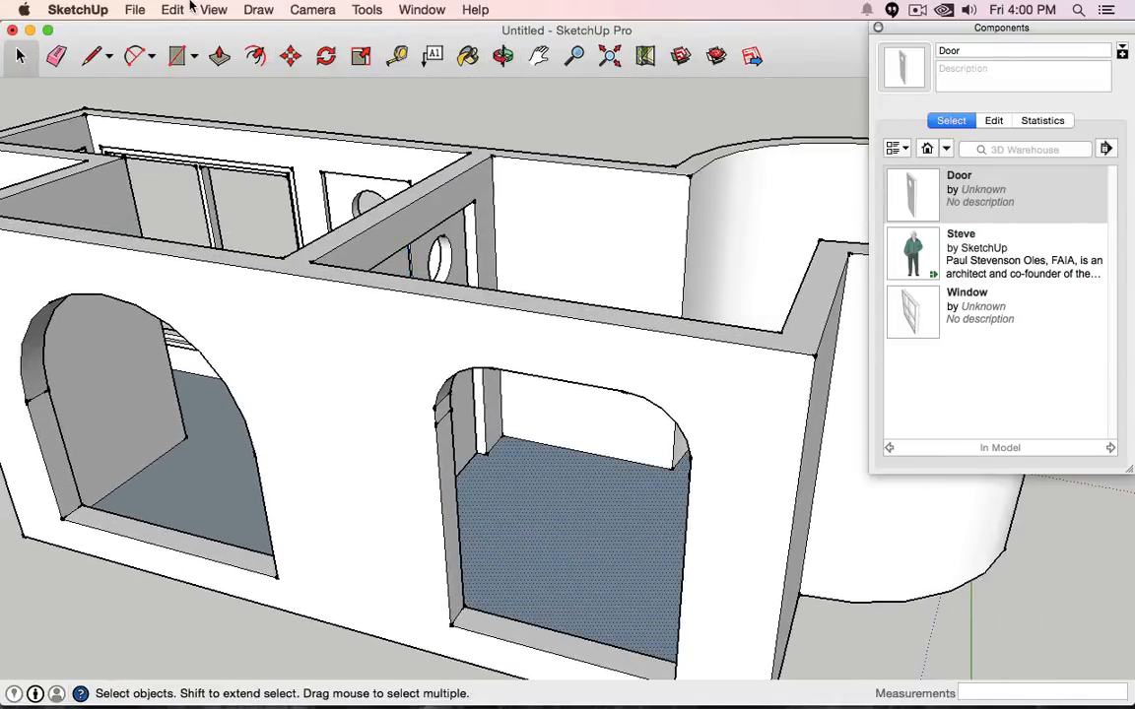
pyautogui.click(215, 10)
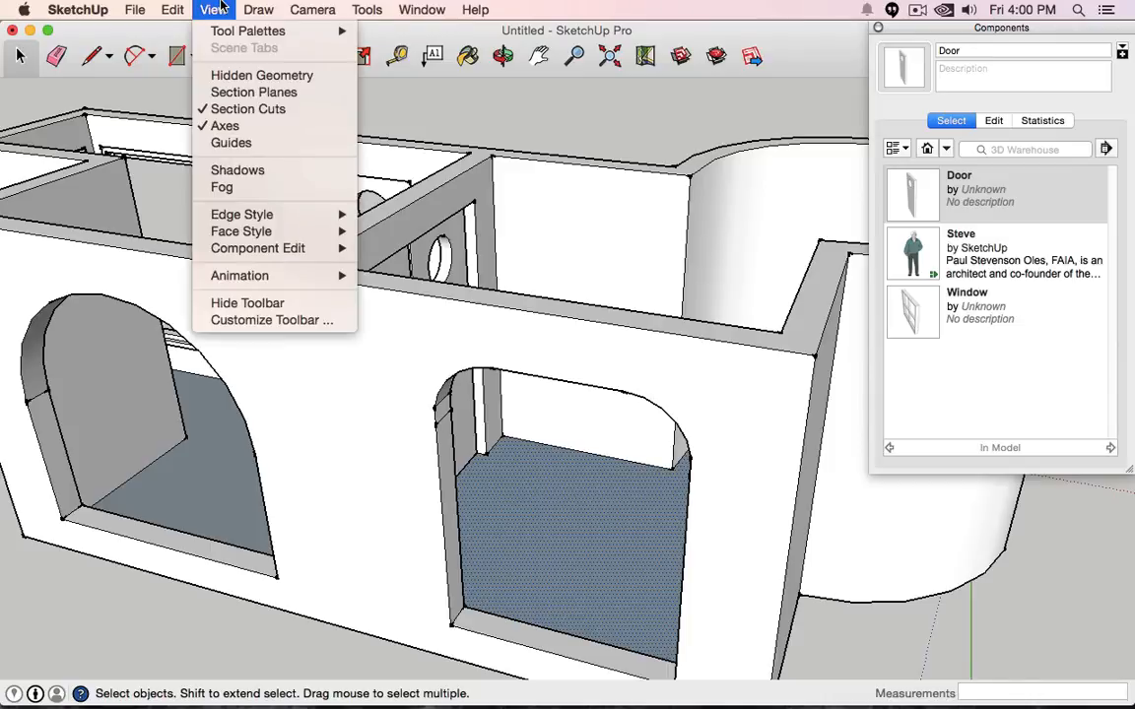
pyautogui.moveTo(183, 6)
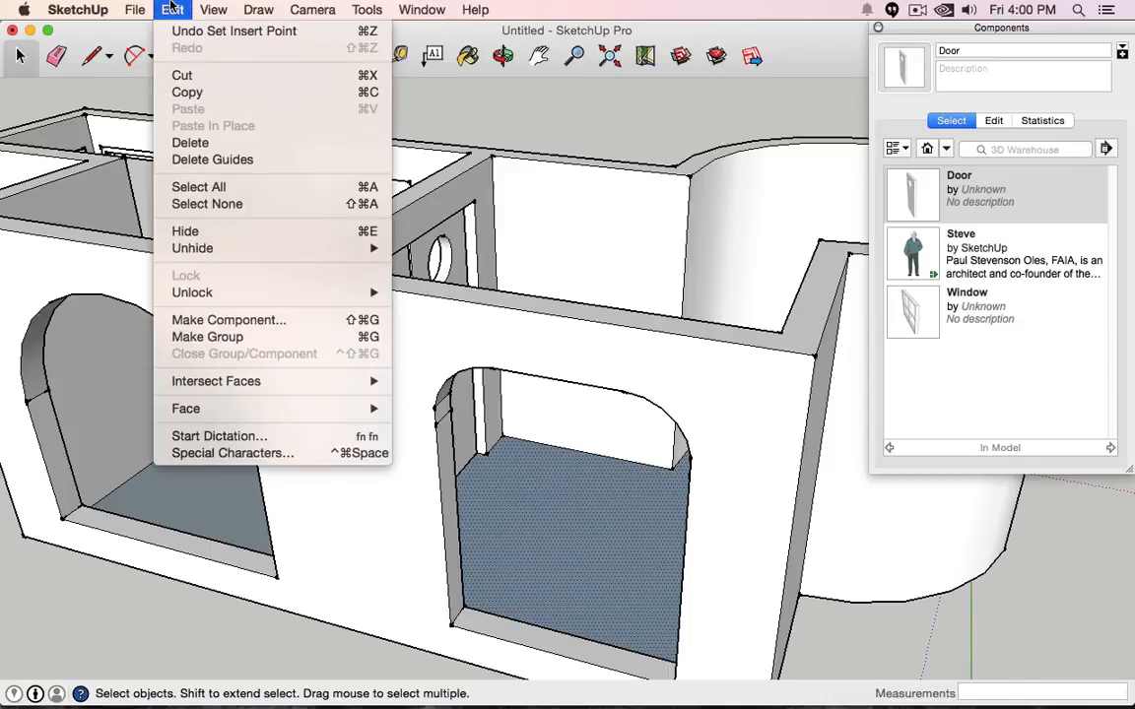
pyautogui.moveTo(141, 6)
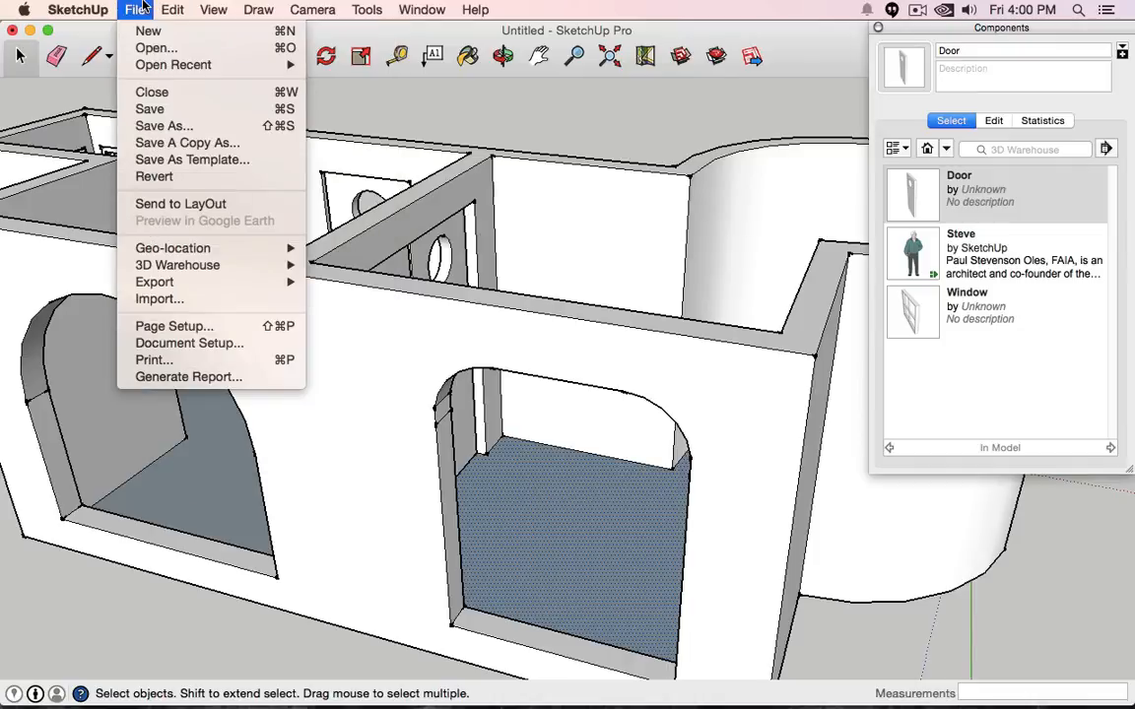
pyautogui.moveTo(426, 5)
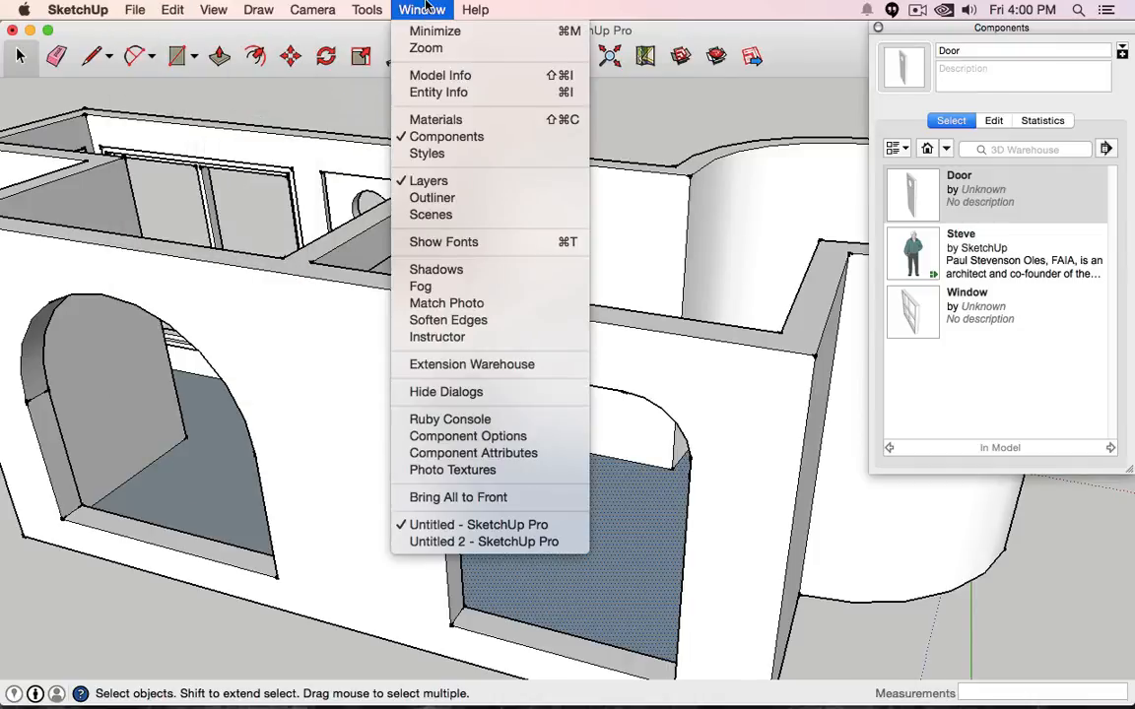
pyautogui.click(368, 6)
pyautogui.click(368, 6)
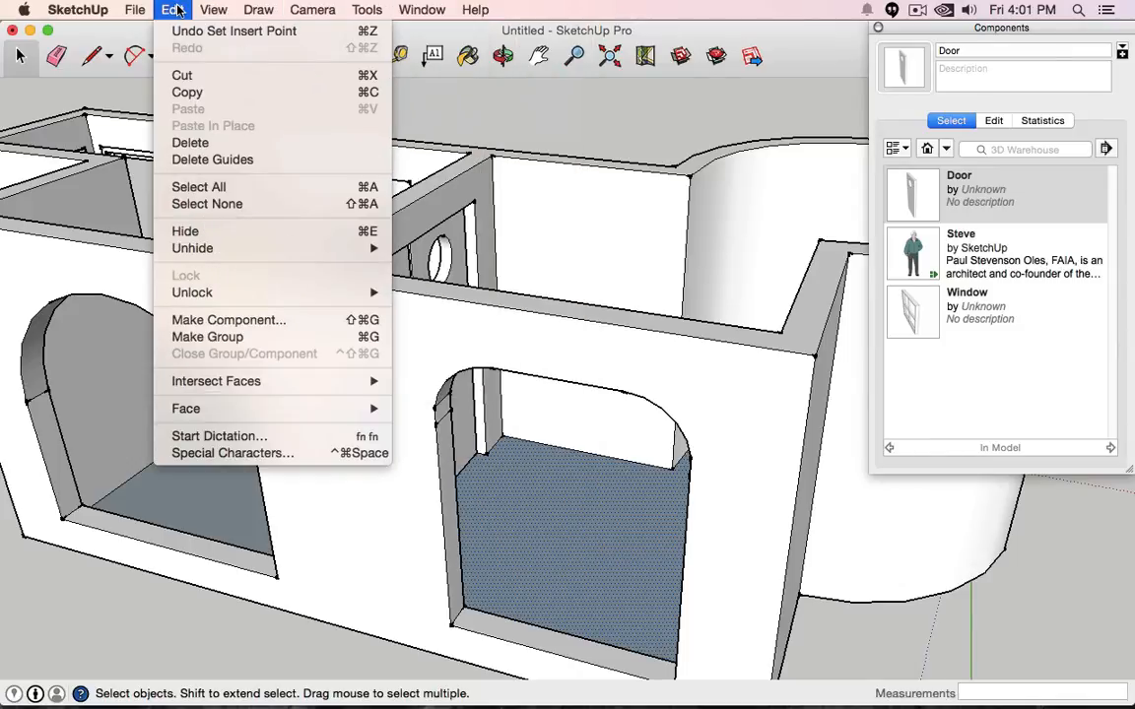
pyautogui.click(226, 230)
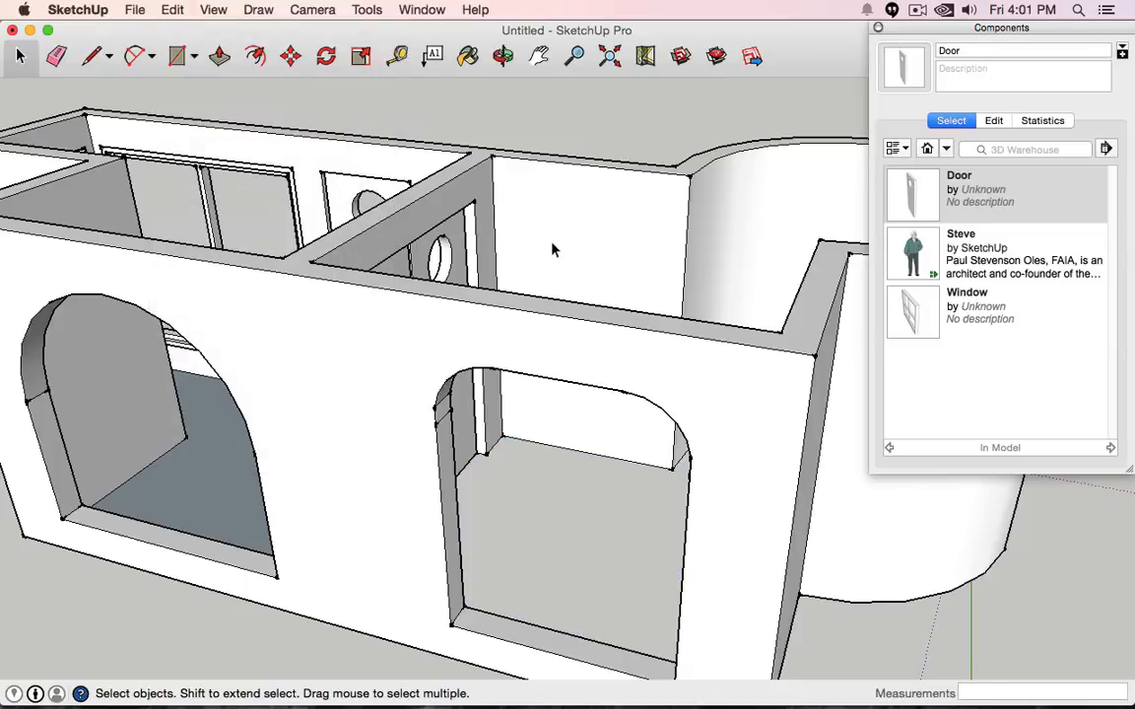
# - Hide the floor face of the adjacent room, seen through the other arched opening
pyautogui.click(226, 7)
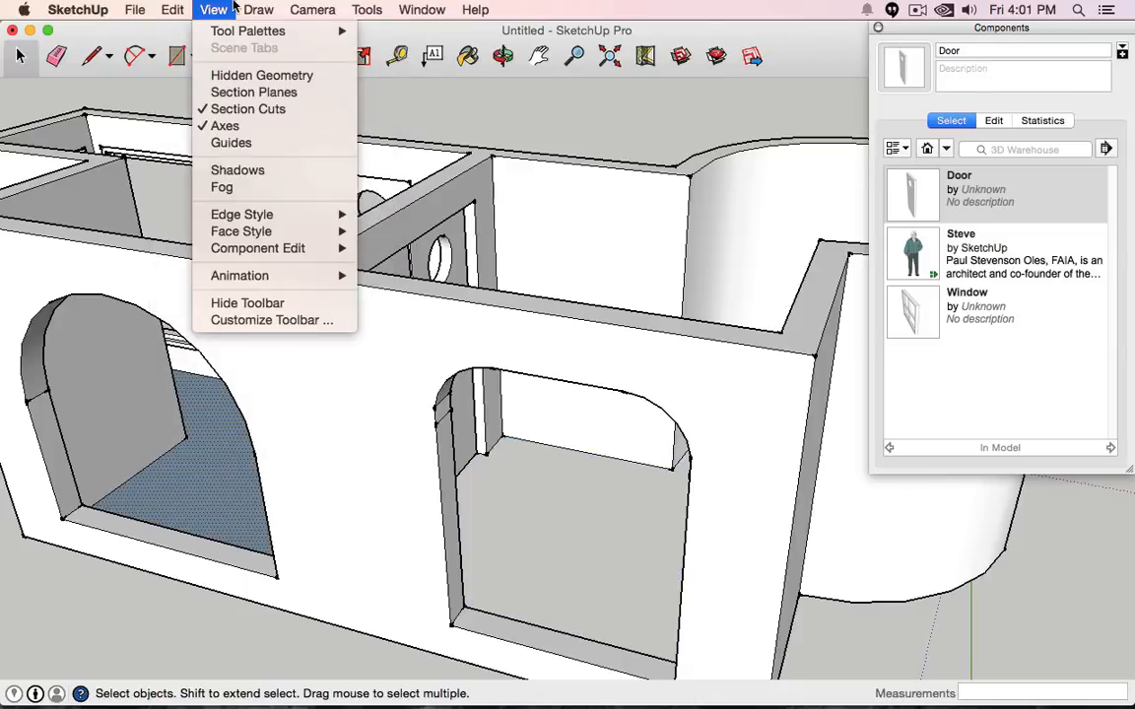
pyautogui.moveTo(172, 10)
pyautogui.click(225, 231)
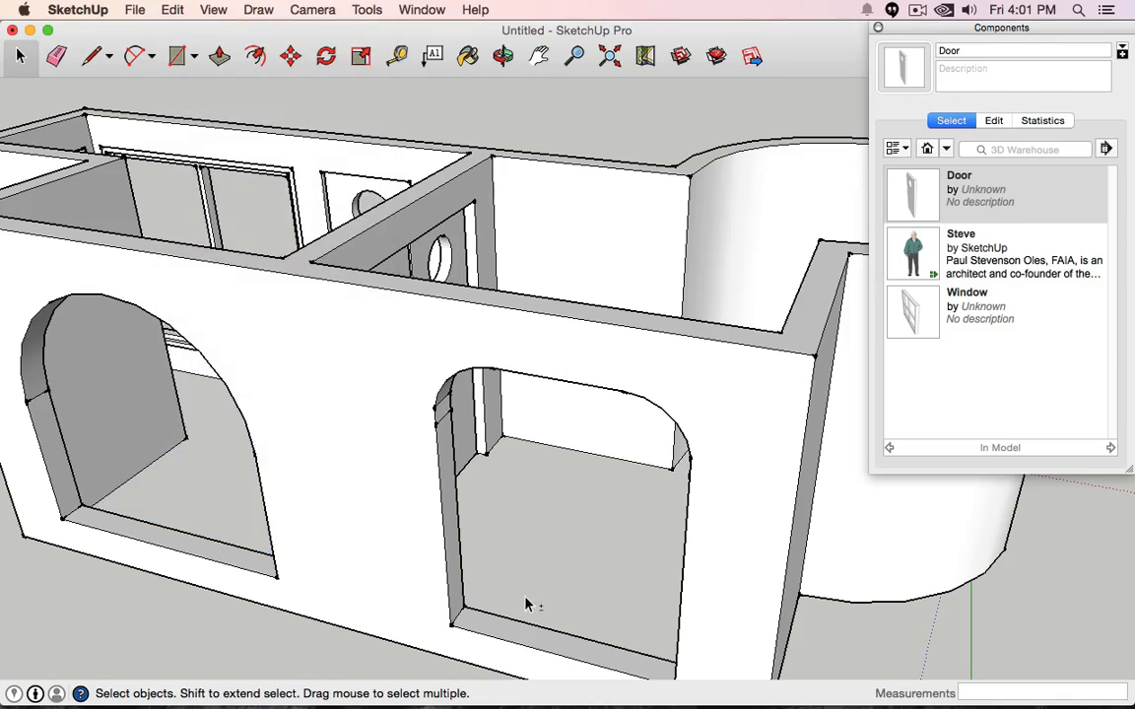
# - Examine the fit of the two doors in the interior opening from below, checking the gap along their tops
pyautogui.moveTo(503, 497); pyautogui.dragTo(486, 274, button='middle')
pyautogui.moveTo(440, 312); pyautogui.dragTo(439, 352, button='middle')
pyautogui.scroll(3, 444, 408)
pyautogui.scroll(2, 444, 409)
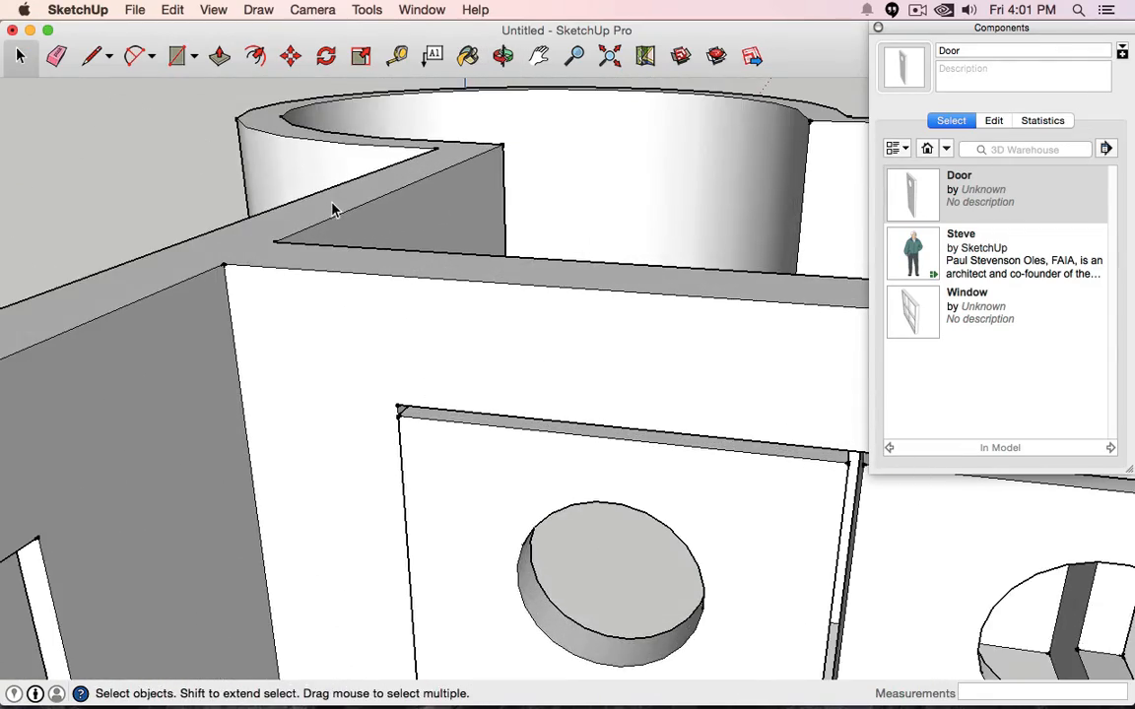
pyautogui.click(493, 470)
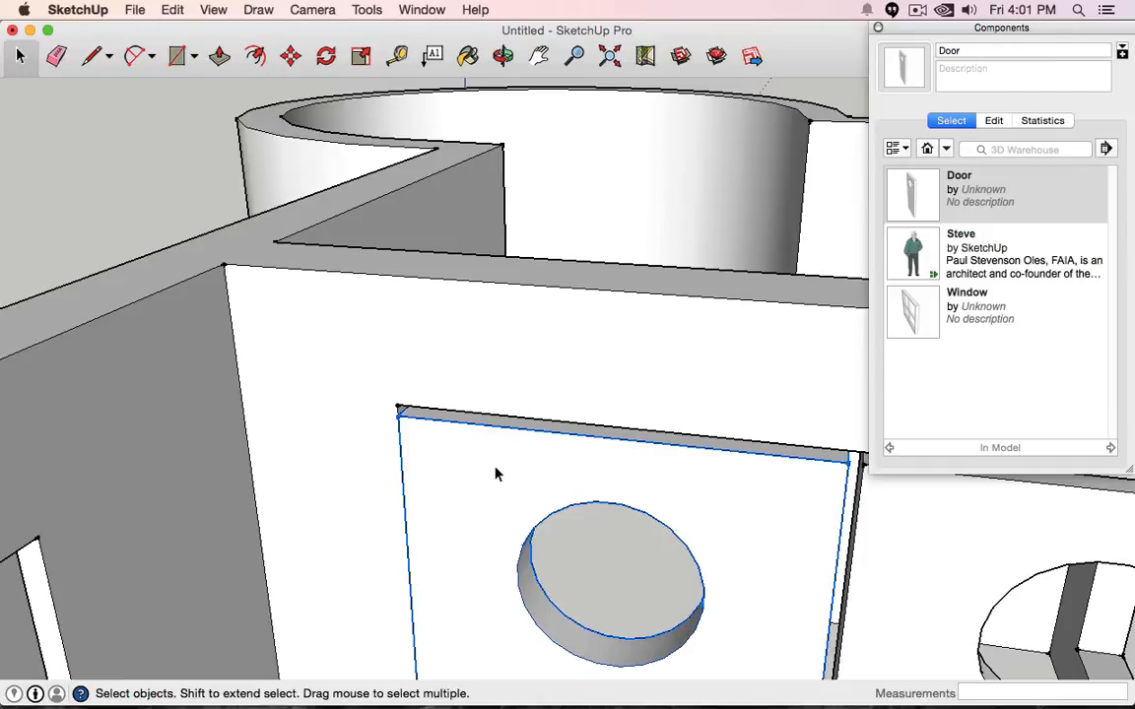
pyautogui.click(162, 180)
pyautogui.click(334, 367)
pyautogui.click(207, 192)
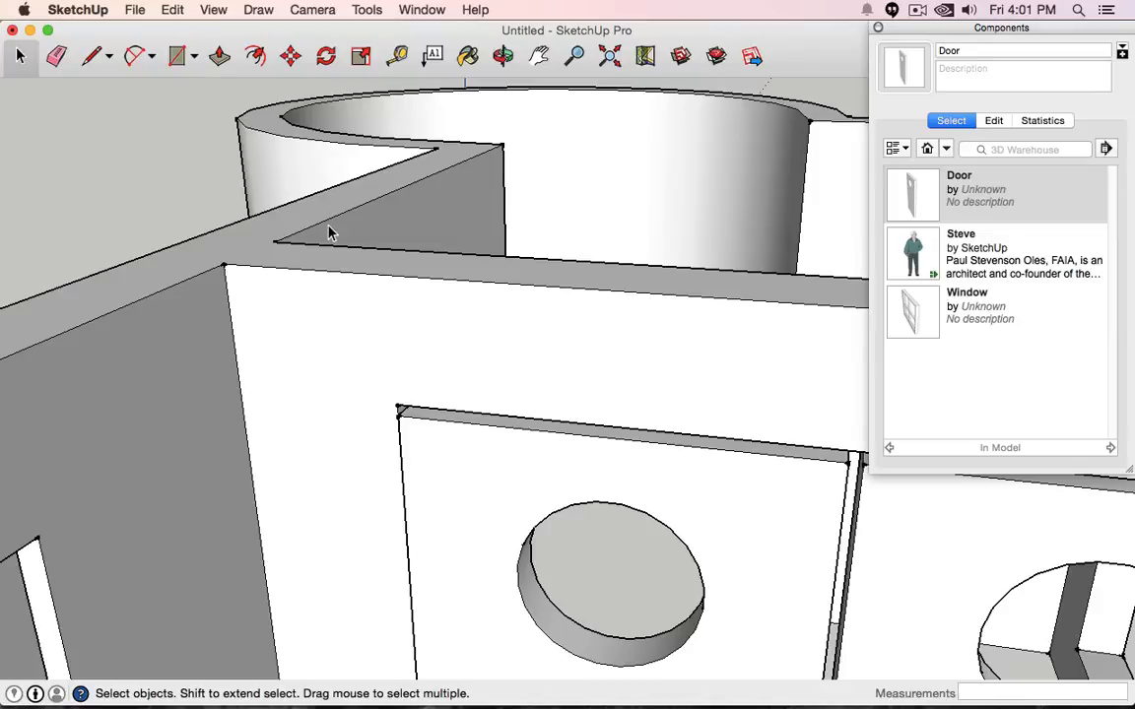
# - Push/Pull the top face of the interior door opening down 1" to meet the tops of the doors
pyautogui.moveTo(610, 439); pyautogui.dragTo(588, 256, button='middle')
pyautogui.scroll(-1, 589, 256)
pyautogui.click(220, 56)
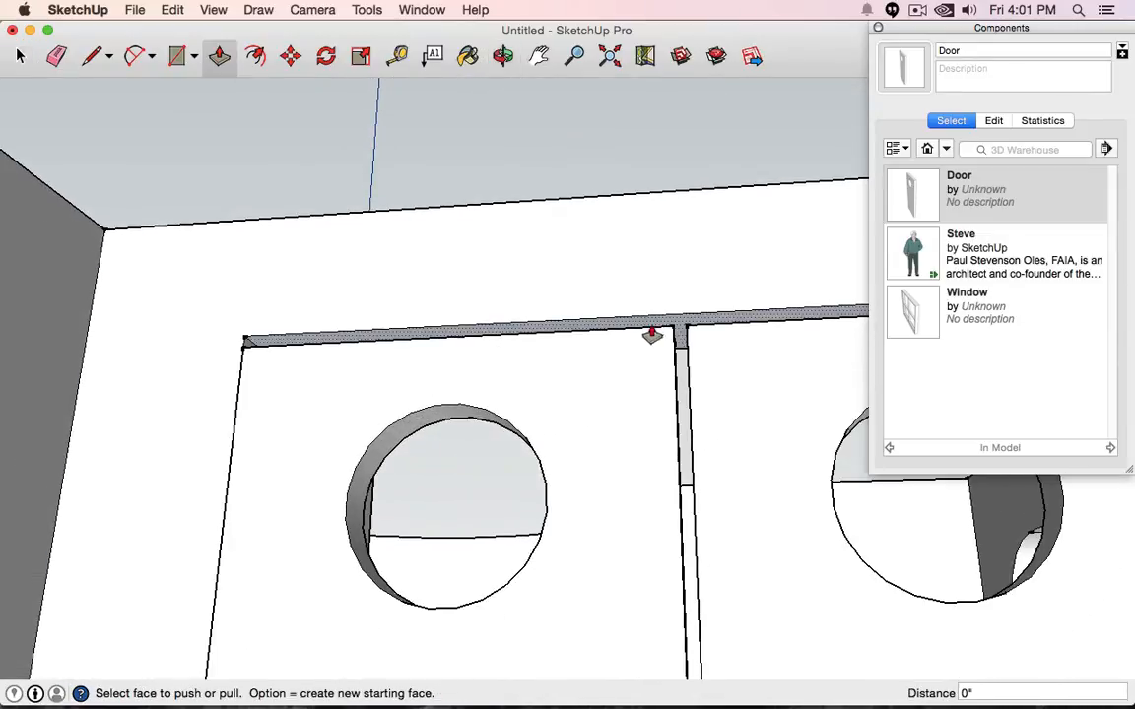
pyautogui.moveTo(680, 333)
pyautogui.mouseDown()
pyautogui.moveTo(676, 305)
pyautogui.moveTo(670, 335)
pyautogui.mouseUp()
pyautogui.click(671, 333)
pyautogui.scroll(-5, 558, 322)
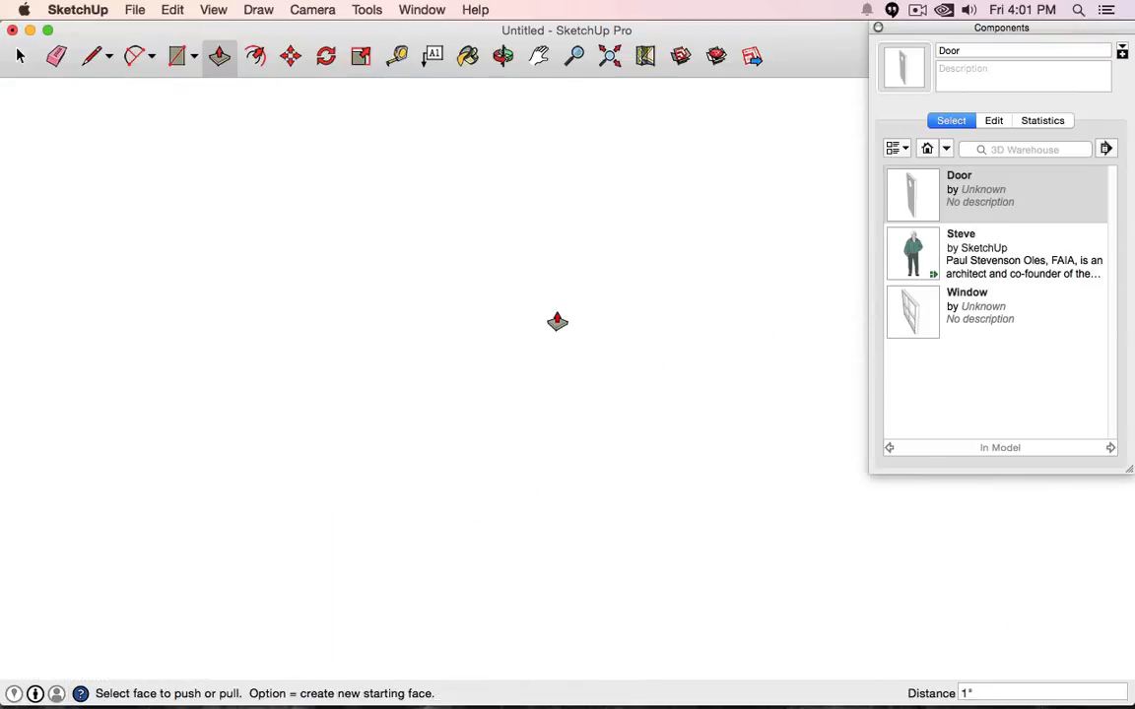
pyautogui.scroll(-2, 557, 322)
pyautogui.moveTo(557, 325); pyautogui.dragTo(565, 518, button='middle')
pyautogui.scroll(2, 571, 422)
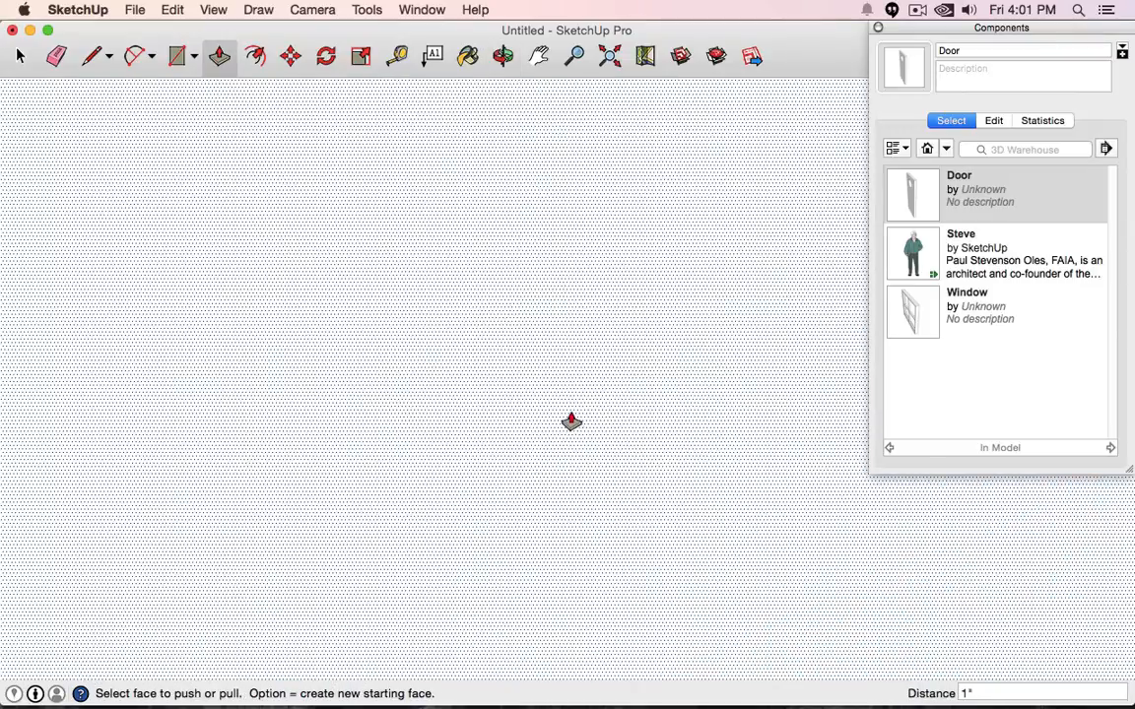
# - Move one door of the interior pair about 3 15/16" along the wall, away from the other door
pyautogui.scroll(4, 569, 419)
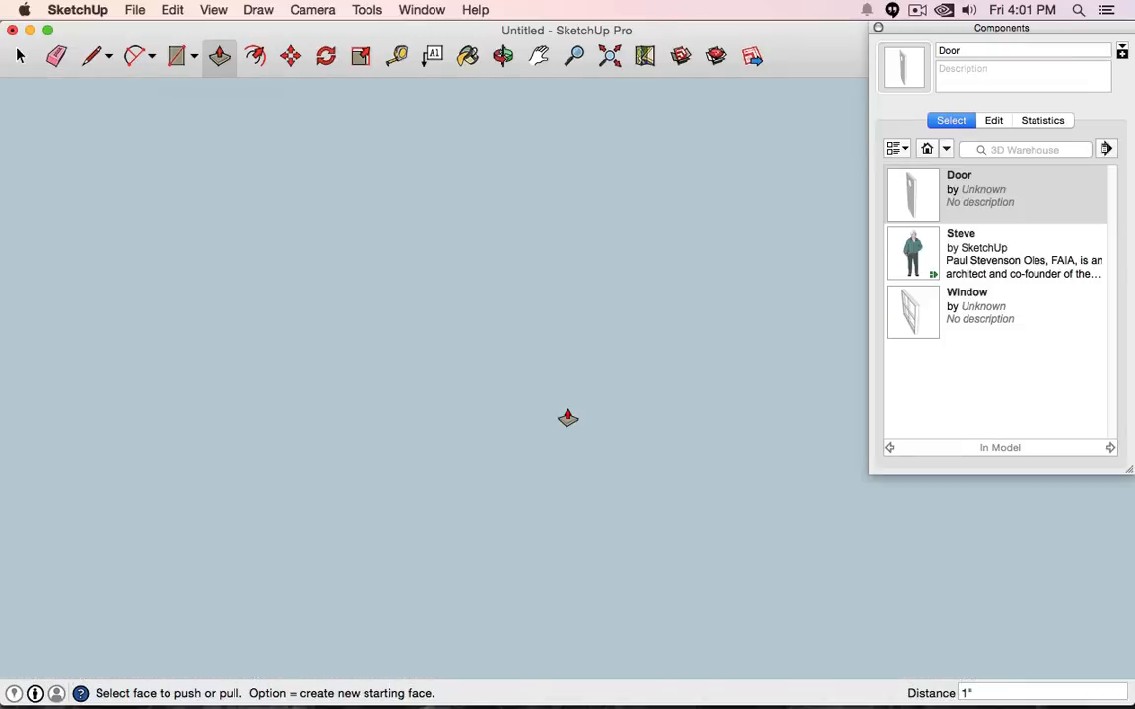
pyautogui.scroll(-2, 566, 415)
pyautogui.scroll(3, 564, 414)
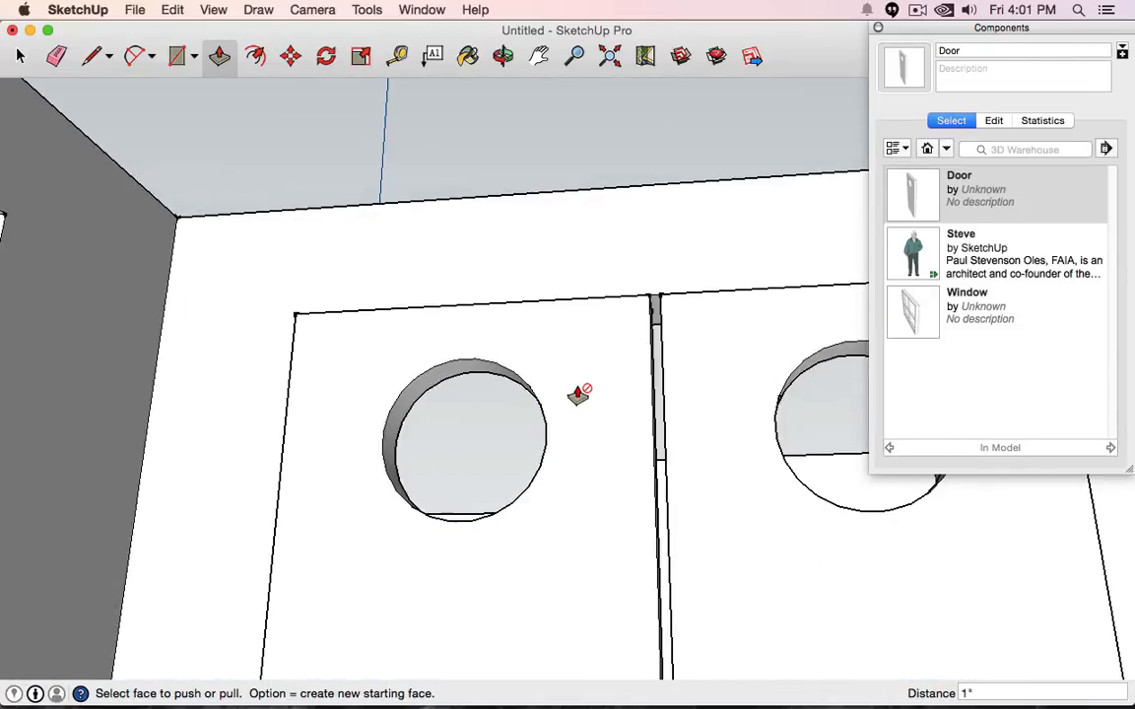
pyautogui.moveTo(577, 398); pyautogui.dragTo(511, 307, button='middle')
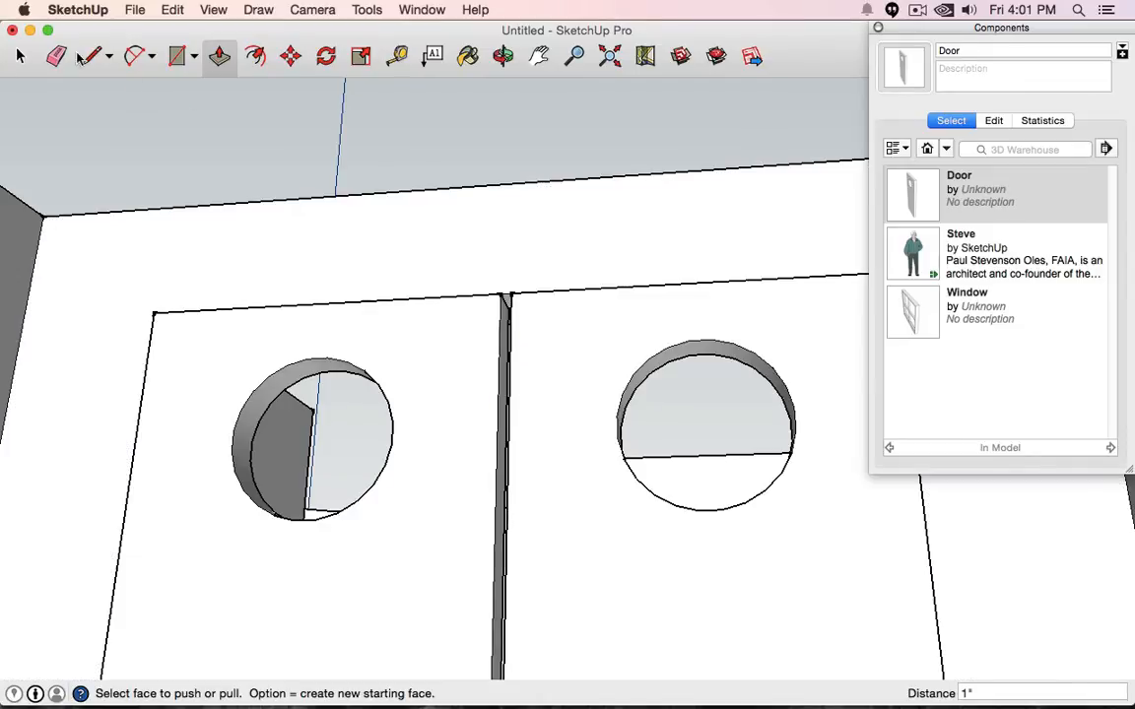
pyautogui.press('space')
pyautogui.click(475, 322)
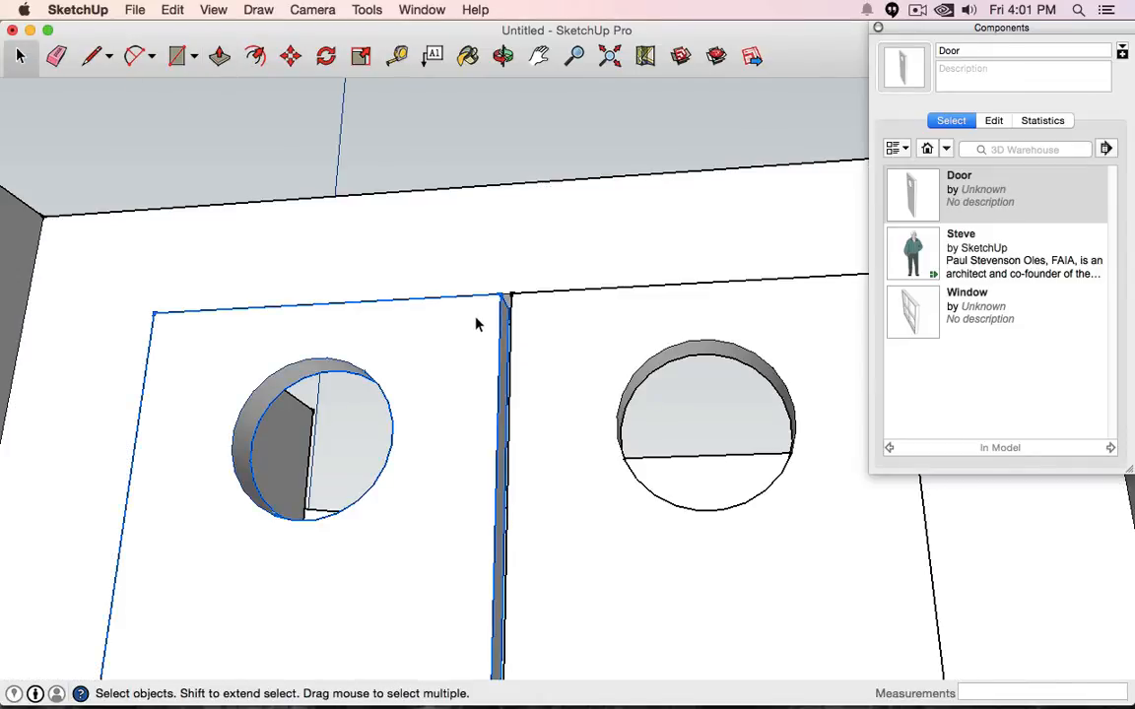
pyautogui.click(289, 59)
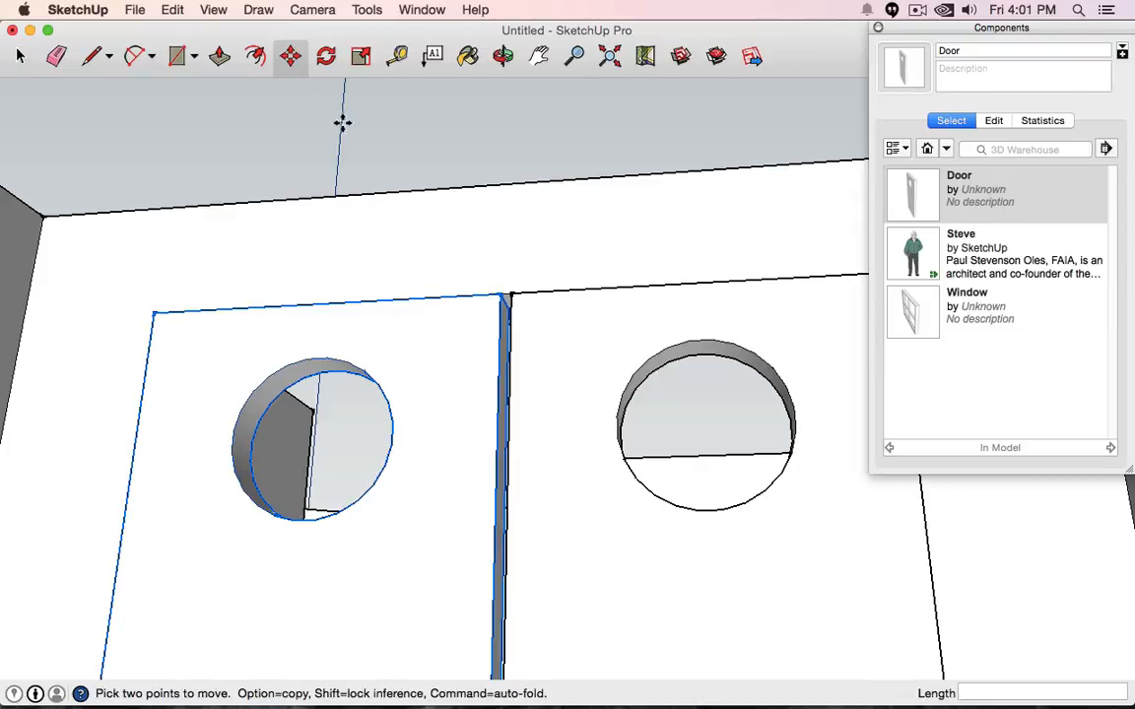
pyautogui.click(495, 297)
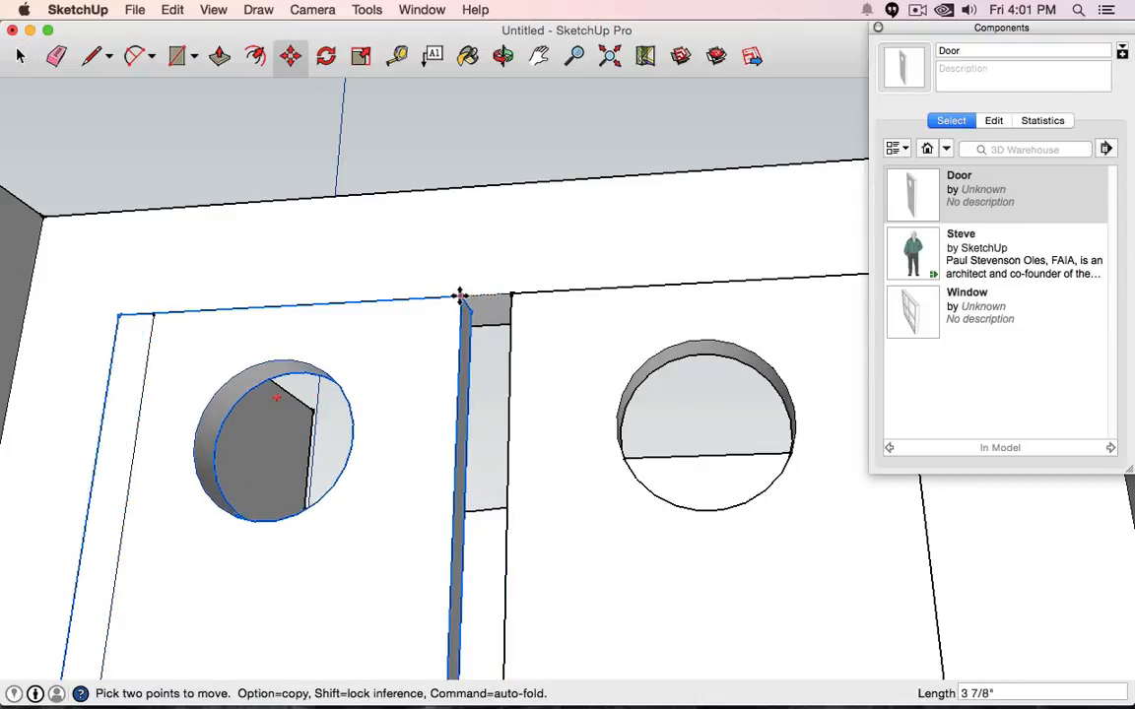
pyautogui.click(458, 299)
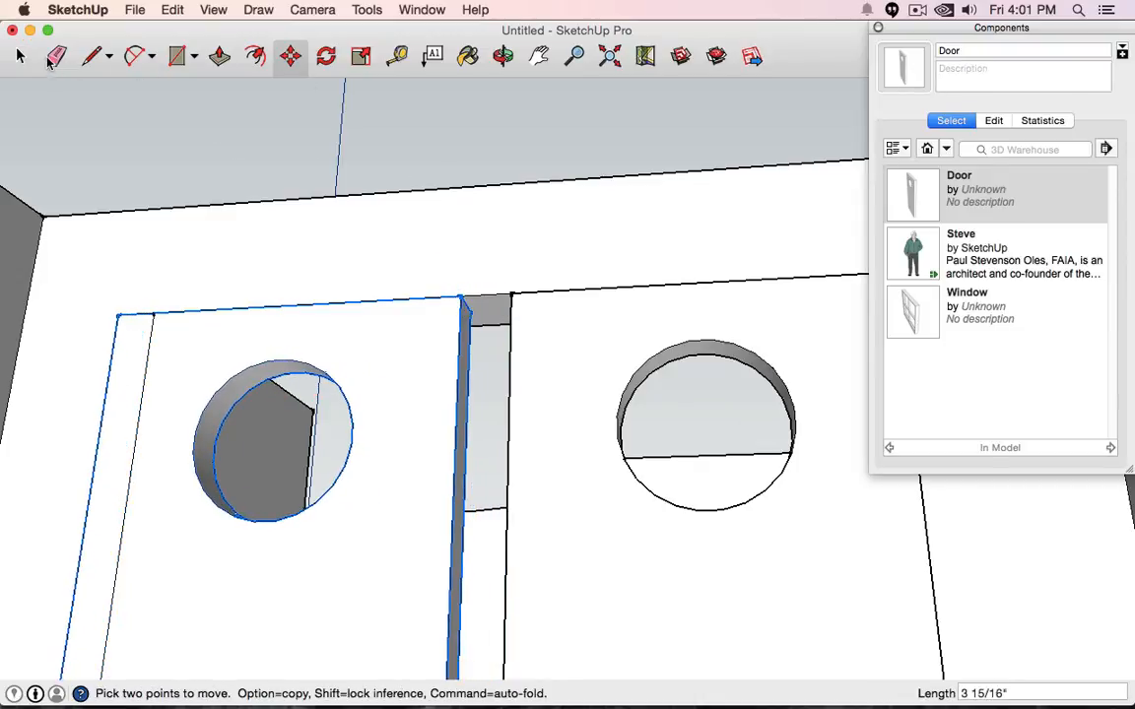
# - Push/Pull the interior opening's side face 3 15/16" back to the outer edge of the moved door
pyautogui.click(20, 56)
pyautogui.moveTo(357, 399); pyautogui.dragTo(382, 271, button='middle')
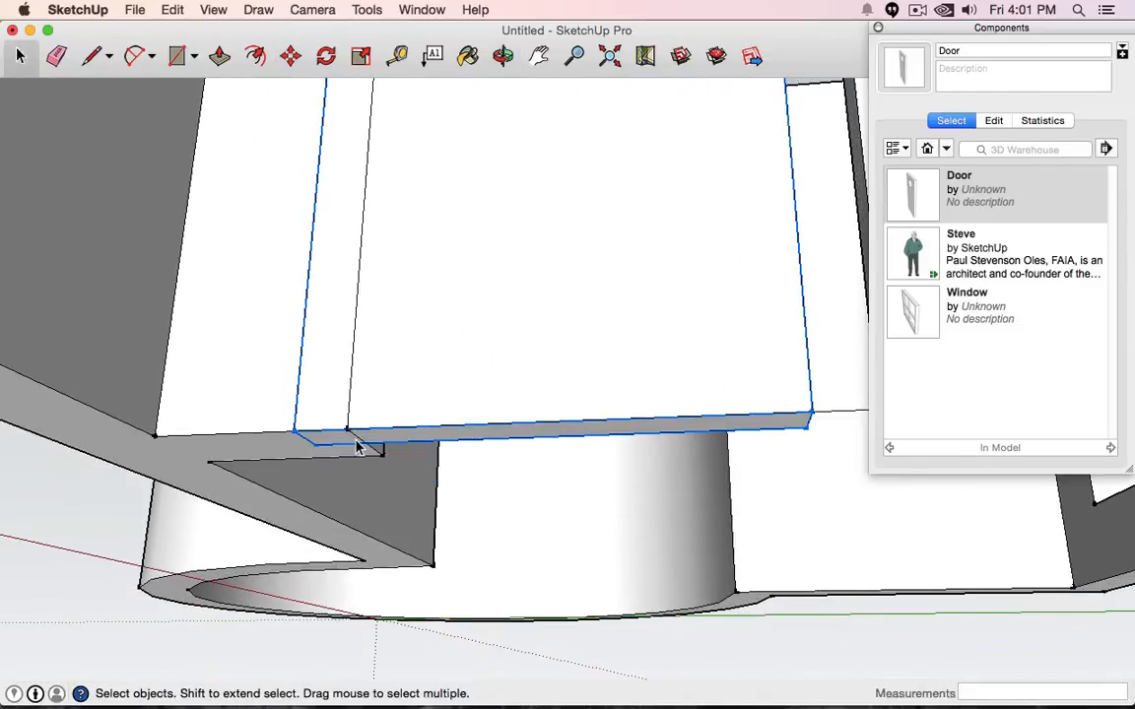
pyautogui.moveTo(321, 397); pyautogui.dragTo(216, 591, button='middle')
pyautogui.scroll(3, 593, 184)
pyautogui.scroll(-6, 457, 325)
pyautogui.scroll(-2, 467, 339)
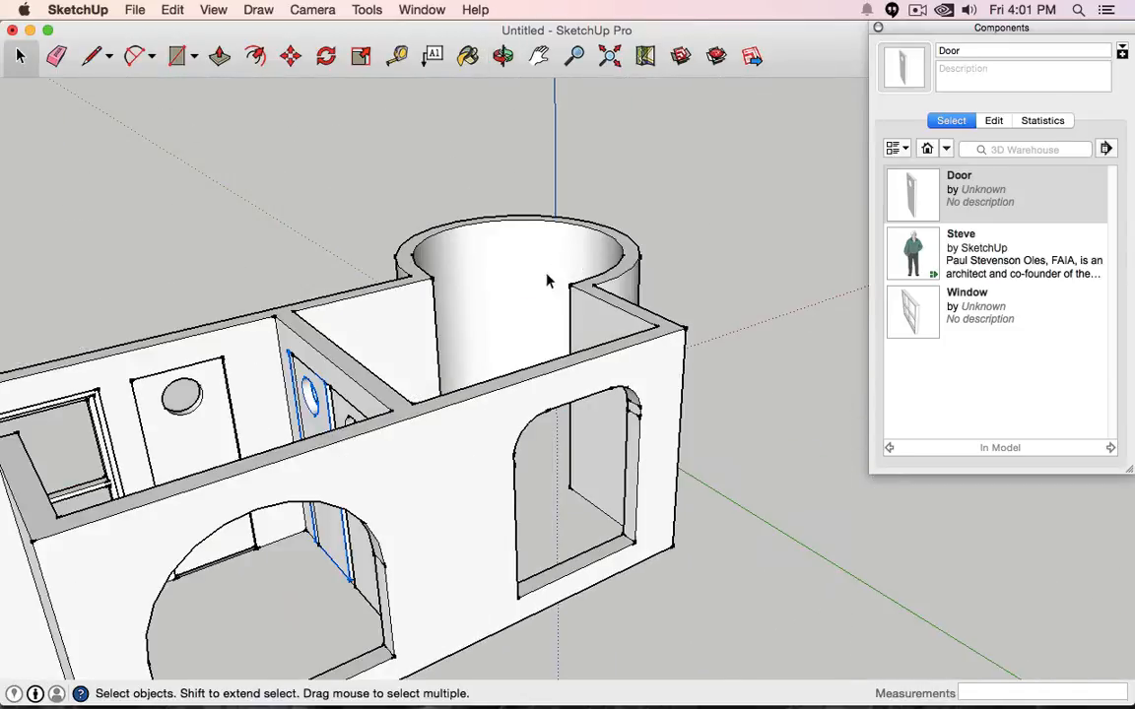
pyautogui.moveTo(546, 280); pyautogui.dragTo(128, 281, button='middle')
pyautogui.moveTo(502, 437); pyautogui.dragTo(496, 121, button='middle')
pyautogui.moveTo(456, 510); pyautogui.dragTo(514, 287, button='middle')
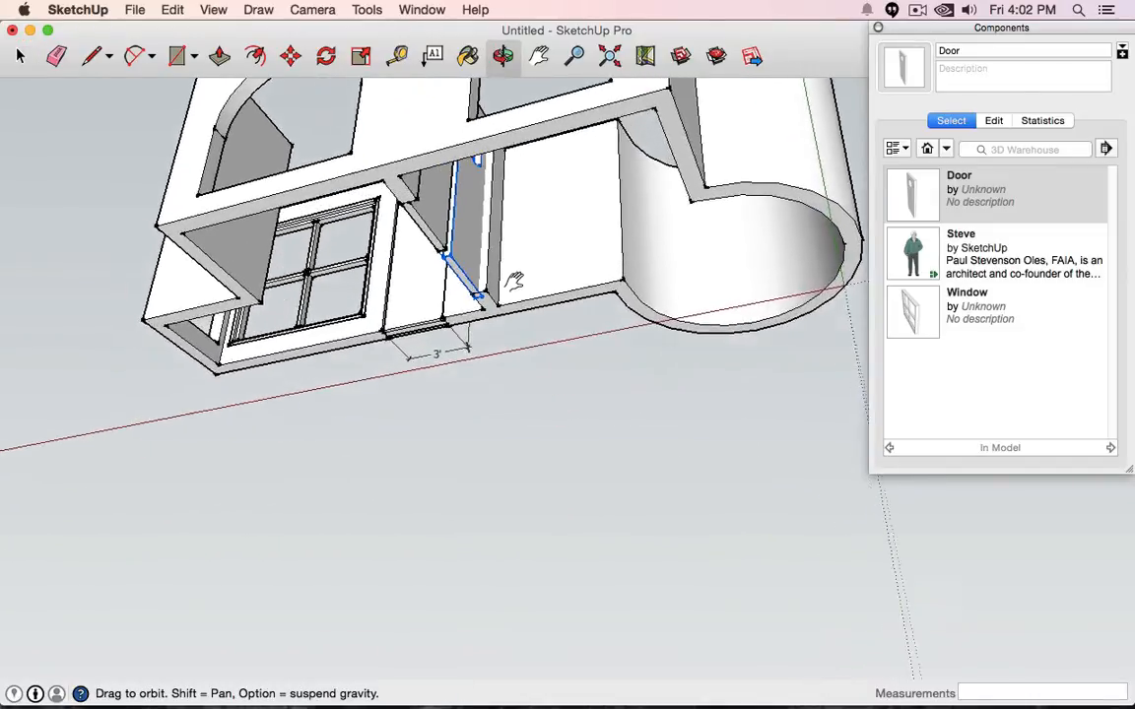
pyautogui.scroll(5, 490, 313)
pyautogui.scroll(2, 489, 313)
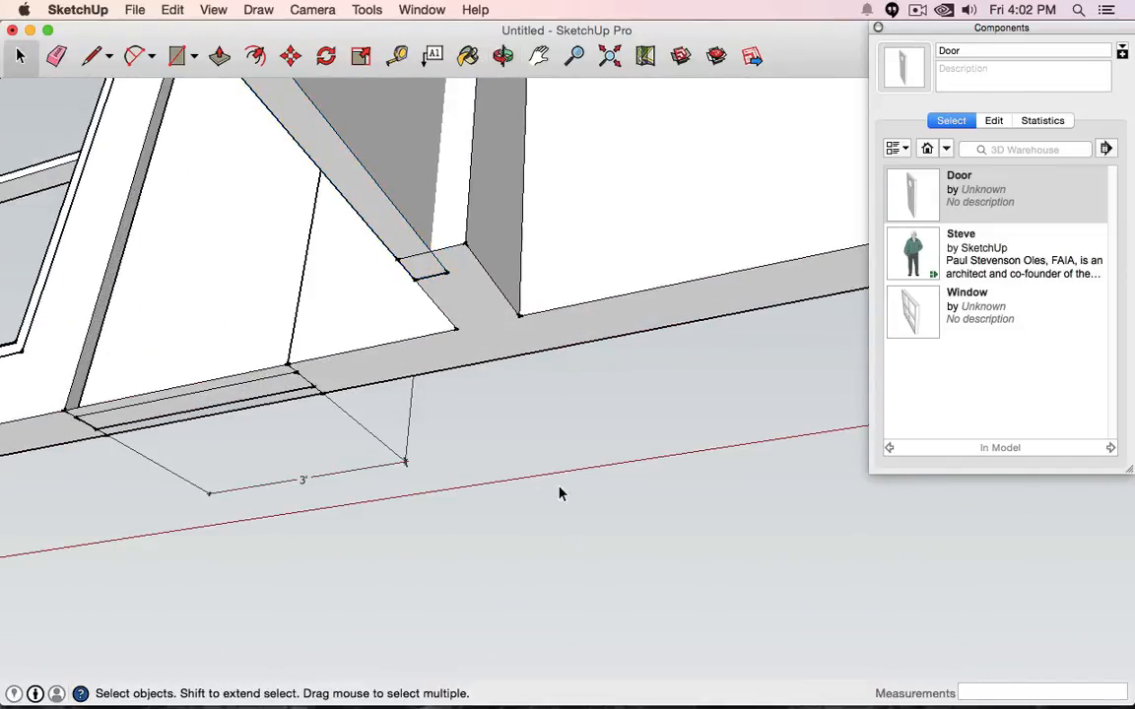
pyautogui.click(220, 56)
pyautogui.click(438, 264)
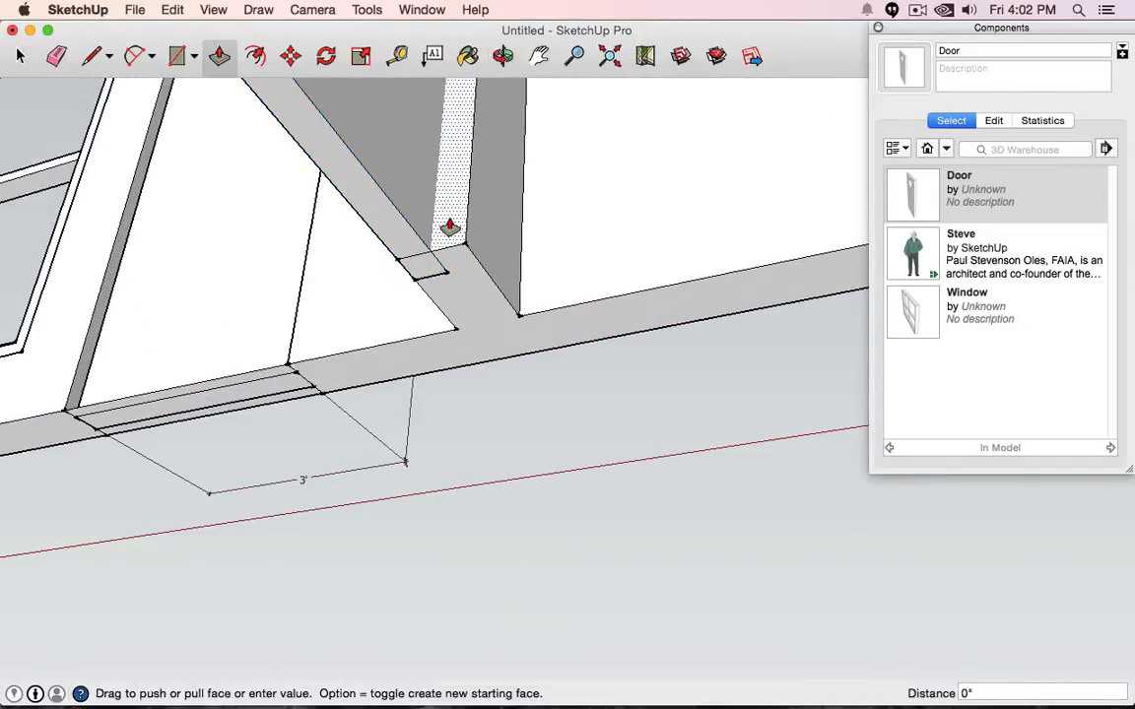
pyautogui.click(449, 280)
# - Draw a 5" by 4" rectangle on the opening's top face in the gap between the two interior doors
pyautogui.scroll(-5, 489, 286)
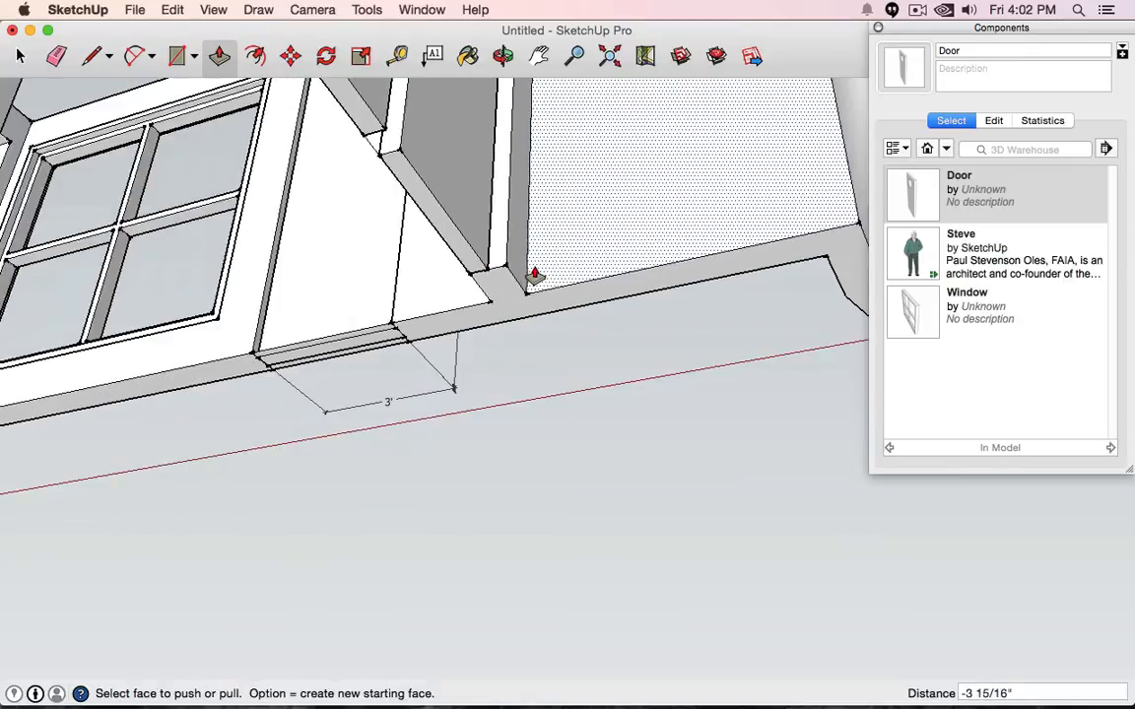
pyautogui.moveTo(459, 157); pyautogui.dragTo(636, 261, button='middle')
pyautogui.scroll(-3, 544, 274)
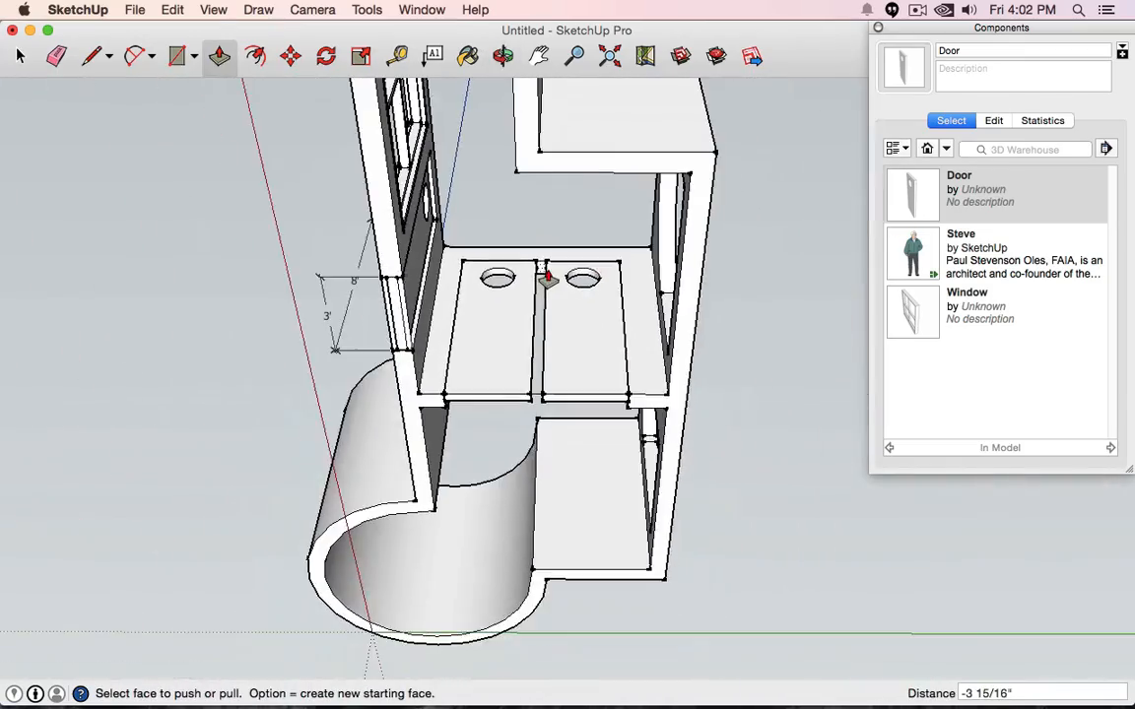
pyautogui.scroll(8, 548, 280)
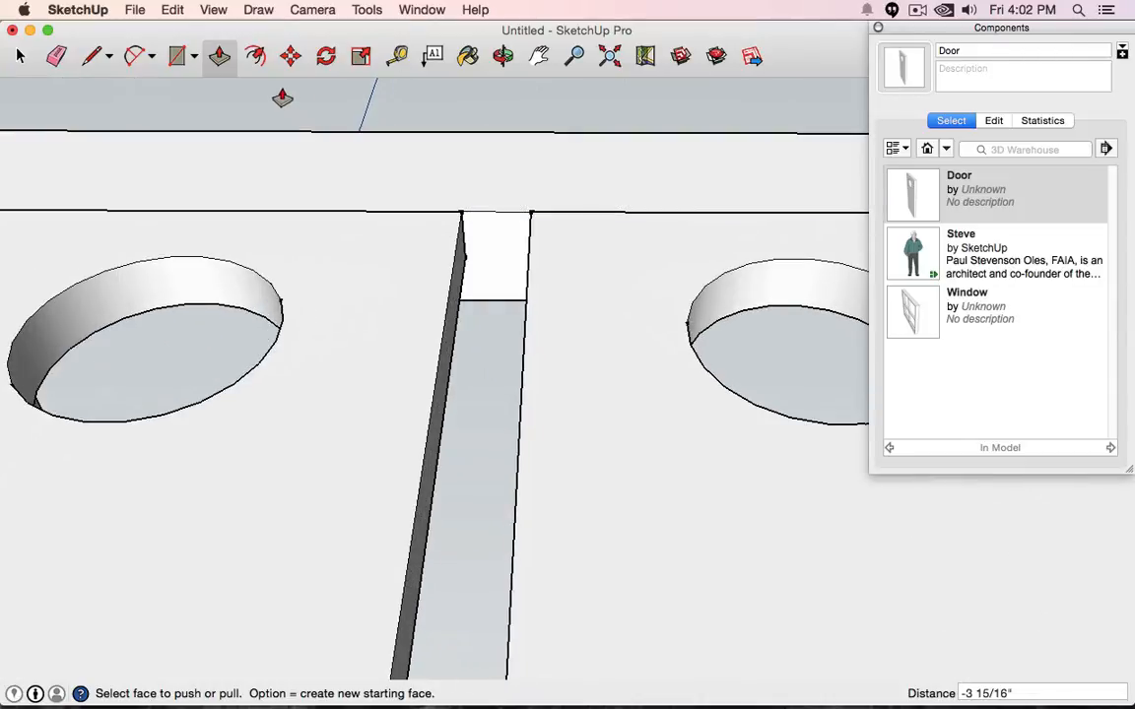
pyautogui.click(178, 54)
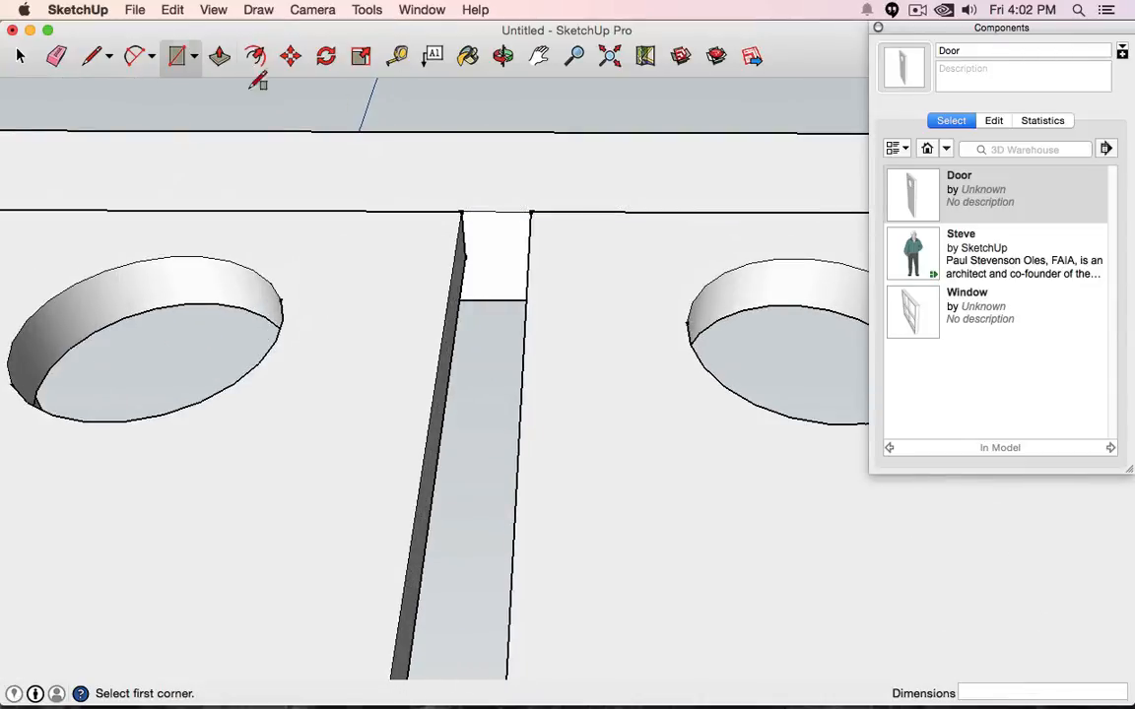
pyautogui.click(462, 210)
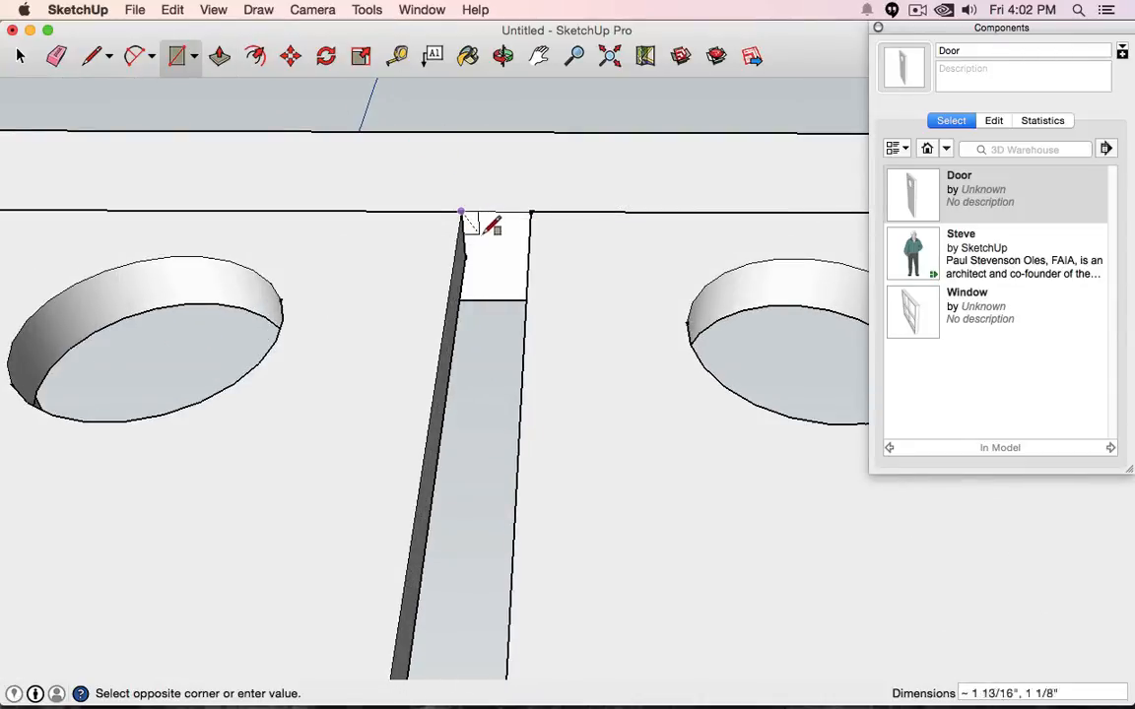
pyautogui.moveTo(524, 252); pyautogui.dragTo(551, 250, button='middle')
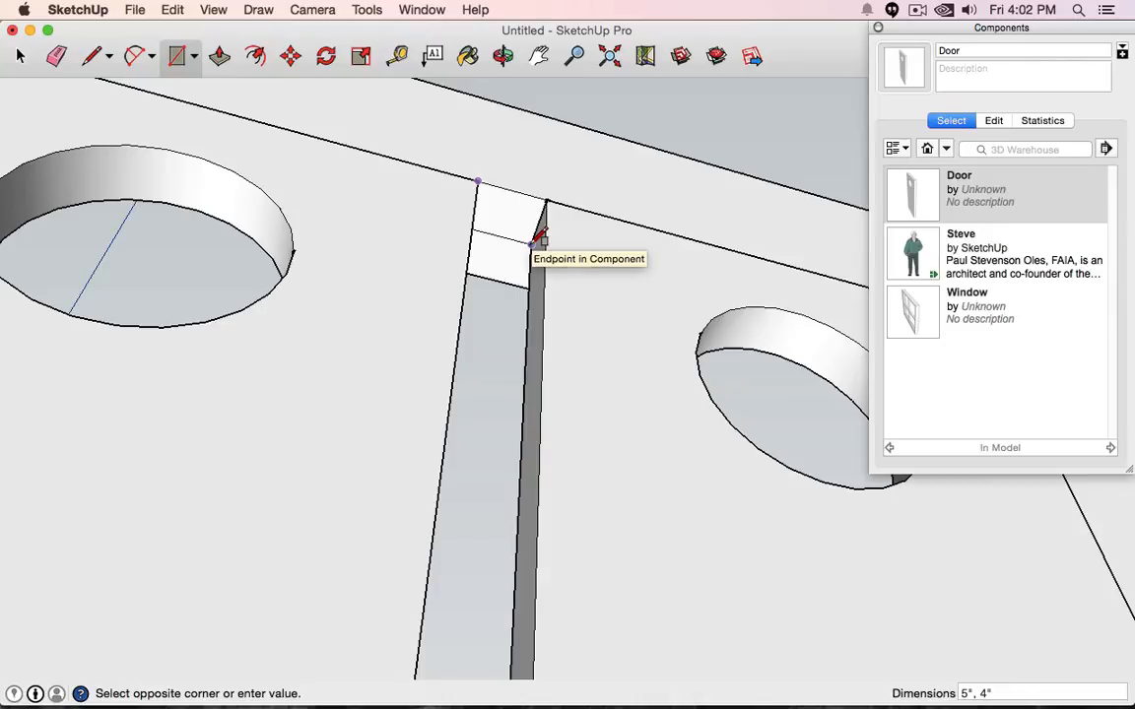
pyautogui.click(532, 243)
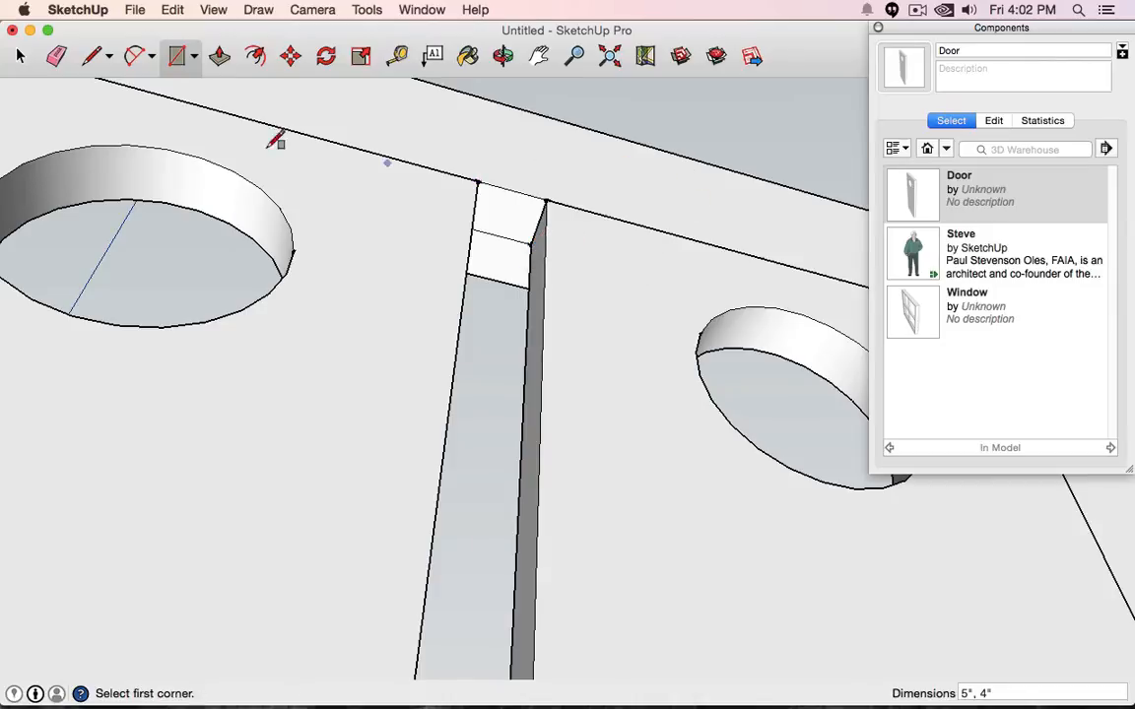
# - Push/Pull the small rectangle 8' down to form a vertical post between the two interior doors
pyautogui.click(220, 56)
pyautogui.moveTo(504, 283); pyautogui.dragTo(513, 204, button='middle')
pyautogui.moveTo(513, 204); pyautogui.dragTo(502, 551)
pyautogui.moveTo(501, 552); pyautogui.dragTo(296, 384, button='middle')
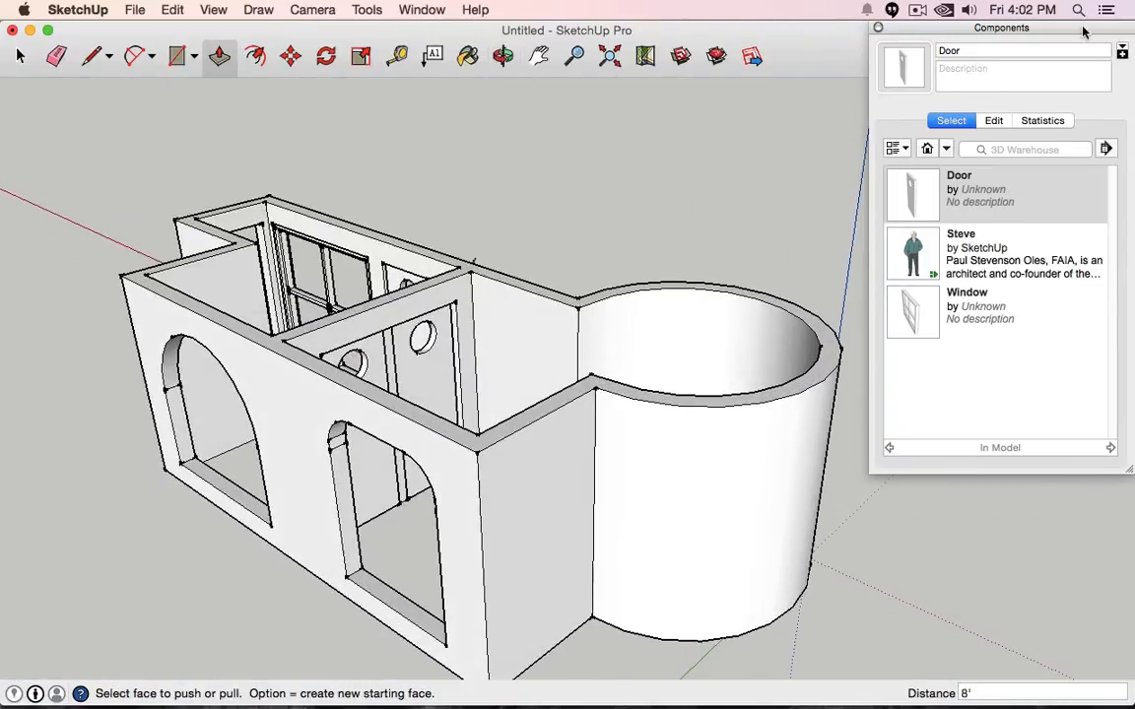
# - Close the Components window and switch Layer1's visibility off and on to examine which objects belong to it
pyautogui.click(878, 28)
pyautogui.click(897, 152)
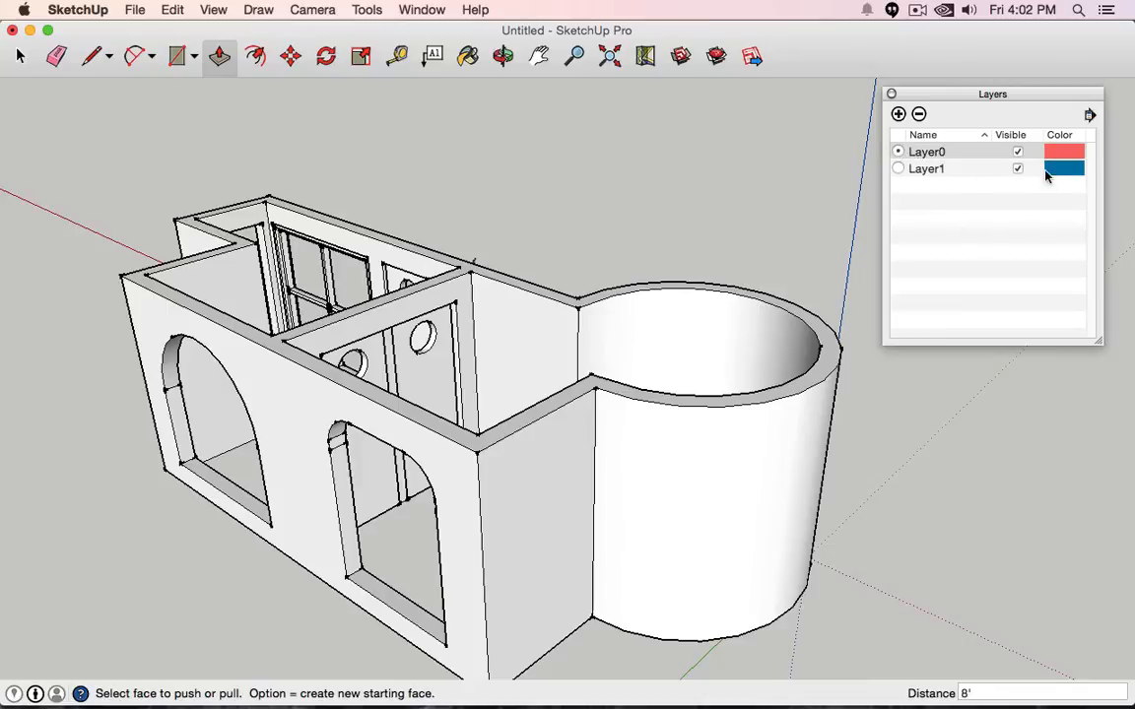
pyautogui.click(1017, 168)
pyautogui.click(1018, 168)
pyautogui.click(1017, 169)
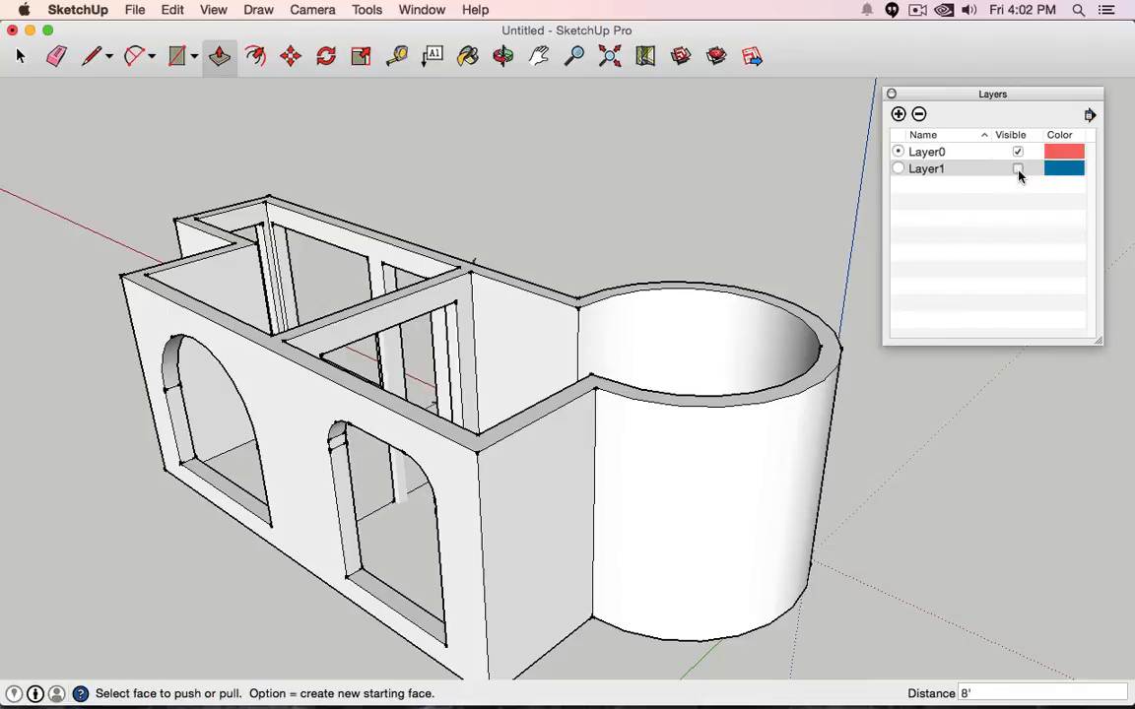
pyautogui.click(1017, 169)
pyautogui.click(1018, 169)
# - Make Layer1 current, hide Layer0 to view the doors and window alone, and restore Layer0 as the visible current layer
pyautogui.moveTo(640, 255); pyautogui.dragTo(1121, 160, button='middle')
pyautogui.click(897, 169)
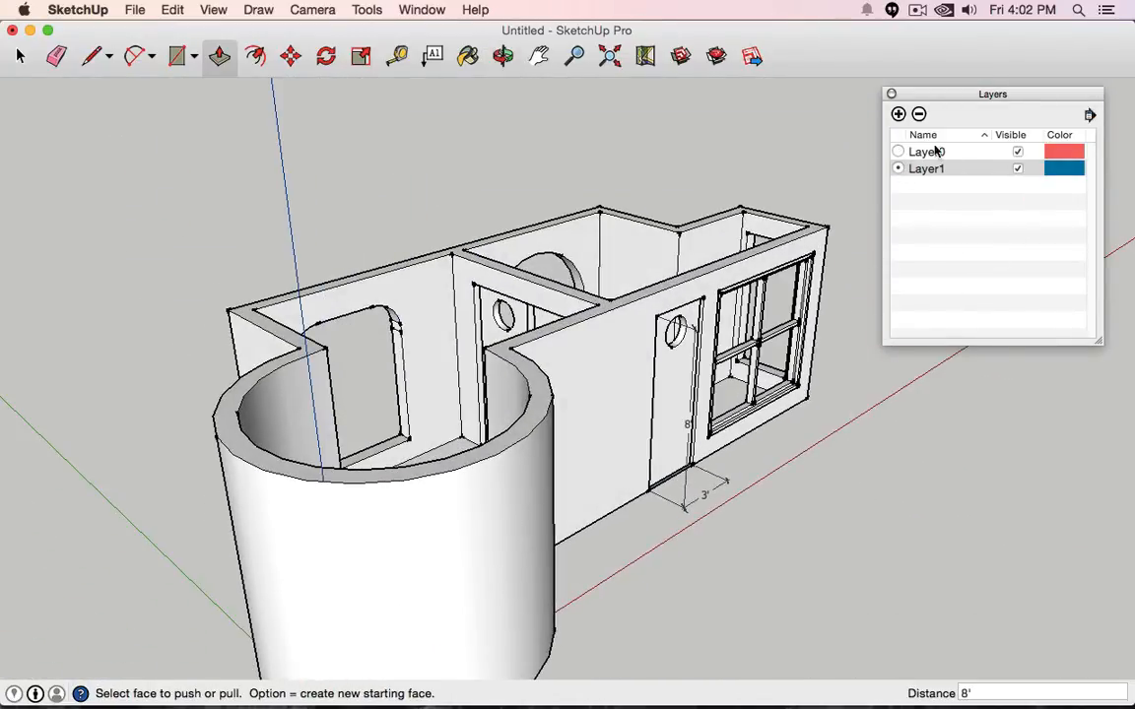
pyautogui.click(1017, 152)
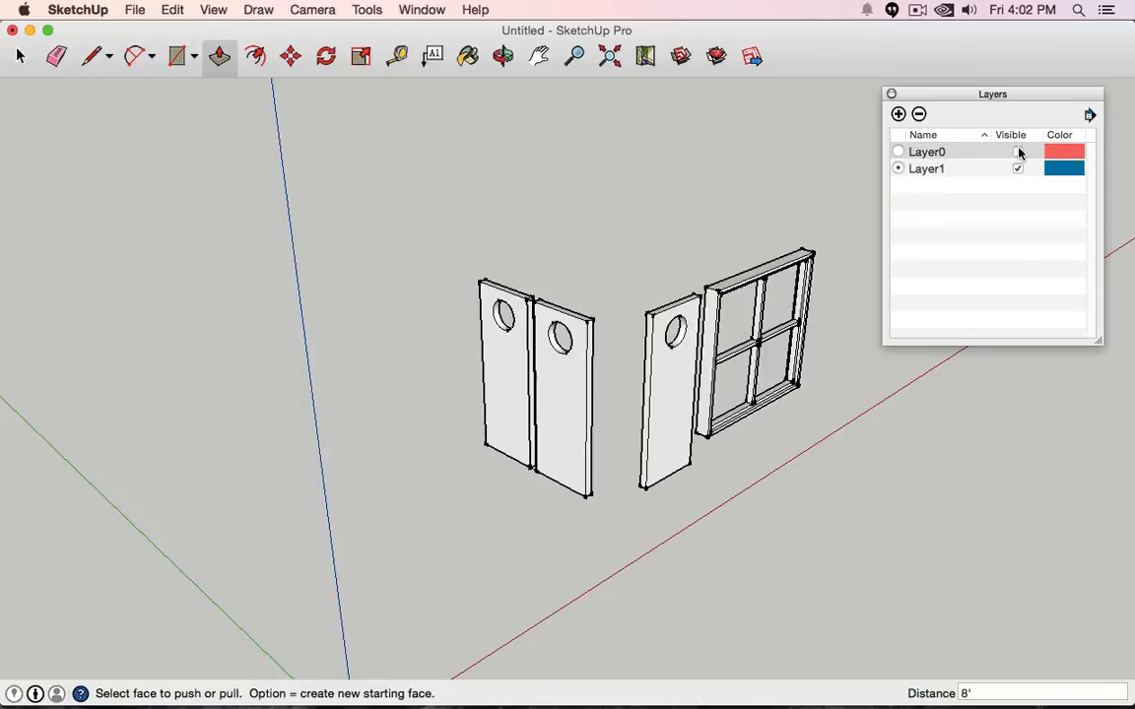
pyautogui.click(1018, 151)
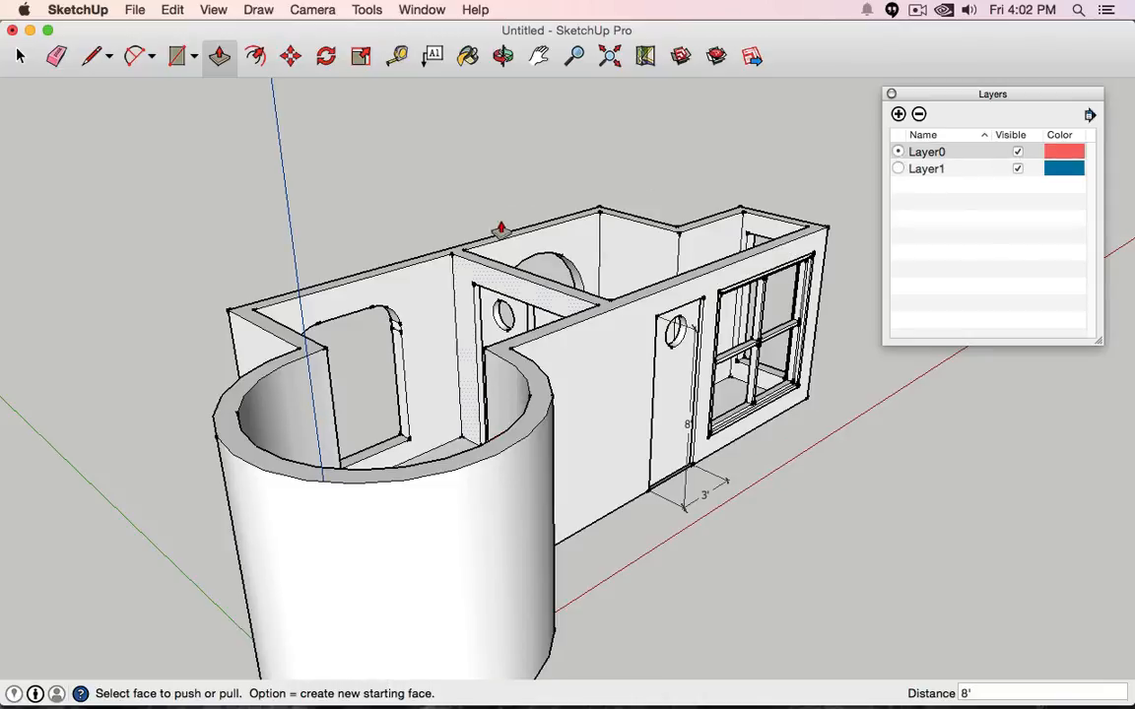
# - Open the exterior wall's door component for editing and select its outer face
pyautogui.moveTo(927, 465); pyautogui.dragTo(616, 516, button='middle')
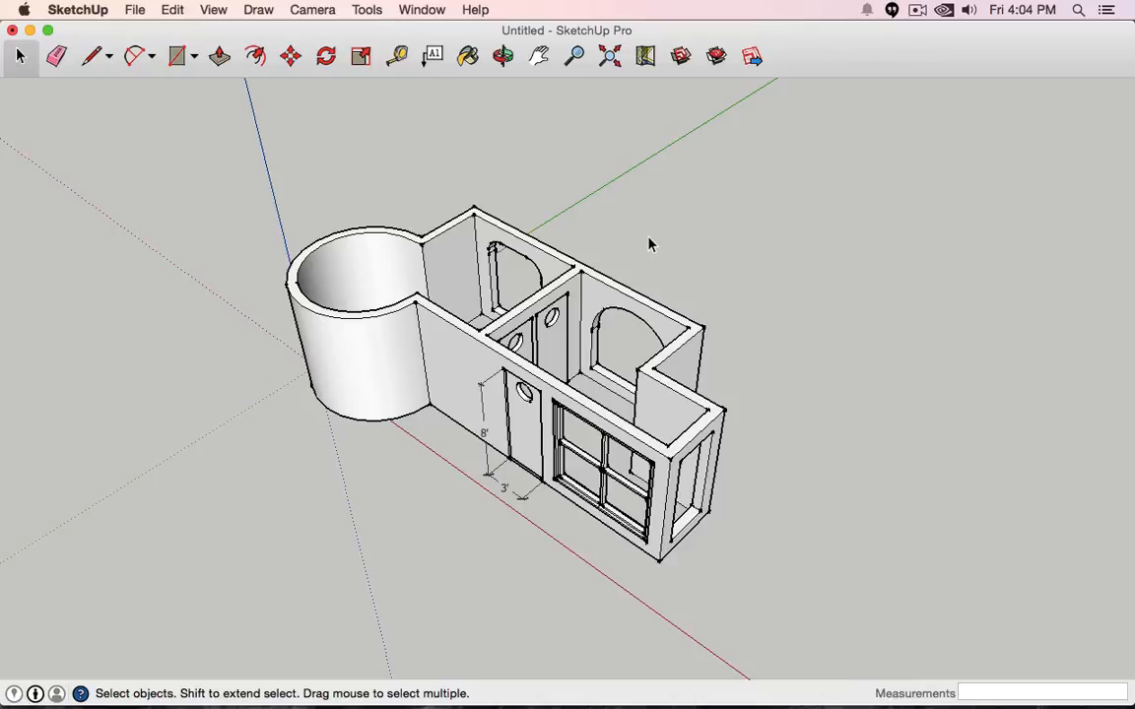
pyautogui.moveTo(758, 373); pyautogui.dragTo(723, 336, button='middle')
pyautogui.moveTo(352, 253); pyautogui.dragTo(977, 274)
pyautogui.press('space')
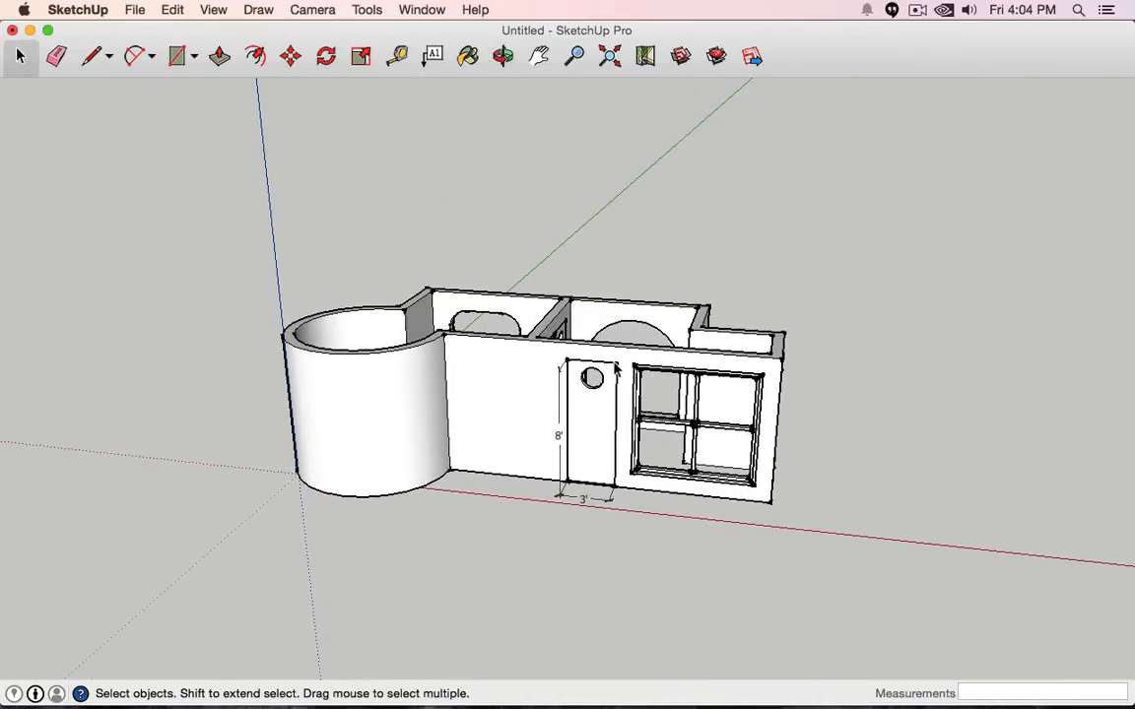
pyautogui.keyDown('shift'); pyautogui.moveTo(612, 335); pyautogui.dragTo(754, 295, button='middle'); pyautogui.keyUp('shift')
pyautogui.doubleClick(731, 353)
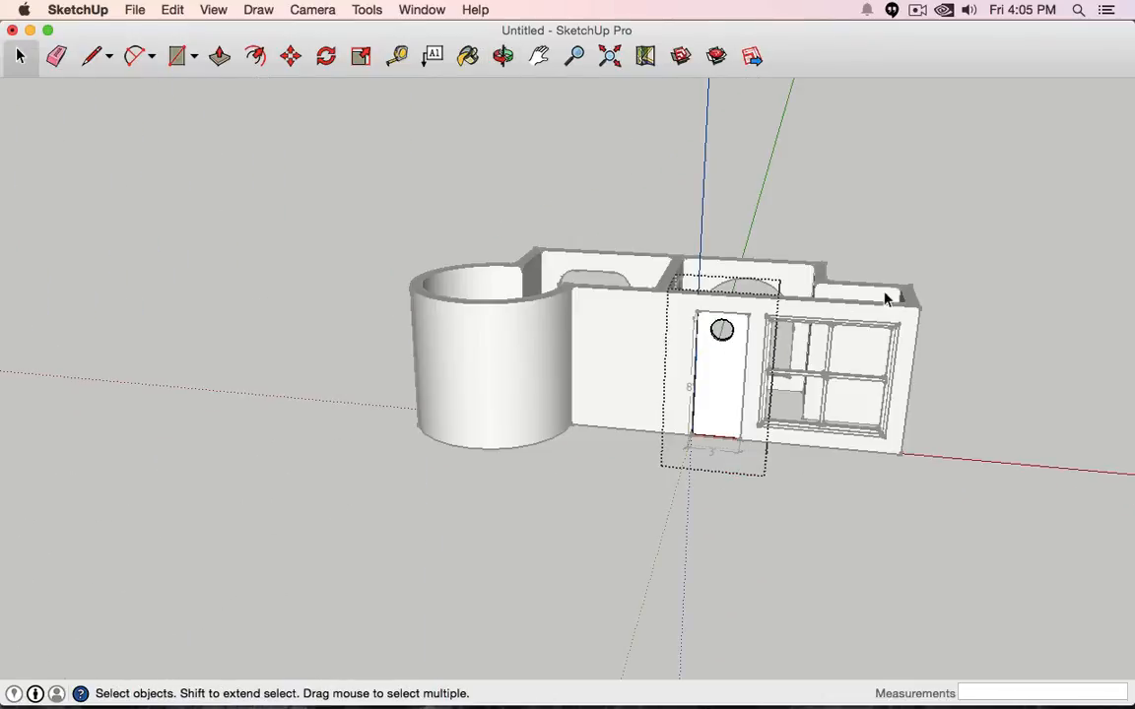
pyautogui.moveTo(886, 298); pyautogui.dragTo(527, 434, button='middle')
pyautogui.scroll(-3, 576, 428)
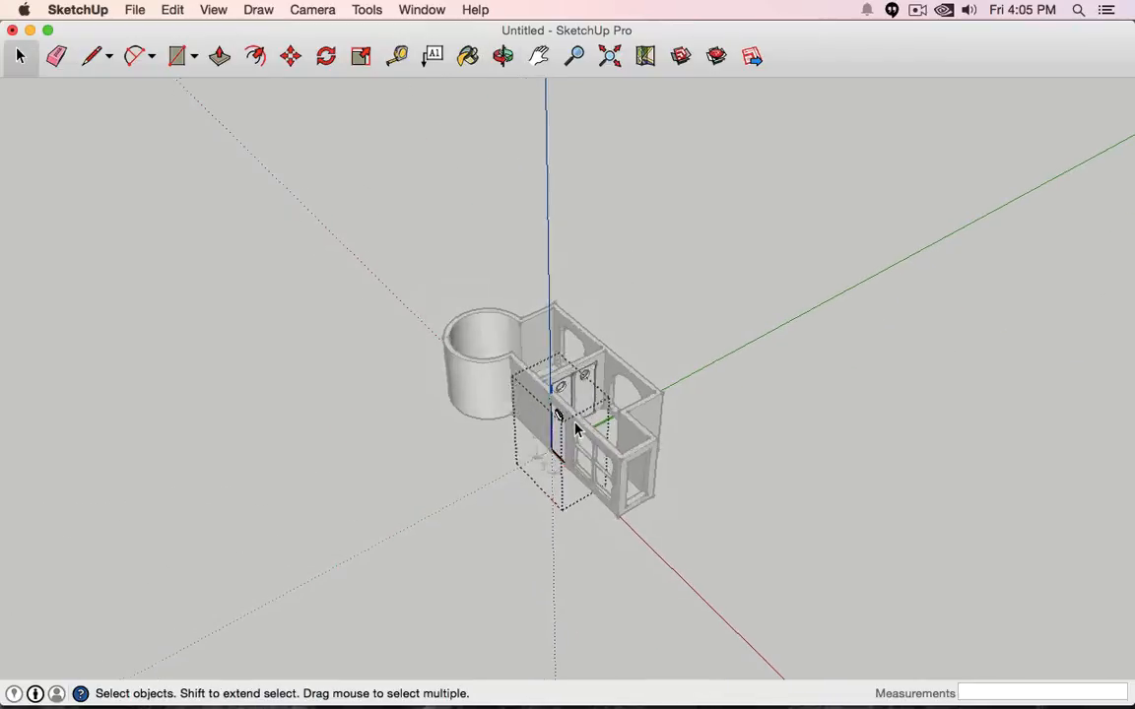
pyautogui.scroll(6, 576, 428)
pyautogui.click(494, 420)
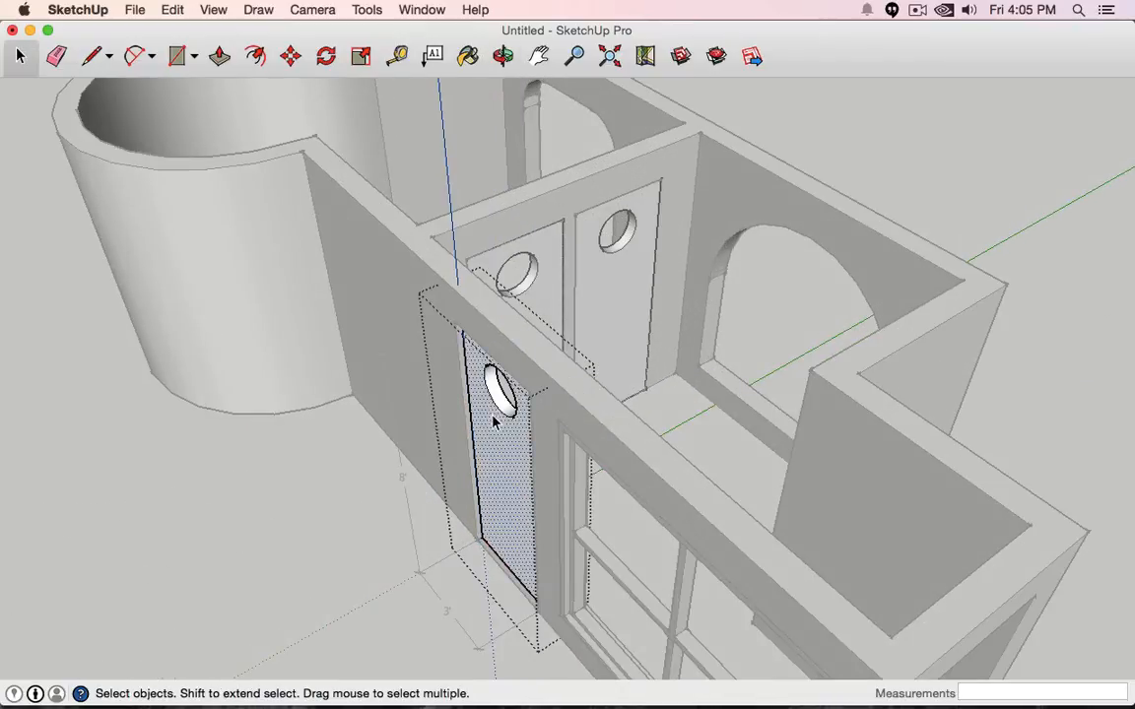
# - Exit the exterior door, inspect an interior door component in edit mode with its face selected, and close it again
pyautogui.click(500, 399)
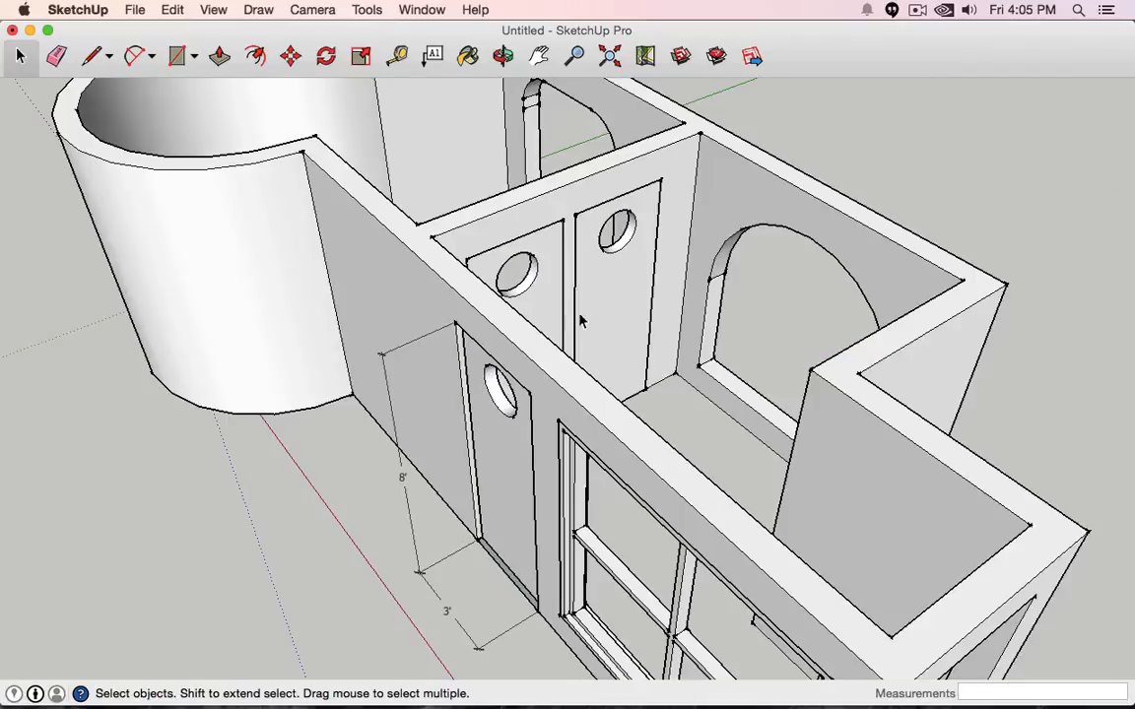
pyautogui.click(622, 300)
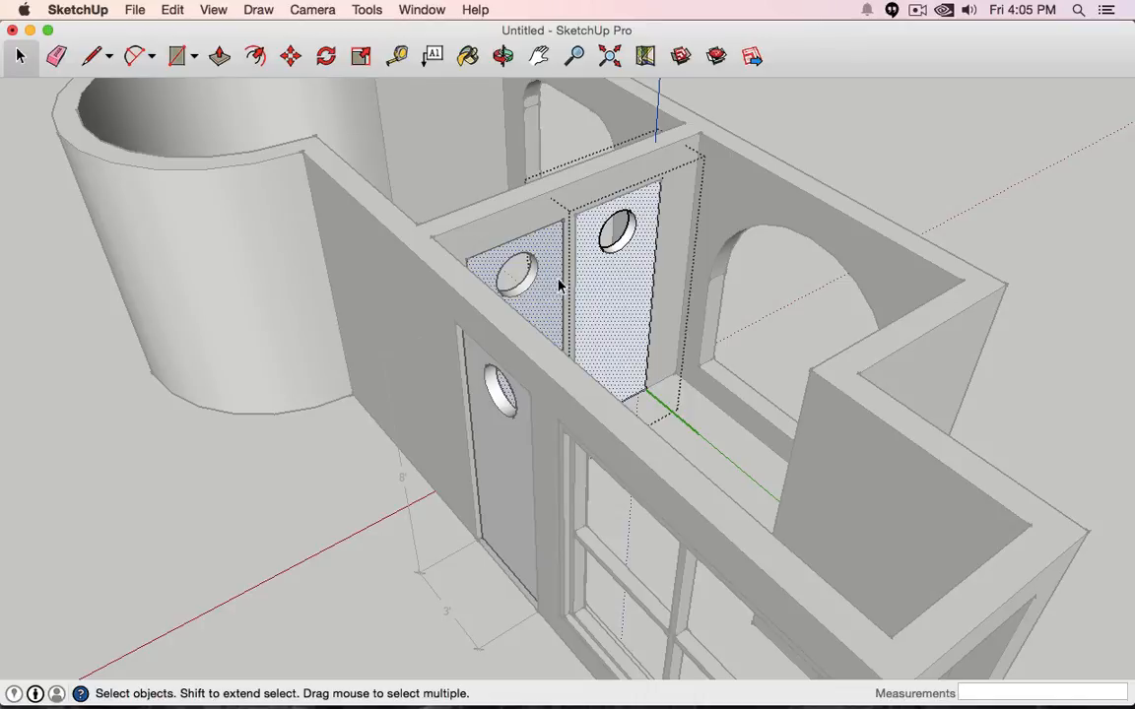
pyautogui.click(492, 470)
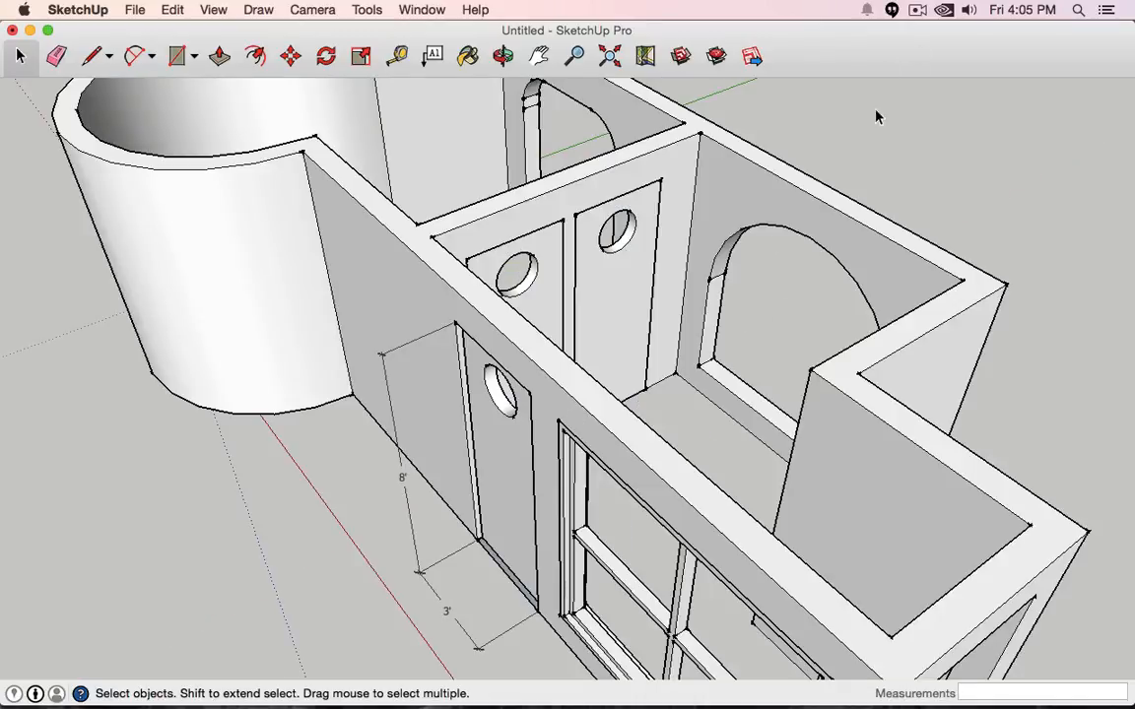
# - Open the exterior wall's door component for editing and remove its round window opening
pyautogui.doubleClick(494, 490)
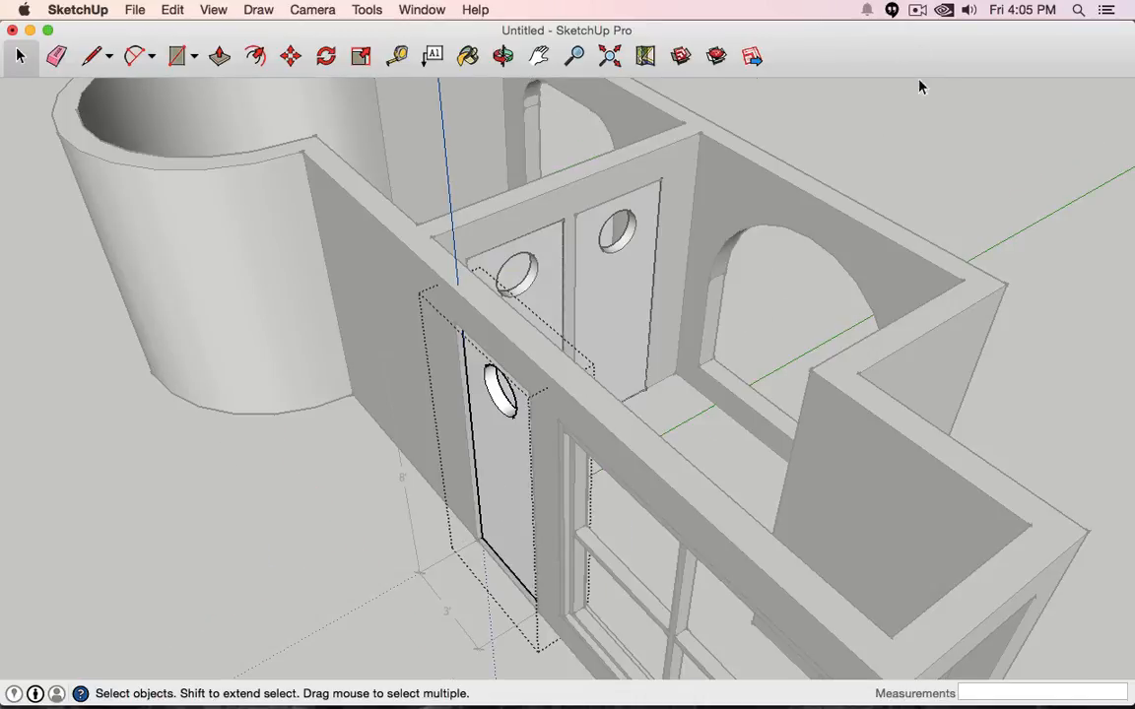
pyautogui.moveTo(720, 410); pyautogui.dragTo(552, 328, button='middle')
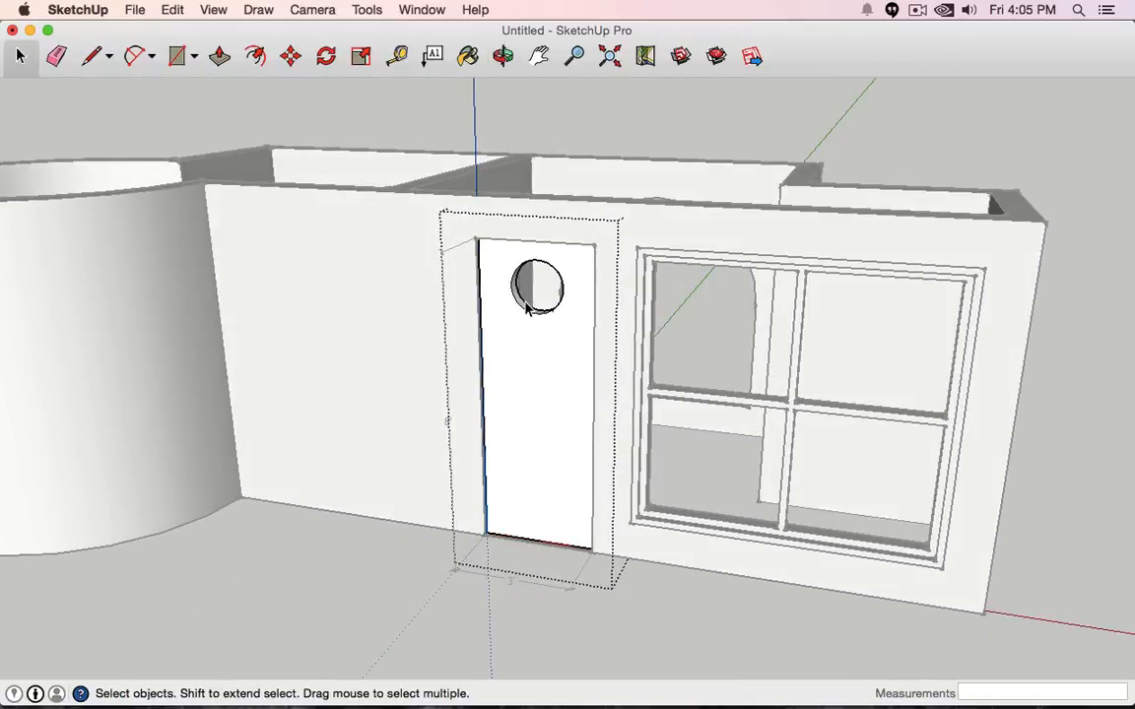
pyautogui.click(533, 312)
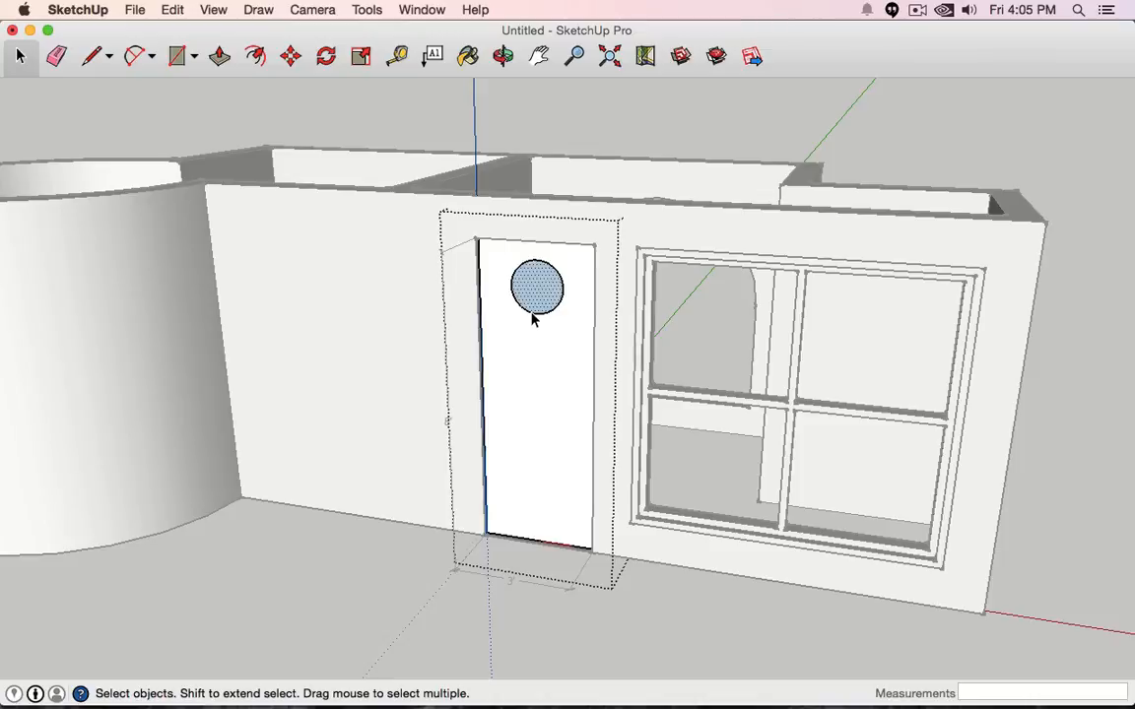
pyautogui.click(533, 313)
pyautogui.scroll(-6, 537, 321)
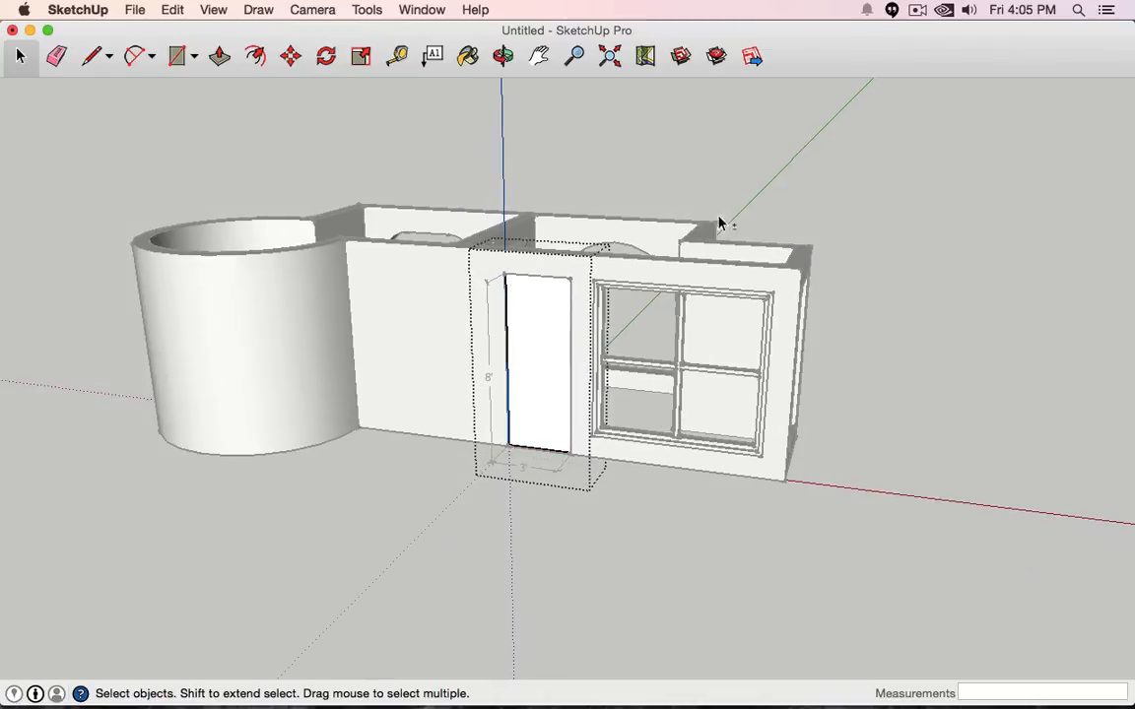
# - Draw a rectangle about 3' 2" high and 2' 2" wide on the upper half of the door's outer face
pyautogui.moveTo(721, 222); pyautogui.dragTo(942, 148, button='middle')
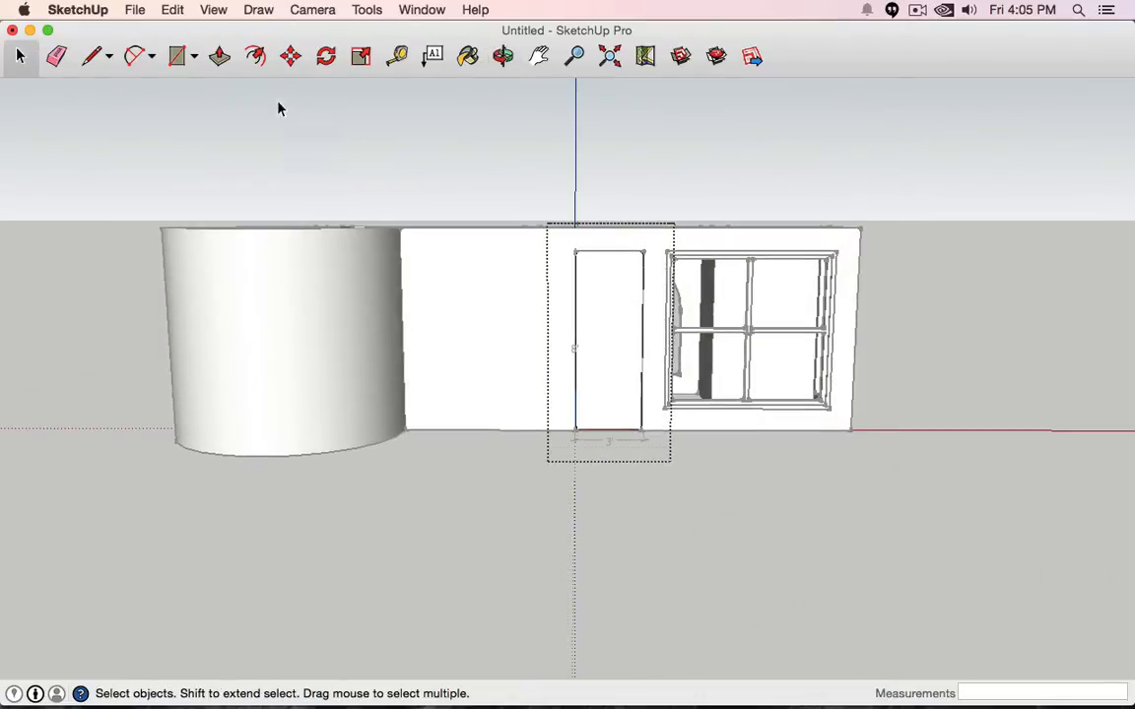
pyautogui.click(176, 58)
pyautogui.scroll(3, 597, 261)
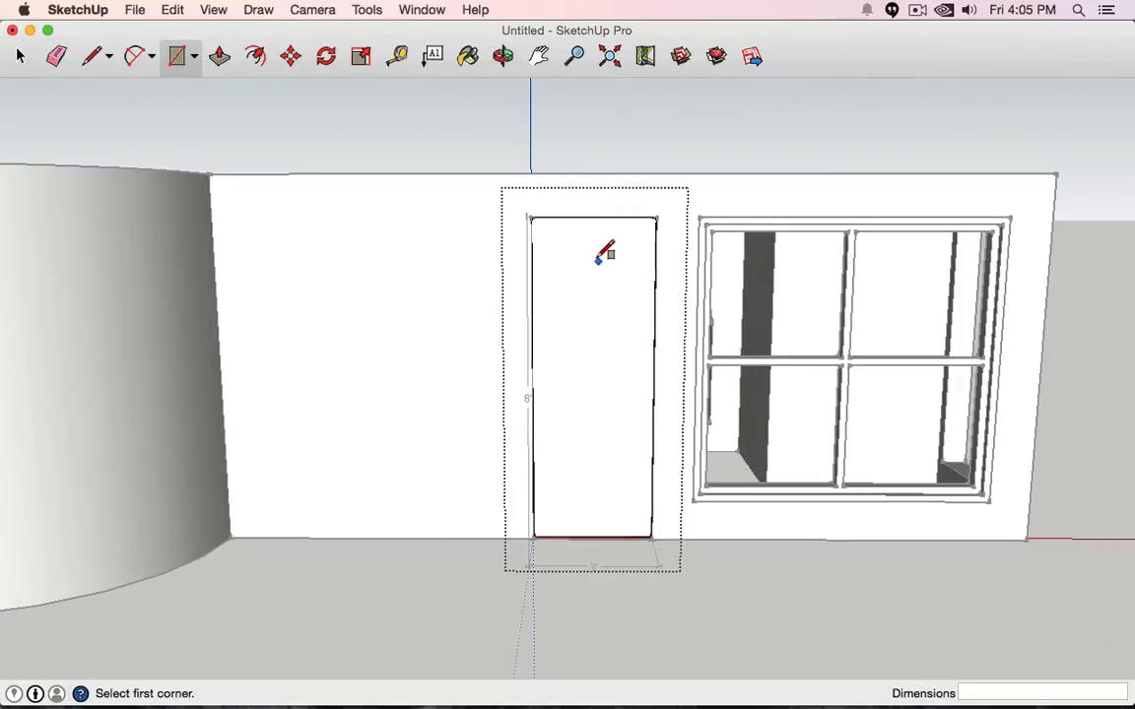
pyautogui.click(550, 241)
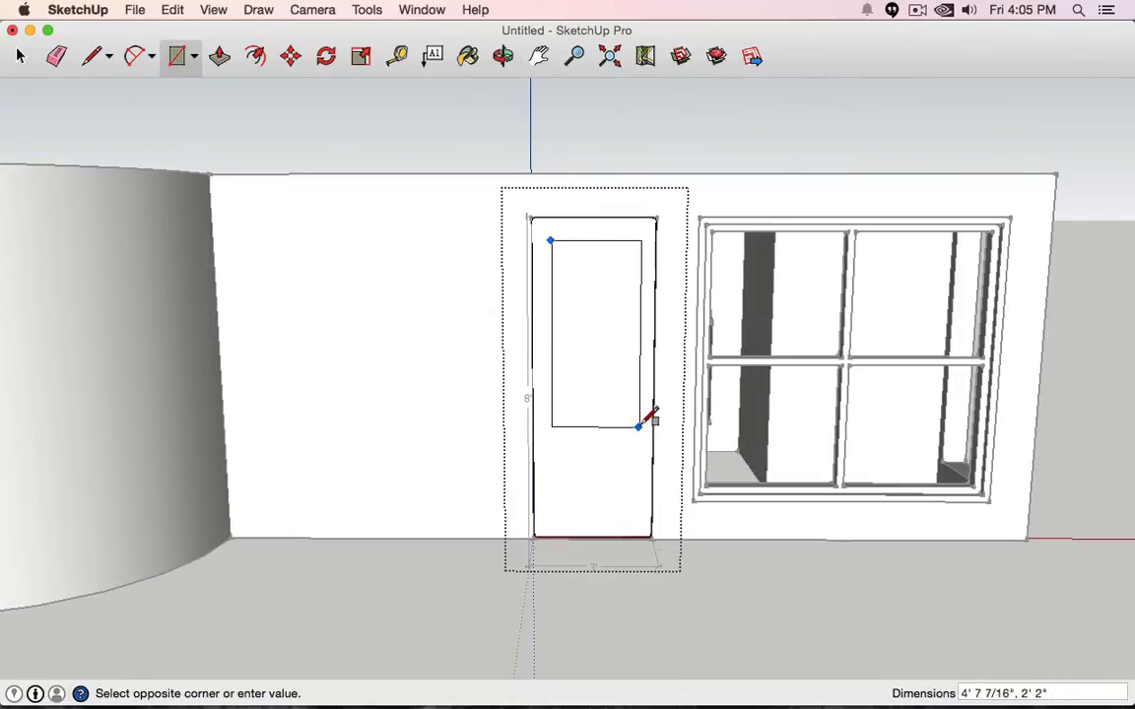
pyautogui.click(640, 369)
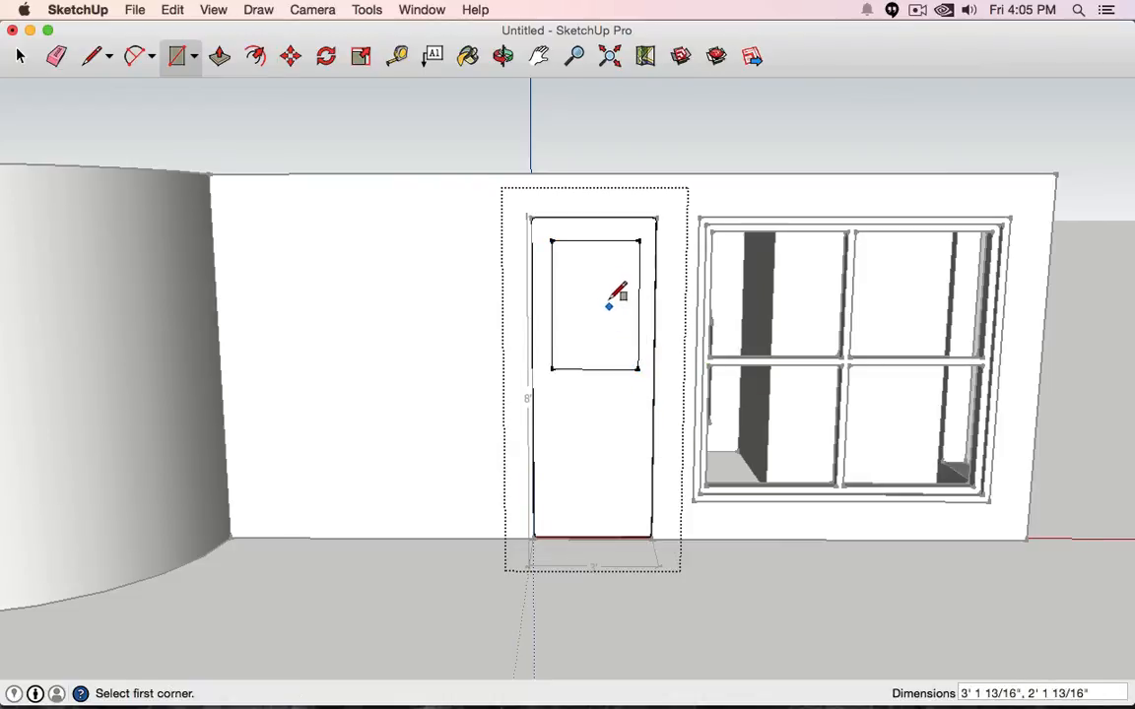
# - Divide the door's rectangle with a full-height vertical strip about 7 1/2" wide and a full-width horizontal strip about 9" high
pyautogui.click(583, 240)
pyautogui.click(609, 369)
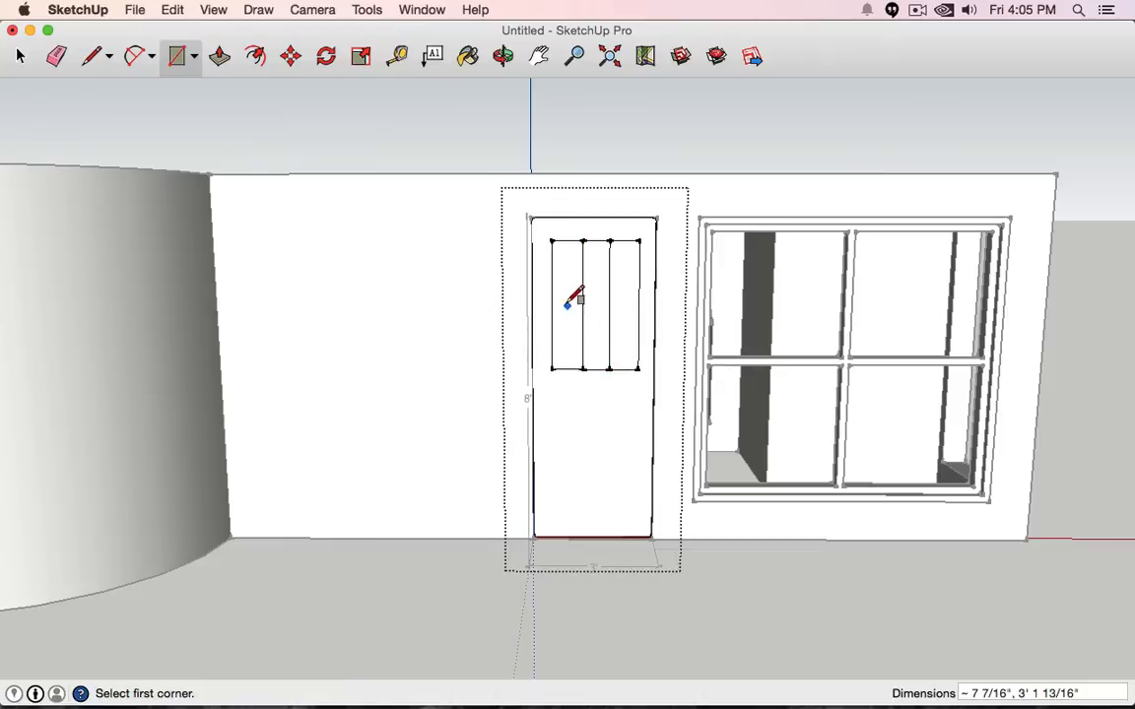
pyautogui.click(550, 286)
pyautogui.click(639, 317)
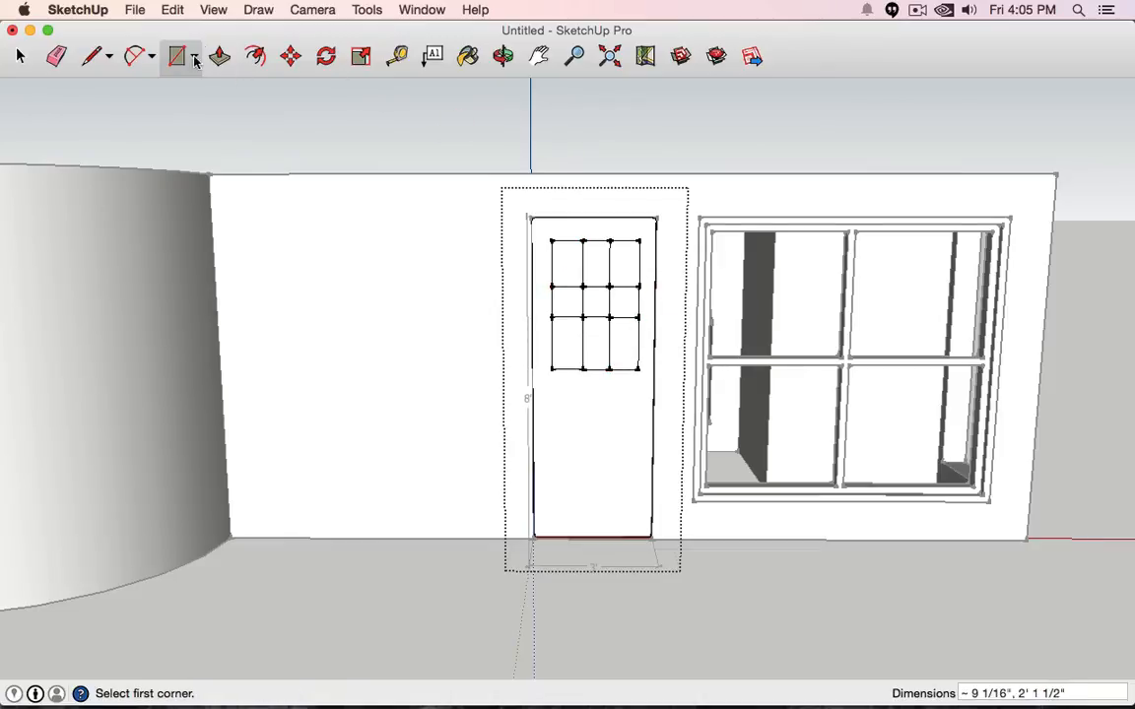
# - Erase the strips' connecting edges inside and around the grid, leaving four separate pane outlines on the door
pyautogui.click(56, 56)
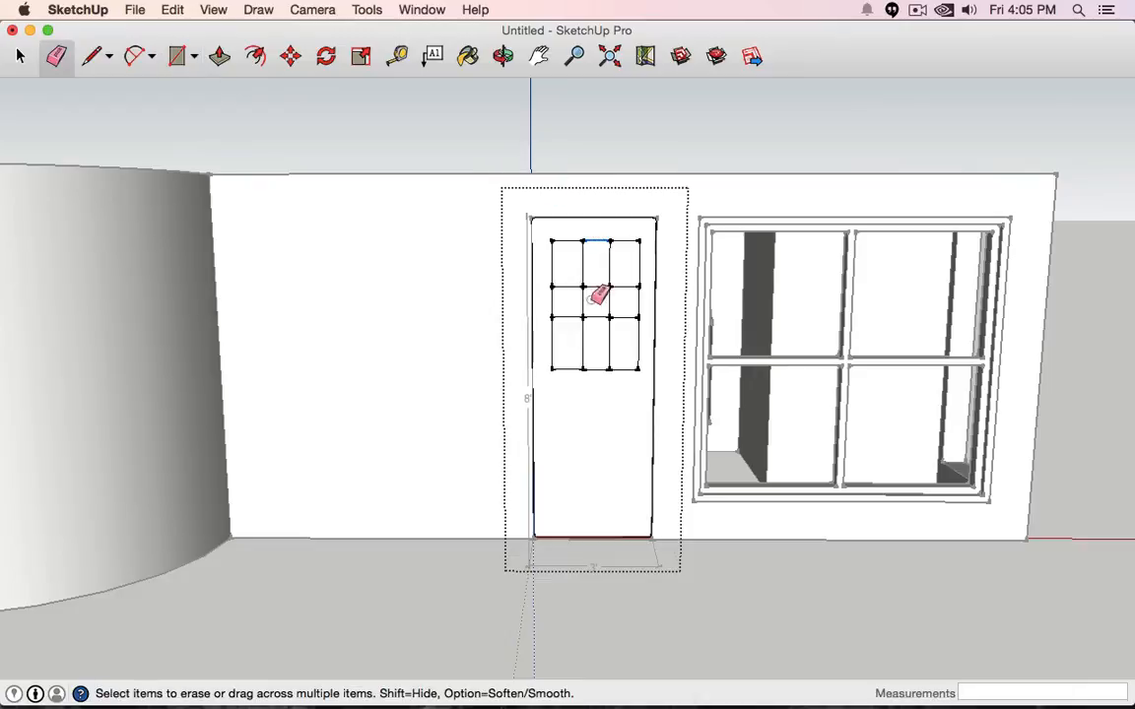
pyautogui.moveTo(598, 295); pyautogui.dragTo(598, 374)
pyautogui.moveTo(595, 301); pyautogui.dragTo(652, 295)
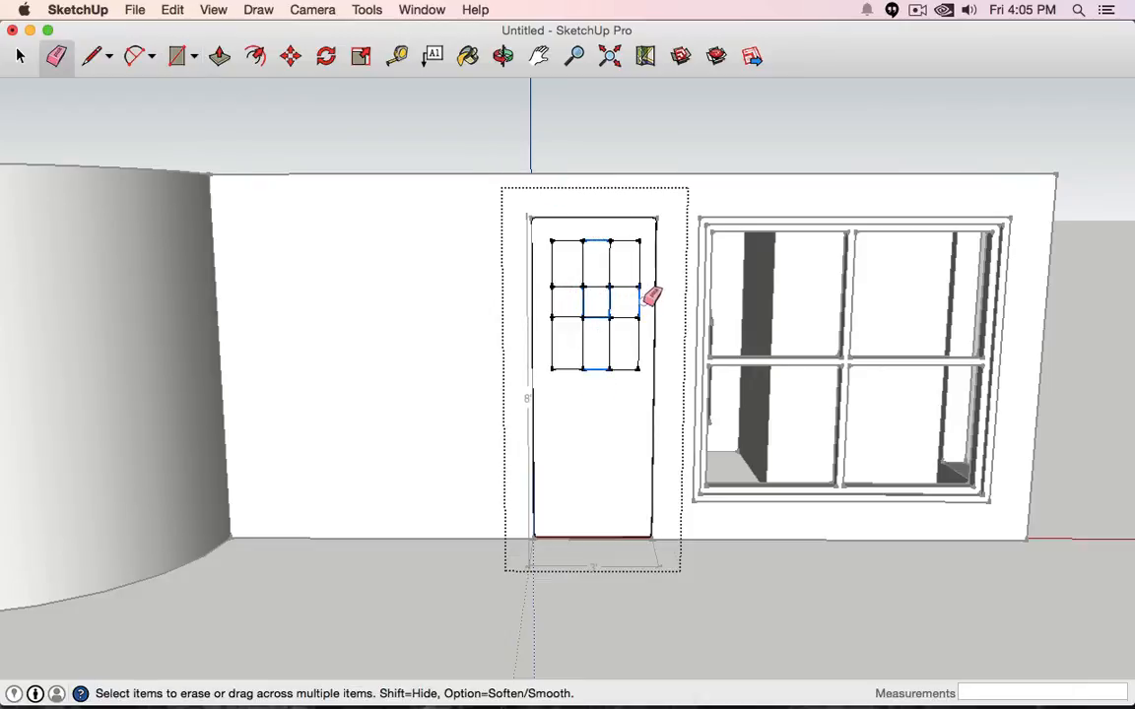
pyautogui.moveTo(565, 298); pyautogui.dragTo(572, 295)
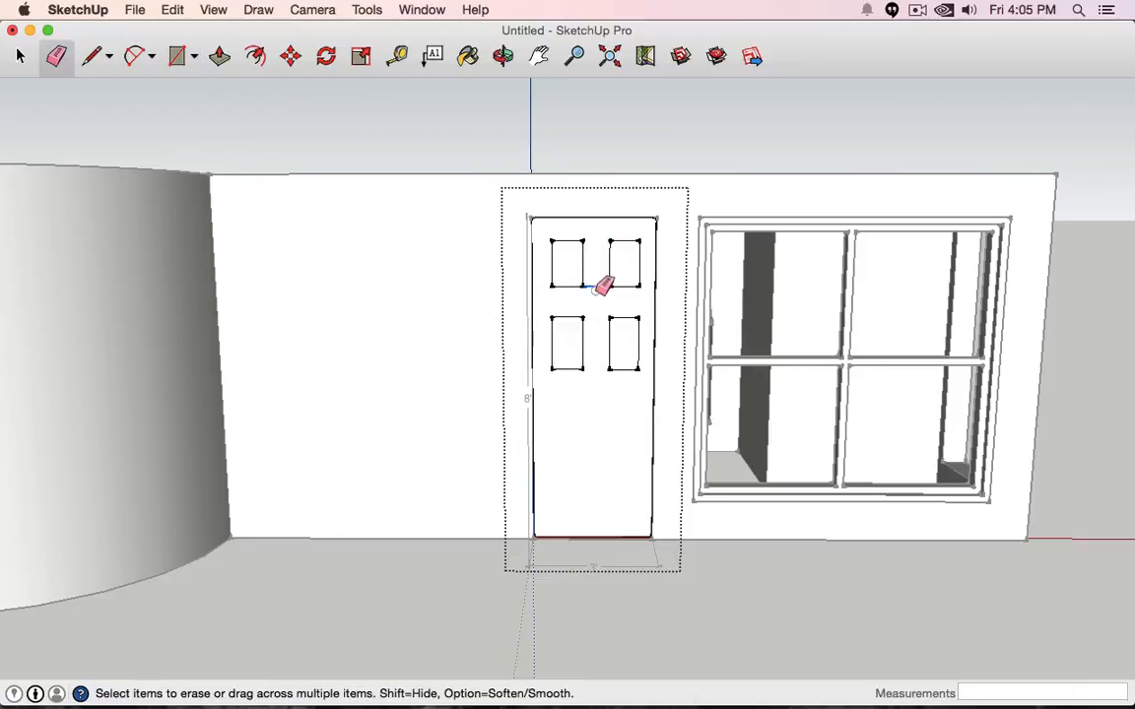
# - Push the two left panes 4" through the door to cut openings, and try pushing the upper-right pane
pyautogui.moveTo(759, 172)
pyautogui.mouseDown(button='middle')
pyautogui.moveTo(749, 152)
pyautogui.moveTo(596, 267)
pyautogui.moveTo(350, 380)
pyautogui.moveTo(1113, 322)
pyautogui.moveTo(1130, 392)
pyautogui.moveTo(873, 354)
pyautogui.moveTo(566, 375)
pyautogui.mouseUp(button='middle')
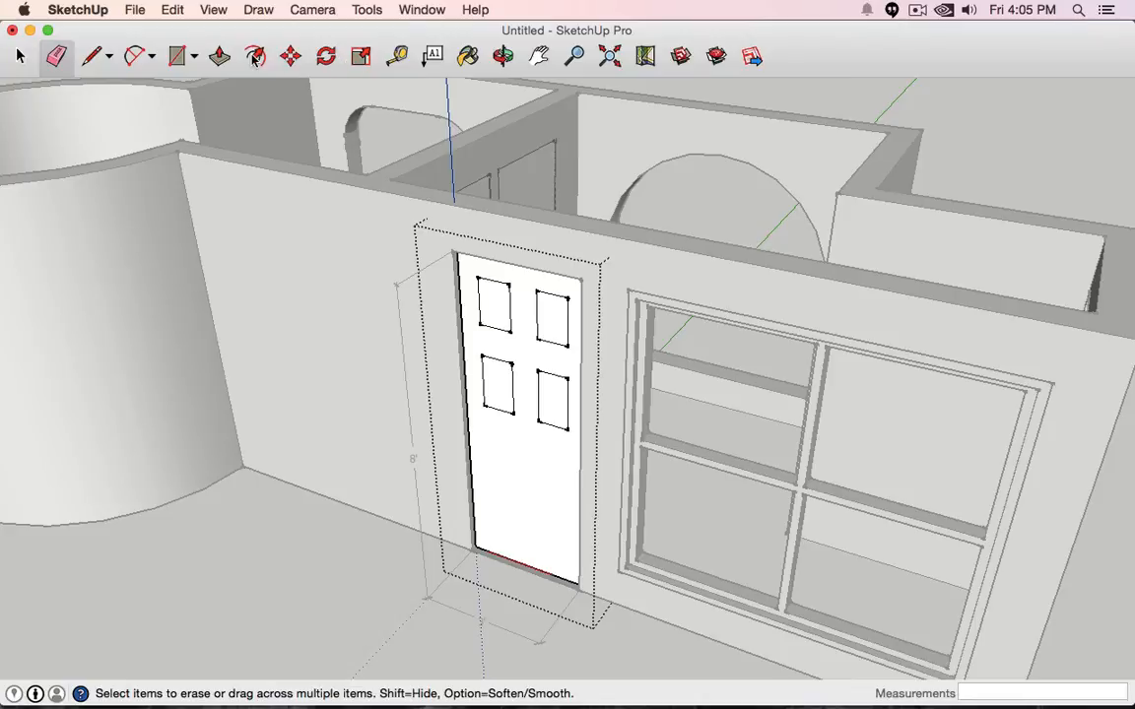
pyautogui.click(218, 57)
pyautogui.click(497, 298)
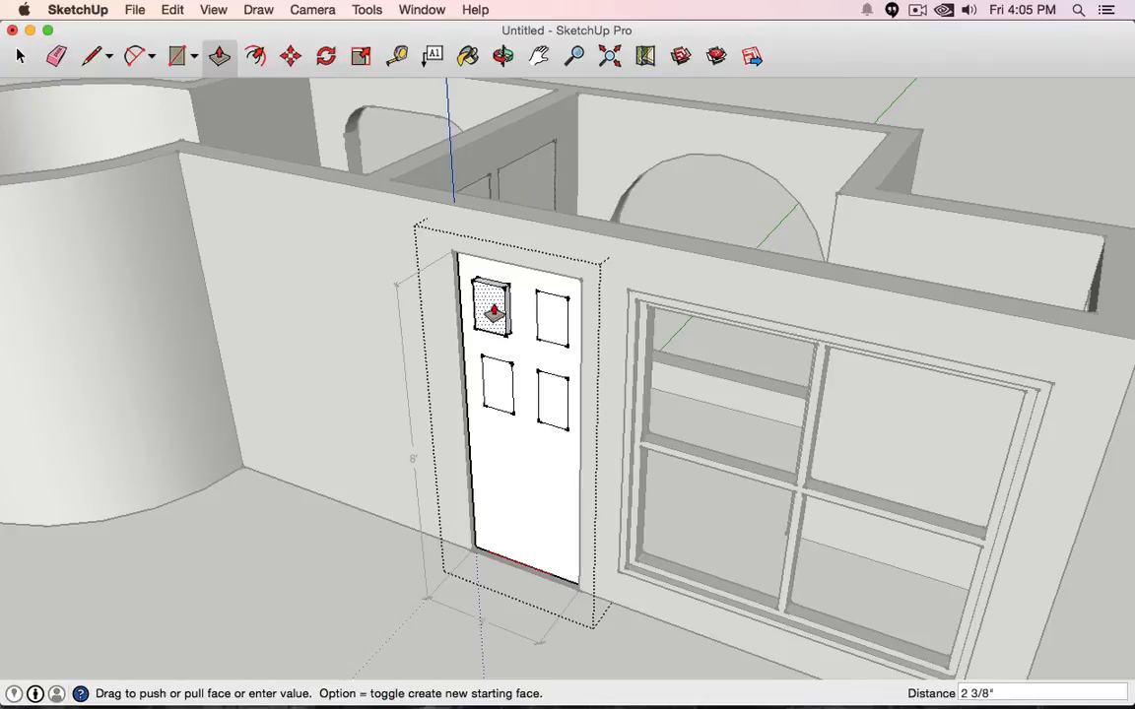
pyautogui.click(490, 309)
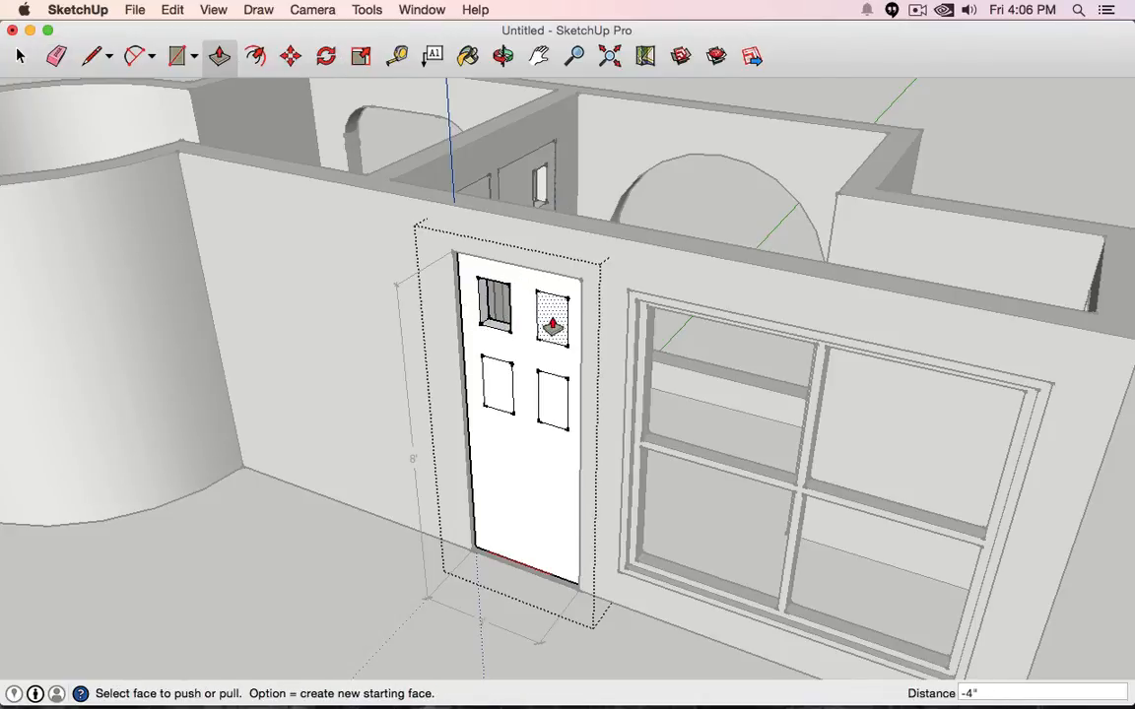
pyautogui.click(556, 317)
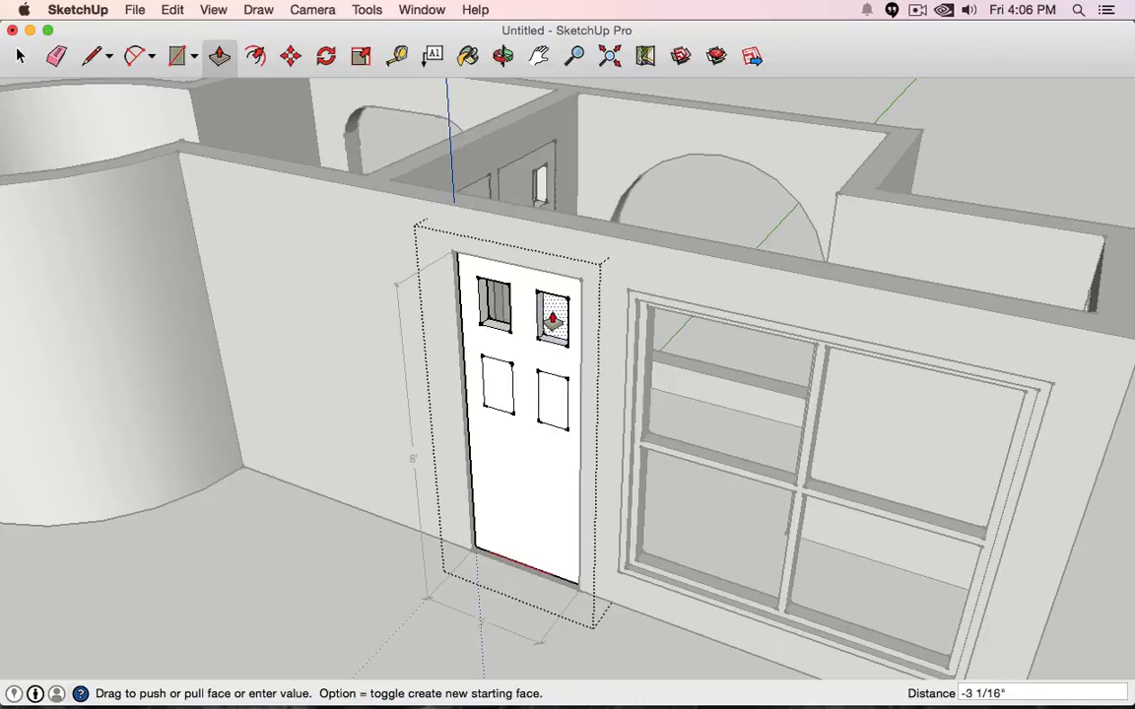
pyautogui.click(557, 320)
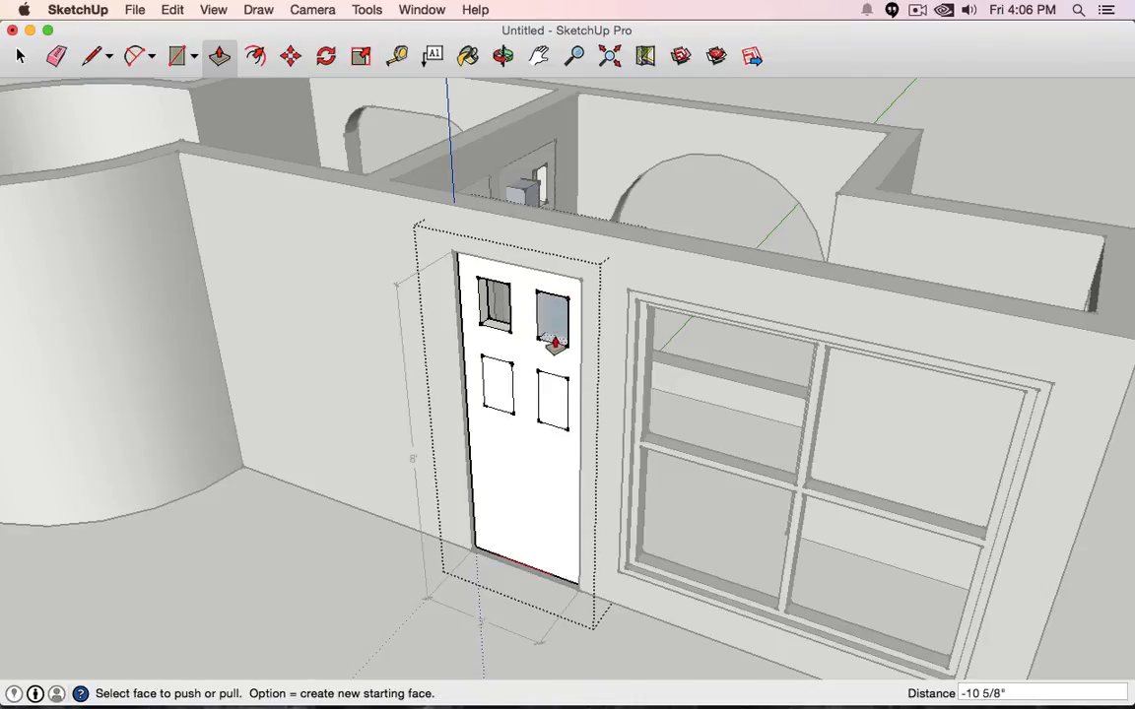
pyautogui.click(495, 389)
pyautogui.click(498, 383)
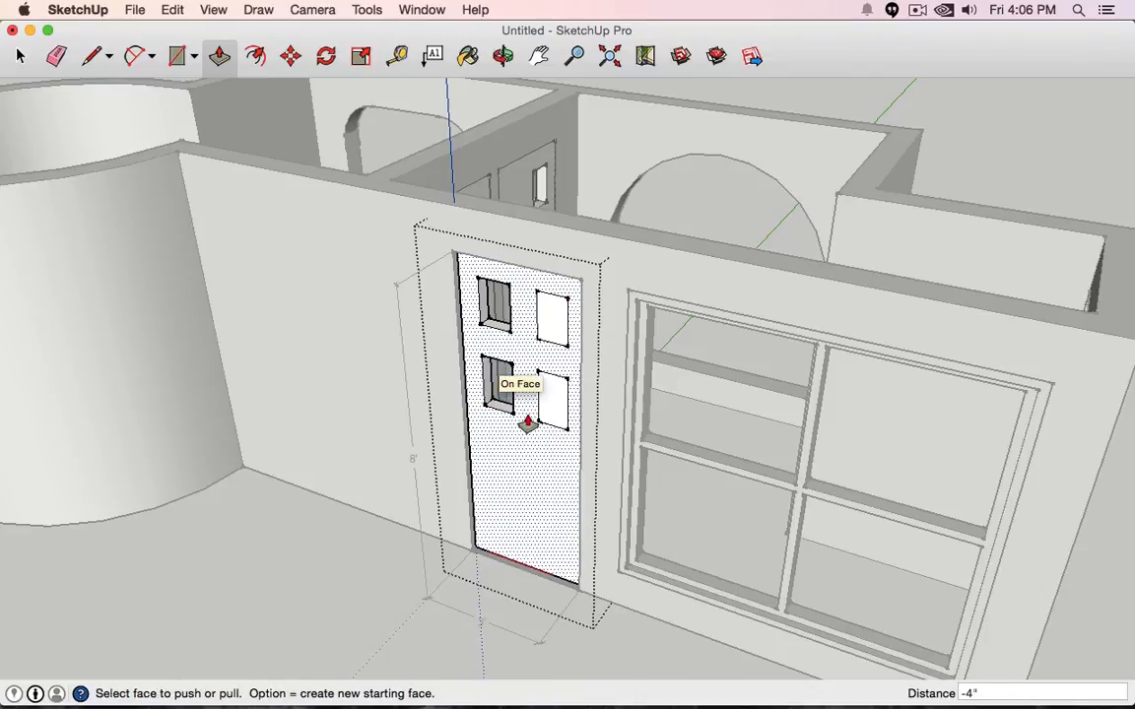
# - Push the lower-right and upper-right panes 4" through the door to cut the remaining openings
pyautogui.moveTo(519, 421); pyautogui.dragTo(567, 355, button='middle')
pyautogui.scroll(5, 566, 357)
pyautogui.click(587, 341)
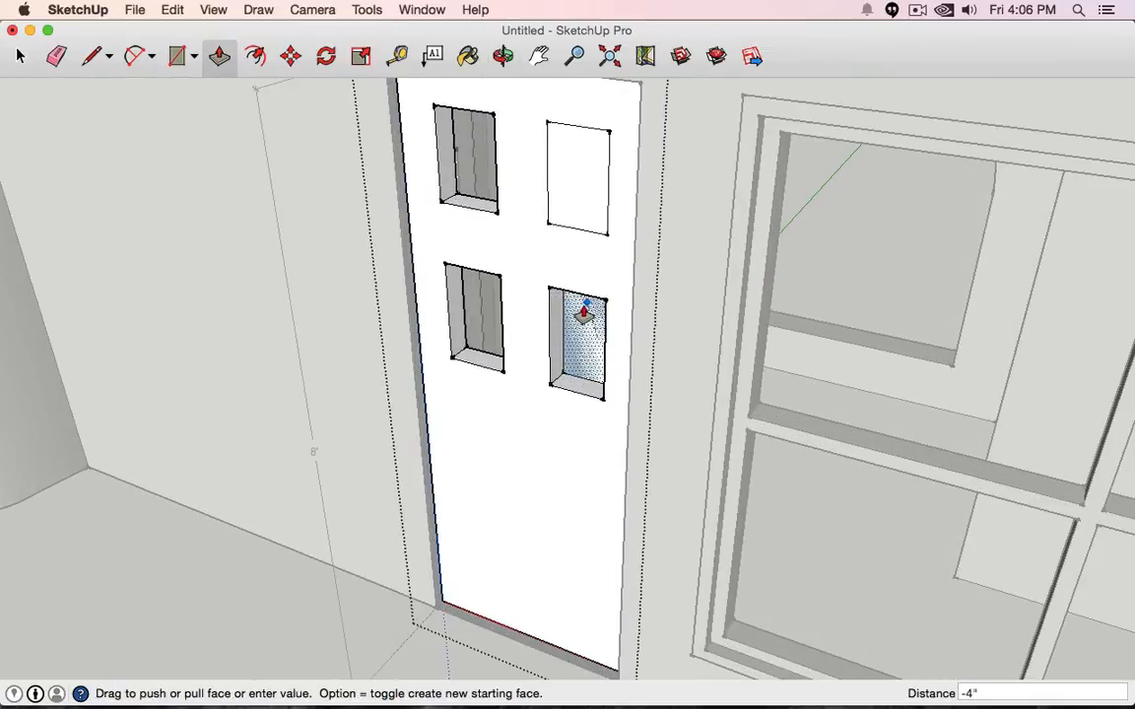
pyautogui.click(575, 325)
pyautogui.click(580, 221)
pyautogui.click(580, 187)
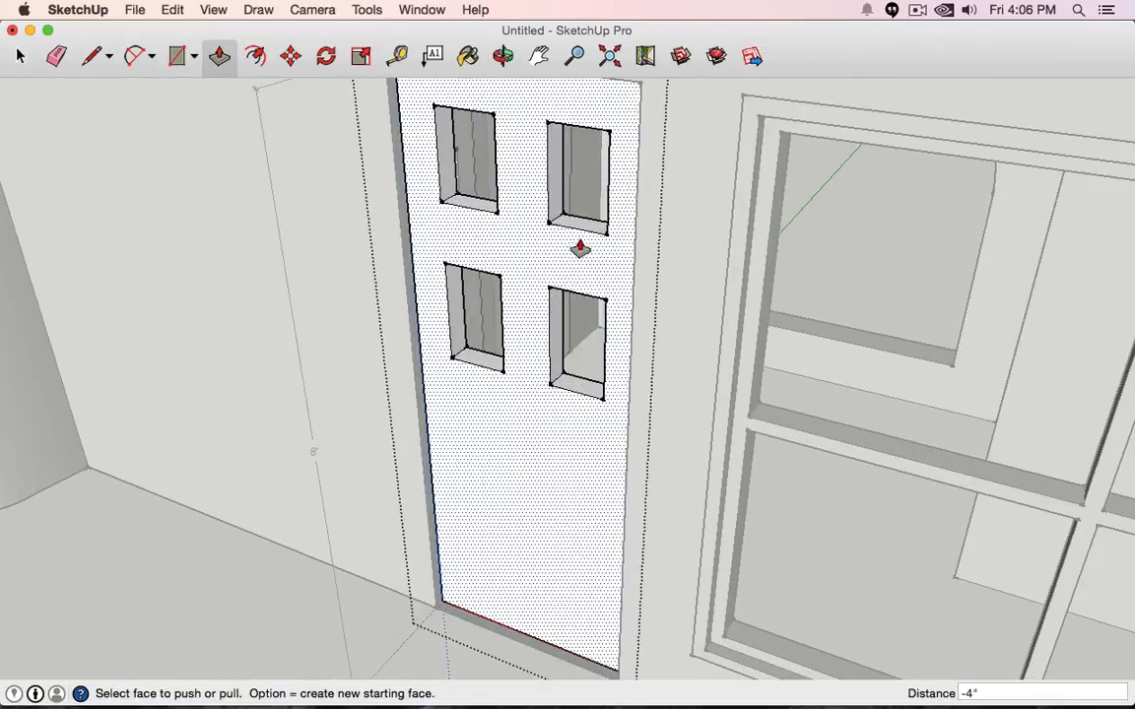
# - Exit the door component and examine the pane openings on the exterior door and the interior door pair
pyautogui.scroll(-3, 579, 256)
pyautogui.press('space')
pyautogui.moveTo(106, 170); pyautogui.dragTo(440, 450, button='middle')
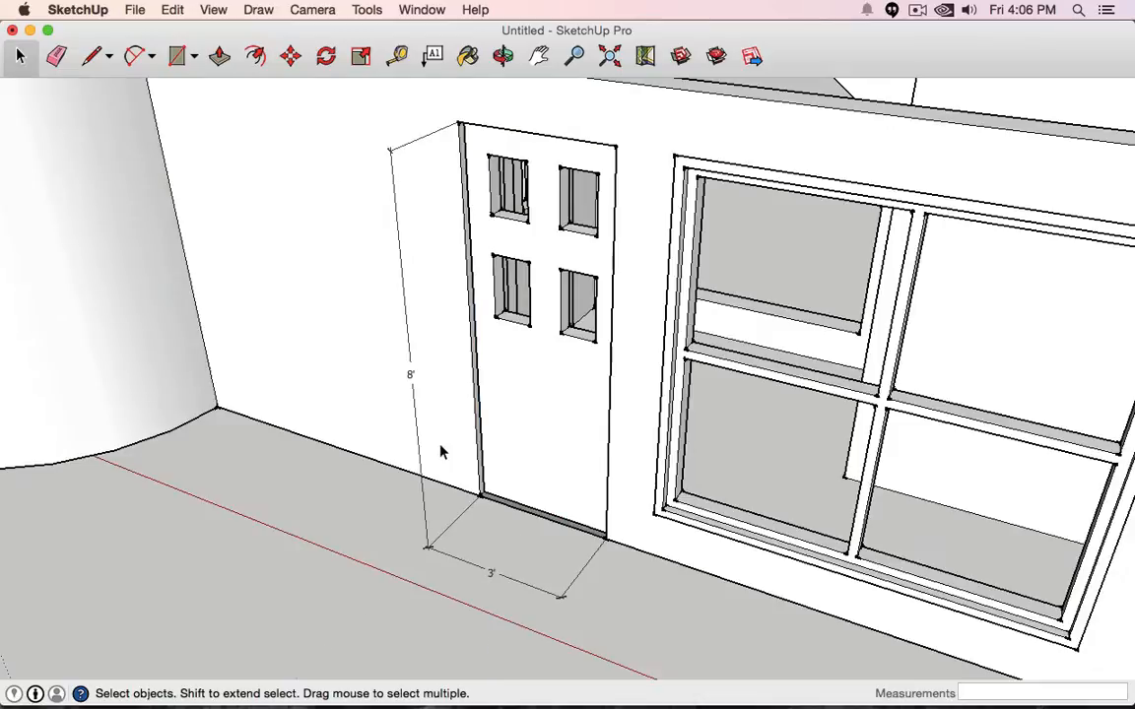
pyautogui.scroll(-2, 446, 451)
pyautogui.scroll(-4, 446, 451)
pyautogui.moveTo(858, 268); pyautogui.dragTo(631, 365, button='middle')
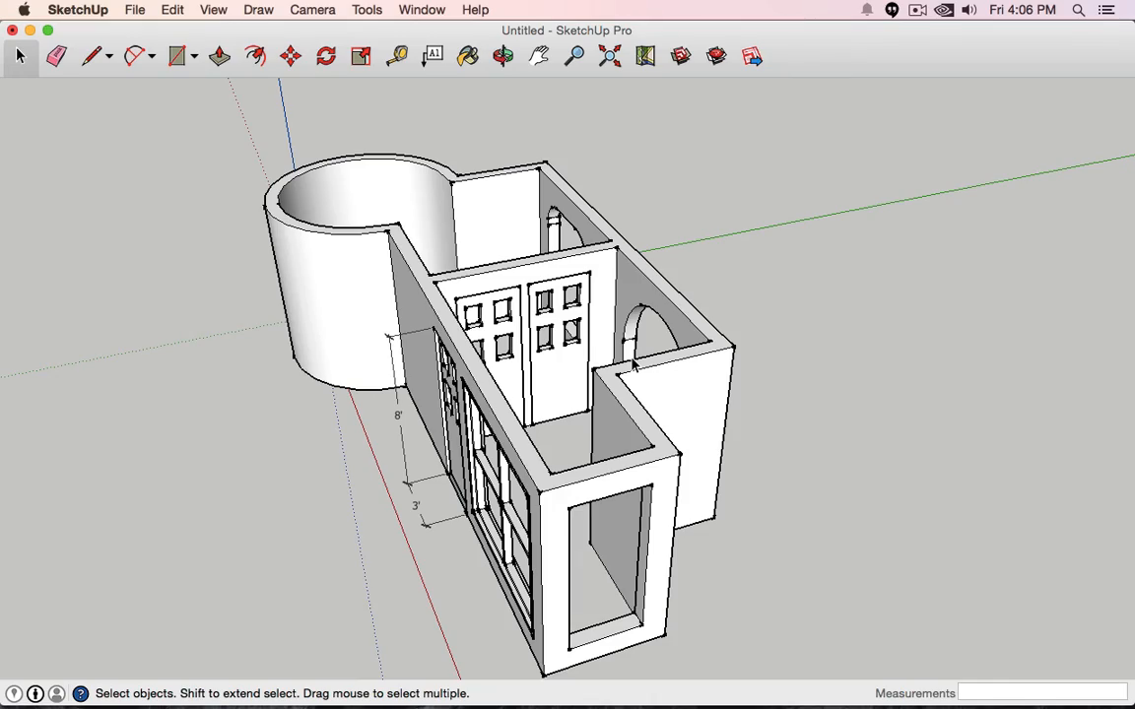
pyautogui.moveTo(237, 466); pyautogui.dragTo(551, 448, button='middle')
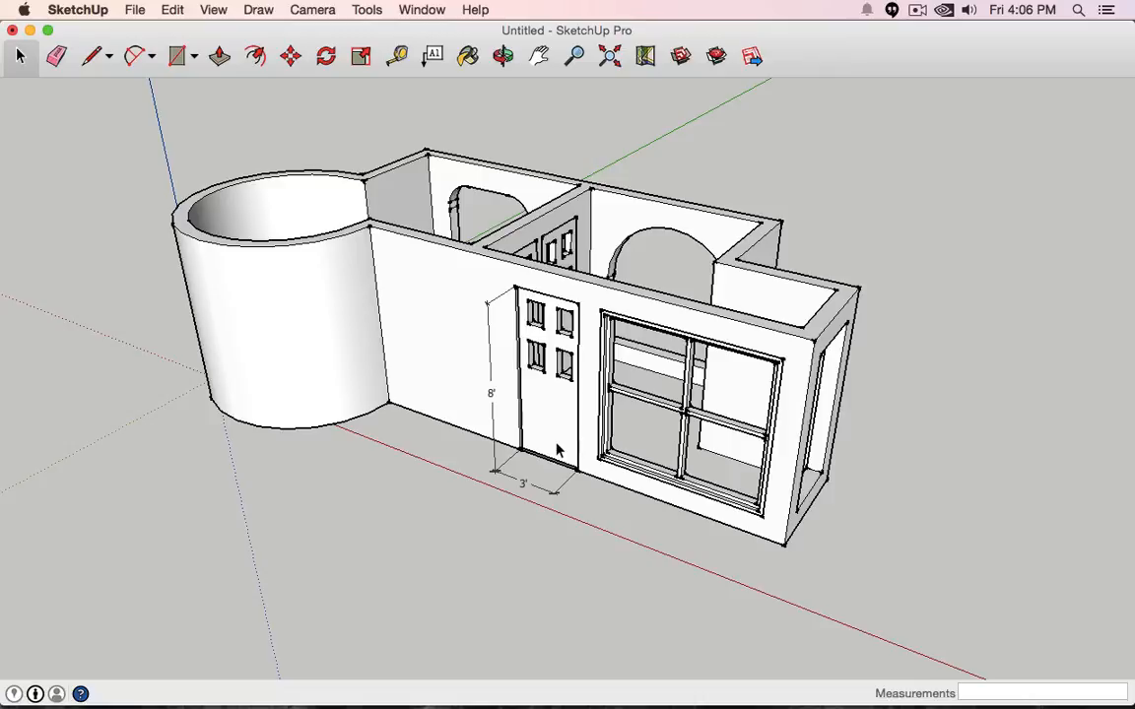
pyautogui.press('o')
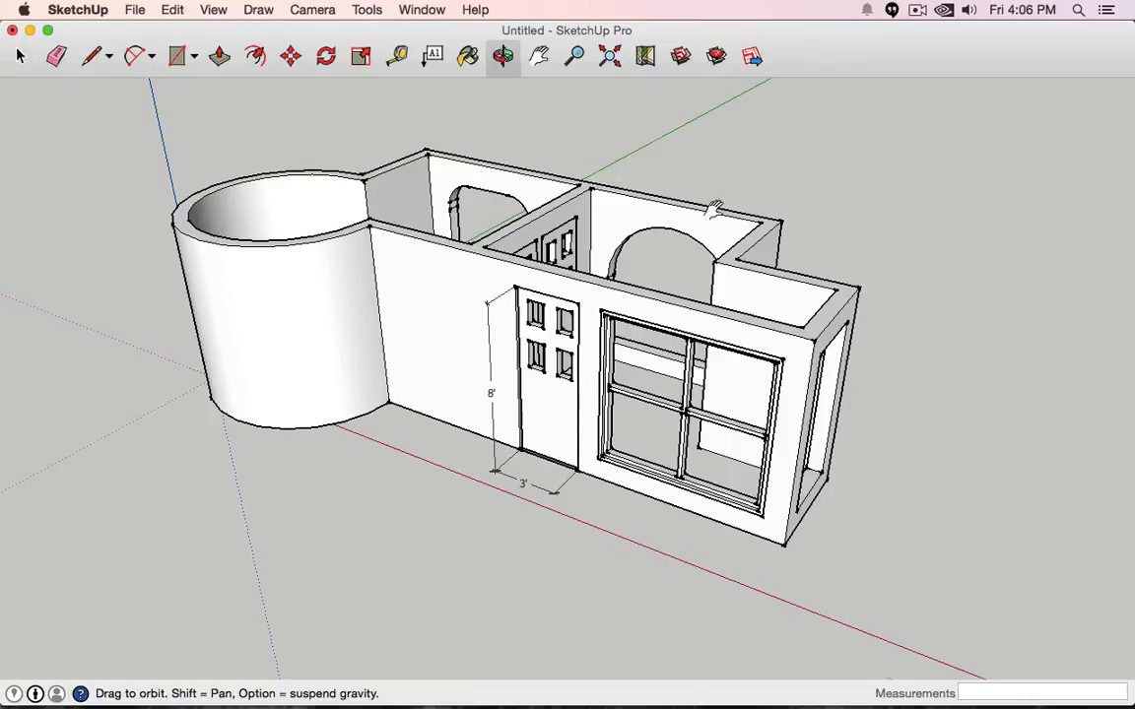